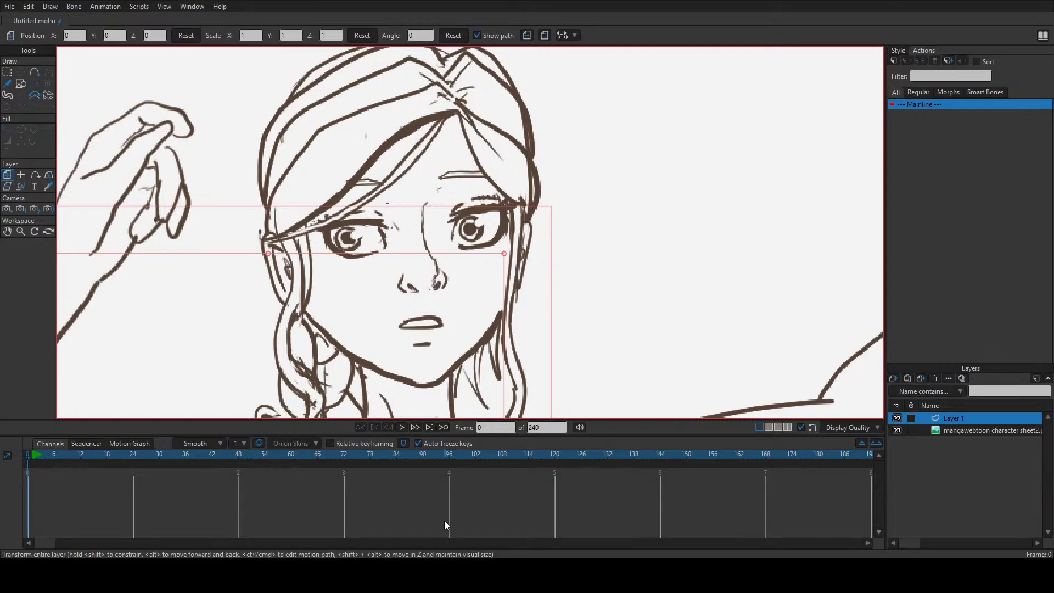
Step: Choose the Add Point tool on Layer 1, ready to trace the sketched girl's face
scroll(413, 310, "down", 5)
scroll(416, 290, "up", 2)
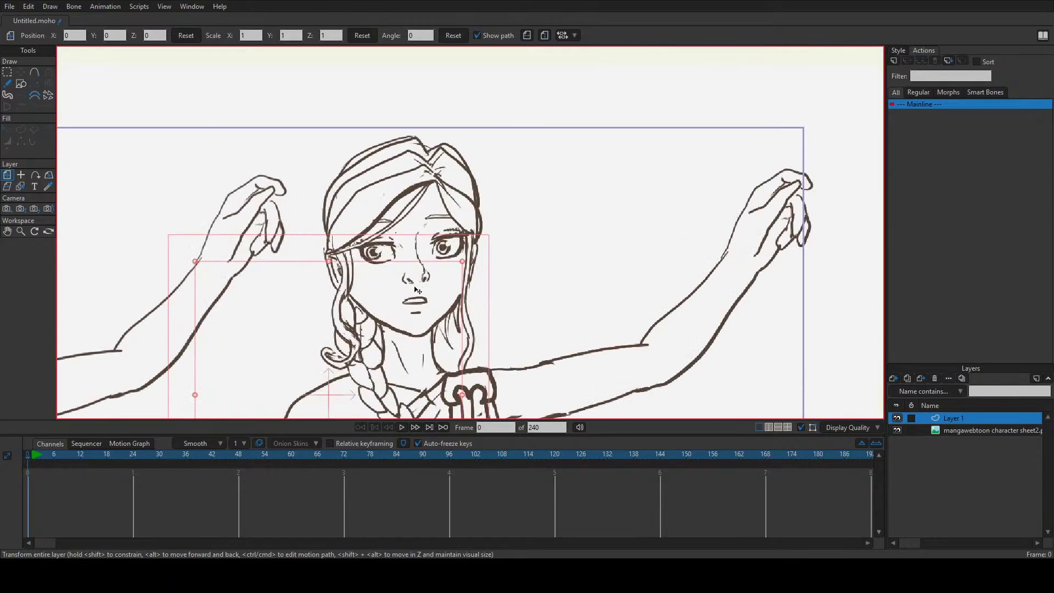
left_click_drag(421, 299, 486, 255)
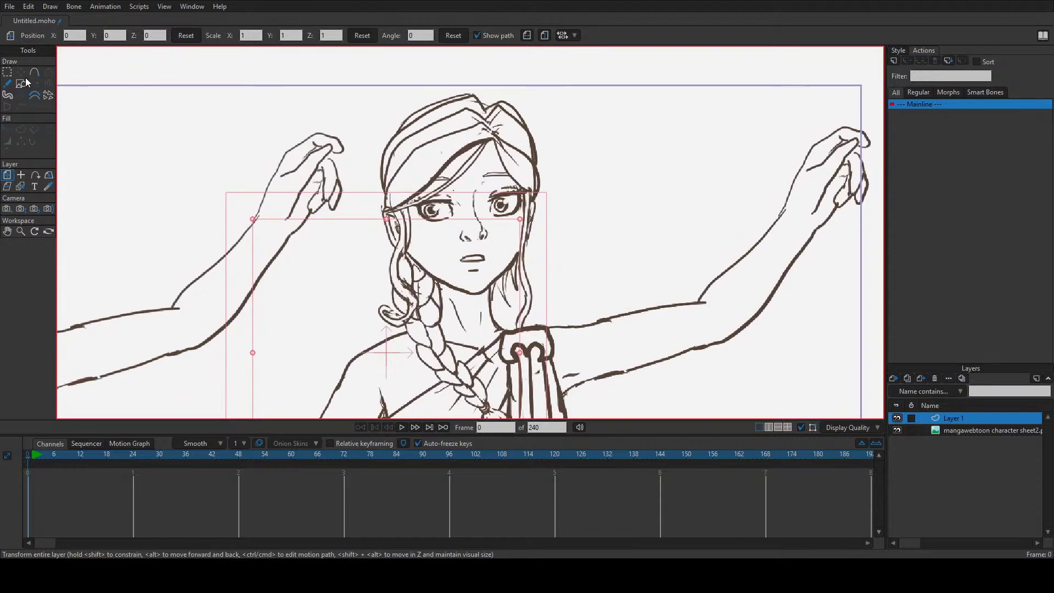
left_click(33, 73)
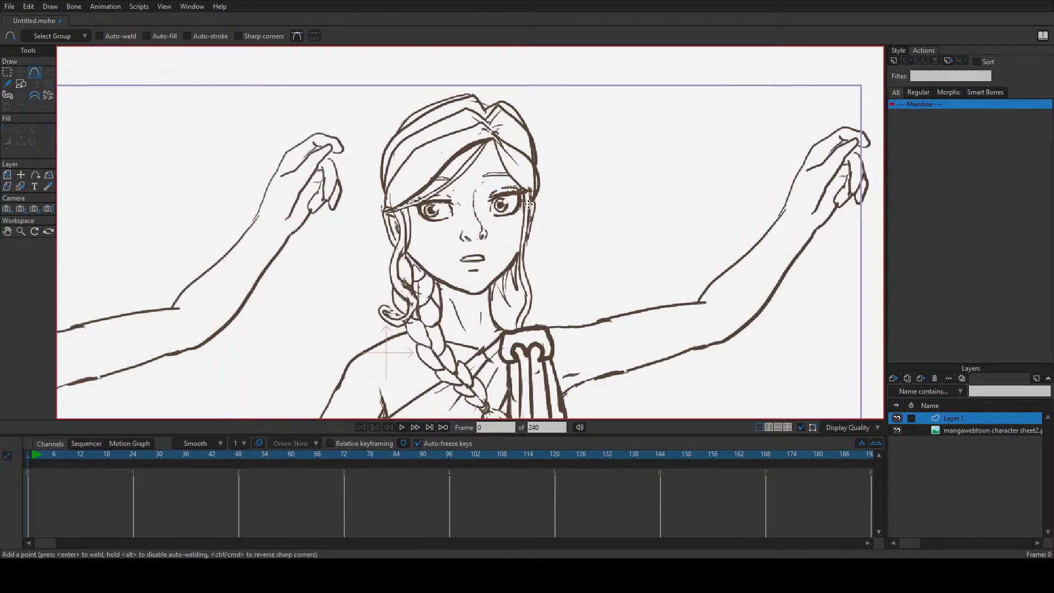
scroll(472, 205, "up", 2)
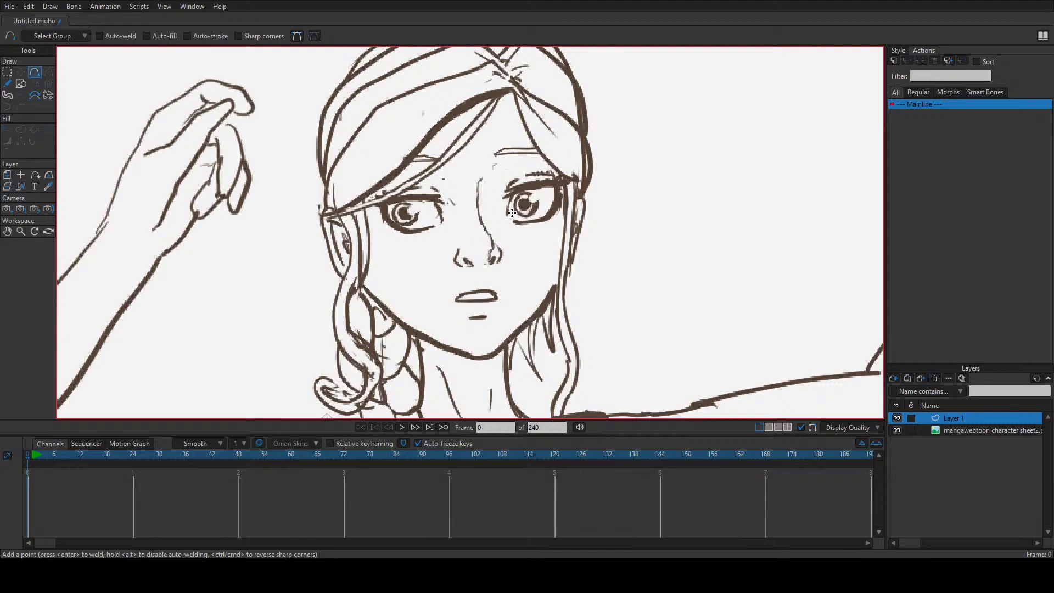
left_click_drag(448, 209, 410, 250)
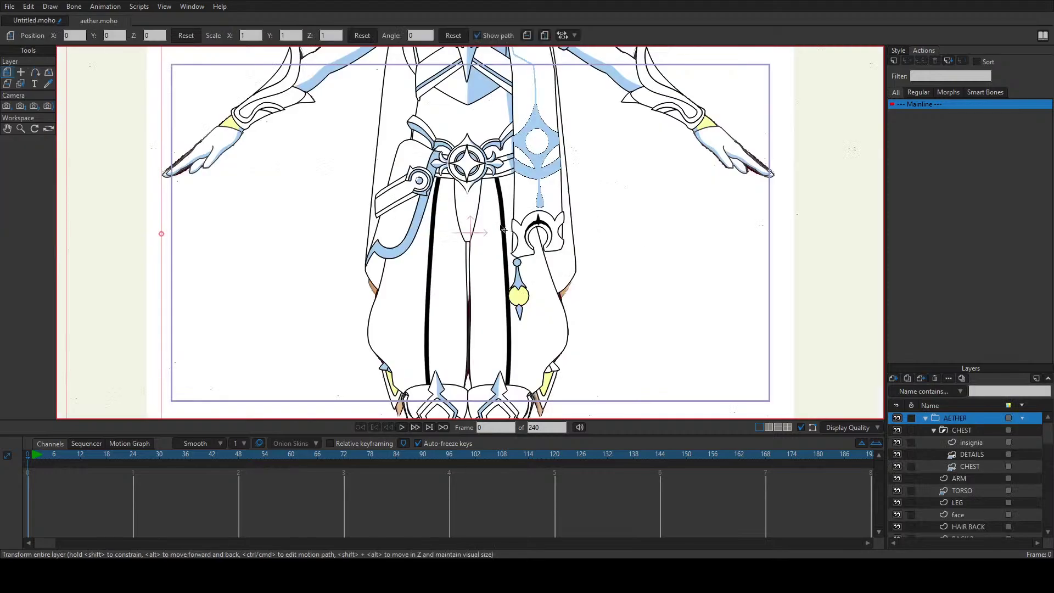
Step: Find the face of the AETHER character in aether.moho and make the face layer active
scroll(504, 247, "down", 1)
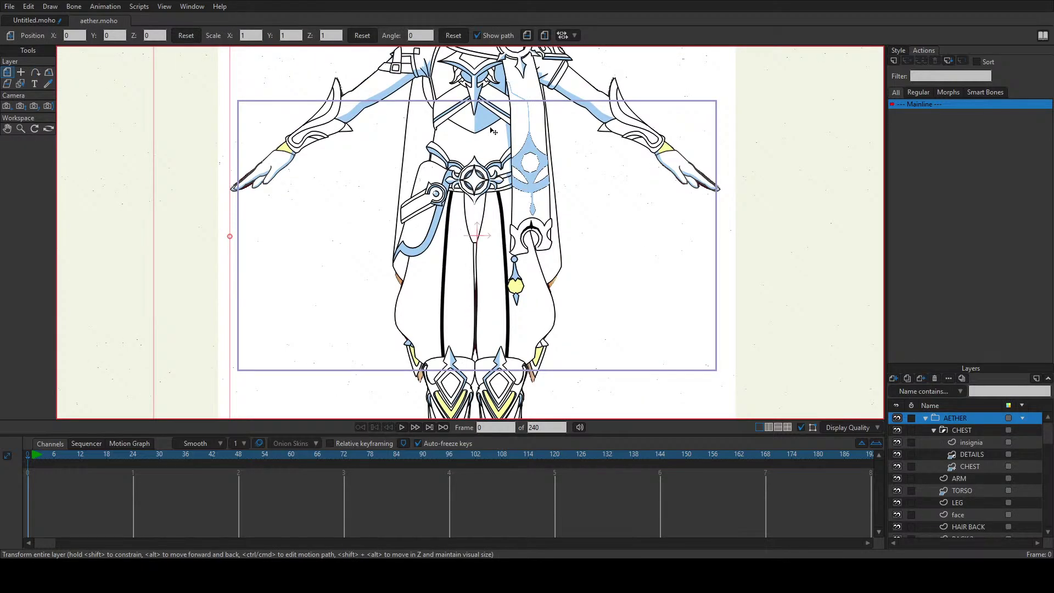
mouse_move(490, 128)
left_mouse_down()
mouse_move(471, 115)
mouse_move(478, 298)
left_mouse_up()
scroll(487, 183, "up", 8)
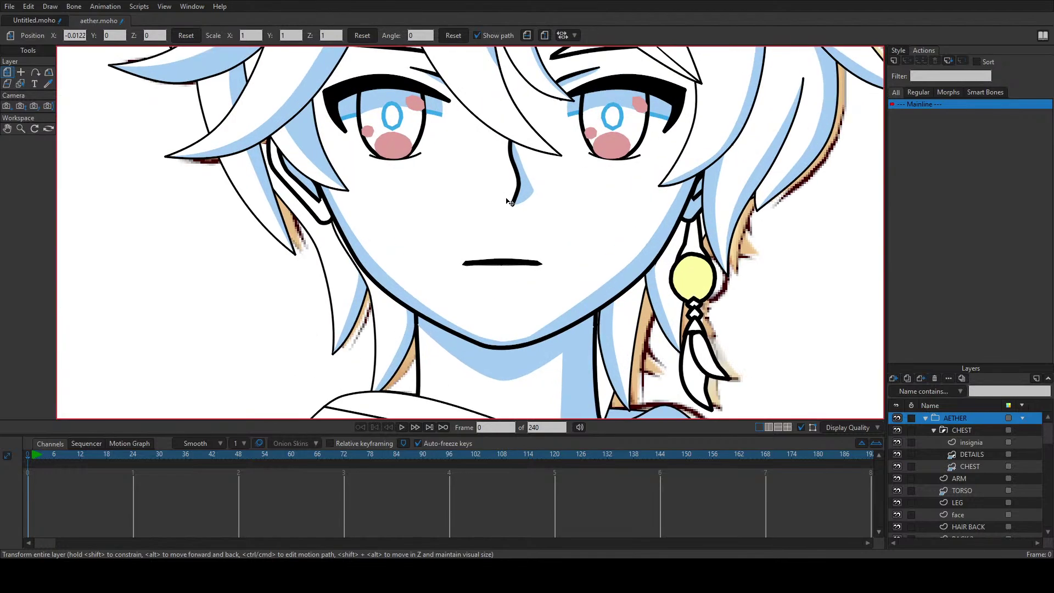
left_click(487, 183, "ctrl+alt")
left_click_drag(481, 155, 440, 235)
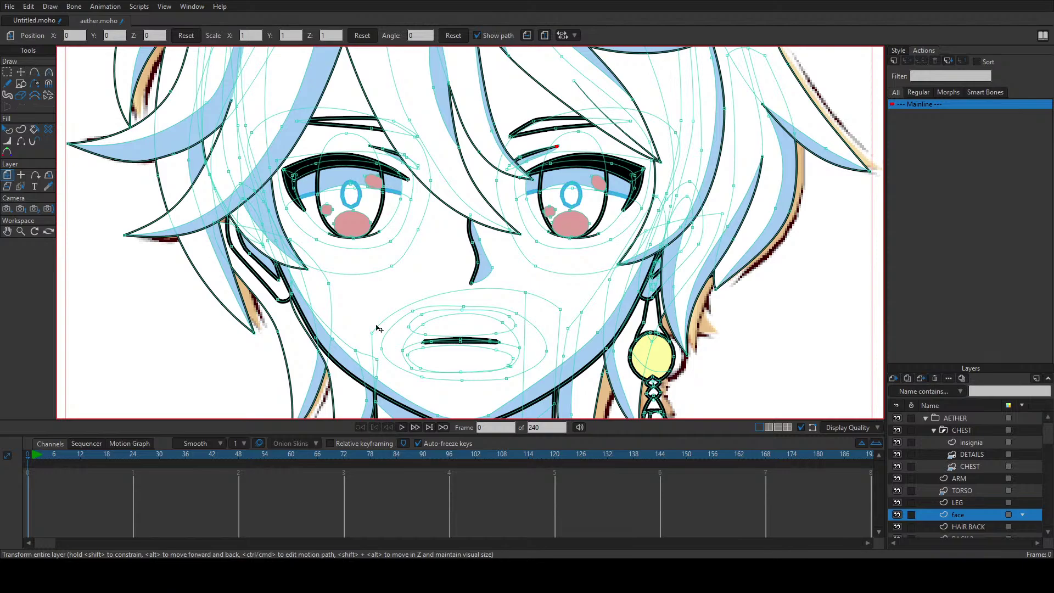
scroll(420, 283, "down", 1)
scroll(435, 257, "up", 2)
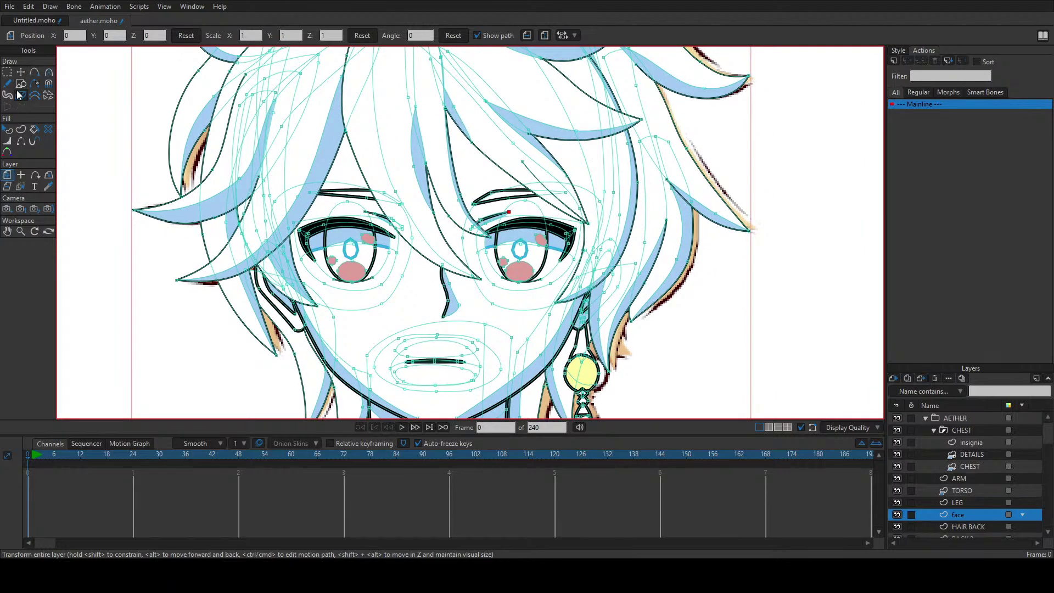
Step: Adjust a point on the character's nose line with the Transform Points tool
left_click(20, 72)
left_click(447, 302)
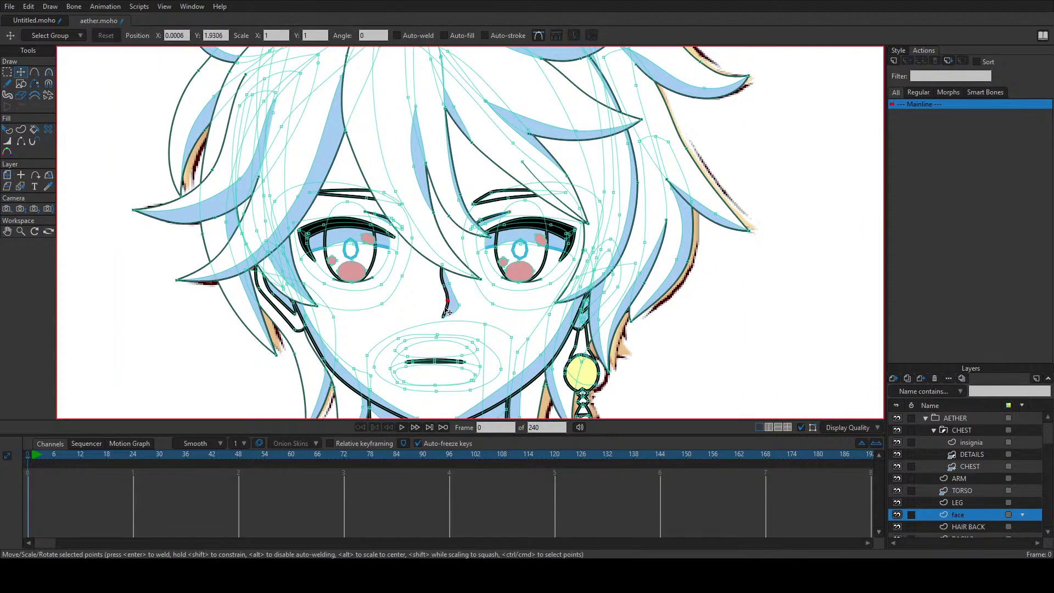
left_click(444, 317)
left_click_drag(444, 319, 451, 304)
scroll(353, 250, "up", 1)
scroll(296, 231, "up", 1)
scroll(296, 231, "up", 1)
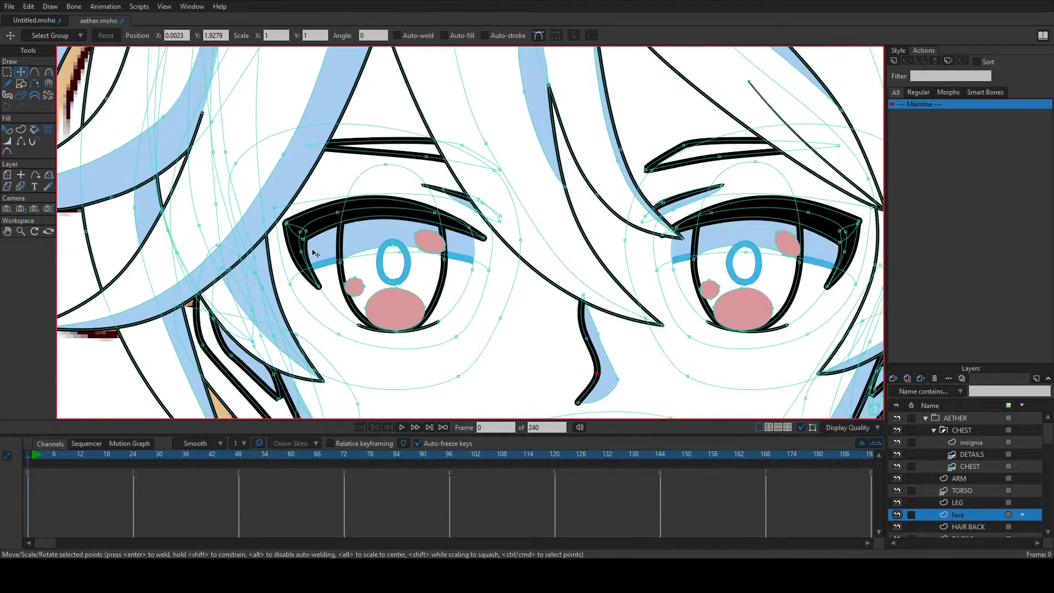
Step: Try to shift the upper eyelash and the eye-white shape of the character's right eye
mouse_move(306, 232)
left_mouse_down()
mouse_move(323, 222)
mouse_move(331, 239)
mouse_move(330, 223)
mouse_move(311, 221)
left_mouse_up()
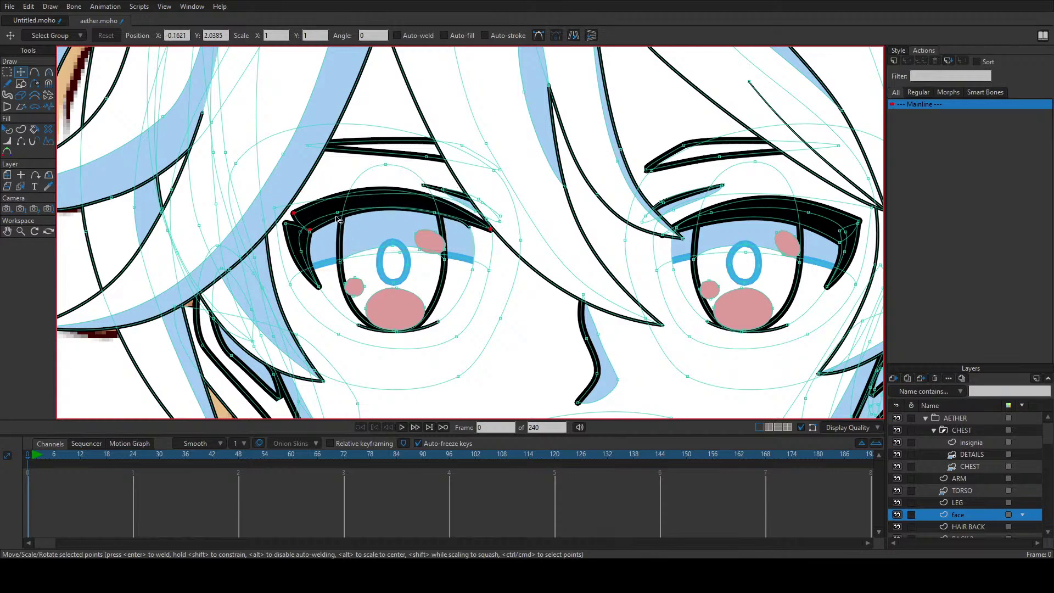
double_click(310, 222)
left_click(294, 169)
double_click(337, 170)
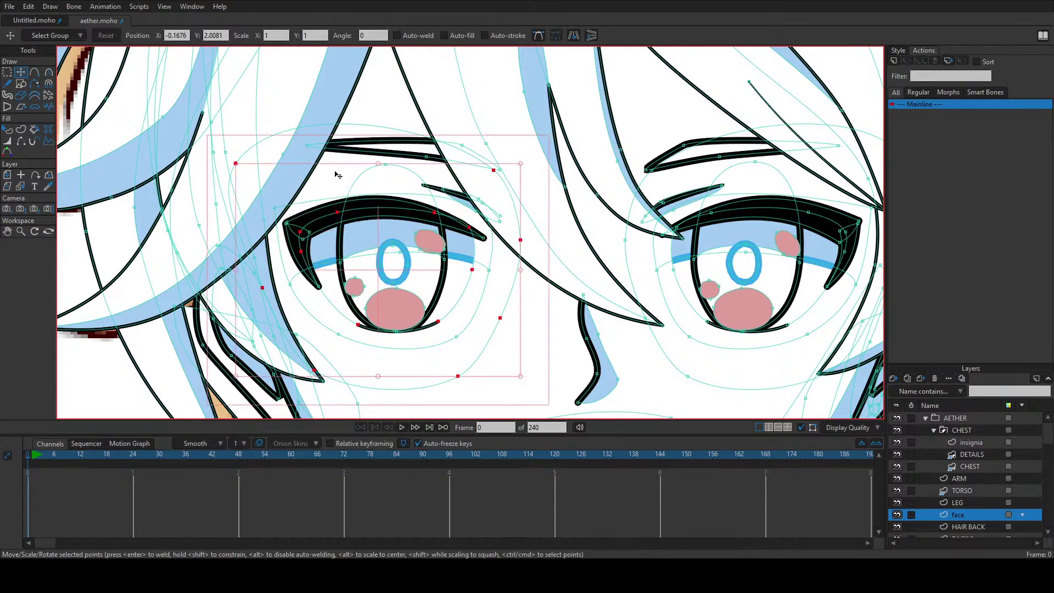
mouse_move(336, 171)
left_mouse_down()
mouse_move(333, 133)
mouse_move(348, 185)
left_mouse_up()
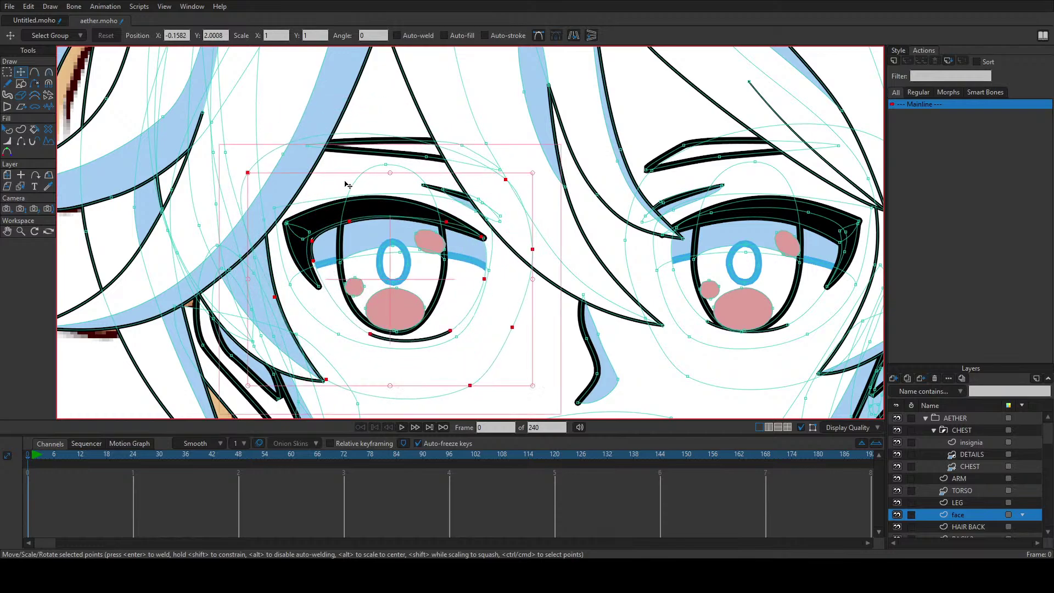
key("ctrl+z")
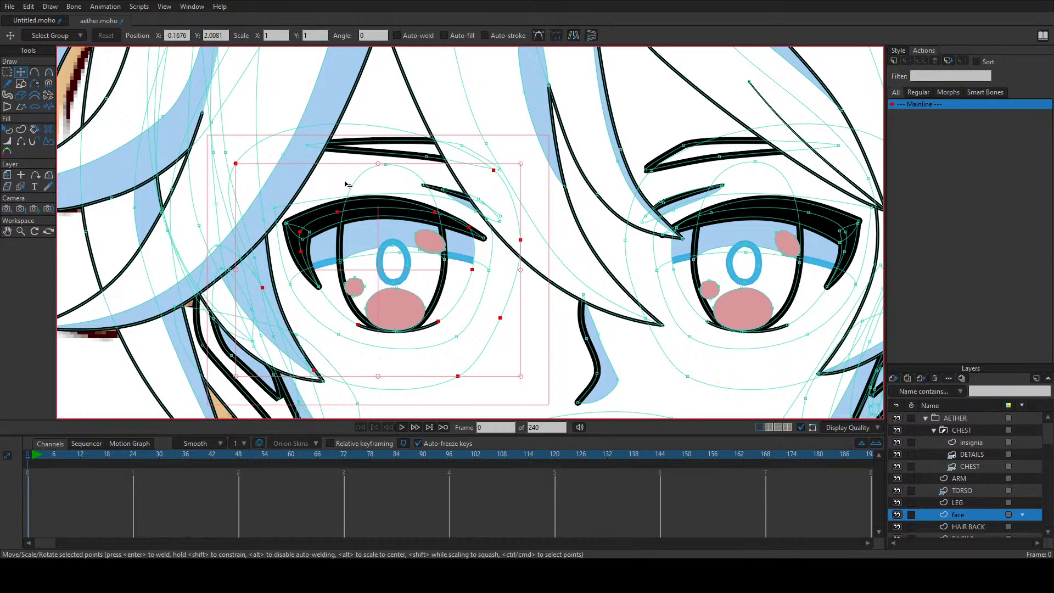
Step: Nudge the selected eye-white shape of the character's right eye slightly downward
mouse_move(345, 184)
left_mouse_down()
mouse_move(344, 170)
mouse_move(341, 187)
left_mouse_up()
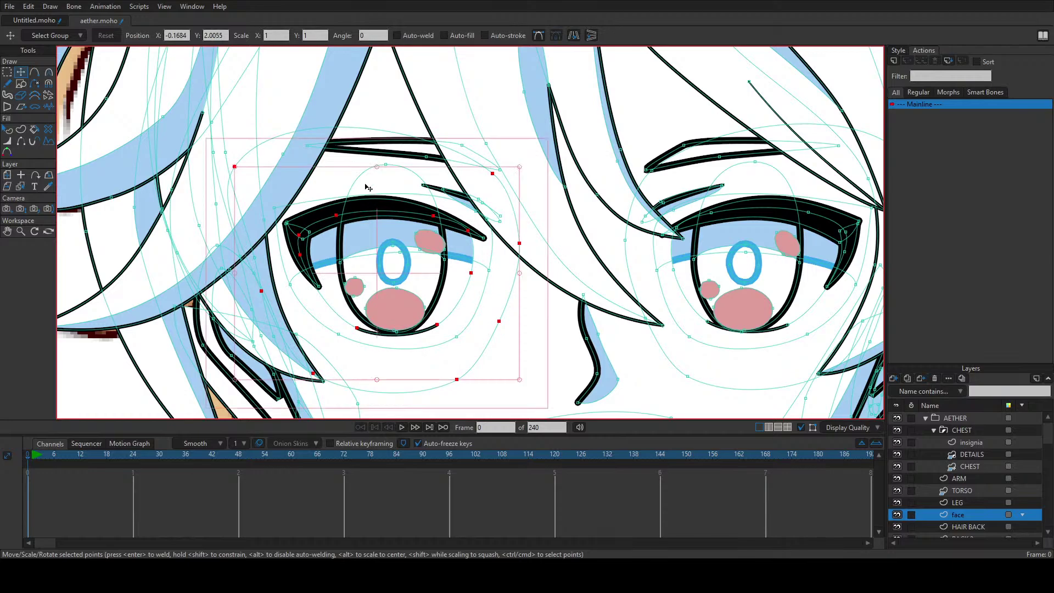
scroll(367, 187, "down", 5)
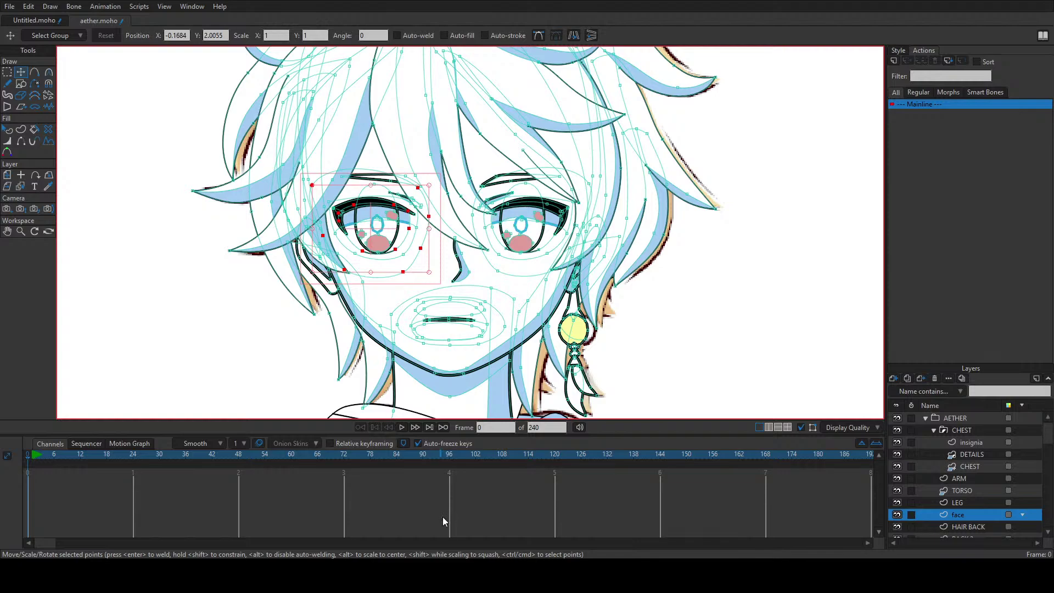
scroll(447, 253, "up", 1)
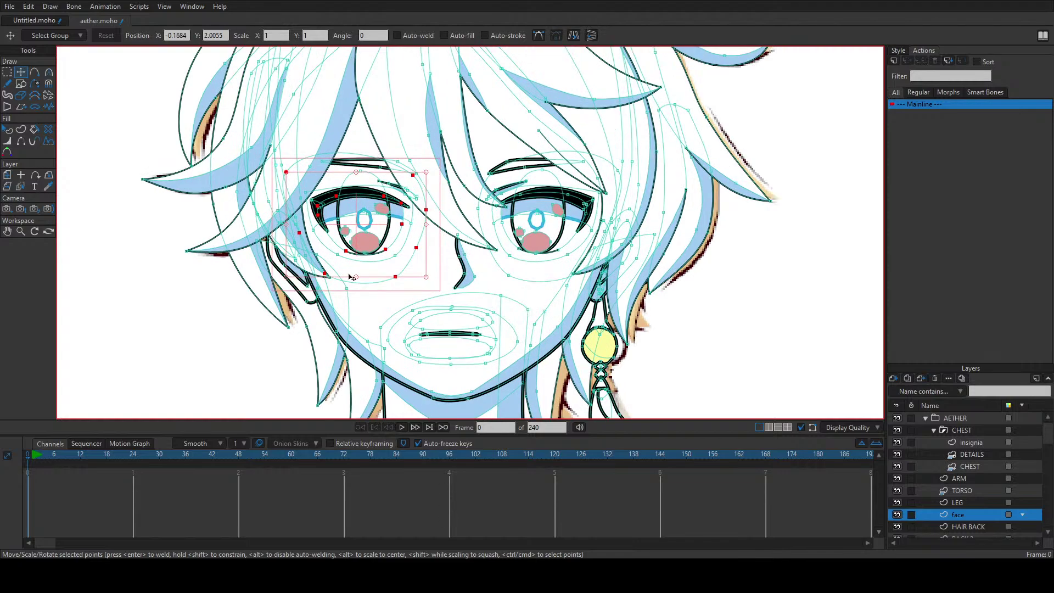
scroll(427, 277, "up", 1)
Step: Select the complete face outline shape of the character
left_click(566, 216)
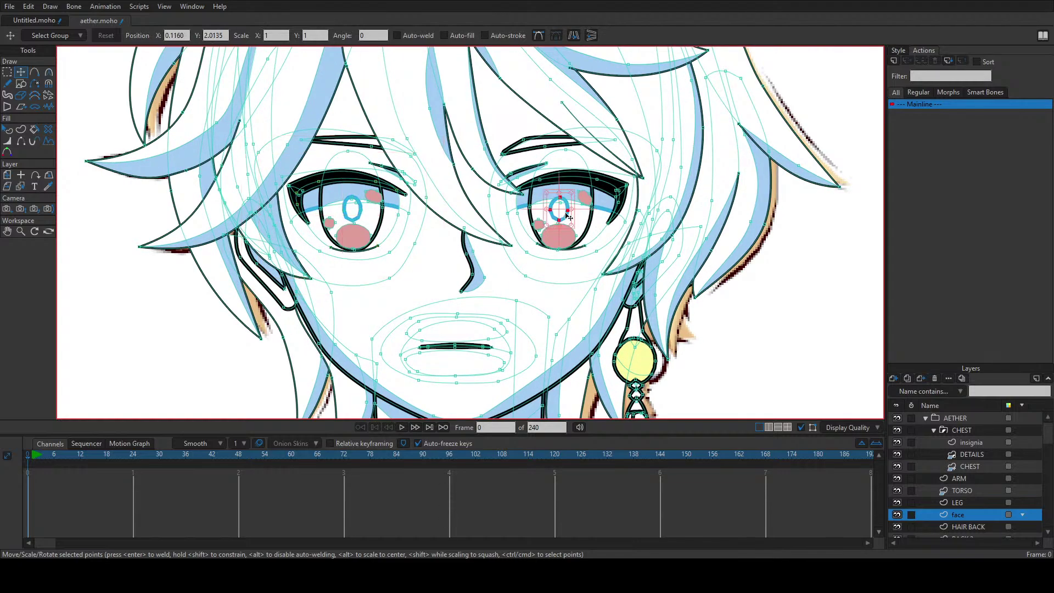
key("ctrl+Right")
left_click(357, 381)
scroll(433, 350, "down", 3)
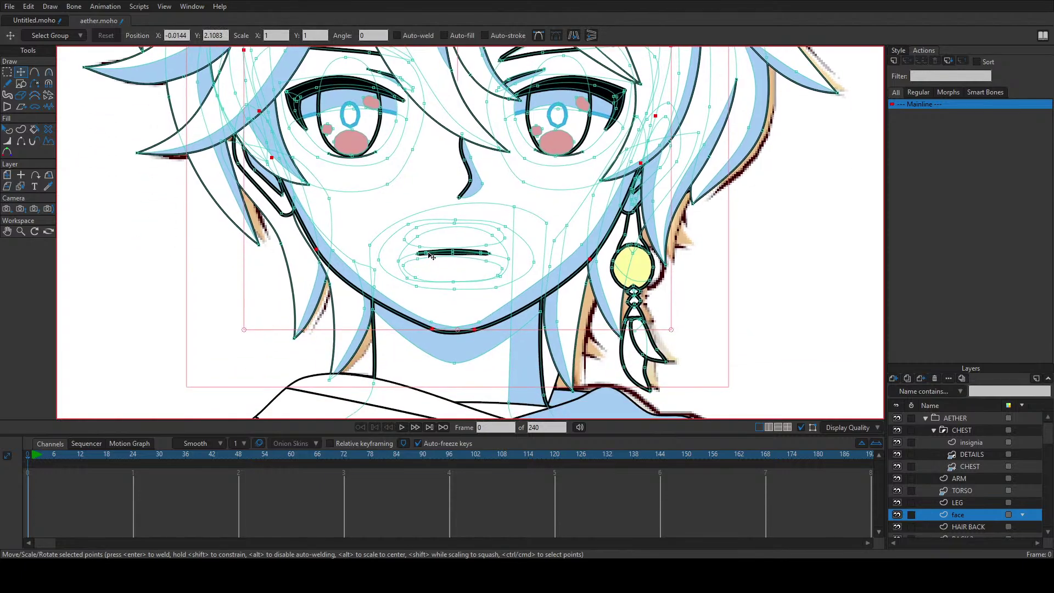
scroll(351, 276, "up", 3)
scroll(351, 276, "down", 3)
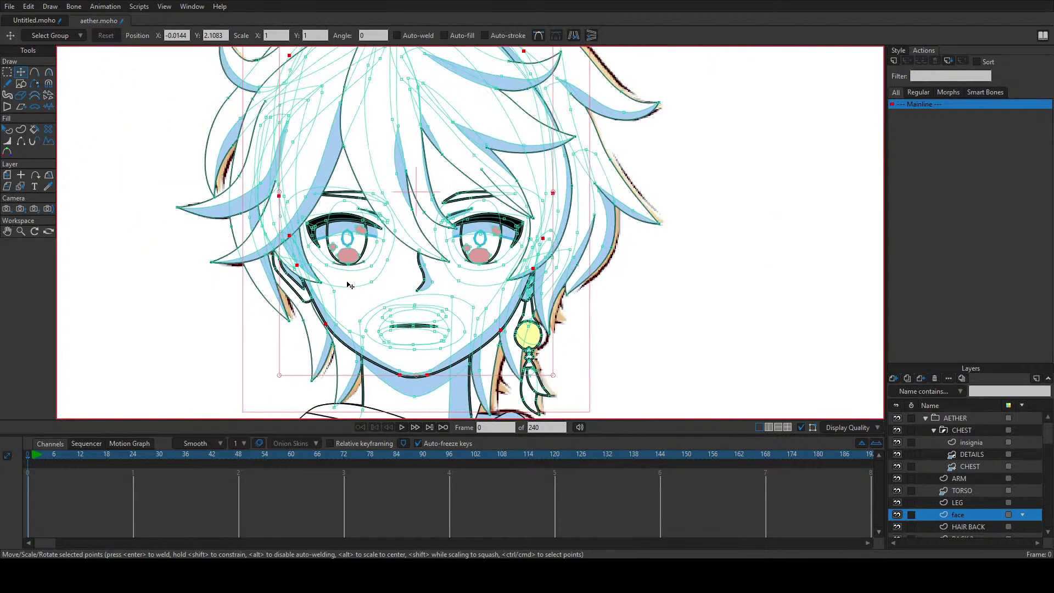
scroll(442, 351, "down", 1)
Step: Try to move the face outline on its own away from the head, and undo the move
left_click_drag(441, 358, 719, 332)
key("ctrl+z")
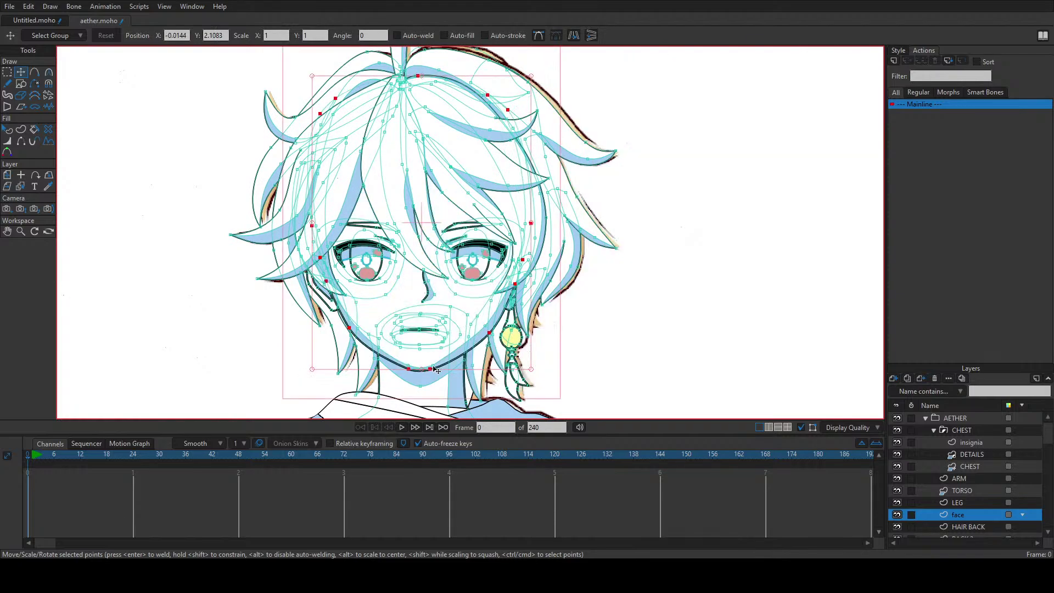
left_click_drag(443, 363, 768, 336)
key("ctrl+z")
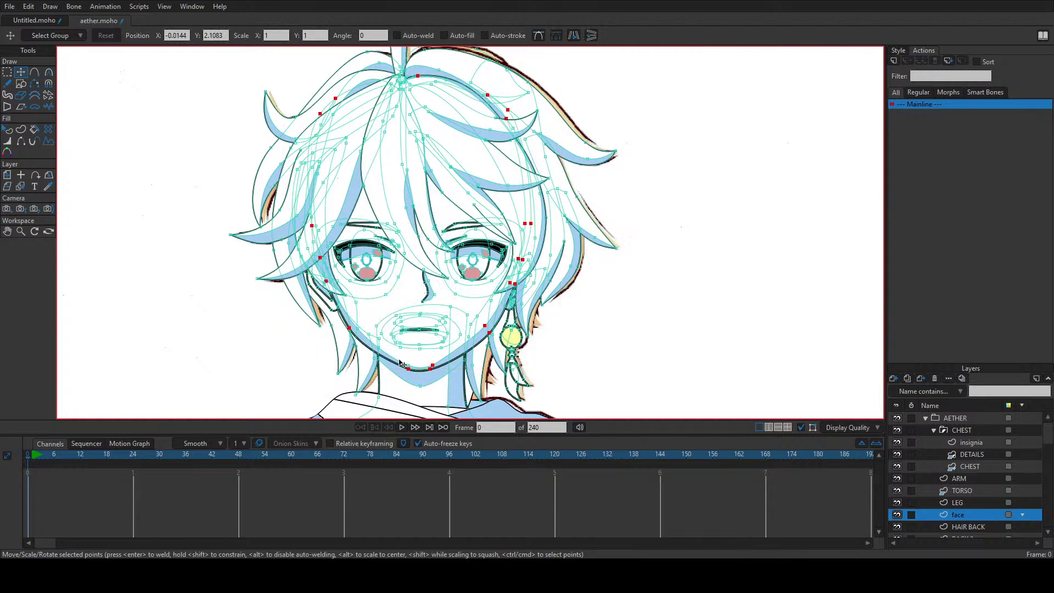
Step: Move the face outline together with its shadow shape into the empty space beside the head
left_click_drag(414, 361, 681, 357)
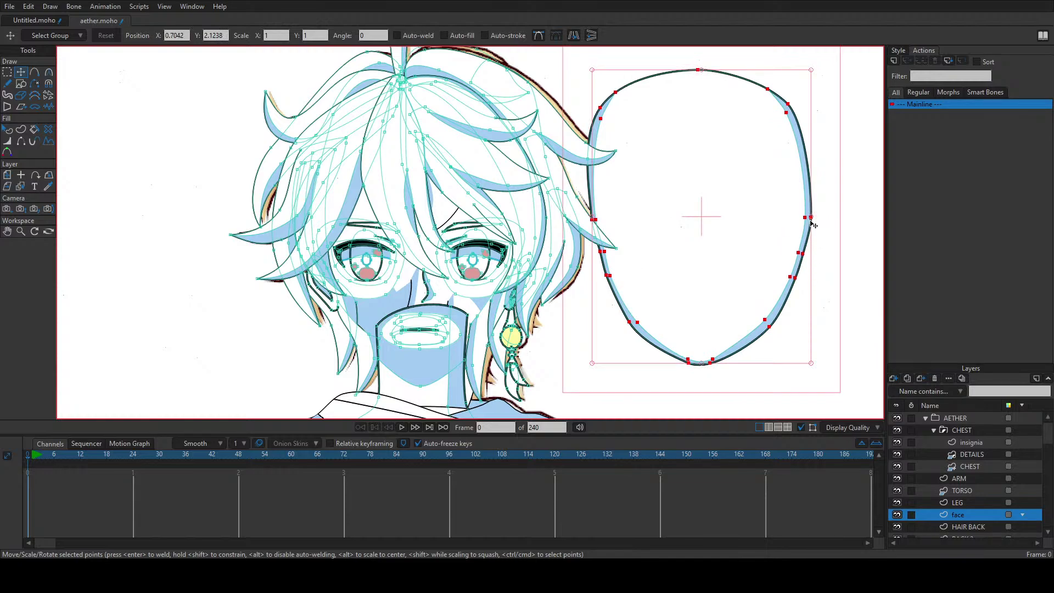
key("ctrl+z")
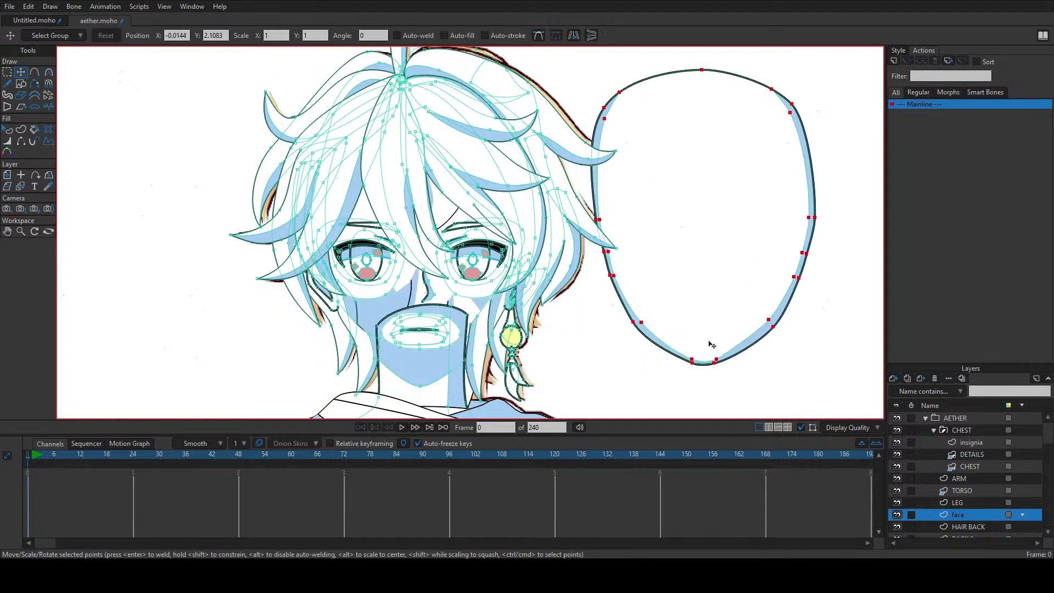
left_click_drag(403, 363, 708, 364)
Step: Try to move a chin point on the separated face outline and offset the outline from its shadow shape
left_click(628, 258)
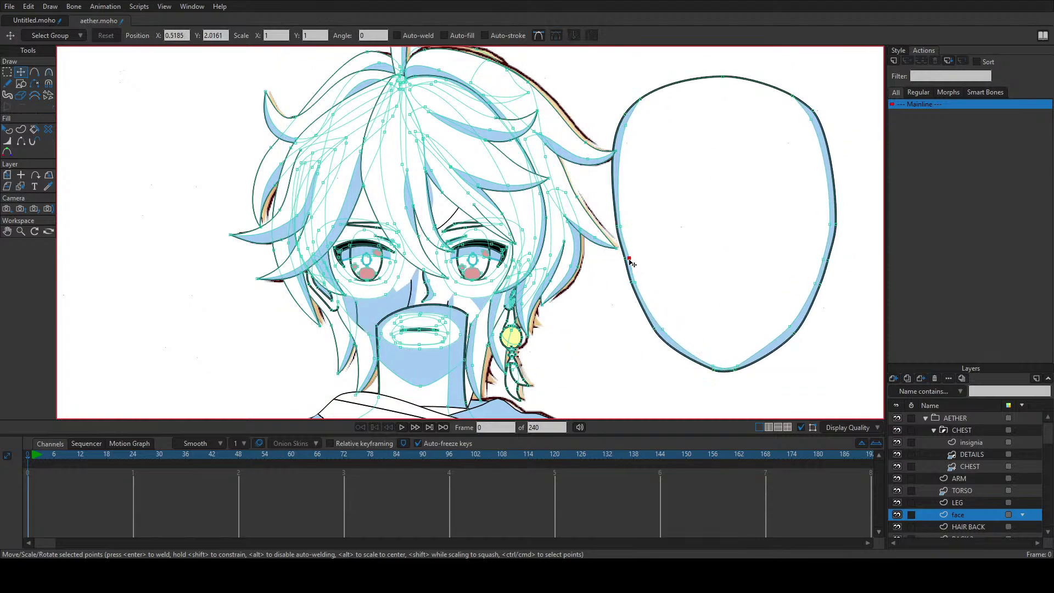
scroll(721, 378, "up", 2)
scroll(748, 387, "up", 4)
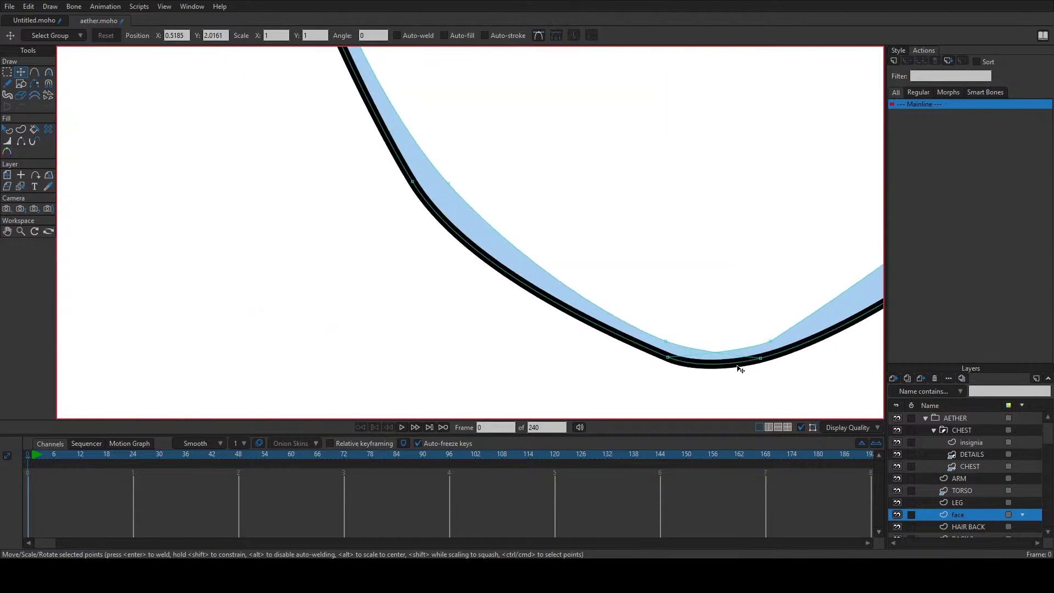
left_click(764, 358)
left_click_drag(767, 362, 678, 346)
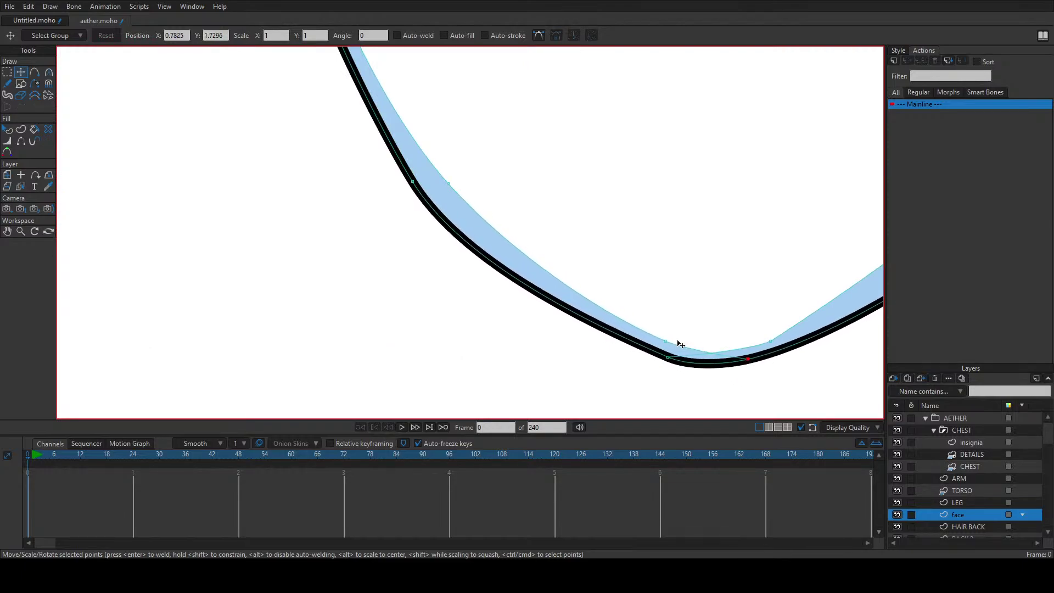
scroll(678, 340, "down", 6)
key("ctrl+a")
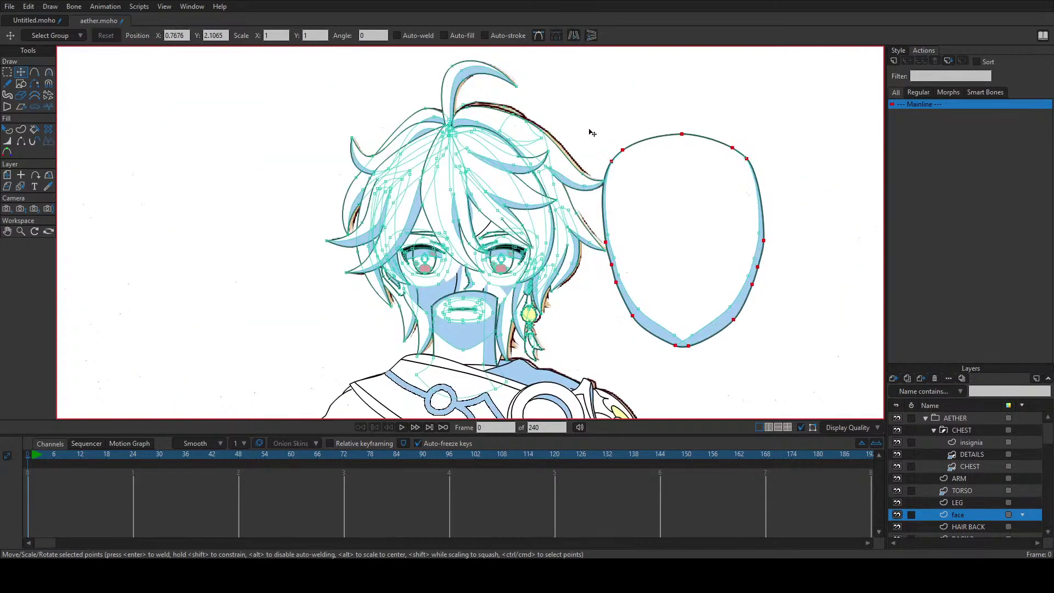
Step: Undo the chin point and outline changes on the separated face shape
key("ctrl+z")
key("ctrl+z")
key("ctrl+z")
key("ctrl+z")
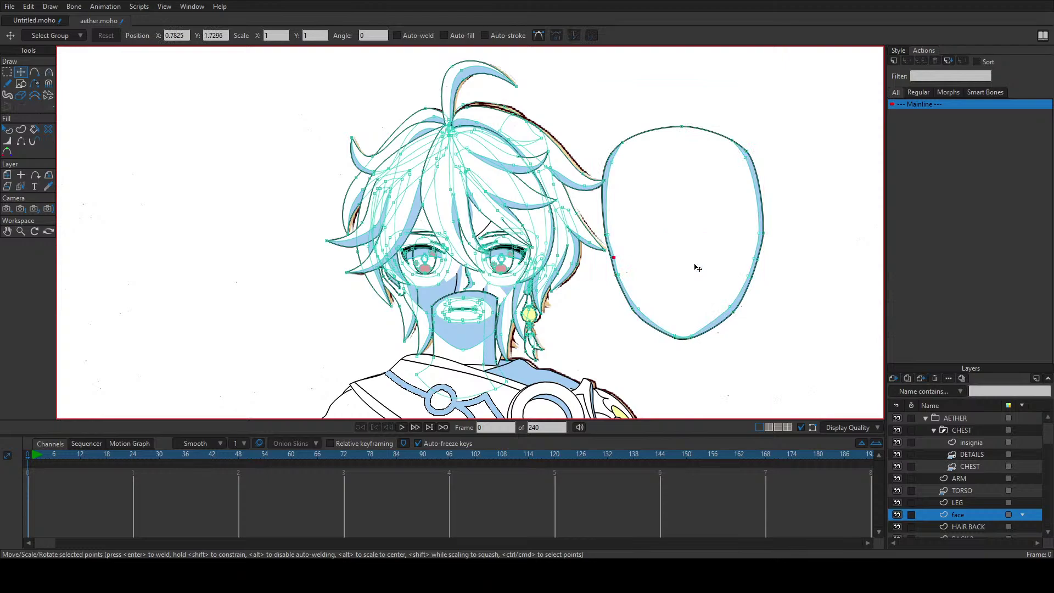
Step: Switch back to the Untitled.moho document with the sketched girl's face
left_click(41, 18)
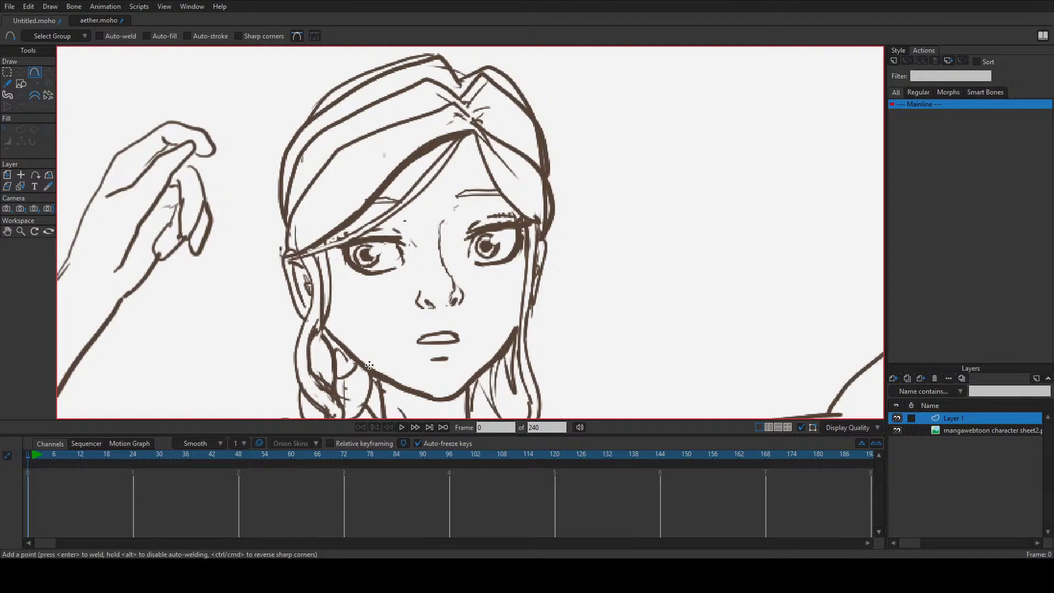
scroll(370, 362, "up", 2)
scroll(379, 357, "down", 2)
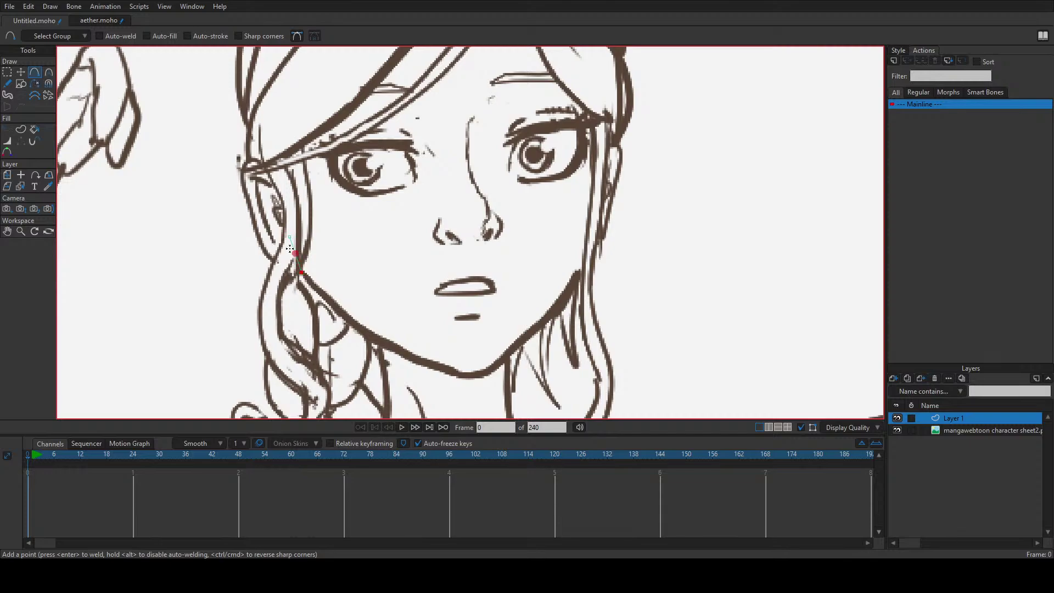
Step: Try to place the first outline points along the girl's jaw beside the ear, and undo them
left_click(290, 236)
key("ctrl+z")
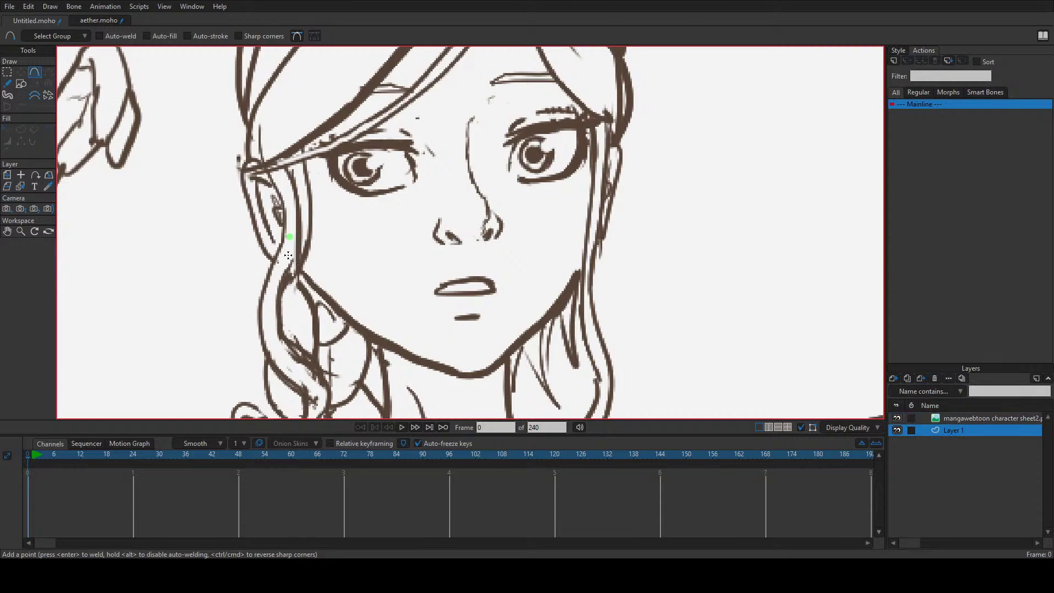
key("ctrl+z")
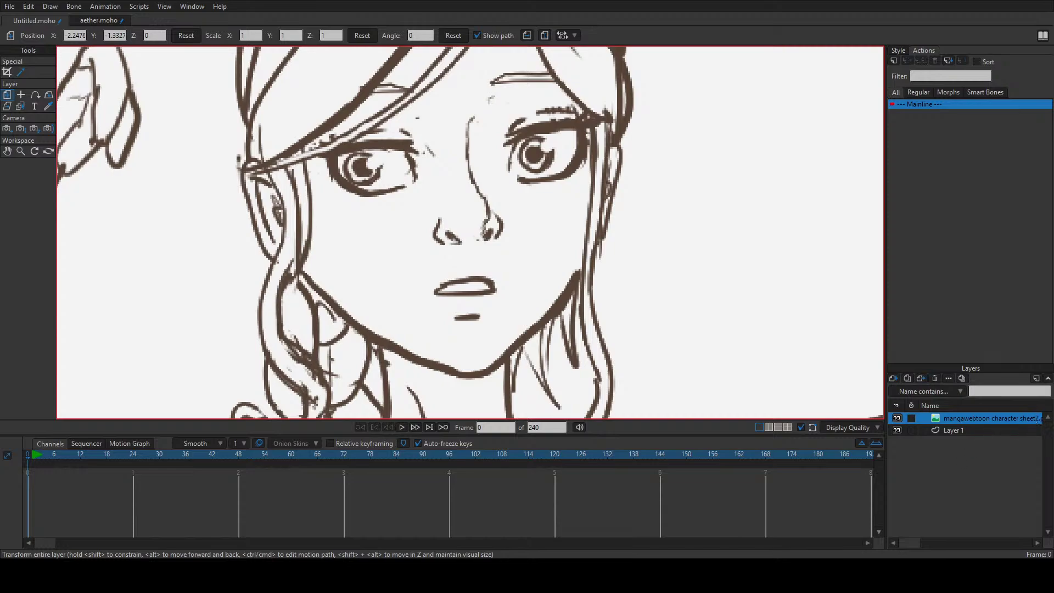
Step: Move Layer 1 above the character sheet image layer and activate the Add Point tool again
mouse_move(953, 429)
left_mouse_down()
mouse_move(947, 438)
mouse_move(953, 416)
left_mouse_up()
key("a")
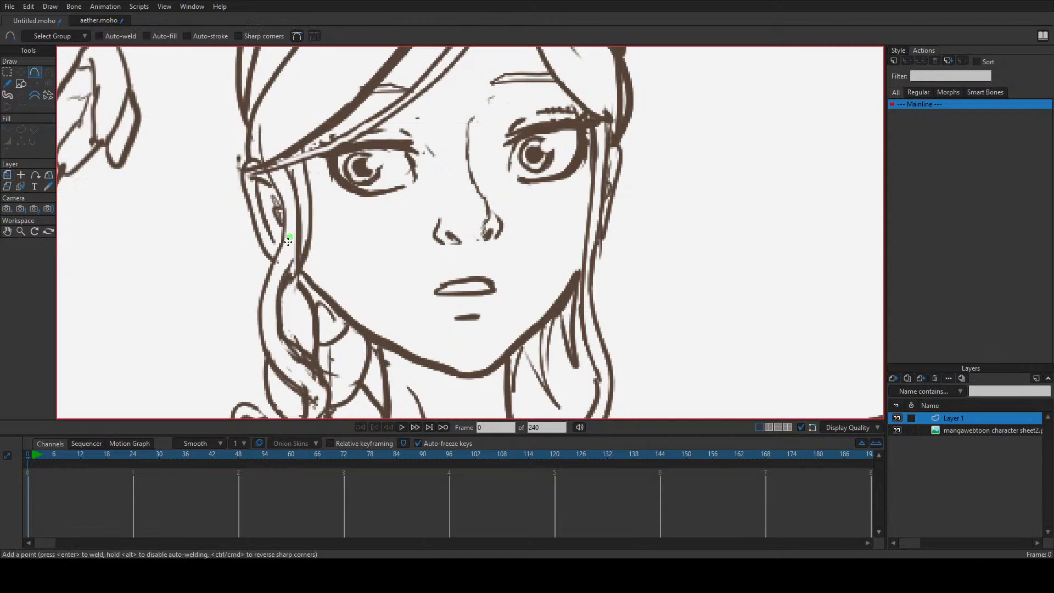
Step: Trace the face outline with points from the left ear around the jaw and chin, up the right side, and over the head to the upper-left hairline
left_click_drag(289, 237, 593, 229)
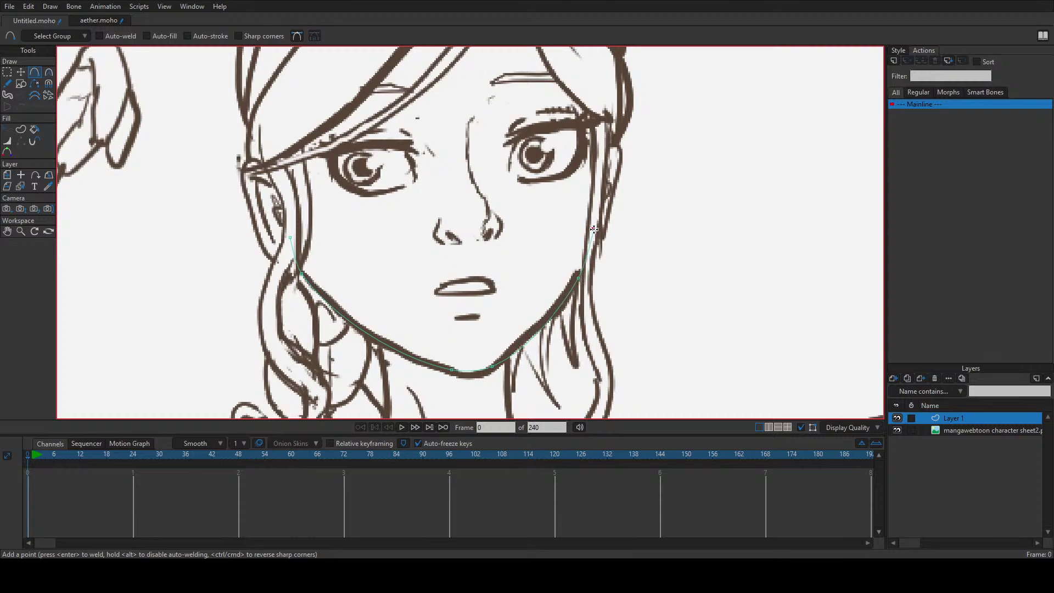
scroll(599, 196, "up", 3)
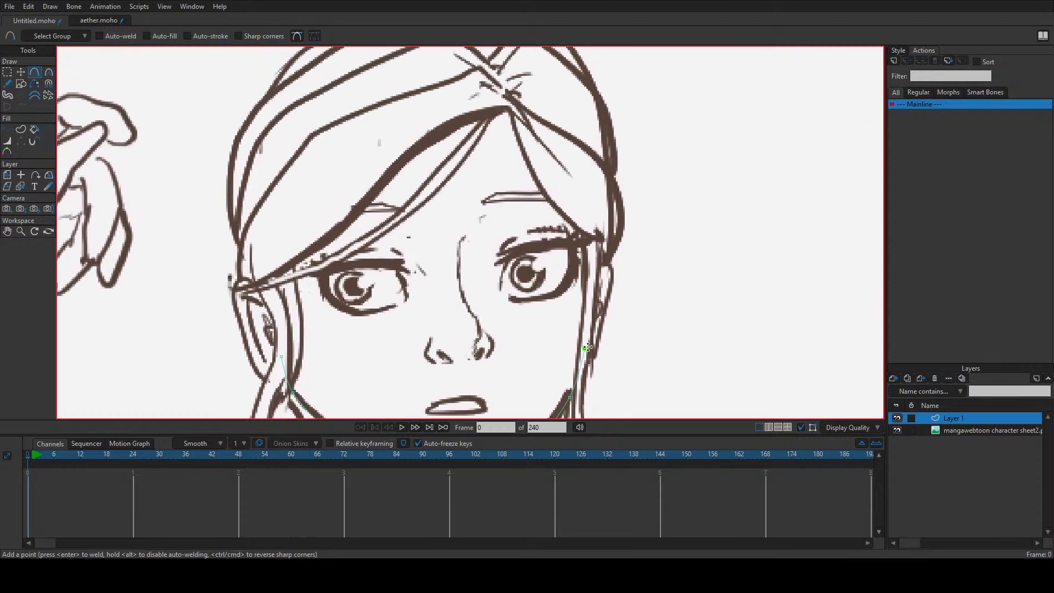
left_click_drag(587, 347, 595, 204)
left_click_drag(596, 203, 357, 260)
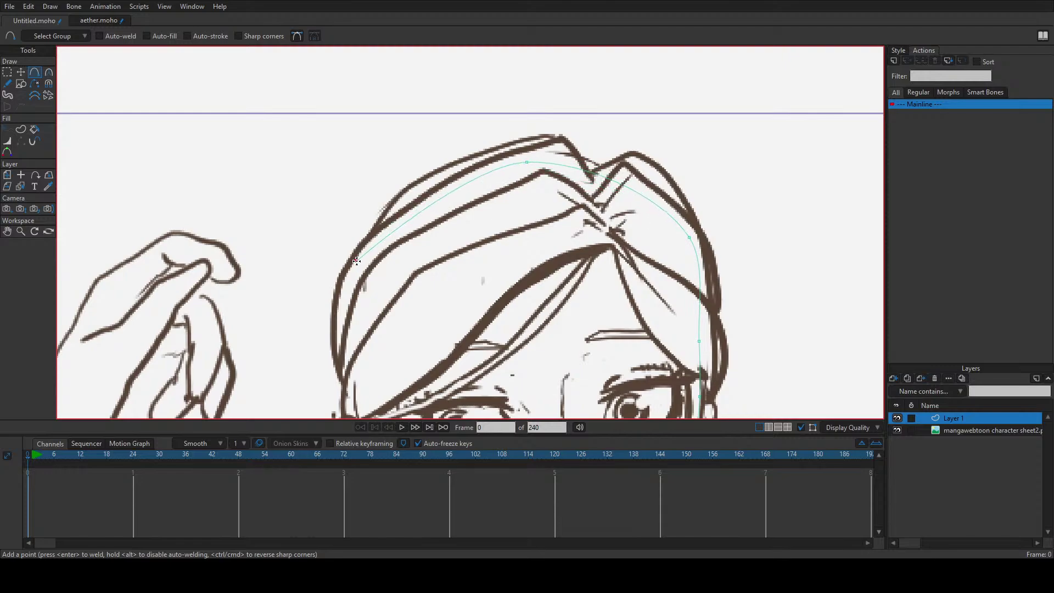
Step: Add a point to the outline beside the right ear and fine-tune the position of the cheek point below it
scroll(363, 269, "down", 3)
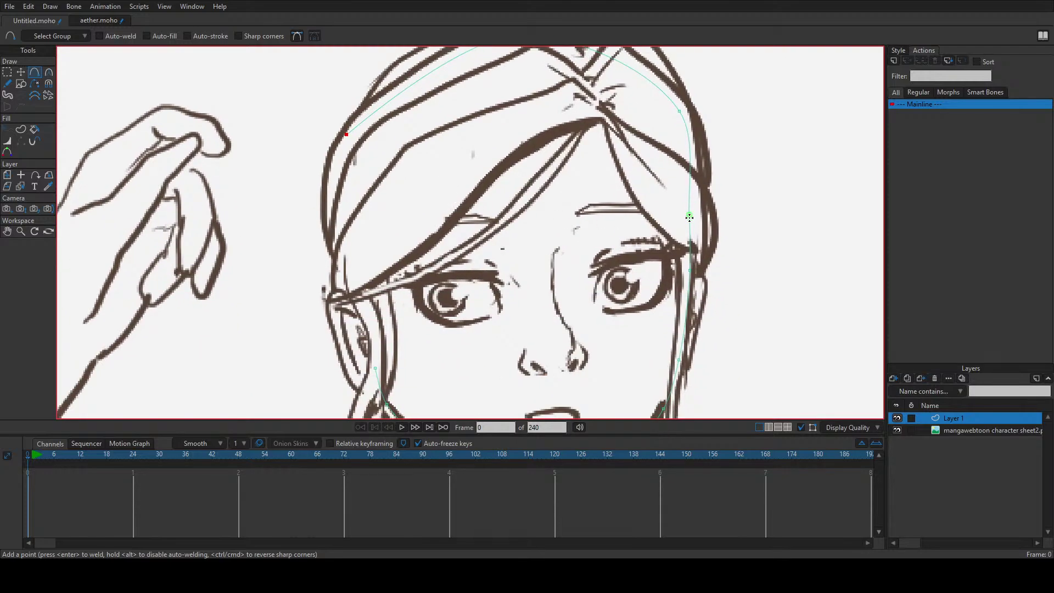
scroll(681, 220, "down", 1)
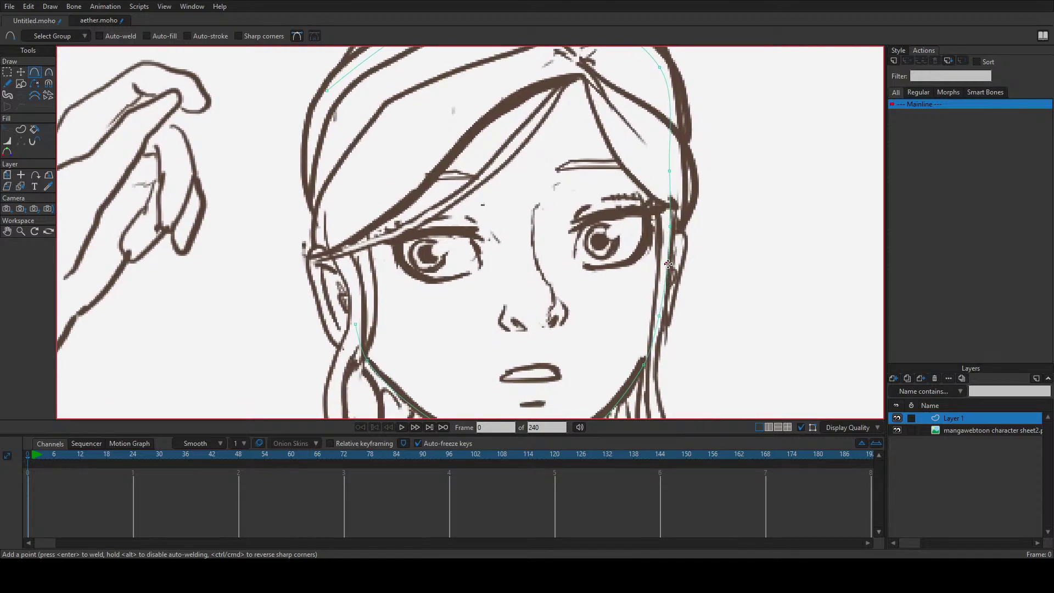
scroll(669, 267, "down", 1)
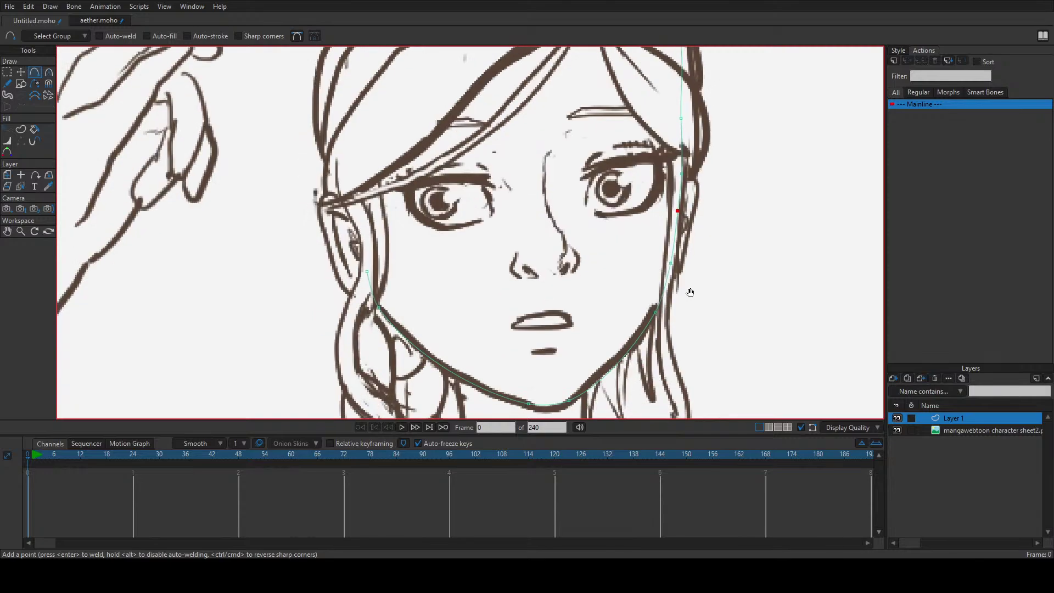
key("t")
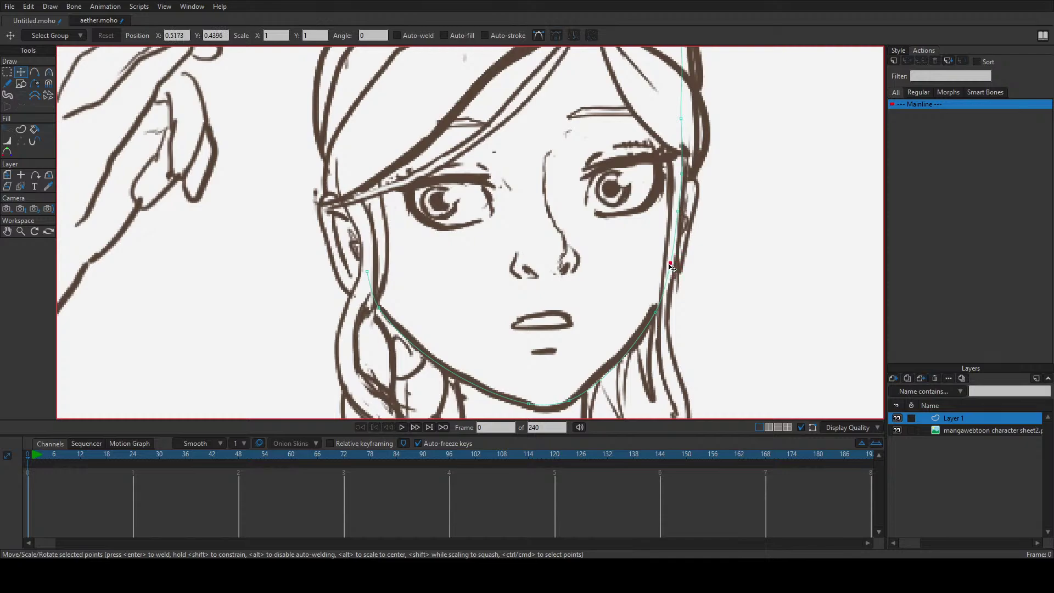
left_click_drag(672, 267, 670, 268)
Step: Continue the outline from the left ear up the side of the head, enable Auto-weld, and weld it to the upper-left end point
key("a")
left_click_drag(366, 271, 359, 233)
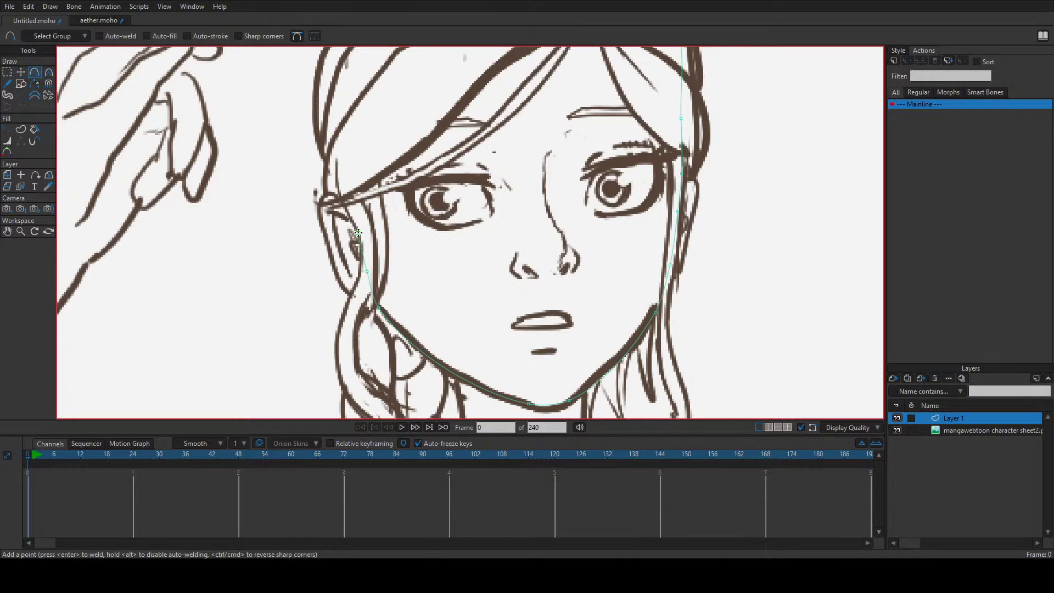
left_click_drag(357, 232, 335, 191)
left_click_drag(332, 189, 300, 192)
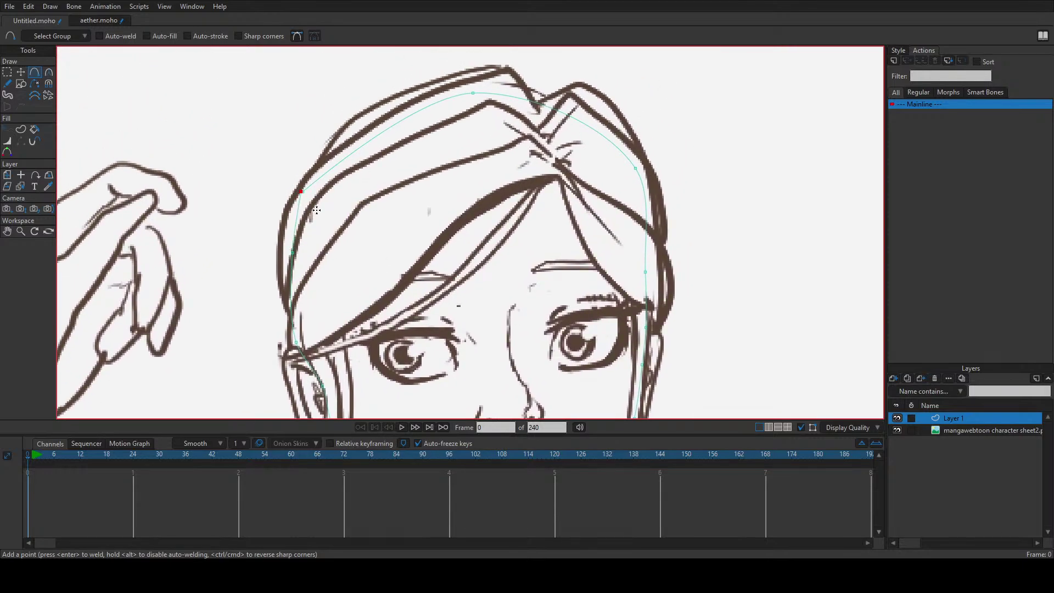
key("t")
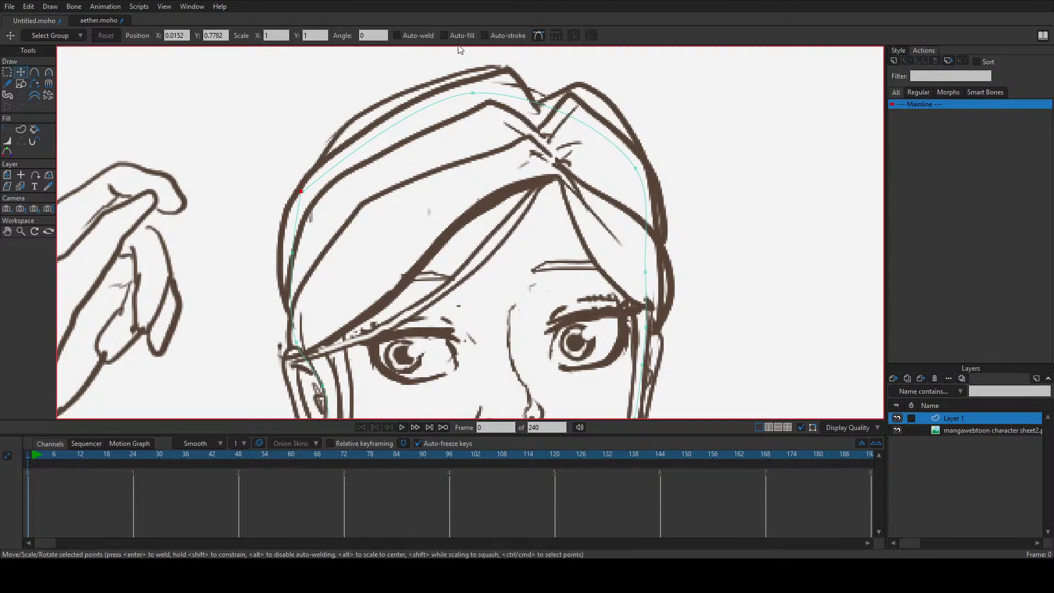
left_click_drag(301, 193, 301, 195)
Step: Nudge the outline point above the left ear slightly downward where the hair meets the temple
left_click_drag(382, 212, 399, 156)
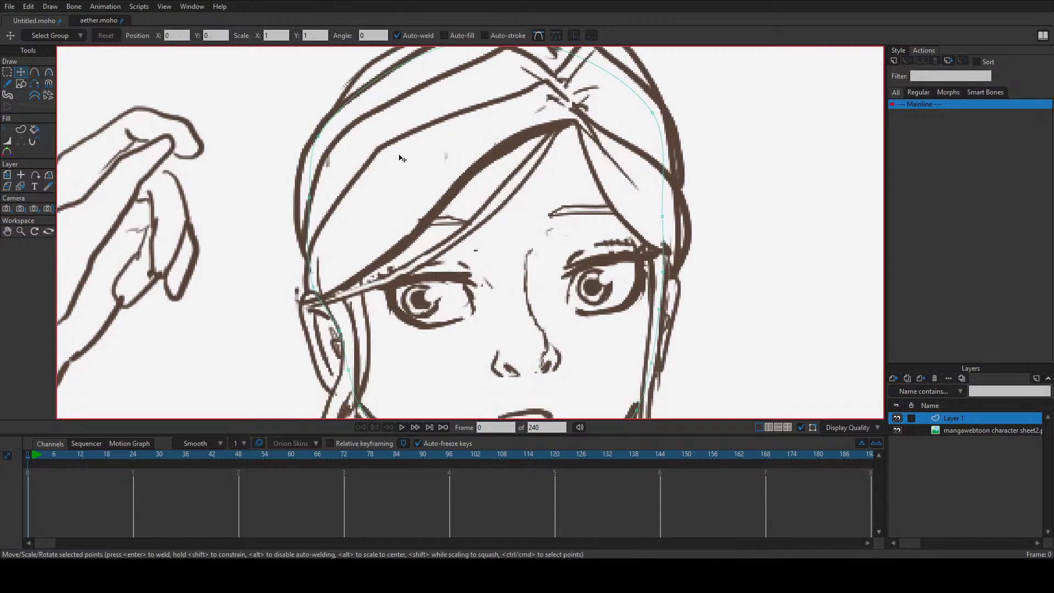
scroll(401, 158, "down", 3)
scroll(646, 212, "up", 4)
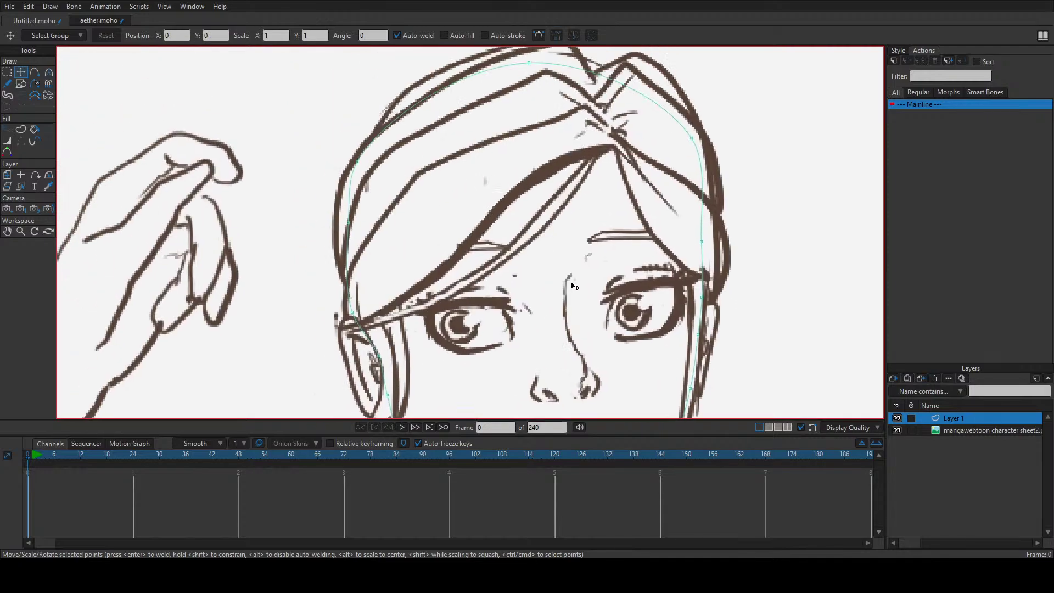
left_click_drag(353, 317, 356, 324)
scroll(417, 297, "down", 2)
scroll(418, 297, "down", 3)
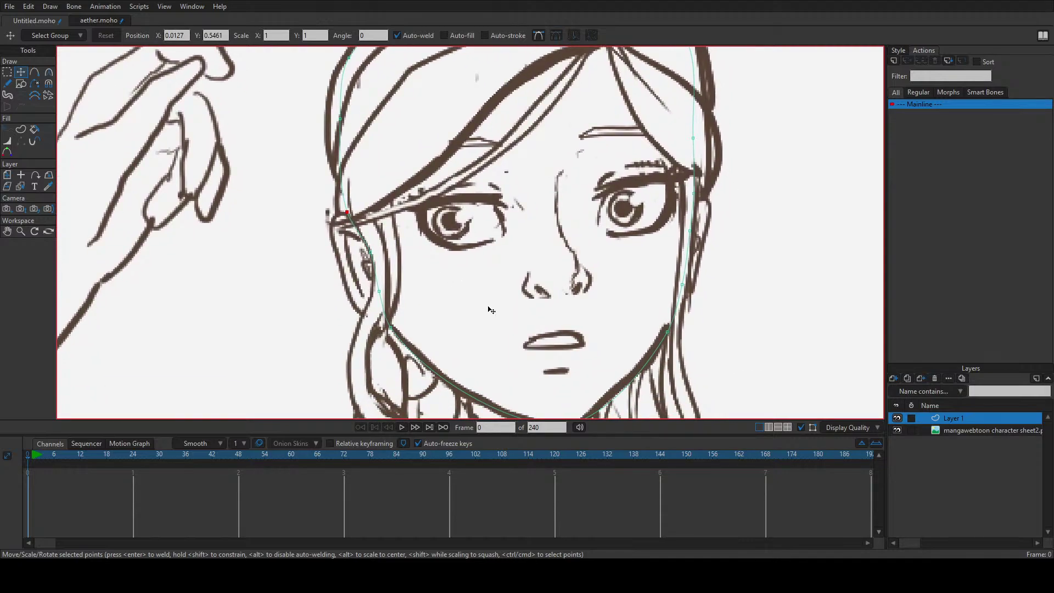
scroll(483, 313, "down", 2)
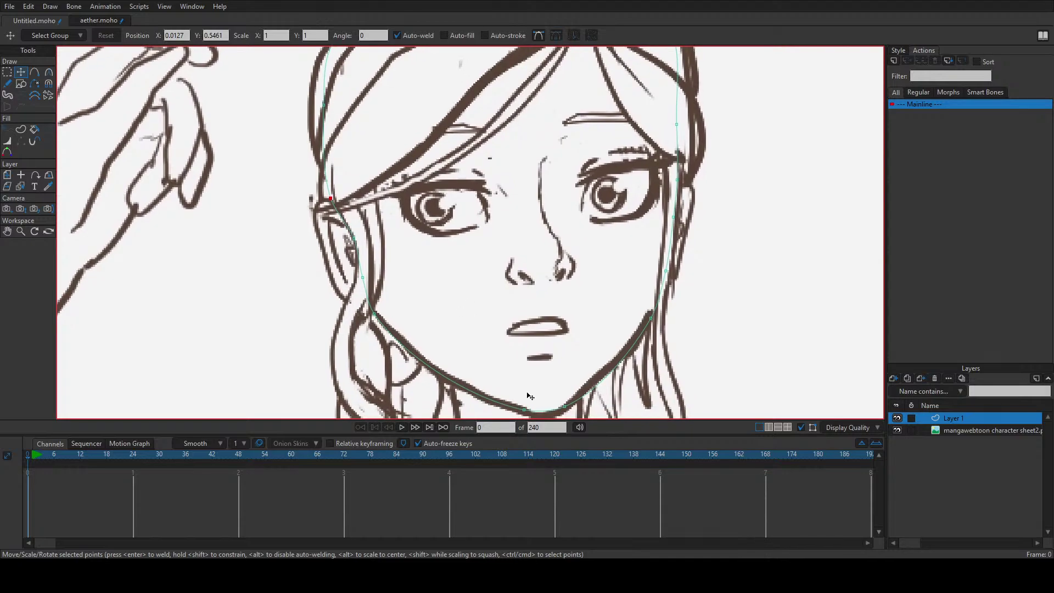
Step: Start an inner shadow line with points from the left cheek down to the chin, welding its end to the jaw outline
key("a")
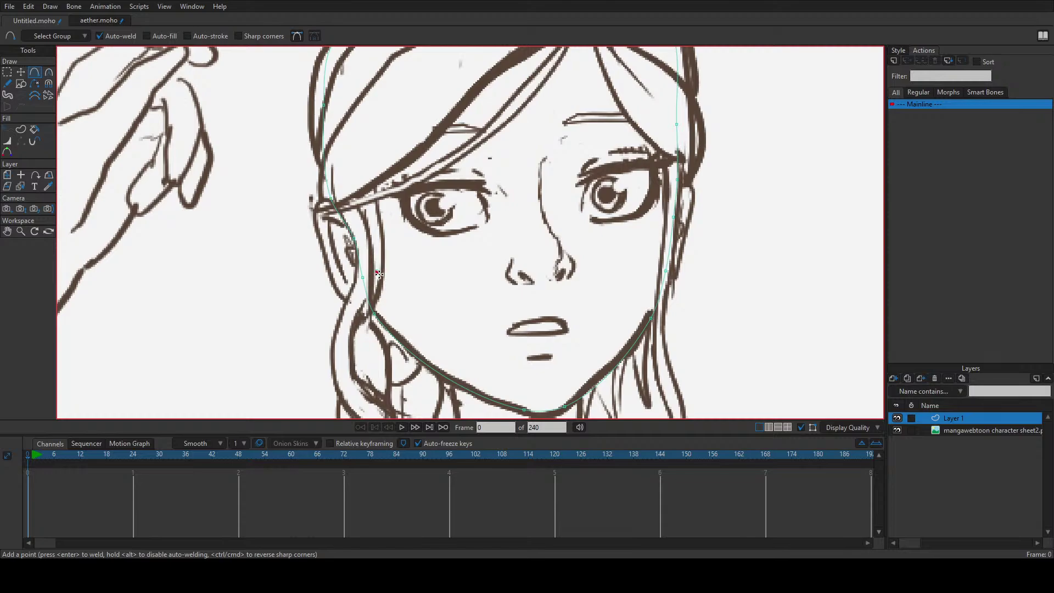
left_click_drag(379, 274, 553, 410)
left_click_drag(551, 406, 553, 408)
Step: Switch to aether.moho and examine how the jaw shadow points meet the face outline at the chin
left_click(96, 22)
scroll(461, 327, "up", 6)
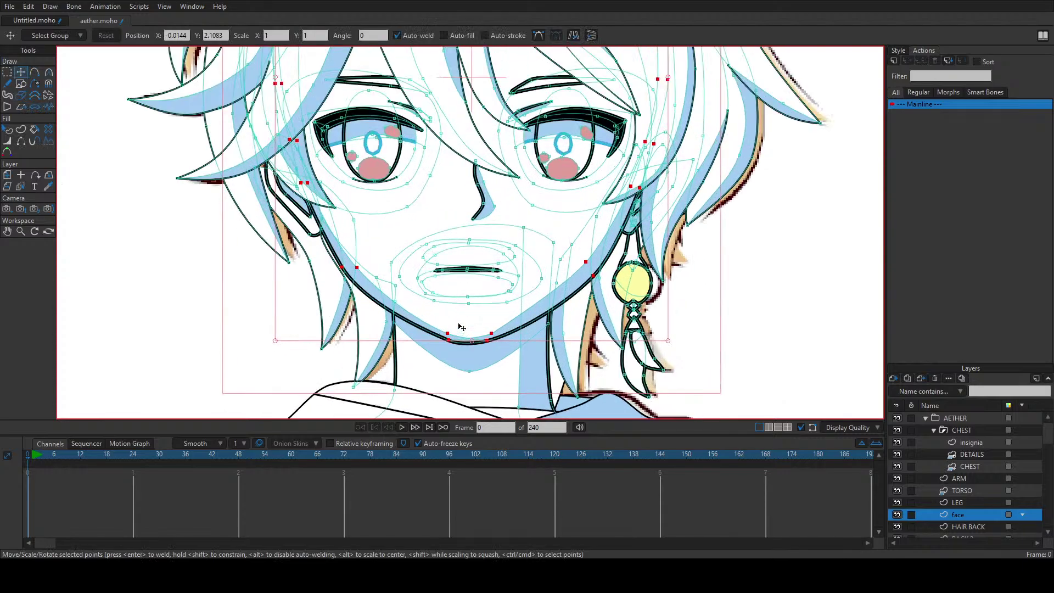
scroll(461, 327, "up", 2)
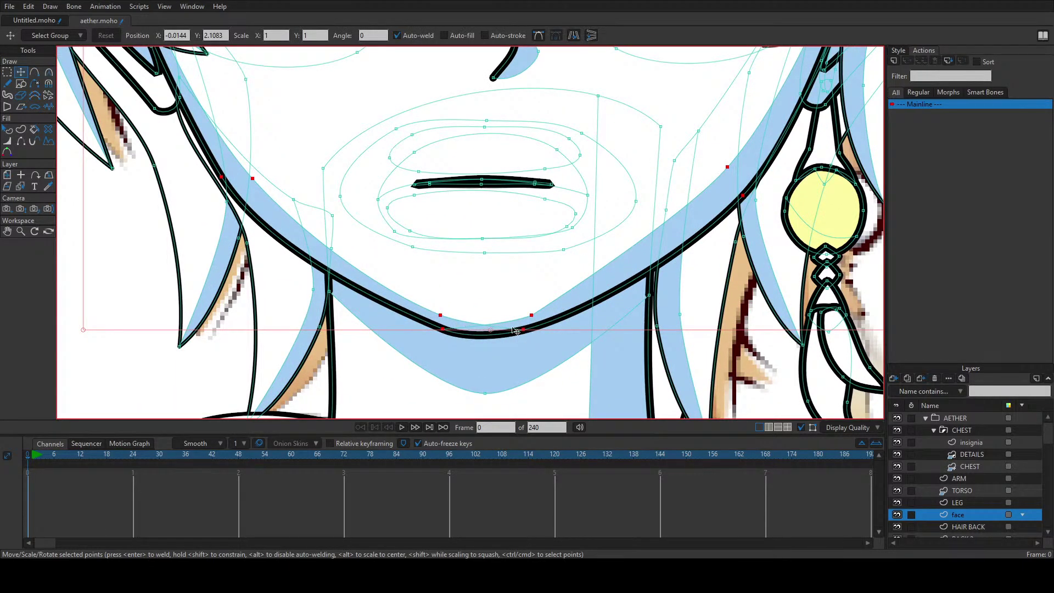
scroll(515, 330, "down", 4)
scroll(506, 339, "up", 3)
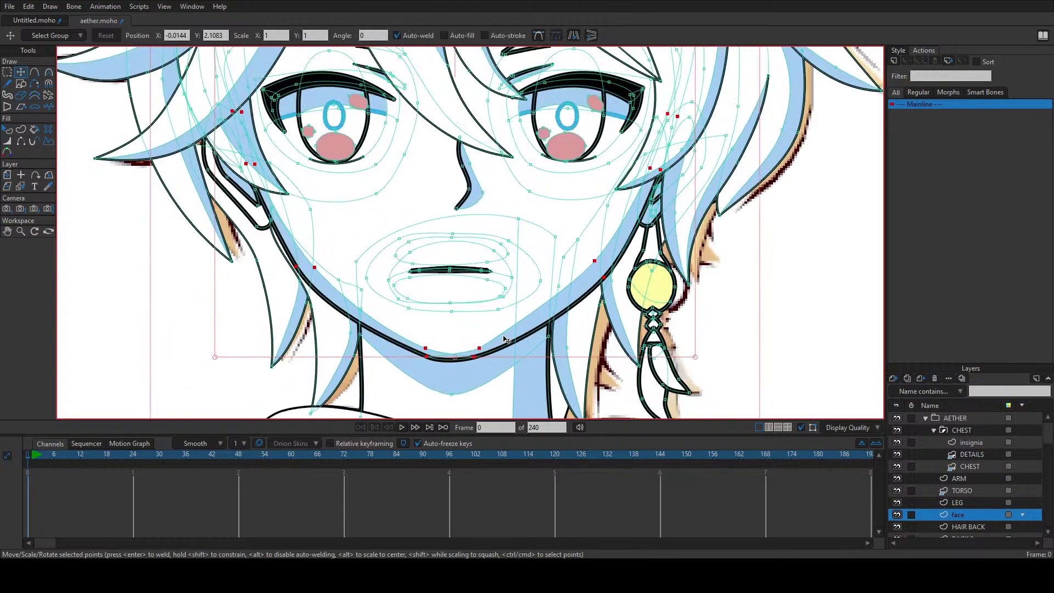
scroll(505, 339, "up", 1)
Step: Try a white fill on the jaw shadow shape on the earring side of the face
key("q")
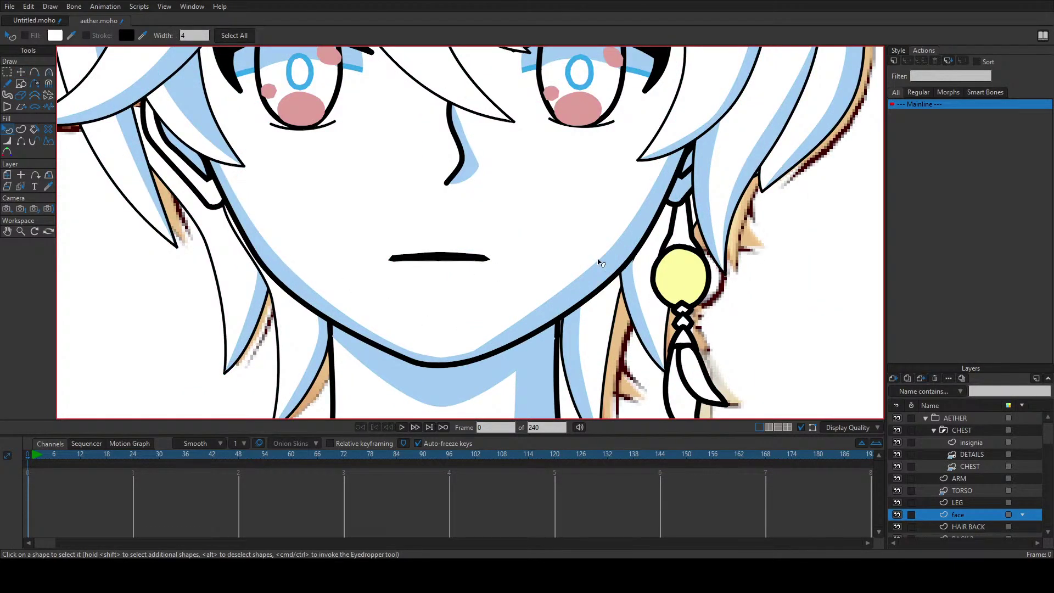
left_click(552, 309)
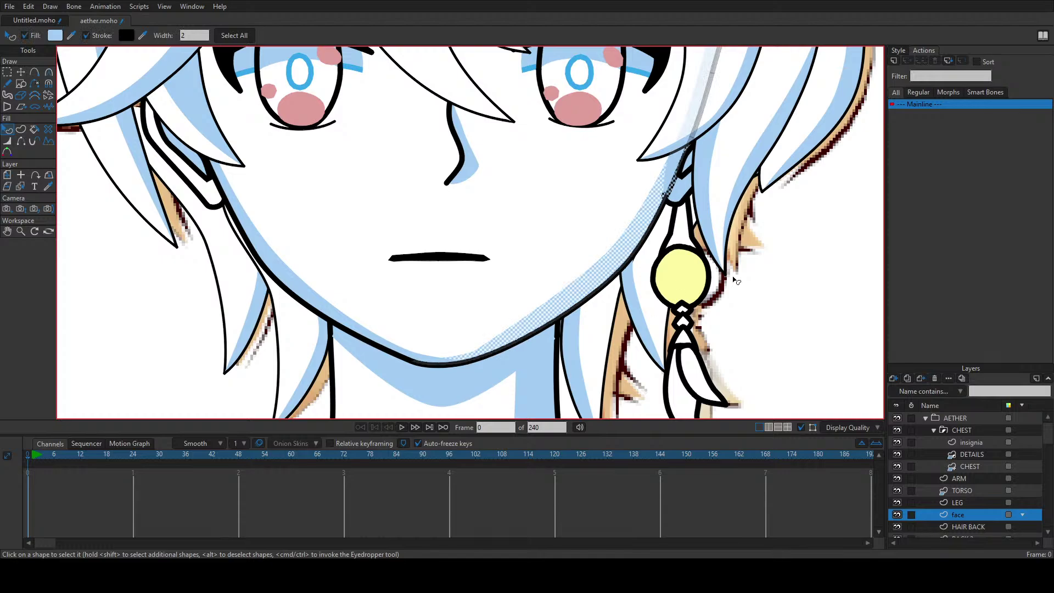
left_click(899, 51)
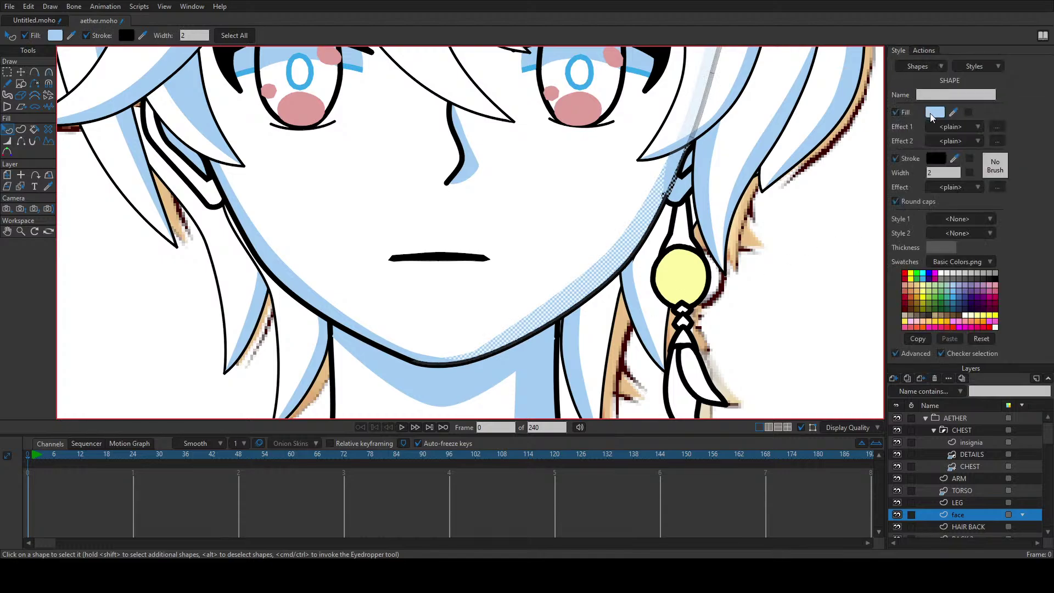
left_click(447, 229)
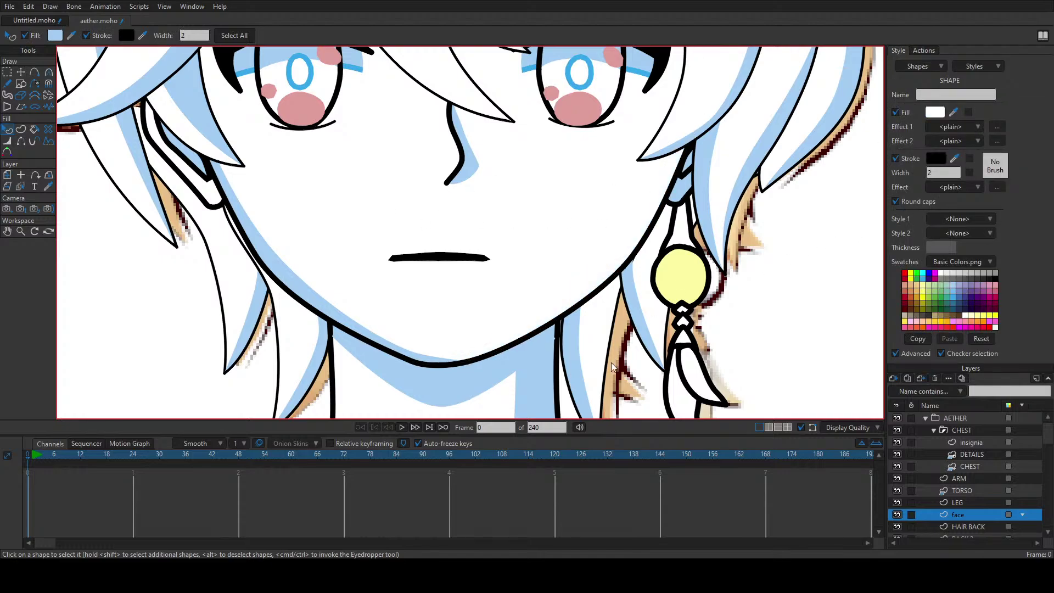
left_click(495, 334)
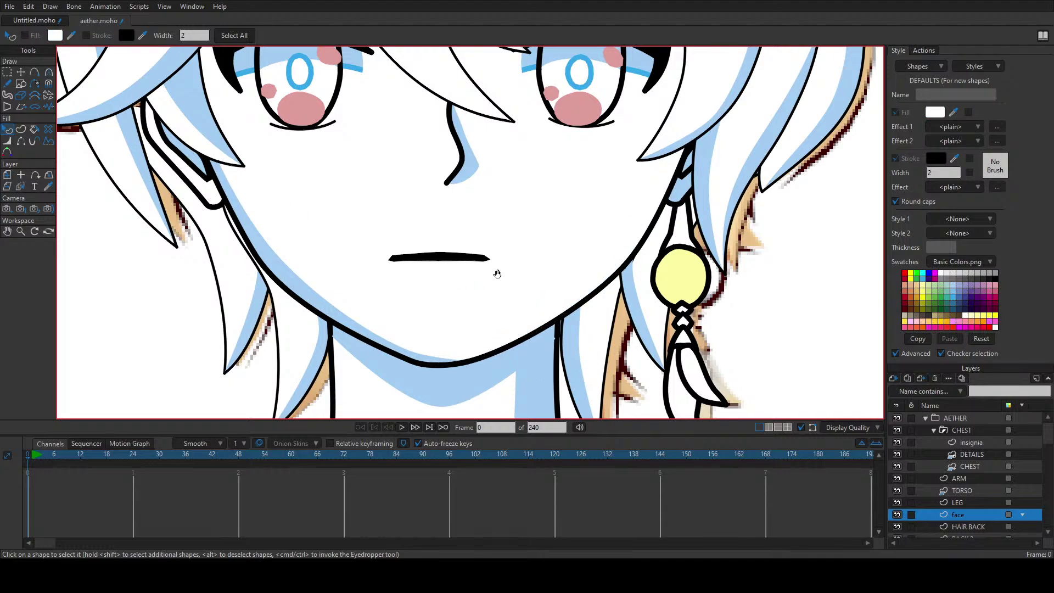
scroll(520, 275, "up", 2)
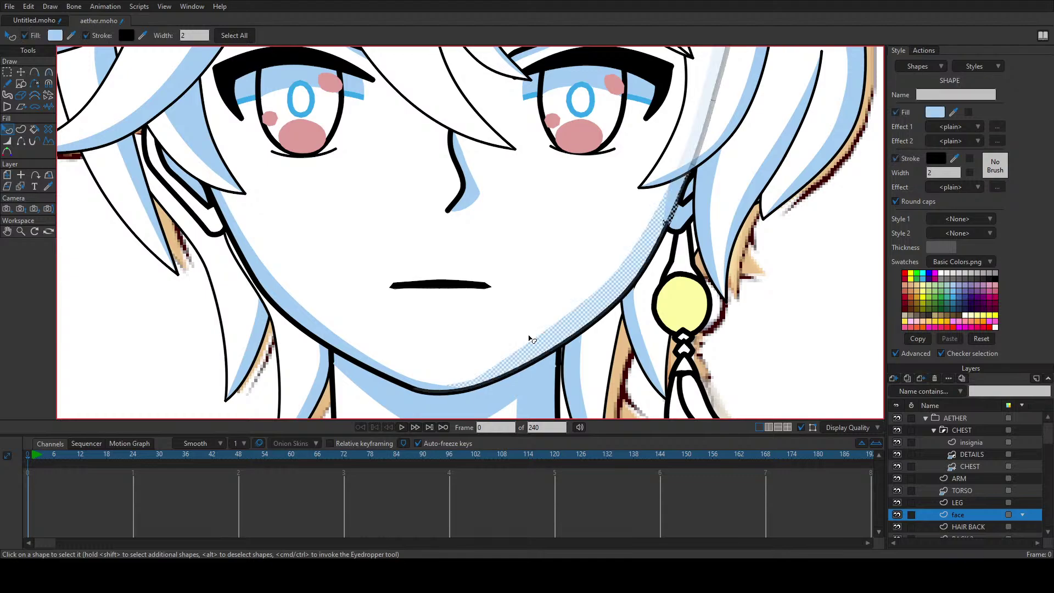
Step: Pull the inner points of the left jaw shadow shape across the cheek toward the mouth, chin and hair
left_click(519, 316)
left_click(609, 302)
left_click(287, 305)
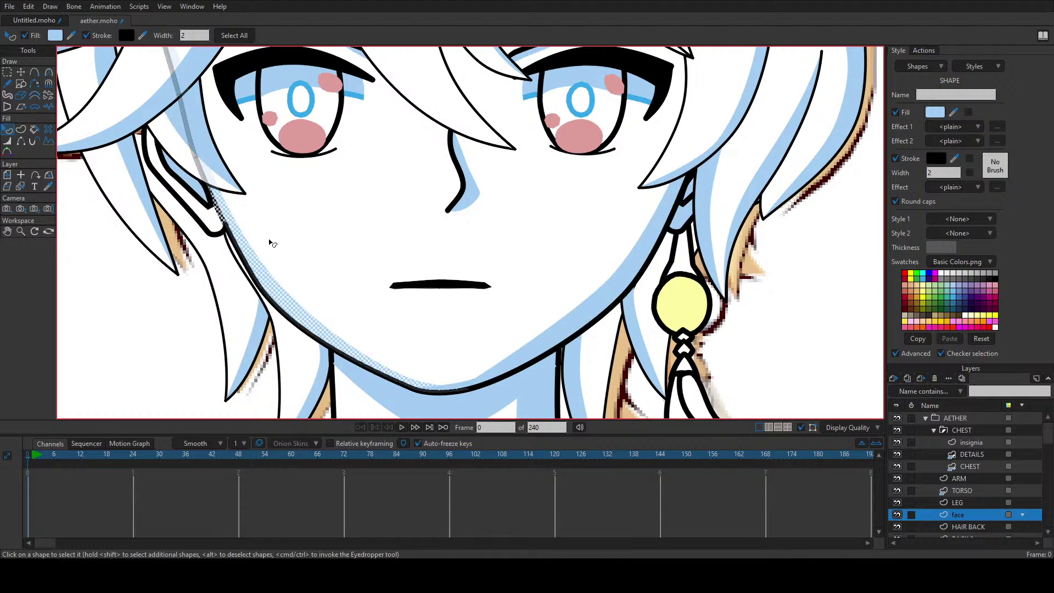
key("t")
left_click_drag(277, 288, 360, 282)
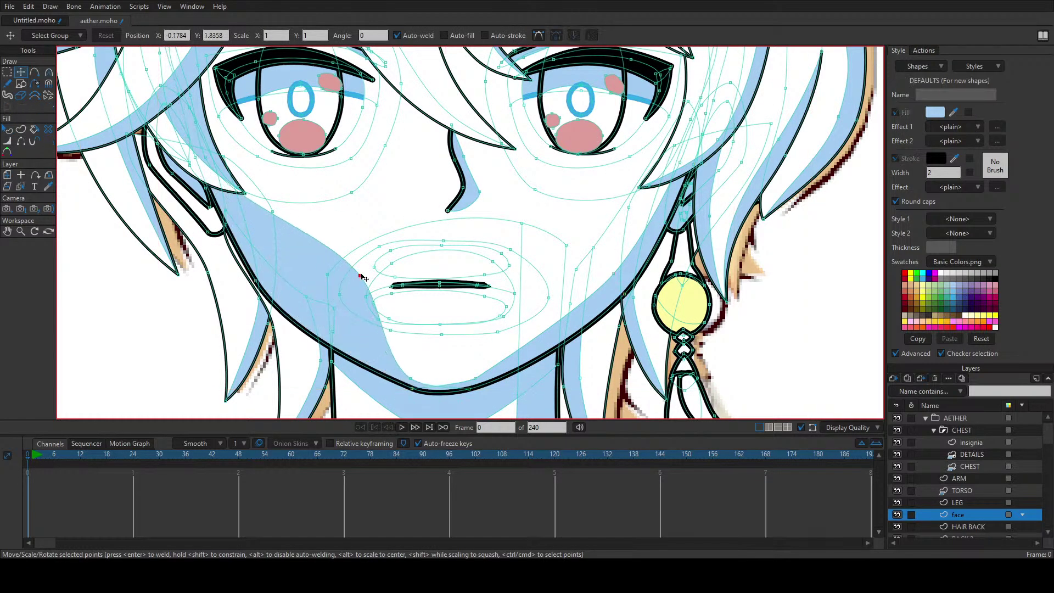
left_click_drag(422, 375, 444, 378)
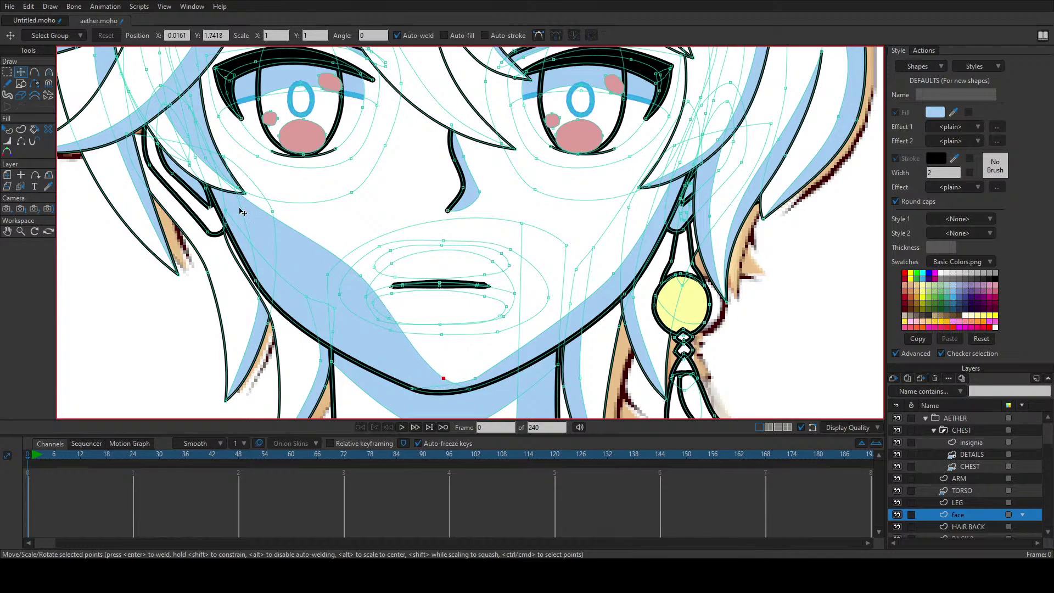
left_click_drag(252, 160, 336, 210)
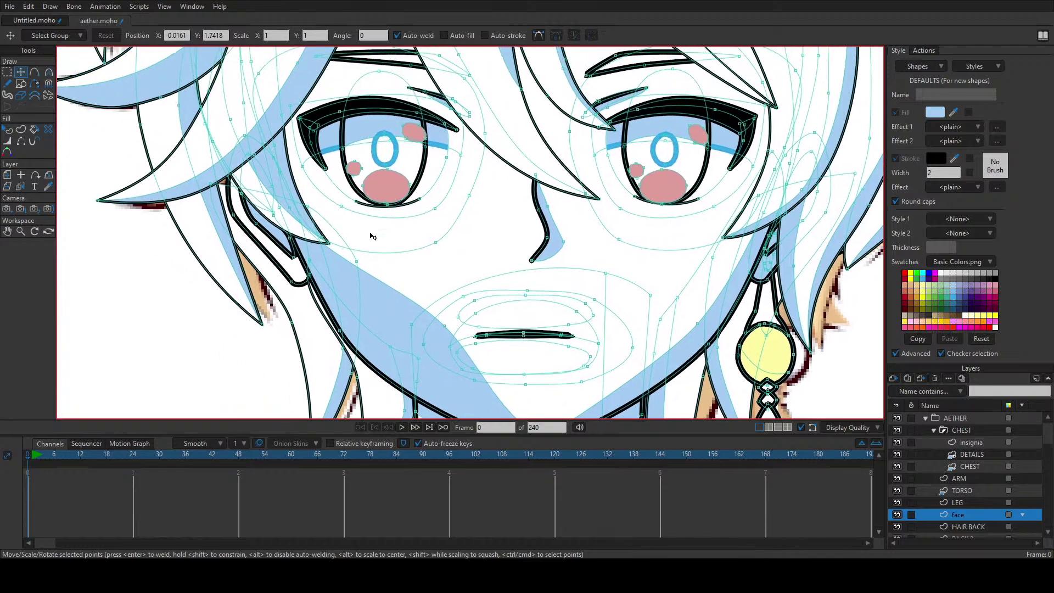
double_click(385, 288)
left_click(289, 207)
left_click_drag(289, 207, 322, 220)
Step: Return to Untitled.moho, add a shadow-line point near the chin, adjust the cheek curve, and extend the line up the left side of the head
left_click(30, 21)
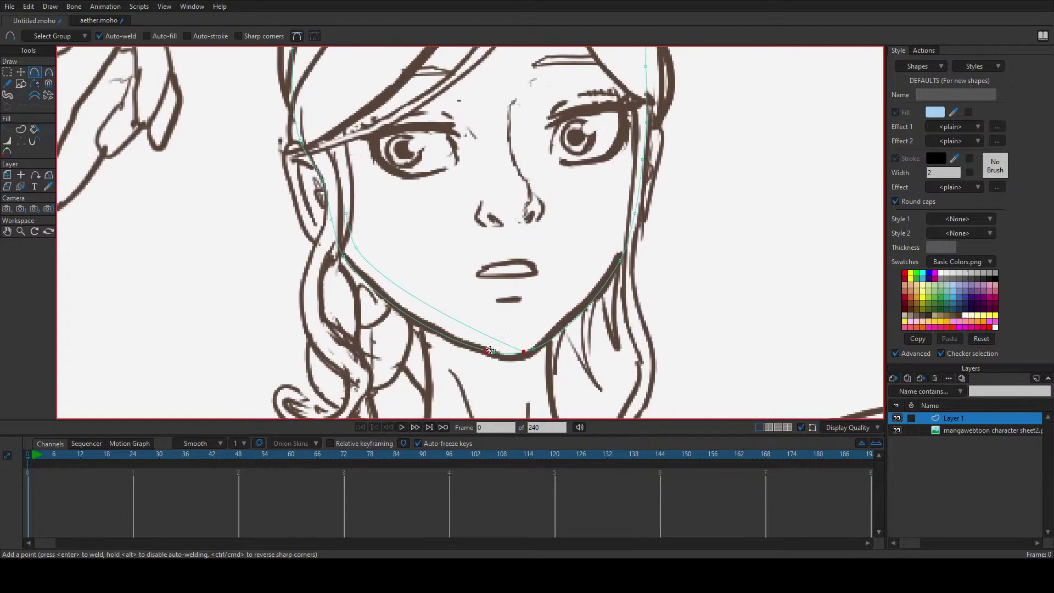
left_click_drag(490, 349, 489, 346)
mouse_move(385, 242)
left_mouse_down()
mouse_move(431, 323)
mouse_move(383, 259)
left_mouse_up()
left_click_drag(362, 218, 361, 48)
left_click_drag(539, 244, 392, 185)
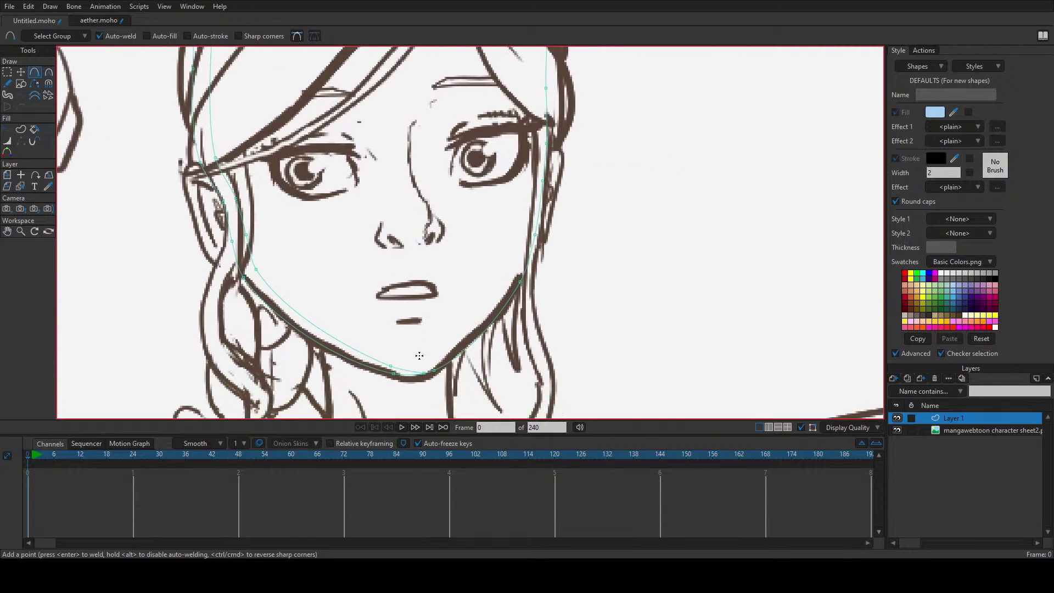
Step: Compare the chin points of the traced outline with those on the finished face in aether.moho, and return to Untitled.moho
scroll(413, 376, "up", 5)
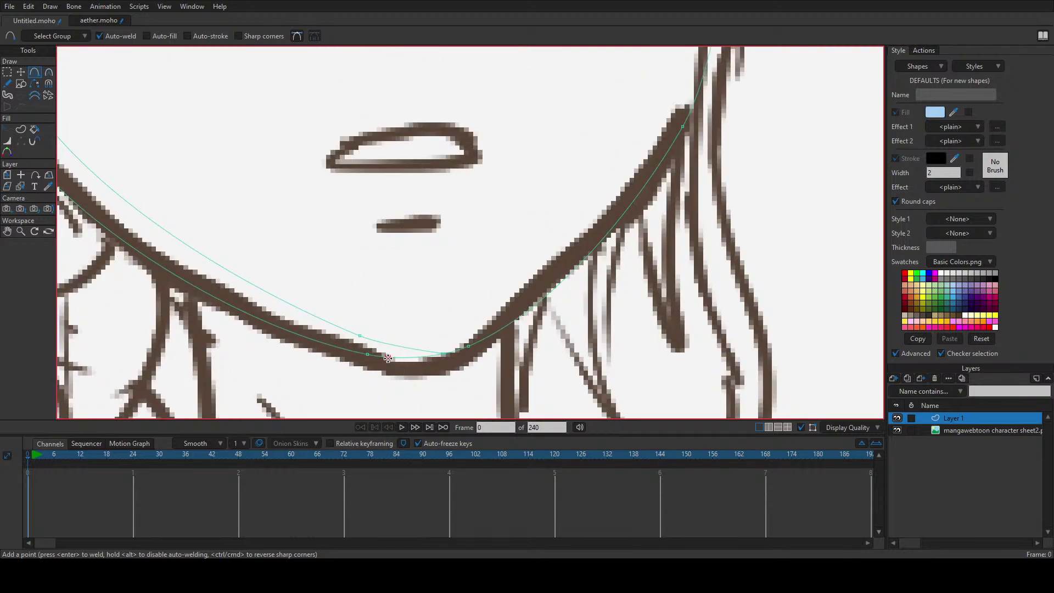
left_click(88, 25)
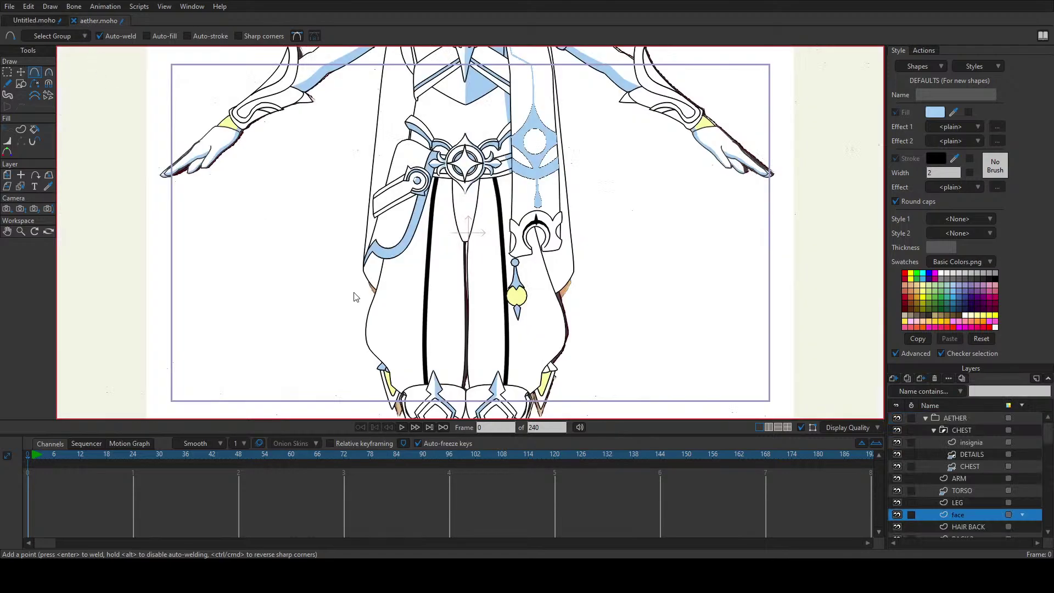
left_click_drag(590, 362, 544, 227)
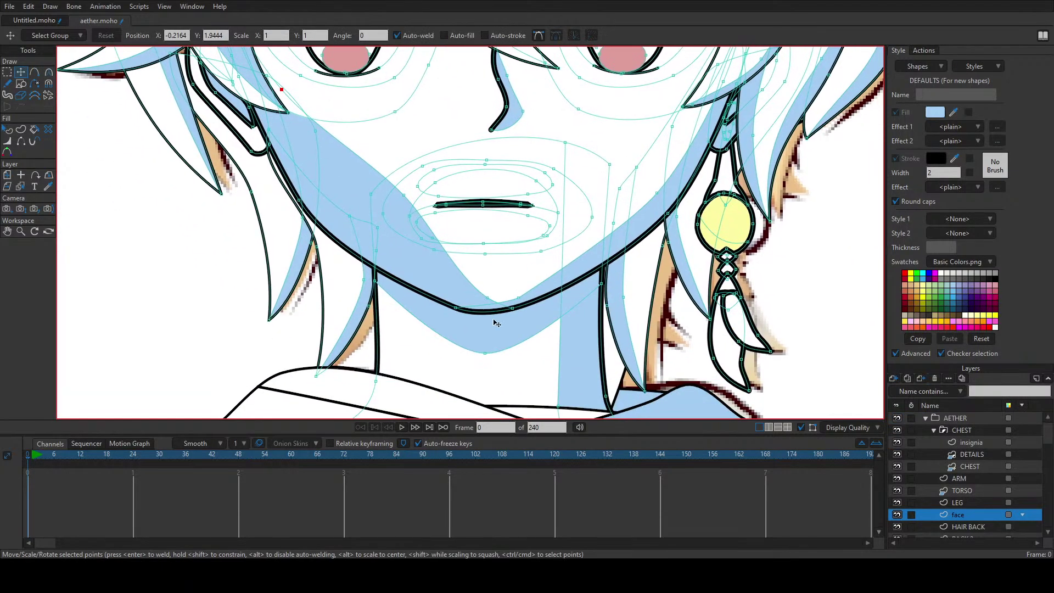
scroll(513, 317, "up", 2)
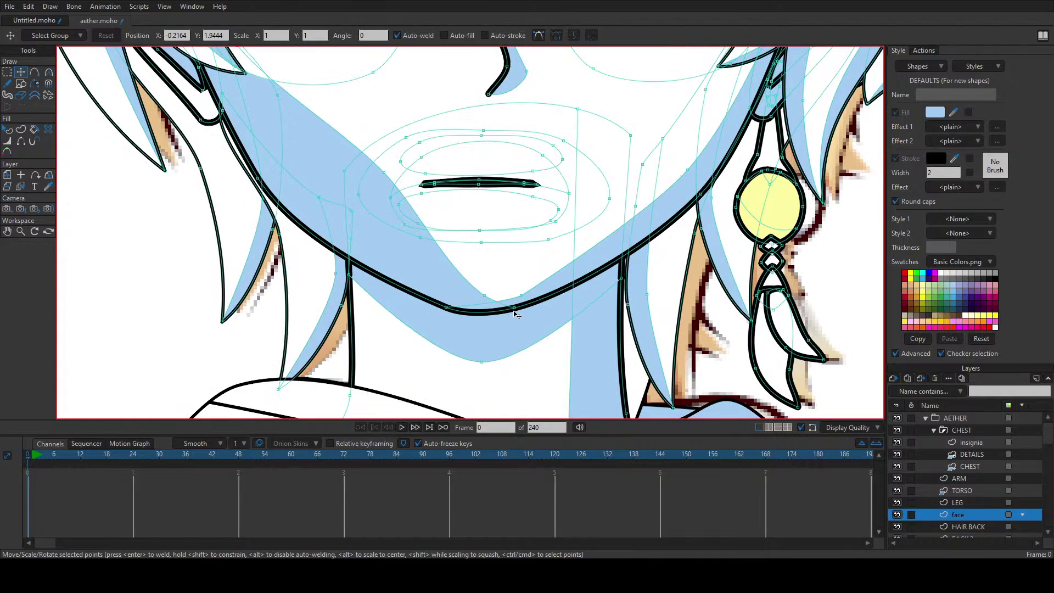
left_click(39, 23)
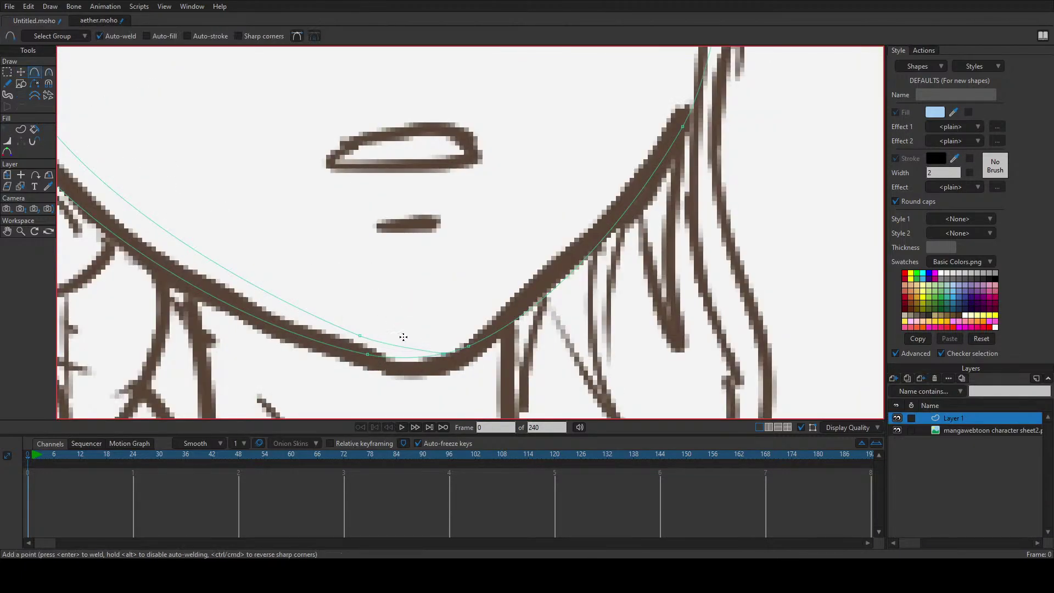
Step: Draw the inner shadow line from the chin up the right side of the face, past the eye
left_click_drag(459, 321, 369, 355)
mouse_move(459, 321)
left_mouse_down()
mouse_move(653, 107)
mouse_move(492, 372)
mouse_move(477, 372)
mouse_move(528, 143)
mouse_move(495, 359)
mouse_move(485, 147)
mouse_move(502, 341)
mouse_move(513, 329)
mouse_move(491, 109)
left_mouse_up()
left_click_drag(461, 326, 502, 209)
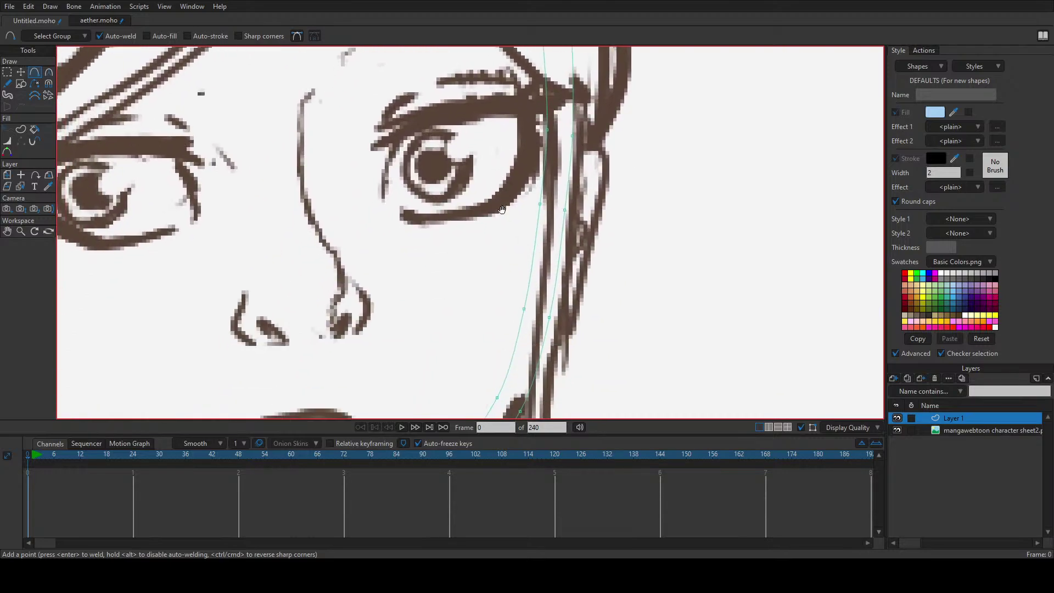
left_click_drag(493, 275, 568, 173)
left_click_drag(523, 308, 558, 261)
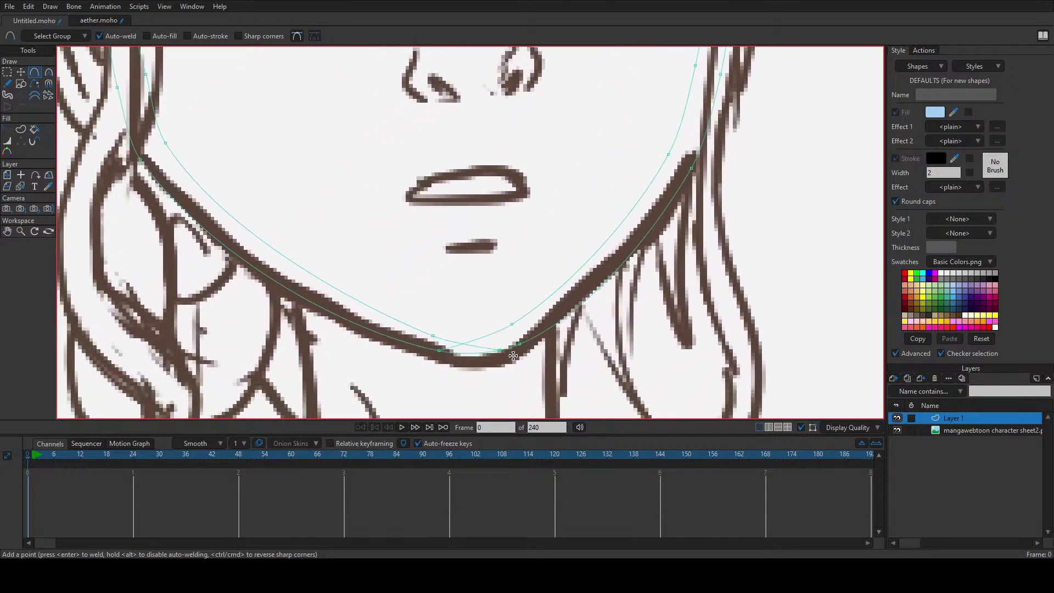
Step: Reposition the outline point just right of the chin and add a point to the left shadow line there
key("t")
left_click_drag(500, 354, 504, 354)
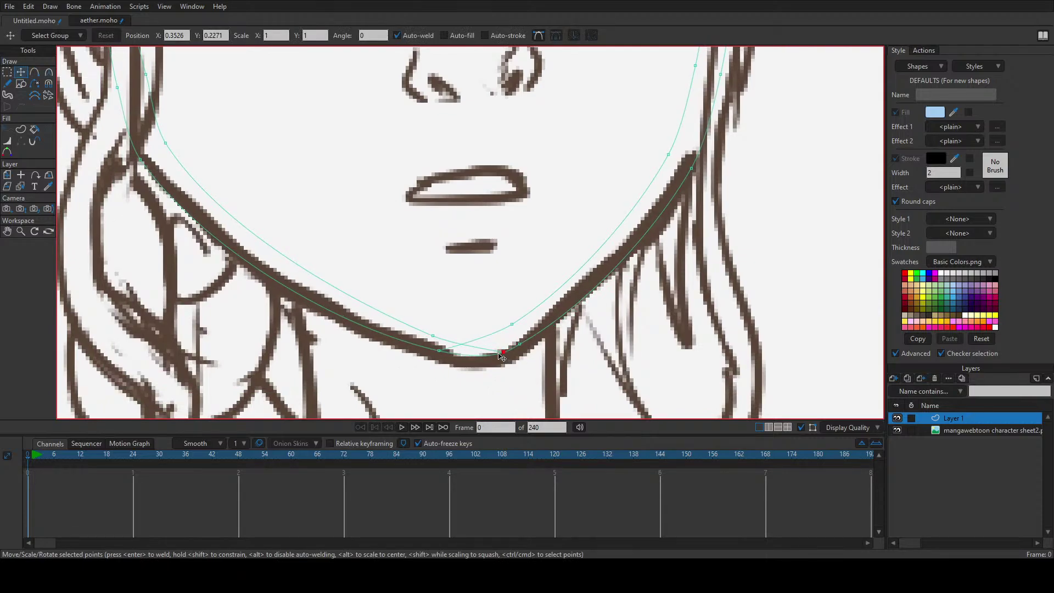
key("a")
left_click(482, 348)
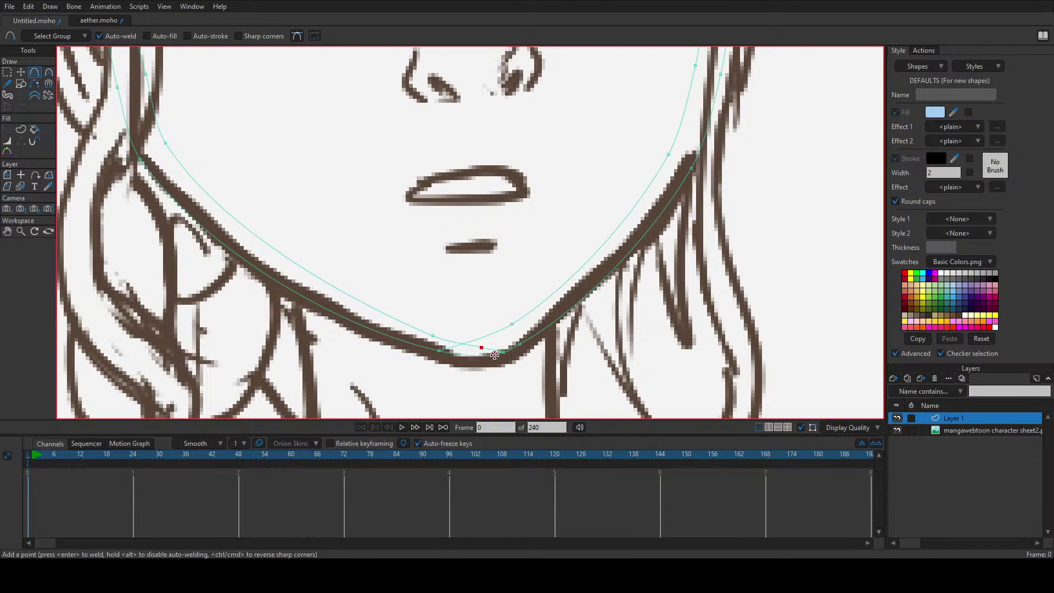
key("f")
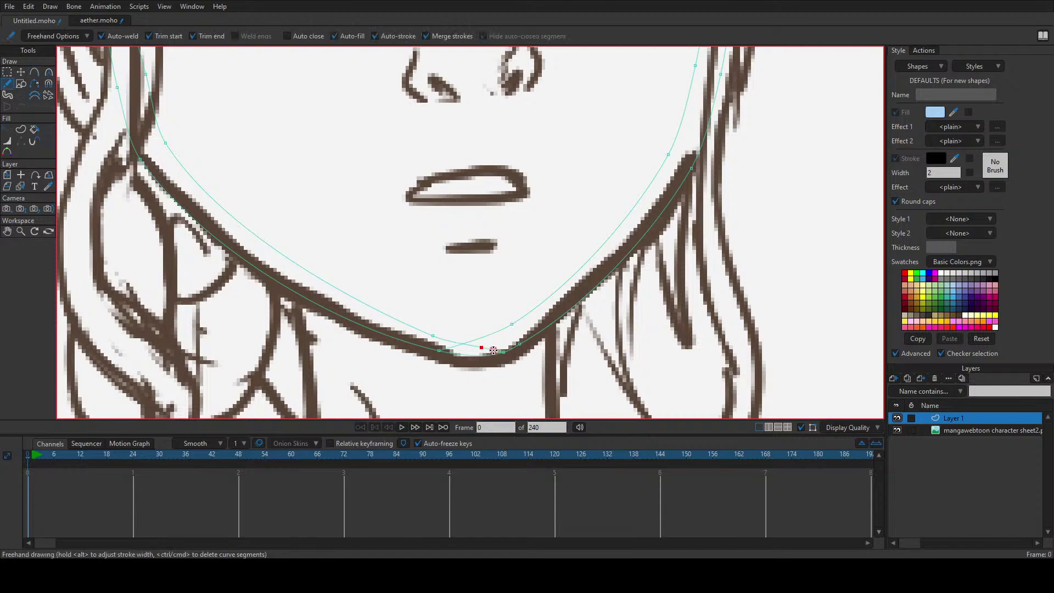
key("d")
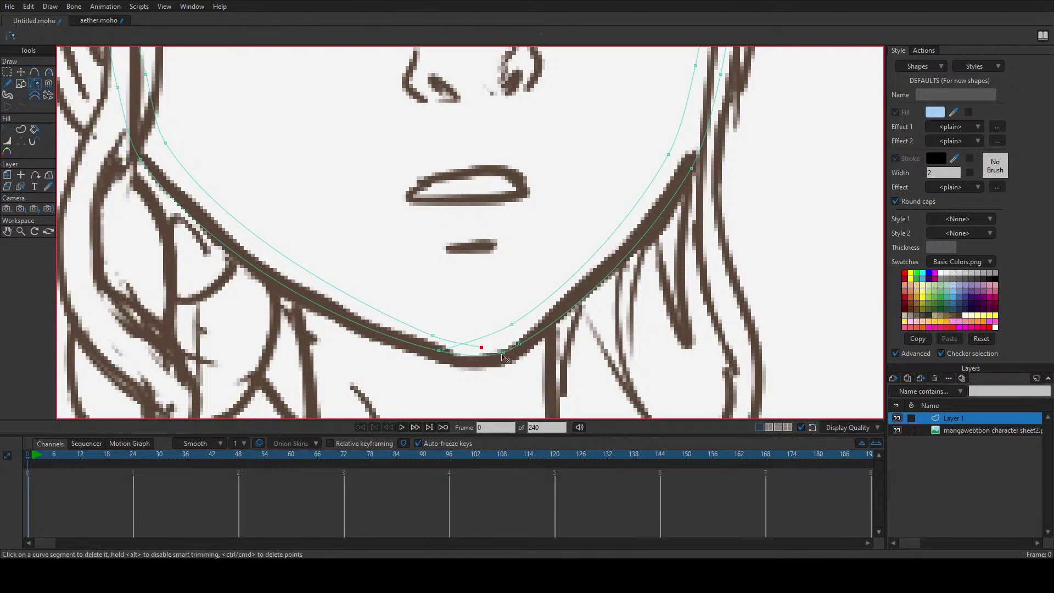
key("t")
left_click_drag(506, 357, 506, 357)
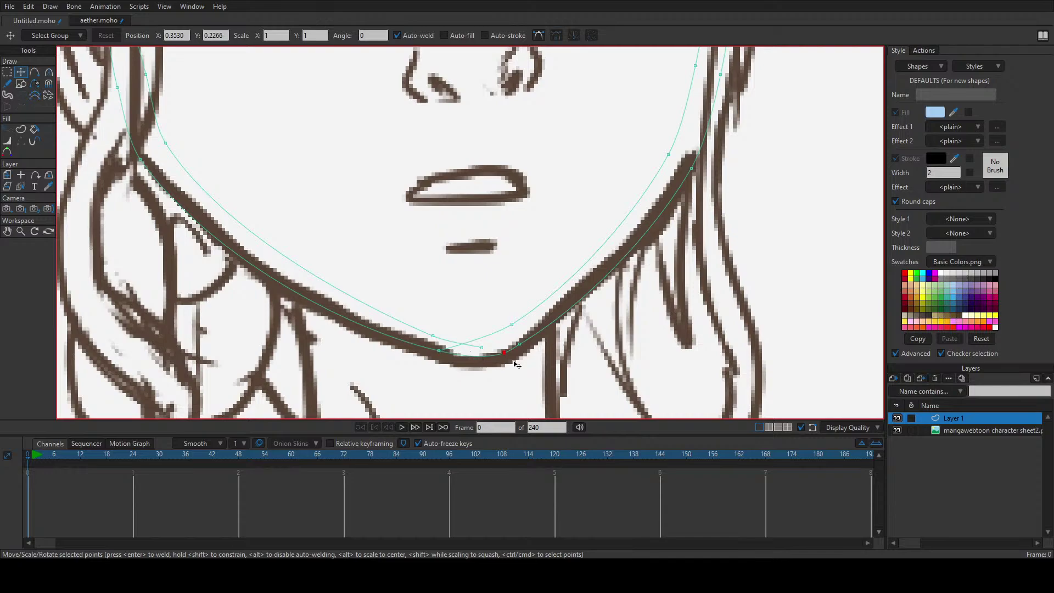
Step: Weld the left shadow line's loose end to the outline at the chin and adjust the neighbouring chin points
left_click(34, 73)
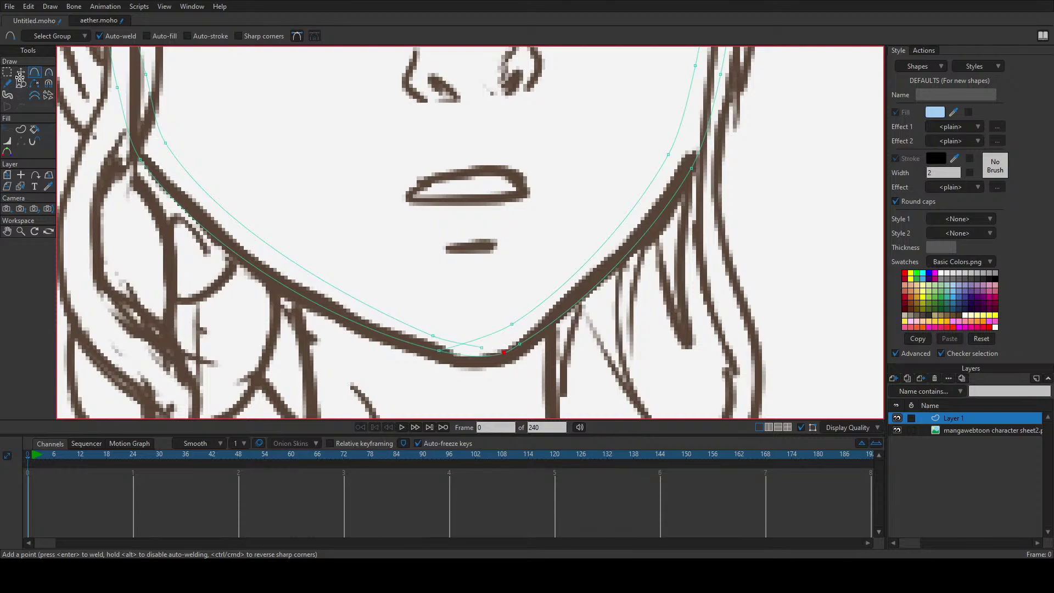
left_click(22, 75)
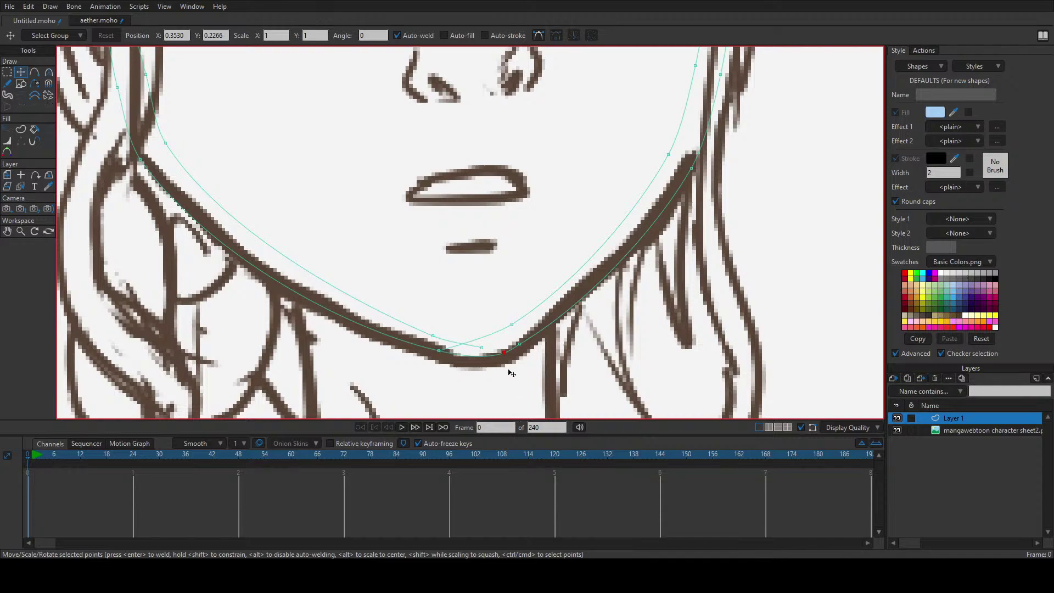
left_click(516, 375)
left_click_drag(524, 350, 505, 360)
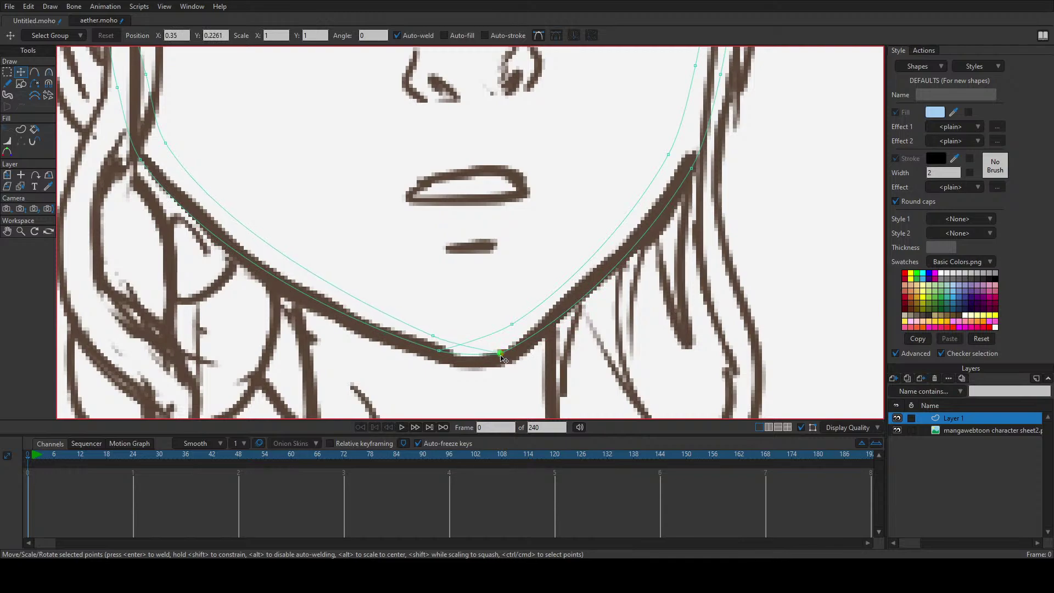
left_click_drag(439, 350, 438, 358)
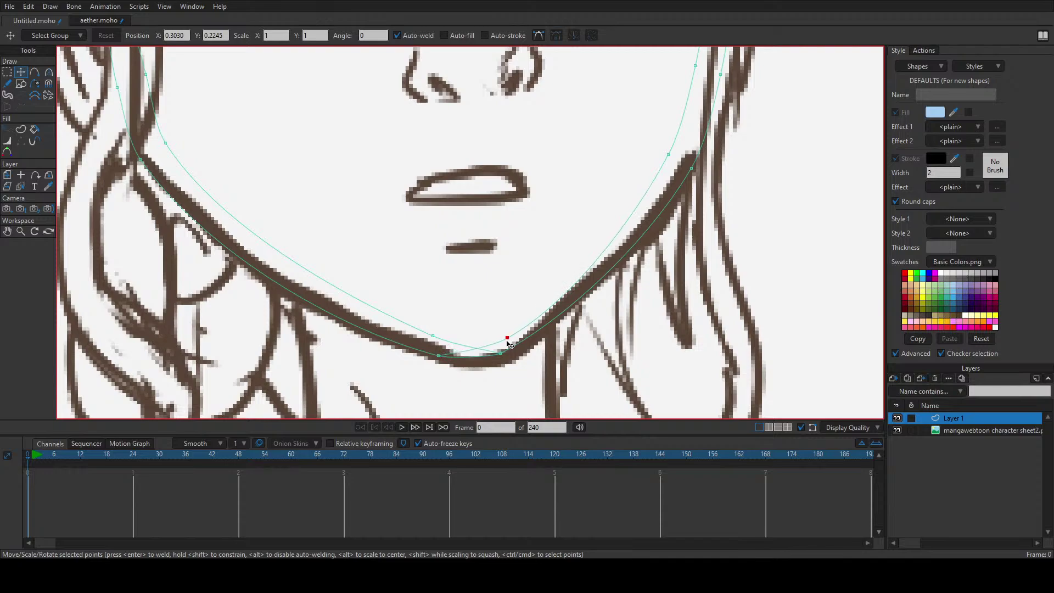
left_click_drag(507, 341, 500, 344)
Step: Reposition the shadow-line and outline points beside the right eye, and the shadow-line point at the right jaw corner
mouse_move(665, 160)
left_mouse_down()
mouse_move(676, 160)
mouse_move(666, 240)
mouse_move(643, 301)
mouse_move(662, 292)
left_mouse_up()
left_click_drag(670, 185, 673, 187)
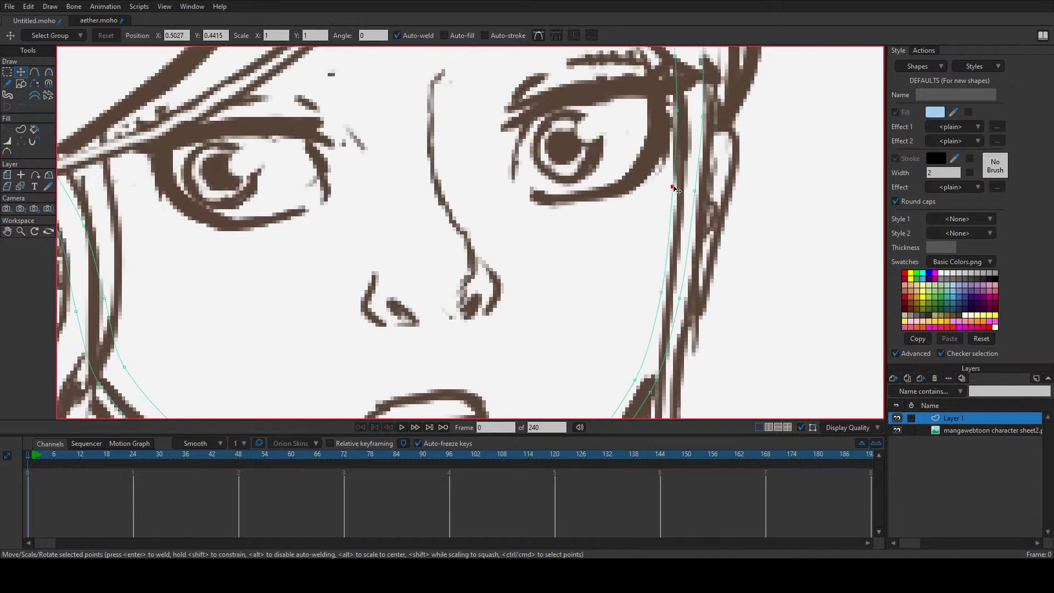
left_click_drag(702, 116, 697, 116)
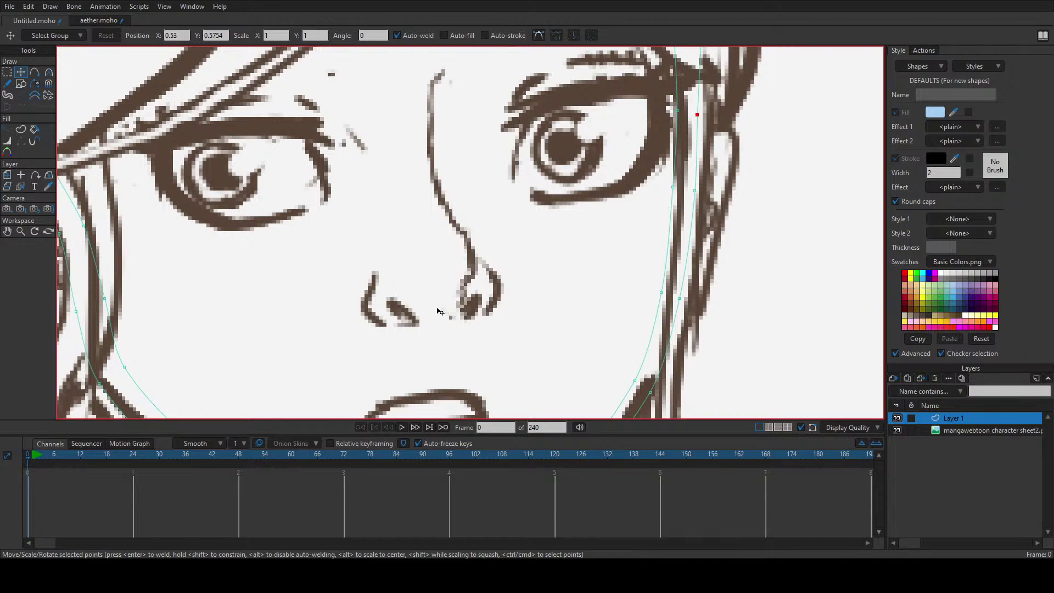
scroll(439, 312, "down", 3)
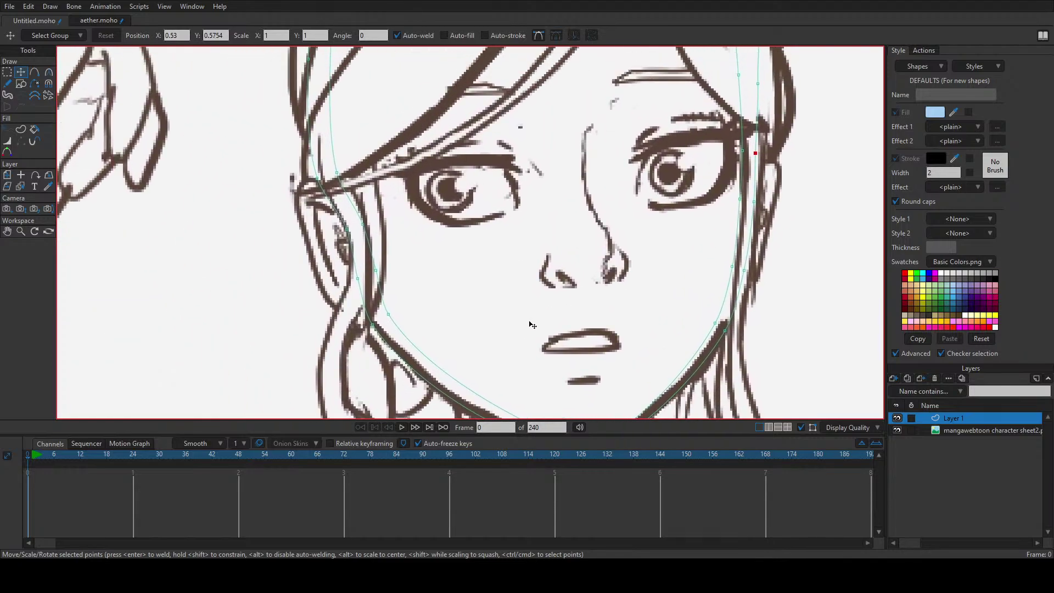
left_click_drag(532, 325, 423, 267)
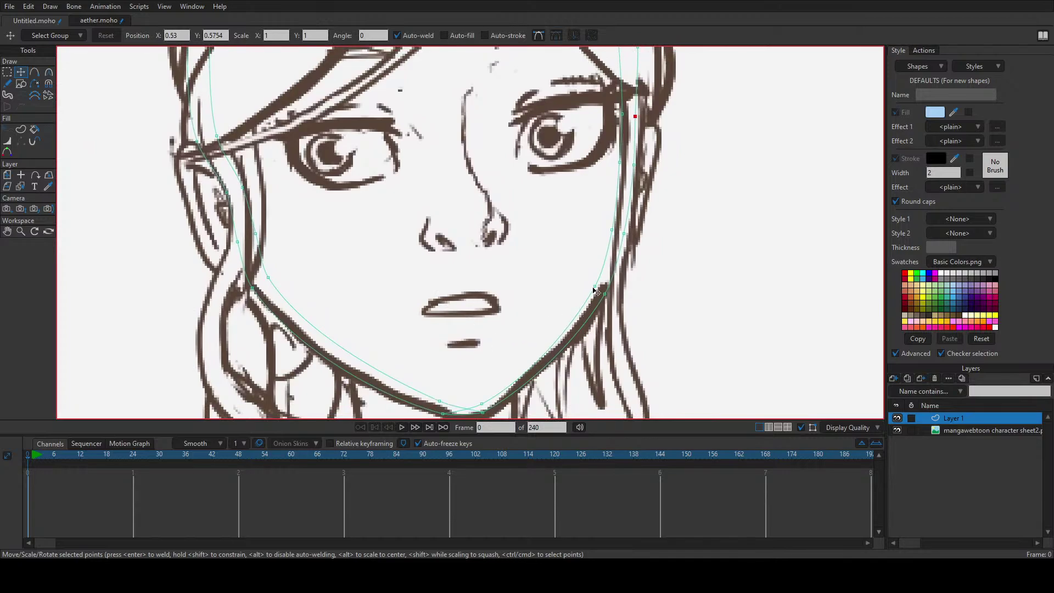
left_click(594, 289)
Step: Draw a closed curve roughly around the left eye, from the upper lid through the inner corner and lower lid
scroll(525, 304, "up", 2)
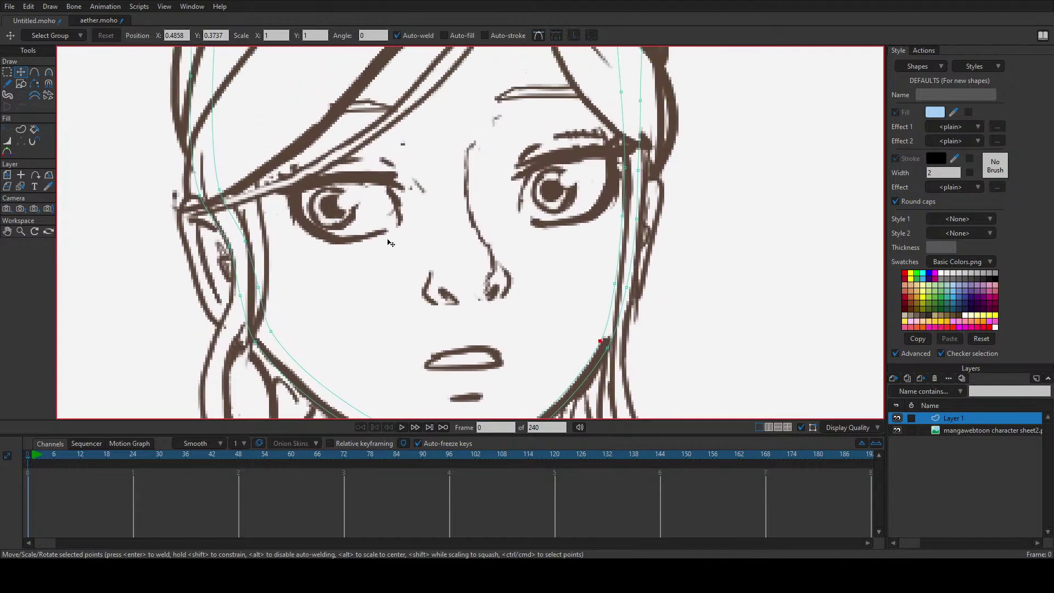
scroll(390, 242, "up", 3)
key("a")
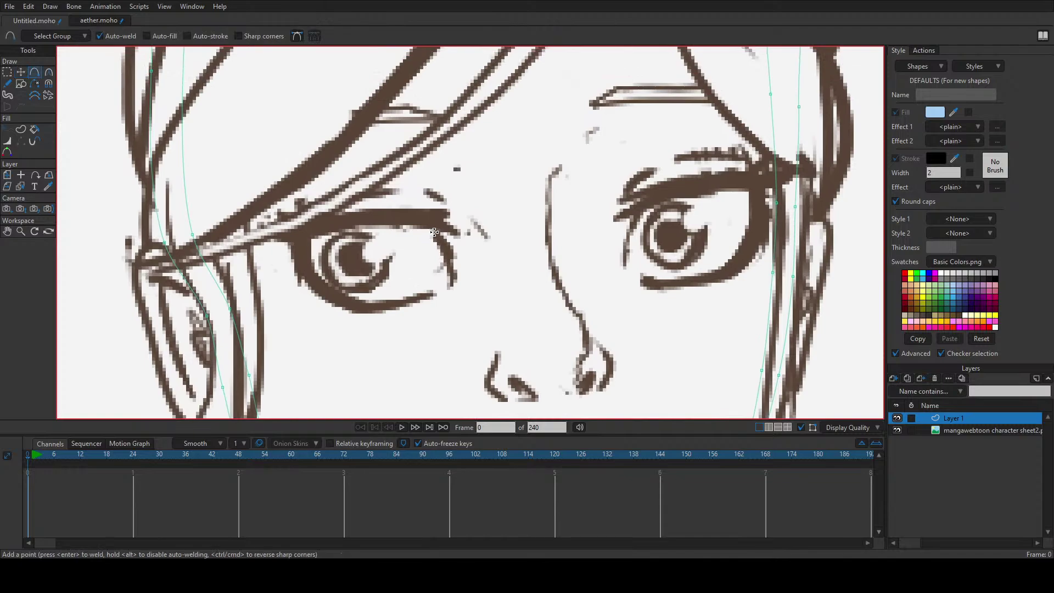
scroll(434, 231, "up", 1)
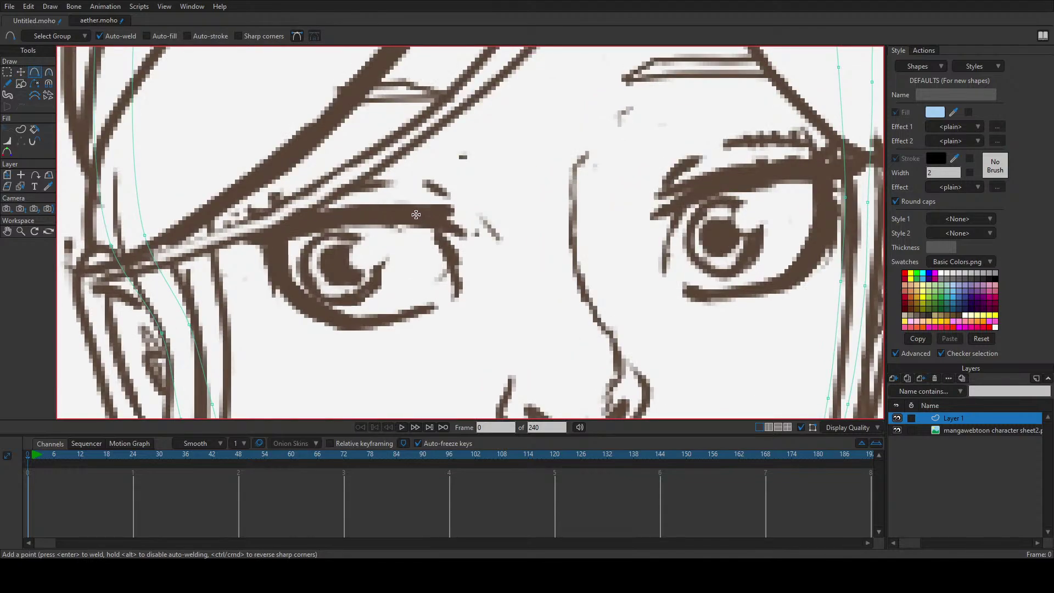
left_click_drag(415, 214, 454, 297)
left_click_drag(455, 296, 376, 203)
Step: Shape the left eye outline with the Curvature handles so it follows the sketched lids, and reposition its upper outer corner point
key("c")
left_click_drag(444, 213, 444, 236)
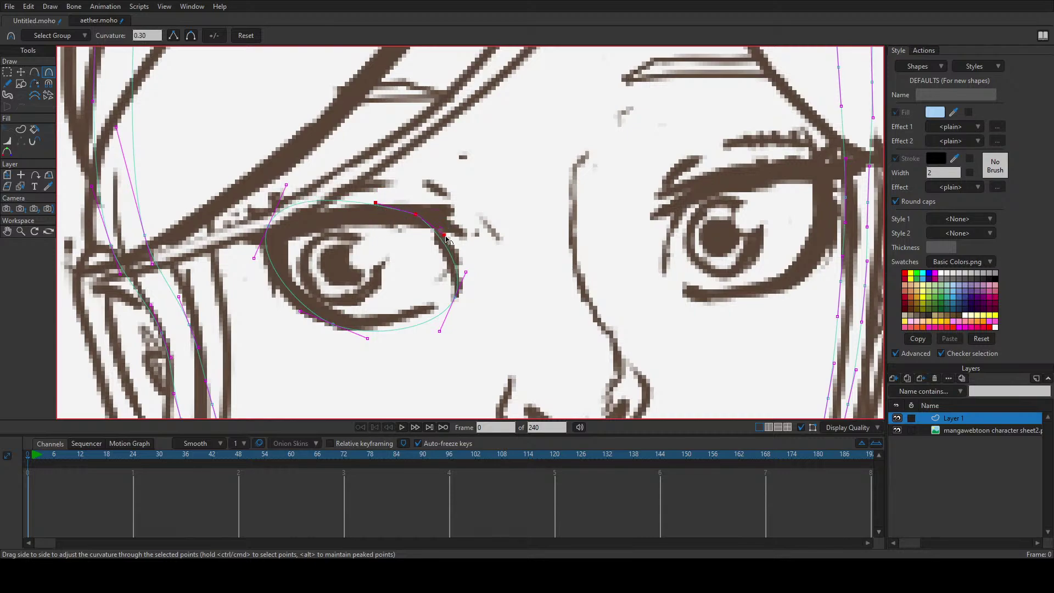
left_click_drag(465, 272, 455, 258)
left_click_drag(440, 333, 385, 327)
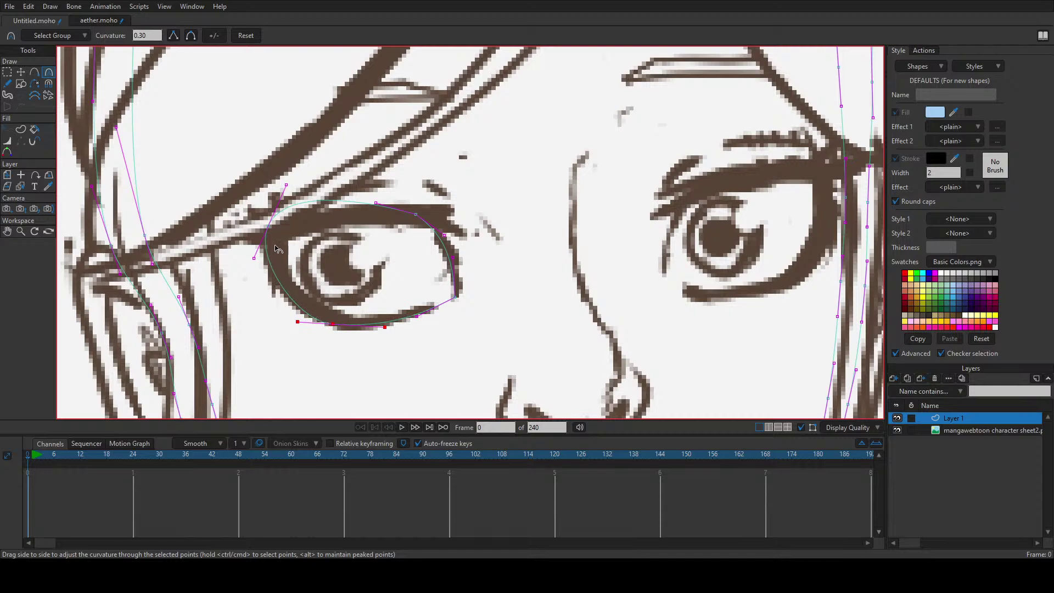
left_click(274, 228)
key("t")
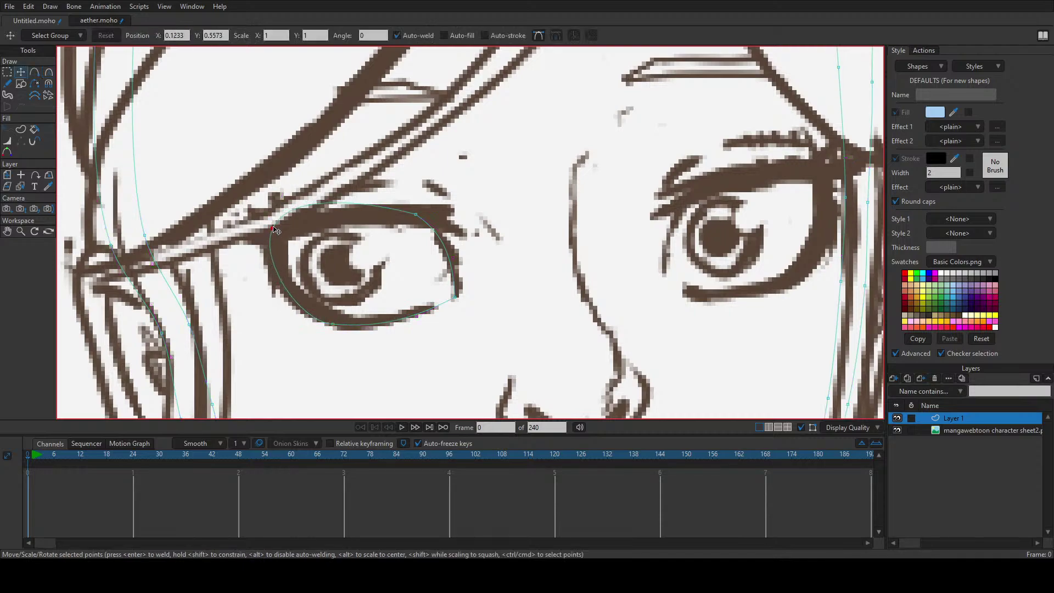
key("c")
left_click_drag(325, 209, 311, 211)
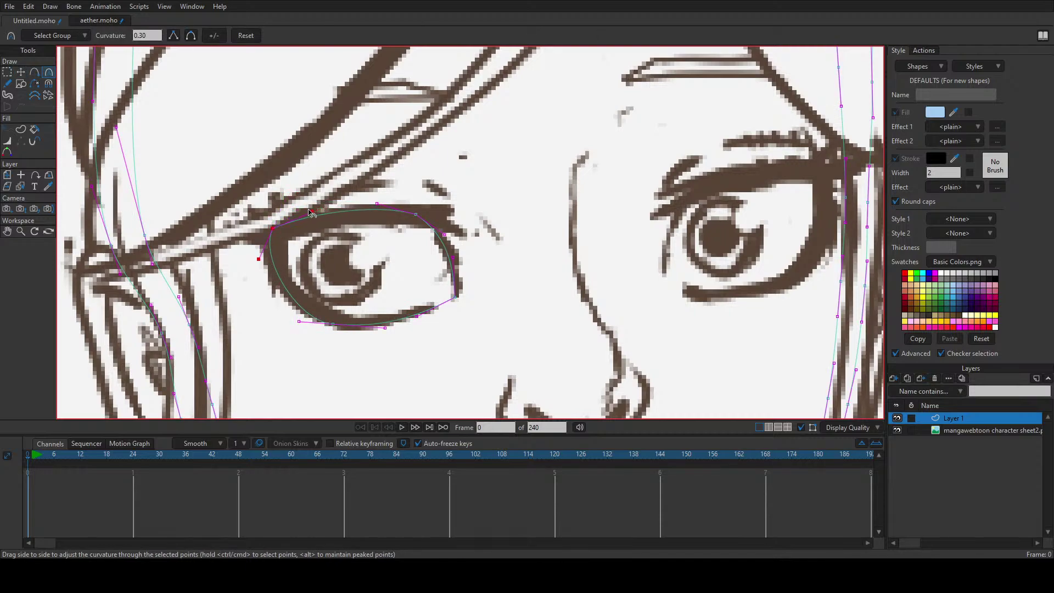
Step: Try moving the left eye outline's two upper corner points together, undoing and redoing the moves
key("t")
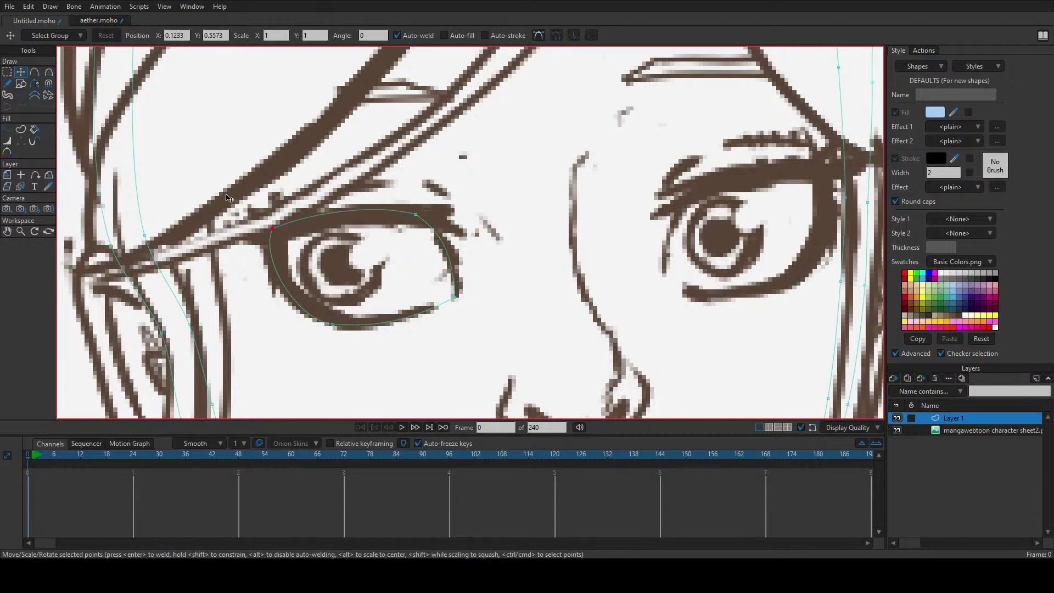
left_click(416, 214, "shift")
mouse_move(417, 221)
left_mouse_down()
mouse_move(417, 286)
mouse_move(412, 213)
left_mouse_up()
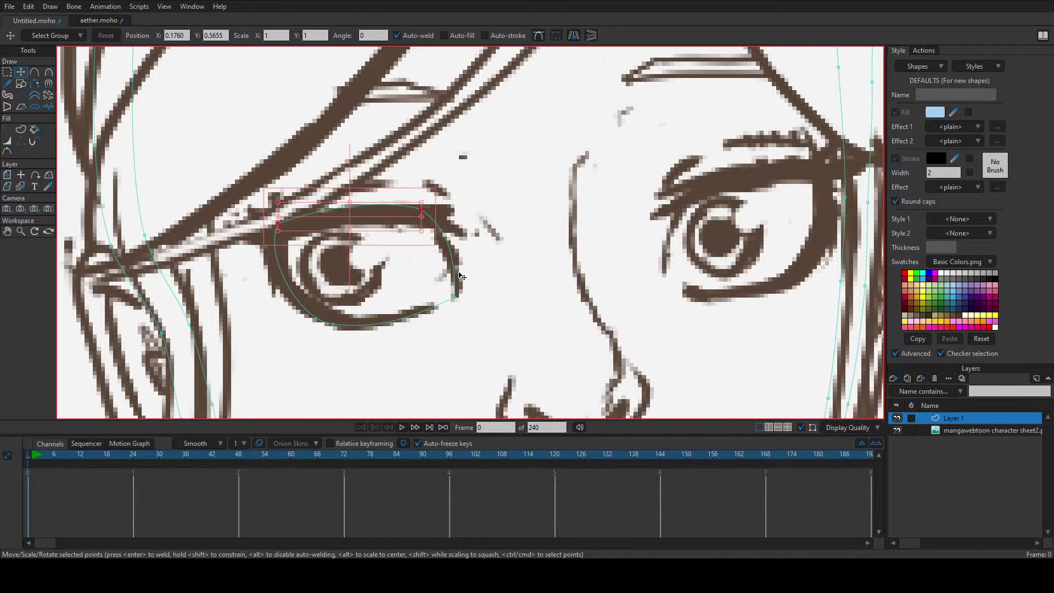
key("ctrl+z")
key("ctrl+z")
key("ctrl+z")
key("ctrl+z")
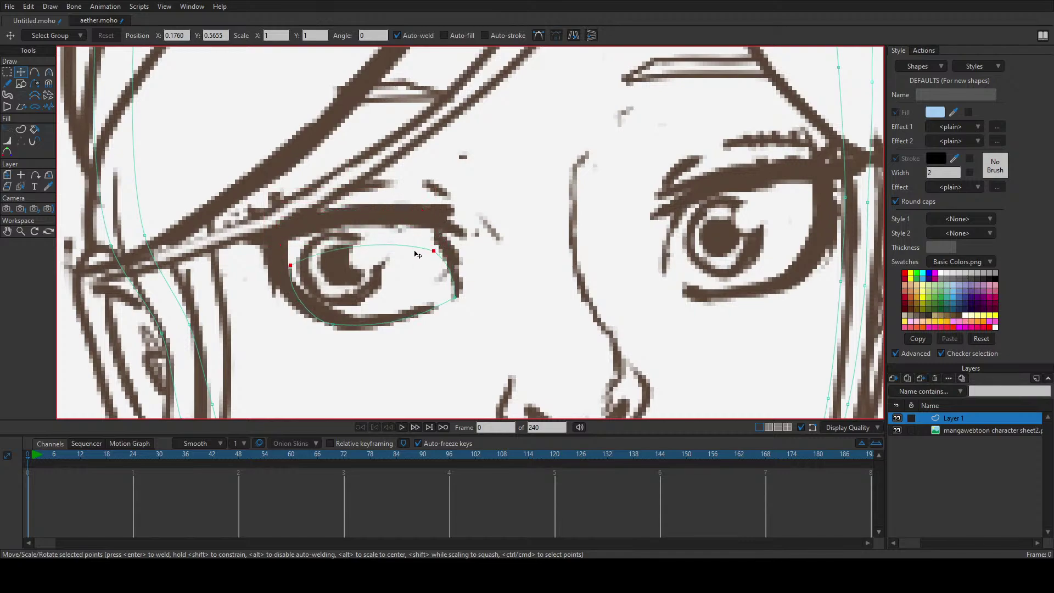
key("ctrl+shift+z")
key("ctrl+shift+z")
key("ctrl+shift+z")
key("ctrl+shift+z")
Step: Bring the left eye outline's two upper corner points back up to the lid and reposition each one individually
left_click_drag(425, 271, 392, 221)
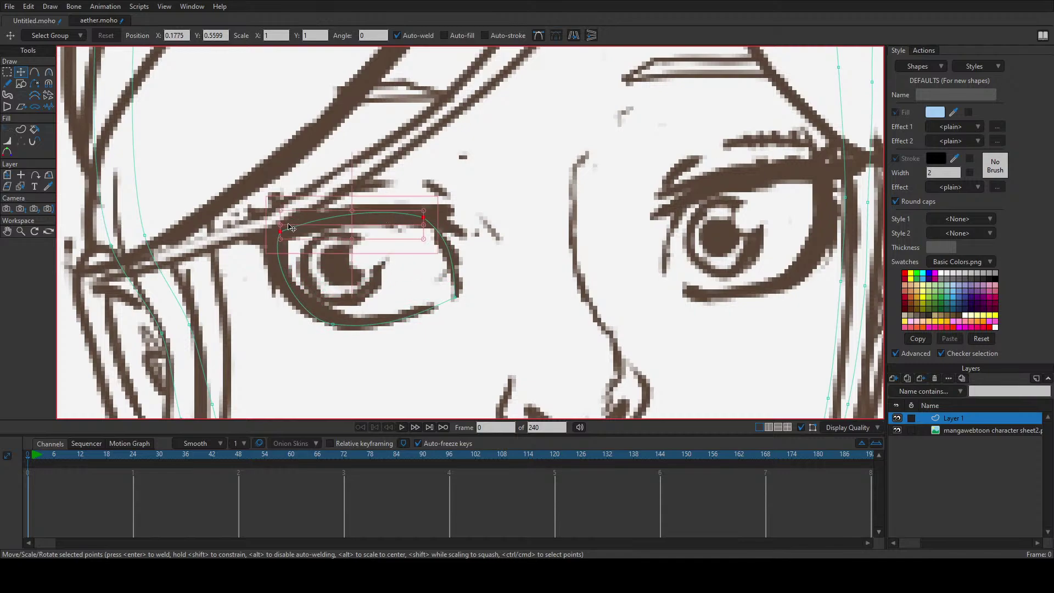
left_click(428, 220)
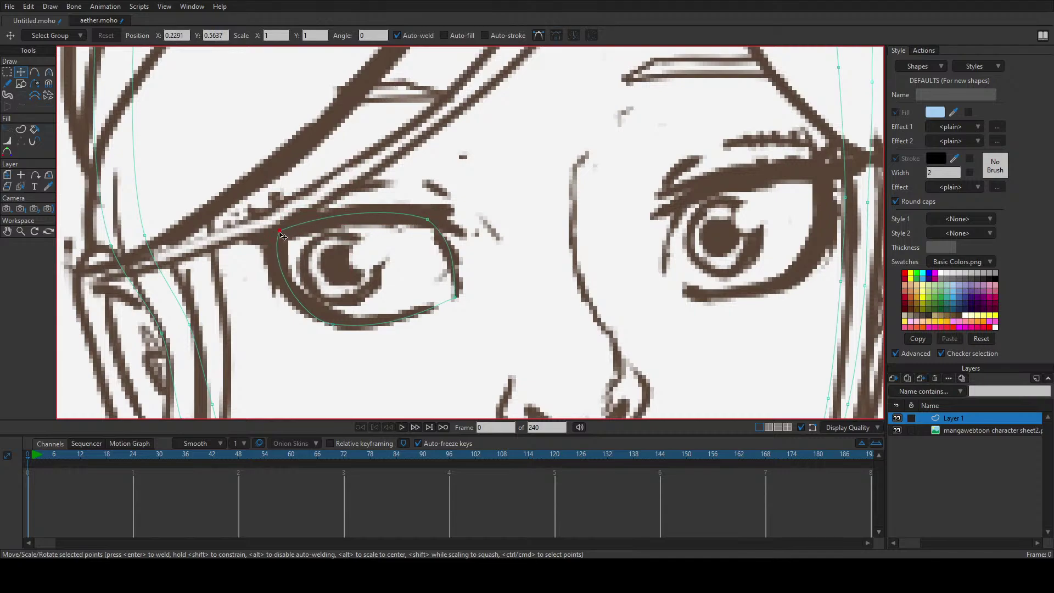
left_click_drag(280, 232, 275, 227)
Step: In aether.moho, try moving the finished left eye's white shape downward, undo the move, and return to Untitled.moho
left_click(101, 20)
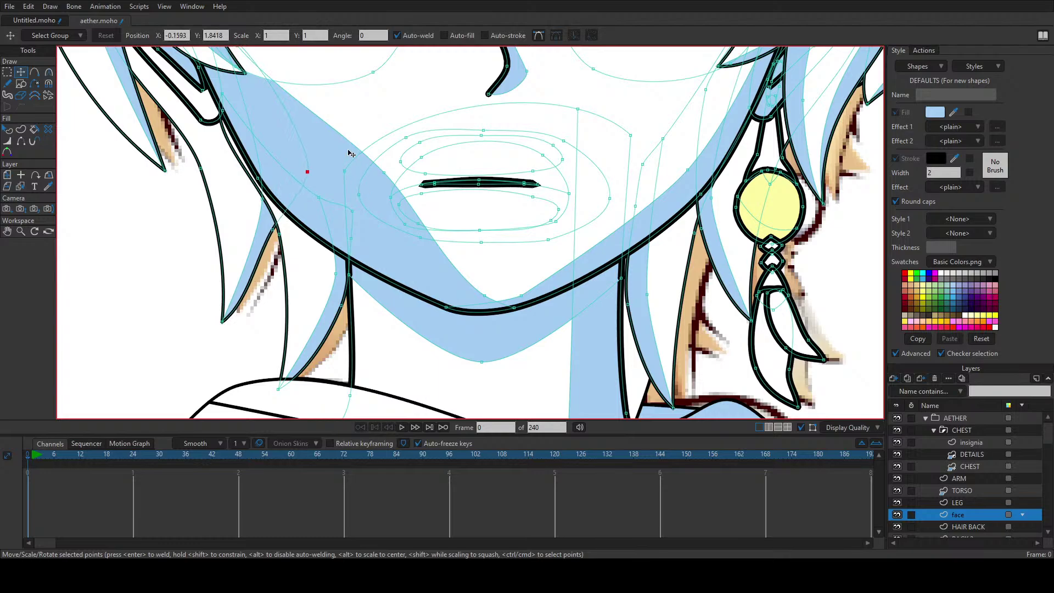
left_click_drag(297, 153, 411, 352)
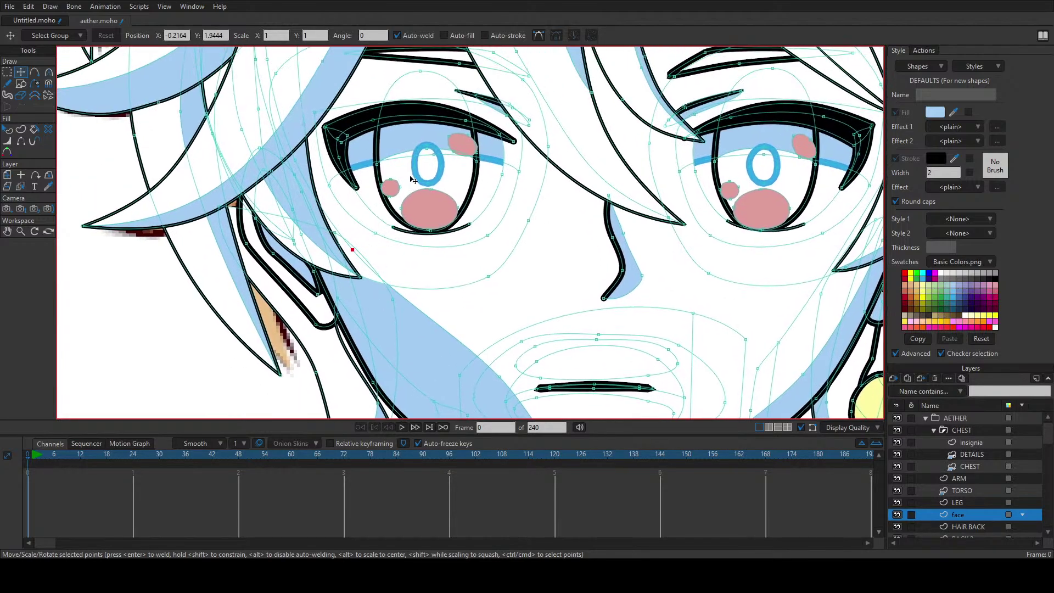
left_click(373, 211)
left_click_drag(373, 211, 395, 259)
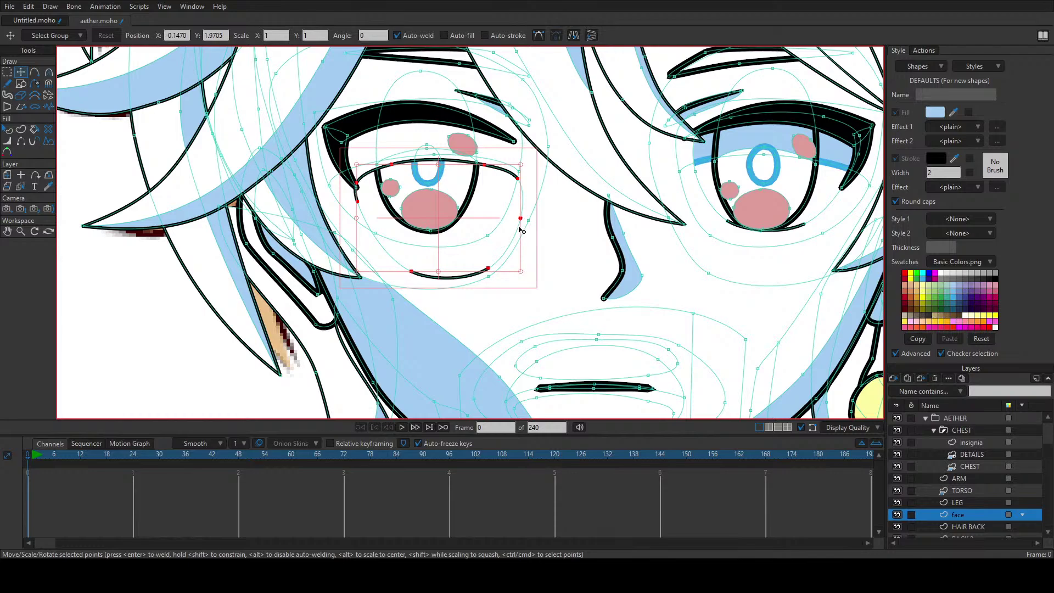
key("ctrl+z")
left_click(51, 23)
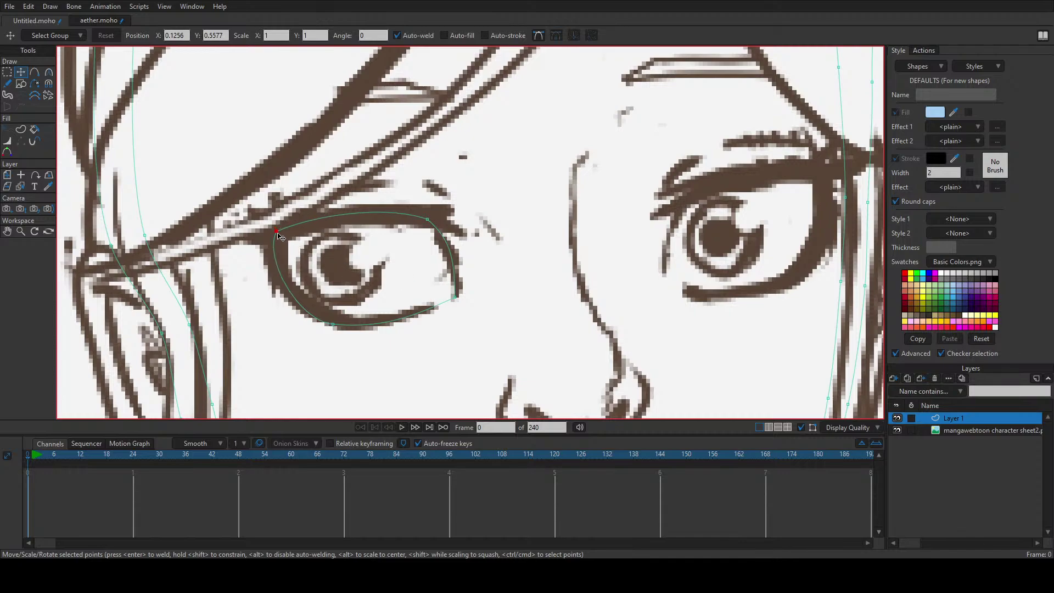
Step: Fine-tune the two upper corner points of the left eye outline against the sketched upper lid
key("c")
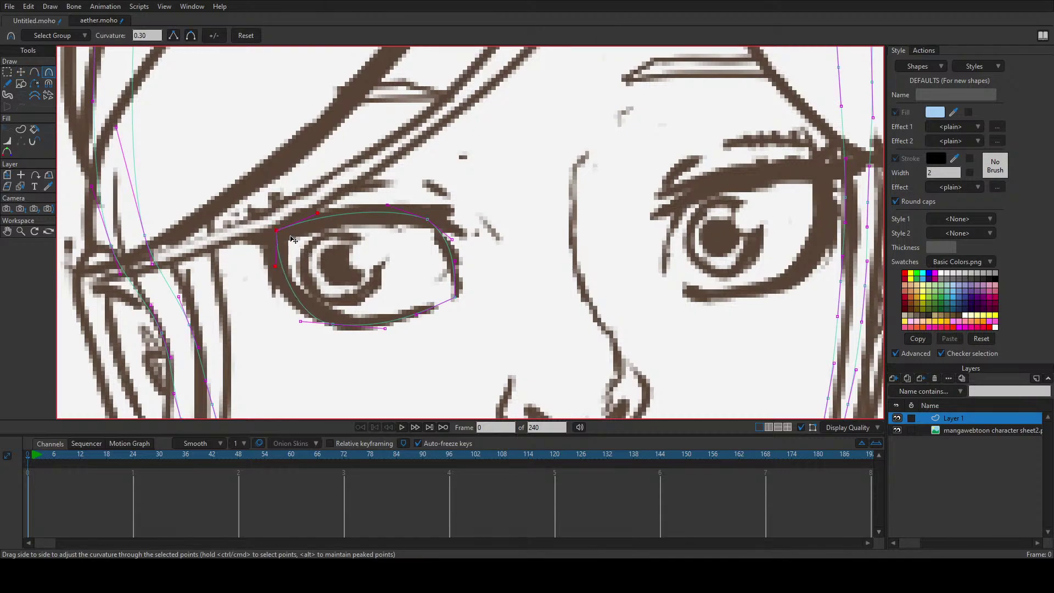
key("t")
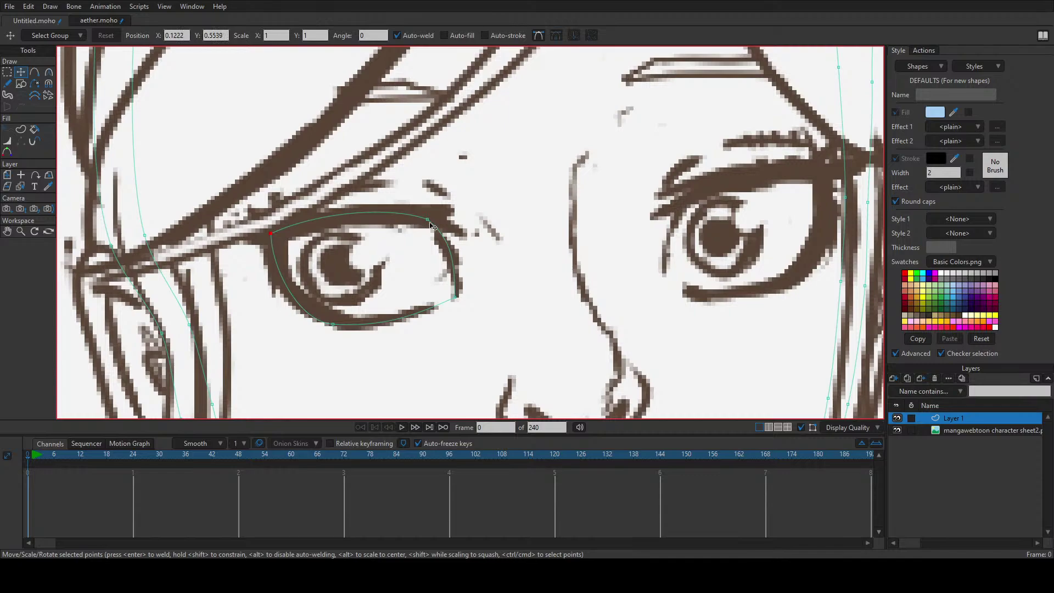
left_click_drag(270, 238, 273, 234)
left_click_drag(427, 222, 429, 226)
Step: Draw a lash line along the left eye's upper lid from past the outer corner toward the inner tip and adjust its outer-corner point
key("a")
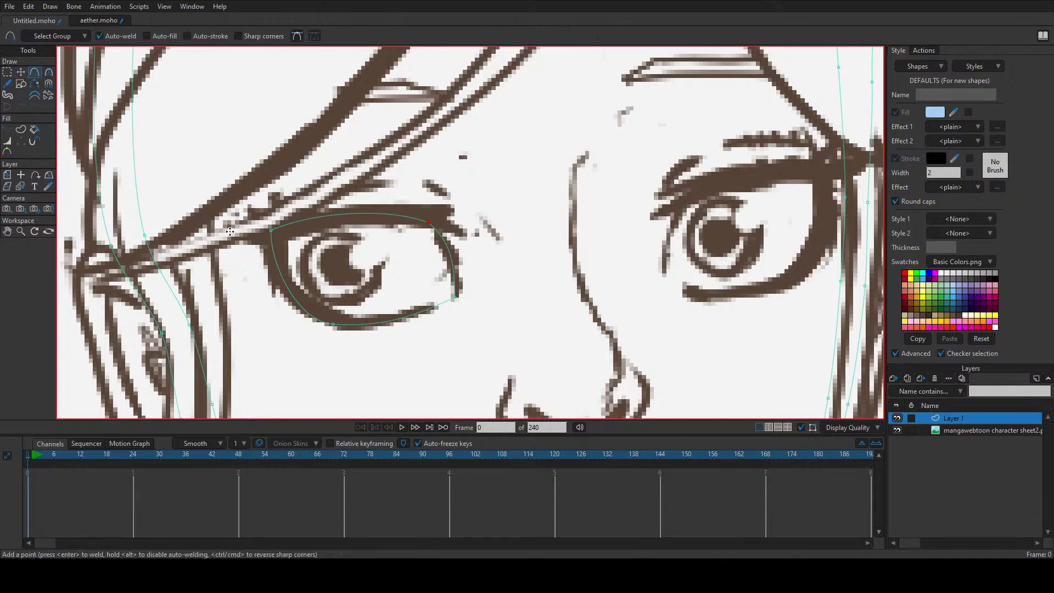
left_click_drag(227, 235, 428, 216)
key("t")
left_click_drag(280, 233, 228, 235)
left_click(280, 232)
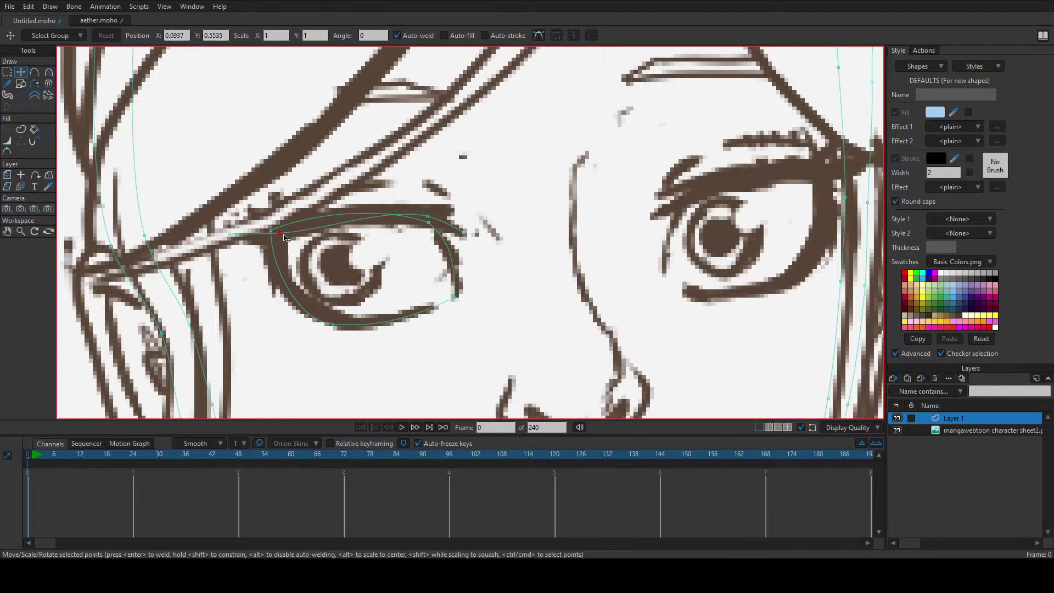
key("c")
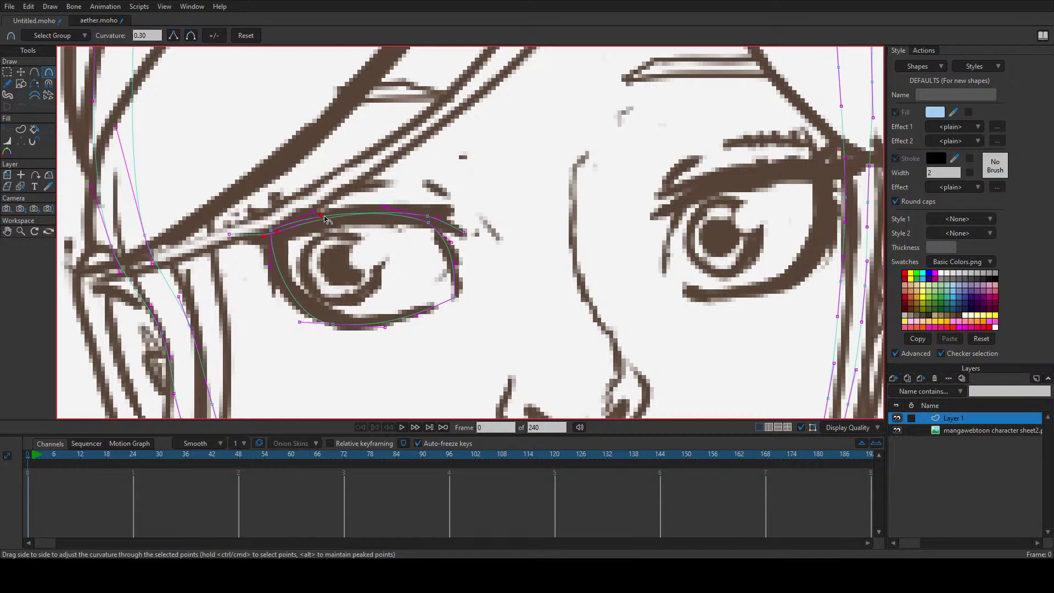
Step: Add one short lash spike at the left eye's inner upper corner and two at its outer corner, joined to the lash line
key("a")
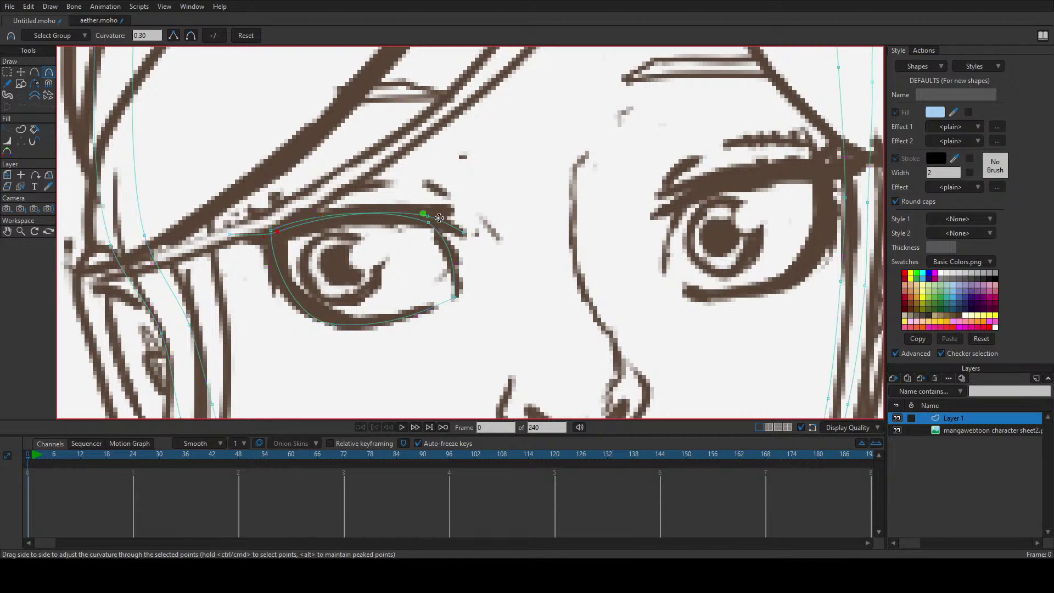
left_click_drag(452, 207, 429, 215)
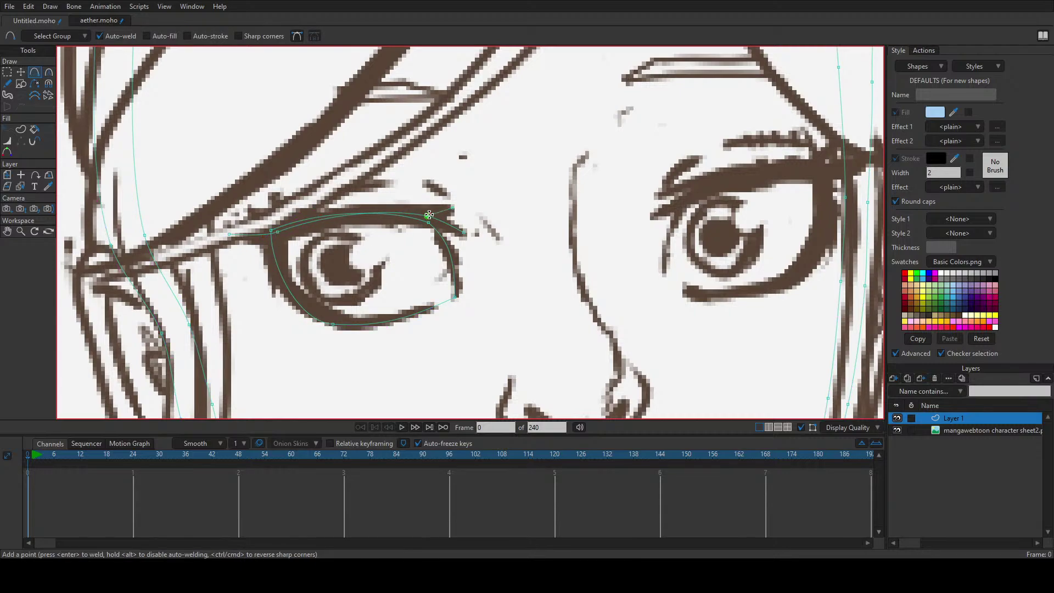
left_click_drag(253, 211, 277, 231)
left_click_drag(269, 194, 301, 224)
Step: Reposition the tip of the uppermost outer-corner lash spike over the sketch, and switch auto-weld off and back on
key("t")
key("c")
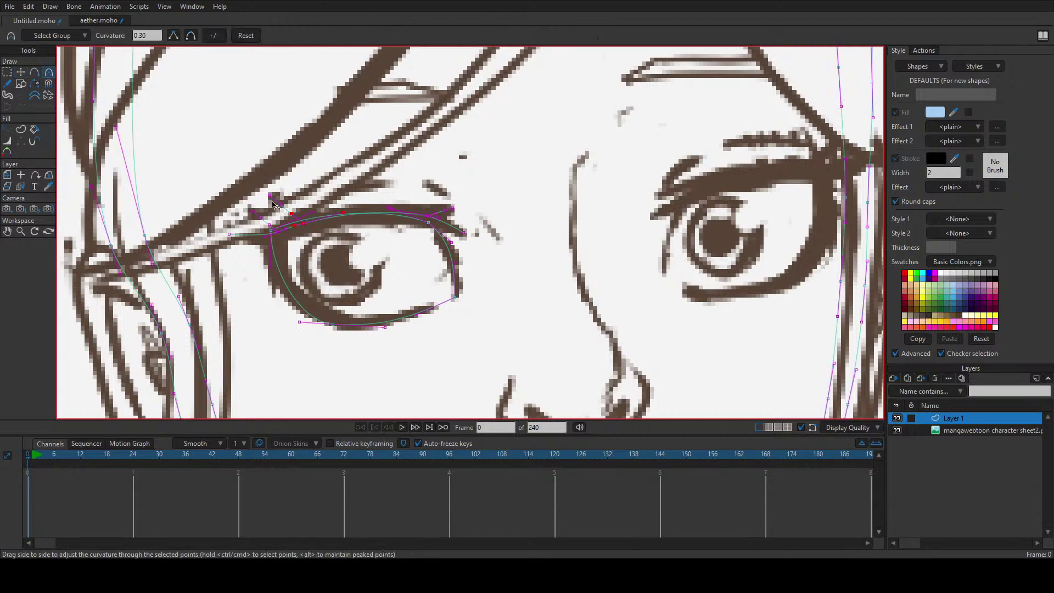
mouse_move(281, 207)
left_mouse_down()
mouse_move(294, 222)
mouse_move(258, 218)
mouse_move(270, 210)
mouse_move(271, 247)
mouse_move(277, 212)
left_mouse_up()
key("t")
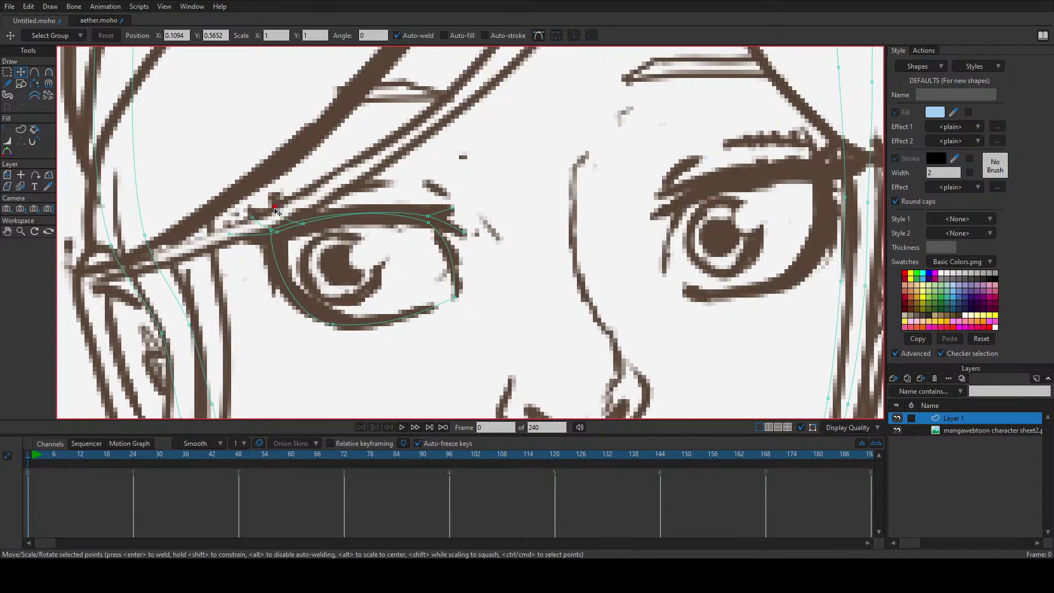
left_click(404, 37)
left_click(402, 36)
Step: In aether.moho, shift the skin shape around the left eye and its lower lash line slightly downward
left_click(130, 21)
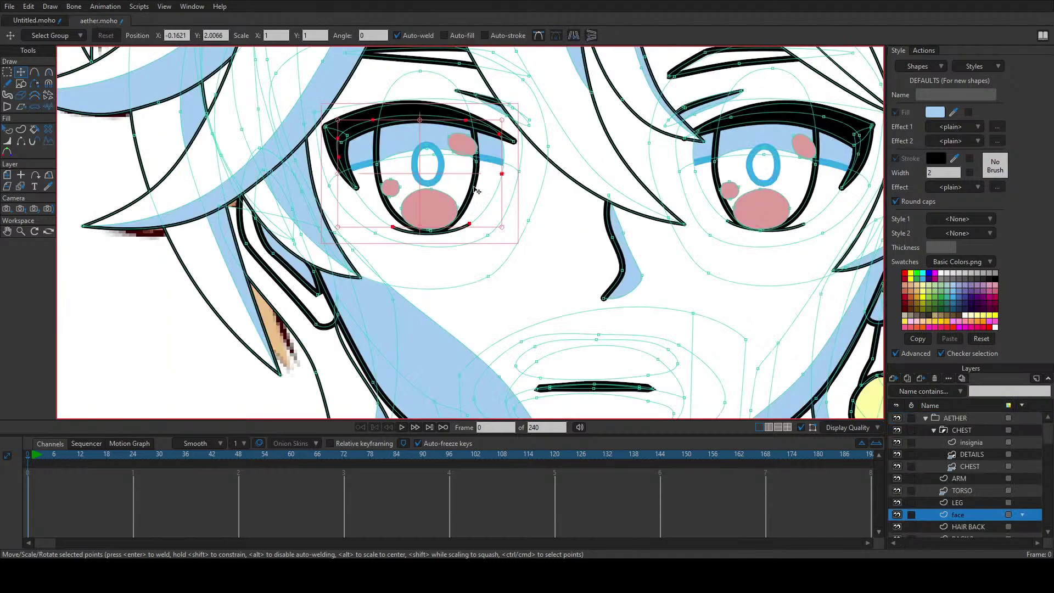
left_click(530, 180, "shift")
left_click_drag(536, 200, 594, 240)
left_click_drag(544, 225, 539, 212)
Step: Give the skin shape surrounding the left eye a red fill
key("q")
left_click(518, 230)
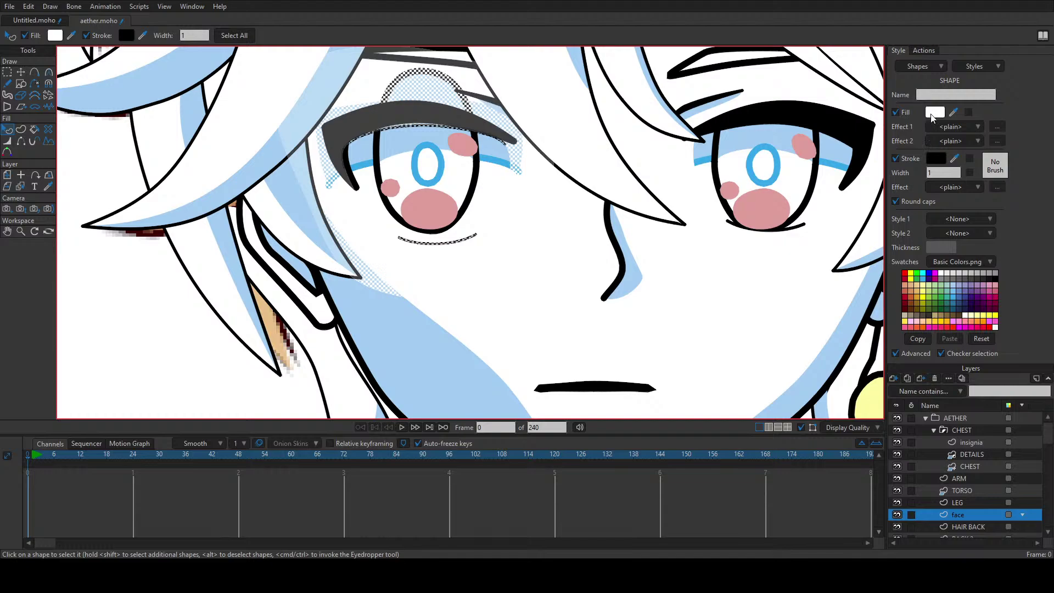
key("ctrl+z")
left_click(521, 212)
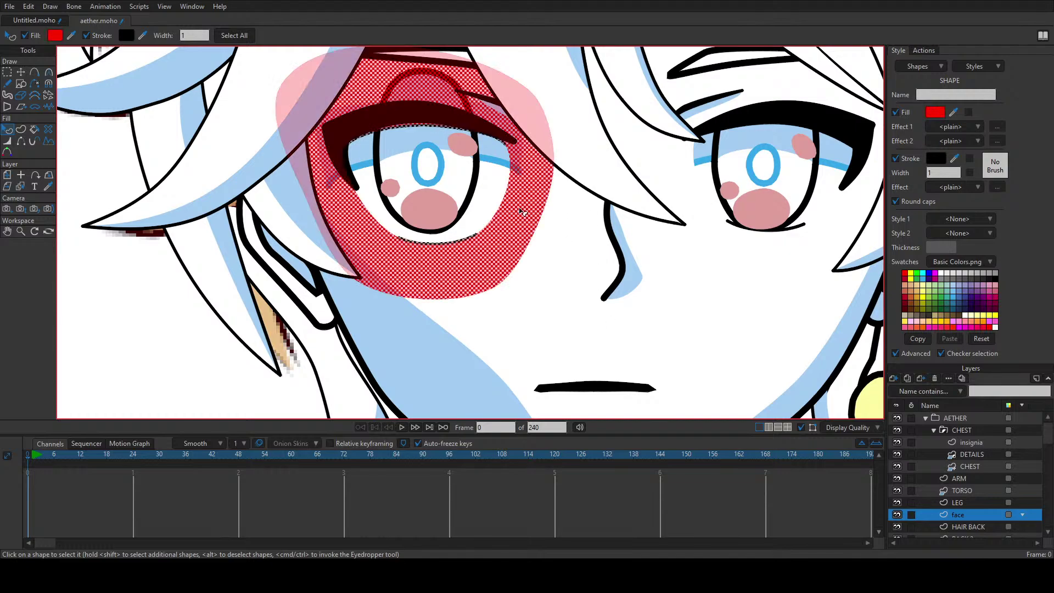
Step: Try moving the whole red skin shape away from the left eye, and undo the move
left_click(549, 263)
left_click(497, 225)
left_click(679, 207)
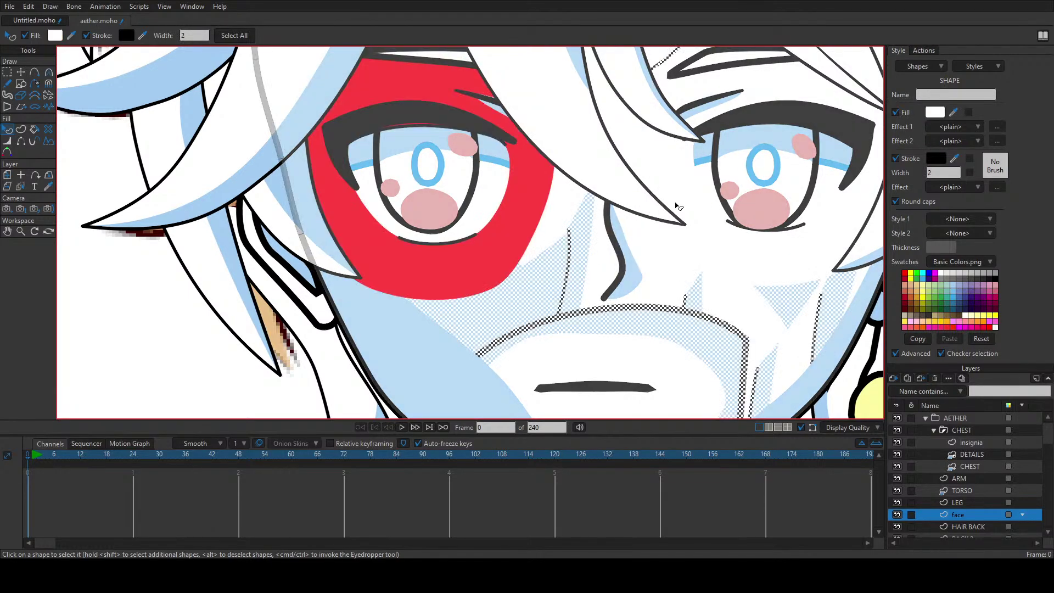
left_click(716, 199)
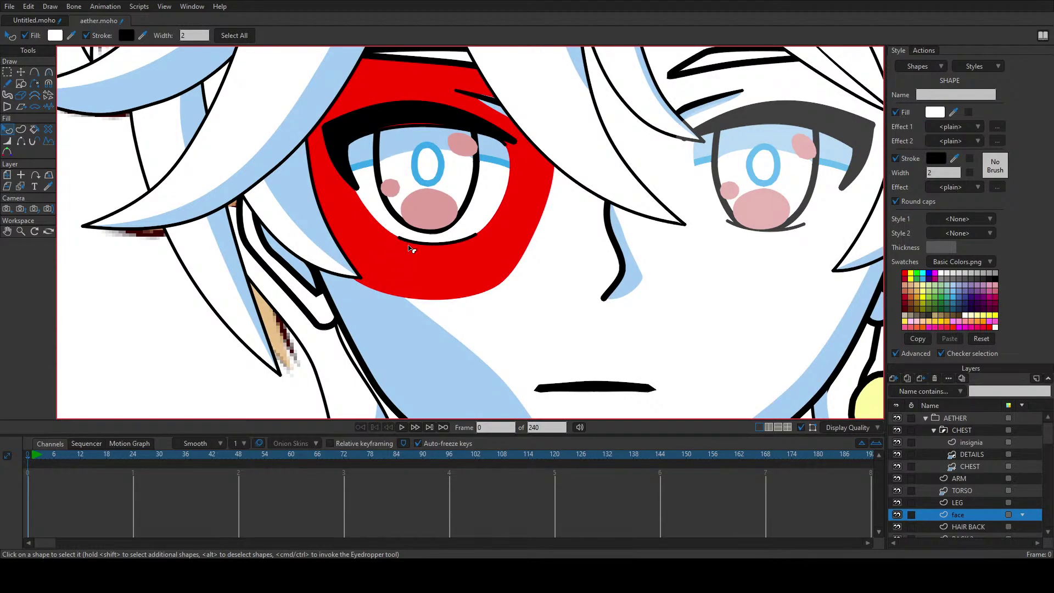
left_click(21, 72)
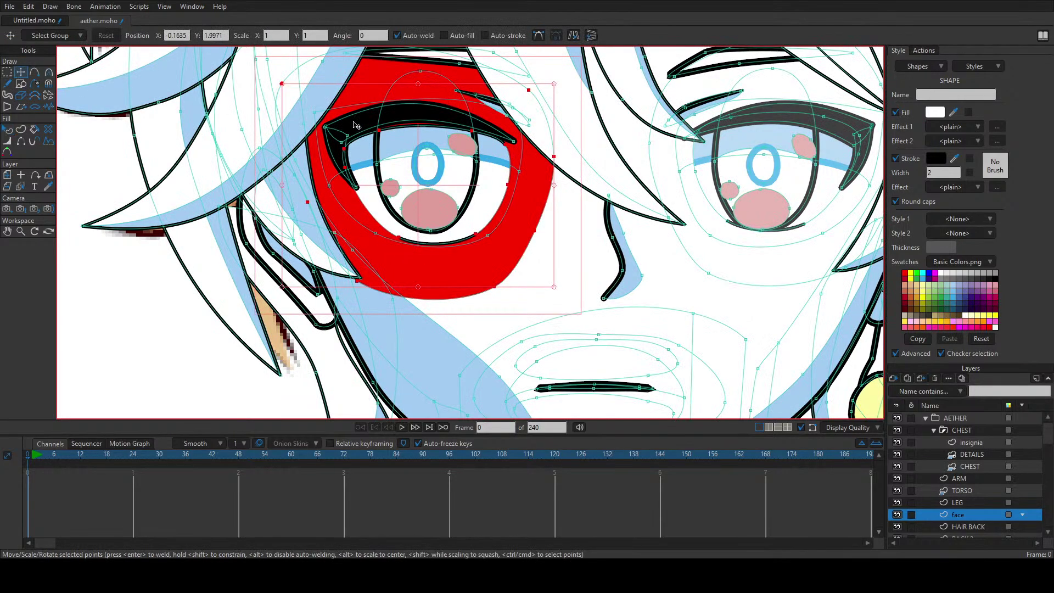
left_click_drag(300, 103, 377, 131)
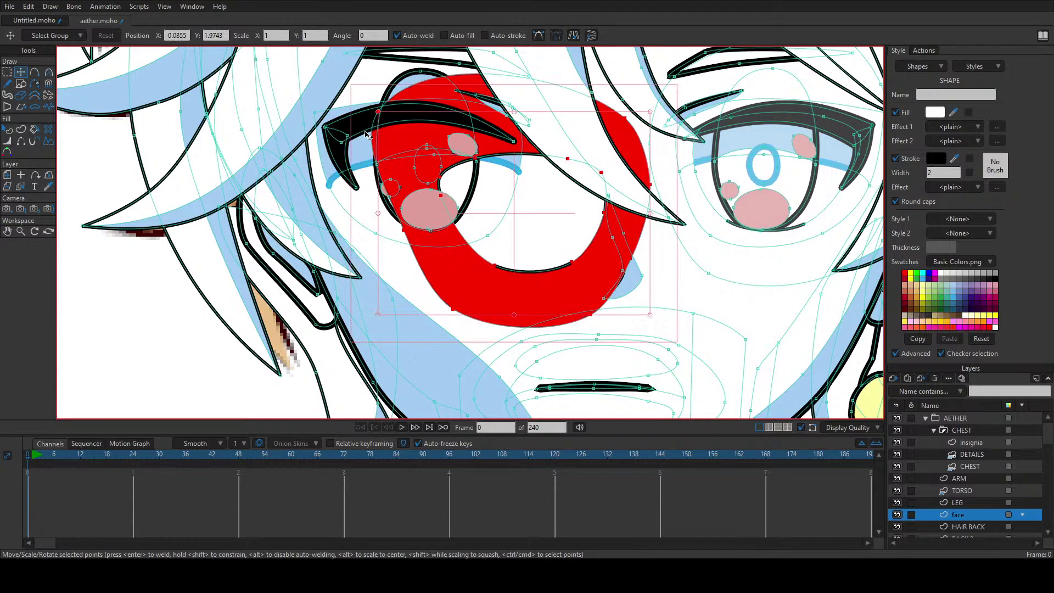
key("ctrl+z")
Step: Lower the left eye's upper lash over the iris and bring the red skin shape's upper opening edge down to meet it
double_click(362, 135)
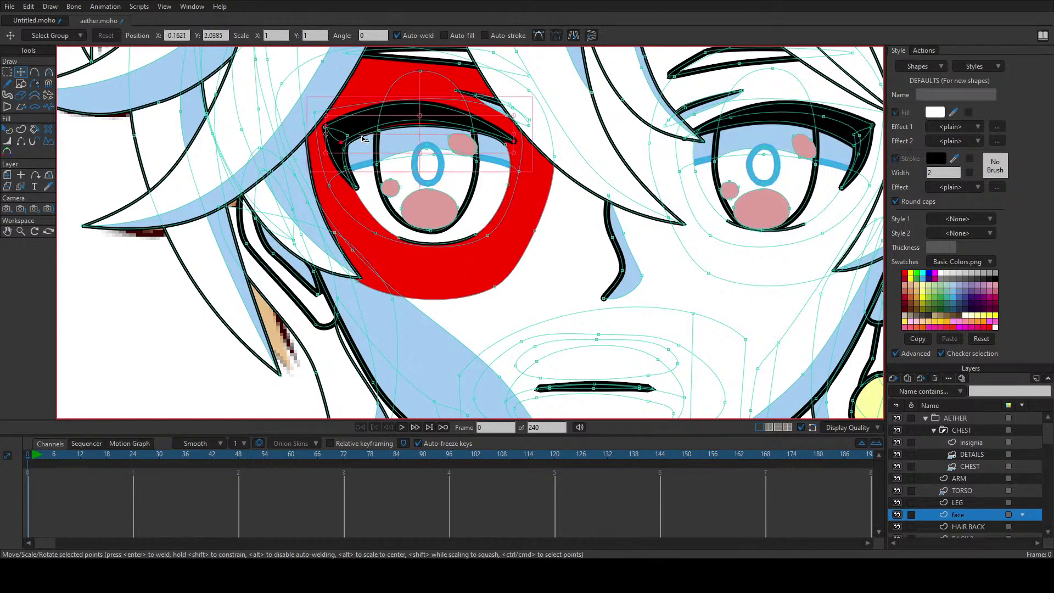
left_click_drag(318, 122, 359, 145)
left_click_drag(412, 112, 440, 183)
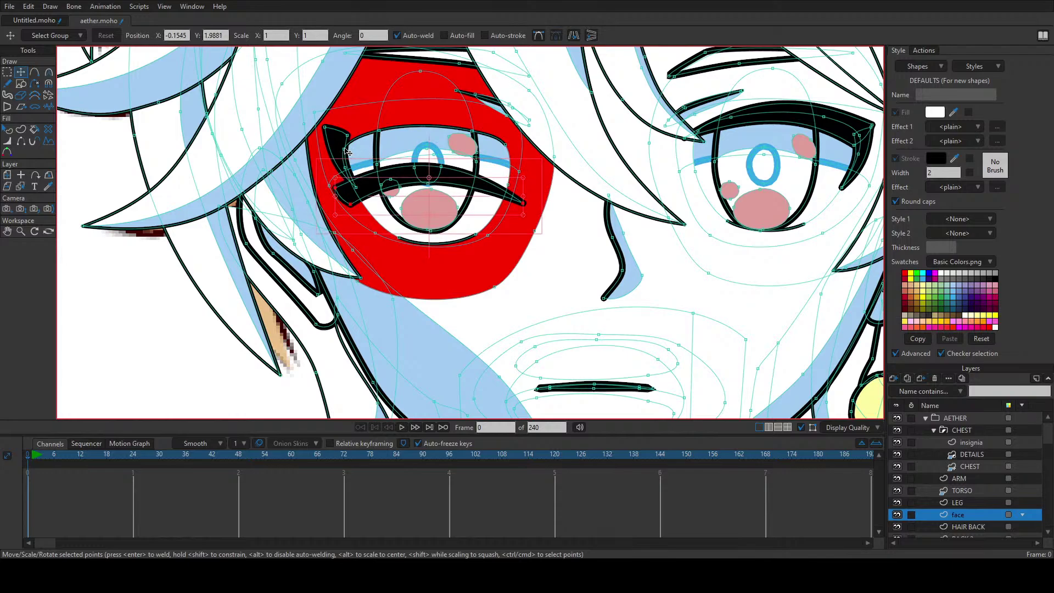
mouse_move(348, 152)
left_mouse_down()
mouse_move(351, 169)
mouse_move(376, 141)
mouse_move(449, 144)
mouse_move(476, 188)
mouse_move(501, 154)
mouse_move(510, 224)
mouse_move(492, 192)
left_mouse_up()
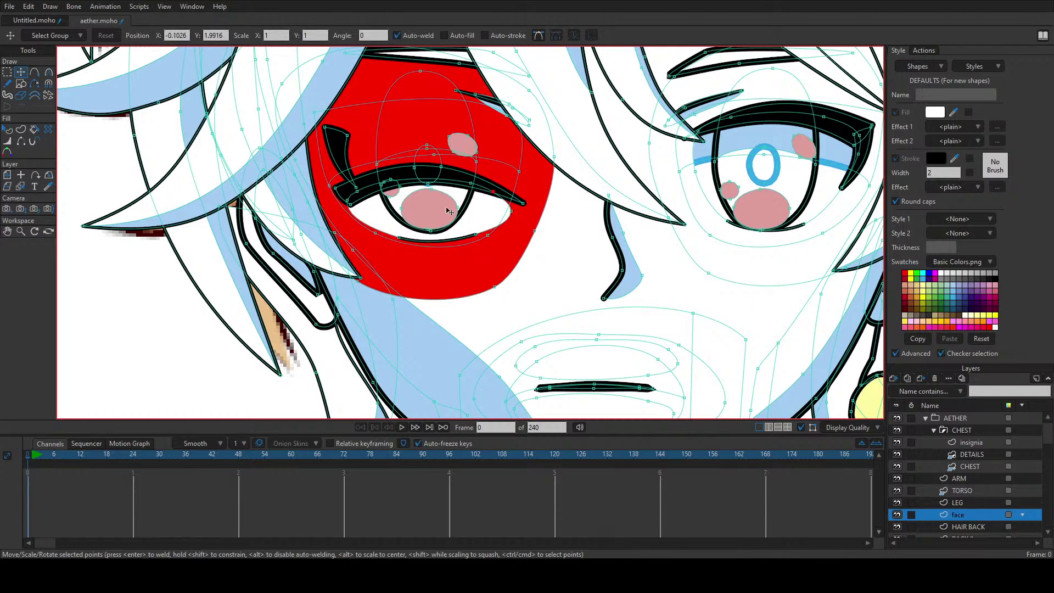
Step: Examine the pink highlight above the lowered lid by selecting it and the neighbouring shapes
key("q")
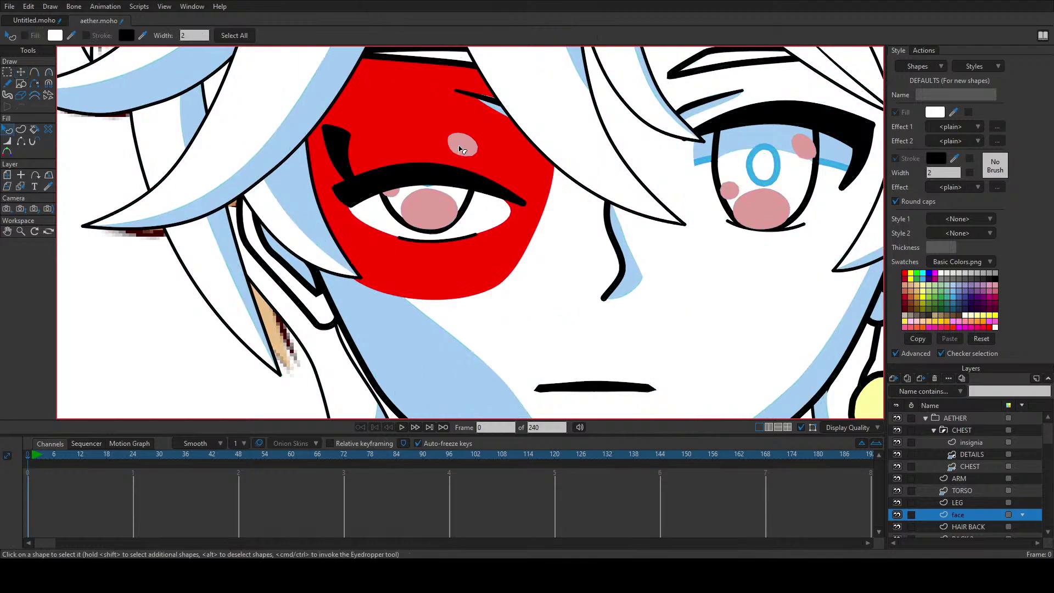
left_click(460, 149)
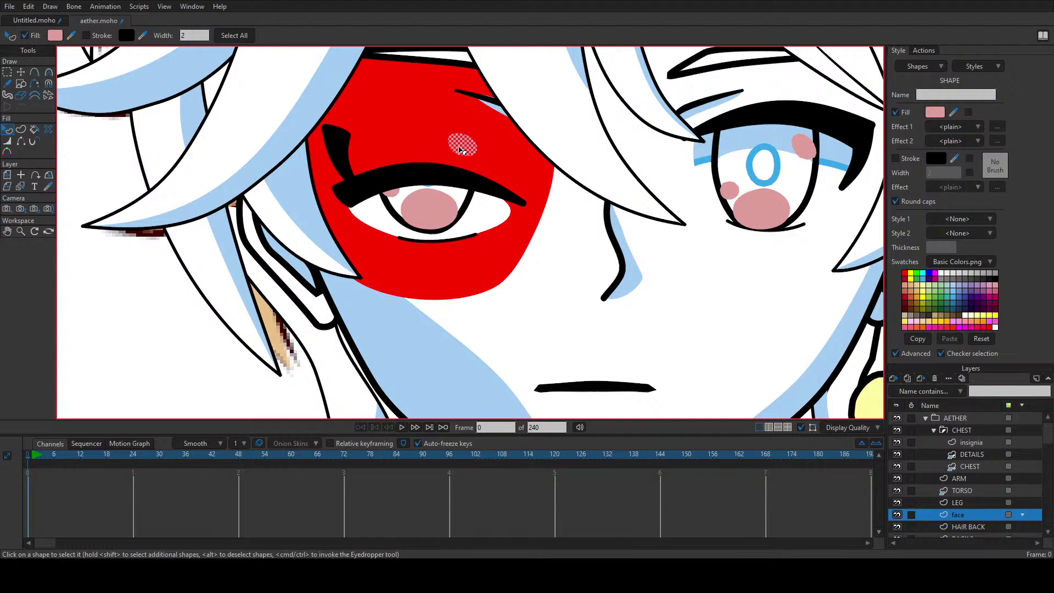
left_click(461, 148)
left_click(462, 144)
left_click(626, 142)
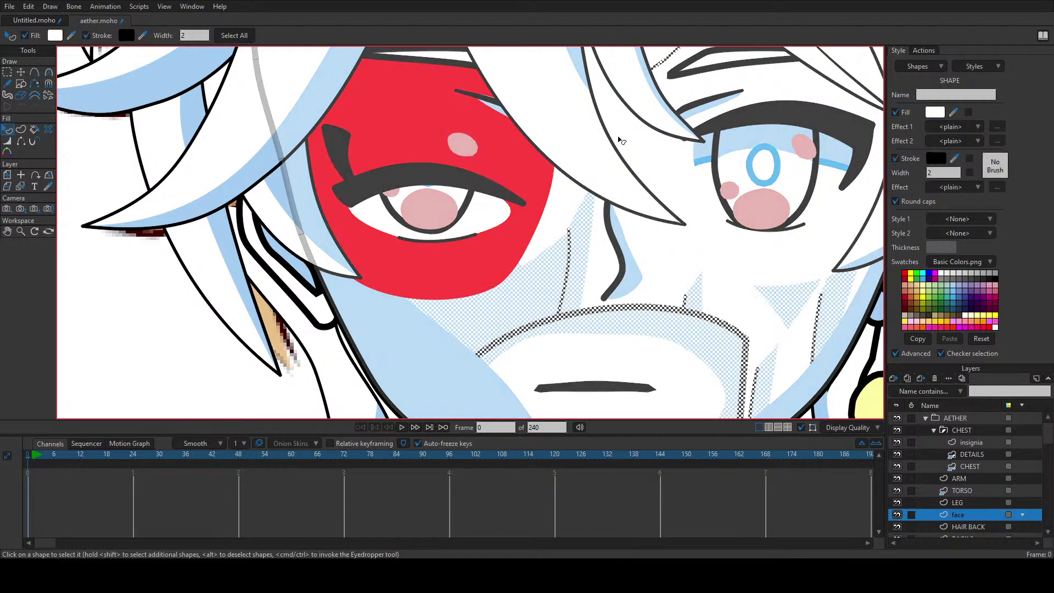
left_click(463, 215)
Step: Move the points of the left eye's black outer lash piece down so it hangs beneath the lowered upper lash
left_click(343, 155)
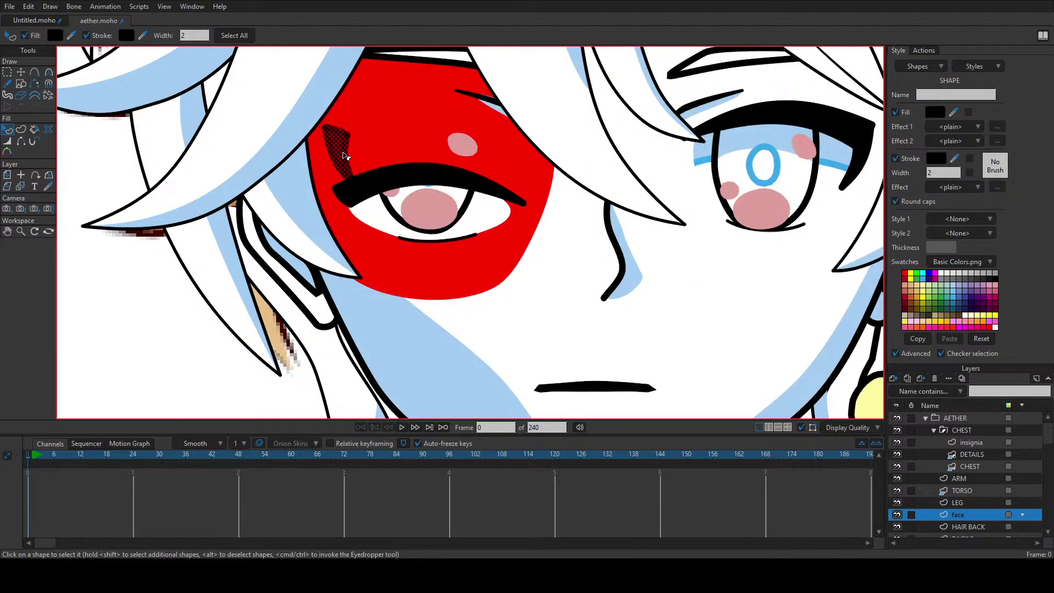
key("t")
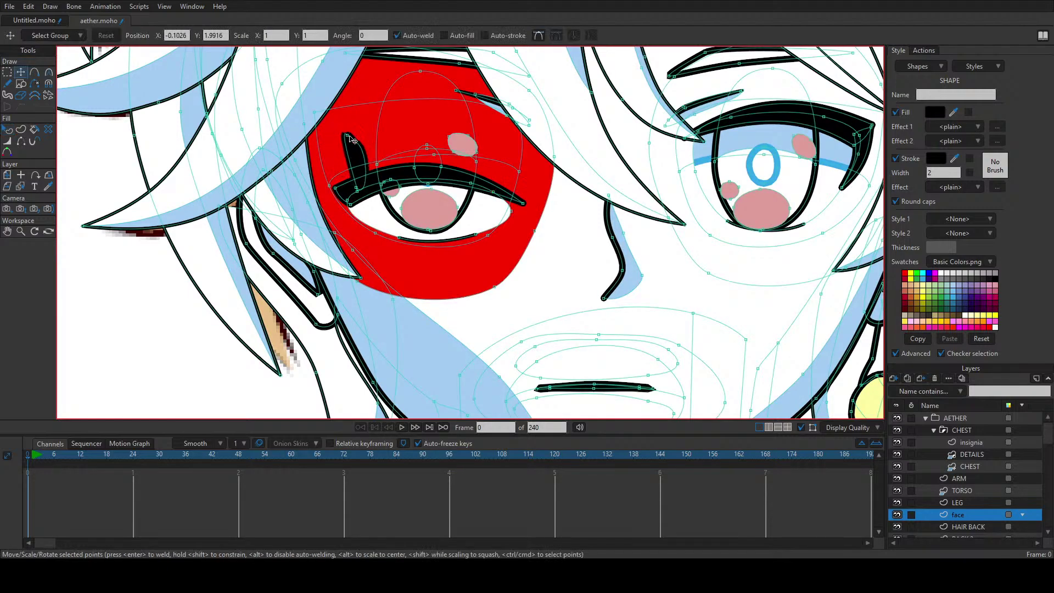
left_click_drag(345, 160, 355, 209)
left_click_drag(373, 249, 375, 228)
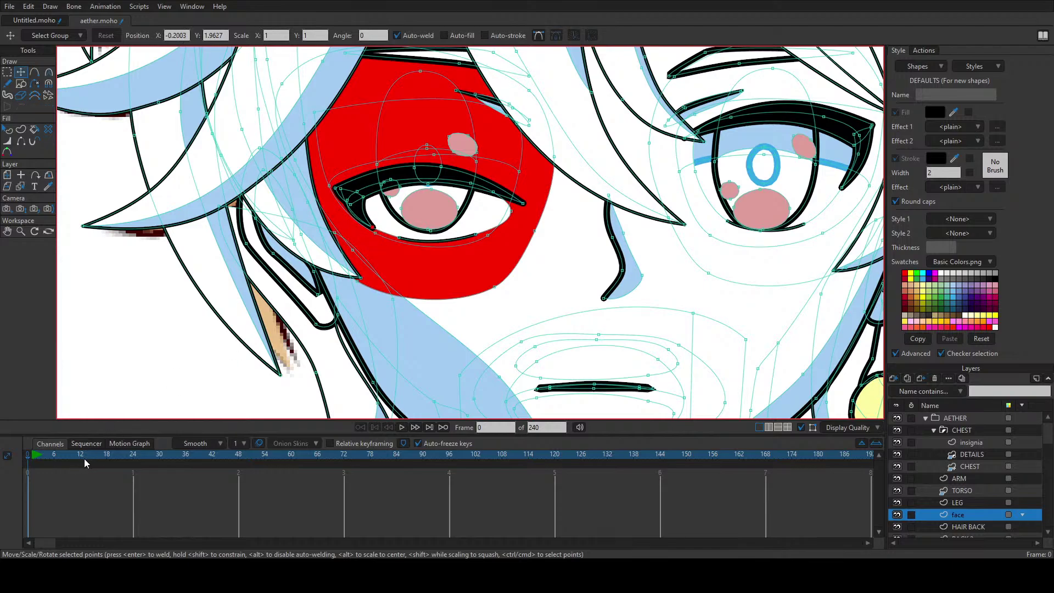
Step: Select the pink highlight above the lowered lid and lower it in the shape stacking order
key("q")
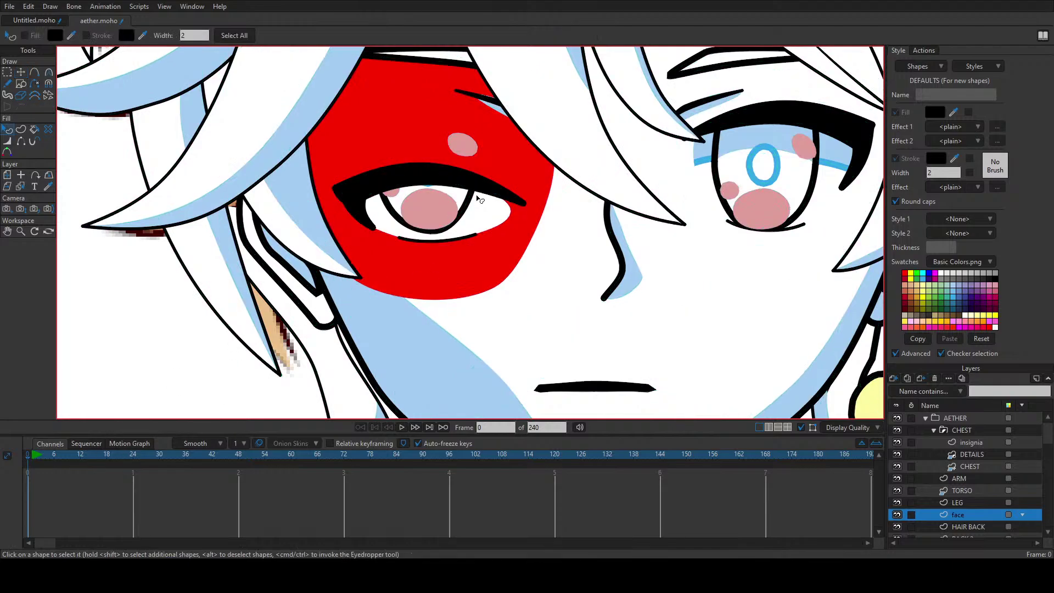
left_click(461, 147)
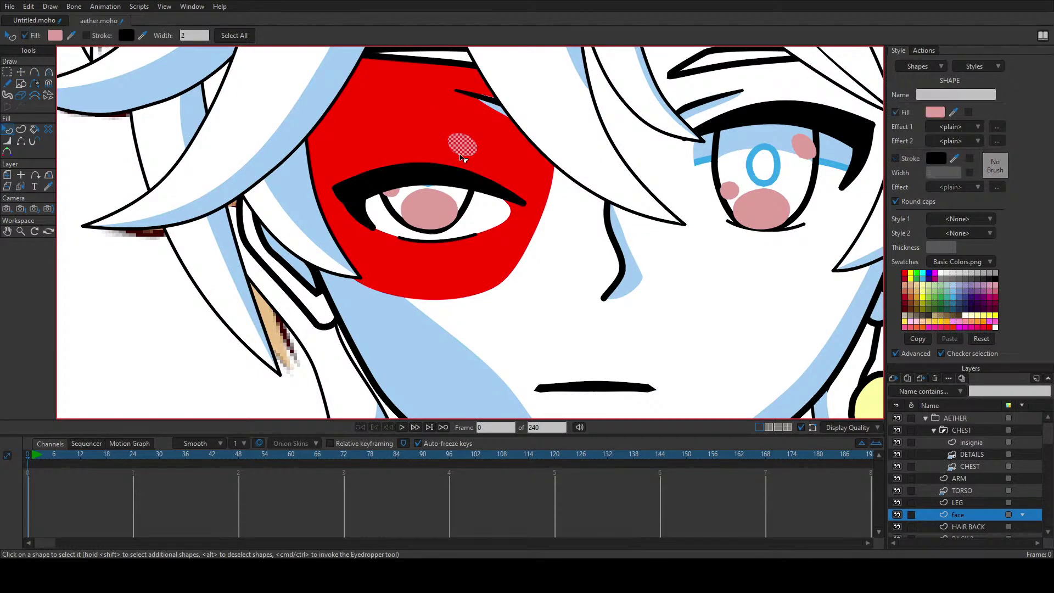
key("Down")
Step: Open fischl.moho and bring the character's face and visible eye into close view
left_click(592, 302)
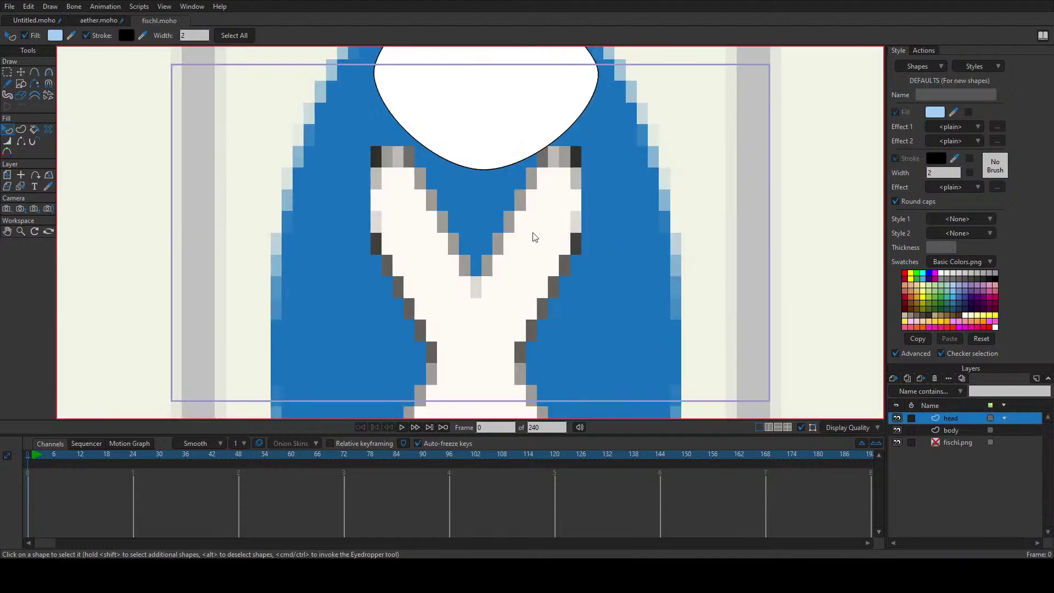
scroll(513, 219, "down", 6)
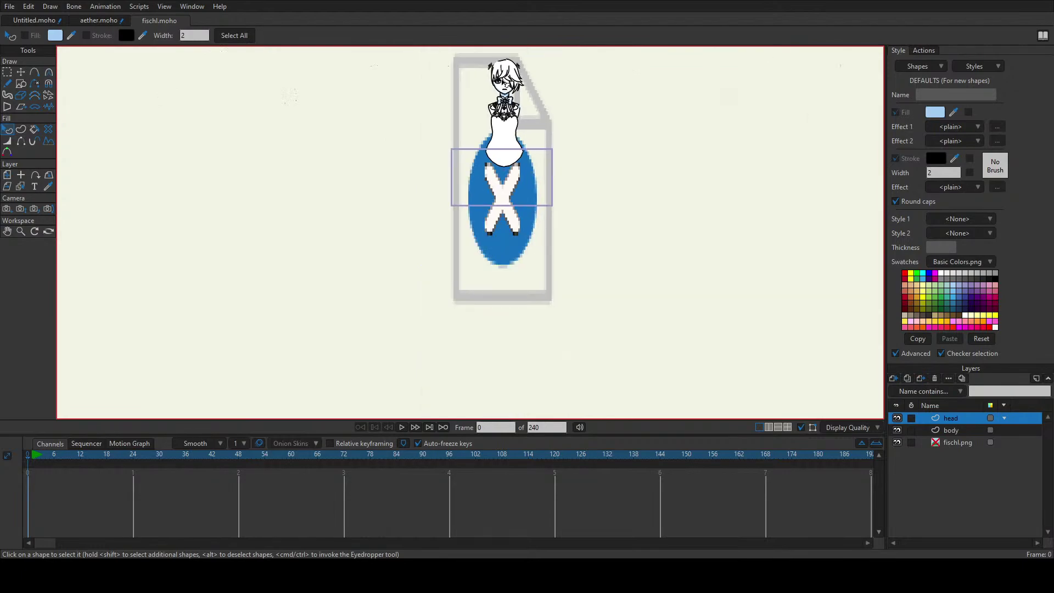
scroll(504, 83, "up", 10)
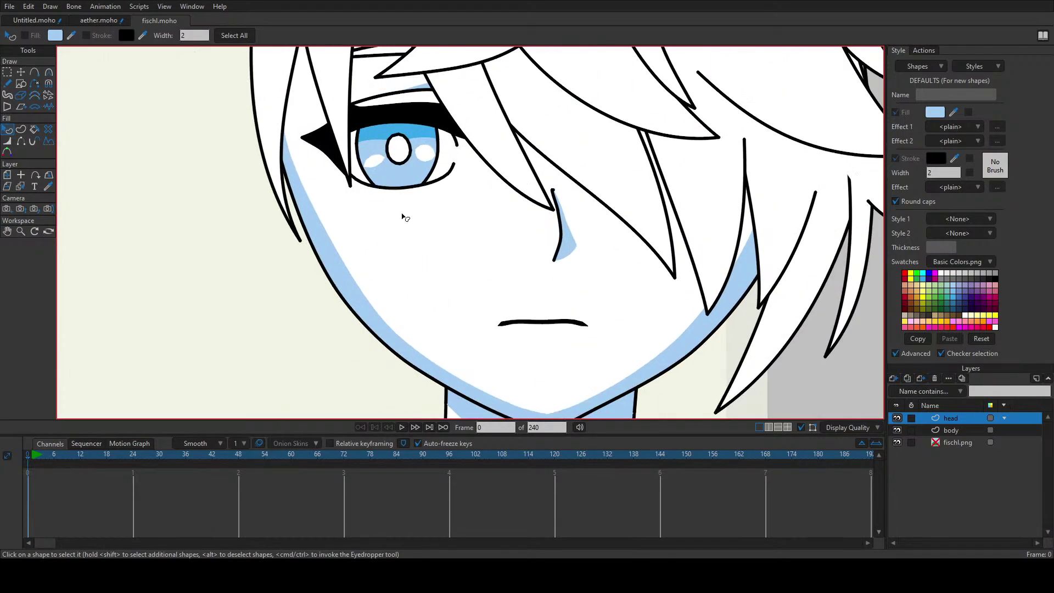
Step: Try moving the skin shape under the visible eye, with its lower lash line, down the face and undo the move
left_click(22, 76)
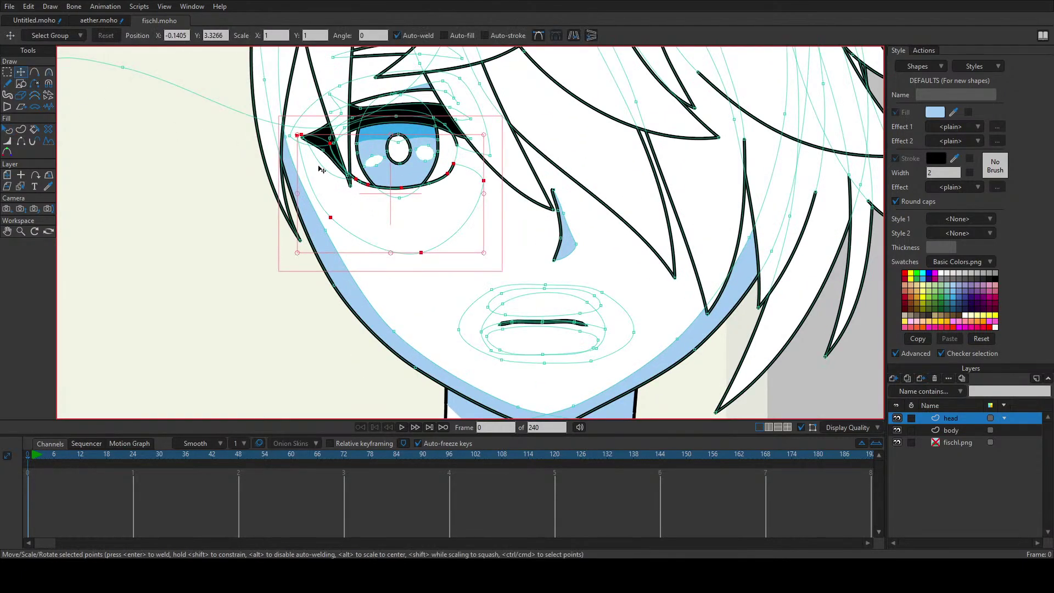
left_click_drag(303, 158, 391, 243)
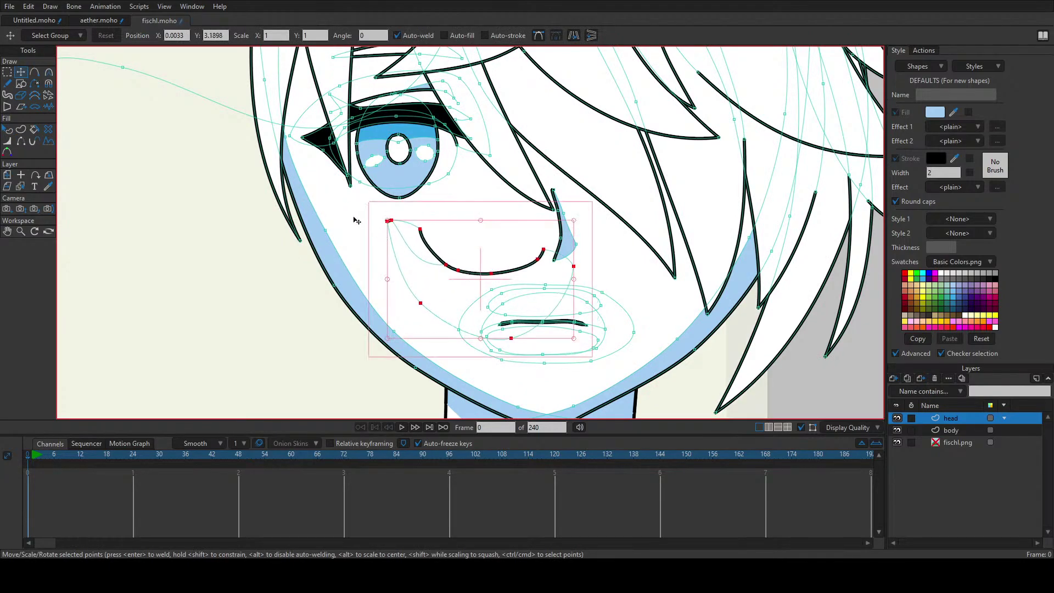
key("ctrl+z")
Step: Try moving the large selected group of points beside the head farther away from it, and undo the move
scroll(303, 238, "down", 2)
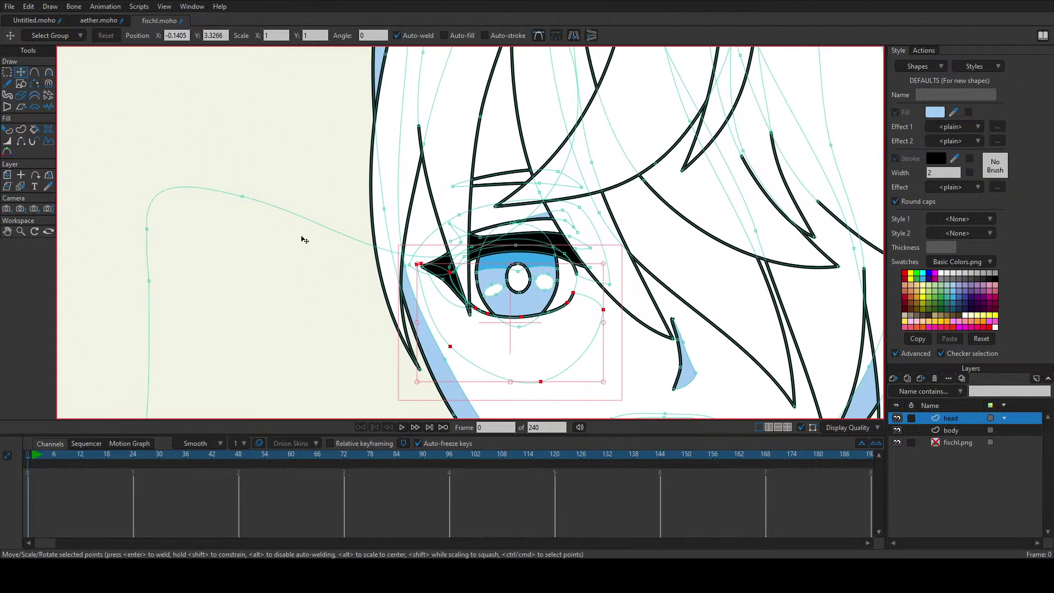
key("ctrl+z")
scroll(305, 217, "down", 4)
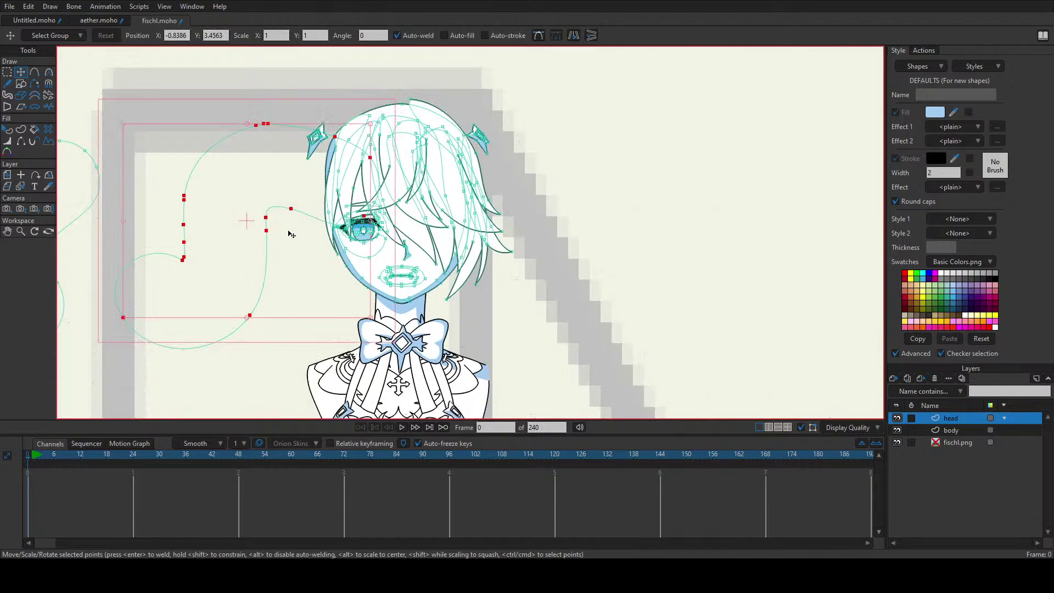
left_click_drag(288, 224, 200, 171)
scroll(395, 228, "up", 5)
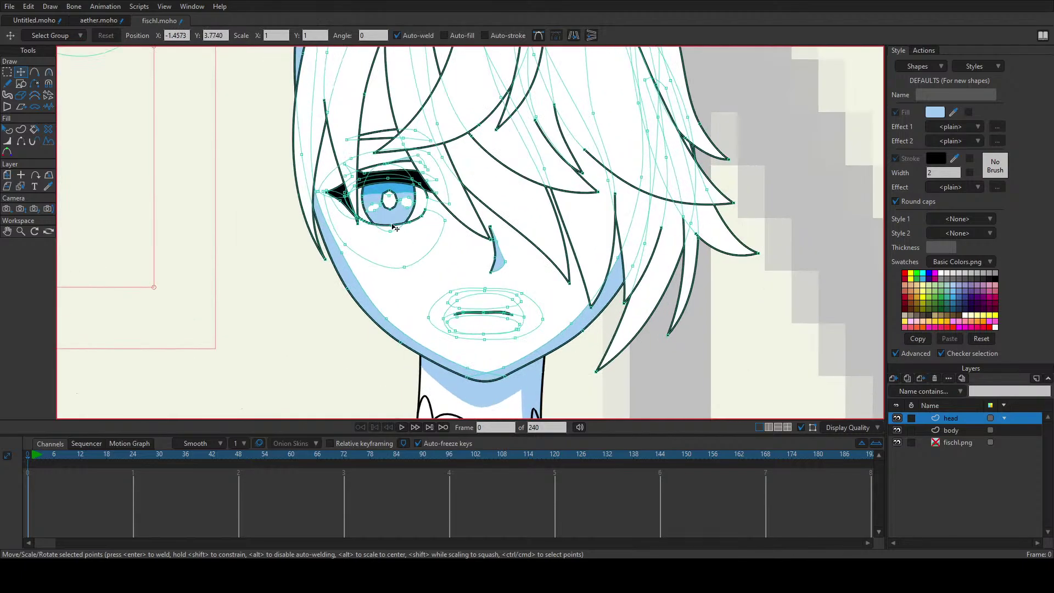
scroll(395, 228, "up", 3)
key("ctrl+z")
Step: Shift the skin shape under the visible eye slightly downward, and lower the point at the eye white's inner corner
scroll(420, 255, "up", 2)
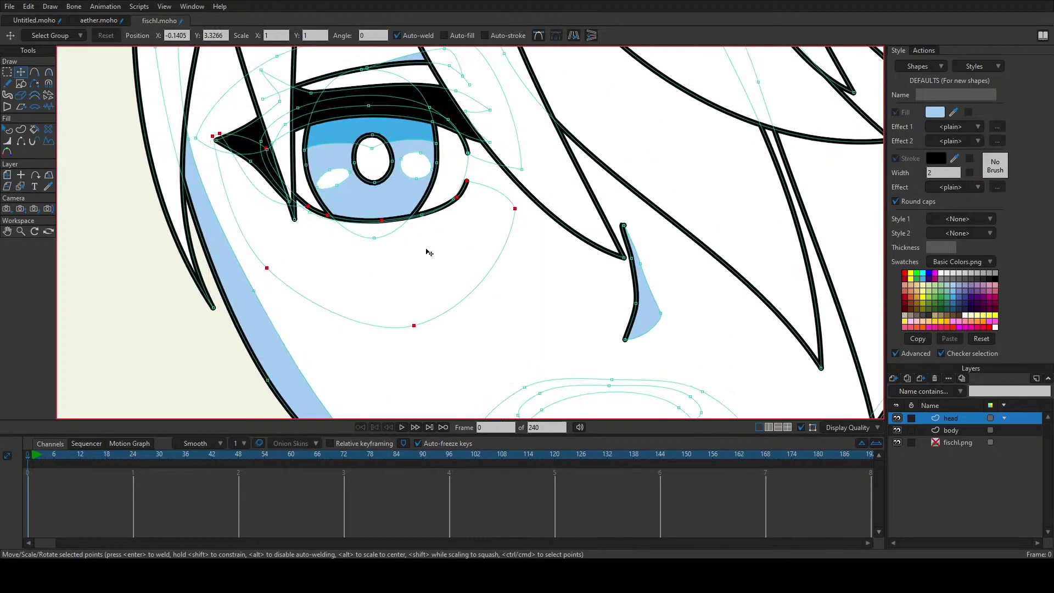
mouse_move(429, 253)
left_mouse_down()
mouse_move(428, 238)
mouse_move(432, 292)
mouse_move(430, 247)
mouse_move(432, 263)
left_mouse_up()
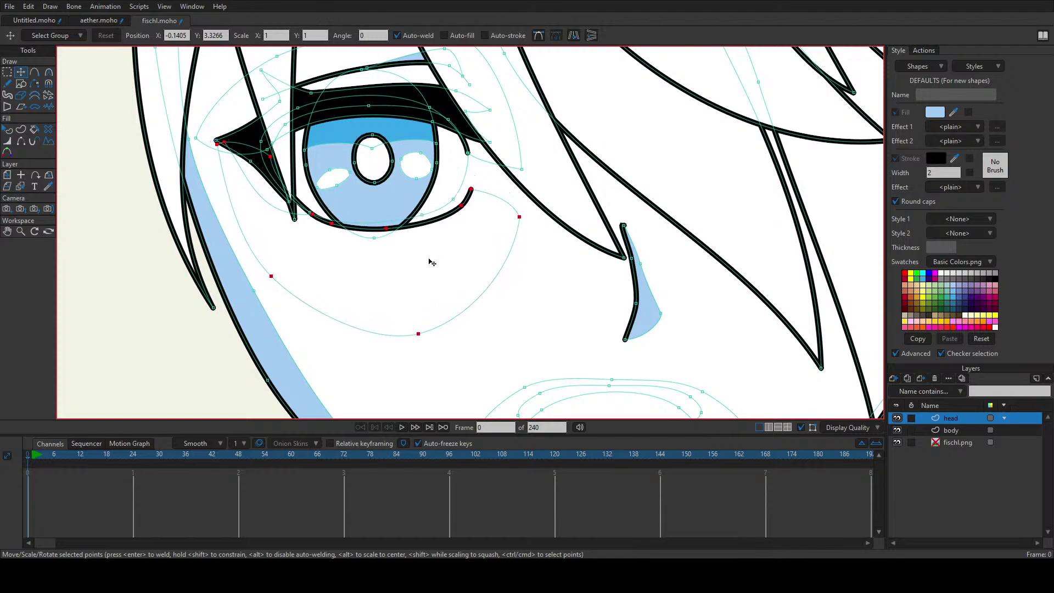
left_click(470, 156)
left_click_drag(471, 157, 473, 174)
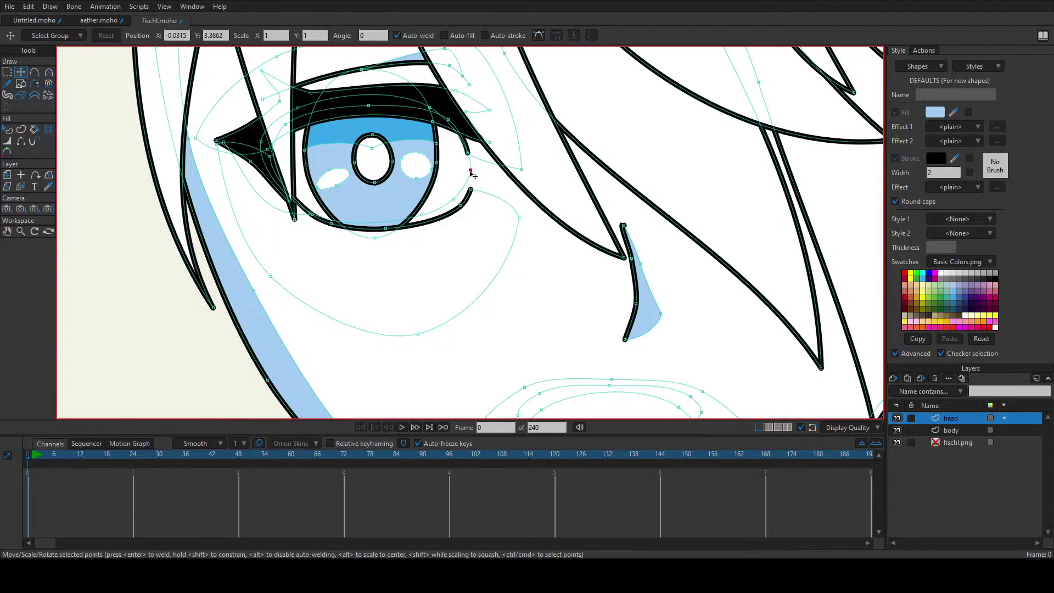
Step: Fill the skin shape under the visible eye with red
key("q")
left_click(452, 249)
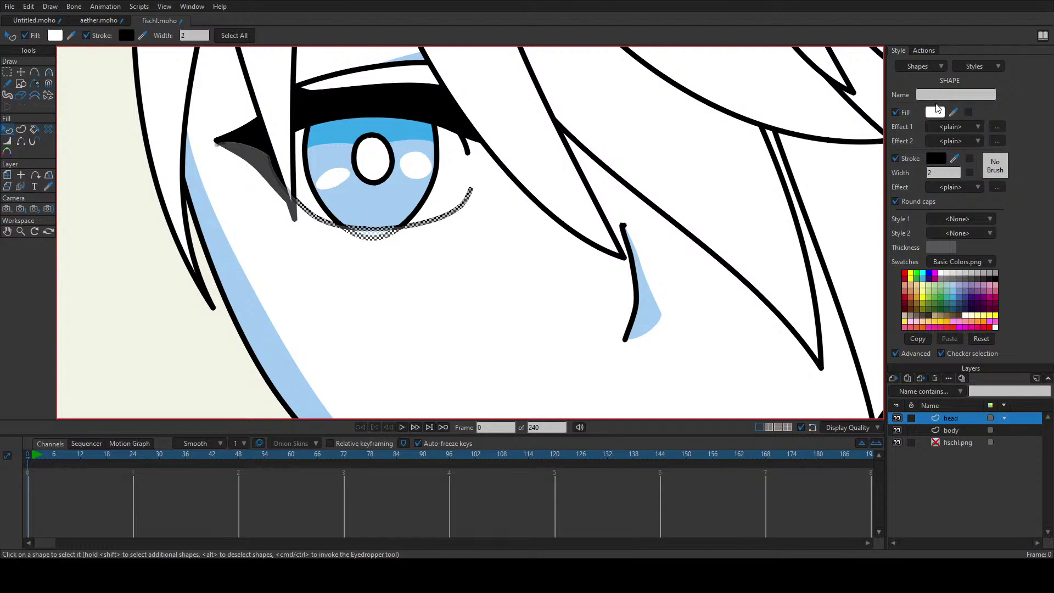
key("Escape")
key("ctrl+shift+z")
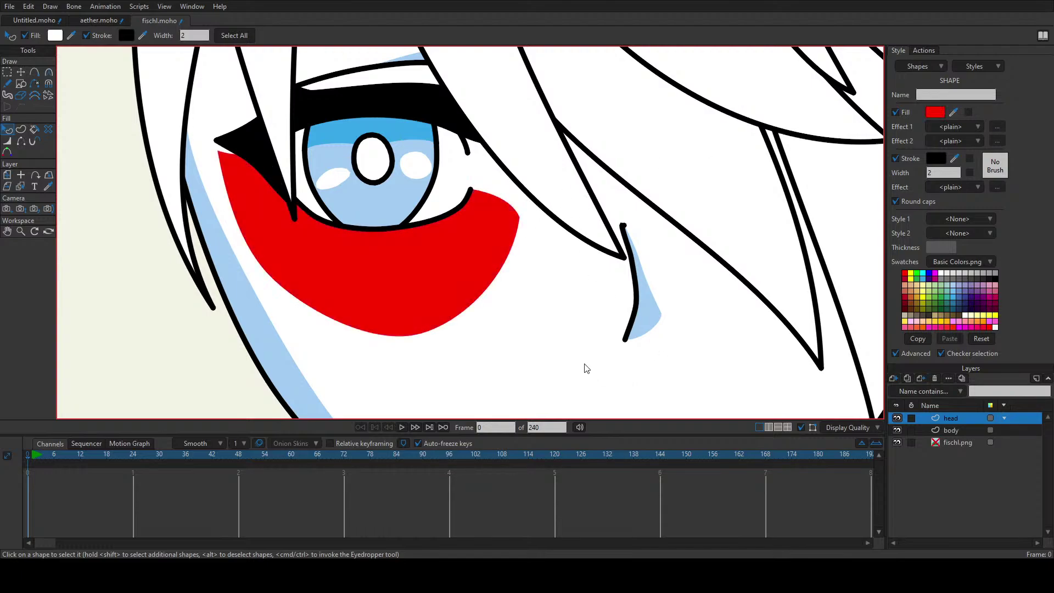
key("ctrl+z")
key("ctrl+shift+z")
Step: Try filling the face's main skin shape with red, and undo the colour change
left_click(484, 167)
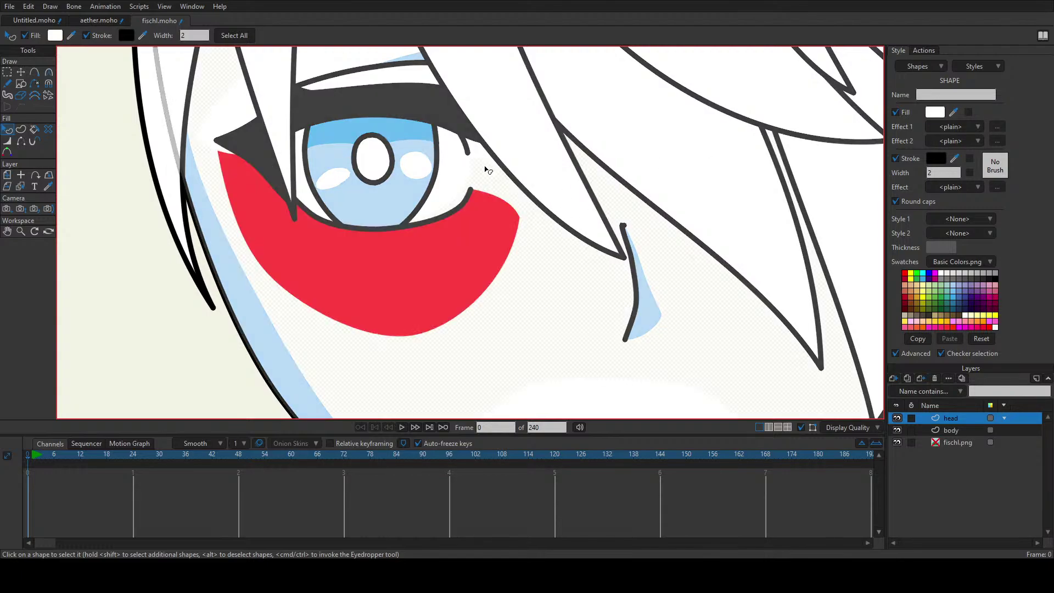
key("Escape")
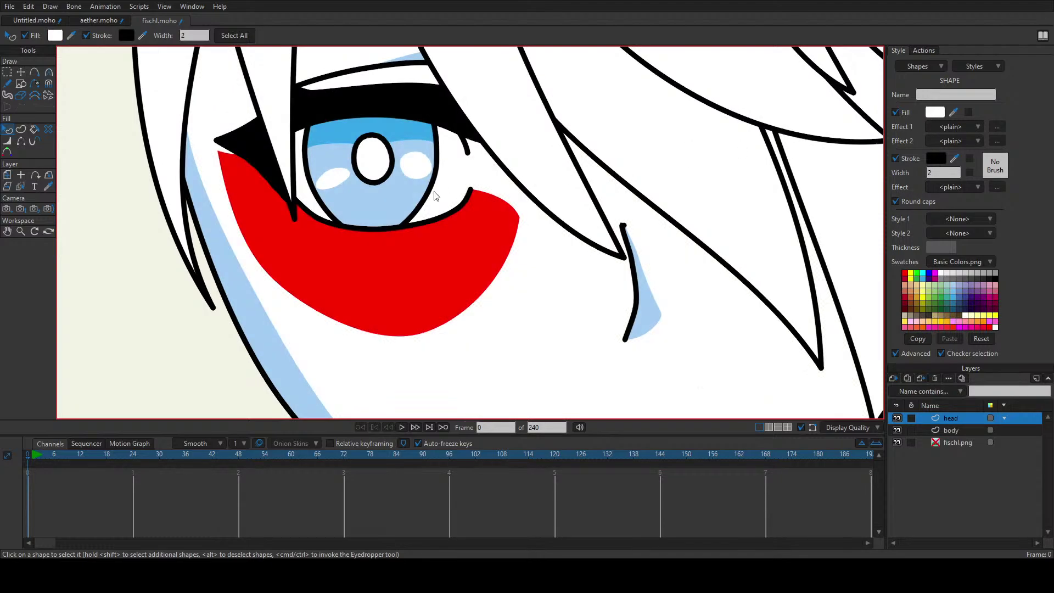
left_click(604, 222)
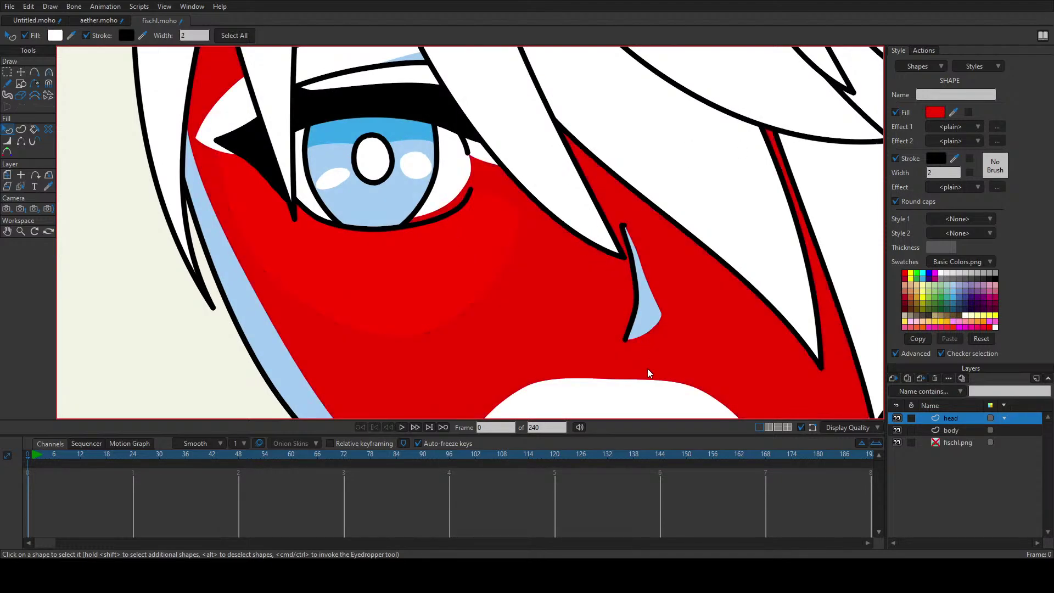
key("ctrl+z")
Step: Fill the skin shape above the visible eye with magenta and deselect it
left_click(388, 88)
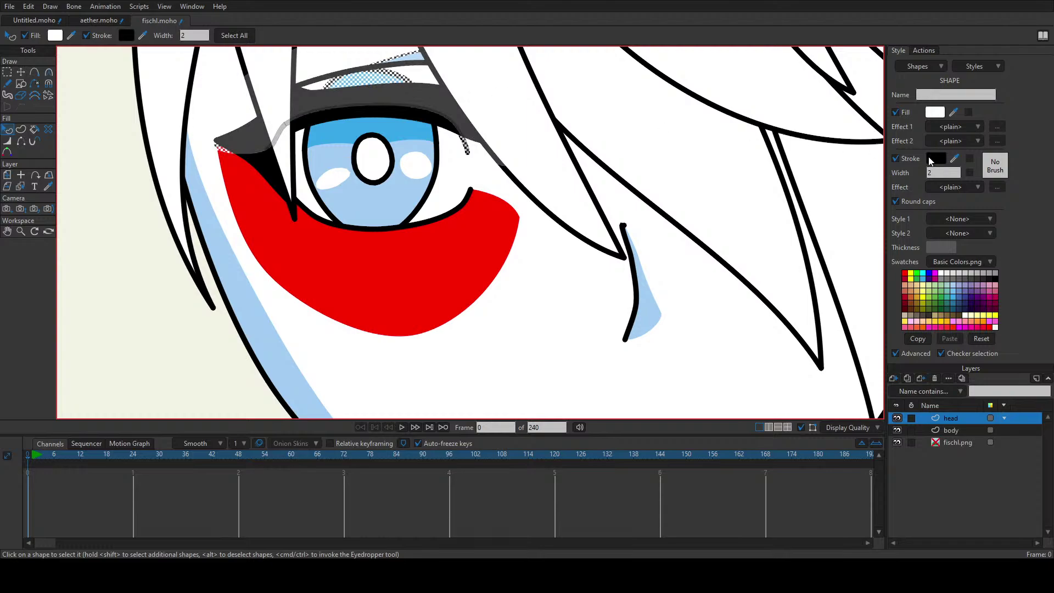
key("Escape")
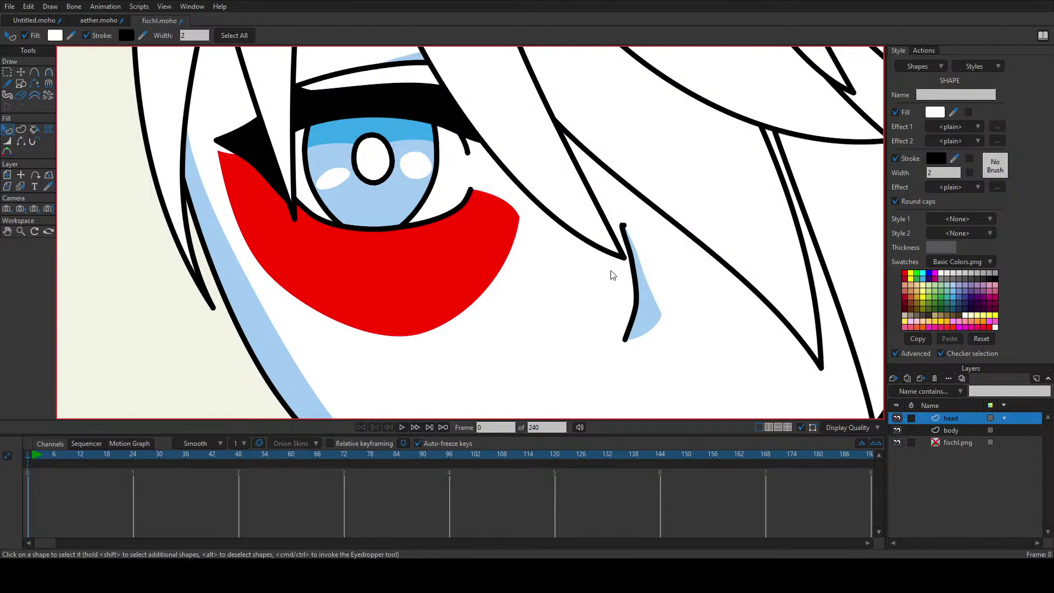
key("ctrl+z")
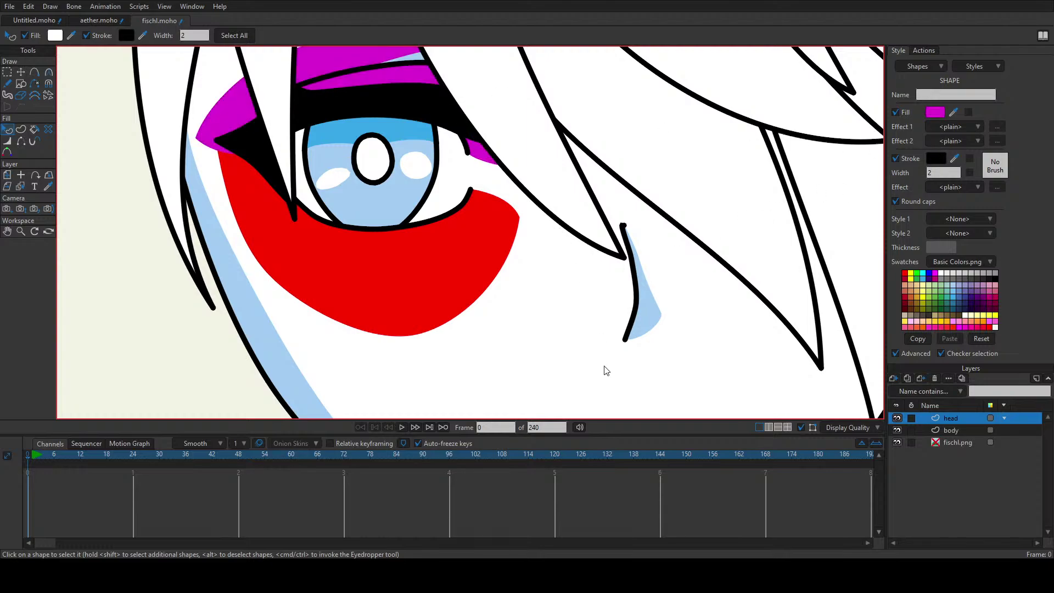
key("ctrl+z")
scroll(336, 154, "down", 1)
key("Escape")
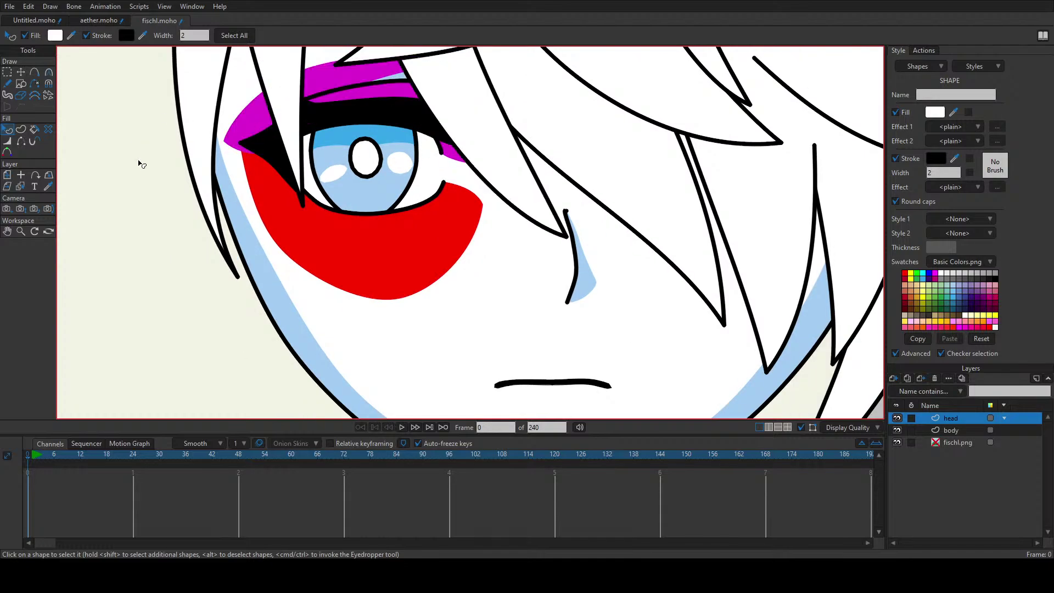
Step: Open char.moho and move the timeline to frame 221
left_click_drag(397, 141, 392, 221)
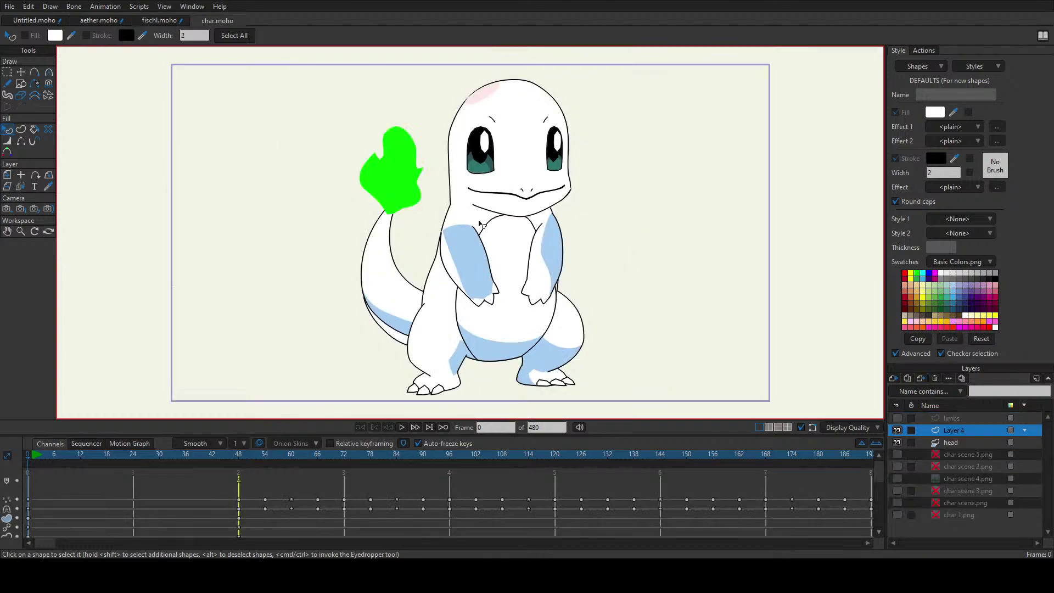
scroll(480, 224, "up", 3)
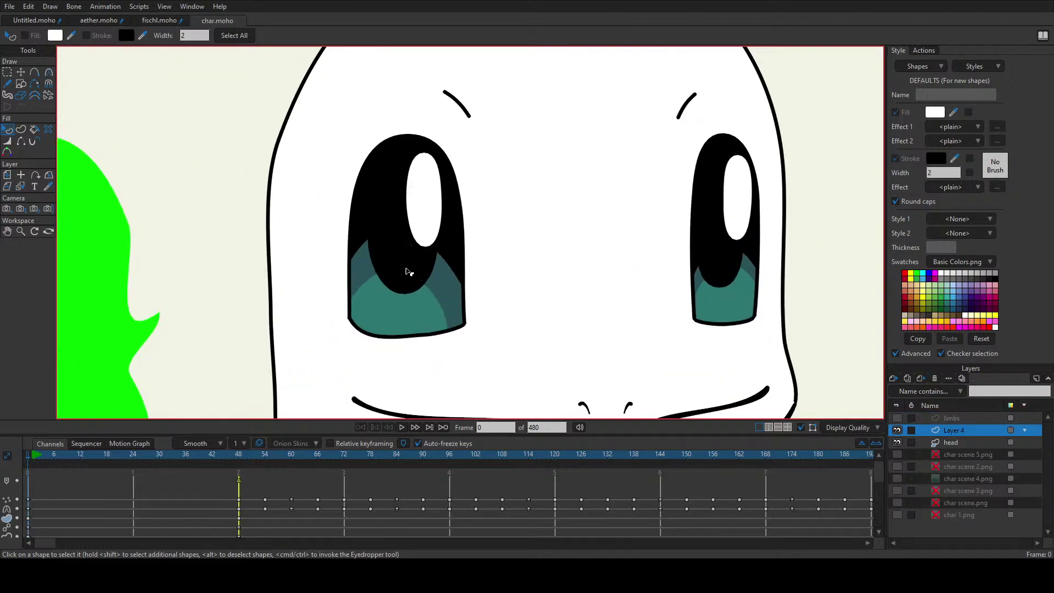
left_click_drag(233, 457, 625, 454)
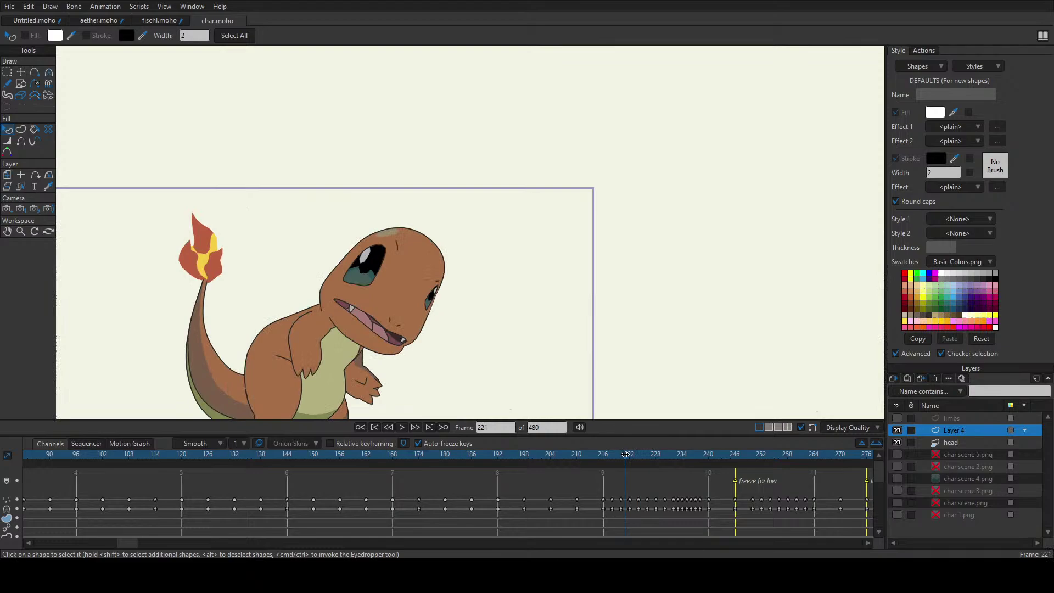
Step: Activate the head layer and select the points of the larger eye's outline with the Transform Points tool
left_click(20, 72)
scroll(372, 273, "up", 3)
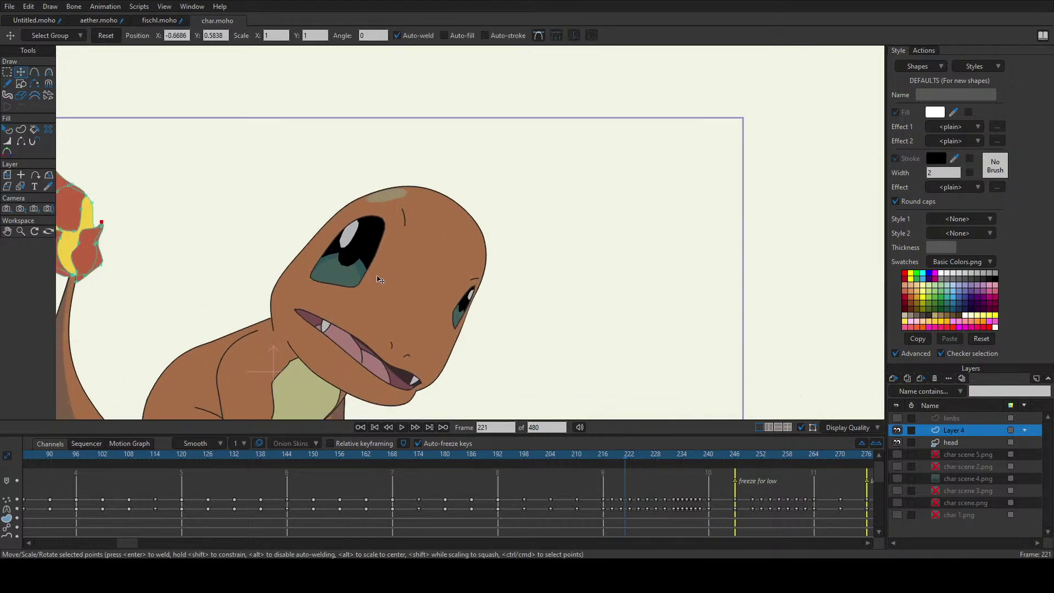
left_click(380, 282)
left_click(374, 278, "ctrl+alt")
scroll(372, 277, "up", 5)
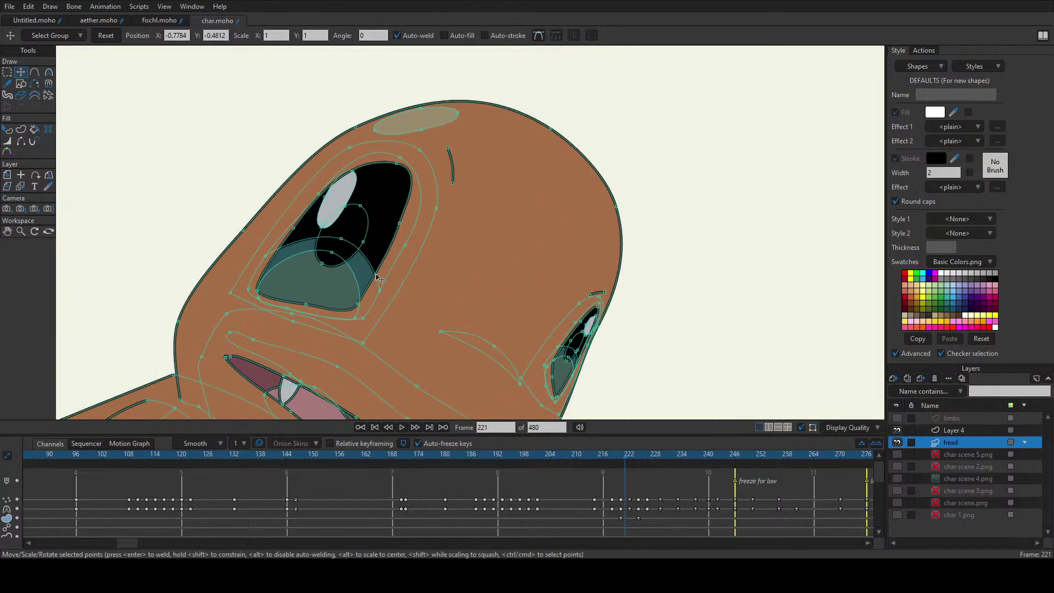
double_click(279, 315)
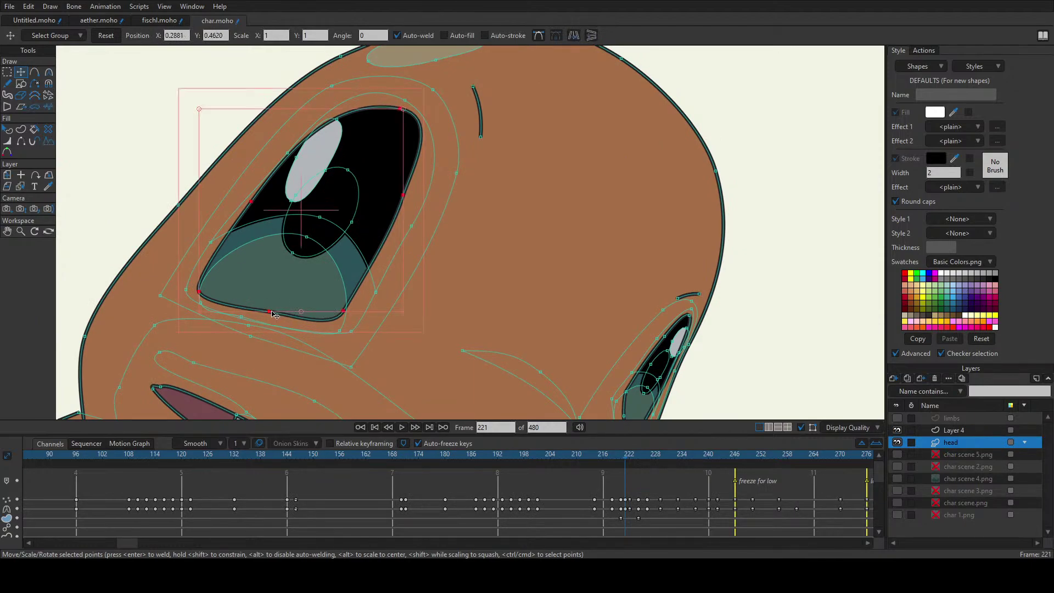
Step: Fill the skin shape surrounding the larger eye with bright orange and deselect it
key("q")
left_click(397, 272)
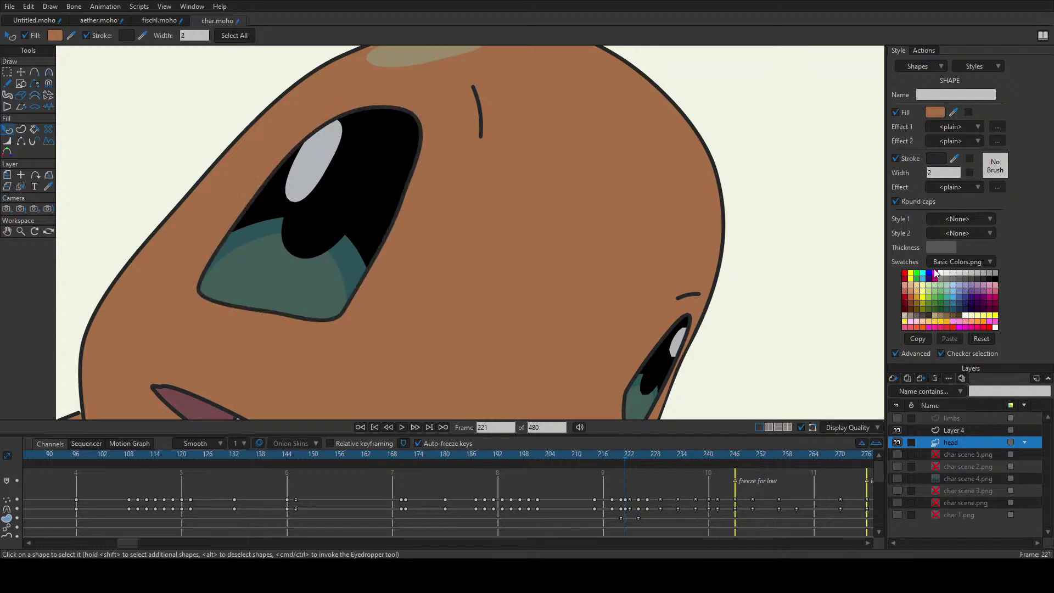
key("ctrl+z")
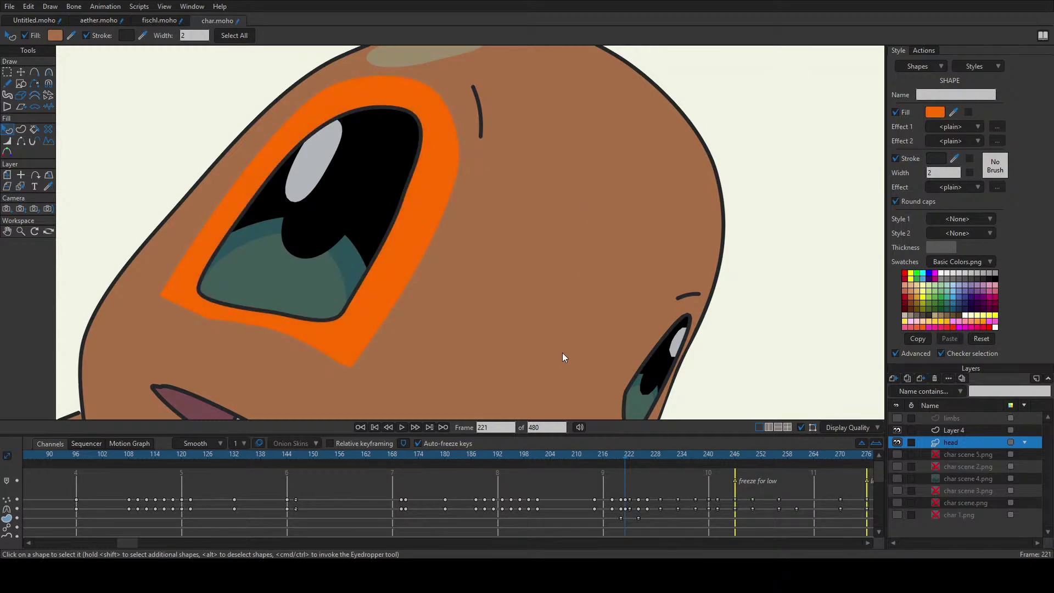
left_click(732, 134)
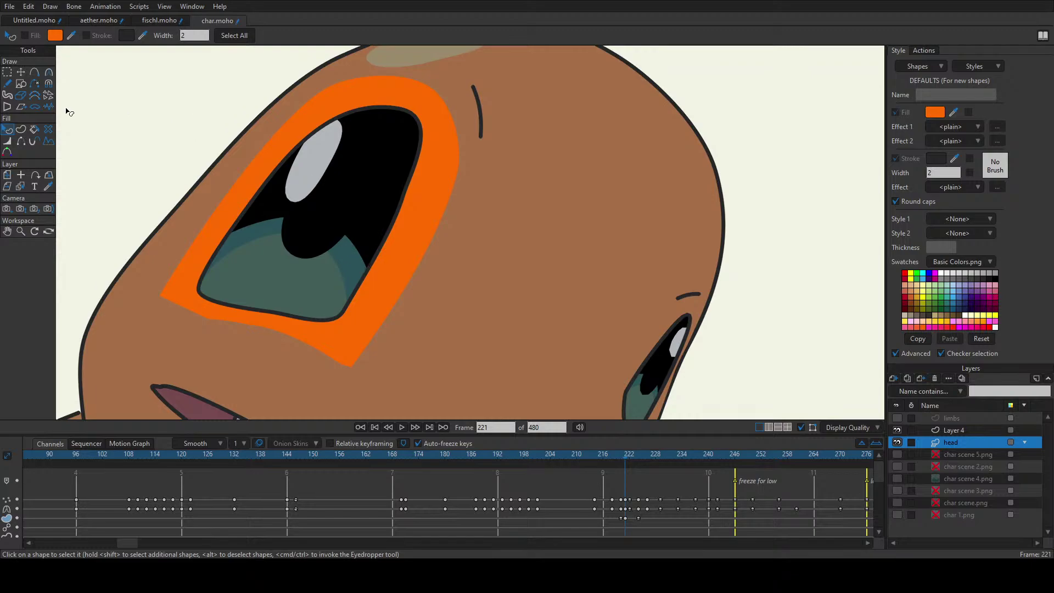
Step: Move the light teal iris shape partly beneath the orange skin shape, and nudge the black eye shape slightly
left_click(21, 71)
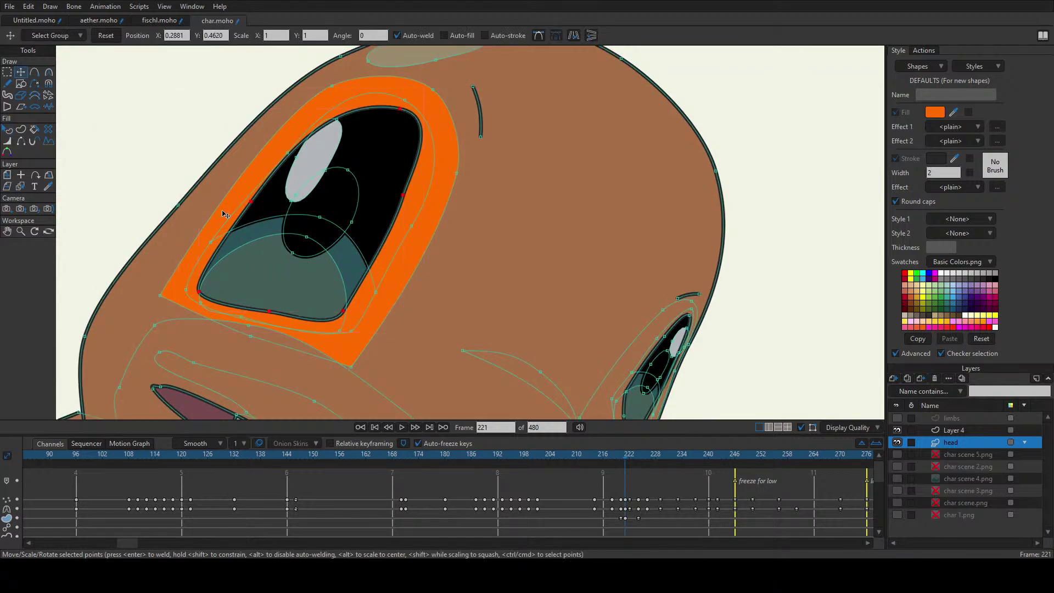
double_click(269, 241)
left_click_drag(291, 277, 264, 272)
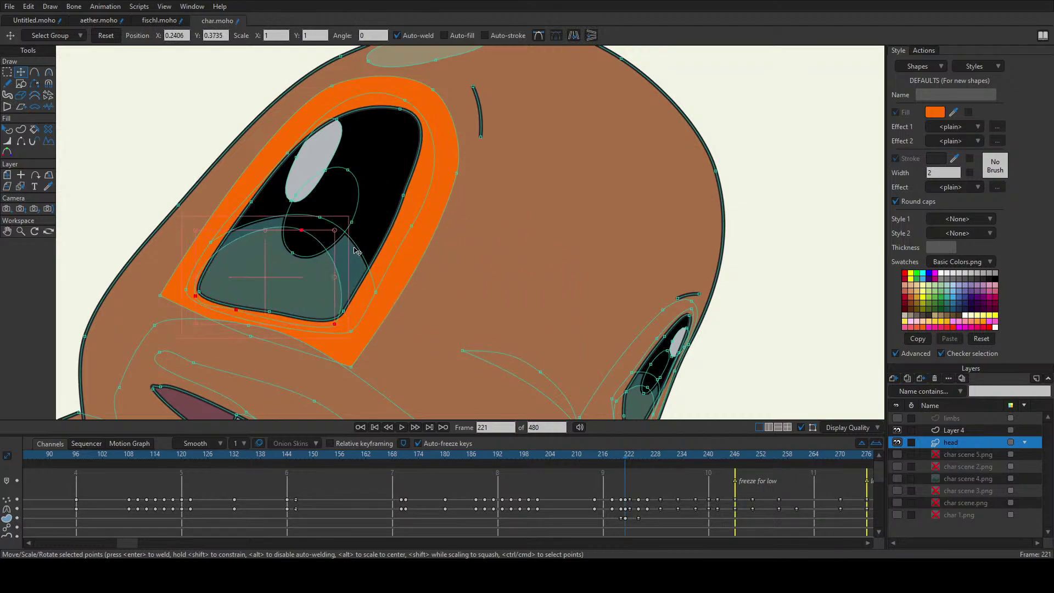
mouse_move(356, 262)
left_mouse_down()
mouse_move(364, 224)
mouse_move(518, 217)
mouse_move(365, 226)
mouse_move(373, 285)
mouse_move(379, 243)
mouse_move(329, 275)
mouse_move(351, 261)
mouse_move(417, 265)
mouse_move(365, 252)
mouse_move(343, 260)
mouse_move(358, 263)
left_mouse_up()
Step: Reshape the lower outer corner of the black eye shape by moving its edge points
left_click(274, 315)
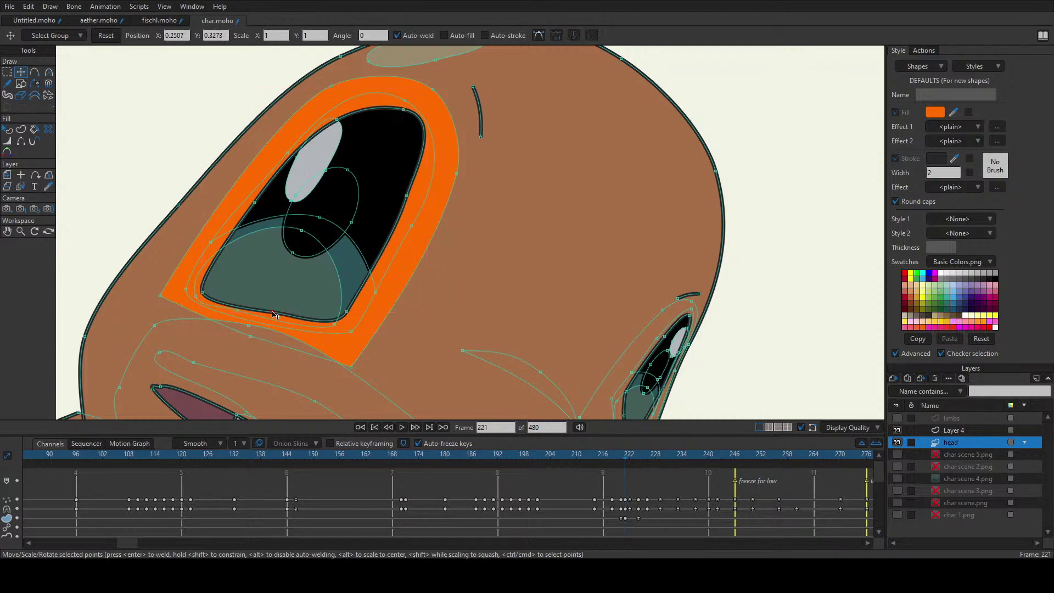
left_click_drag(274, 316, 210, 289)
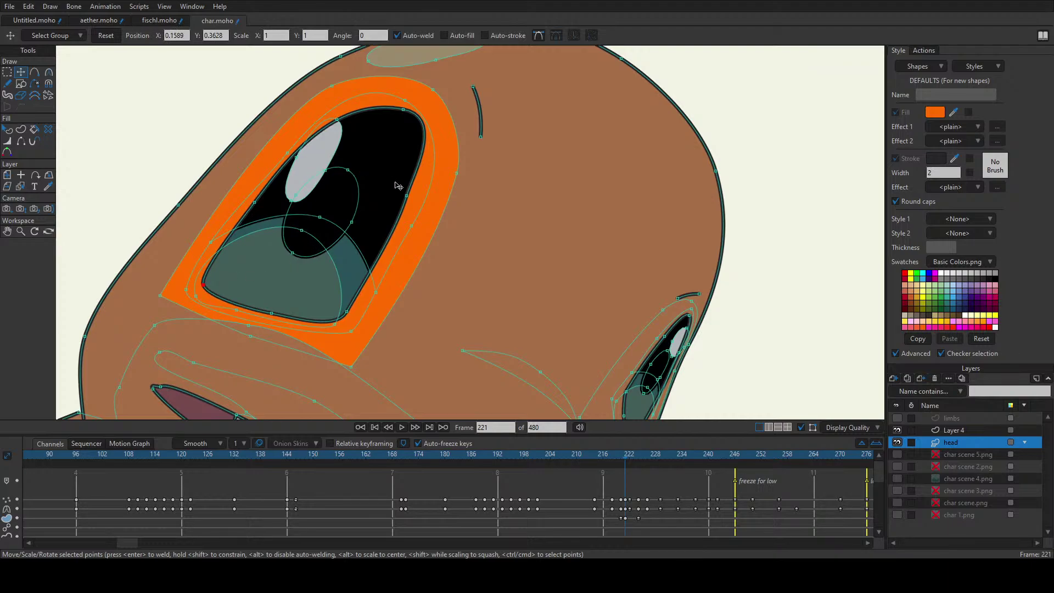
left_click_drag(410, 202, 413, 202)
Step: Switch back to fischl.moho and select all points of the skin shape surrounding the mouth
left_click(161, 21)
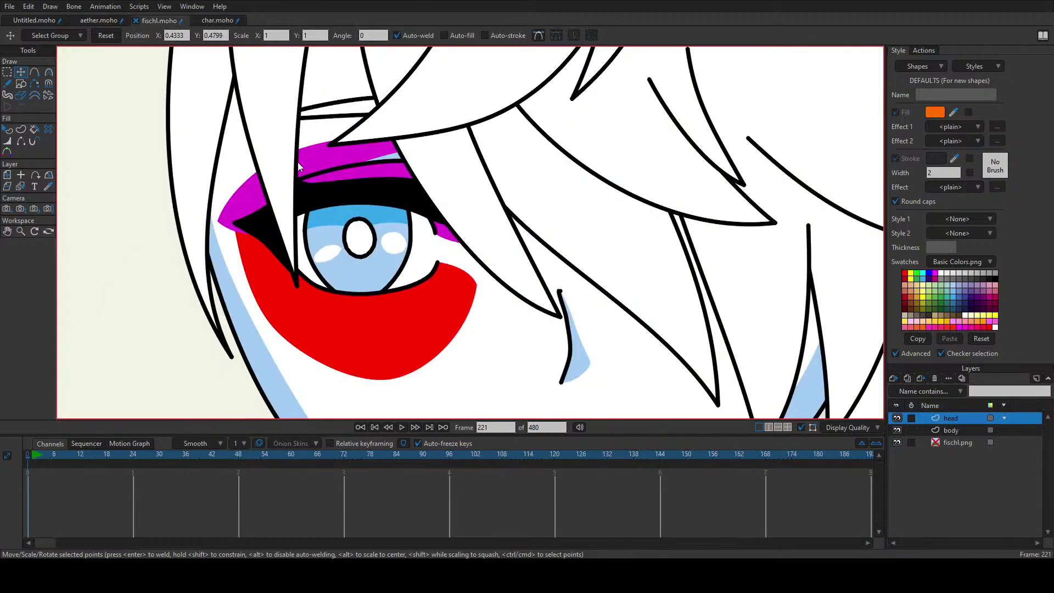
scroll(393, 259, "down", 3)
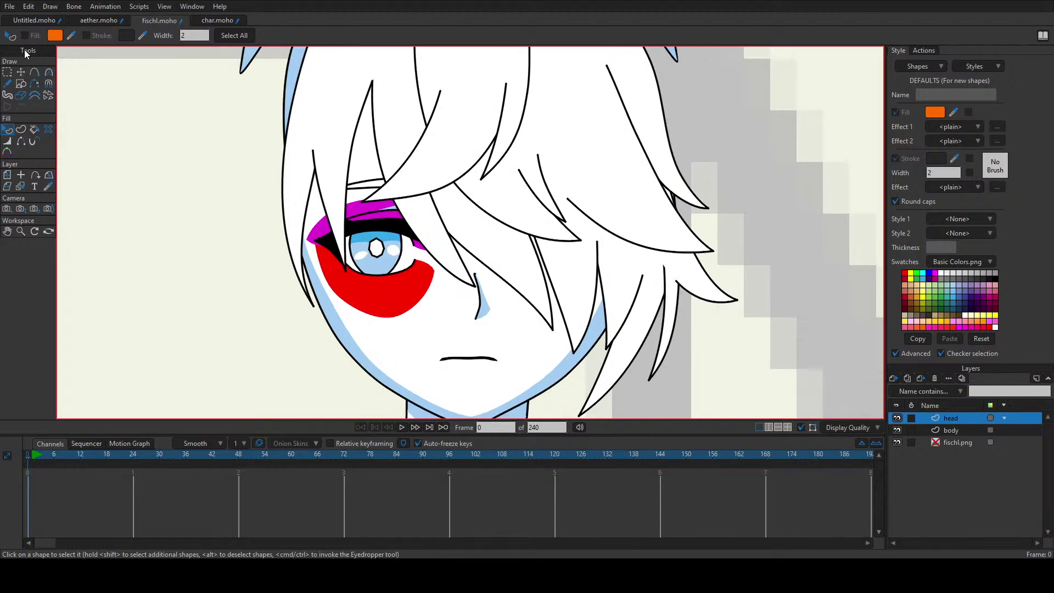
left_click(22, 73)
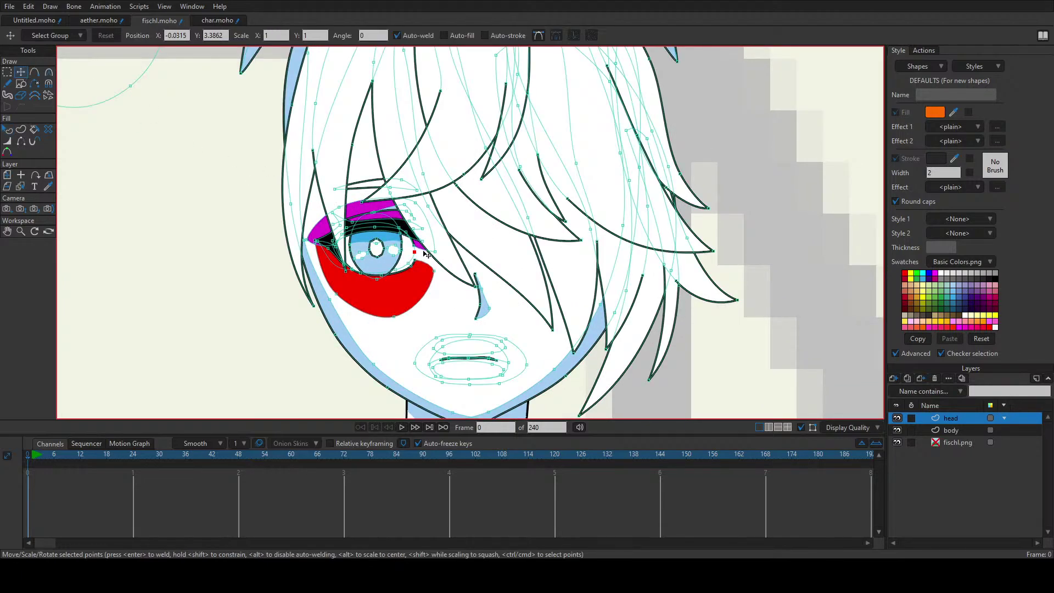
scroll(489, 388, "up", 5)
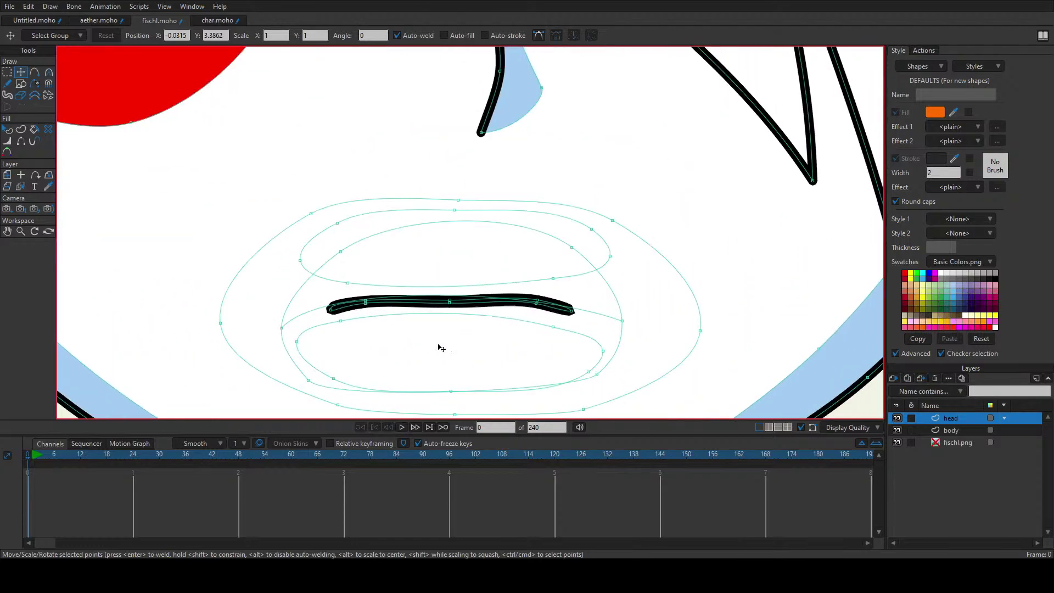
key("ctrl+a")
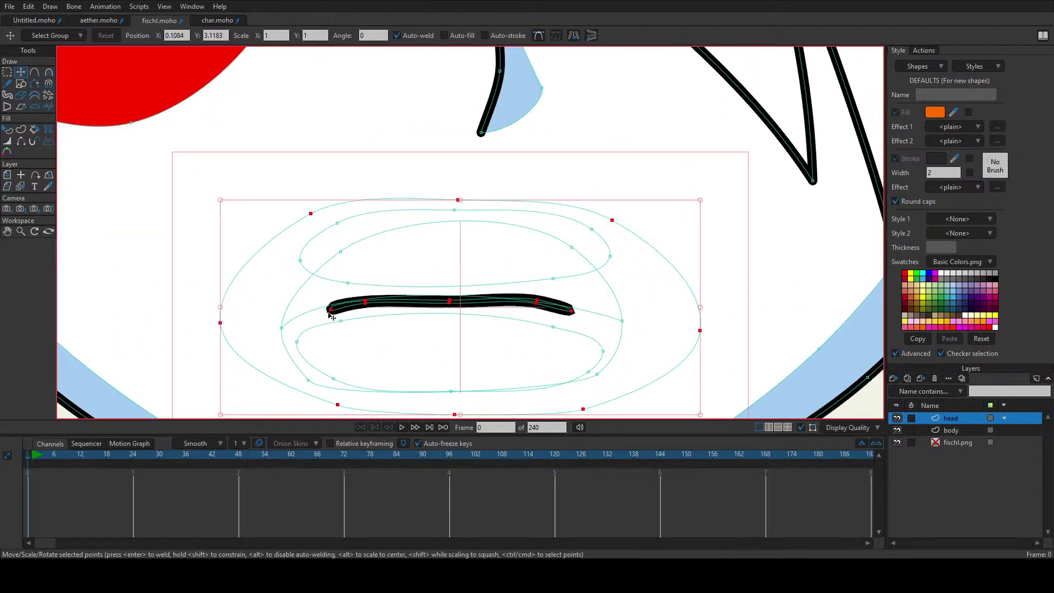
Step: Open the mouth by pulling its lower lip points down and moving the right corner outward
left_click(364, 310)
left_click_drag(363, 311, 367, 334)
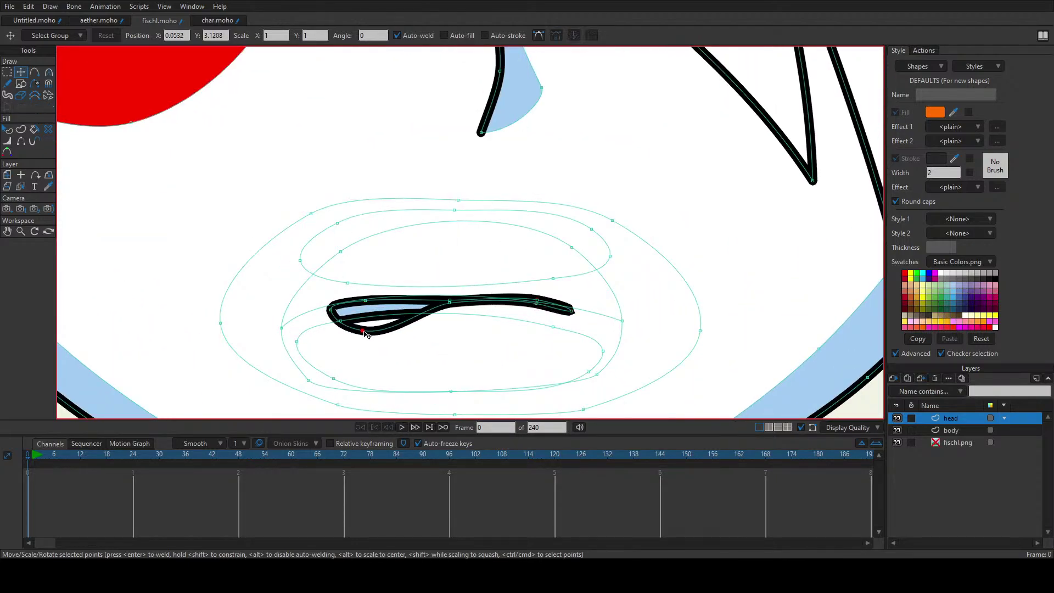
left_click_drag(450, 303, 462, 353)
left_click_drag(537, 302, 553, 343)
left_click_drag(542, 308, 579, 323)
Step: Raise the upper lip points into a rounded arch, and lower the left point of the lower lip
left_click_drag(451, 301, 422, 265)
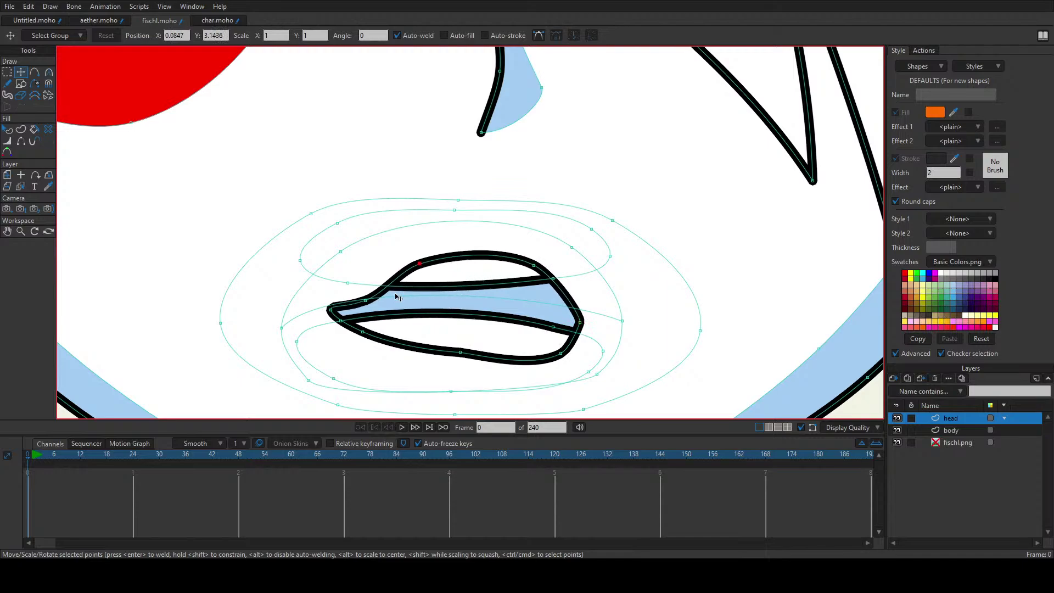
left_click_drag(369, 306, 364, 273)
left_click_drag(427, 266, 440, 252)
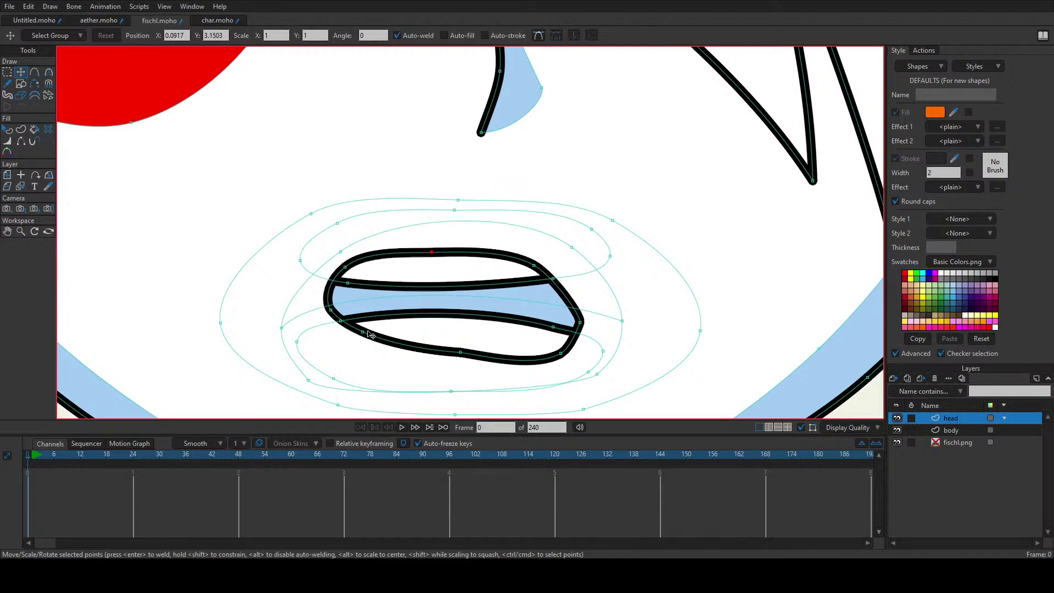
left_click_drag(368, 334, 368, 354)
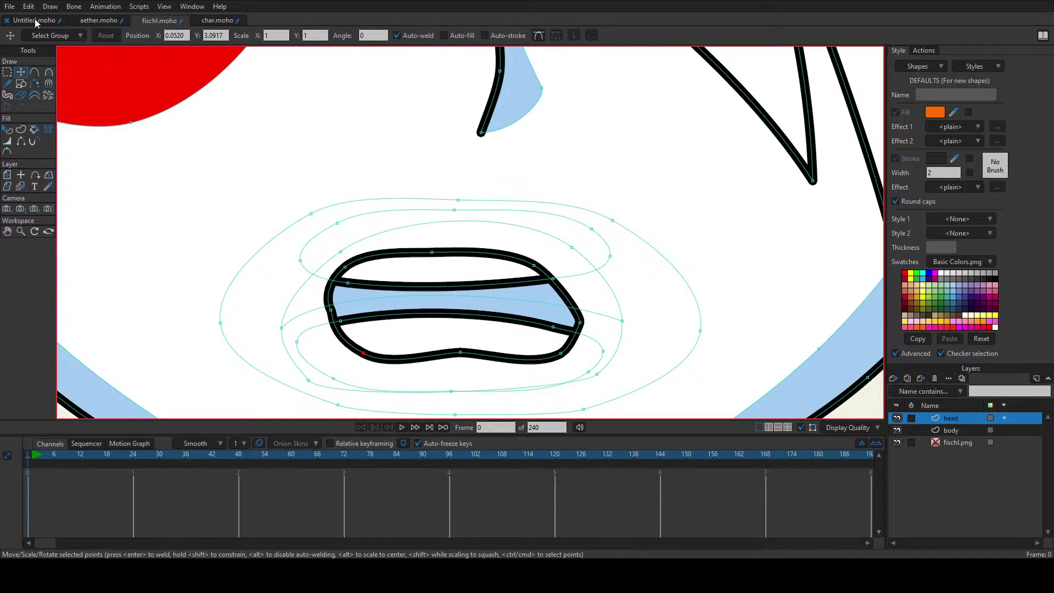
Step: Switch to aether.moho and select the skin shape around the mouth to examine its points
left_click(105, 23)
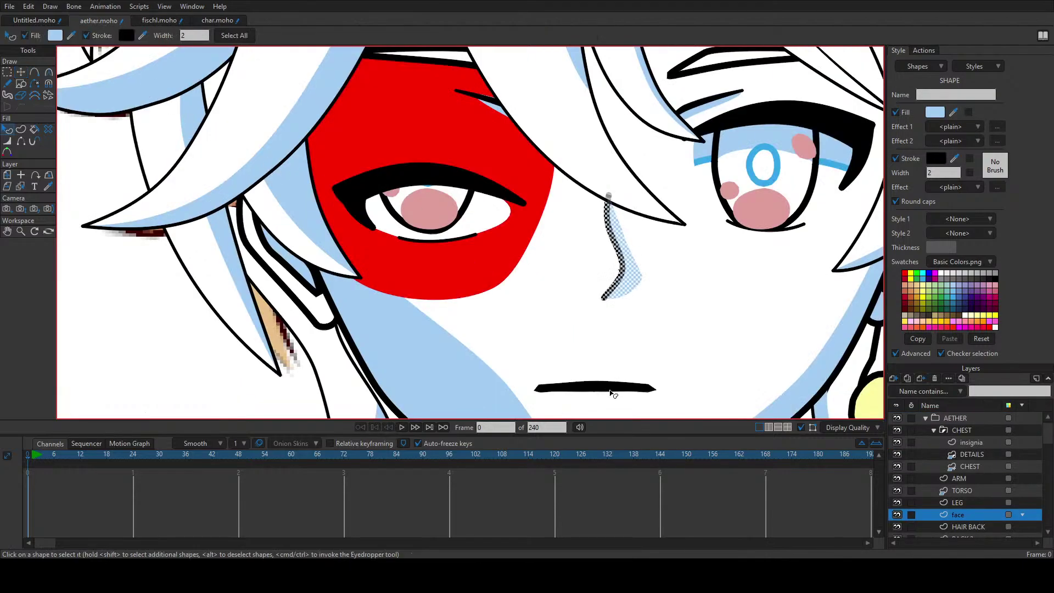
left_click(611, 393)
left_click(24, 73)
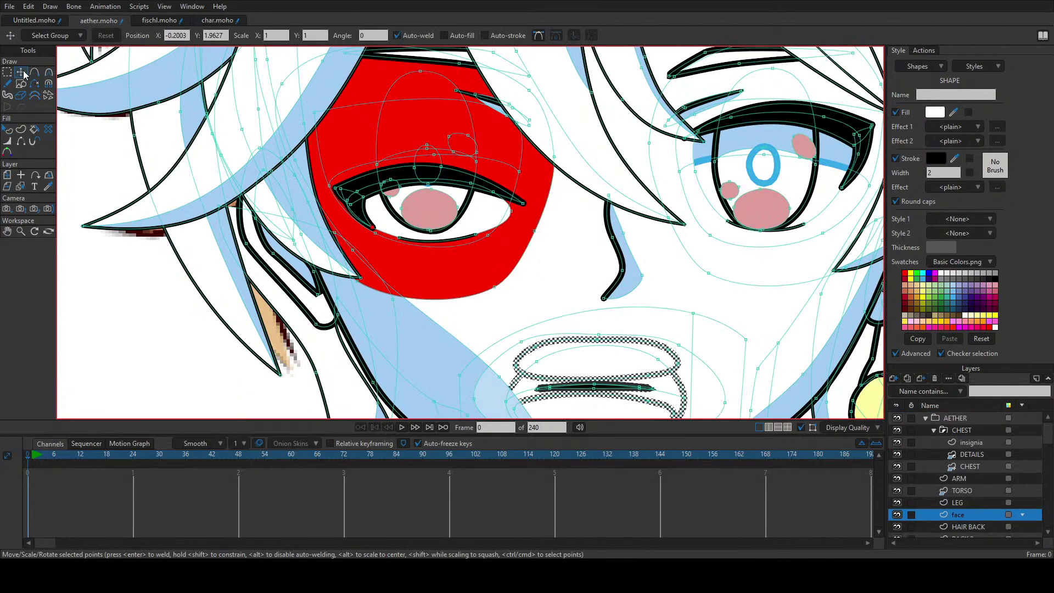
scroll(579, 348, "down", 2)
scroll(664, 406, "up", 2)
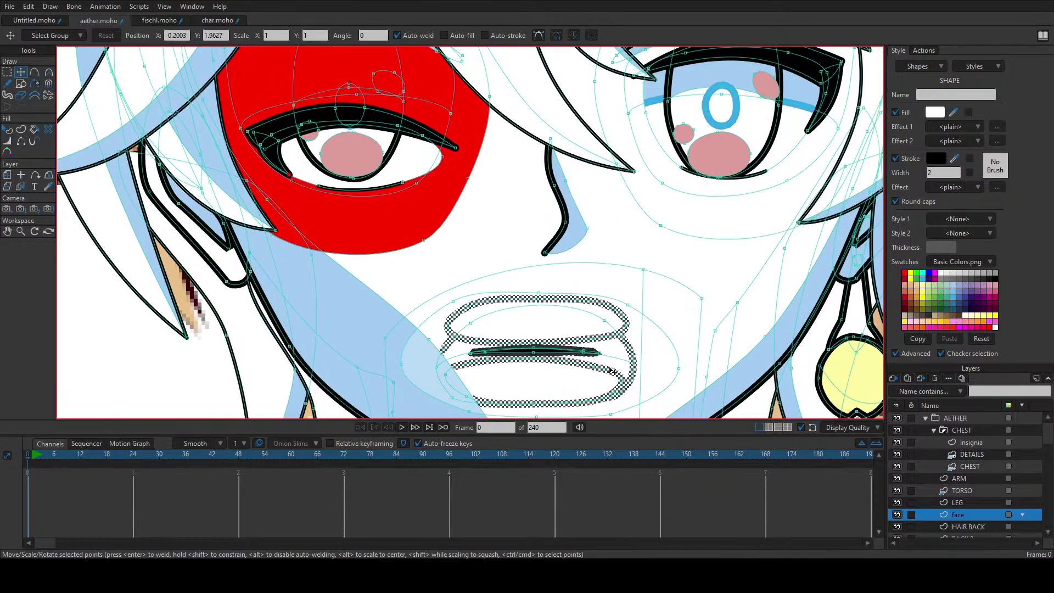
scroll(614, 371, "up", 2)
scroll(574, 358, "down", 3)
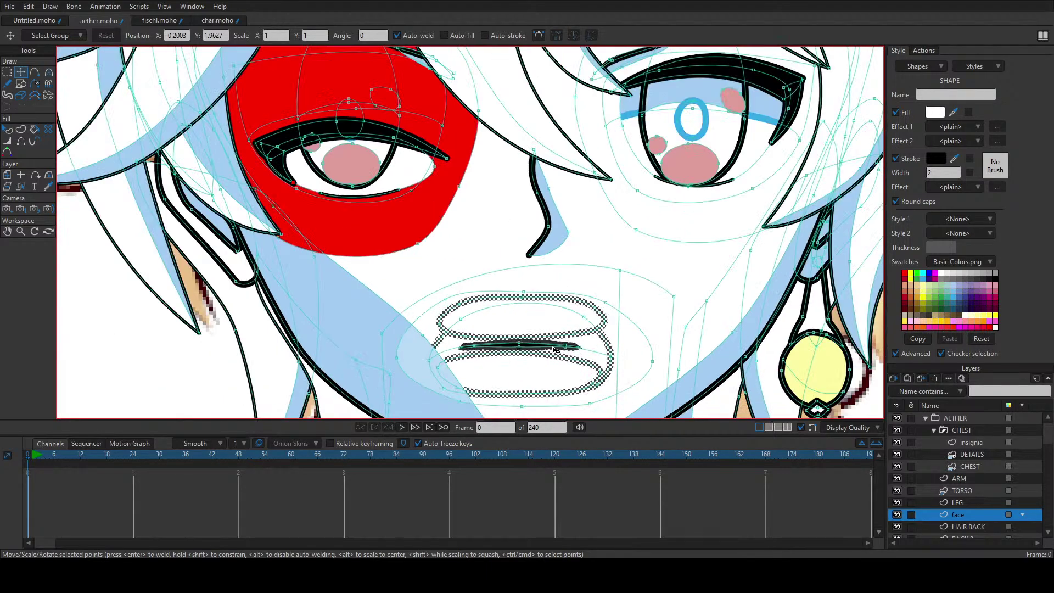
Step: Switch to char.moho and try to move the head outline up and away from the mouth
left_click(214, 20)
scroll(480, 273, "down", 2)
scroll(377, 379, "up", 3)
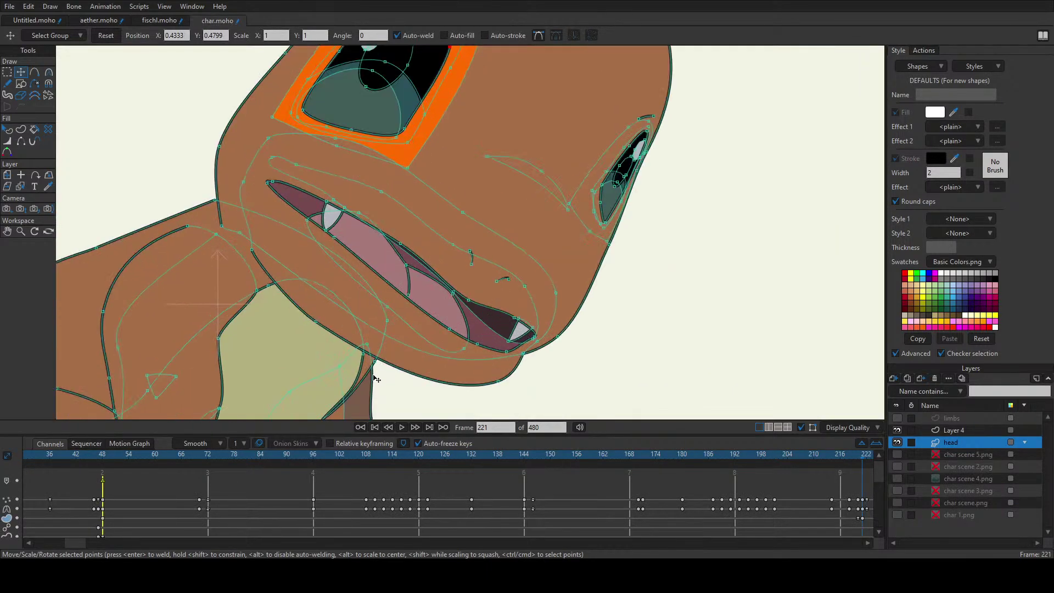
scroll(396, 315, "up", 1)
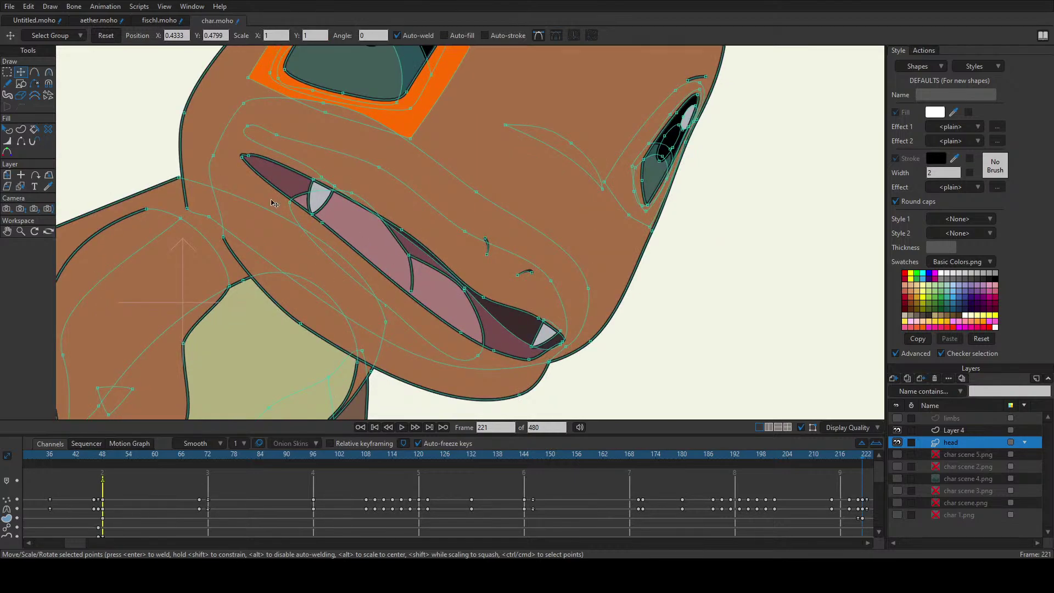
left_click(598, 274)
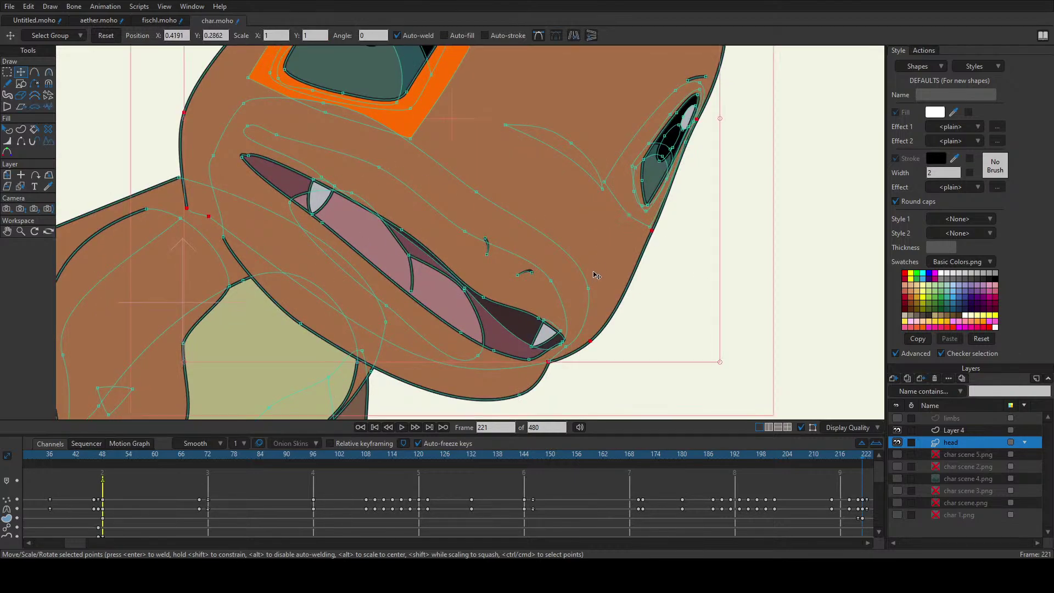
left_click_drag(596, 275, 706, 204)
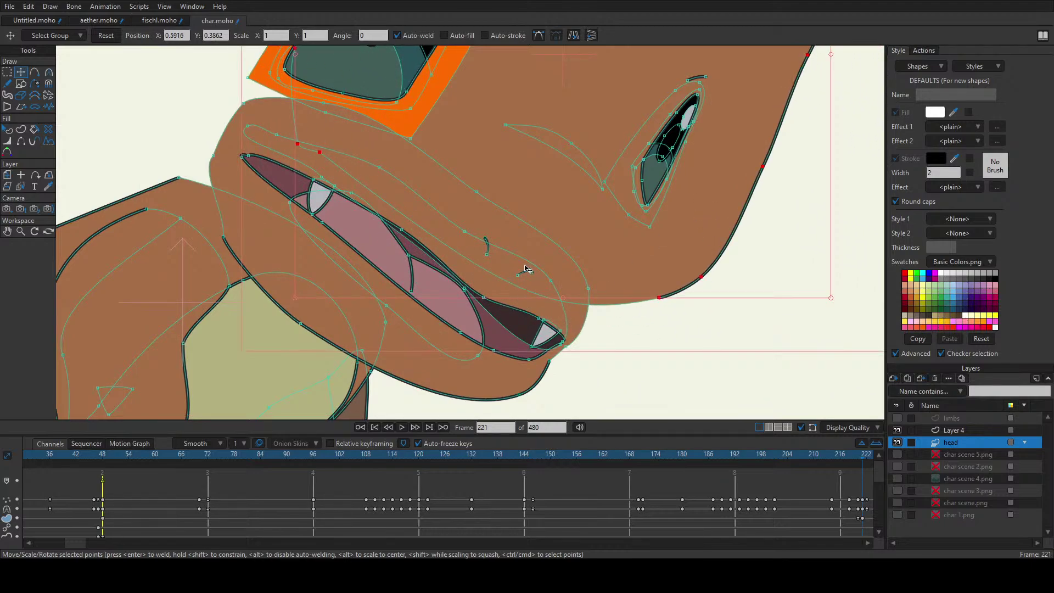
key("ctrl+z")
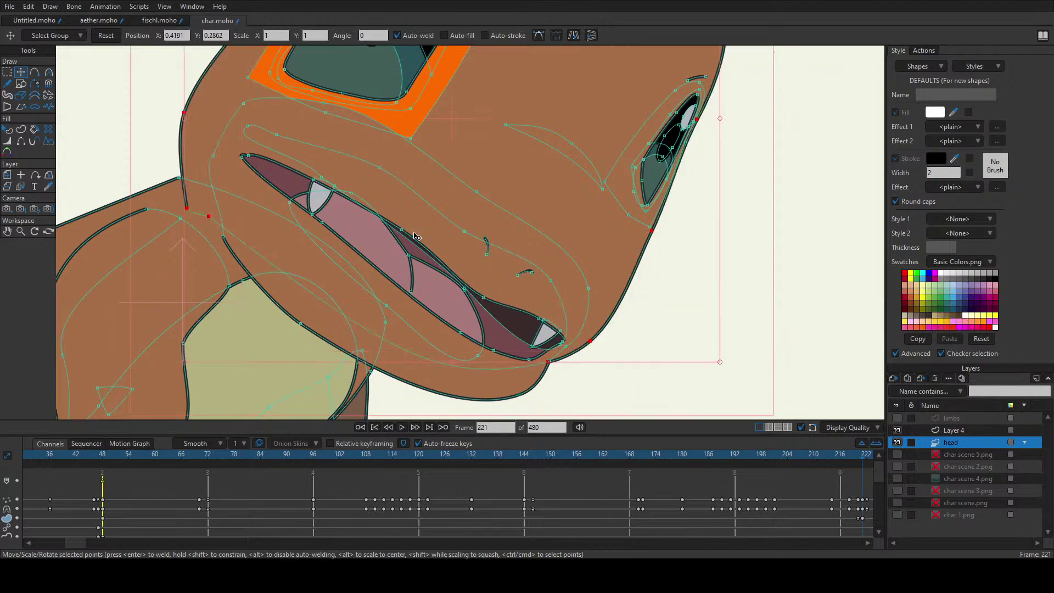
scroll(417, 234, "down", 5)
scroll(389, 161, "up", 1)
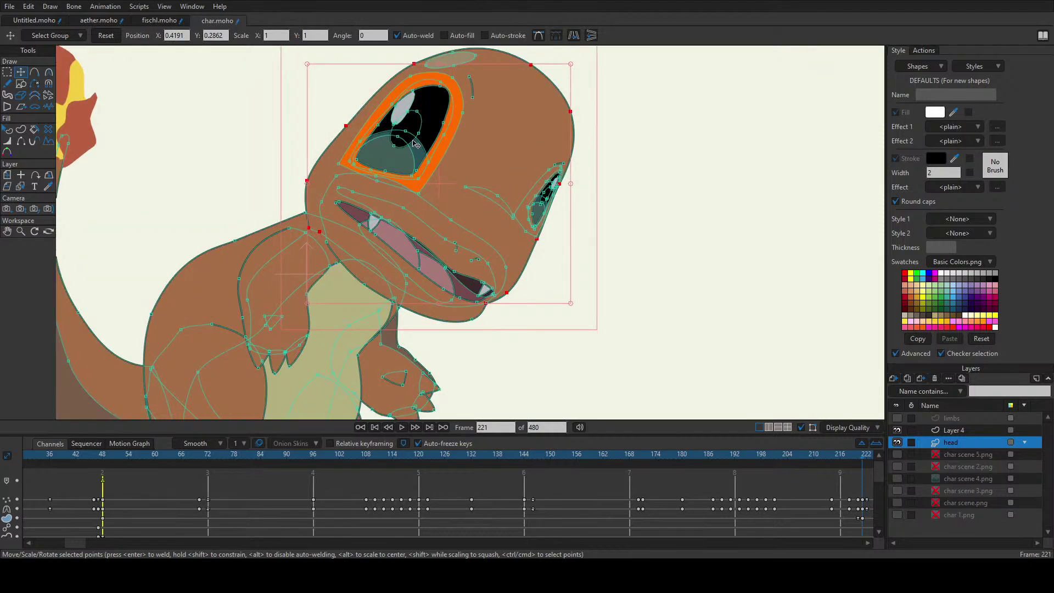
Step: Switch back to Untitled.moho and raise the bottom point of the left-hand eye outline slightly onto the sketch line
left_click(39, 22)
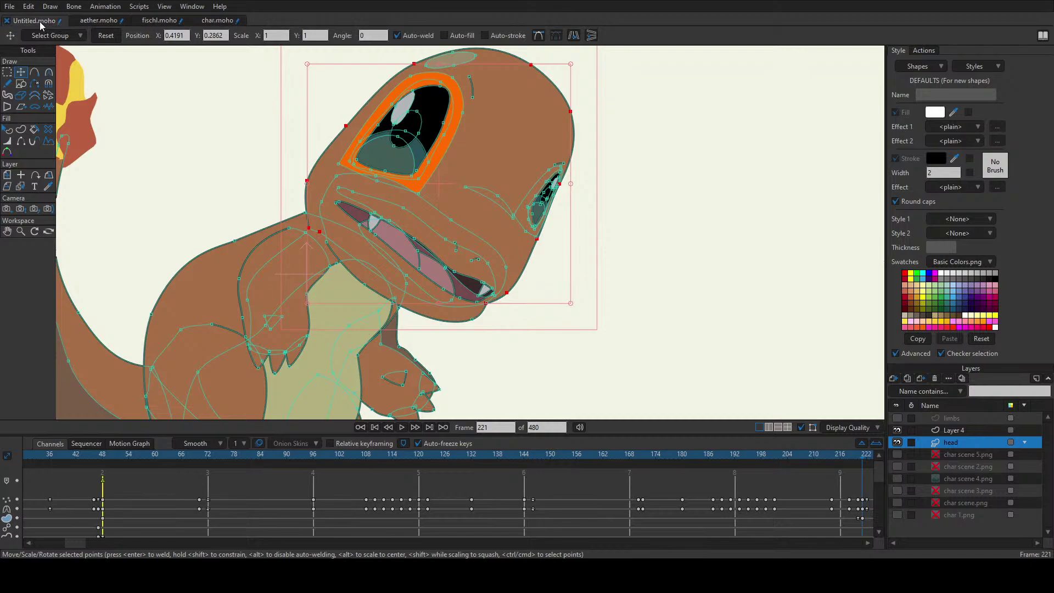
scroll(464, 276, "down", 3)
scroll(454, 282, "up", 4)
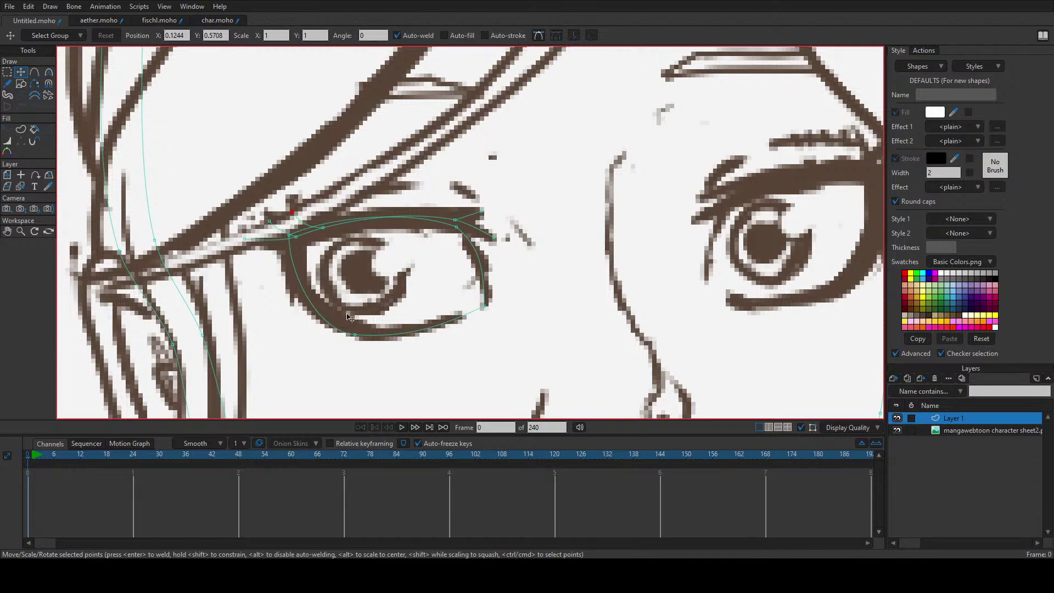
left_click_drag(354, 335, 354, 330)
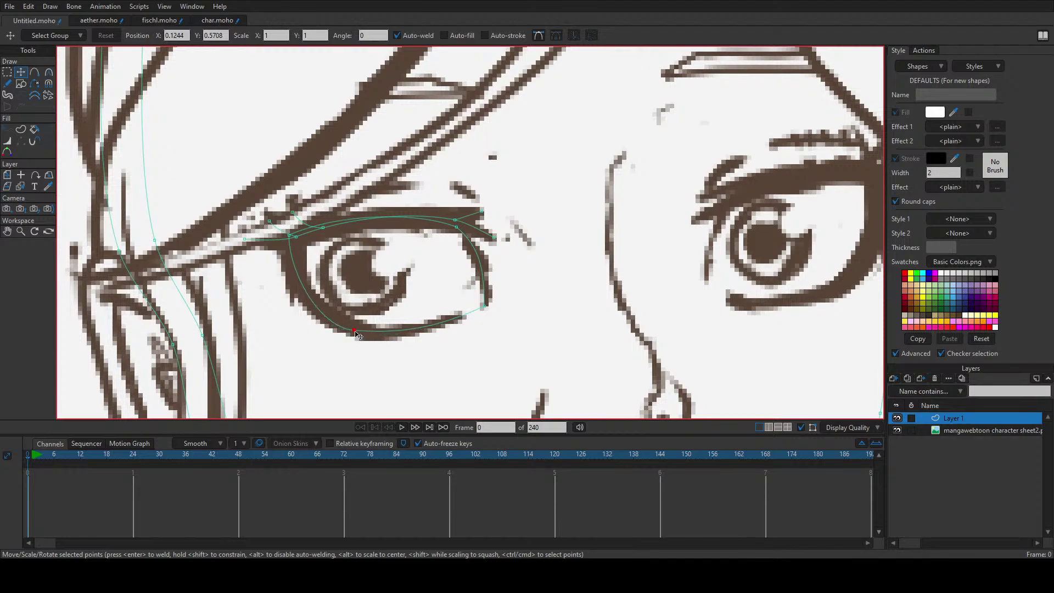
left_click(355, 331)
Step: Draw ovals for the iris, pupil and highlight of the left-hand eye, with Auto-fill and Auto-stroke turned off
left_click(21, 85)
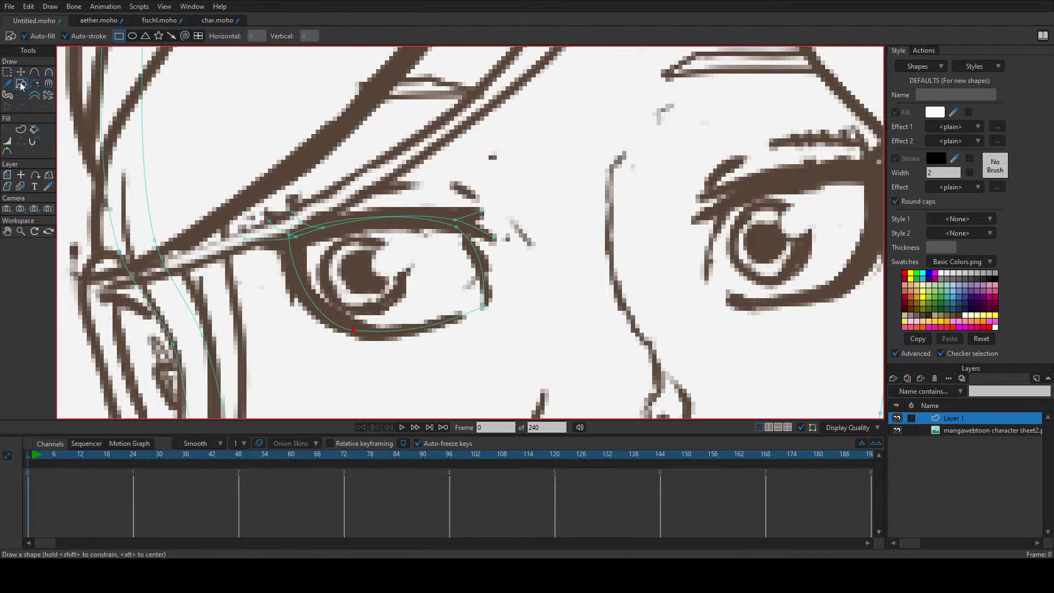
left_click(133, 35)
left_click_drag(319, 238, 406, 323)
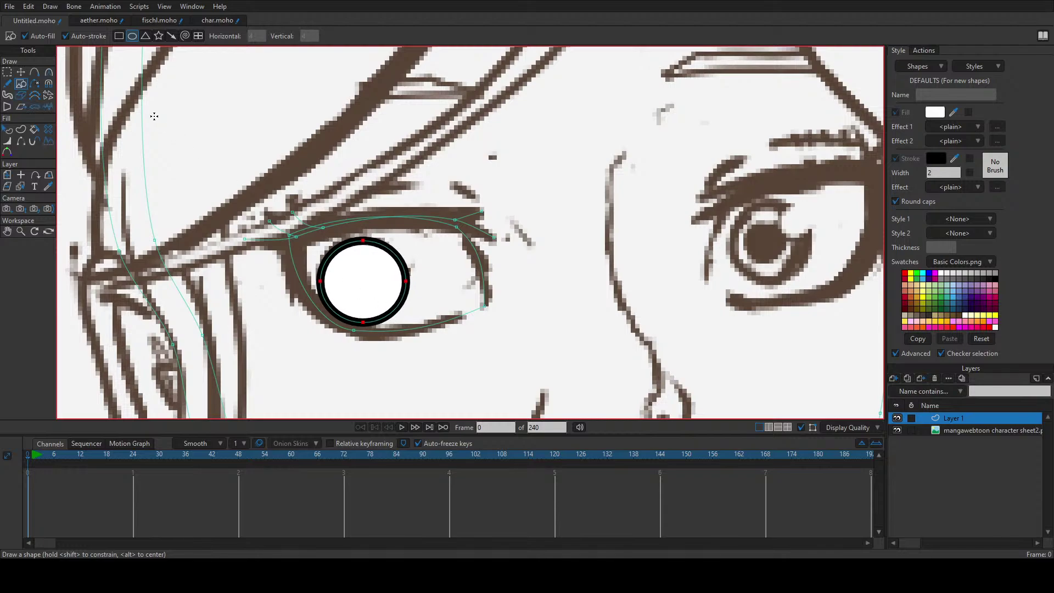
left_click(42, 35)
key("ctrl+z")
left_click(66, 36)
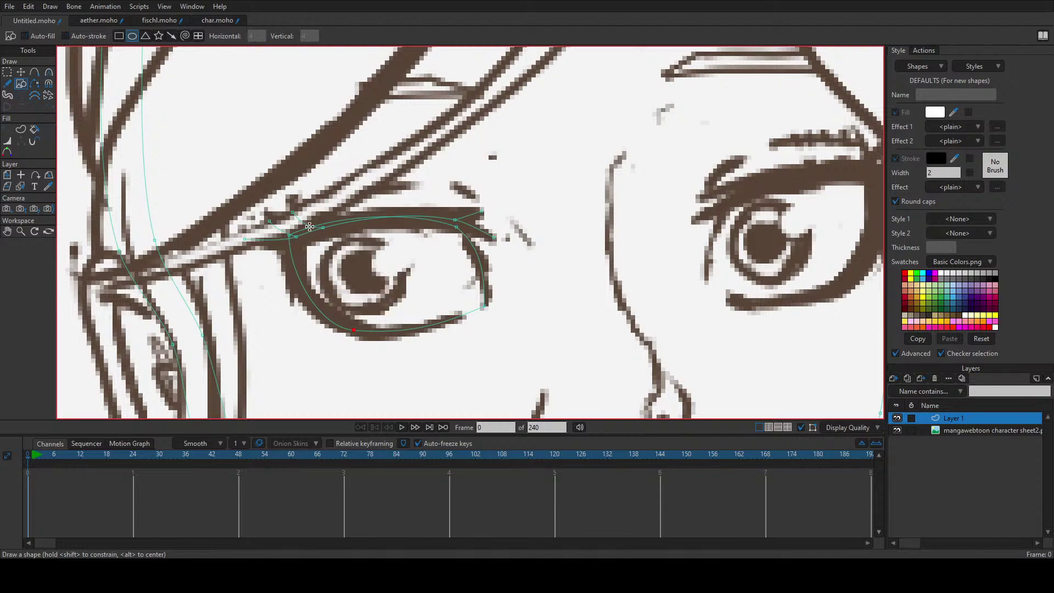
mouse_move(325, 239)
left_mouse_down()
mouse_move(418, 319)
mouse_move(341, 257)
mouse_move(387, 283)
mouse_move(389, 306)
left_mouse_up()
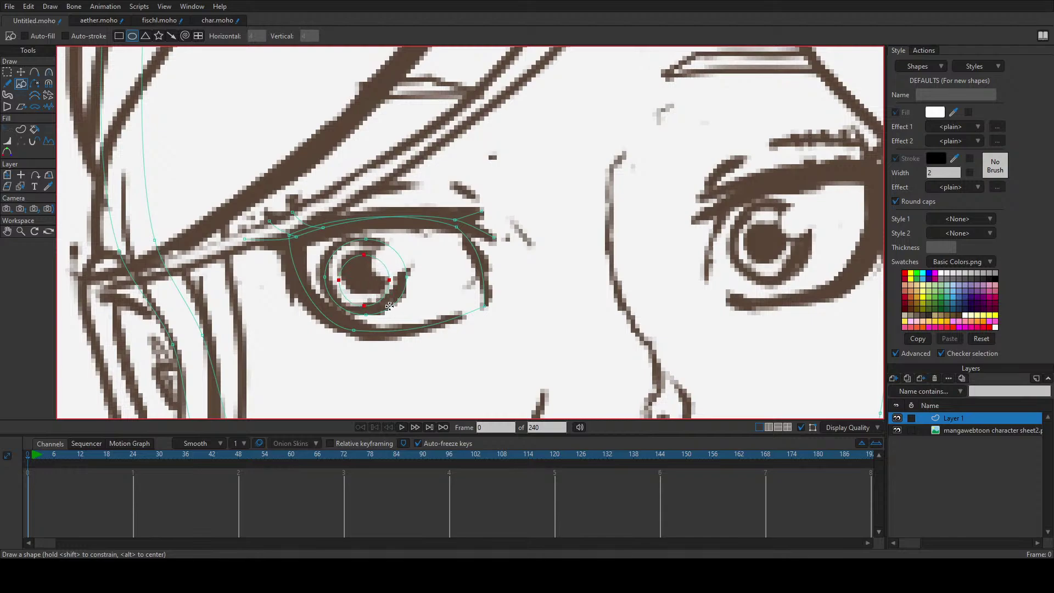
left_click_drag(378, 251, 406, 276)
Step: Adjust the points of the iris and pupil ovals to fit the sketched eye
left_click(21, 72)
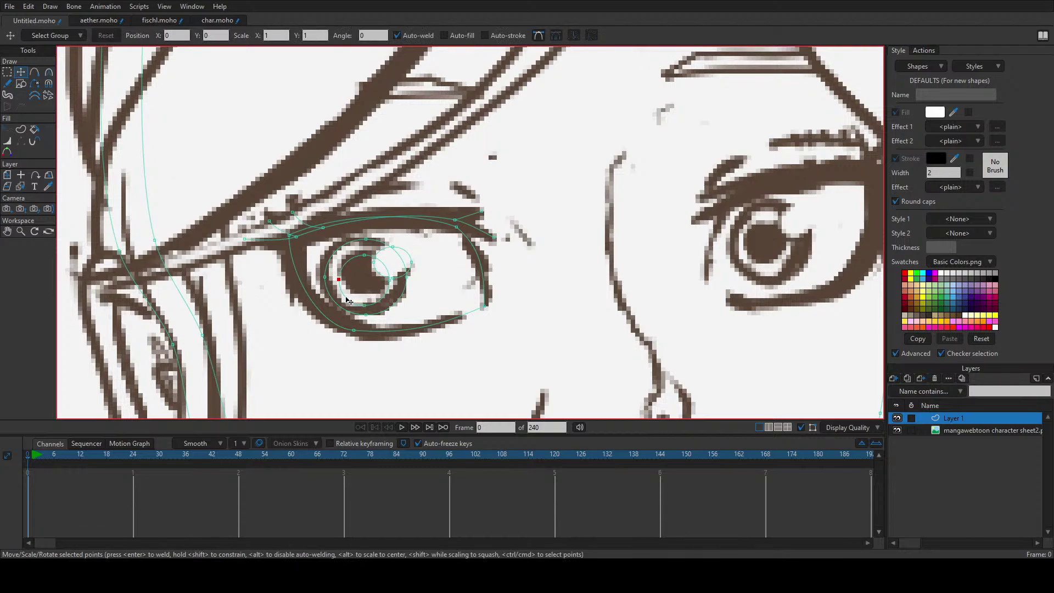
left_click(346, 298)
left_click_drag(362, 281, 362, 309)
left_click(364, 298)
left_click(366, 315)
left_click_drag(407, 276, 404, 276)
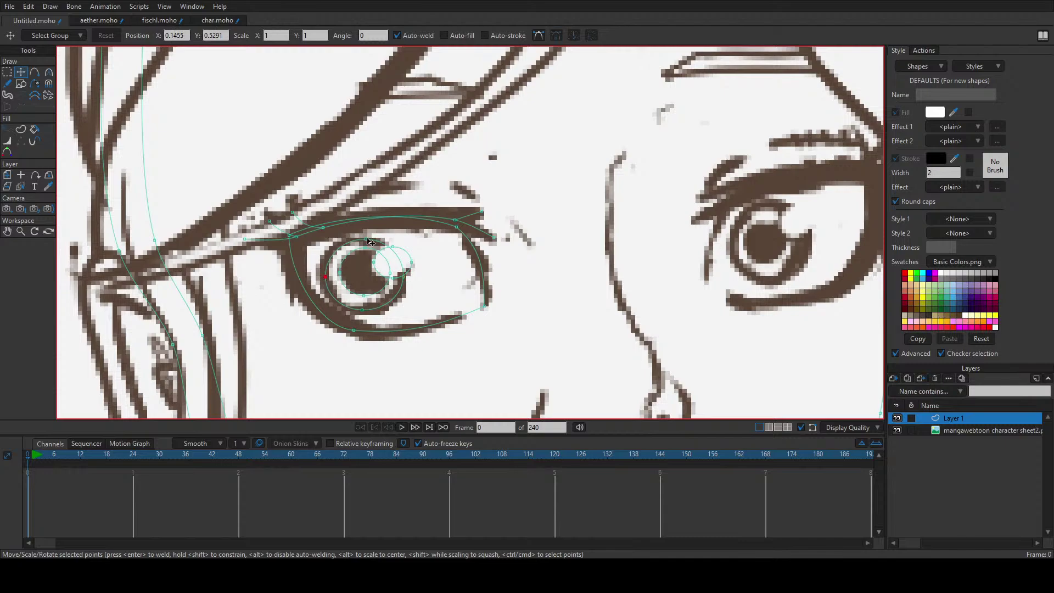
left_click_drag(370, 243, 369, 242)
Step: Trace the sketched nose line from the bridge to the base and close it into a shape on its left side
scroll(422, 301, "down", 3)
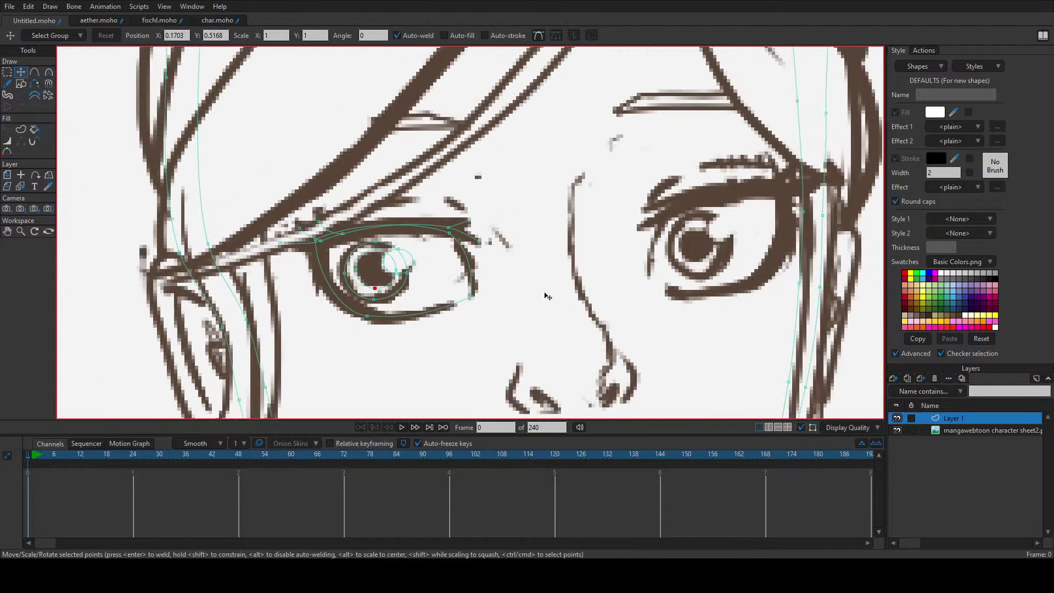
scroll(423, 301, "down", 2)
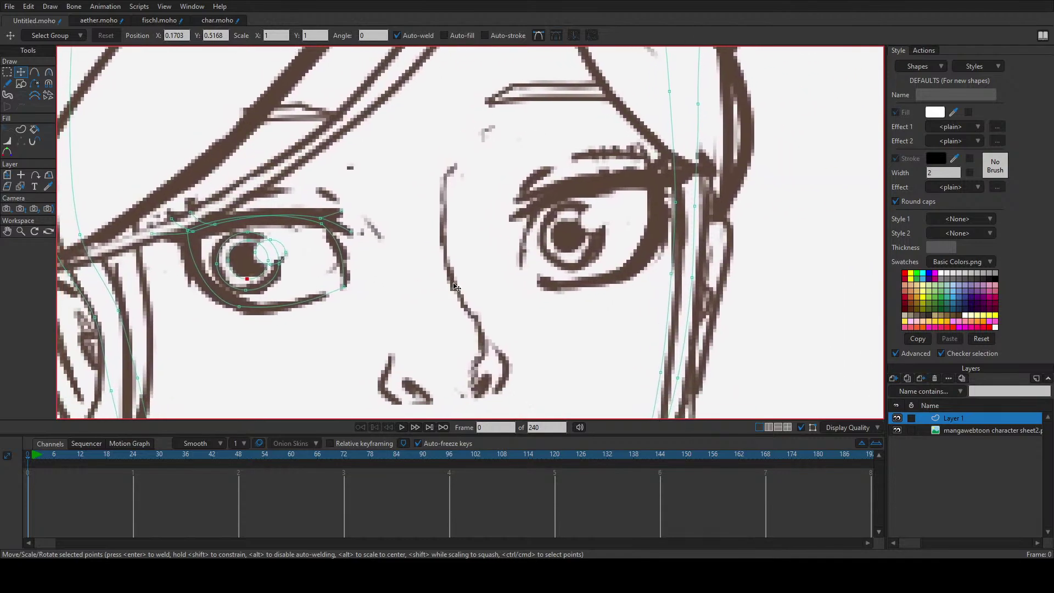
scroll(508, 276, "down", 3)
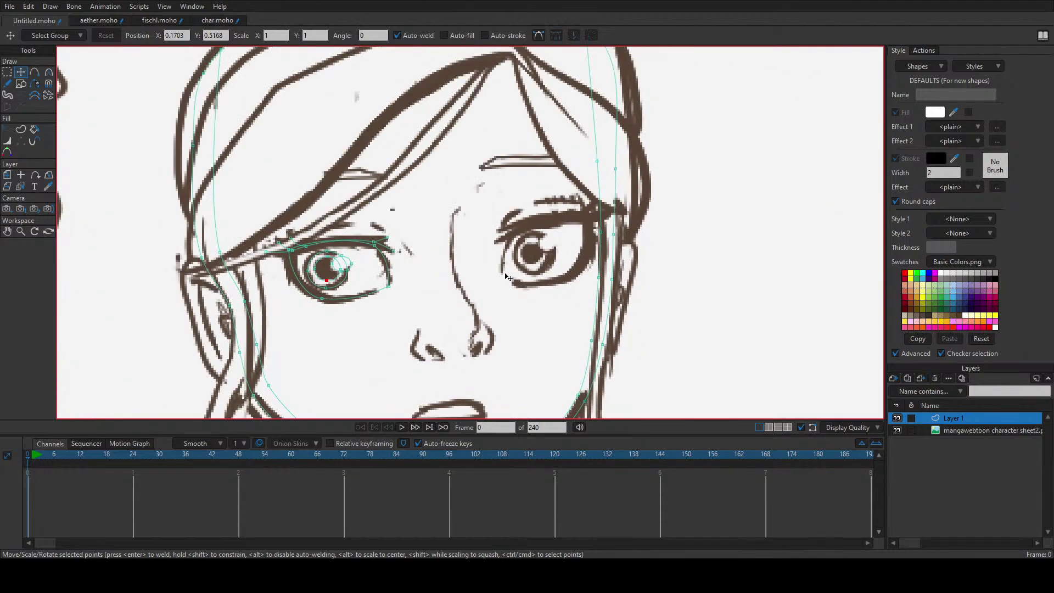
scroll(494, 276, "down", 2)
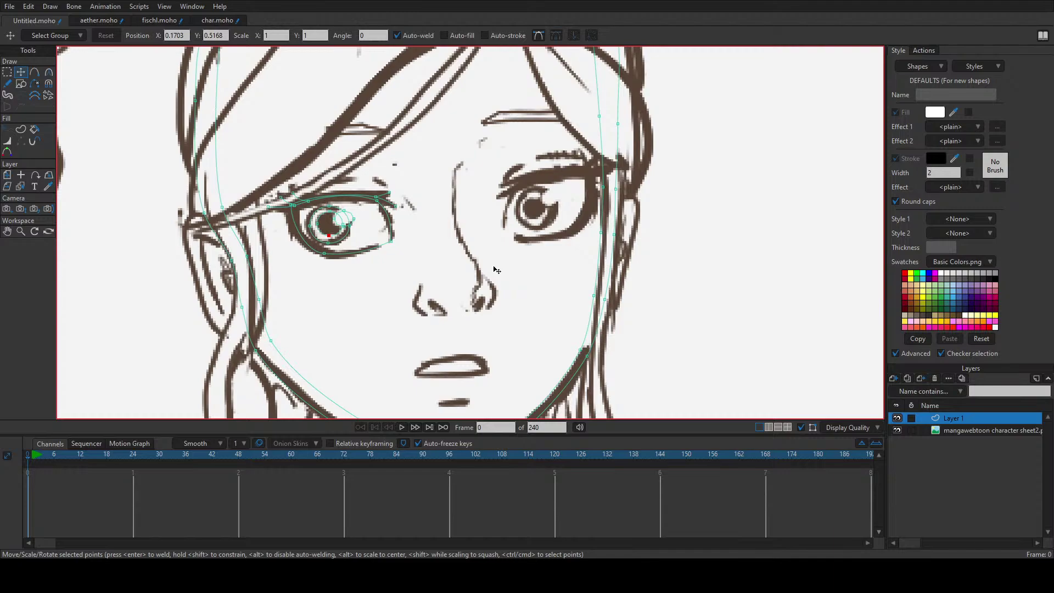
key("a")
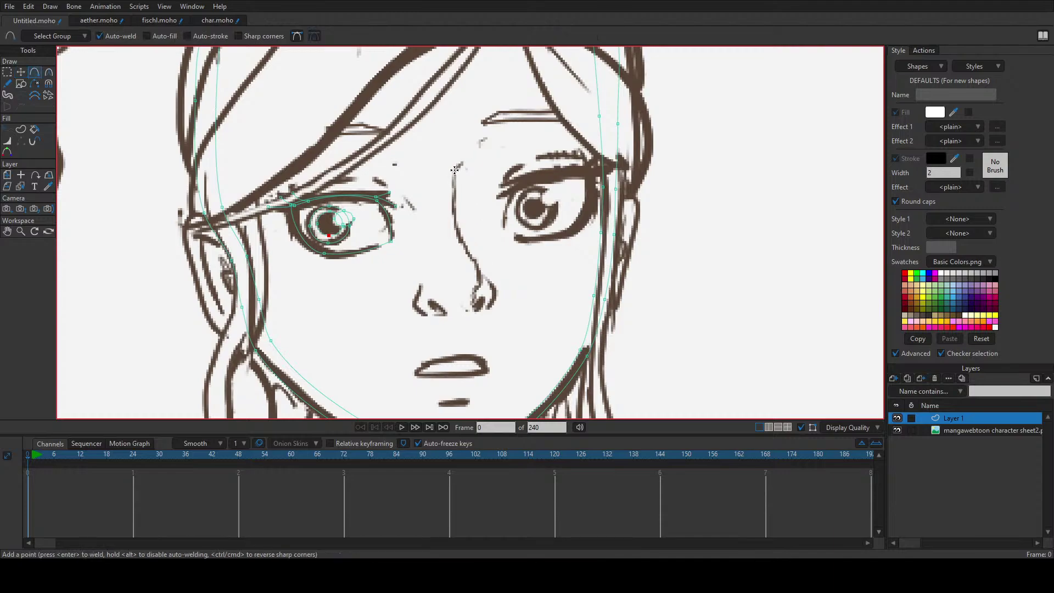
left_click_drag(460, 163, 467, 314)
scroll(420, 258, "up", 3)
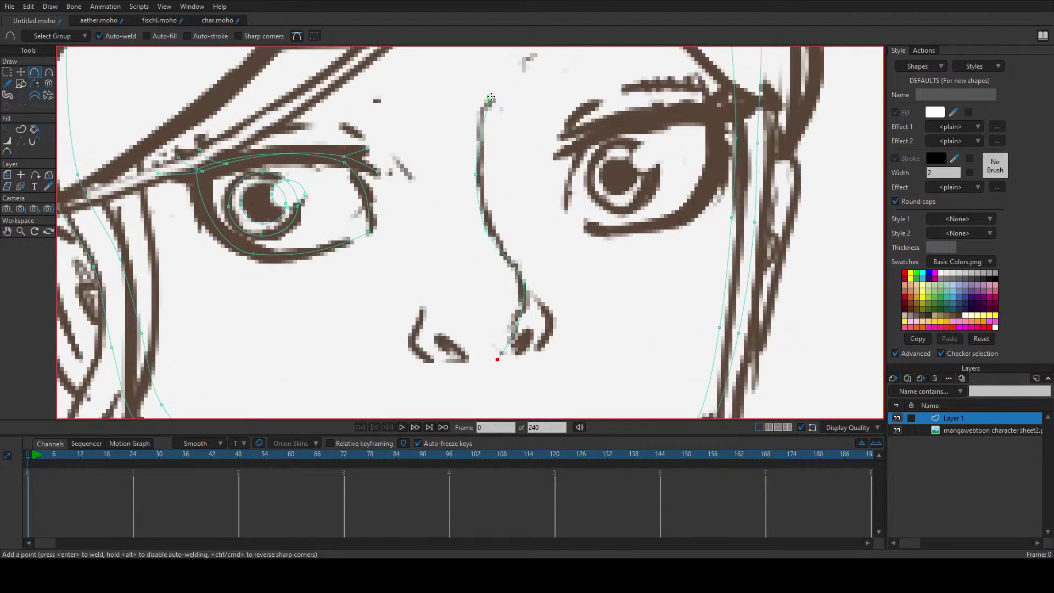
left_click_drag(491, 97, 495, 364)
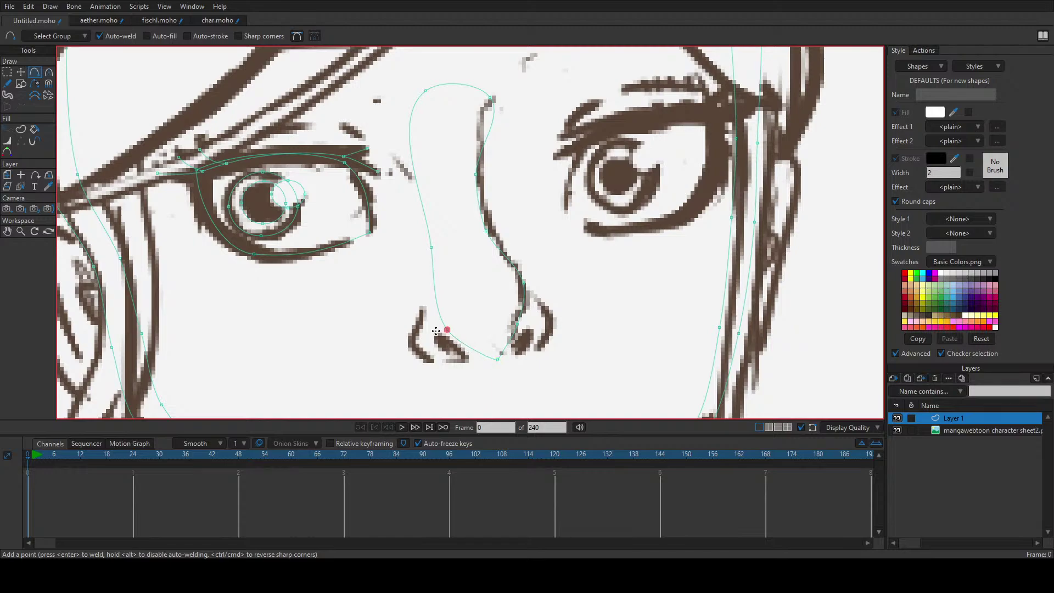
Step: Bend the curve handle at the top point of the nose line leftward to follow the sketch
left_click(21, 72)
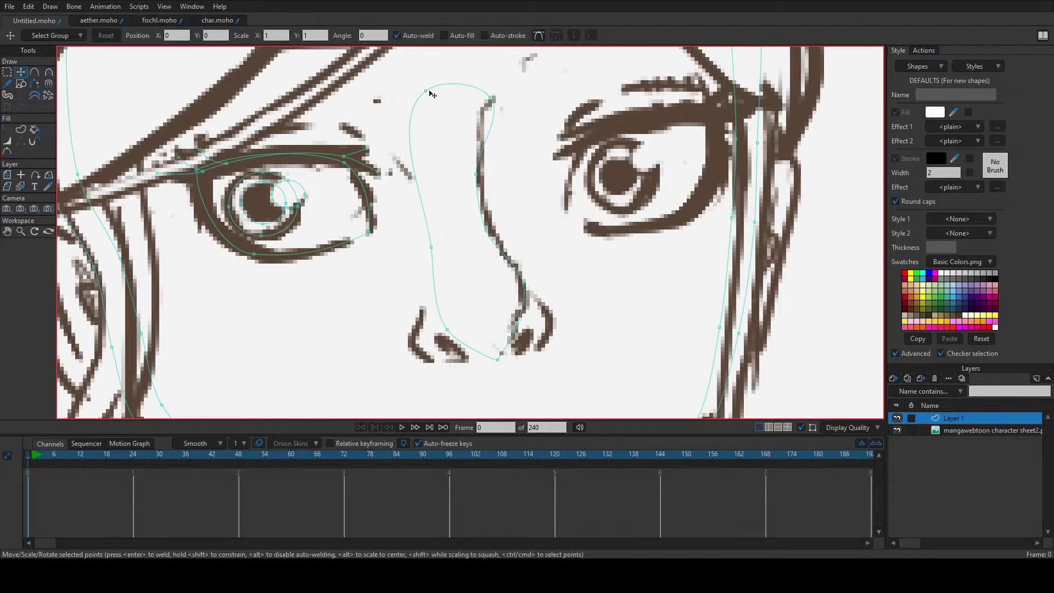
left_click(492, 99)
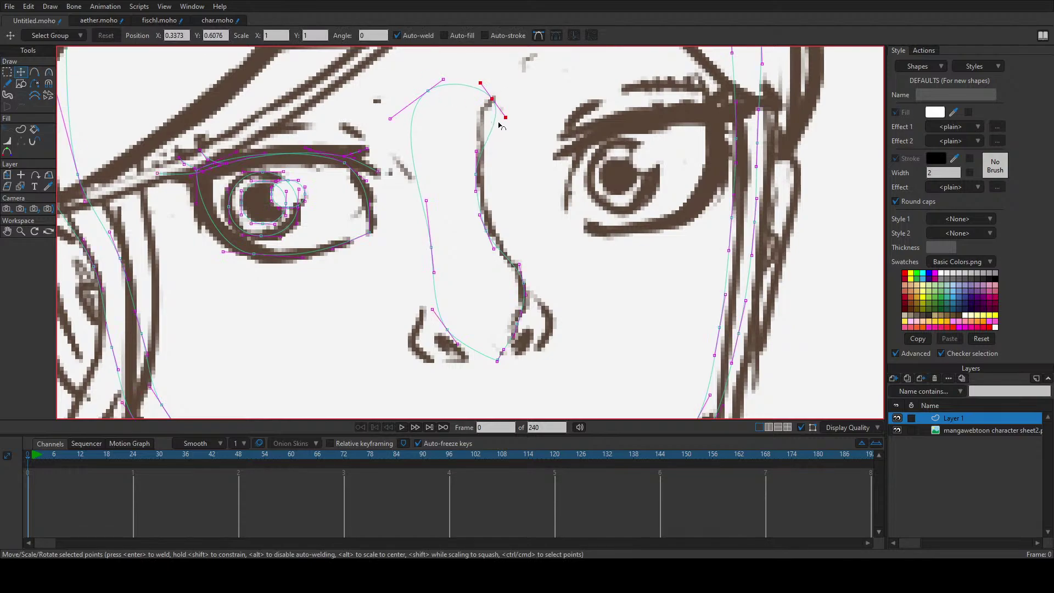
key("c")
left_click_drag(506, 117, 474, 117)
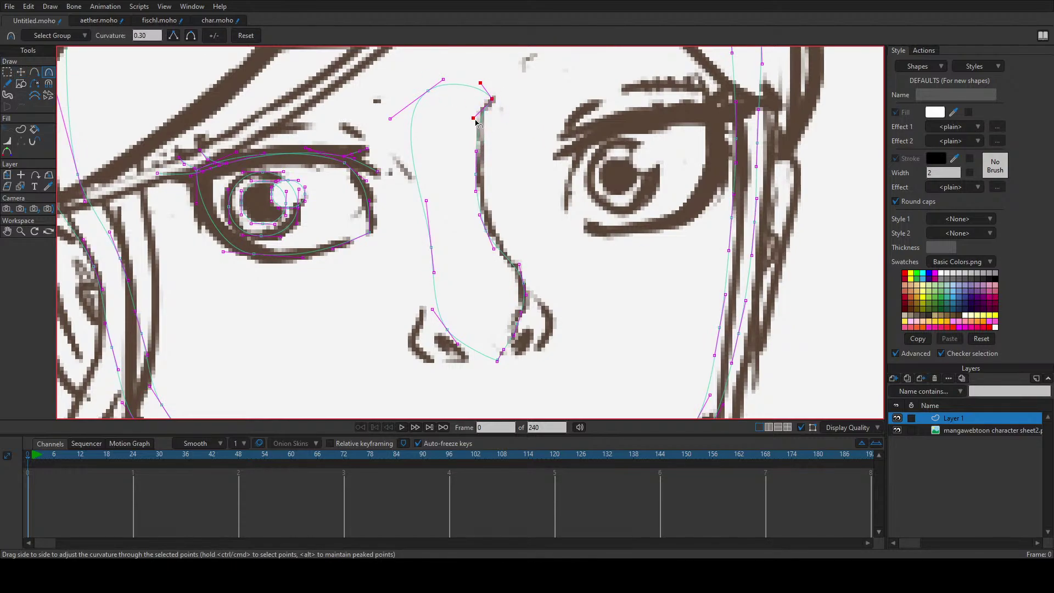
Step: Refine the nose line by moving its bridge points and adjusting the curve near the nose tip to match the sketch
key("t")
left_click(476, 175)
left_click_drag(480, 181, 482, 151)
left_click_drag(486, 233, 499, 243)
key("c")
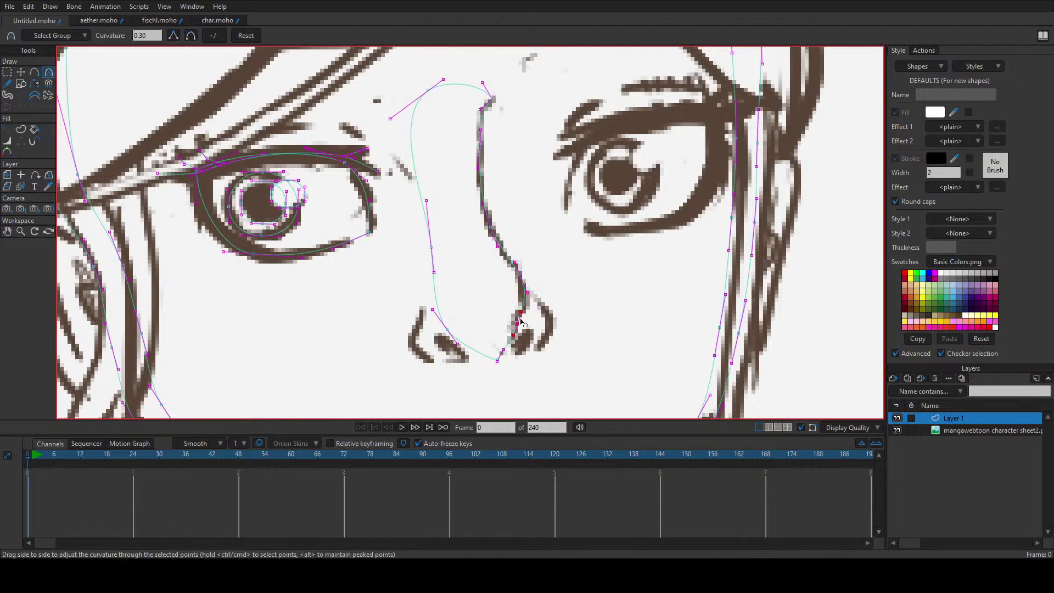
left_click_drag(521, 312, 523, 313)
left_click_drag(521, 327, 518, 333)
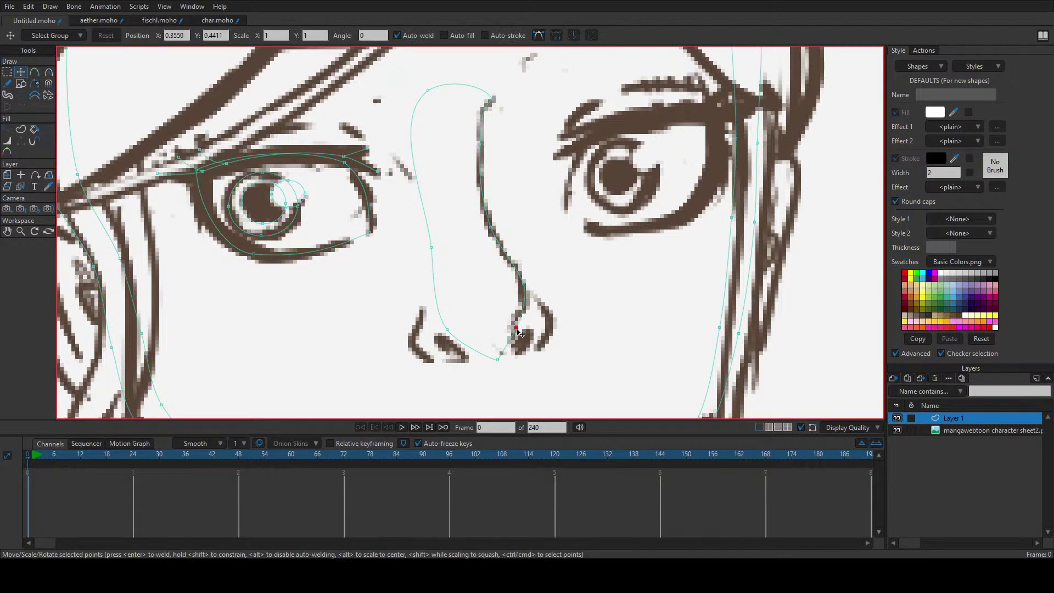
double_click(524, 310)
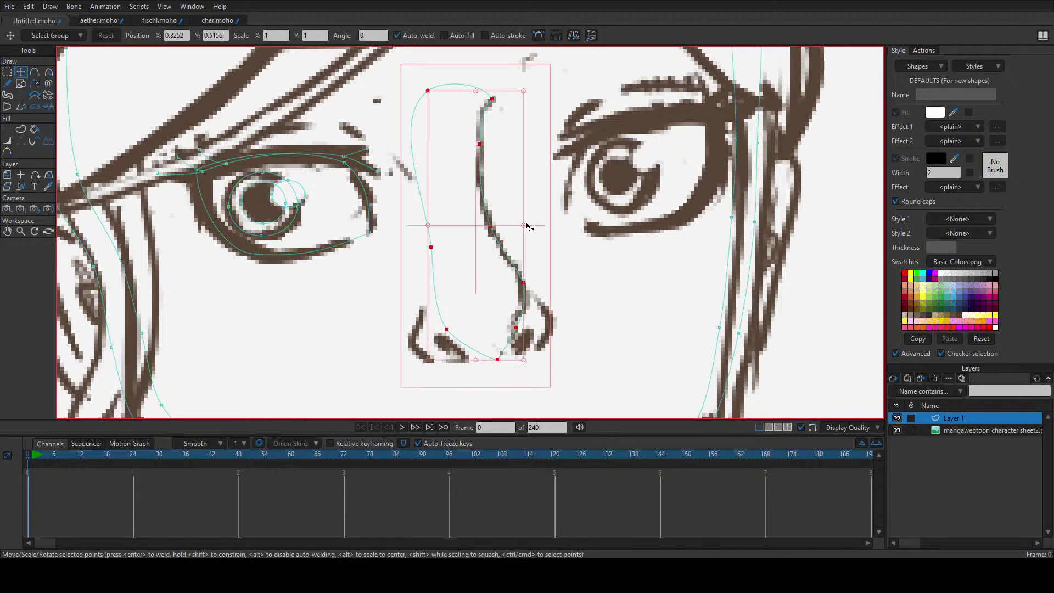
left_click_drag(435, 226, 247, 226)
key("ctrl+z")
left_click(557, 308)
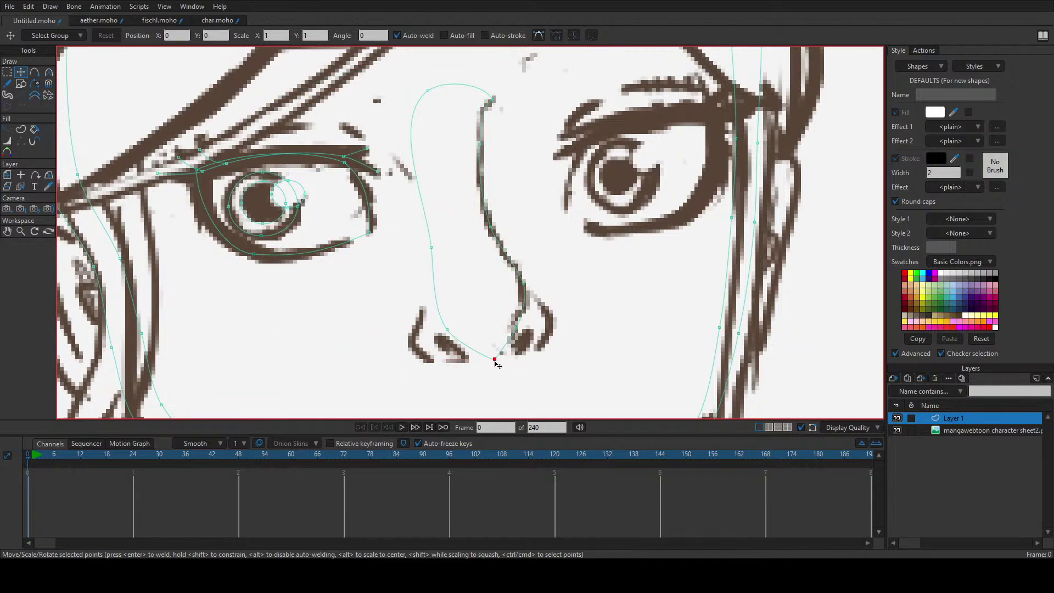
Step: Adjust the curve at the bottom point of the nose shape and nudge its lower left point inward
key("c")
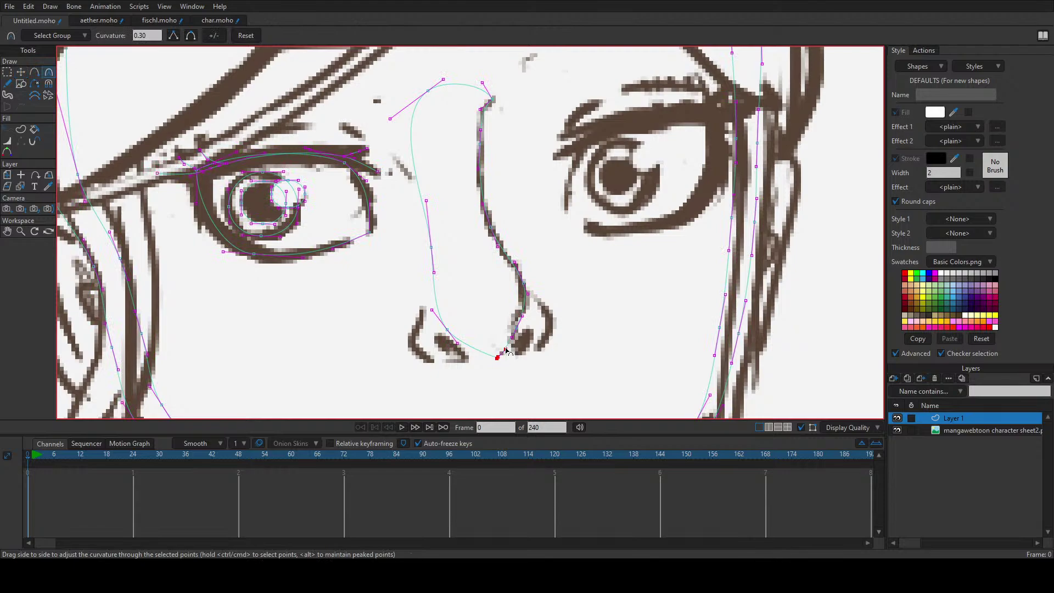
key("t")
left_click(448, 330)
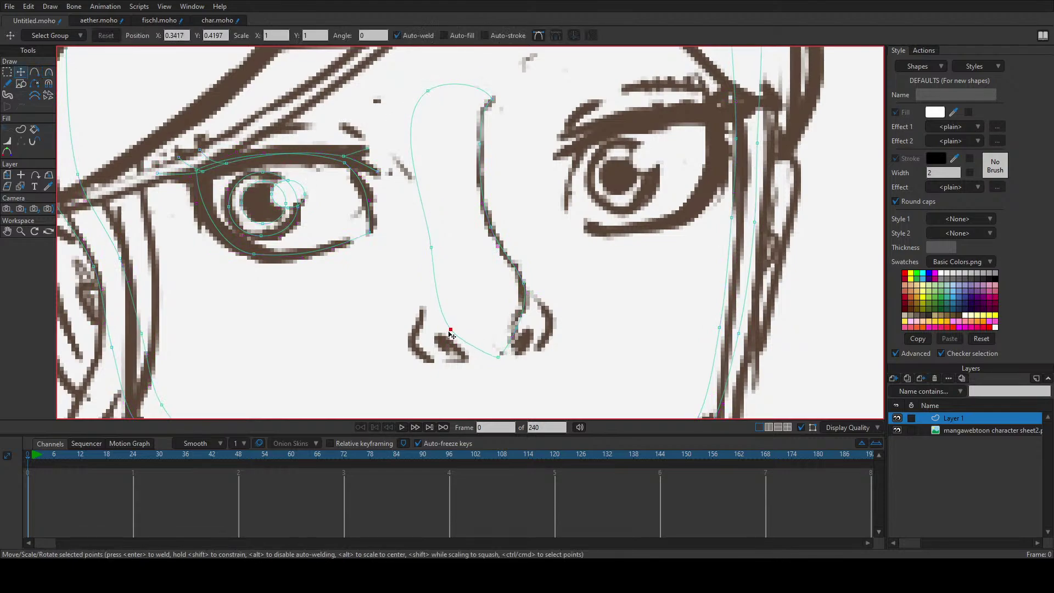
Step: Reshape the nose shape's upper-left corner by bending its curve handle inward and repositioning the corner point
left_click(428, 90)
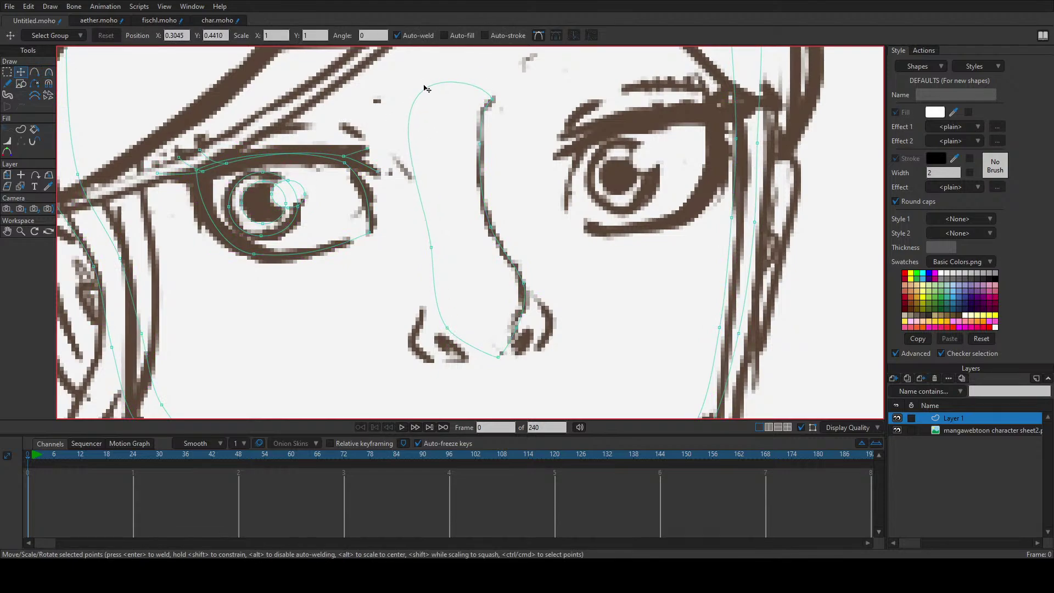
key("c")
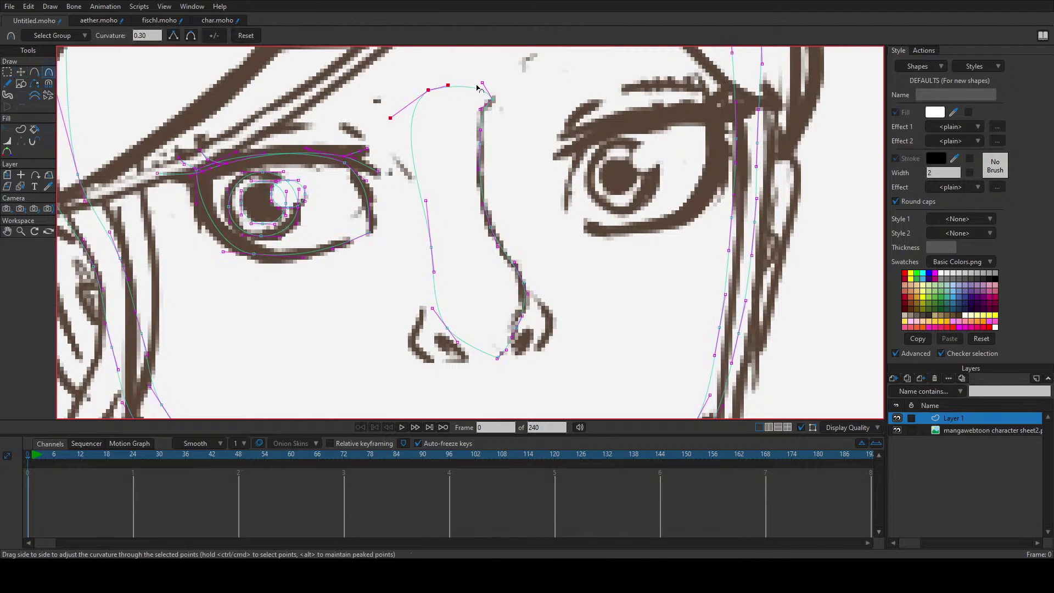
left_click(492, 99)
left_click_drag(391, 119, 427, 137)
key("t")
mouse_move(431, 102)
left_mouse_down()
mouse_move(446, 99)
mouse_move(426, 103)
left_mouse_up()
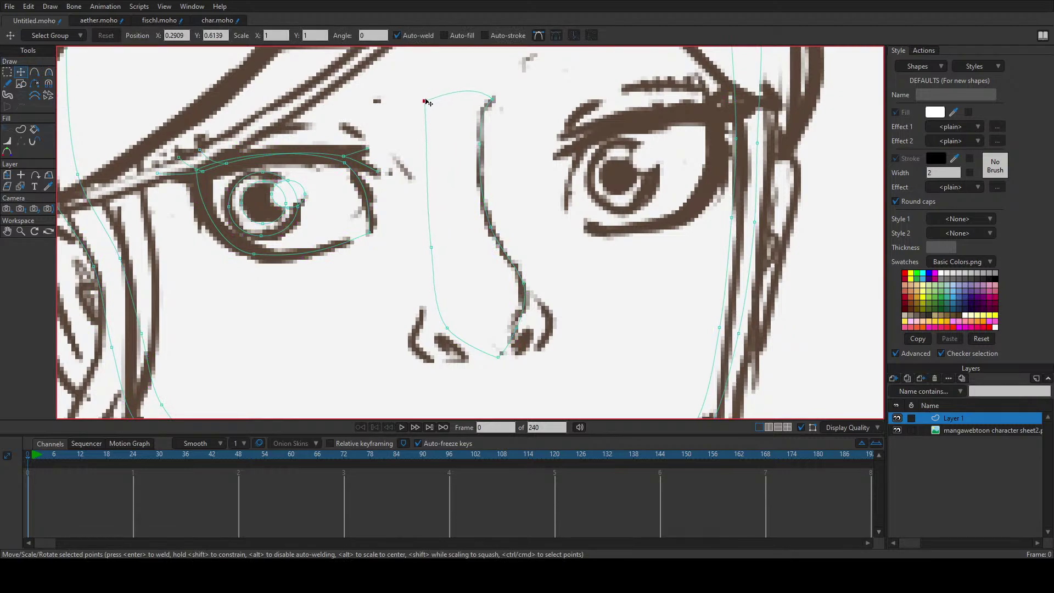
Step: Move the nose shape's left-side and base points to narrow the bridge and fit the sketched nose tip
left_click_drag(431, 248, 455, 233)
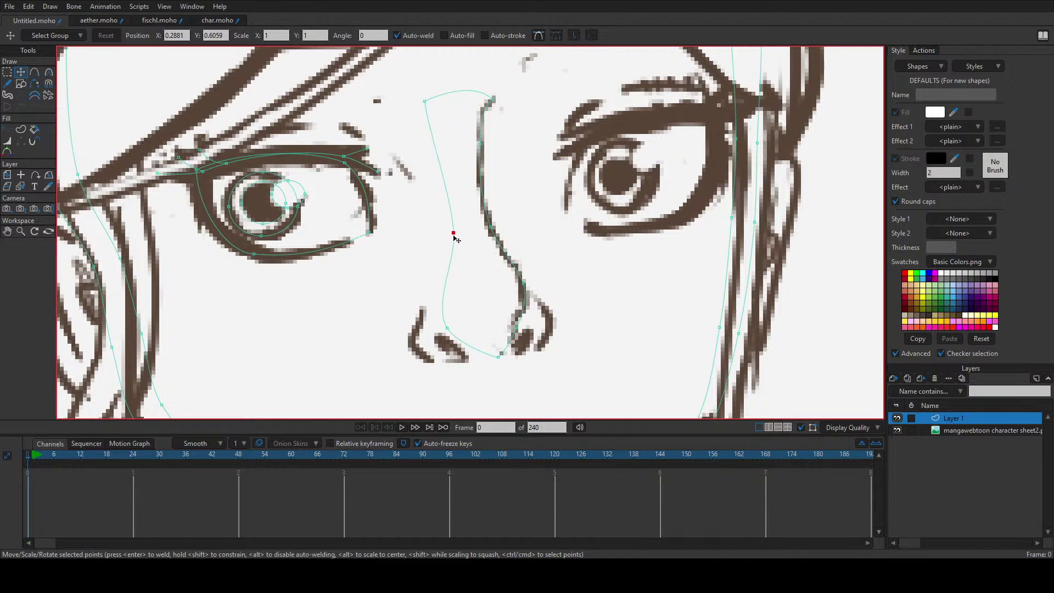
left_click_drag(448, 327, 463, 334)
left_click(516, 329)
left_click_drag(520, 331, 511, 363)
left_click(524, 285)
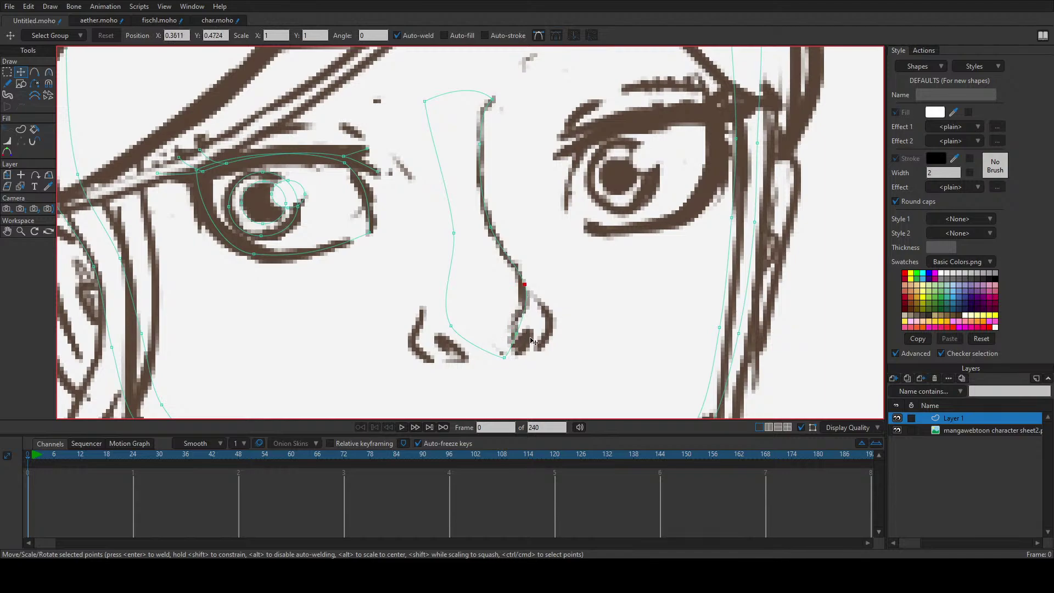
Step: Trace both nostrils and both nose wings, closing each wing line into a shape on its outer side
key("a")
left_click_drag(416, 339, 430, 362)
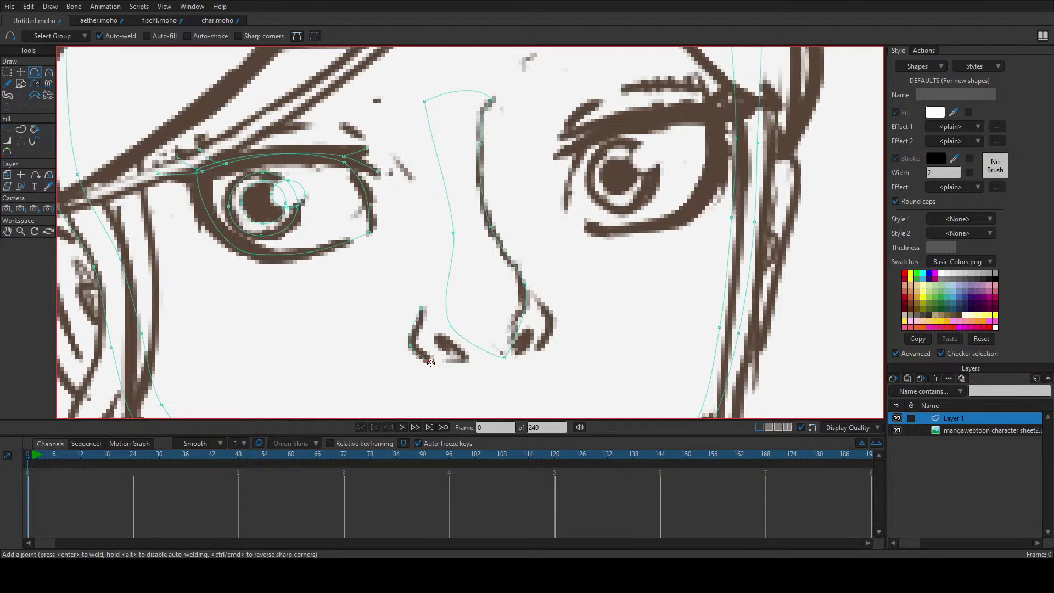
left_click(438, 335)
left_click_drag(443, 340, 529, 342)
left_click_drag(536, 300, 563, 327)
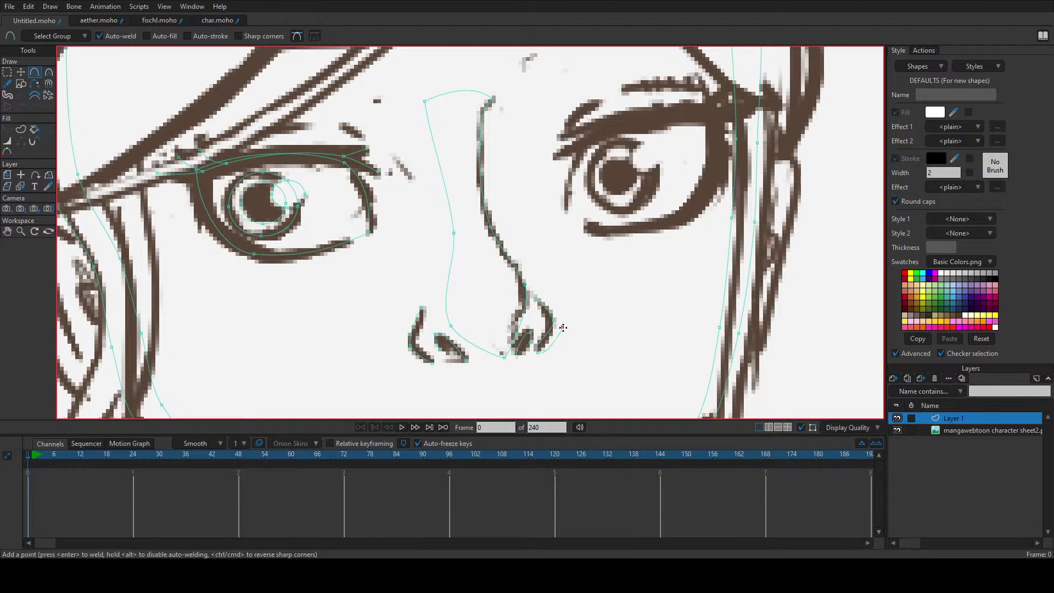
left_click(536, 299)
mouse_move(421, 307)
left_mouse_down()
mouse_move(391, 348)
mouse_move(432, 365)
left_mouse_up()
Step: Adjust the curve handles of the left nose wing shape so it follows the sketched line and rounds smoothly outward
key("c")
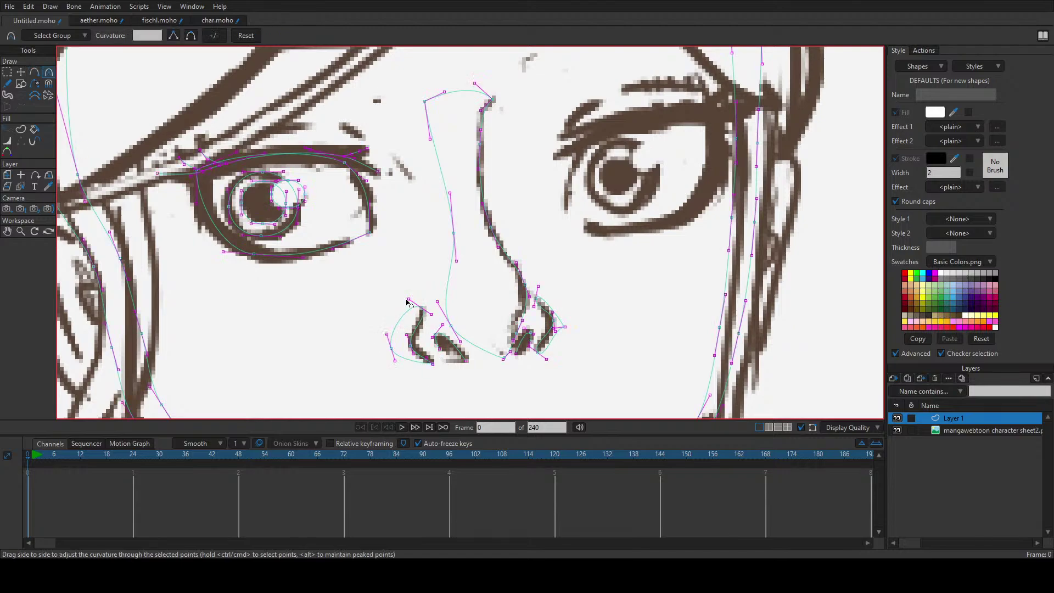
left_click(410, 303)
left_click(390, 347)
left_click_drag(387, 335, 392, 336)
left_click(420, 312)
left_click_drag(434, 367, 418, 368)
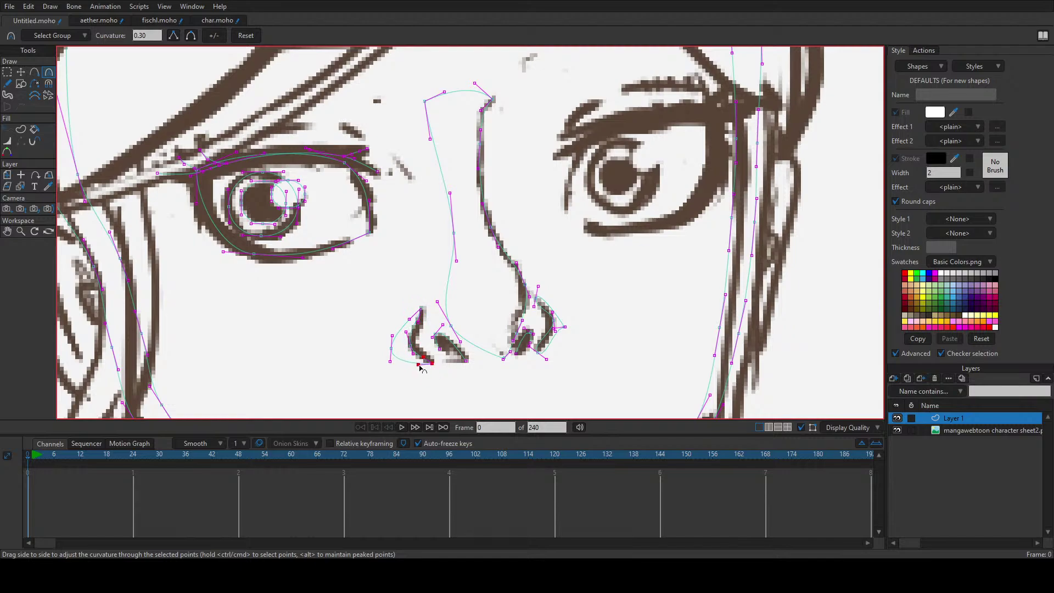
Step: Bend the curve handles of the right nose wing shape to follow the sketched nostril edge
left_click(564, 326)
left_click_drag(564, 326, 554, 306)
left_click_drag(549, 361, 549, 313)
key("t")
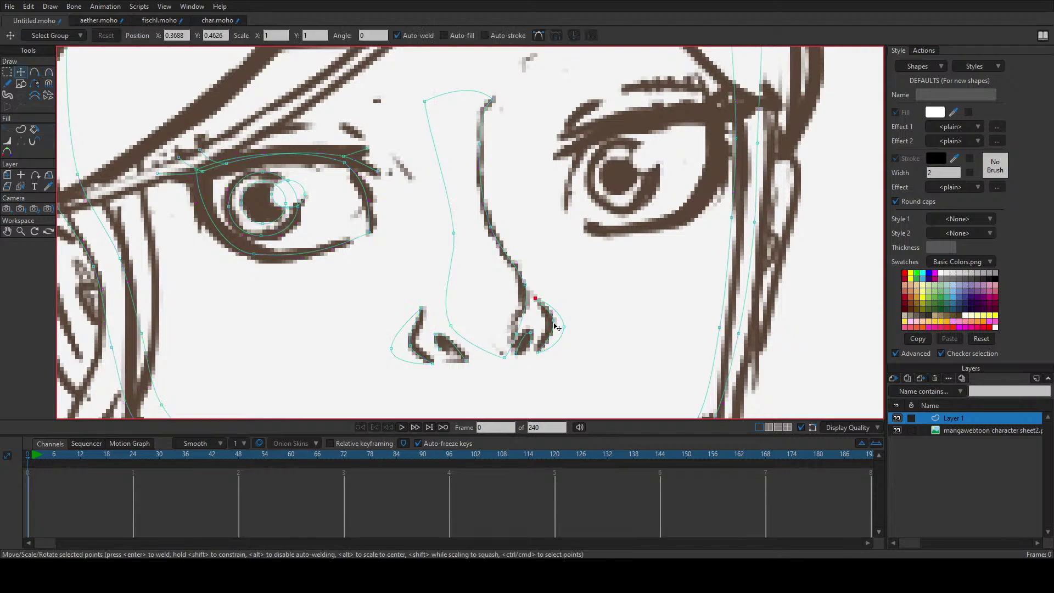
key("c")
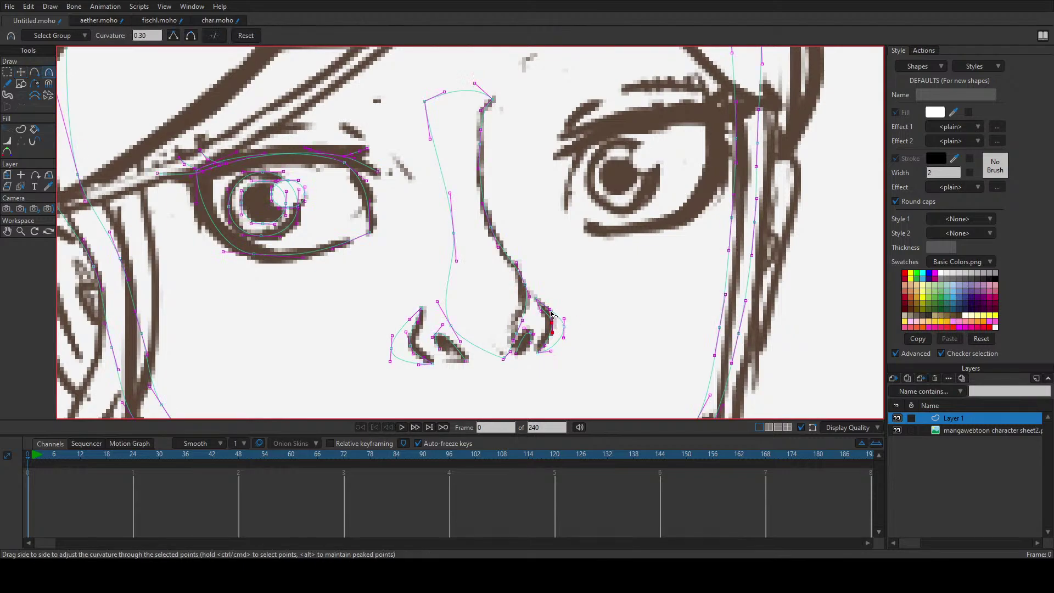
Step: Draw the long eyelid crease line and the short inner crease line above the left eye
mouse_move(548, 228)
left_mouse_down()
mouse_move(543, 268)
mouse_move(495, 302)
left_mouse_up()
key("t")
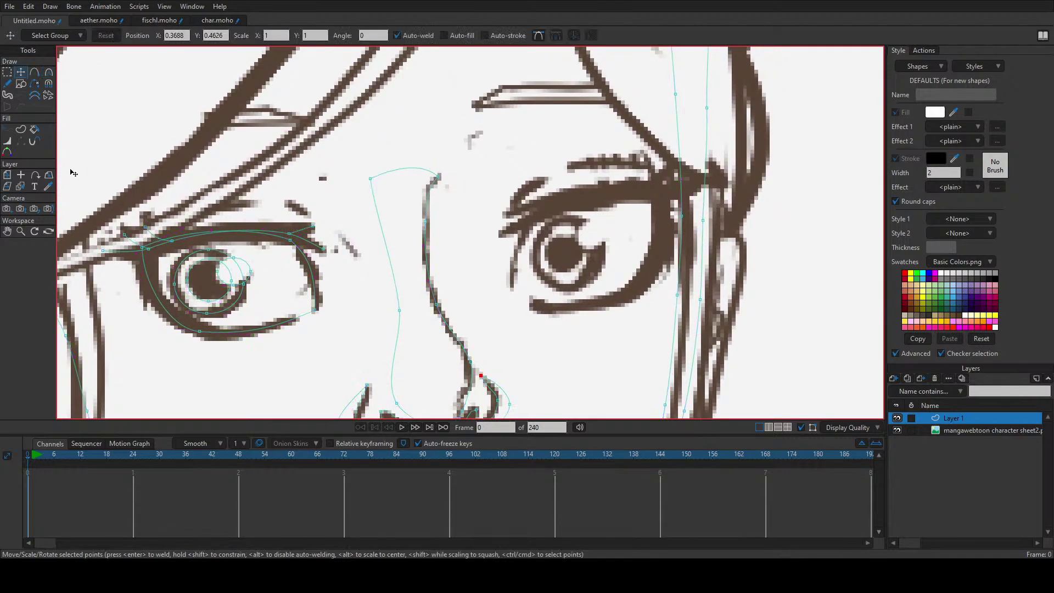
left_click_drag(81, 174, 353, 370)
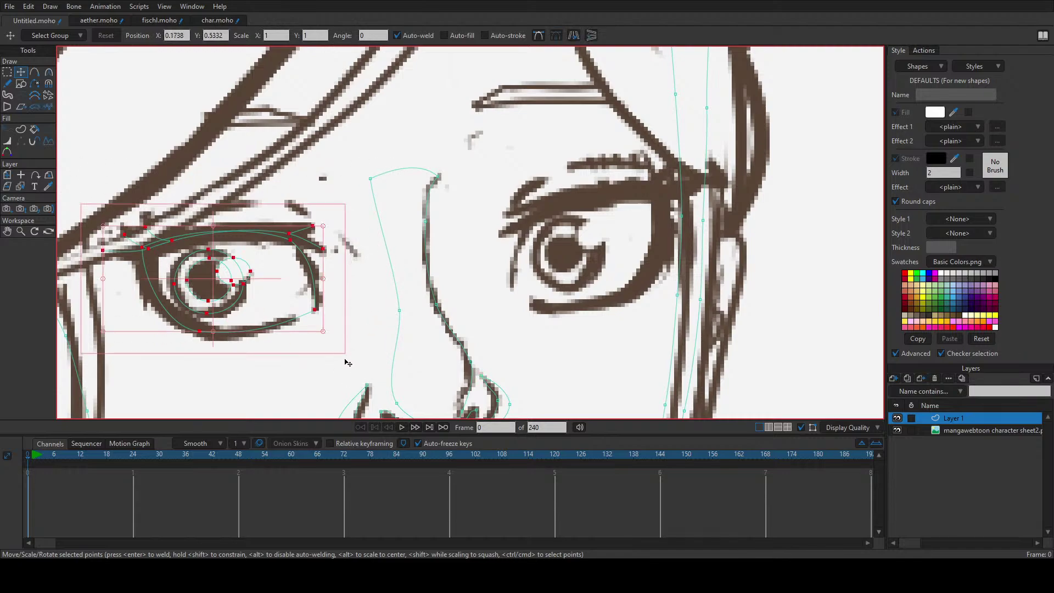
left_click_drag(339, 276, 504, 274)
key("a")
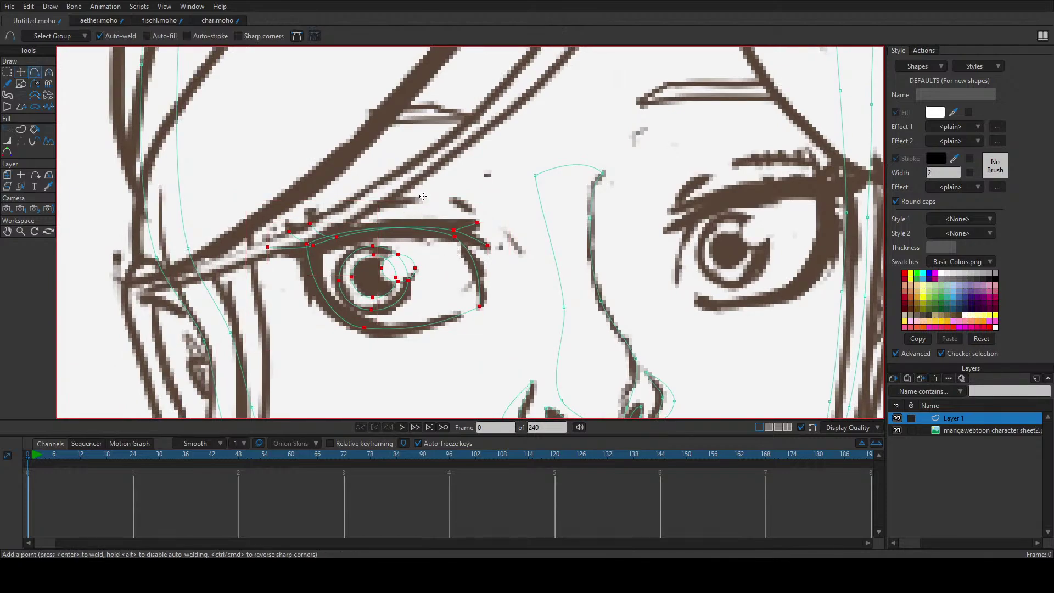
left_click_drag(423, 196, 297, 225)
left_click_drag(447, 195, 490, 221)
Step: Switch to aether.moho and examine how the crease and its skin shape above the left eye are built
left_click(108, 22)
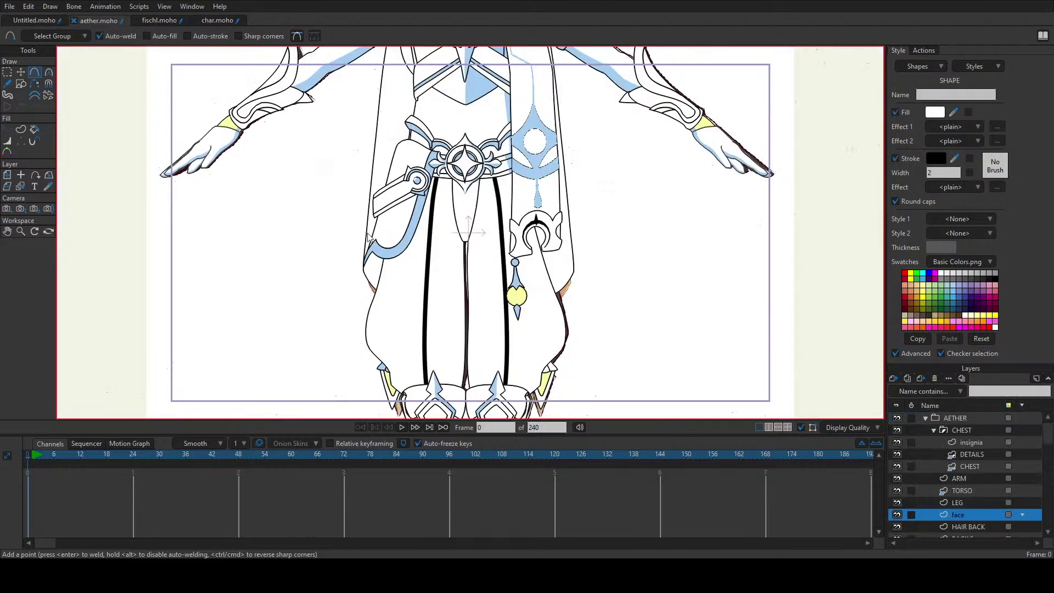
key("t")
left_click(438, 129)
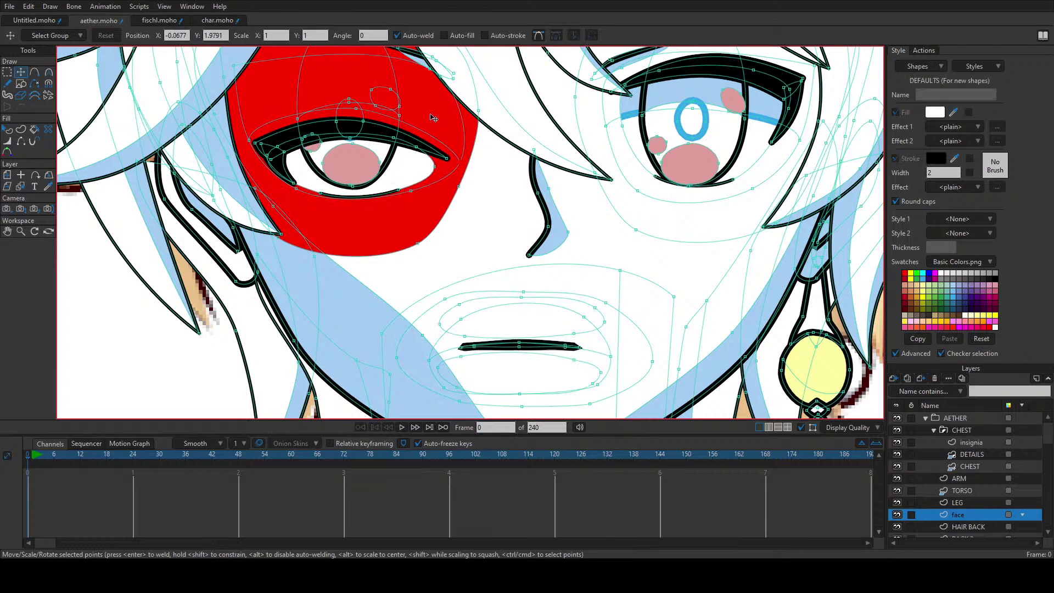
left_click_drag(433, 117, 472, 217)
left_click(462, 165)
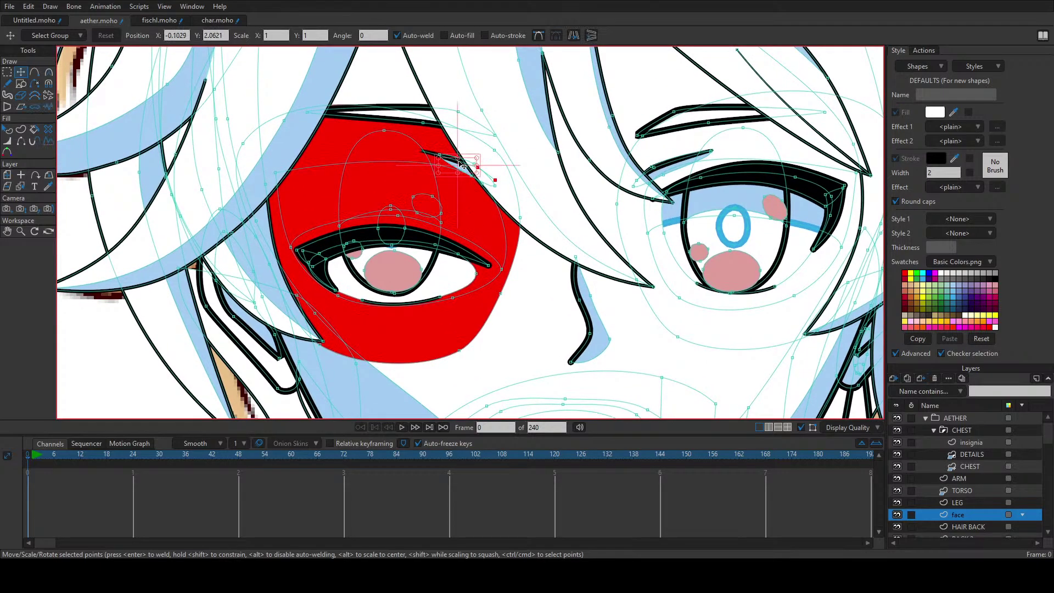
left_click_drag(460, 165, 459, 162)
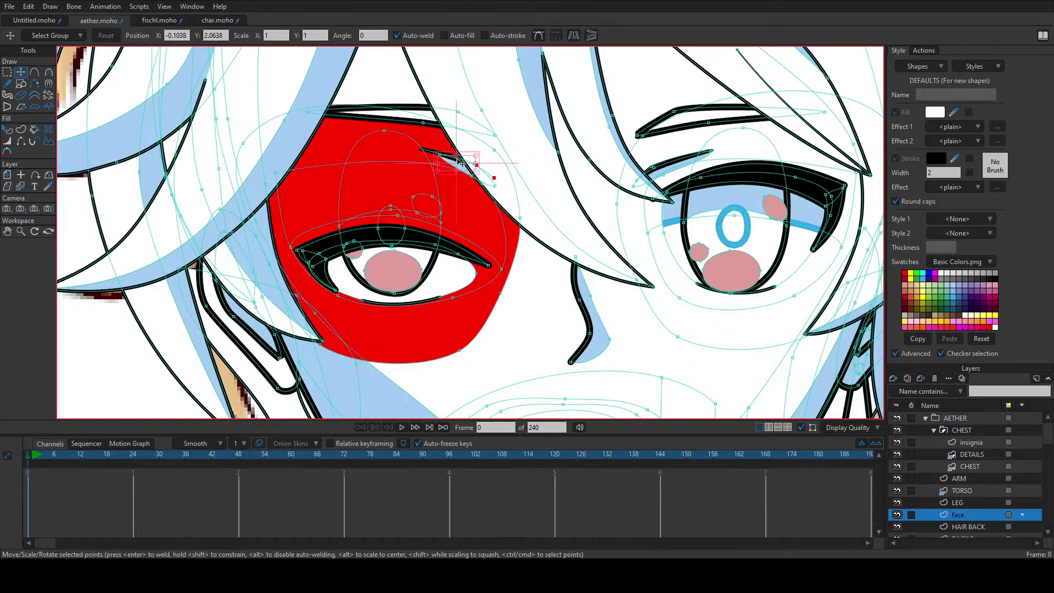
Step: Return to Untitled.moho and bend the short inner crease line above the left eye to follow the sketch
left_click(17, 21)
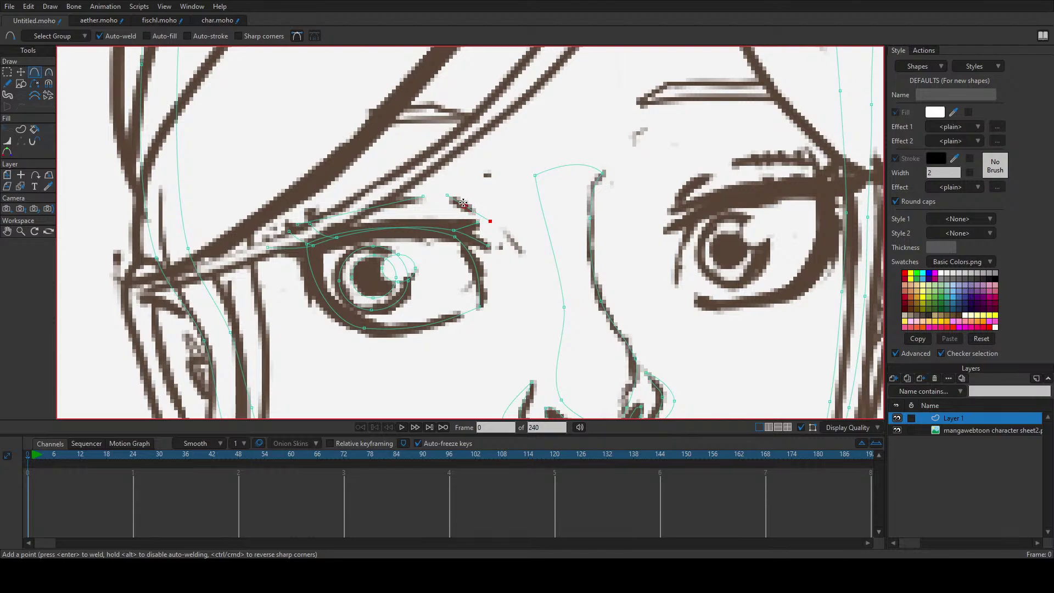
key("c")
left_click_drag(447, 196, 480, 213)
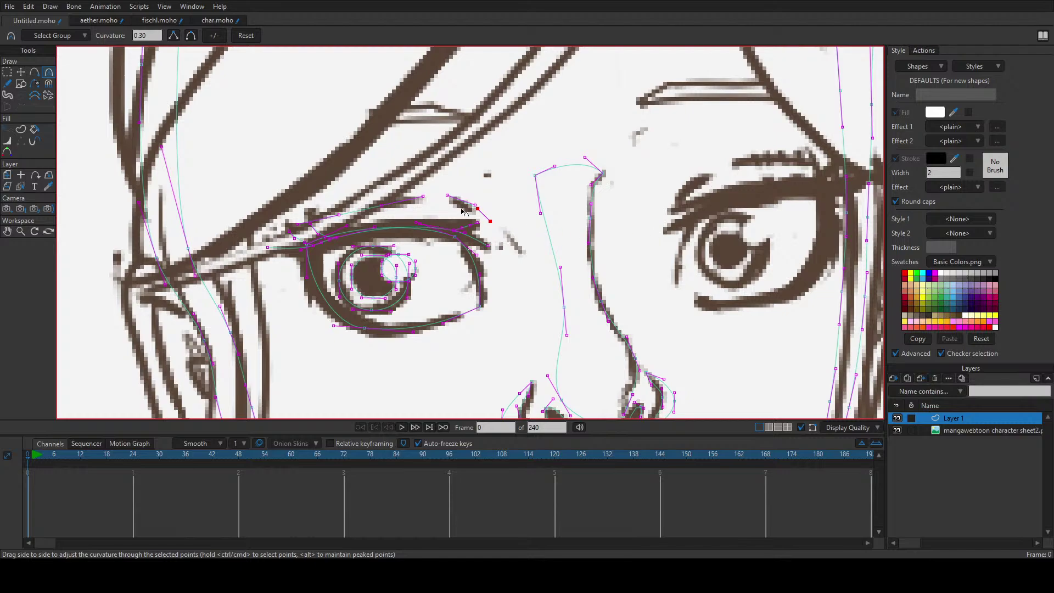
Step: Draw a closed four-point skin shape around the short inner crease line above the left eye
scroll(463, 211, "up", 2)
key("a")
left_click(410, 178)
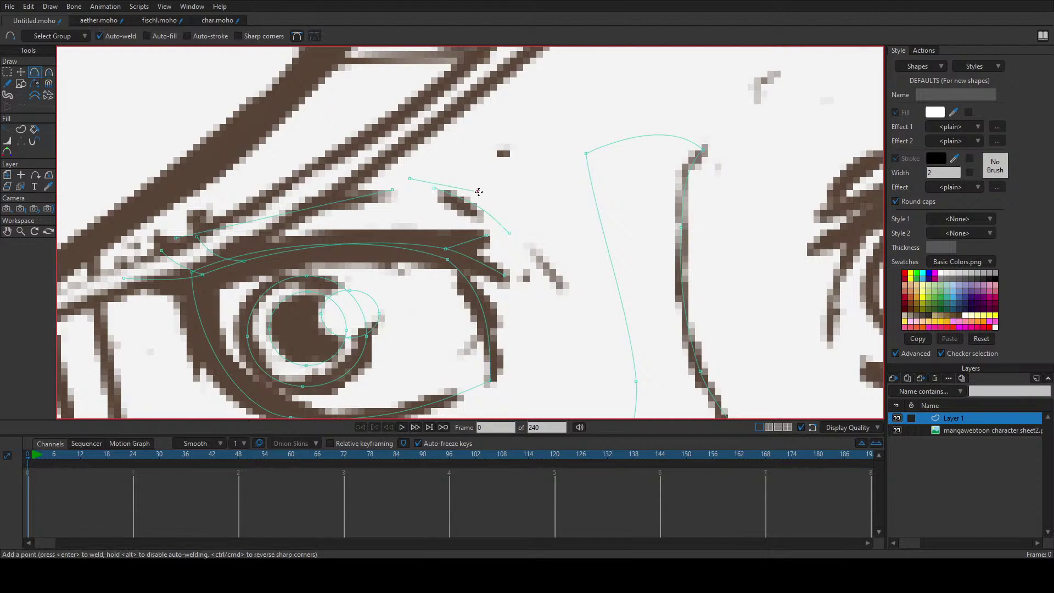
left_click(525, 248)
left_click(466, 217)
left_click(410, 185)
Step: Bend the curve handles at both ends of the skin shape around the short crease line to round it
key("c")
mouse_move(410, 179)
left_mouse_down()
mouse_move(417, 173)
mouse_move(406, 172)
left_mouse_up()
left_click(525, 247)
left_click_drag(535, 233, 469, 220)
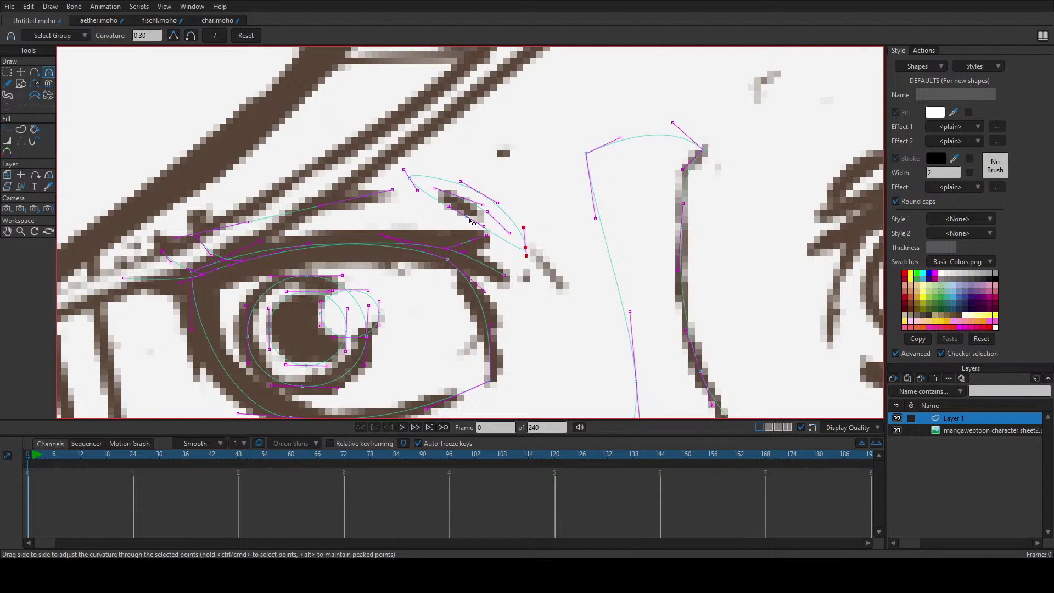
Step: Move the skin shape's end and upper points and the short crease line's ends so the line sits inside the shape
key("t")
mouse_move(410, 179)
left_mouse_down()
mouse_move(397, 185)
mouse_move(405, 193)
left_mouse_up()
left_click(478, 190)
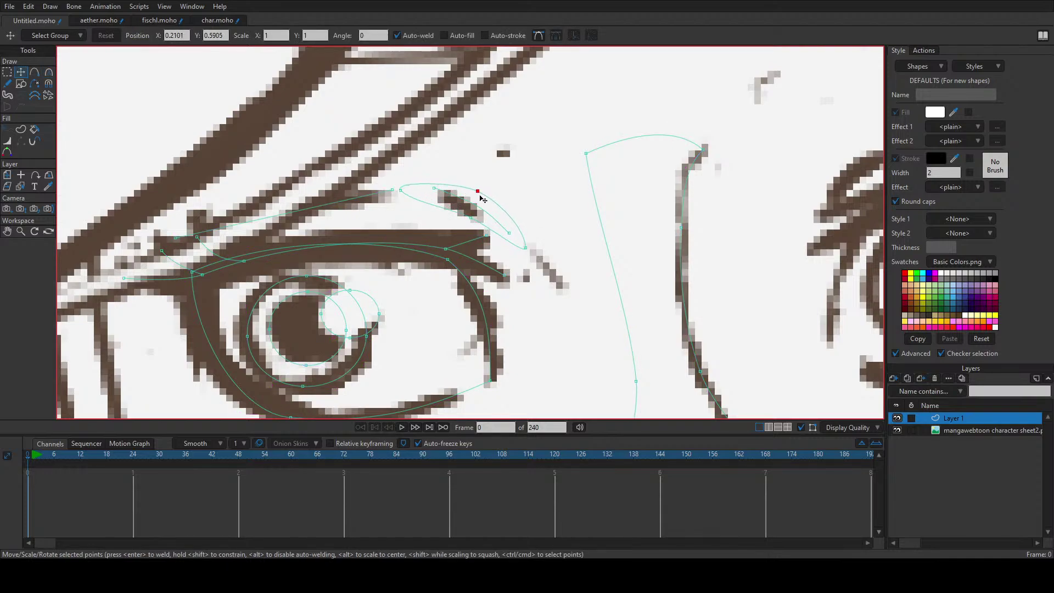
left_click_drag(525, 248, 522, 245)
left_click_drag(402, 190, 409, 189)
left_click_drag(478, 191, 434, 192)
left_click(471, 218)
left_click(509, 233)
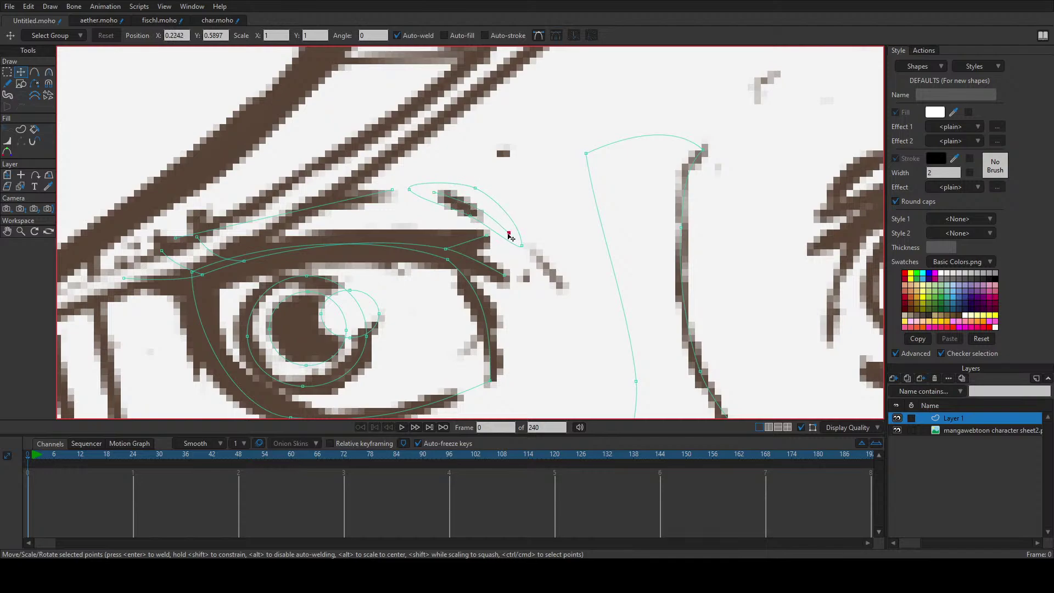
left_click_drag(510, 236, 497, 225)
Step: Create a black stroke shape from the short crease line and compare it with the eye crease in aether.moho
key("q")
left_click(490, 220)
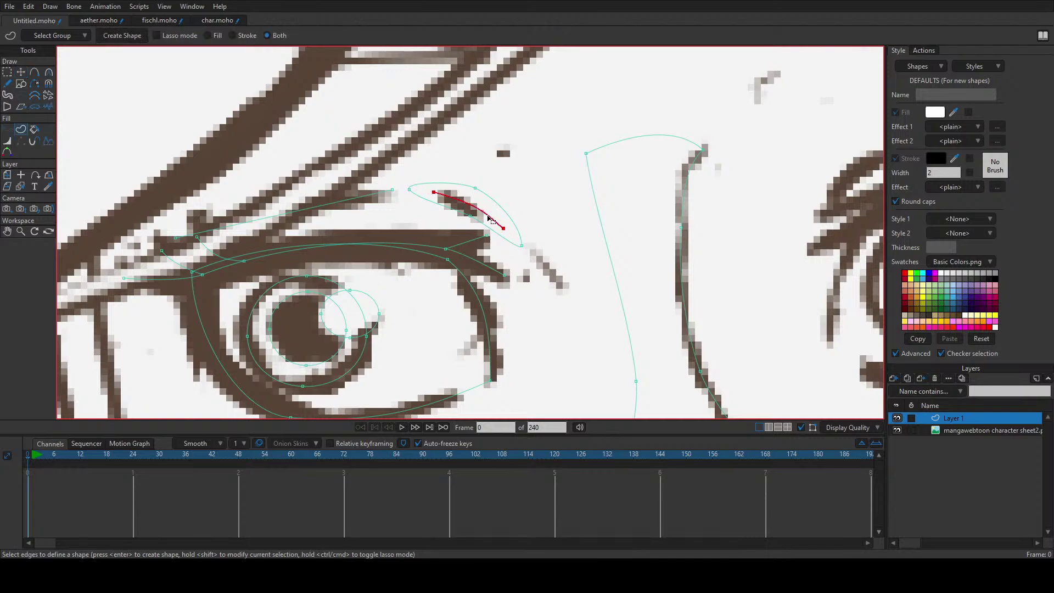
key("Return")
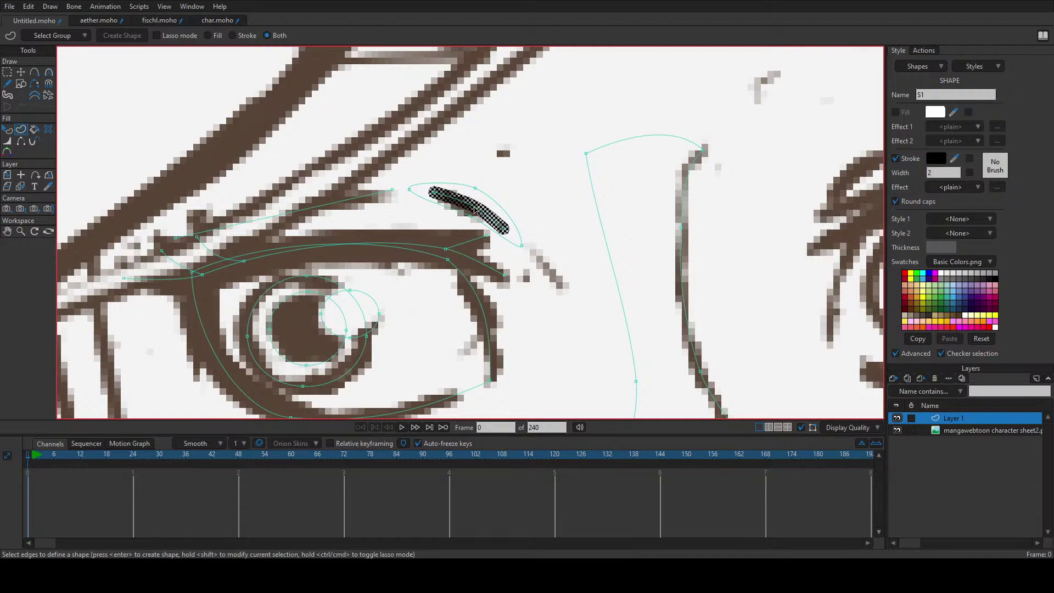
left_click(434, 196)
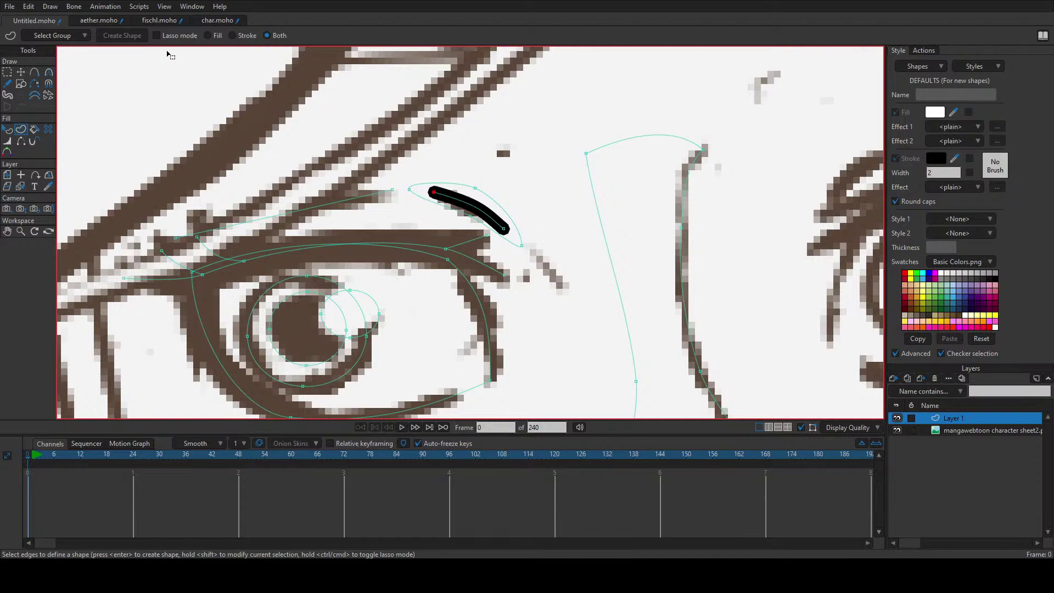
left_click(99, 21)
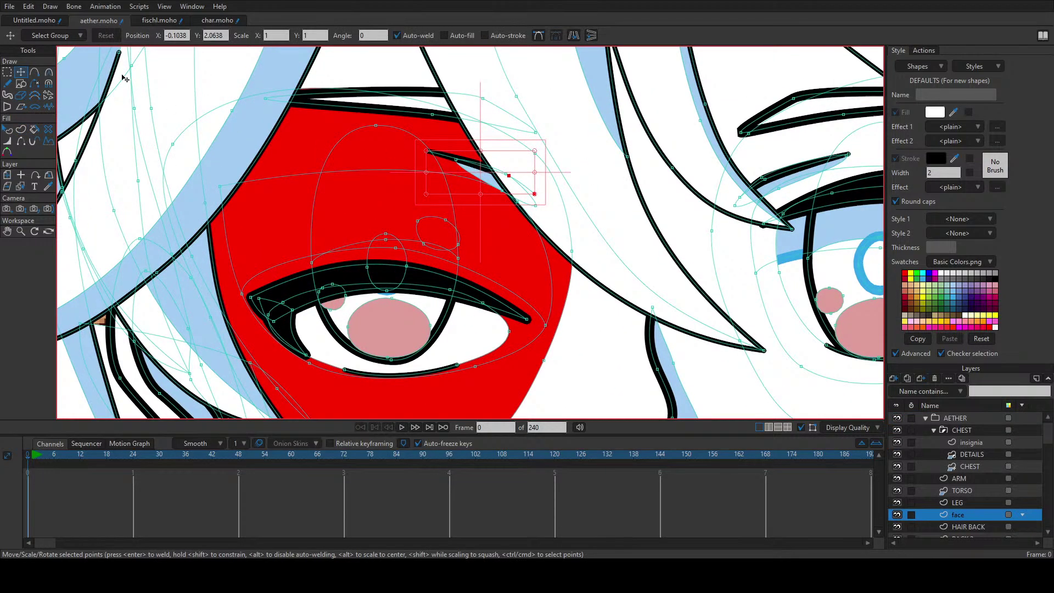
left_click(50, 22)
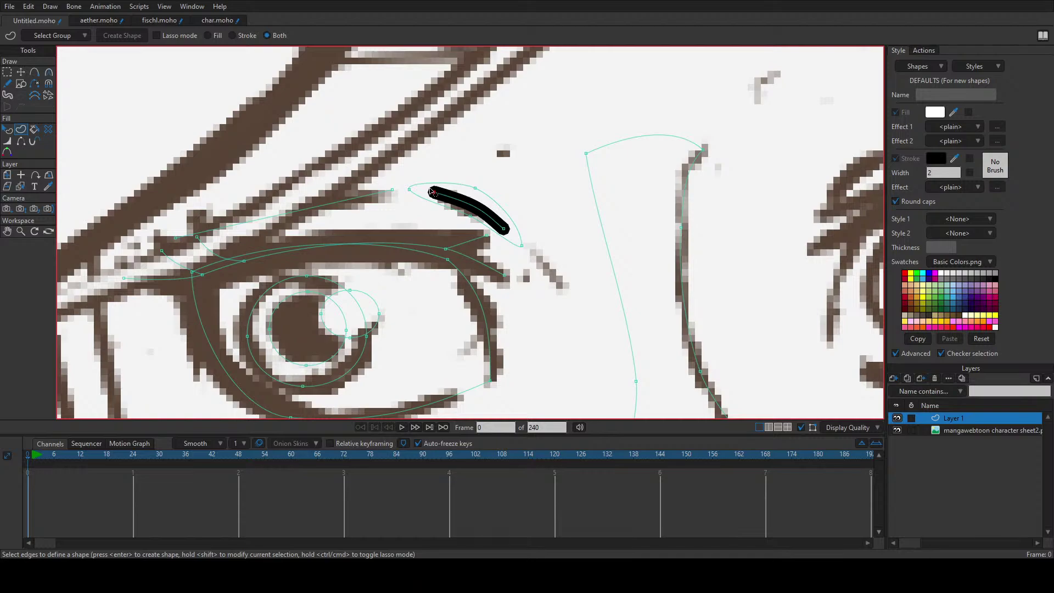
Step: Add a point at the middle of the short crease stroke and adjust the curvature around it
key("a")
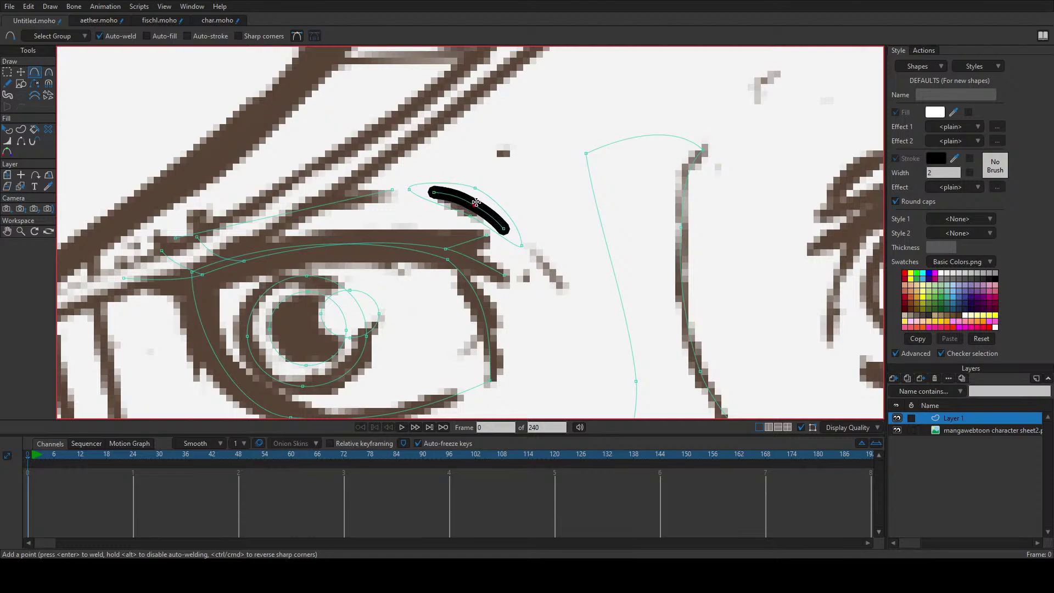
key("c")
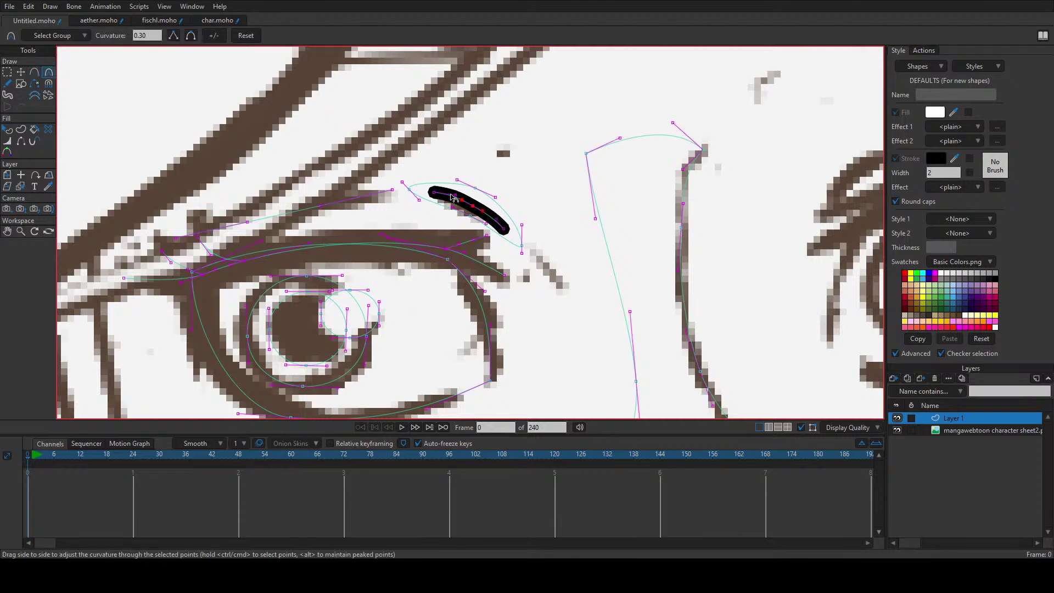
left_click_drag(442, 203, 446, 201)
key("t")
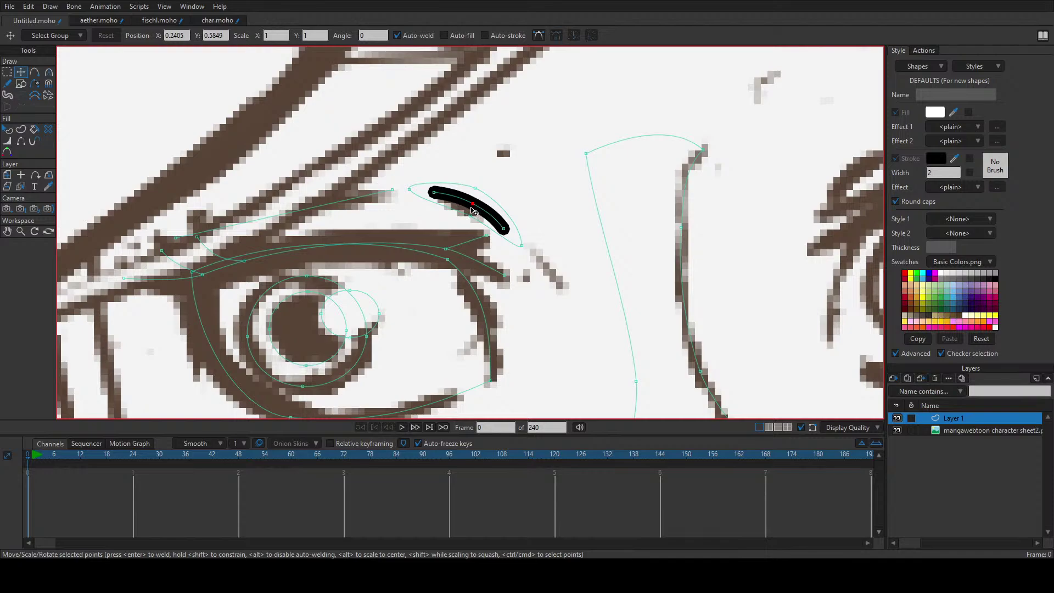
Step: Taper the short crease stroke by thinning both ends and set the middle point's line width to 88 percent
key("w")
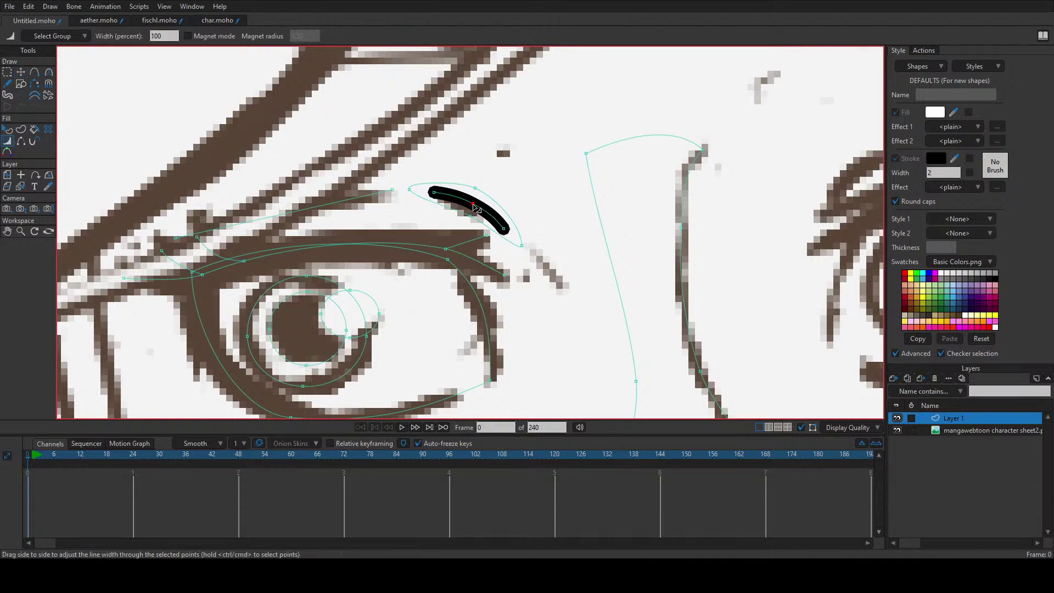
left_click_drag(434, 192, 423, 198)
mouse_move(504, 228)
left_mouse_down()
mouse_move(487, 228)
mouse_move(473, 206)
left_mouse_up()
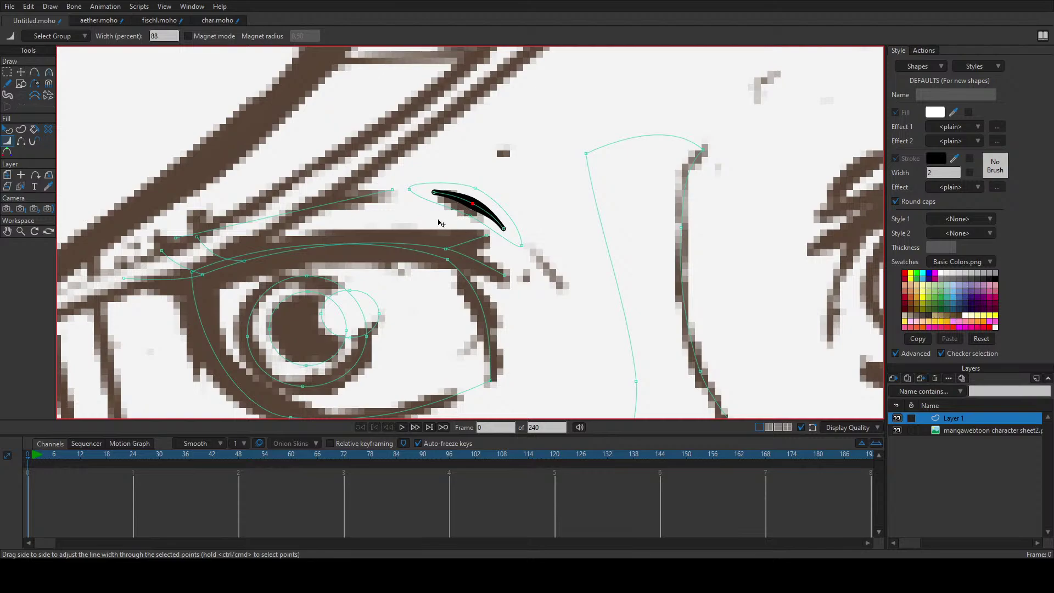
Step: Nudge the inner end of the long eyelid crease line and add a point near the middle of that line
key("t")
left_click(390, 193)
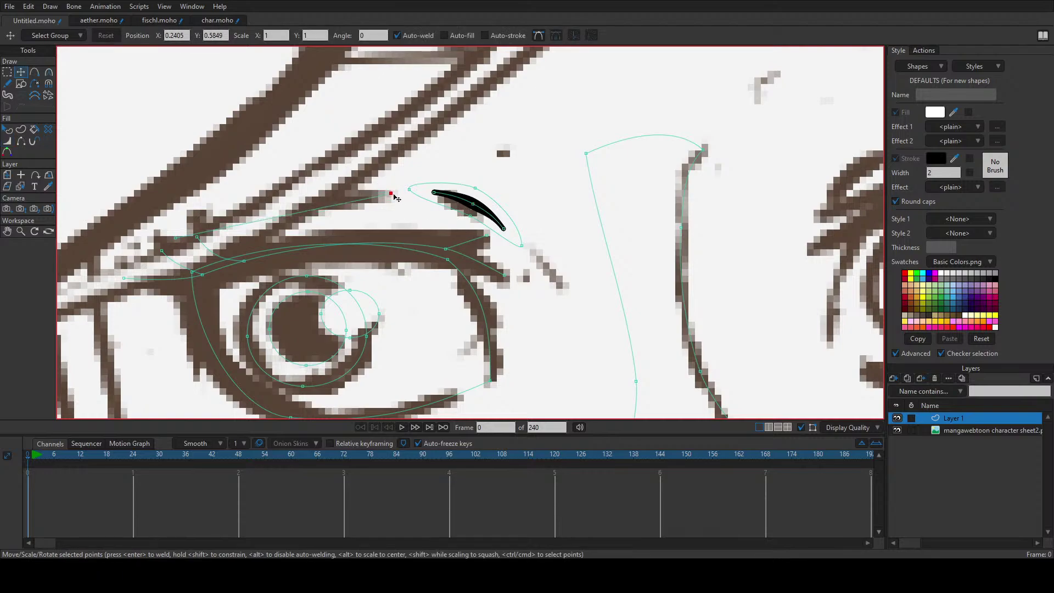
key("a")
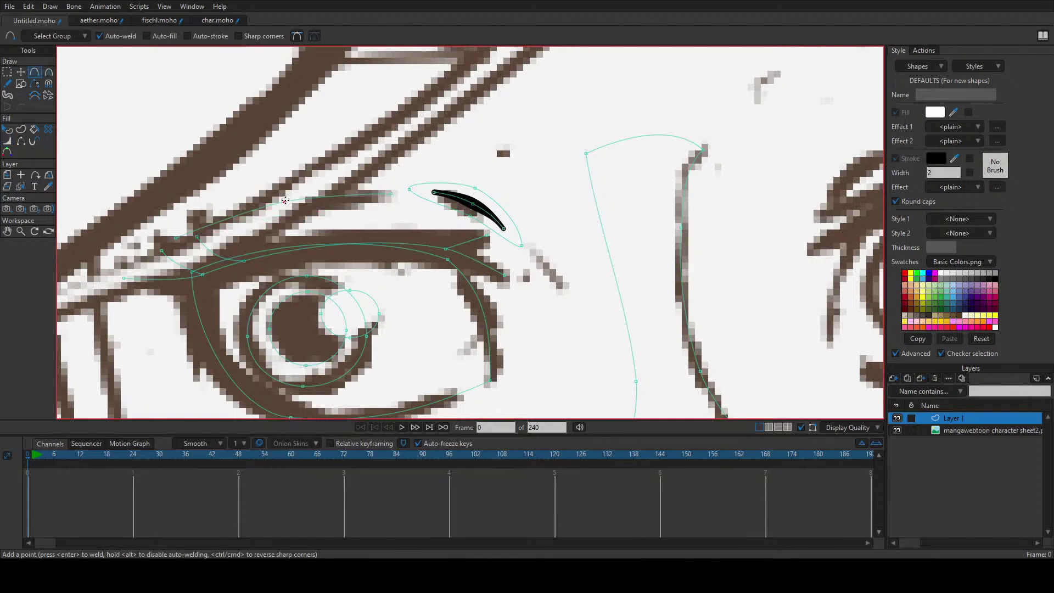
left_click(285, 200)
Step: Create a shape from the closed outline around the short eye crease, with a light blue fill and no stroke
key("t")
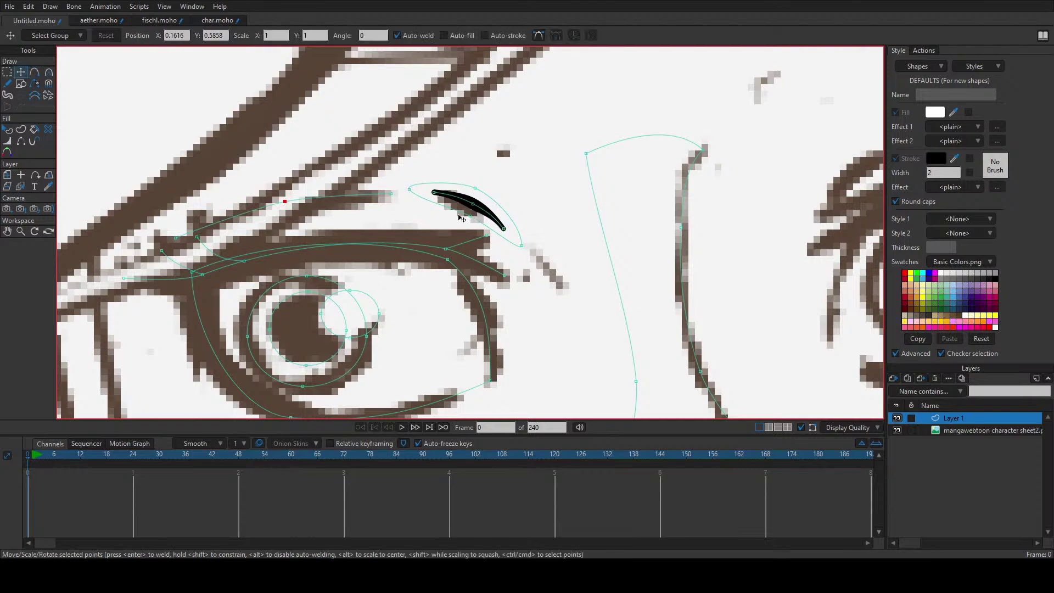
double_click(461, 216)
key("u")
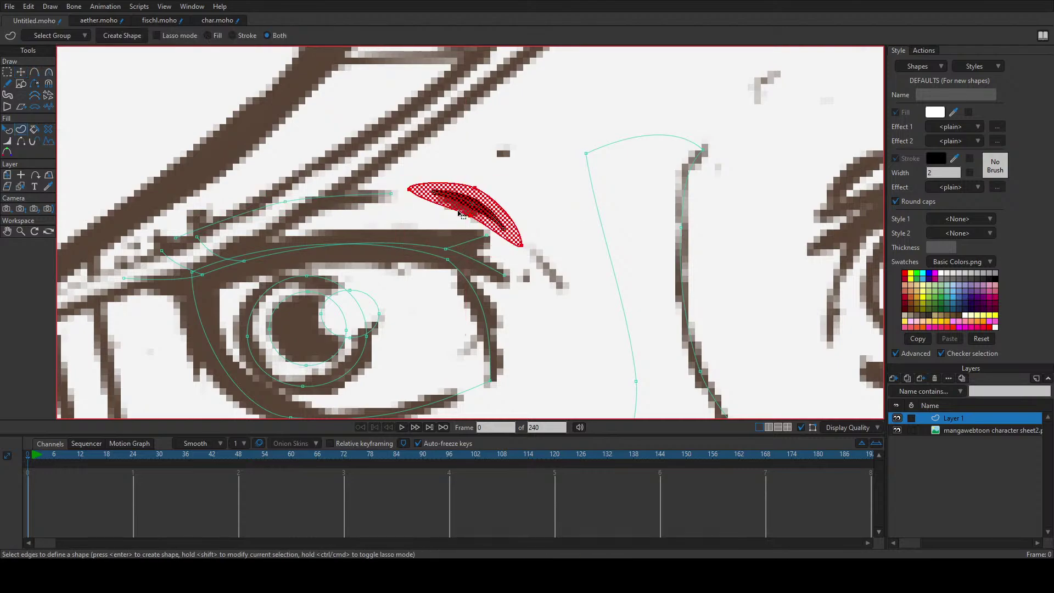
key("Return")
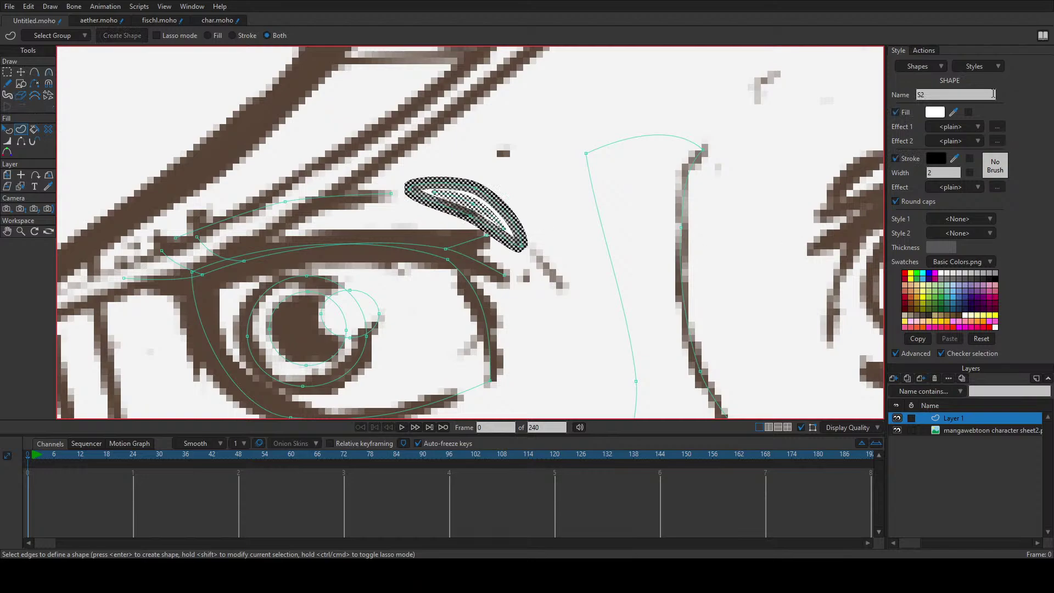
left_click(896, 159)
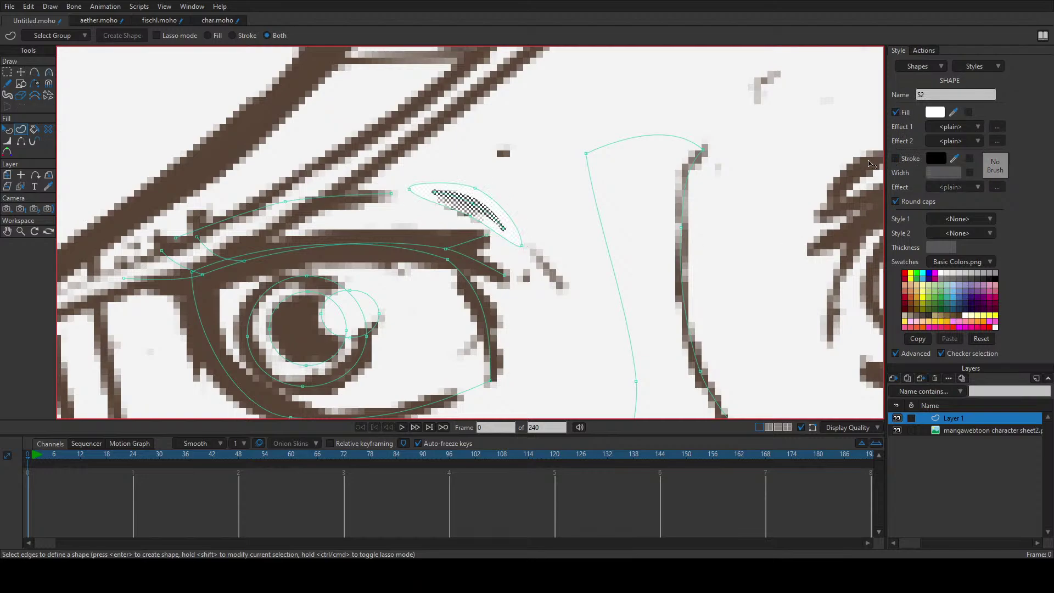
left_click(933, 114)
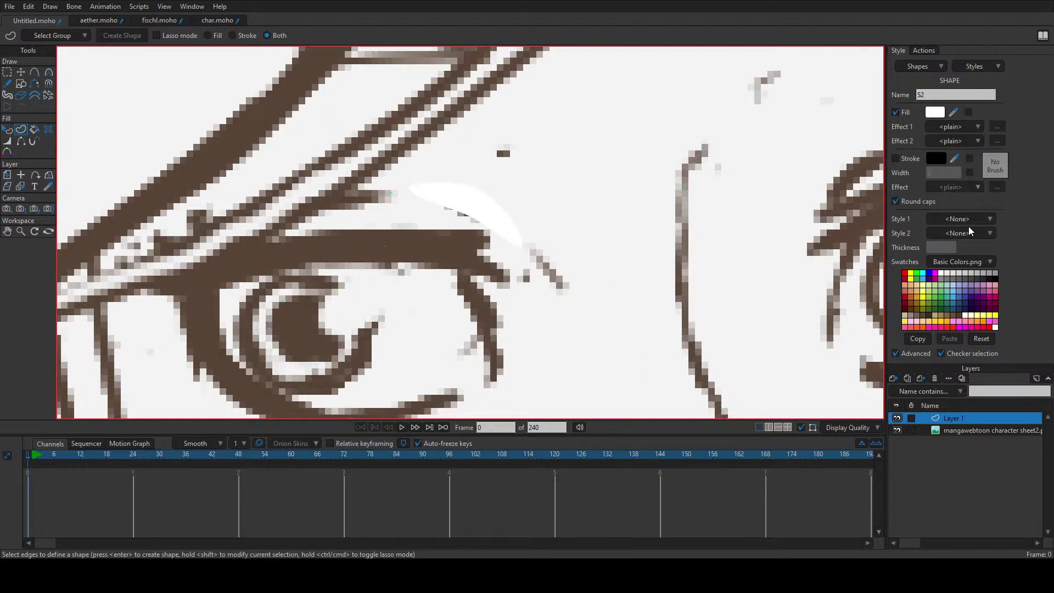
left_click(954, 289)
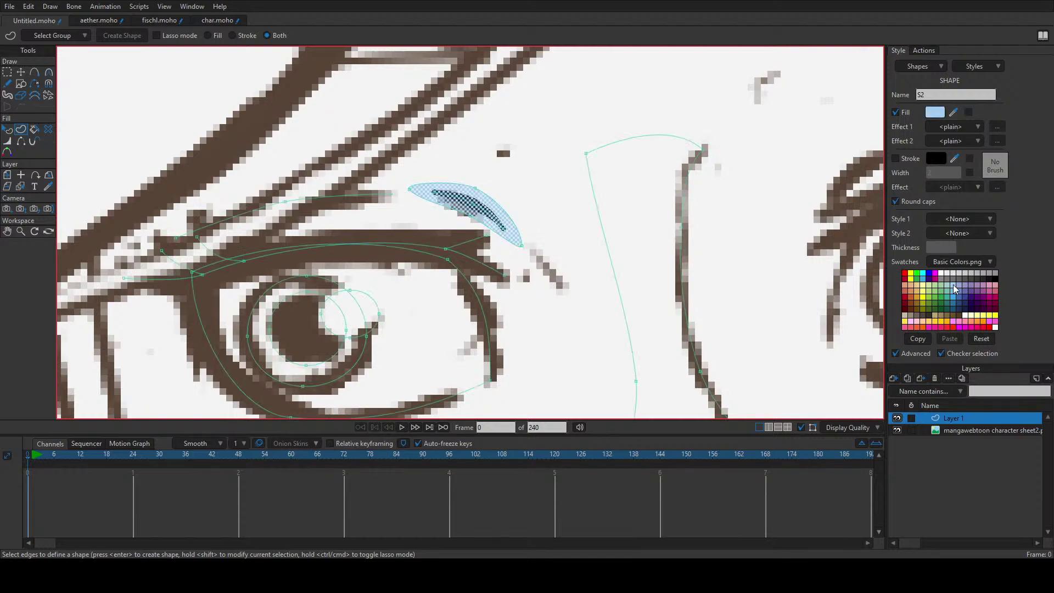
Step: Lower the light blue shape beneath the black crease stroke and deselect it
key("q")
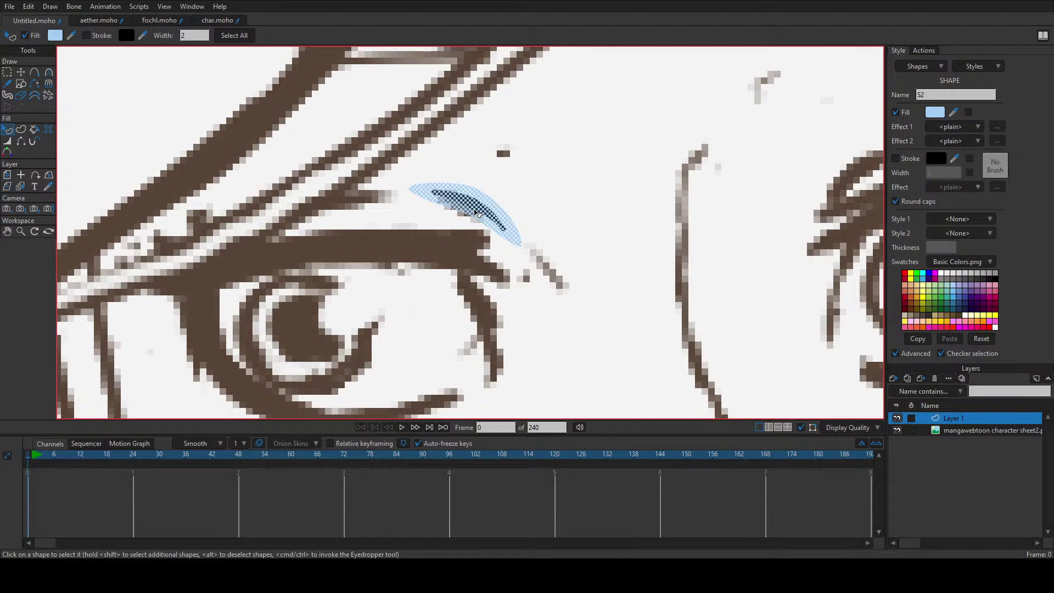
key("Down")
left_click(544, 196)
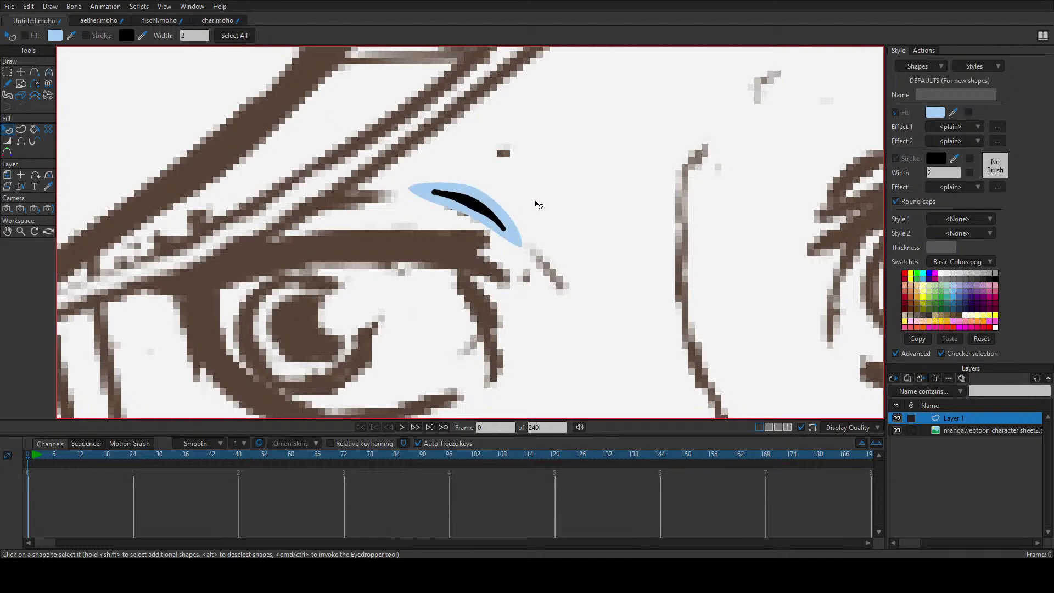
Step: Examine the blue-backed crease against the whole face and compare it with the eye crease in aether.moho
scroll(491, 225, "down", 2)
scroll(491, 225, "down", 3)
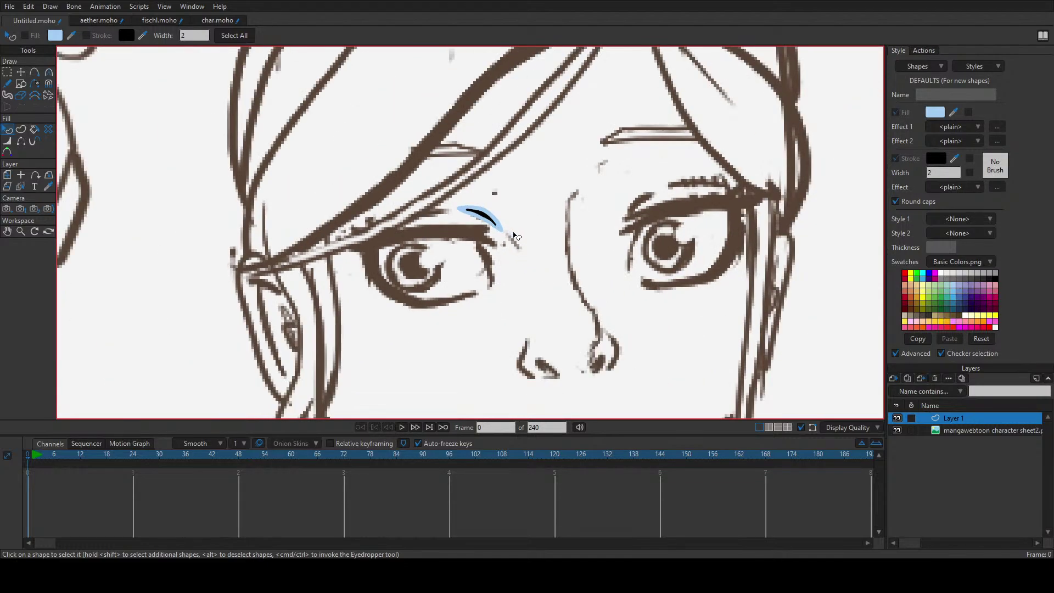
scroll(497, 221, "up", 1)
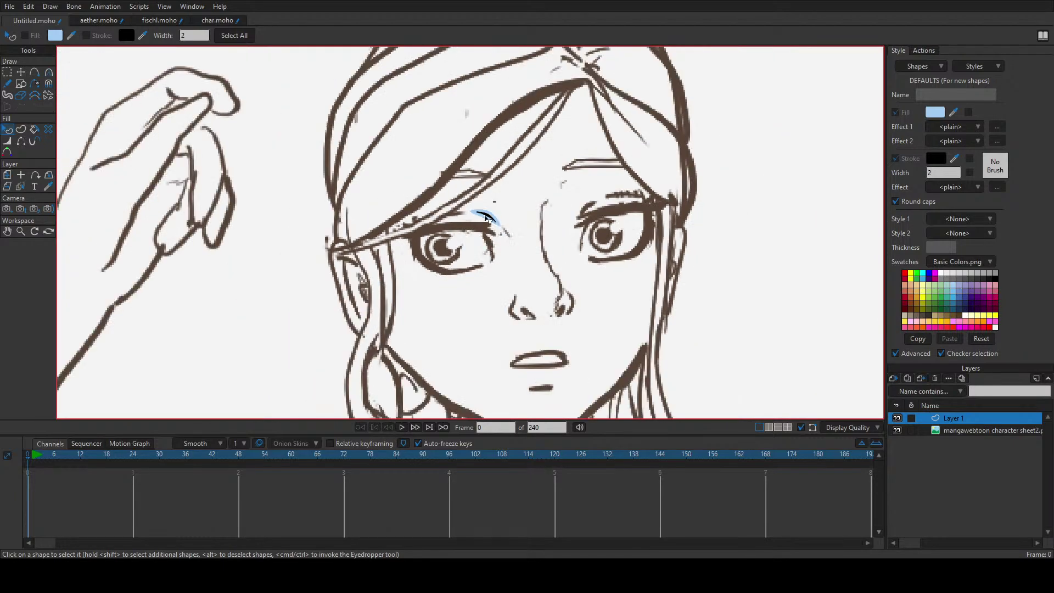
scroll(412, 192, "up", 1)
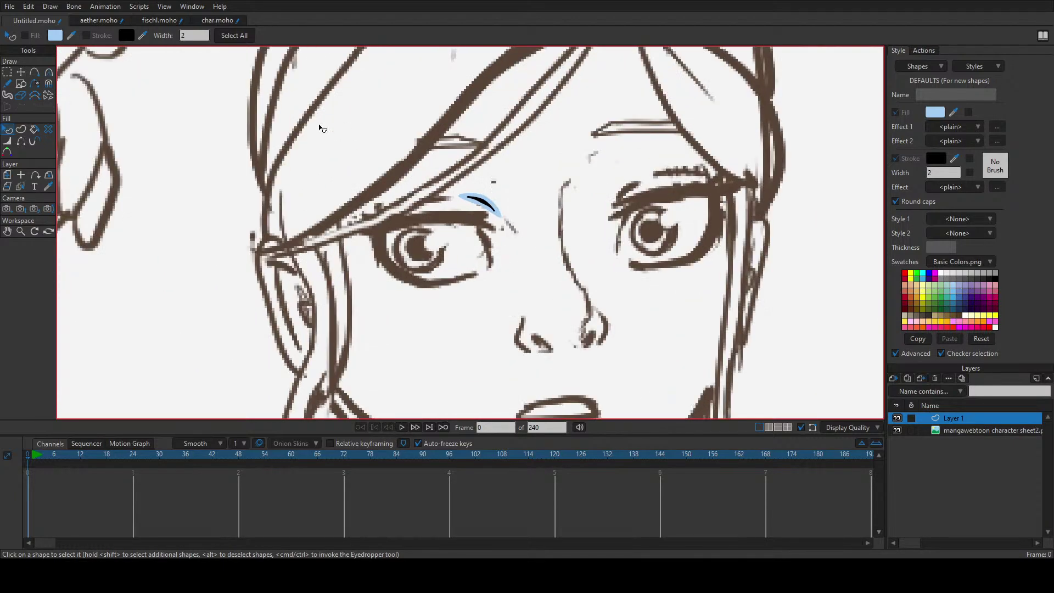
left_click(99, 21)
left_click(104, 20)
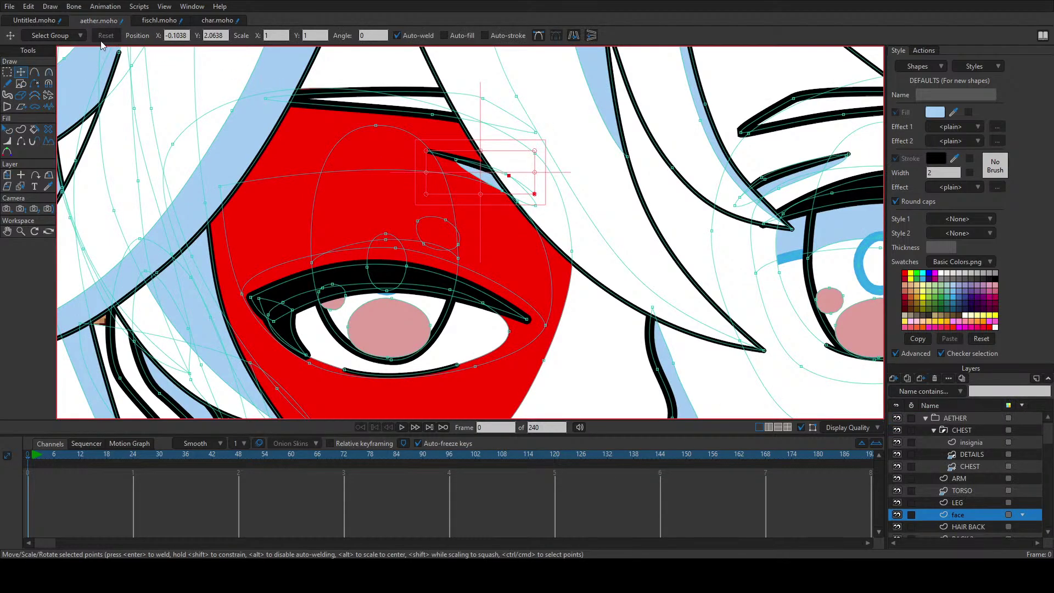
left_click(37, 20)
Step: Lower the blue shape's upper and outer end points and shift the crease stroke's middle point toward the nose
key("q")
scroll(472, 200, "up", 10)
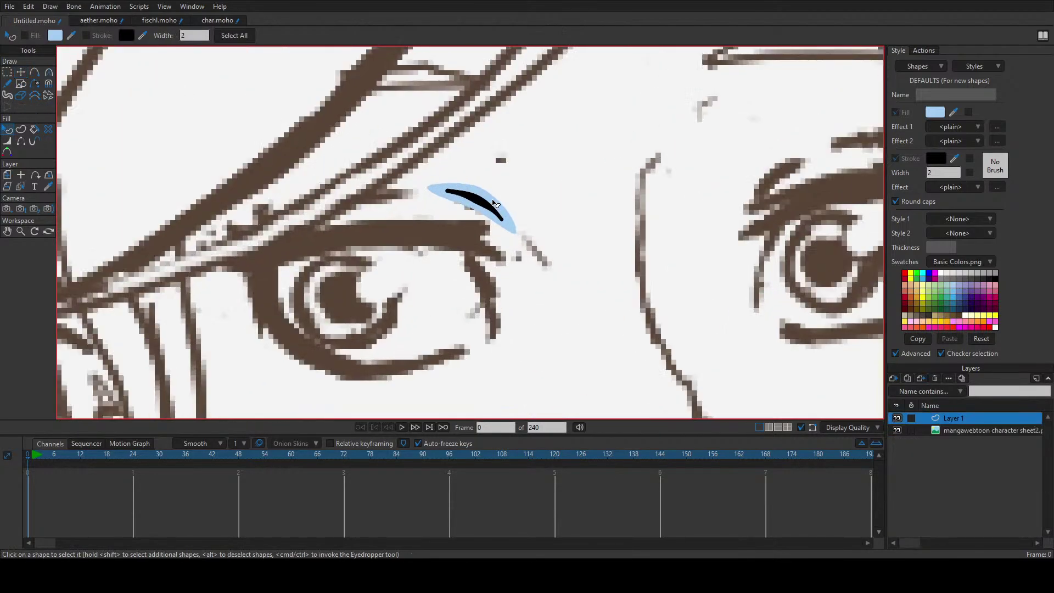
key("t")
scroll(477, 186, "up", 2)
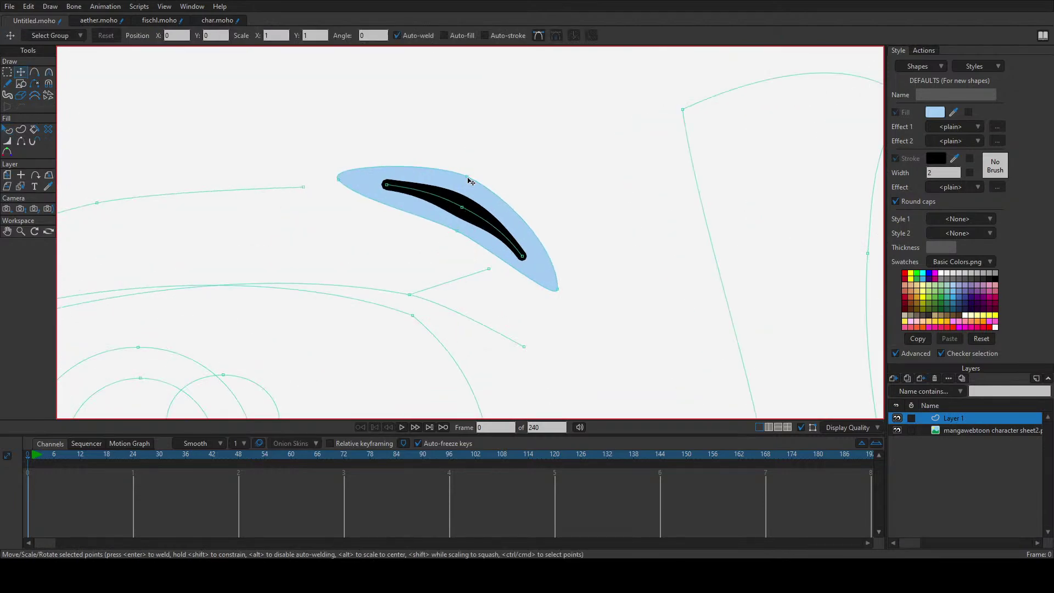
left_click_drag(468, 177, 456, 201)
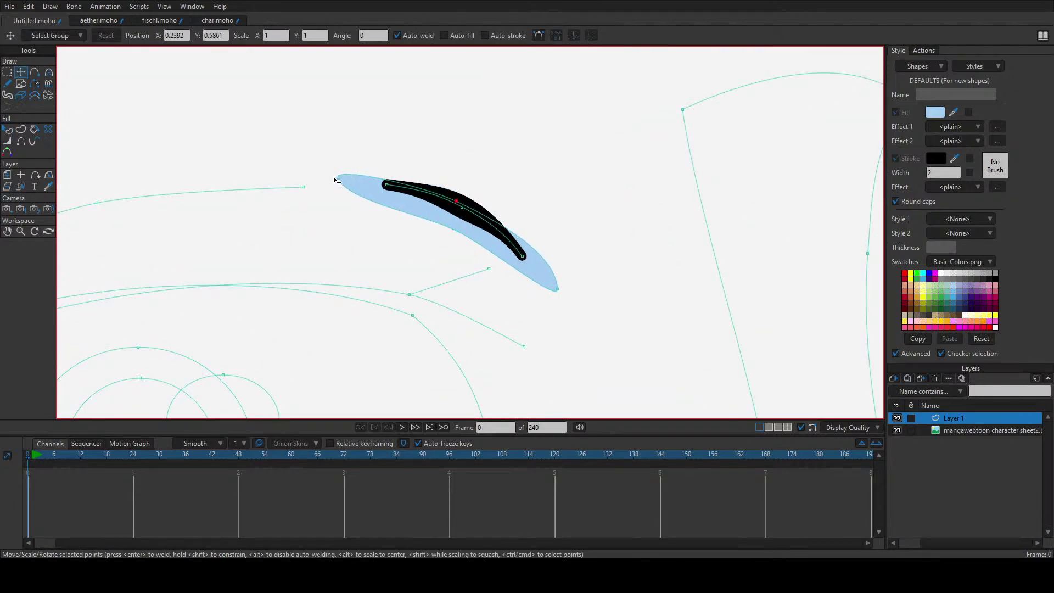
left_click_drag(335, 178, 333, 192)
left_click(447, 196)
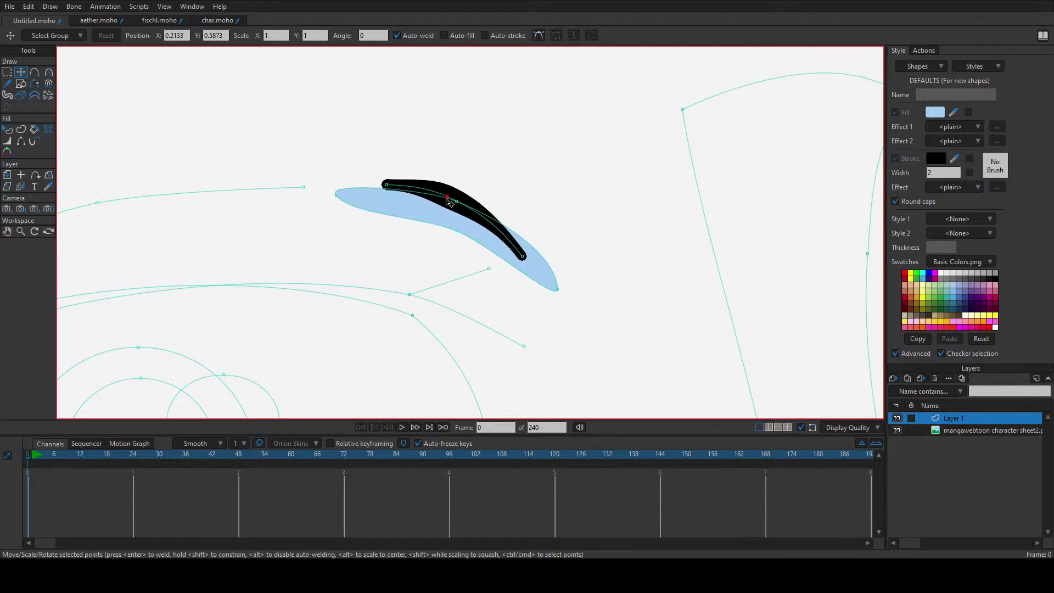
left_click_drag(449, 202, 478, 212)
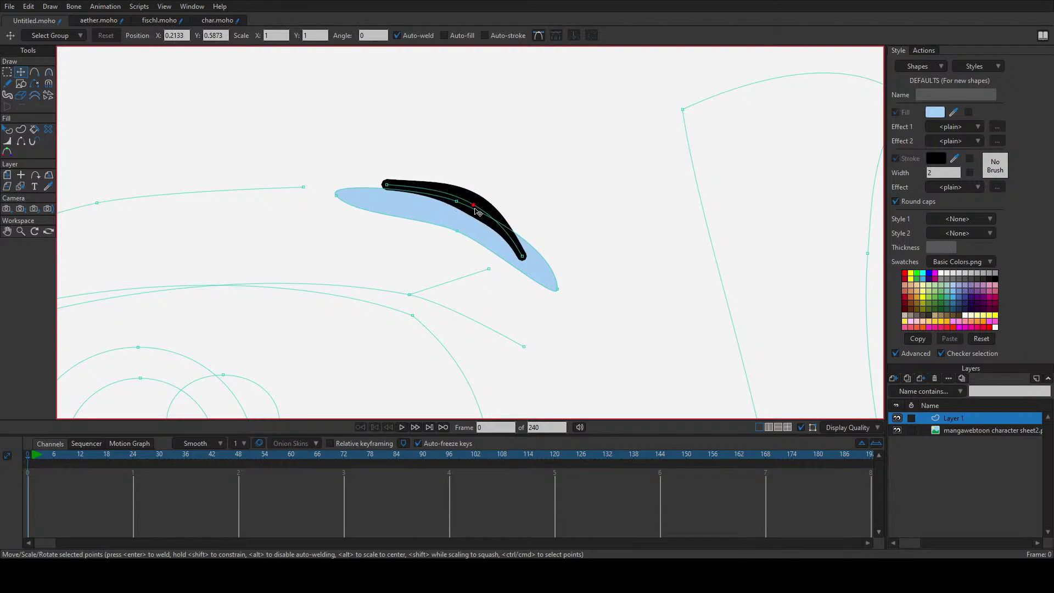
Step: Turn off auto-welding and extend both ends of the crease stroke along the blue shape's upper edge
left_click_drag(387, 185, 376, 187)
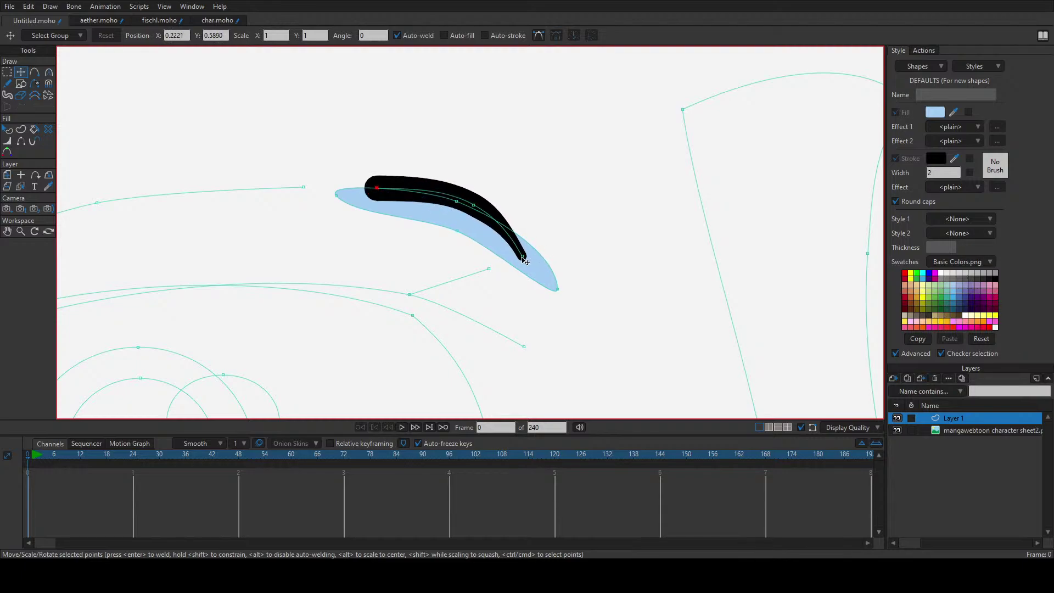
key("ctrl+z")
left_click(396, 35)
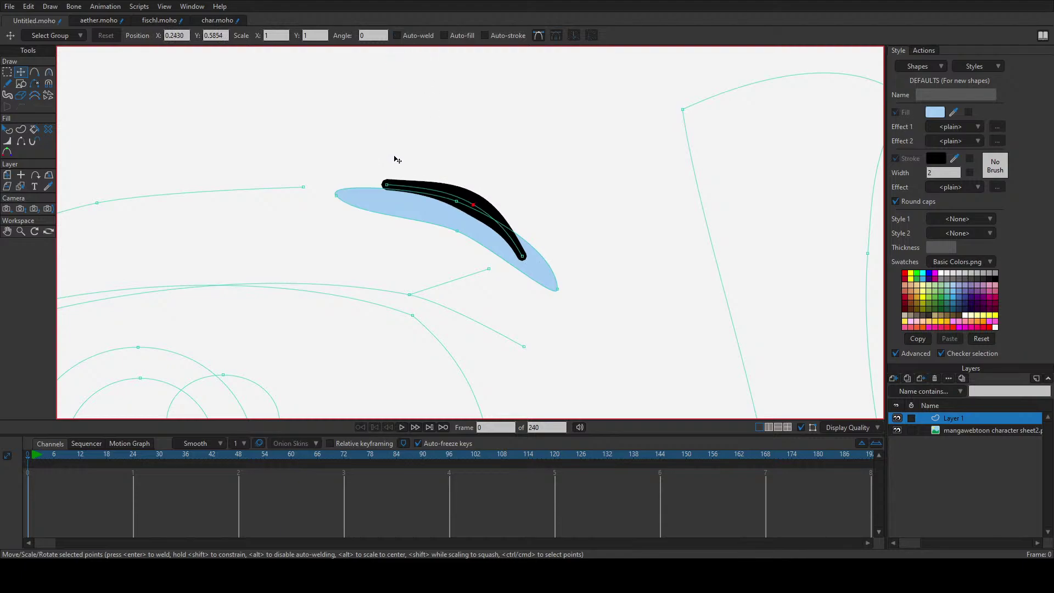
left_click_drag(388, 185, 372, 187)
left_click_drag(523, 256, 547, 262)
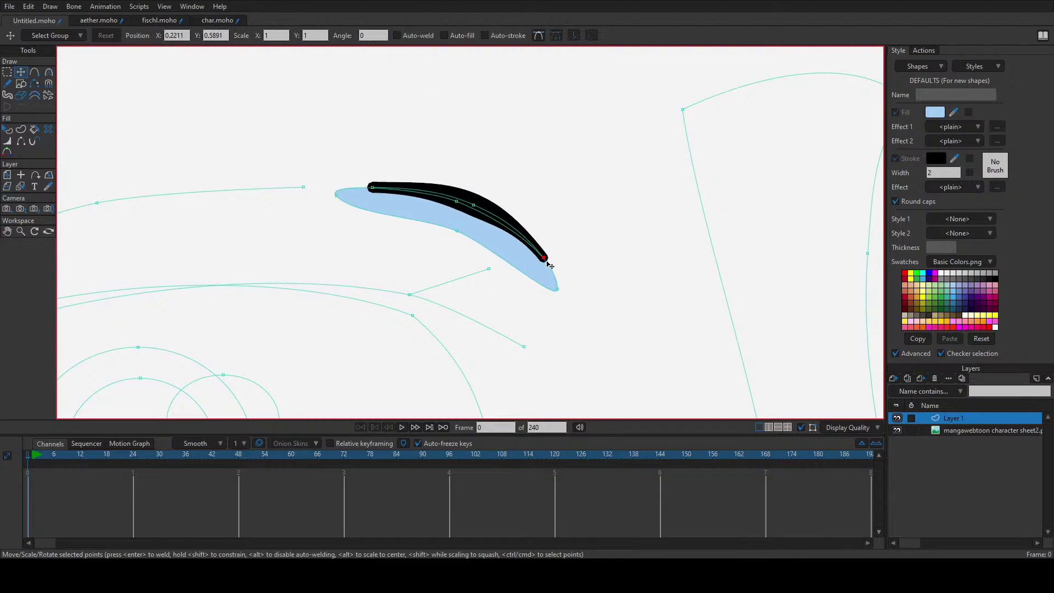
scroll(481, 220, "down", 5)
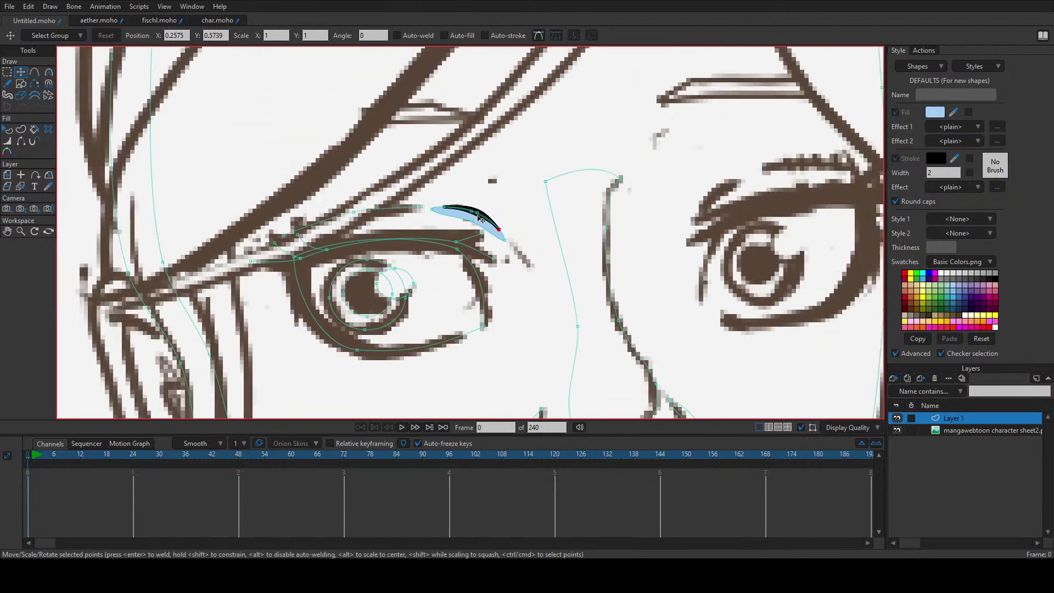
scroll(481, 220, "down", 3)
Step: Create a filled and stroked shape from the closed nose bridge outline
left_click_drag(590, 287, 479, 240)
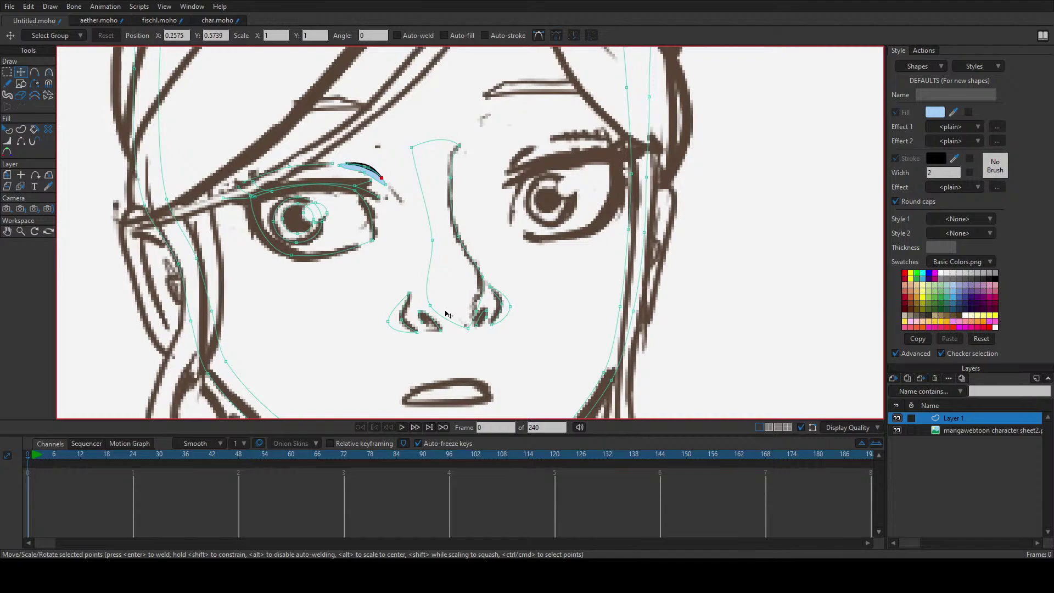
scroll(457, 311, "up", 2)
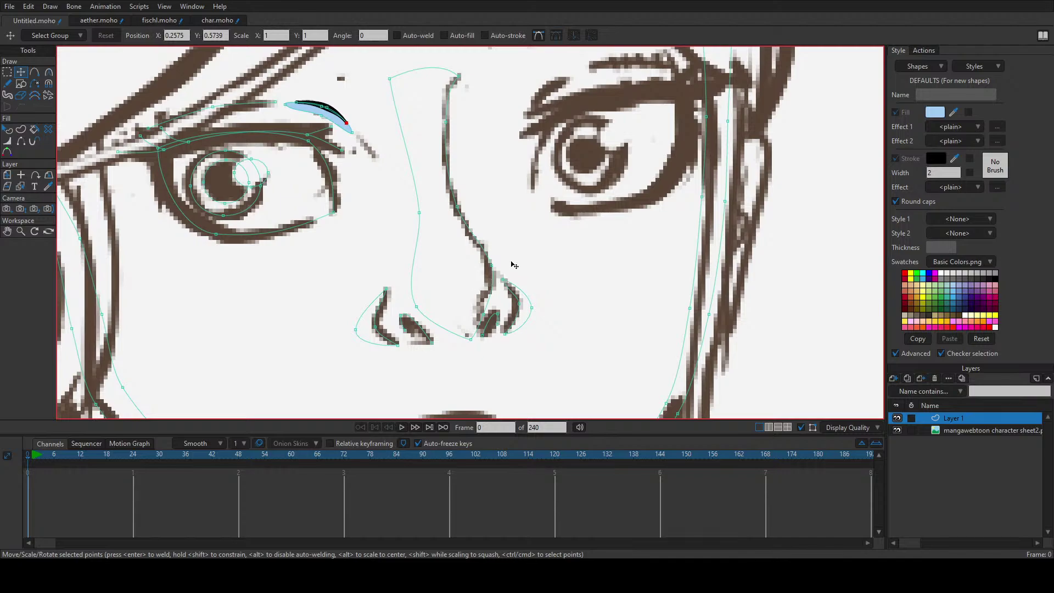
key("u")
left_click(476, 240)
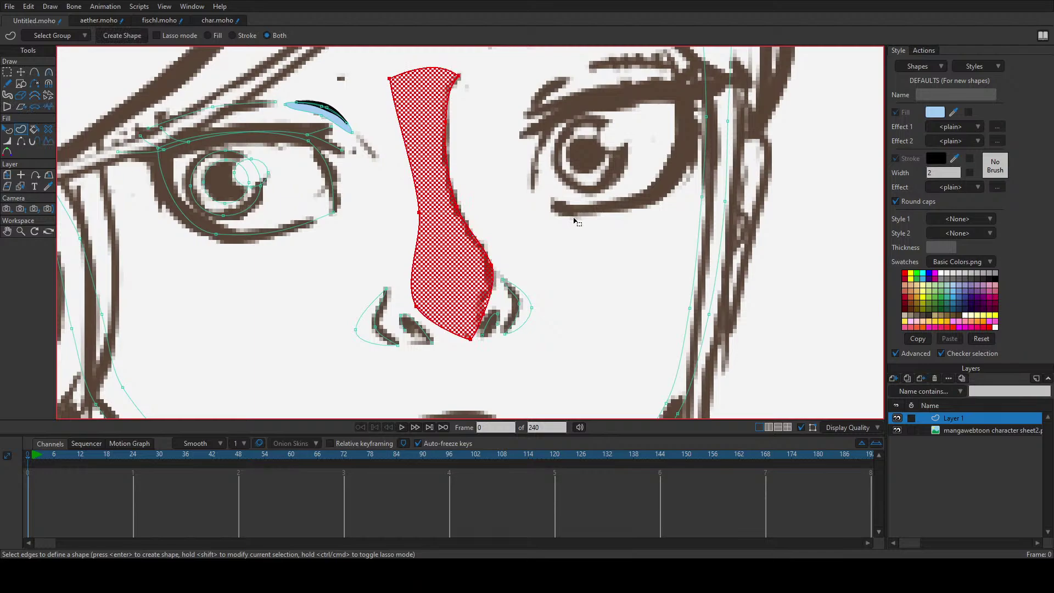
key("Return")
key("q")
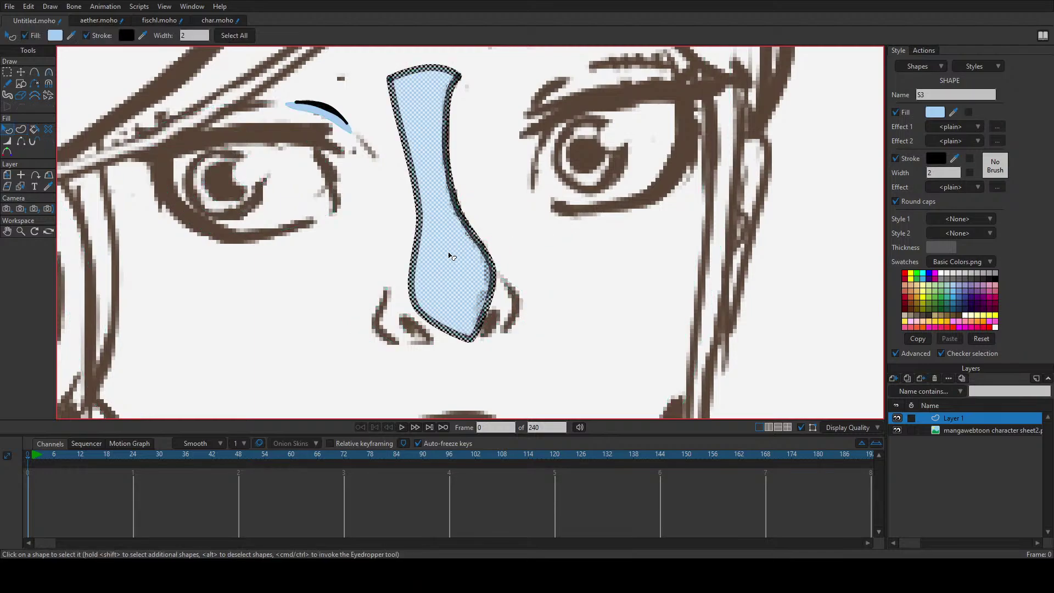
Step: Hide the nose bridge shape's top, inner side and bottom edges, leaving only the contour line over the sketch stroked
key("h")
left_click(410, 157)
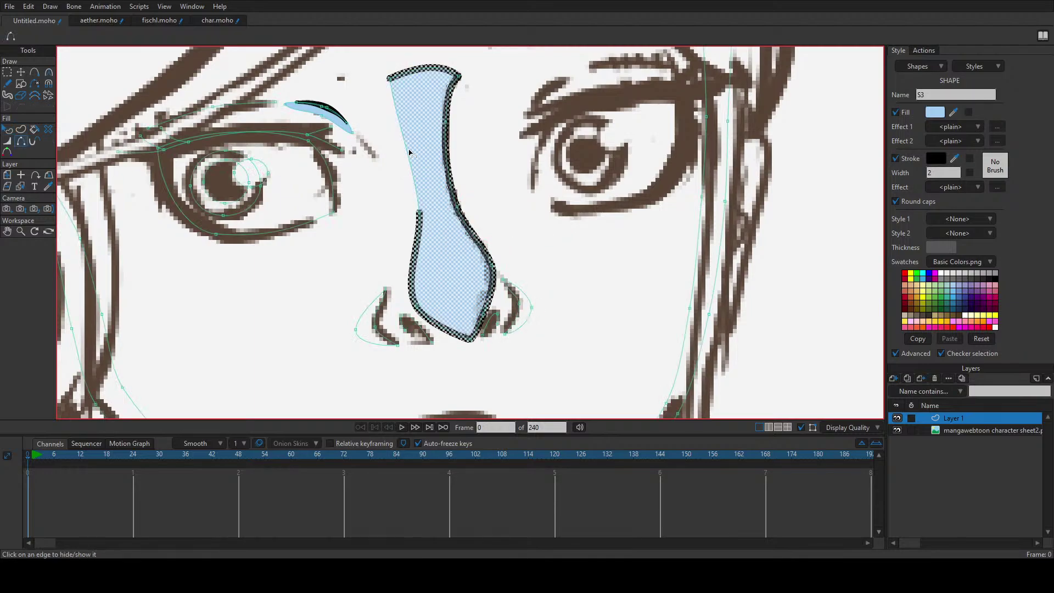
left_click(411, 73)
left_click(418, 222)
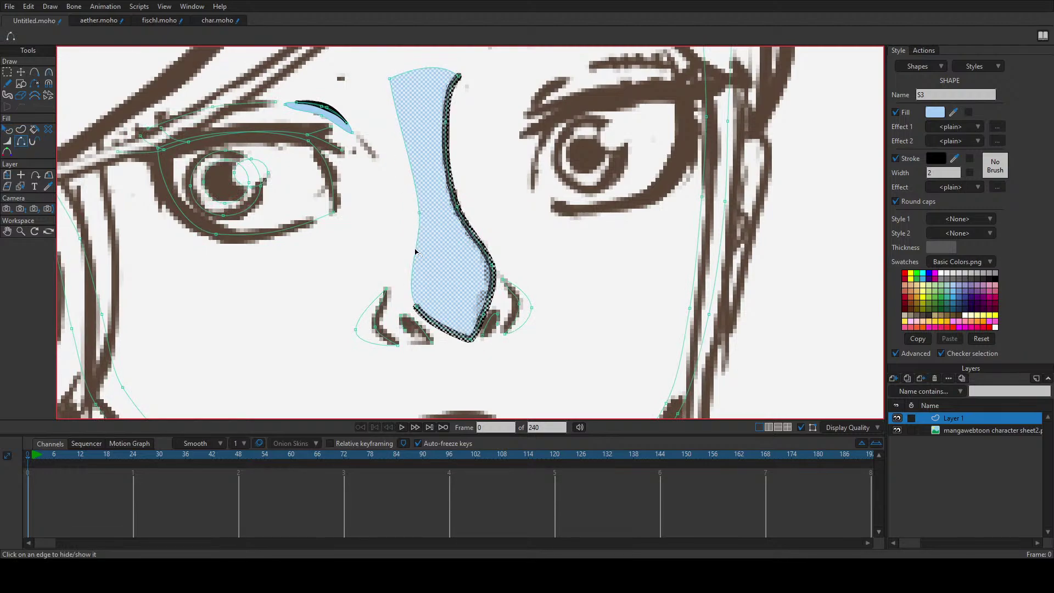
left_click(441, 330)
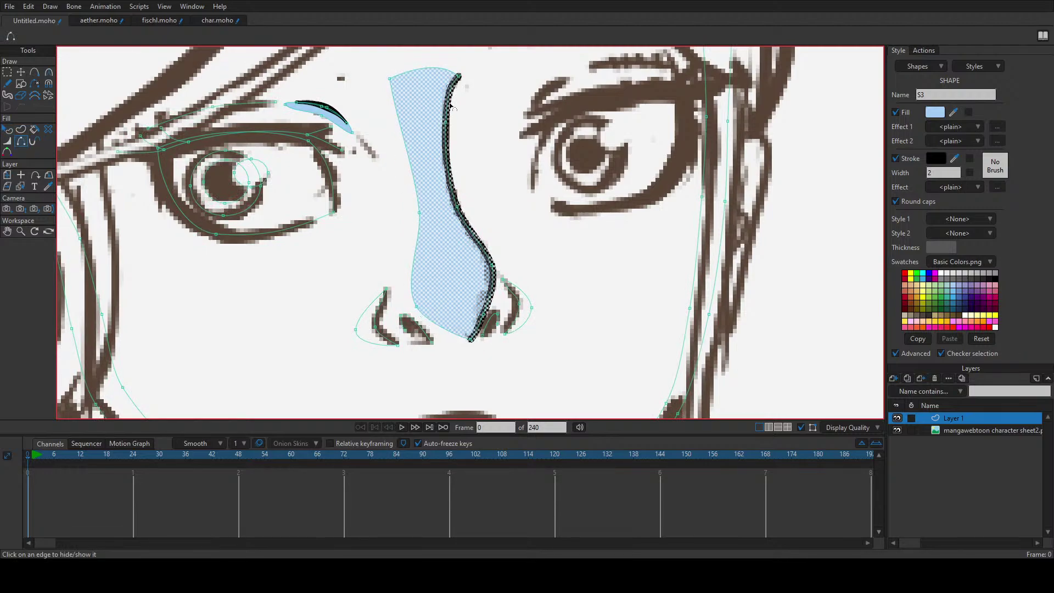
Step: Taper the nose bridge stroke by thinning its points and ends, with the second point from the top about 68 percent wide
key("w")
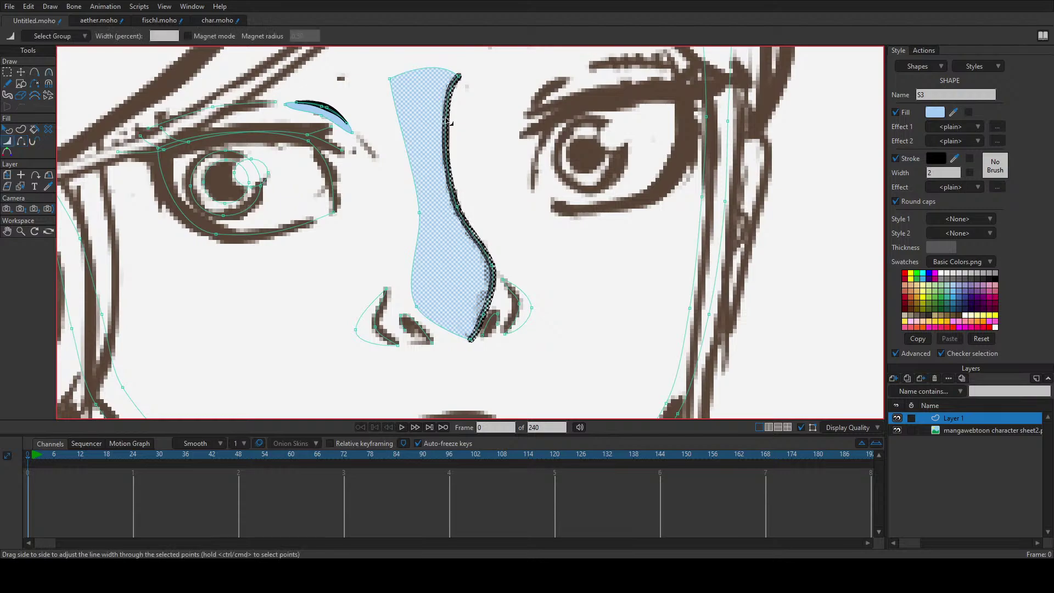
left_click(444, 122)
left_click_drag(442, 124, 448, 118)
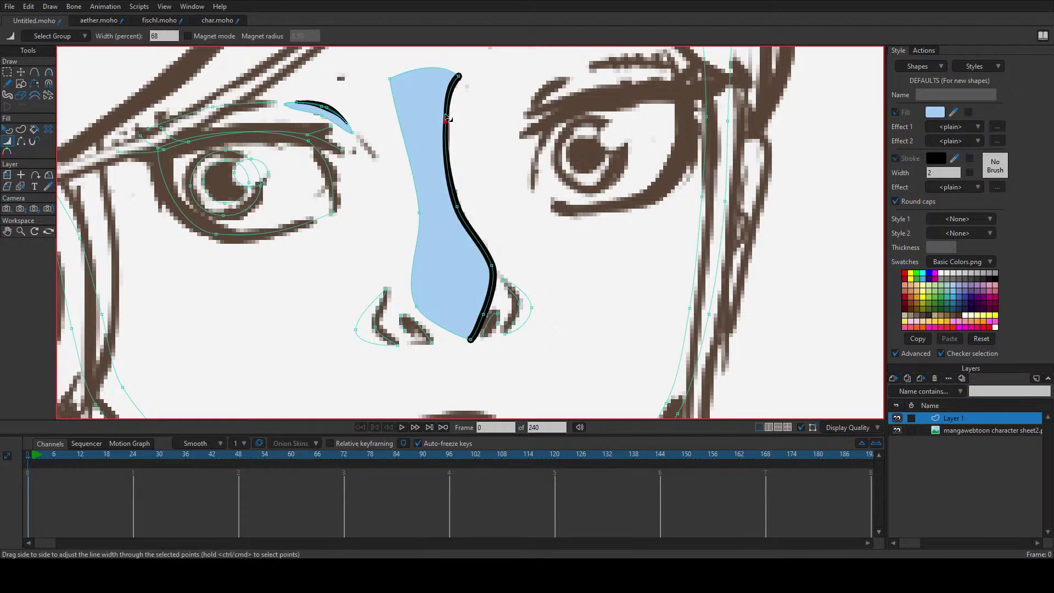
left_click_drag(460, 78, 447, 76)
mouse_move(457, 207)
left_mouse_down()
mouse_move(513, 270)
mouse_move(482, 263)
left_mouse_up()
left_click_drag(483, 314, 455, 340)
key("c")
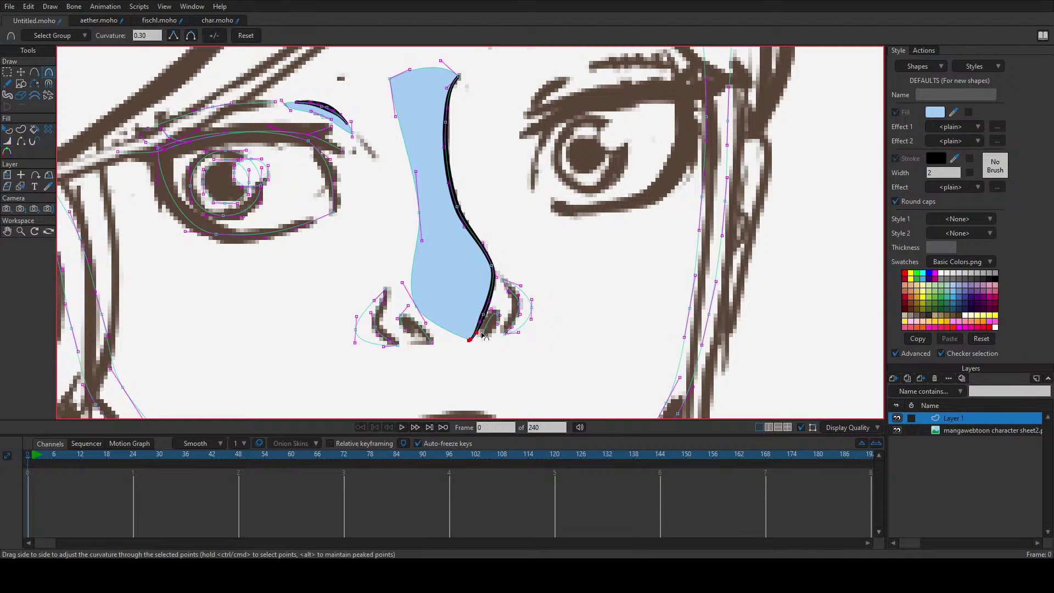
Step: Change the nose bridge shape's fill color to white
key("q")
left_click(435, 246)
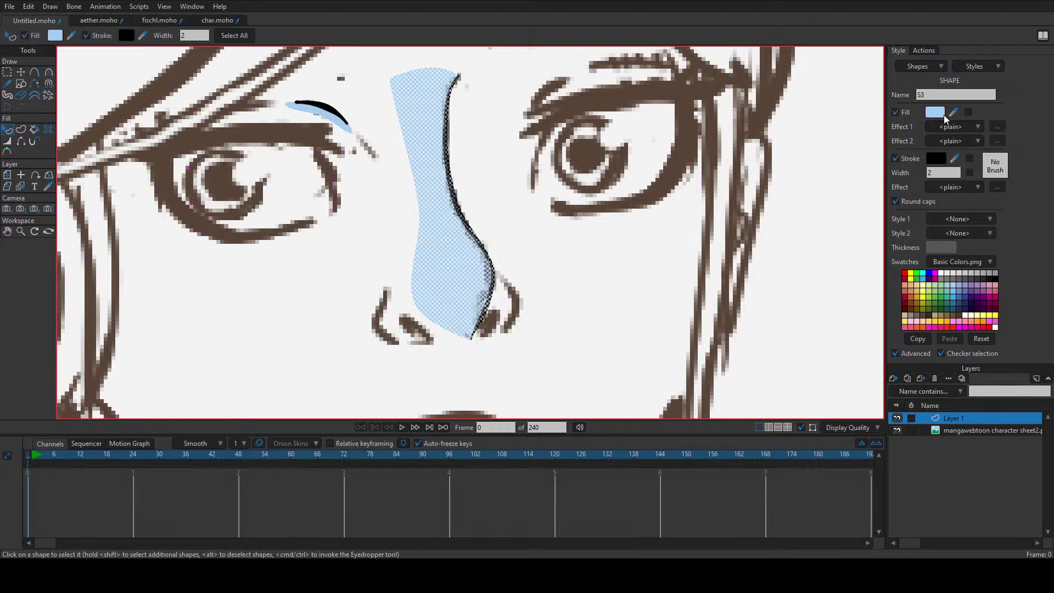
left_click(388, 200, "ctrl")
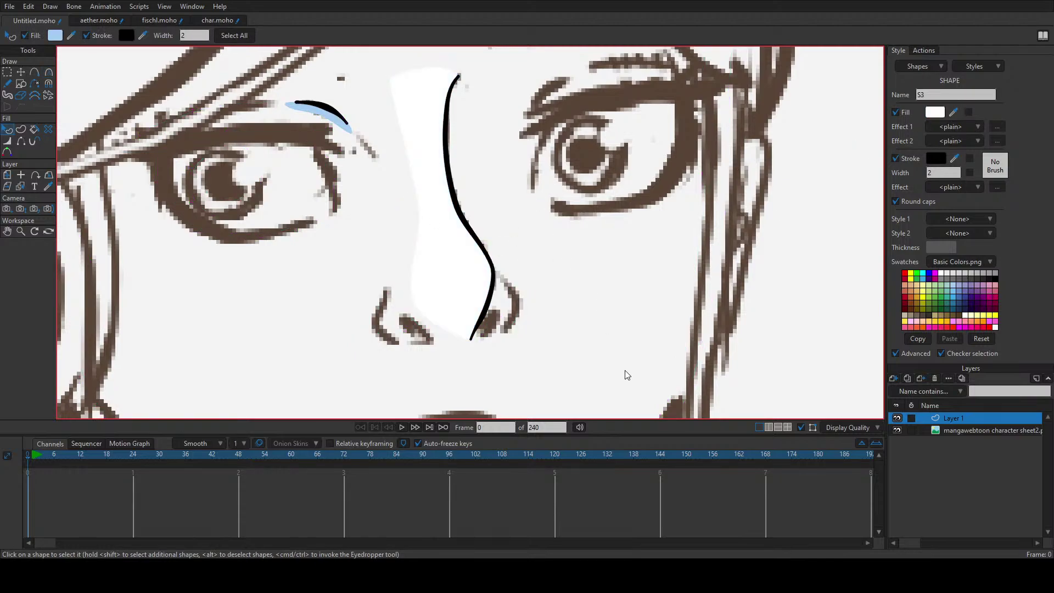
Step: Draw a large closed skin outline around the sketch's left eye, enclosing the upper crease and passing below the lower lid
left_click(568, 275)
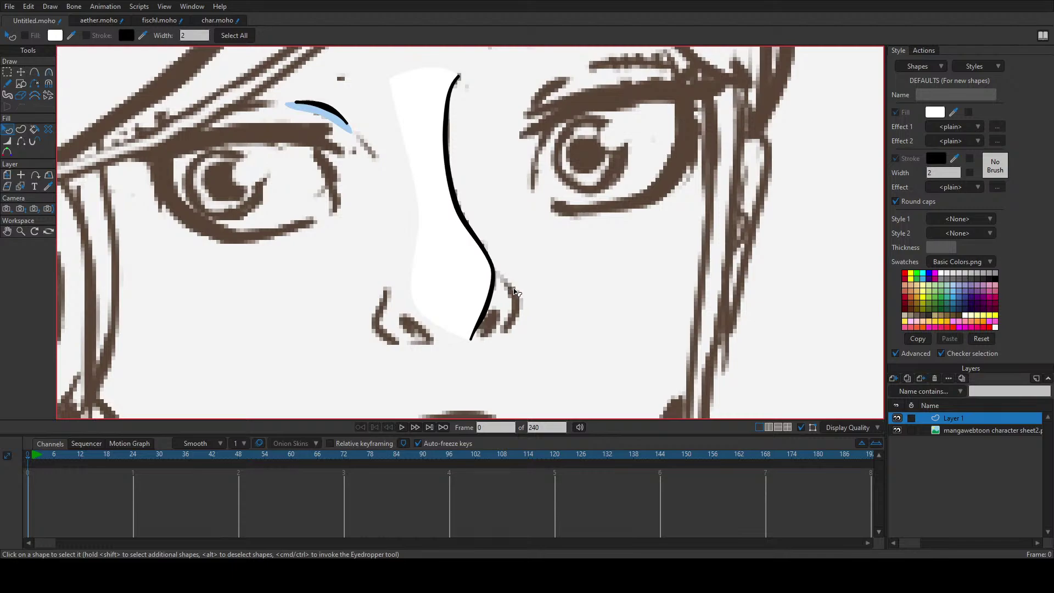
key("a")
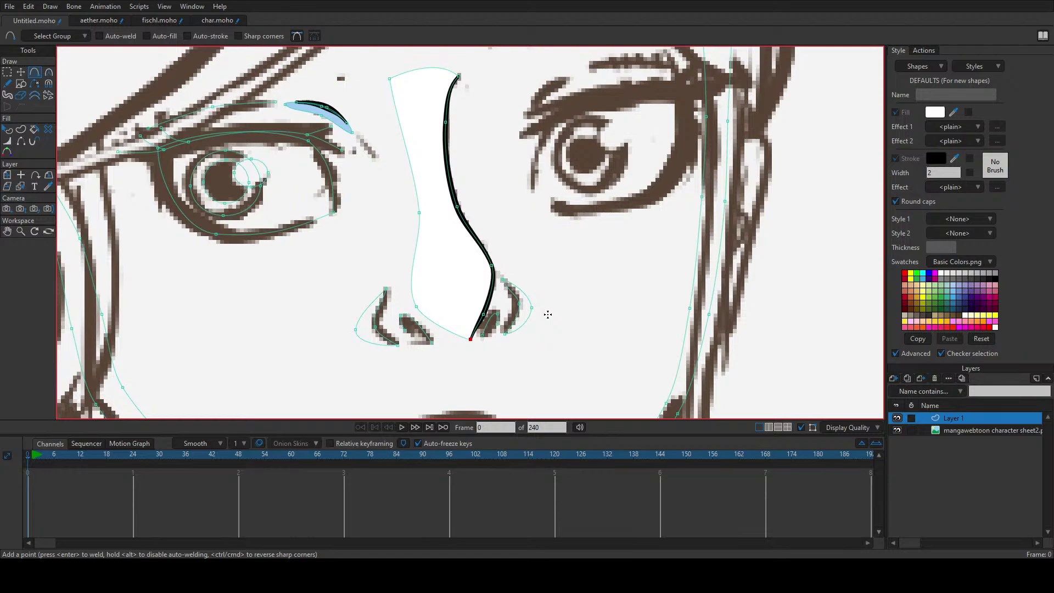
left_click_drag(351, 211, 197, 184)
left_click(240, 289)
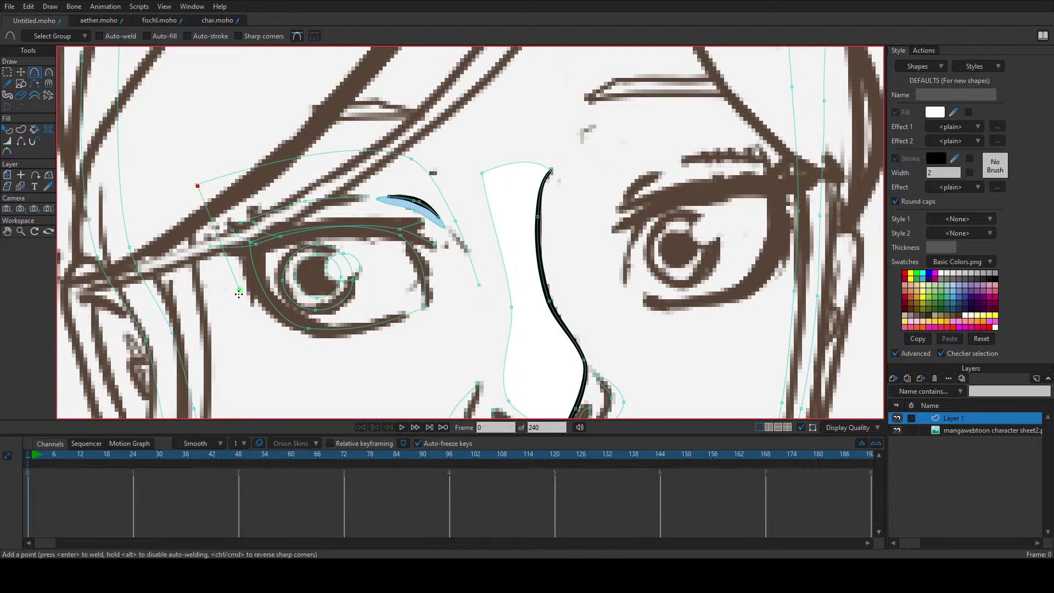
left_click_drag(239, 290, 256, 364)
left_click_drag(256, 363, 479, 287)
left_click(21, 72)
left_click(425, 36)
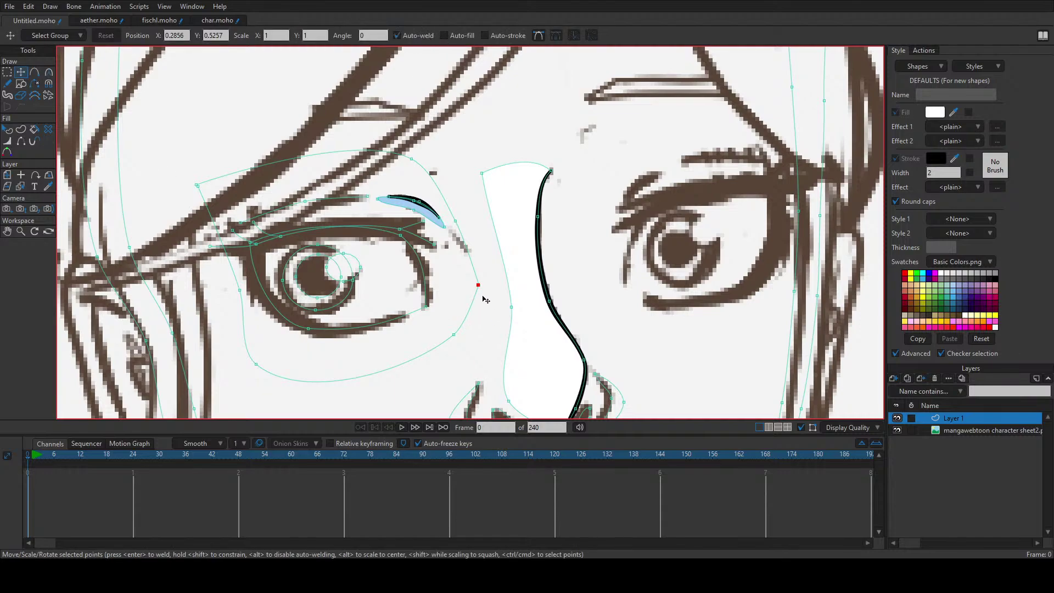
Step: Reshape the upper outer corner of the left eye's skin outline by moving its point outward and adjusting its curvature
left_click(198, 186)
key("Return")
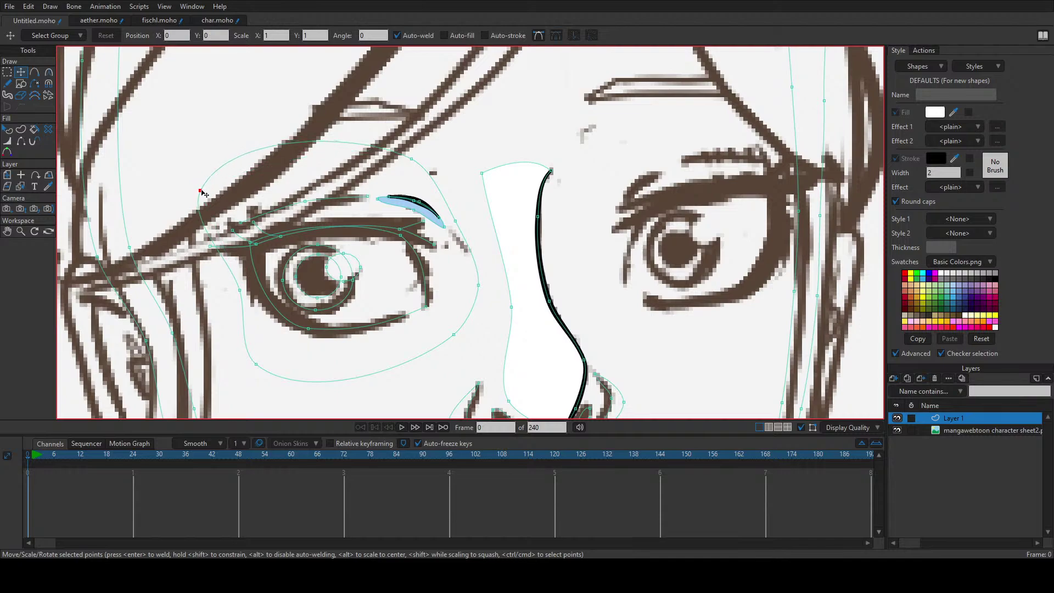
left_click(199, 189)
key("c")
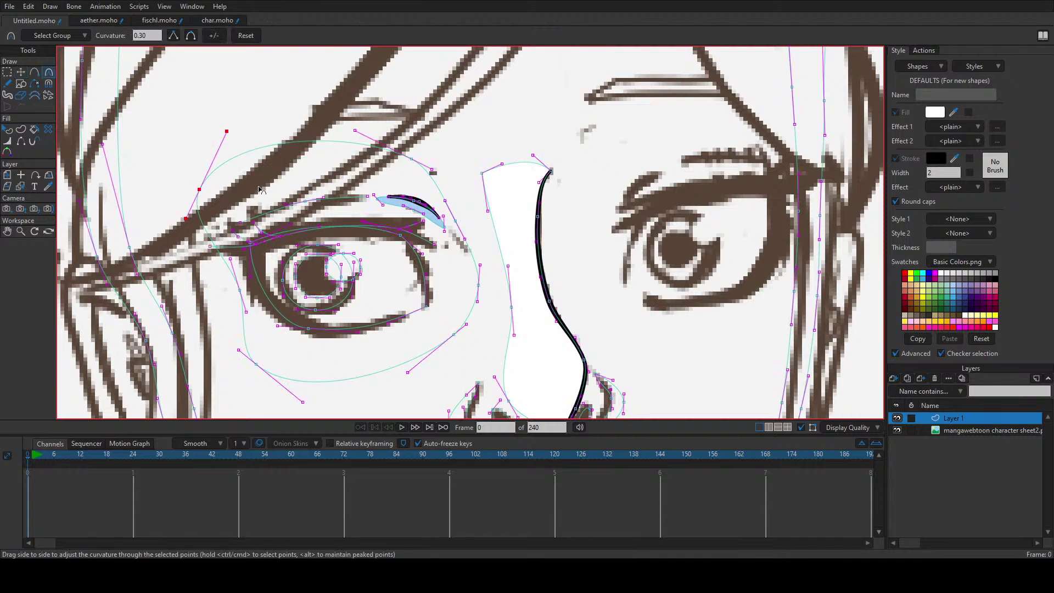
left_click_drag(233, 157, 239, 159)
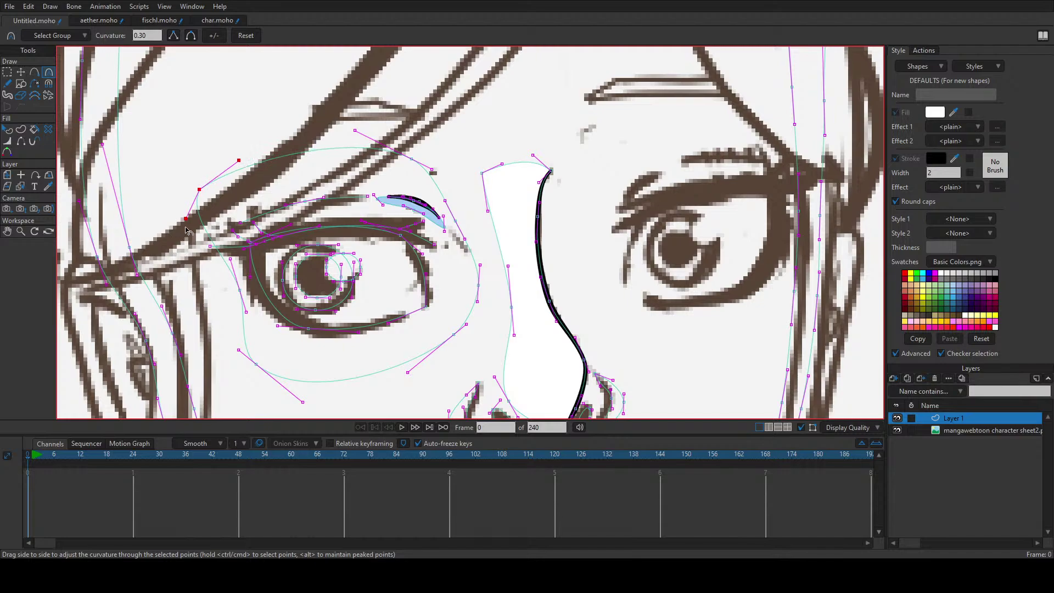
left_click_drag(186, 218, 197, 249)
key("t")
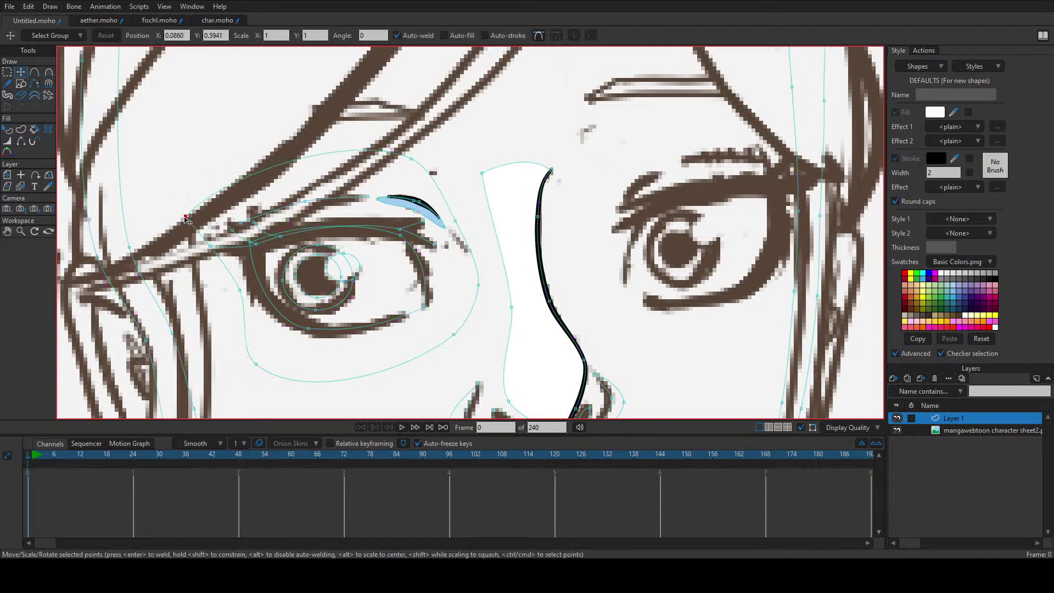
Step: Move the lower outer corner of the left eye's skin outline slightly outward and flatten the curves meeting there
left_click(237, 289)
left_click_drag(256, 364, 246, 363)
key("c")
left_click_drag(295, 406, 314, 373)
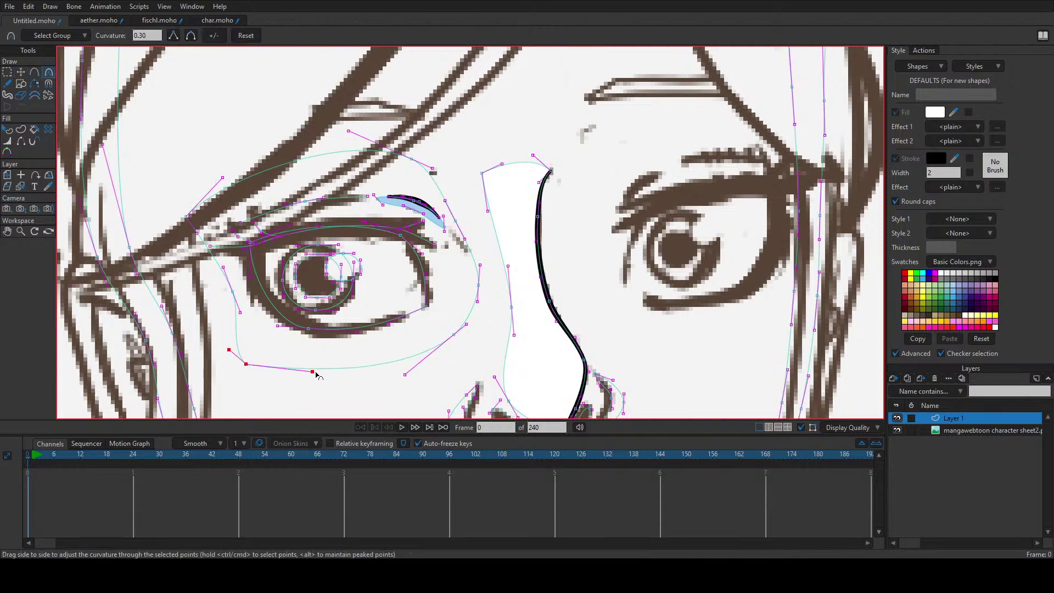
left_click_drag(230, 350, 245, 343)
key("t")
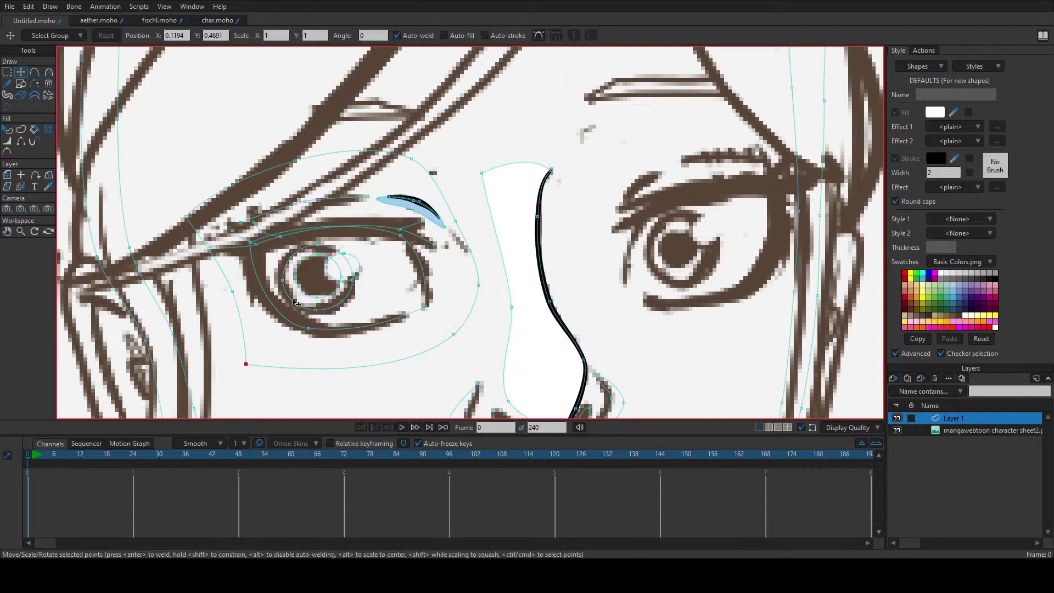
Step: Slide the left eye's iris and pupil curves toward the nose and back to test their movement inside the eye opening
mouse_move(262, 248)
left_mouse_down()
mouse_move(311, 297)
mouse_move(325, 268)
mouse_move(332, 279)
mouse_move(304, 295)
left_mouse_up()
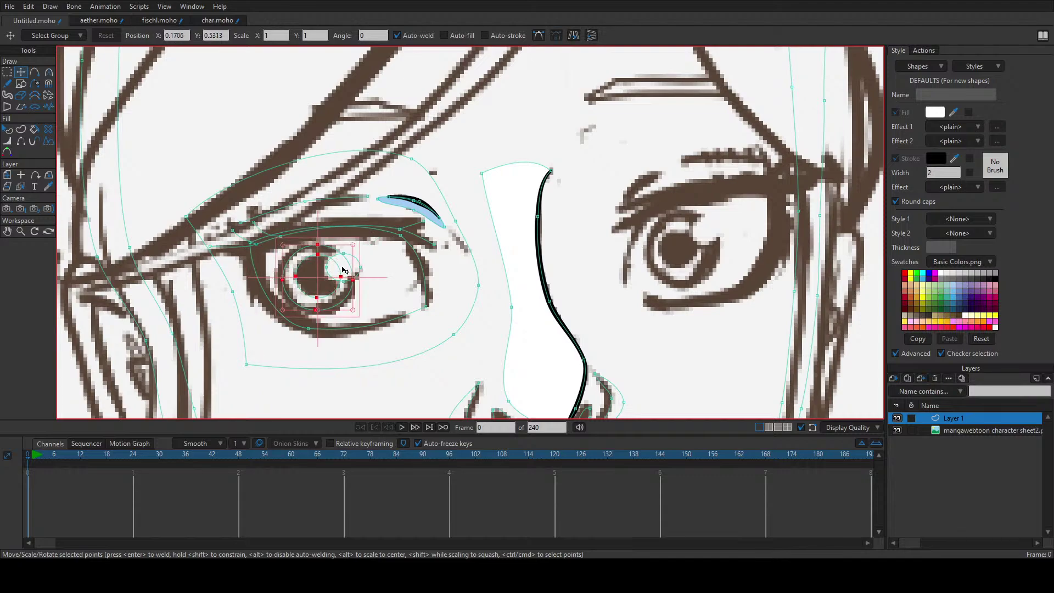
left_click_drag(326, 279, 405, 279)
left_click_drag(279, 275, 325, 304)
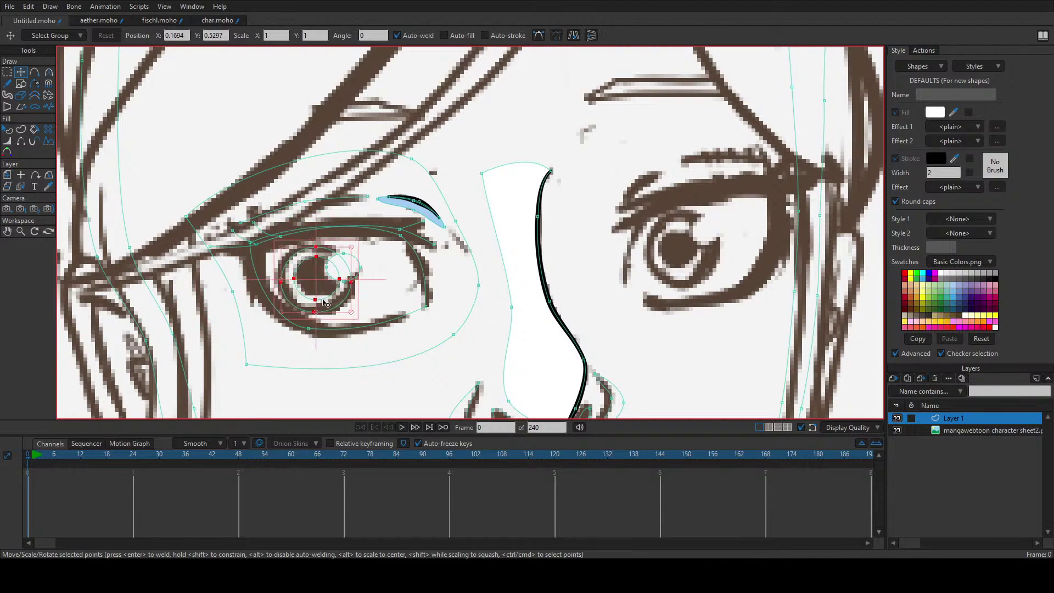
Step: Create a filled and stroked skin shape from the area between the left eye's outer outline and the eye opening
key("q")
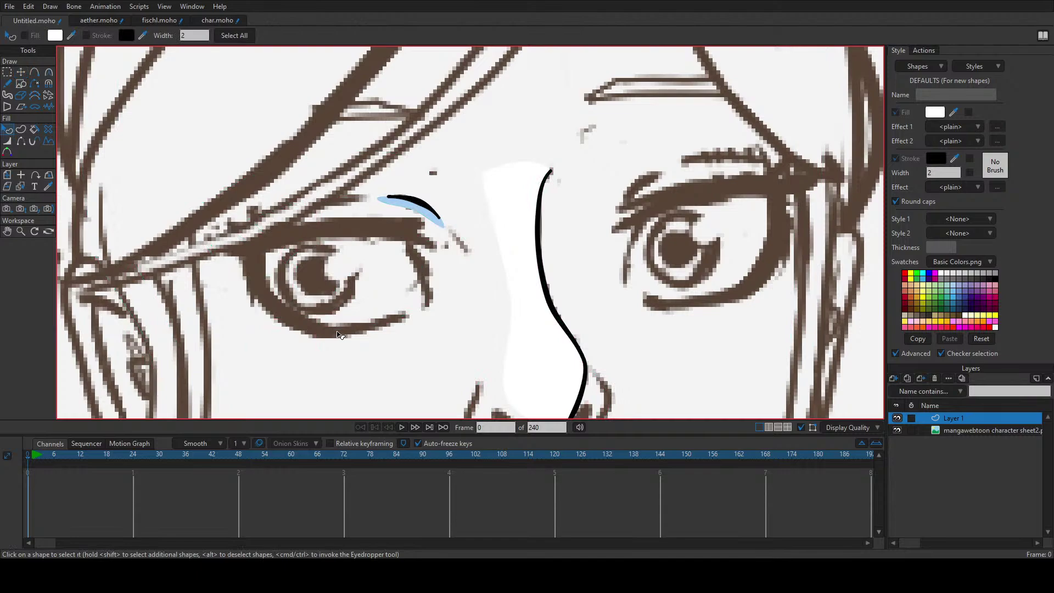
key("u")
left_click(337, 332)
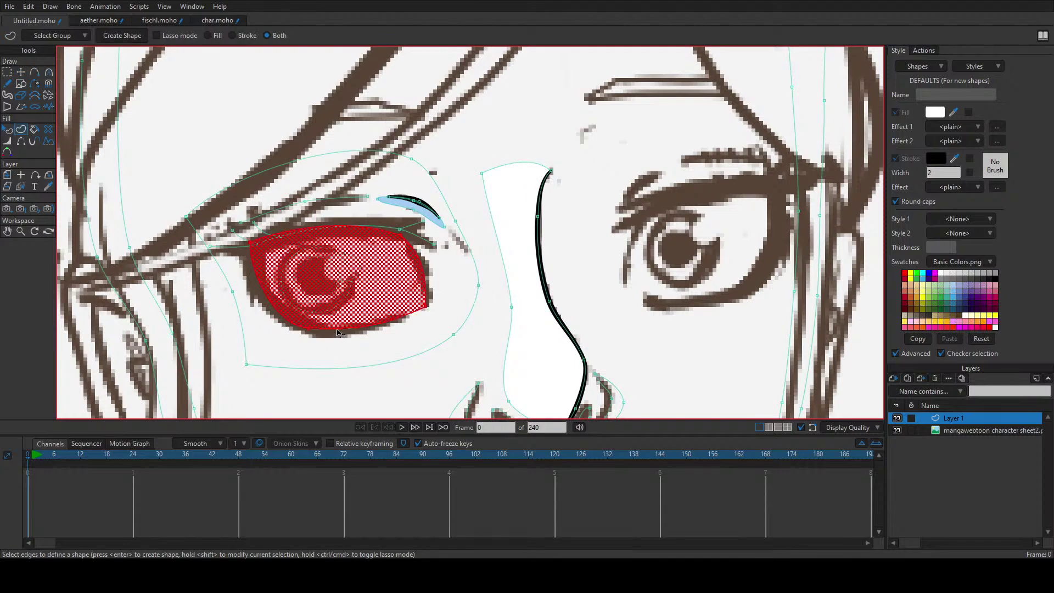
left_click(322, 369, "shift")
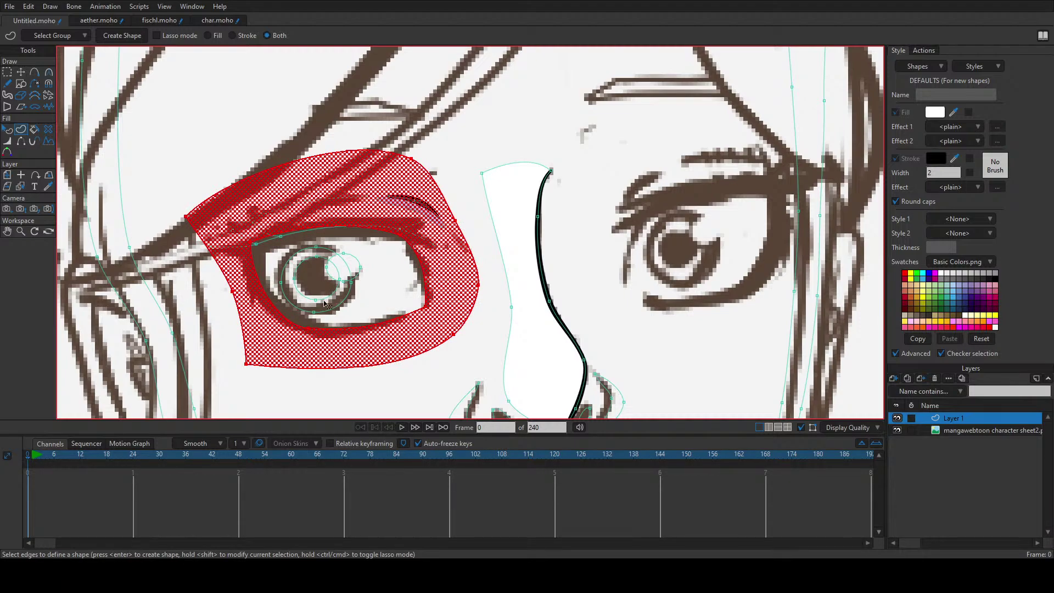
key("Return")
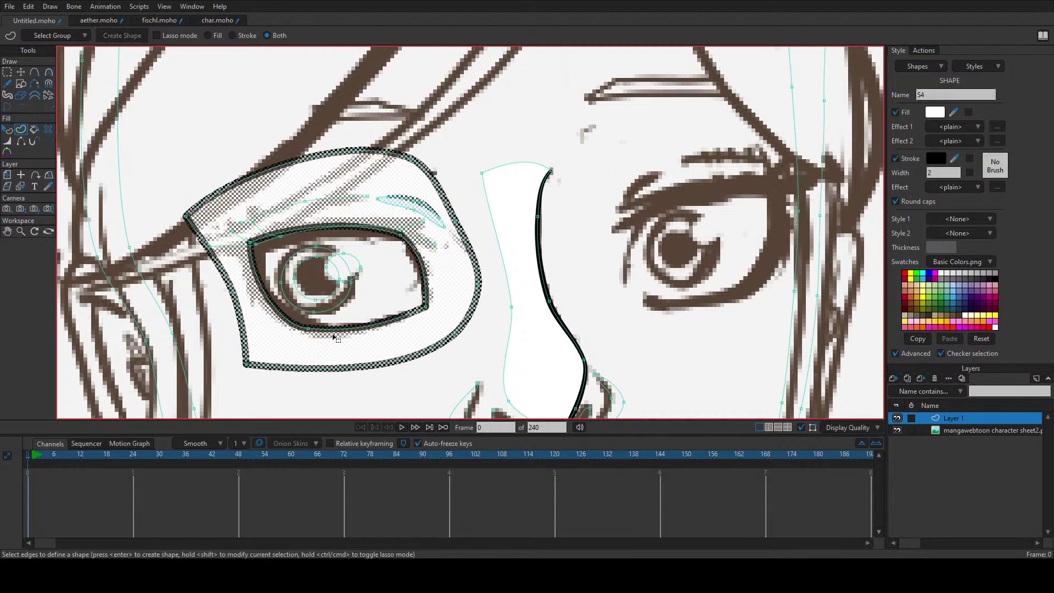
Step: Hide all outer edges of the left eye's skin shape, leaving only the eye opening stroked
key("q")
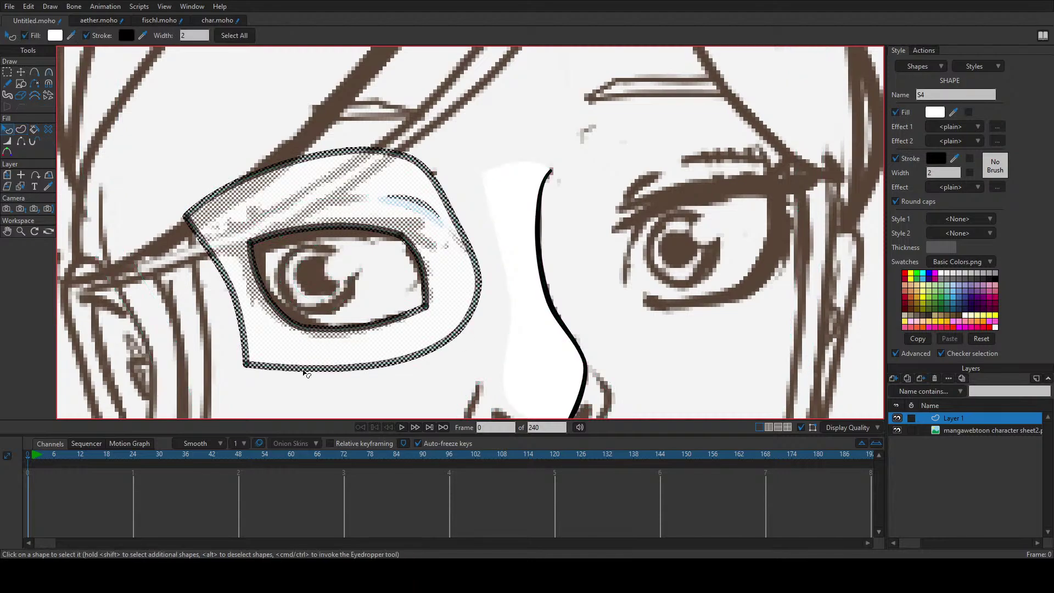
left_click(206, 357)
left_click(247, 361)
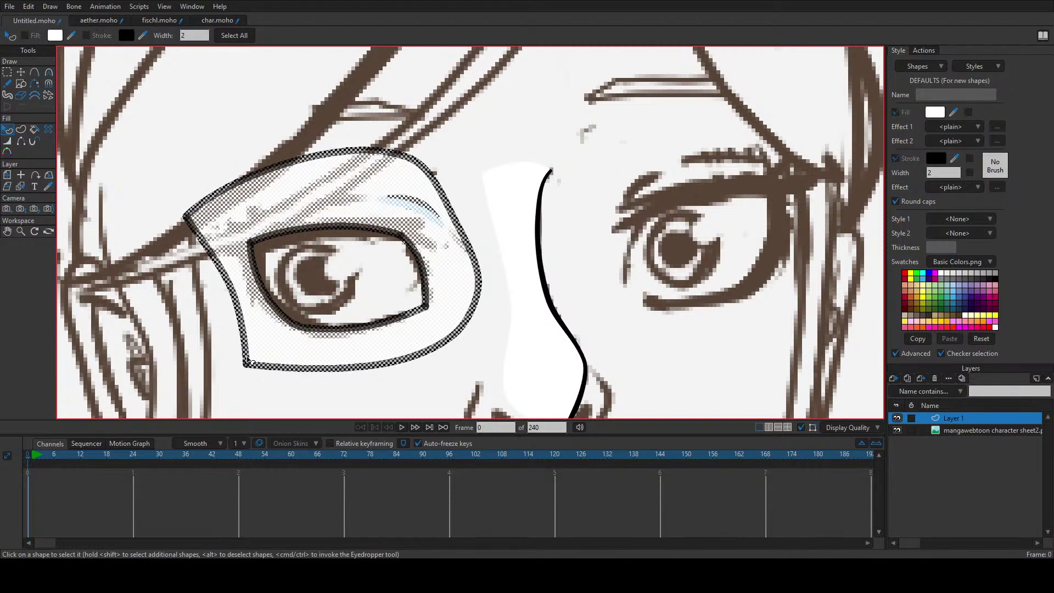
key("h")
left_click(245, 351)
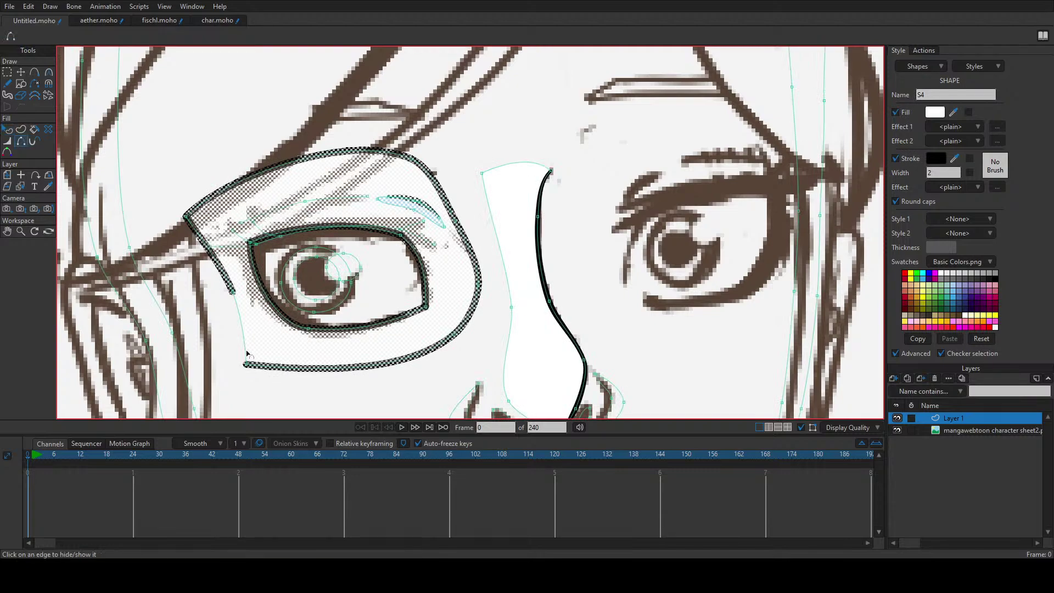
left_click(311, 368)
left_click(230, 283)
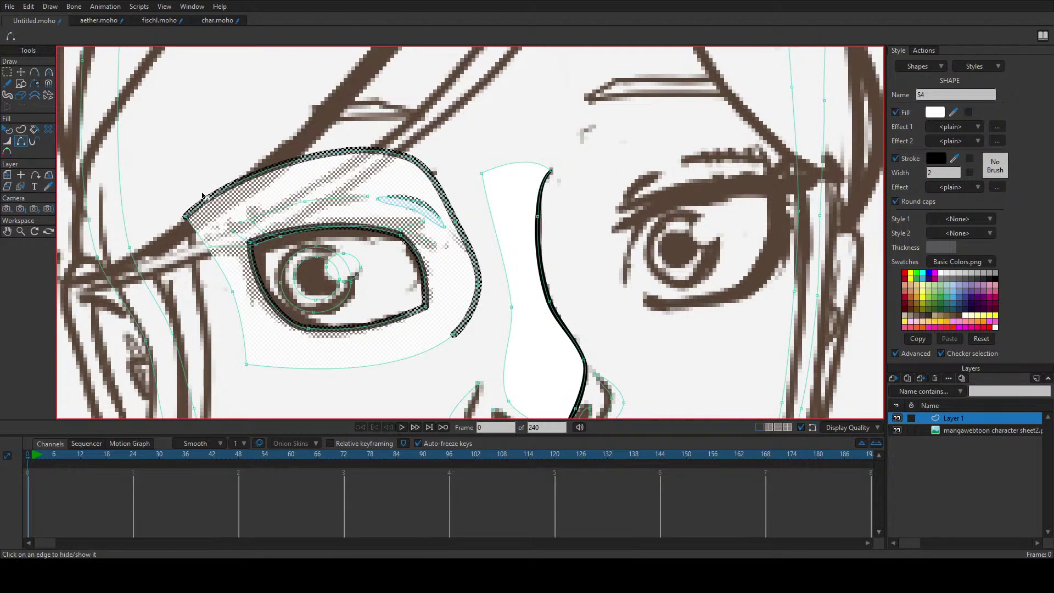
left_click(254, 185)
left_click(439, 193)
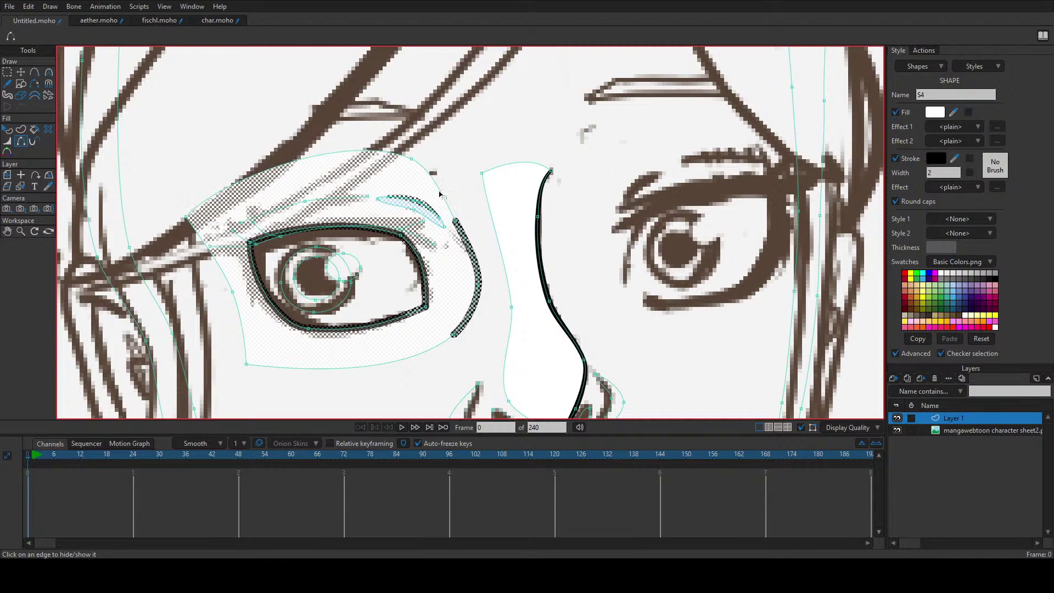
left_click(477, 300)
left_click(477, 277)
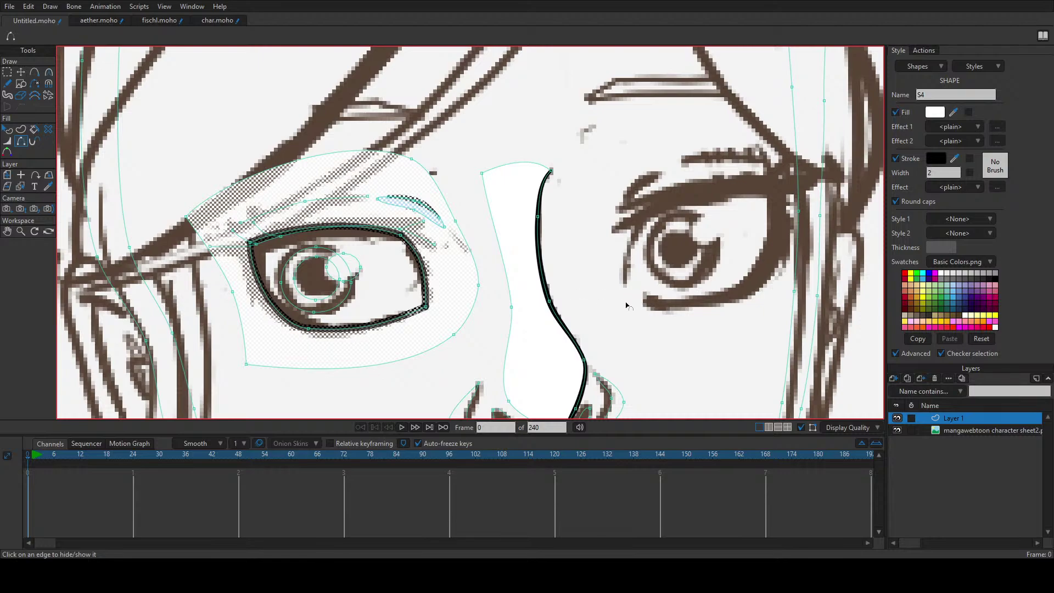
Step: Add a point just above the eye opening's lower inner corner and hide the short edge between them
key("a")
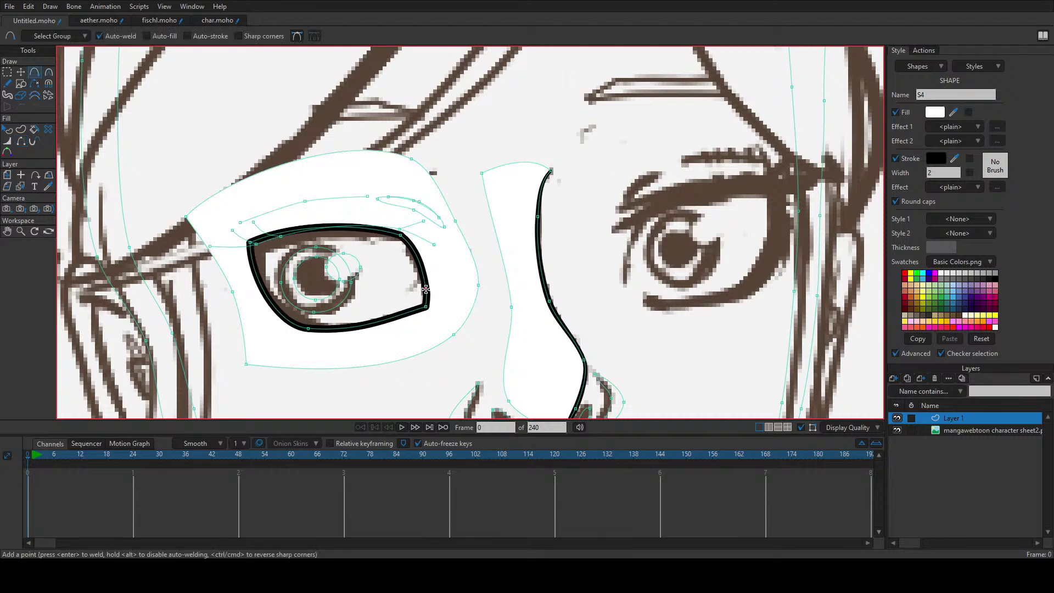
left_click(425, 287)
key("h")
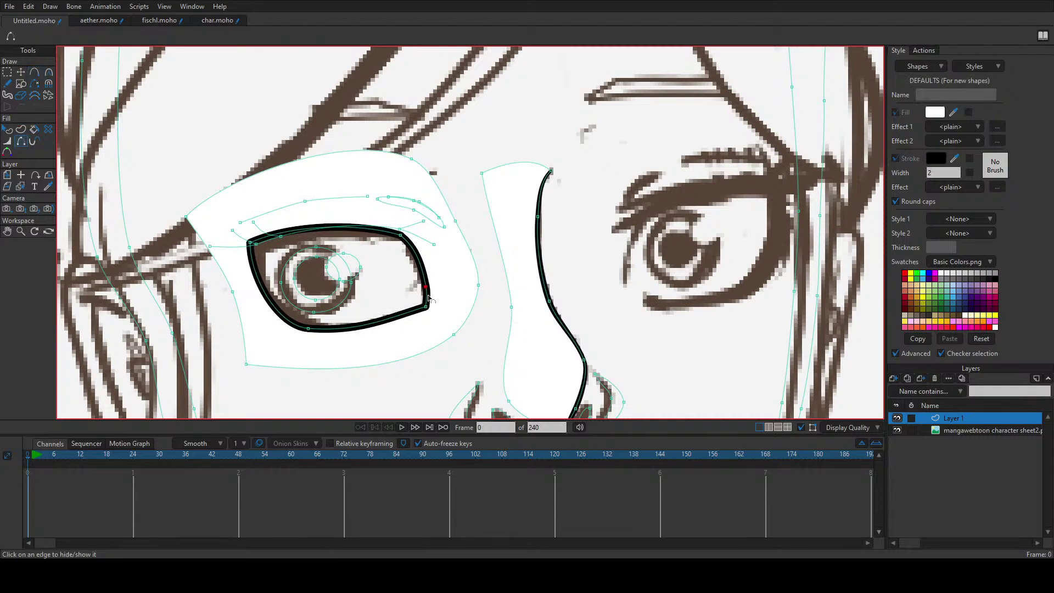
left_click(429, 297)
Step: Thicken the eye opening's stroke at the outer corner and to about 152 percent at the lower lid, and taper both inner ends
key("w")
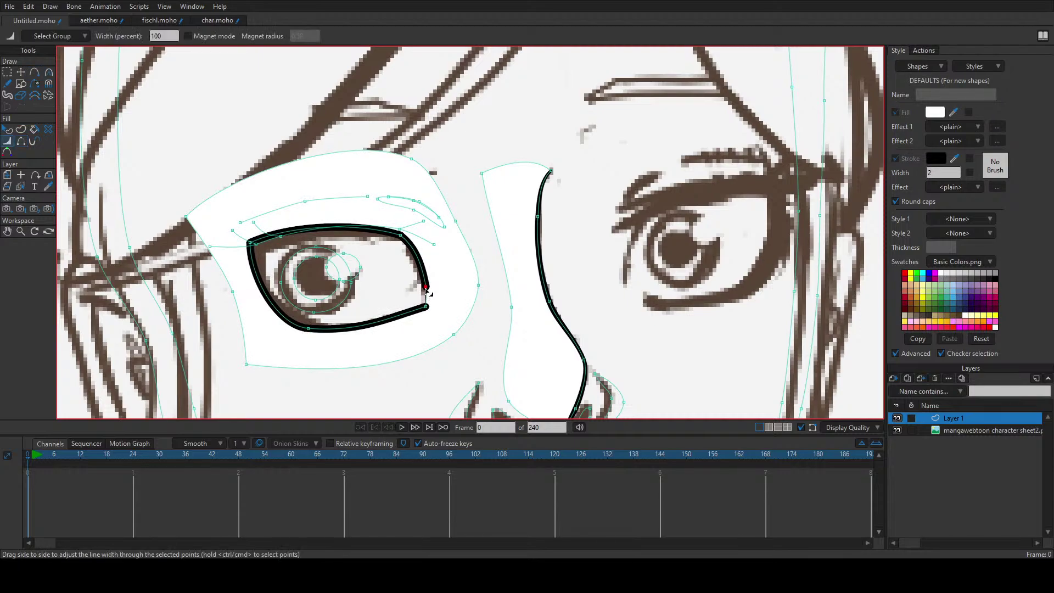
left_click_drag(428, 291, 411, 289)
left_click_drag(251, 243, 303, 241)
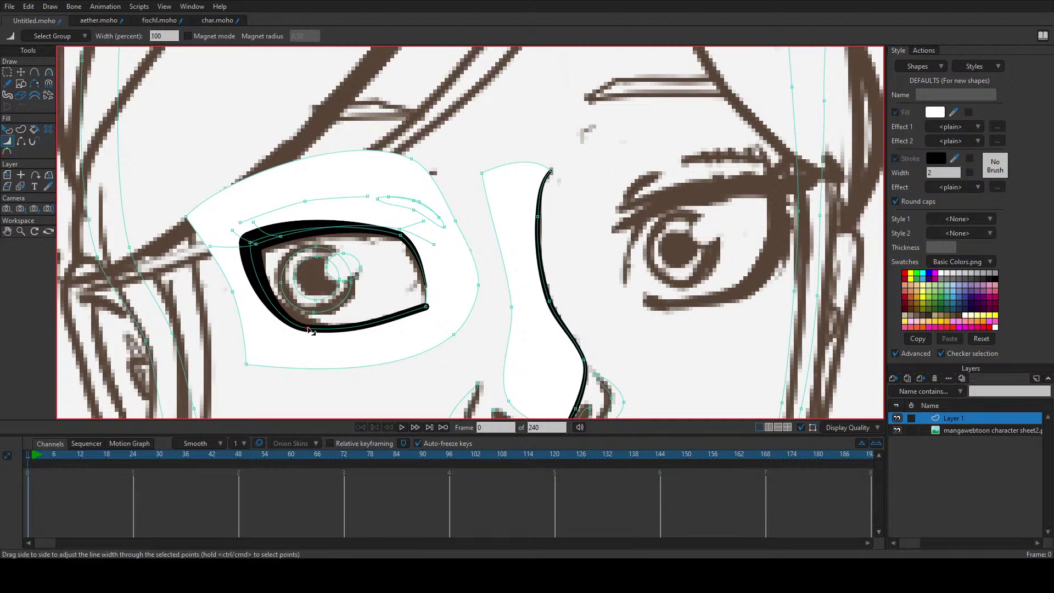
left_click_drag(309, 330, 324, 323)
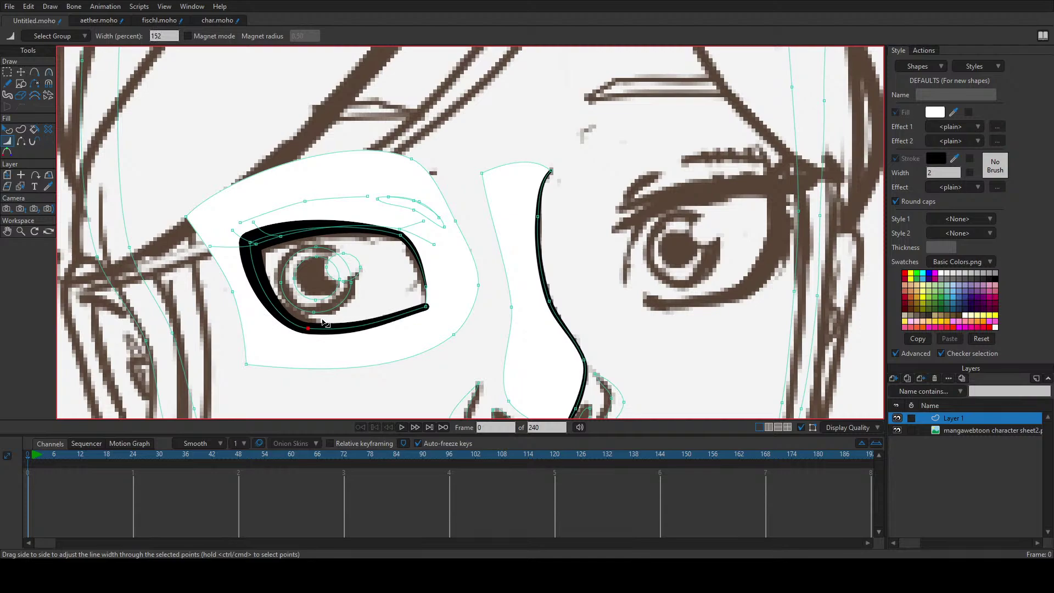
left_click_drag(427, 308, 417, 310)
Step: Adjust the curvature at the lower inner corner so the lower lid line bends more toward its end
key("t")
key("c")
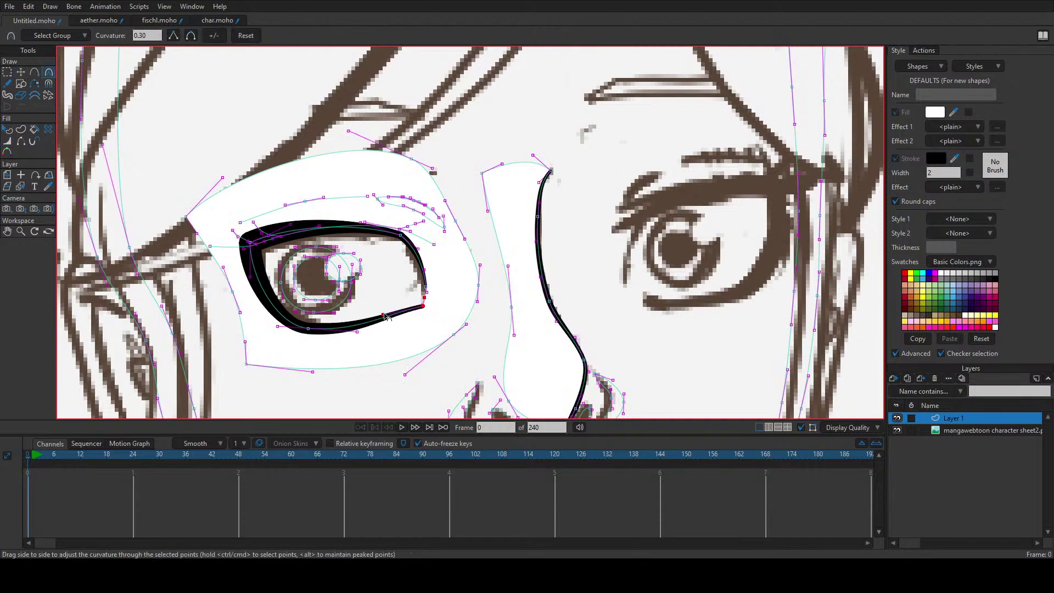
left_click_drag(385, 316, 395, 323)
Step: Try moving the left eye's upper lash outline above the eye and back down, and undo both moves
key("t")
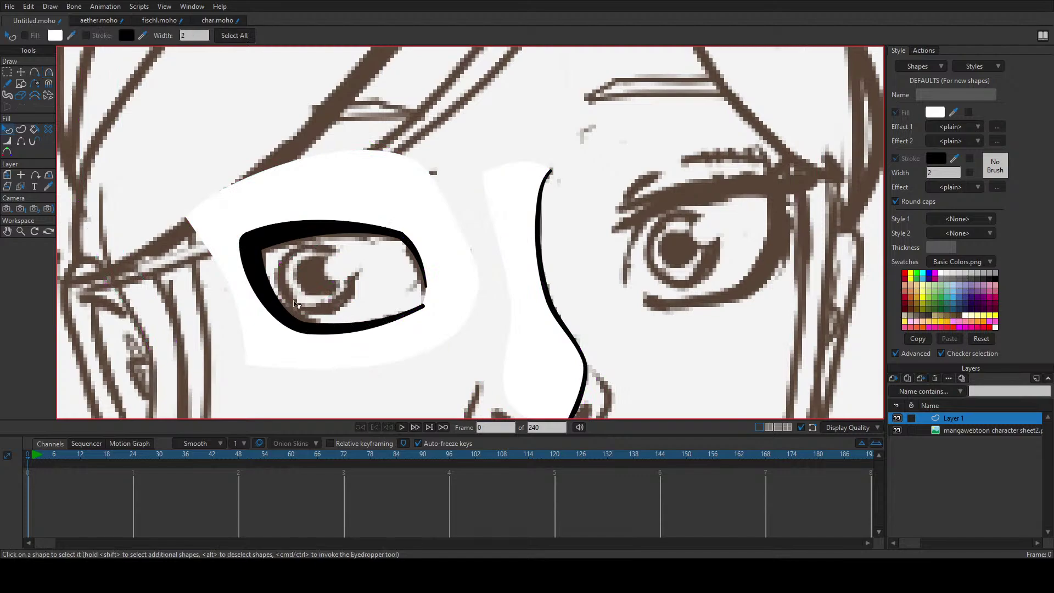
double_click(243, 254)
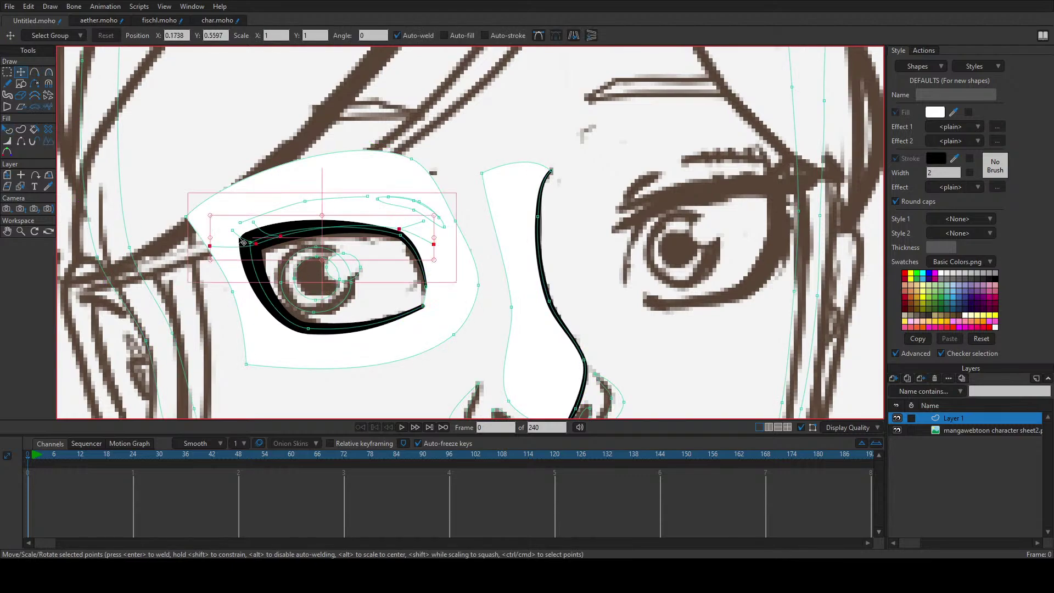
double_click(244, 242)
left_click(253, 222, "shift")
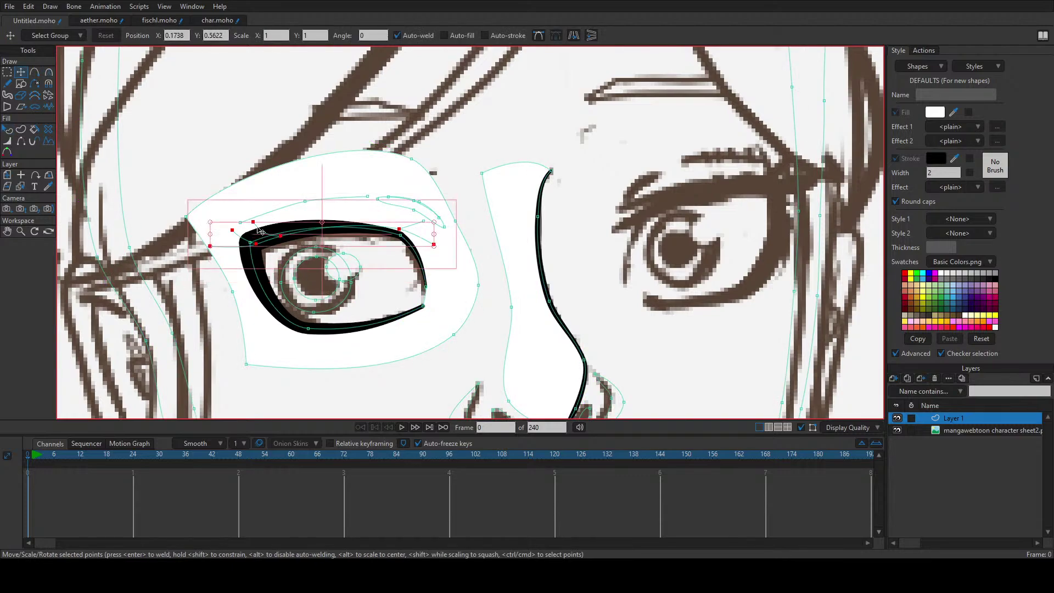
left_click(423, 220, "shift")
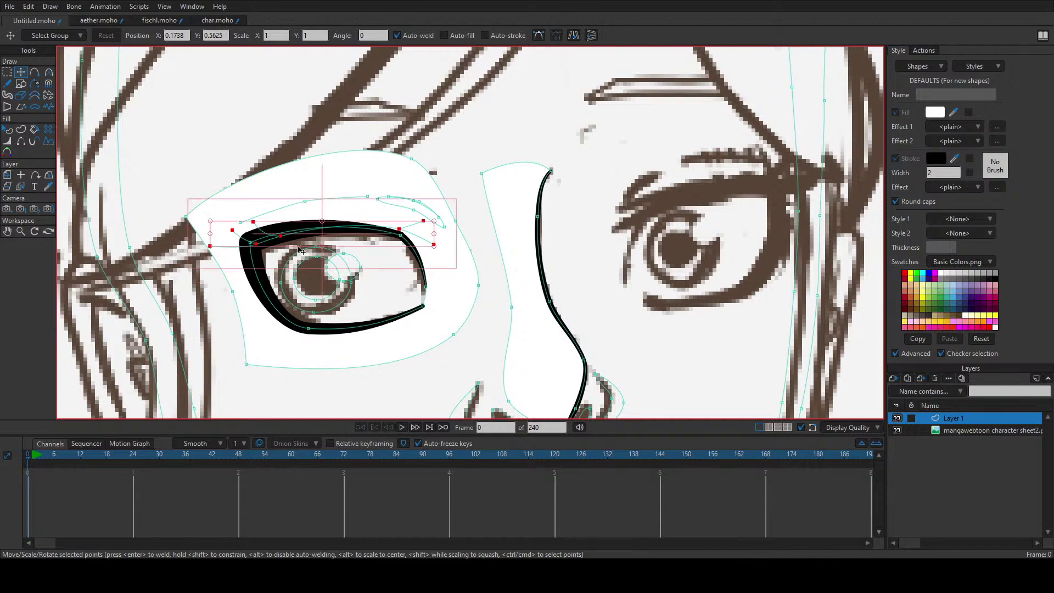
left_click_drag(333, 243, 320, 197)
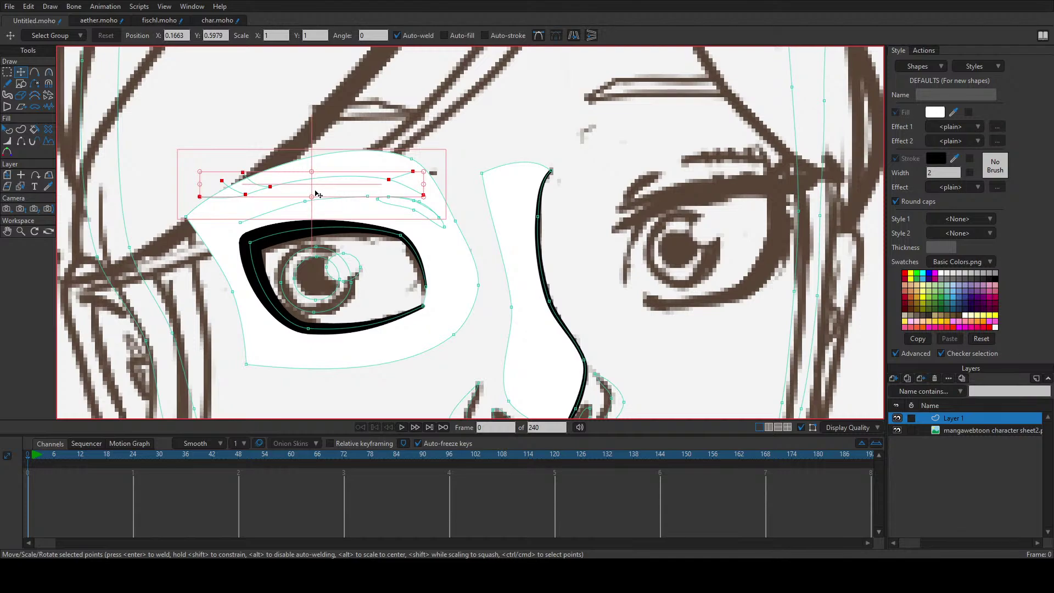
left_click_drag(318, 195, 323, 238)
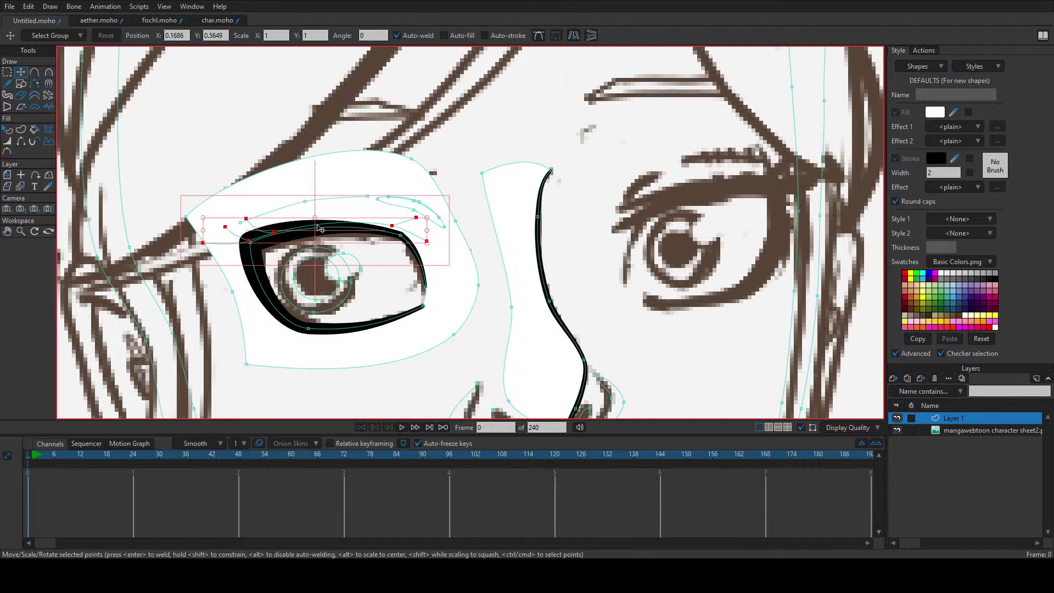
key("ctrl+z")
key("ctrl+z")
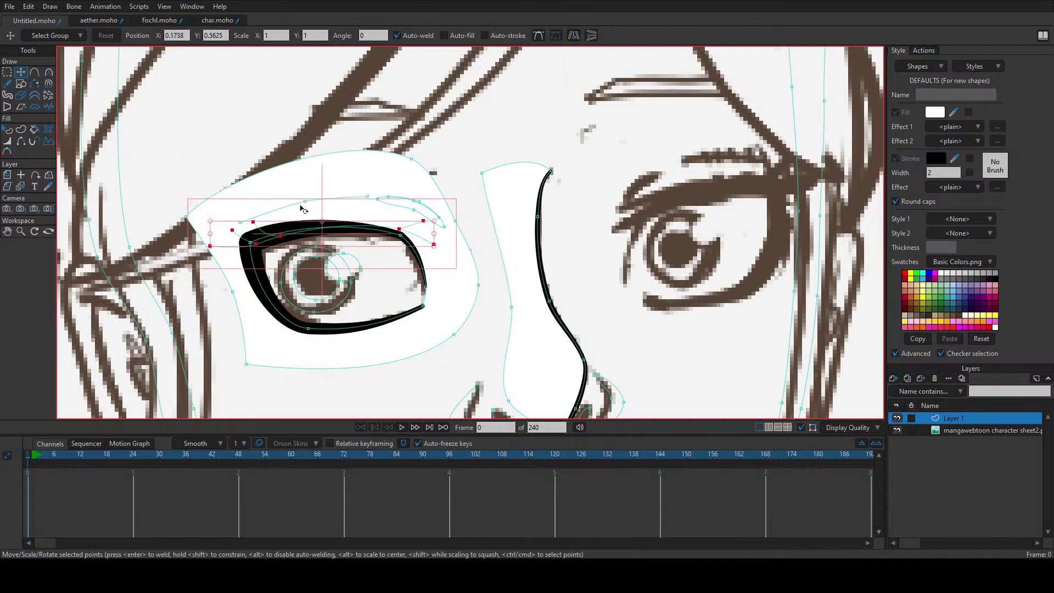
Step: Create a stroke shape from the selected upper lash outline of the left eye
scroll(395, 262, "down", 3)
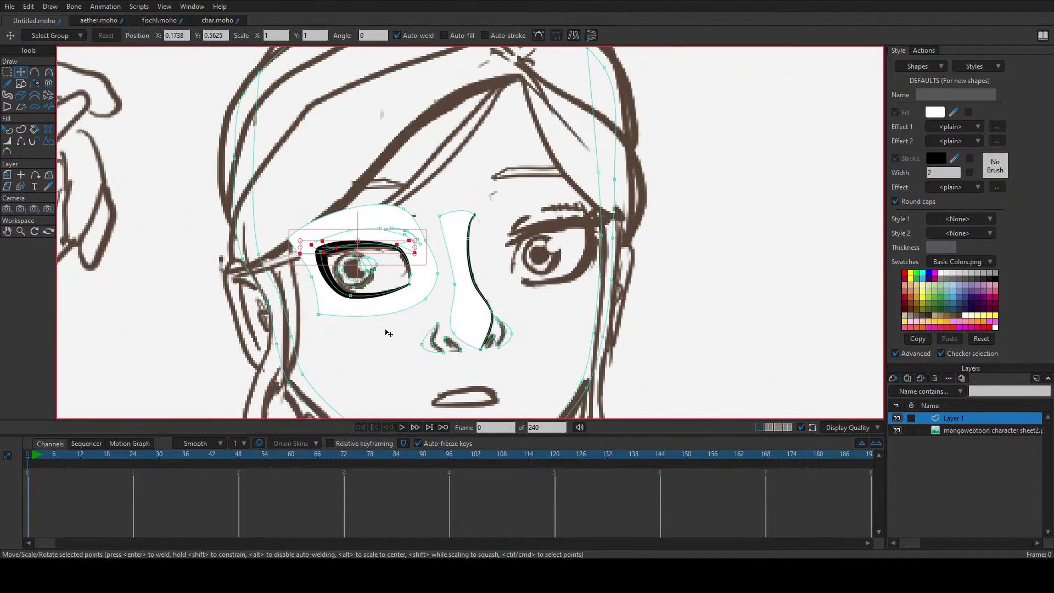
scroll(351, 241, "up", 4)
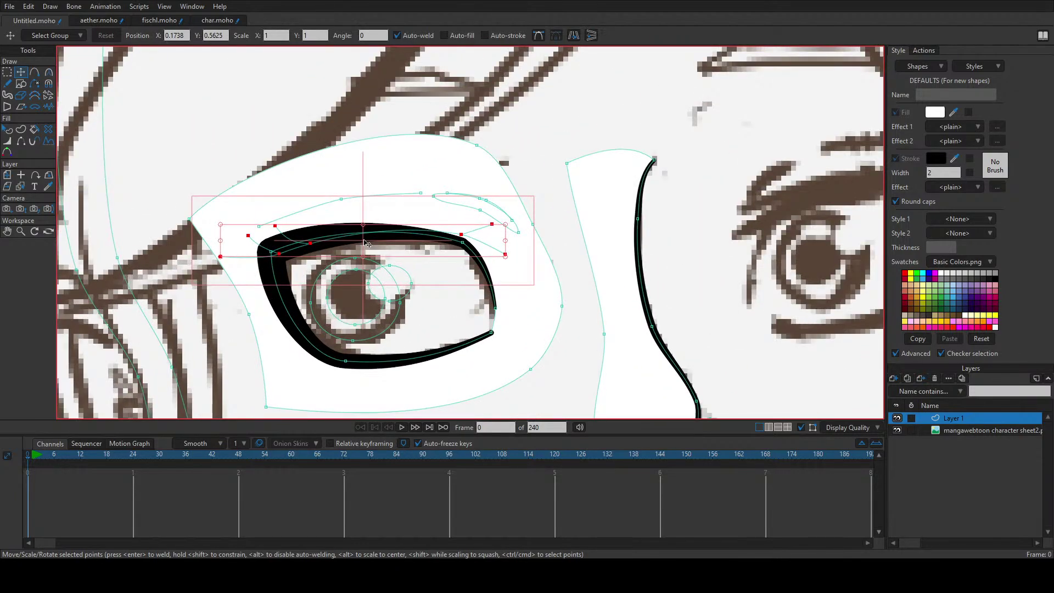
key("u")
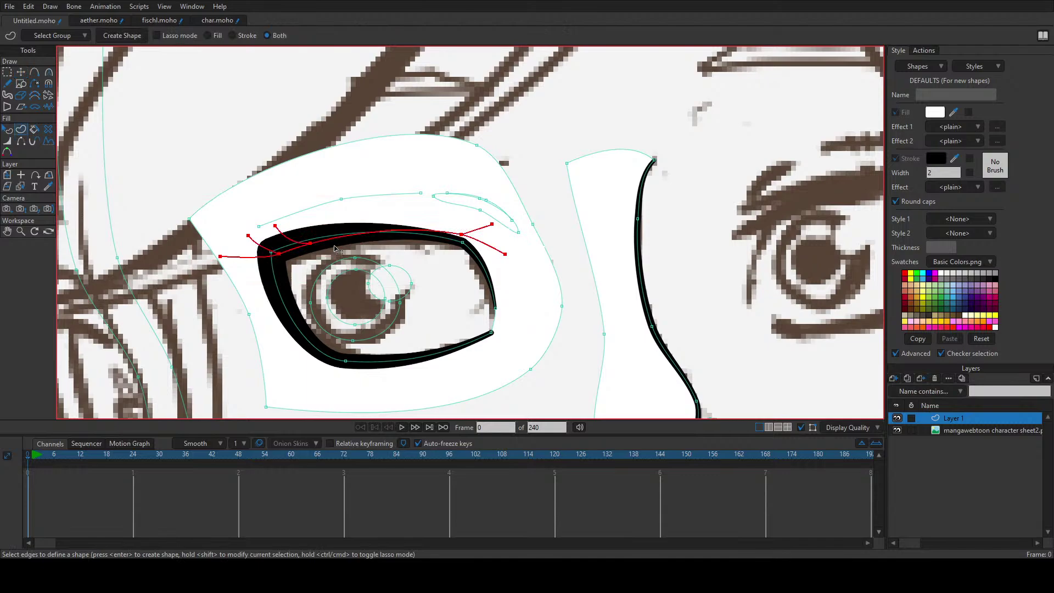
key("Return")
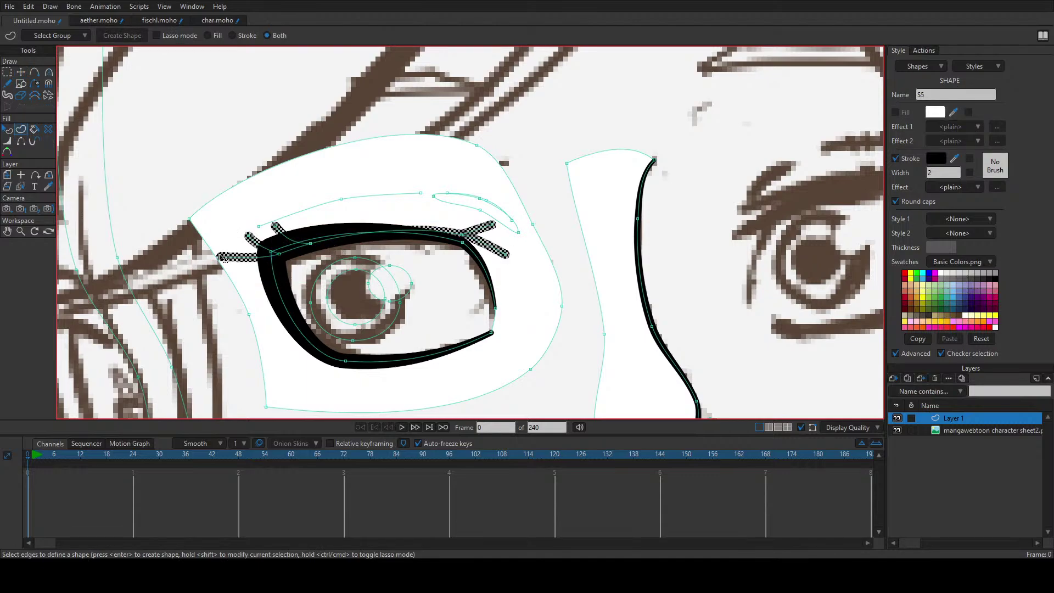
Step: Taper the three outer lash tips of the new stroke, narrowing the uppermost tip to 26 percent
left_click(220, 257)
key("w")
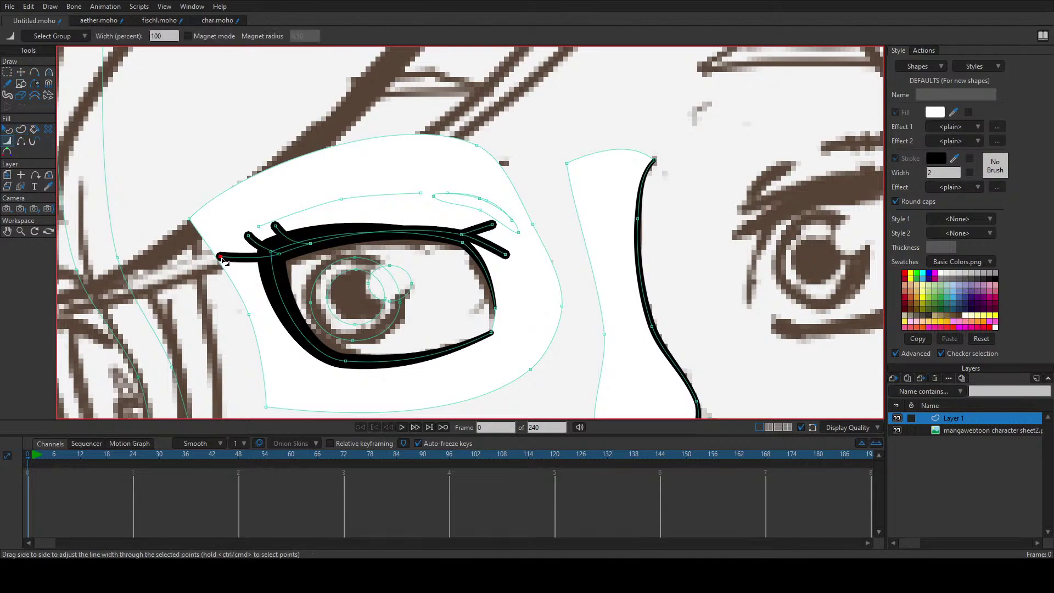
mouse_move(220, 258)
left_mouse_down()
mouse_move(205, 257)
mouse_move(224, 256)
mouse_move(226, 237)
mouse_move(273, 227)
mouse_move(257, 236)
left_mouse_up()
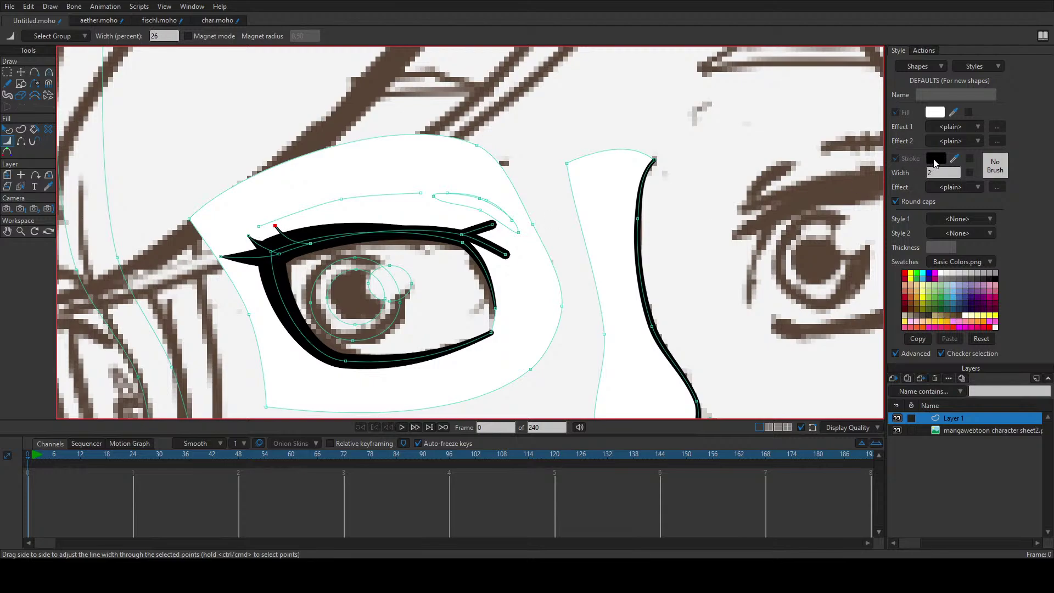
left_click(935, 163)
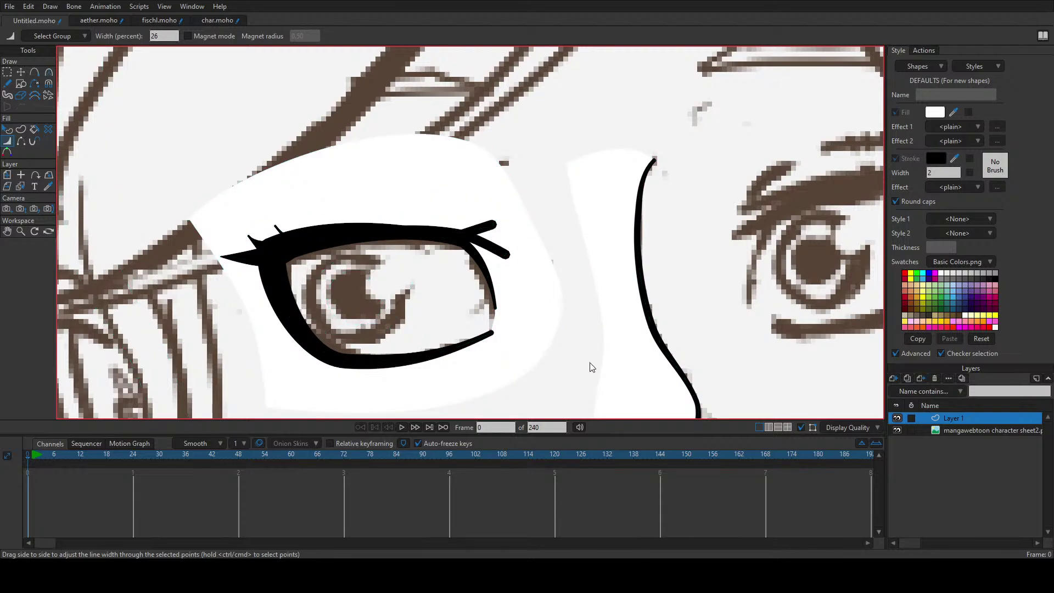
left_click(944, 157)
left_click(553, 219)
Step: Select the upper lash stroke shape and set its stroke colour to red
key("q")
left_click(261, 258)
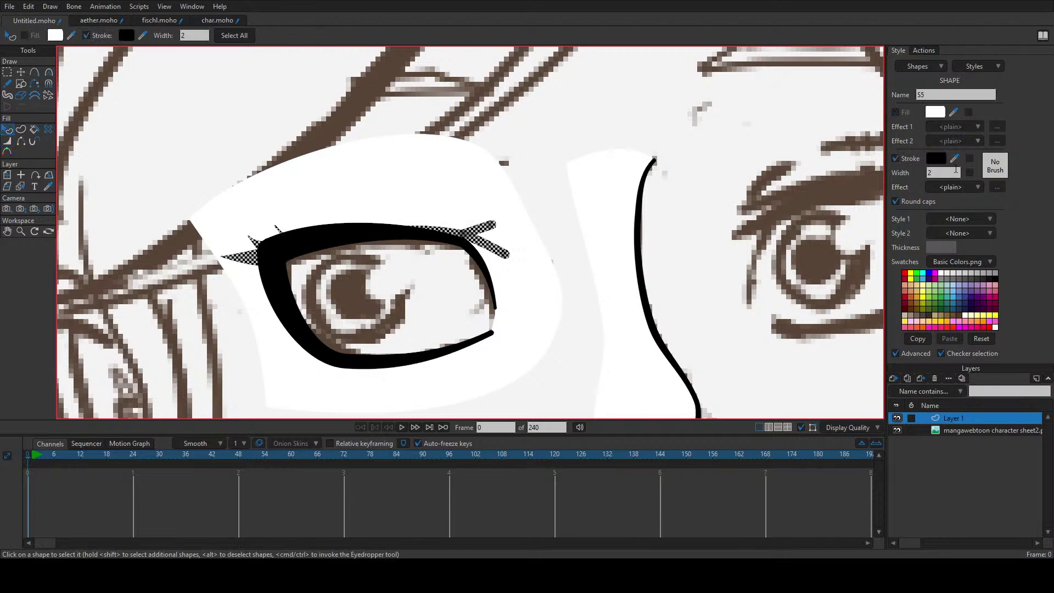
left_click(935, 158)
left_click(501, 287)
left_click(595, 363)
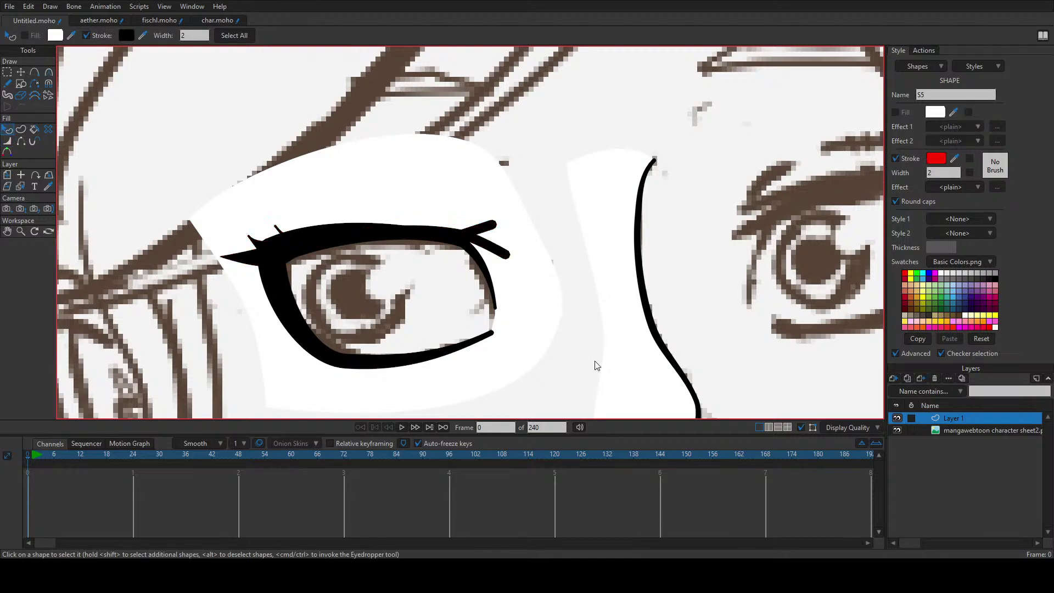
left_click(515, 249)
left_click(303, 250)
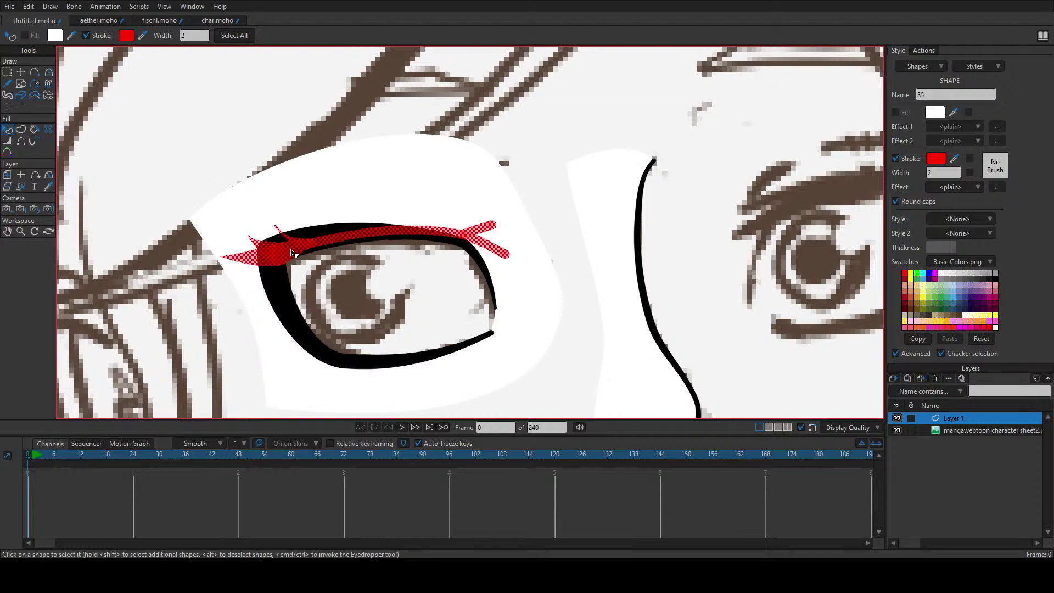
Step: Thicken the red lash stroke near the outer corner to about 232 and 204 percent, and taper both inner lash tips
key("a")
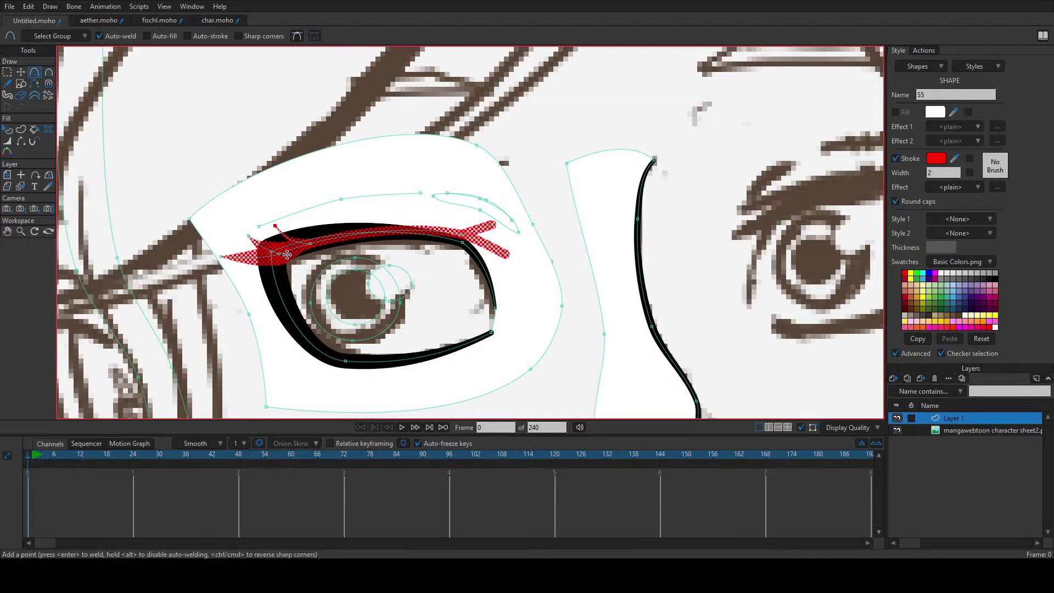
key("w")
left_click(288, 256)
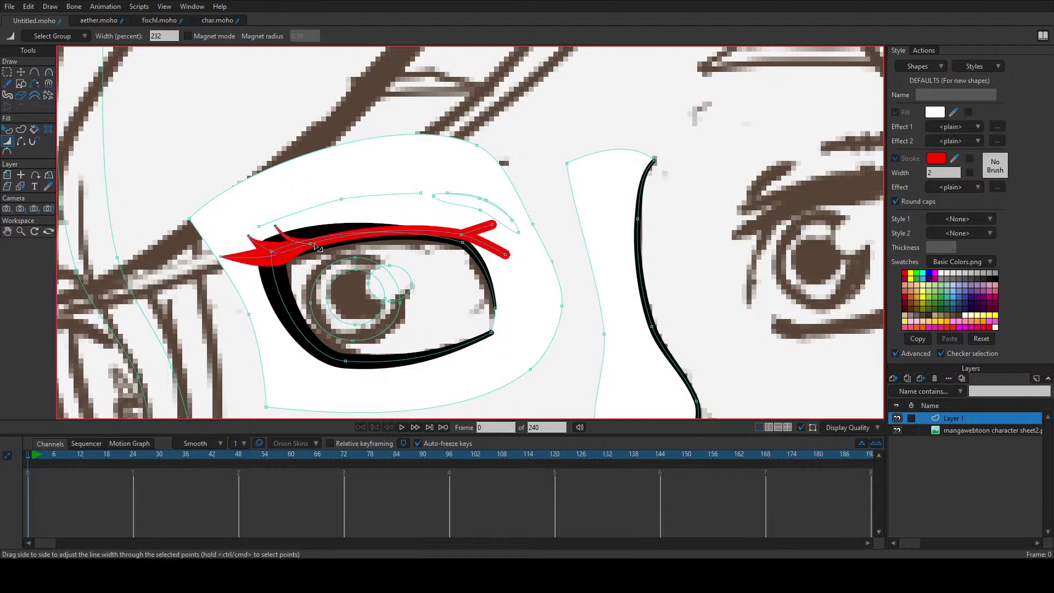
left_click_drag(316, 247, 341, 250)
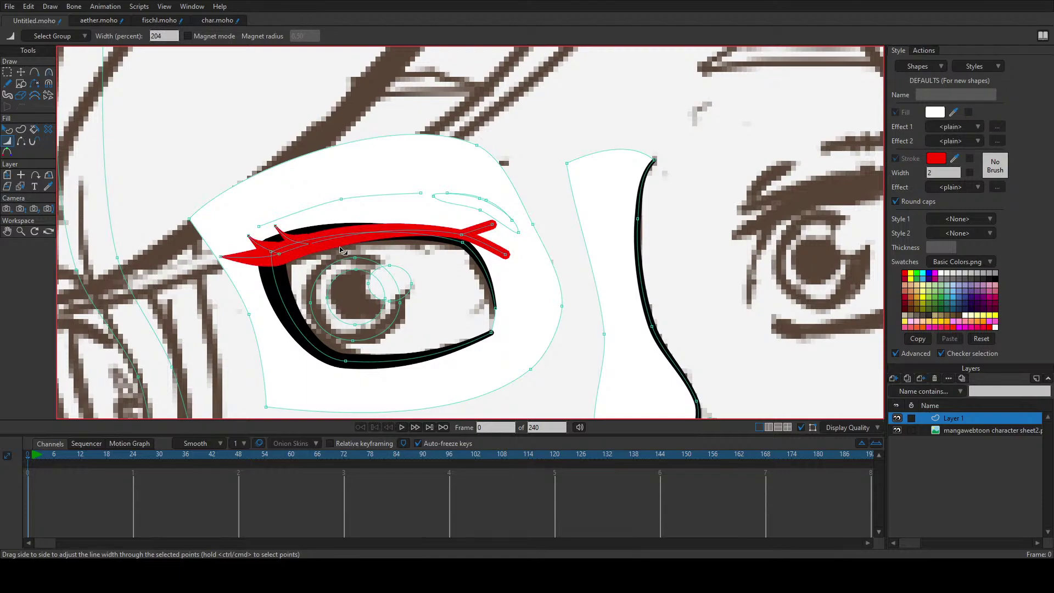
left_click_drag(493, 225, 471, 221)
mouse_move(510, 259)
left_mouse_down()
mouse_move(461, 239)
mouse_move(510, 254)
mouse_move(493, 226)
mouse_move(498, 242)
left_mouse_up()
Step: Adjust the curvature of the inner lash strands where they branch off the upper lid line
key("t")
key("ctrl+a")
key("c")
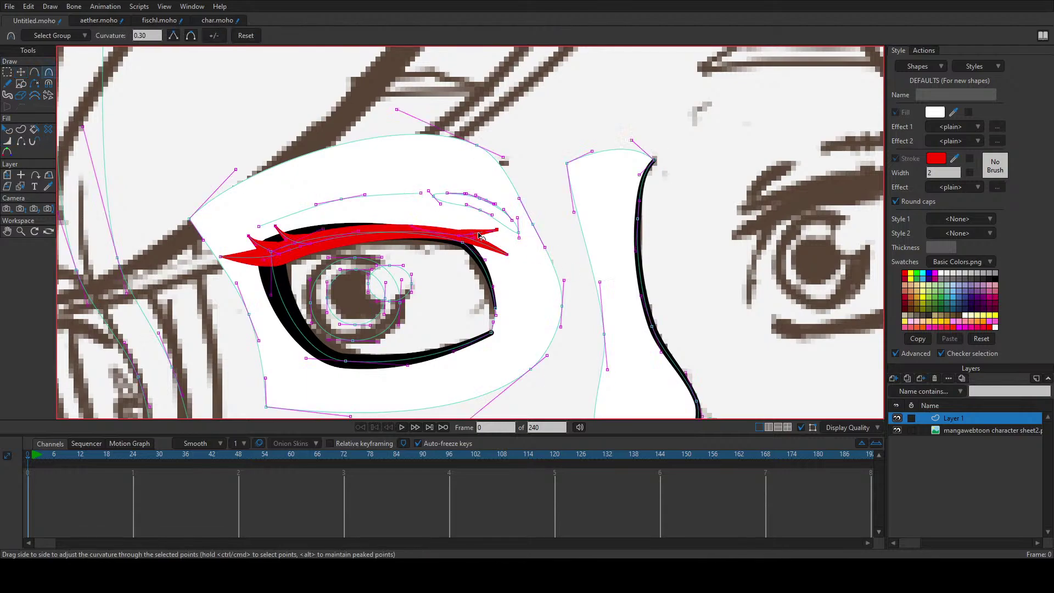
scroll(478, 237, "up", 3)
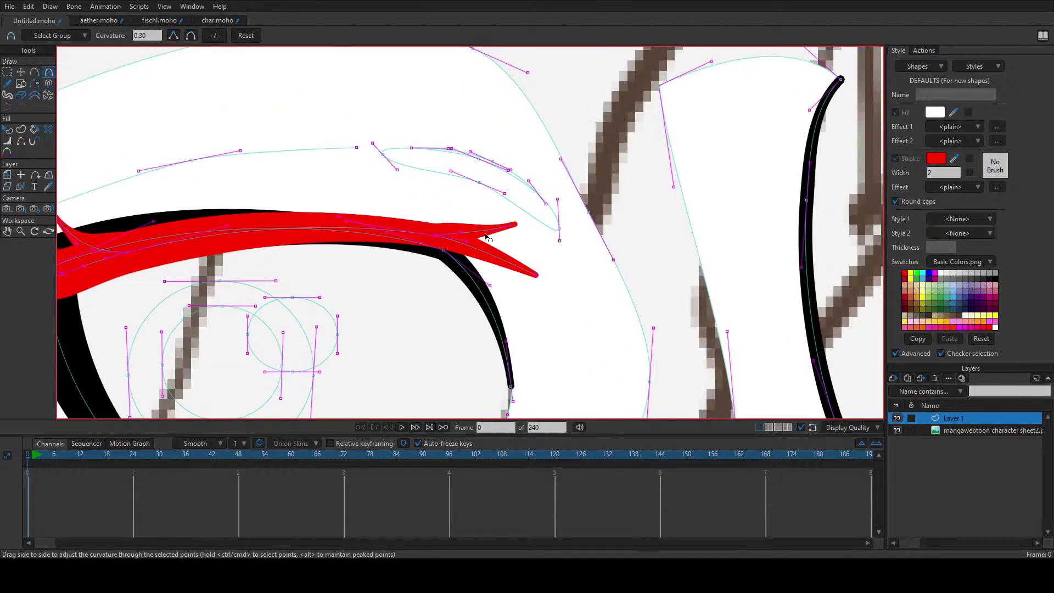
mouse_move(486, 237)
left_mouse_down()
mouse_move(472, 237)
mouse_move(494, 237)
left_mouse_up()
scroll(474, 240, "down", 3)
scroll(353, 259, "up", 1)
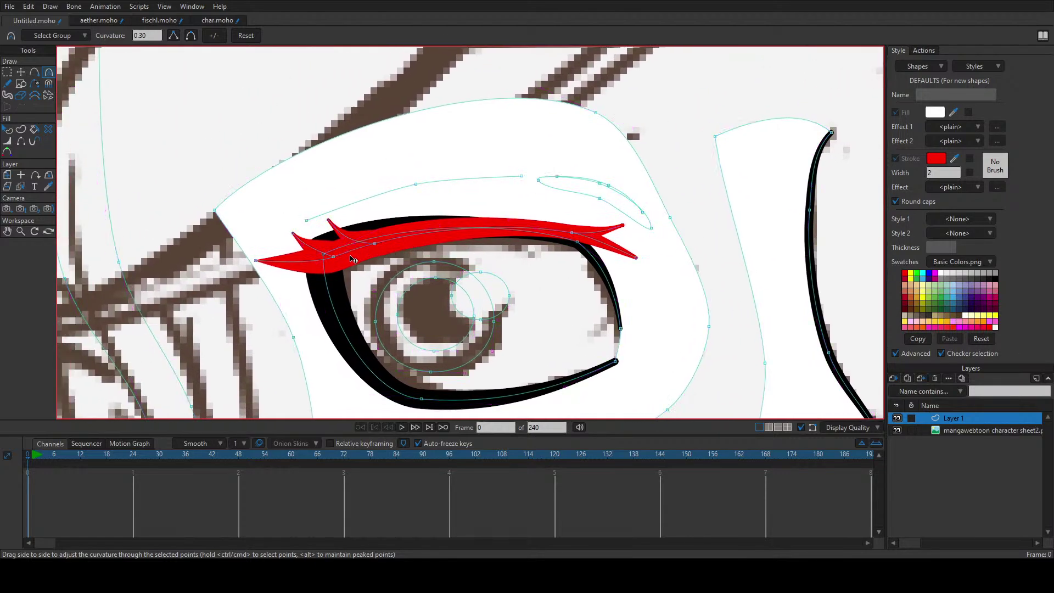
Step: Try shifting the upper outer lash strand outward, and undo its weld to the eyelid crease line
key("t")
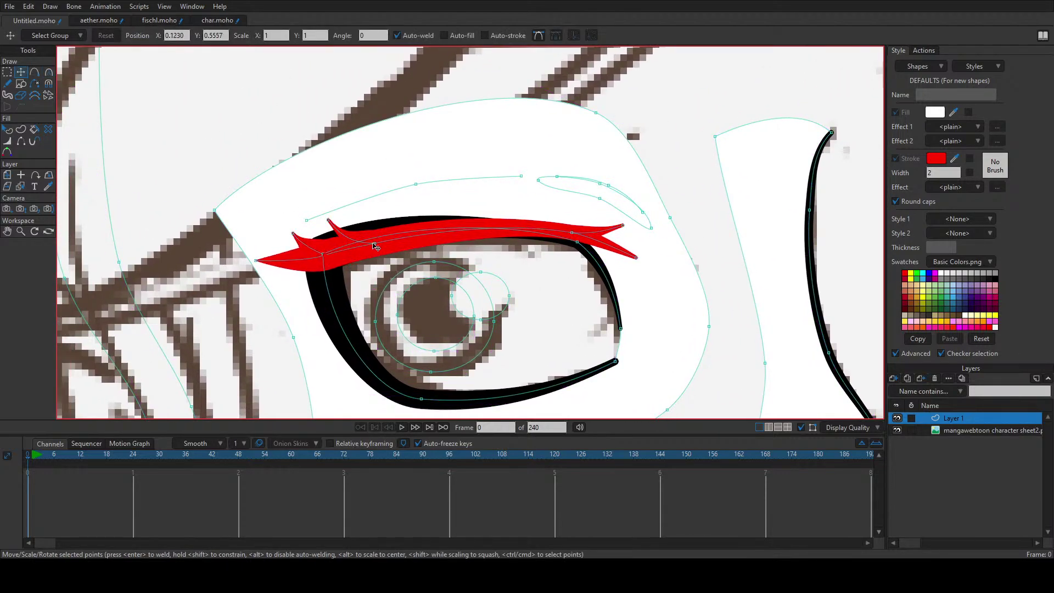
left_click_drag(375, 246, 311, 223)
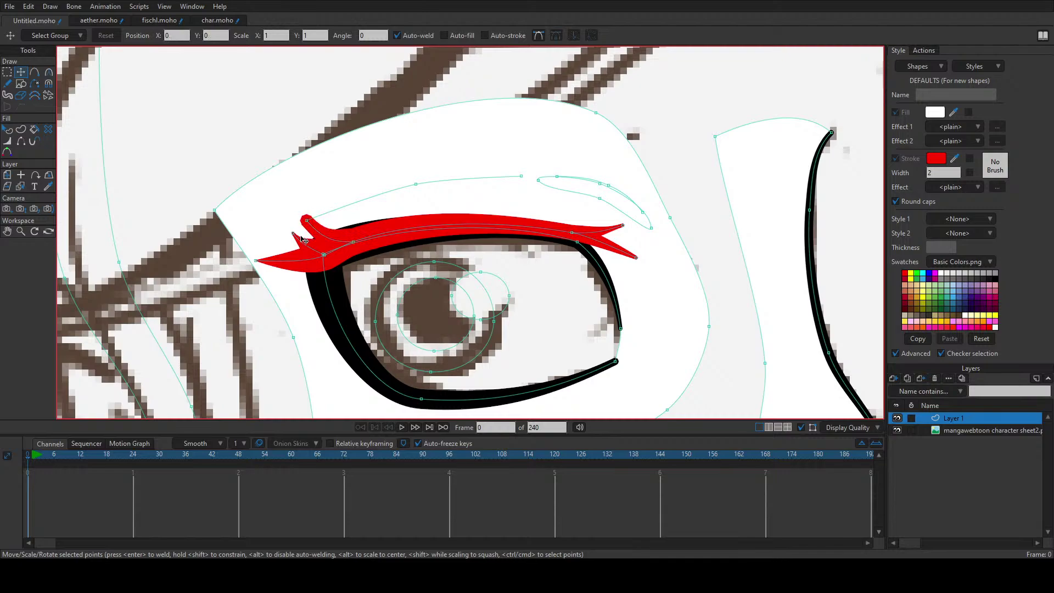
left_click(306, 231)
key("ctrl+z")
key("ctrl+z")
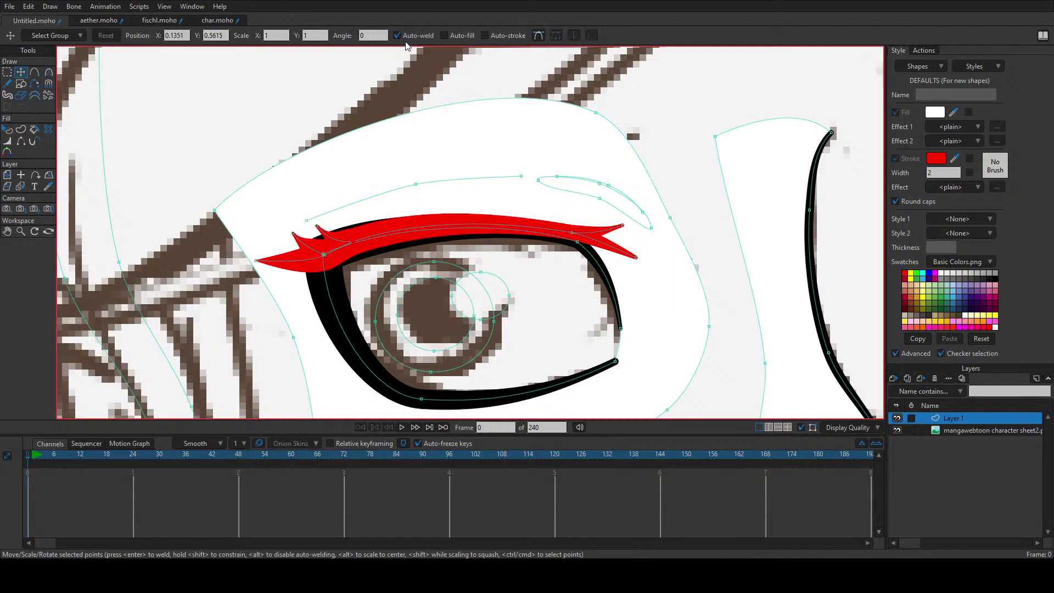
Step: Disable auto-weld and move the three outer lash strands farther out from the eye's outer corner
left_click_drag(317, 226, 372, 240)
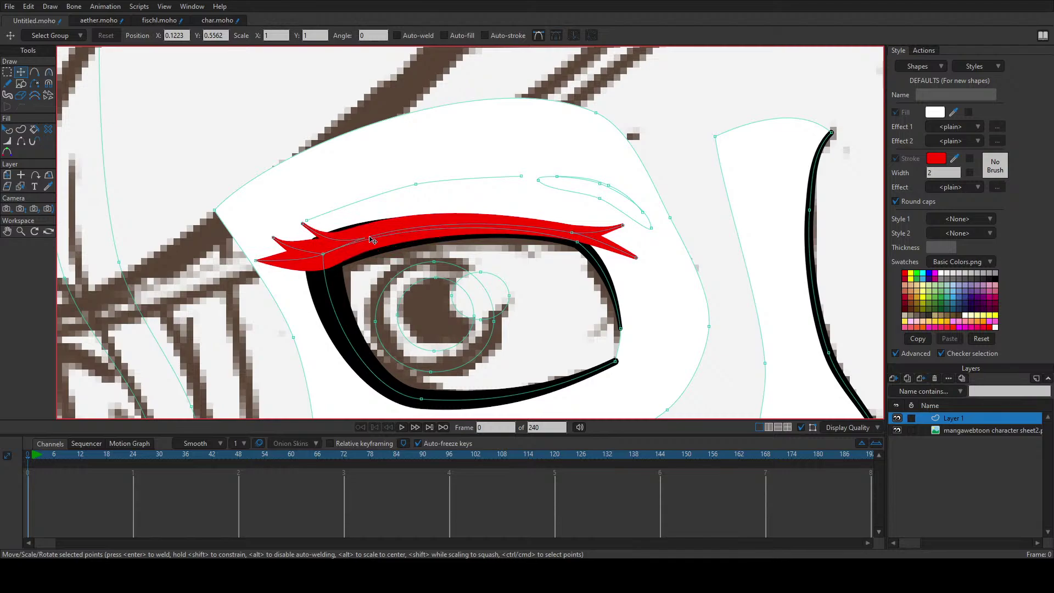
left_click_drag(266, 264, 256, 264)
left_click_drag(325, 256, 327, 255)
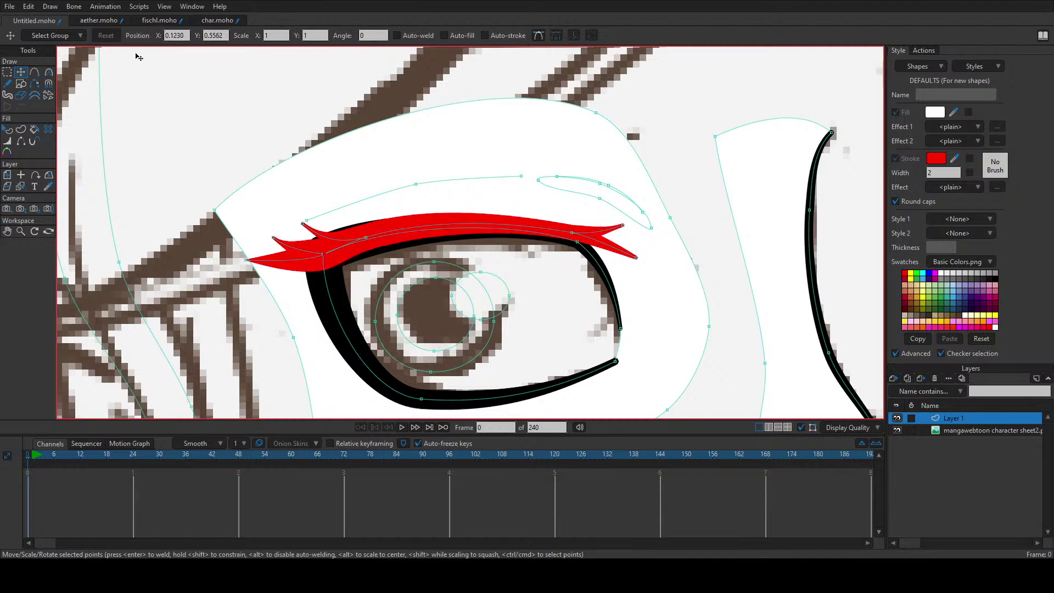
Step: Examine how the lashes and lids of the finished eyes are built in aether.moho and fischl.moho, and return to Untitled.moho
left_click(108, 25)
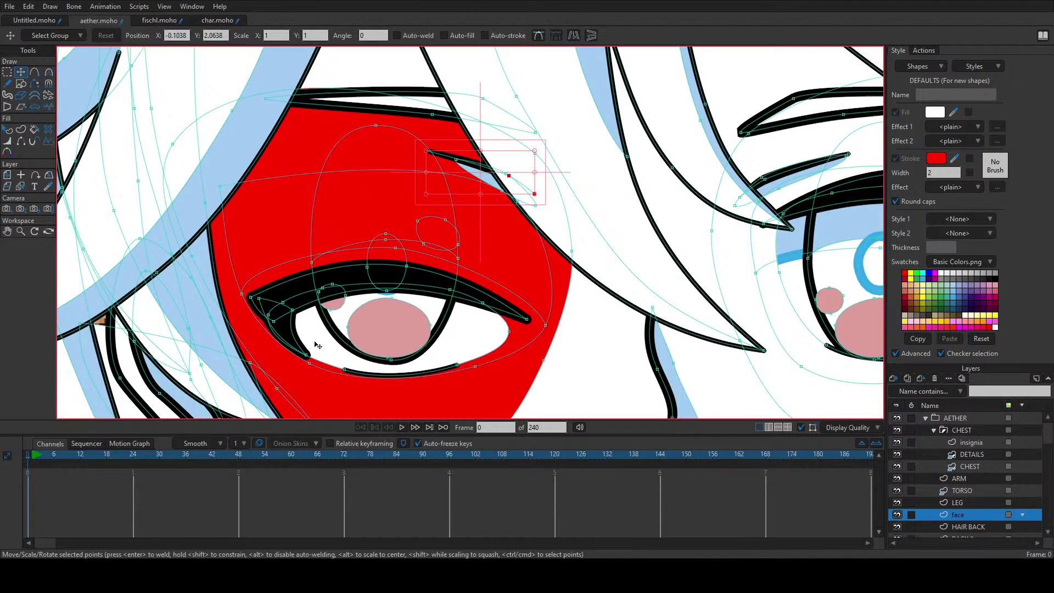
left_click(170, 22)
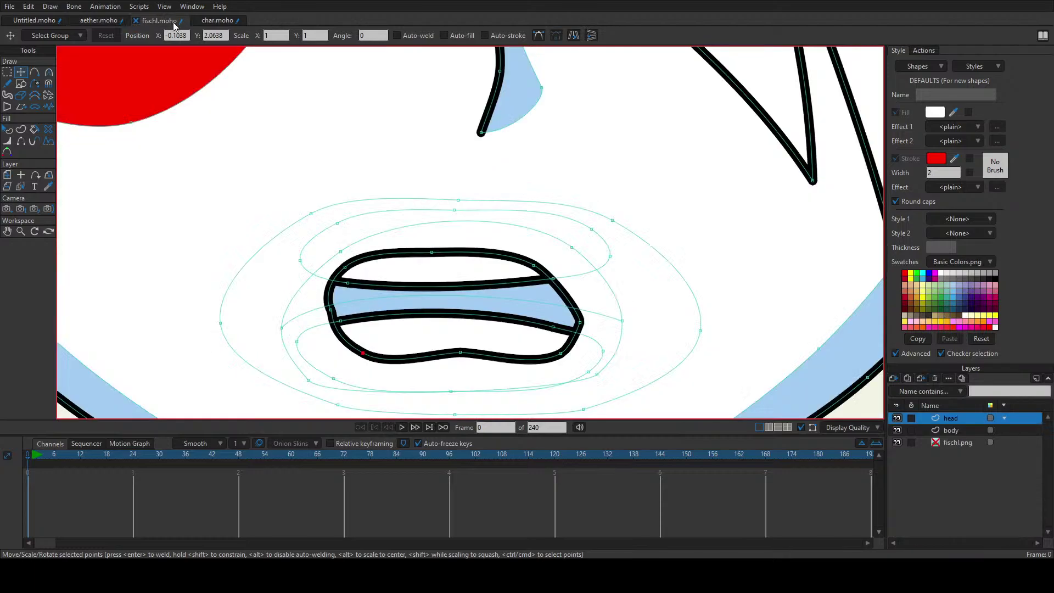
mouse_move(227, 126)
left_mouse_down()
mouse_move(261, 150)
mouse_move(482, 414)
left_mouse_up()
left_click_drag(275, 213, 396, 348)
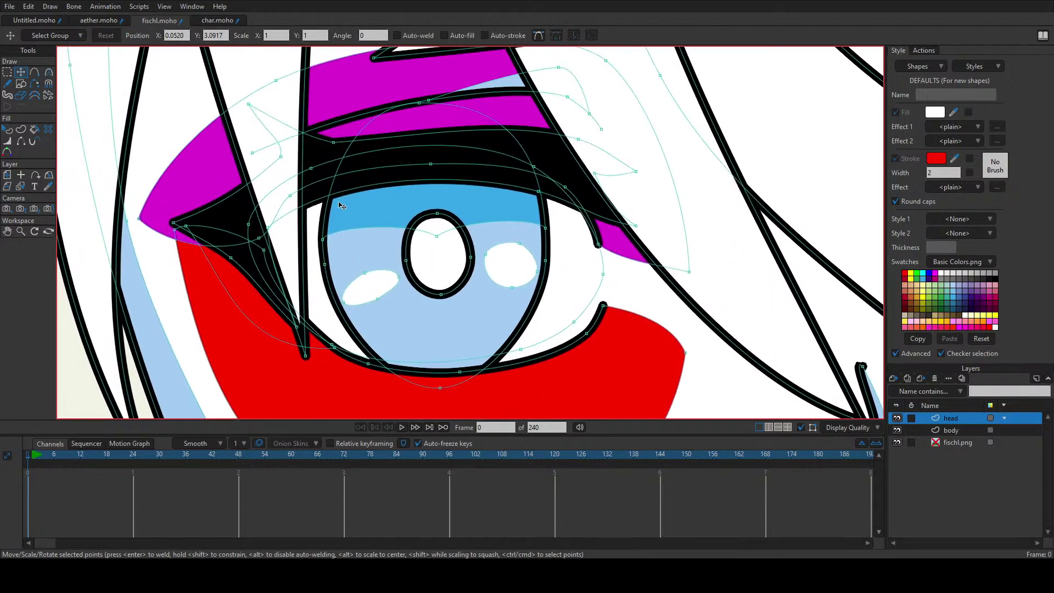
key("ctrl+v")
left_click_drag(292, 229, 364, 188)
left_click(92, 22)
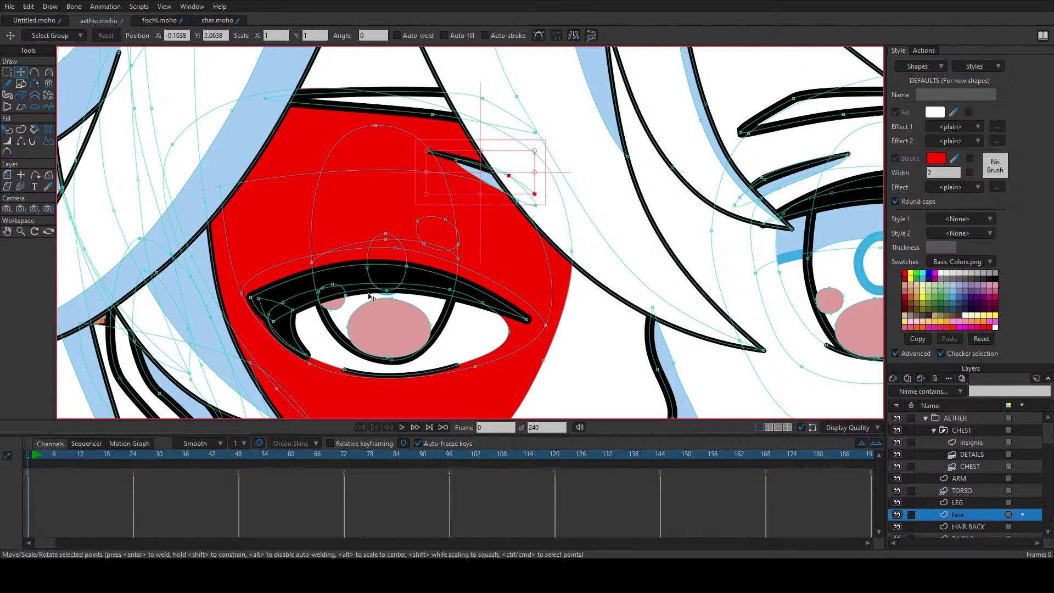
left_click(34, 21)
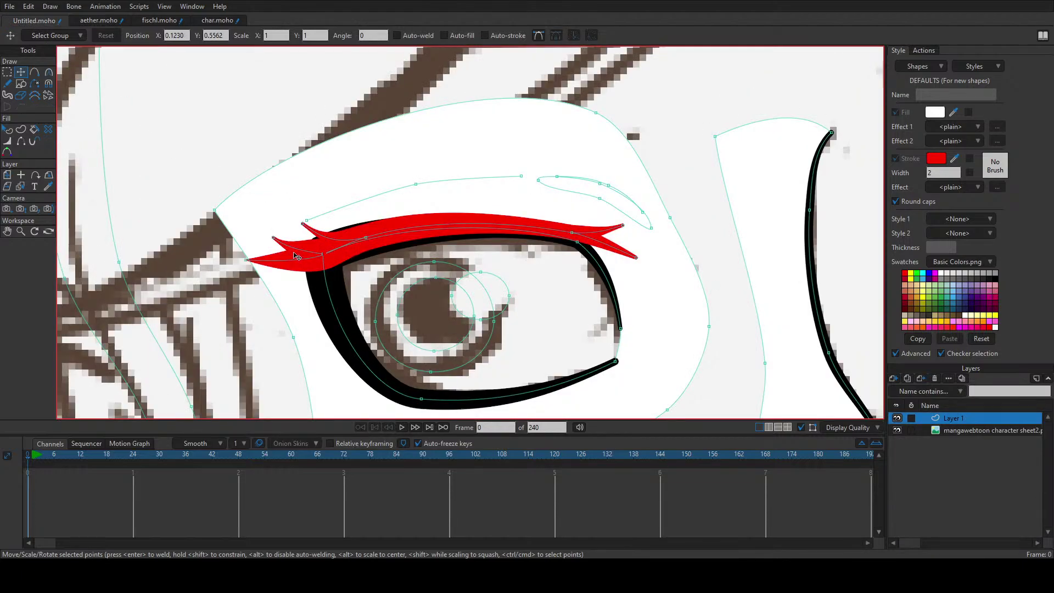
Step: Nudge the lash stroke's base point slightly at the eye's outer corner
mouse_move(325, 258)
left_mouse_down()
mouse_move(335, 261)
mouse_move(327, 259)
left_mouse_up()
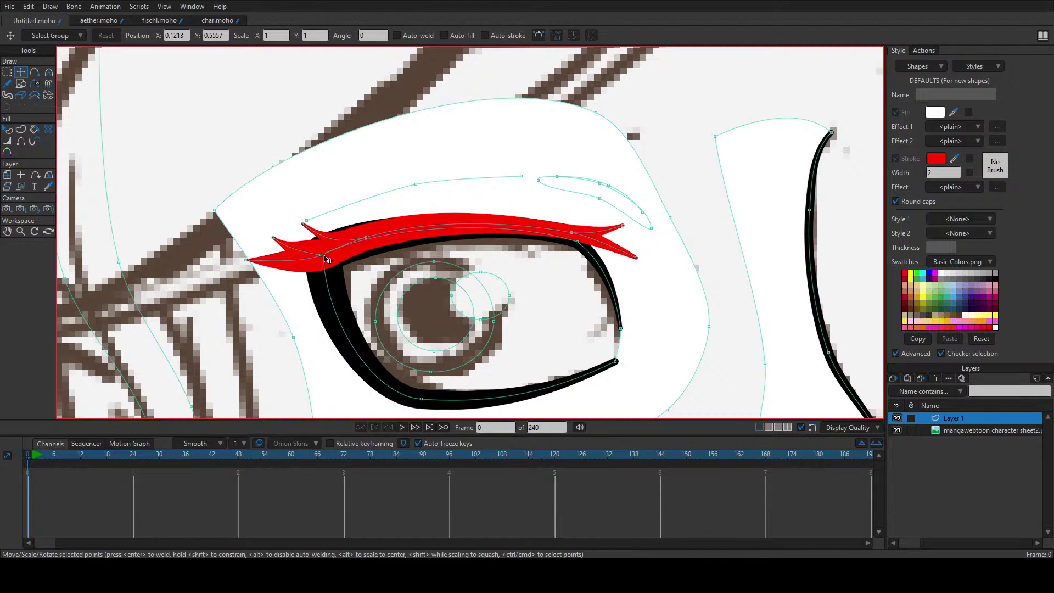
scroll(326, 258, "down", 4)
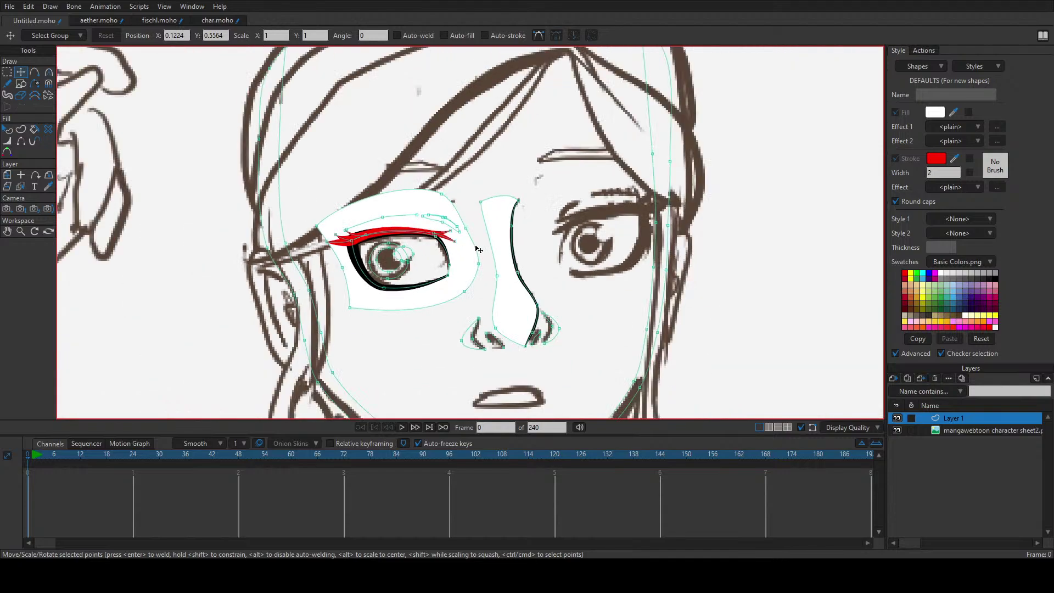
scroll(443, 235, "up", 4)
Step: Send the white skin shape around the left eye behind the blue and black eyelid crease shapes
key("q")
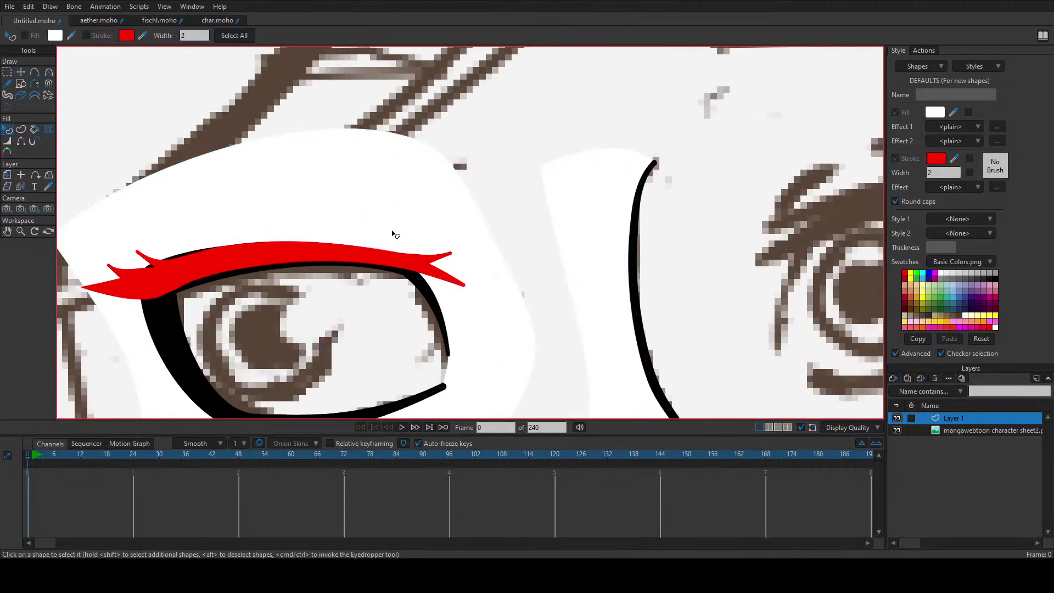
left_click(395, 232)
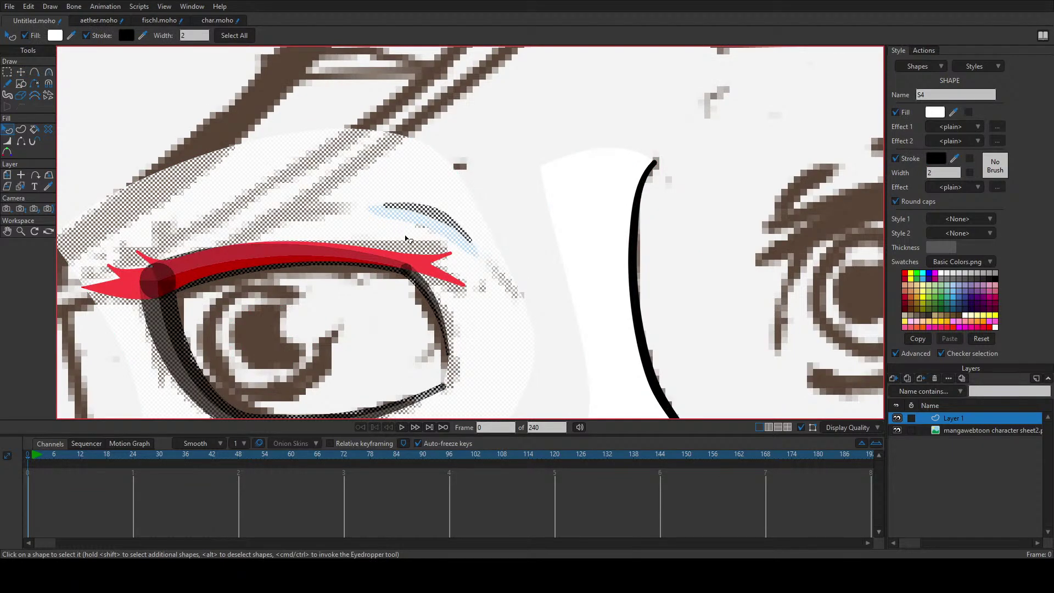
left_click(505, 188)
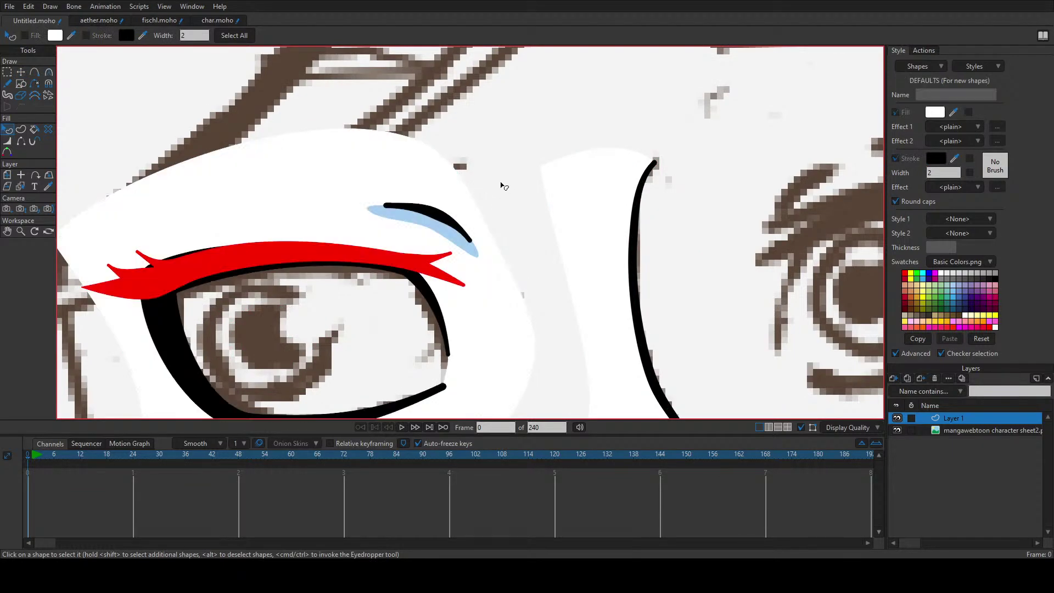
scroll(494, 213, "down", 4)
Step: Switch to aether.moho and make the ARM layer active at the character's outstretched right hand
left_click(124, 18)
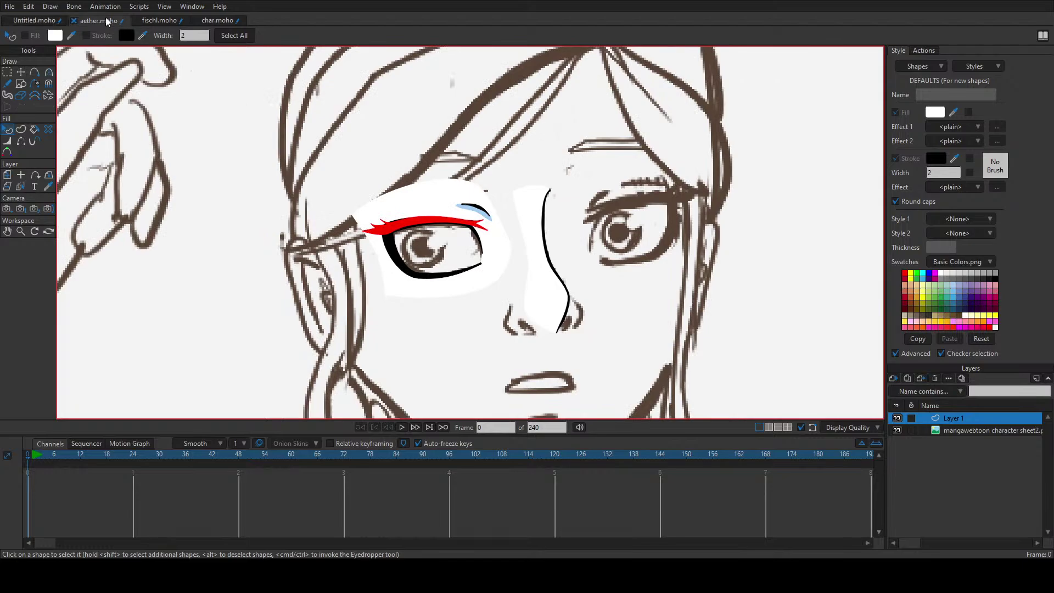
scroll(291, 285, "down", 6)
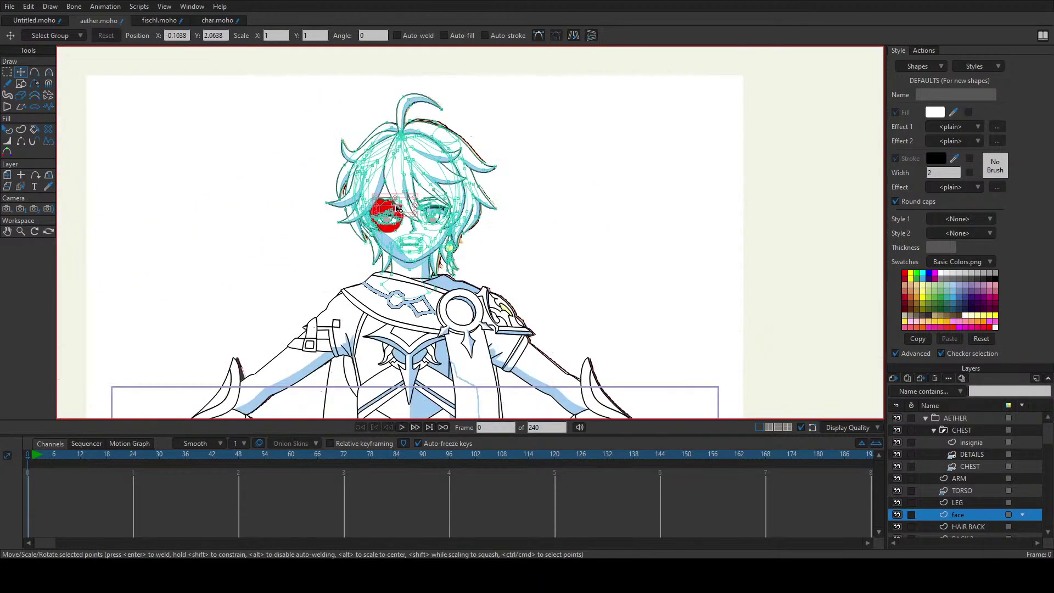
scroll(351, 247, "up", 8)
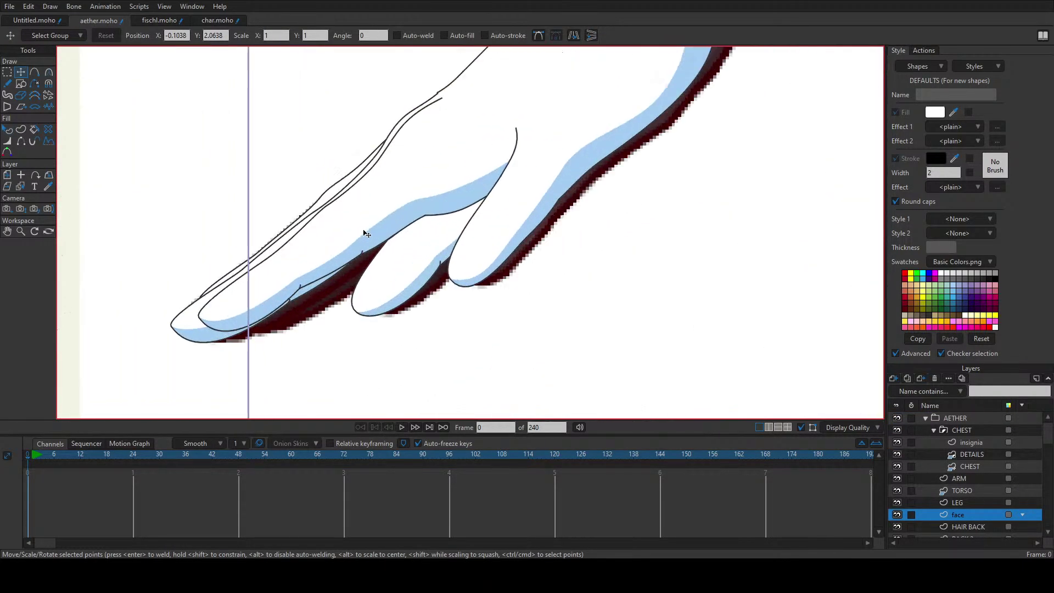
left_click(385, 219)
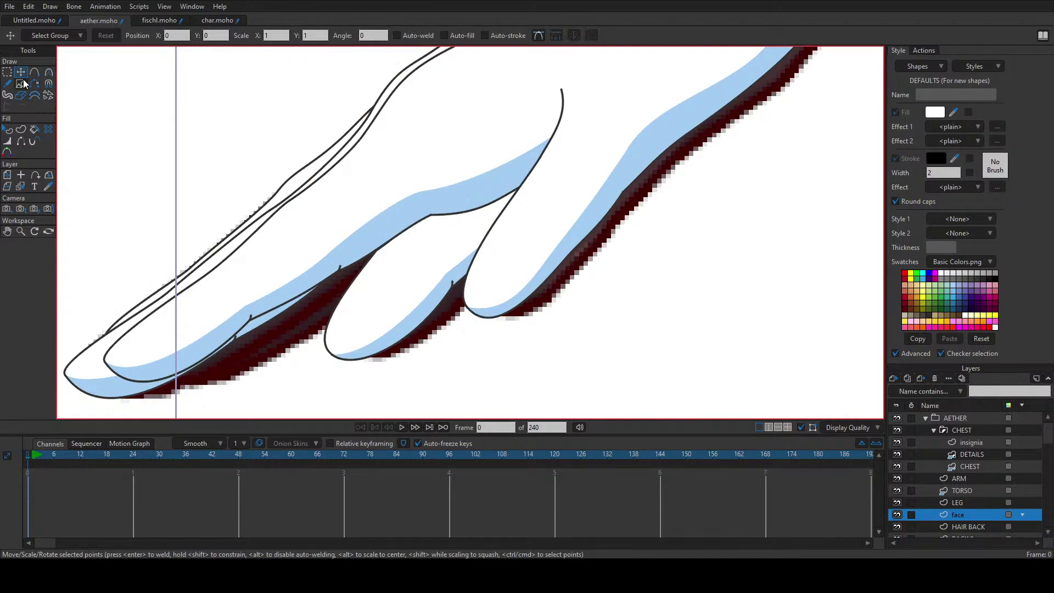
left_click(270, 271, "ctrl+alt")
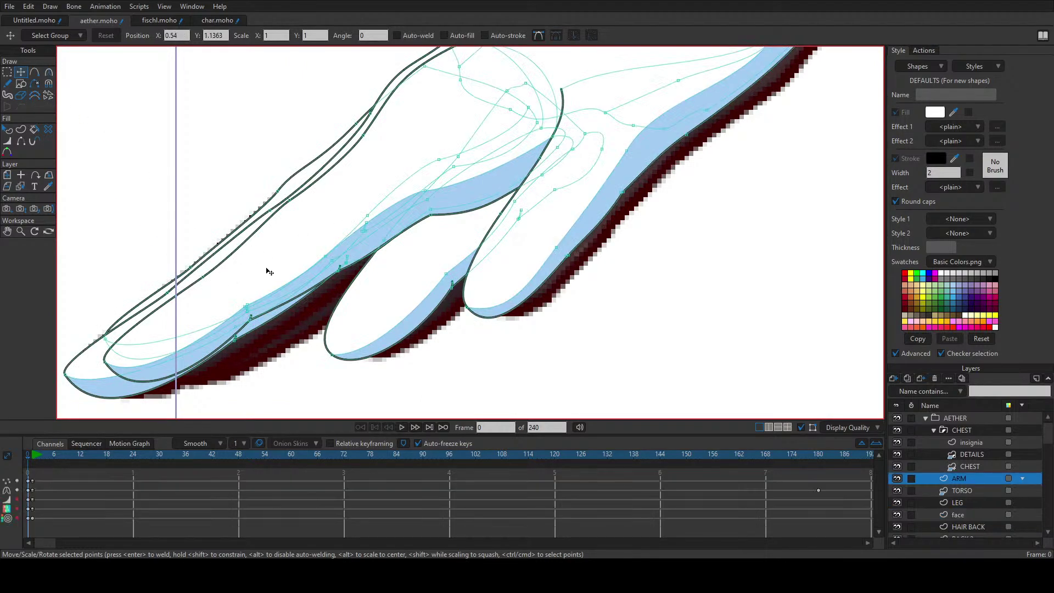
Step: Select the foremost finger's outline and shading shapes and move them off the hand into the empty area beside it
left_click(274, 279)
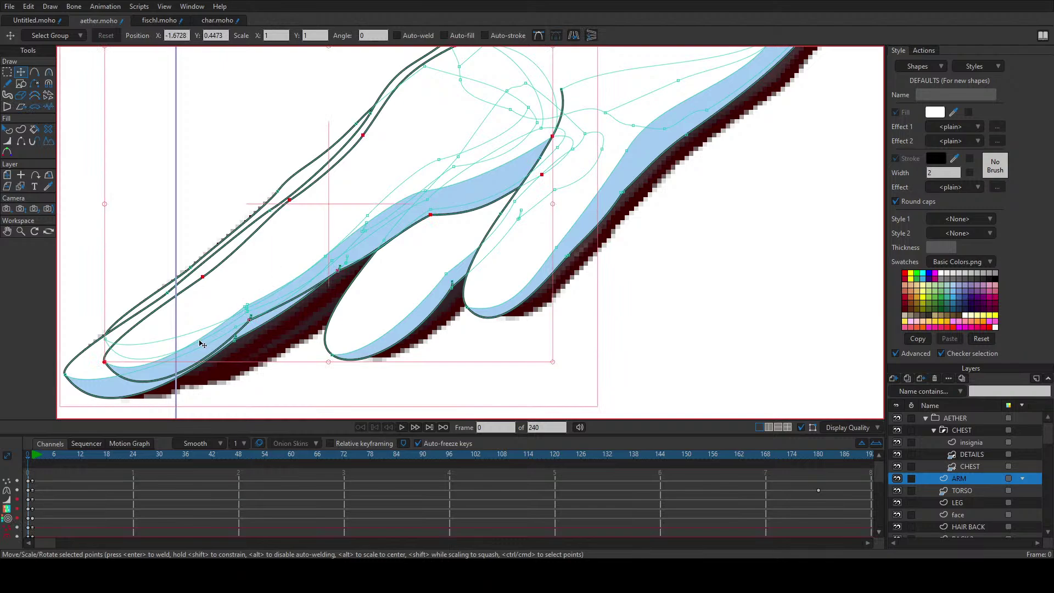
left_click(164, 345)
left_click(144, 361)
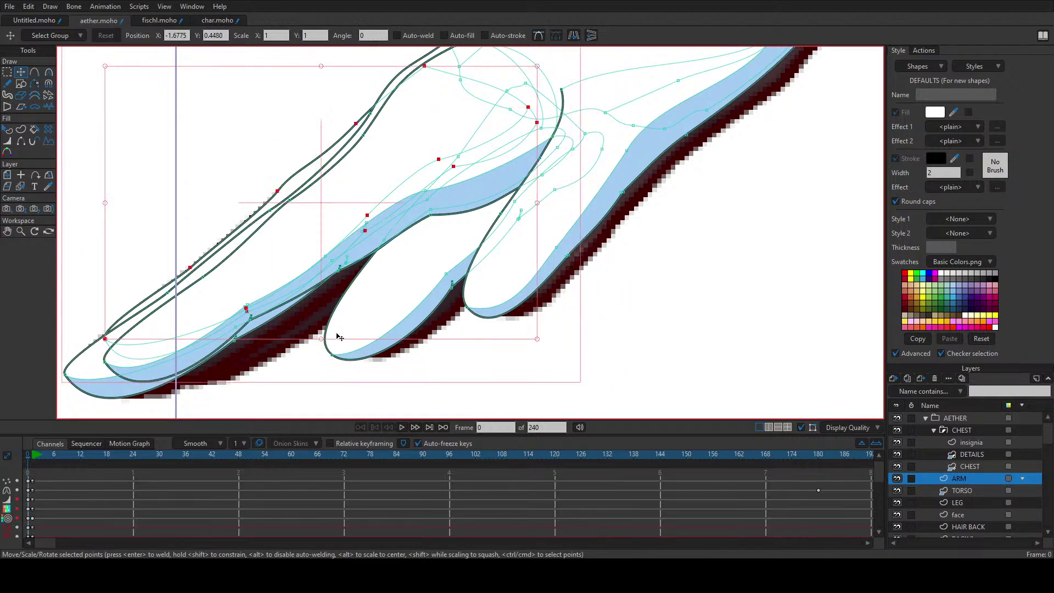
scroll(340, 337, "down", 3)
left_click_drag(305, 283, 195, 218)
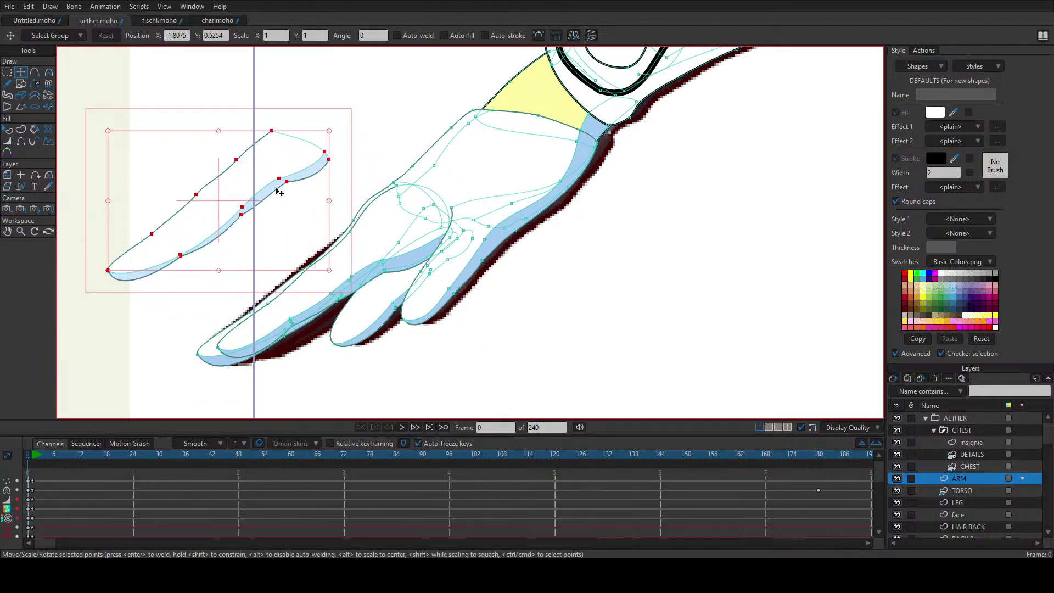
Step: Reposition two inner edge points of the detached finger's blue shading to even out the shadow band
scroll(139, 212, "up", 2)
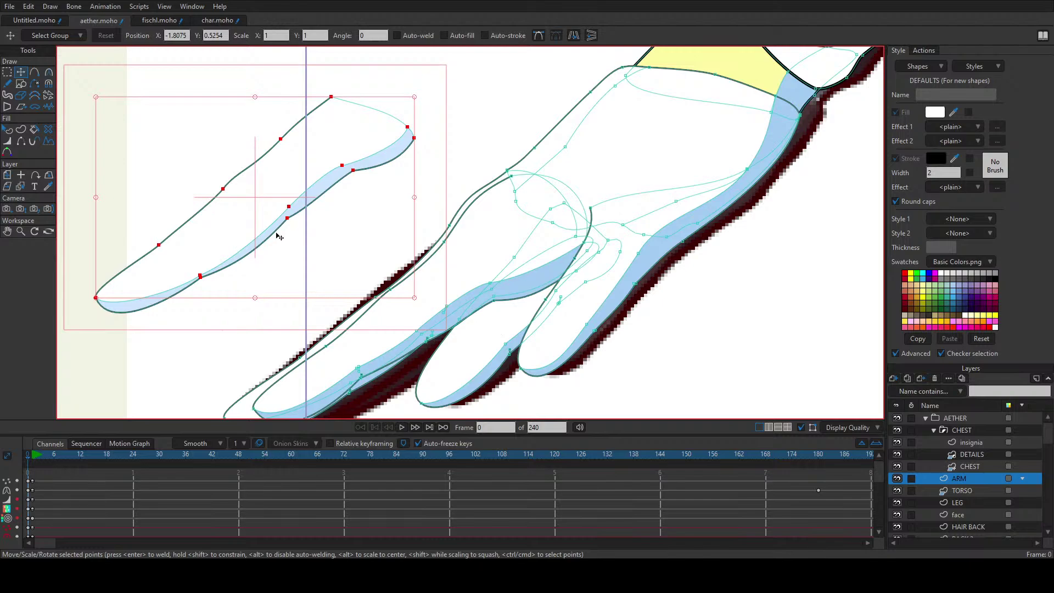
left_click(289, 207)
left_click_drag(289, 207, 263, 233)
left_click_drag(200, 276, 196, 266)
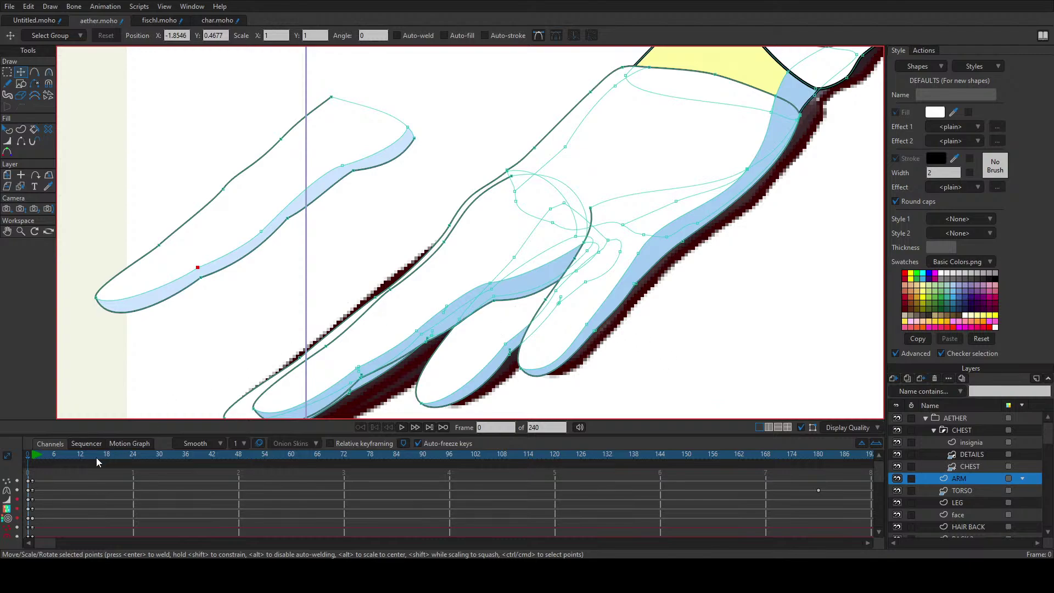
Step: Go to frame 45 and select the thumb shape among the scattered hand pieces
left_click(83, 460)
left_click(225, 460)
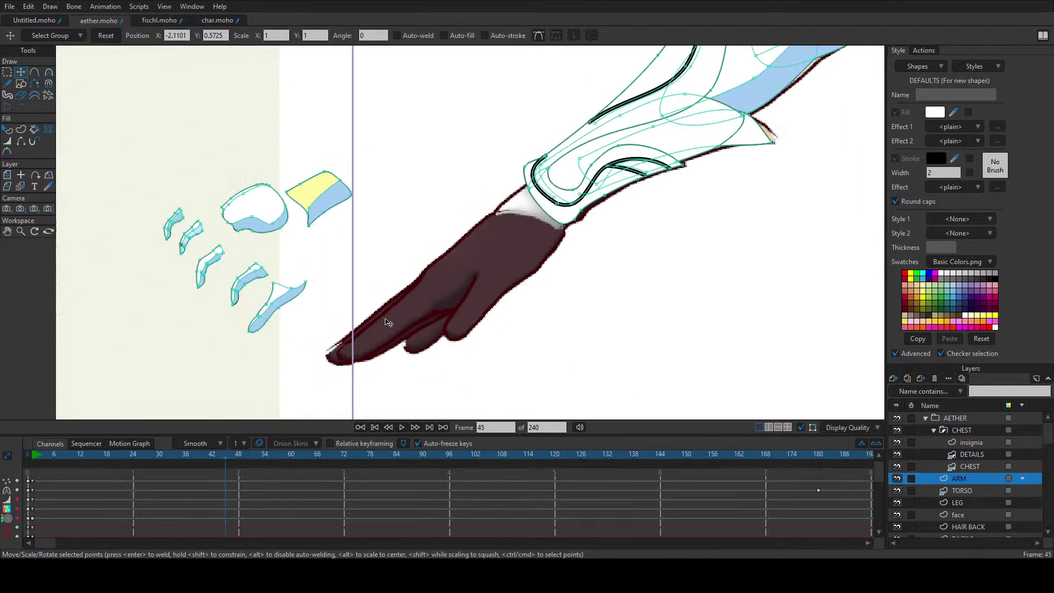
scroll(388, 323, "down", 3)
scroll(353, 334, "up", 3)
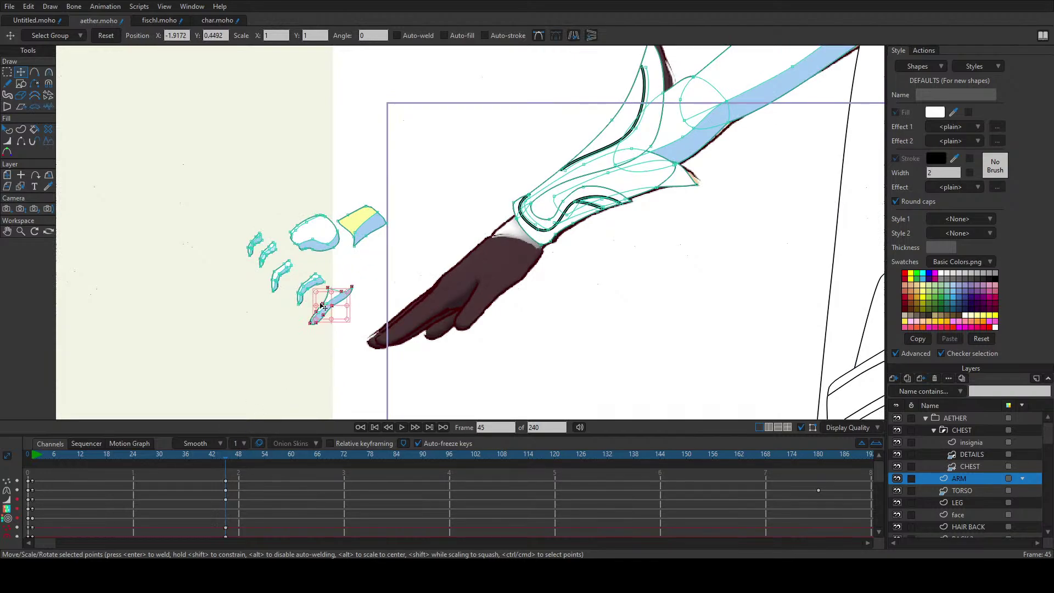
left_click(331, 302)
Step: At frame 83, pull the thumb's points away in separate groups so its outline and shading stretch across the hand
left_click_drag(230, 467, 384, 459)
left_click_drag(332, 310, 565, 349)
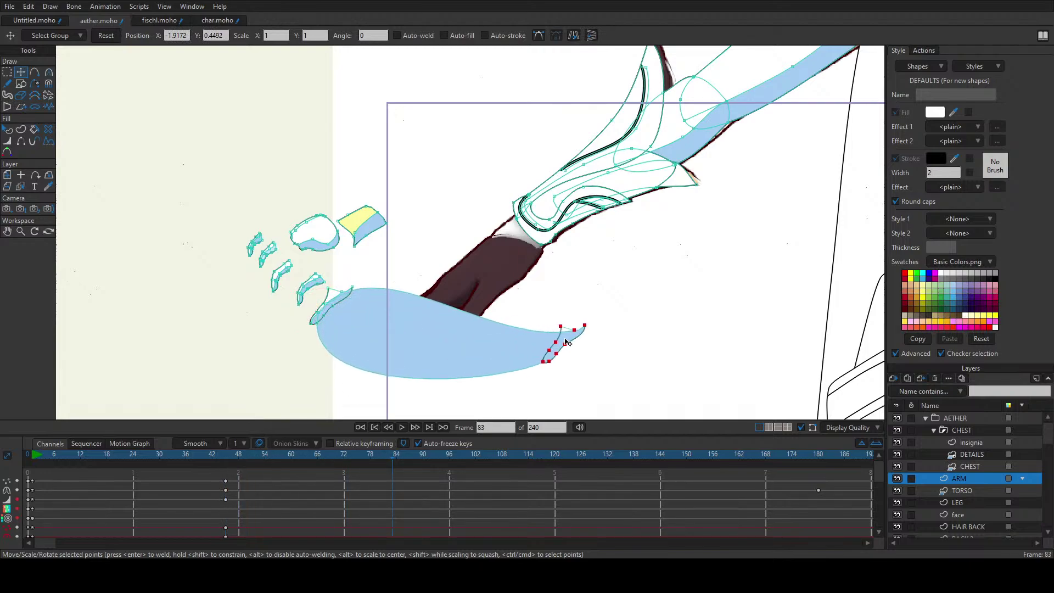
left_click(336, 303, "shift")
left_click_drag(333, 303, 336, 360)
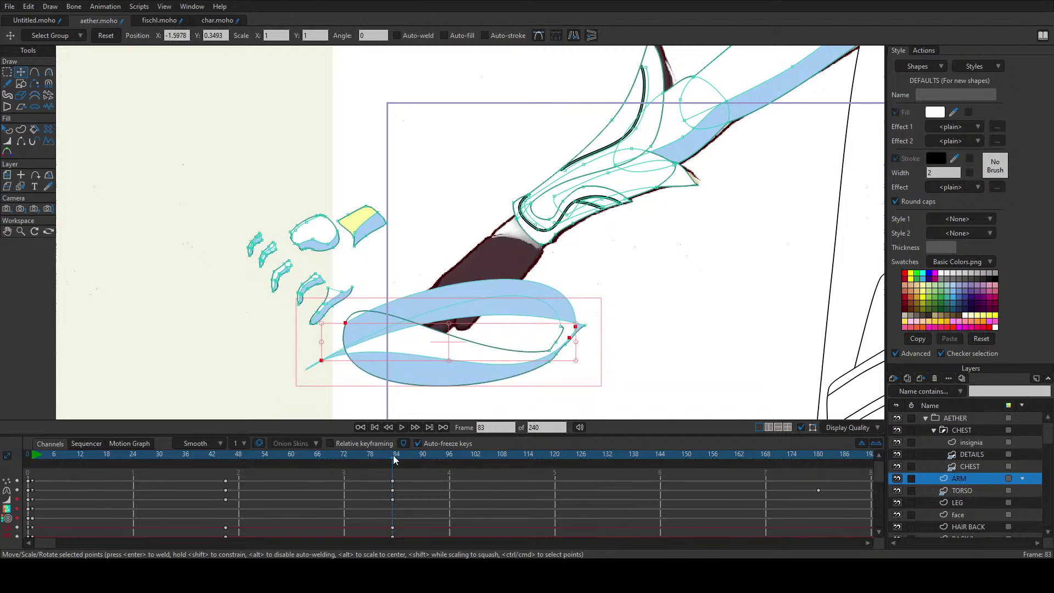
Step: Return to frame 0 and select the middle edge point of the detached finger's blue shading
mouse_move(394, 460)
left_mouse_down()
mouse_move(204, 456)
mouse_move(397, 461)
mouse_move(246, 470)
mouse_move(393, 476)
mouse_move(237, 482)
mouse_move(393, 477)
left_mouse_up()
scroll(379, 335, "down", 5)
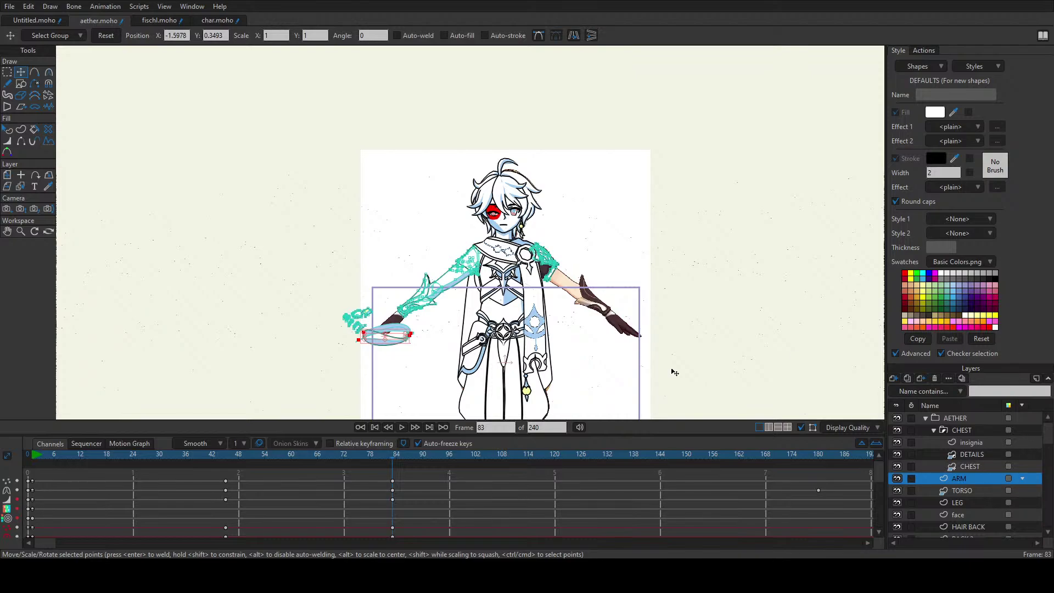
scroll(511, 207, "up", 5)
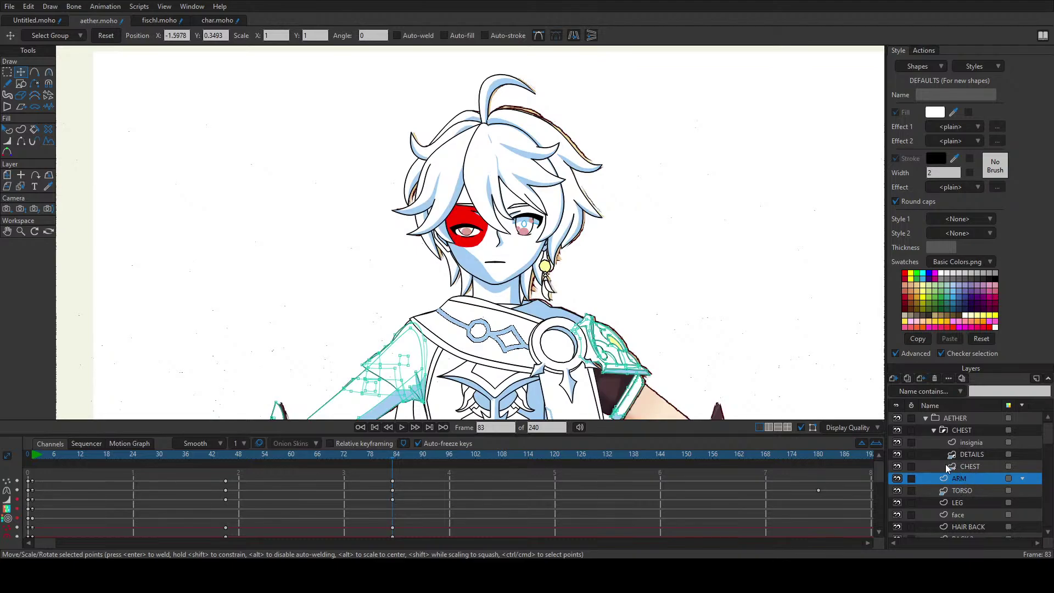
scroll(379, 245, "down", 5)
scroll(281, 338, "up", 6)
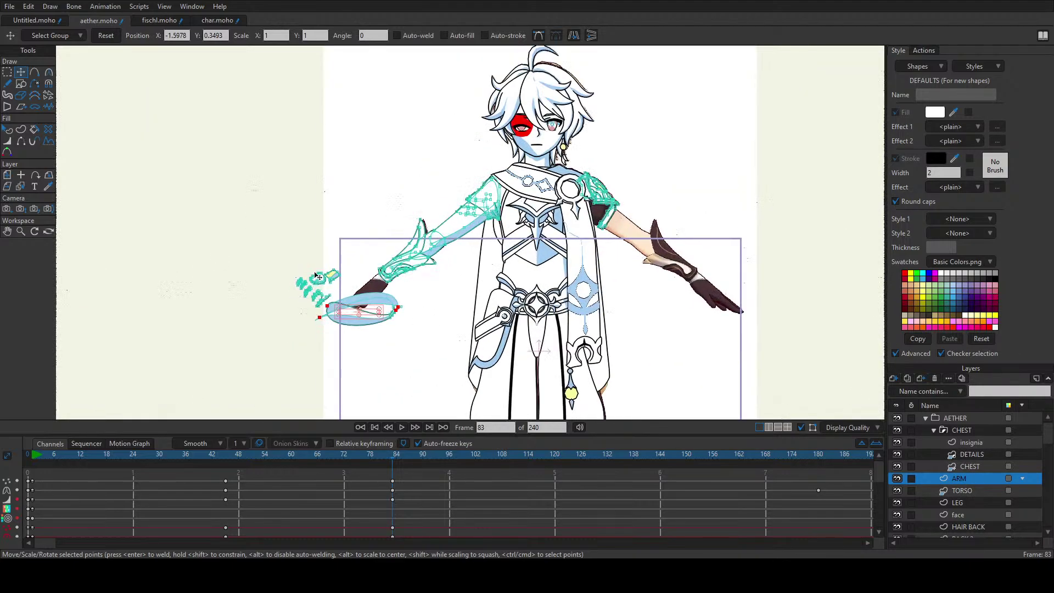
scroll(379, 331, "up", 3)
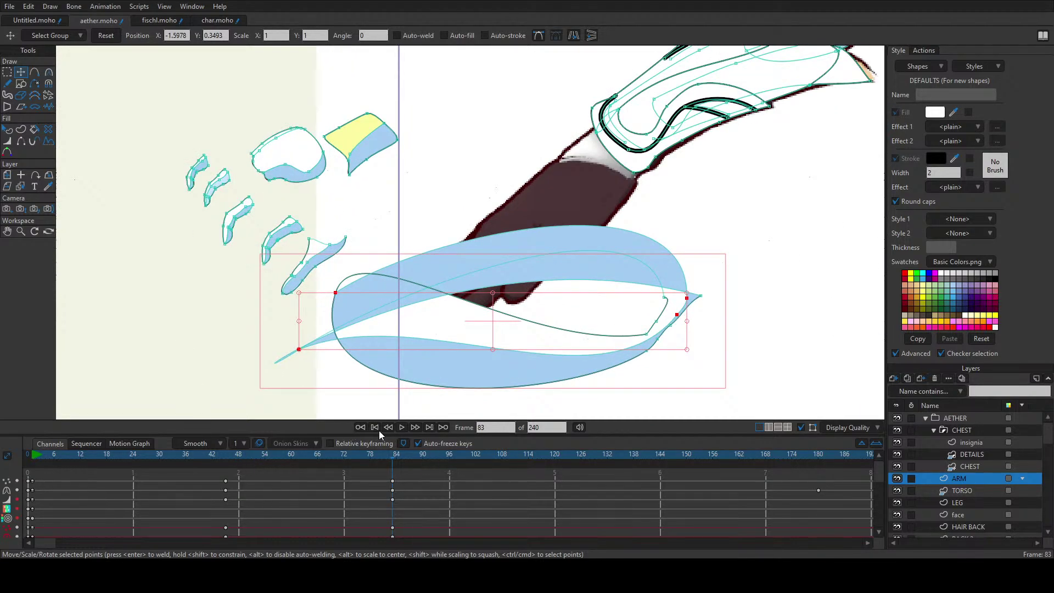
left_click(374, 427)
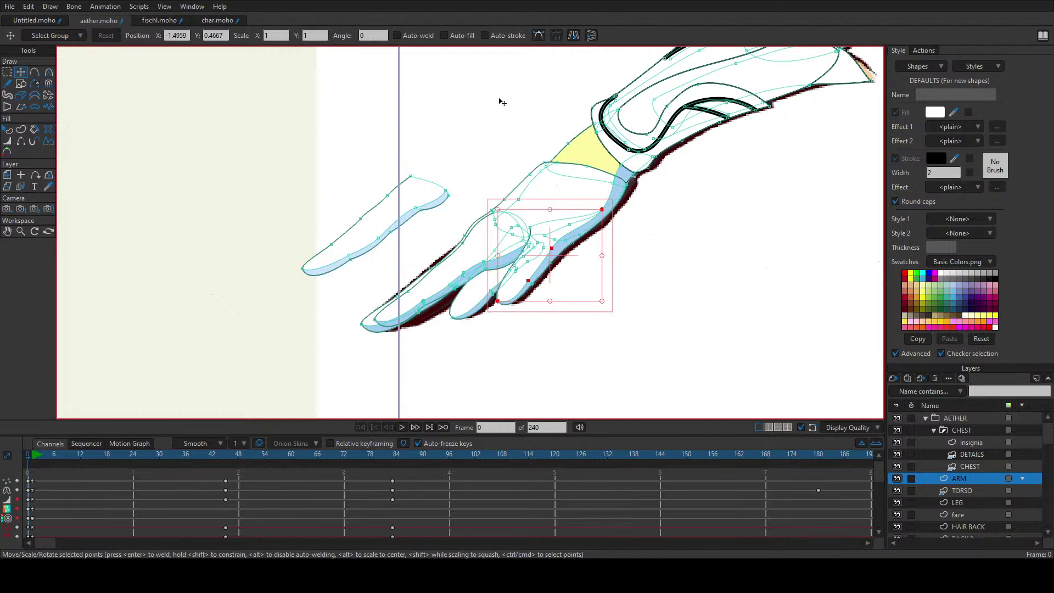
left_click(402, 216)
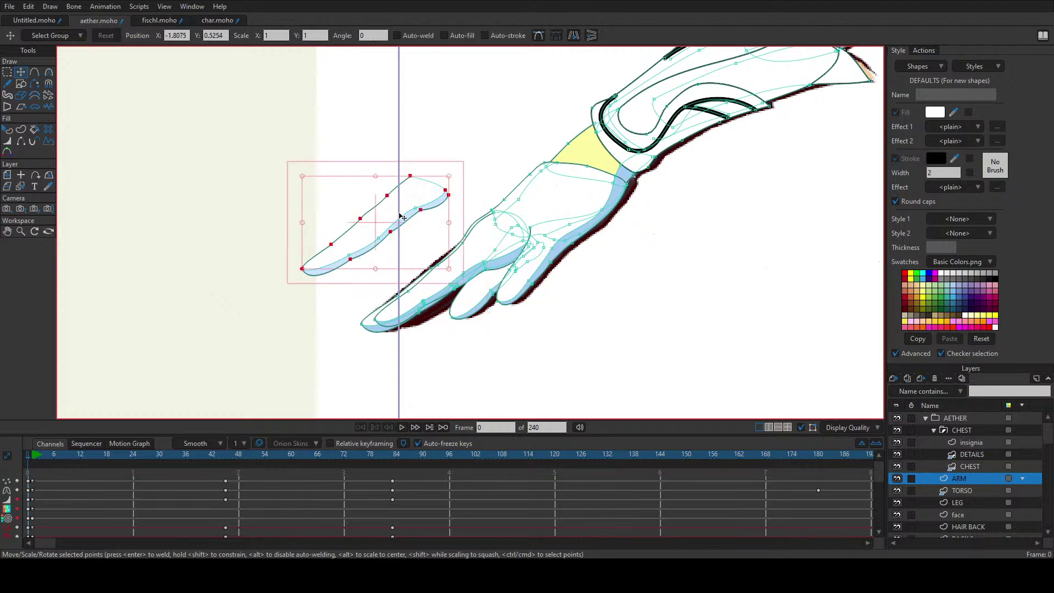
left_click(379, 240)
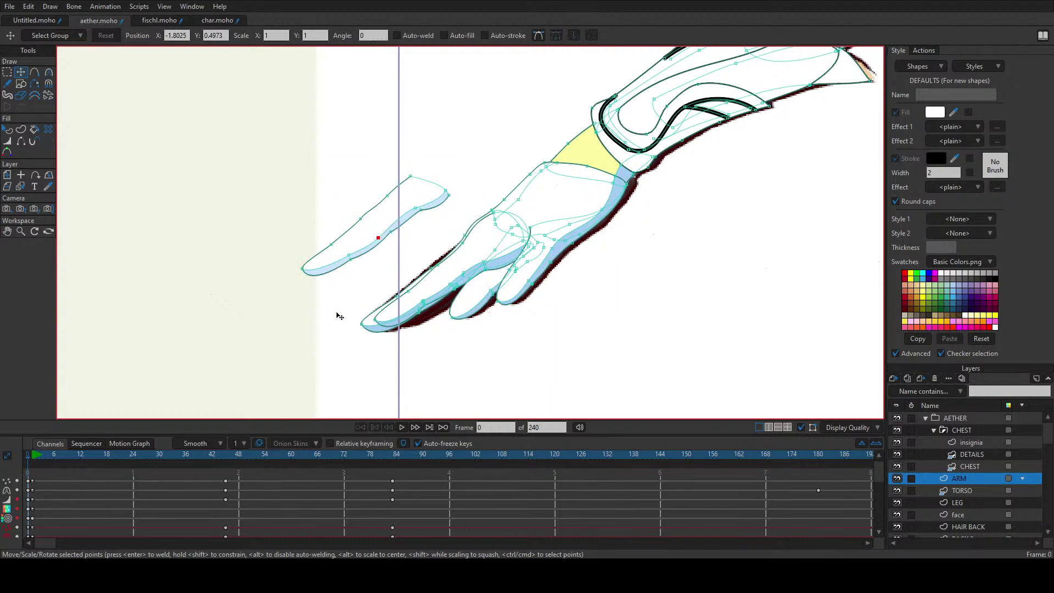
Step: Examine how the blue shading is built into the shapes across the character's chest, belt, cape and arms
scroll(388, 315, "down", 11)
scroll(470, 296, "up", 3)
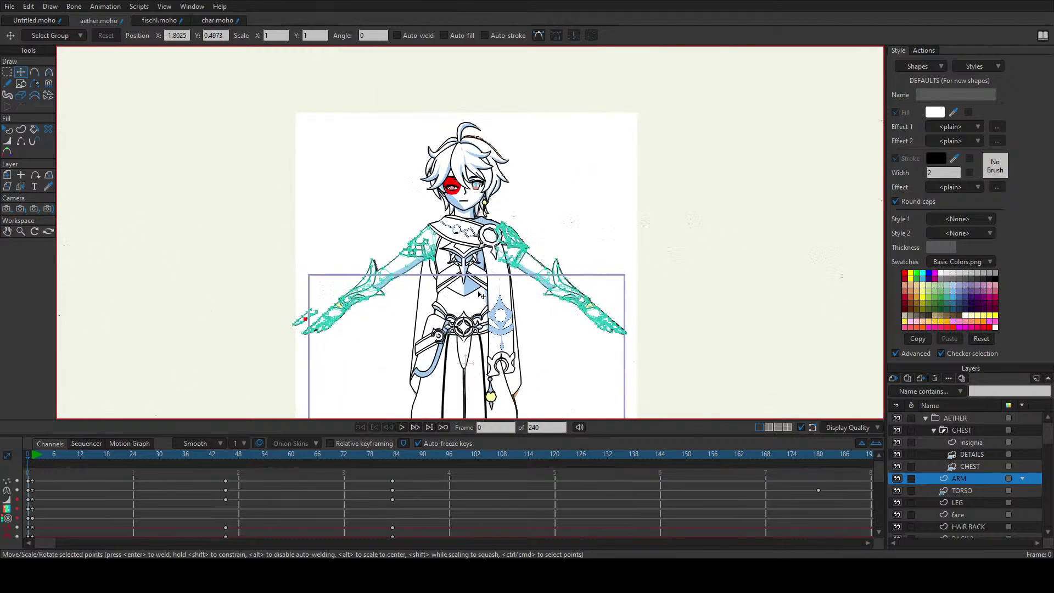
scroll(480, 295, "up", 2)
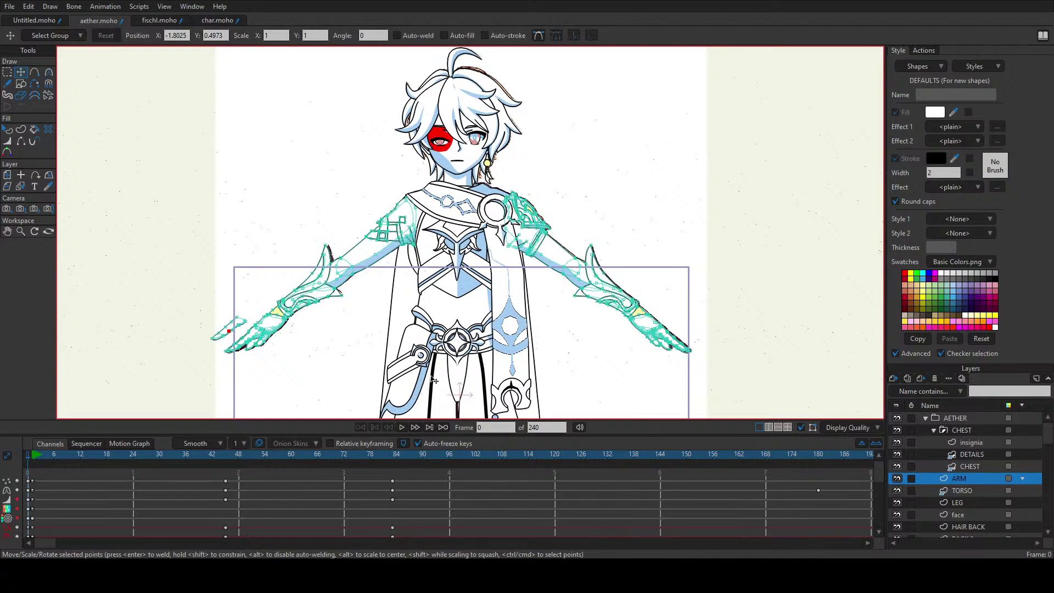
scroll(1000, 501, "down", 2)
scroll(1000, 503, "down", 2)
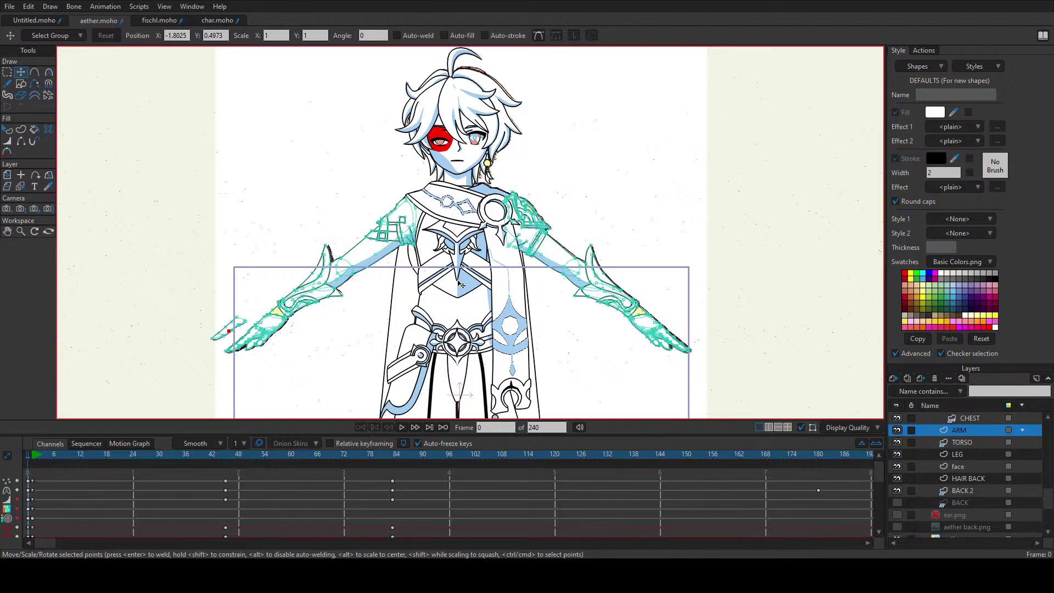
scroll(461, 277, "up", 3)
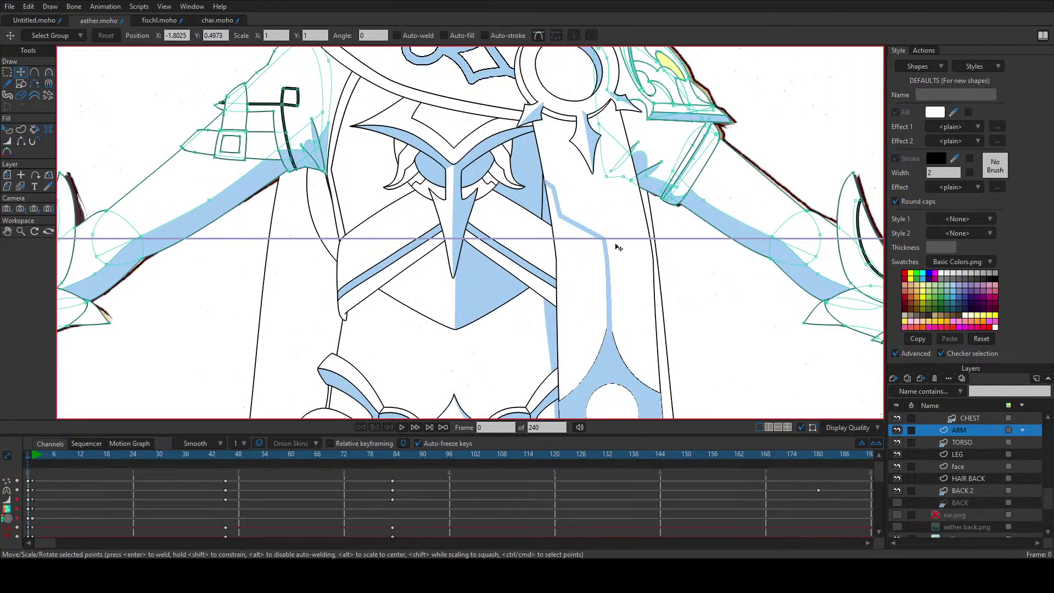
scroll(619, 247, "down", 3)
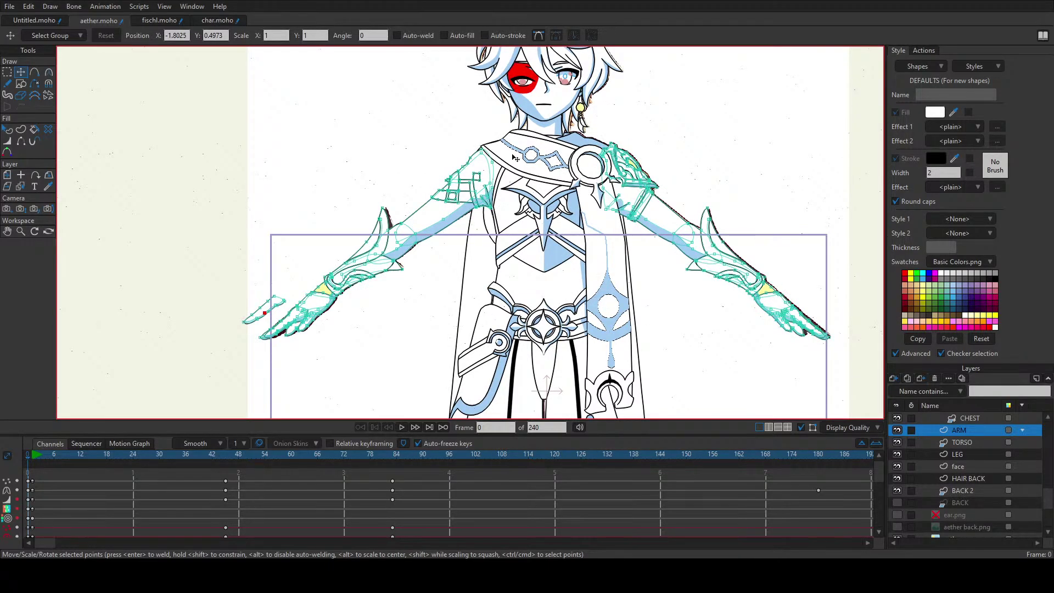
scroll(515, 158, "up", 3)
scroll(394, 284, "down", 3)
scroll(379, 295, "up", 4)
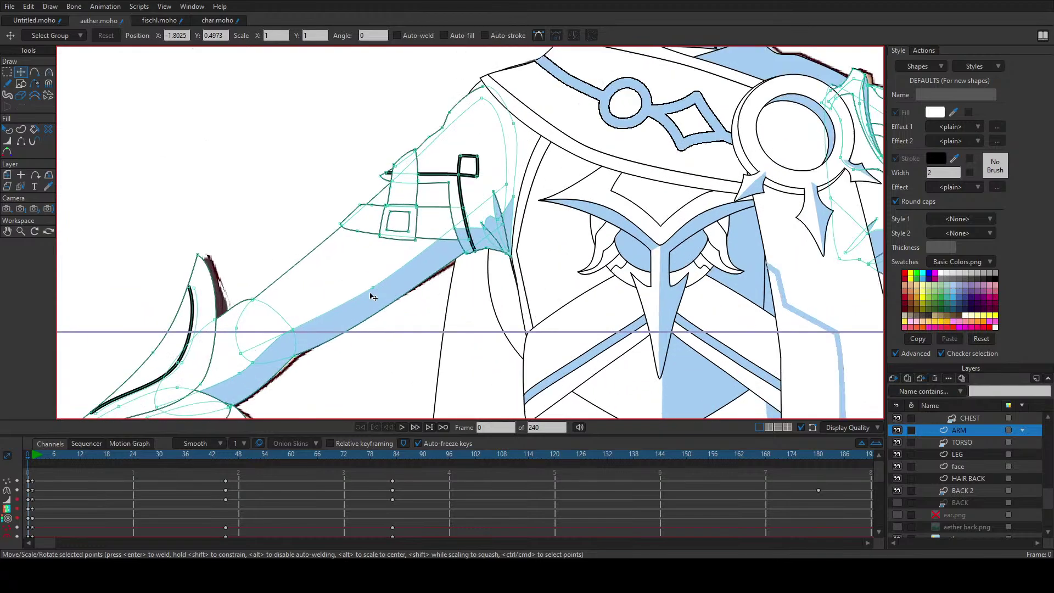
Step: Move the upper arm with its blue shading clear of the body and raise the shading's middle edge point slightly
left_click(376, 296)
left_click_drag(357, 300, 389, 300)
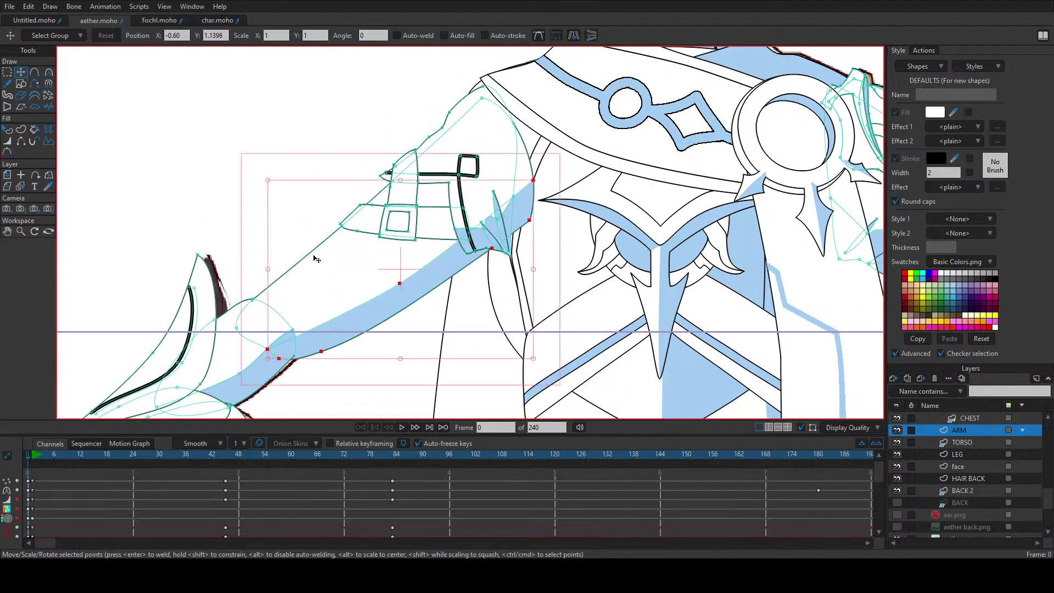
mouse_move(317, 258)
left_mouse_down()
mouse_move(223, 183)
mouse_move(464, 310)
mouse_move(432, 265)
mouse_move(327, 243)
left_mouse_up()
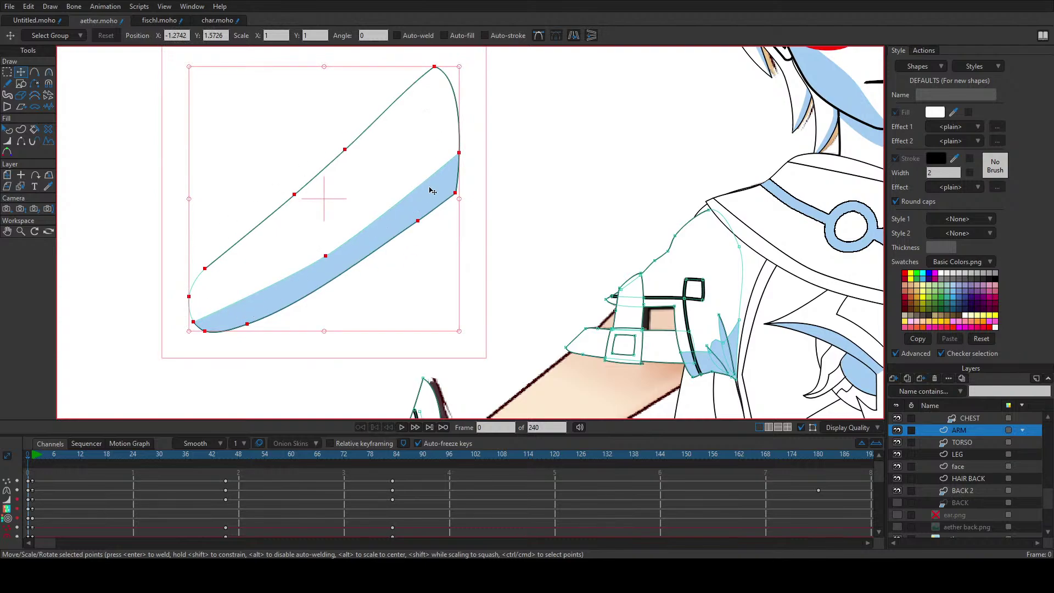
left_click(326, 255)
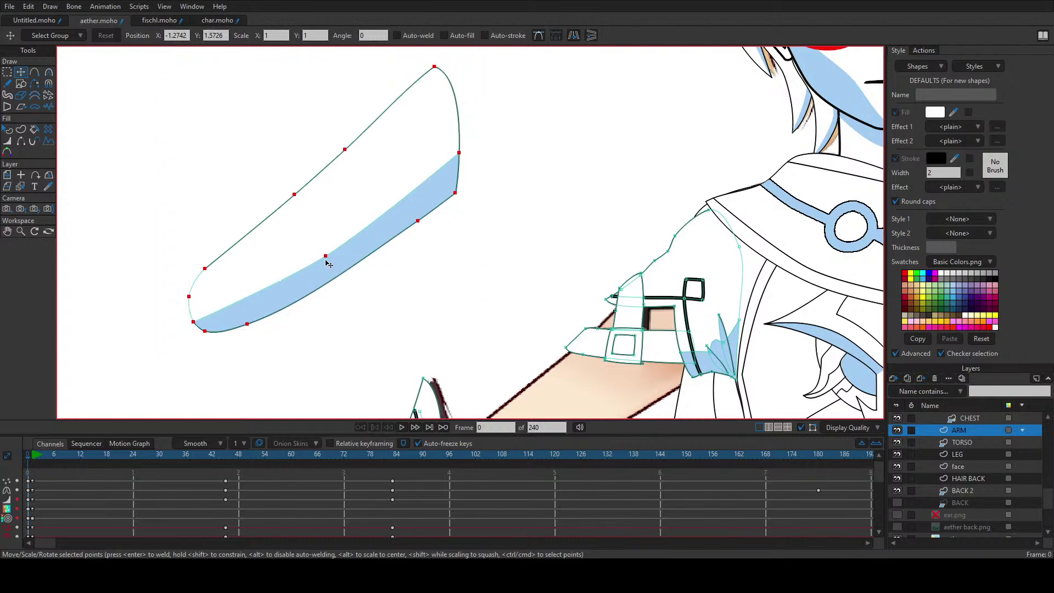
mouse_move(325, 256)
left_mouse_down()
mouse_move(275, 217)
mouse_move(322, 248)
left_mouse_up()
Step: Try to widen the upper arm's blue shading by moving its two end points and middle point toward the upper outline
left_click_drag(459, 153, 448, 85)
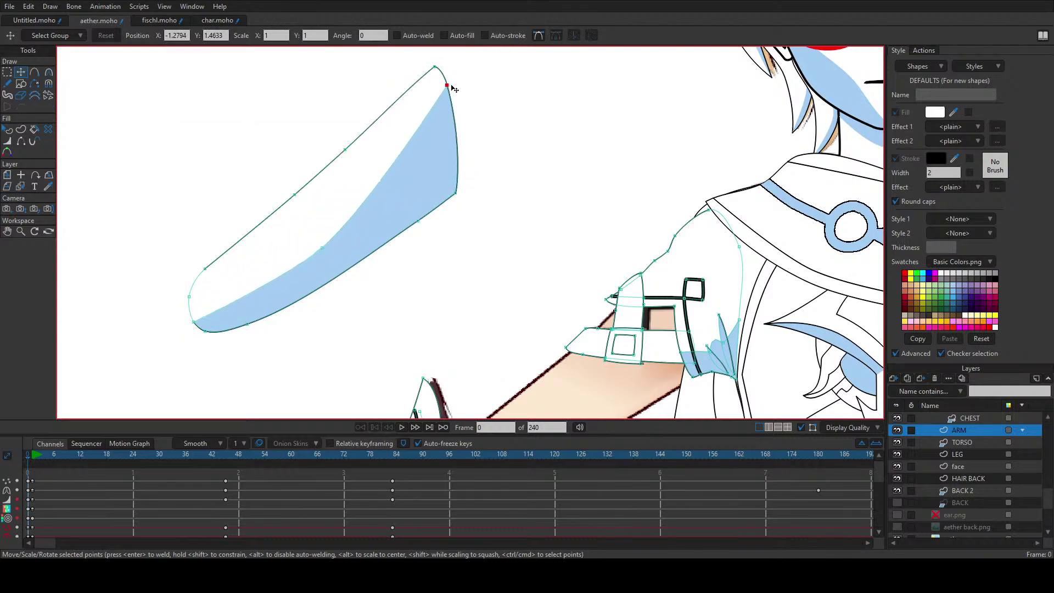
left_click_drag(194, 323, 187, 314)
left_click_drag(323, 249, 304, 211)
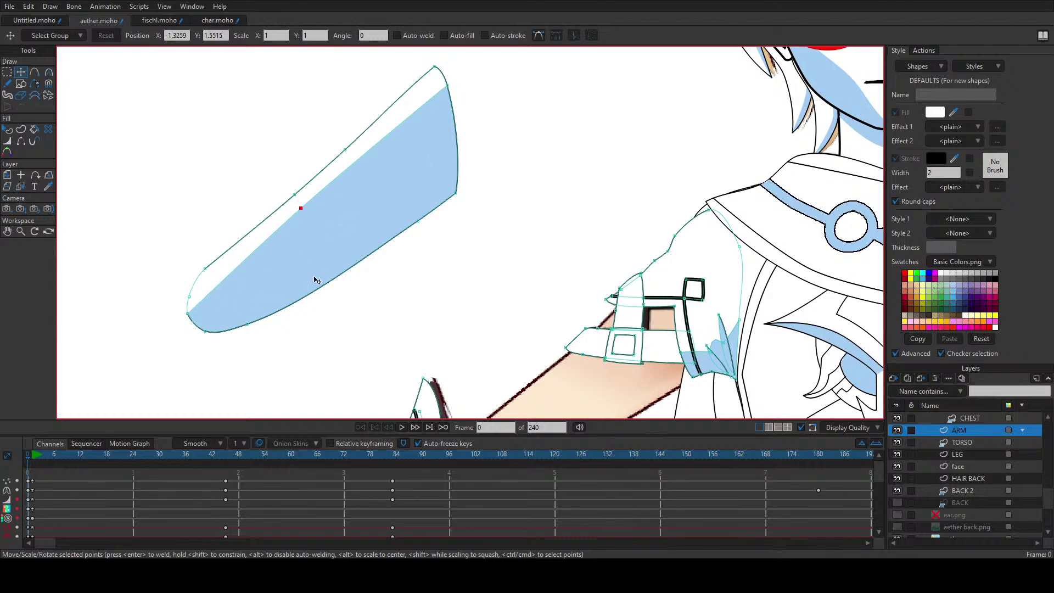
Step: Undo the last moves of the upper arm shading's end and middle points
key("Down")
key("Down")
key("Right")
key("Down")
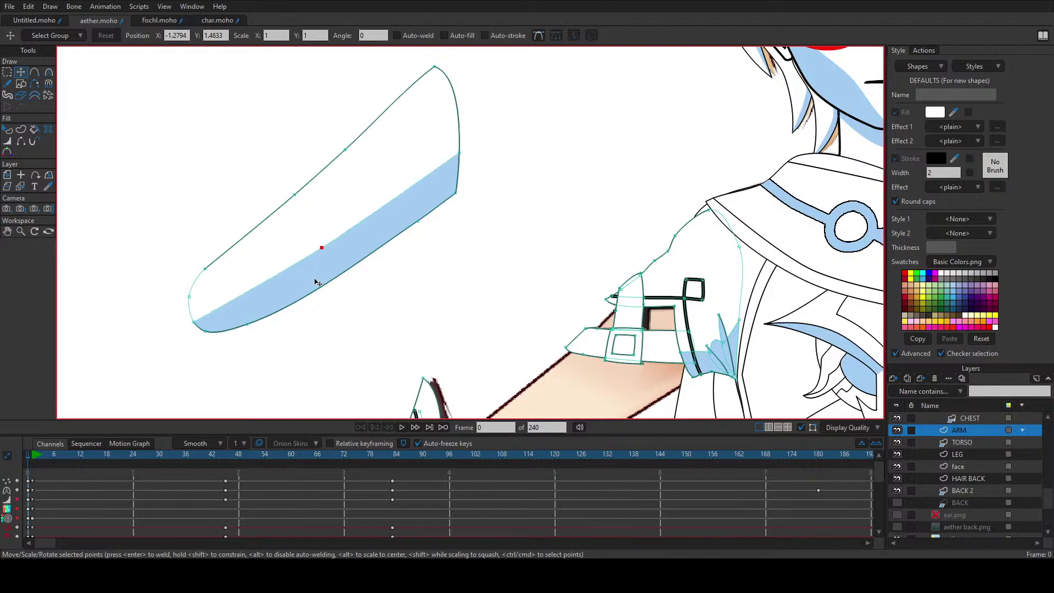
Step: Put the detached upper-arm shape back in its place on the character's arm
key("ctrl+a")
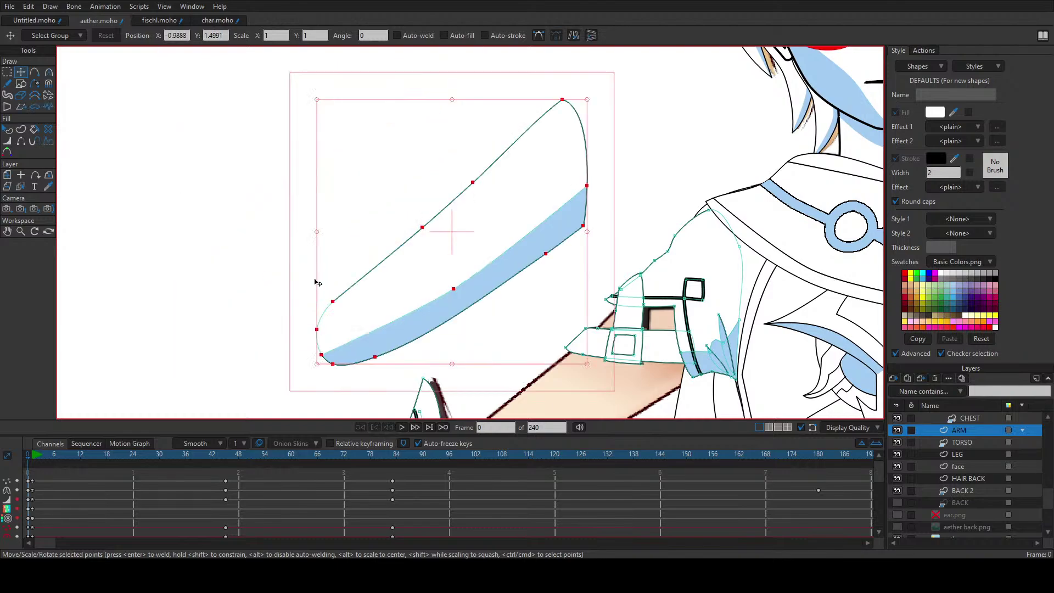
scroll(384, 291, "down", 5)
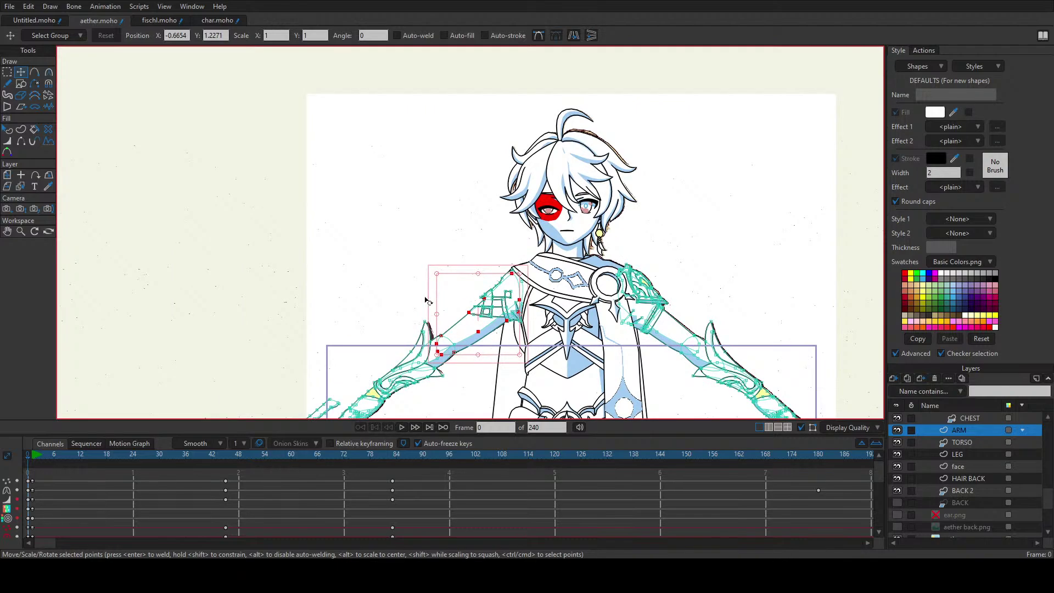
scroll(475, 329, "up", 3)
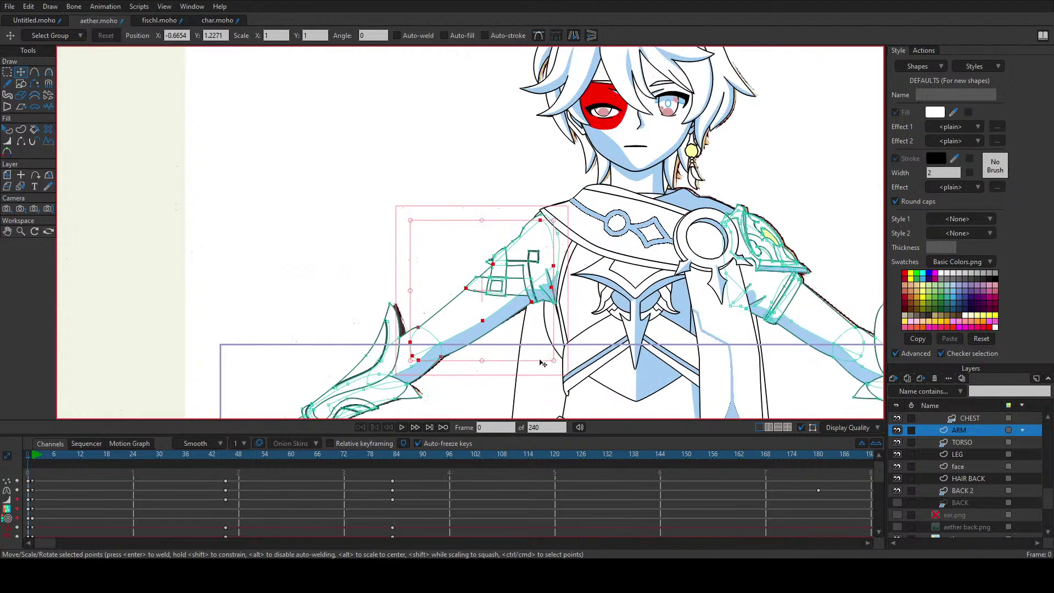
left_click_drag(554, 362, 231, 158)
key("ctrl+z")
Step: Make the TORSO layer active by picking its artwork on the character's chest
scroll(308, 230, "up", 2)
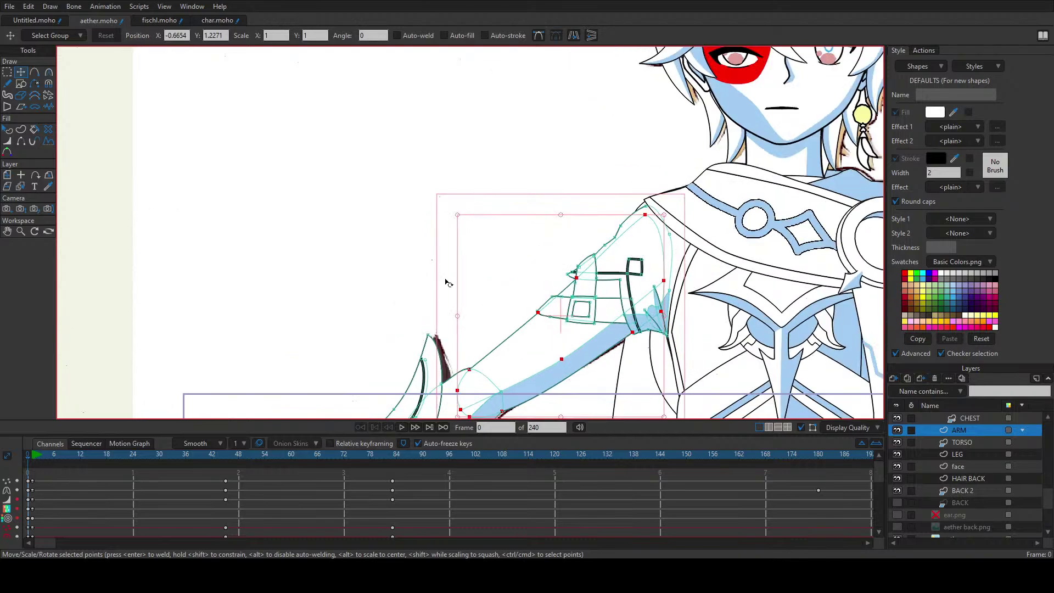
scroll(448, 284, "up", 2)
scroll(419, 273, "down", 4)
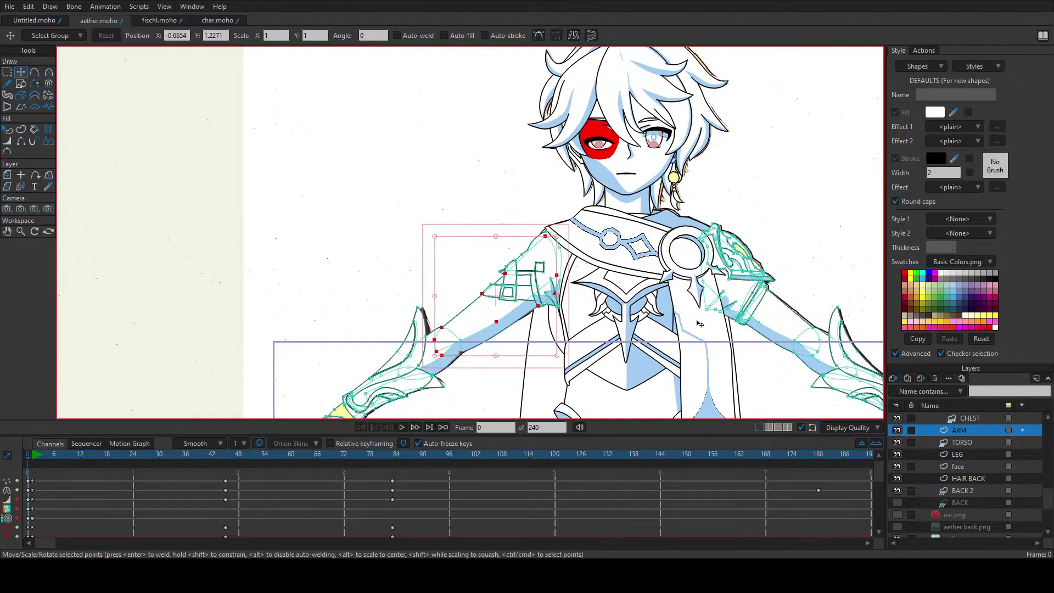
scroll(680, 317, "up", 2)
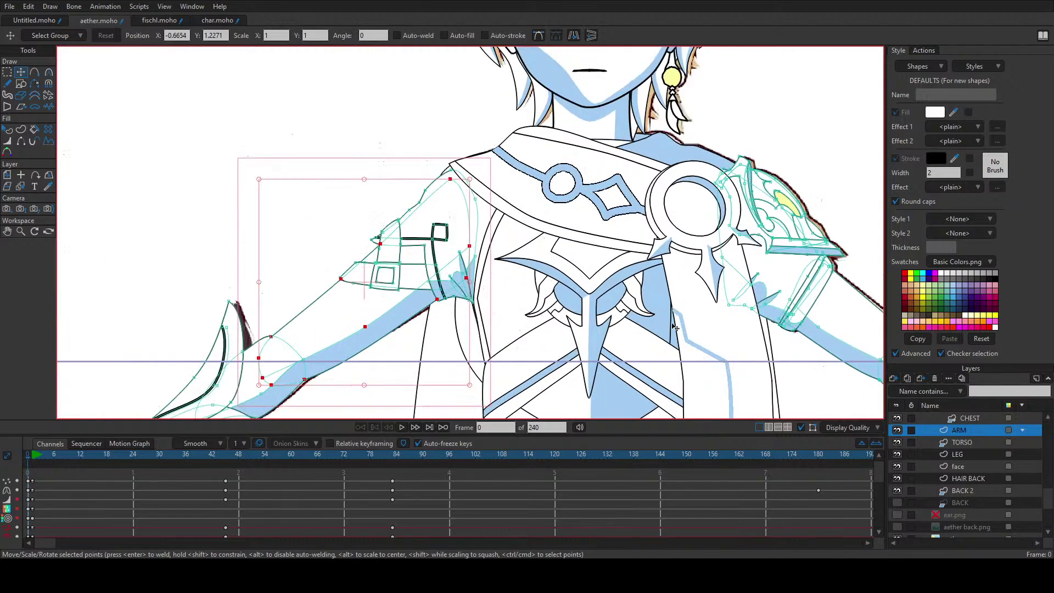
left_click(593, 338, "ctrl+alt")
scroll(593, 291, "up", 2)
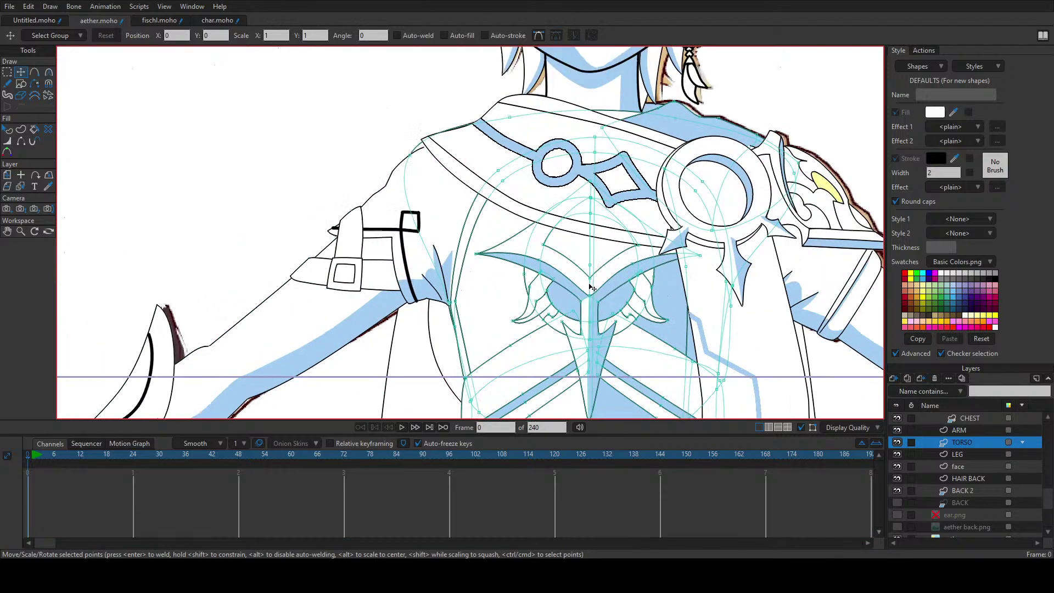
scroll(594, 303, "up", 1)
left_click_drag(633, 362, 509, 238)
scroll(485, 180, "up", 2)
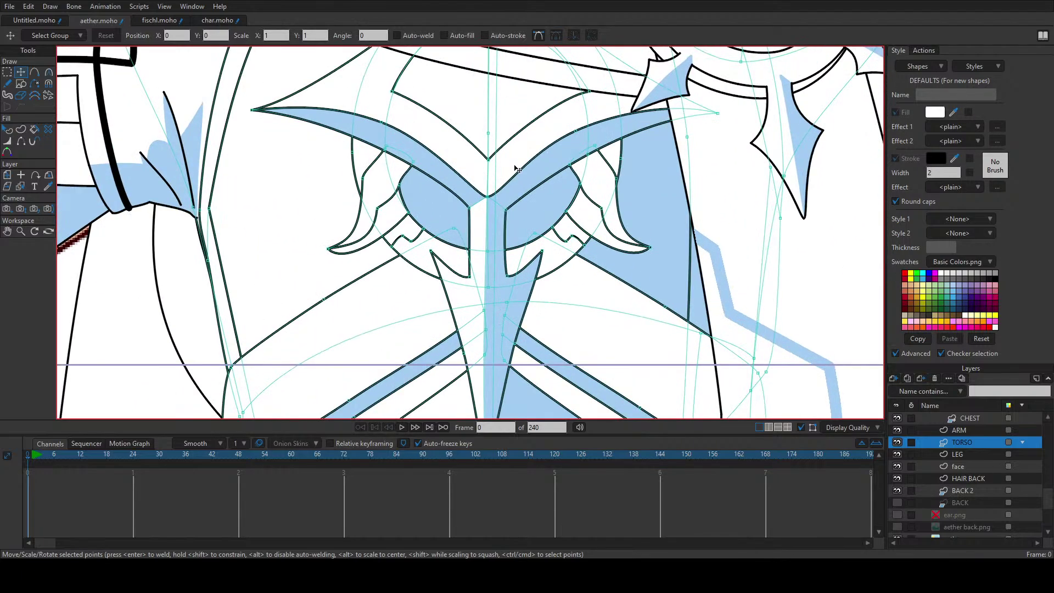
left_click_drag(516, 164, 508, 363)
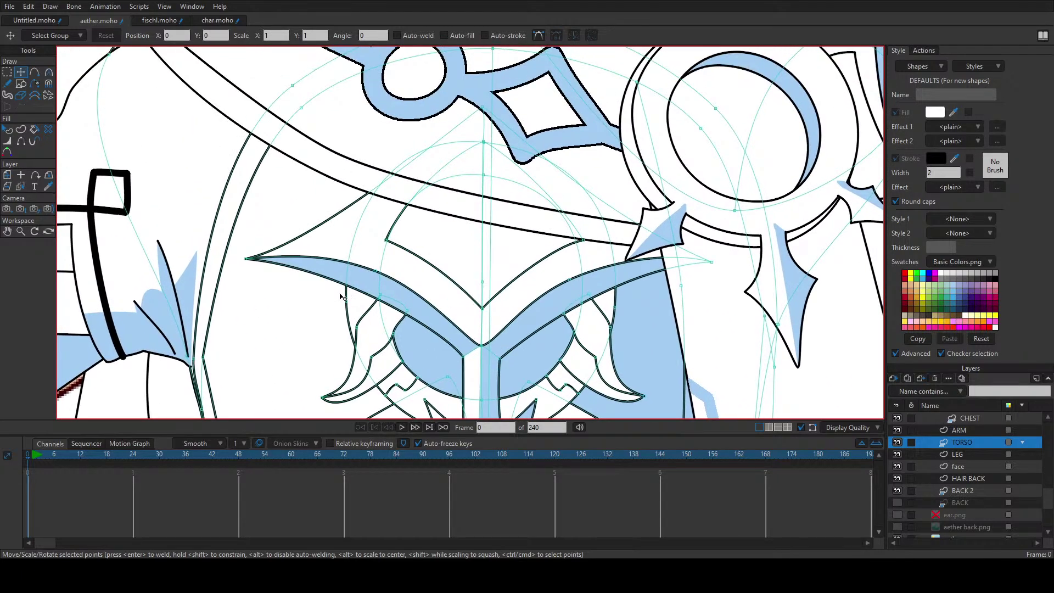
Step: Select the shapes of the chest emblem, move them off the body beside the shoulder, and shift the emblem's circle over to the opposite shoulder
double_click(549, 305)
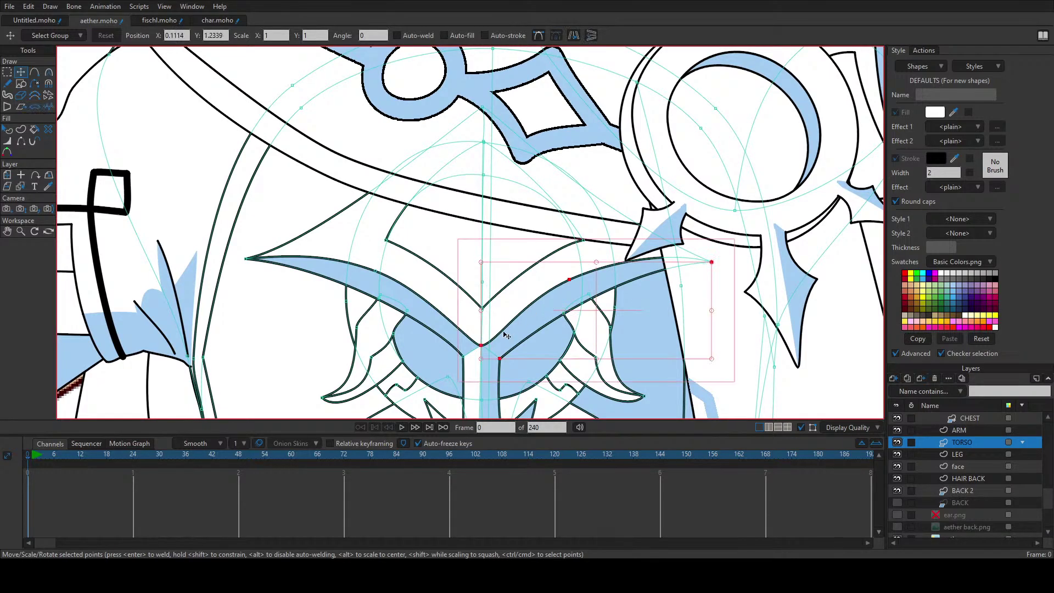
double_click(507, 315, "shift")
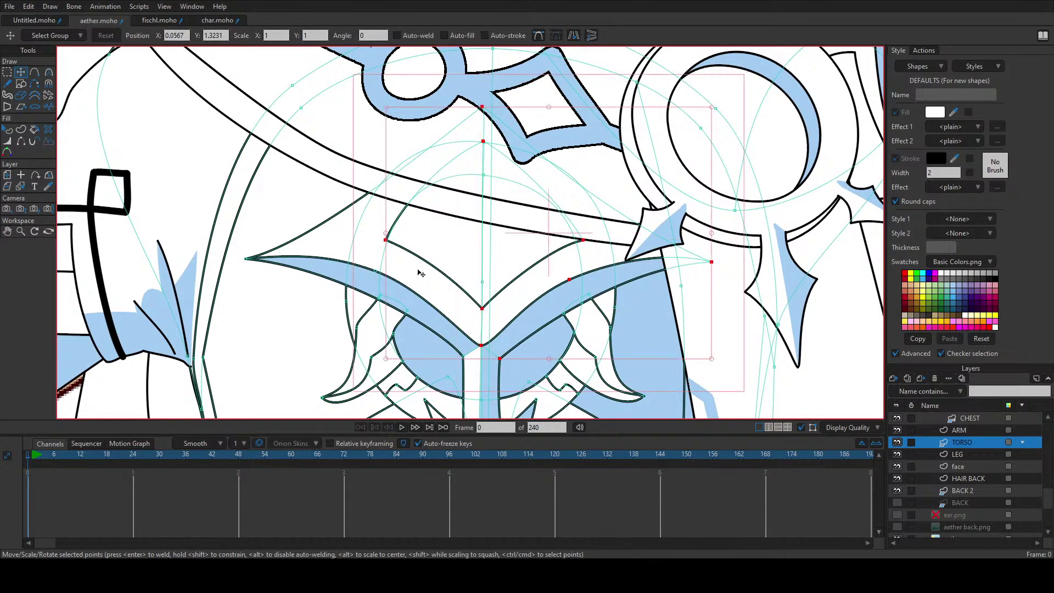
double_click(398, 304, "shift")
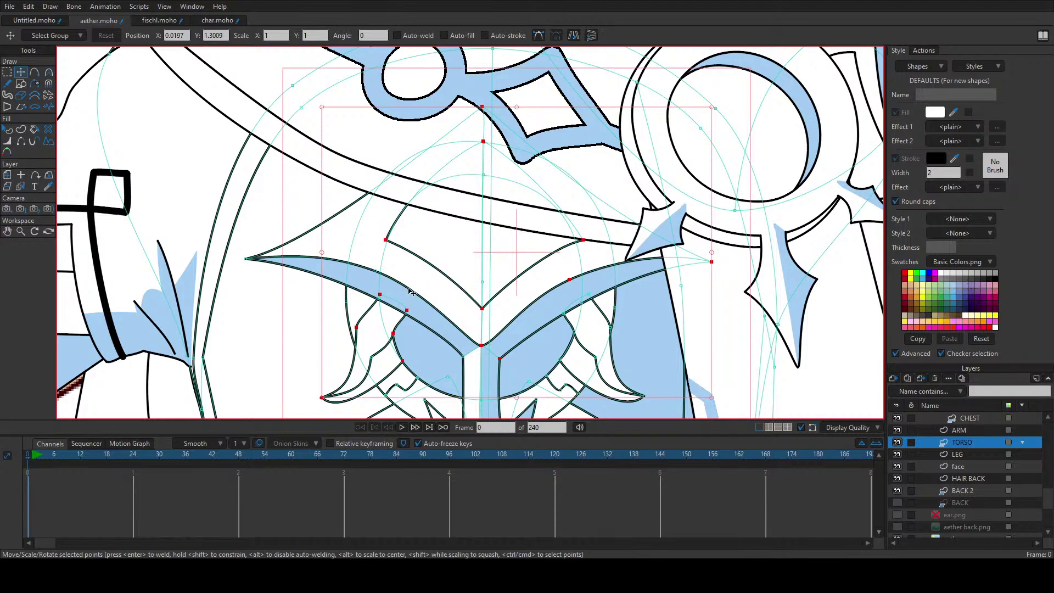
double_click(408, 289)
double_click(434, 277, "shift")
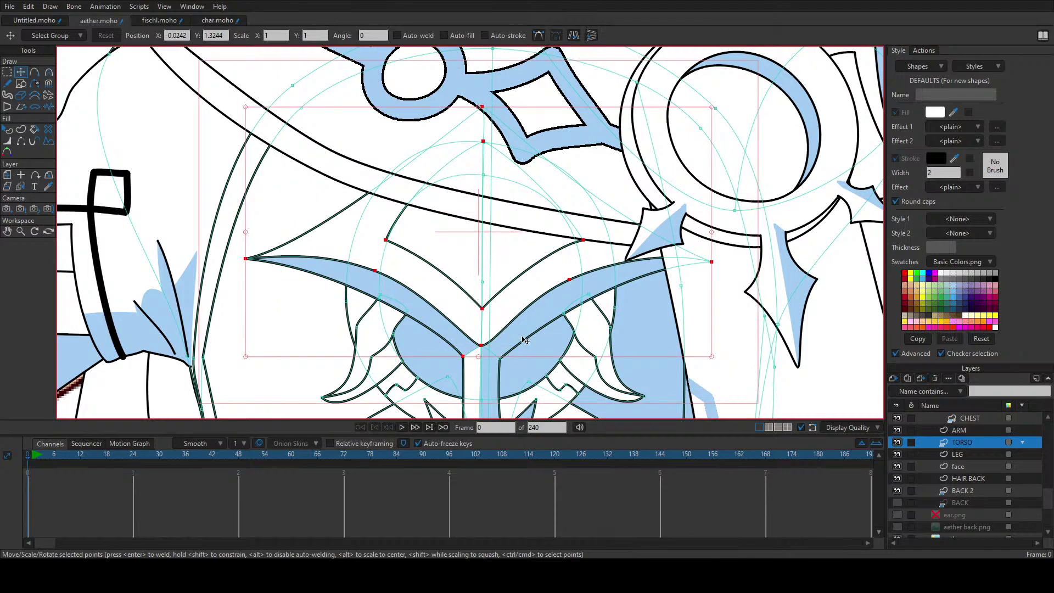
scroll(525, 340, "down", 3)
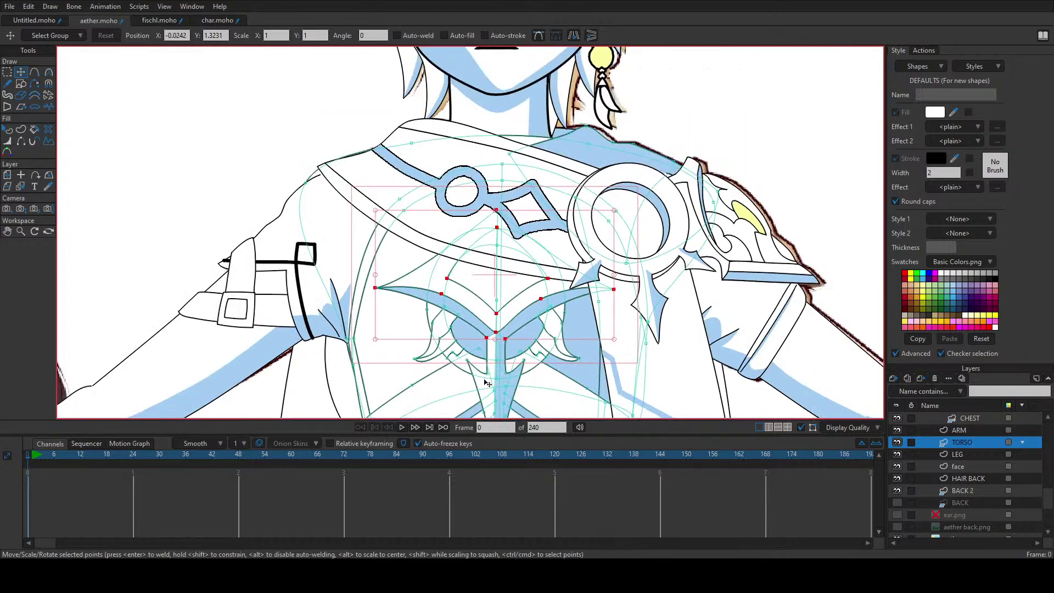
double_click(483, 381, "shift")
double_click(485, 378, "shift")
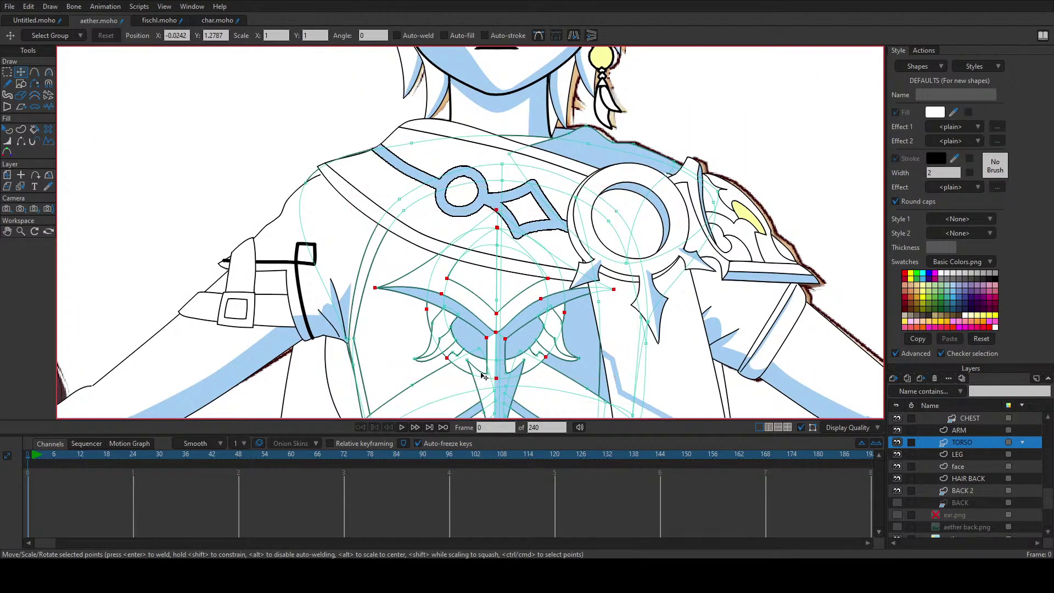
double_click(538, 369, "shift")
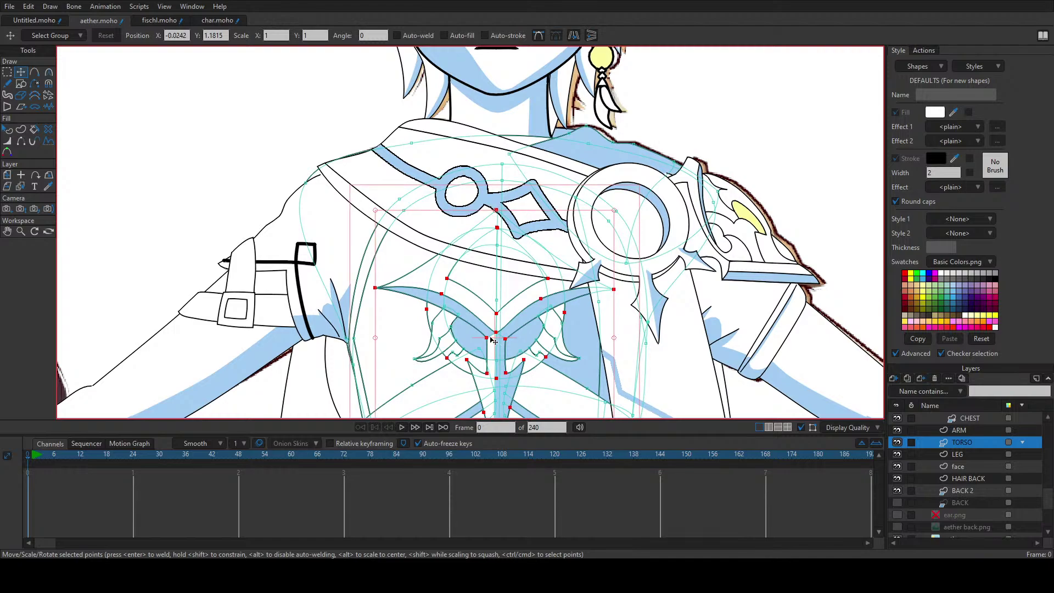
left_click_drag(493, 340, 171, 165)
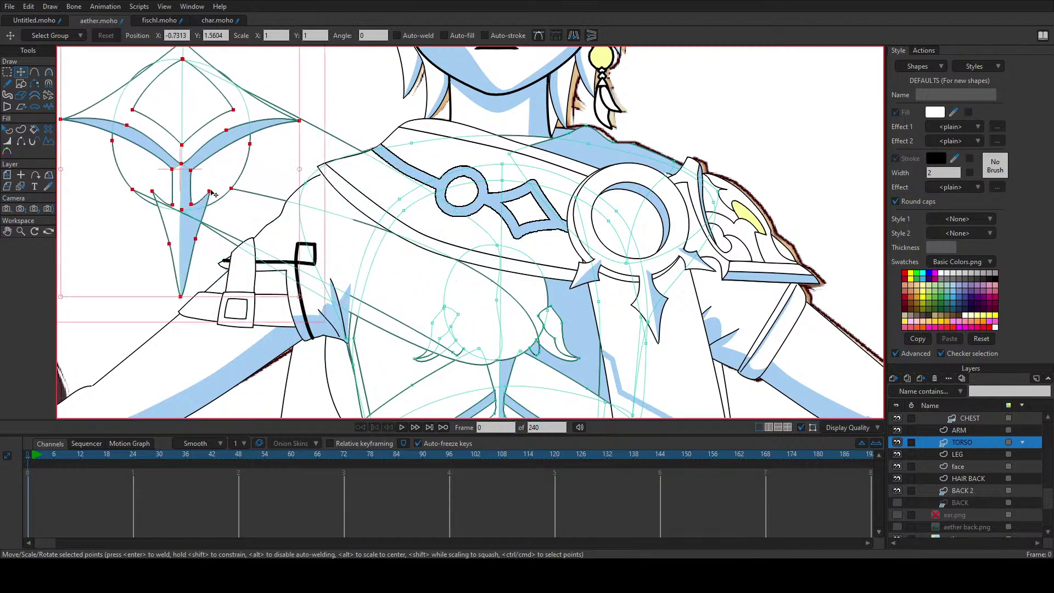
left_click_drag(244, 208, 724, 340)
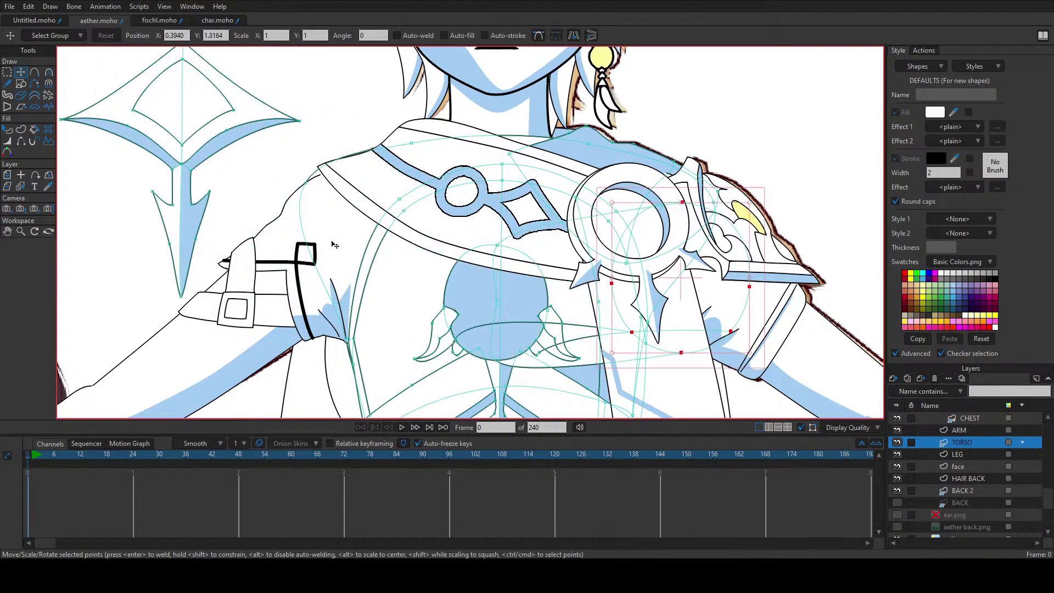
Step: Examine the separate fill shapes that make up the detached emblem's wings and central spike
left_click_drag(312, 218, 581, 327)
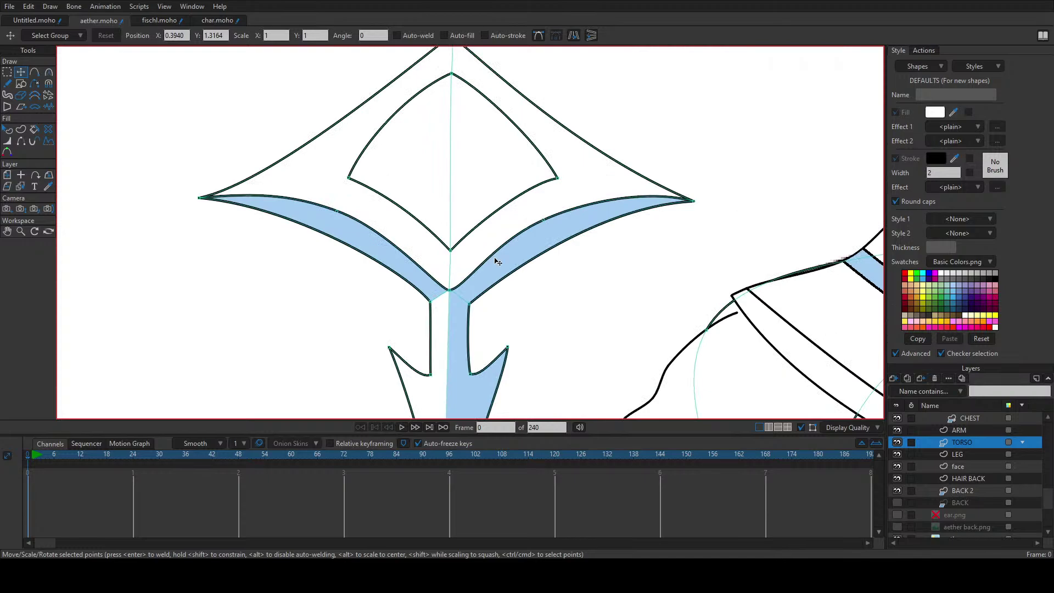
key("q")
left_click(504, 265)
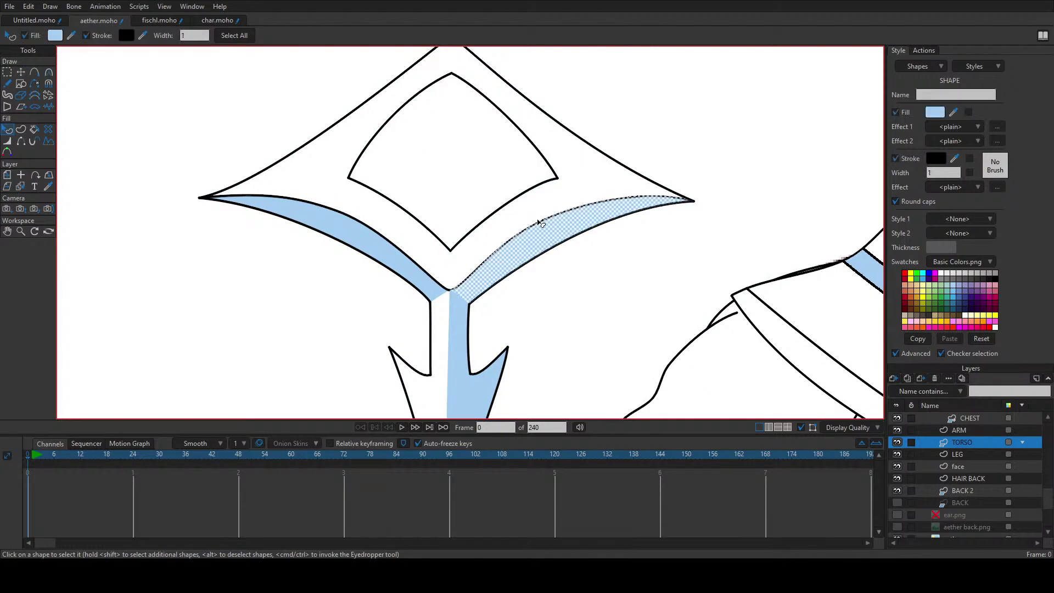
left_click(534, 213)
left_click(361, 117)
left_click(355, 240)
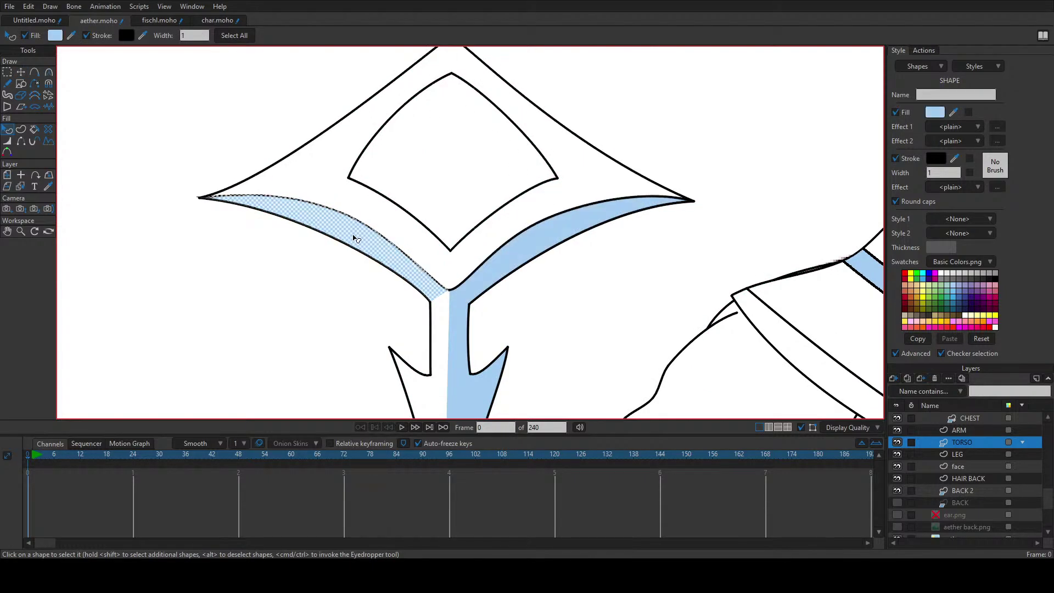
left_click(396, 230)
left_click(436, 337)
left_click(466, 369)
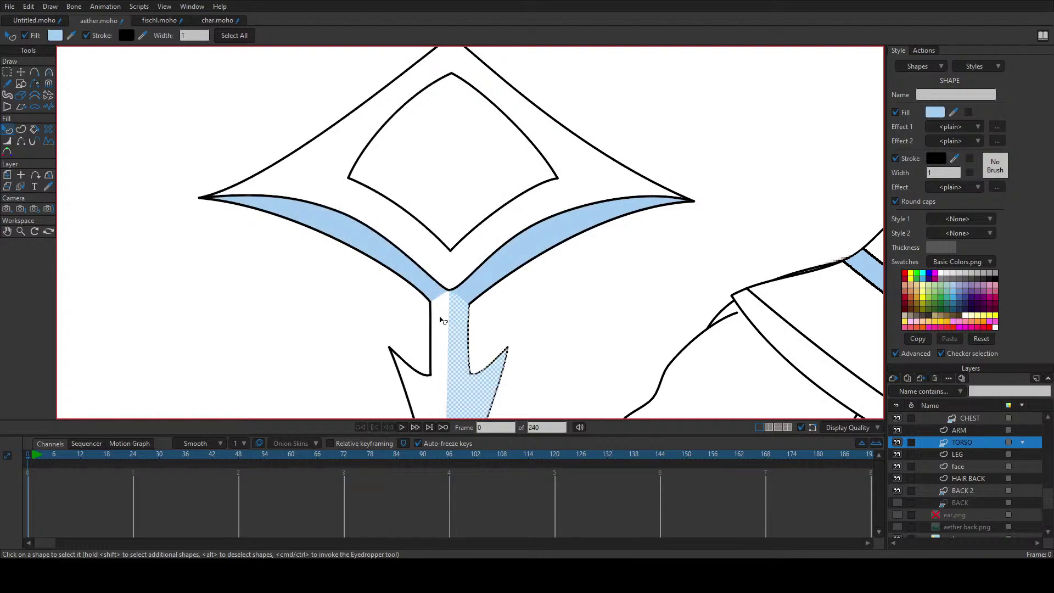
Step: Move the left wing tip of the detached emblem inward toward its centre line
key("t")
scroll(441, 297, "down", 3)
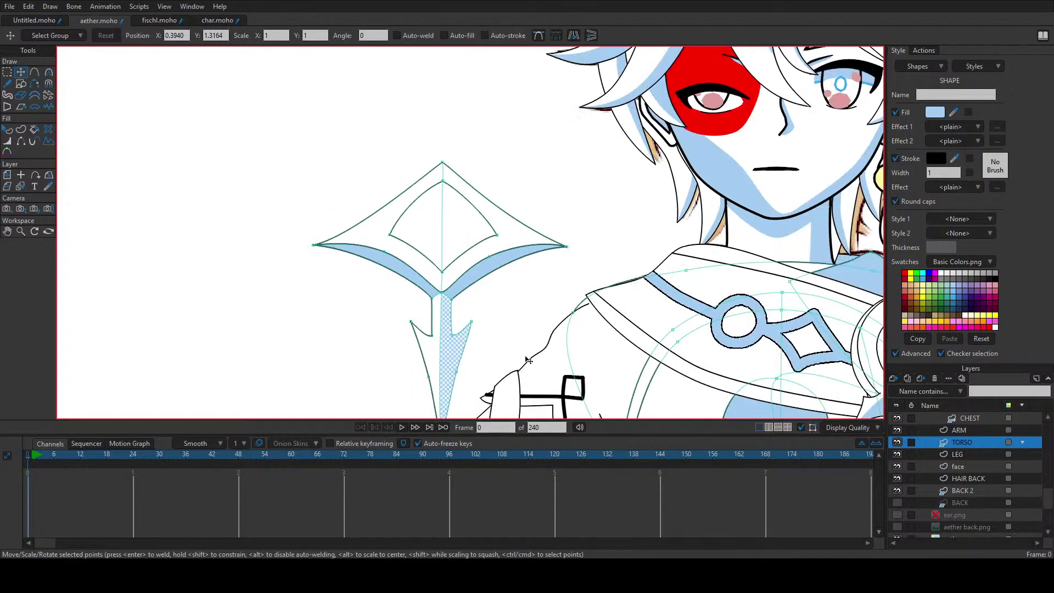
double_click(450, 292)
scroll(454, 303, "down", 2)
left_click_drag(453, 303, 423, 308)
scroll(451, 306, "up", 5)
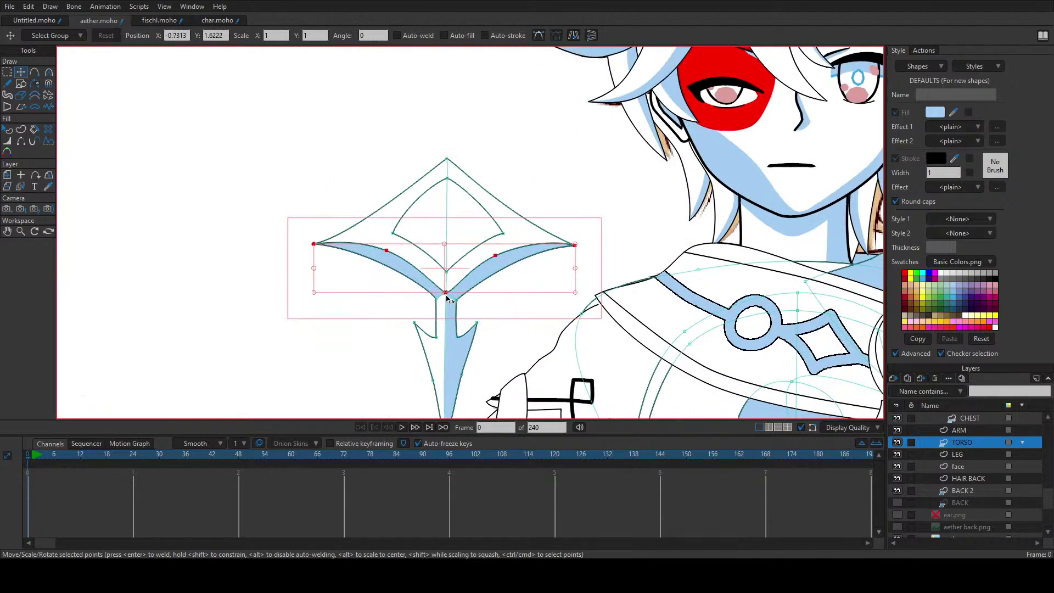
left_click(601, 236)
left_click_drag(286, 235, 420, 227)
left_click(400, 213)
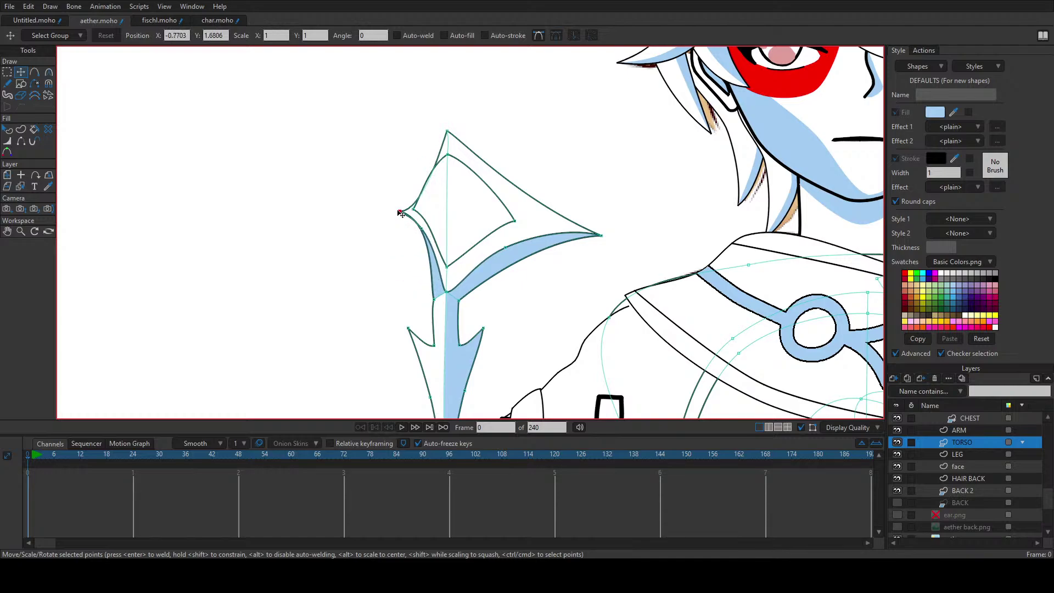
Step: Adjust the curvature at the emblem's moved left tip and nudge the curve beside it slightly upward
key("c")
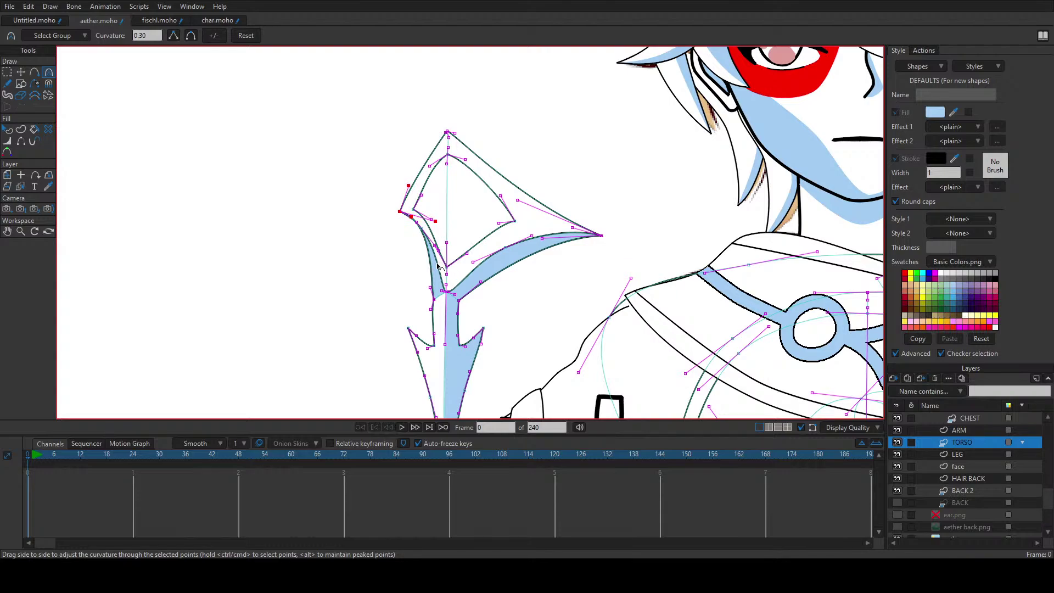
key("t")
left_click_drag(423, 236, 424, 229)
Step: Switch to the Untitled.moho document and hide Layer 1 over the face sketch
left_click(34, 21)
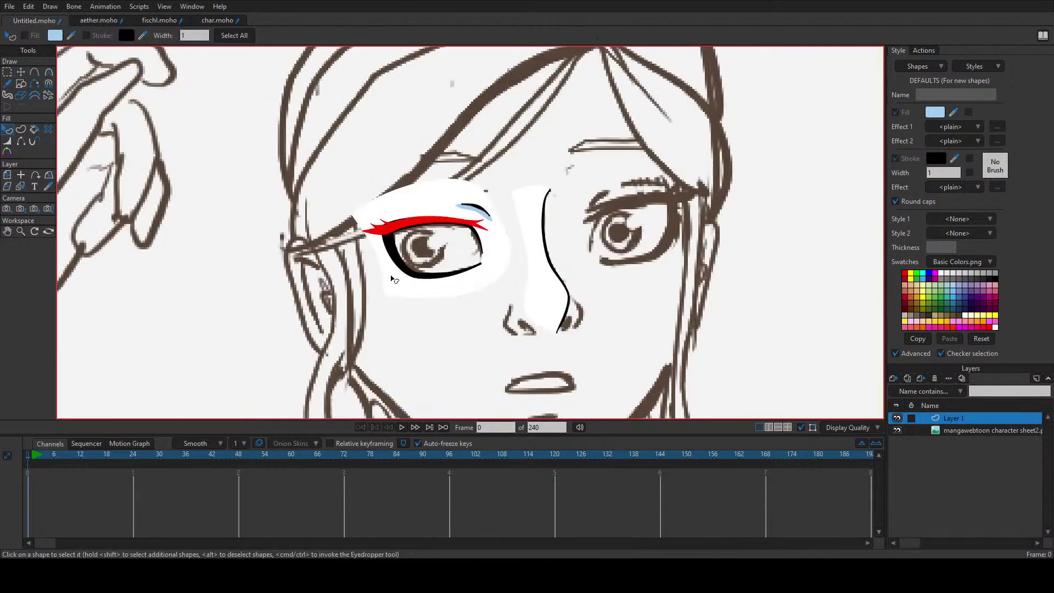
scroll(549, 236, "right", 3)
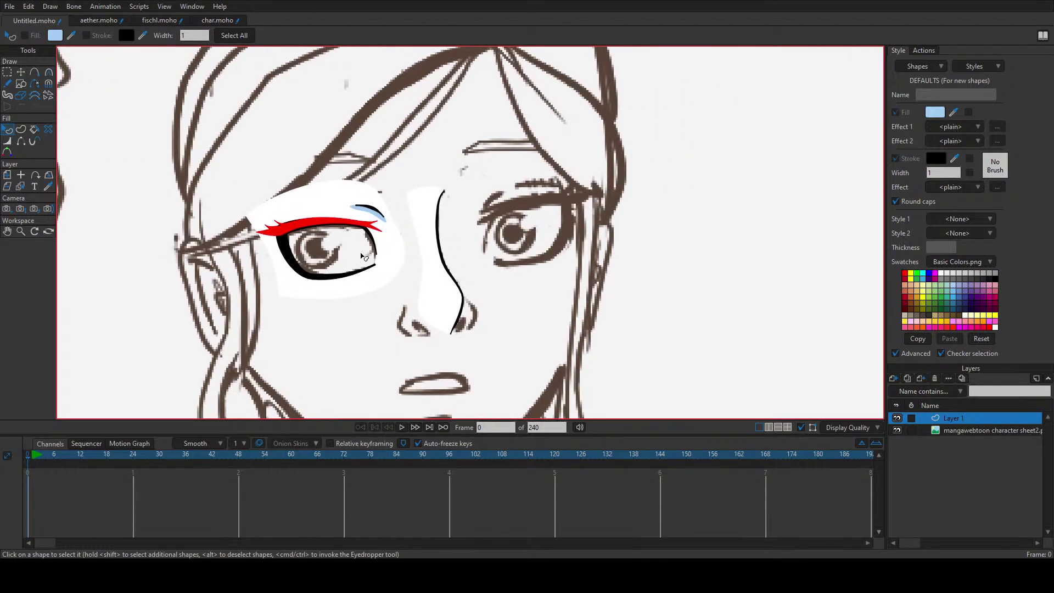
scroll(346, 231, "up", 3)
key("t")
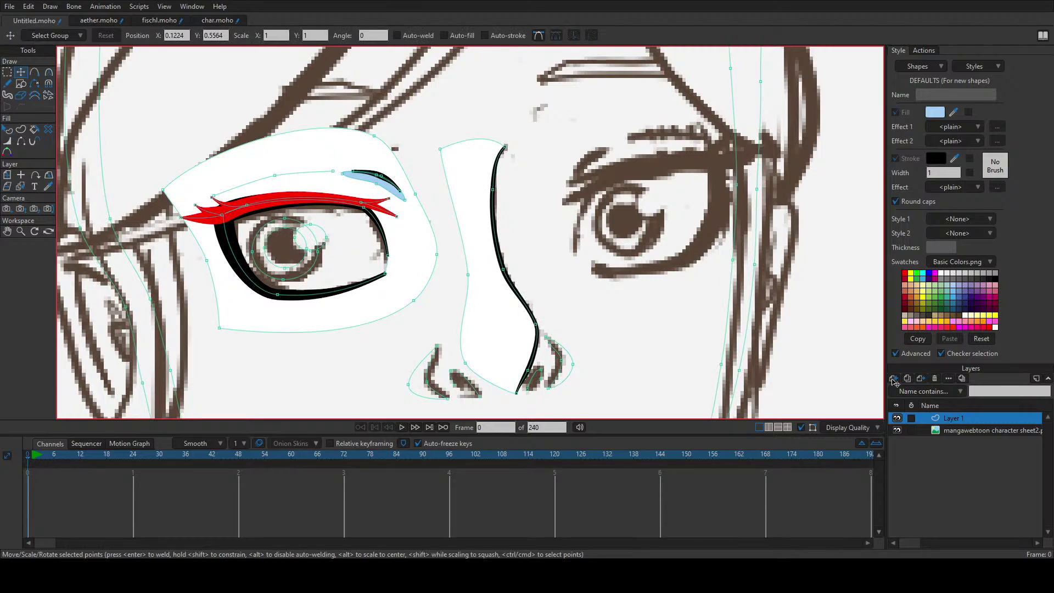
left_click(897, 418)
scroll(467, 272, "down", 2)
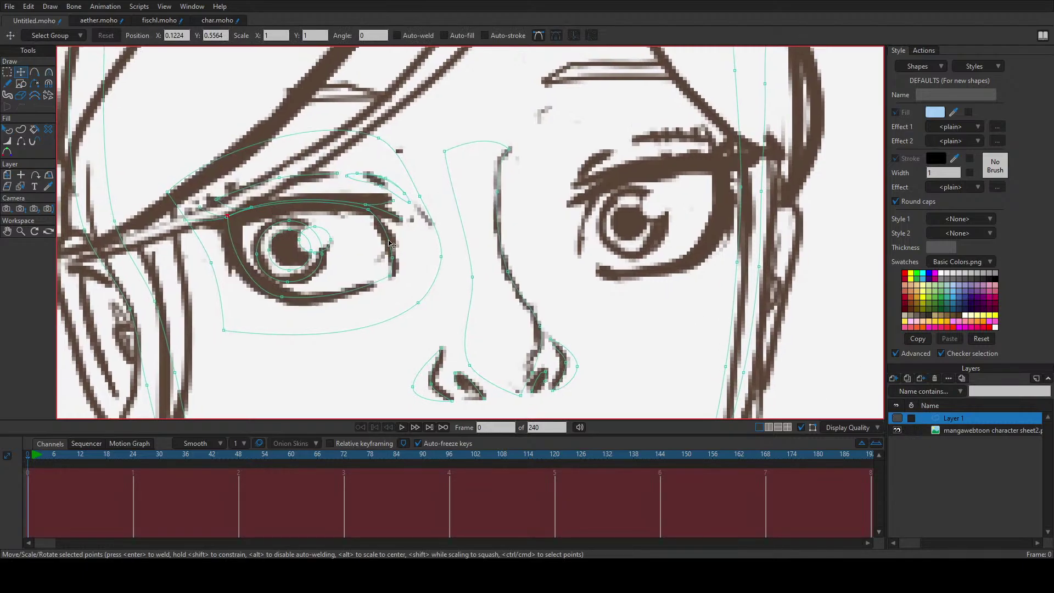
scroll(467, 271, "up", 2)
left_click_drag(596, 261, 565, 265)
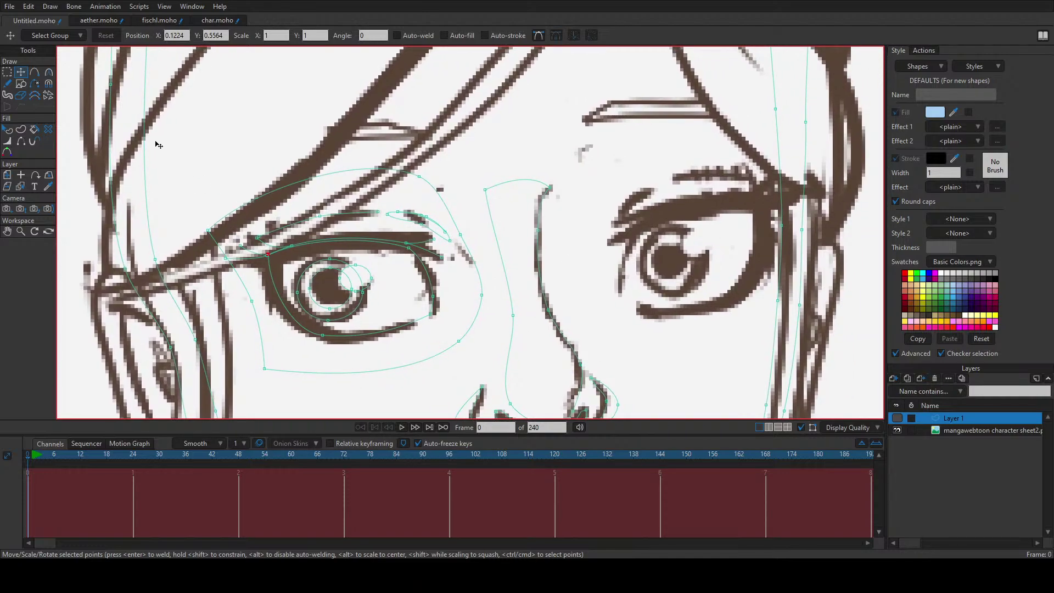
Step: Select the points of the traced left eye, exclude the stray hair and nose points, and flip the selection horizontally
left_click_drag(156, 142, 483, 391)
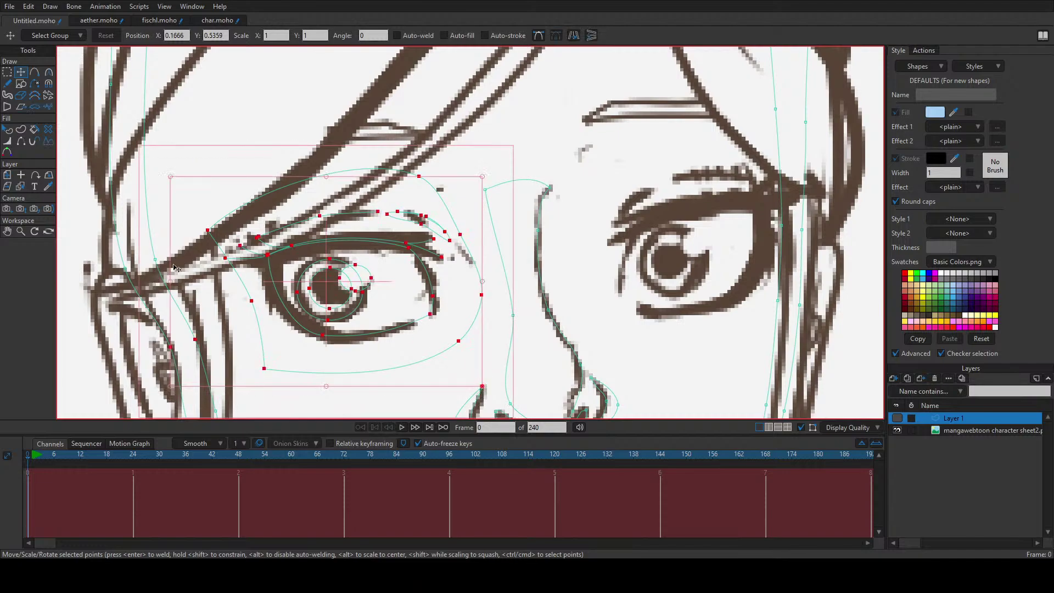
left_click_drag(139, 282, 199, 355)
key("ctrl+z")
left_click_drag(149, 328, 218, 368)
scroll(266, 335, "down", 2)
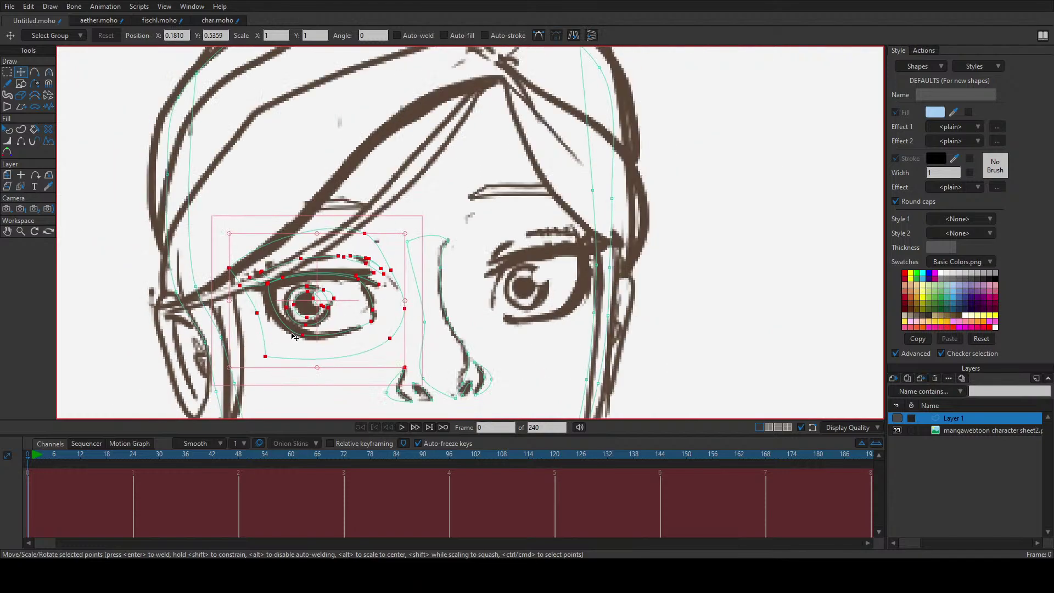
left_click_drag(325, 347, 321, 283)
key("ctrl+z")
left_click_drag(393, 358, 427, 385)
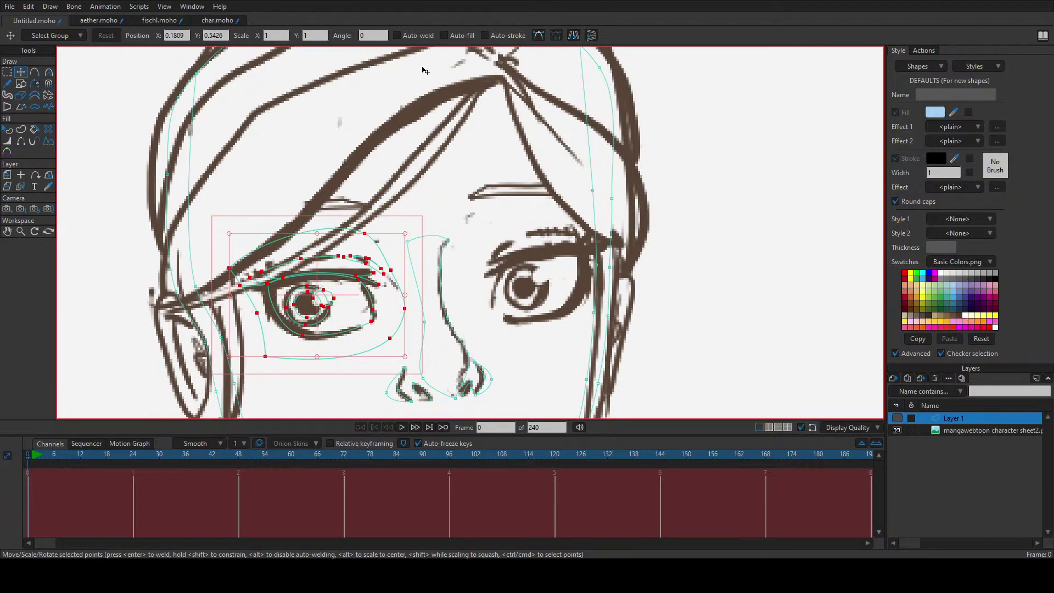
left_click(574, 36)
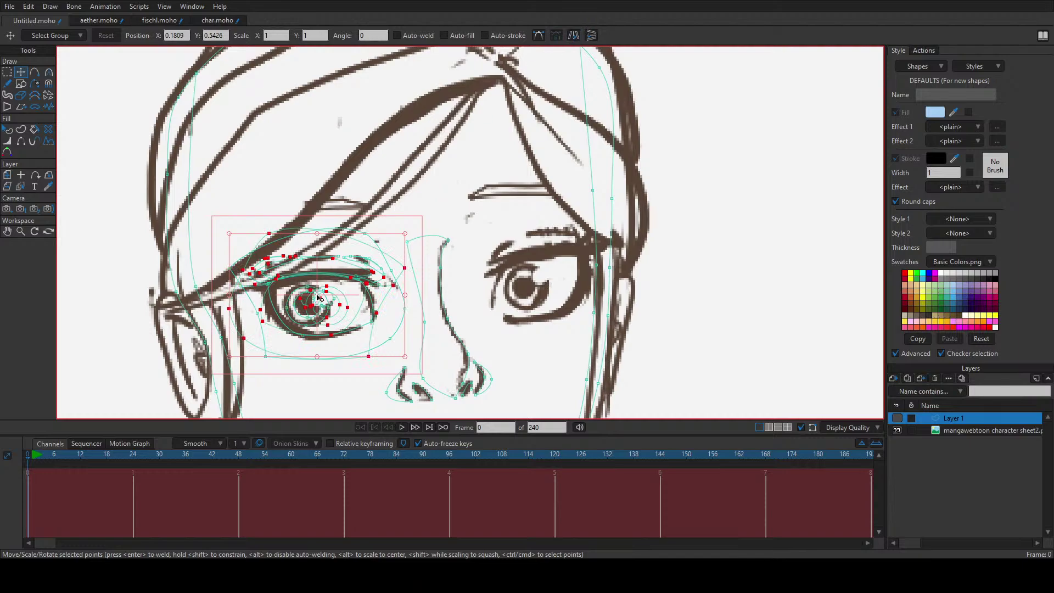
Step: Move the flipped eye points over the sketched eye at the viewer's right and rotate them slightly to match its tilt
left_click_drag(319, 298, 547, 308)
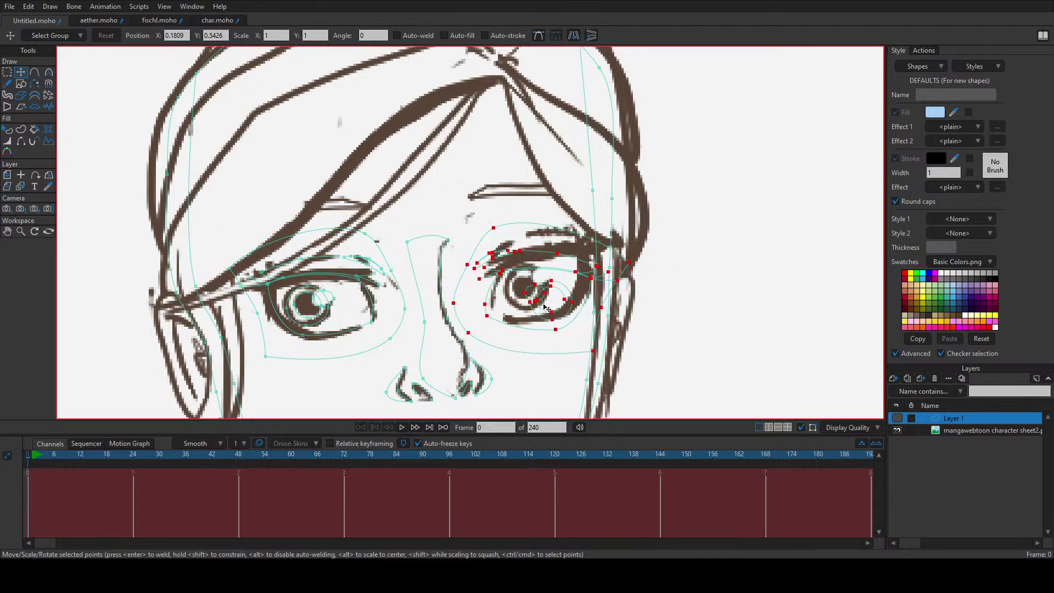
mouse_move(631, 366)
left_mouse_down()
mouse_move(653, 336)
mouse_move(642, 351)
left_mouse_up()
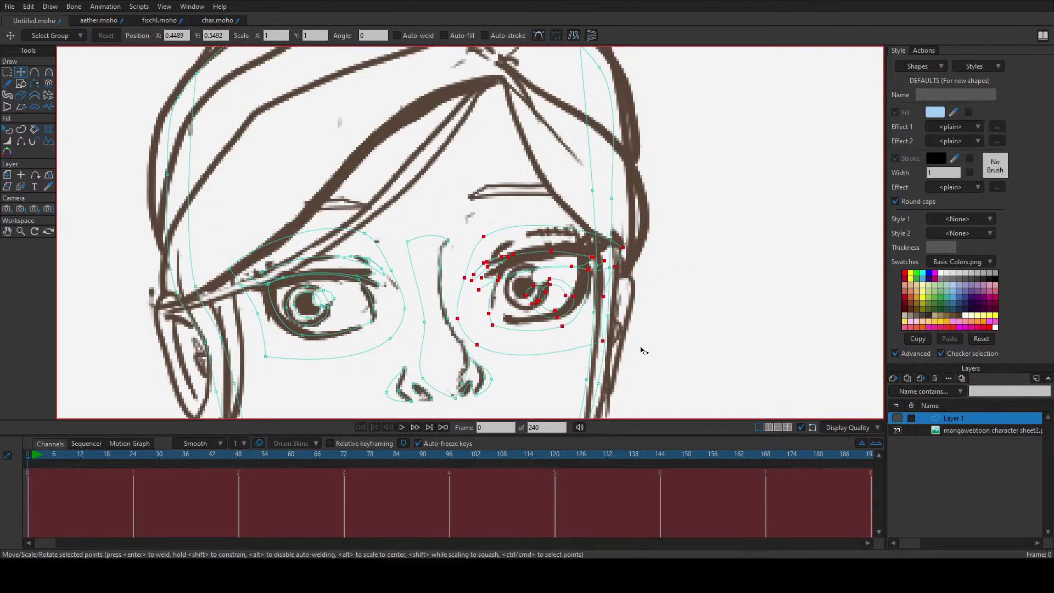
left_click_drag(522, 288, 527, 286)
scroll(515, 308, "up", 4)
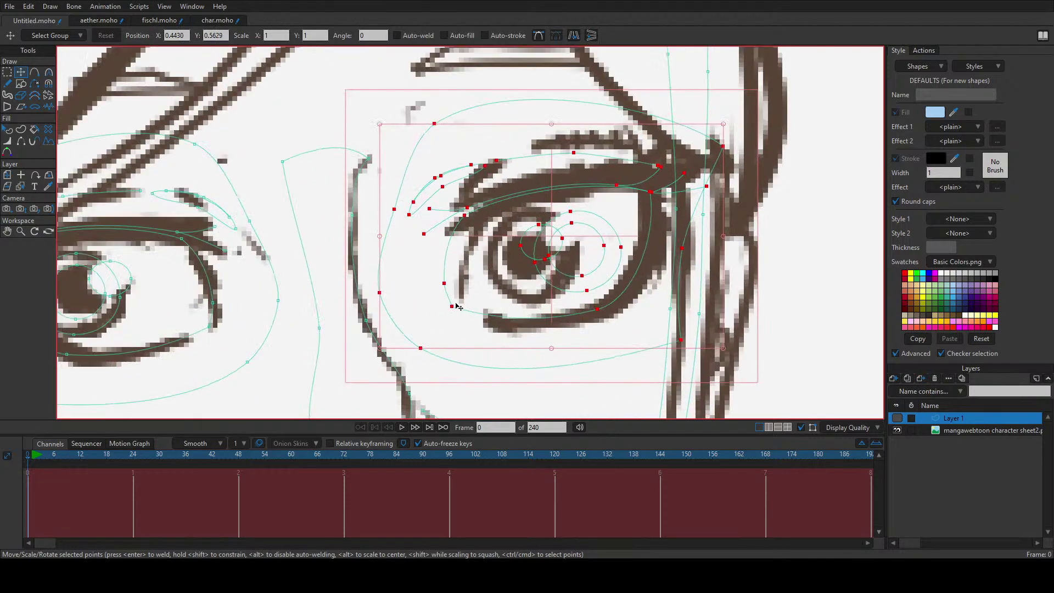
Step: Fit the eye outline, upper lash and eyelid crease points to the sketch lines of the right eye
mouse_move(451, 306)
left_mouse_down()
mouse_move(492, 330)
mouse_move(461, 294)
mouse_move(462, 304)
left_mouse_up()
mouse_move(465, 215)
left_mouse_down()
mouse_move(497, 205)
mouse_move(487, 218)
left_mouse_up()
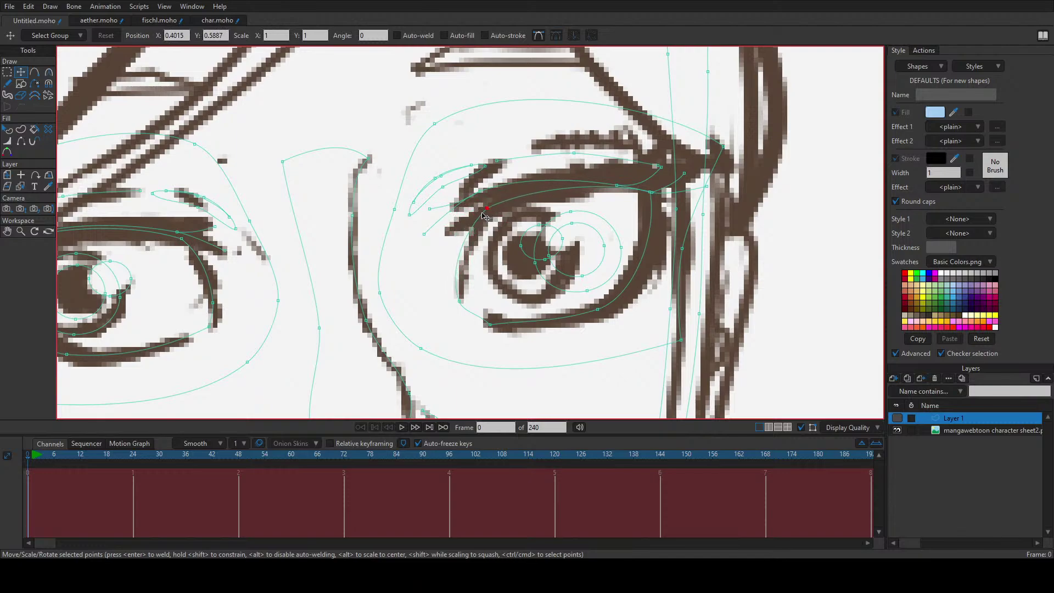
left_click_drag(656, 197, 664, 151)
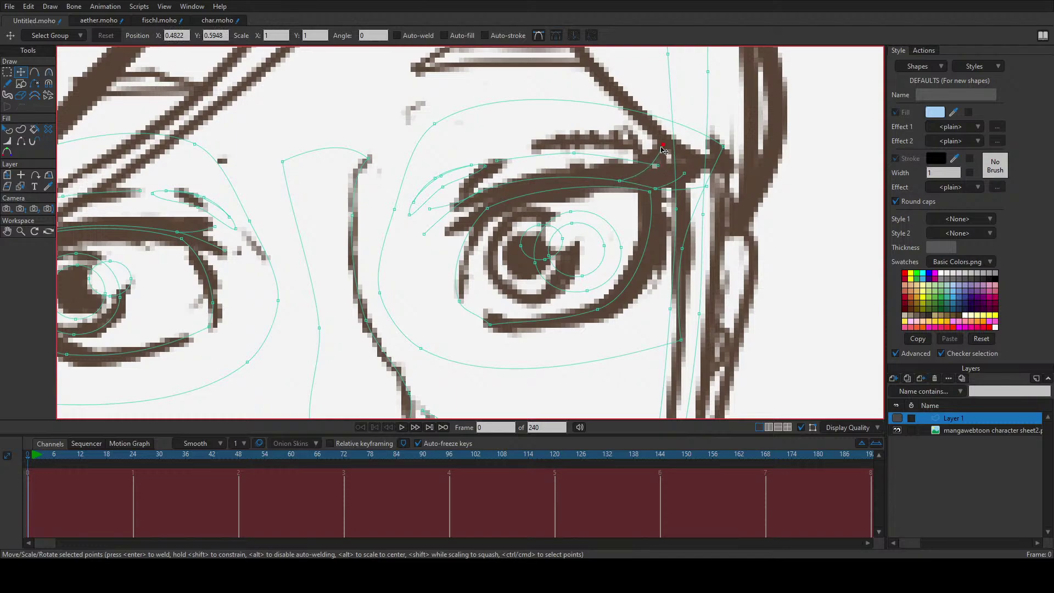
mouse_move(621, 188)
left_mouse_down()
mouse_move(691, 176)
mouse_move(708, 189)
mouse_move(659, 179)
mouse_move(686, 175)
mouse_move(635, 179)
left_mouse_up()
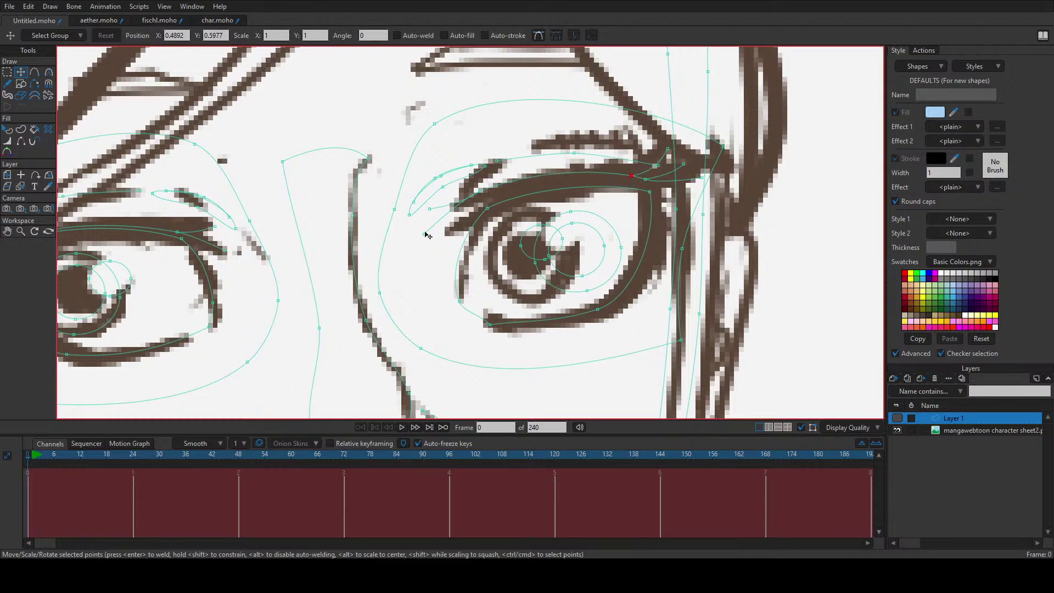
left_click_drag(452, 232, 495, 217)
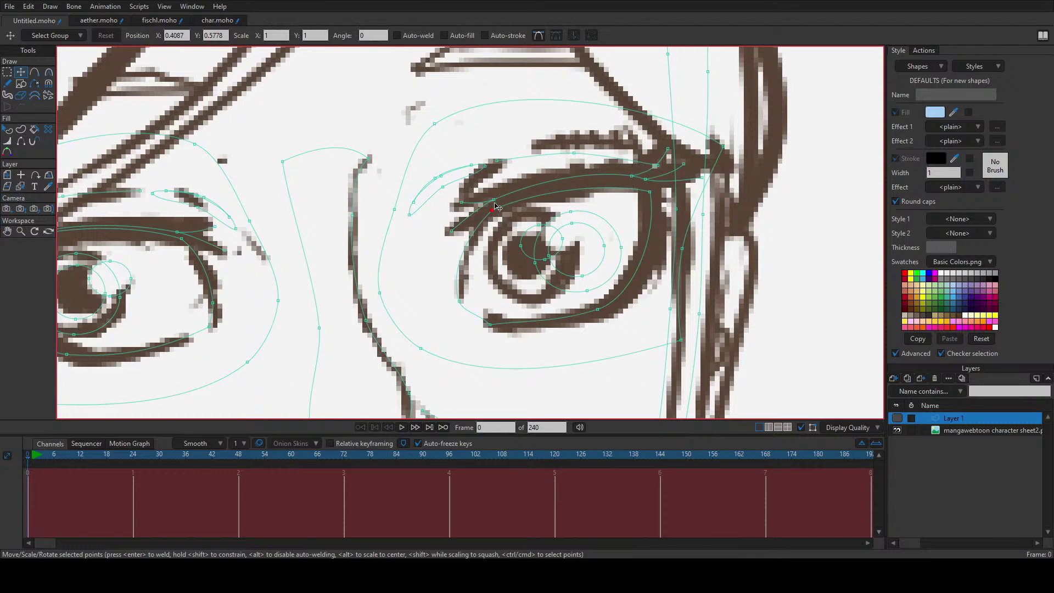
left_click_drag(407, 160, 656, 182)
left_click(445, 174)
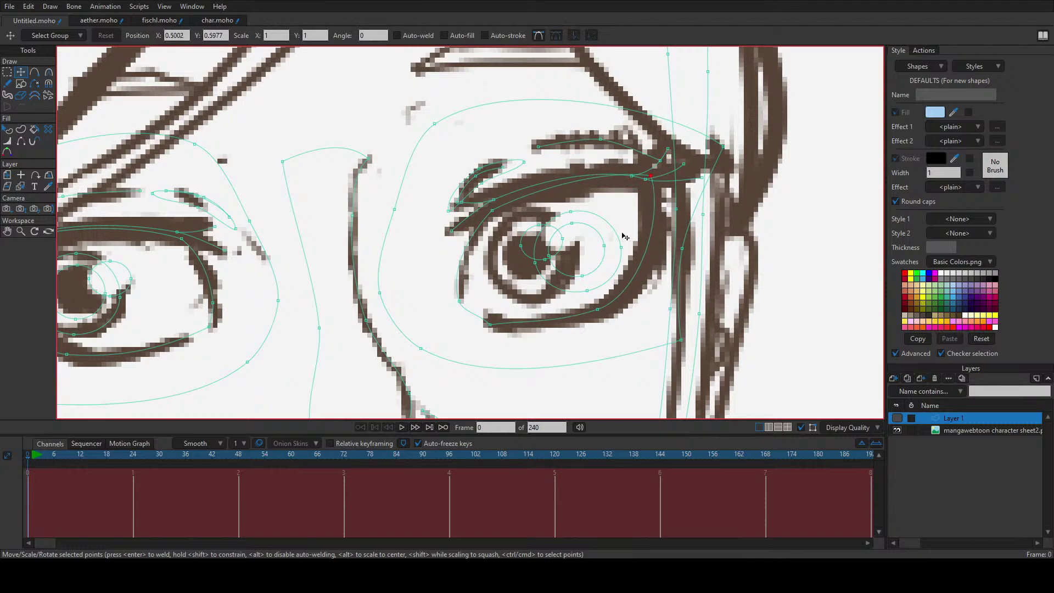
Step: Move the small highlight circle onto the sketched highlight at the upper right of the right eye's iris
left_click(530, 254)
left_click(530, 230)
left_click_drag(533, 243, 554, 238)
left_click(558, 218)
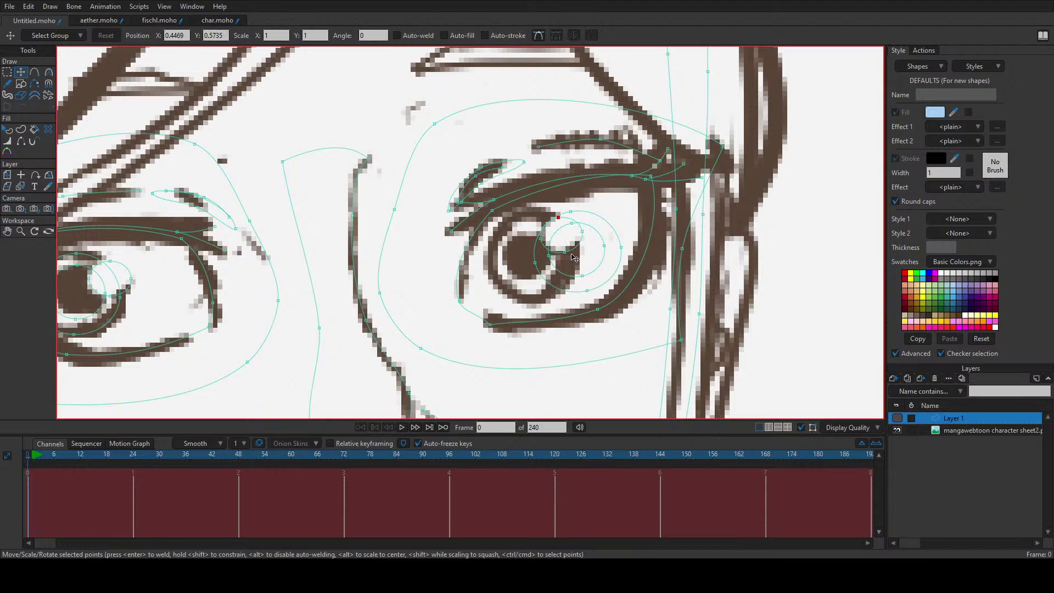
Step: Move the right eye's pupil circle and the larger iris circle onto their sketched counterparts
left_click(596, 267)
left_click(597, 270)
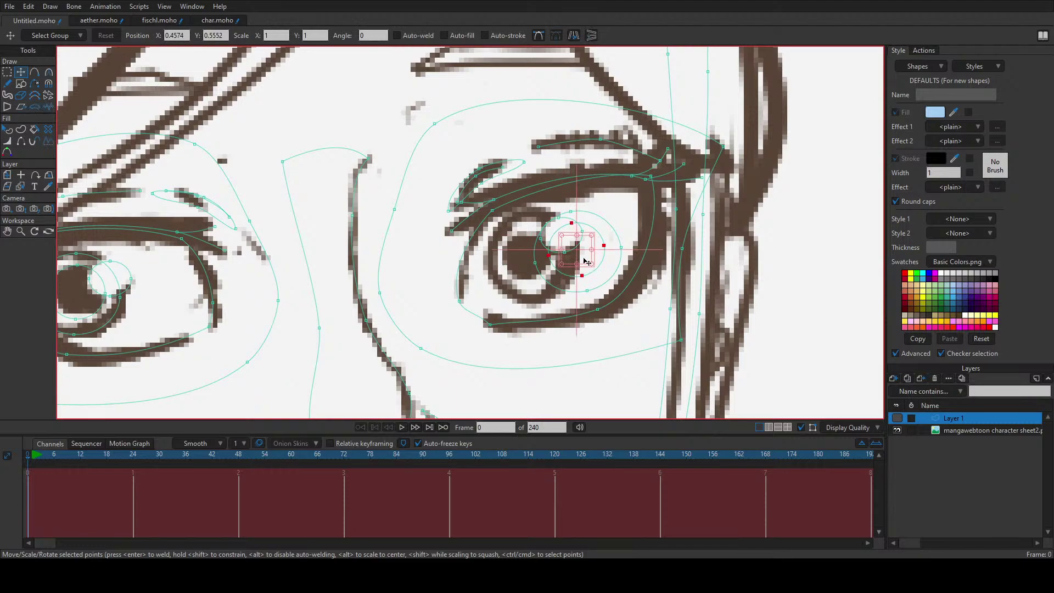
left_click_drag(586, 262, 539, 258)
left_click(598, 271)
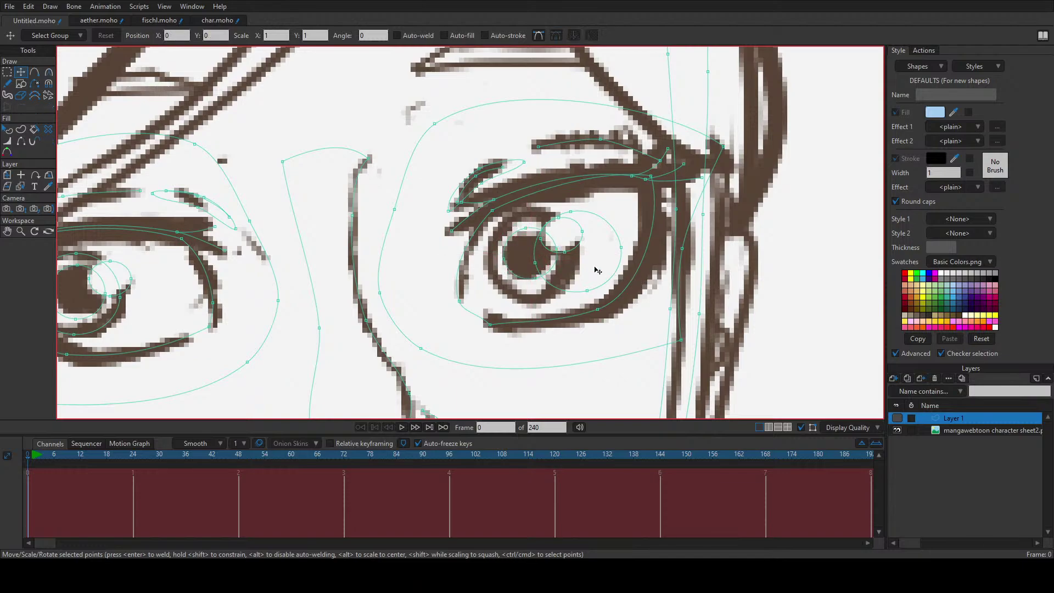
double_click(606, 281)
left_click_drag(610, 284, 551, 286)
Step: Reshape the eye socket outline around the right eye by widening its lower curve and pulling in its outer side
scroll(539, 281, "down", 1)
left_click(458, 170)
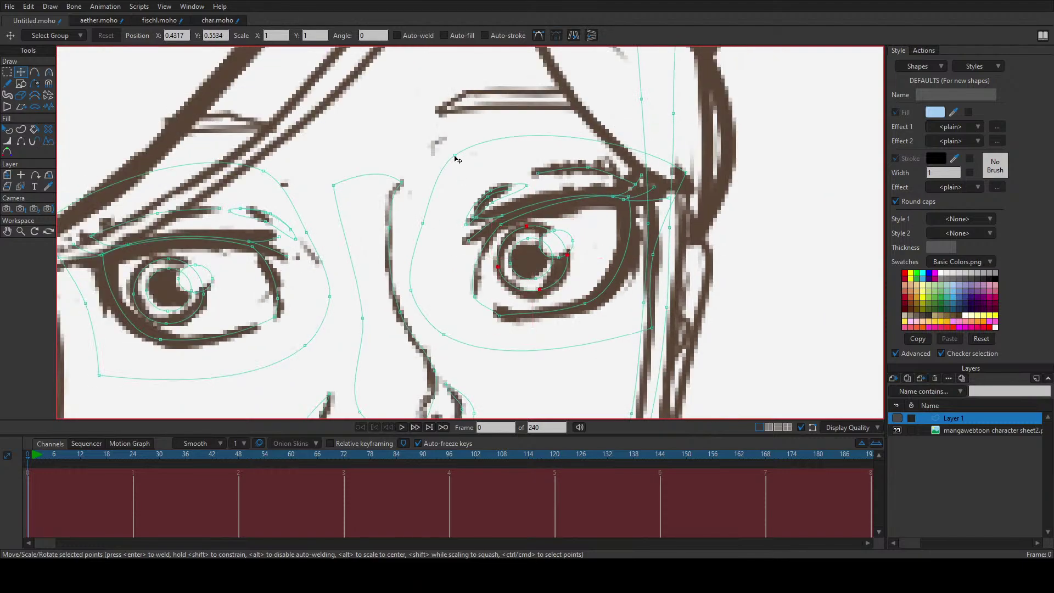
left_click_drag(454, 155, 437, 171)
left_click(422, 225)
left_click_drag(427, 229, 417, 254)
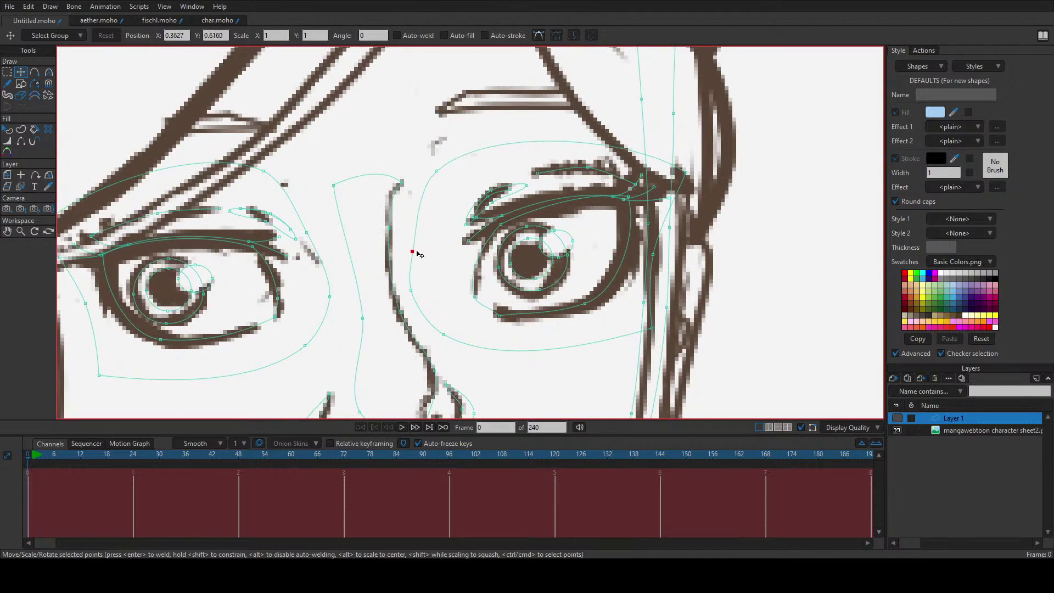
left_click_drag(416, 292, 419, 296)
left_click_drag(449, 335, 484, 359)
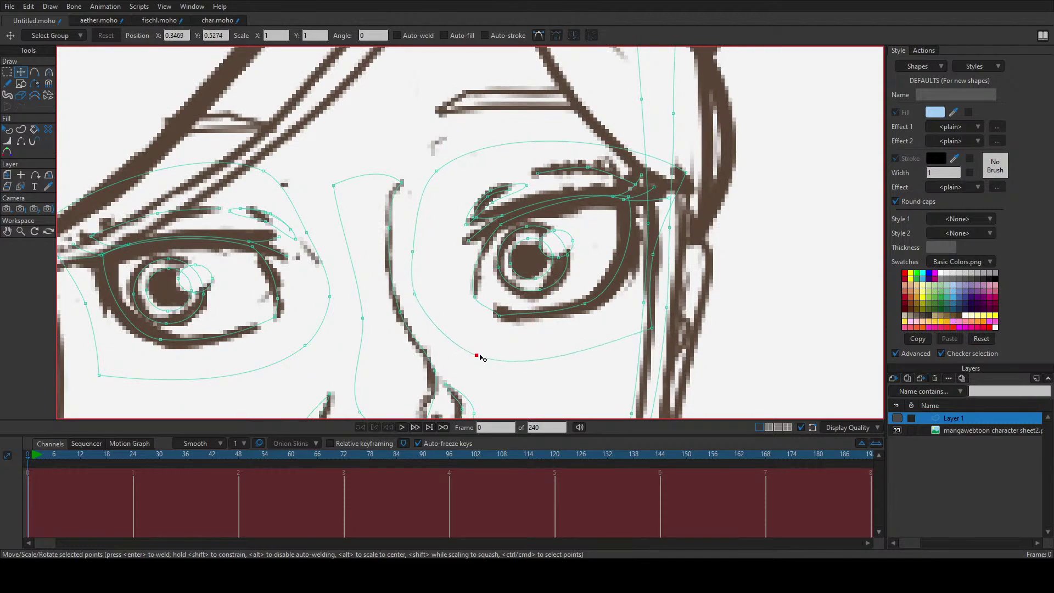
left_click_drag(664, 331, 648, 340)
left_click_drag(690, 176, 664, 169)
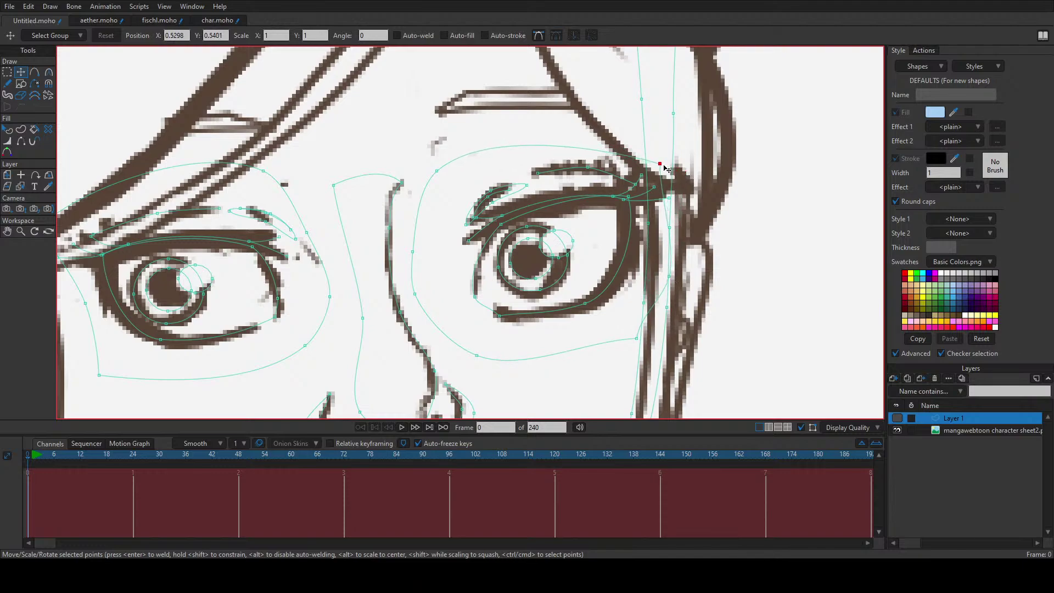
left_click_drag(674, 281, 667, 275)
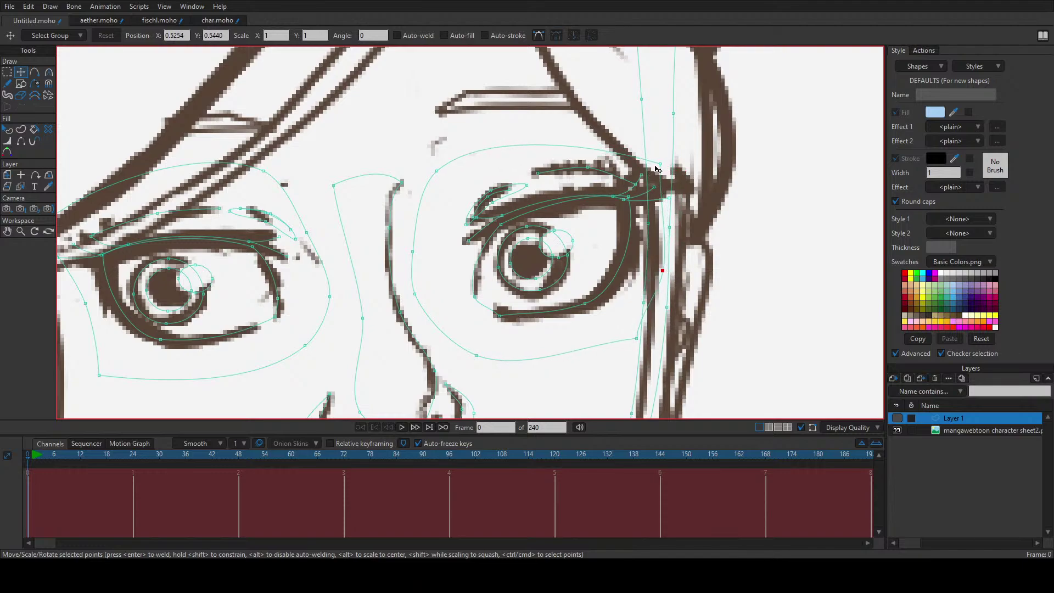
left_click_drag(442, 179, 446, 179)
scroll(443, 175, "down", 3)
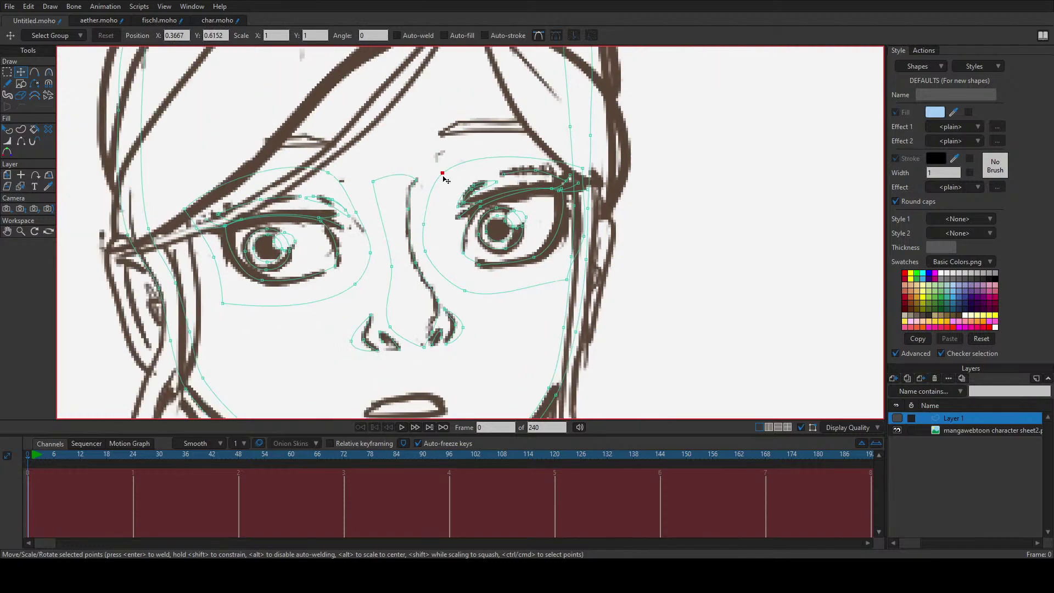
Step: Draw a closed outline around the nose tip and nostrils with auto-weld on, and even out its upper points
scroll(417, 304, "up", 3)
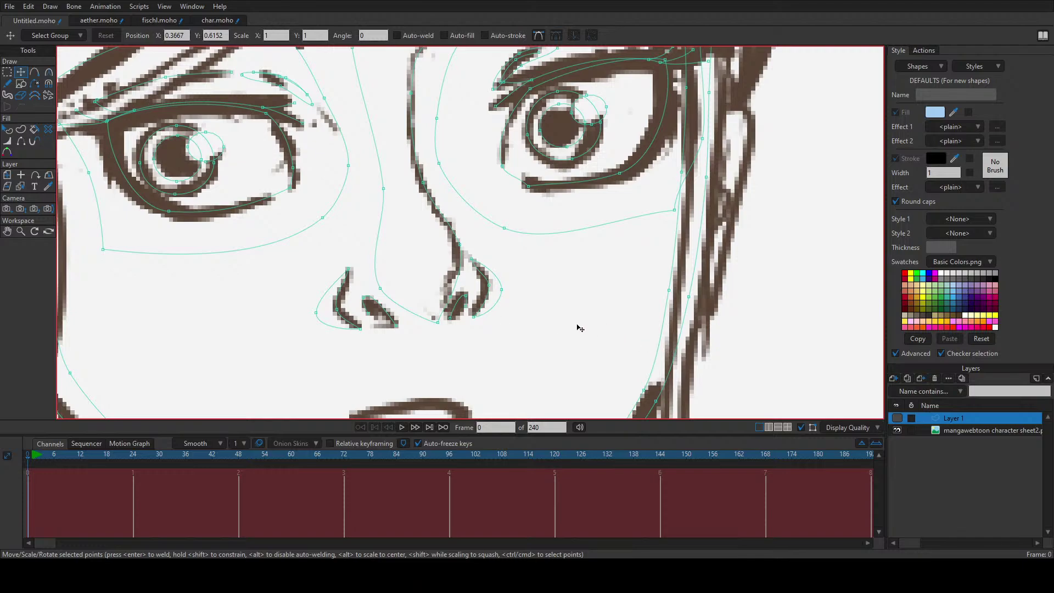
key("a")
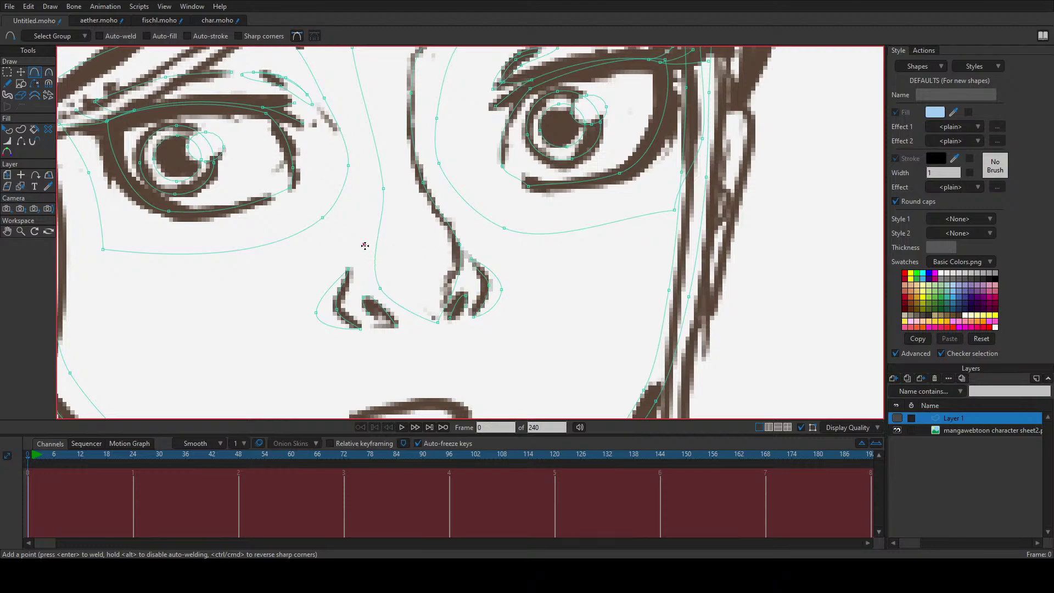
mouse_move(365, 246)
left_mouse_down()
mouse_move(326, 302)
mouse_move(371, 339)
mouse_move(466, 329)
mouse_move(496, 288)
mouse_move(467, 240)
mouse_move(426, 228)
mouse_move(379, 236)
mouse_move(418, 227)
mouse_move(365, 244)
left_mouse_up()
key("t")
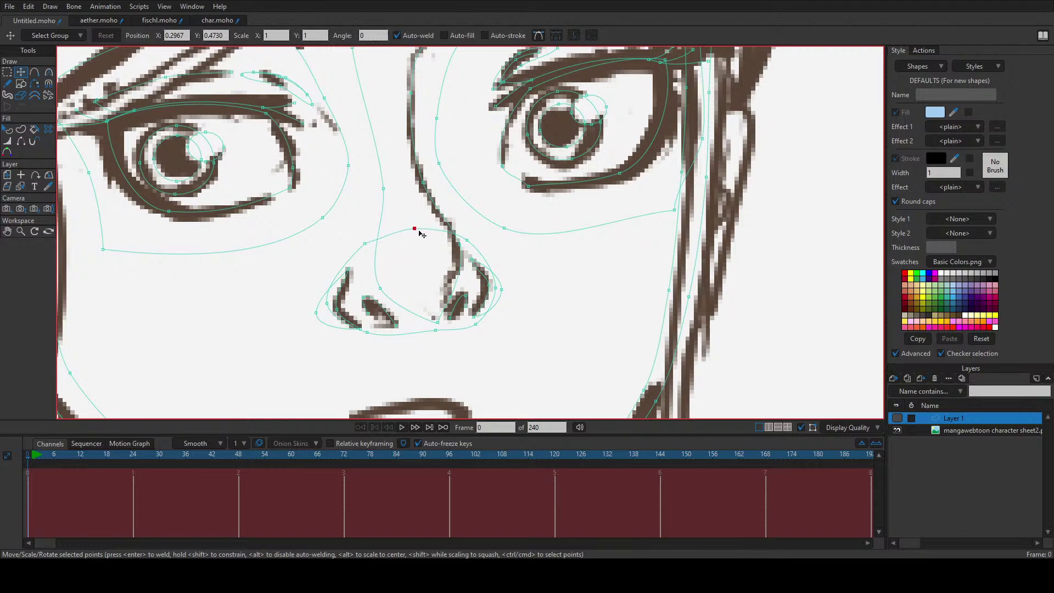
left_click(465, 240)
left_click_drag(473, 243, 423, 238)
left_click(366, 244)
Step: Draw a narrow closed shape along the nose bridge down to the right nostril and tighten the curve at its top point
key("q")
key("a")
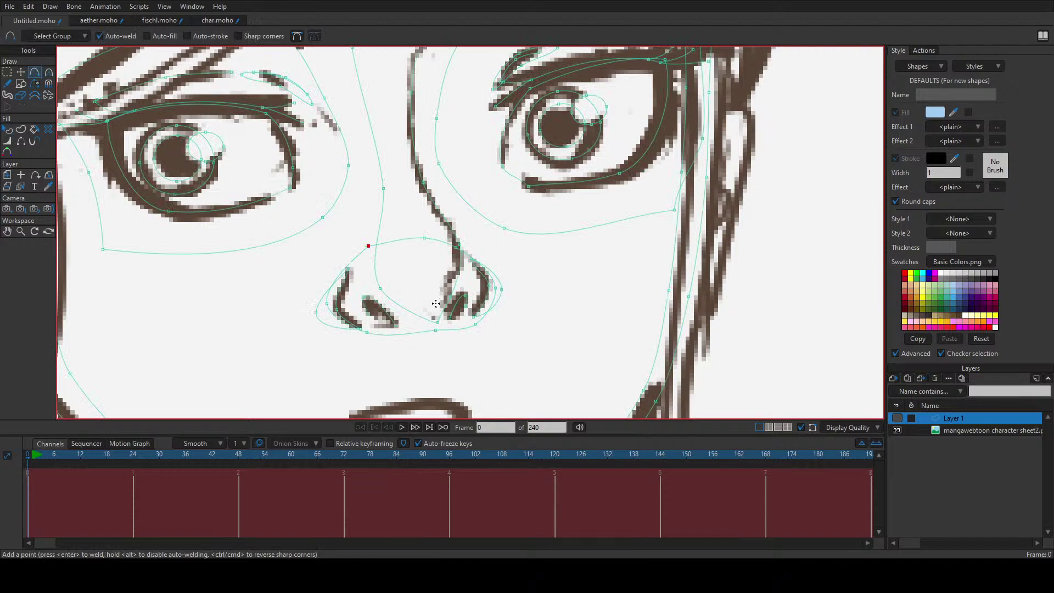
left_click_drag(435, 304, 398, 114)
left_click_drag(426, 254, 398, 113)
left_click_drag(426, 254, 435, 301)
key("c")
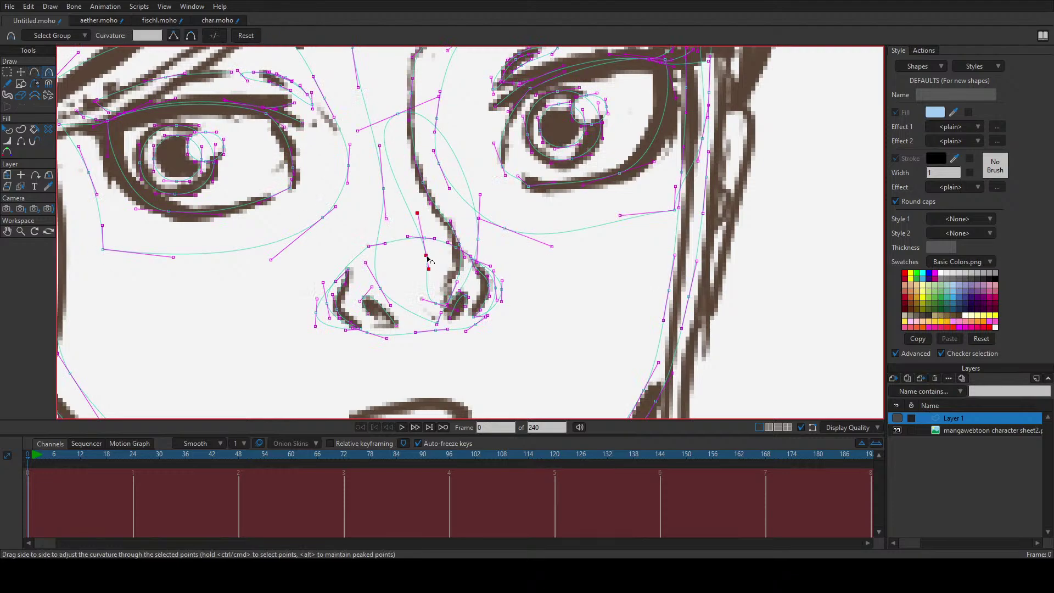
left_click_drag(358, 131, 387, 155)
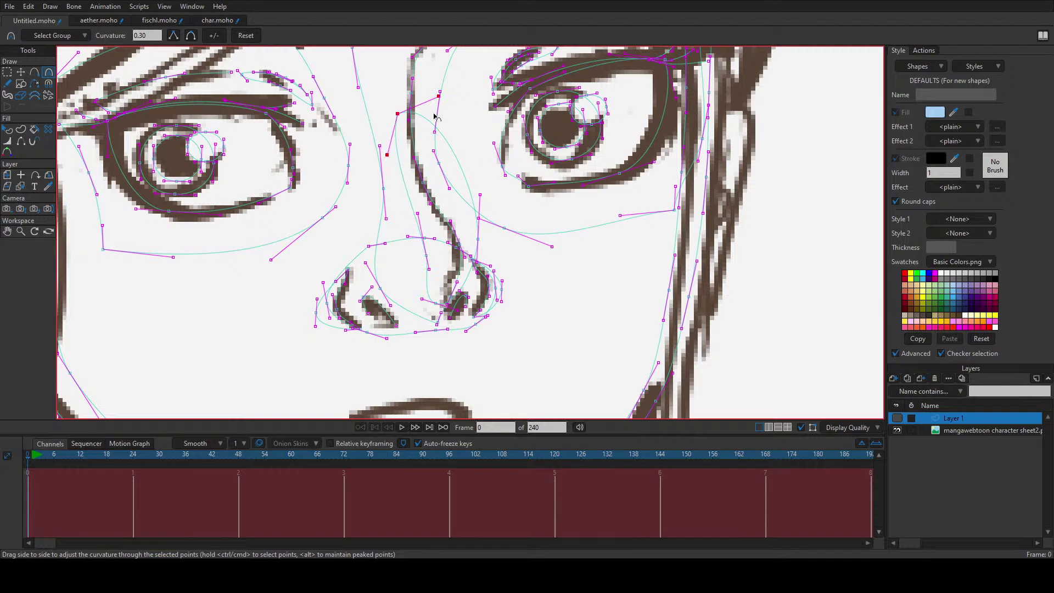
left_click_drag(440, 96, 406, 174)
Step: Adjust the lower points of the nose bridge shape, shifting its inner side toward the sketched nose line and lowering its base
key("t")
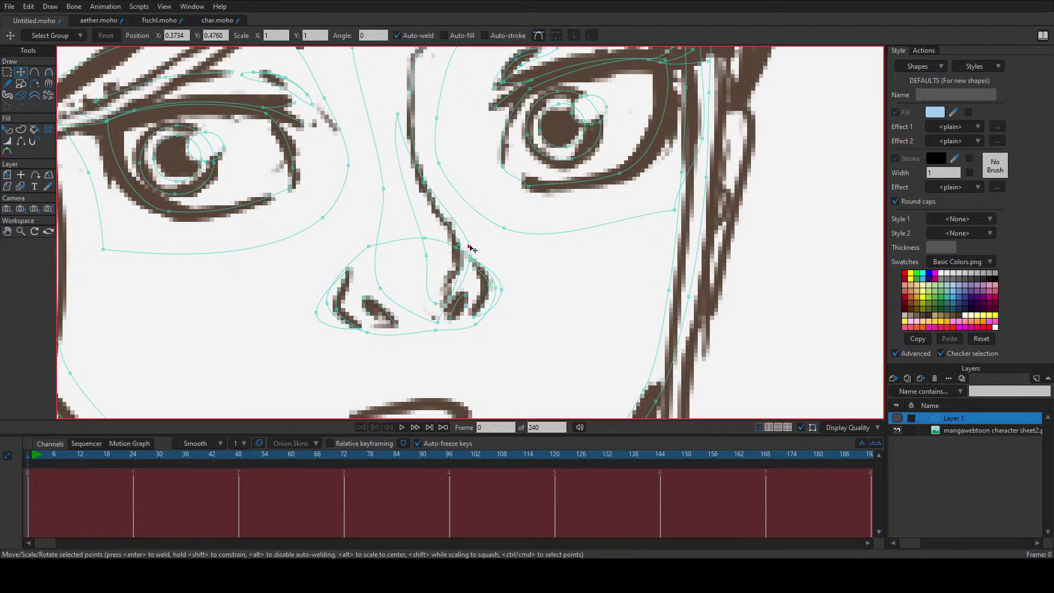
left_click_drag(471, 248, 439, 309)
key("c")
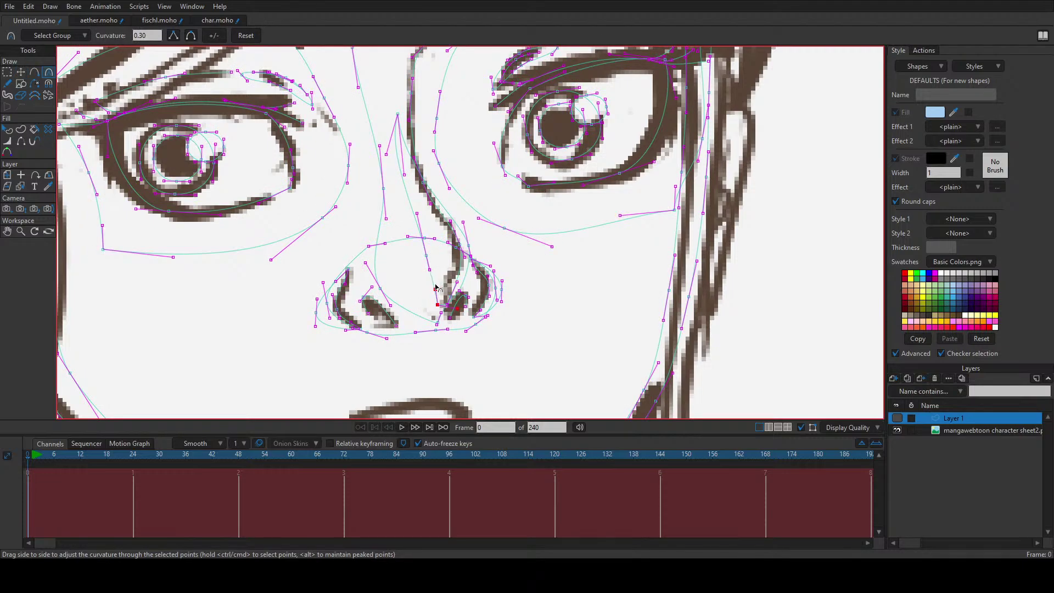
key("t")
left_click_drag(427, 256, 436, 244)
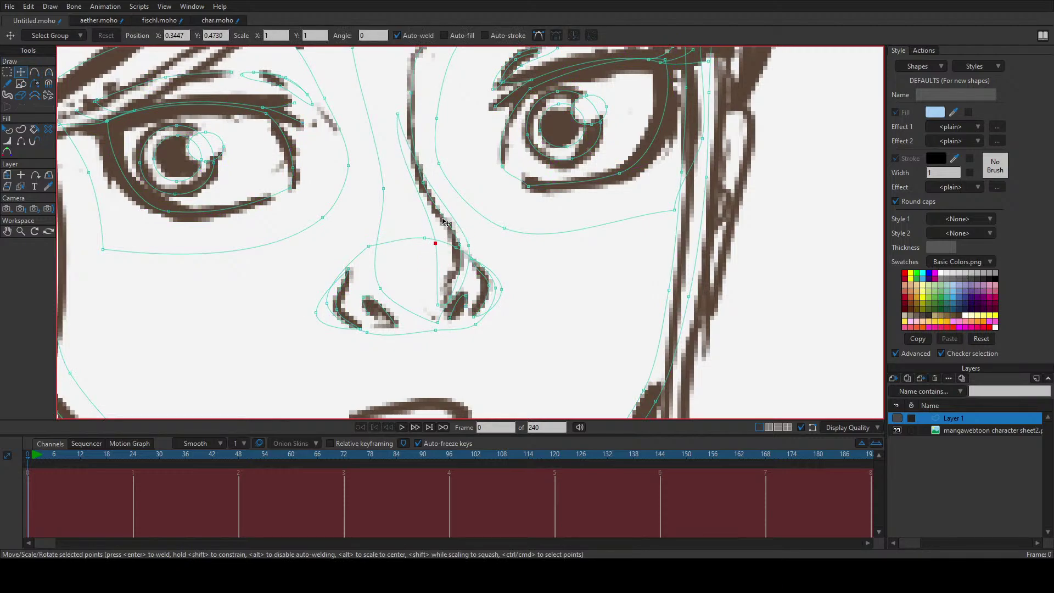
double_click(446, 221)
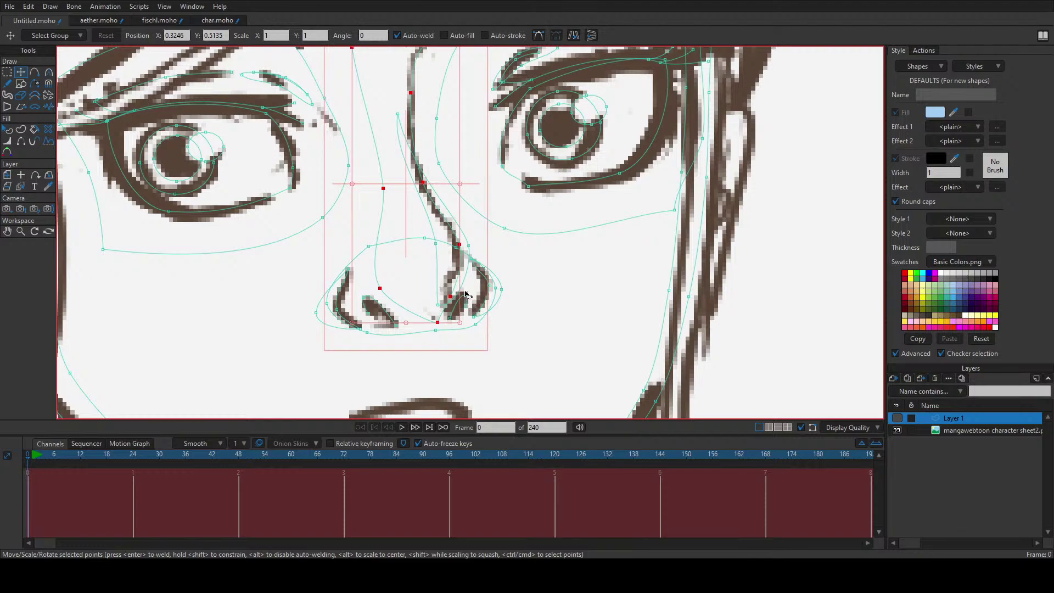
left_click(435, 299)
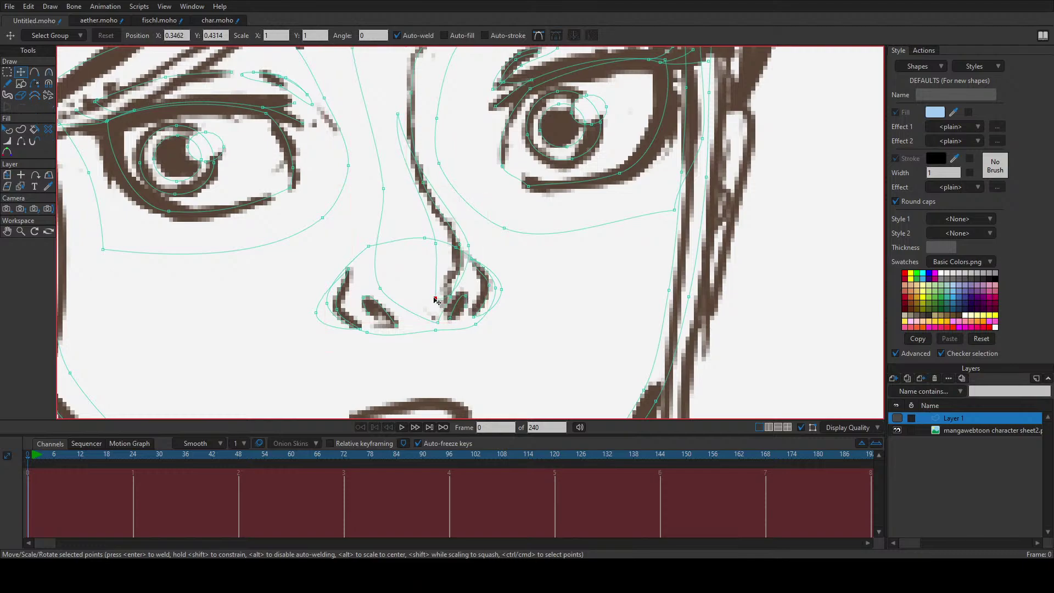
left_click_drag(434, 300, 433, 309)
scroll(465, 249, "down", 5)
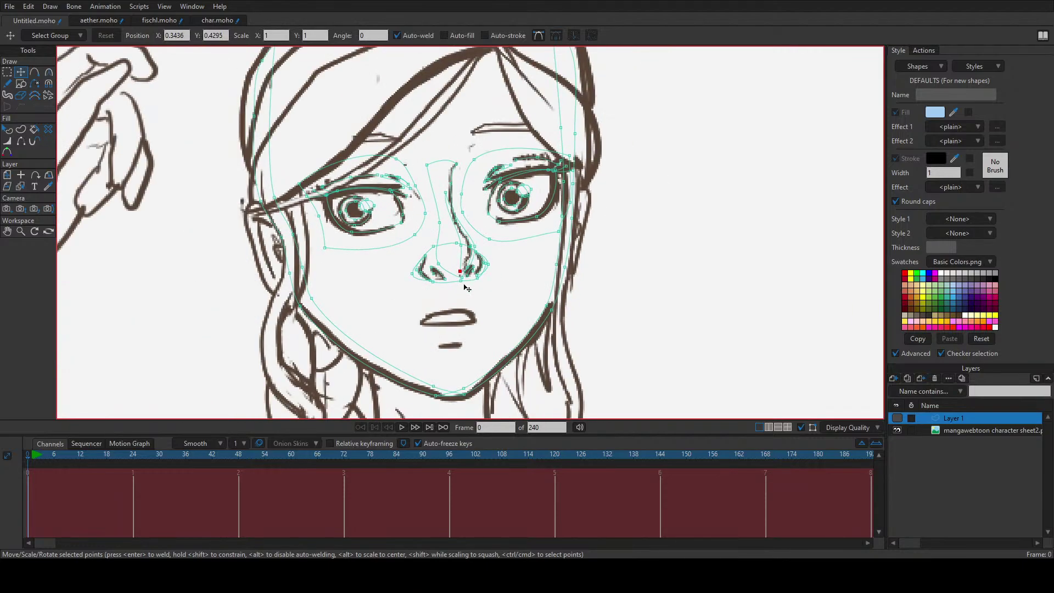
scroll(417, 244, "up", 3)
scroll(388, 241, "down", 4)
scroll(438, 162, "up", 3)
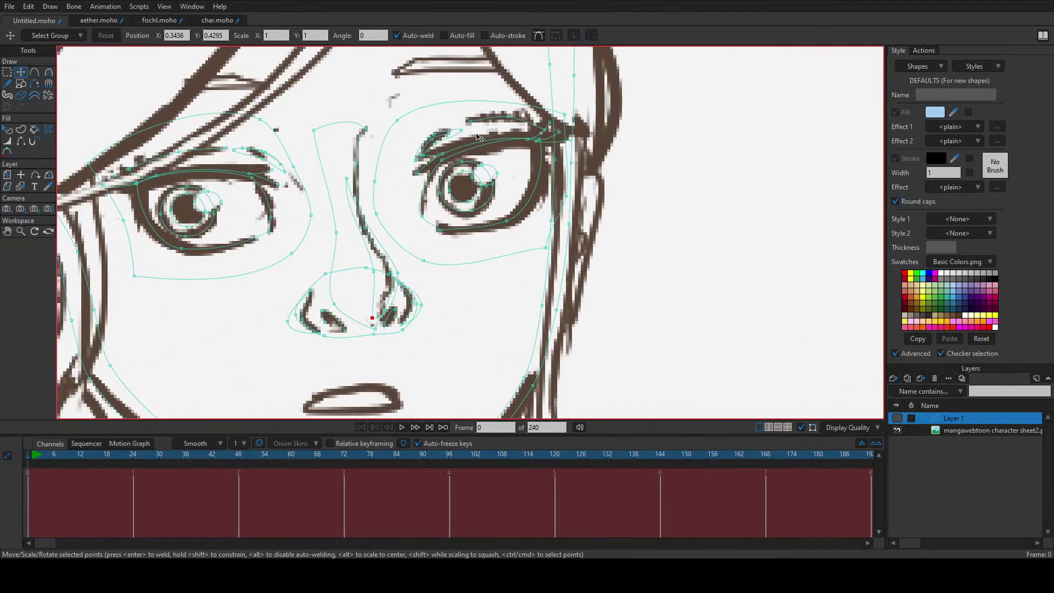
scroll(511, 184, "down", 3)
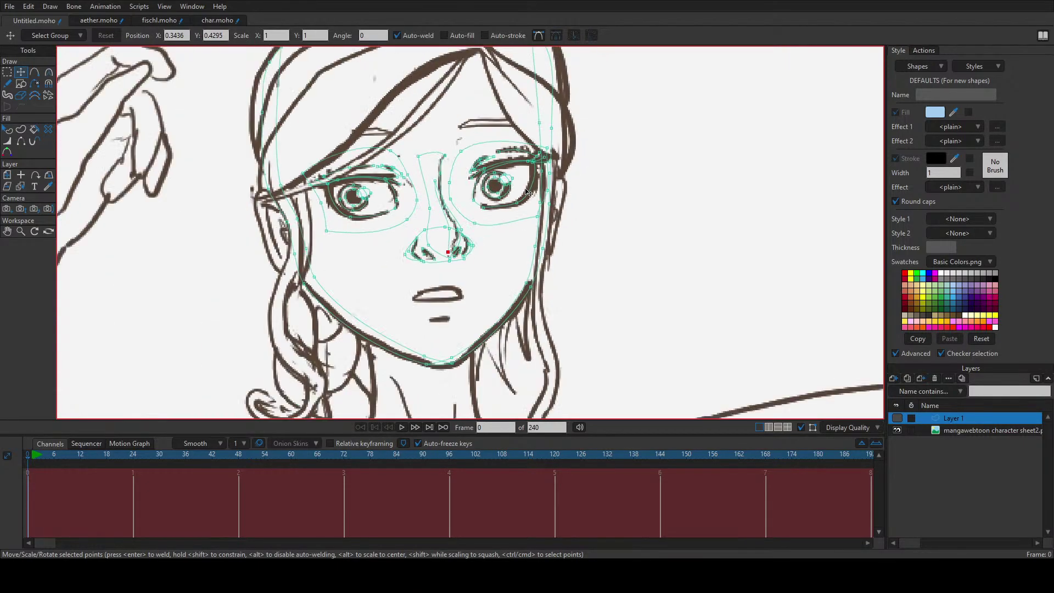
Step: Trace the sketched mouth opening with a closed curve, following the upper lip arc and the flat lower edge
scroll(417, 335, "up", 4)
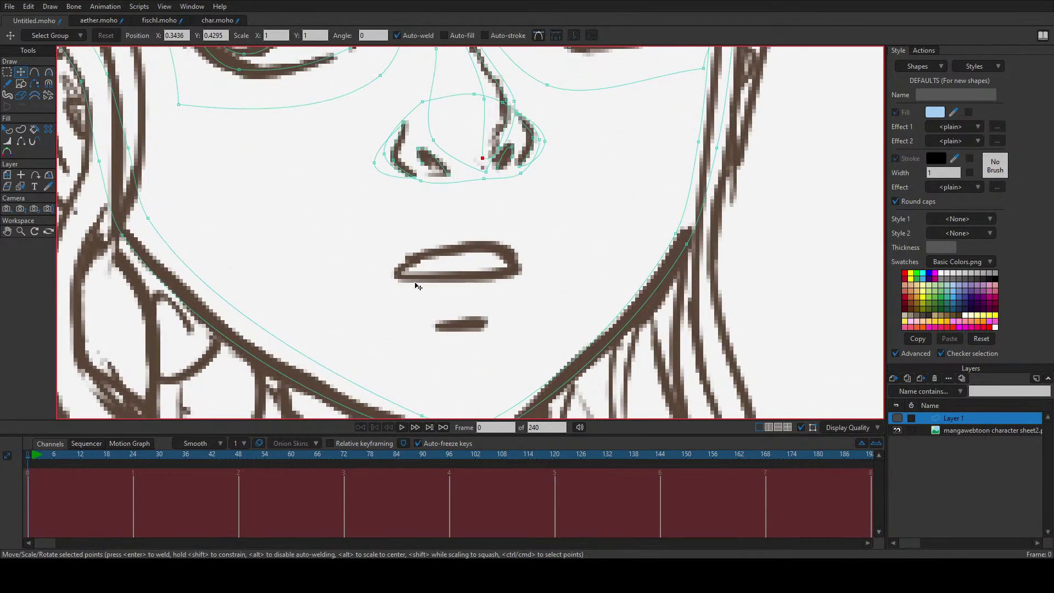
key("a")
left_click_drag(395, 273, 423, 253)
left_click_drag(423, 254, 518, 271)
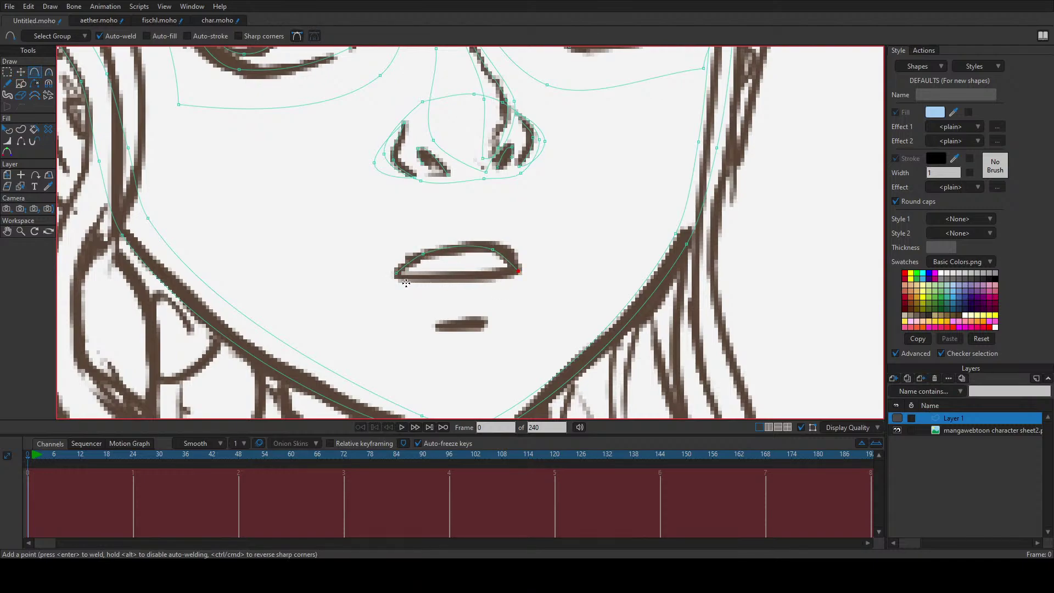
left_click(496, 275)
left_click(418, 279)
left_click(399, 273)
Step: Draw a larger closed outline around the mouth, passing along the short line beneath the lower lip
left_click_drag(397, 219, 361, 326)
left_click(540, 221)
left_click(579, 268)
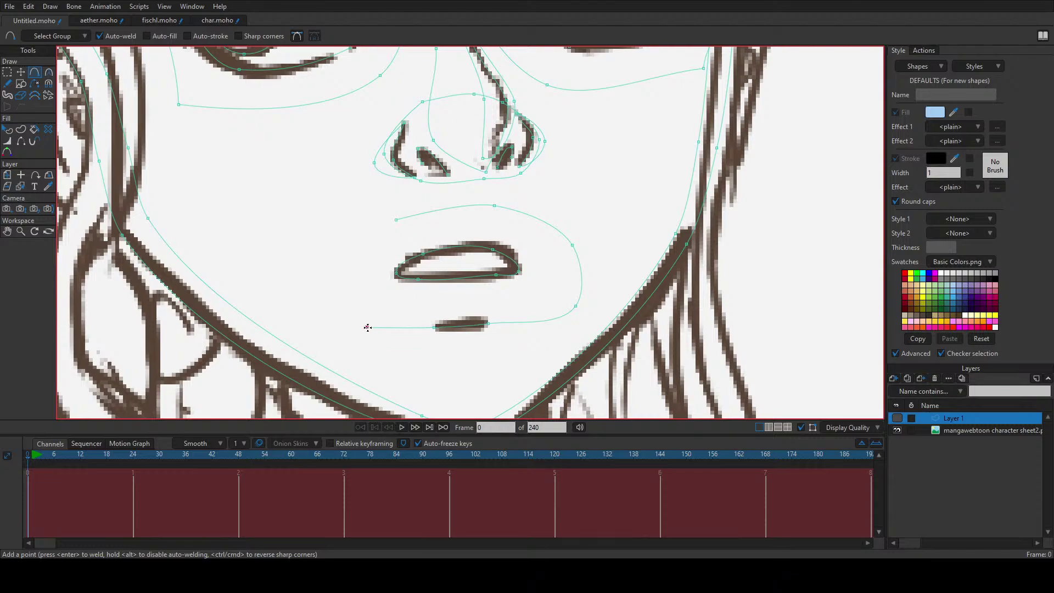
left_click_drag(368, 327, 407, 221)
key("t")
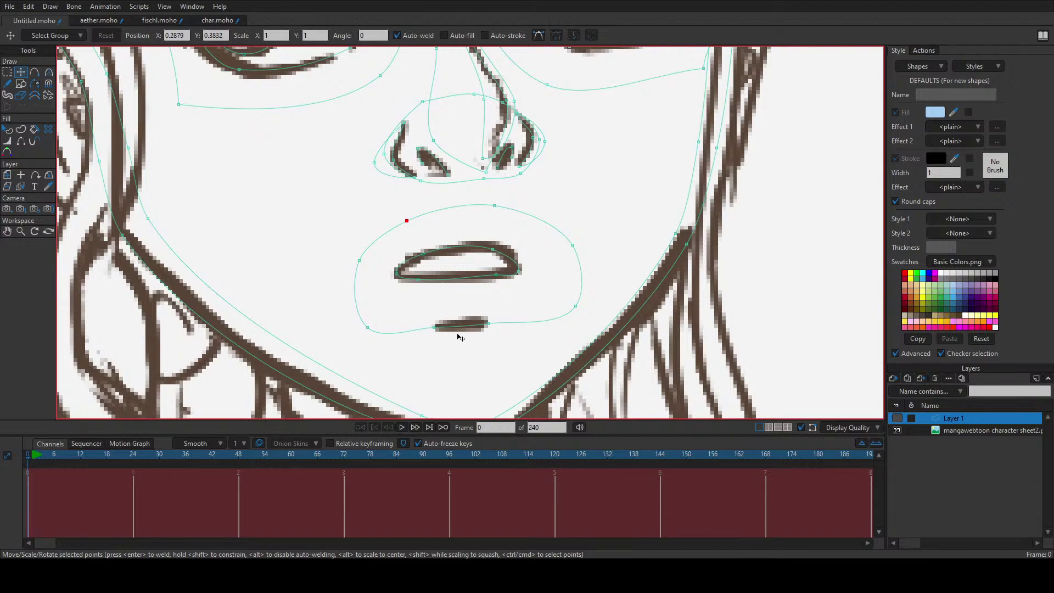
Step: Draw two closed ovals inside the large mouth outline, one above the mouth opening and one below it
left_click(486, 325)
key("a")
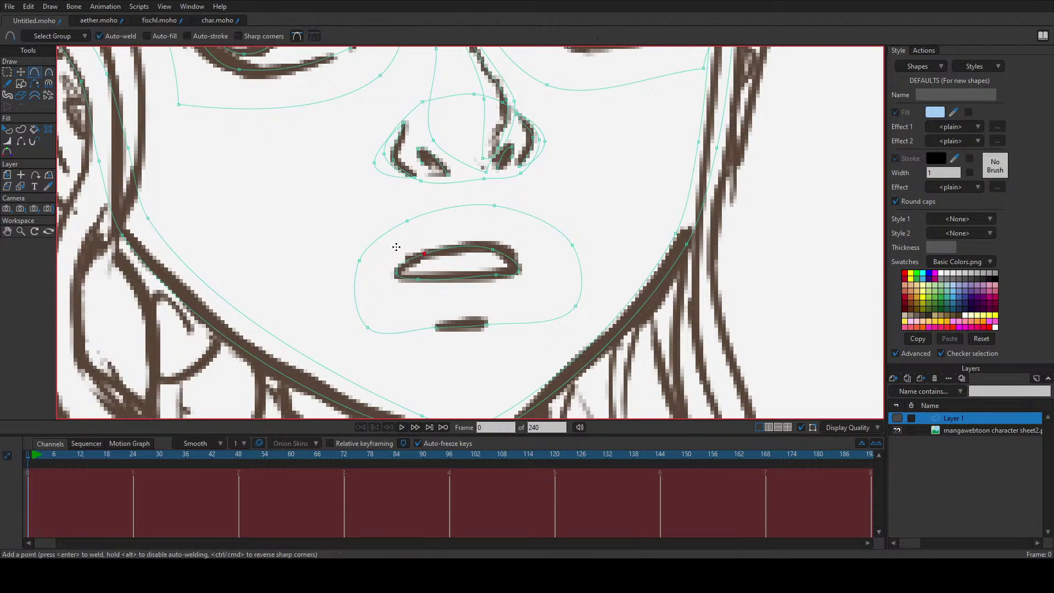
mouse_move(396, 246)
left_mouse_down()
mouse_move(507, 258)
mouse_move(552, 238)
mouse_move(437, 229)
mouse_move(389, 247)
mouse_move(524, 226)
mouse_move(395, 246)
left_mouse_up()
mouse_move(400, 292)
left_mouse_down()
mouse_move(516, 284)
mouse_move(537, 305)
left_mouse_up()
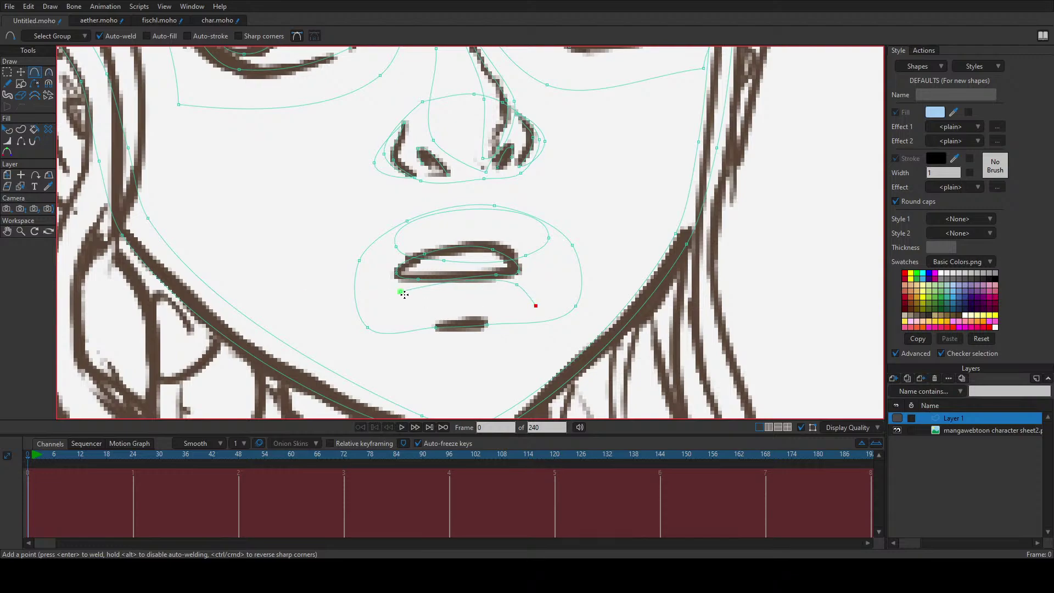
left_click_drag(400, 291, 532, 306)
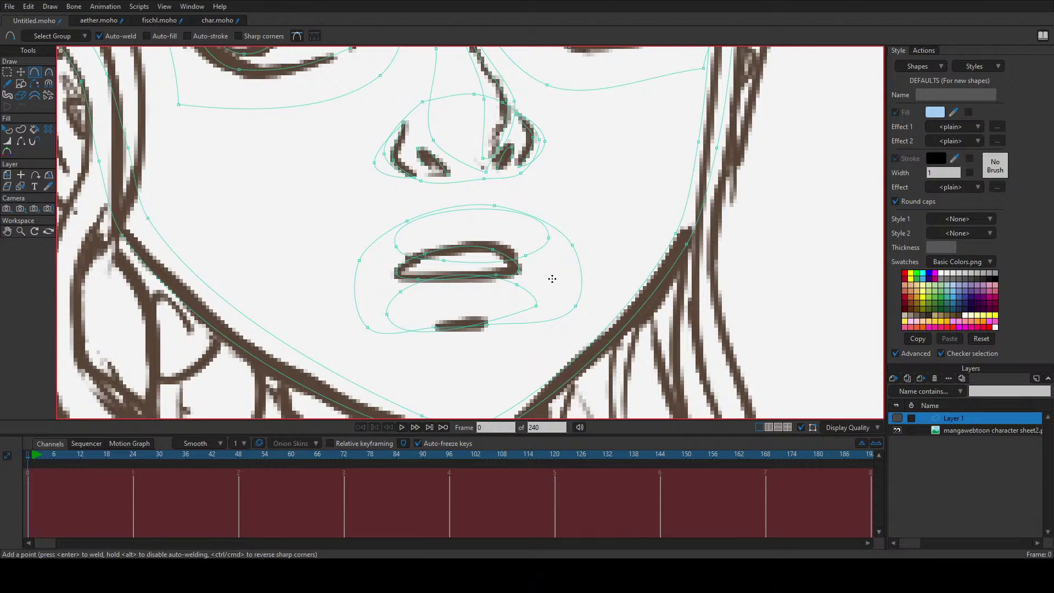
Step: Draw a third, wider closed oval across the lower part of the mouth area, overlapping the lower oval
left_click(552, 279)
left_click(464, 269)
left_click(369, 296)
left_click_drag(559, 286, 553, 280)
Step: Switch to aether.moho and raise the upper points of the mouth line on the face layer to open the upper lip
left_click(99, 20)
scroll(535, 254, "up", 5)
scroll(322, 238, "down", 3)
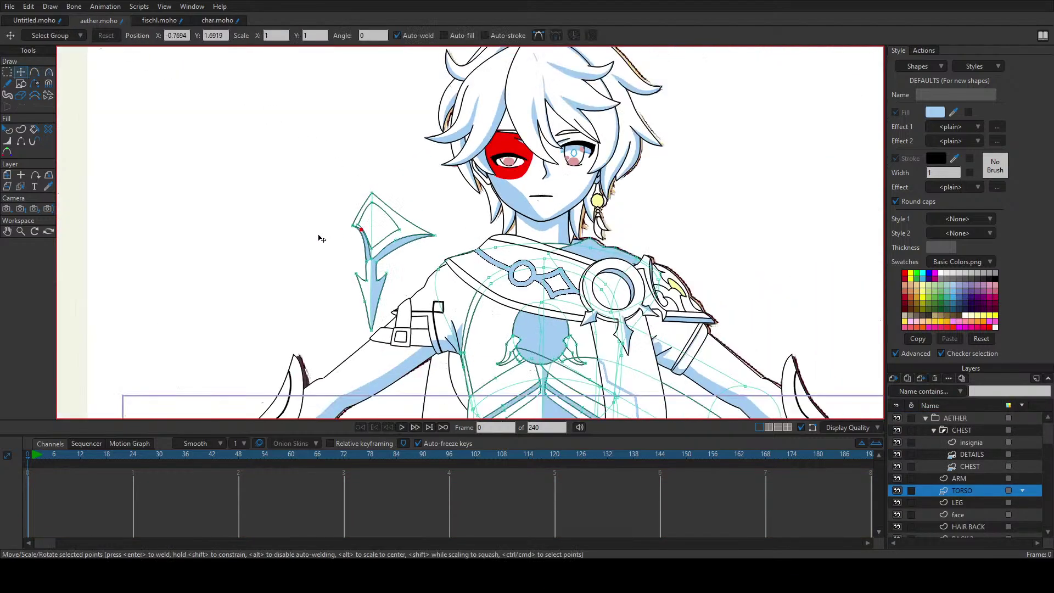
scroll(526, 204, "up", 1)
scroll(538, 190, "up", 5)
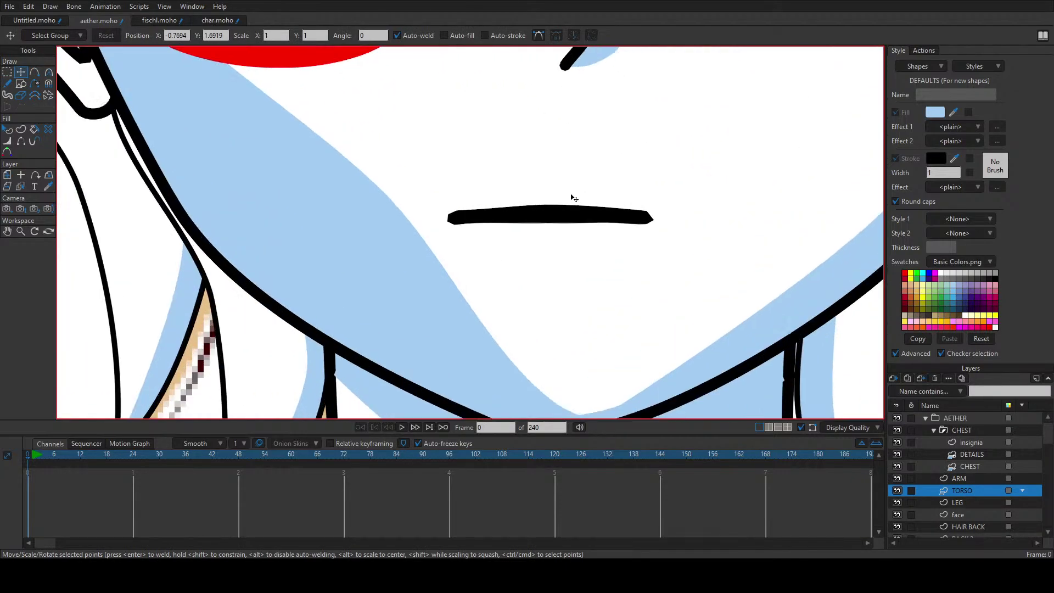
left_click(533, 211, "ctrl+alt")
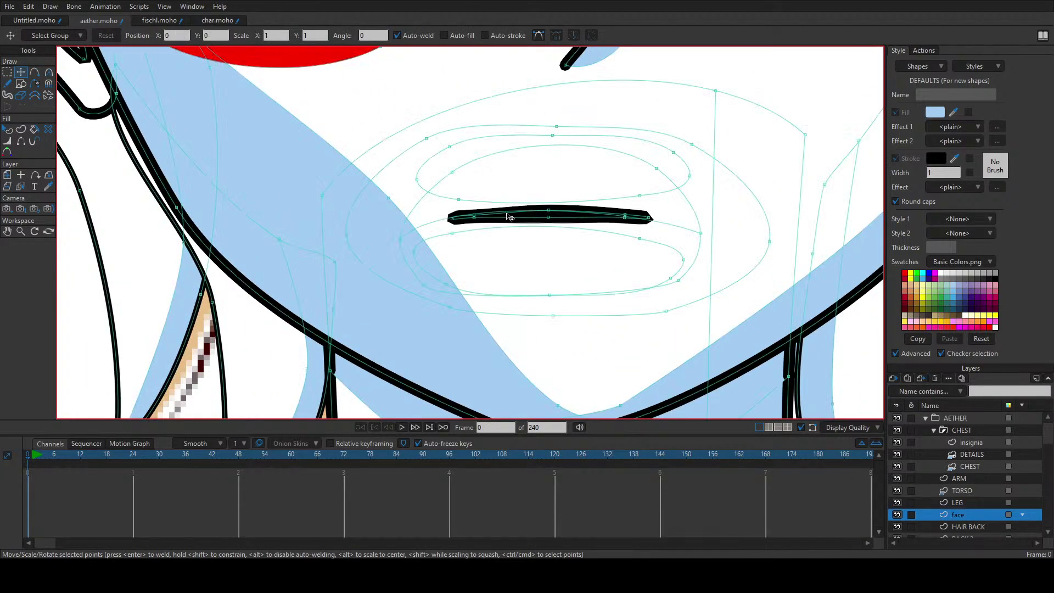
left_click(474, 217)
left_click_drag(480, 219, 475, 185)
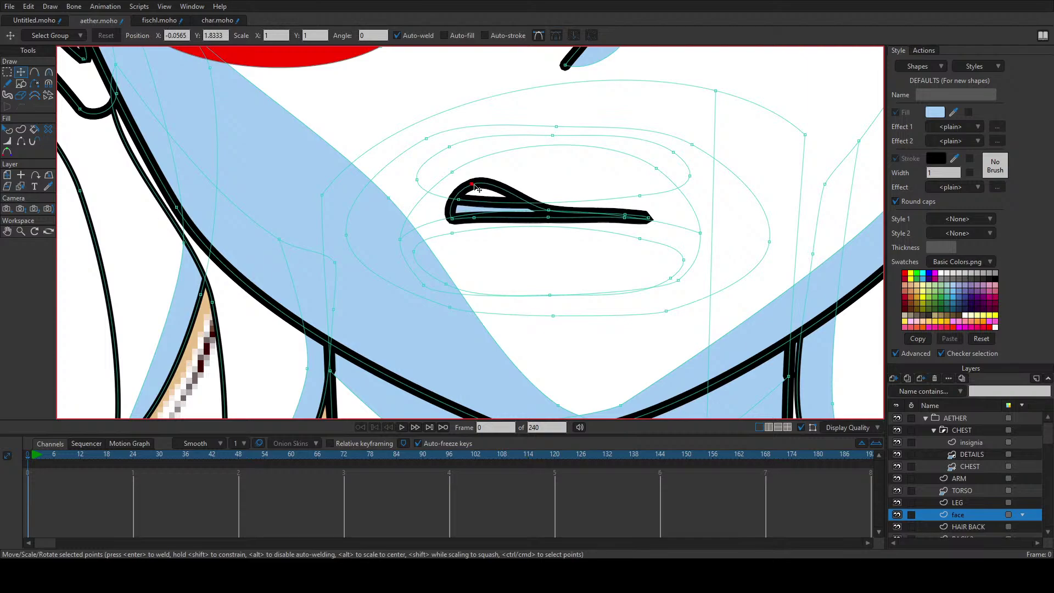
left_click_drag(548, 210, 570, 173)
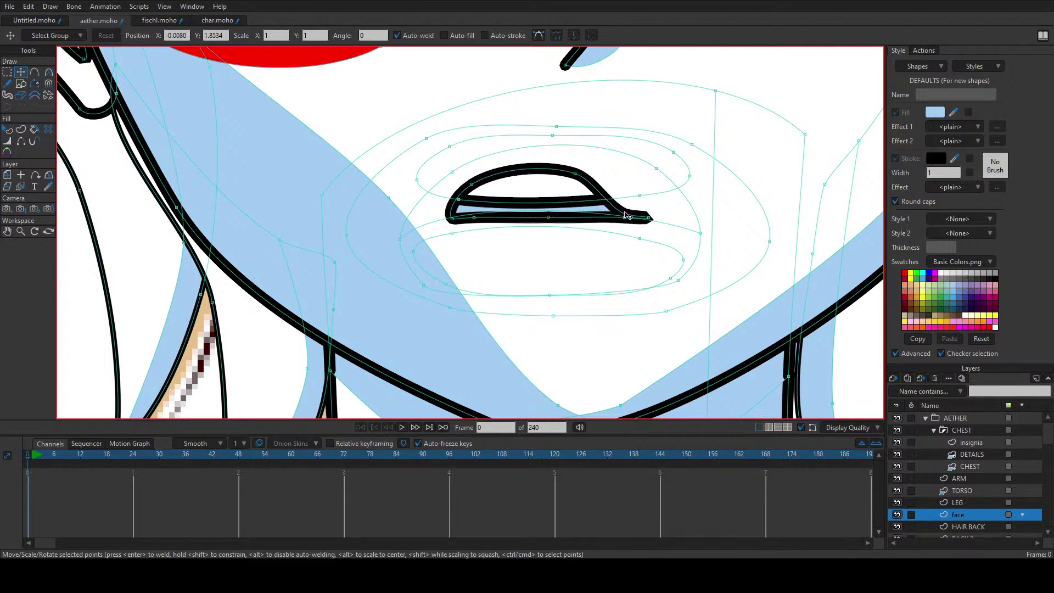
left_click_drag(625, 214, 639, 196)
Step: Lower the mouth's bottom points and spread its two corners outward and down to shape an open mouth
left_click_drag(548, 222, 548, 241)
left_click_drag(476, 225, 468, 241)
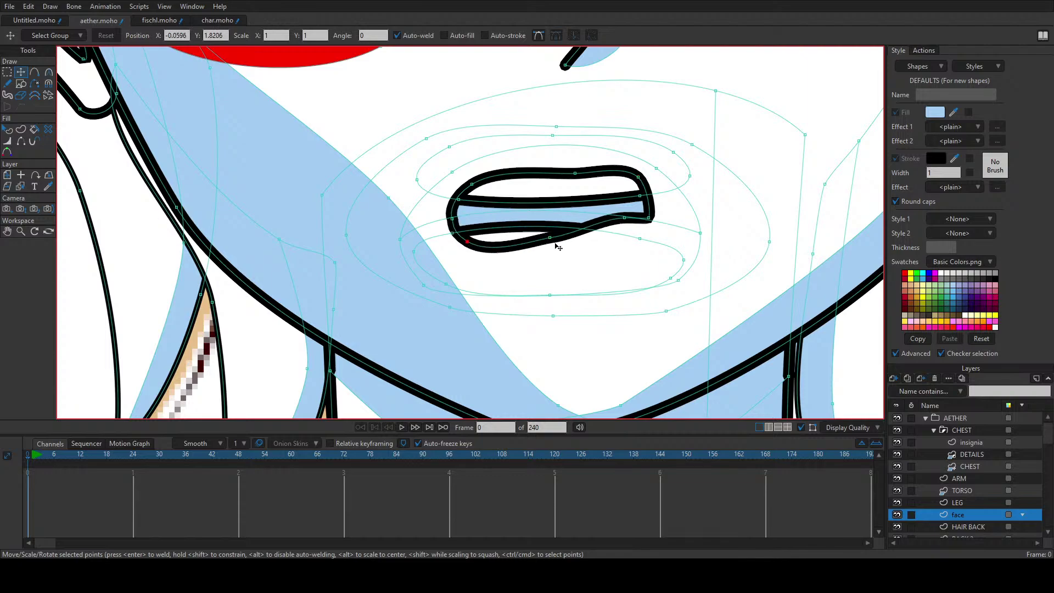
left_click_drag(550, 239, 555, 252)
left_click_drag(623, 223, 671, 219)
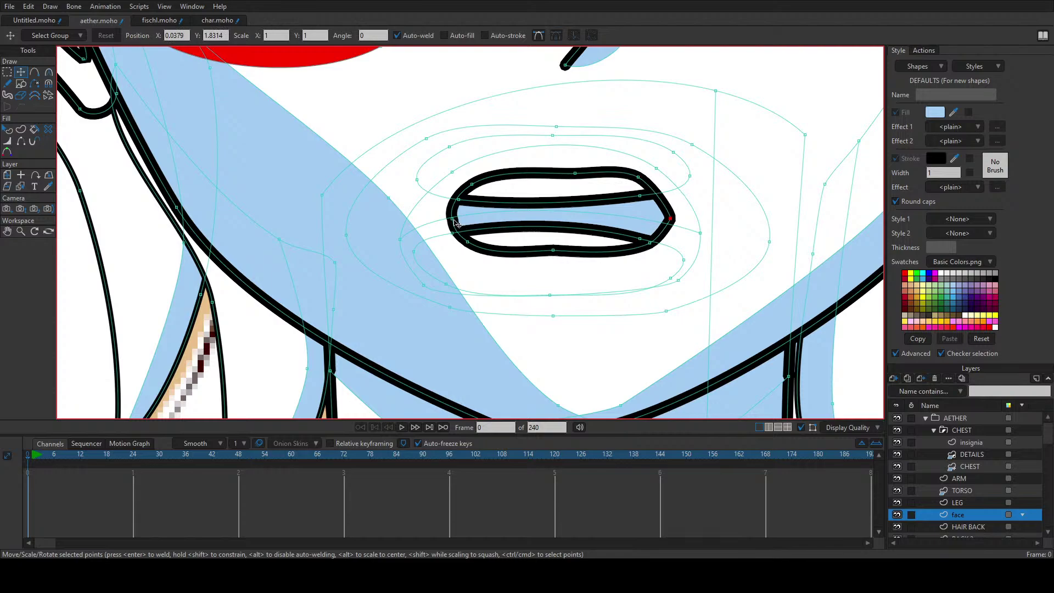
left_click_drag(453, 220, 433, 237)
left_click_drag(672, 220, 685, 239)
left_click_drag(555, 252, 555, 249)
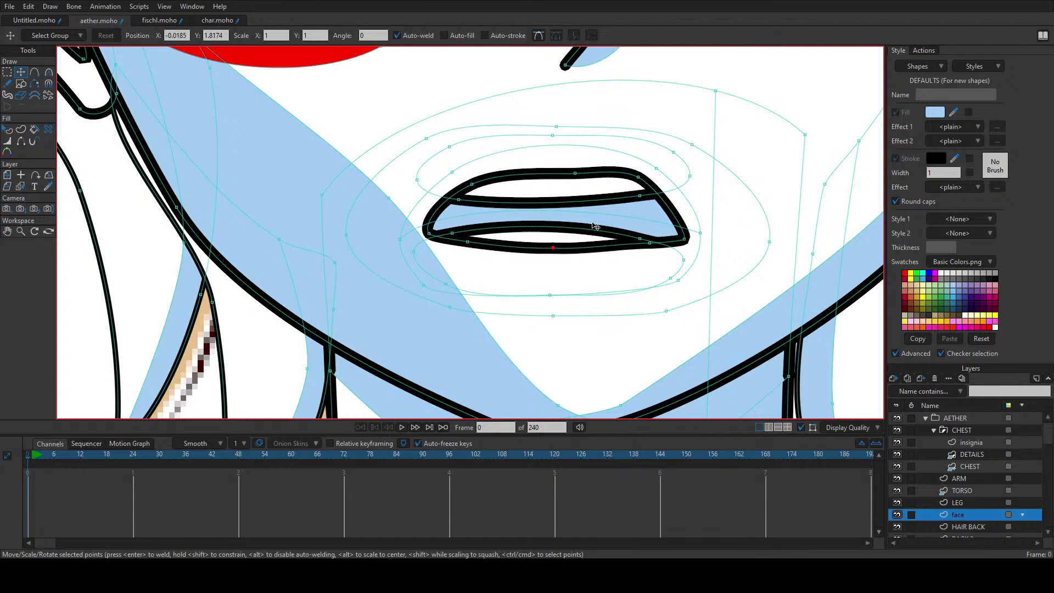
Step: Examine how the filled mouth, face and nose shapes are built by selecting each one on the face layer
double_click(615, 224)
key("q")
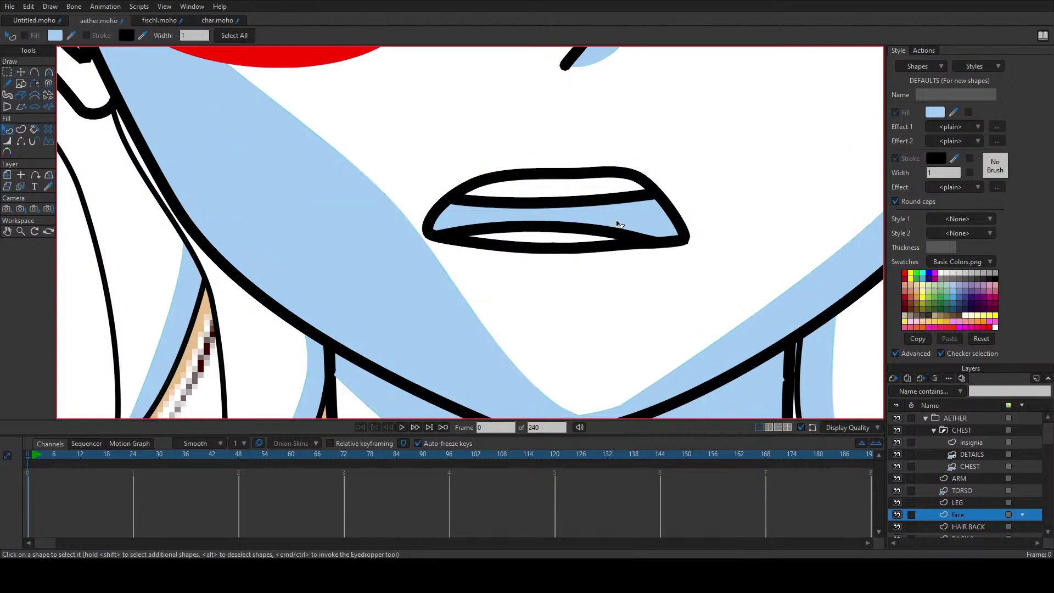
left_click(617, 224)
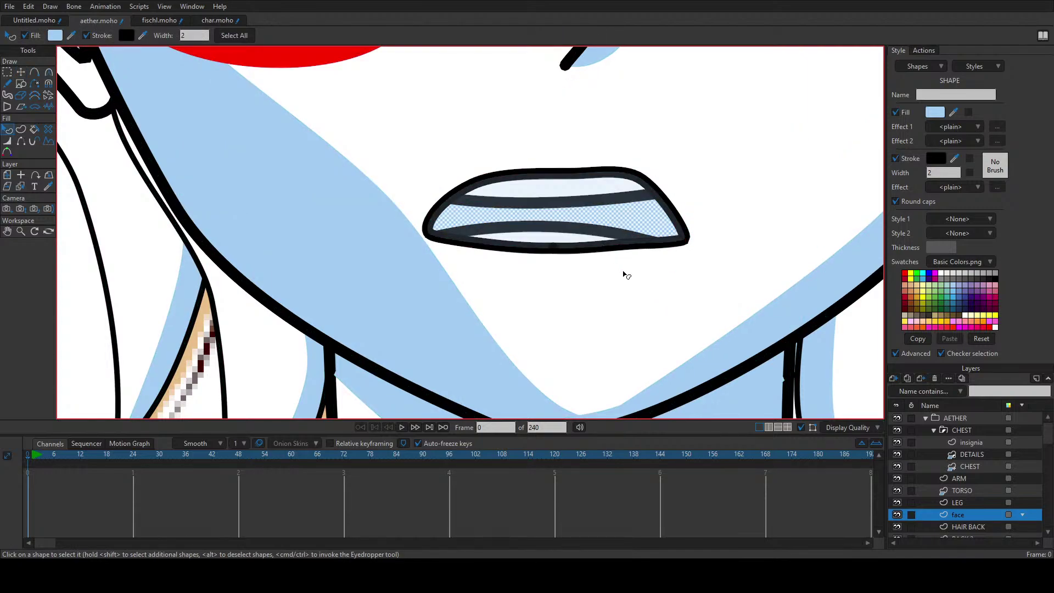
left_click(636, 278)
left_click(744, 179)
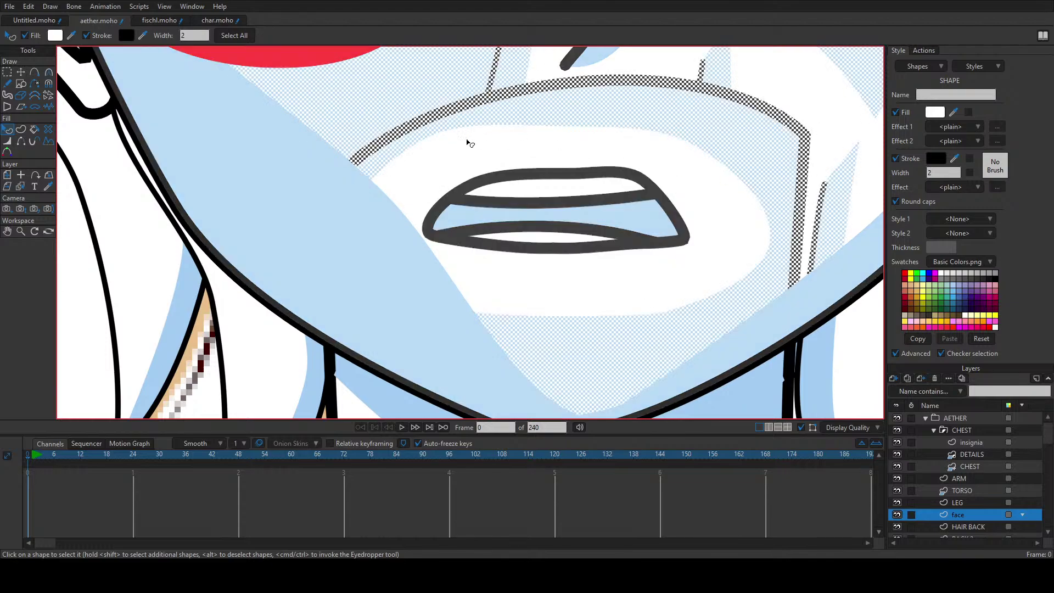
scroll(328, 168, "down", 5)
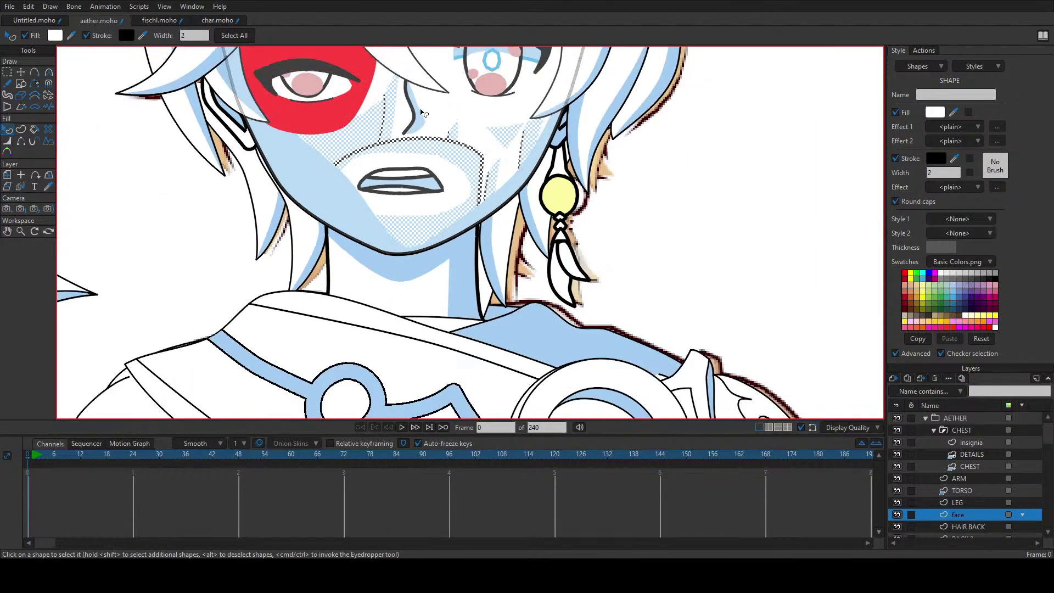
left_click(410, 123)
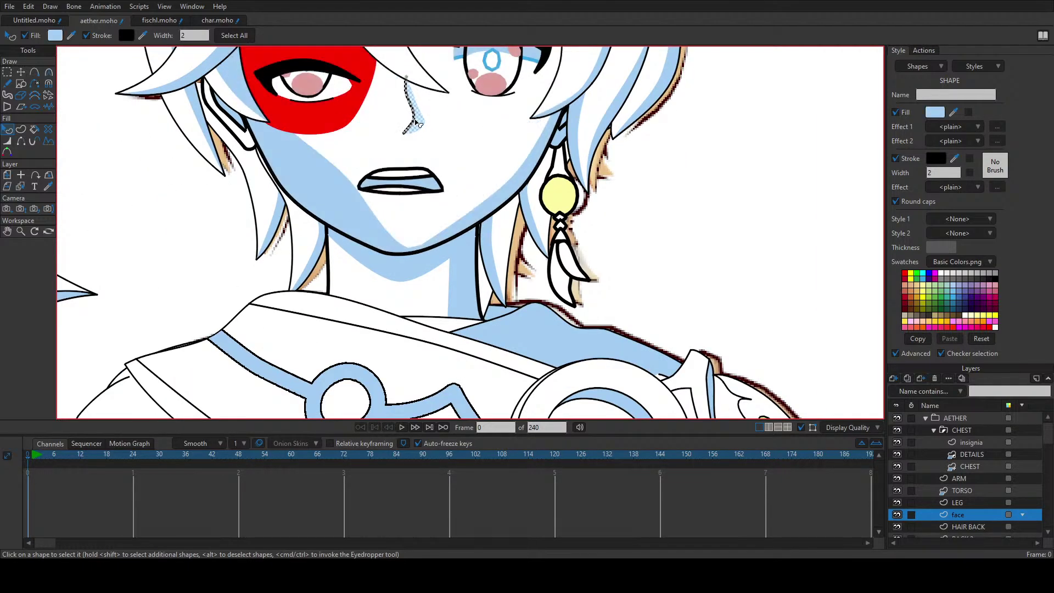
scroll(410, 122, "up", 6)
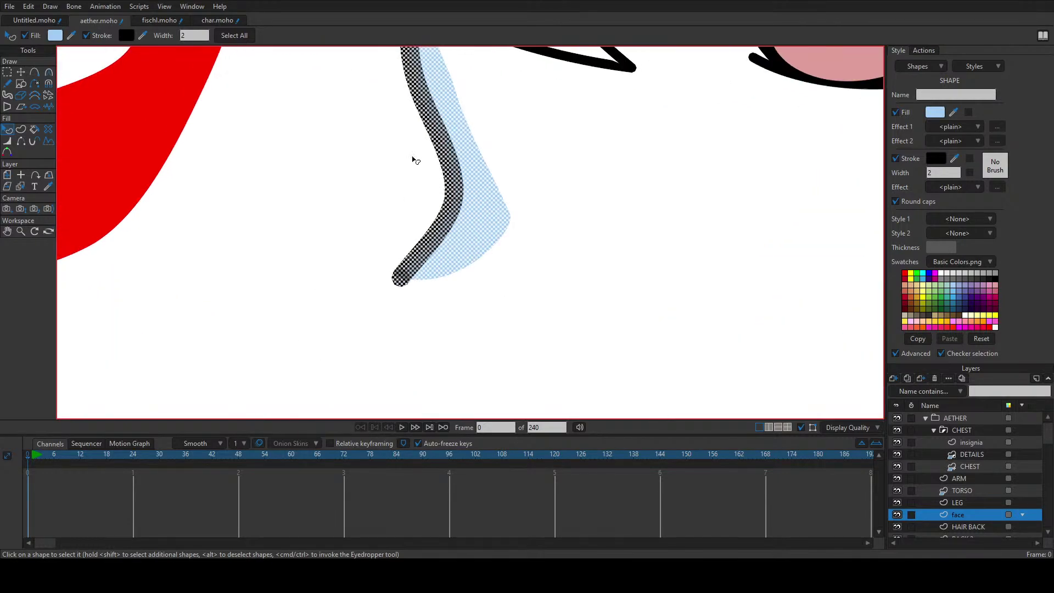
scroll(413, 160, "down", 4)
Step: Examine the points of the nose curve and the face outline on the face layer
left_click(21, 72)
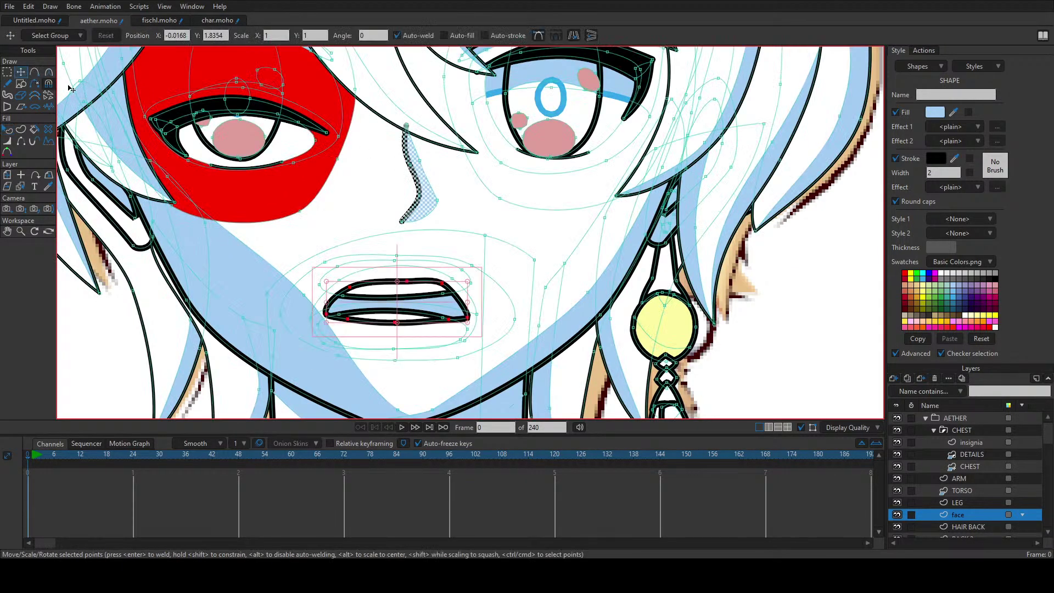
left_click_drag(420, 198, 418, 198)
left_click(420, 197)
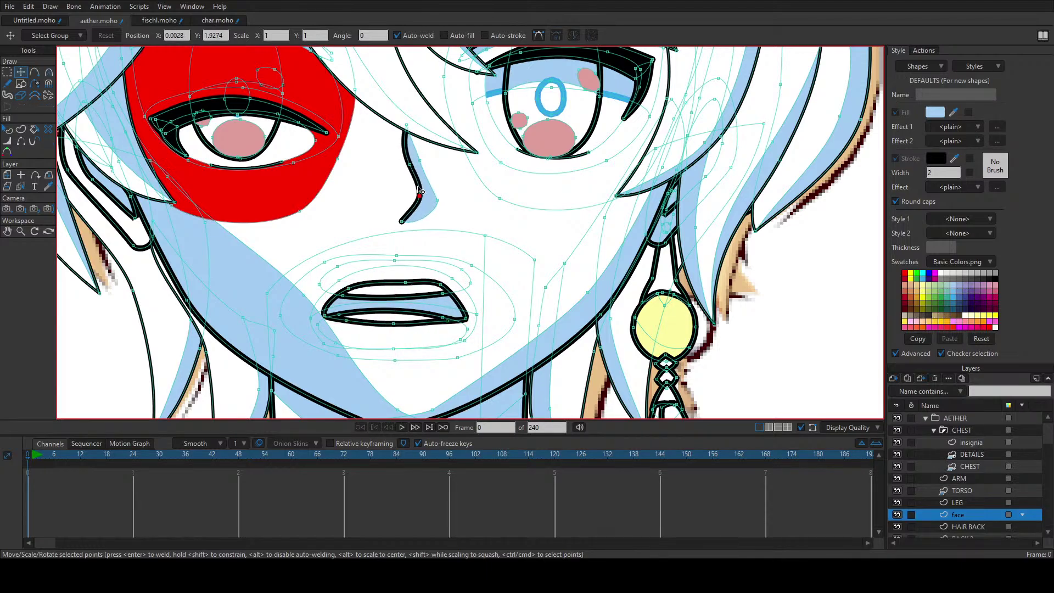
double_click(420, 192)
left_click_drag(420, 192, 487, 243)
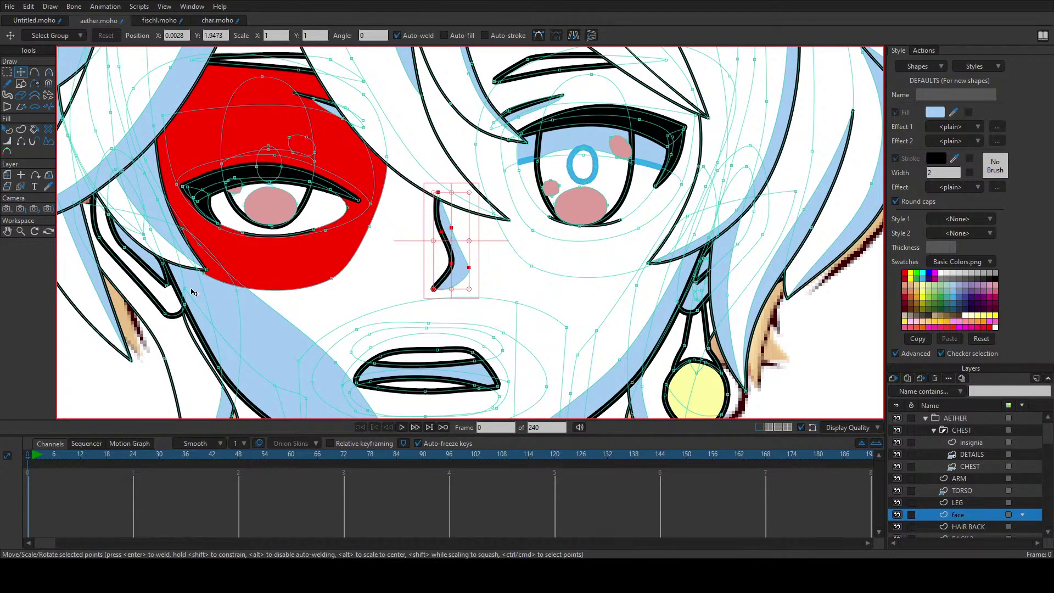
left_click(187, 312)
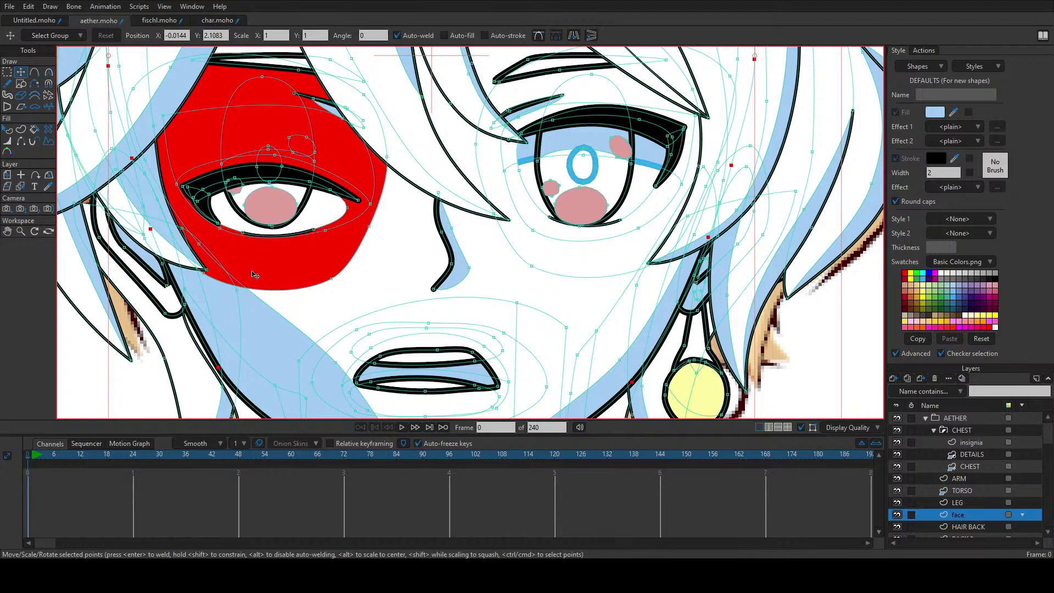
left_click(452, 265)
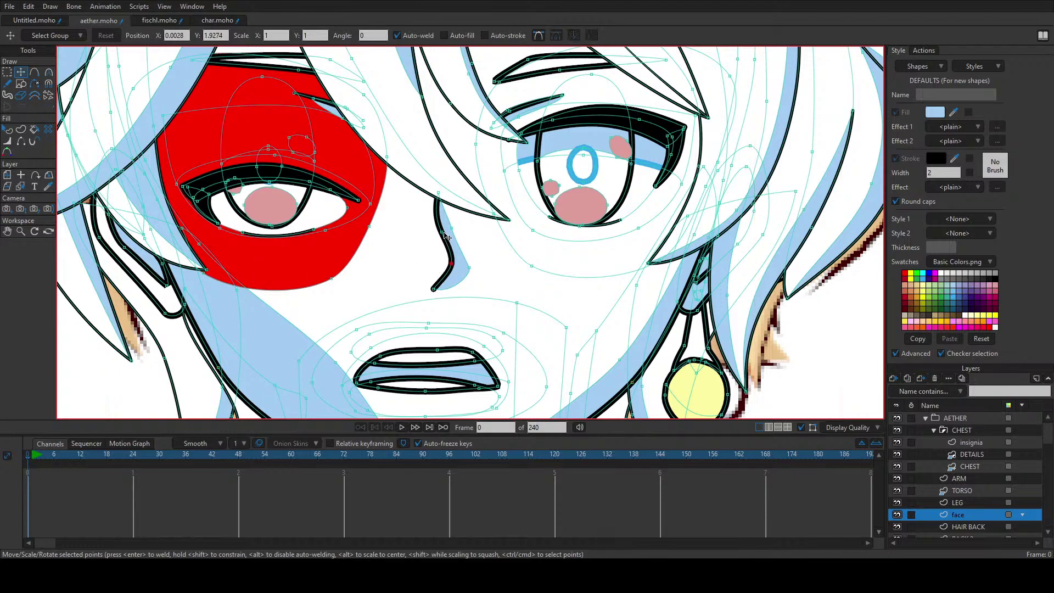
left_click(444, 235)
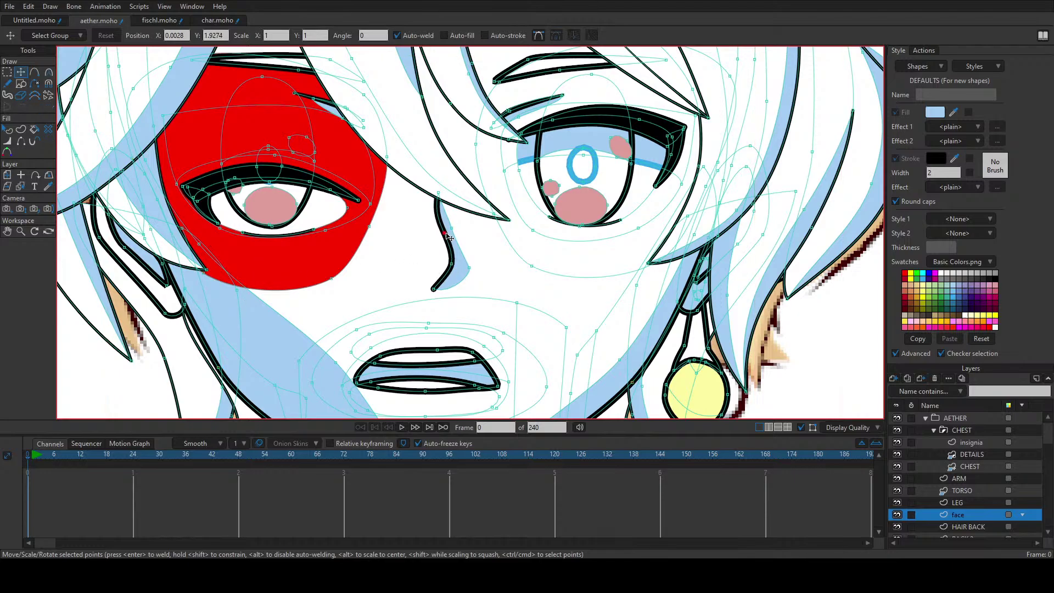
Step: Switch back to Untitled.moho and pull the side points of the upper mouth oval inward toward the mouth opening
left_click(34, 20)
key("a")
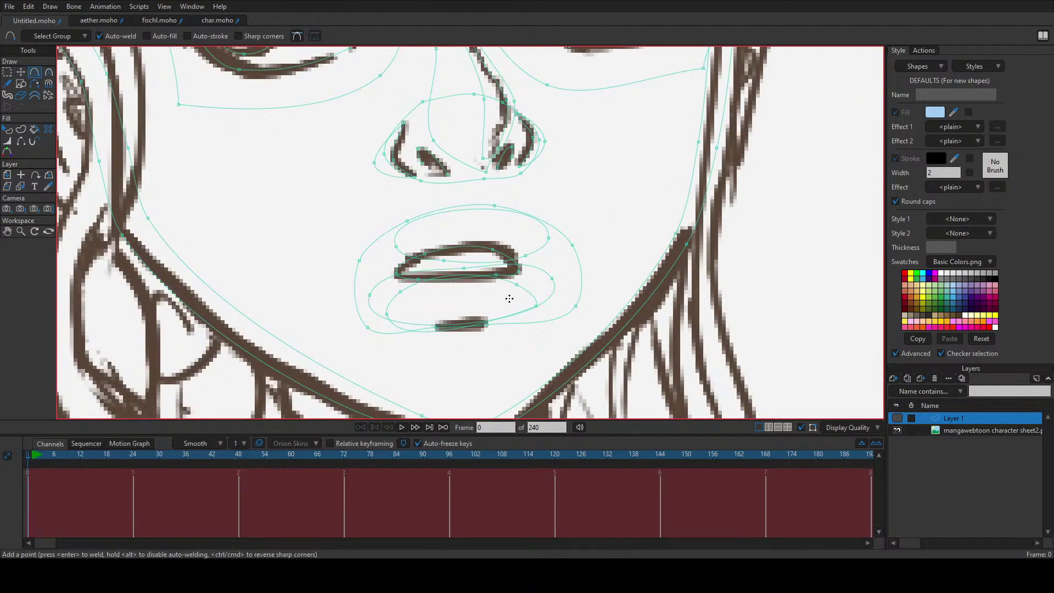
left_click(20, 72)
scroll(460, 271, "up", 1)
mouse_move(369, 242)
left_mouse_down()
mouse_move(446, 258)
mouse_move(376, 254)
mouse_move(365, 219)
mouse_move(379, 252)
left_mouse_up()
left_click(379, 254)
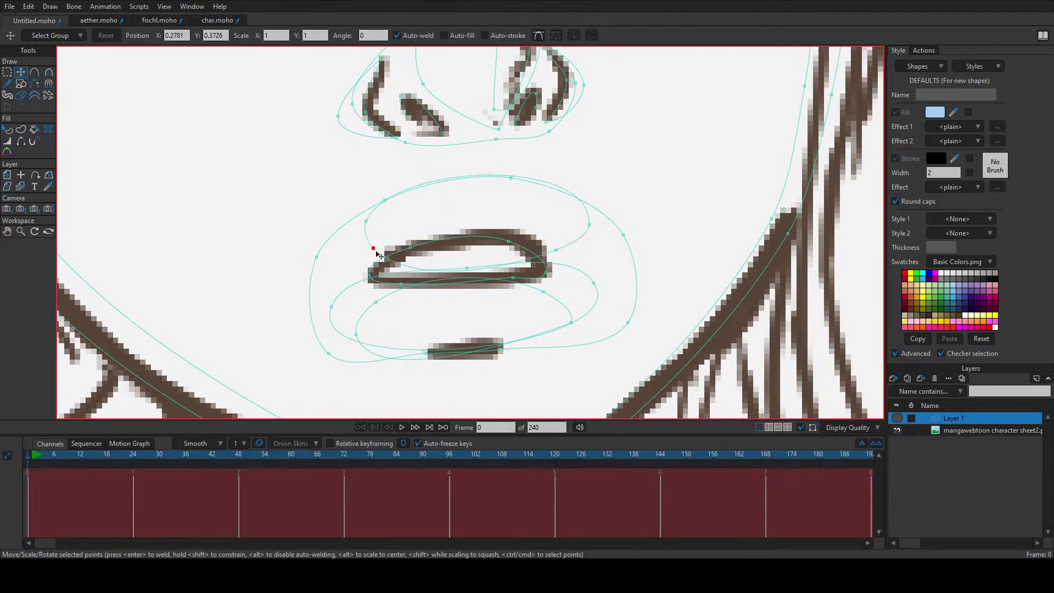
left_click_drag(565, 253, 561, 219)
Step: Flatten the upper mouth oval into a curved band with its curve handles and nudge its lower right corner point
key("c")
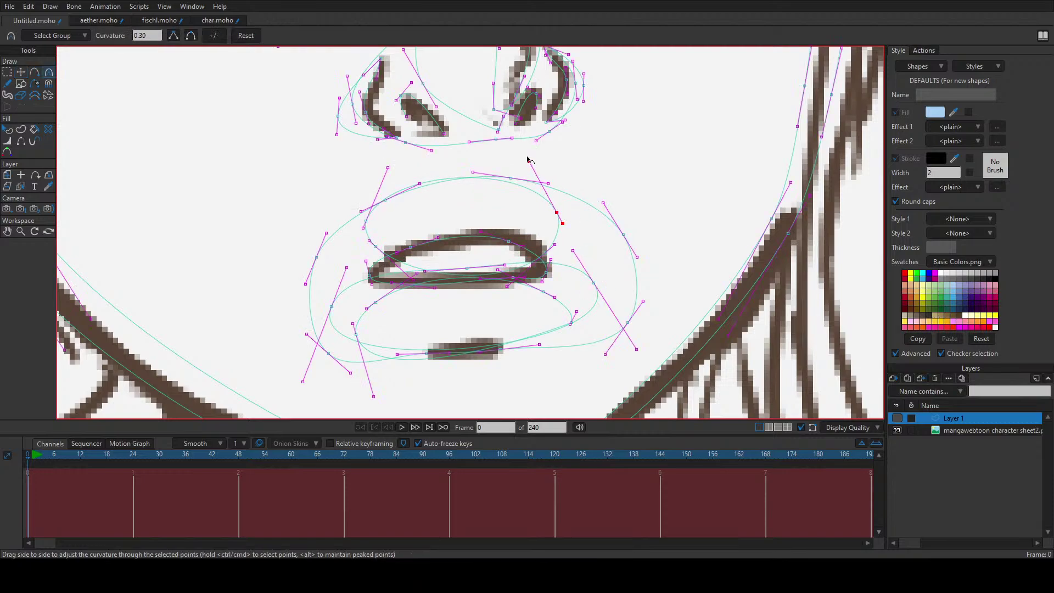
left_click_drag(527, 160, 508, 204)
left_click_drag(364, 222, 419, 203)
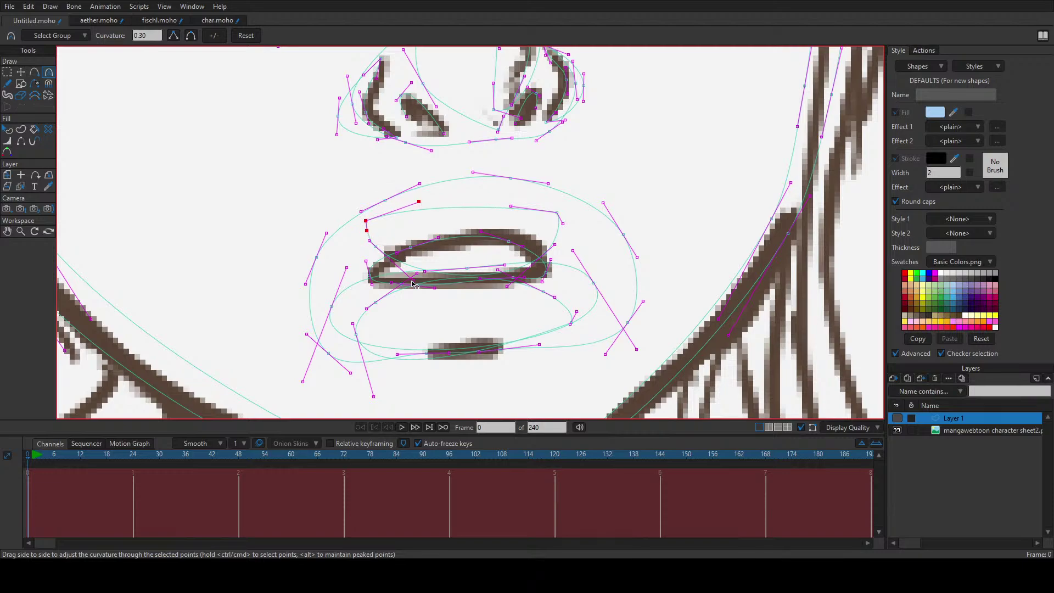
left_click_drag(369, 241, 427, 267)
key("t")
left_click(545, 242)
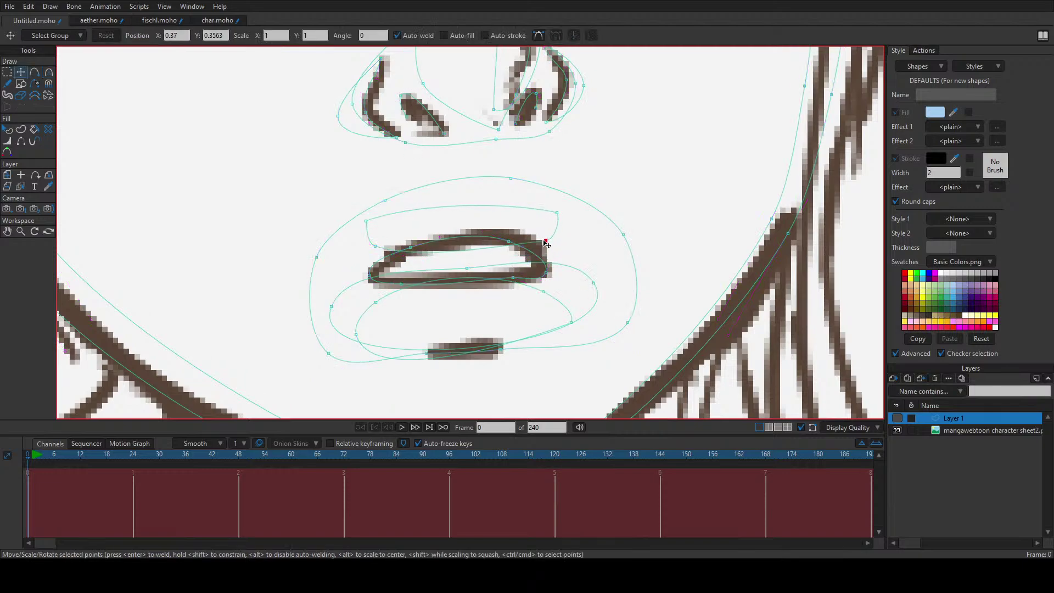
left_click_drag(546, 242, 548, 244)
Step: Refine the mouth opening by adjusting its upper left point and the curve handles at both corners
left_click(410, 245)
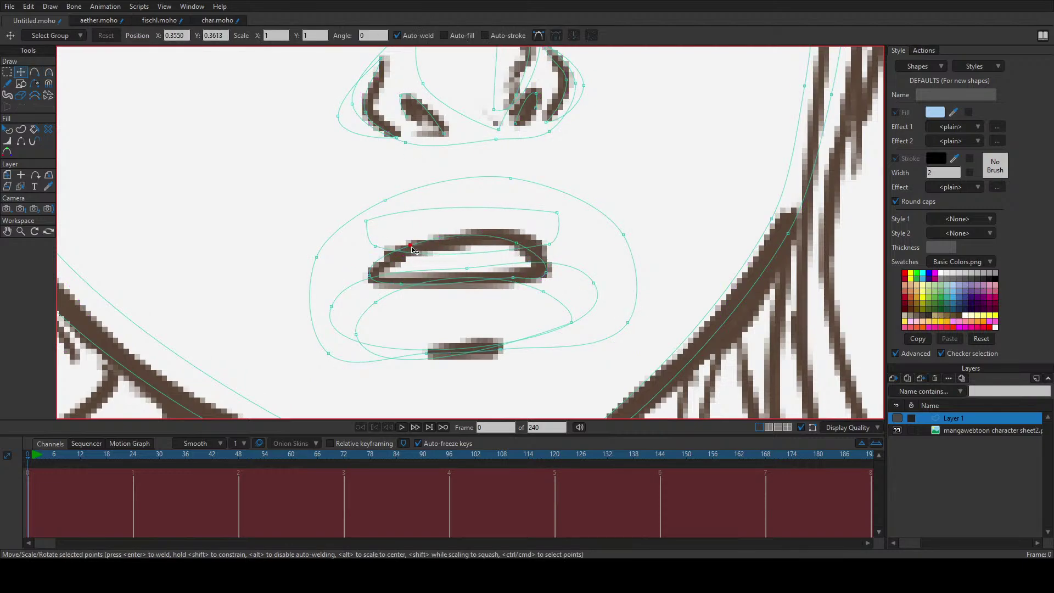
key("c")
left_click(371, 273)
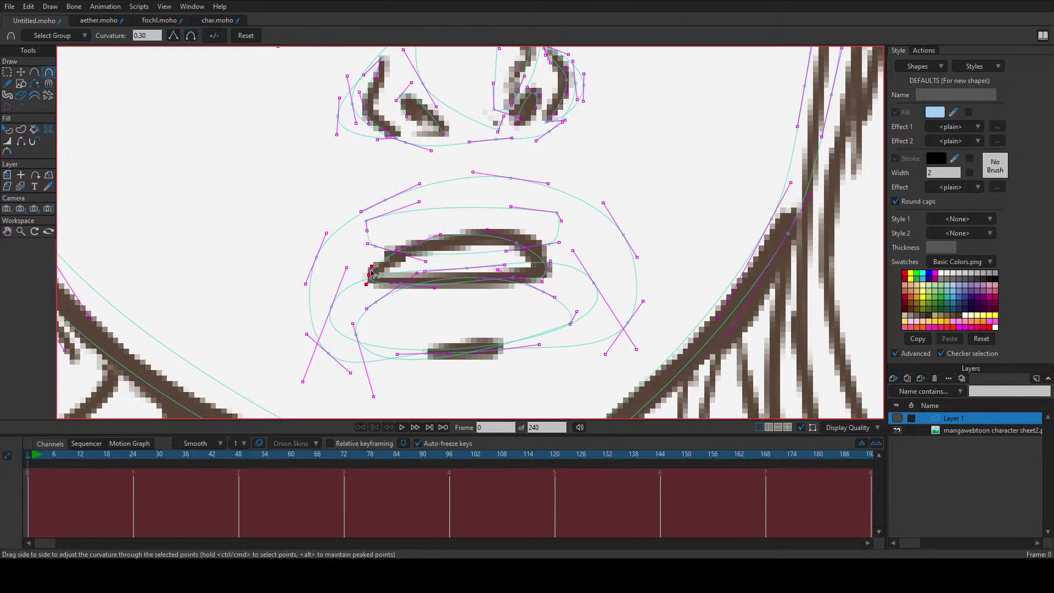
left_click(548, 268)
left_click_drag(555, 284, 545, 285)
Step: Align the lower edge points of the mouth opening with the sketched flat line
key("t")
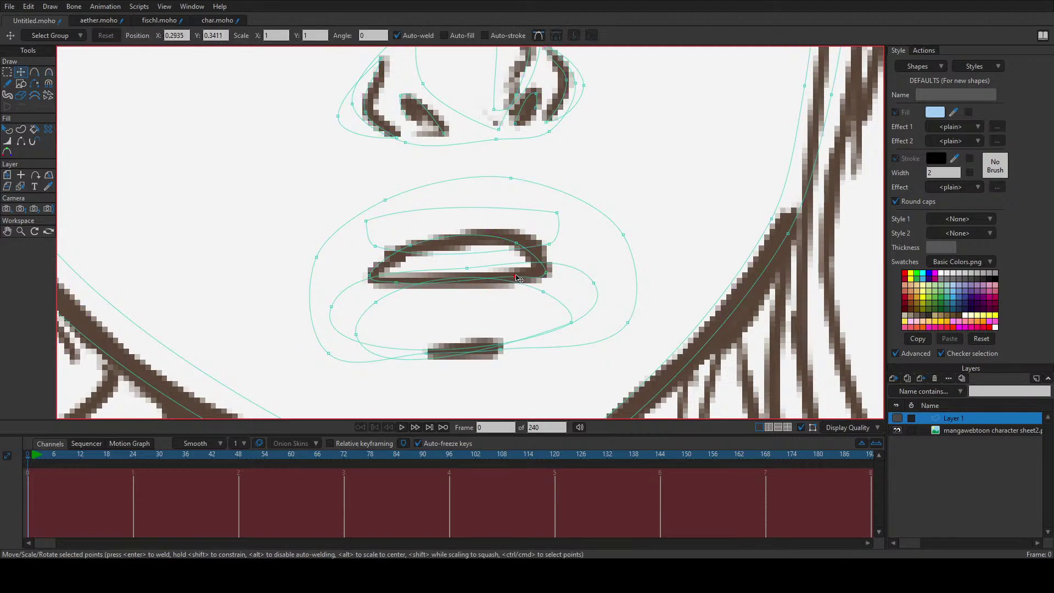
left_click_drag(439, 279, 438, 276)
key("c")
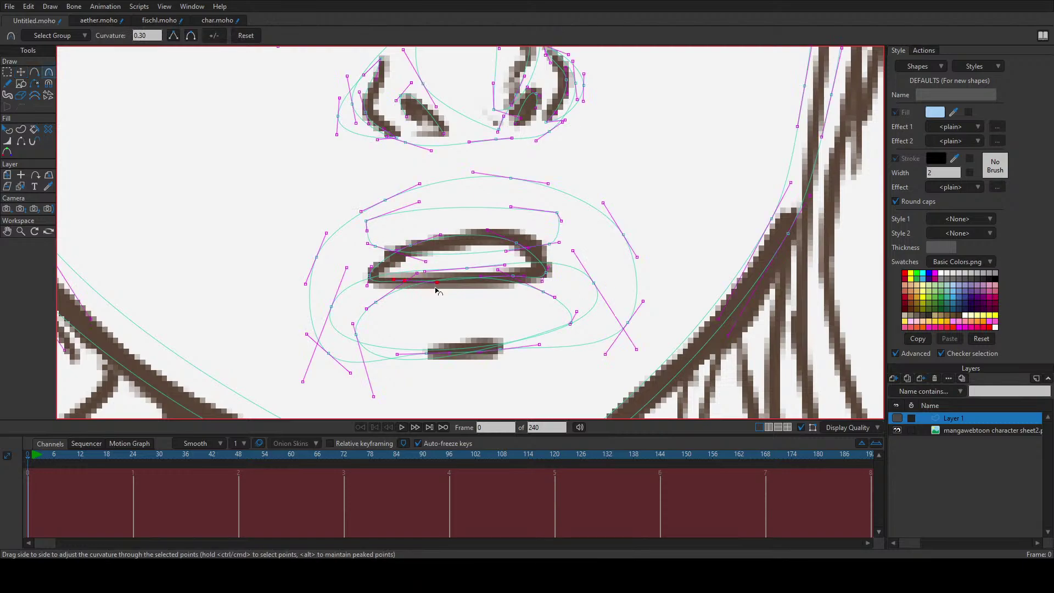
key("t")
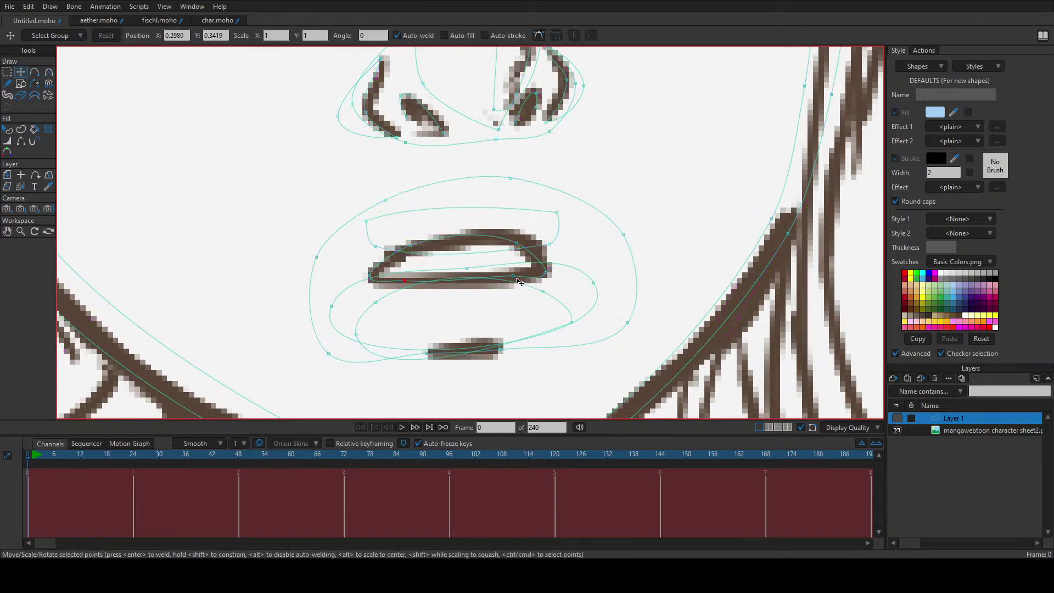
left_click_drag(513, 276, 516, 276)
left_click(516, 243)
Step: Reshape the wide lower oval by shifting its right point, raising its top point and pulling its left point inward
left_click(577, 275)
double_click(590, 283)
left_click_drag(590, 281, 591, 283)
left_click(469, 267)
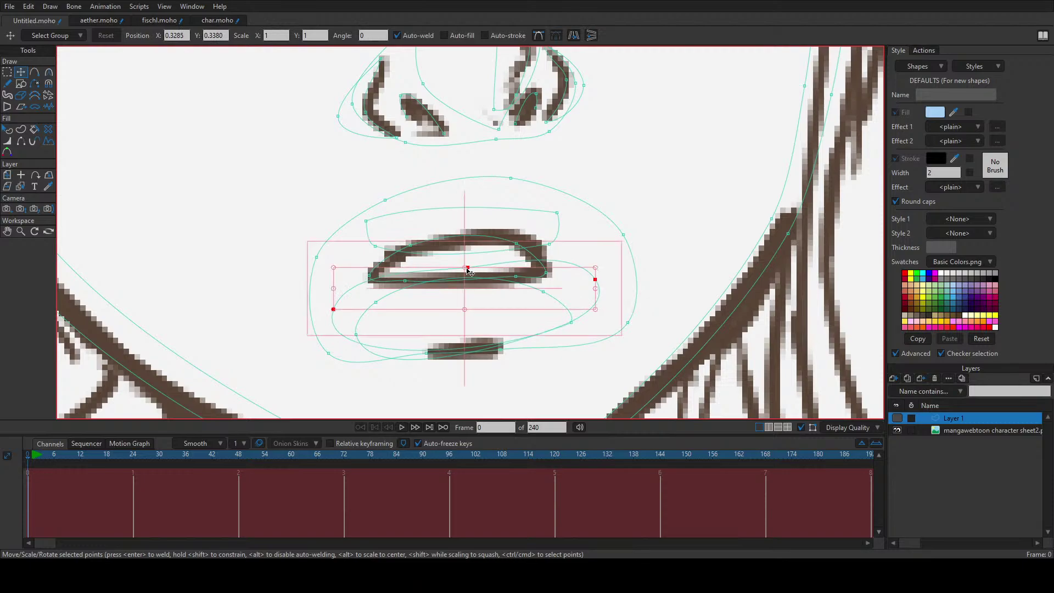
left_click_drag(468, 266, 464, 263)
left_click(335, 306)
left_click_drag(336, 301, 348, 313)
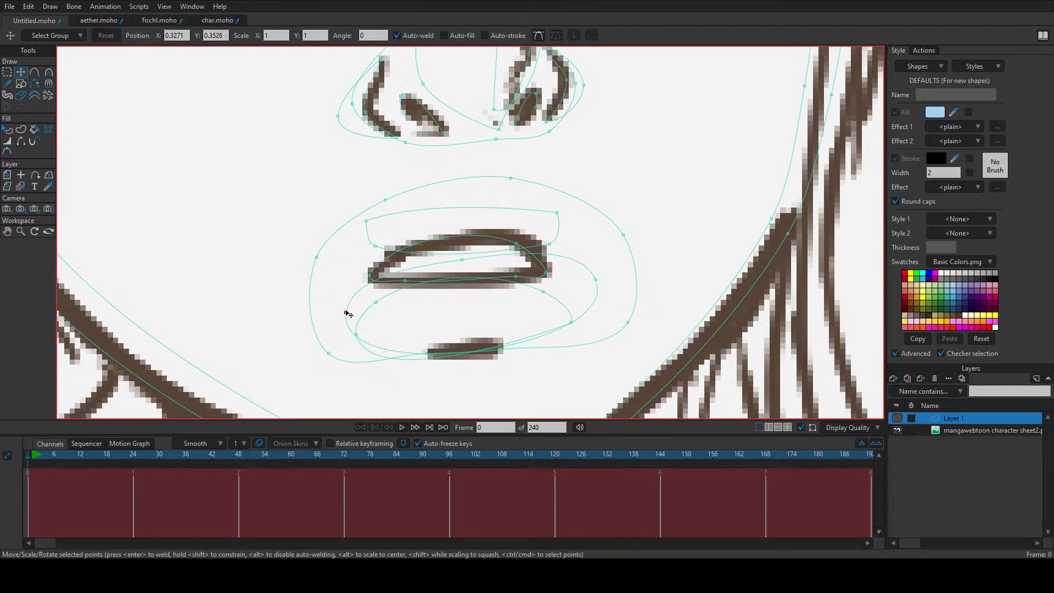
Step: Pull the right point of the wide lower mouth oval inward and shorten its lower curve handle
left_click_drag(596, 281, 579, 301)
key("c")
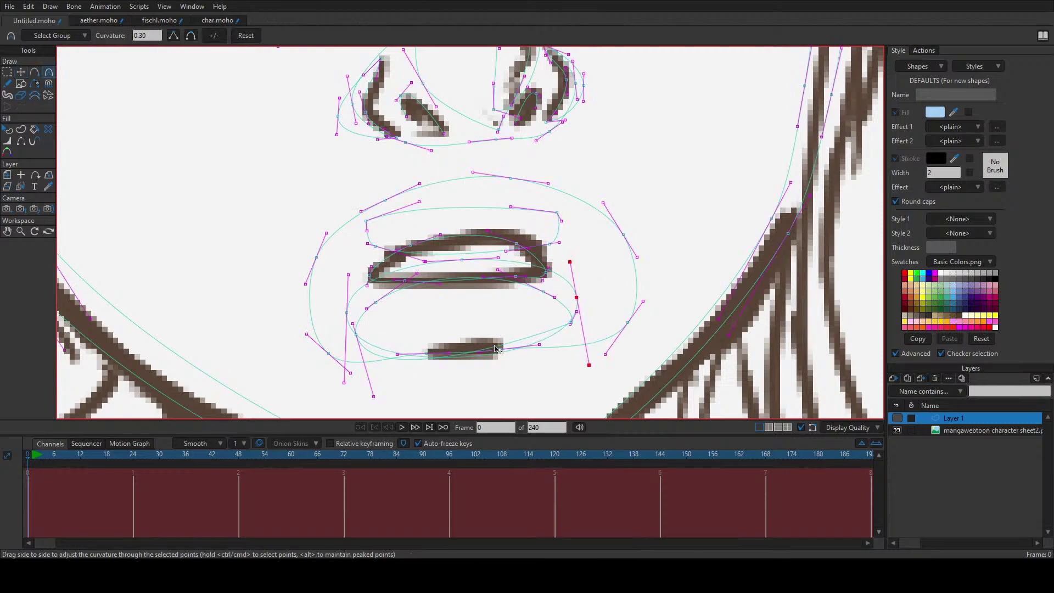
left_click_drag(589, 366, 538, 324)
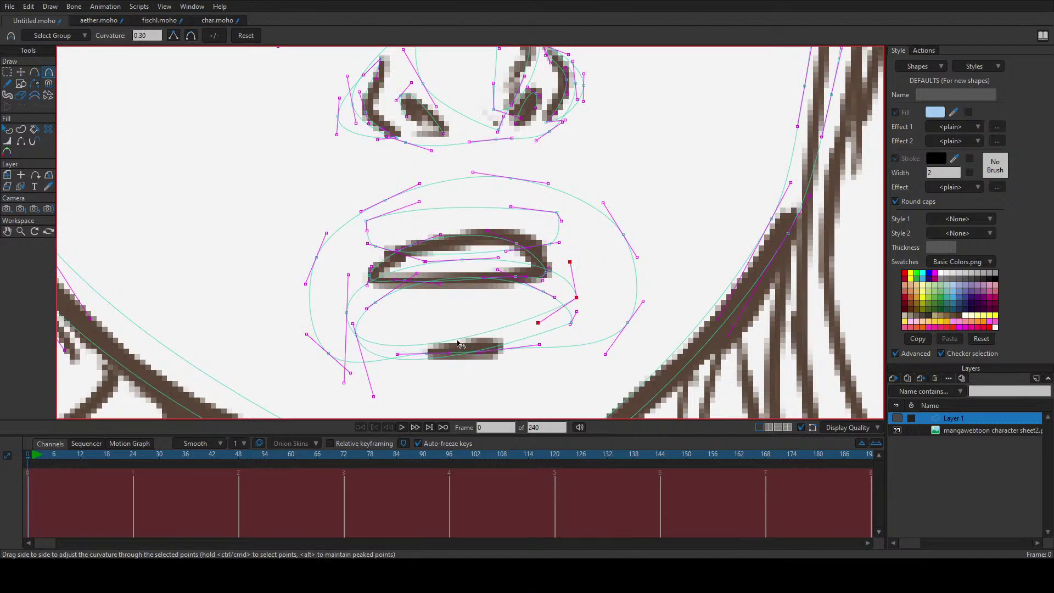
Step: Flatten the bottom edge of the inner lower oval, pull its lower right point inward and tighten the curves along its right end
left_click_drag(374, 397, 446, 323)
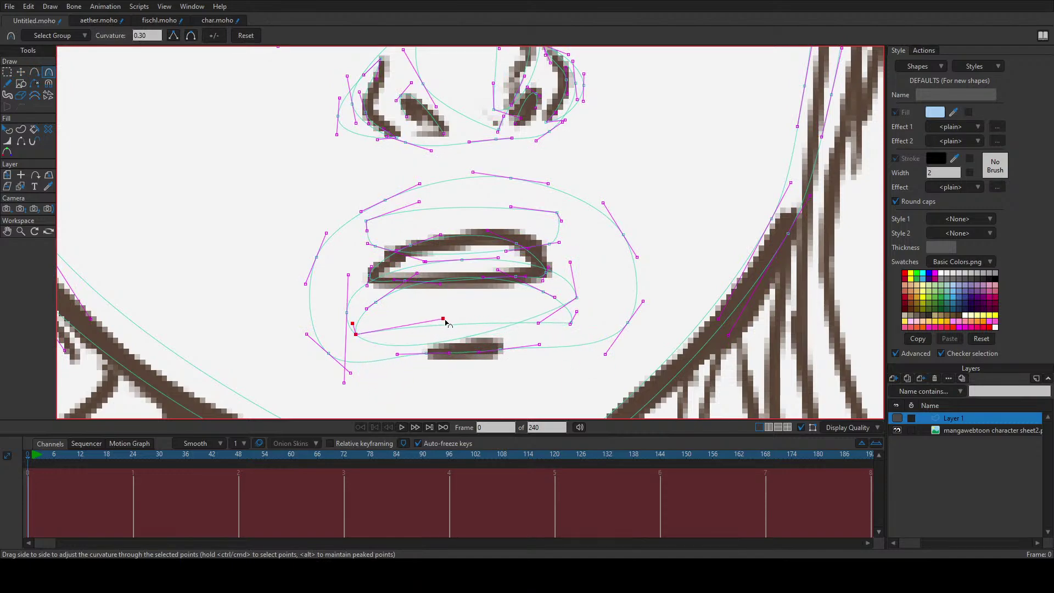
key("t")
mouse_move(571, 322)
left_mouse_down()
mouse_move(572, 336)
mouse_move(578, 319)
mouse_move(569, 317)
mouse_move(578, 327)
mouse_move(554, 322)
left_mouse_up()
key("c")
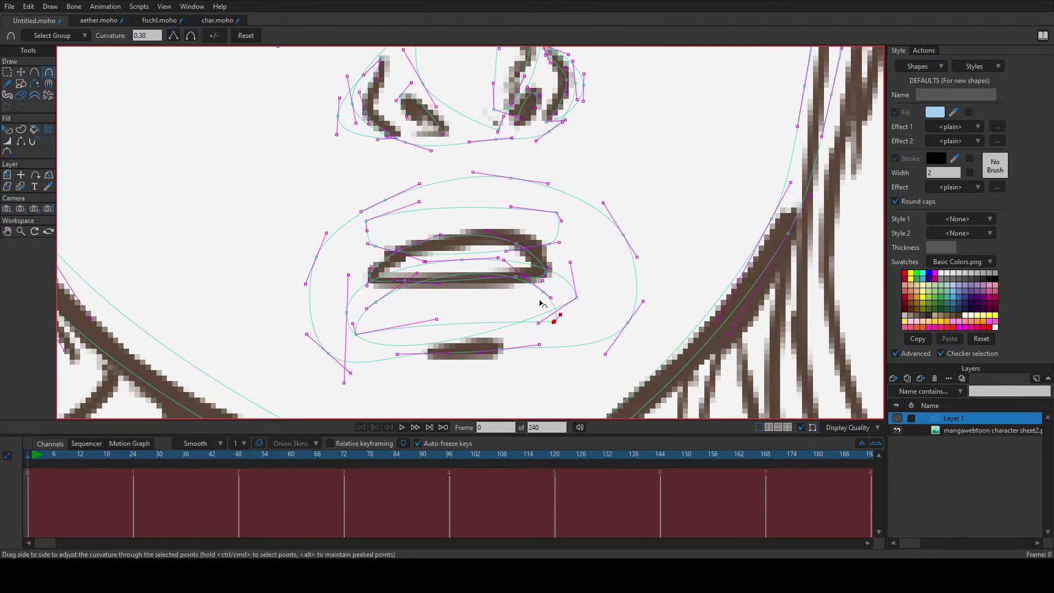
left_click(519, 277)
left_click_drag(522, 282, 556, 312)
left_click(552, 304)
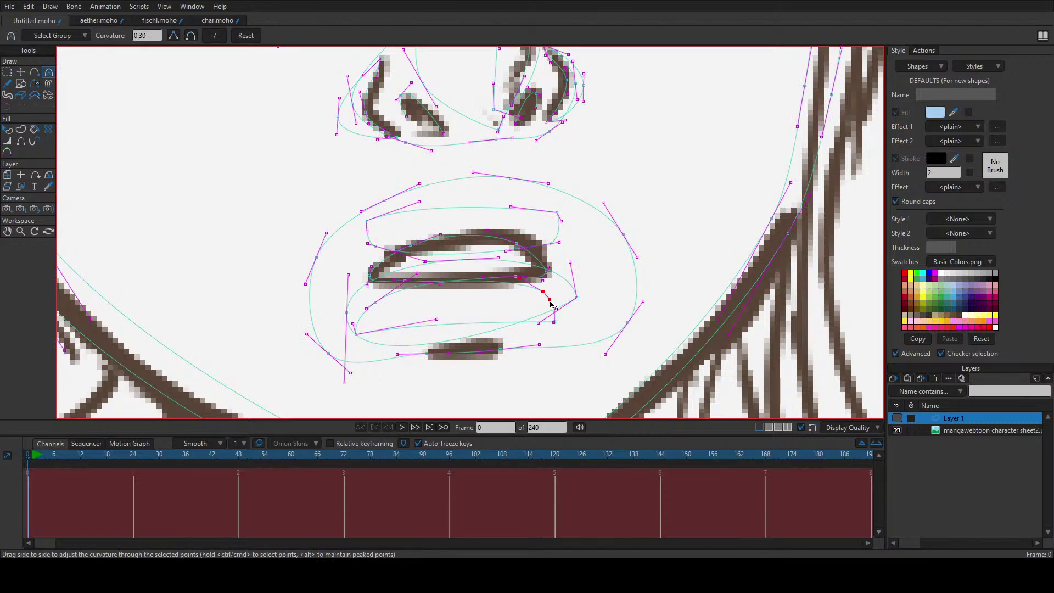
Step: Move the inner lower shape's lower left point and adjust the left-end curve handles to form a narrow curved band
key("t")
left_click_drag(357, 333, 374, 332)
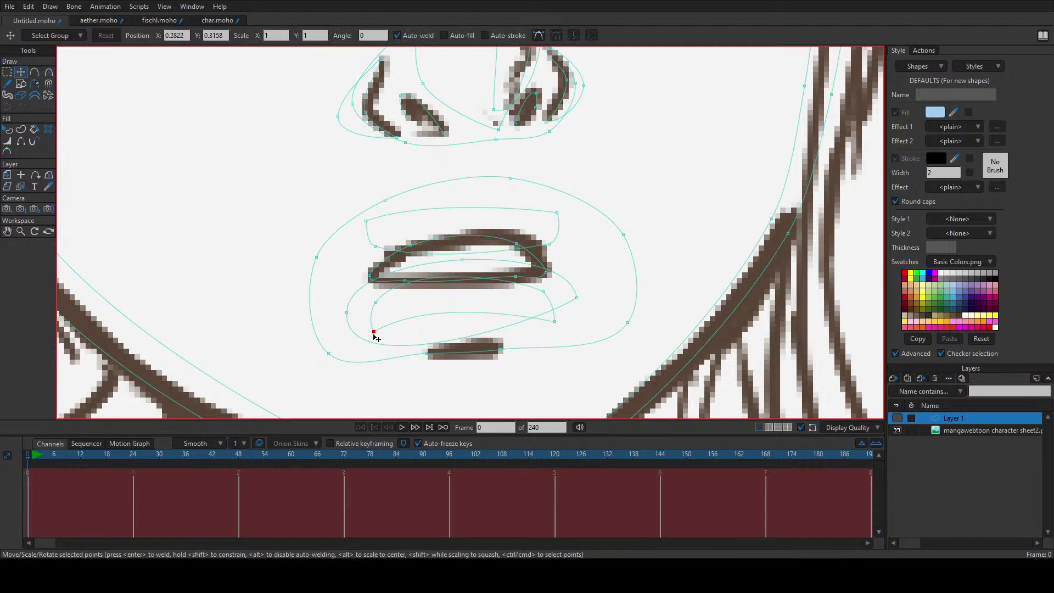
key("c")
left_click_drag(438, 302, 437, 326)
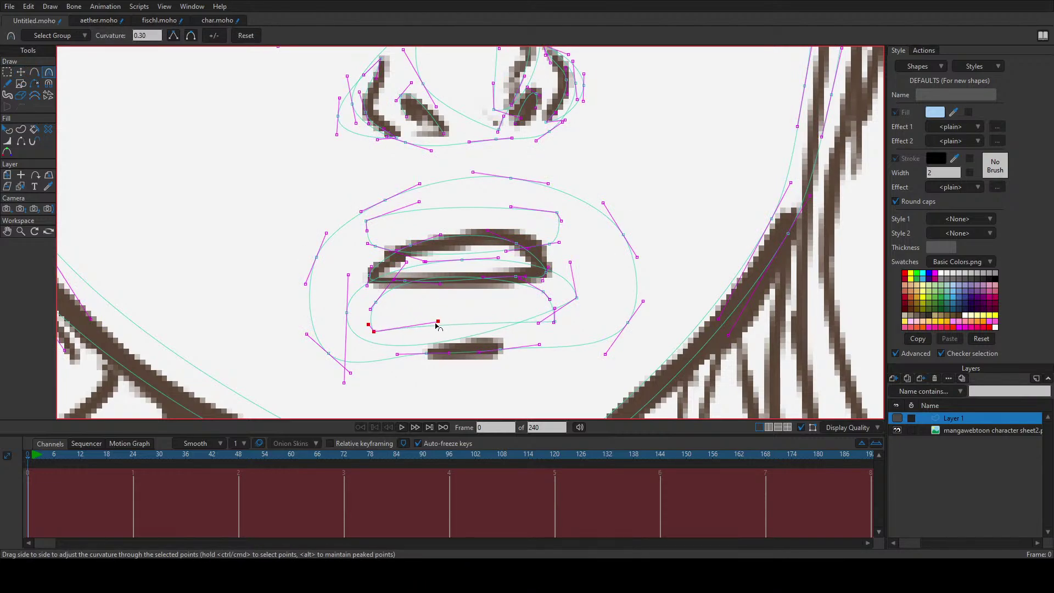
left_click(370, 310)
left_click_drag(411, 275, 426, 285)
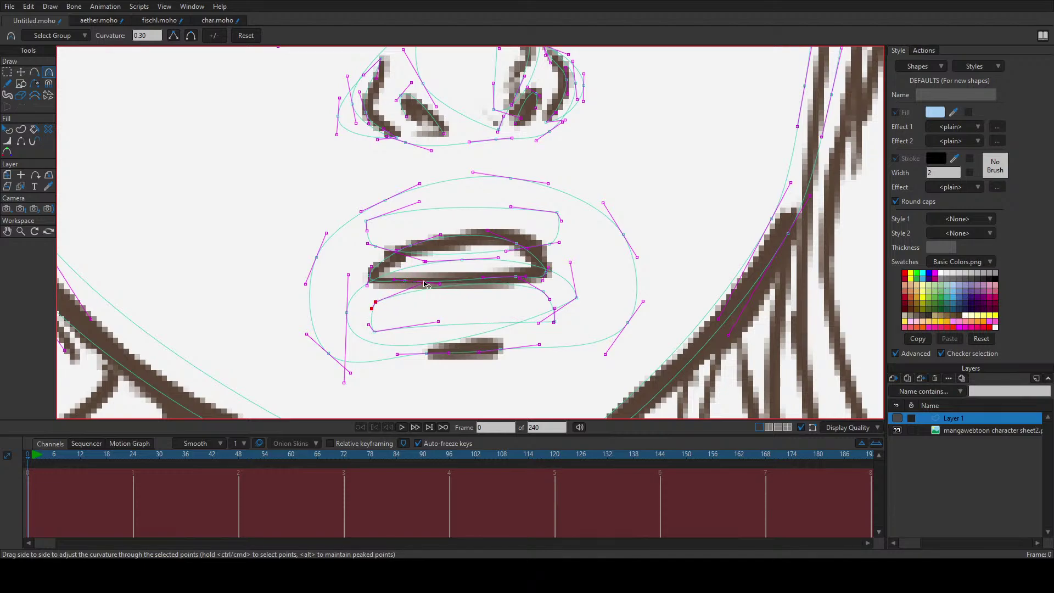
key("t")
left_click_drag(373, 310, 371, 337)
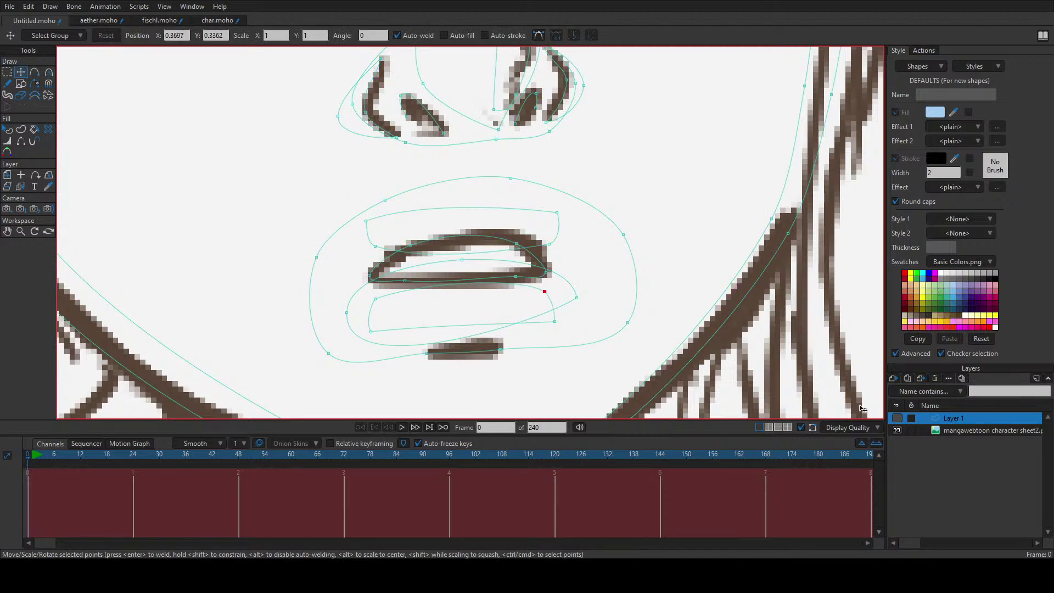
Step: Toggle the vector layer's visibility for comparison and widen the lower mouth band by moving its right and left end points outward
left_click(898, 418)
left_click(898, 418)
left_click_drag(548, 293, 565, 325)
left_click_drag(376, 300, 371, 330)
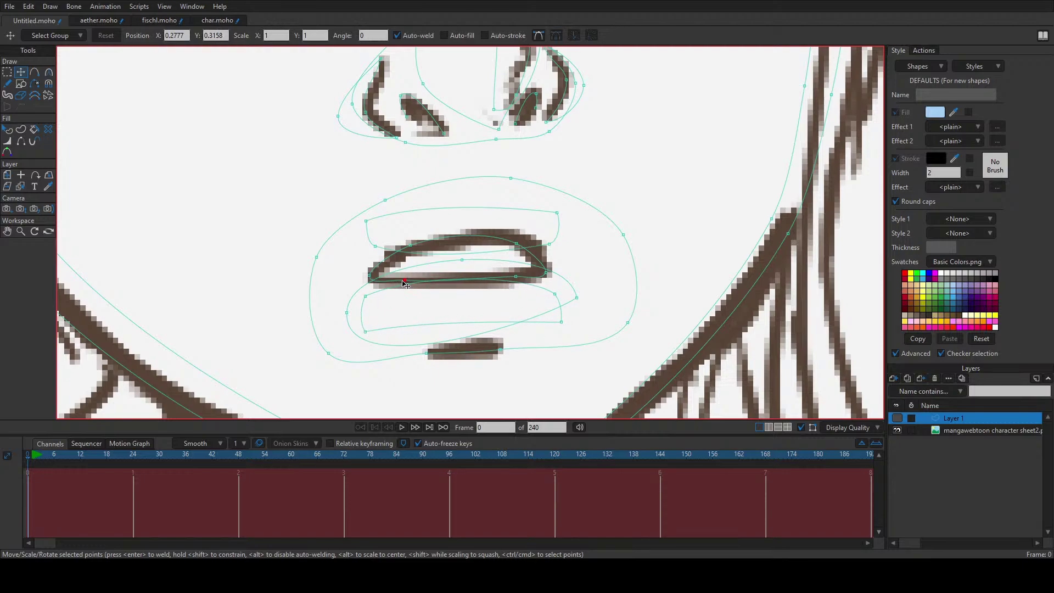
key("c")
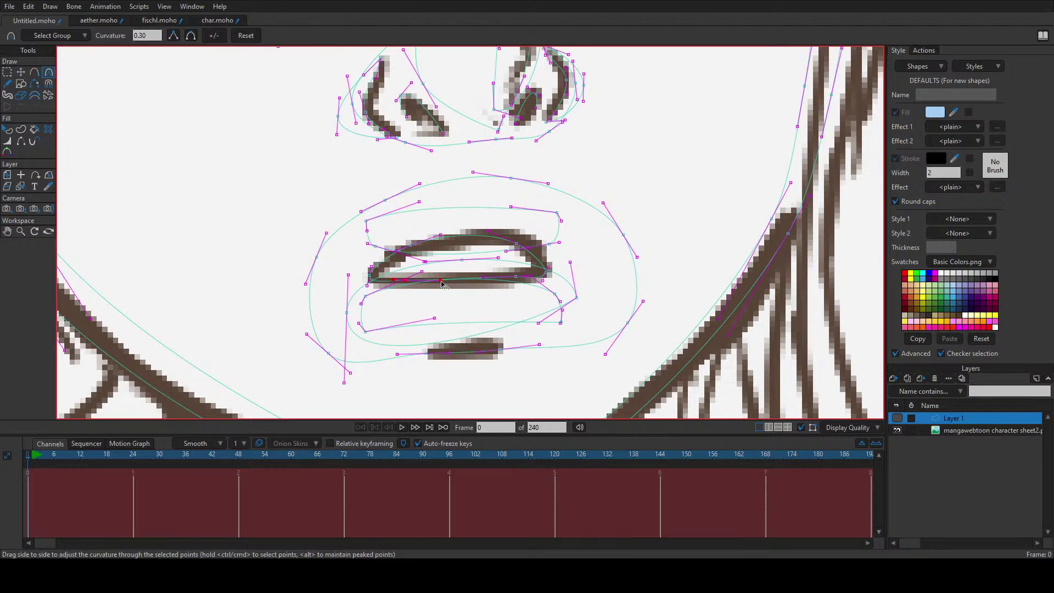
key("t")
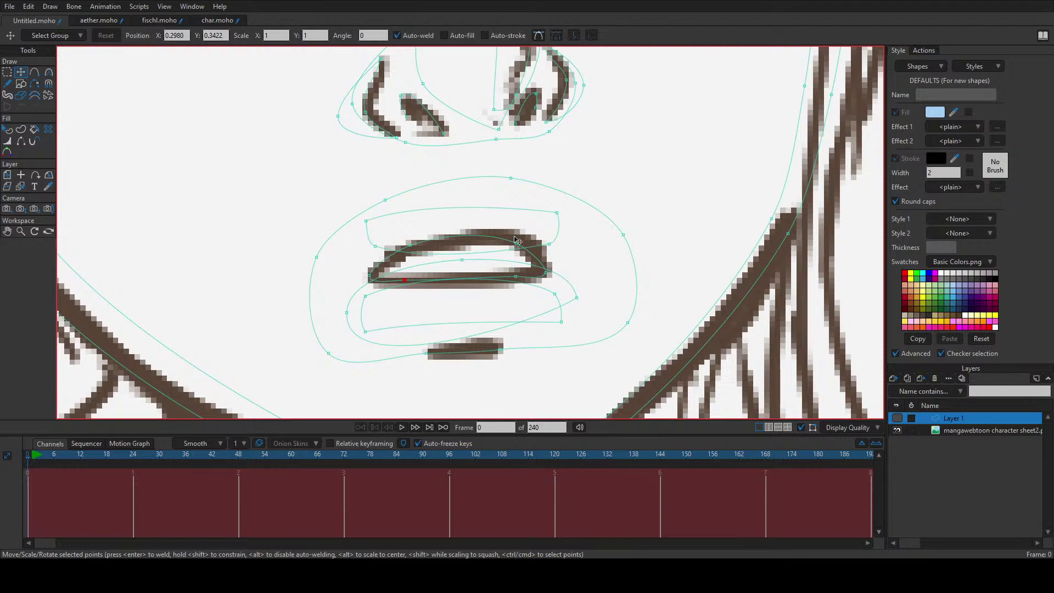
Step: Refine the nose shapes by adjusting curves around the left nostril and nudging the points along the right nose wing
left_click_drag(465, 218, 518, 348)
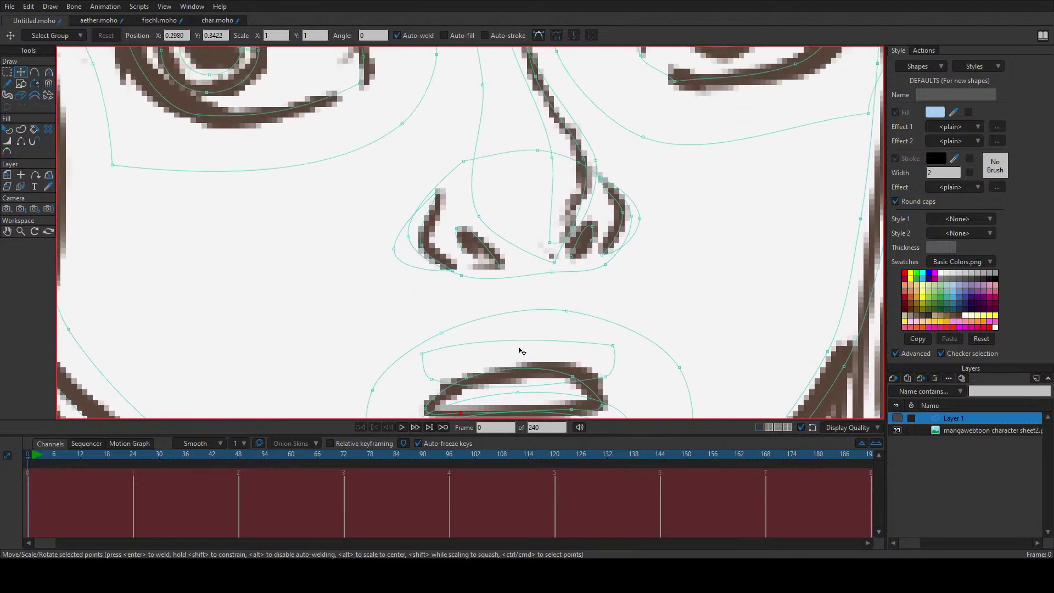
key("c")
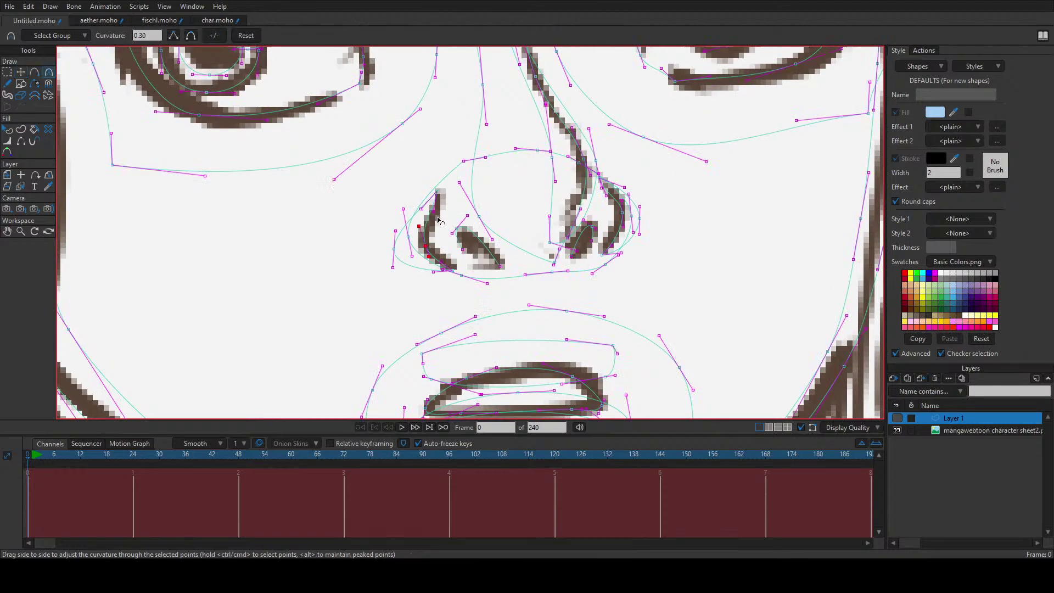
left_click_drag(420, 231, 431, 262)
left_click(590, 225, "ctrl")
left_click(622, 214, "ctrl")
left_click(612, 198, "ctrl")
key("t")
left_click_drag(640, 221, 639, 220)
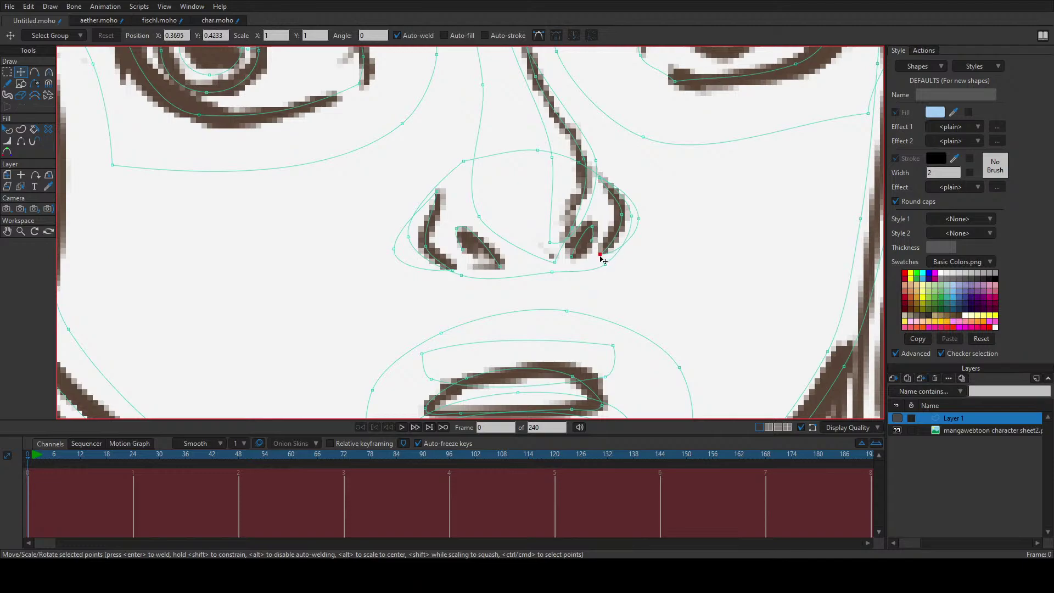
Step: Draw a closed eyebrow shape over the sketched brow above the right-hand eye, extending it past the hair strand
scroll(601, 256, "down", 5)
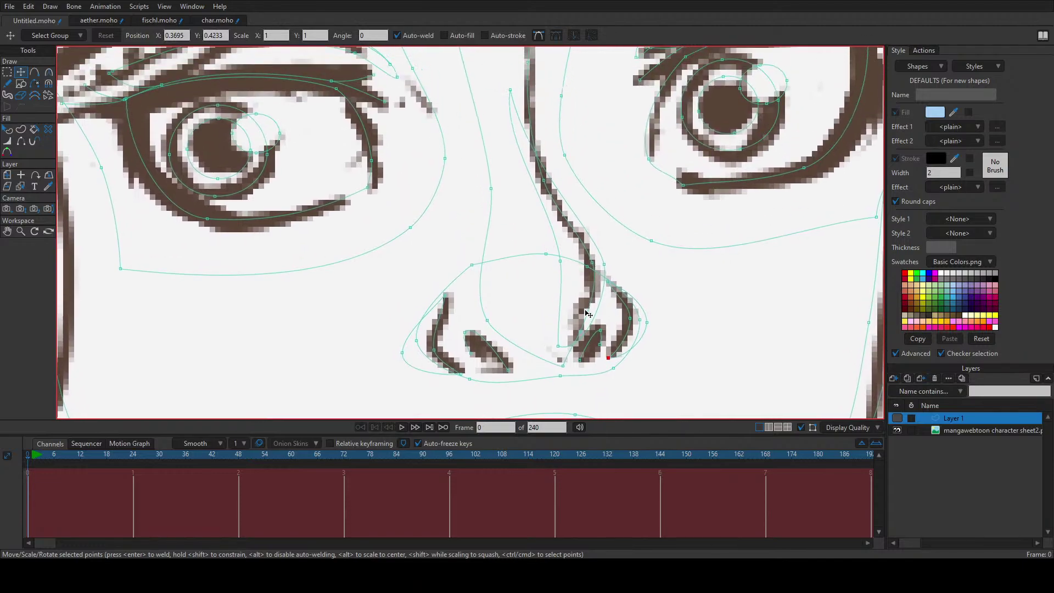
left_click_drag(563, 345, 526, 263)
mouse_move(525, 326)
left_mouse_down()
mouse_move(477, 290)
mouse_move(465, 309)
mouse_move(460, 384)
left_mouse_up()
left_click_drag(485, 301, 494, 415)
left_click_drag(473, 279, 483, 308)
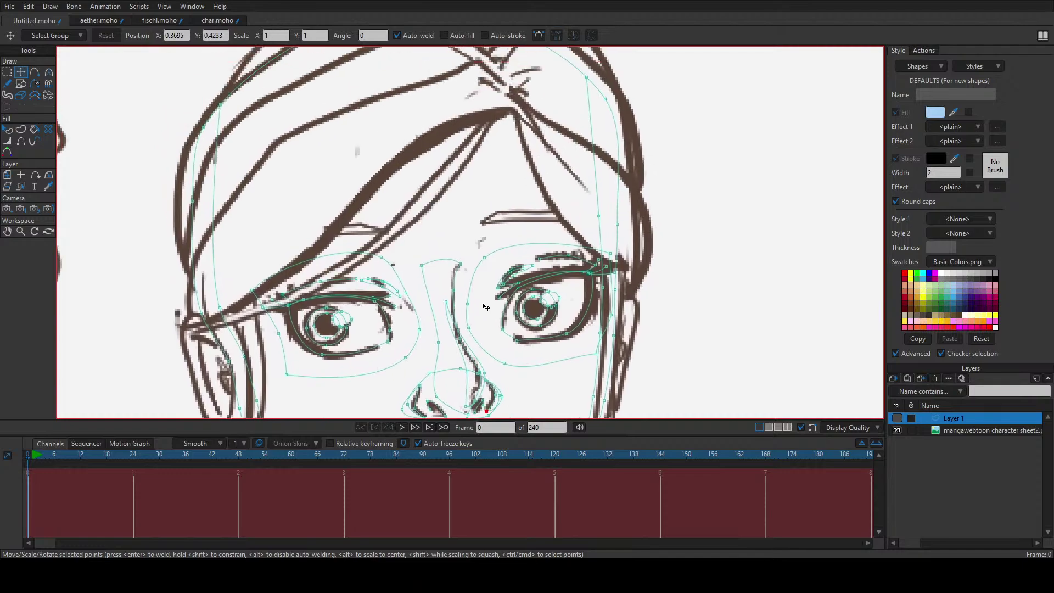
scroll(499, 232, "up", 3)
key("a")
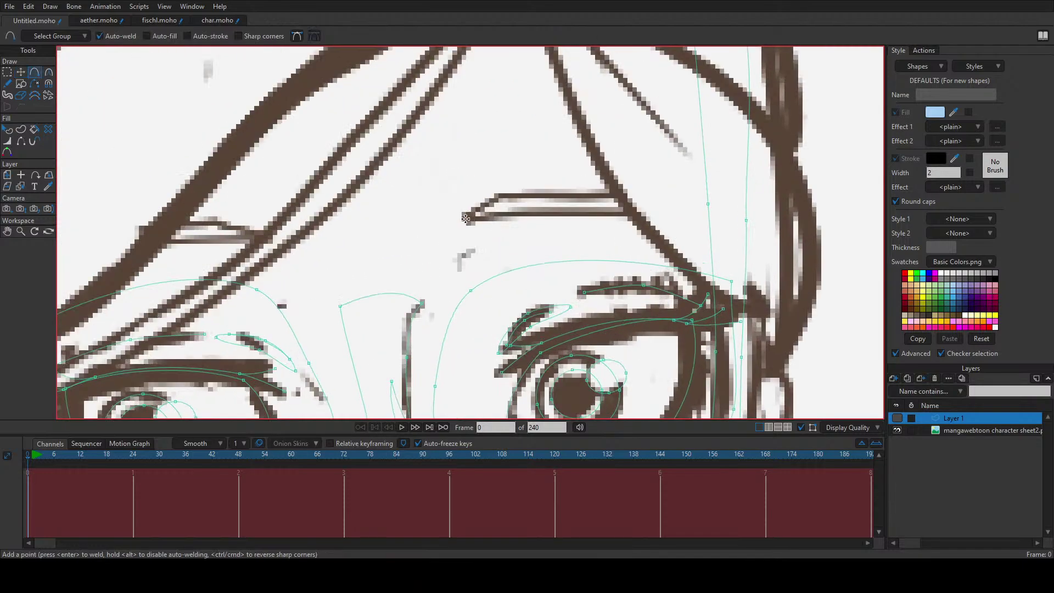
left_click_drag(465, 218, 668, 217)
left_click(736, 231)
mouse_move(465, 217)
left_mouse_down()
mouse_move(502, 194)
mouse_move(465, 217)
left_mouse_up()
left_click_drag(675, 200, 502, 194)
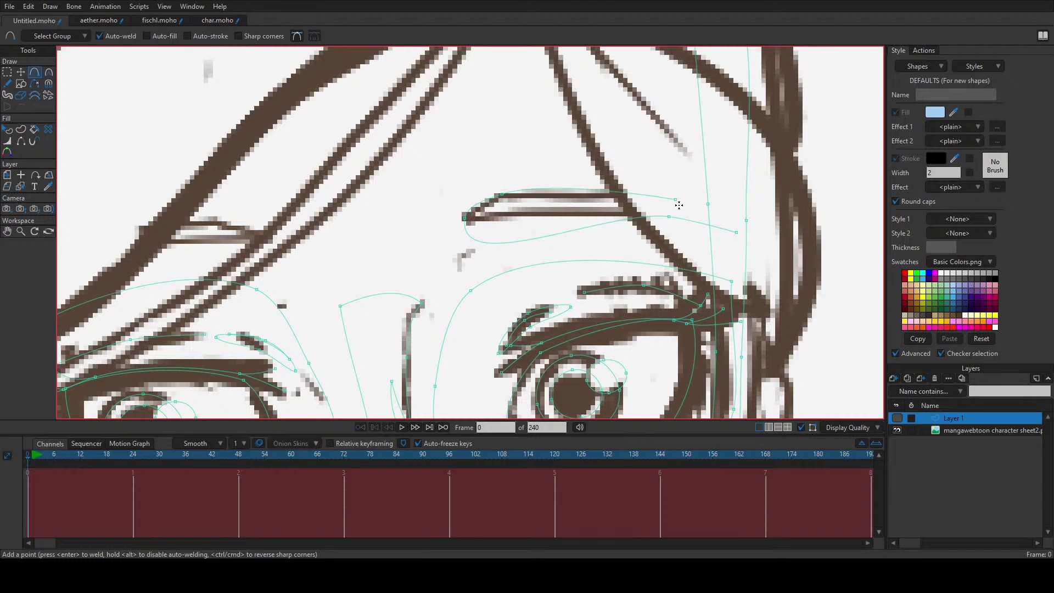
left_click_drag(677, 202, 721, 238)
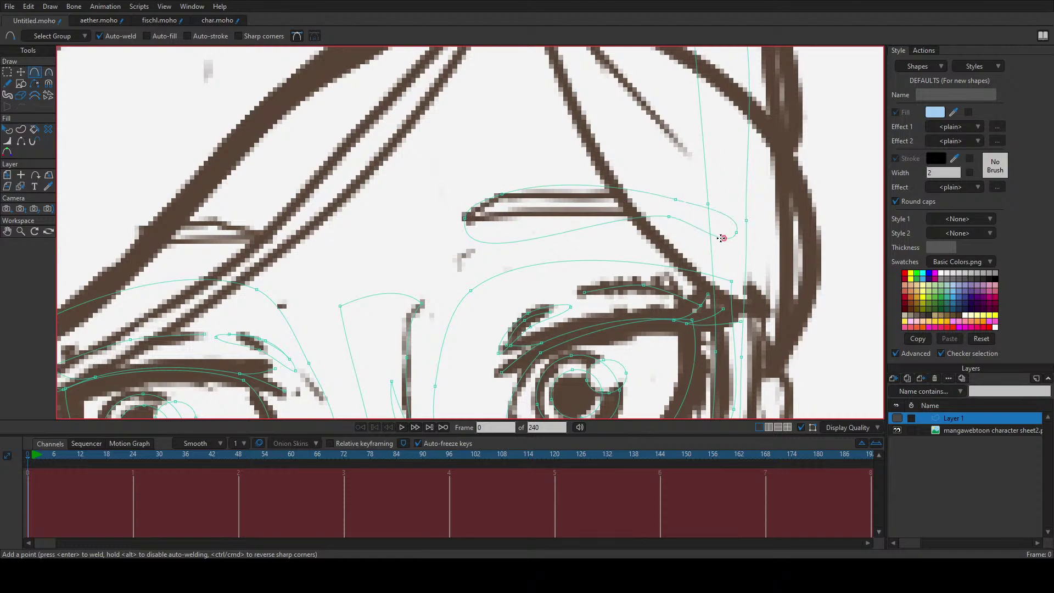
Step: Draw a closed eyebrow shape above the left-hand eye, tapering to a point beneath the hair
left_click_drag(450, 292, 537, 180)
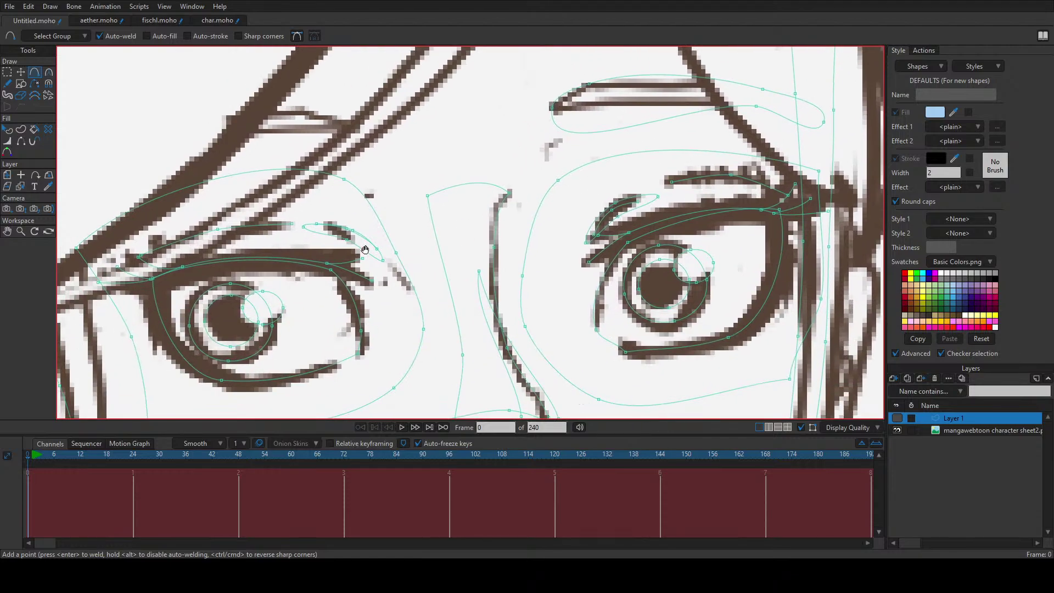
left_click_drag(366, 249, 538, 345)
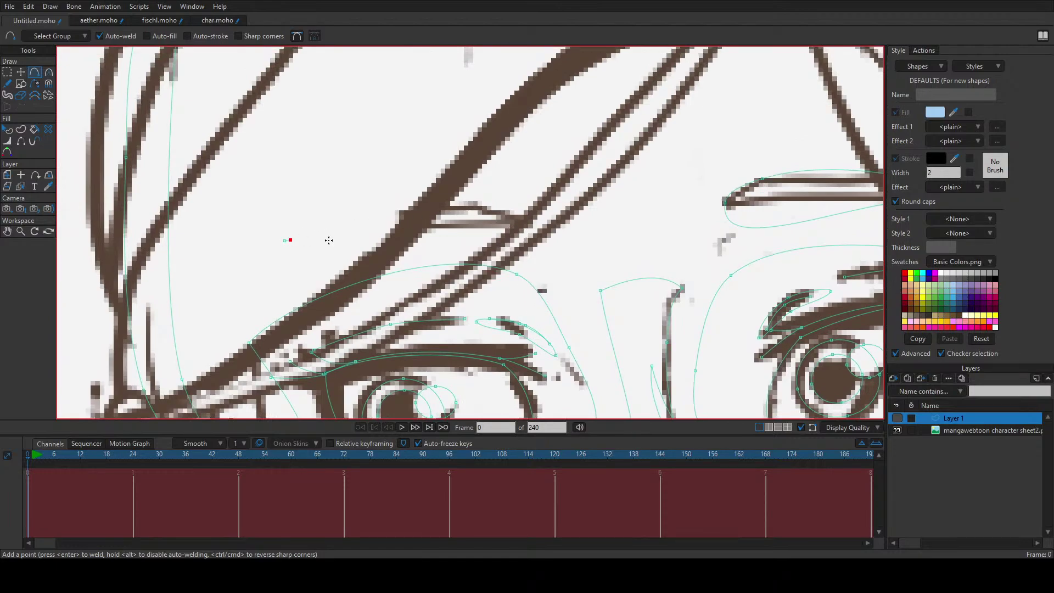
left_click_drag(328, 240, 206, 248)
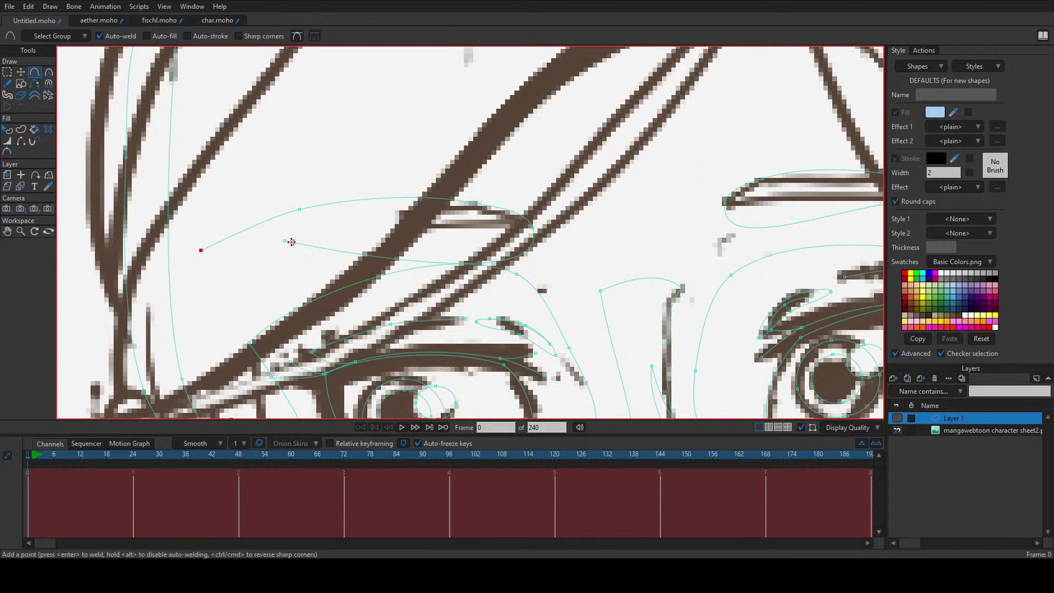
left_click_drag(292, 242, 200, 252)
Step: Straighten the left eyebrow's lower edge, smooth its upper curve and lower its outer top point to slim the tail
key("c")
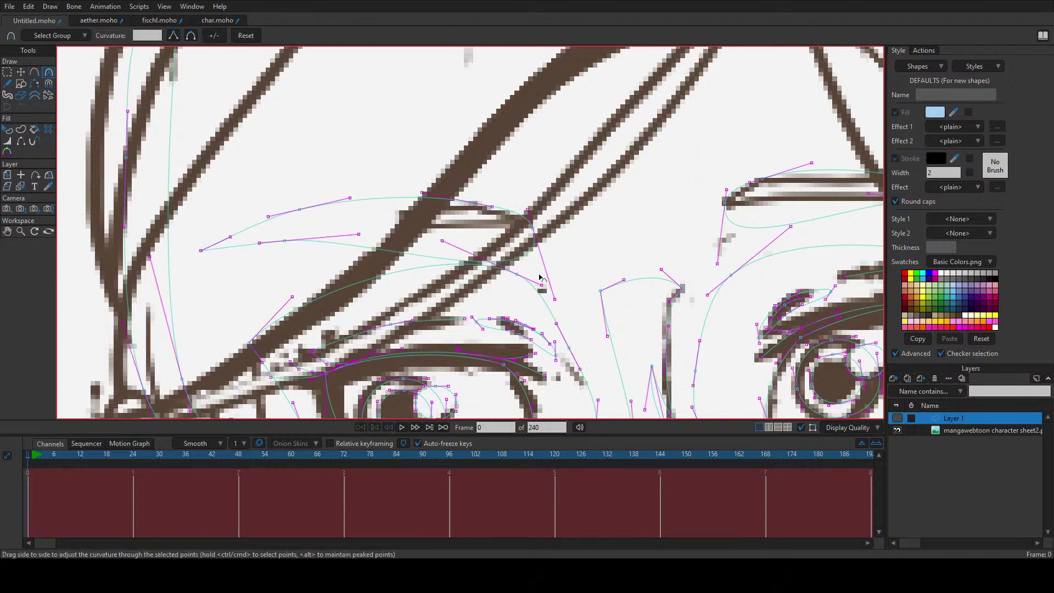
left_click_drag(550, 287, 520, 217)
left_click(432, 198)
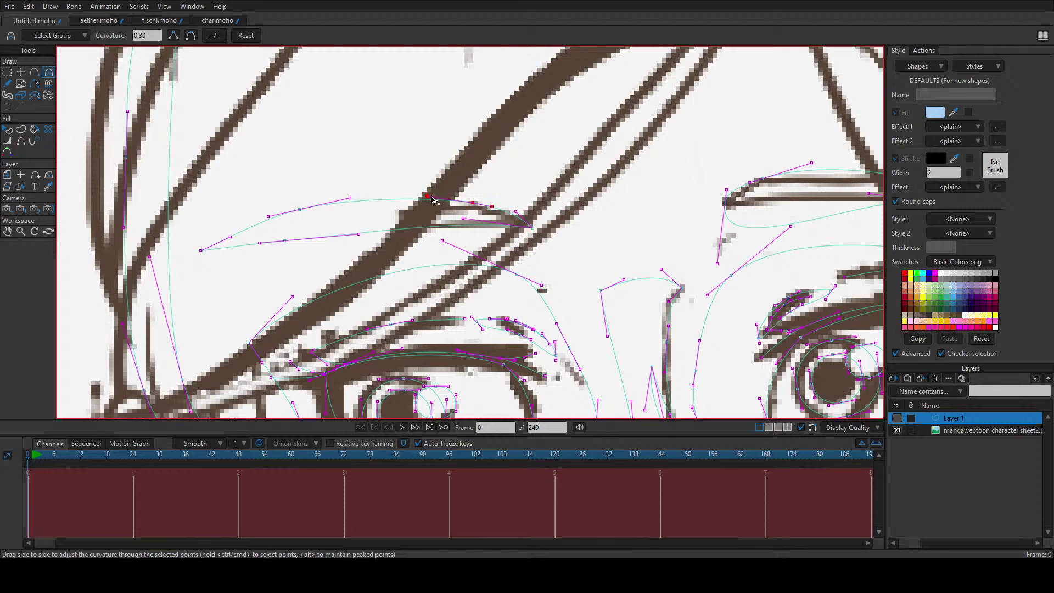
left_click(299, 209)
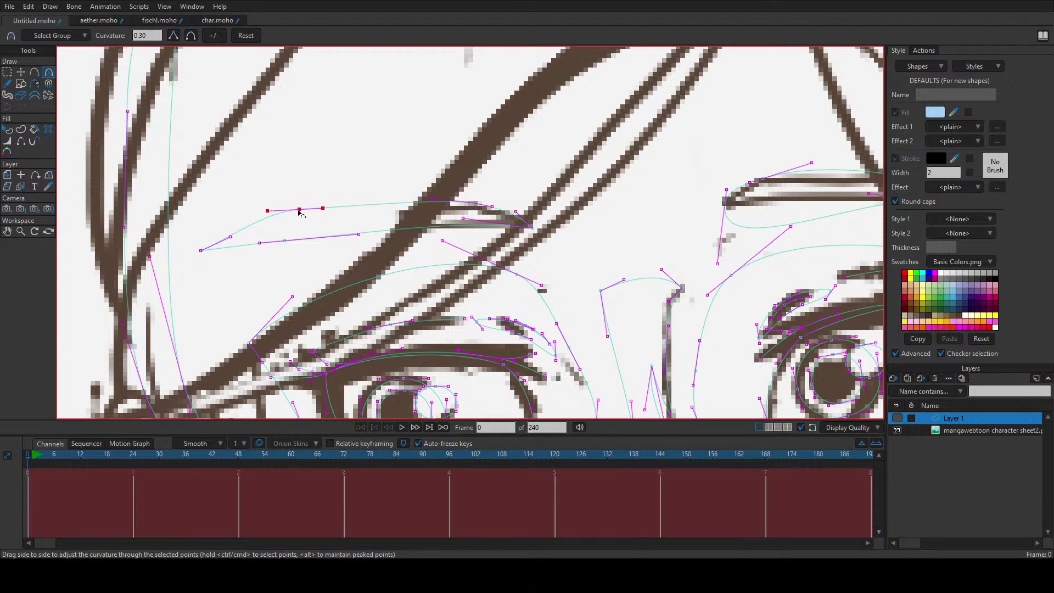
key("t")
left_click_drag(300, 210, 295, 223)
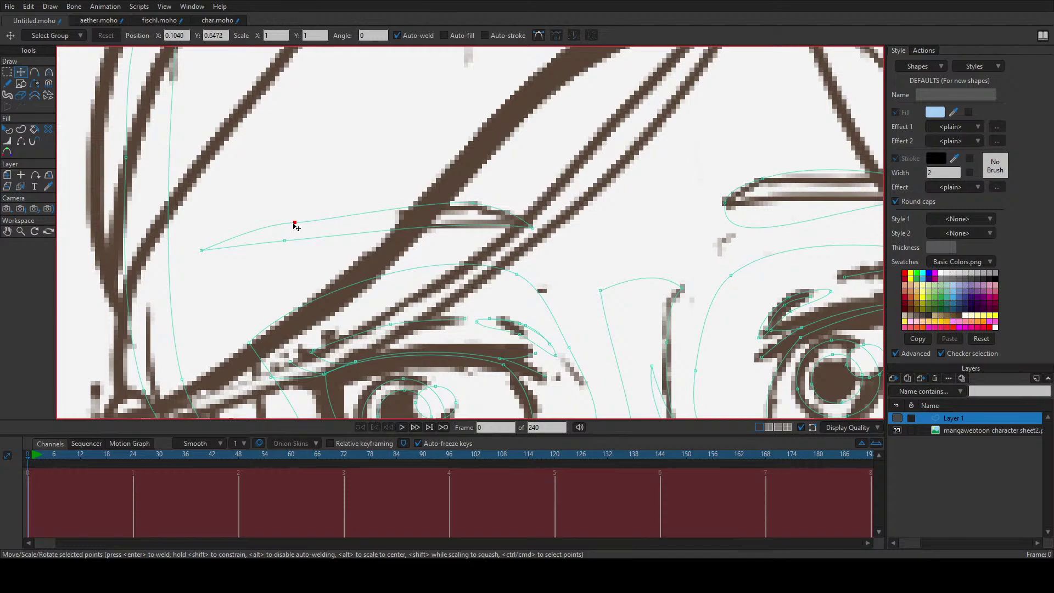
Step: Reshape the right eyebrow with its curve handles, flattening both long edges and sharpening the outer tip
left_click_drag(580, 258, 291, 311)
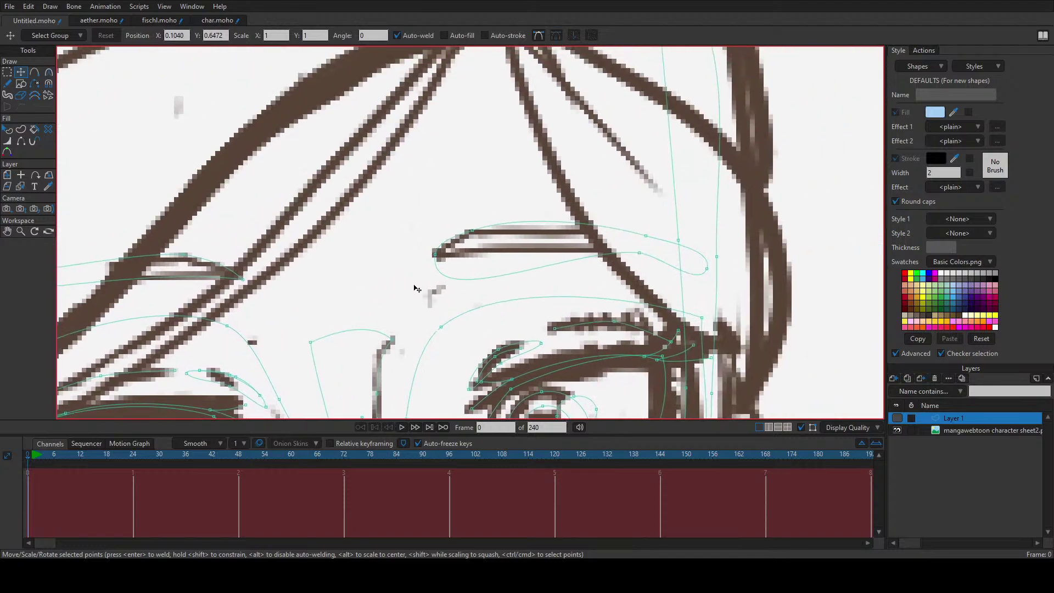
key("c")
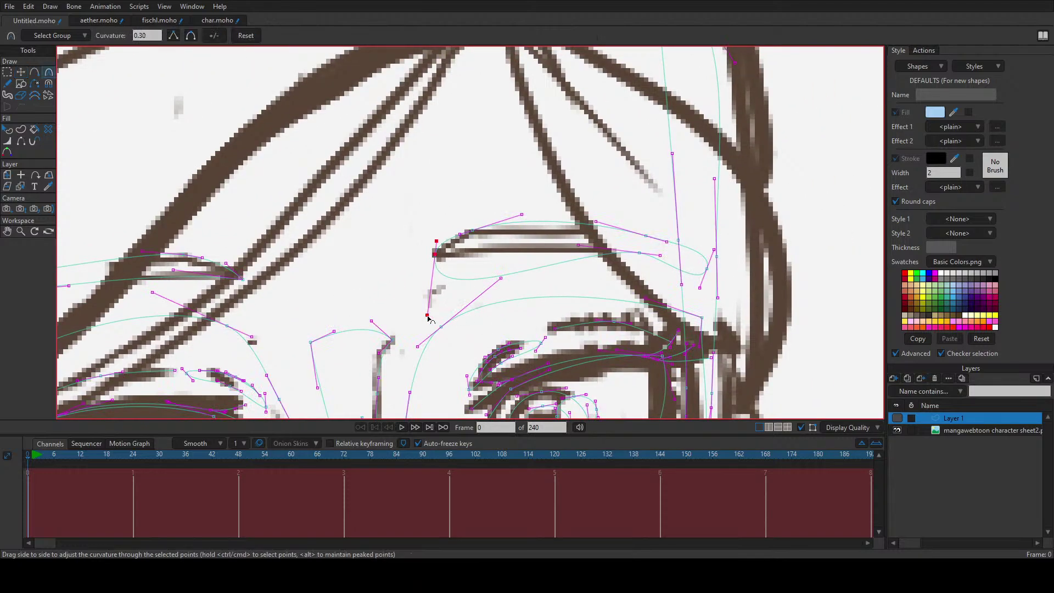
mouse_move(428, 316)
left_mouse_down()
mouse_move(497, 257)
mouse_move(521, 250)
left_mouse_up()
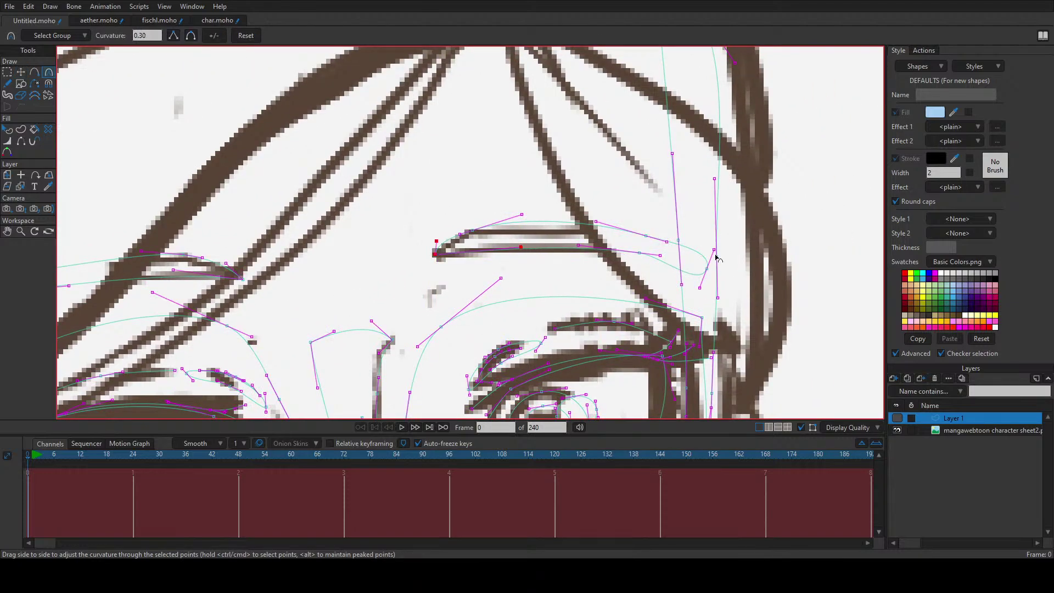
left_click_drag(714, 252, 686, 251)
left_click_drag(702, 289, 684, 265)
mouse_move(520, 215)
left_mouse_down()
mouse_move(538, 235)
mouse_move(609, 230)
left_mouse_up()
left_click(434, 255)
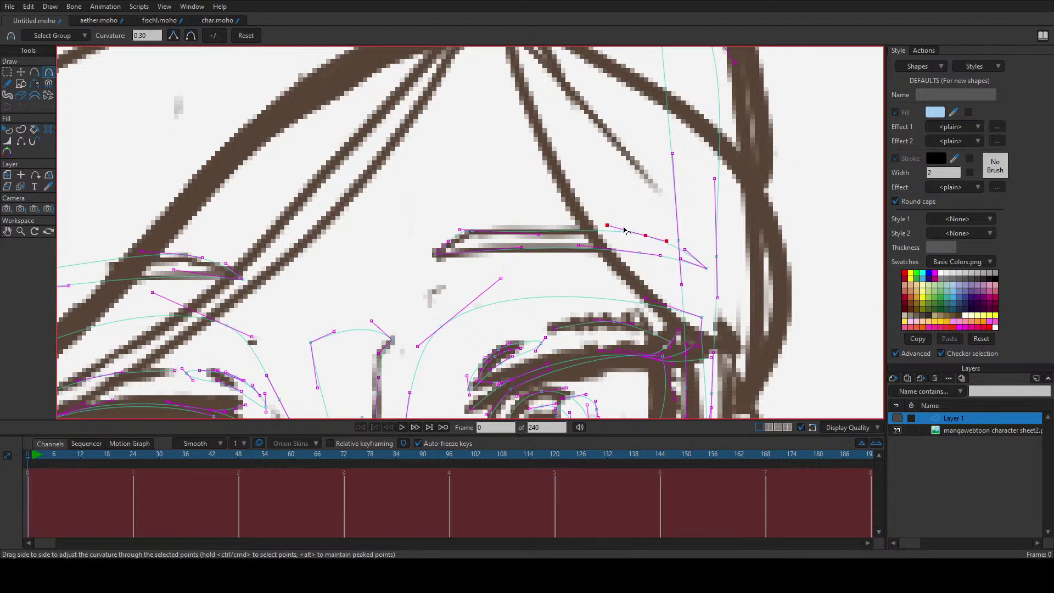
key("t")
scroll(640, 241, "down", 5)
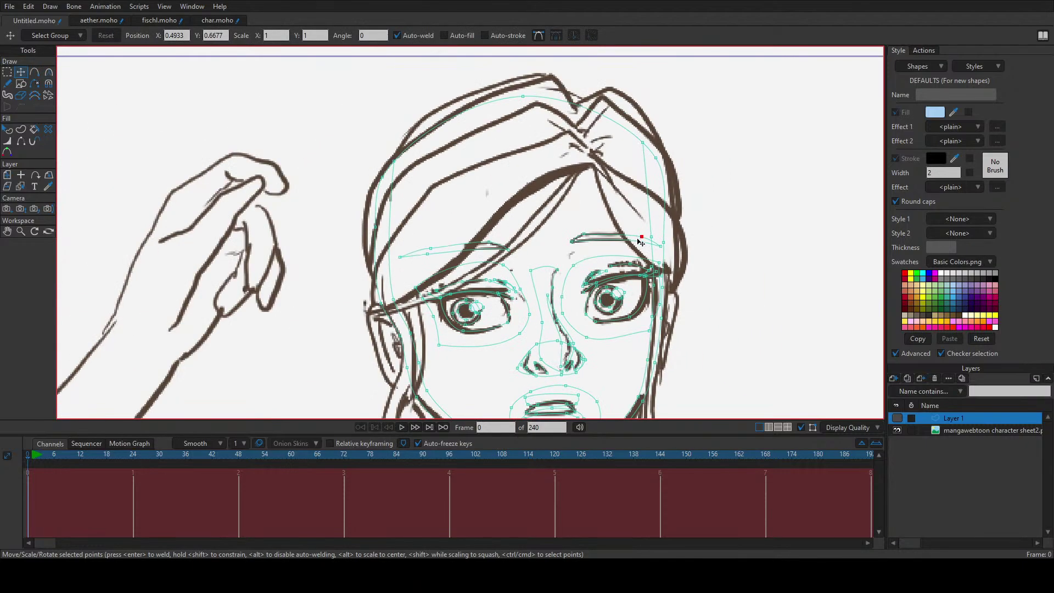
scroll(640, 242, "down", 3)
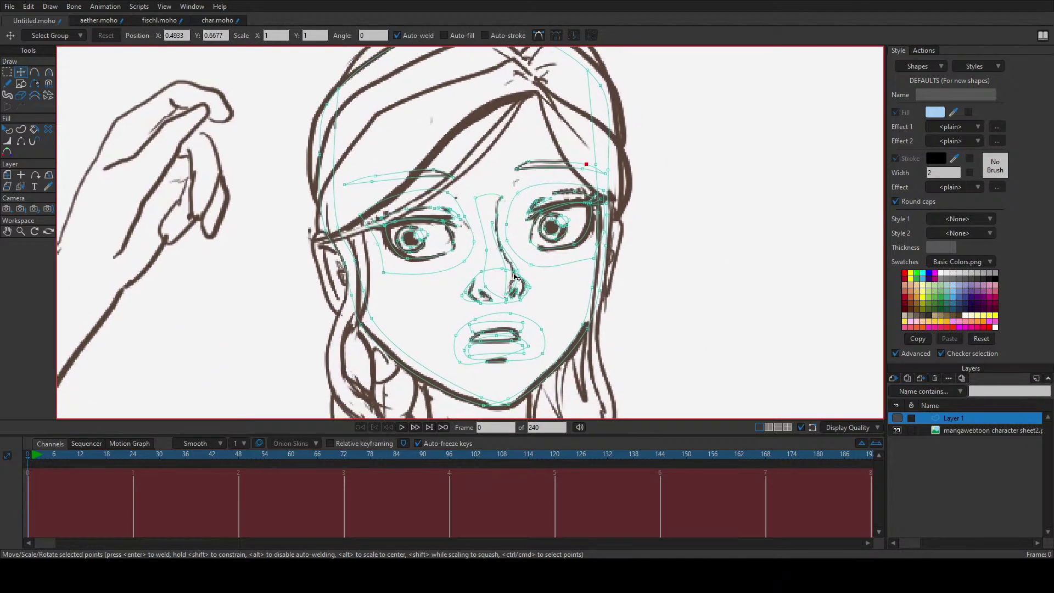
scroll(529, 273, "down", 3)
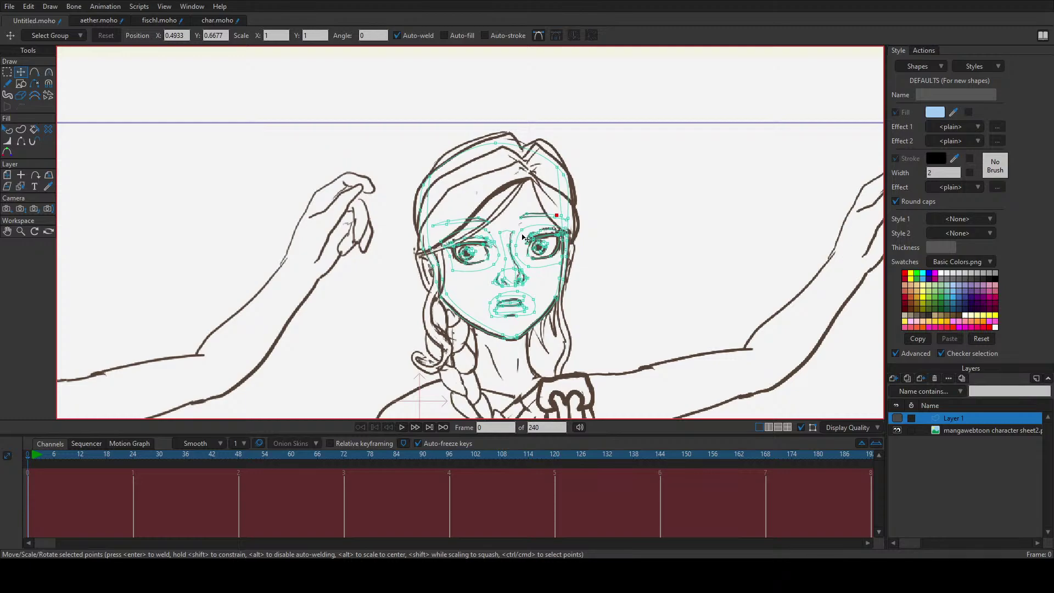
scroll(524, 164, "up", 2)
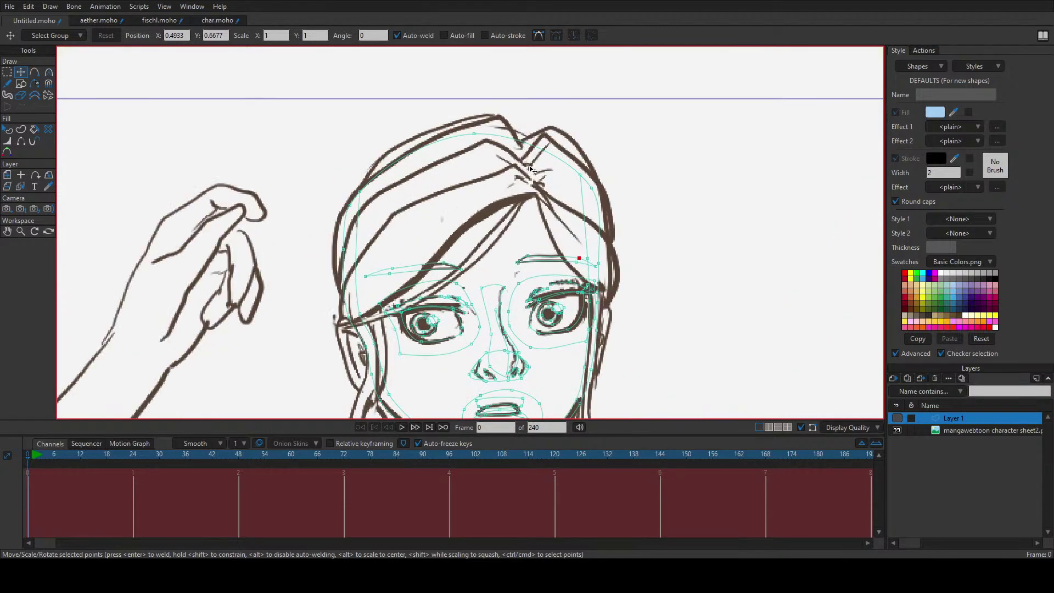
Step: Draw a closed fringe shape from the hair parting down to the left temple and back along the sketched upper strand line
key("a")
mouse_move(536, 203)
left_mouse_down()
mouse_move(643, 187)
mouse_move(583, 209)
mouse_move(516, 282)
mouse_move(449, 318)
left_mouse_up()
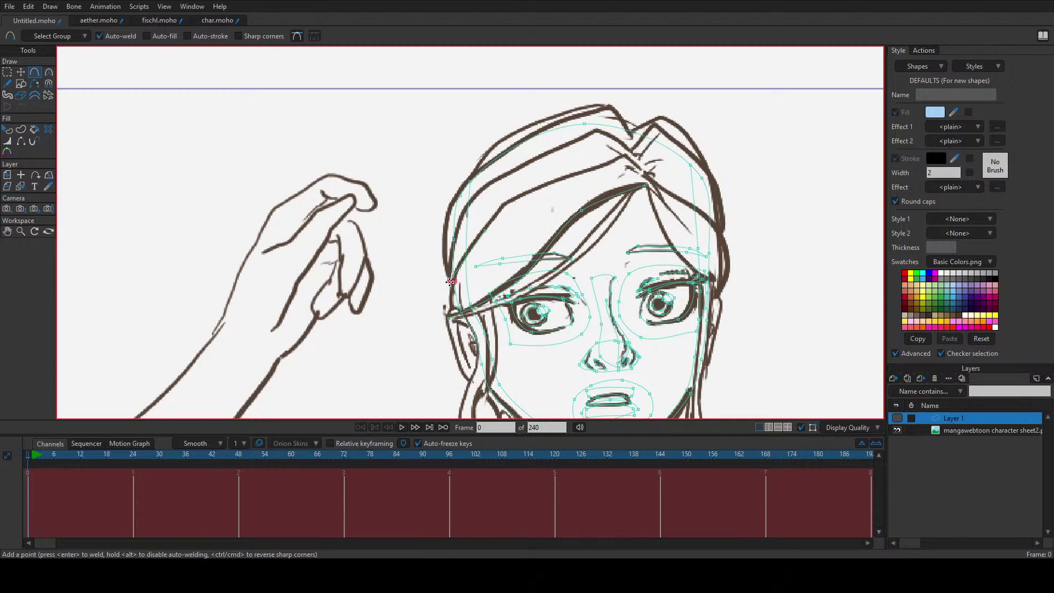
left_click(448, 292)
left_click_drag(485, 231, 571, 174)
left_click_drag(623, 152, 645, 173)
key("t")
left_click_drag(648, 190, 652, 190)
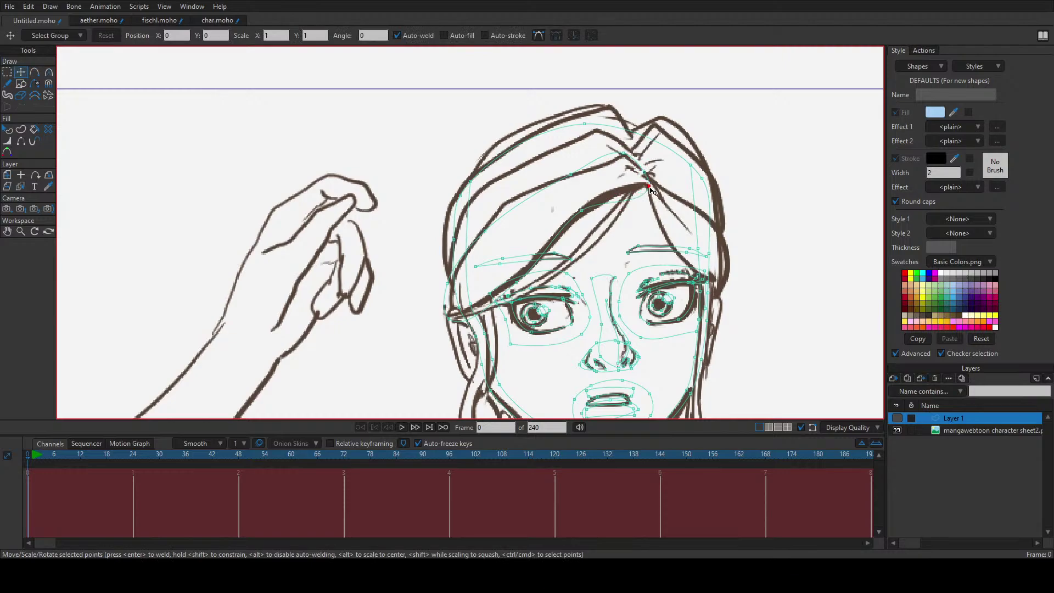
Step: Adjust the curve handles at the left fringe's outer bend so its upper edge follows the sketch
key("ctrl+a")
key("c")
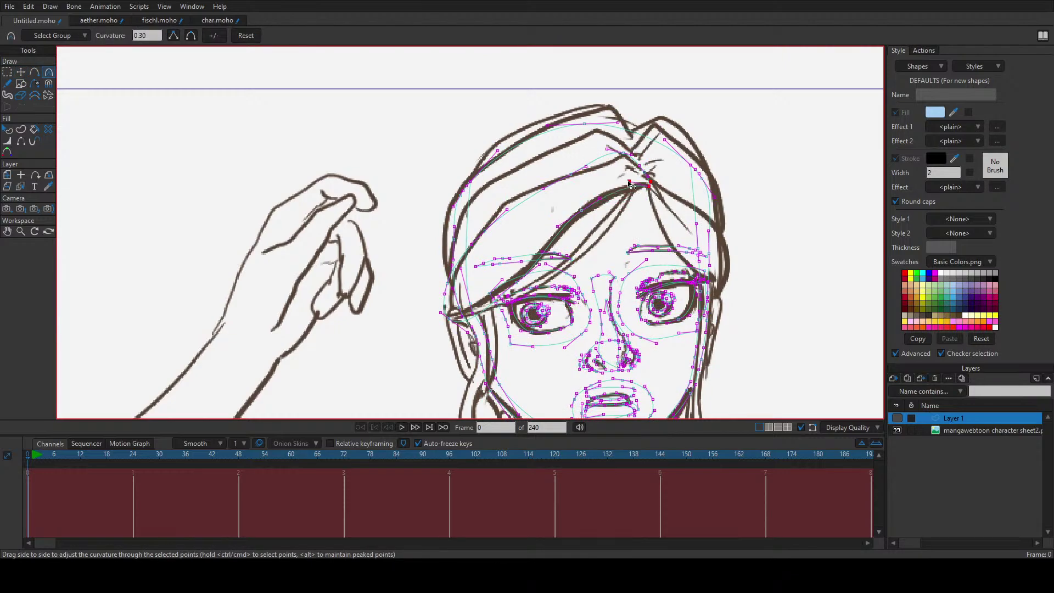
left_click(510, 201)
left_click_drag(510, 203, 570, 176)
key("t")
key("ctrl+d")
Step: Fit the left fringe's upper edge to the sketch near the parting and align the lower curve handle at its outer bend
left_click(619, 158)
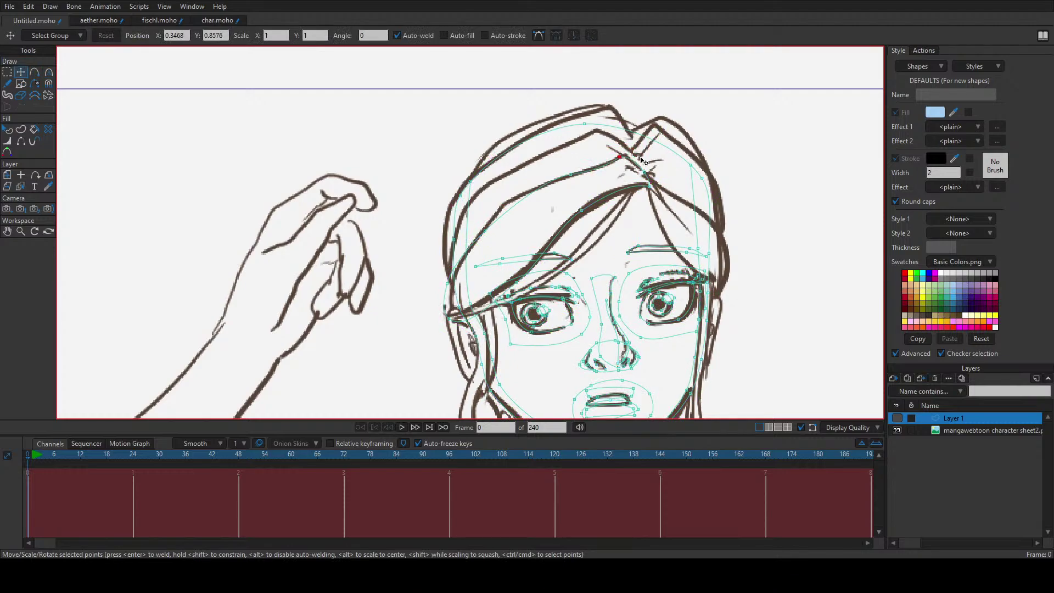
key("ctrl+a")
key("c")
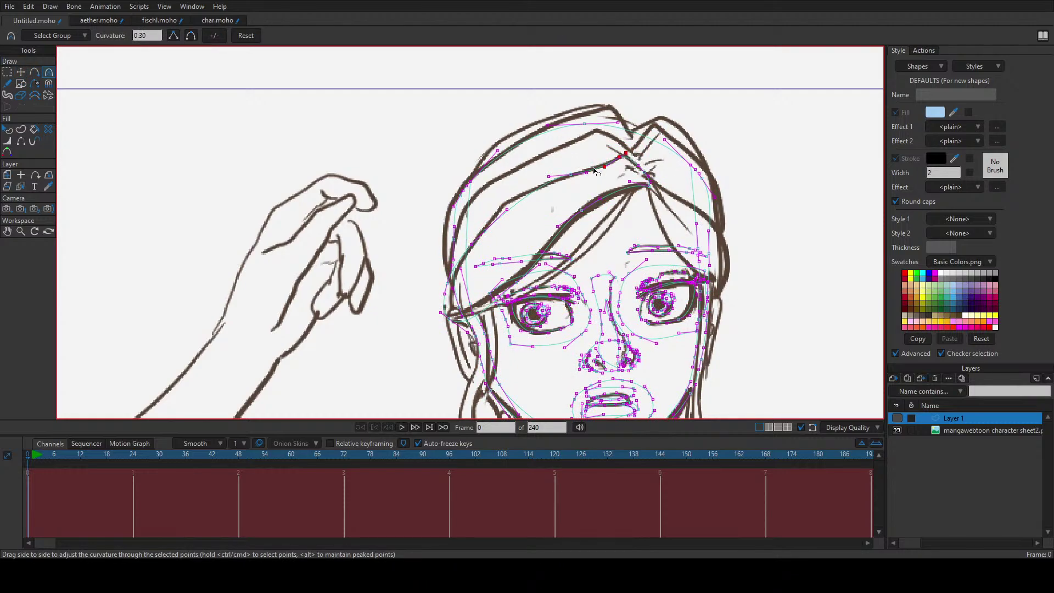
key("t")
key("ctrl+d")
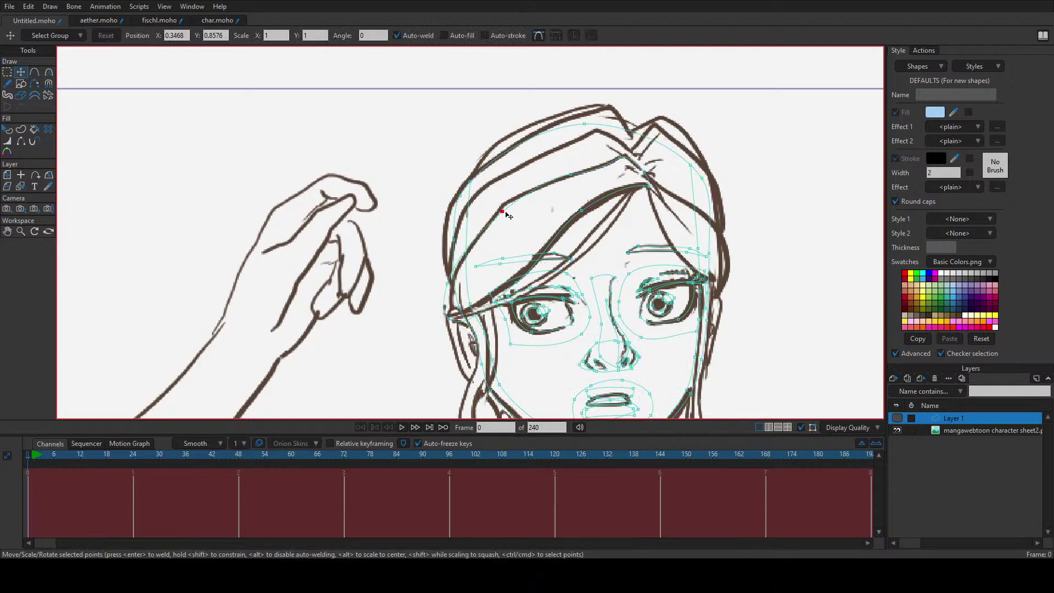
key("ctrl+a")
key("c")
left_click_drag(483, 225, 488, 225)
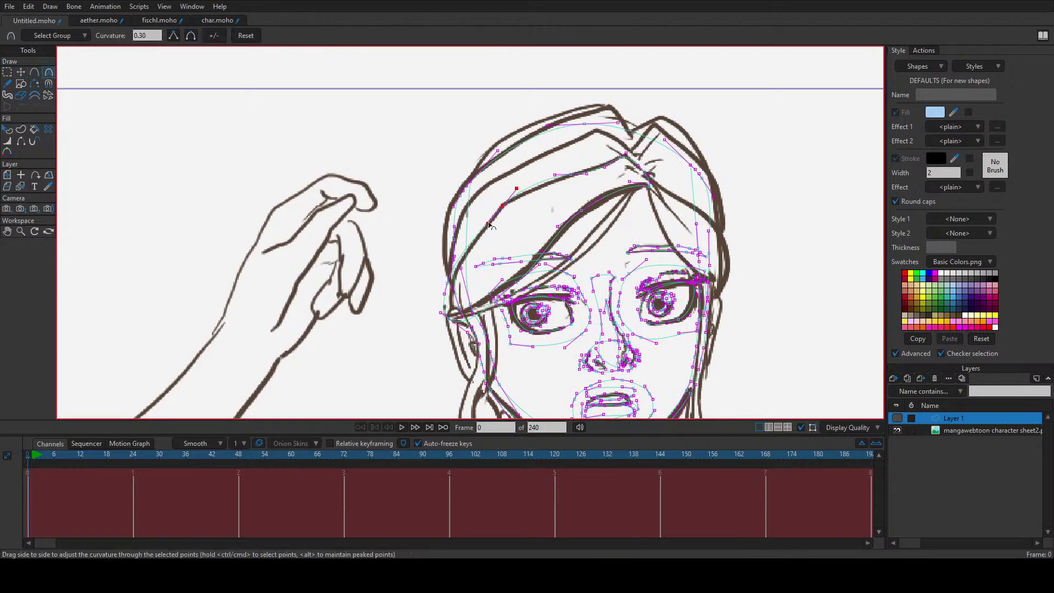
Step: Reposition the left fringe's lower tip at the temple and angle its curve handles along the sketched strand
scroll(455, 290, "up", 3)
key("t")
key("ctrl+d")
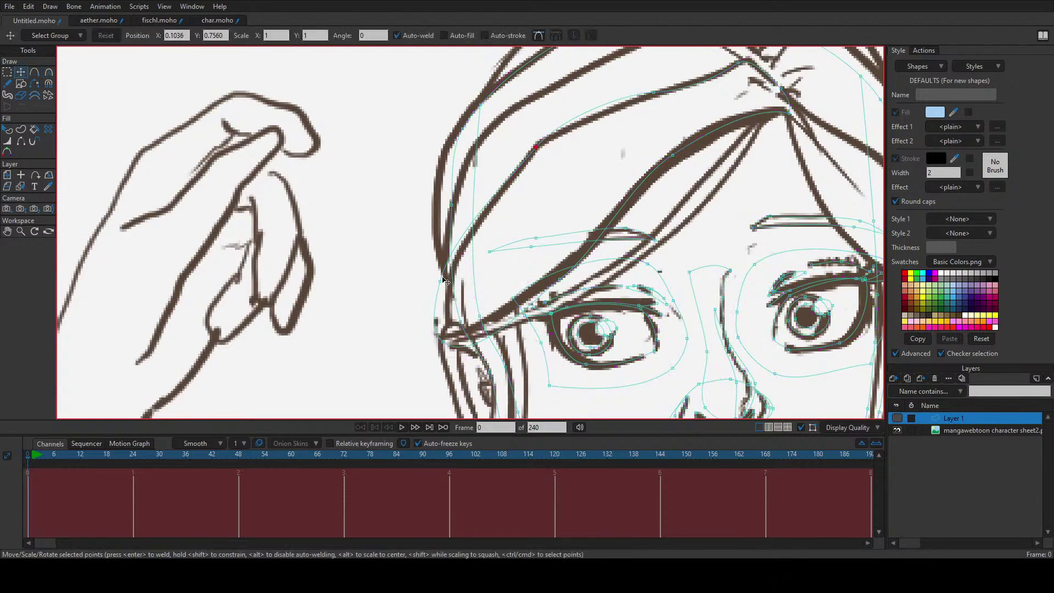
key("ctrl+a")
key("c")
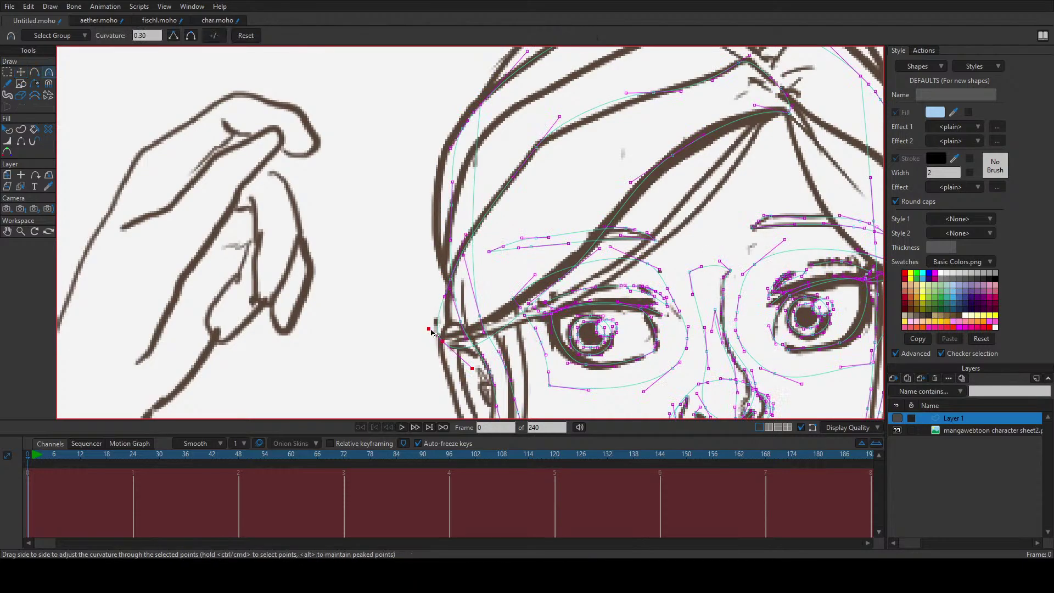
key("ctrl")
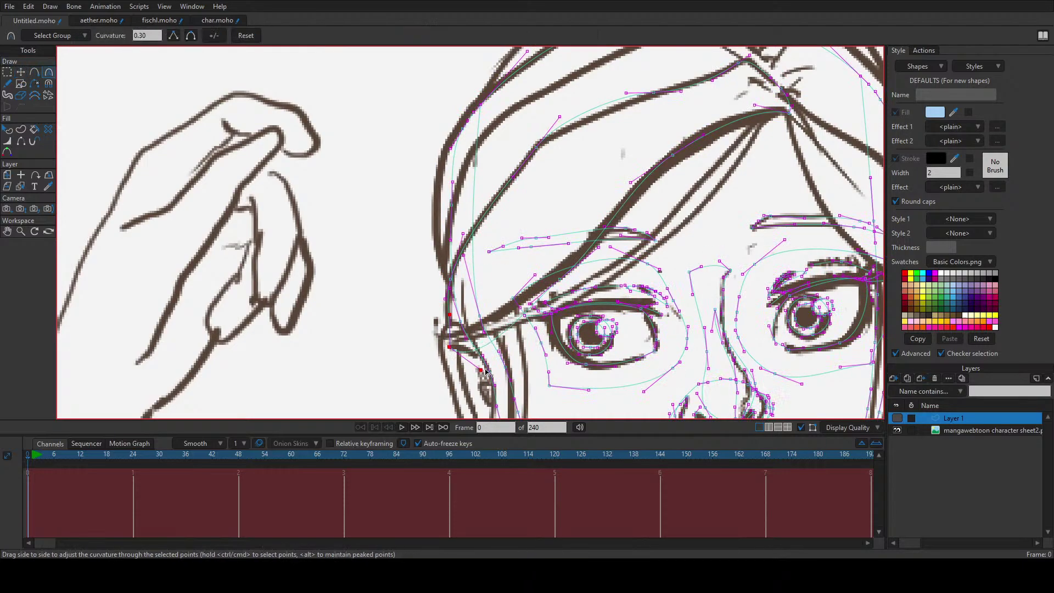
key("t")
left_click(456, 342)
left_click_drag(455, 343, 455, 339)
Step: Flatten the left fringe's long upper edge by refining the curve handles between the outer bend and the parting peak
scroll(455, 340, "down", 2)
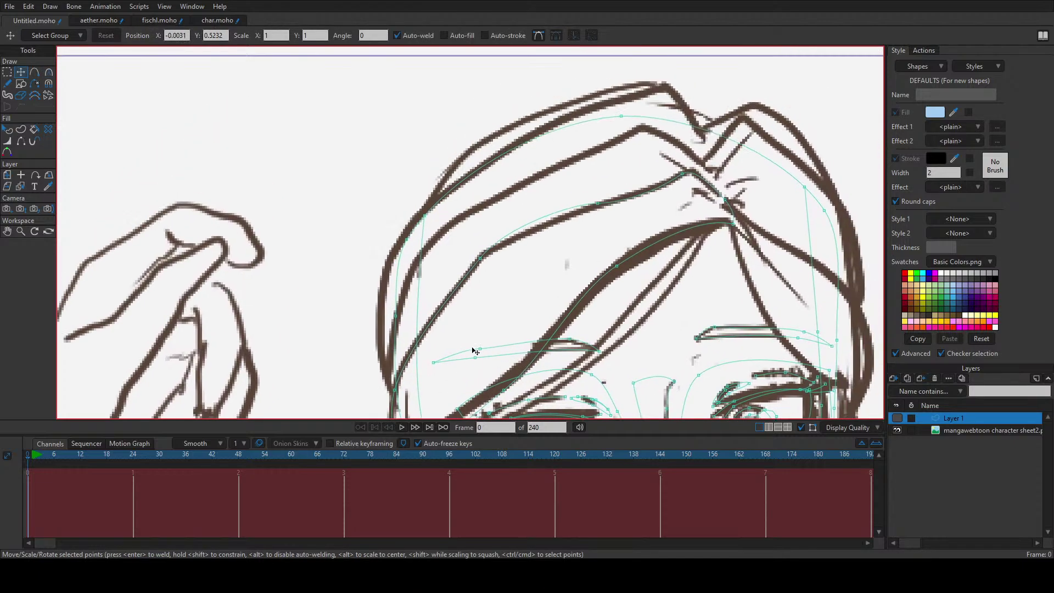
left_click(479, 263, "shift")
key("c")
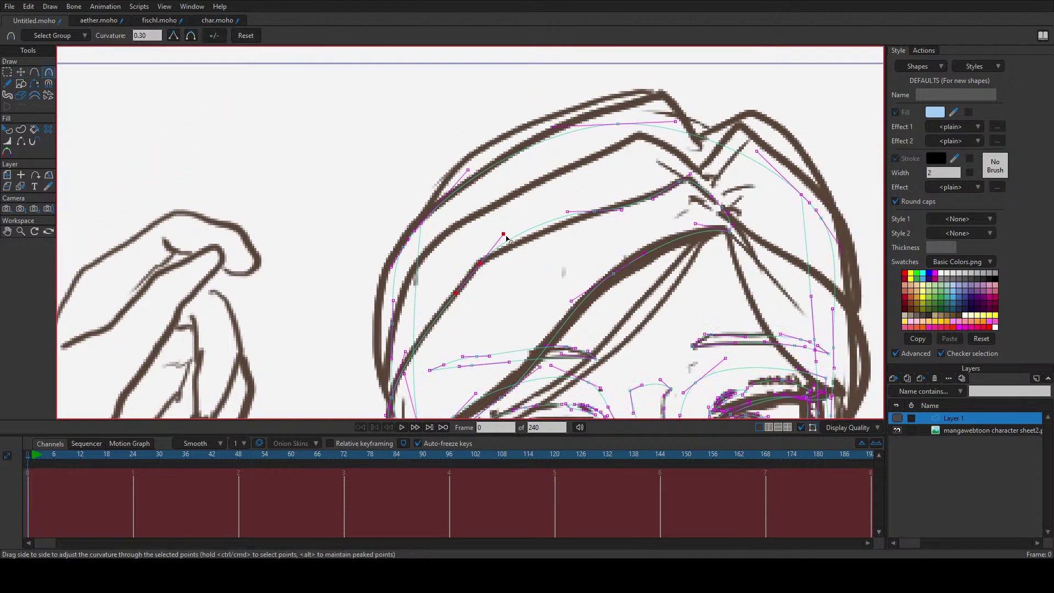
left_click_drag(513, 249, 499, 250)
left_click(560, 218, "ctrl")
left_click_drag(560, 219, 547, 230)
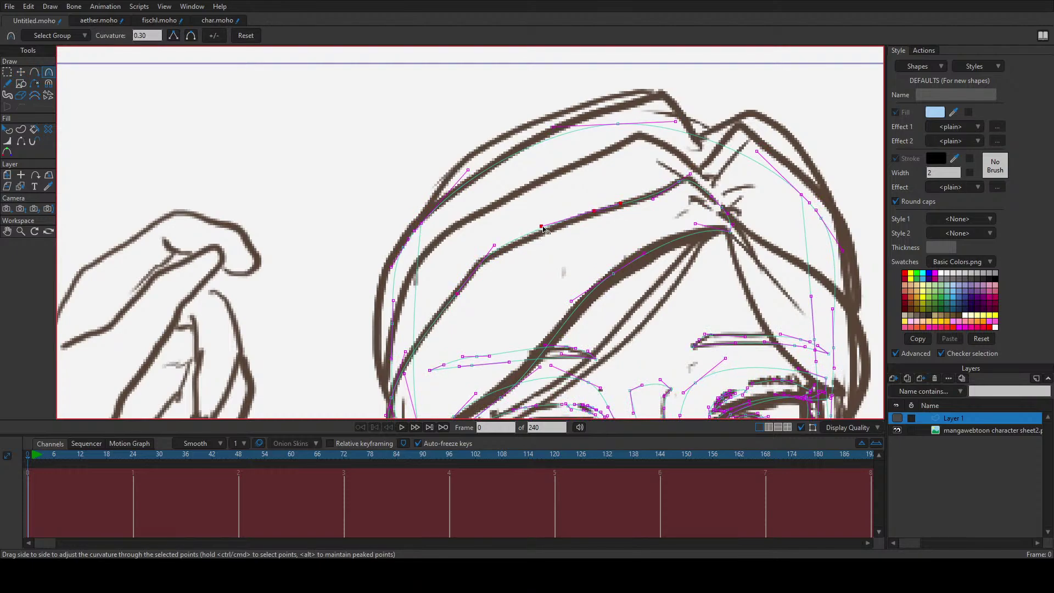
scroll(585, 251, "up", 1)
left_click(576, 221, "ctrl")
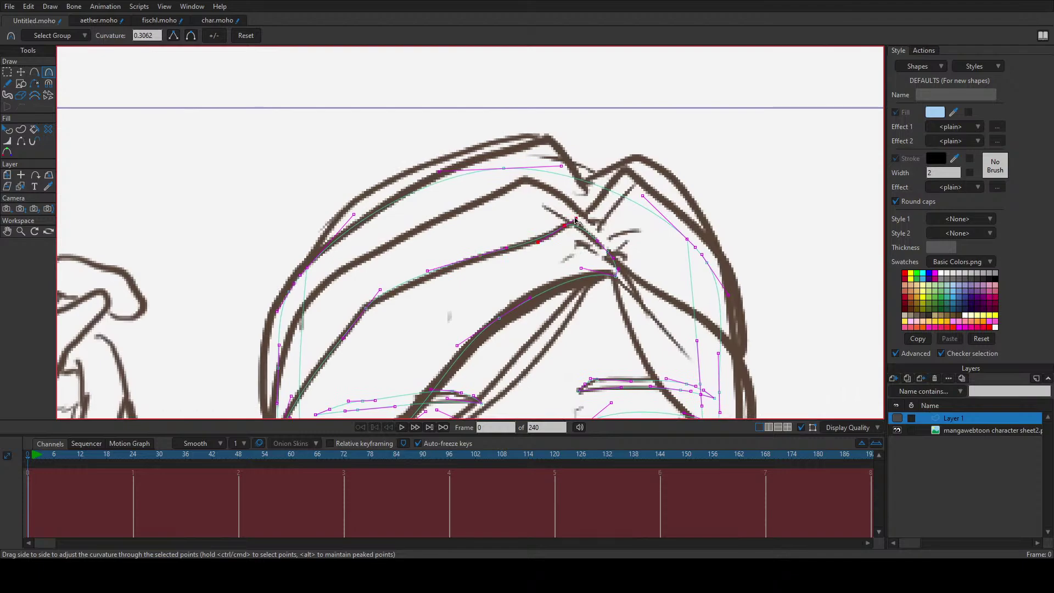
left_click_drag(576, 221, 514, 139)
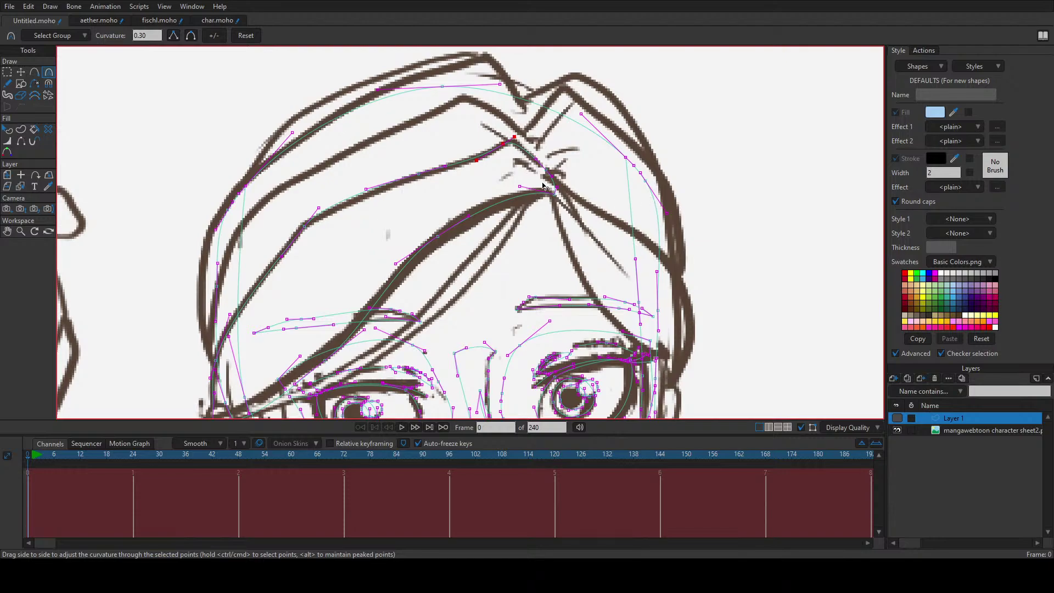
Step: Draw a closed fringe shape on the right side, running from the parting to the outer side of the right temple
key("a")
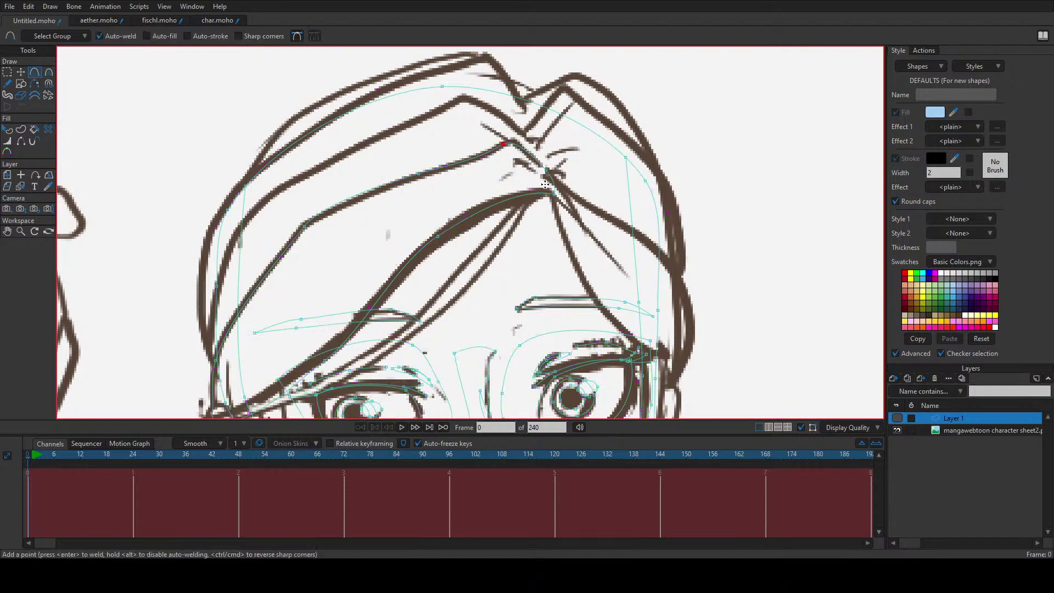
left_click_drag(545, 185, 672, 392)
left_click_drag(557, 175, 666, 257)
left_click_drag(666, 257, 691, 351)
key("t")
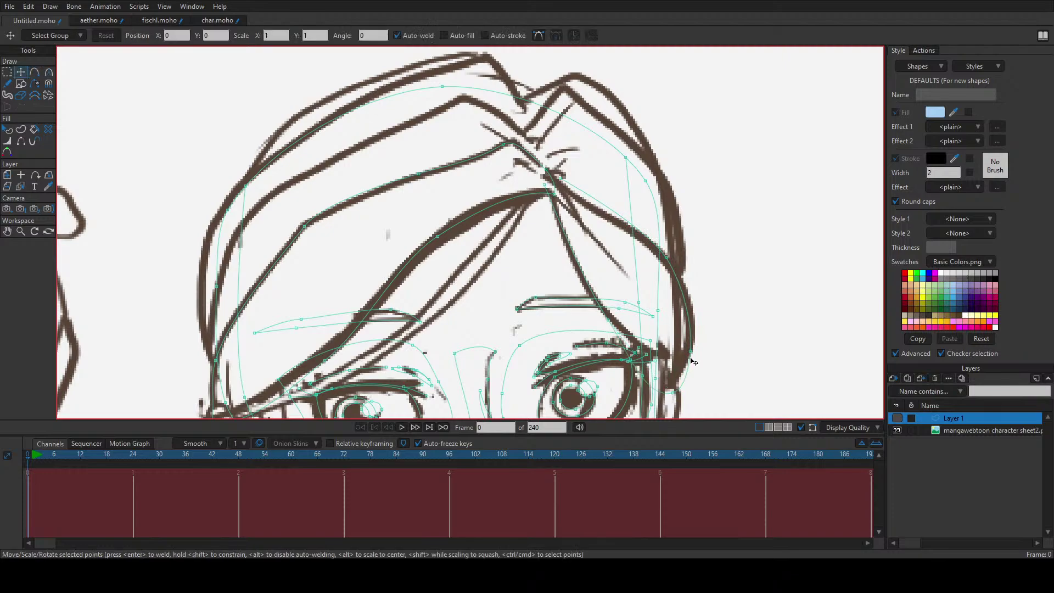
Step: Reshape the right fringe with its curve handles at the lower tip and along the upper edge beside the parting
left_click(672, 392)
key("ctrl+a")
key("c")
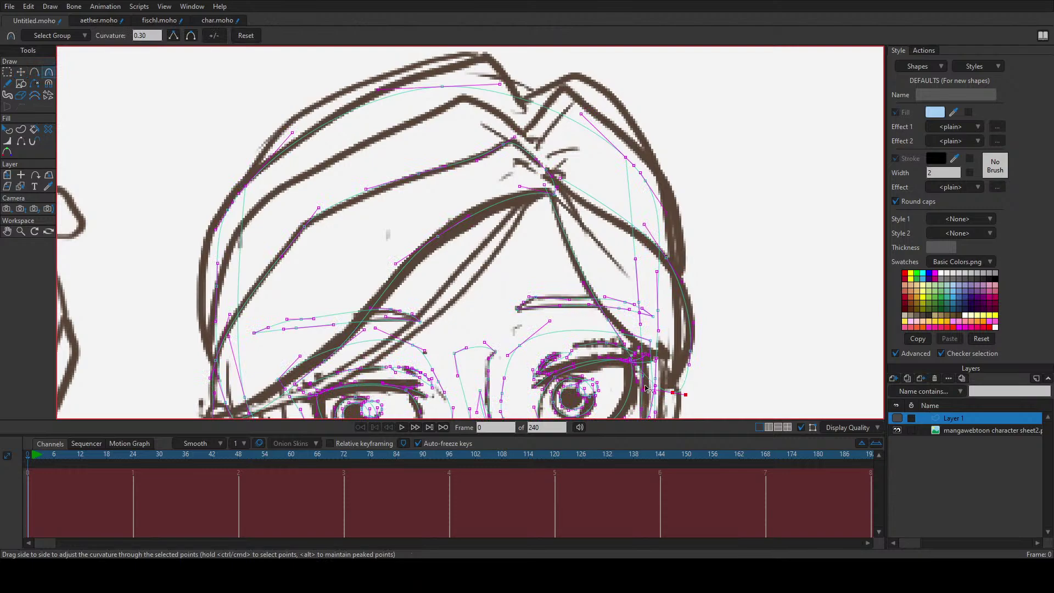
left_click_drag(645, 387, 661, 339)
left_click_drag(678, 404, 688, 370)
left_click(561, 178)
left_click_drag(567, 180, 588, 216)
Step: Refine the right fringe's corner points and curve handles at the parting so both edges follow the sketch
key("t")
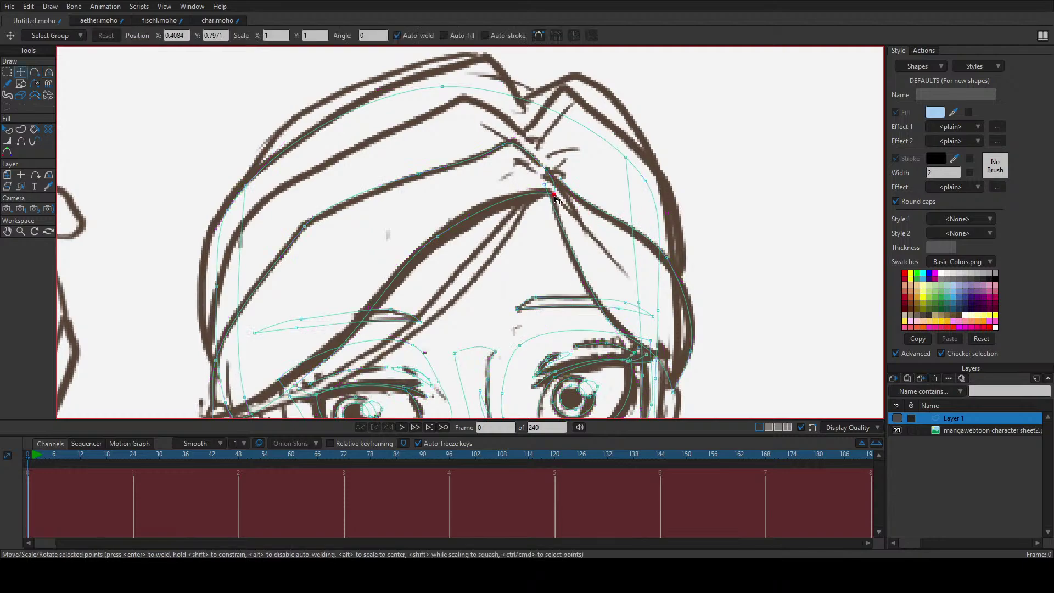
left_click_drag(546, 192, 553, 215)
key("a")
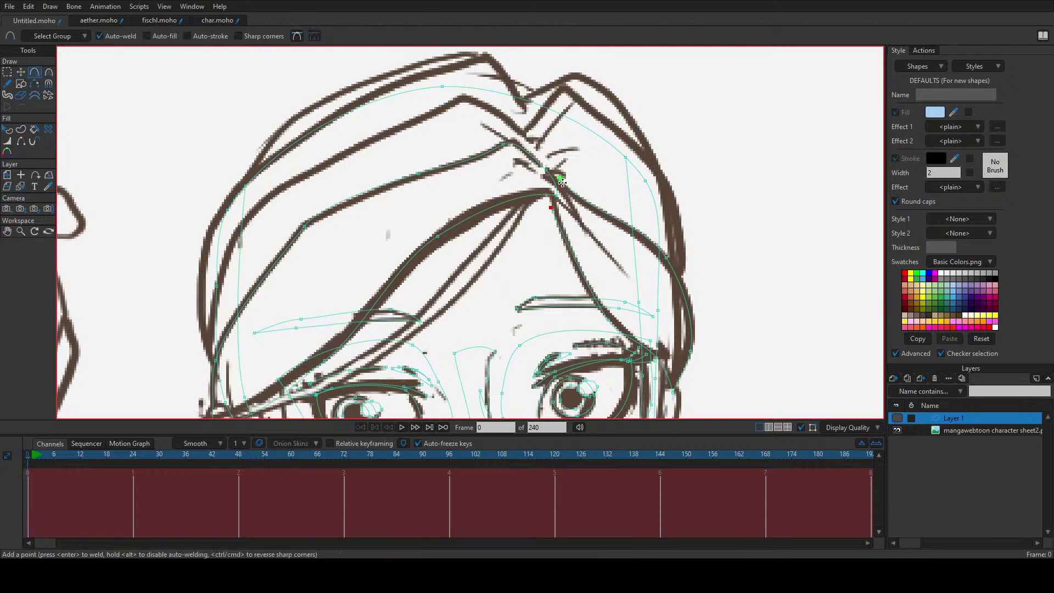
mouse_move(560, 179)
left_mouse_down()
mouse_move(551, 207)
mouse_move(554, 178)
left_mouse_up()
key("t")
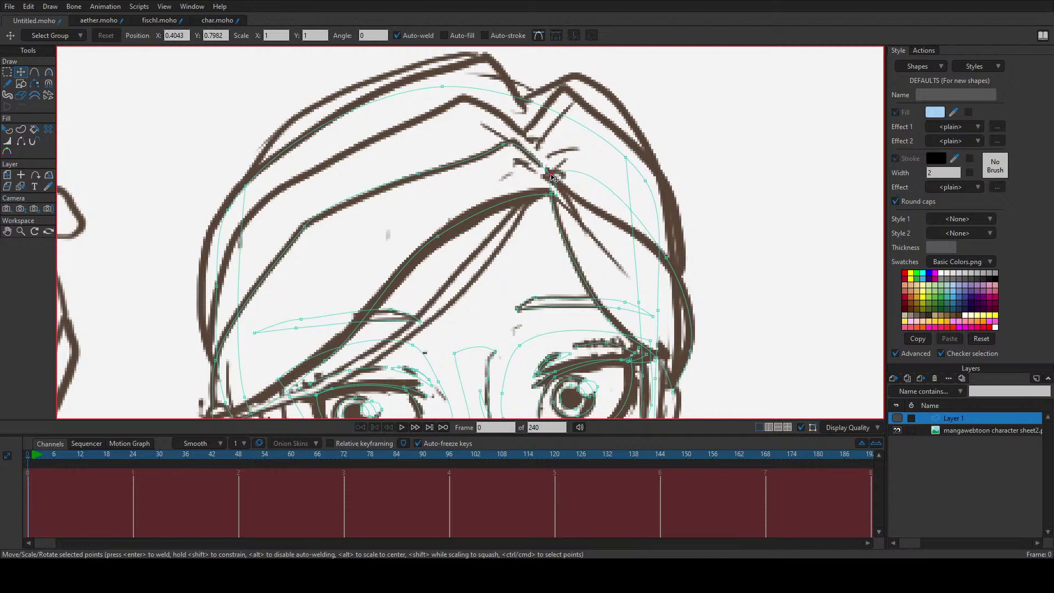
key("c")
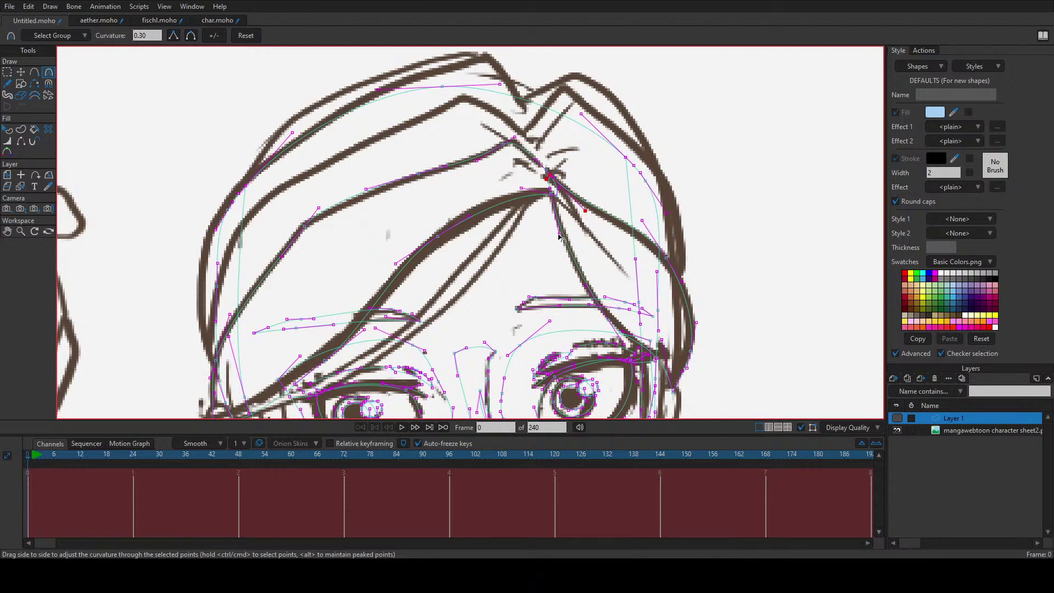
key("t")
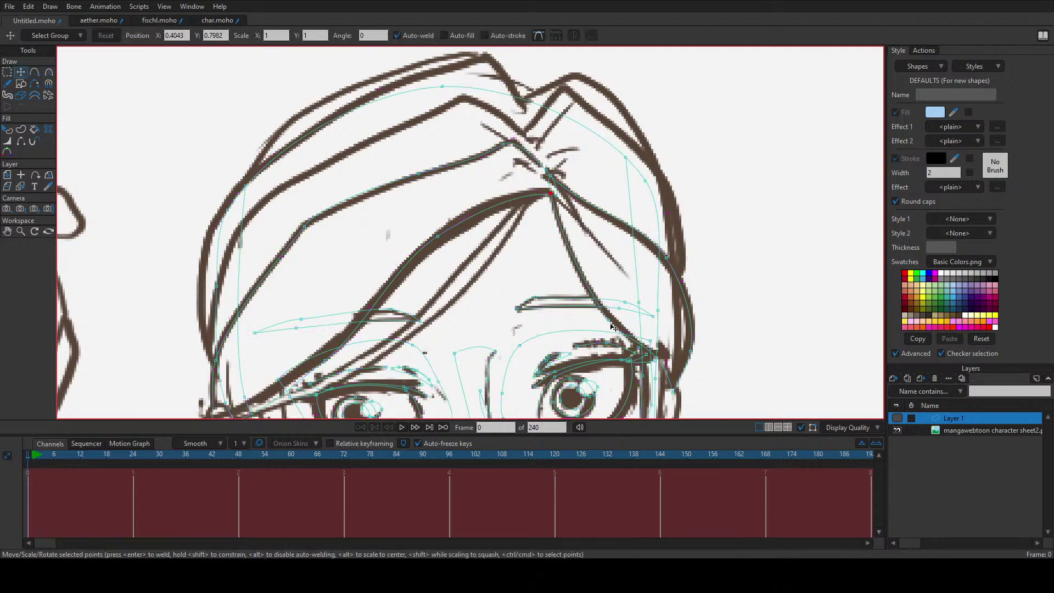
scroll(611, 320, "up", 3)
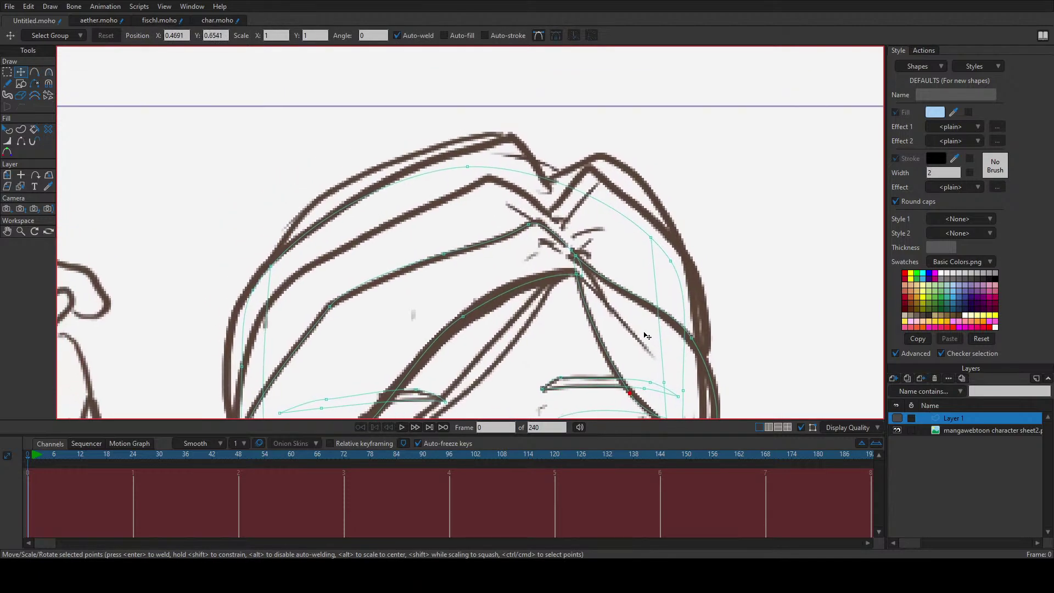
Step: Draw another closed hair shape from the right crown peak down the side of the head and back to the parting
key("a")
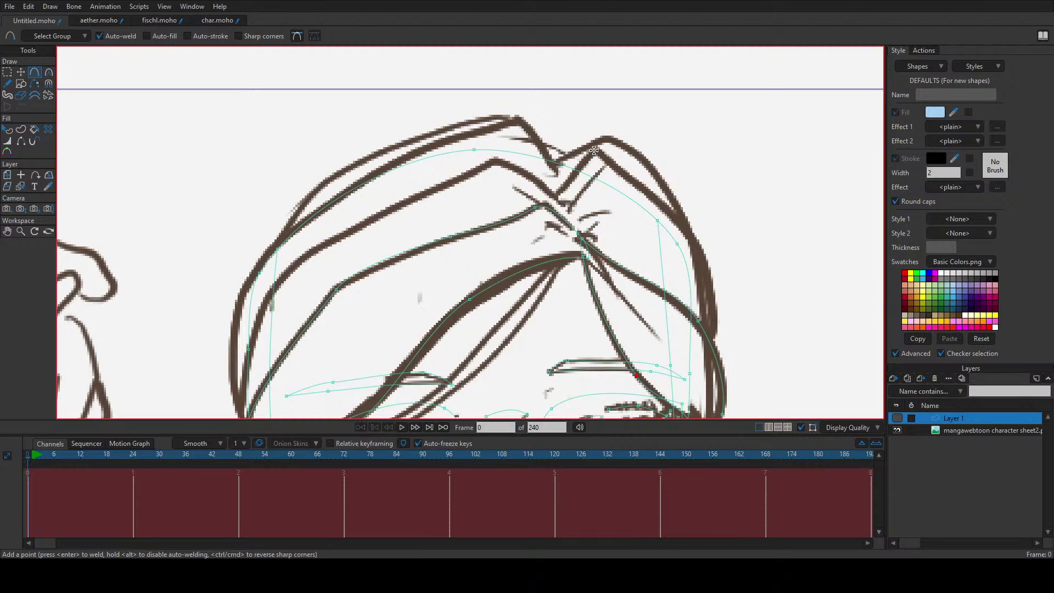
left_click_drag(597, 149, 551, 197)
left_click(696, 244)
left_click_drag(696, 244, 625, 288)
scroll(626, 288, "down", 3)
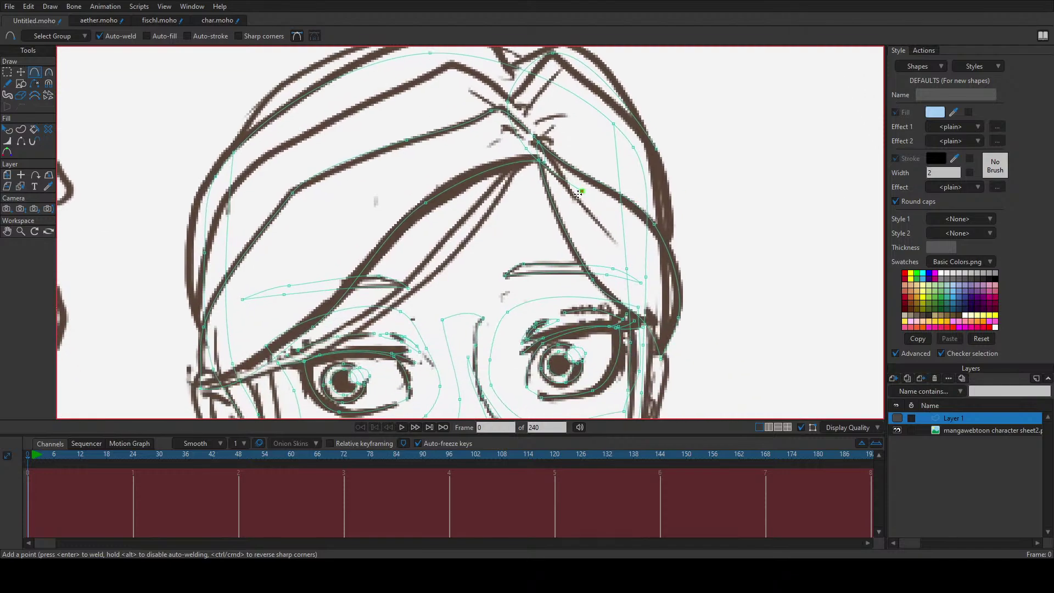
left_click(607, 218)
left_click_drag(616, 226, 666, 303)
left_click_drag(651, 149, 635, 242)
Step: Reshape the right crown hair section with its curve handles, fitting the outer side and peak, and adjust its parting point
key("t")
key("c")
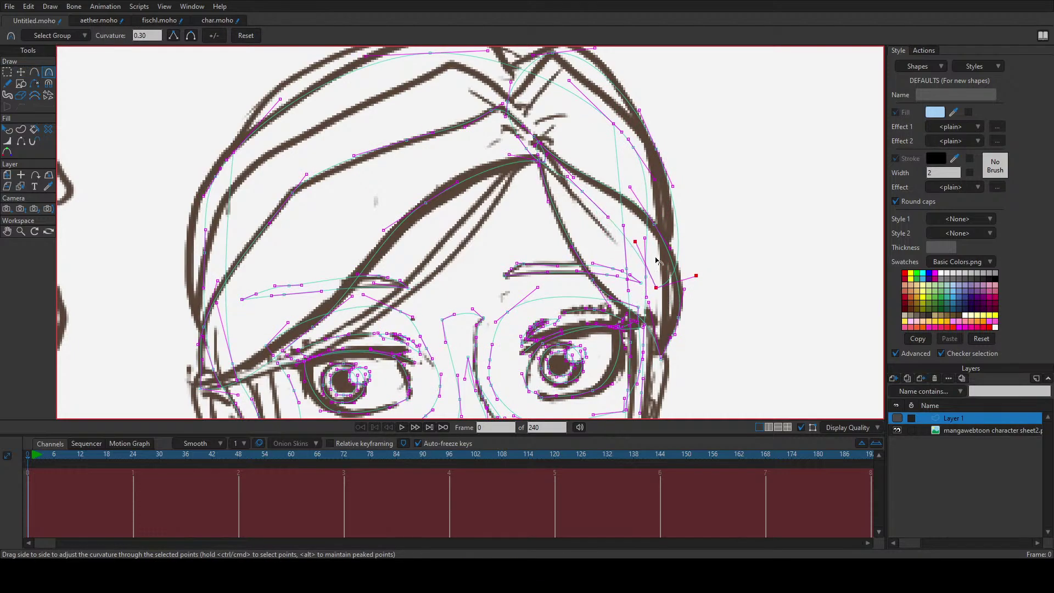
left_click_drag(697, 280, 682, 221)
left_click_drag(612, 166, 637, 274)
left_click_drag(638, 172, 588, 170)
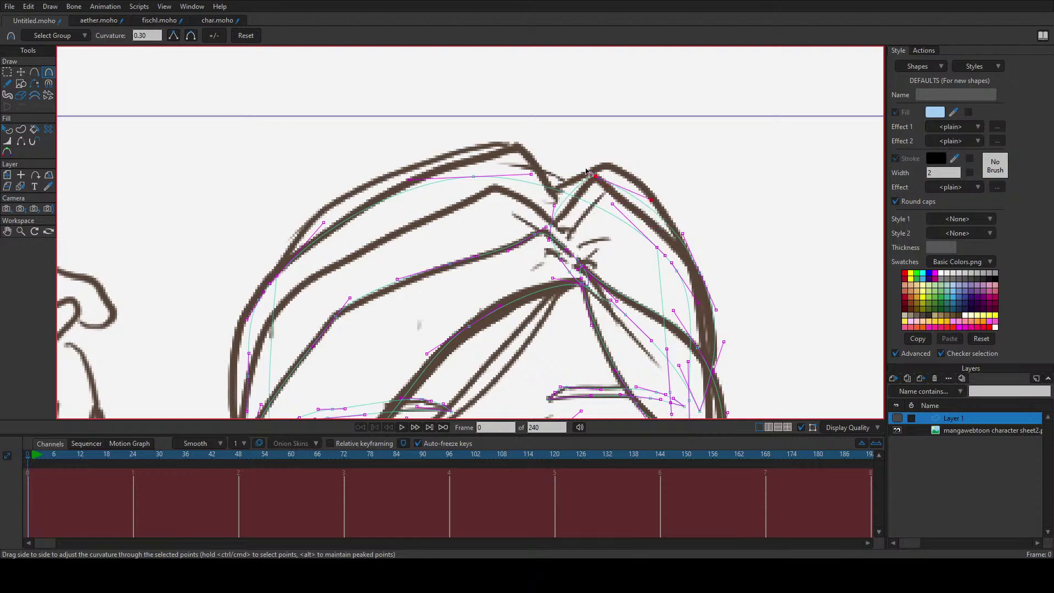
left_click_drag(648, 199, 642, 209)
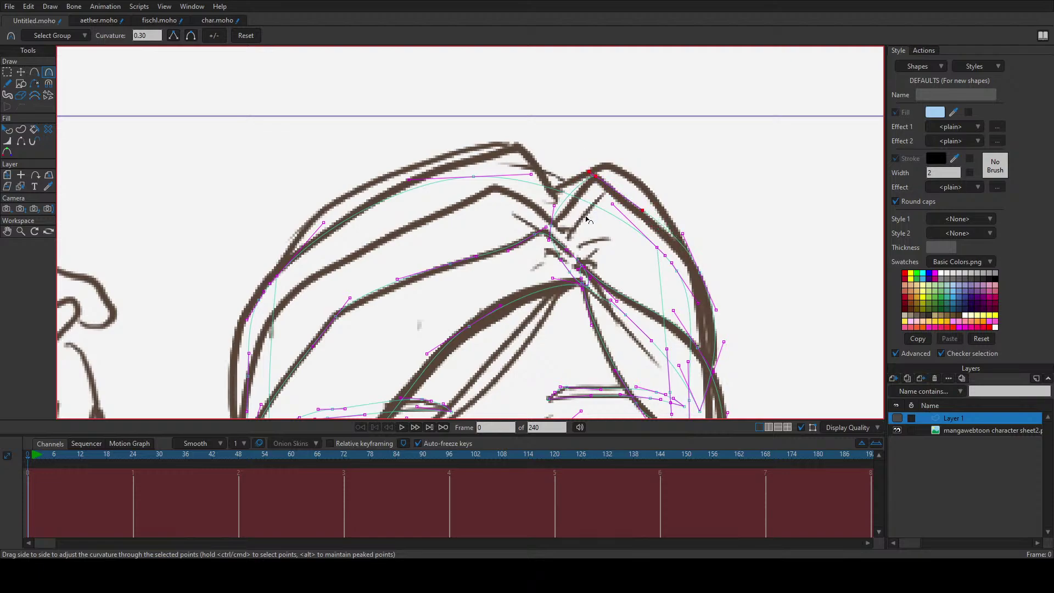
left_click(557, 213)
key("t")
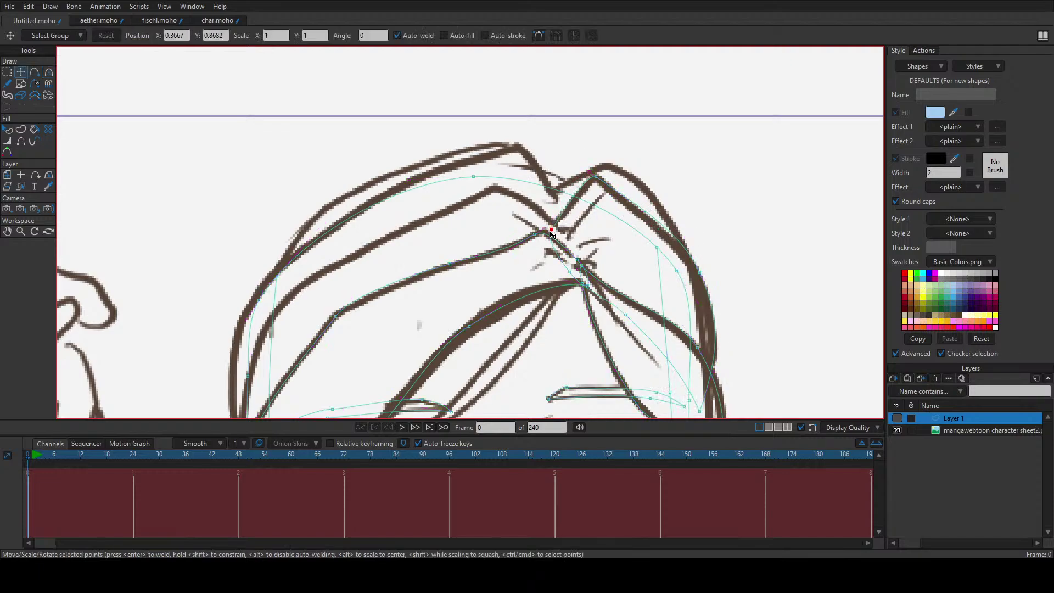
Step: Switch to the aether.moho document and examine how the hair strand shapes in the face layer are built
left_click(99, 21)
scroll(461, 224, "up", 5)
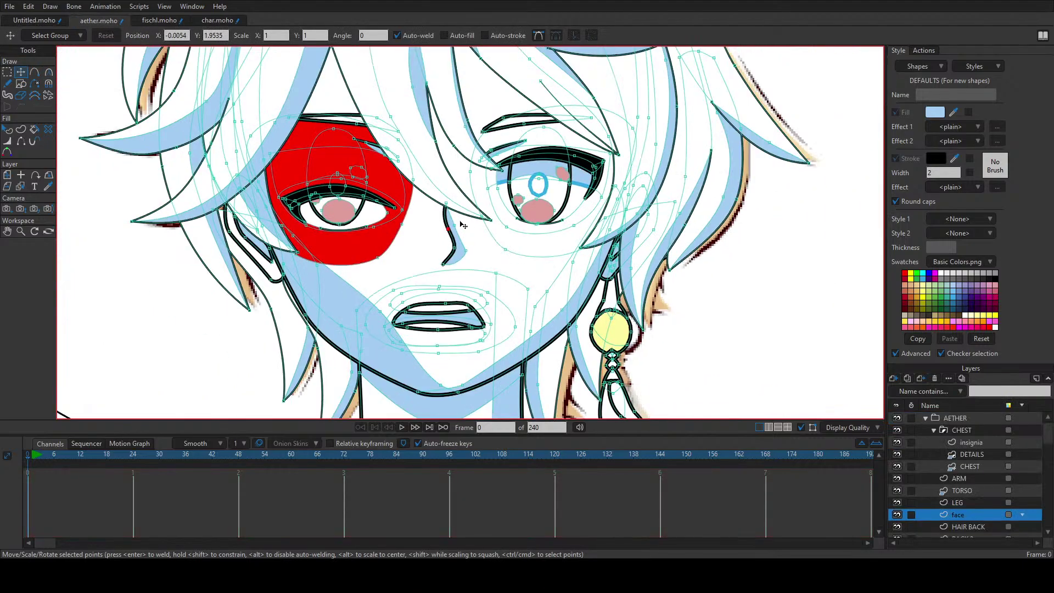
scroll(461, 178, "down", 2)
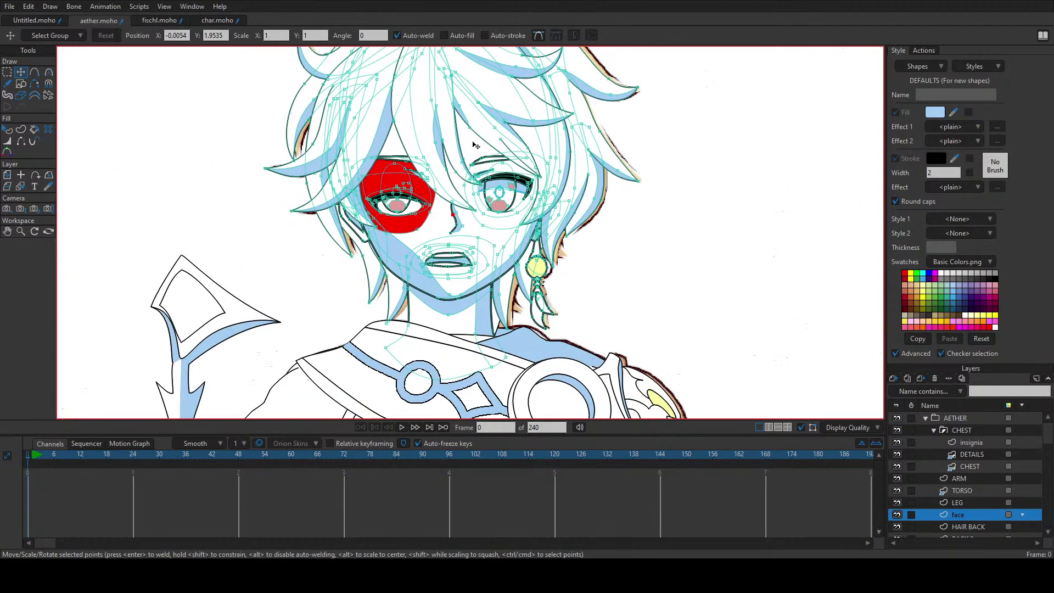
scroll(460, 164, "up", 1)
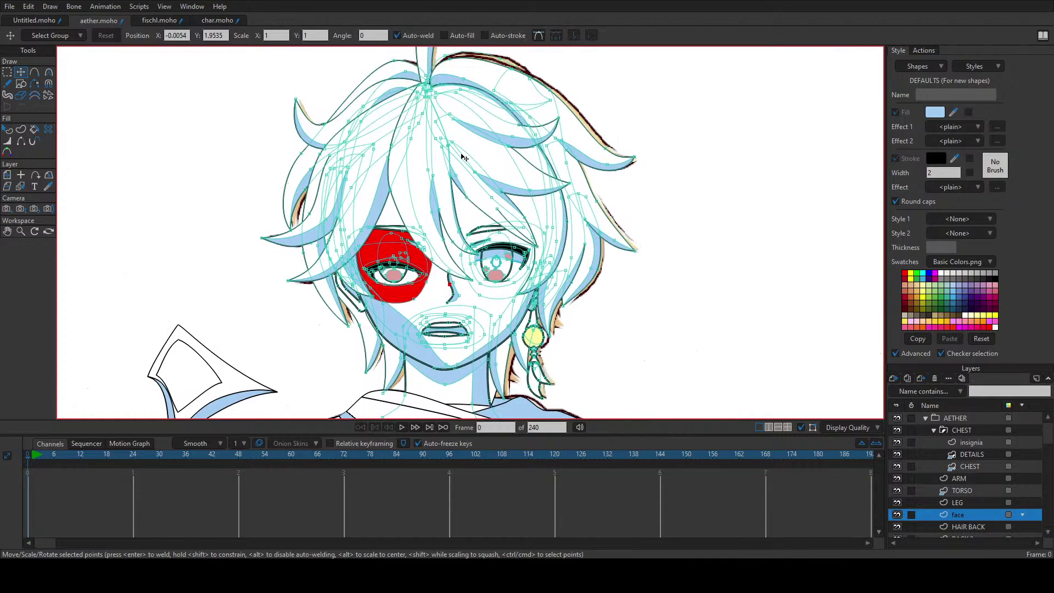
scroll(465, 157, "down", 2)
scroll(460, 170, "up", 1)
scroll(460, 171, "up", 2)
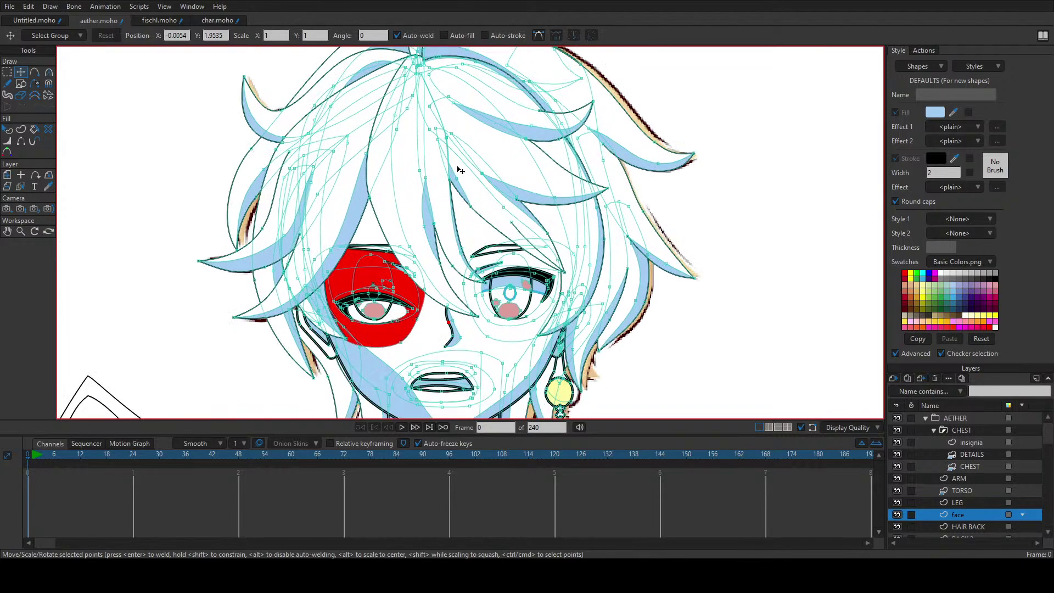
scroll(461, 170, "down", 1)
key("a")
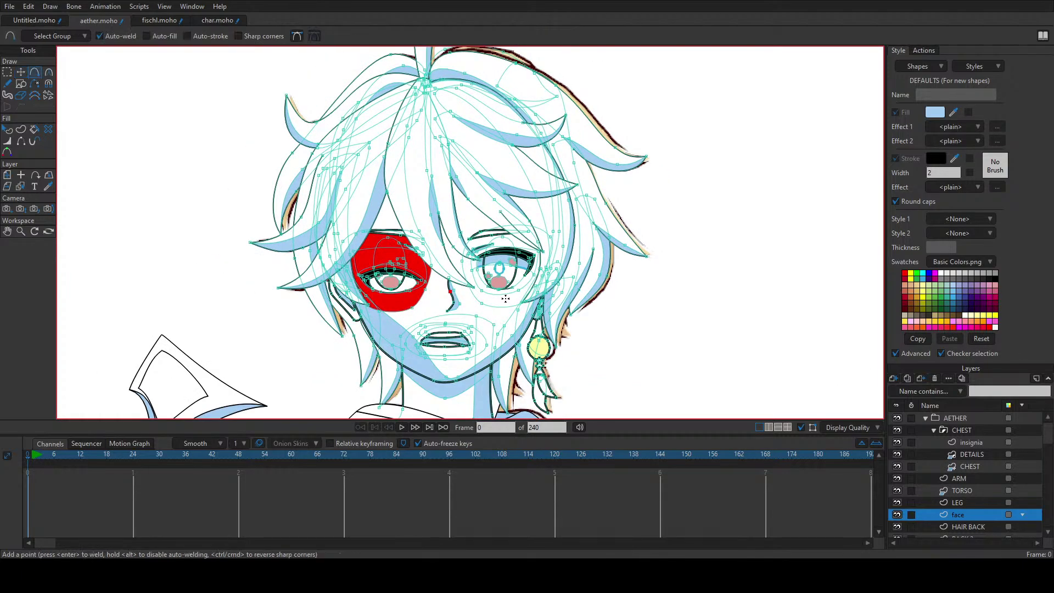
Step: Inspect the aether character's finished linework at full-body and face scale, and return to the Untitled.moho document
key("q")
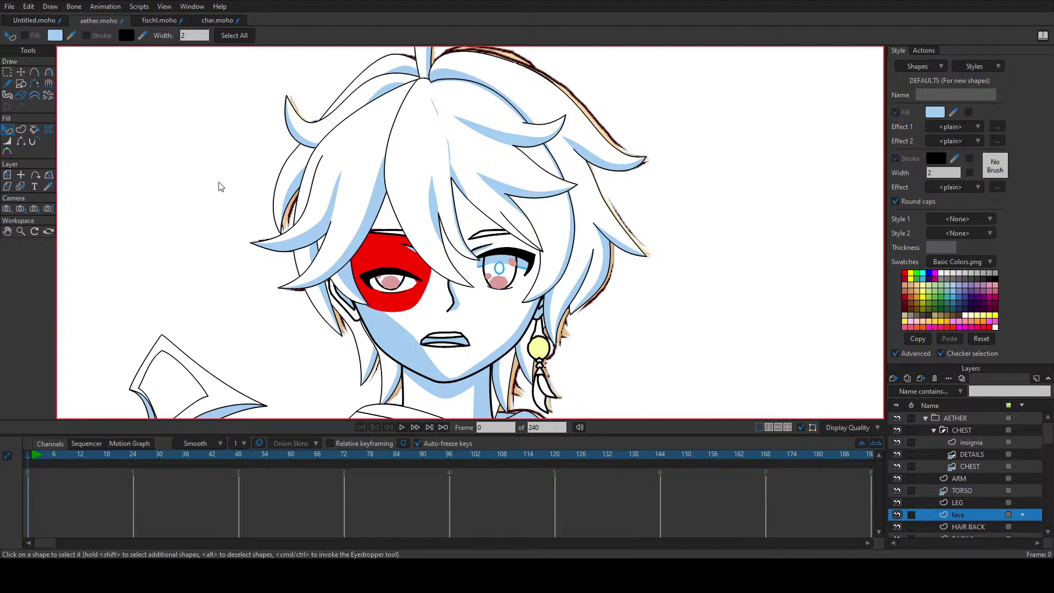
key("ctrl+w")
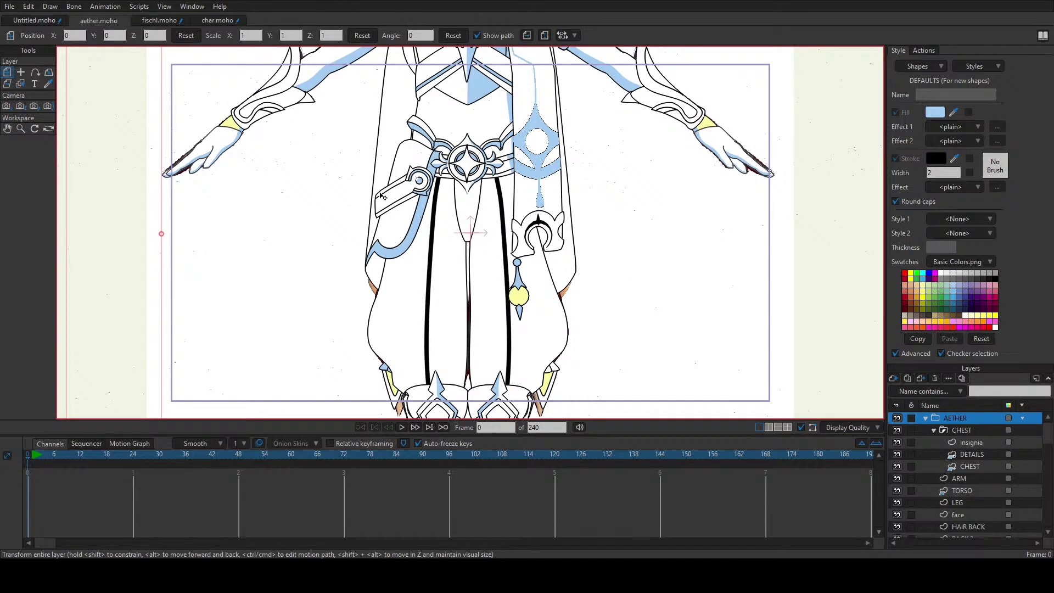
scroll(383, 195, "down", 6)
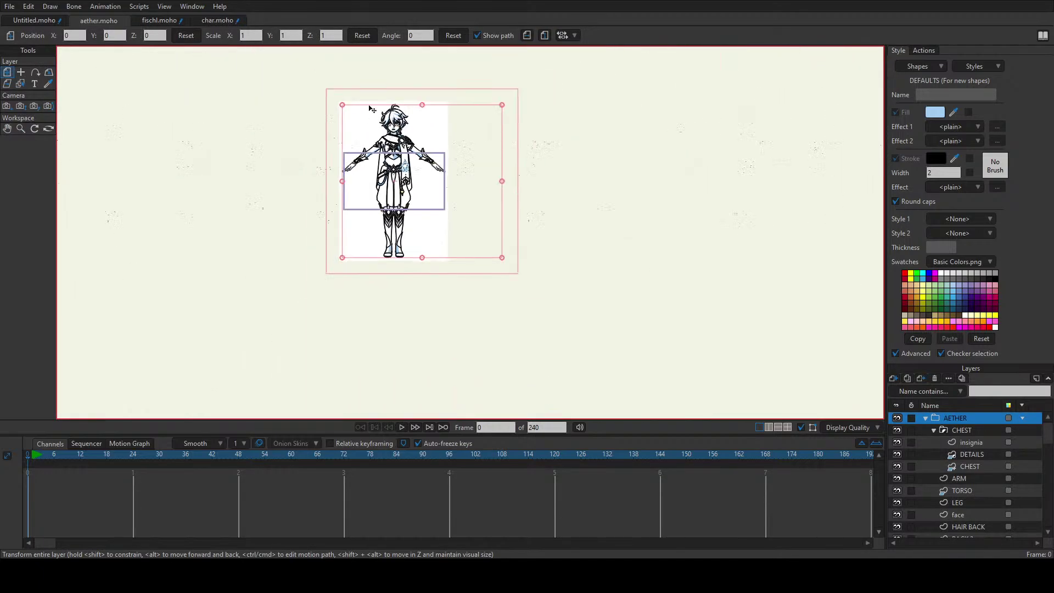
scroll(379, 164, "up", 7)
scroll(438, 165, "up", 2)
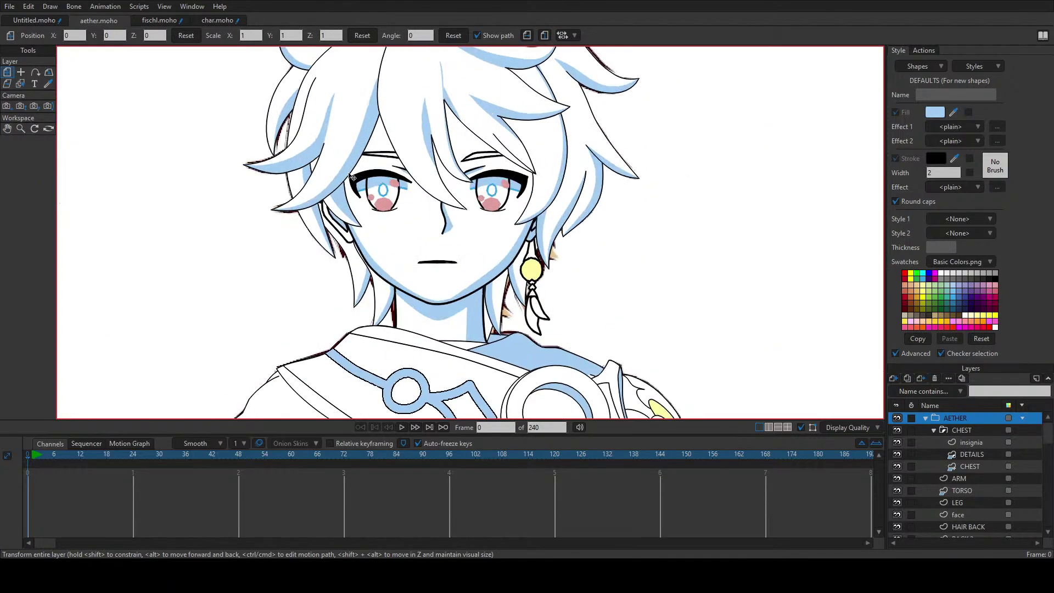
left_click(35, 20)
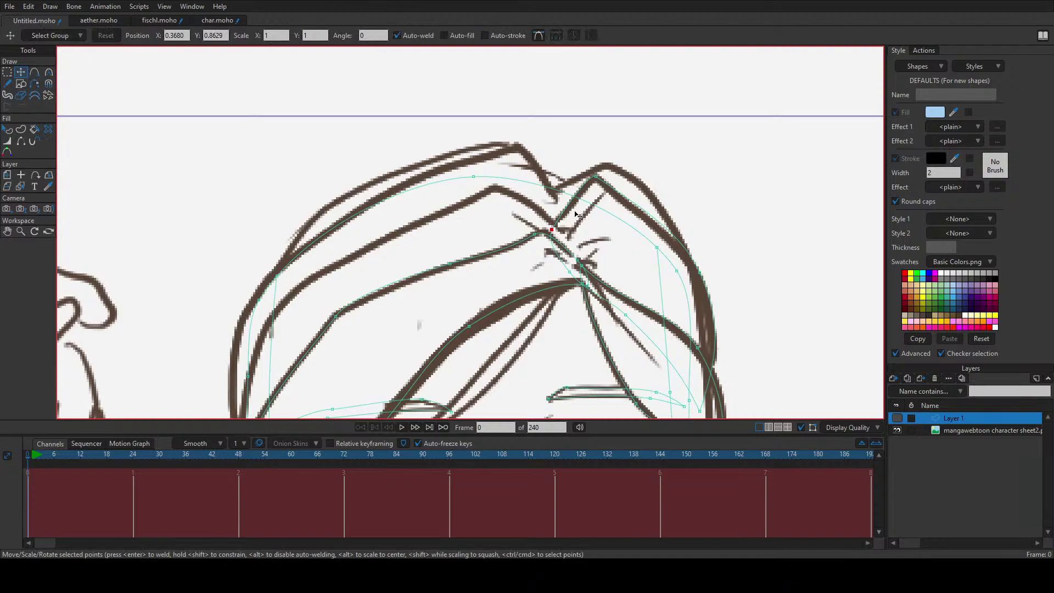
Step: Draw a closed shape for the inner left crown hair section, from the parting over its peak to the left temple and back
scroll(492, 176, "down", 3)
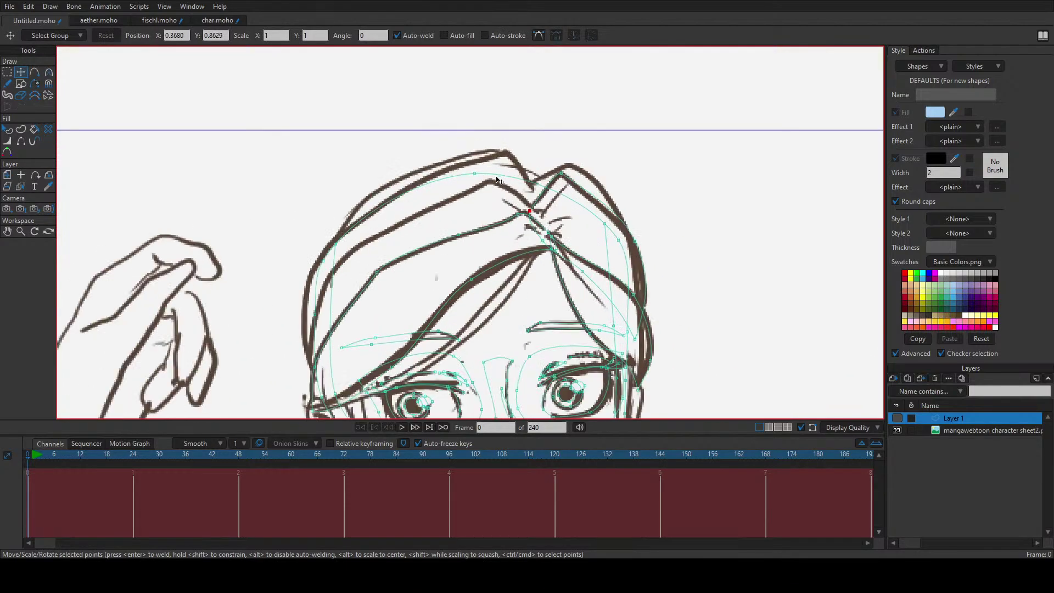
scroll(543, 208, "up", 3)
key("a")
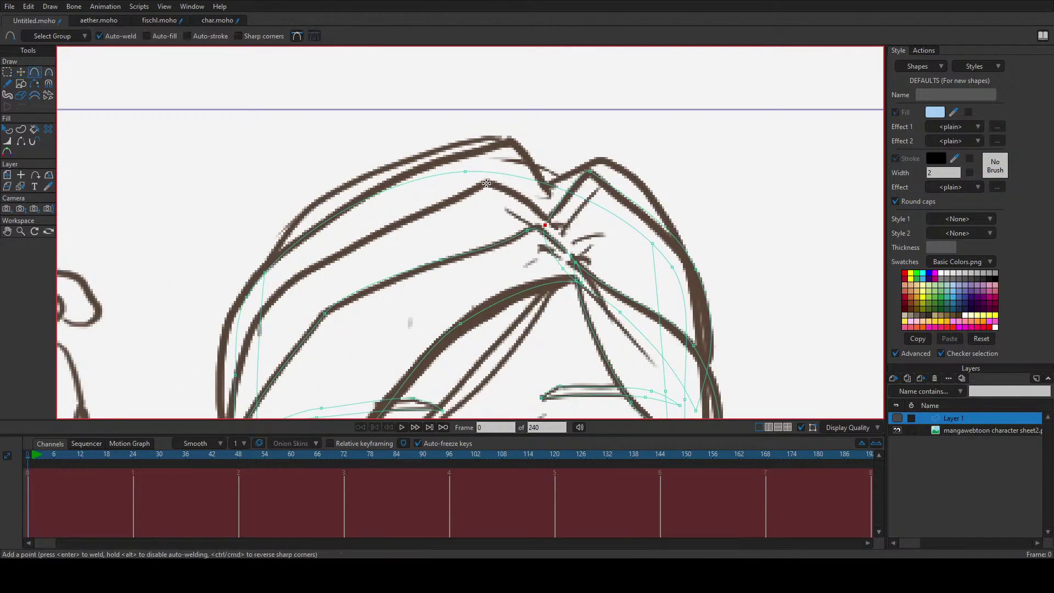
left_click(571, 237)
left_click(564, 297)
left_click(506, 273)
left_click_drag(505, 270, 583, 91)
left_click(579, 68)
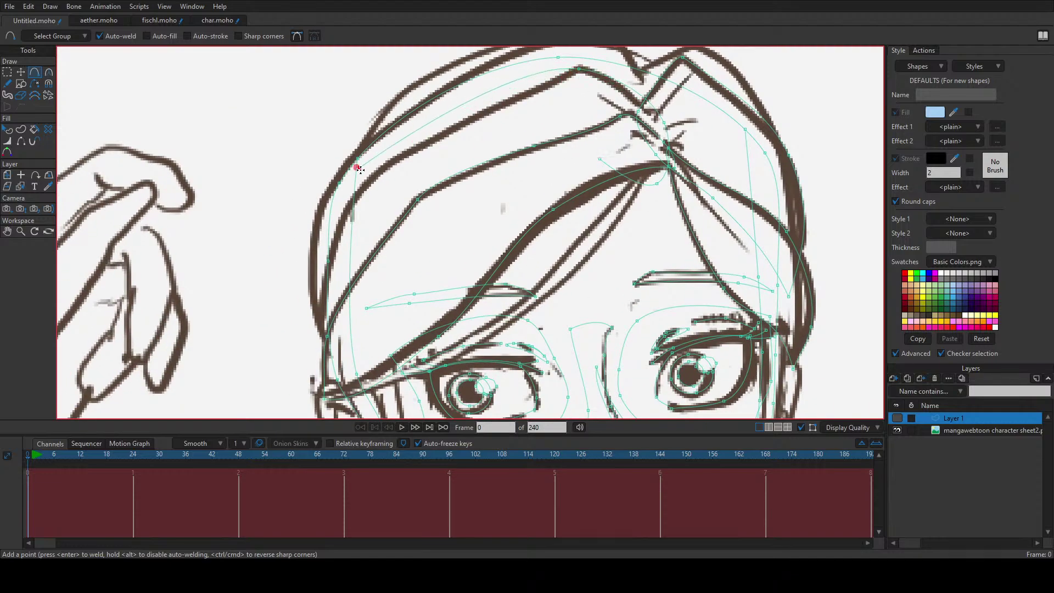
left_click(366, 182)
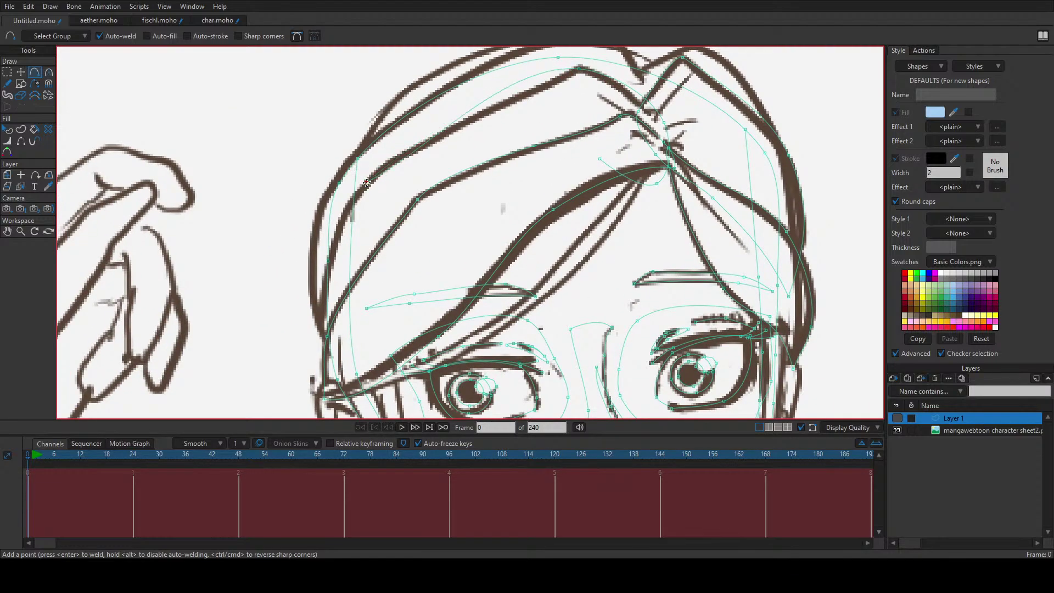
left_click(315, 329)
left_click(339, 385)
left_click(331, 387)
left_click_drag(333, 387, 592, 159)
Step: Adjust the hidden lower-edge point of the inner left crown section above the left brow
key("t")
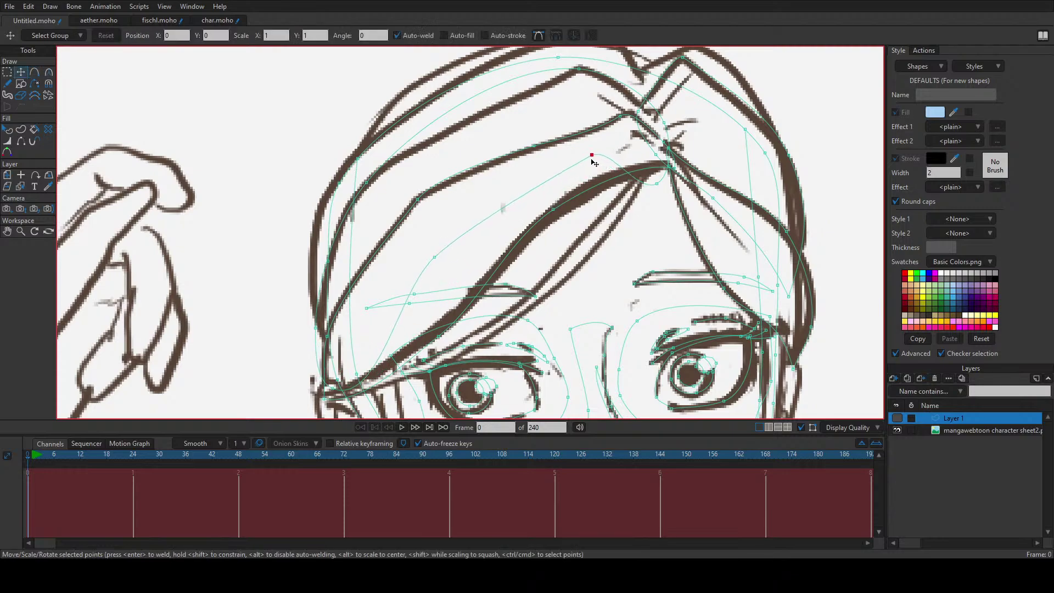
left_click_drag(434, 257, 430, 250)
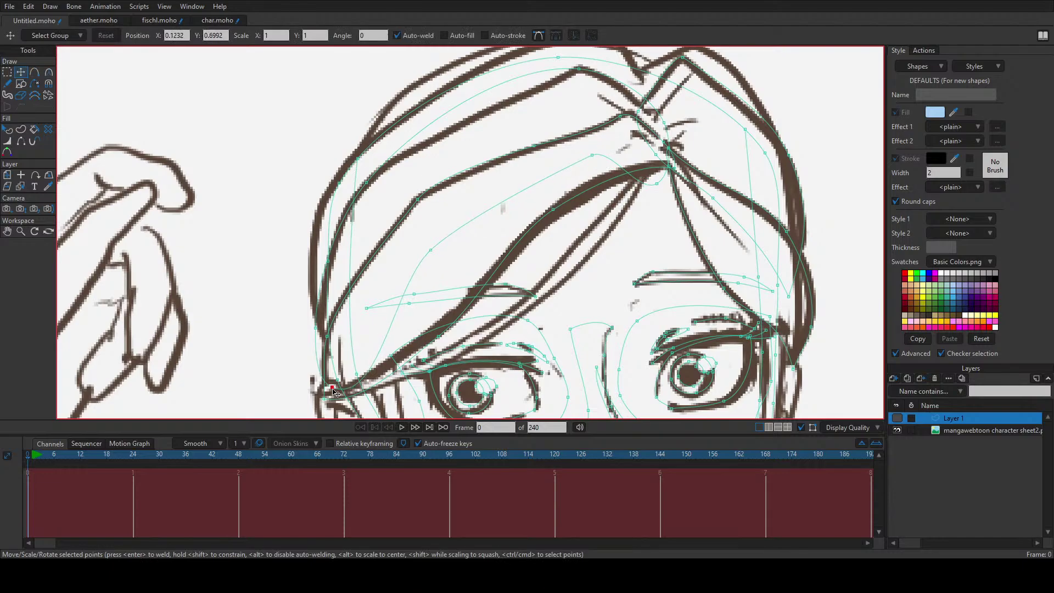
left_click_drag(486, 200, 459, 337)
Step: Start the outer left crown section from the parting through the notch to its peak, undoing misplaced points and repositioning the peak point
key("a")
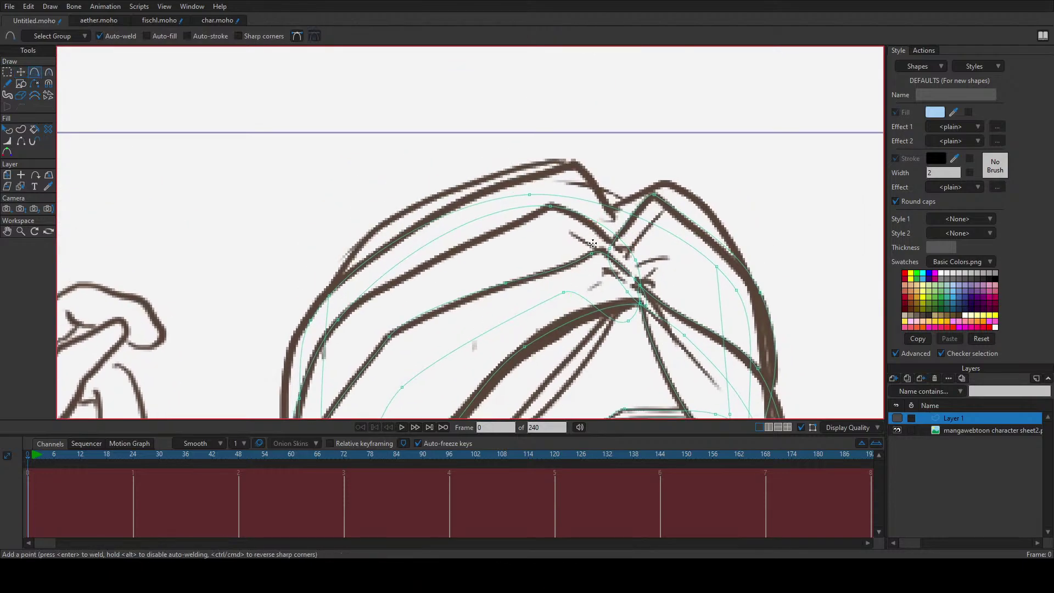
left_click_drag(613, 219, 595, 279)
left_click_drag(612, 220, 498, 199)
left_click_drag(497, 200, 533, 175)
key("ctrl+z")
key("ctrl+z")
key("t")
double_click(588, 176)
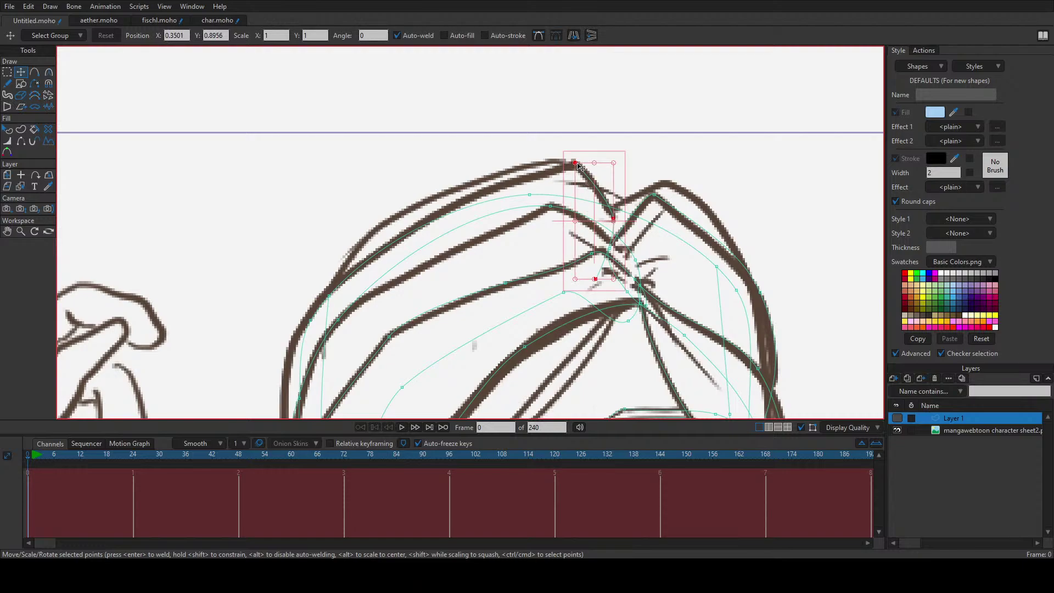
left_click(575, 219)
Step: Continue the outer left crown section down the side of the head to the temple and close it back at the parting
key("a")
left_click(360, 266)
mouse_move(360, 267)
left_mouse_down()
mouse_move(285, 347)
mouse_move(362, 167)
left_mouse_up()
left_click_drag(349, 274, 368, 328)
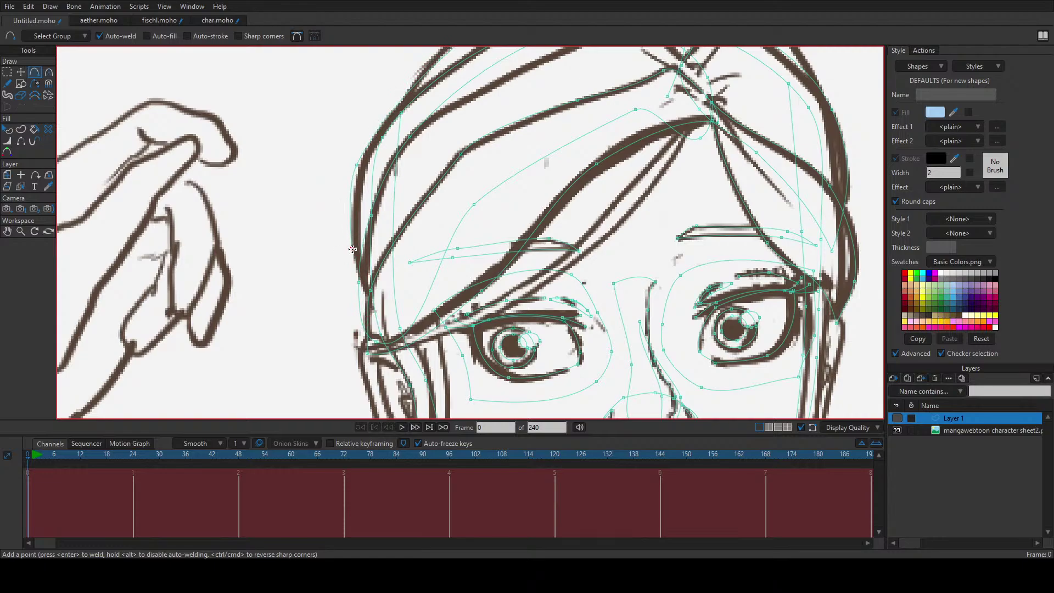
left_click_drag(352, 249, 608, 71)
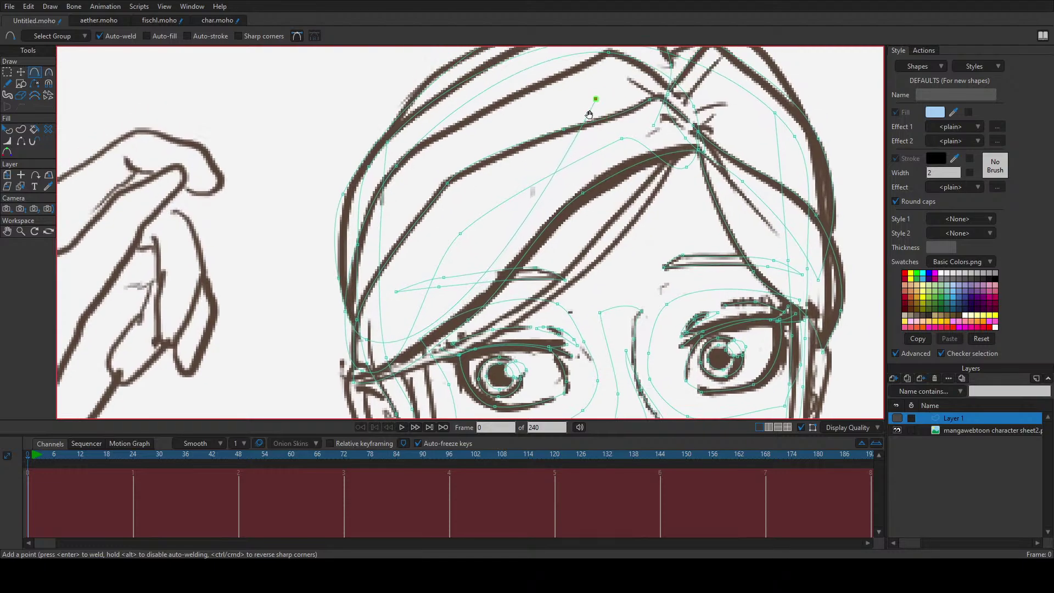
scroll(460, 288, "up", 3)
left_click_drag(463, 287, 544, 288)
Step: Adjust the overlapping hair points and their curve handles where the sections meet at the parting
key("t")
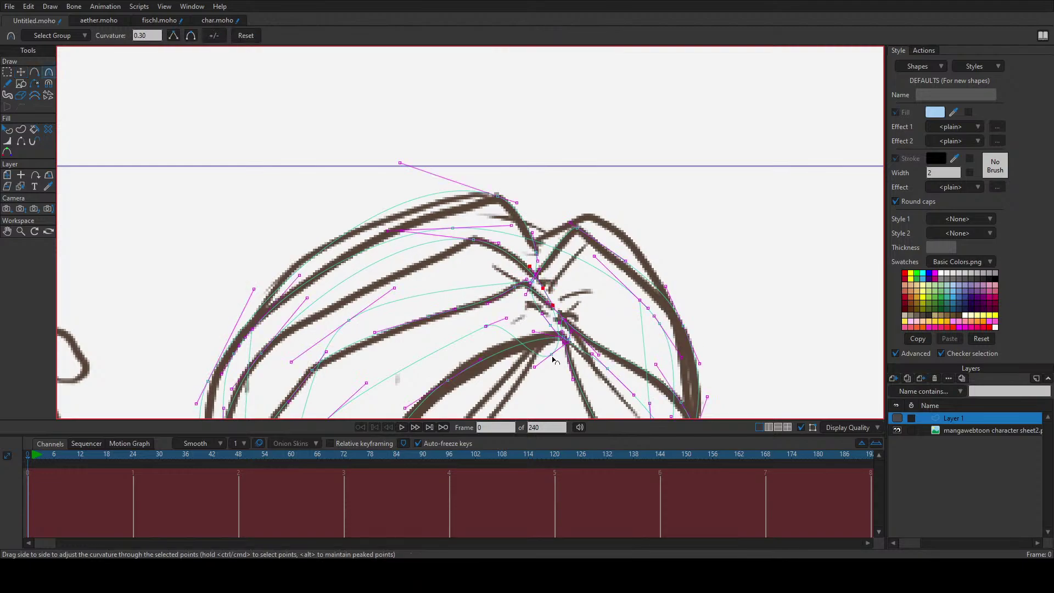
mouse_move(550, 329)
left_mouse_down()
mouse_move(539, 309)
mouse_move(558, 325)
left_mouse_up()
key("c")
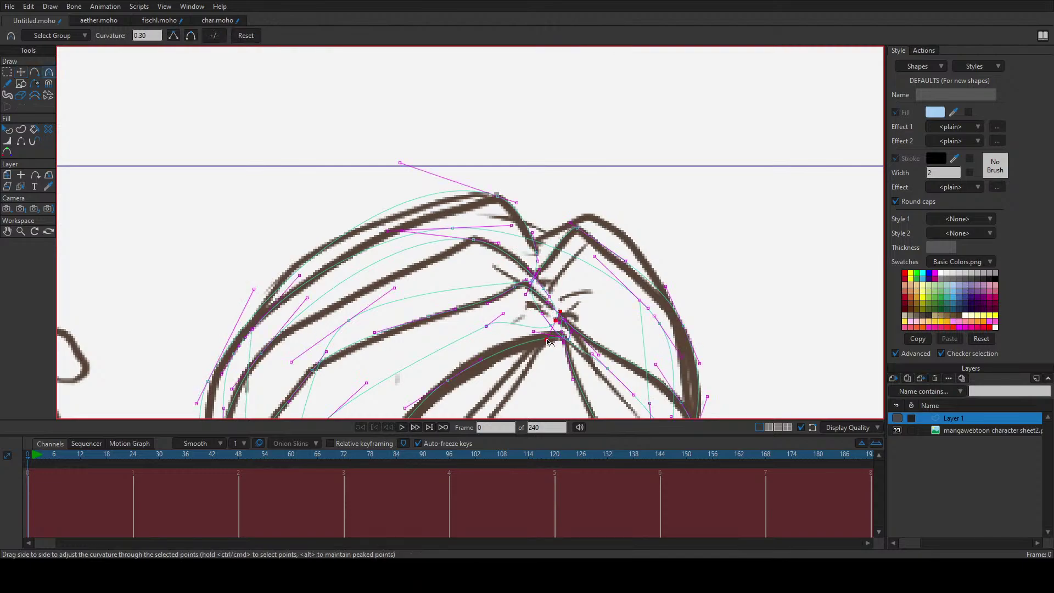
key("t")
Step: Reshape the hidden lower edge of the left crown hair with its mid-edge points and curve handles for a smoother arc
left_click(367, 387)
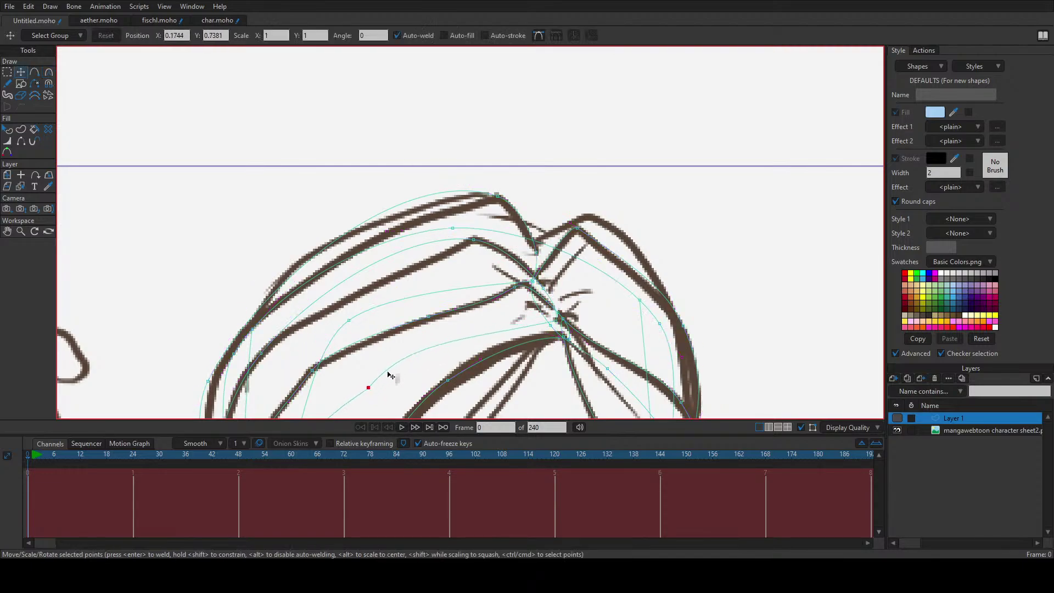
key("c")
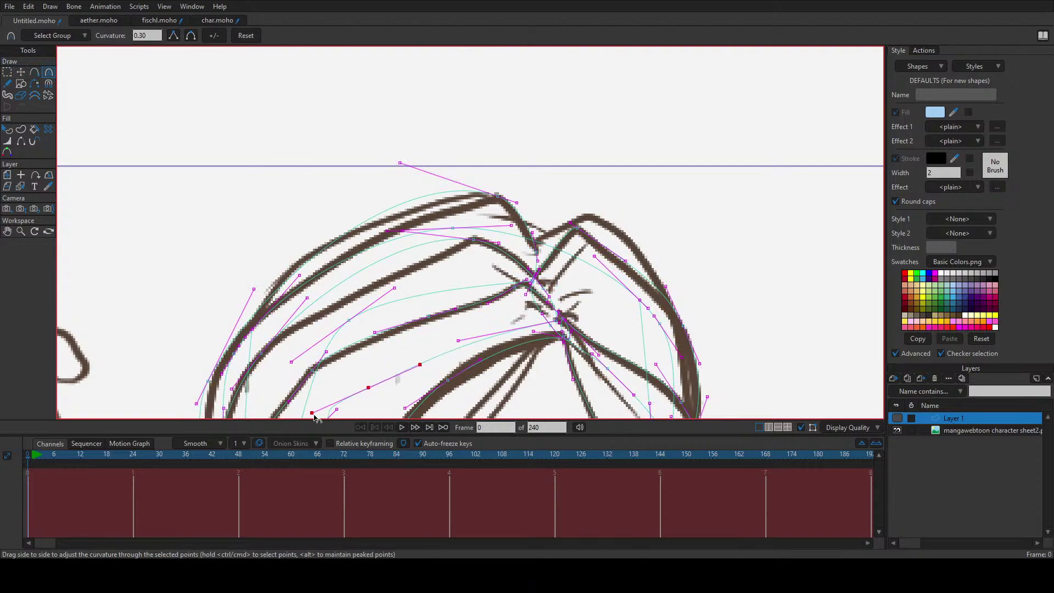
left_click_drag(315, 419, 323, 417)
scroll(445, 317, "up", 3)
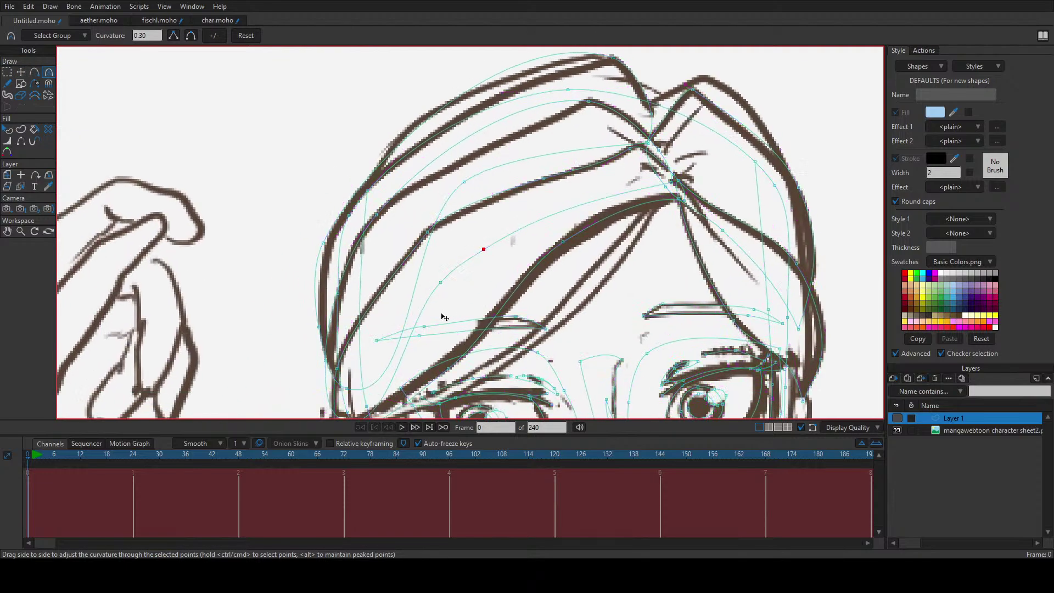
key("t")
scroll(445, 317, "down", 2)
scroll(455, 313, "up", 2)
mouse_move(501, 222)
left_mouse_down()
mouse_move(504, 208)
mouse_move(499, 225)
left_mouse_up()
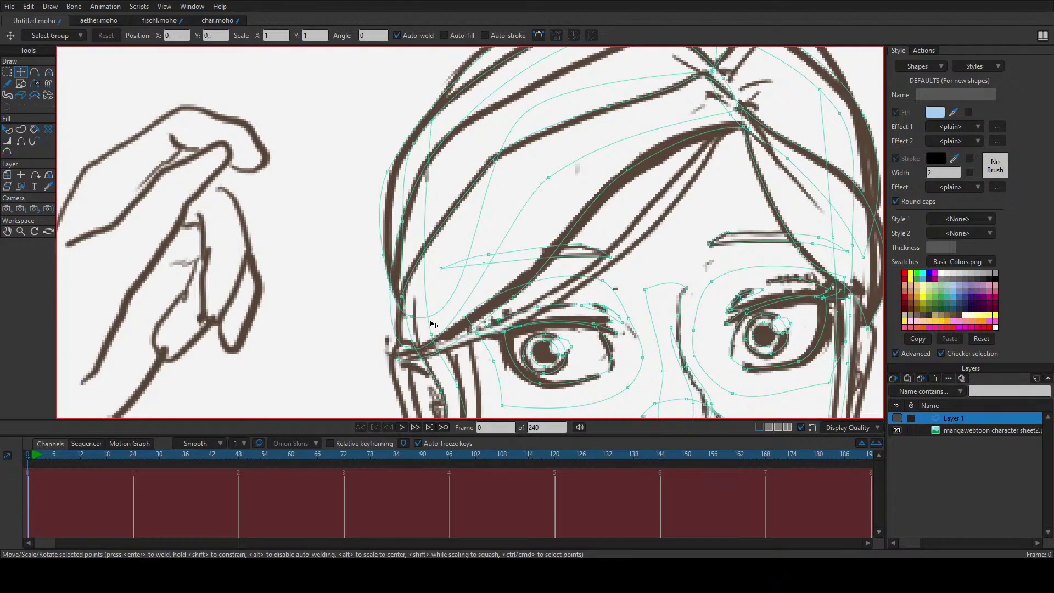
Step: Refine the left crown sections' end points and curve handles at the left temple so their sides follow the sketch
left_click(407, 352)
key("c")
left_click_drag(464, 306, 457, 279)
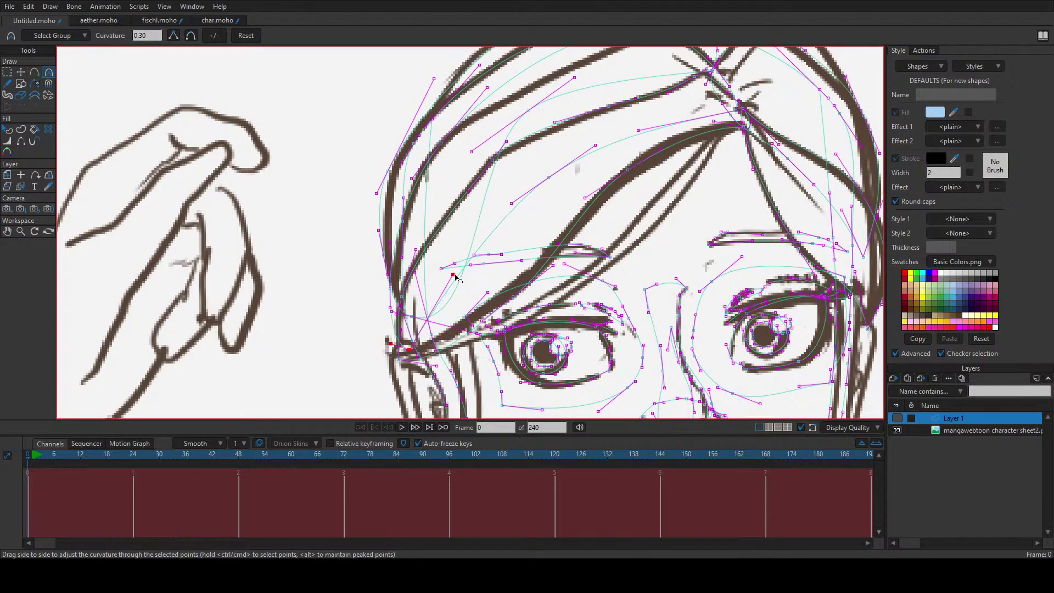
key("t")
left_click_drag(390, 346, 397, 332)
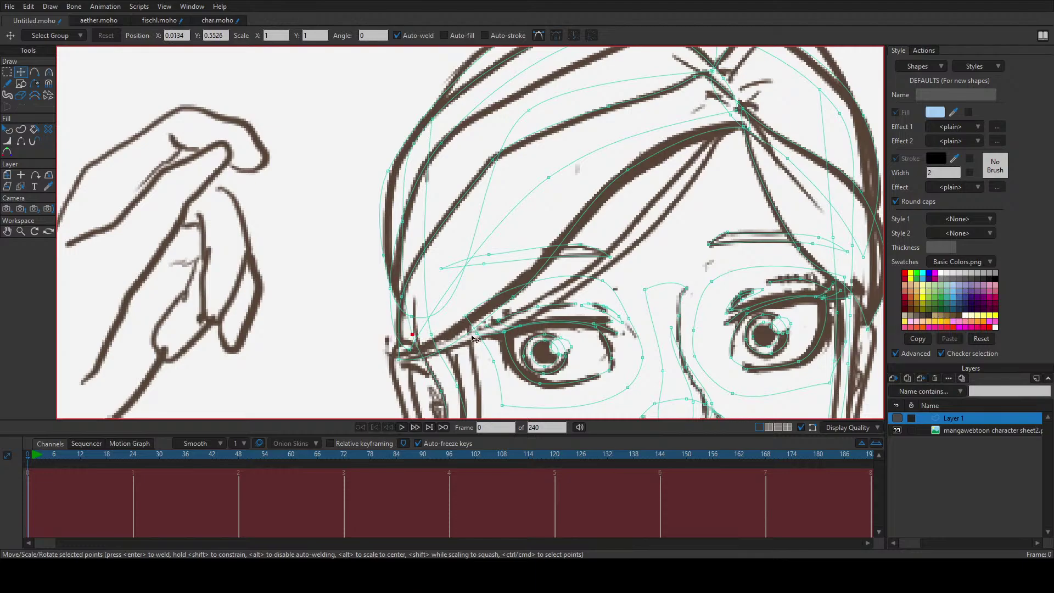
key("ctrl+a")
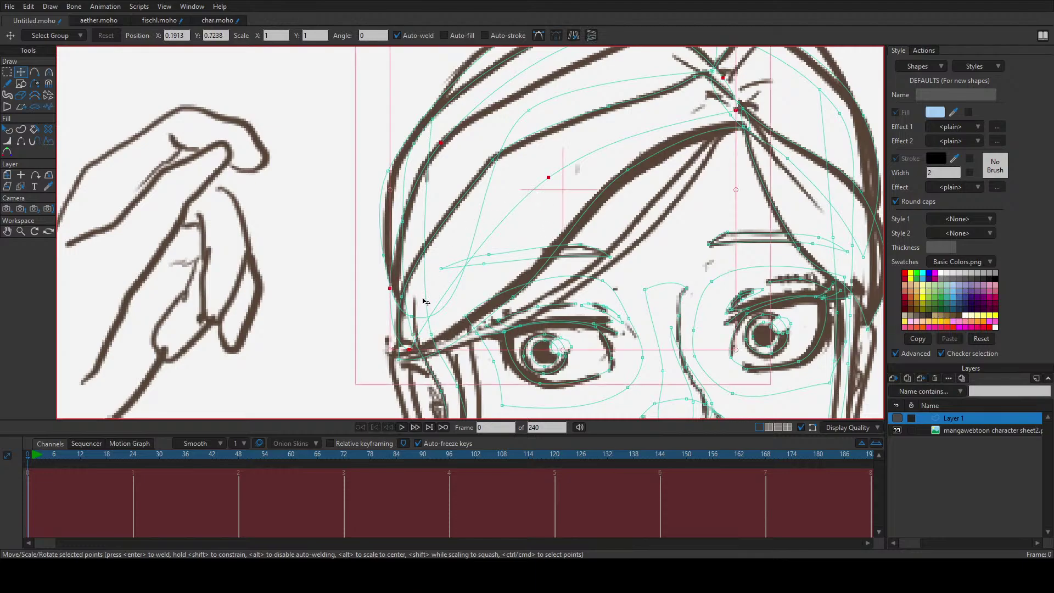
left_click(390, 290)
left_click_drag(390, 290, 396, 274)
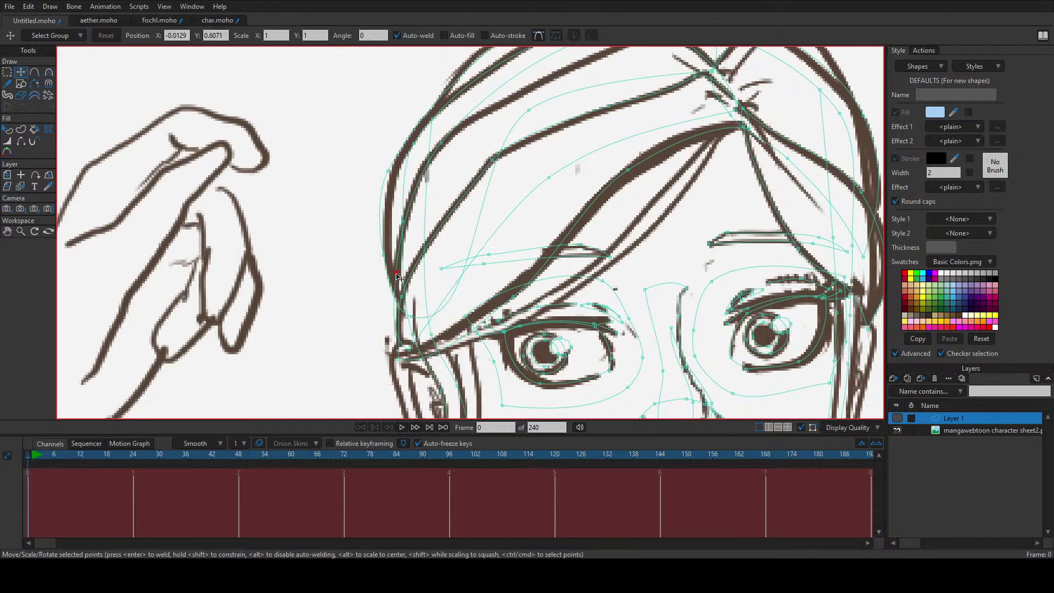
left_click_drag(410, 348, 407, 342)
key("c")
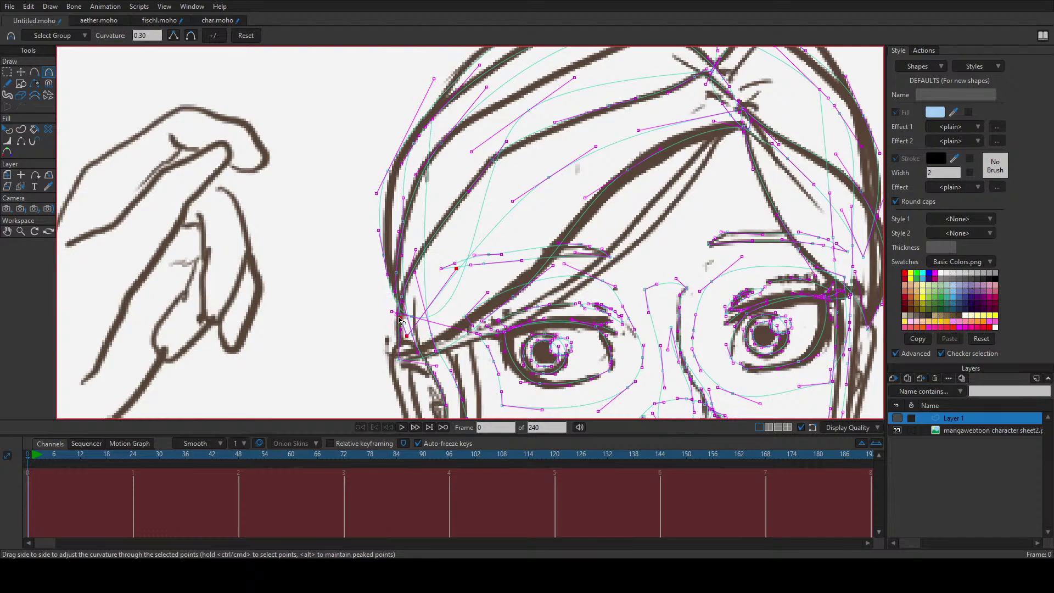
key("t")
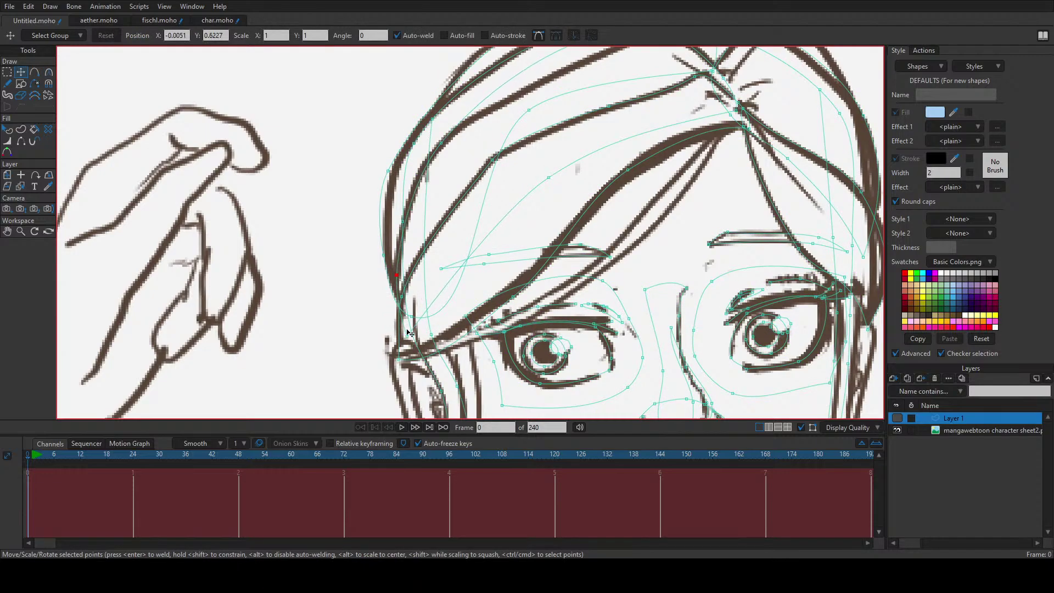
Step: Fit the inner left crown section to the sketch by adjusting the curve handles at its side bend and peak
scroll(412, 335, "up", 3)
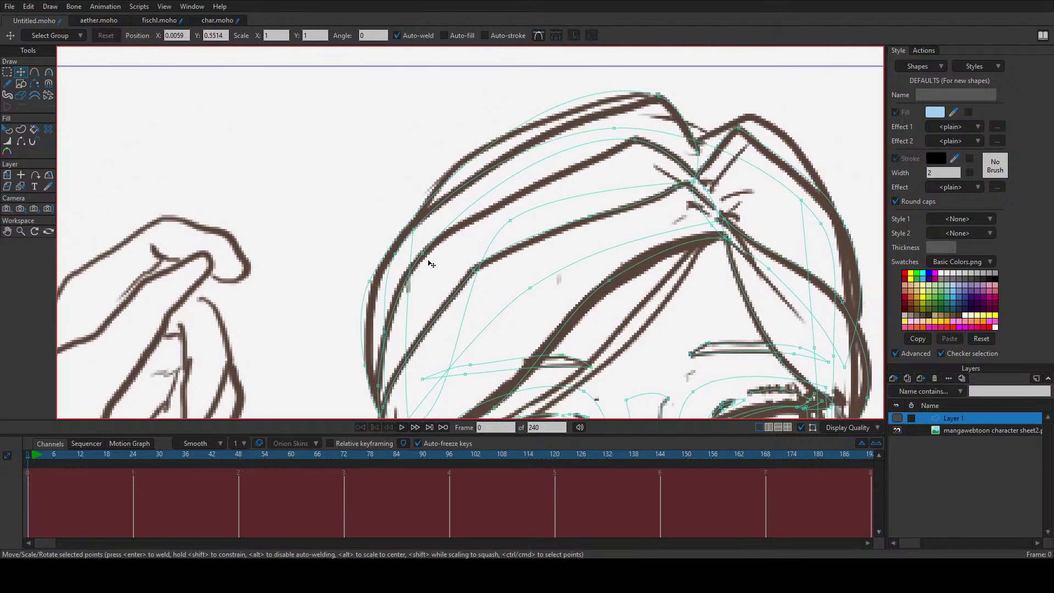
key("c")
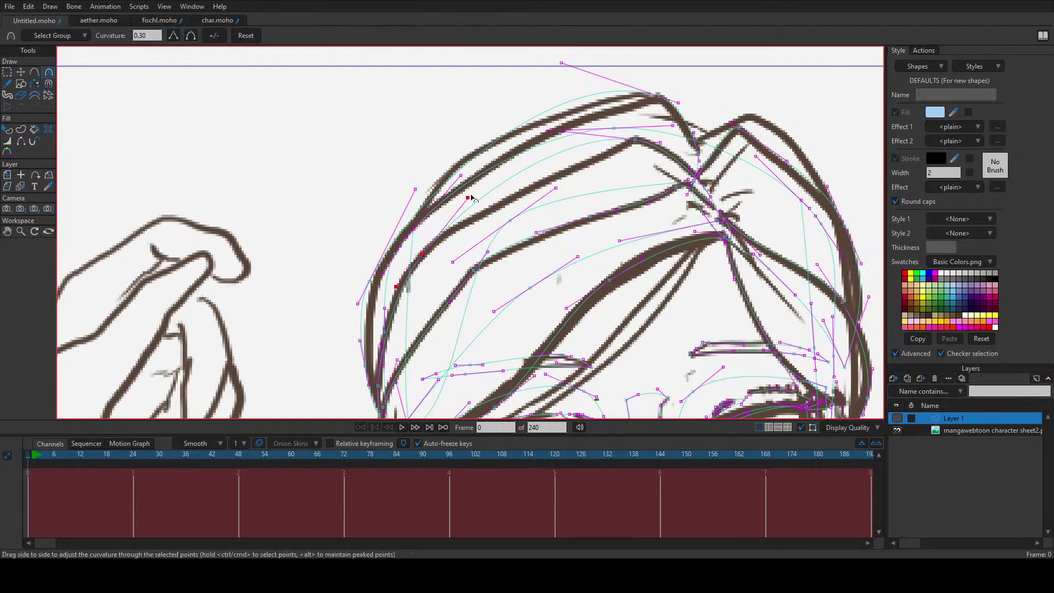
left_click_drag(468, 198, 453, 231)
left_click_drag(395, 279, 398, 279)
left_click_drag(562, 134, 614, 143)
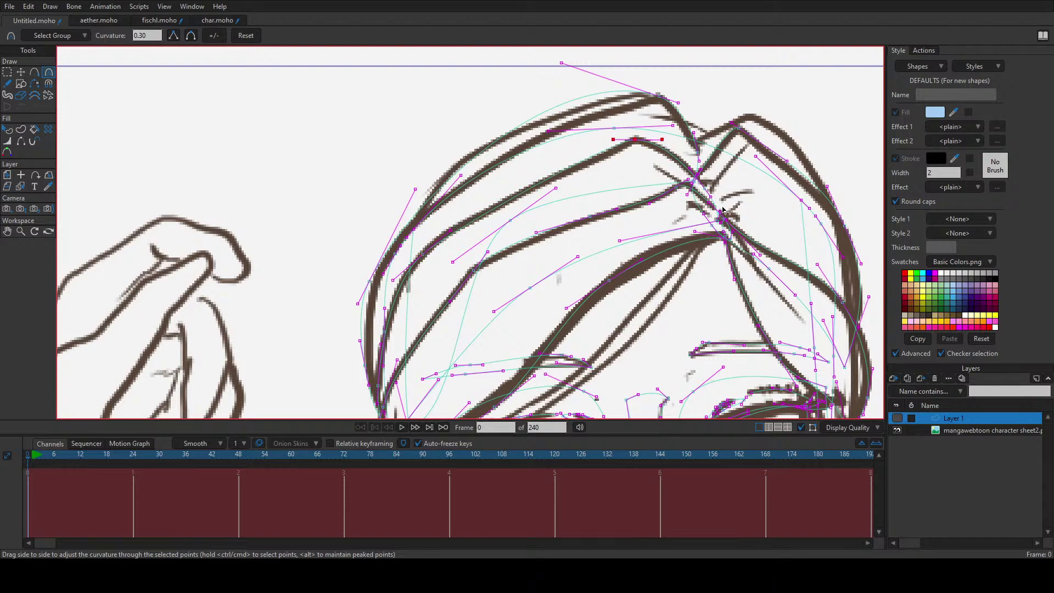
Step: Fine-tune the left crown sections' points at the parting and at the notch between the crown peaks
key("t")
left_click(706, 190)
left_click(720, 220)
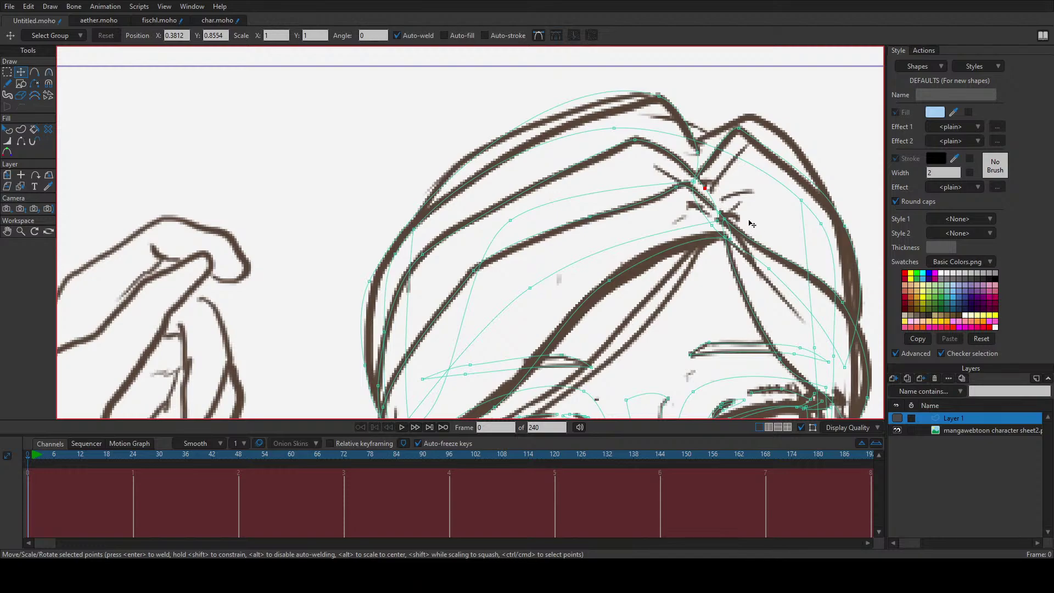
left_click_drag(696, 153, 696, 153)
Step: Fit the outer left crown section's peak curve to the sketch and reposition the hidden points along its inner edge
key("c")
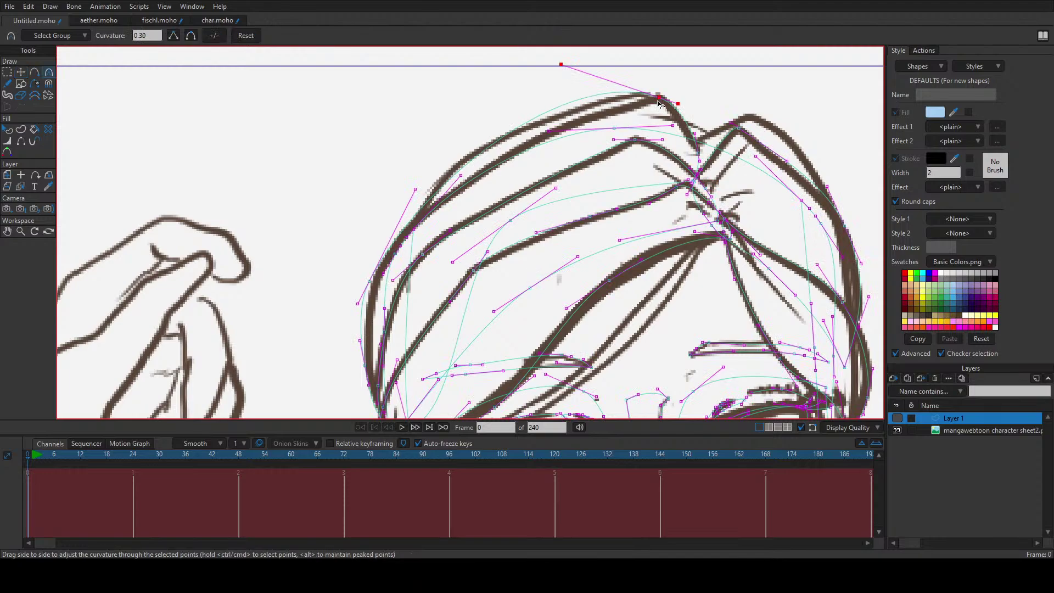
left_click_drag(565, 73, 679, 136)
key("t")
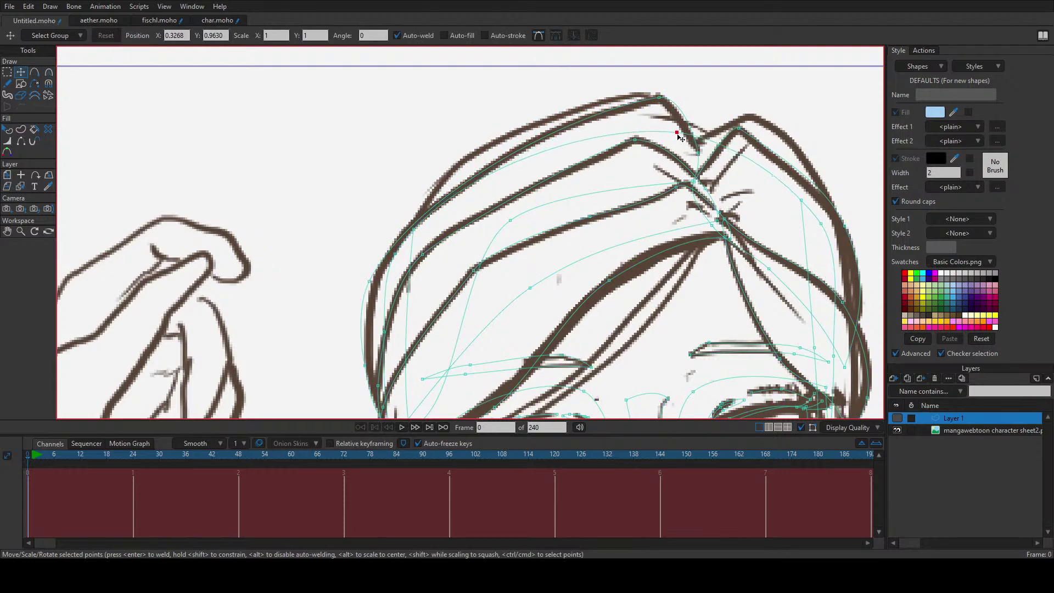
mouse_move(417, 235)
left_mouse_down()
mouse_move(395, 268)
mouse_move(422, 240)
left_mouse_up()
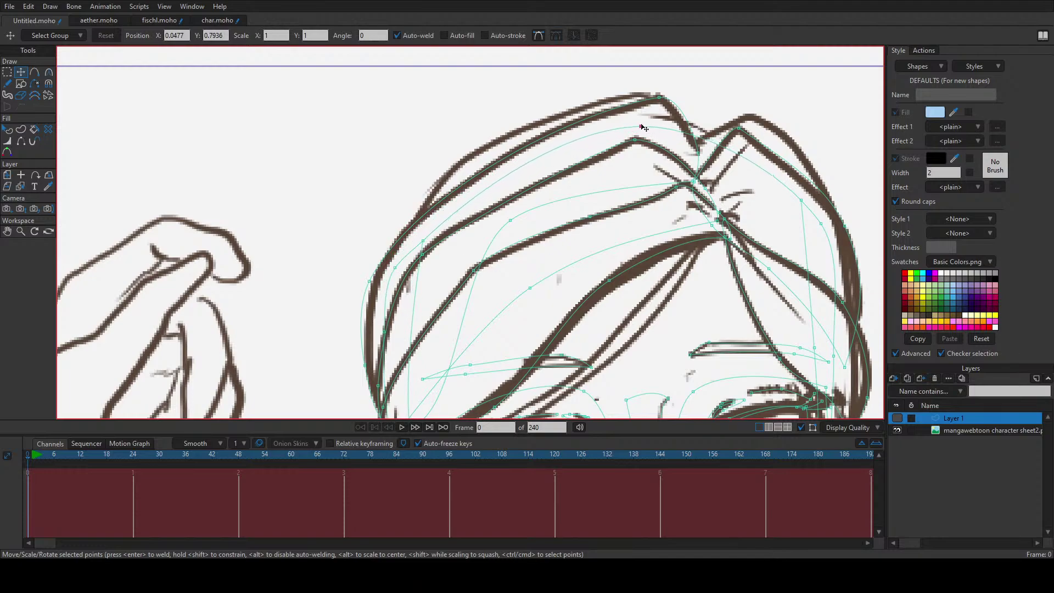
left_click(641, 127)
key("a")
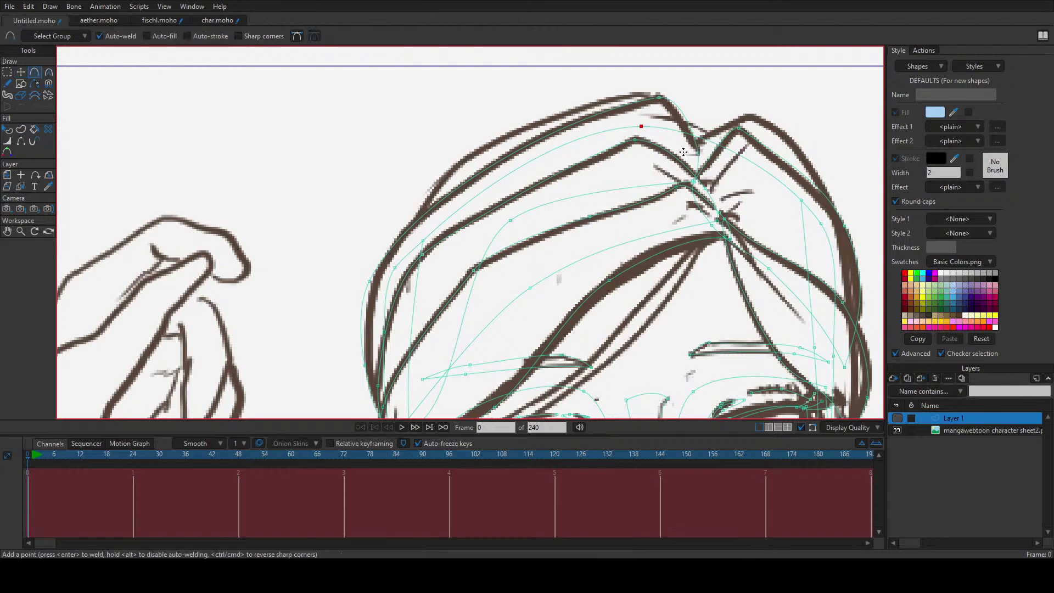
Step: Fit the right crown section's inner edge to the notch and parting by repositioning its points and curve handles
left_click_drag(686, 153, 684, 274)
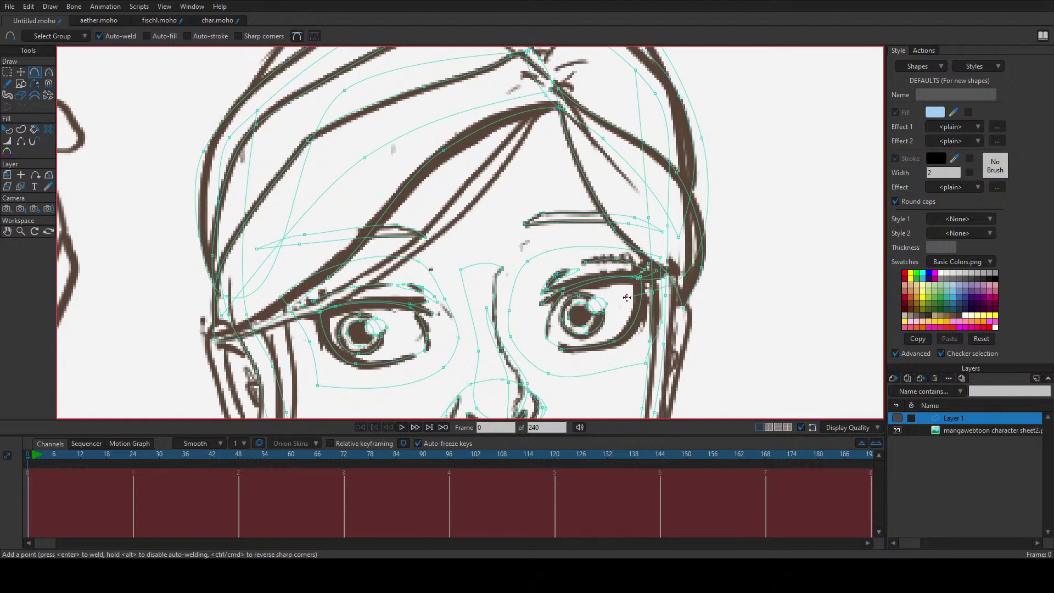
mouse_move(628, 298)
left_mouse_down()
mouse_move(638, 170)
mouse_move(619, 107)
mouse_move(640, 292)
mouse_move(598, 235)
mouse_move(546, 258)
left_mouse_up()
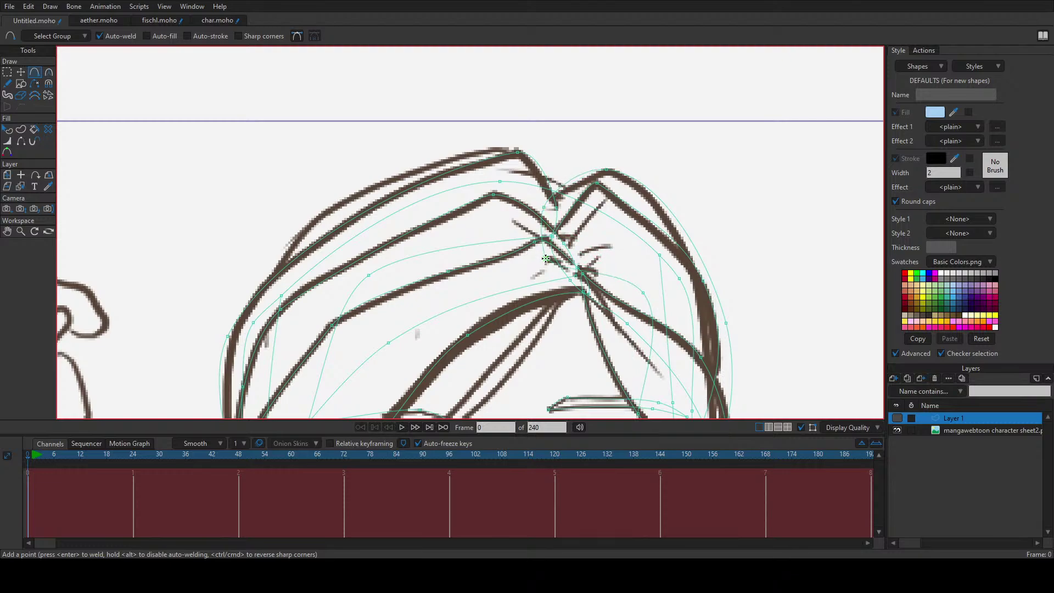
key("t")
left_click(547, 257)
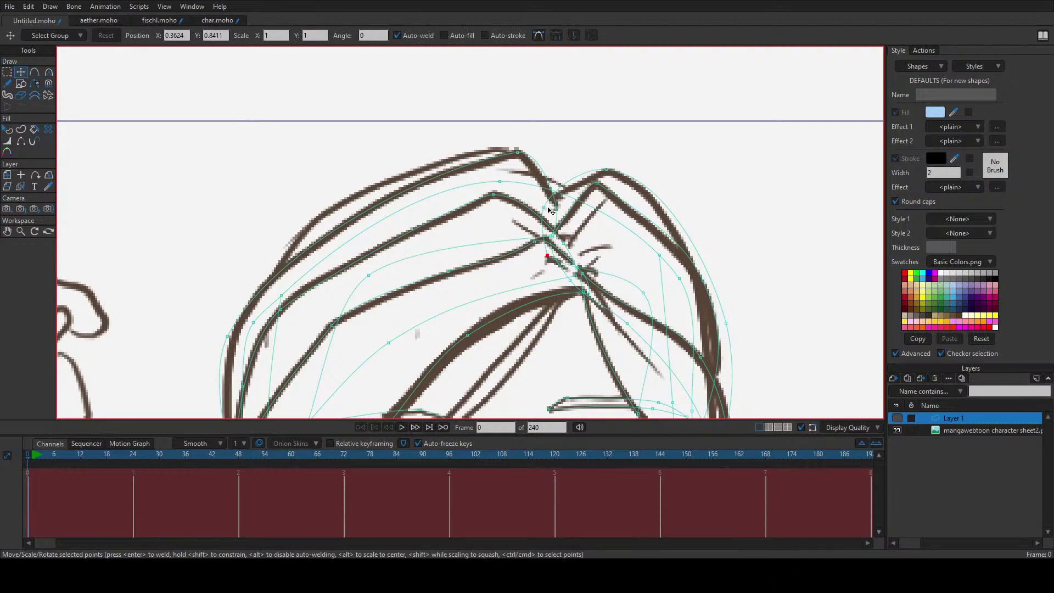
left_click_drag(546, 256, 553, 202)
key("c")
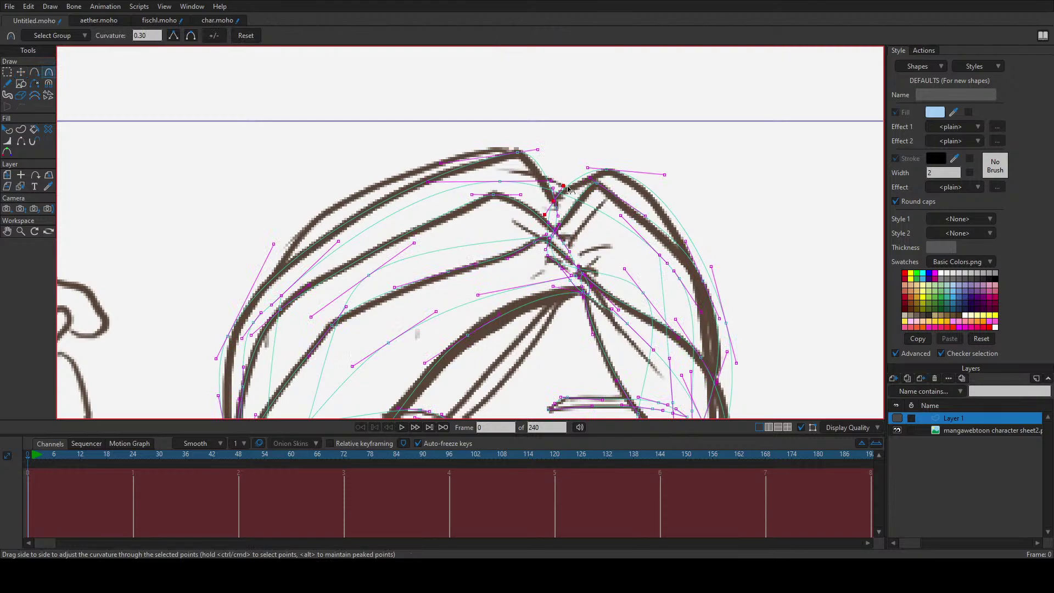
left_click(593, 172)
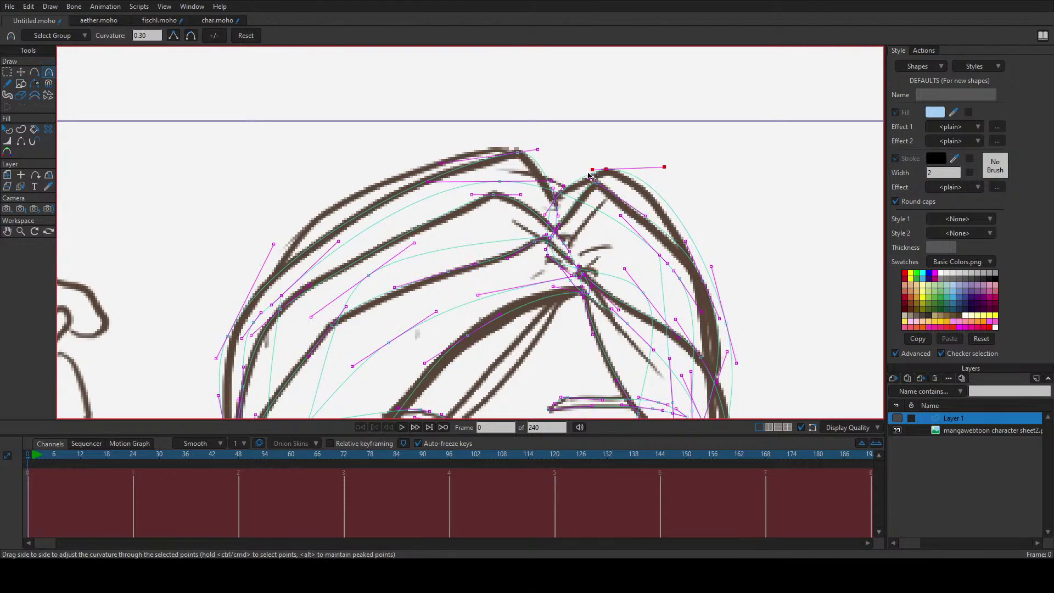
left_click(553, 202)
left_click_drag(548, 219, 555, 207)
key("t")
left_click_drag(556, 209, 554, 262)
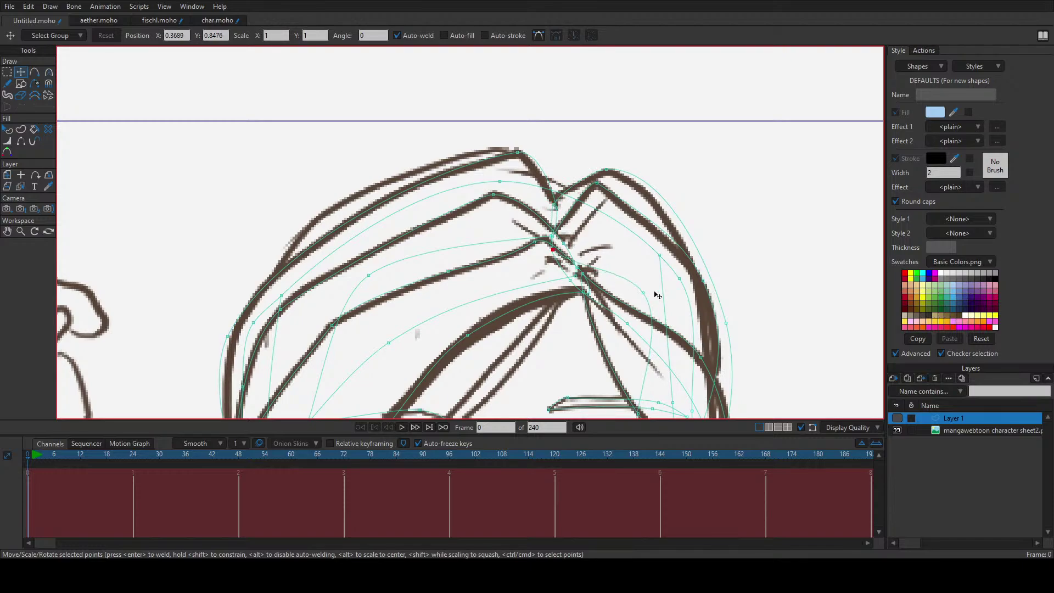
Step: Move the right crown section's lower point out to the right temple and shape its outer side along the sketch
left_click_drag(656, 294, 659, 192)
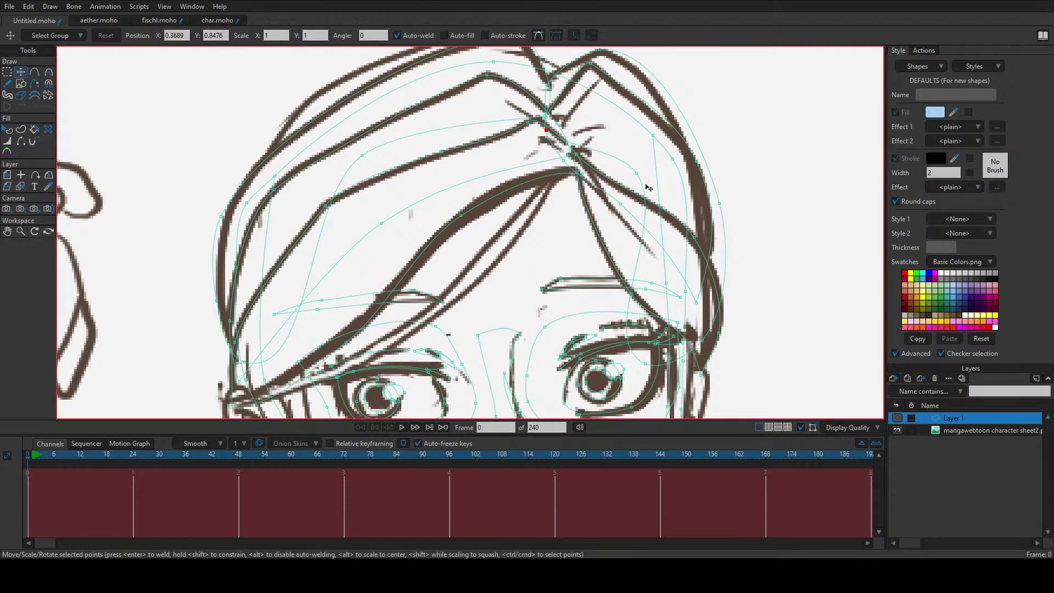
left_click(650, 351)
left_click_drag(654, 357, 701, 358)
key("c")
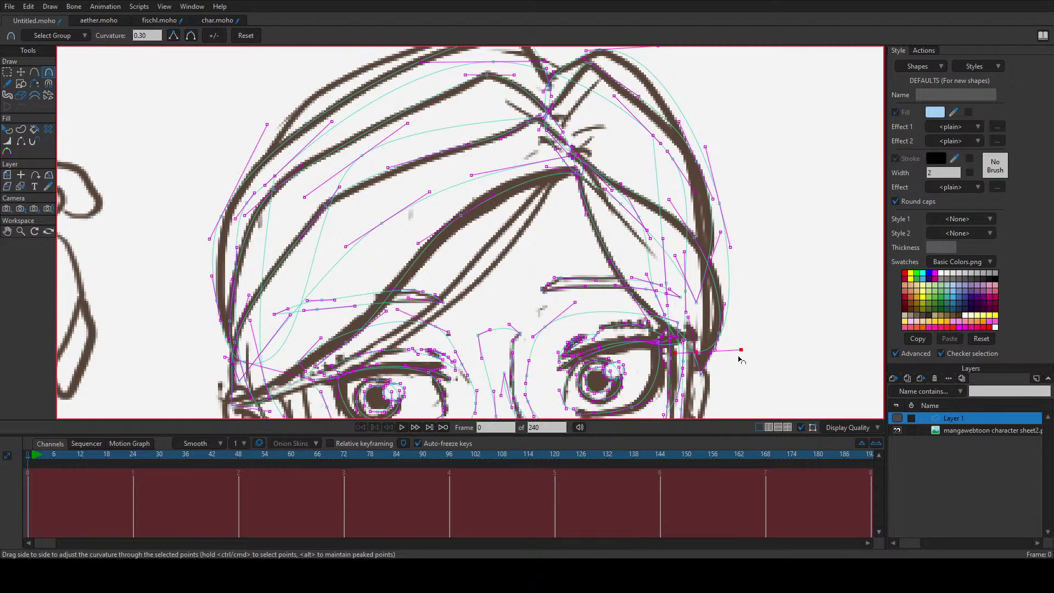
left_click_drag(740, 352, 726, 296)
key("t")
left_click_drag(718, 214, 731, 326)
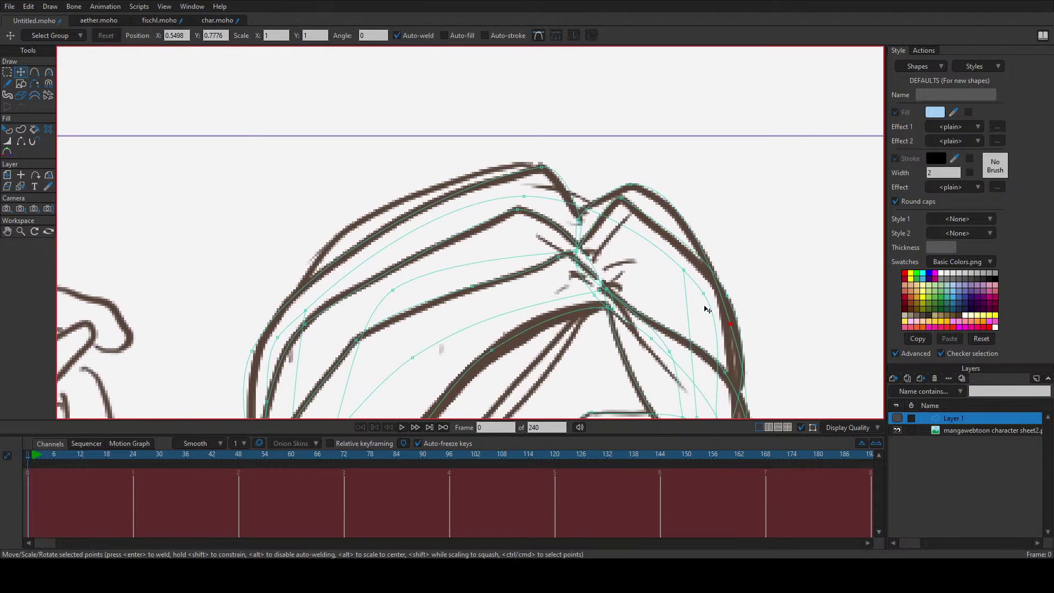
Step: Fine-tune the points and curve handles at the two crown peaks and the notch between them
left_click(626, 199)
left_click_drag(535, 208, 556, 235)
key("c")
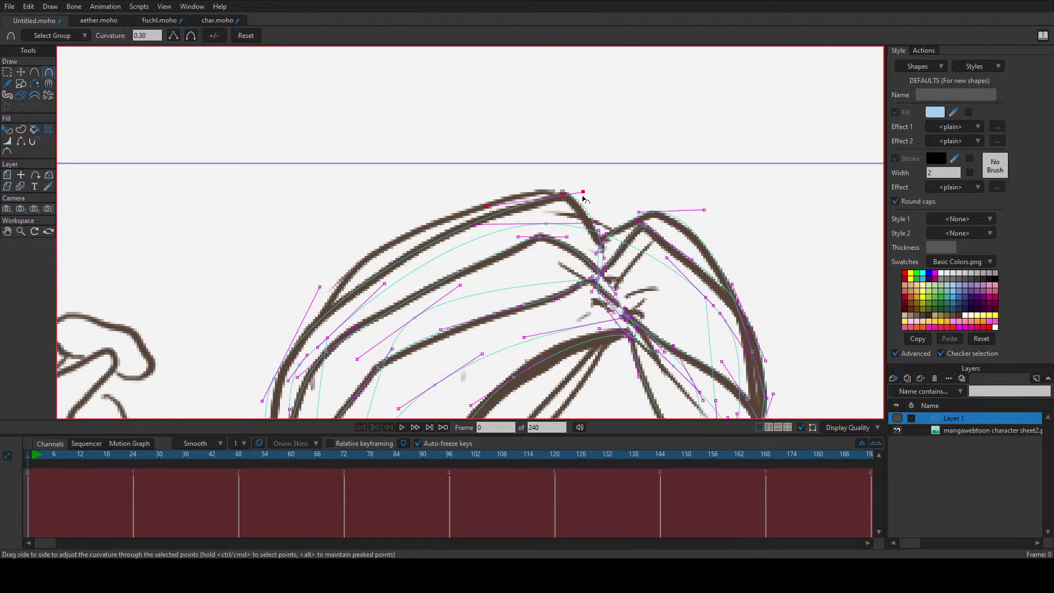
left_click(602, 248)
key("t")
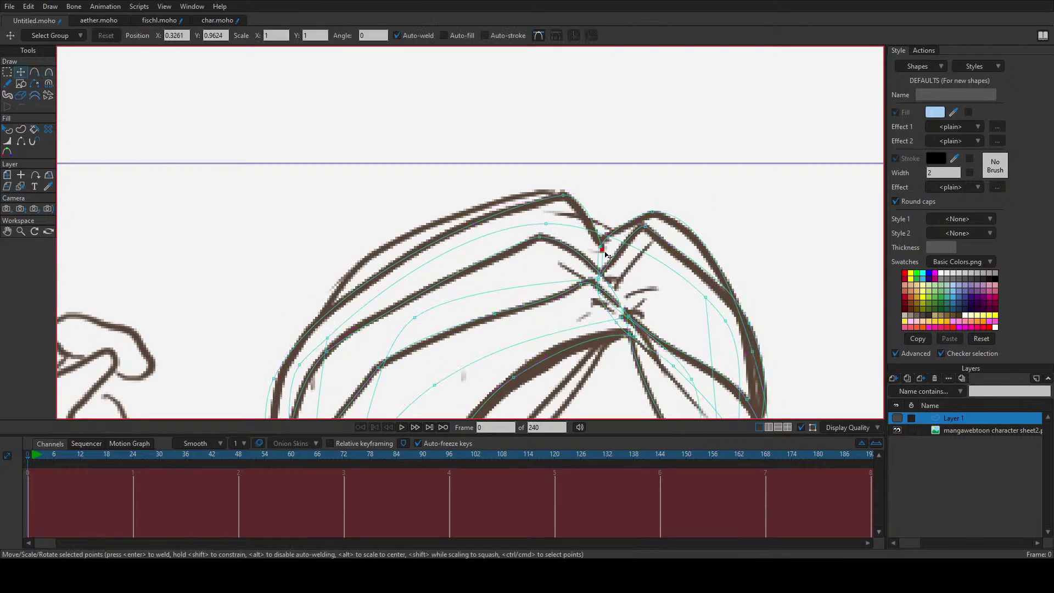
double_click(595, 224)
scroll(604, 222, "up", 5)
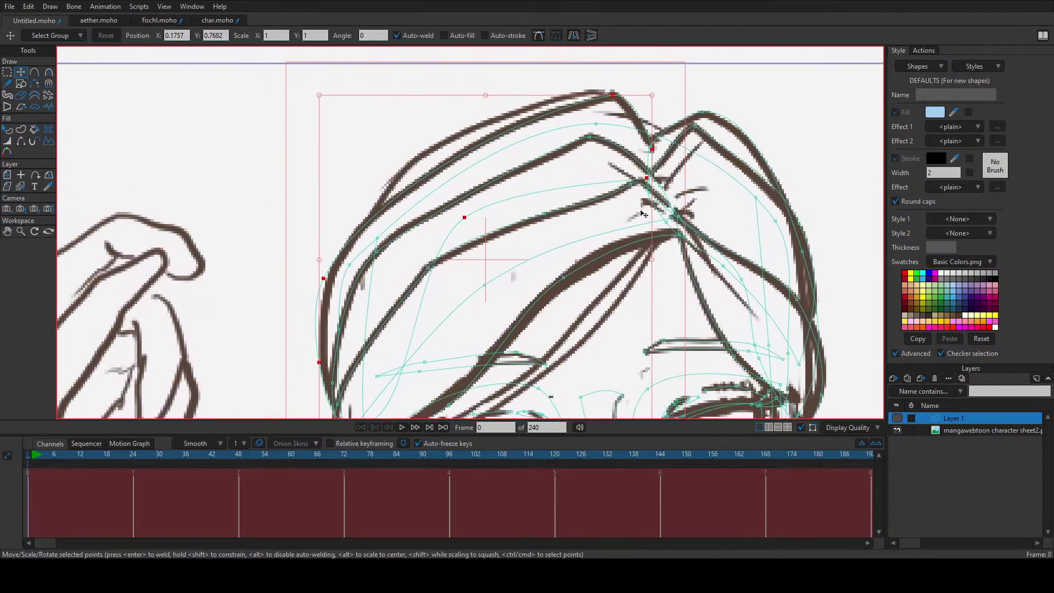
left_click_drag(640, 210, 696, 157)
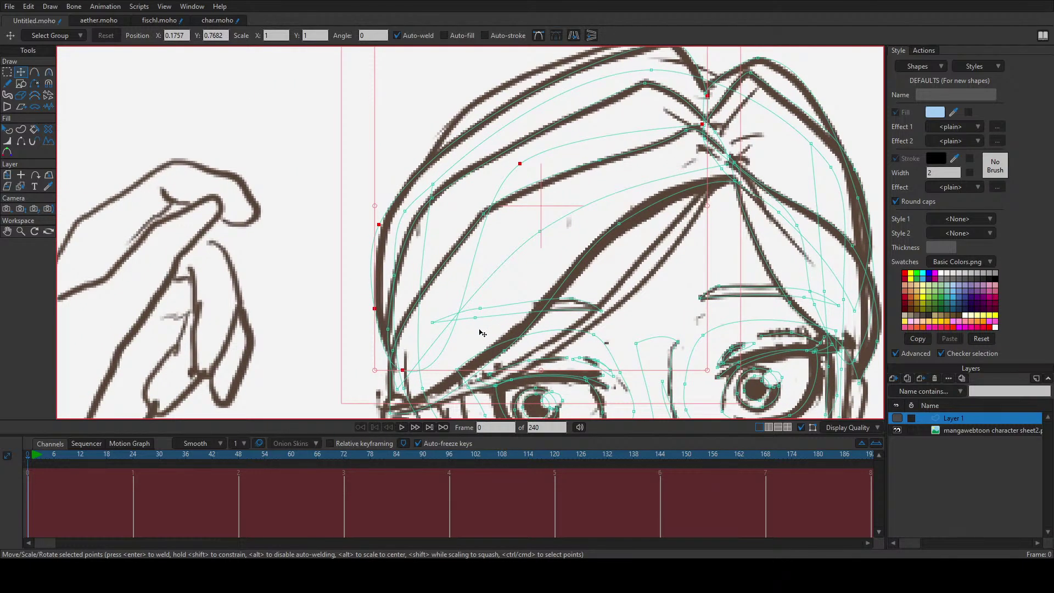
Step: Adjust the outer left crown section's lower curve handle at the left temple and refit its side bend to the sketch
left_click(404, 371)
key("c")
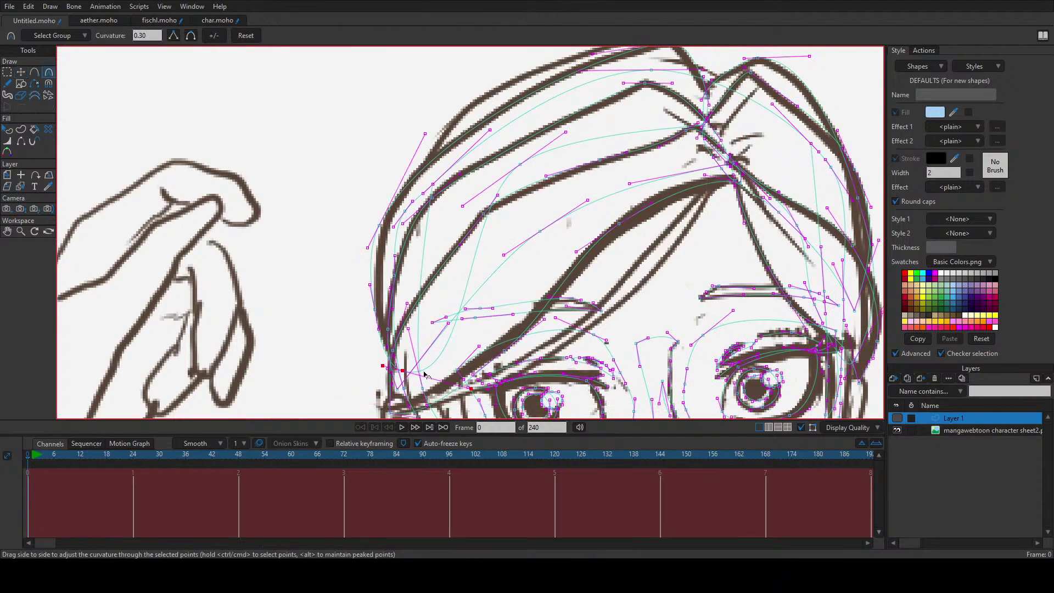
left_click_drag(470, 389, 437, 278)
key("ctrl+d")
key("t")
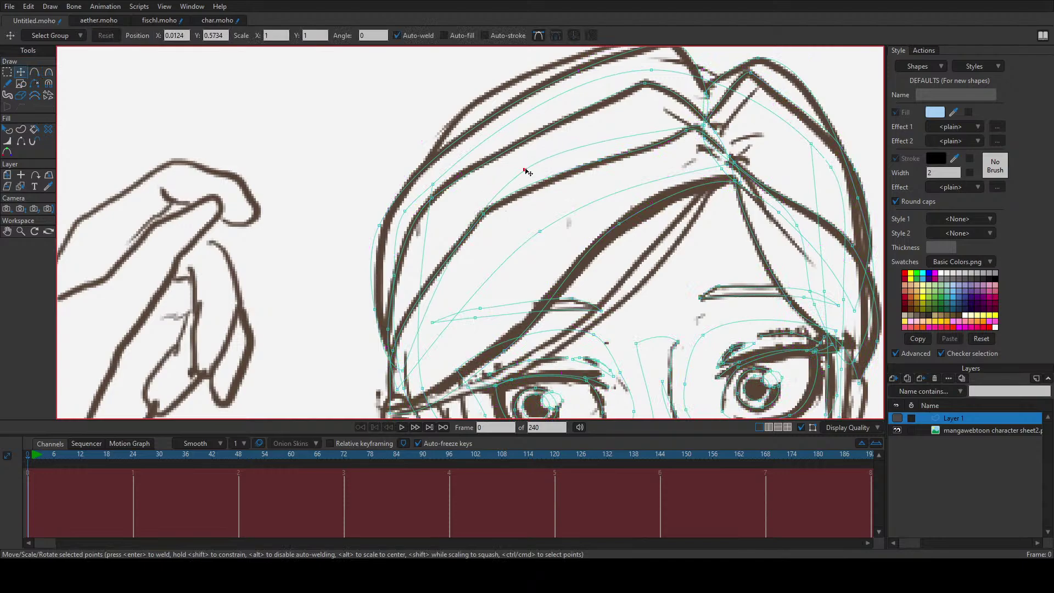
left_click(393, 206)
key("c")
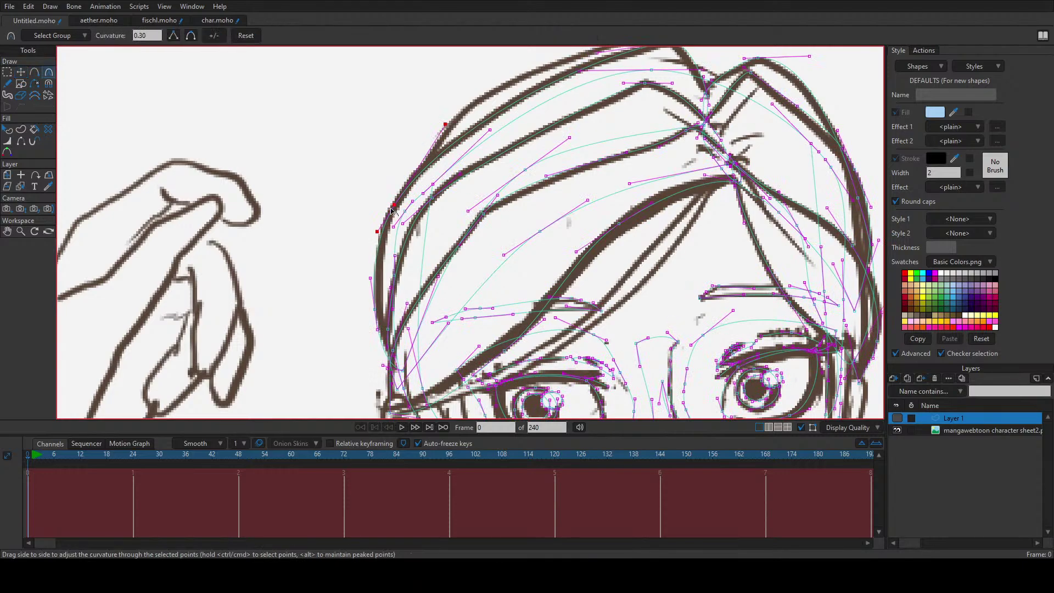
Step: Trace a new hair section along the outermost left crown line, over the peak to the notch, with a hidden inner edge
key("a")
scroll(391, 211, "down", 3)
scroll(632, 176, "up", 3)
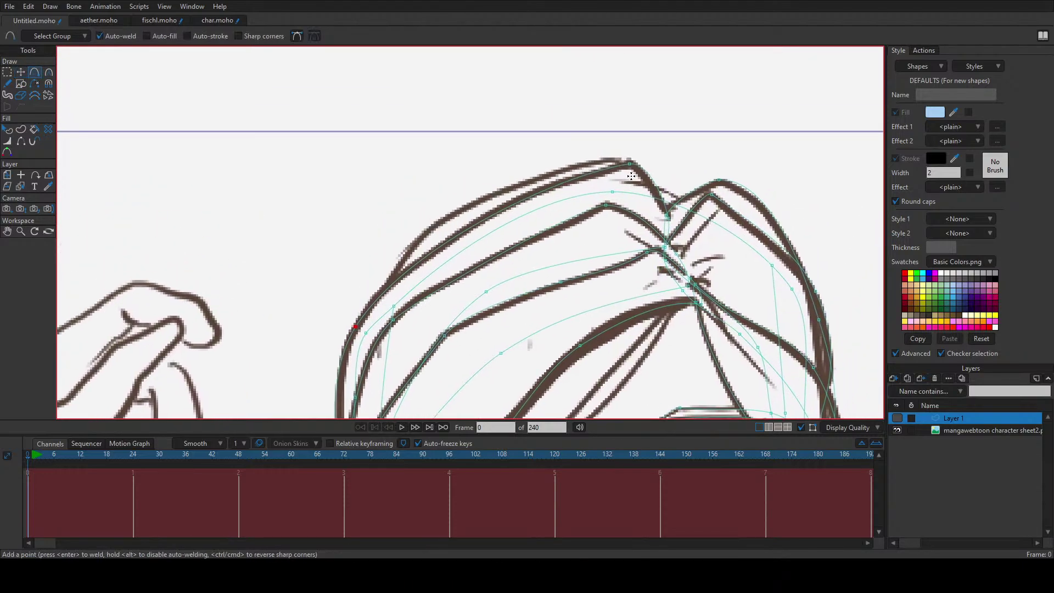
left_click_drag(632, 184, 434, 290)
left_click(464, 264)
left_click_drag(473, 254, 451, 256)
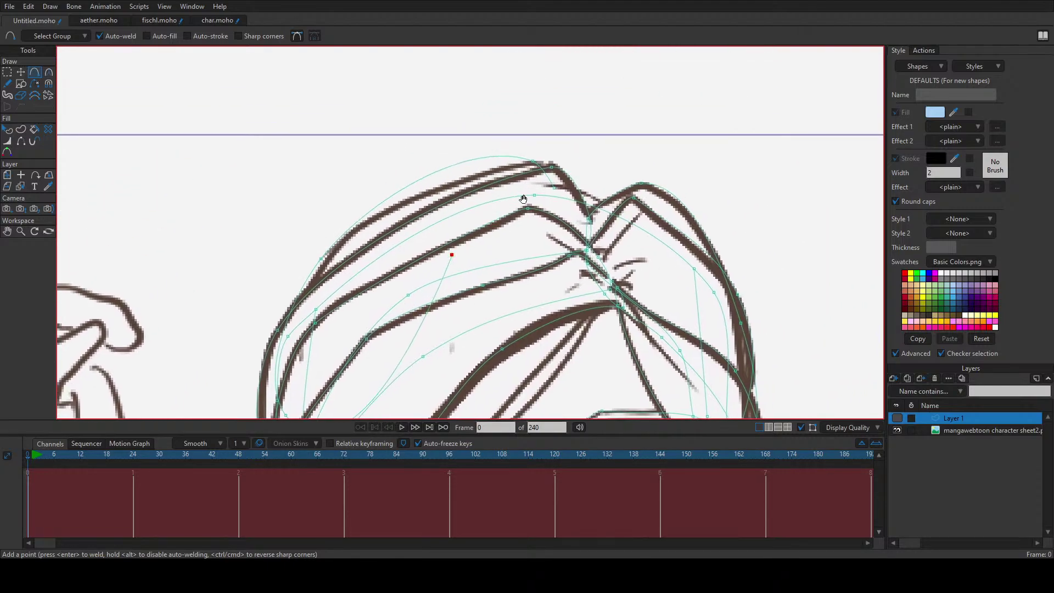
key("t")
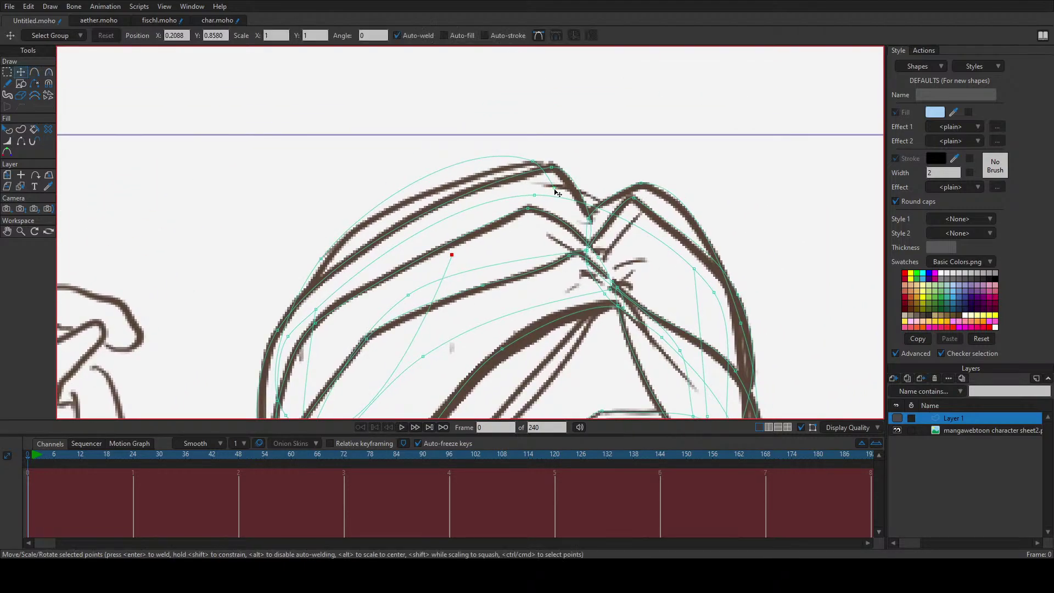
mouse_move(554, 190)
left_mouse_down()
mouse_move(592, 202)
mouse_move(581, 217)
mouse_move(596, 205)
left_mouse_up()
key("a")
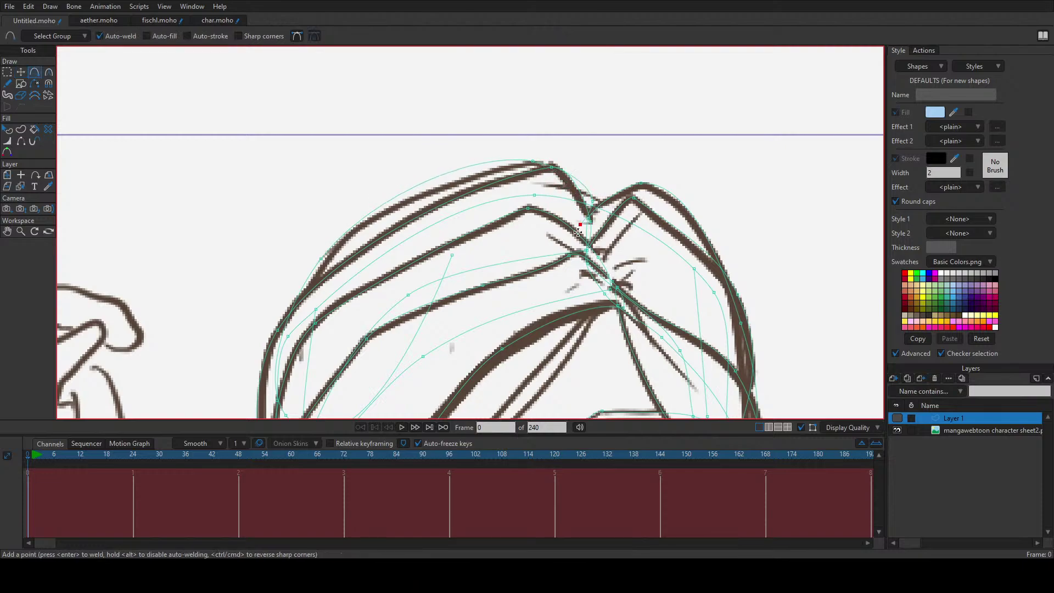
Step: Add points along the new outermost section's hidden inner edge and smooth it with the curve handles
left_click_drag(572, 240, 452, 255)
key("t")
key("c")
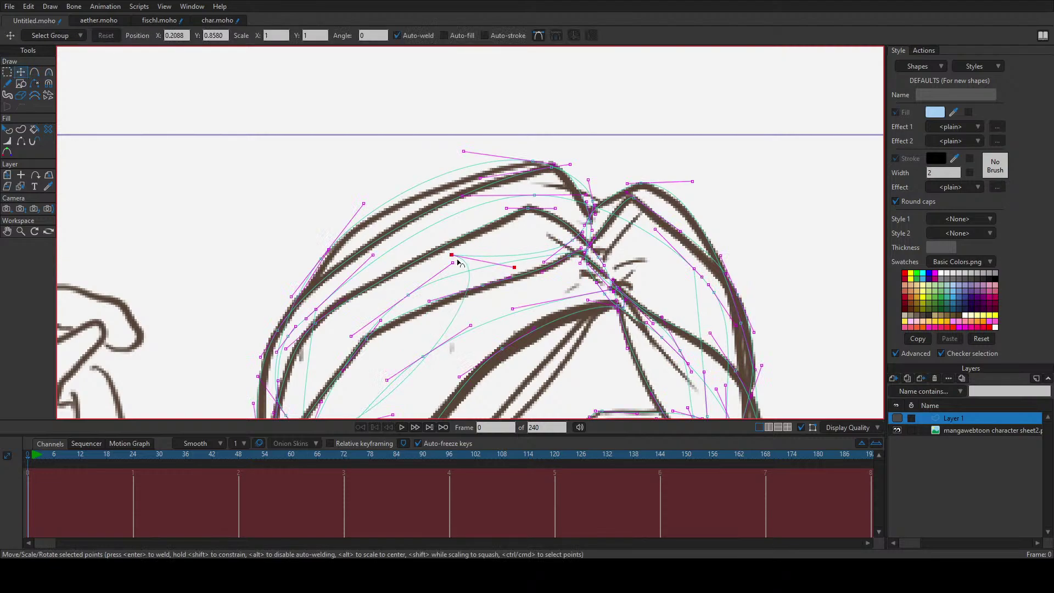
mouse_move(438, 262)
left_mouse_down()
mouse_move(472, 259)
mouse_move(406, 270)
mouse_move(419, 252)
mouse_move(463, 275)
mouse_move(433, 252)
left_mouse_up()
key("a")
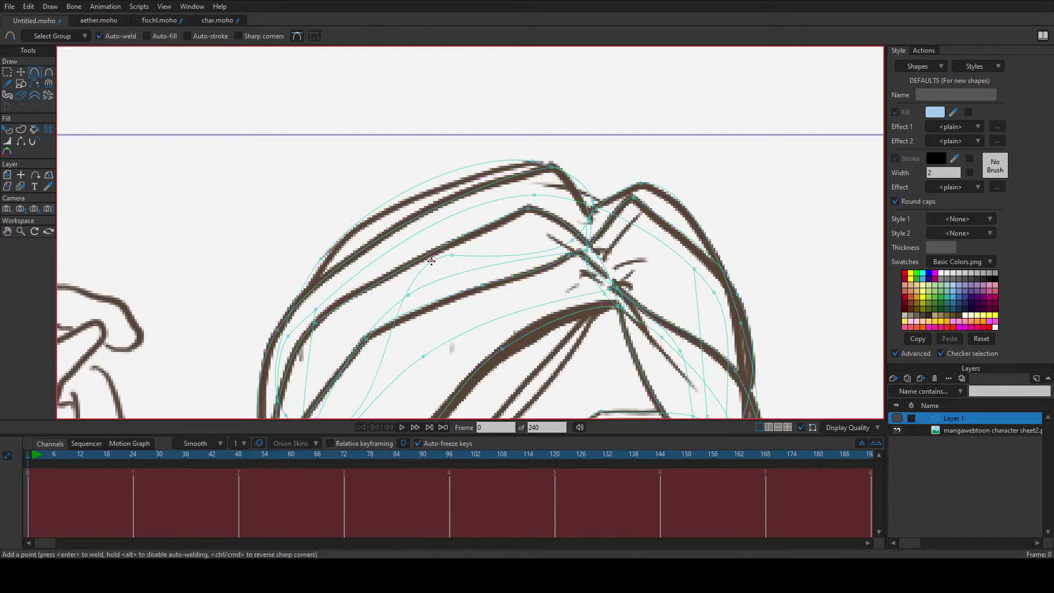
key("t")
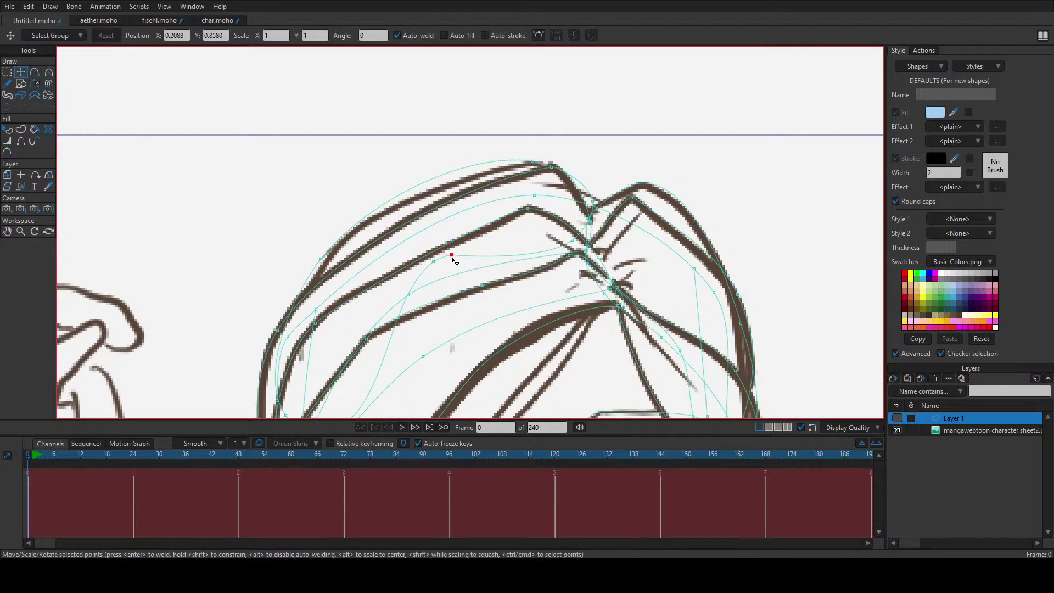
left_click_drag(455, 262, 487, 237)
key("c")
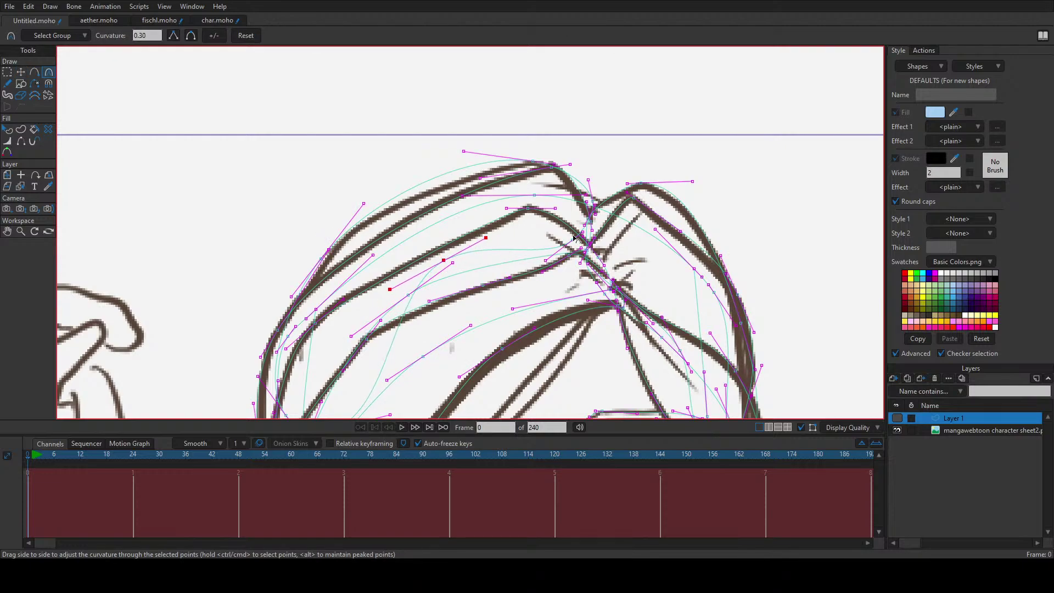
key("t")
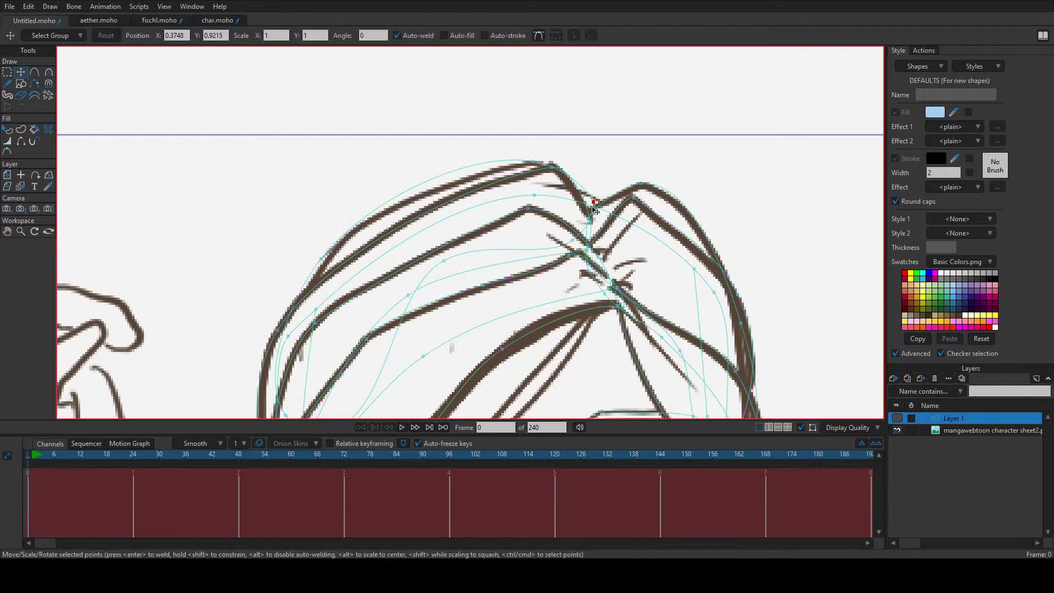
Step: Fit the outermost left section's notch, peak and upper side bend to the sketch by moving points and curve handles
left_click(595, 209)
left_click_drag(596, 216, 575, 251)
left_click_drag(533, 161, 539, 165)
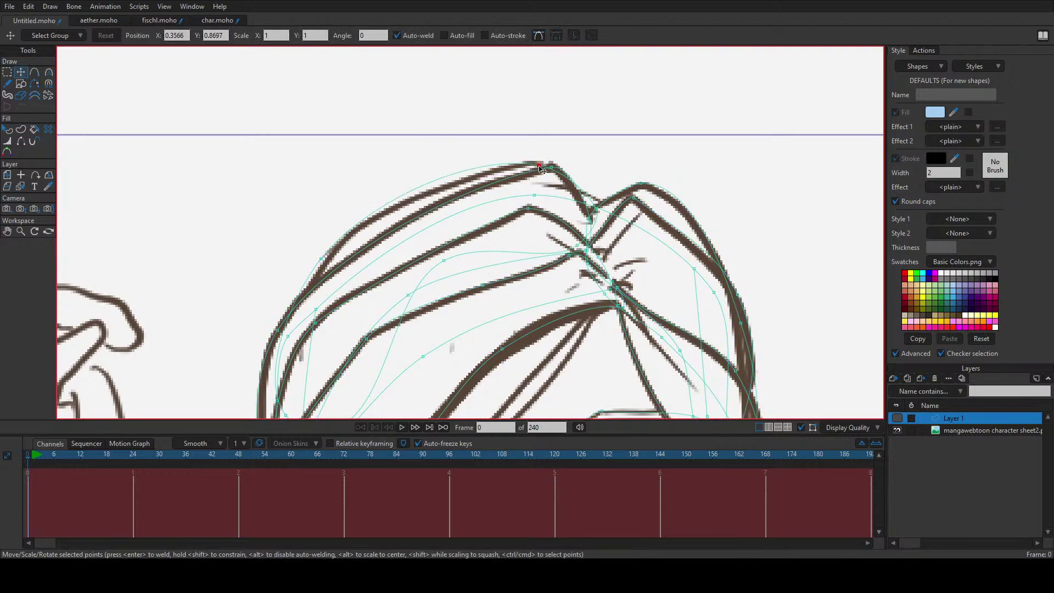
key("c")
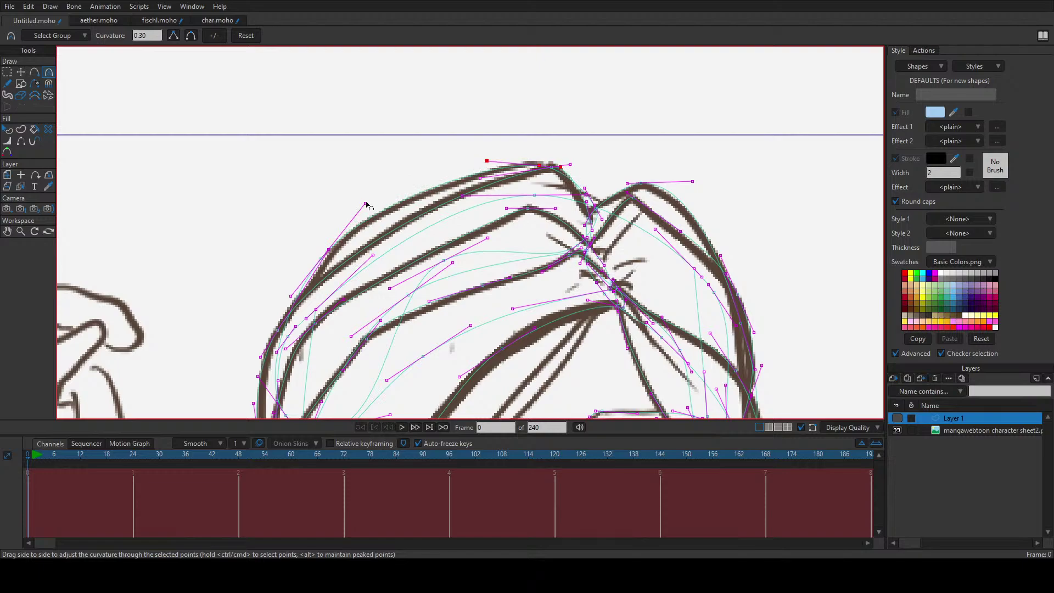
key("t")
left_click_drag(329, 250, 350, 270)
key("c")
key("t")
Step: Adjust the curve handles at the outermost left section's side and hidden lower end
scroll(329, 270, "down", 3)
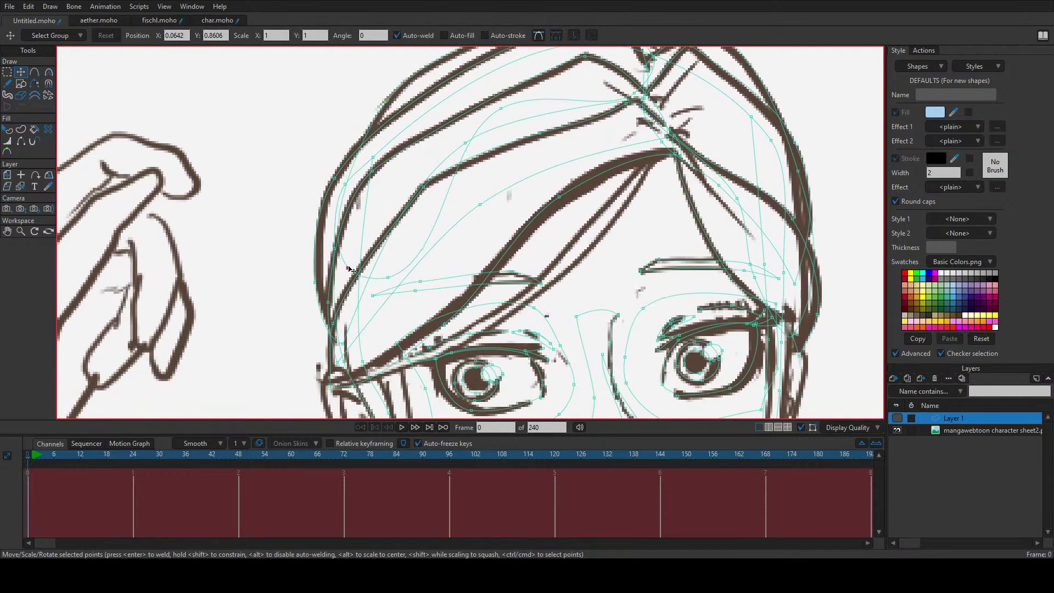
key("c")
left_click_drag(318, 229, 340, 228)
key("t")
key("c")
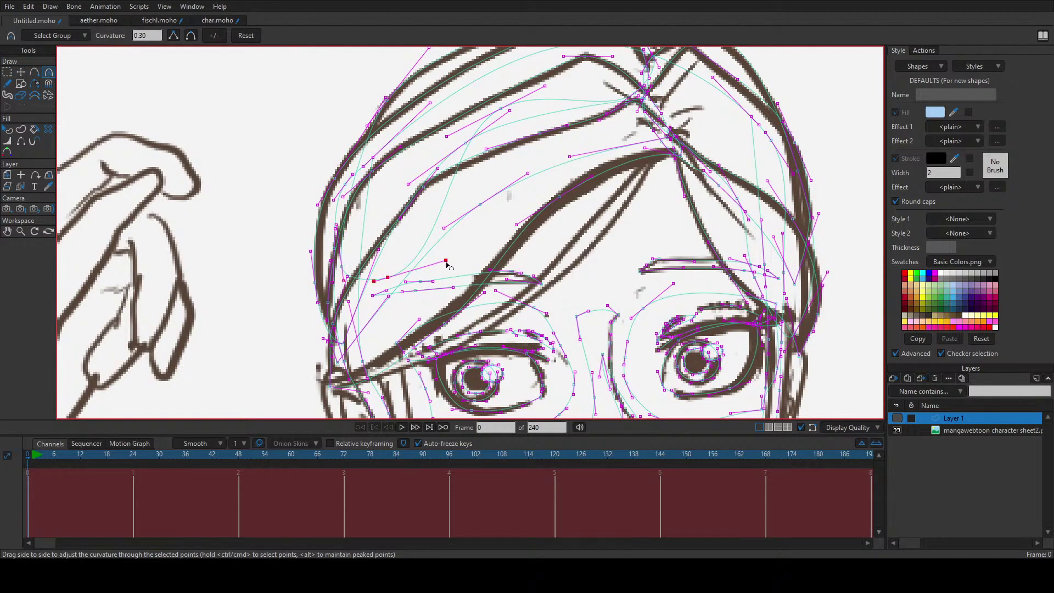
left_click_drag(445, 261, 432, 281)
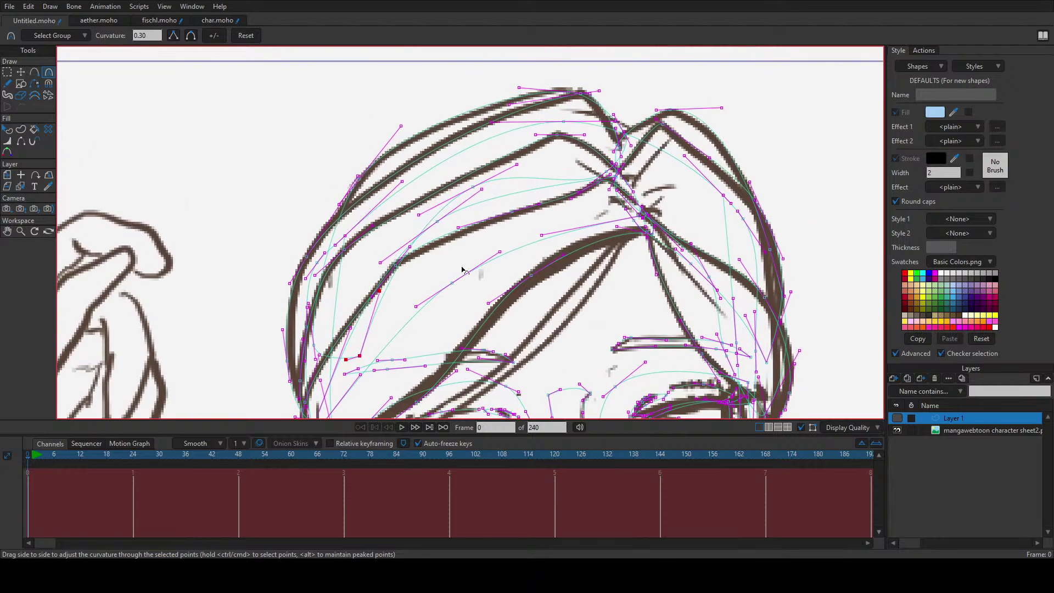
Step: Reposition the outermost left section's inner-edge points and tuck its end point in at the parting
key("t")
left_click(390, 279)
left_click_drag(557, 186, 514, 226)
key("c")
key("t")
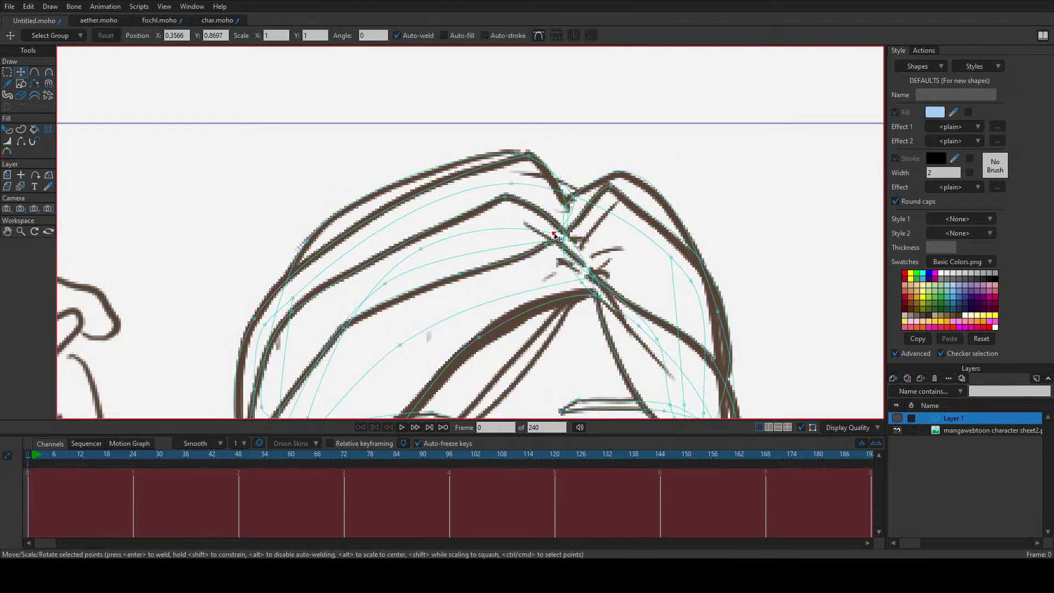
left_click(577, 202)
left_click_drag(580, 205, 574, 245)
Step: Refine the right crown section's peak point and its lower point beside the right eye
left_click(529, 162)
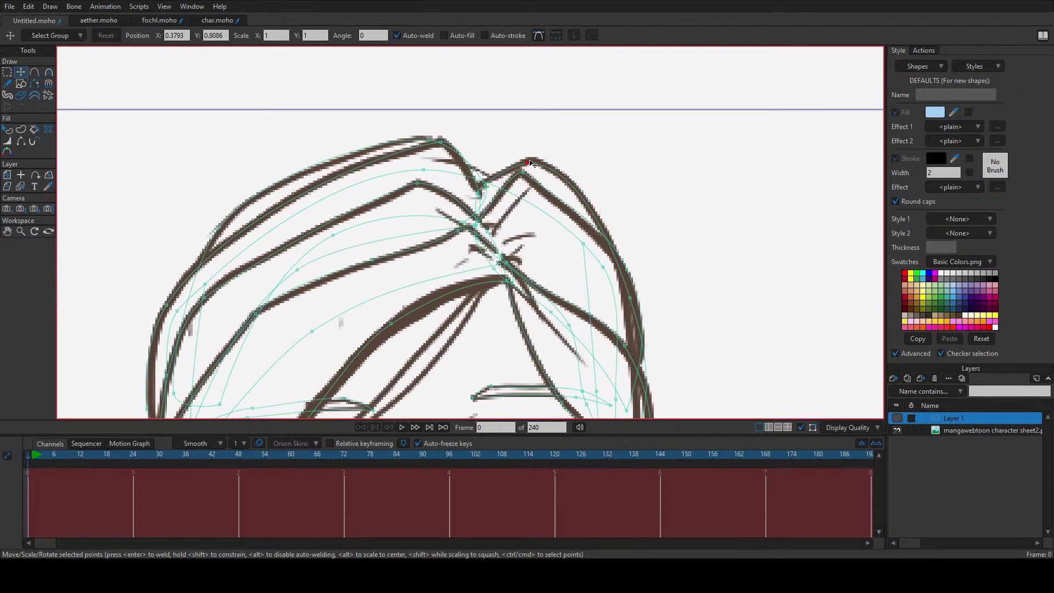
left_click_drag(636, 285, 619, 162)
left_click_drag(675, 296, 696, 230)
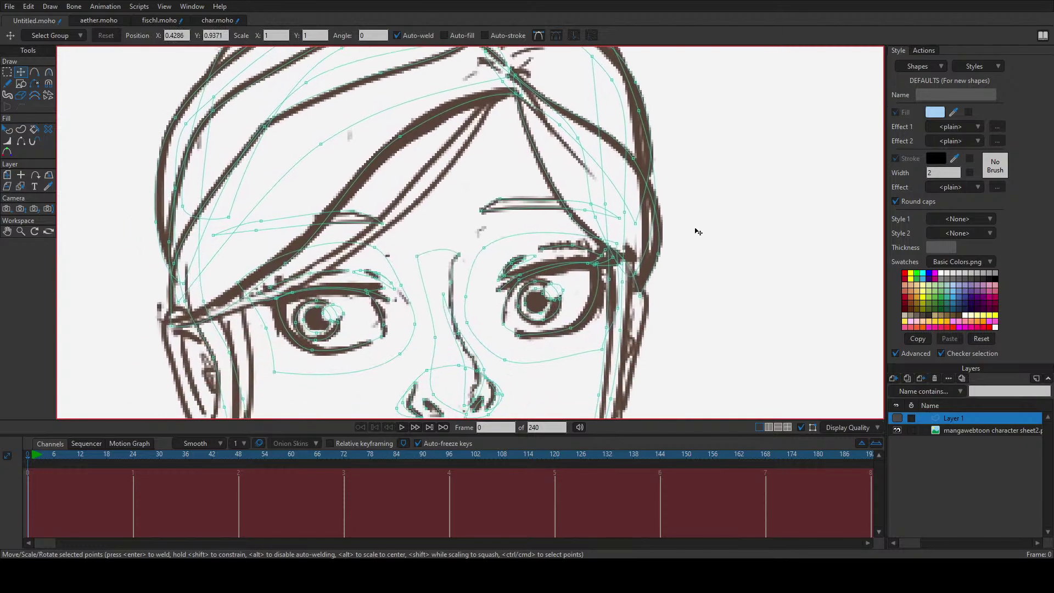
left_click_drag(620, 296, 636, 289)
Step: Trace the thin fringe strand running from the parting down to the left temple as a new closed shape
left_click_drag(479, 202, 706, 184)
key("a")
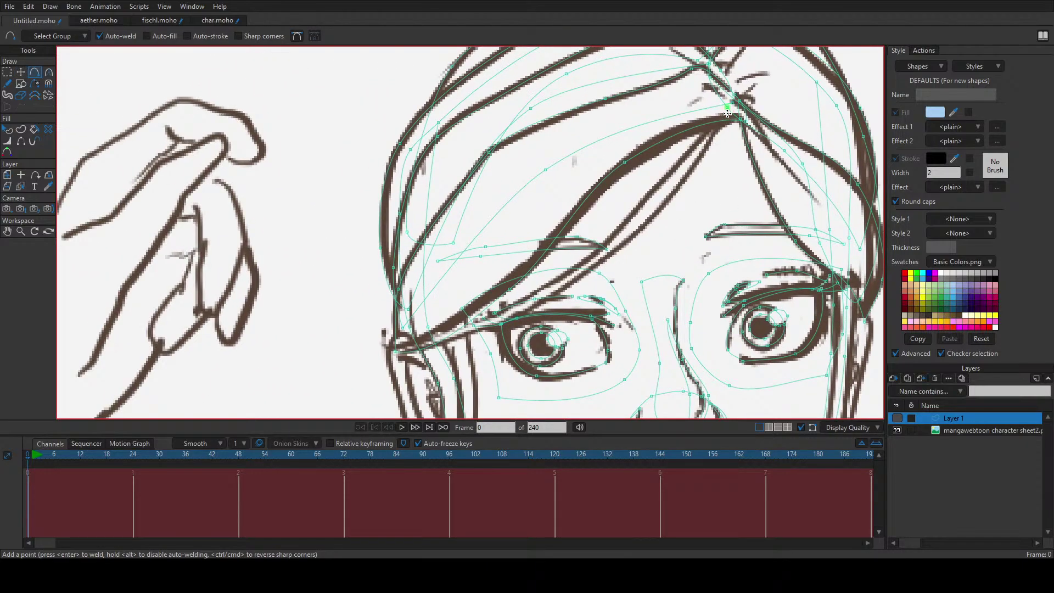
left_click(722, 117)
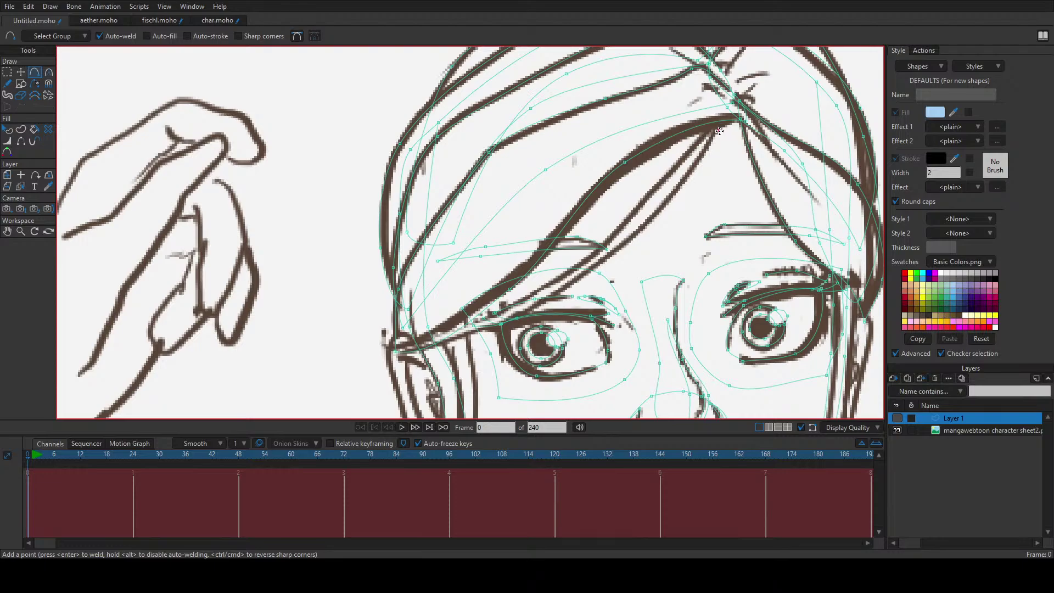
mouse_move(719, 131)
left_mouse_down()
mouse_move(641, 231)
mouse_move(533, 311)
mouse_move(400, 349)
left_mouse_up()
key("ctrl+z")
mouse_move(708, 132)
left_mouse_down()
mouse_move(615, 237)
mouse_move(465, 331)
mouse_move(401, 345)
left_mouse_up()
Step: Adjust the thin strand's end point and its curve handle at the left temple
key("t")
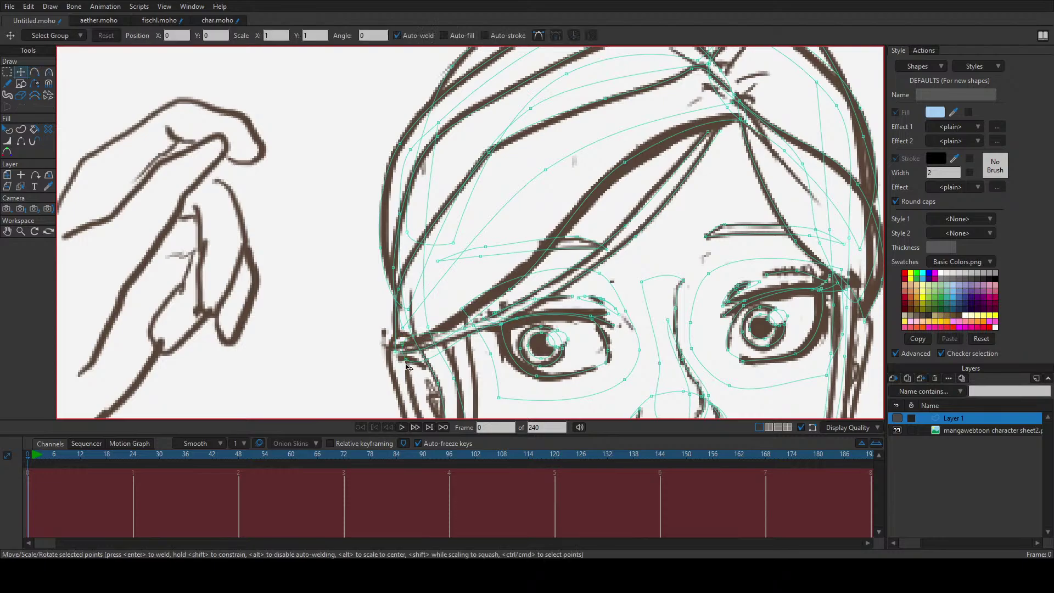
left_click_drag(404, 349, 409, 357)
key("c")
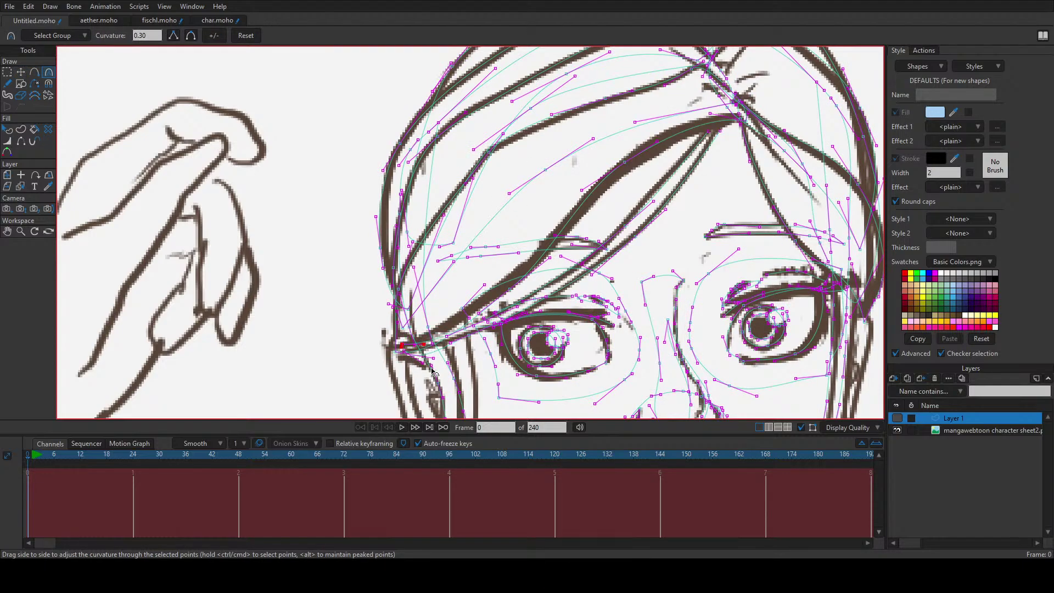
left_click_drag(425, 368, 429, 360)
Step: Bend the thin strand's lower edge along the sketch by adjusting the curve handles of its middle point
key("t")
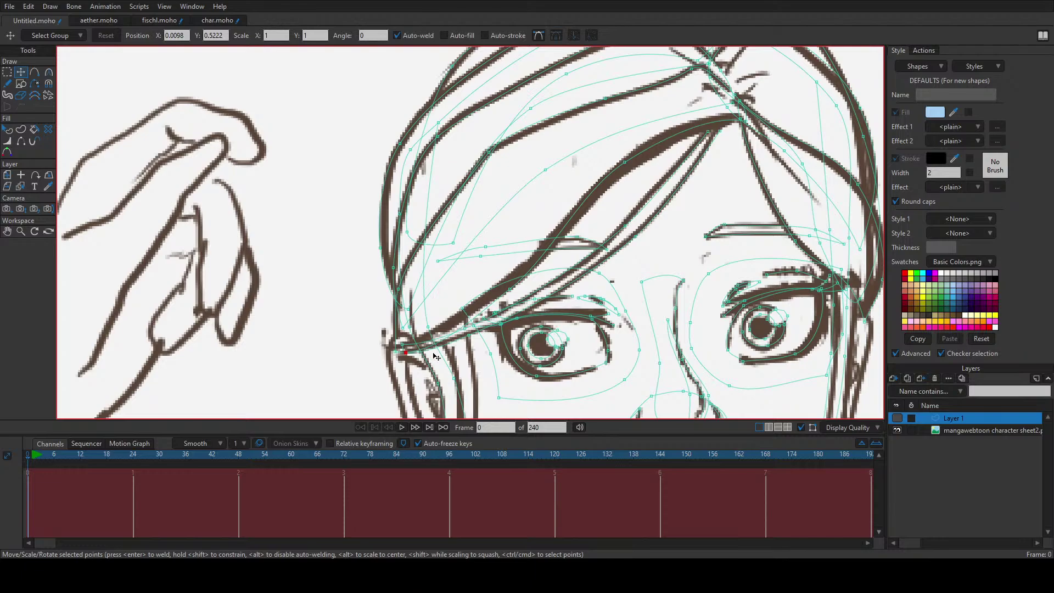
left_click_drag(652, 273, 573, 232)
left_click(575, 254)
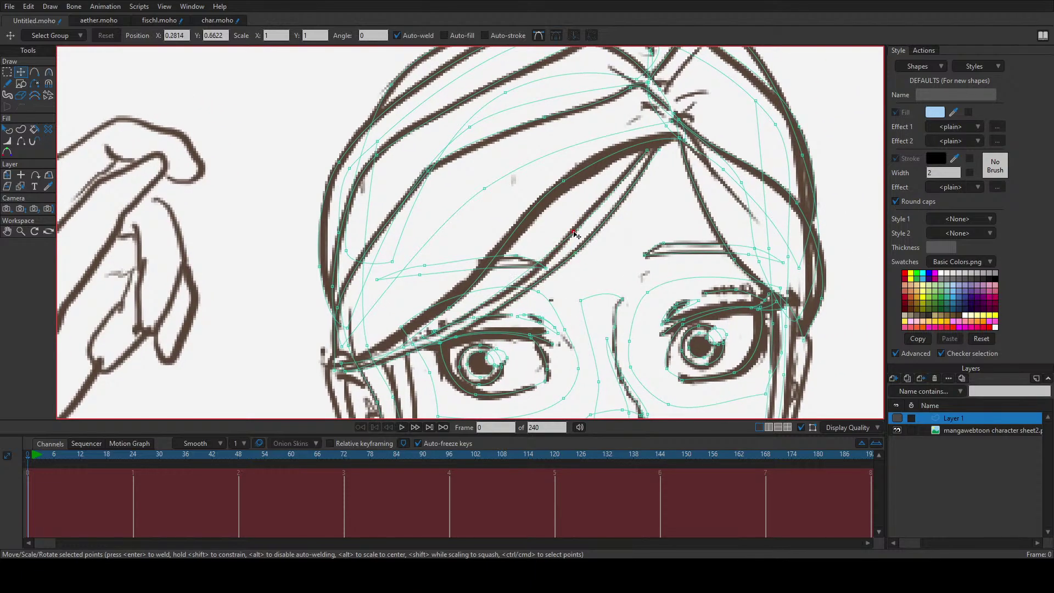
key("c")
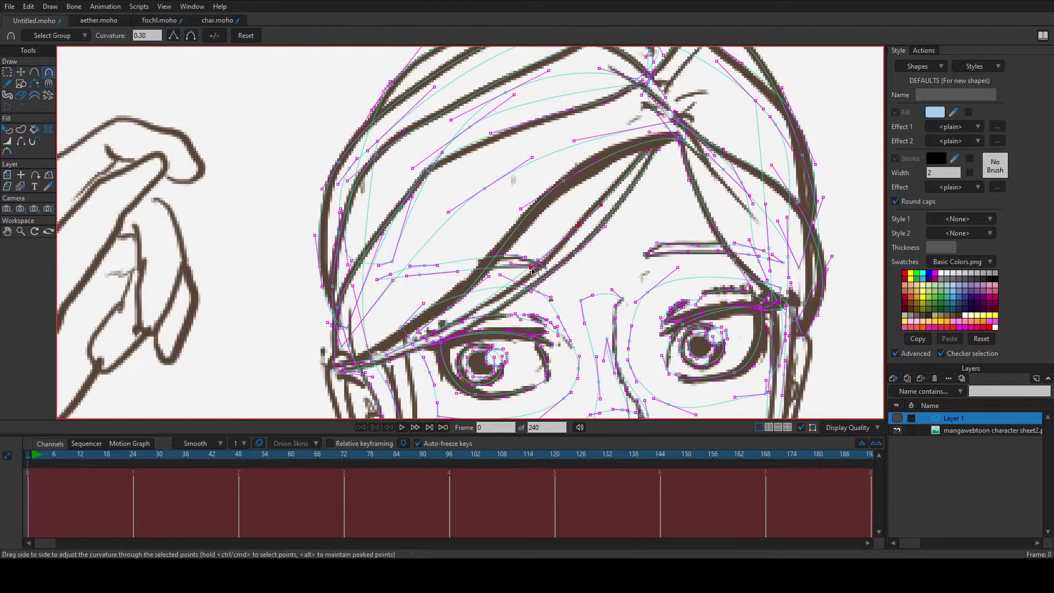
left_click_drag(532, 271, 608, 222)
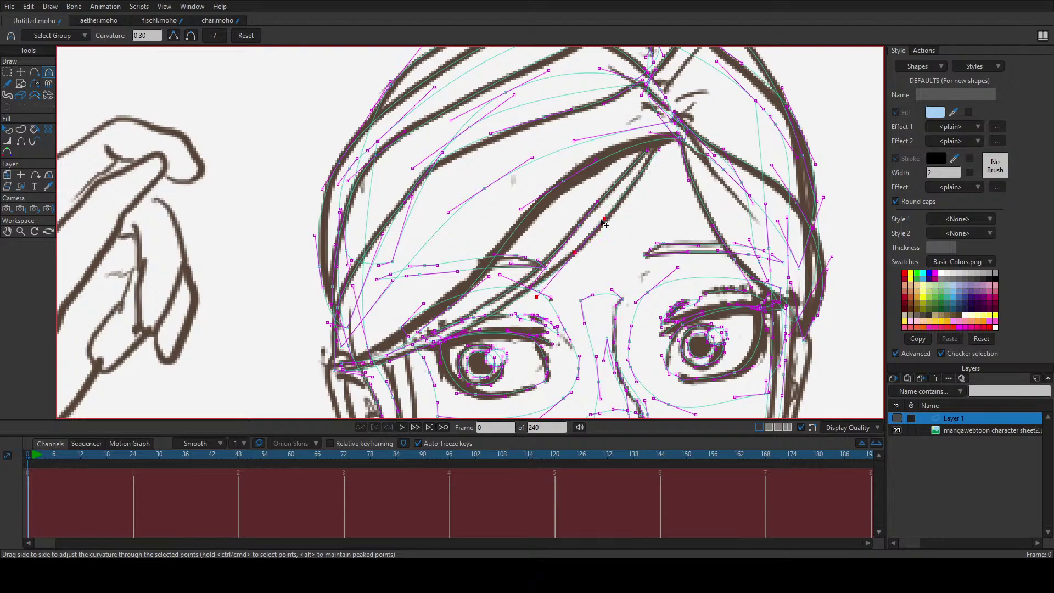
Step: Tuck the thin strand's upper end points in under the parting
key("t")
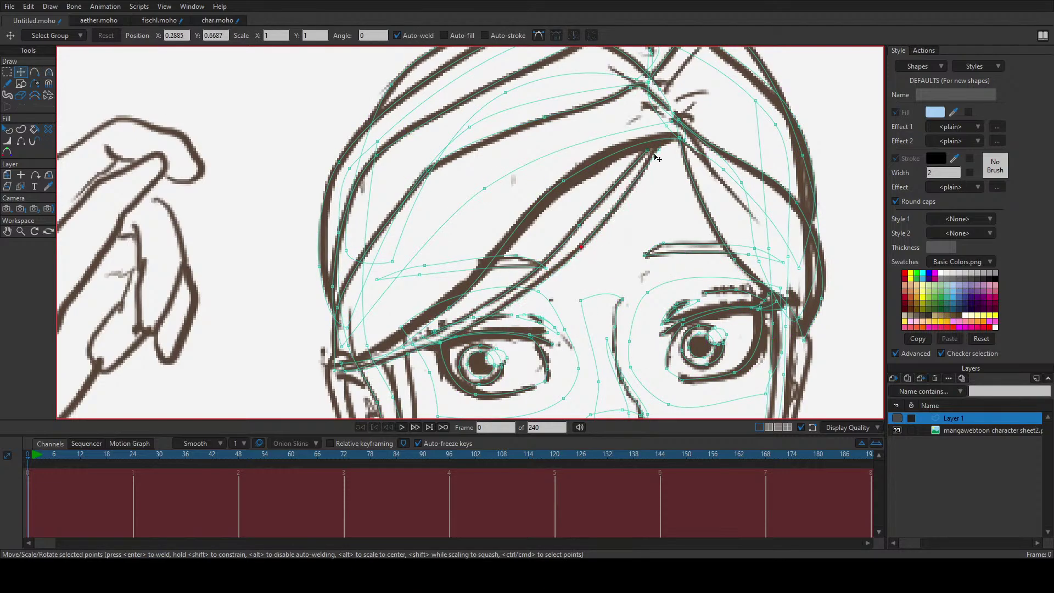
left_click_drag(651, 151, 662, 137)
left_click(661, 155)
left_click_drag(663, 139, 654, 133)
key("c")
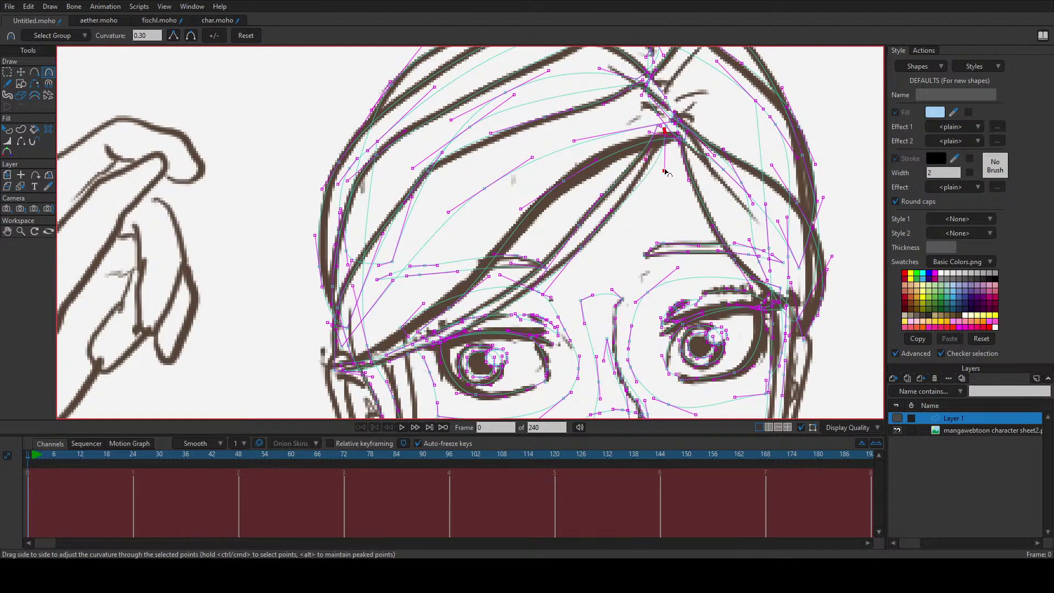
key("t")
Step: Fit the middle of the thin strand's upper edge to the sketch by moving its point and checking its handles
left_click_drag(659, 130, 588, 231)
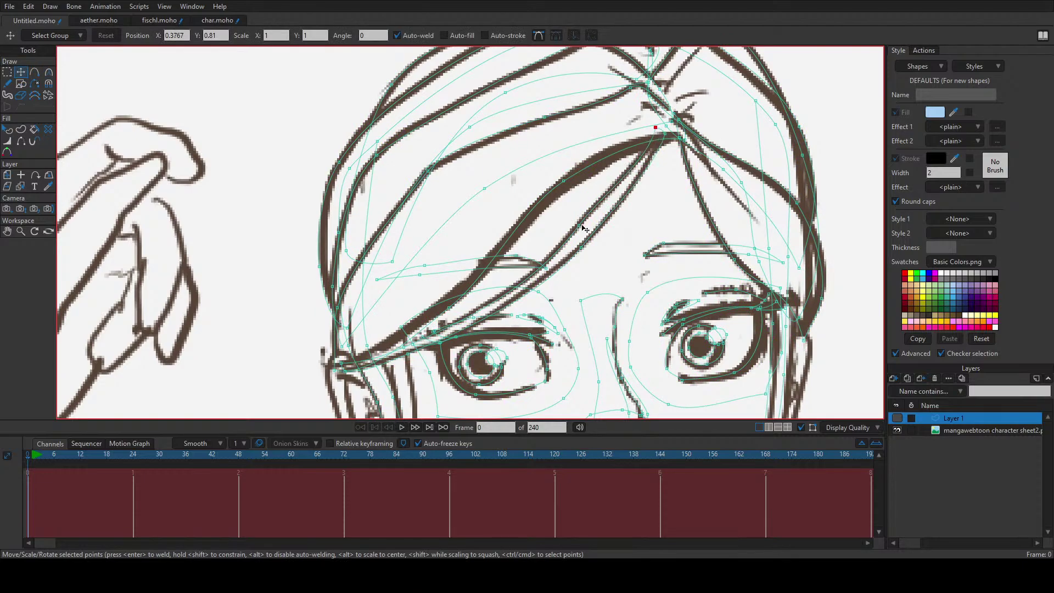
key("c")
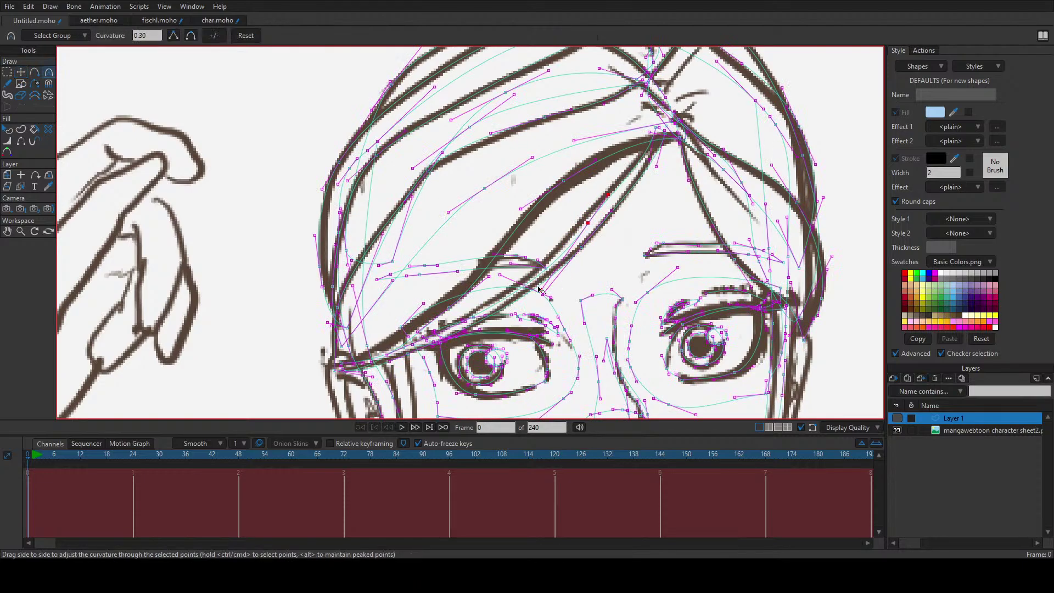
key("t")
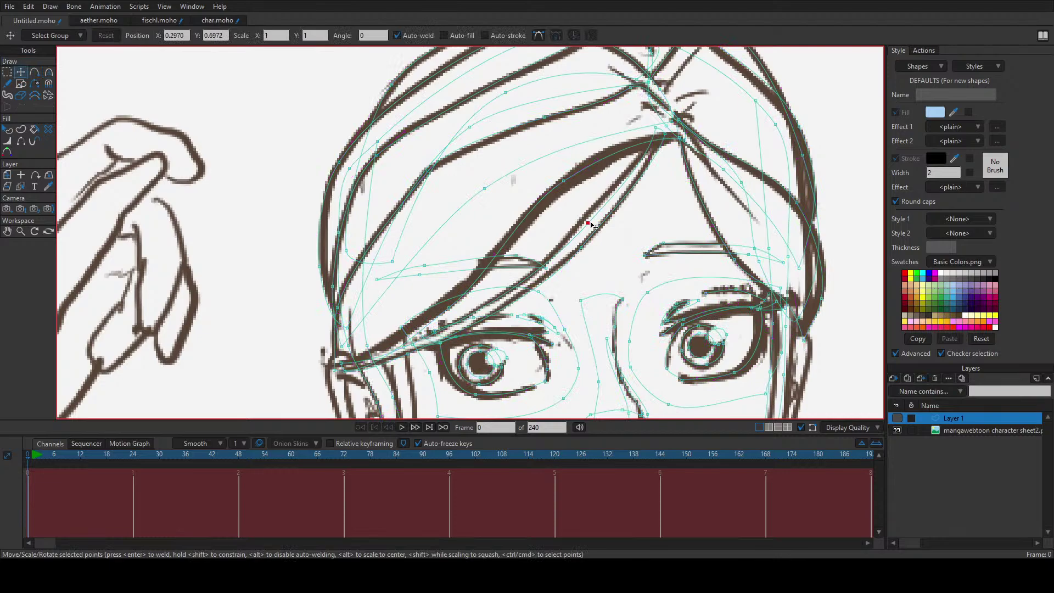
left_click_drag(591, 223, 586, 219)
key("c")
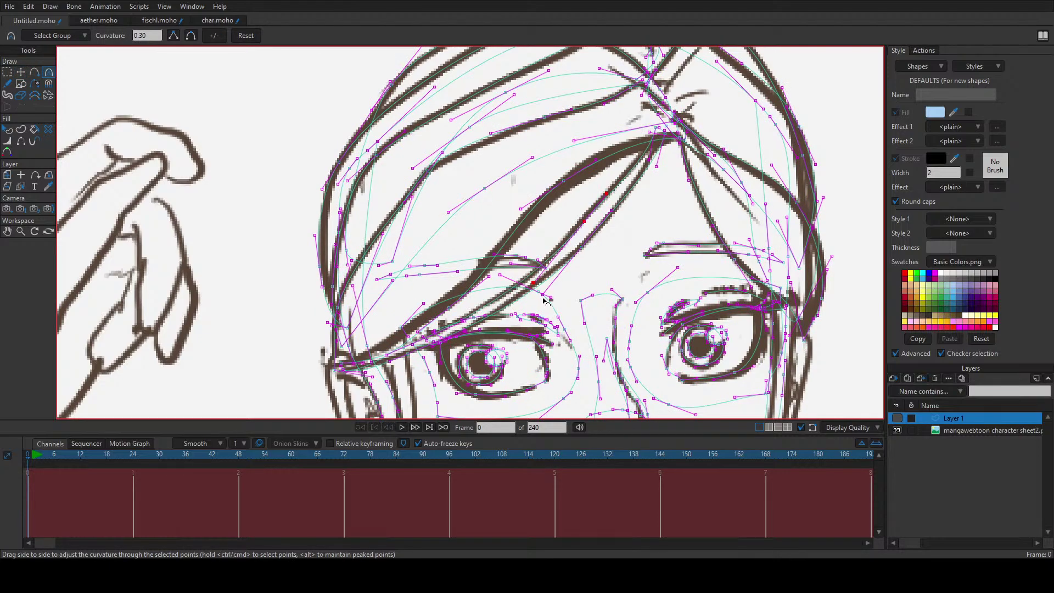
key("t")
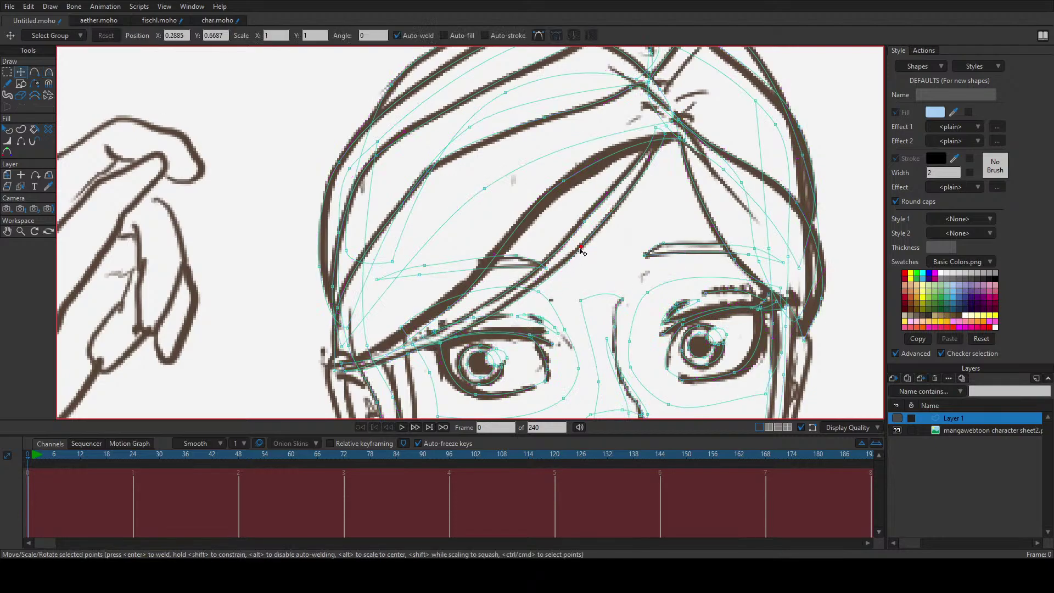
Step: Adjust the point and curve handle on the thin strand's lower edge beside the left eye
double_click(600, 233)
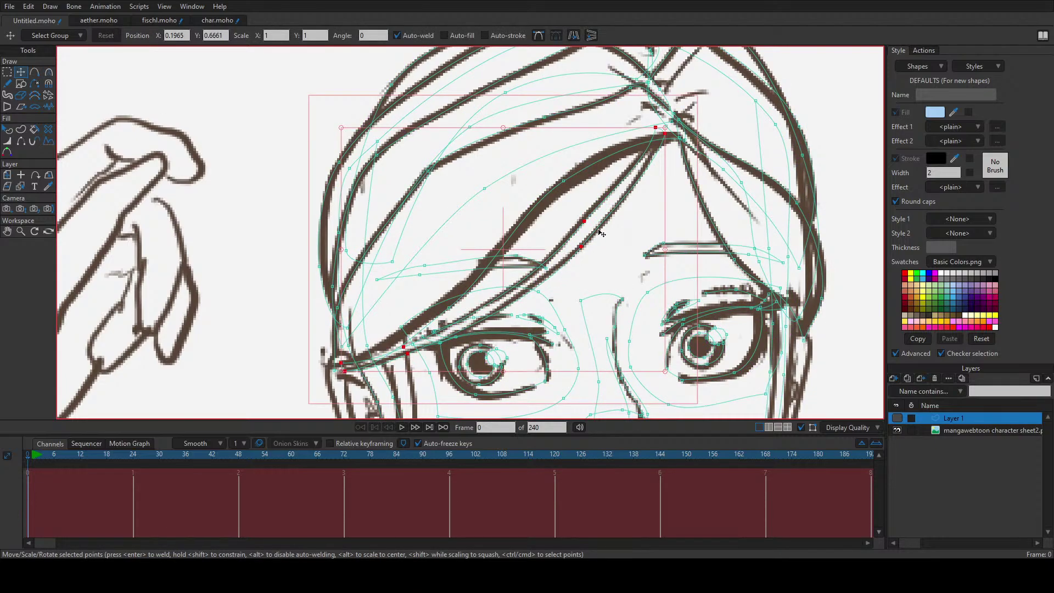
left_click(407, 354)
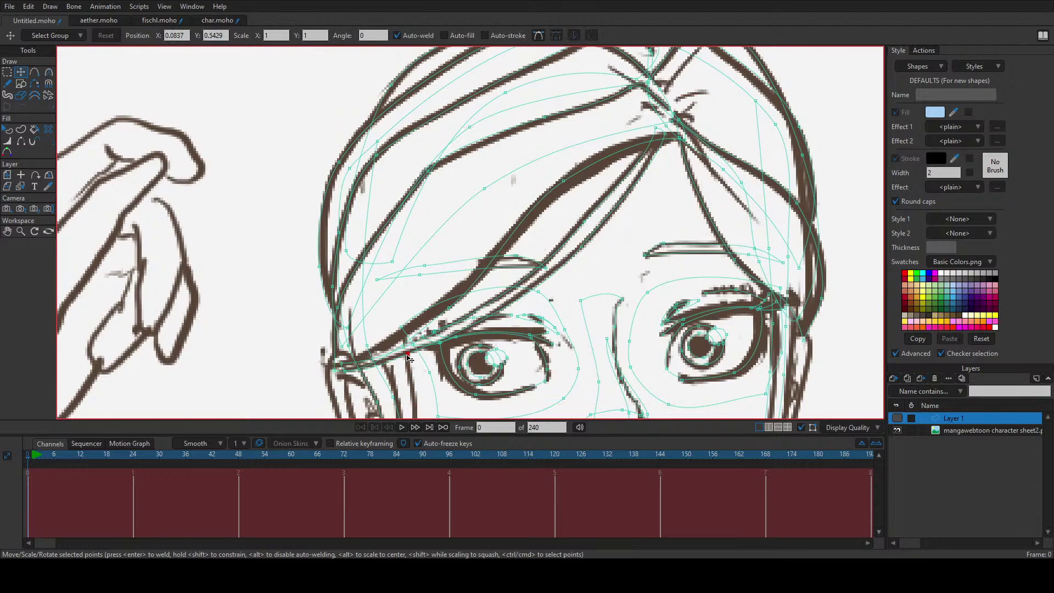
key("c")
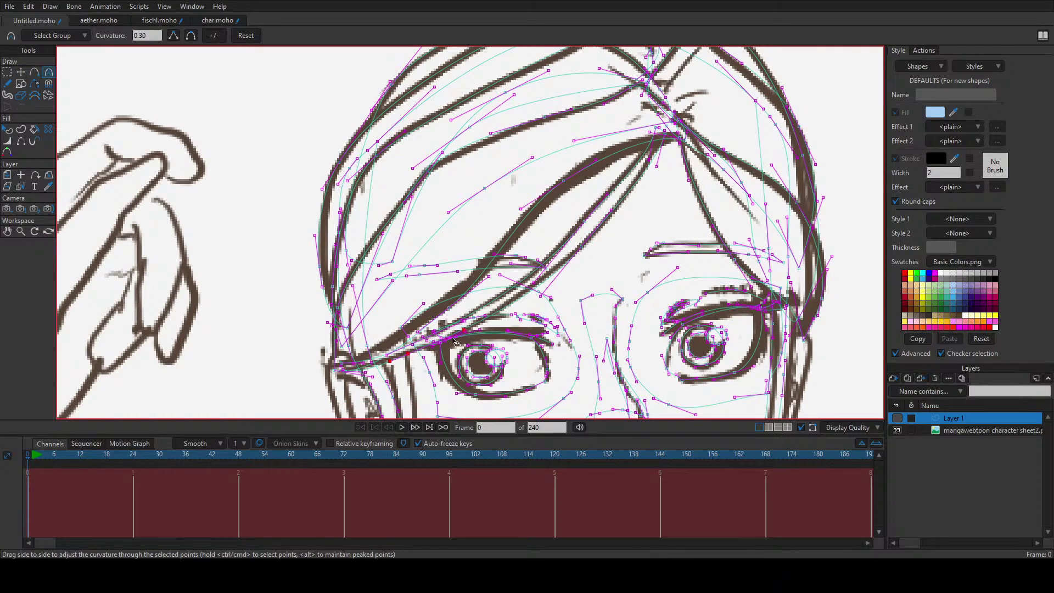
left_click_drag(437, 352, 416, 358)
Step: Examine the traced hair and face outlines against the sketch, switching Layer 1's visibility on and off to compare
scroll(416, 359, "up", 3)
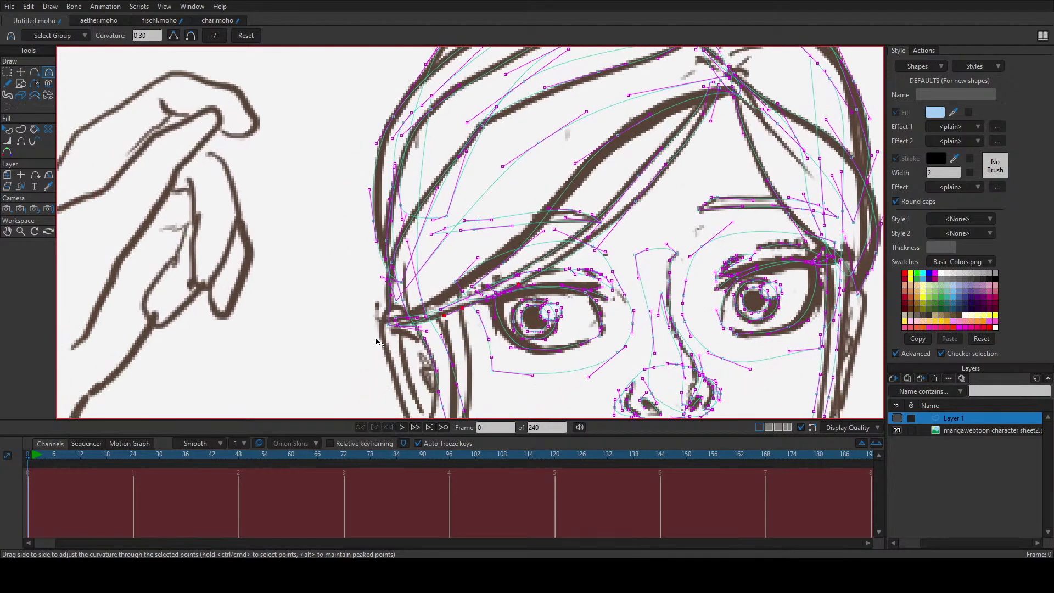
scroll(416, 312, "down", 3)
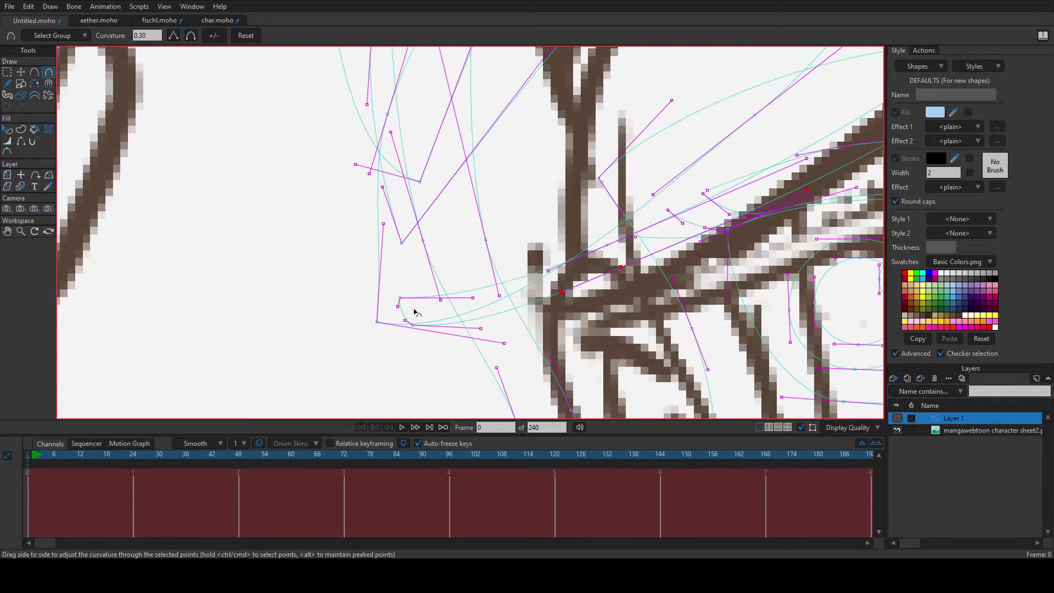
scroll(419, 316, "down", 5)
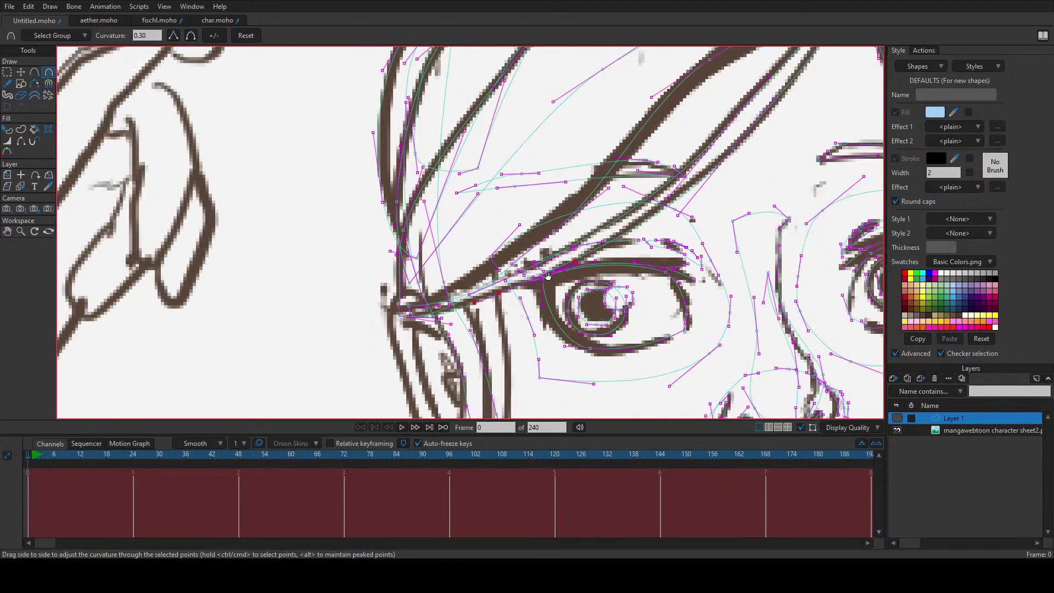
scroll(500, 293, "down", 2)
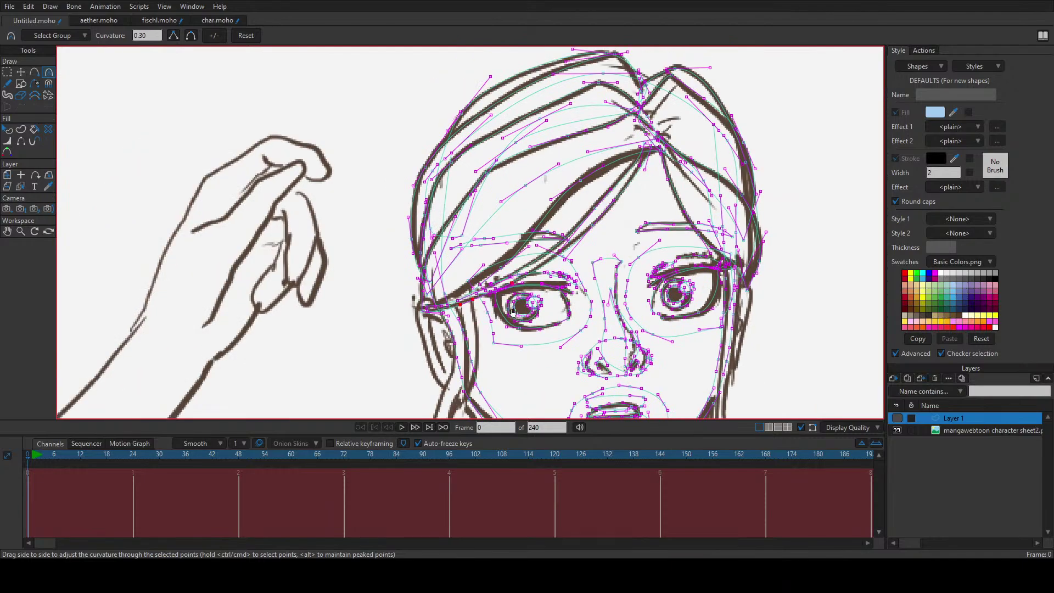
left_click_drag(563, 367, 461, 308)
scroll(458, 165, "up", 3)
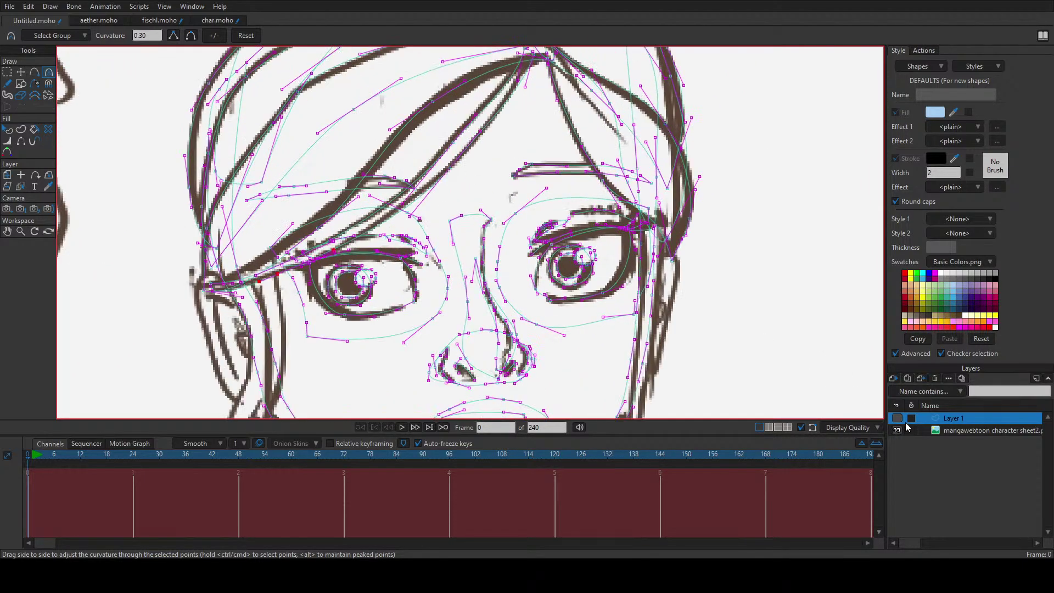
left_click(897, 418)
left_click(898, 418)
left_click(897, 419)
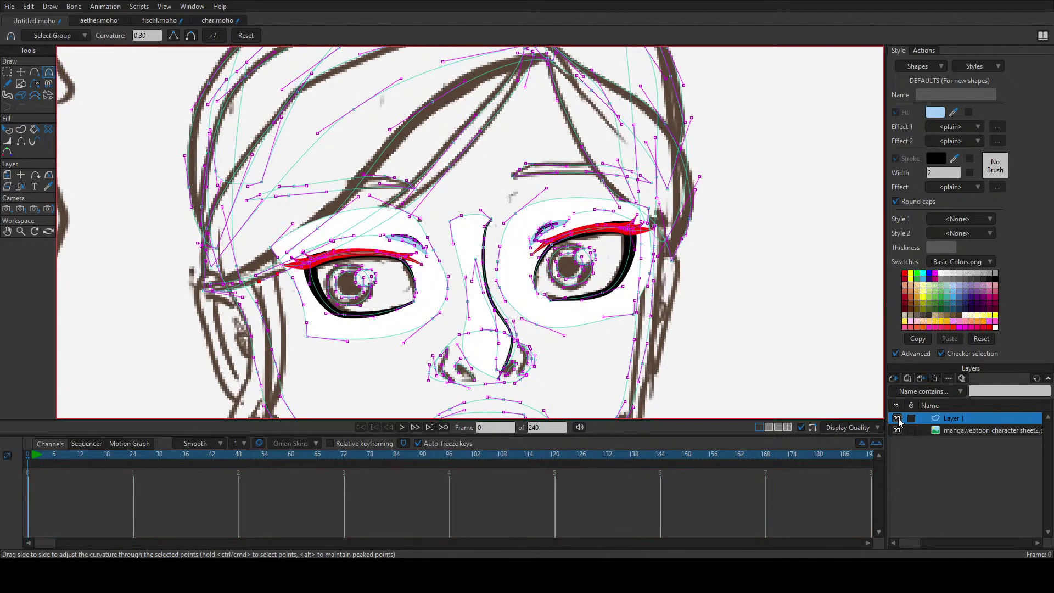
left_click(898, 419)
left_click(897, 419)
left_click(898, 419)
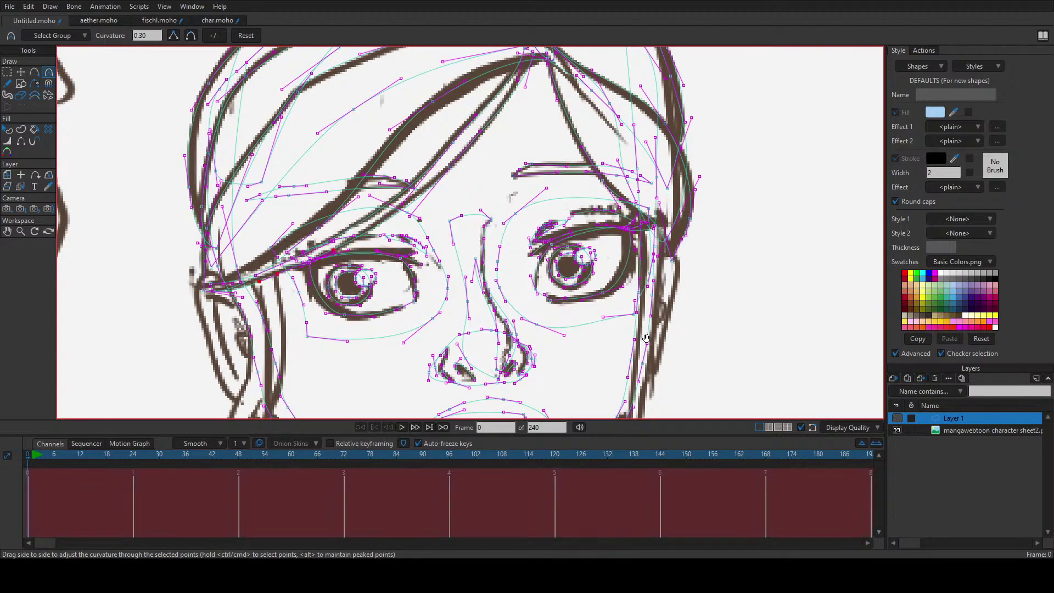
scroll(565, 242, "down", 10)
scroll(559, 254, "up", 8)
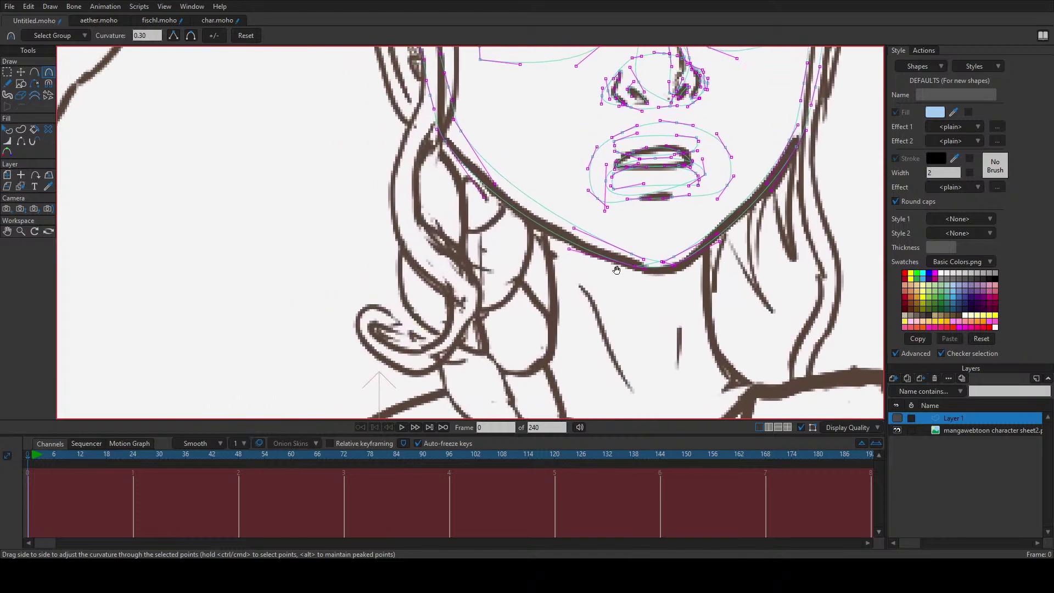
scroll(505, 270, "up", 3)
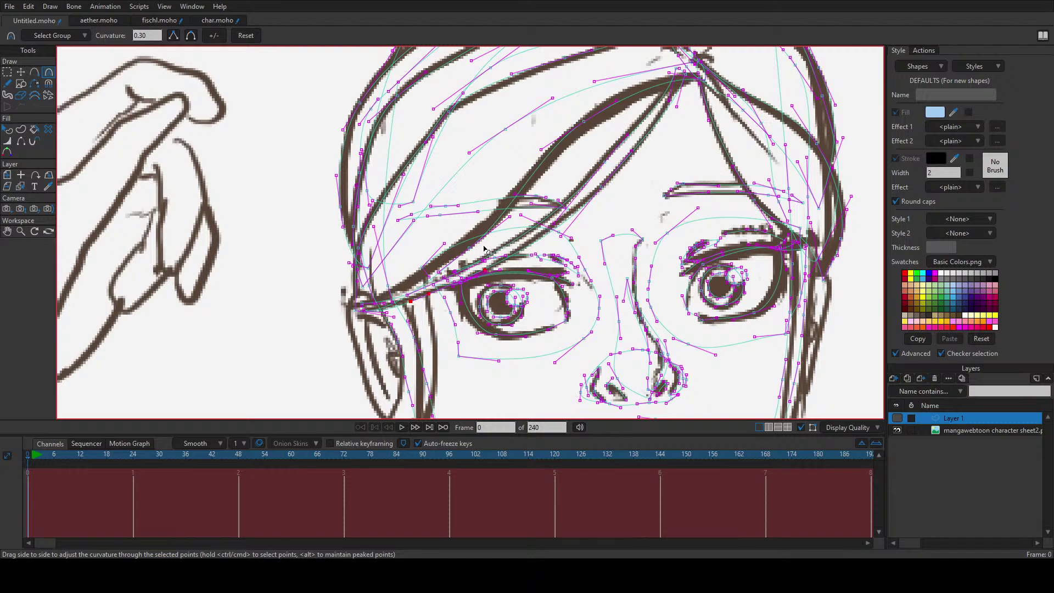
Step: Nudge the point on the right fringe section's inner edge, above the right eye, onto the sketch line
key("t")
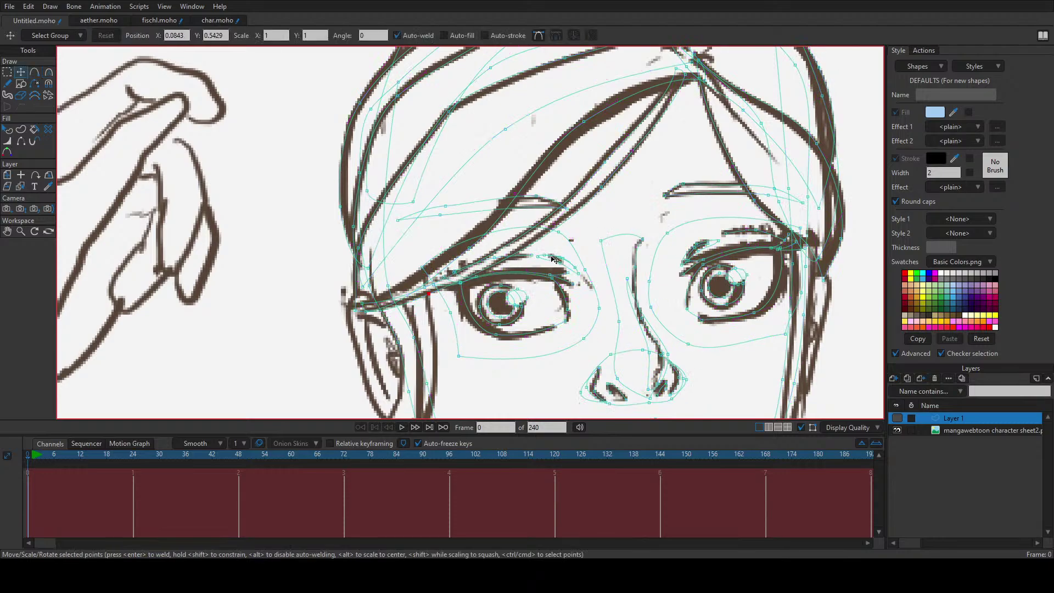
left_click_drag(598, 229, 540, 245)
scroll(540, 245, "down", 3)
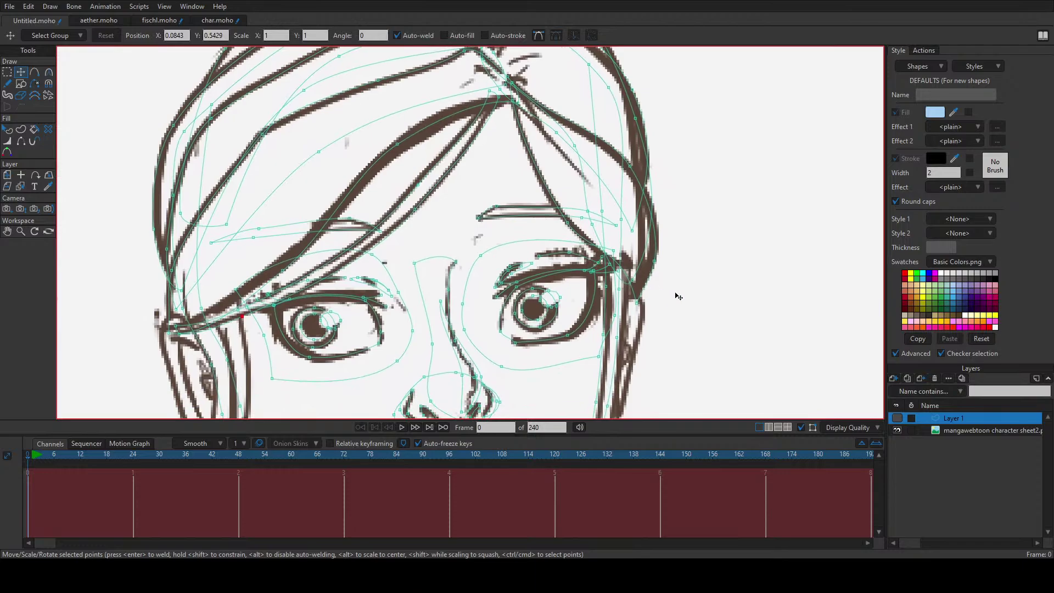
mouse_move(569, 251)
left_mouse_down()
mouse_move(564, 243)
mouse_move(572, 254)
left_mouse_up()
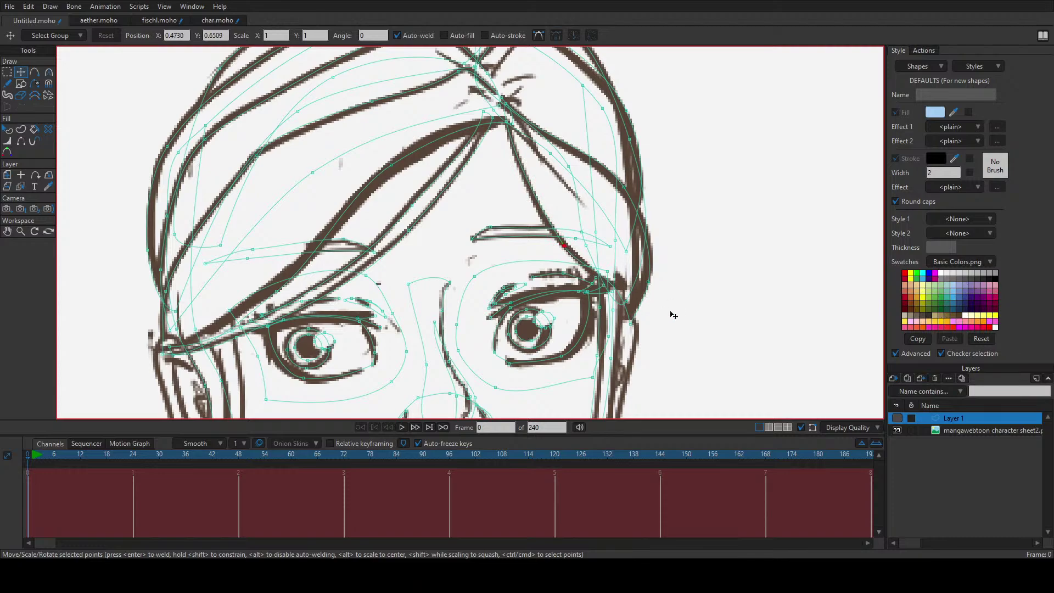
Step: Trace the left ear as a new closed shape, extending it behind the hair and the side of the face
scroll(666, 258, "down", 5)
mouse_move(418, 228)
left_mouse_down()
mouse_move(584, 232)
mouse_move(594, 250)
left_mouse_up()
key("a")
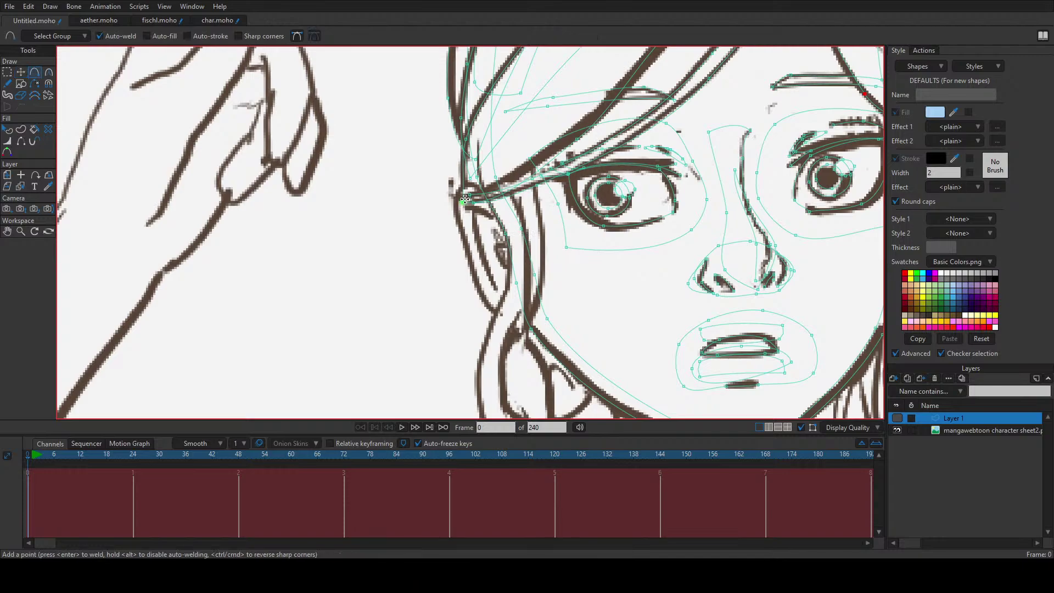
scroll(459, 213, "up", 3)
left_click_drag(469, 190, 466, 97)
scroll(495, 337, "down", 3)
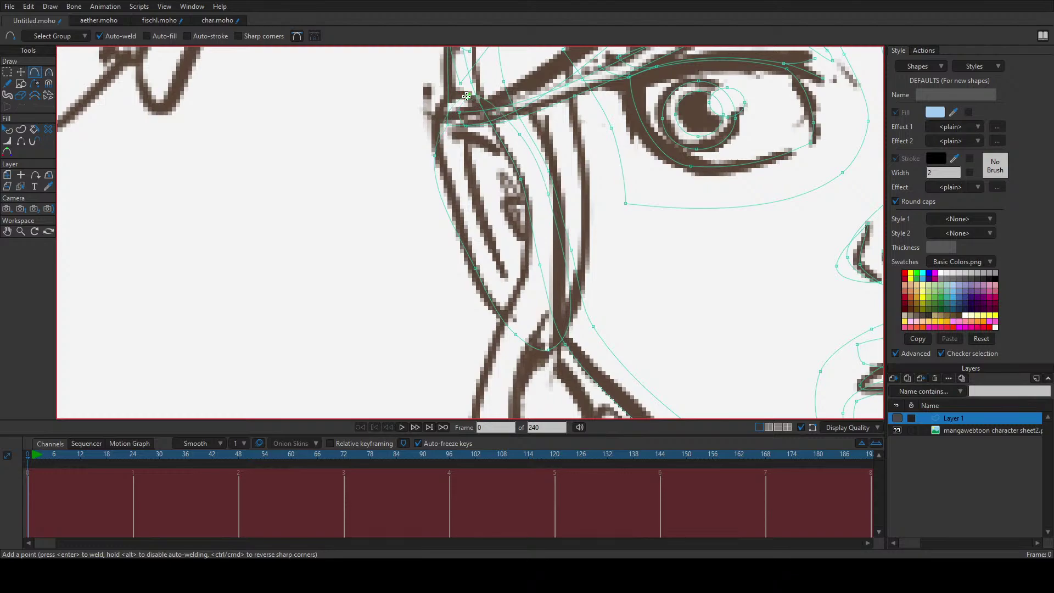
Step: Refine the left ear's outline by repositioning its top, outer-edge and lobe points over the sketch
key("t")
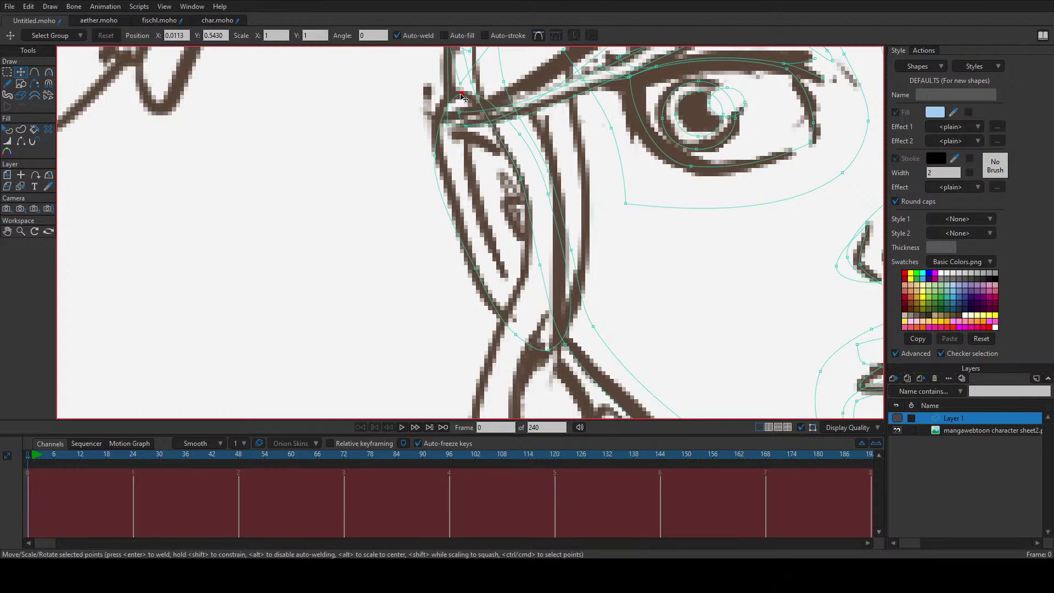
key("c")
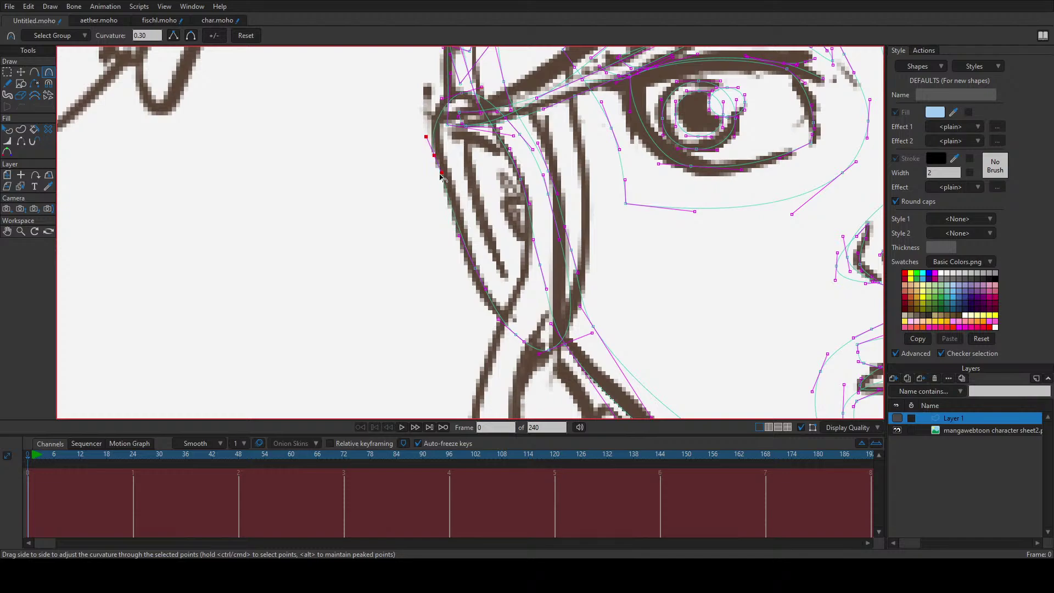
key("t")
left_click_drag(445, 143, 466, 77)
mouse_move(525, 336)
left_mouse_down()
mouse_move(527, 325)
mouse_move(513, 322)
left_mouse_up()
left_click_drag(548, 355, 544, 343)
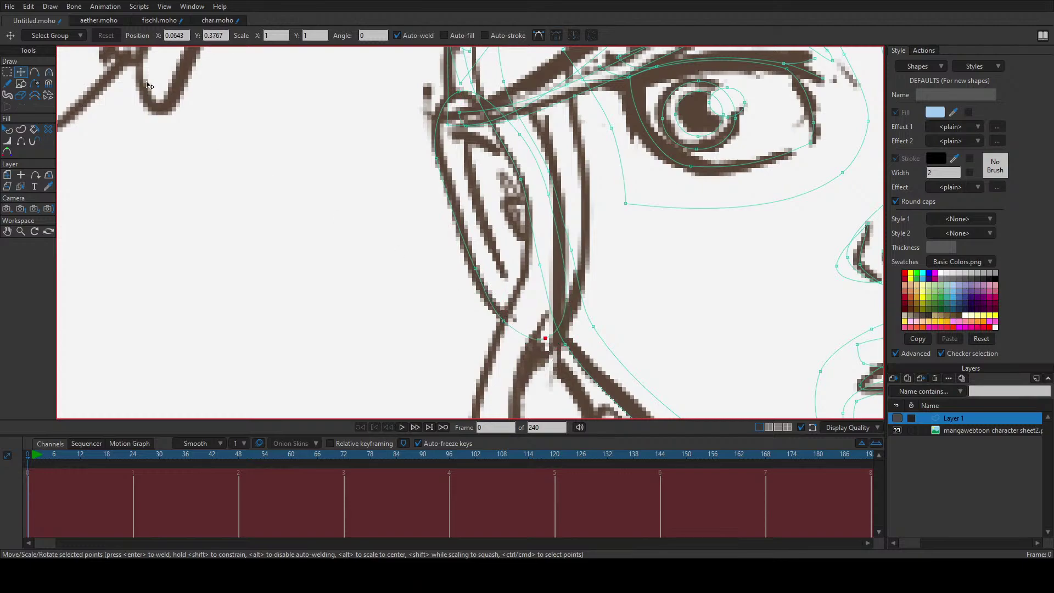
Step: Switch to the aether.moho project and select its face layer, framing the mouth and jaw
left_click(99, 20)
scroll(401, 222, "up", 3)
scroll(401, 223, "down", 1)
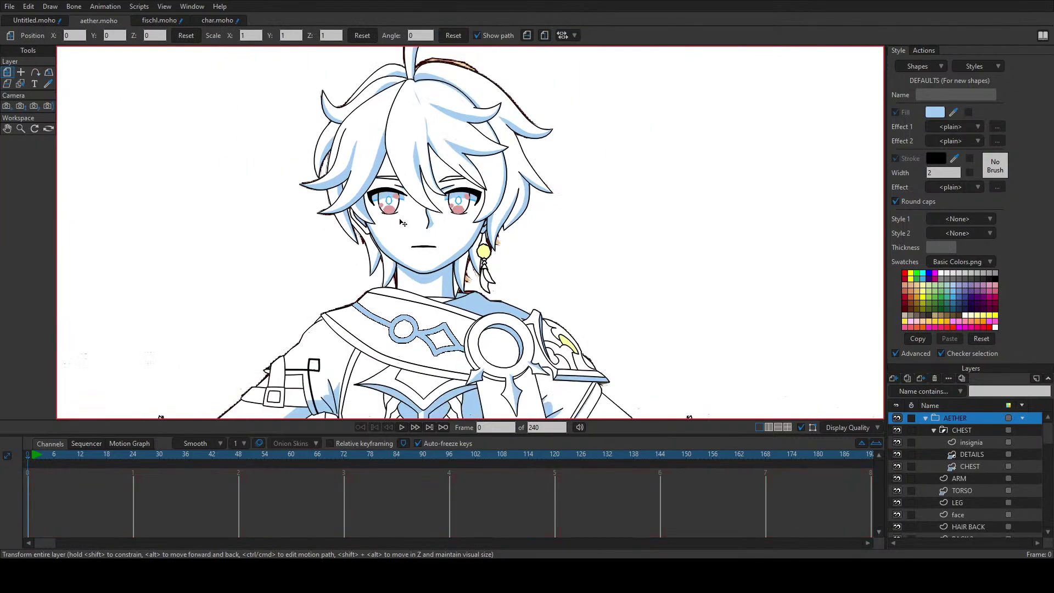
scroll(429, 182, "up", 1)
scroll(428, 182, "up", 1)
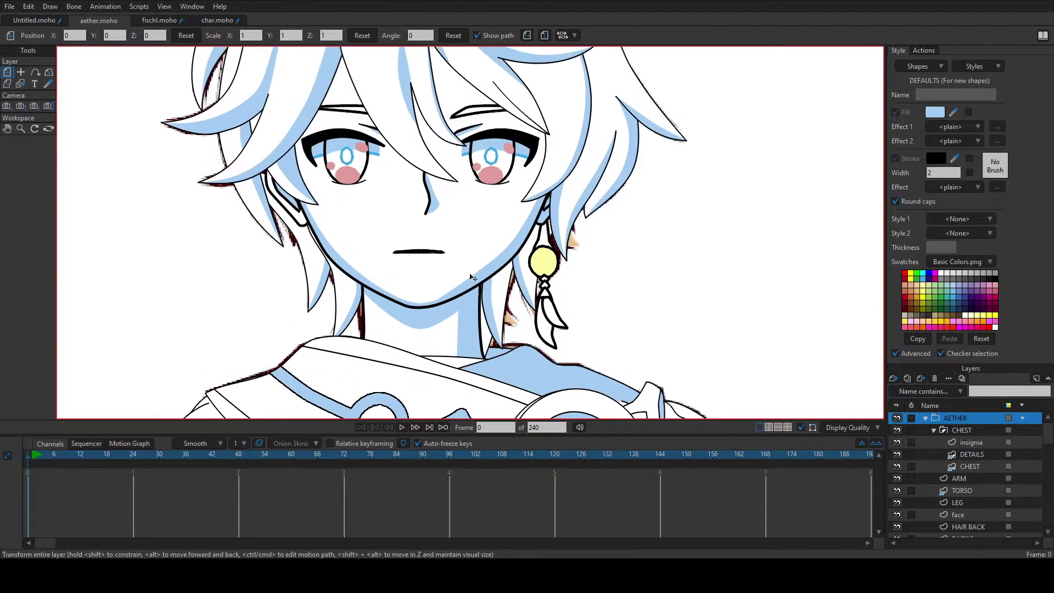
scroll(490, 274, "up", 2)
left_click(492, 275, "ctrl+alt")
scroll(492, 275, "up", 1)
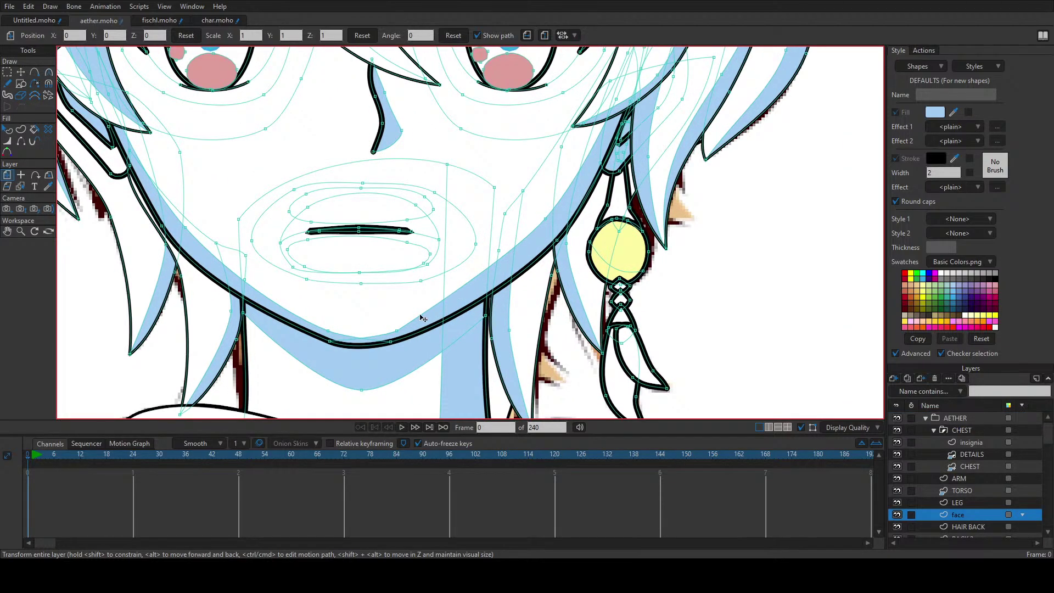
Step: Select the face outline together with its side shadow curves and move them clear of the head, into the empty space on its right
left_click(21, 72)
double_click(445, 312)
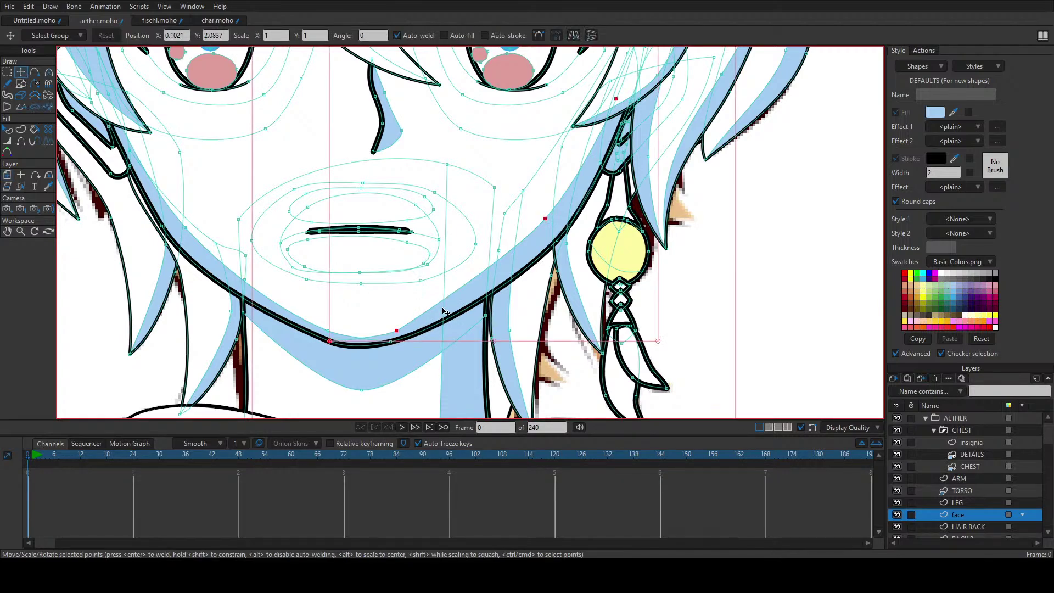
left_click_drag(466, 320, 464, 317)
left_click(454, 318, "shift")
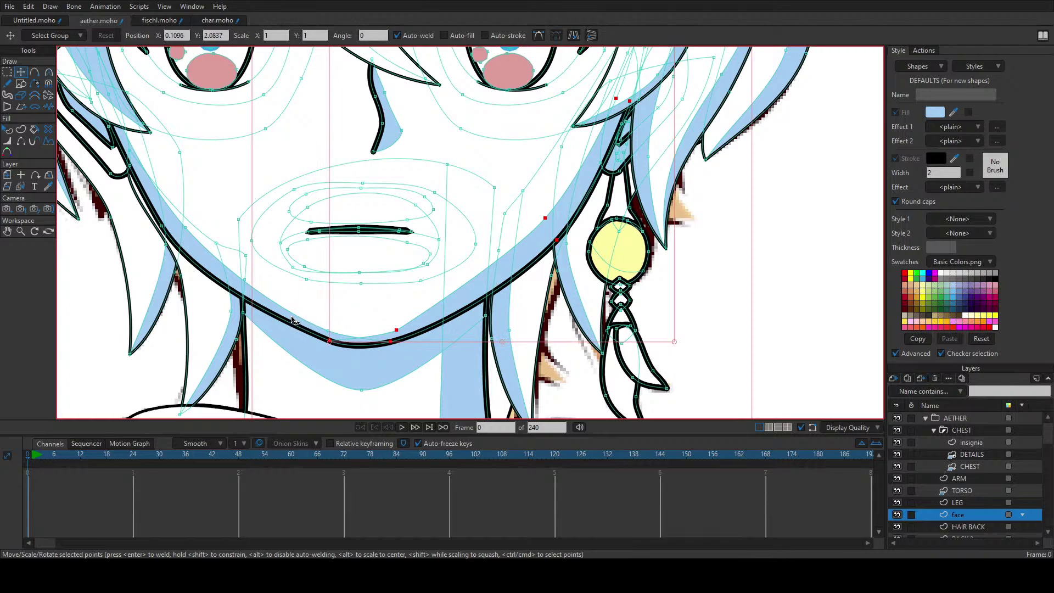
scroll(293, 321, "down", 2)
scroll(295, 299, "down", 4)
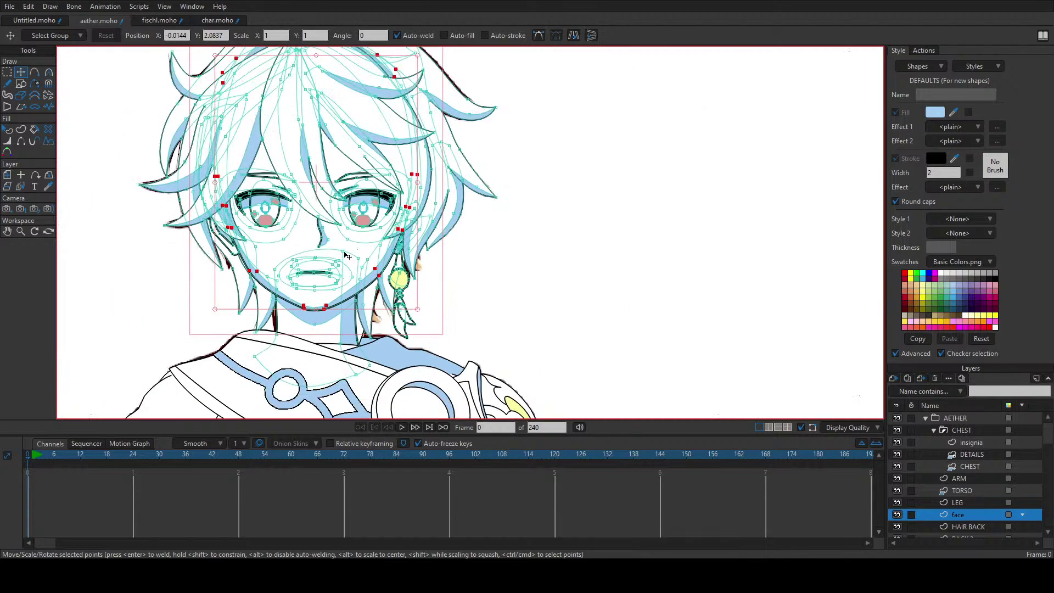
left_click_drag(347, 257, 690, 252)
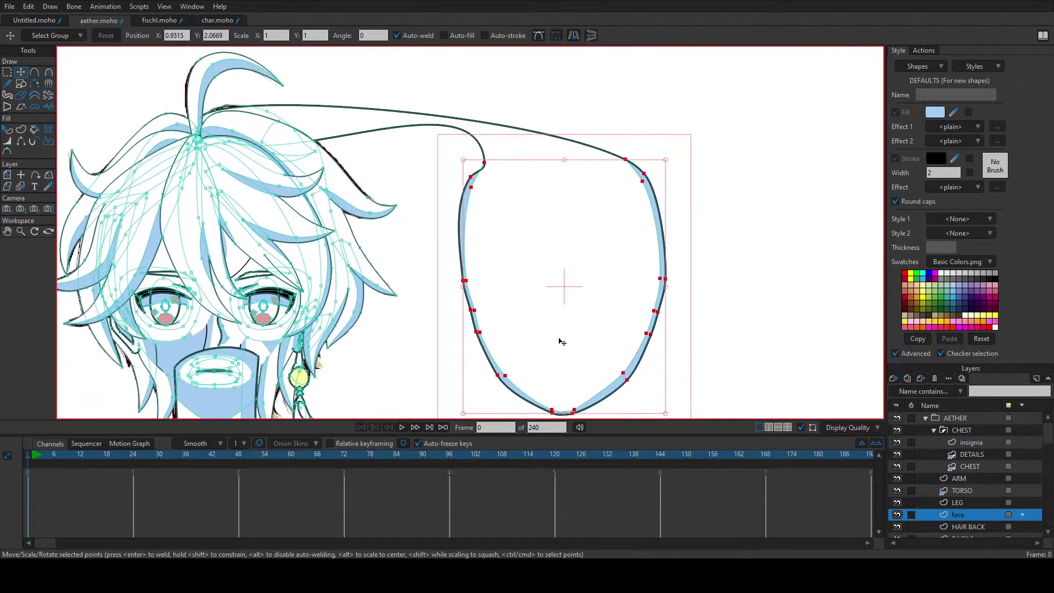
Step: Move the face outline's top-centre point from the hair parting to above the relocated face, rounding off its crown
left_click_drag(376, 134, 302, 135)
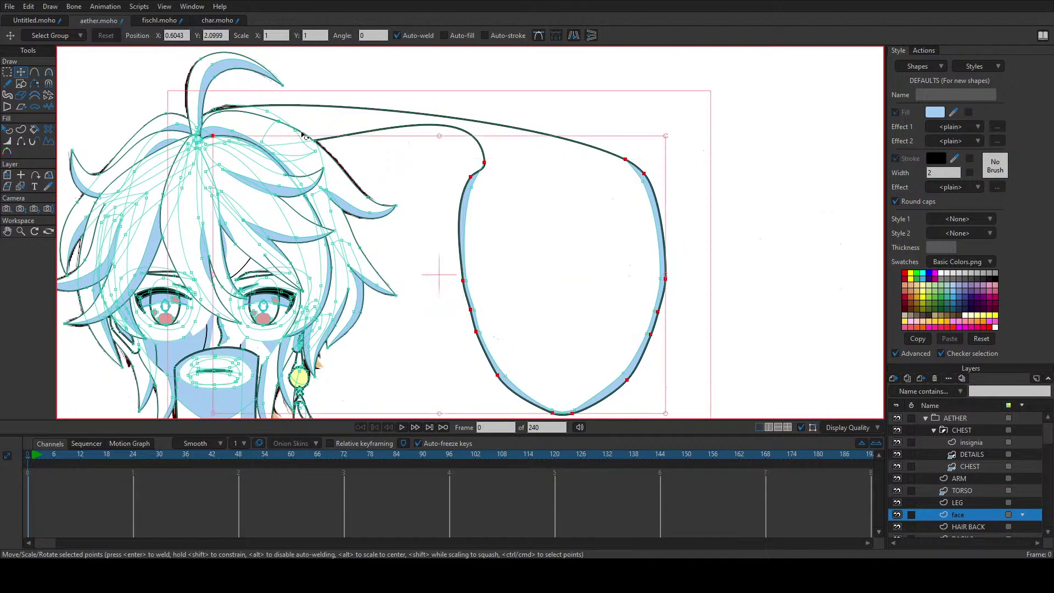
left_click_drag(207, 138, 563, 144)
left_click_drag(598, 264, 580, 201)
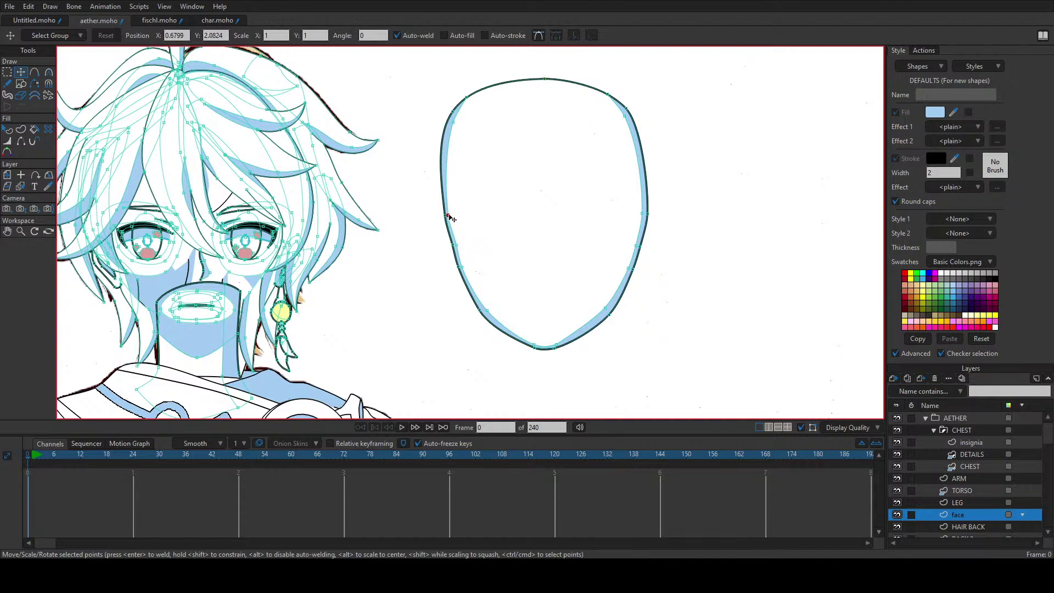
Step: Raise the inner-edge point of the left shadow slightly on the relocated face
mouse_move(450, 218)
left_mouse_down()
mouse_move(472, 218)
mouse_move(470, 199)
mouse_move(451, 200)
left_mouse_up()
scroll(452, 219, "up", 2)
key("a")
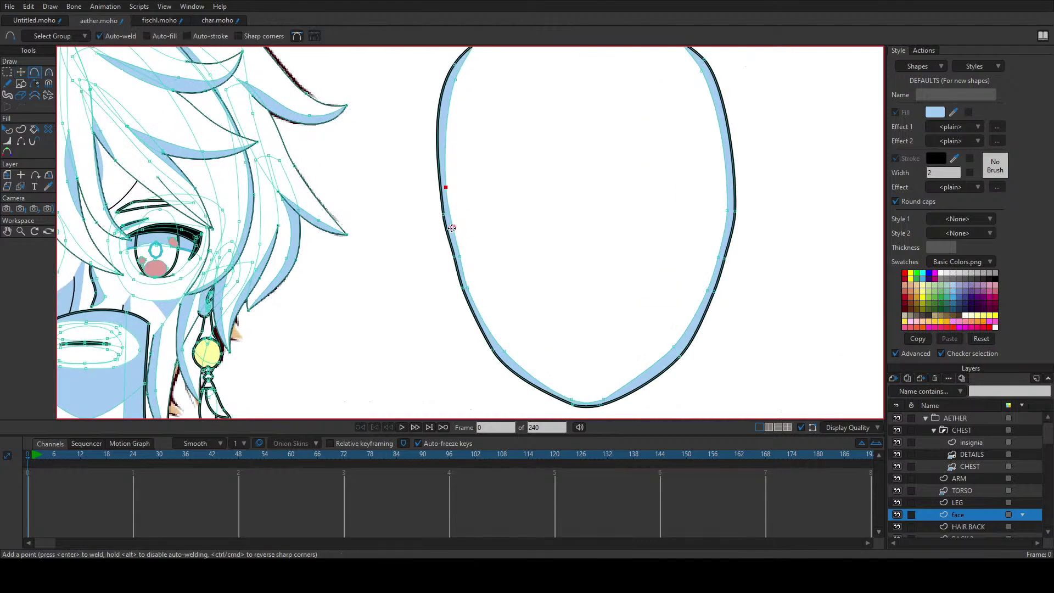
key("t")
scroll(484, 230, "down", 4)
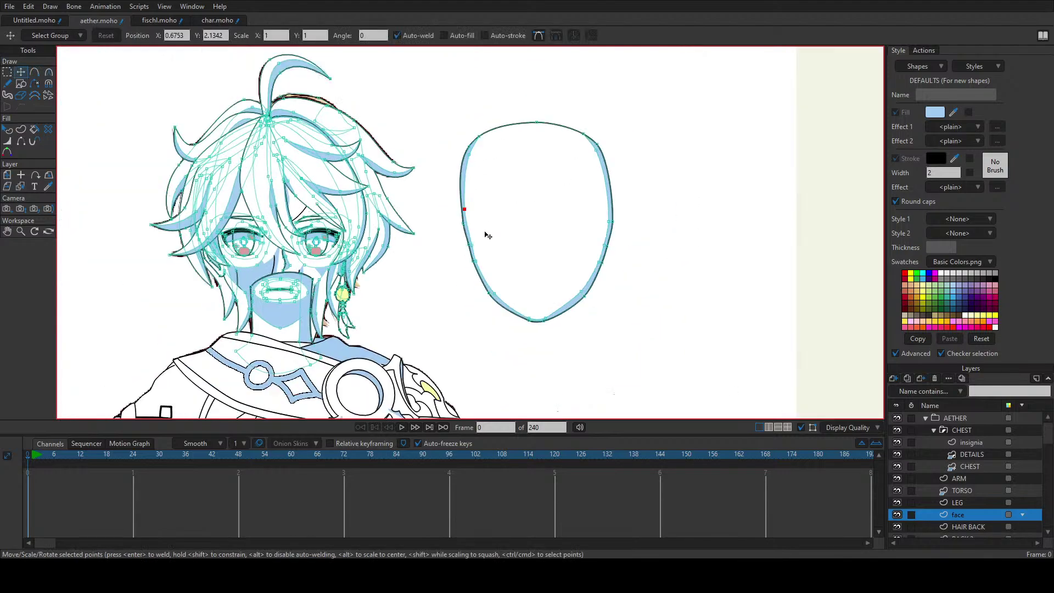
Step: Select the relocated face's points and fill its base shape with red, leaving both side shadows light blue
left_click_drag(486, 233, 608, 337)
key("ctrl+z")
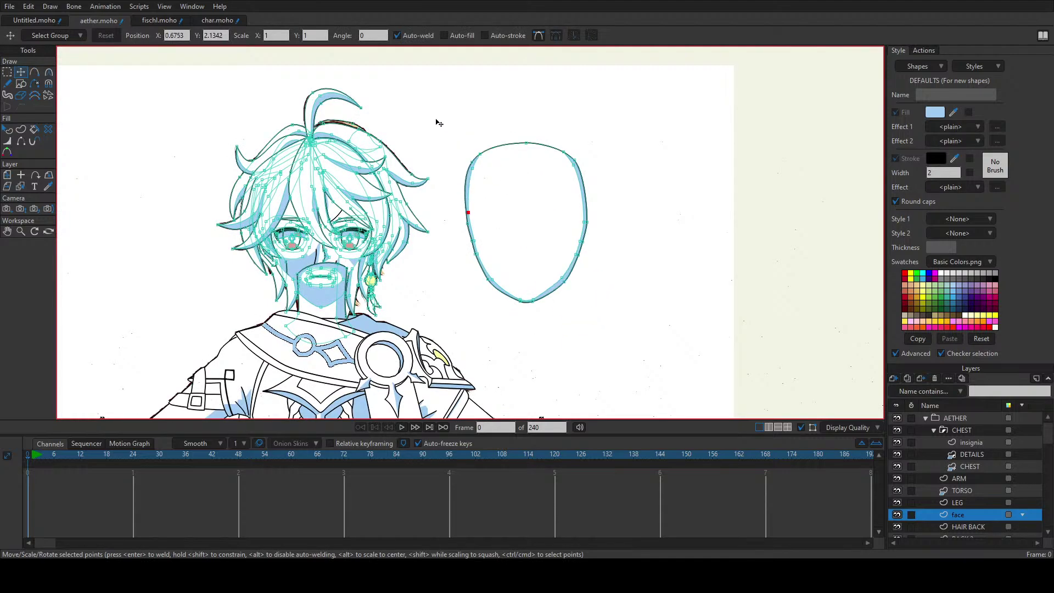
left_click_drag(436, 119, 609, 334)
scroll(544, 261, "up", 3)
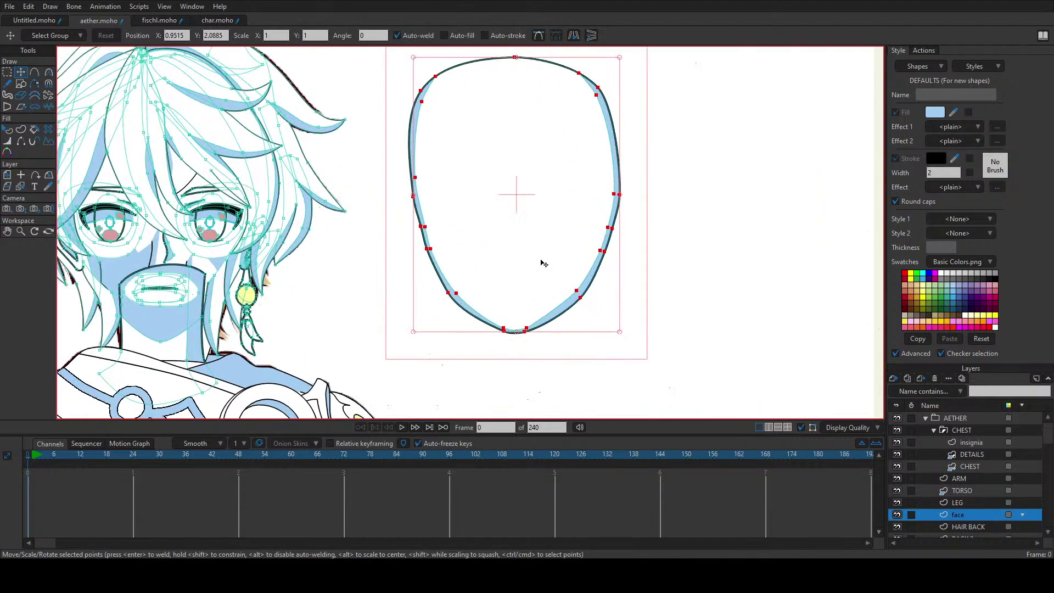
key("q")
left_click(584, 284)
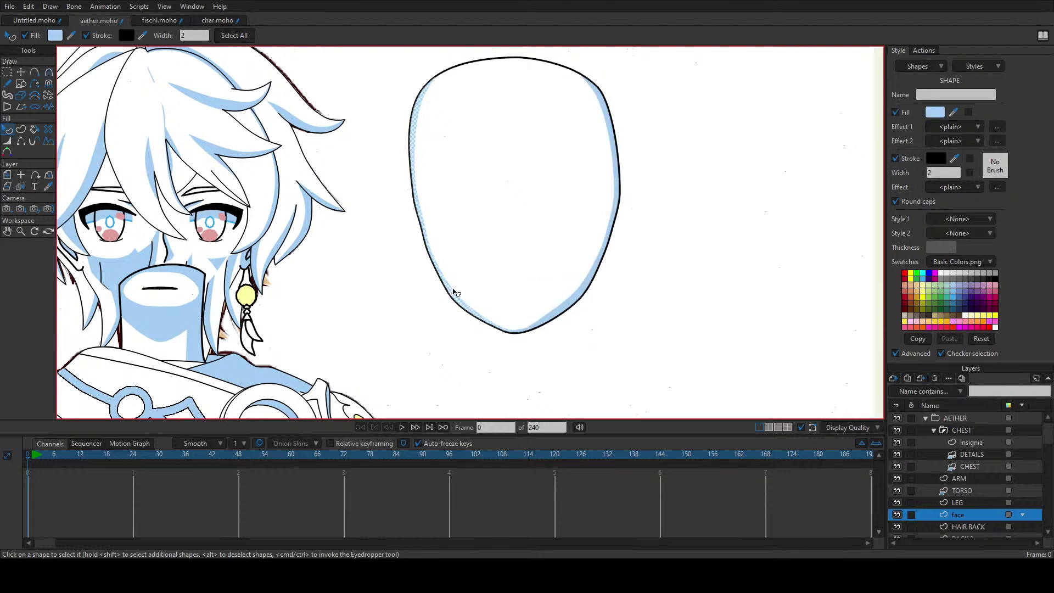
scroll(466, 288, "up", 2)
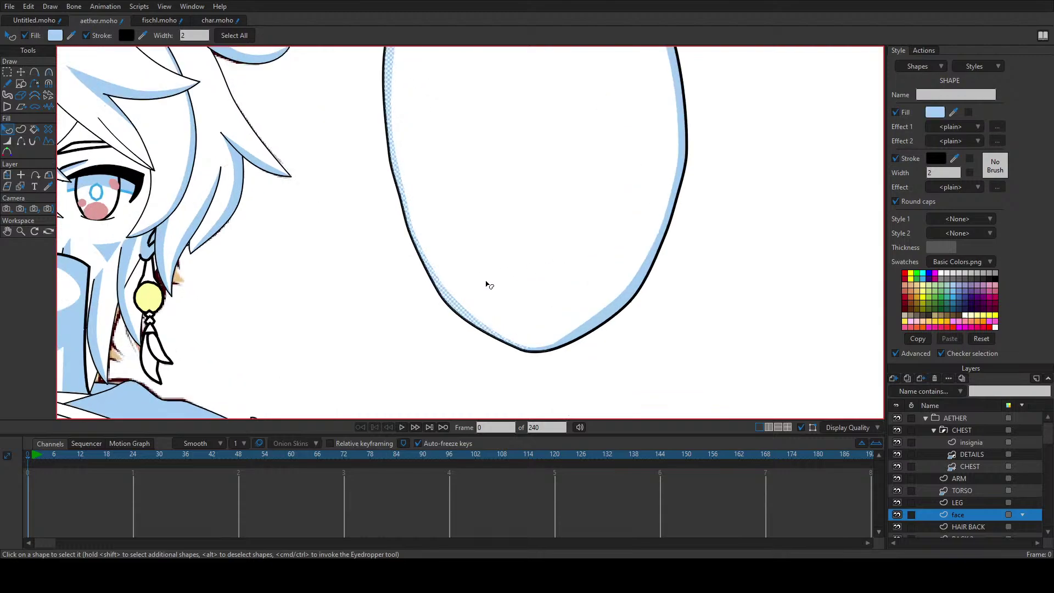
left_click(939, 112)
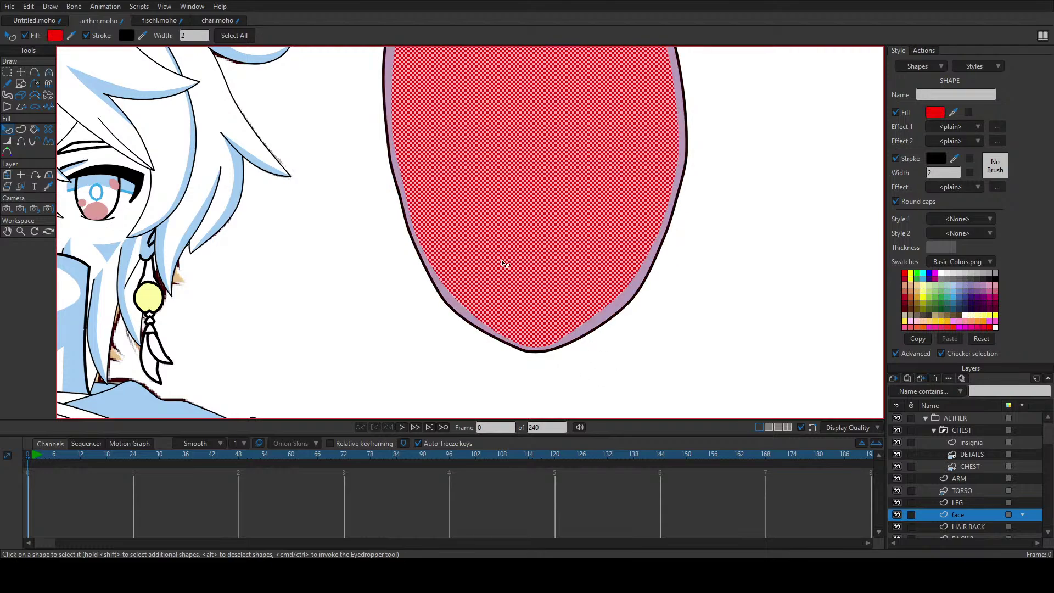
left_click(665, 274)
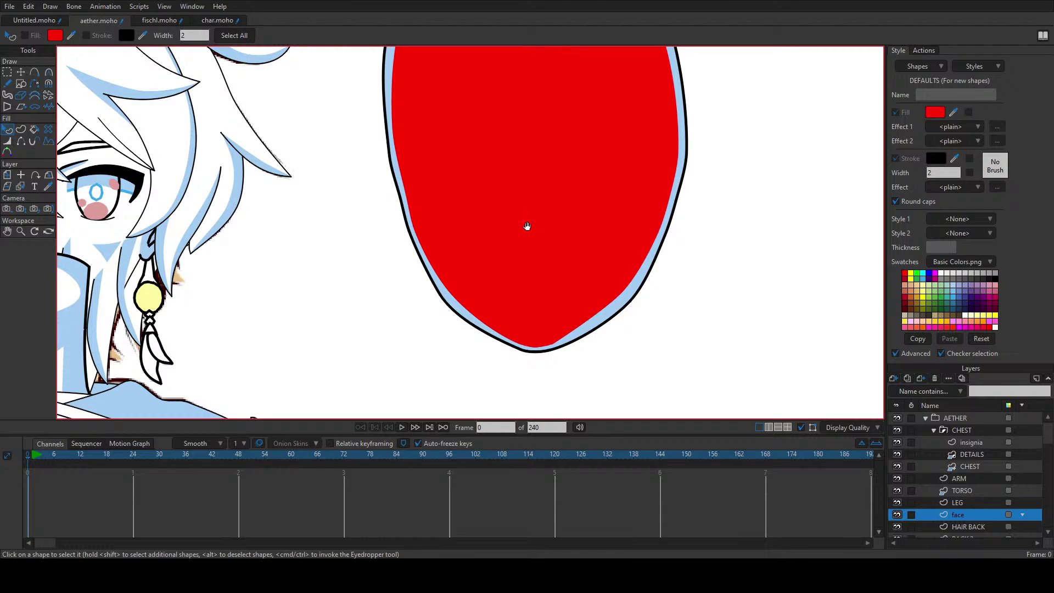
left_click_drag(527, 225, 502, 261)
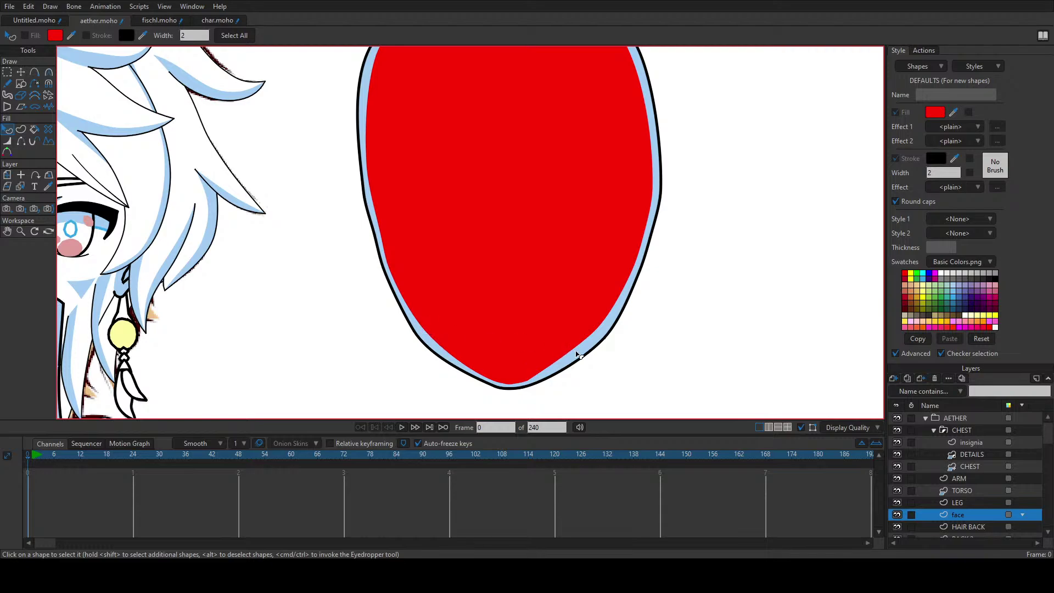
Step: Recolour the right side shadow with the same red as the face base by sampling it
left_click(577, 357)
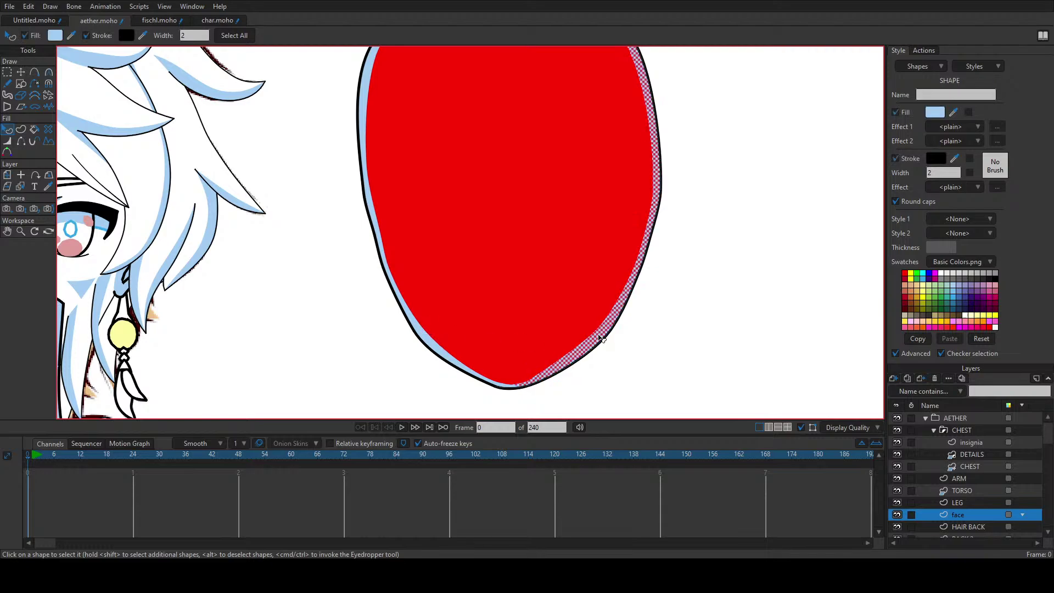
left_click(937, 119)
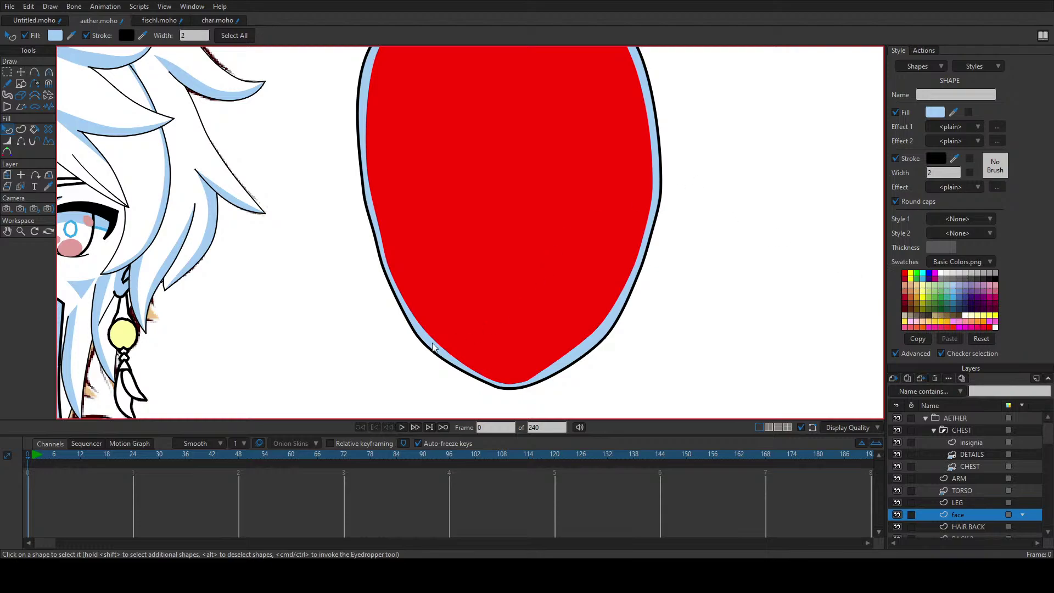
left_click(433, 360, "ctrl")
left_click(433, 360, "ctrl")
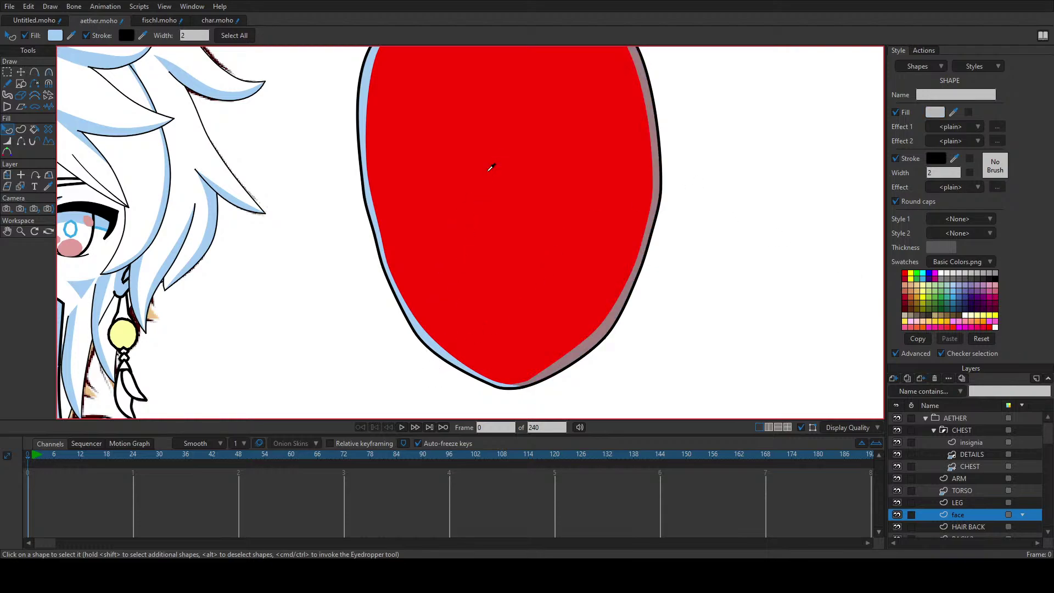
left_click(491, 167, "ctrl")
left_click(678, 308)
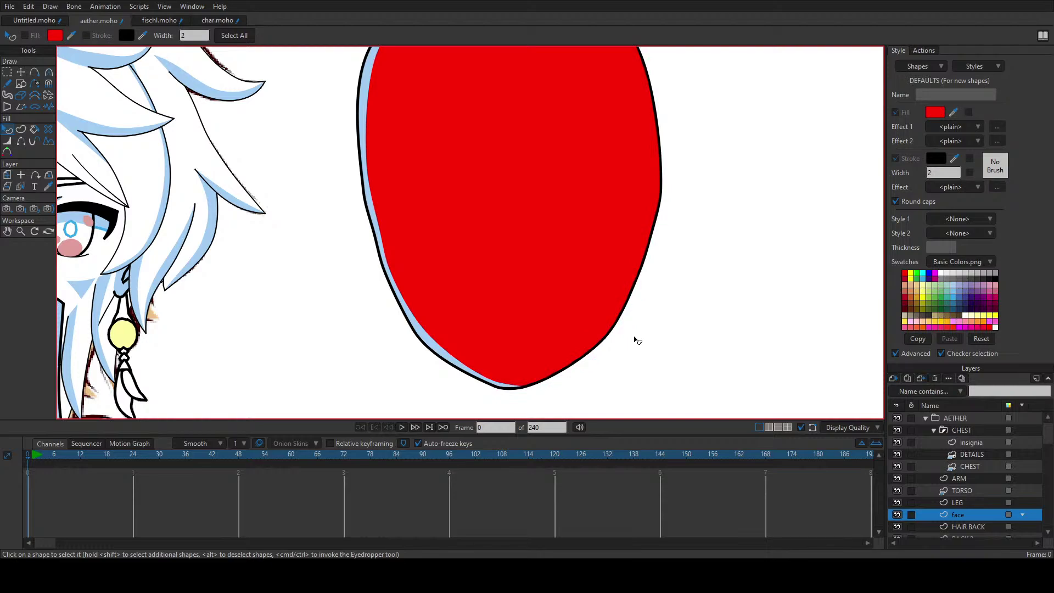
Step: Nudge the relocated face's points slightly left and deselect them
key("t")
key("Left")
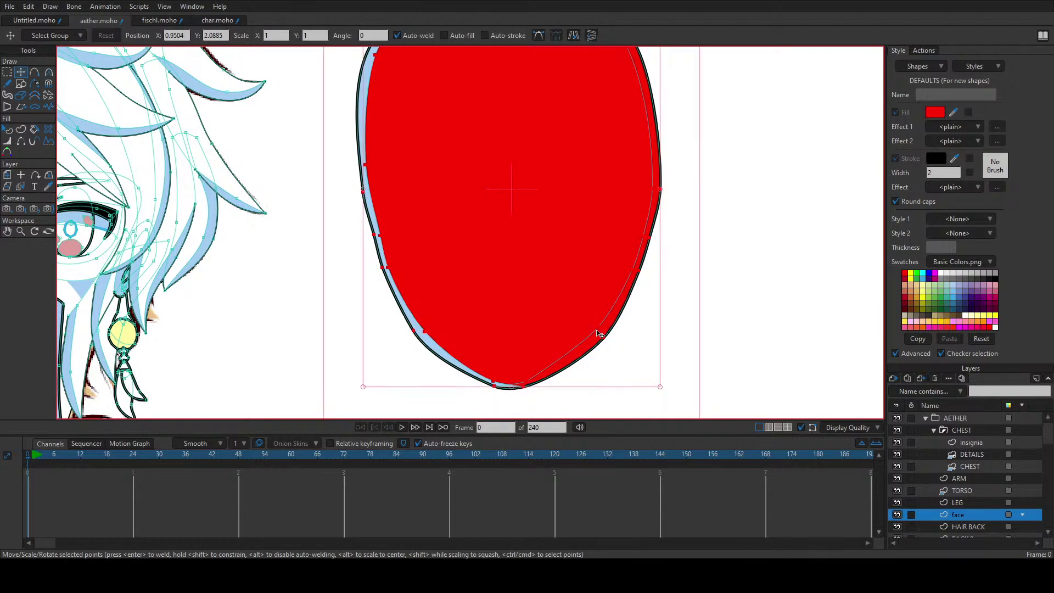
left_click(672, 330)
key("q")
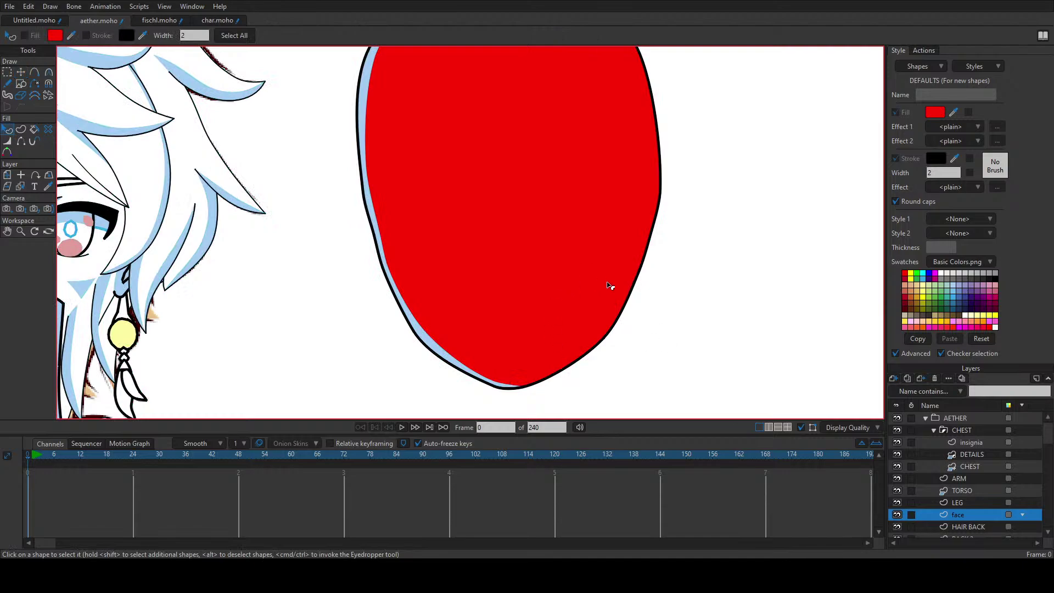
scroll(589, 291, "down", 1)
scroll(588, 291, "up", 1)
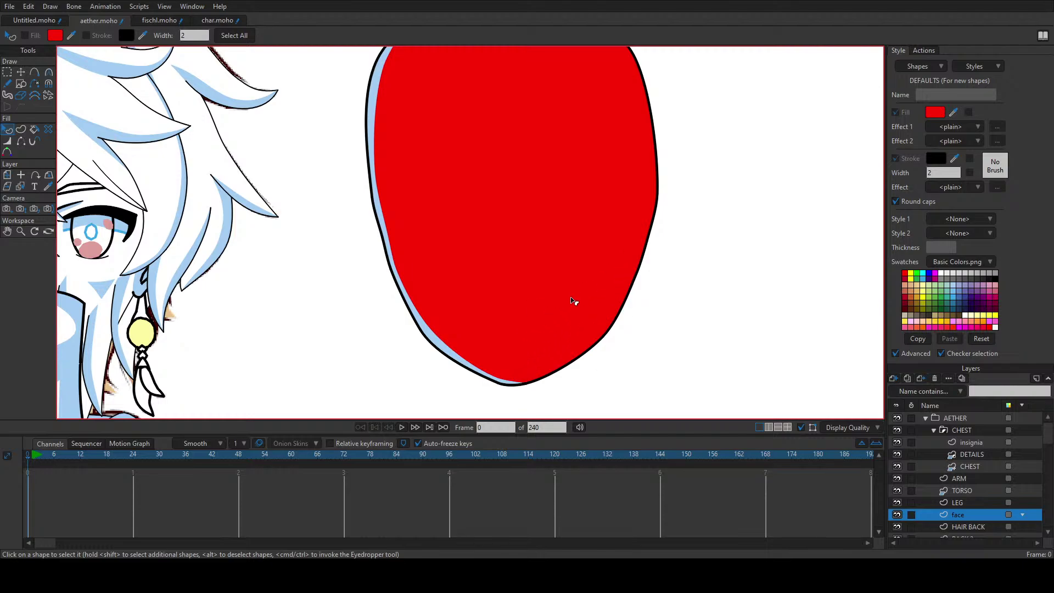
Step: Widen the left light-blue shadow by pulling its inner-edge points toward the face's centre, and shift the right shadow's lower inner point slightly inward
key("t")
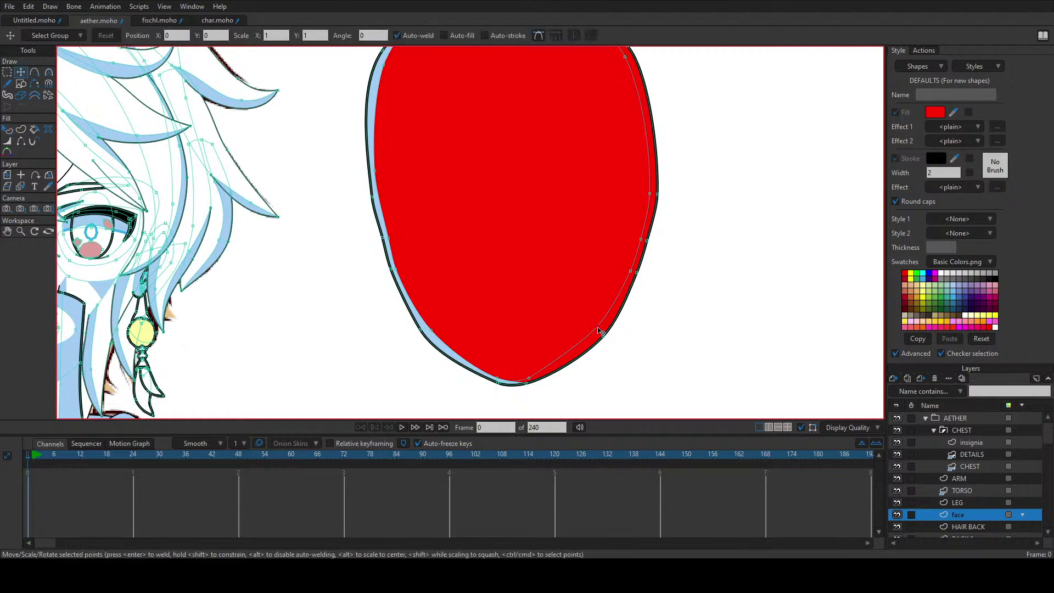
mouse_move(597, 328)
left_mouse_down()
mouse_move(555, 321)
mouse_move(586, 331)
left_mouse_up()
left_click_drag(431, 330, 480, 330)
left_click_drag(392, 269, 464, 267)
left_click_drag(387, 237, 429, 218)
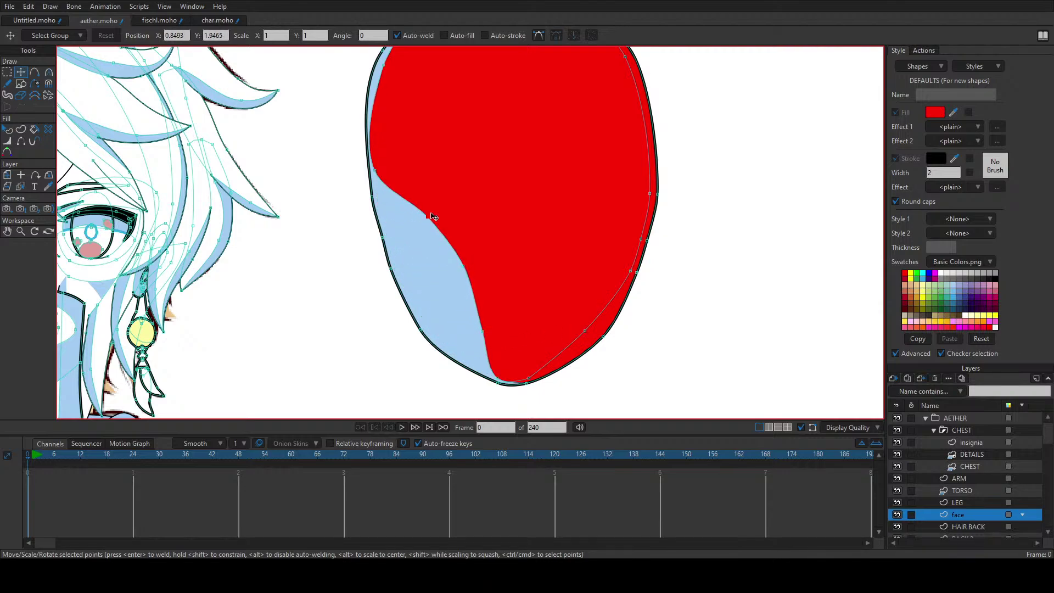
left_click_drag(378, 171, 452, 158)
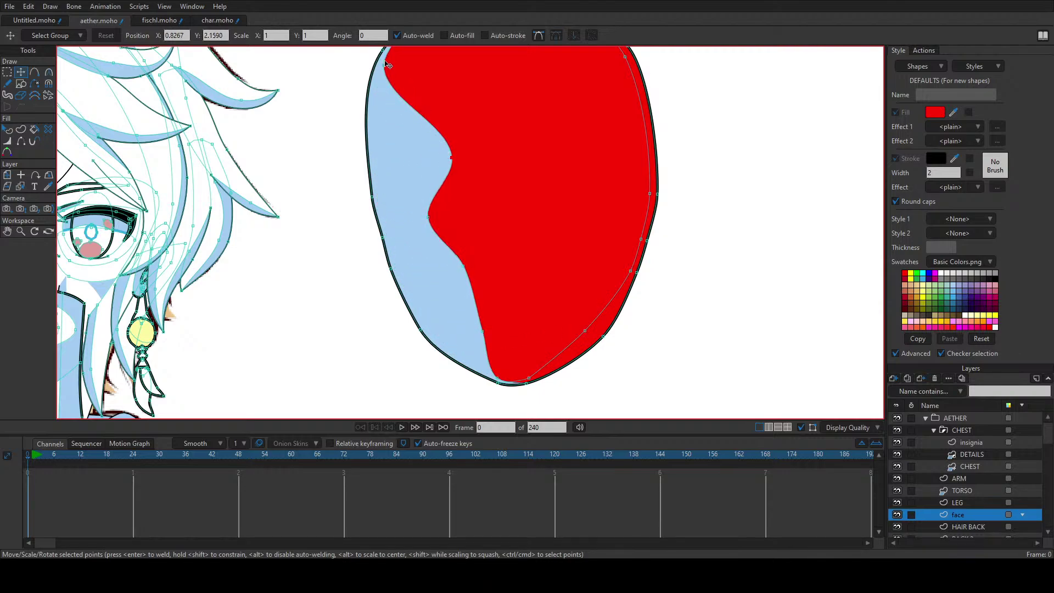
left_click_drag(384, 64, 447, 65)
mouse_move(453, 158)
left_mouse_down()
mouse_move(416, 146)
mouse_move(446, 150)
left_mouse_up()
scroll(520, 254, "down", 3)
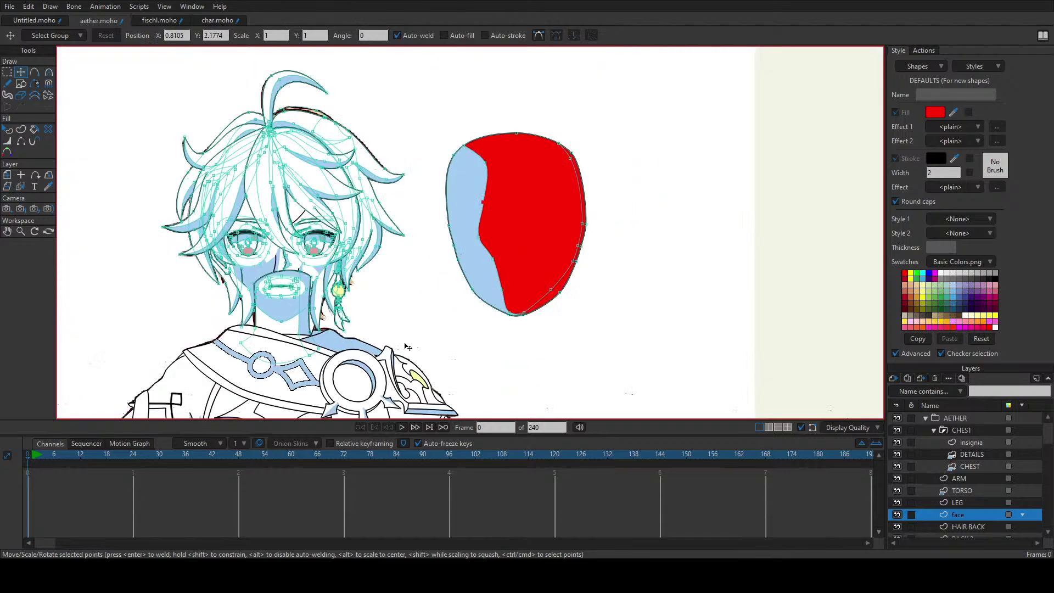
Step: Select the ARM layer and fill the upper-arm shape on the drawing's left side with red
left_click_drag(404, 343, 586, 131)
left_click_drag(474, 280, 728, 130)
scroll(582, 119, "down", 2)
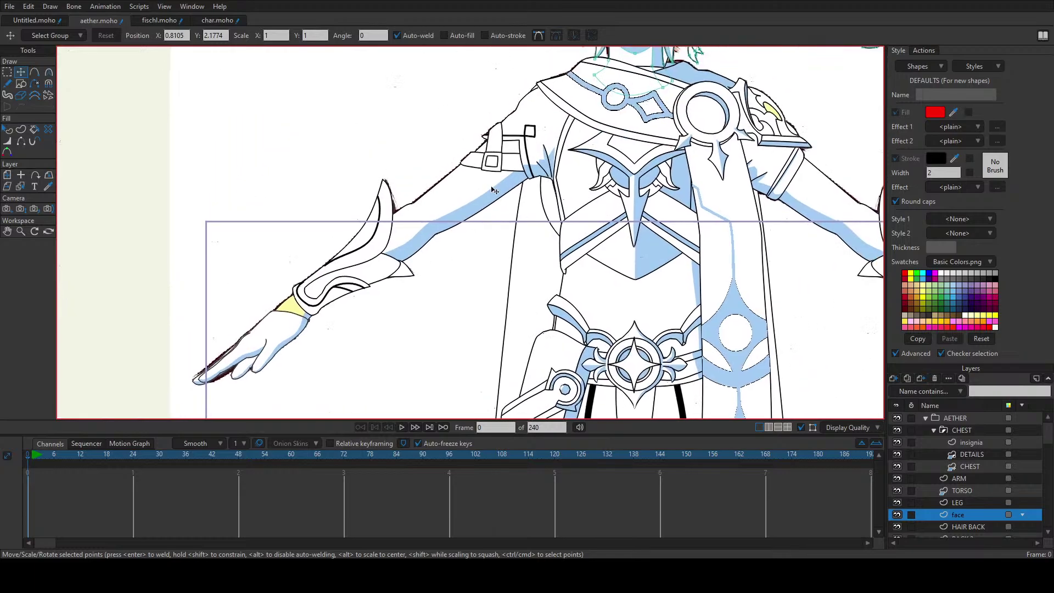
scroll(442, 212, "up", 6)
left_click(427, 233, "ctrl+alt")
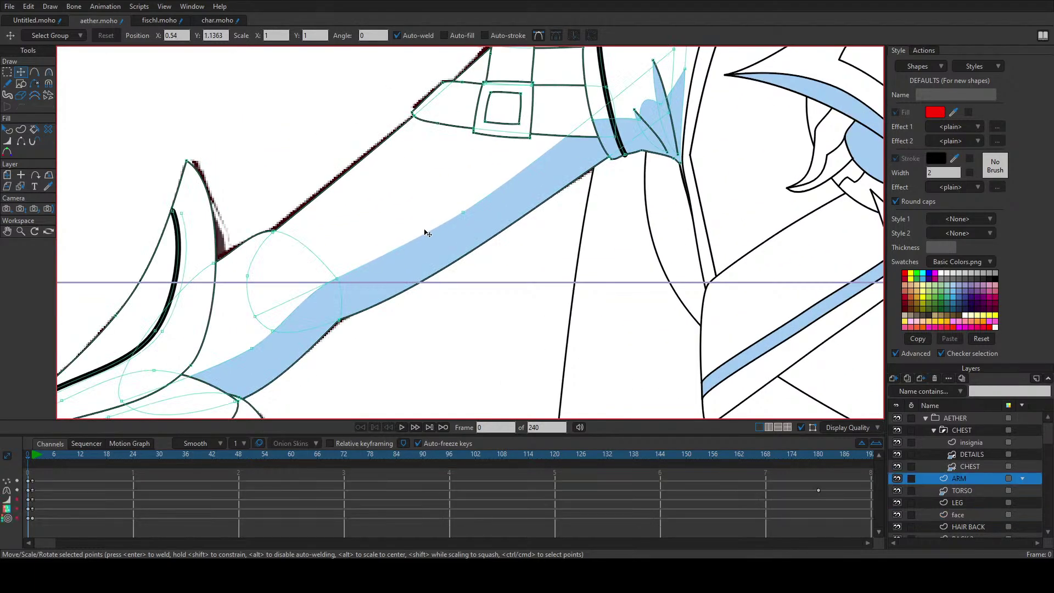
scroll(427, 233, "down", 3)
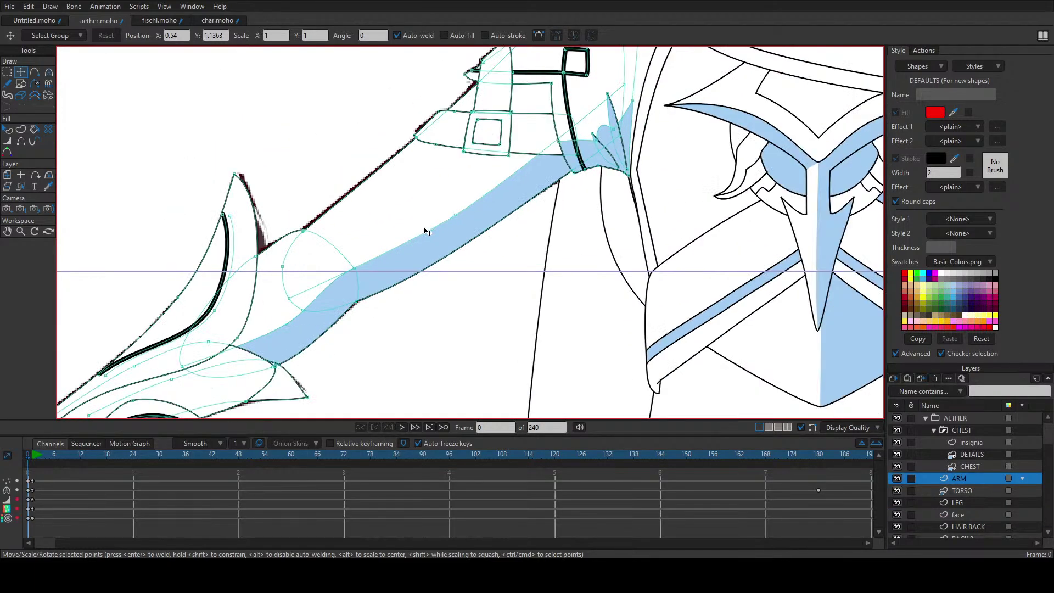
scroll(475, 255, "up", 2)
key("q")
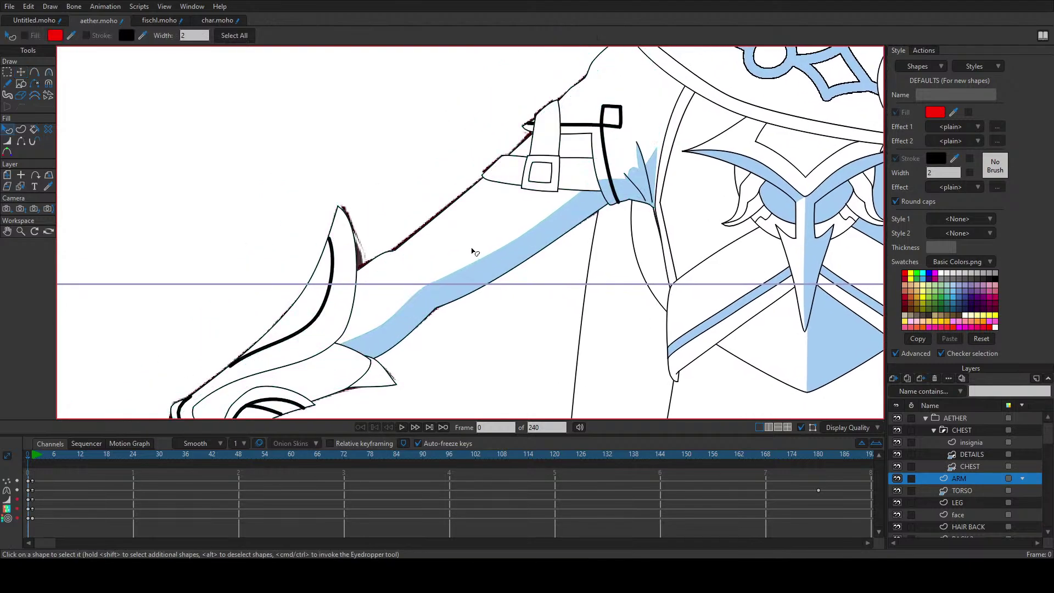
left_click(473, 248)
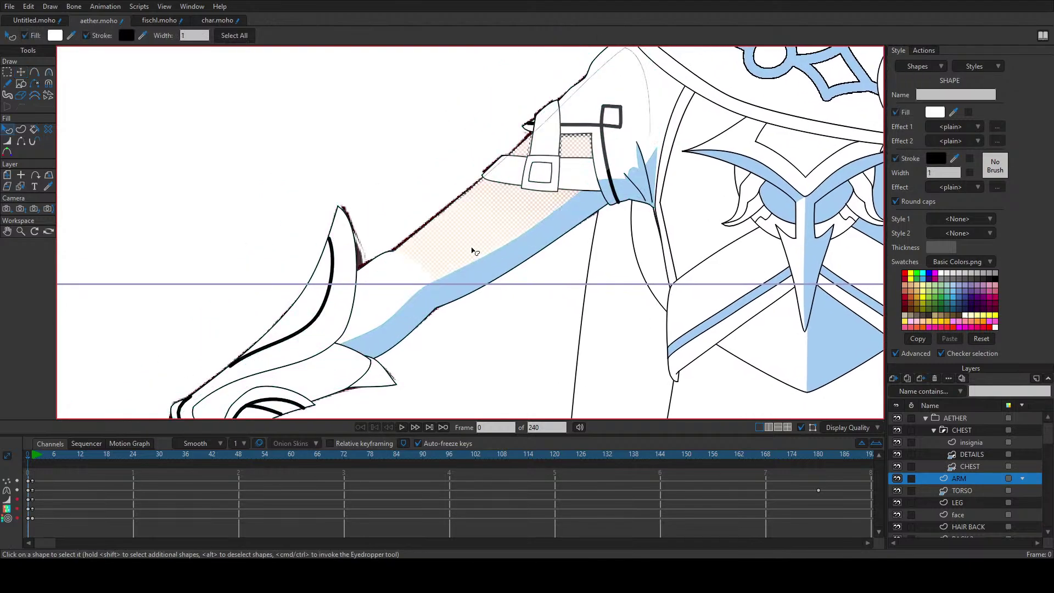
left_click(933, 113)
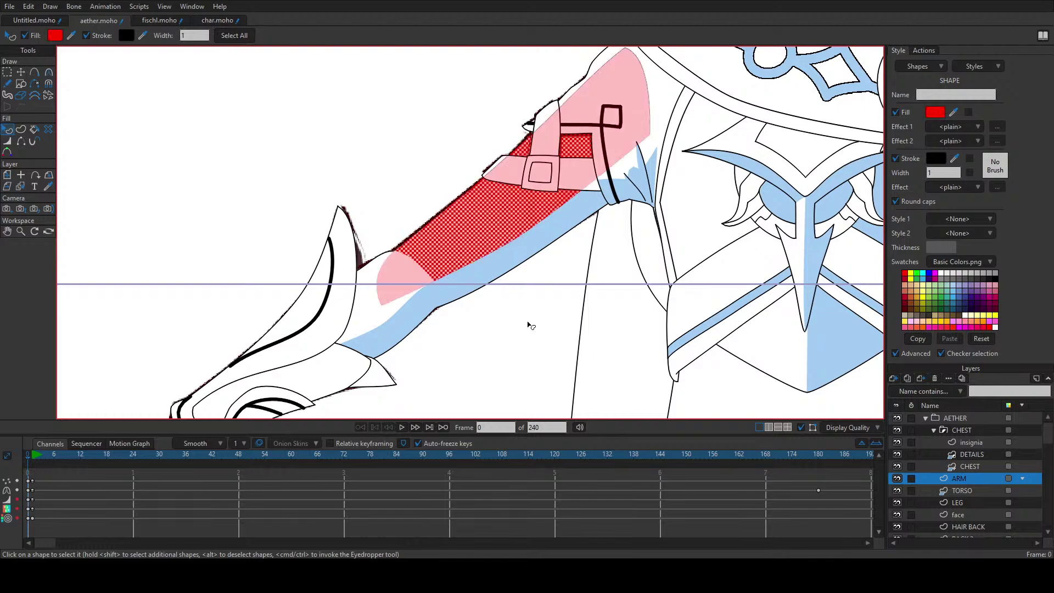
Step: Fill the light-blue shadow shape along the underside of the red upper arm with near-black and deselect it
left_click(519, 254)
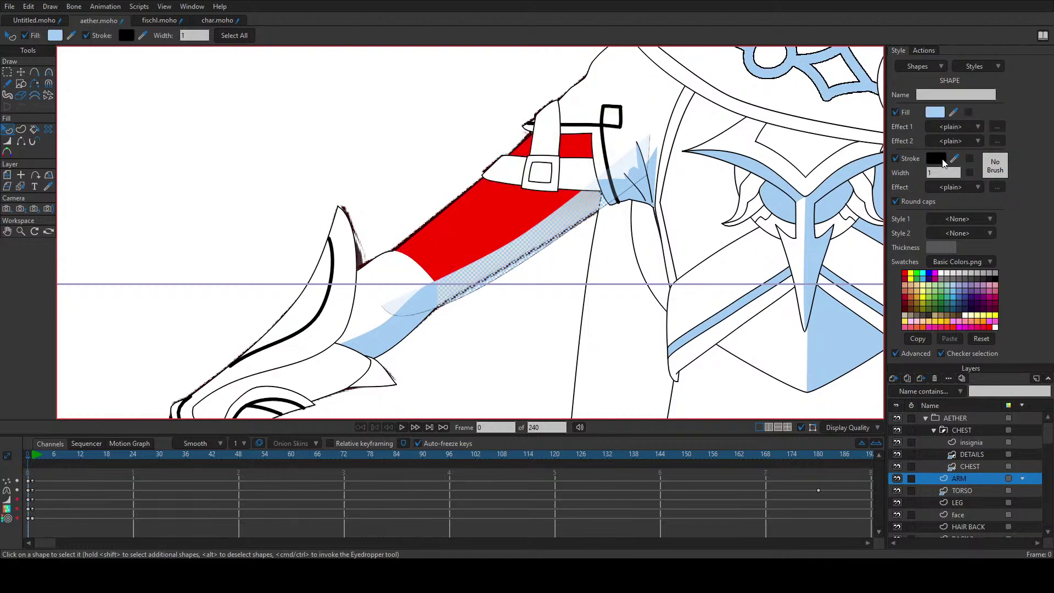
left_click(935, 116)
left_click_drag(529, 251, 542, 335)
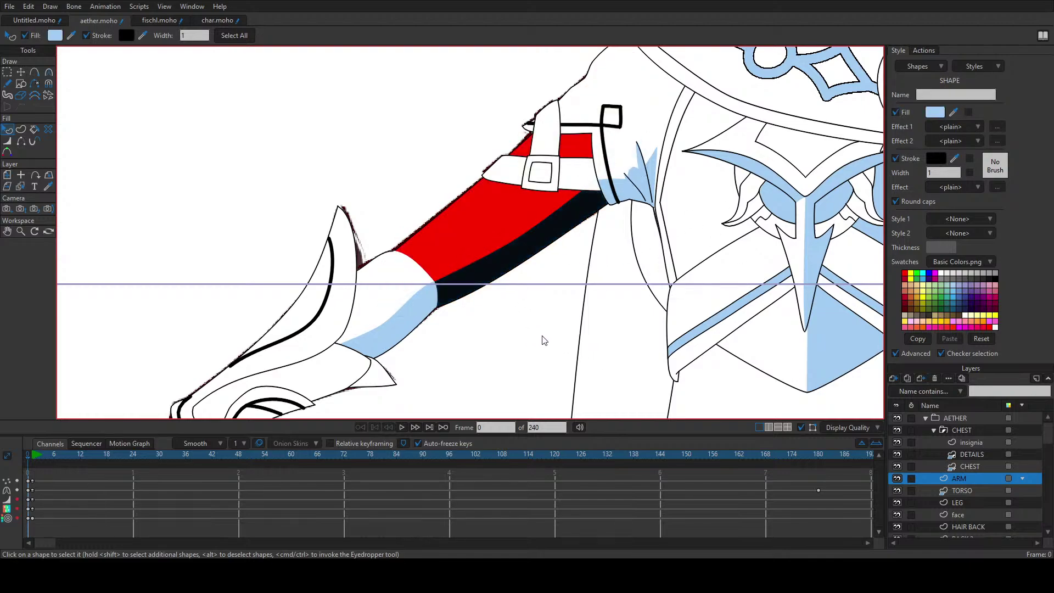
left_click(521, 332)
Step: Move the red and black upper-arm shapes off the body to the upper left and pull the shadow's inner-edge point upward to widen it
key("t")
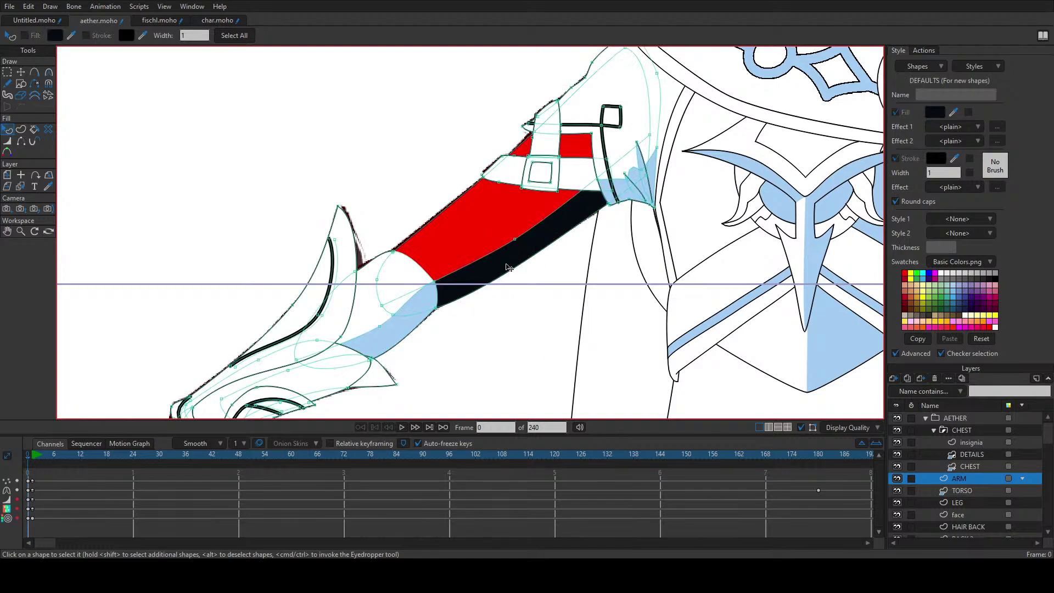
left_click(493, 254)
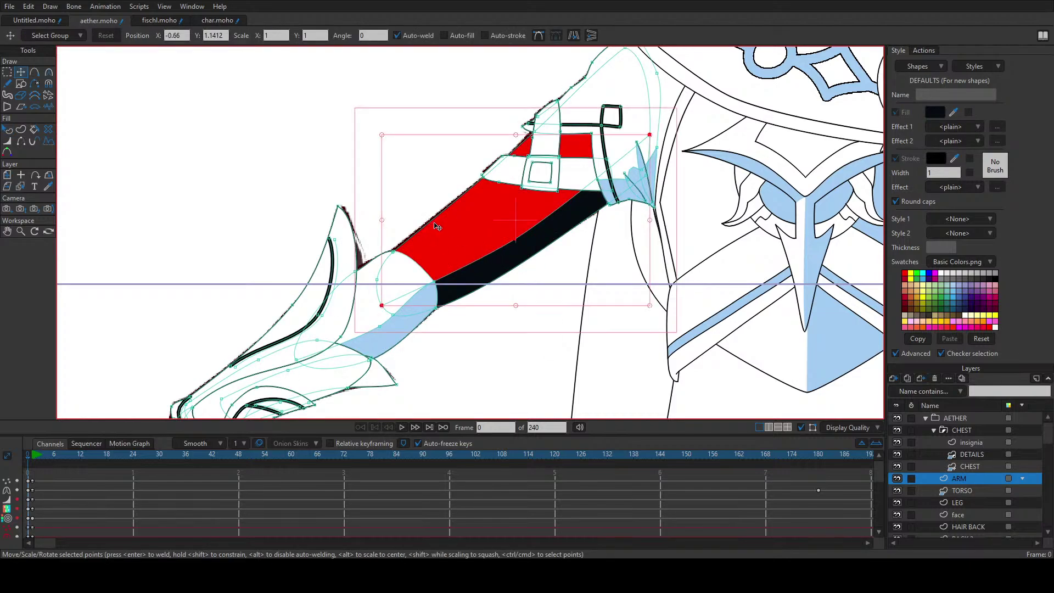
left_click_drag(450, 227, 191, 146)
left_click_drag(236, 192, 429, 296)
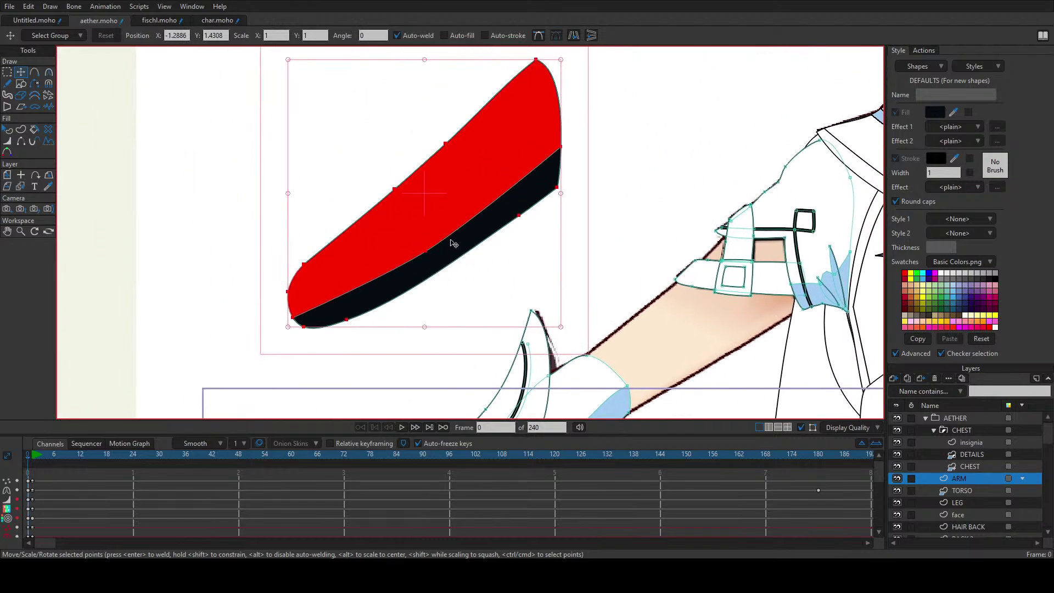
left_click(487, 266)
left_click_drag(430, 252, 521, 136)
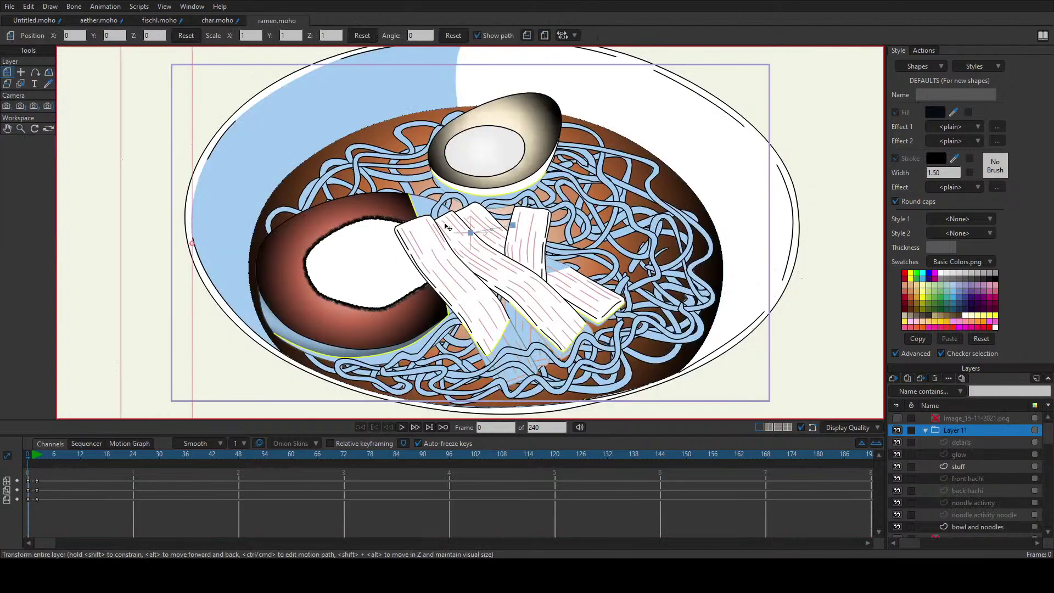
Step: In ramen.moho, select the stuff layer and go to frame 2 to examine the fully coloured ramen bowl
left_click(747, 276)
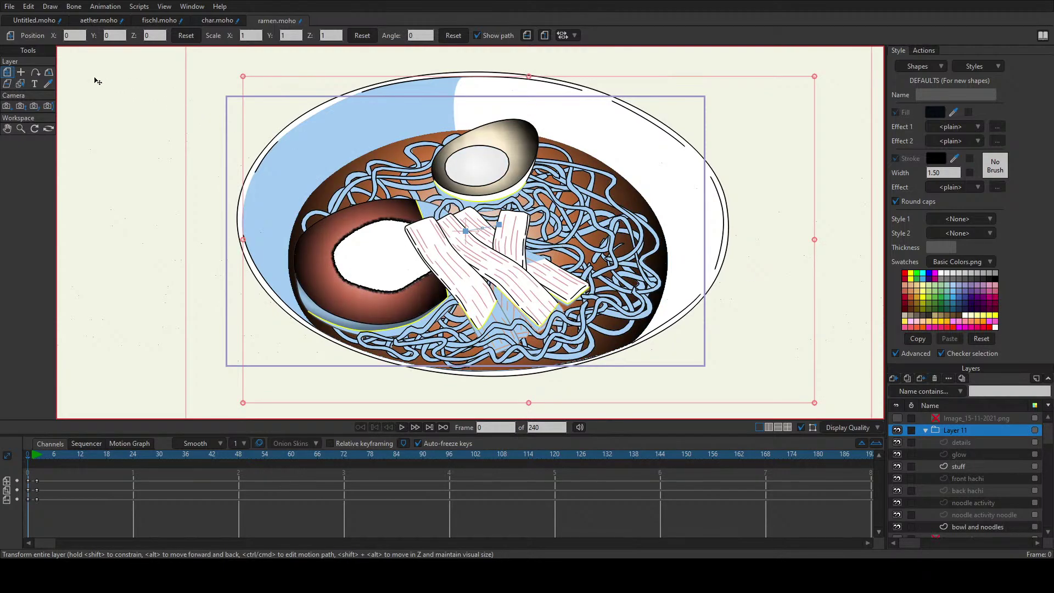
left_click(406, 266)
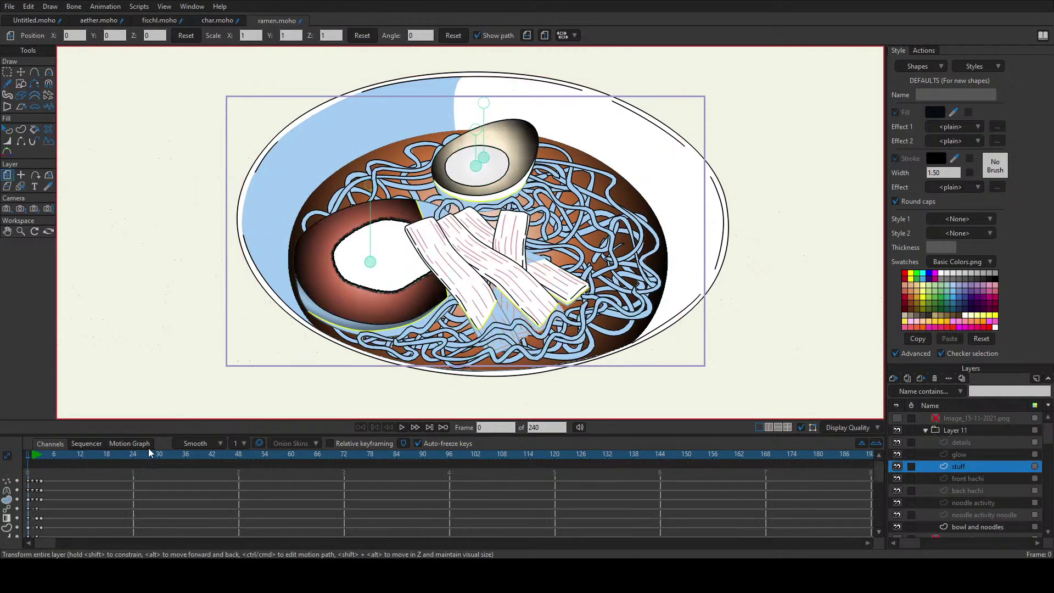
key("q")
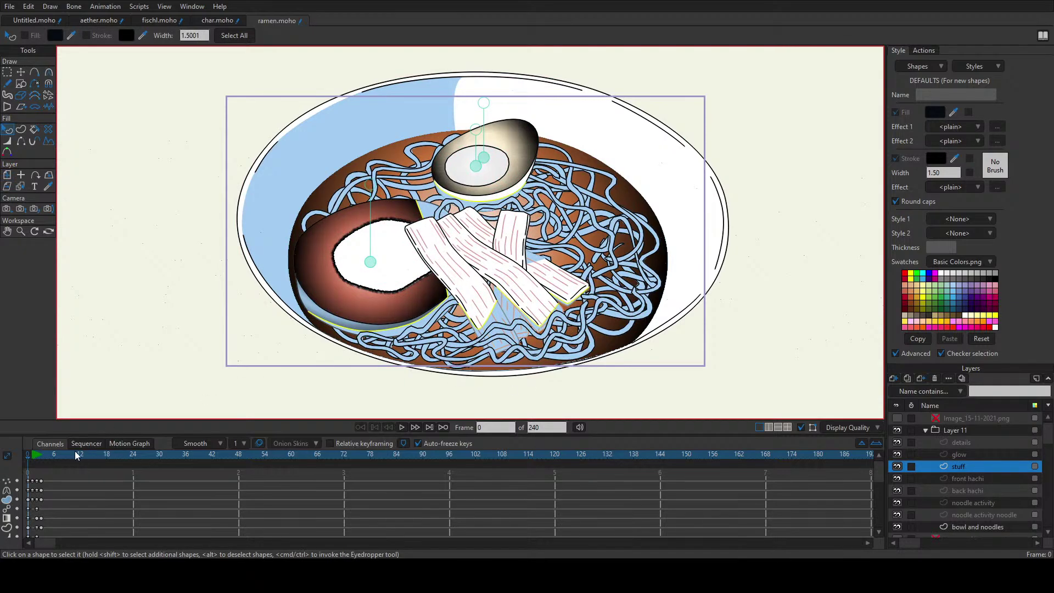
left_click_drag(30, 461, 37, 462)
scroll(542, 300, "up", 2)
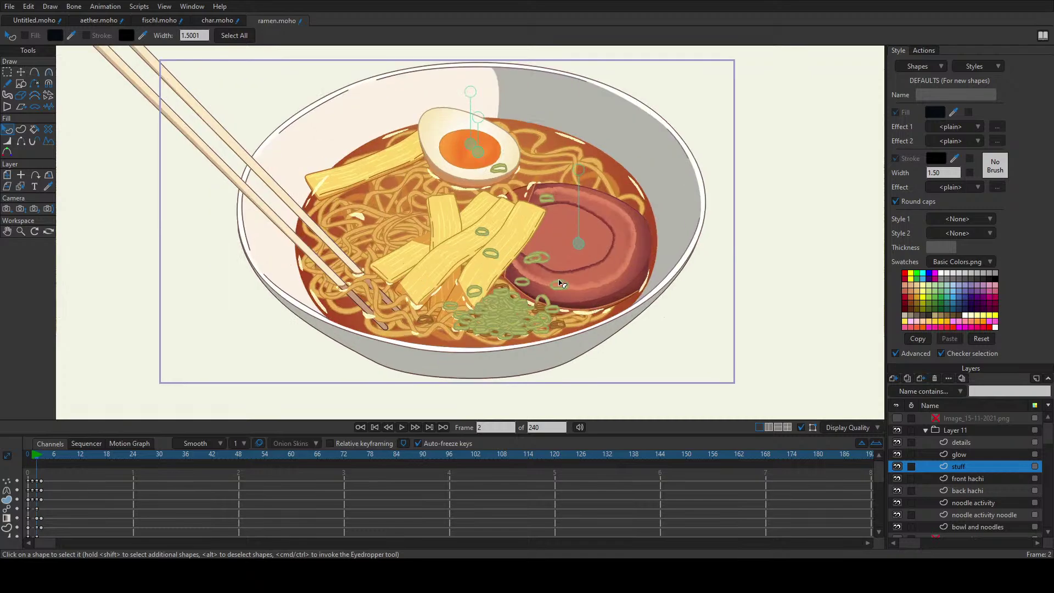
scroll(608, 242, "down", 1)
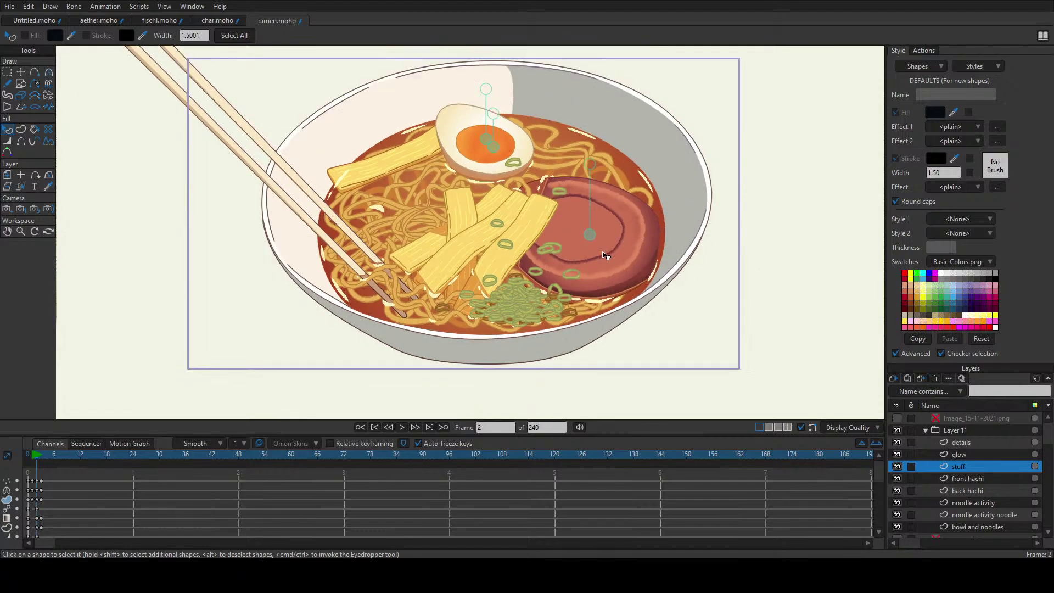
scroll(538, 263, "up", 1)
scroll(471, 292, "up", 1)
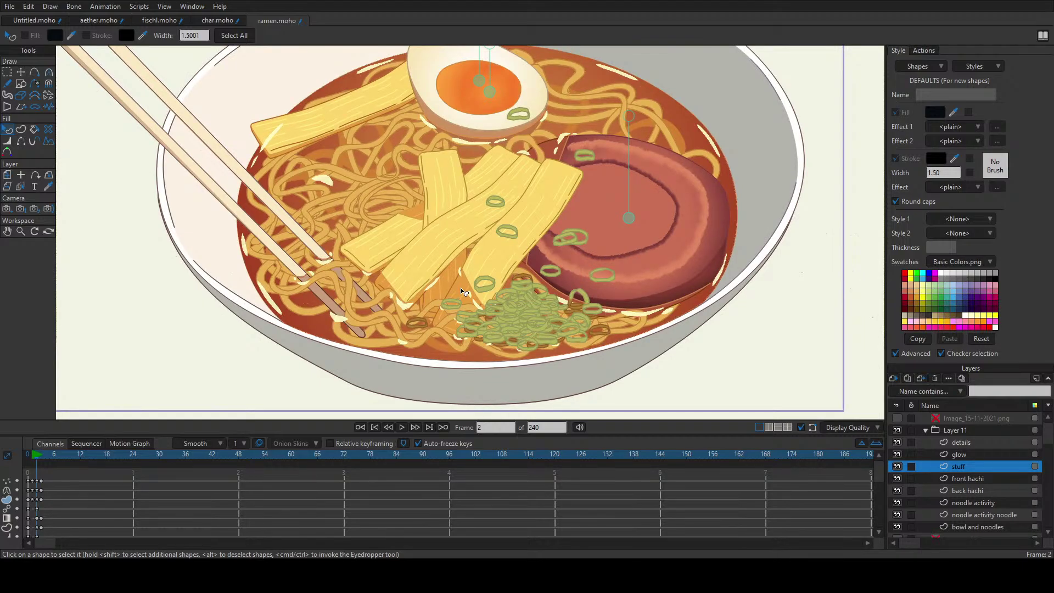
scroll(463, 299, "down", 2)
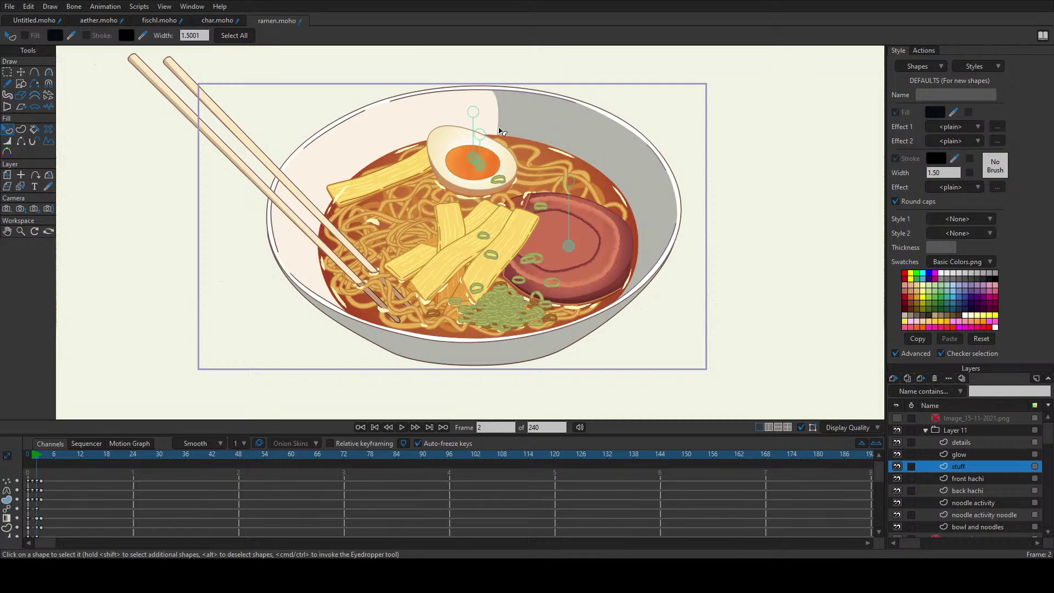
Step: Draw two overlapping circles on the stuff layer, in the empty area to the right of the ramen bowl
left_click(21, 83)
mouse_move(695, 144)
left_mouse_down()
mouse_move(729, 191)
mouse_move(817, 262)
left_mouse_up()
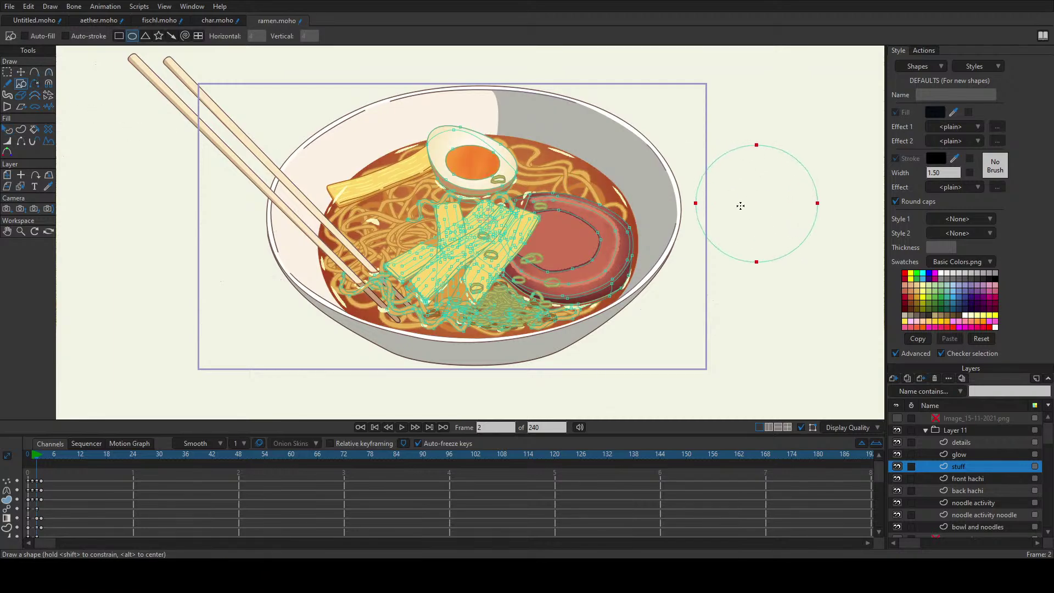
left_click_drag(739, 198, 847, 307)
Step: Reshape the lower circle by pulling its top point down into a dent and nudging its left point slightly up and outward
left_click(21, 71)
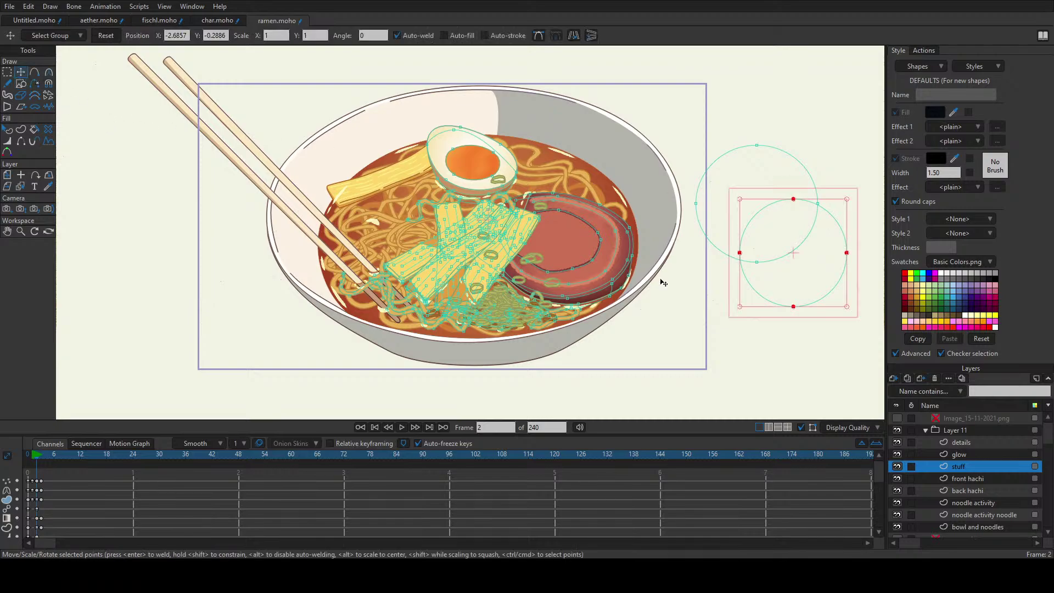
left_click_drag(793, 200, 798, 230)
left_click(735, 253)
left_click_drag(733, 252, 728, 247)
left_click_drag(798, 229, 795, 235)
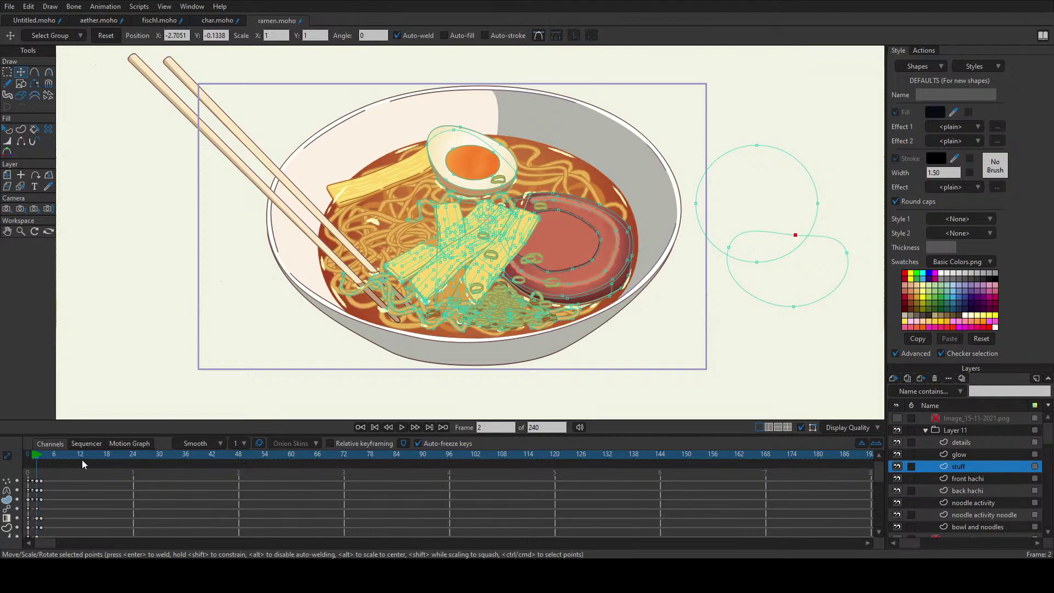
Step: At frame 95, select all points of the front hachi chopstick, try moving them up and left, and undo the move
left_click_drag(61, 456, 141, 456)
left_click_drag(302, 477, 446, 474)
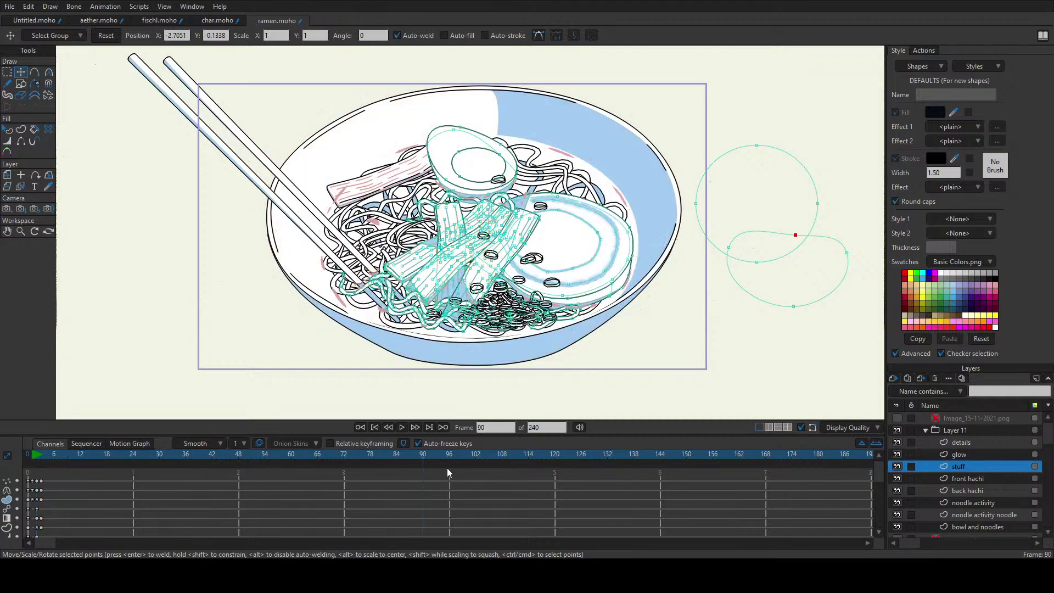
left_click(310, 237)
key("ctrl+a")
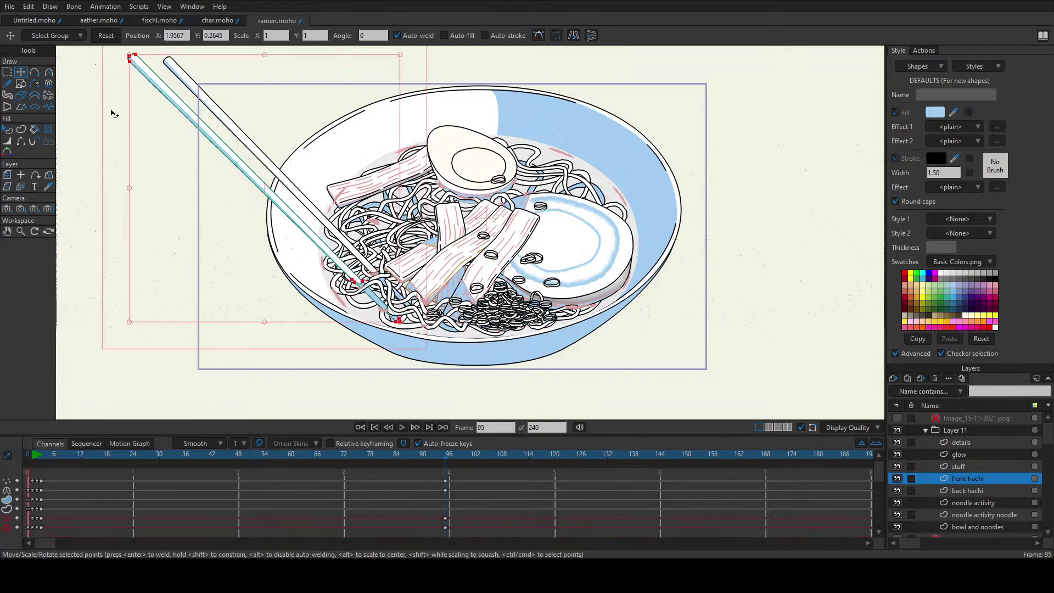
scroll(260, 179, "down", 1)
left_click_drag(275, 202, 242, 171)
key("ctrl+z")
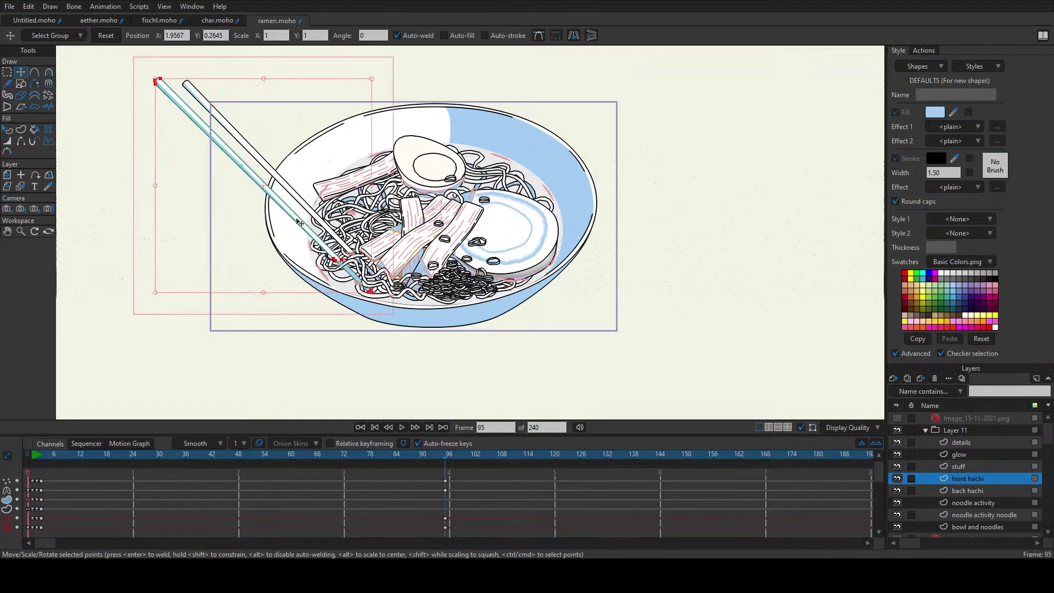
Step: At frame 124, move the front chopstick well clear of the bowl to the upper left and scrub back to frame 110
left_click_drag(481, 458, 572, 459)
mouse_move(243, 169)
left_mouse_down()
mouse_move(204, 175)
mouse_move(107, 161)
left_mouse_up()
key("ctrl+z")
scroll(342, 264, "up", 6)
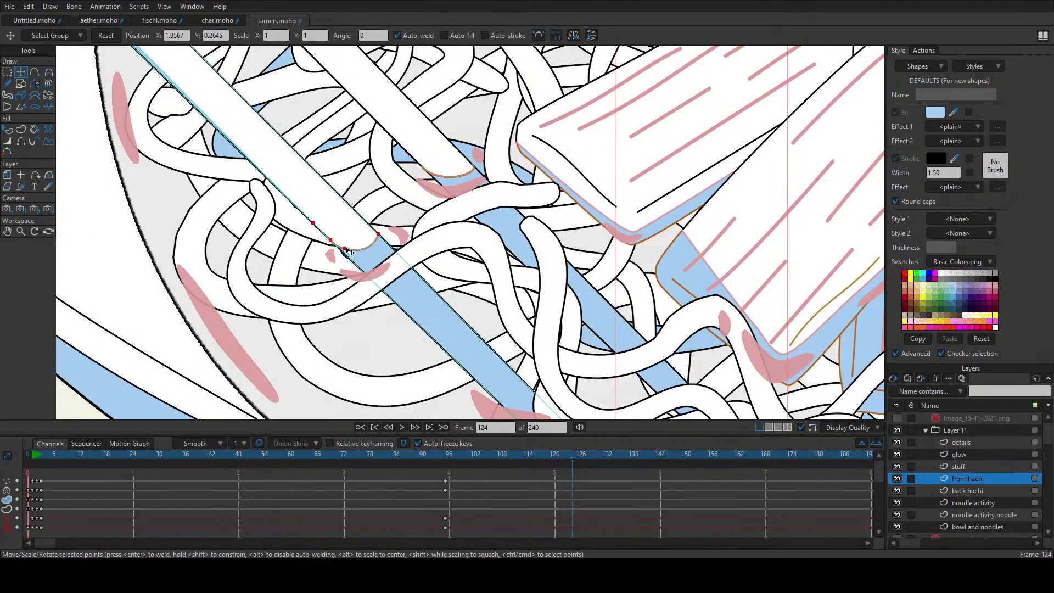
scroll(349, 251, "down", 8)
left_click_drag(349, 247, 264, 212)
scroll(348, 300, "up", 3)
key("q")
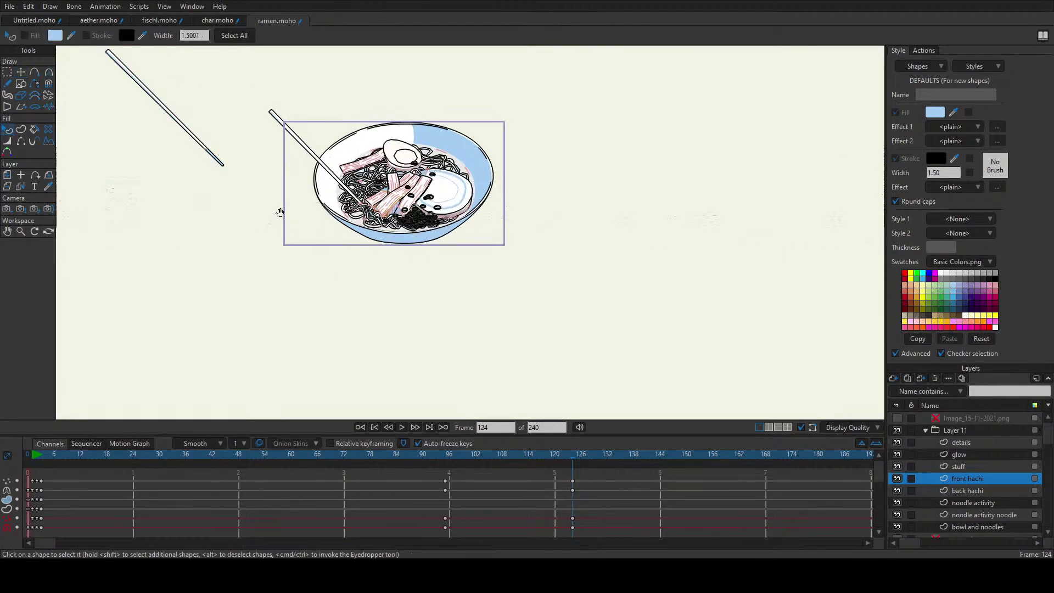
left_click_drag(569, 457, 511, 456)
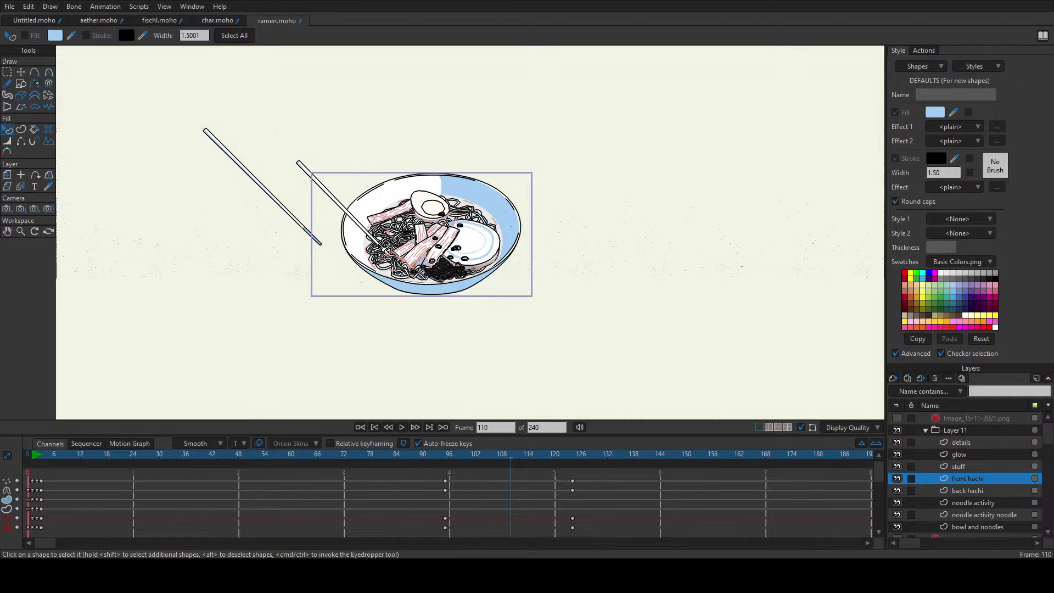
Step: Return to aether.moho and examine the separated arm and face shapes beside the character
left_click(38, 21)
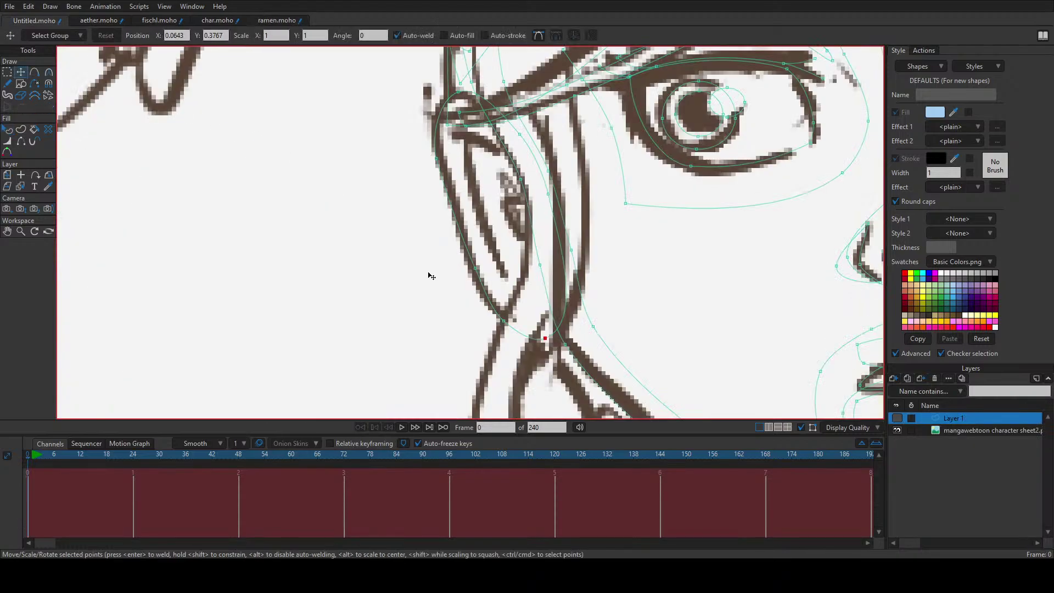
left_click(99, 24)
scroll(461, 301, "up", 3)
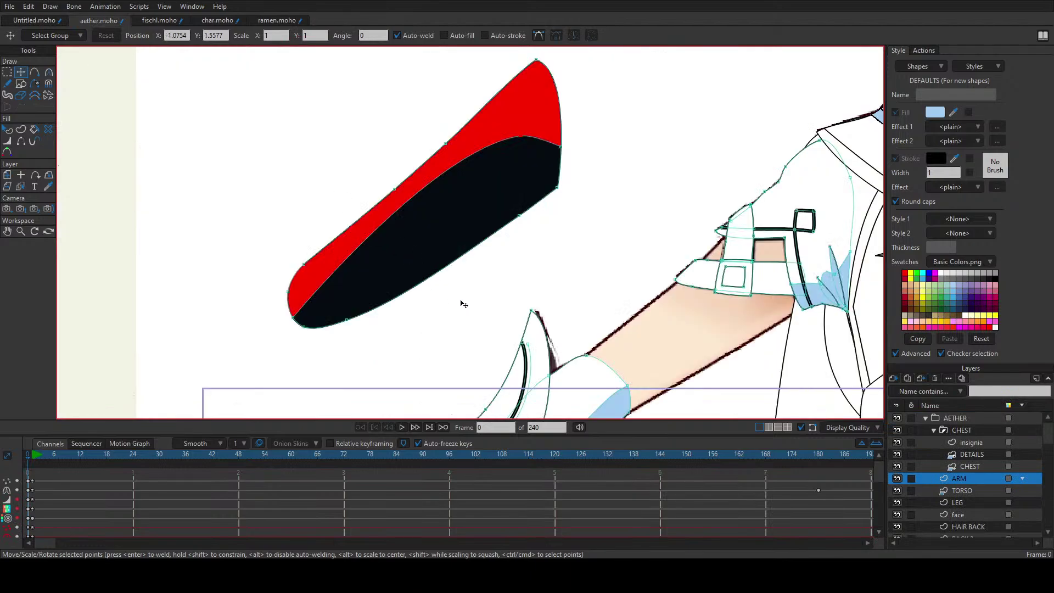
scroll(518, 307, "down", 2)
scroll(517, 300, "down", 3)
scroll(792, 398, "up", 2)
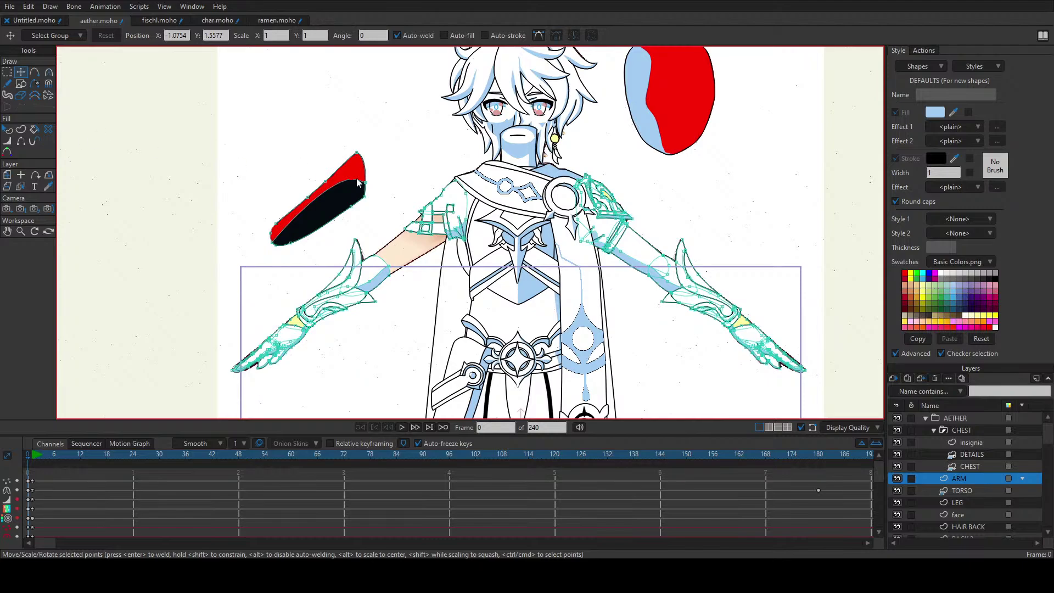
Step: Close aether.moho without keeping the demonstration edits and reopen the original file
key("ctrl+w")
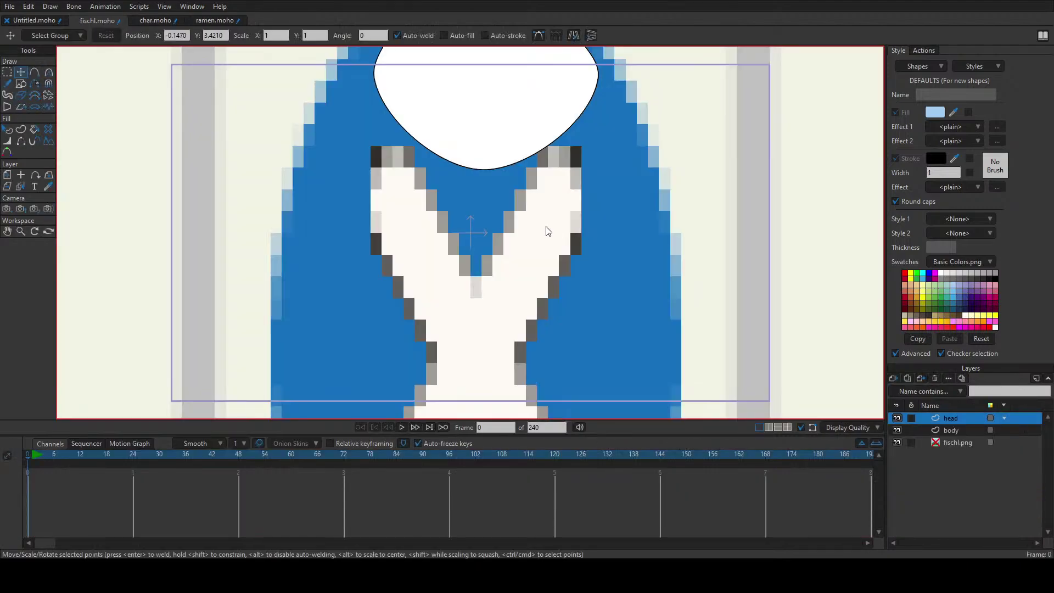
scroll(474, 262, "down", 4)
key("ctrl+o")
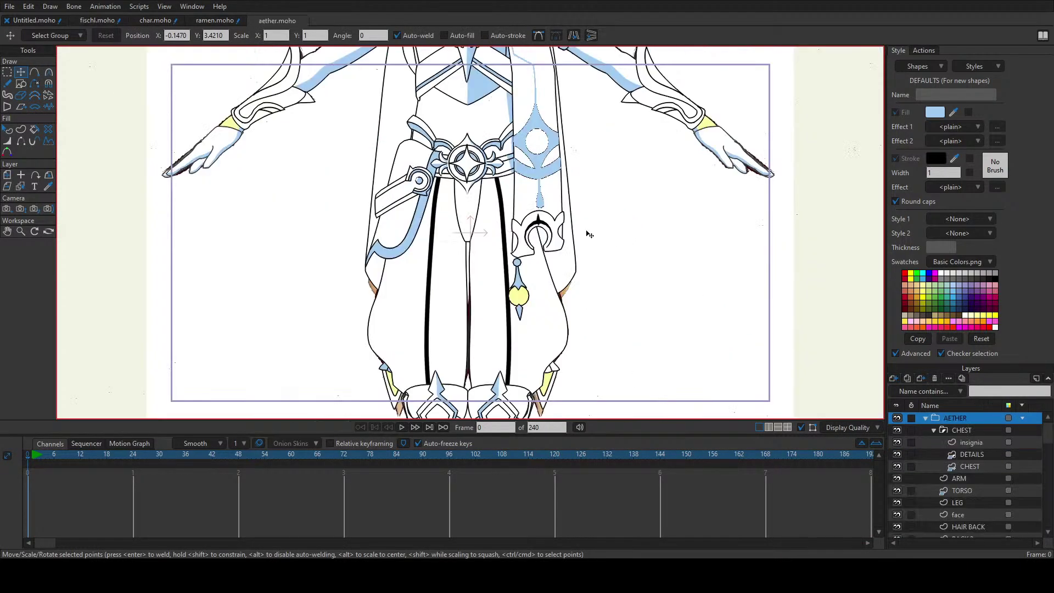
Step: Select the face layer from the canvas and show its points with the Transform Points tool to examine the head's shapes
scroll(472, 190, "down", 3)
scroll(508, 109, "up", 4)
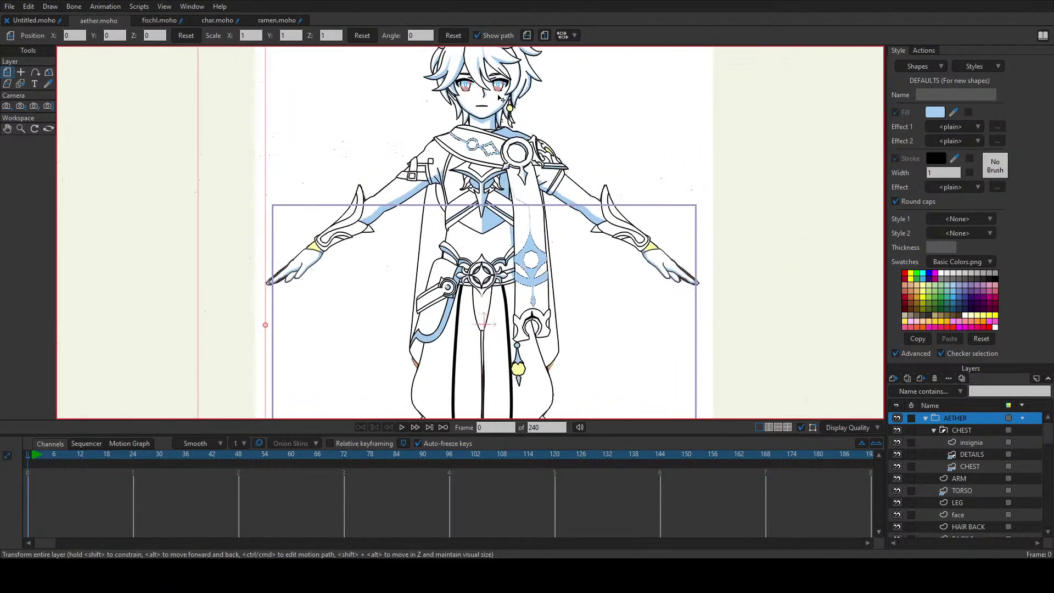
scroll(504, 121, "up", 5)
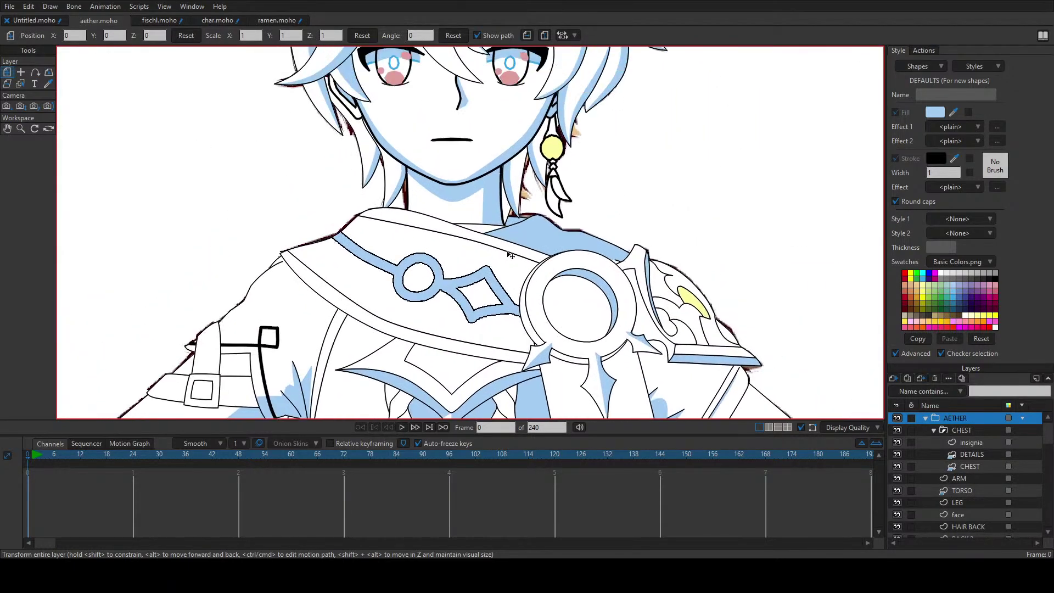
left_click_drag(526, 327, 529, 344)
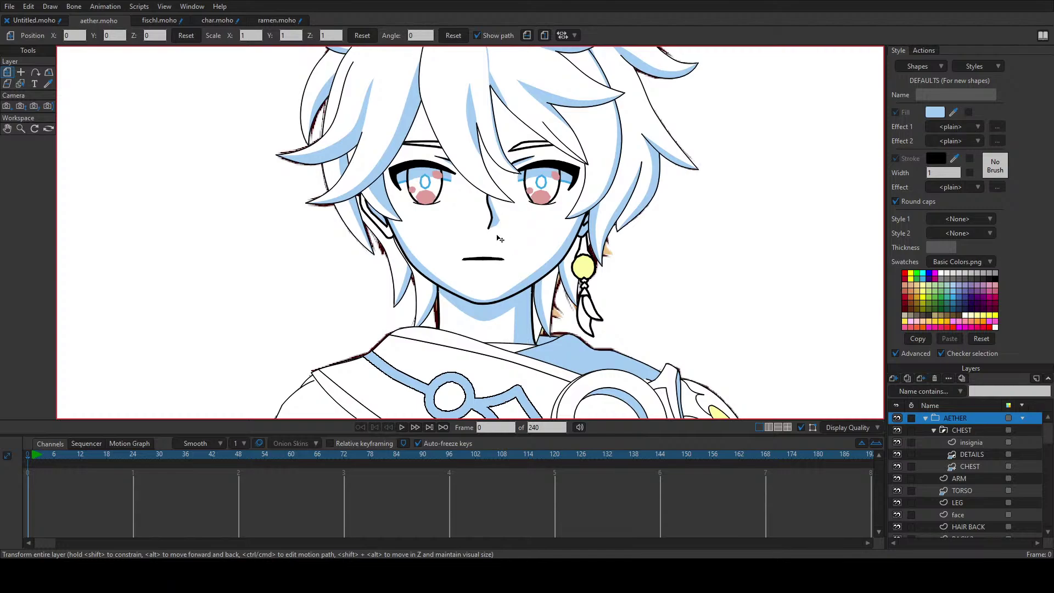
left_click(455, 190, "ctrl+alt")
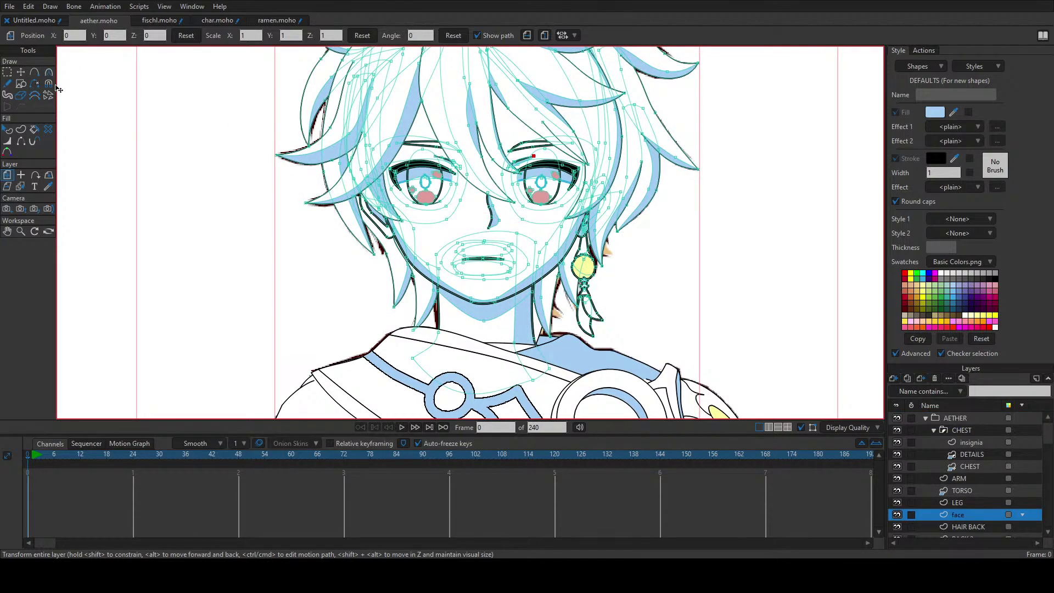
left_click(21, 72)
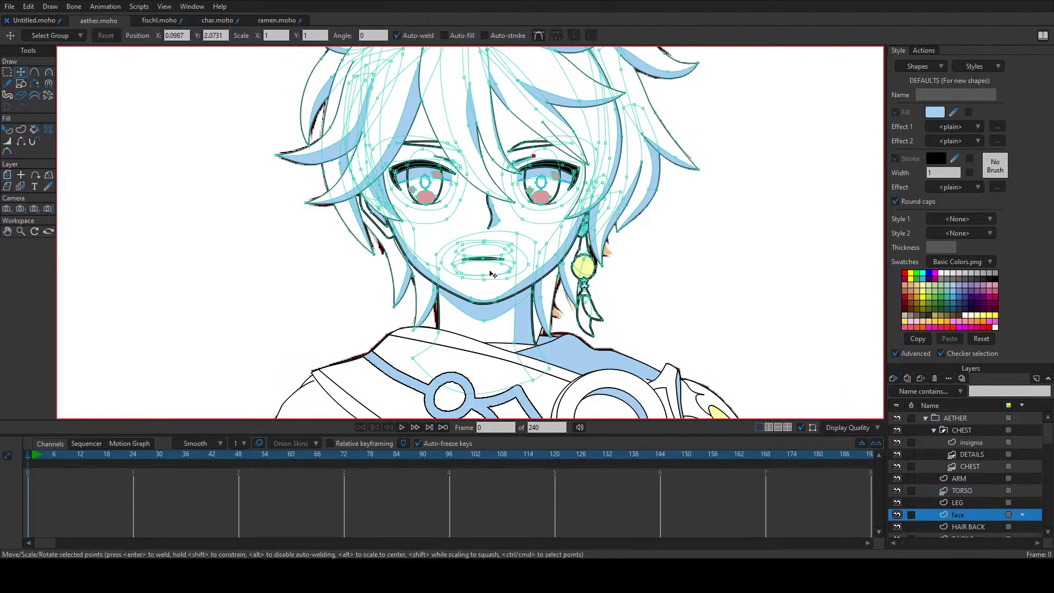
Step: Select the CHEST, TORSO and ARM layers in turn from the canvas to examine how the body parts are separated
left_click_drag(493, 274, 495, 146)
left_click(430, 260, "ctrl+alt")
left_click(394, 276, "ctrl+alt")
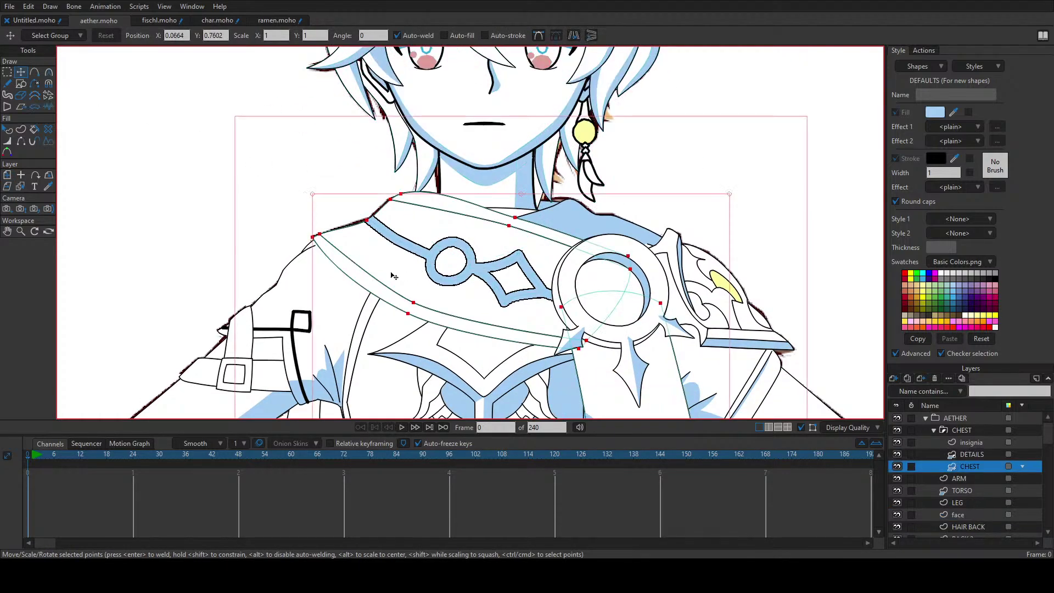
left_click(563, 225, "ctrl+alt")
scroll(554, 238, "down", 5)
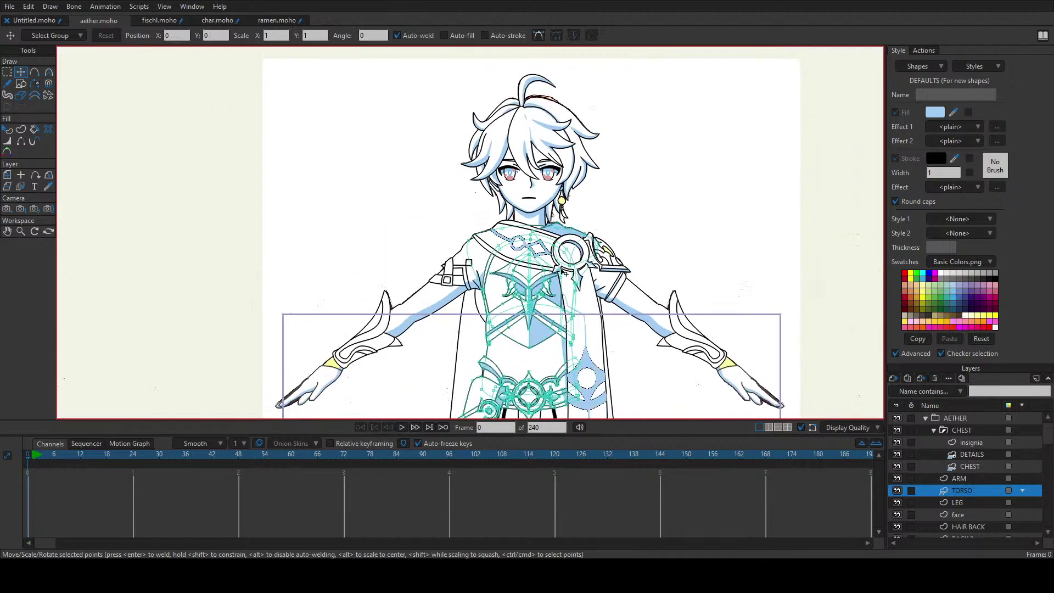
scroll(560, 178, "up", 2)
left_click(378, 243, "ctrl+alt")
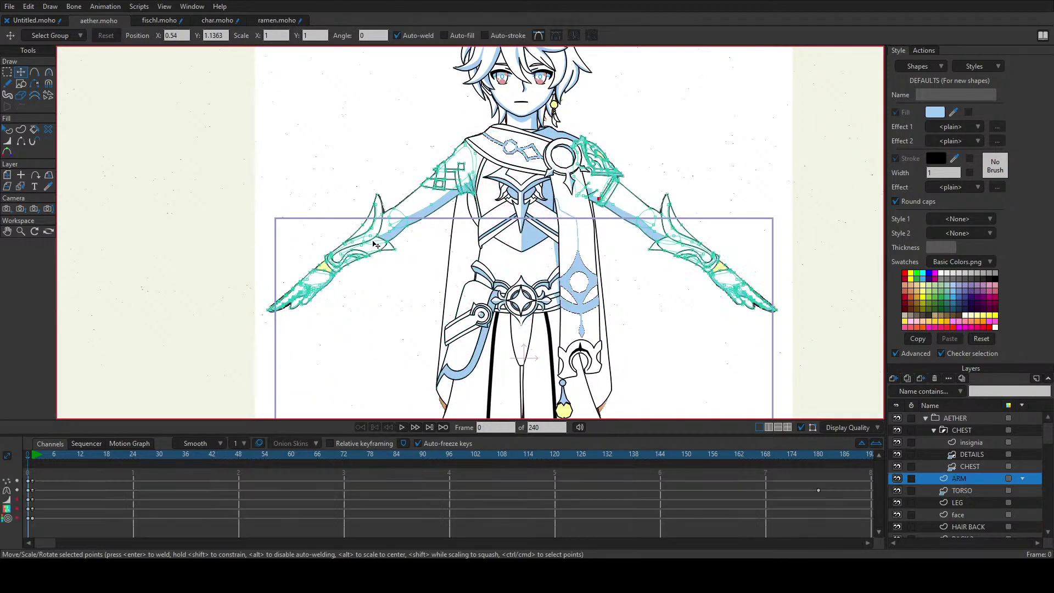
Step: Examine the points of the ARM layer's hand, then show the face layer's points around the eyes and mouth
scroll(278, 306, "up", 6)
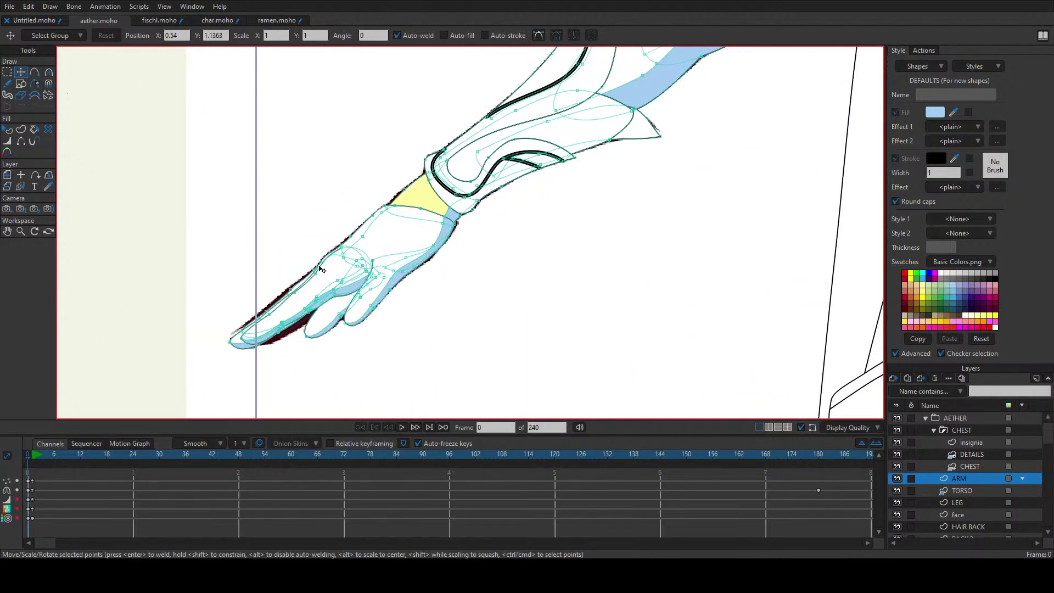
scroll(321, 270, "down", 3)
scroll(321, 270, "down", 4)
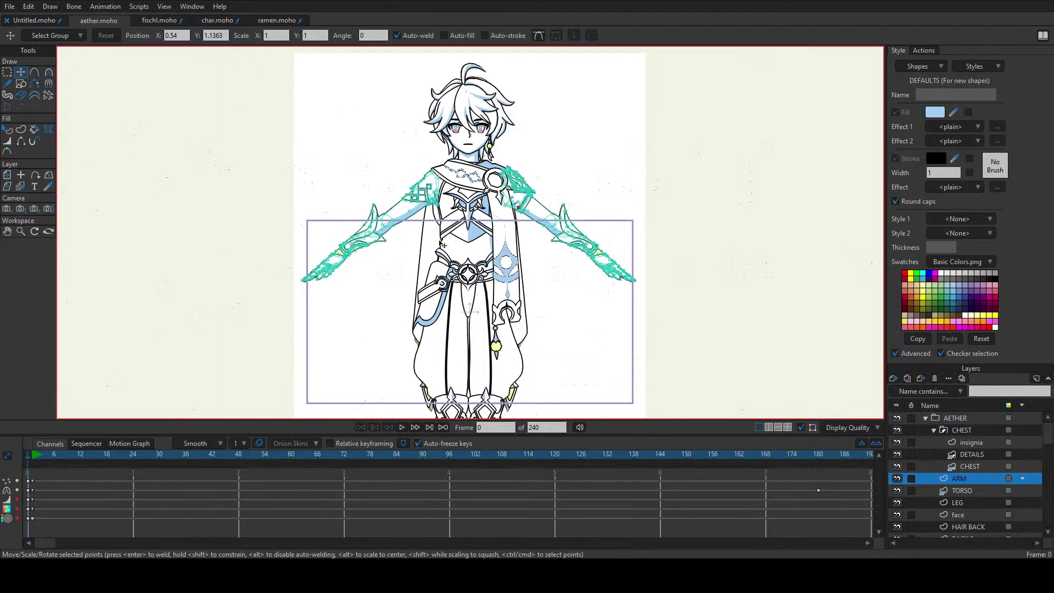
left_click_drag(465, 175, 503, 285)
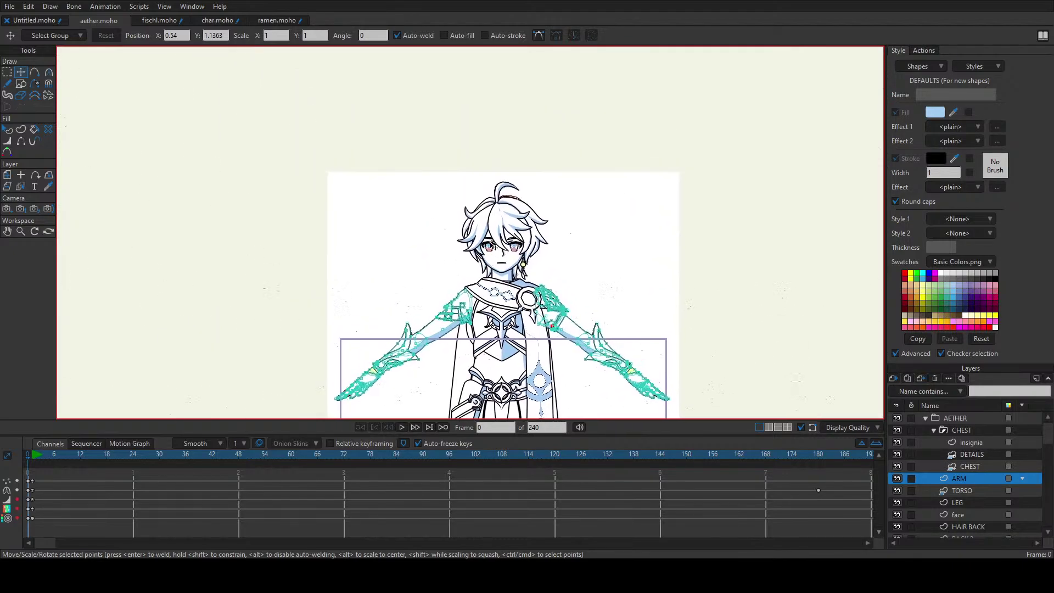
scroll(500, 269, "up", 5)
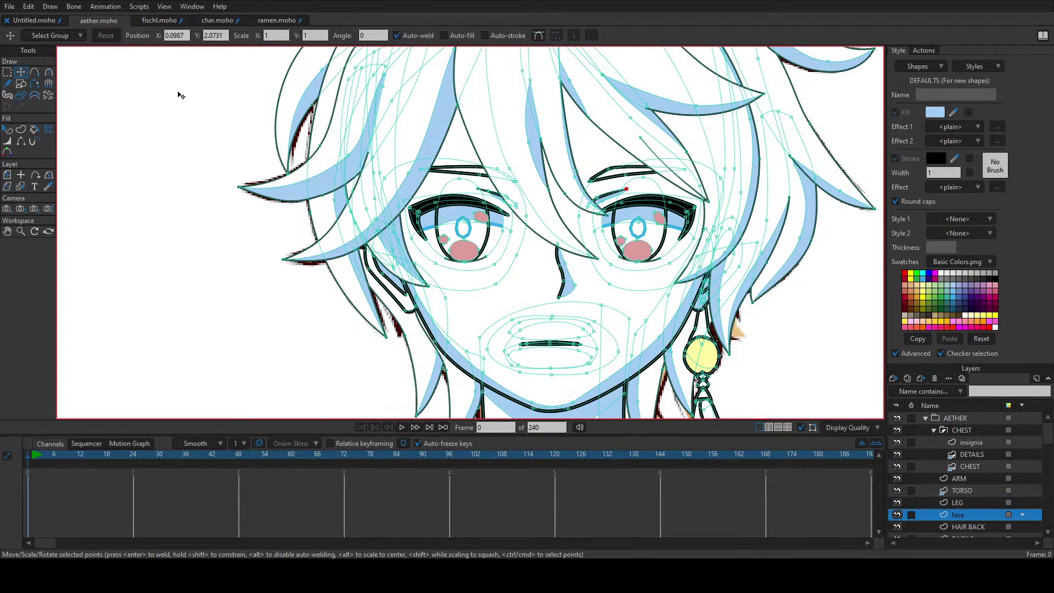
Step: Switch to Untitled.moho and compare the traced head shapes on Layer 1 with the sketch beneath them
left_click(21, 22)
scroll(527, 219, "up", 5)
scroll(527, 219, "down", 6)
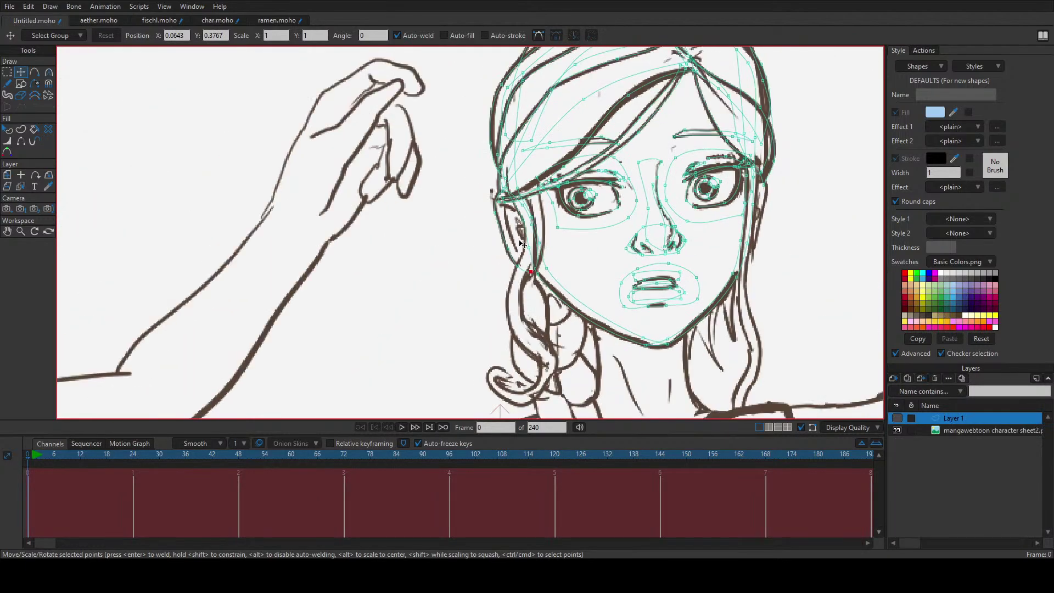
scroll(503, 245, "up", 1)
key("q")
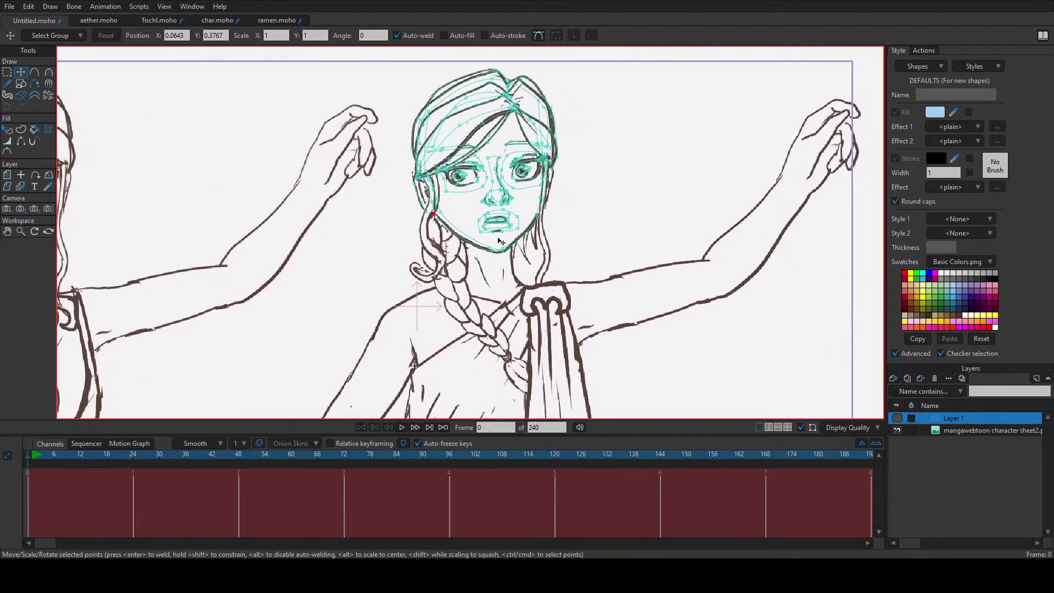
scroll(404, 182, "up", 3)
Step: Return to aether.moho and select the blue shadow shape on the upper arm in the ARM layer with the Select Shape tool
left_click(125, 18)
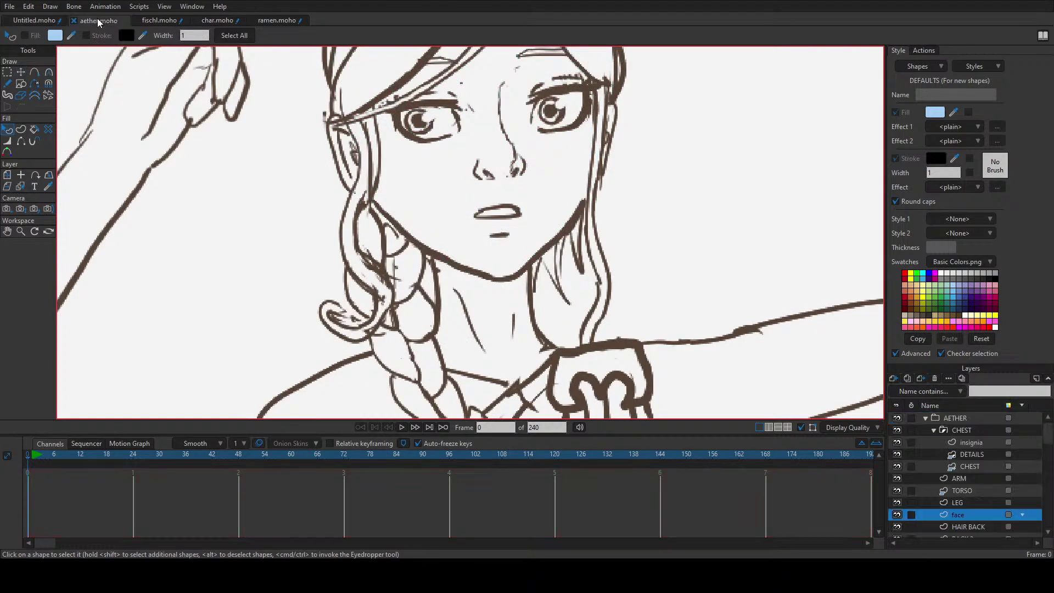
scroll(555, 94, "up", 5)
scroll(555, 94, "down", 5)
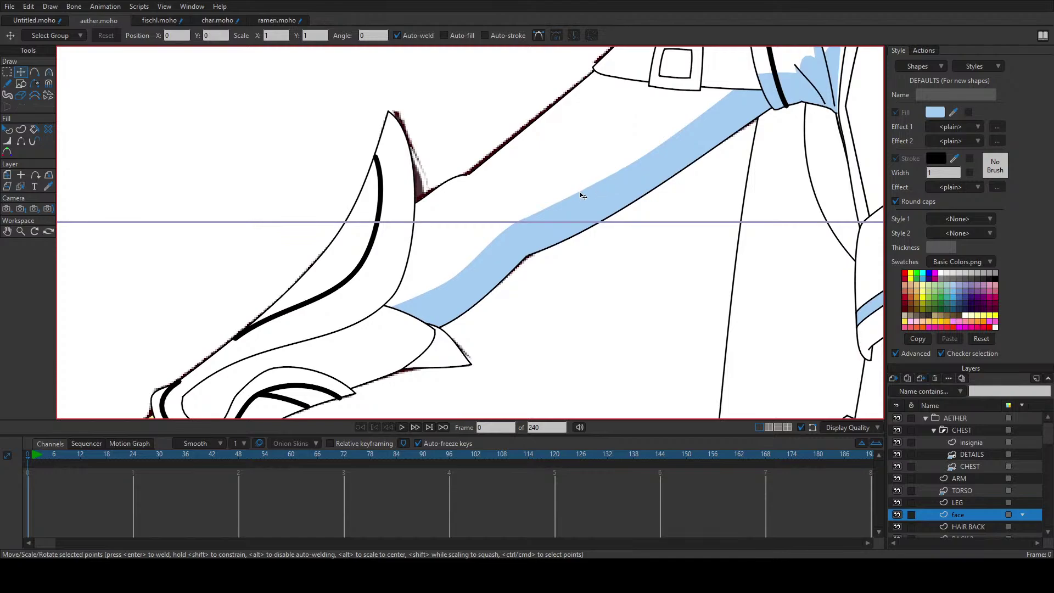
left_click(582, 196, "ctrl+alt")
key("q")
left_click(581, 196)
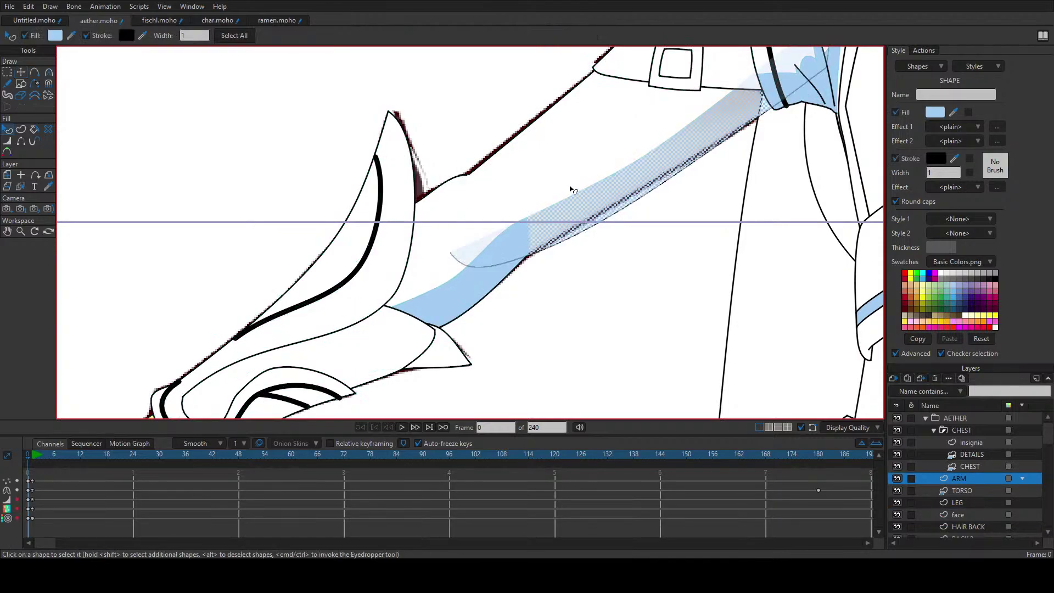
Step: Select the upper arm's base shape and its blue shadow shape alternately to compare how they overlap
left_click(626, 270)
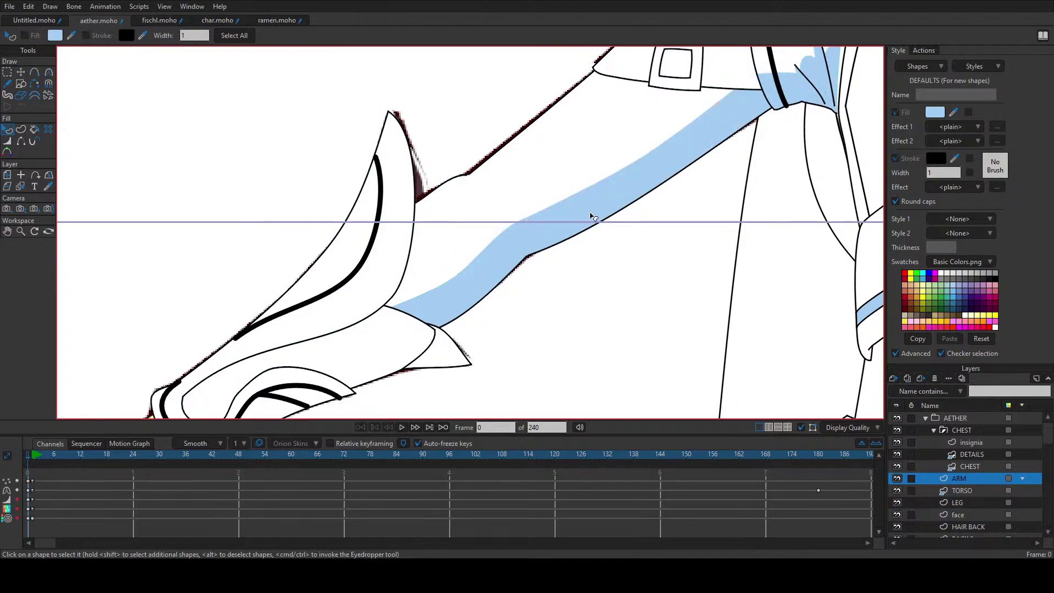
left_click(598, 208)
left_click(581, 173)
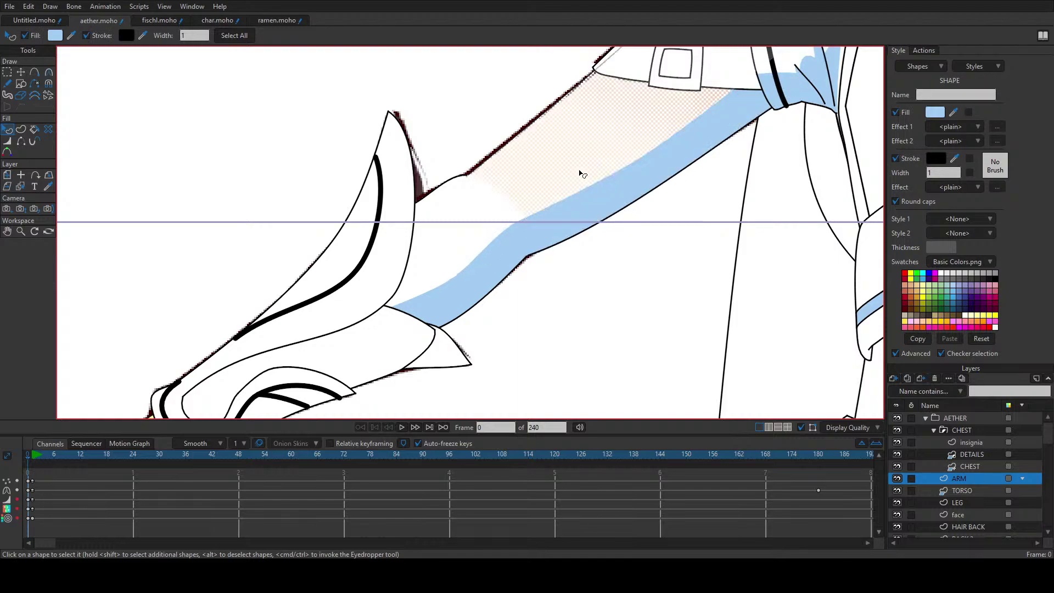
left_click(596, 200)
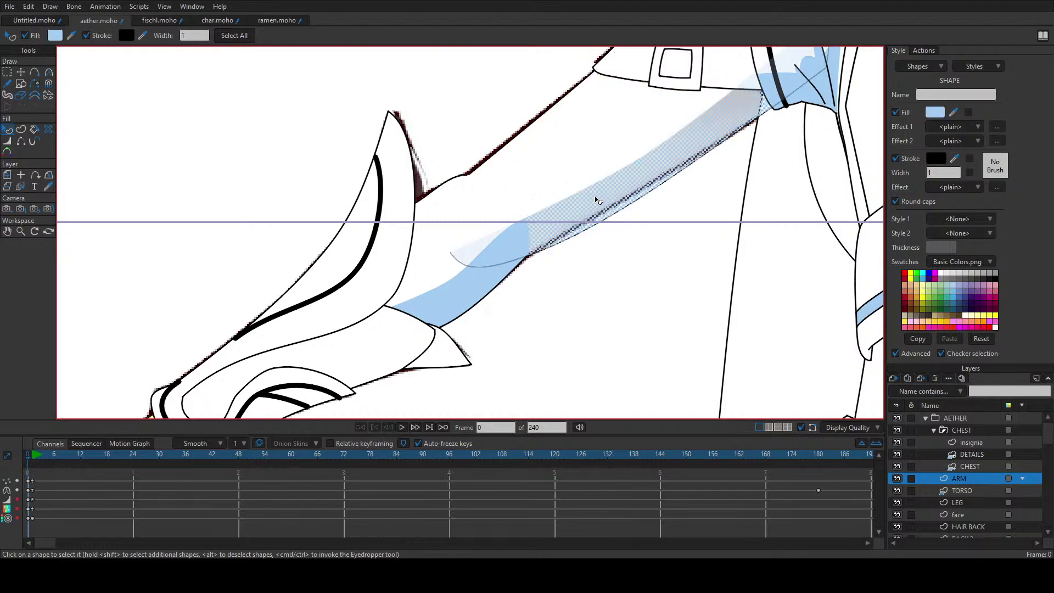
left_click_drag(643, 209, 580, 280)
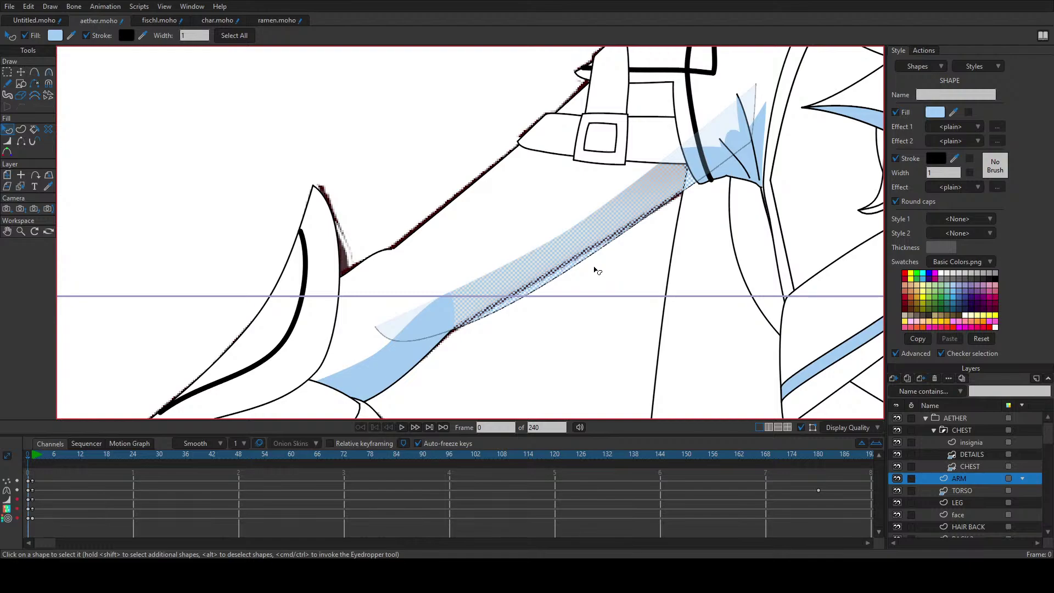
left_click(593, 265)
left_click(541, 228)
Step: Select the overlapping finger shapes on the hand in the ARM layer to examine how they are stacked, and clear the selection
scroll(492, 255, "down", 2)
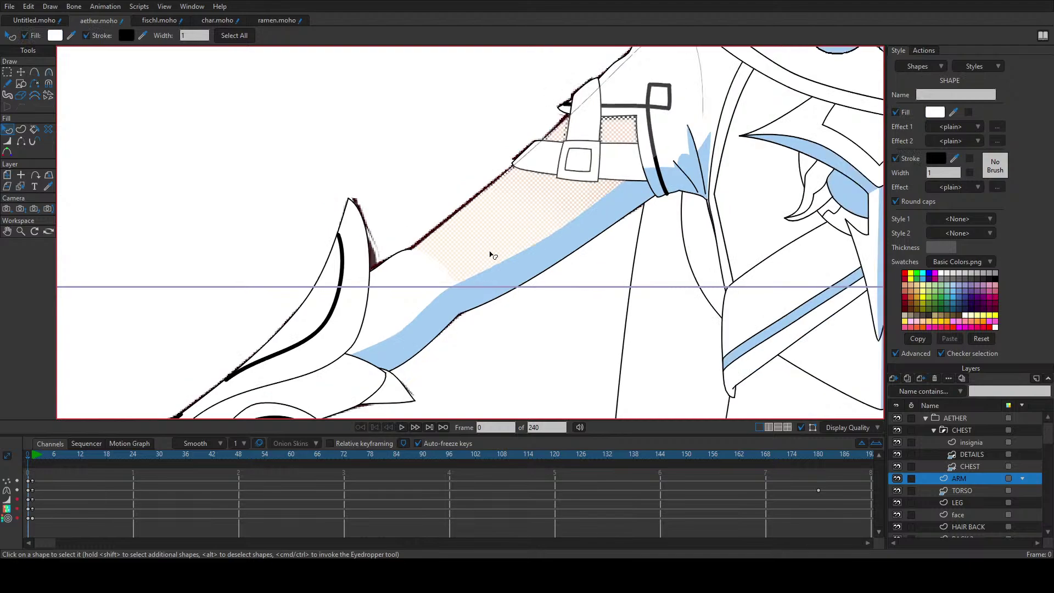
scroll(491, 254, "down", 2)
scroll(539, 266, "up", 6)
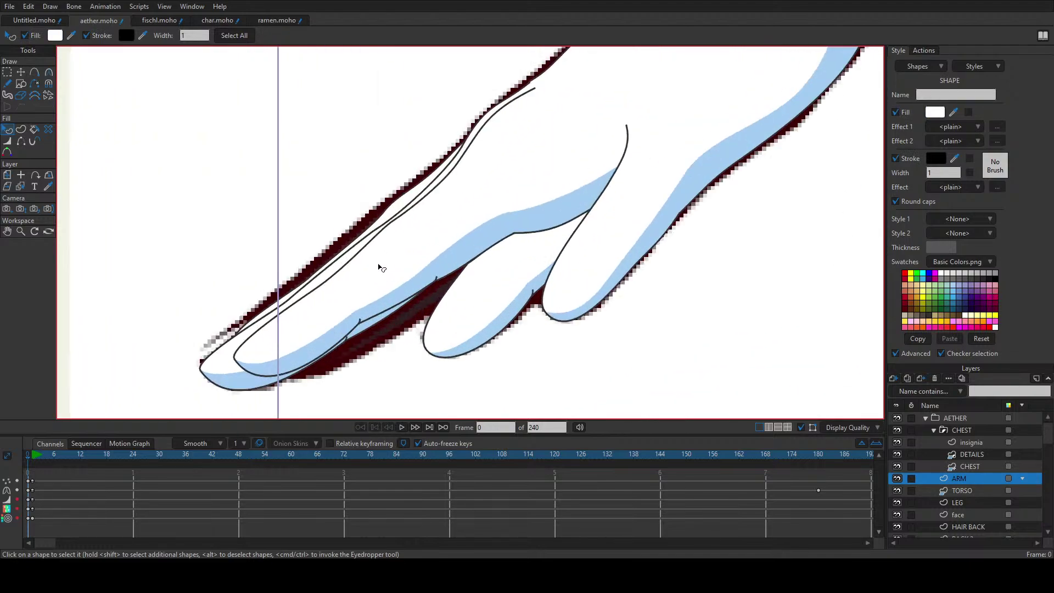
left_click(323, 328)
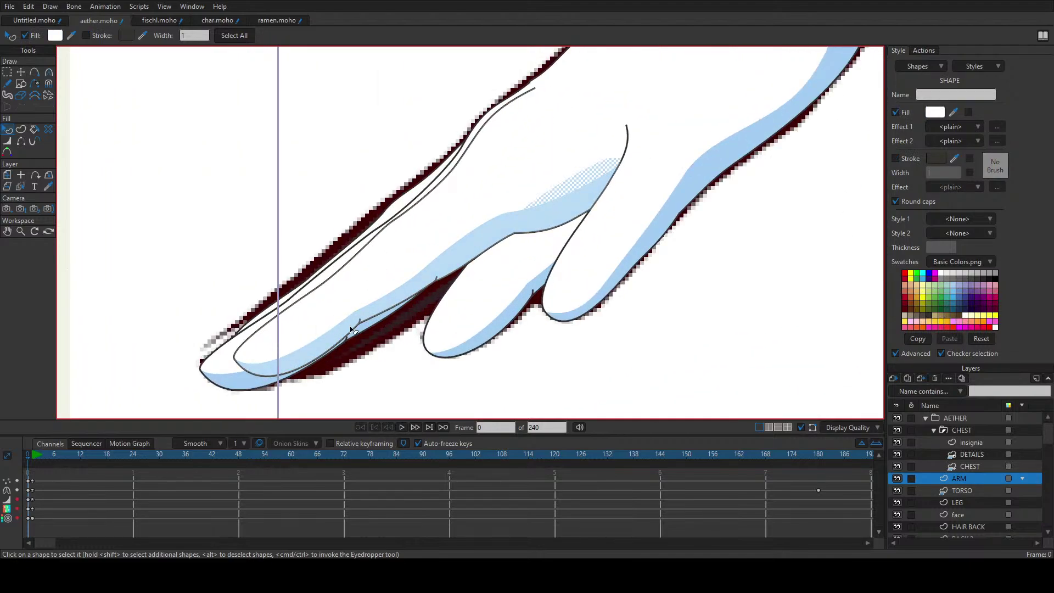
left_click(447, 364)
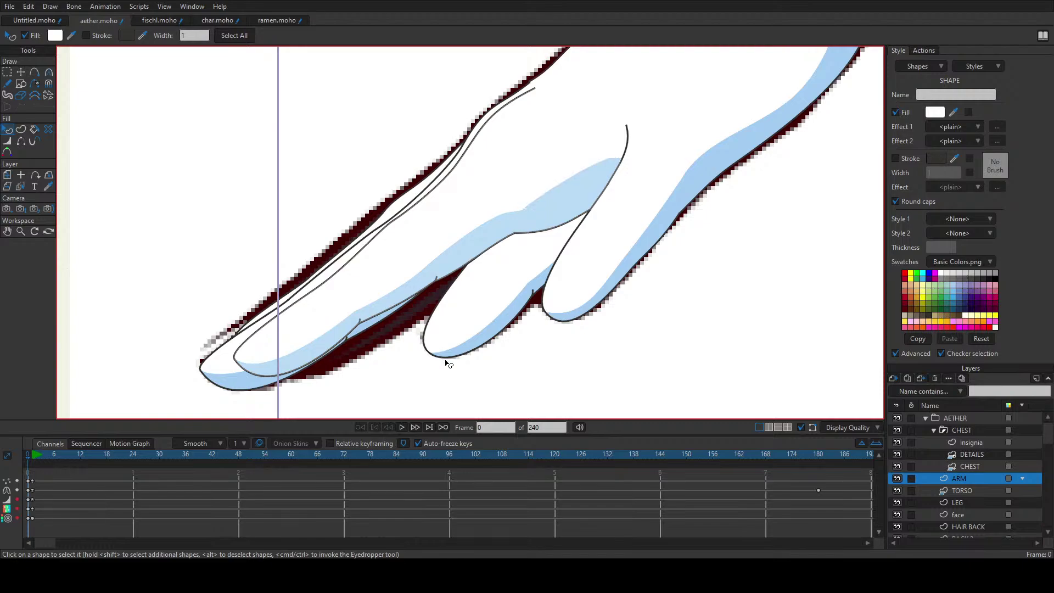
left_click(231, 354)
left_click(233, 355, "shift")
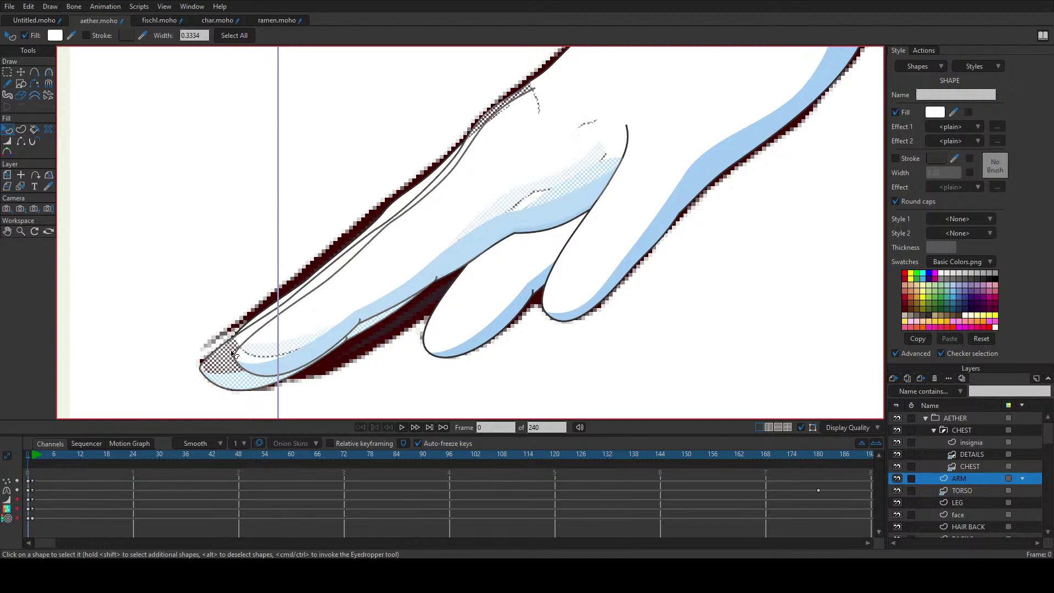
left_click(232, 355)
left_click(510, 371)
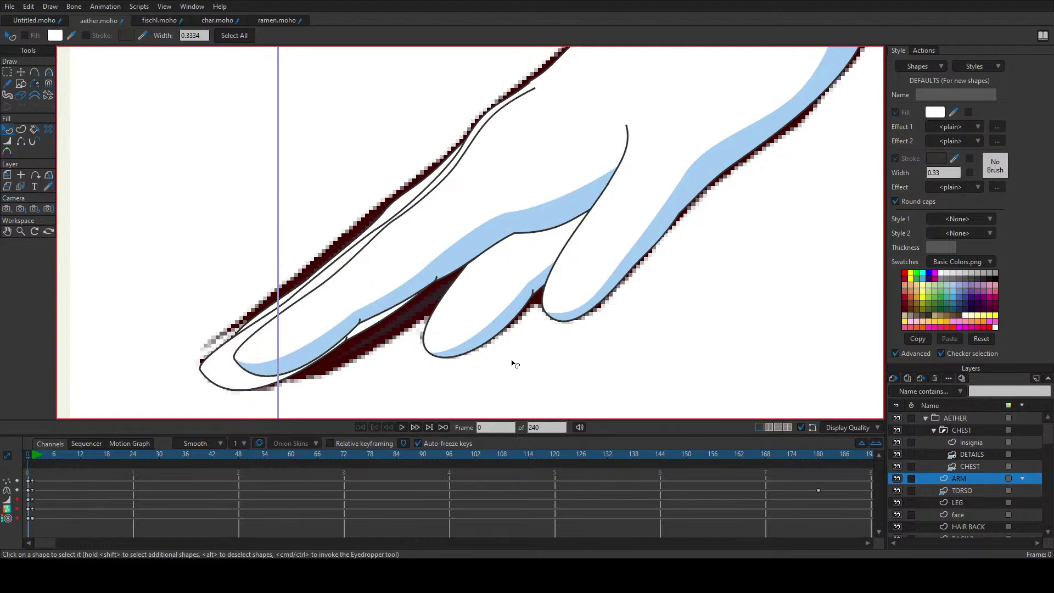
Step: Switch back to Untitled.moho and show Layer 1's points with the Transform Points tool to examine the face and mouth shapes
scroll(514, 363, "down", 10)
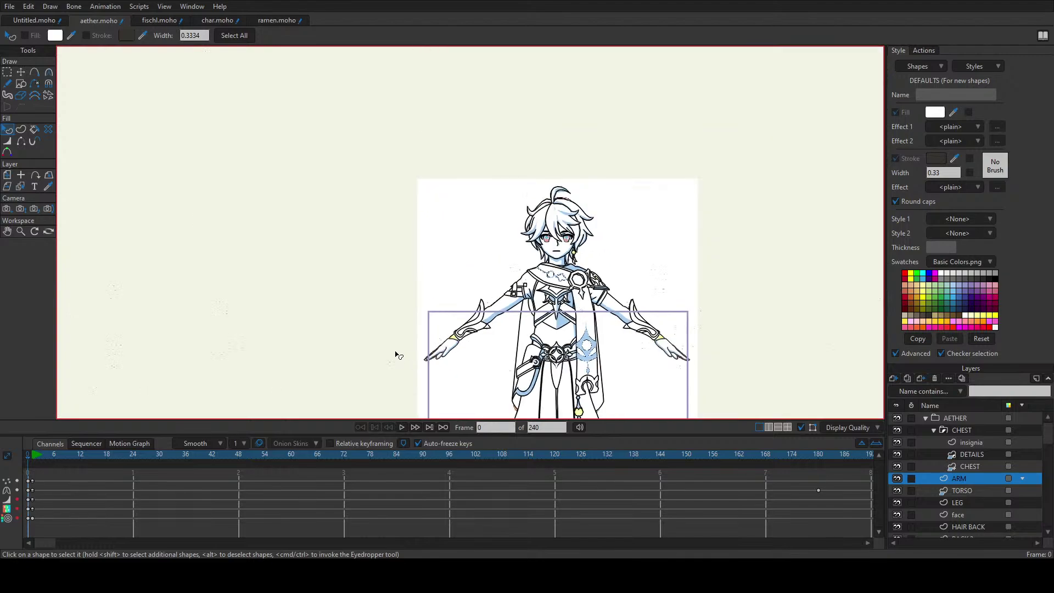
scroll(552, 251, "up", 6)
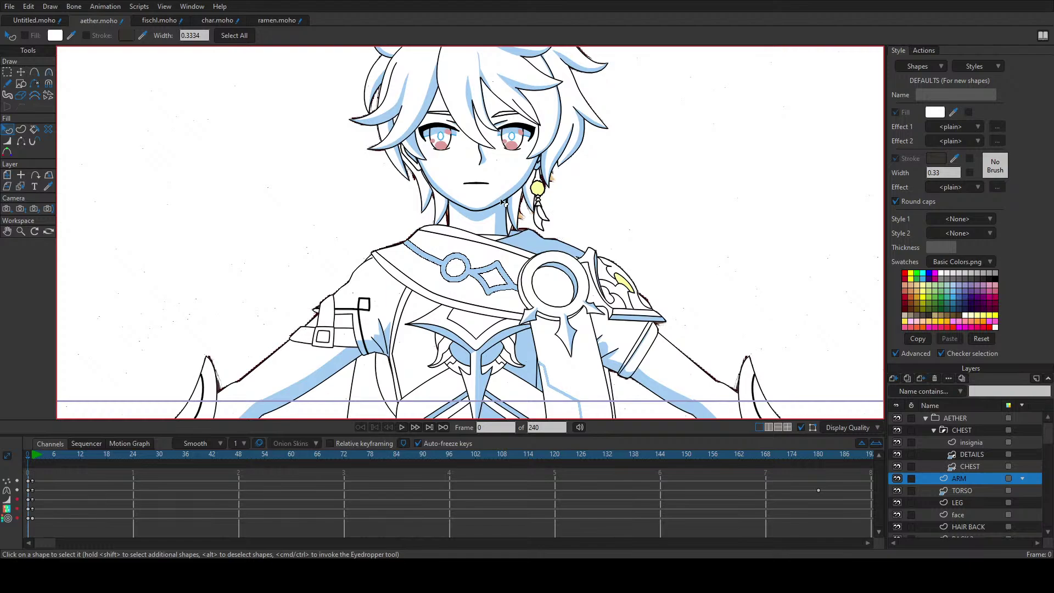
left_click(38, 21)
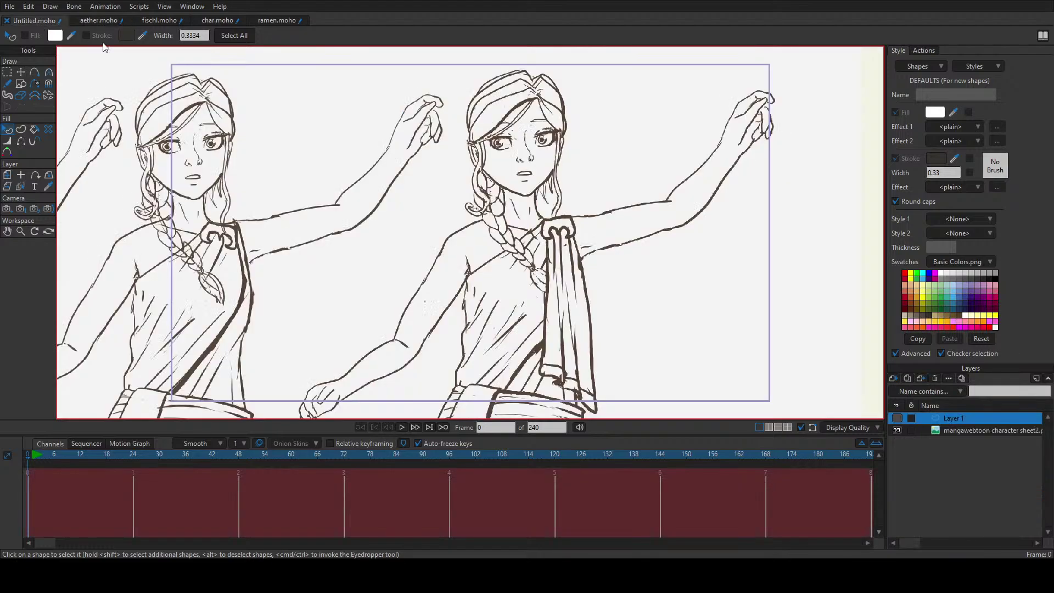
scroll(448, 249, "up", 3)
scroll(448, 248, "down", 4)
key("t")
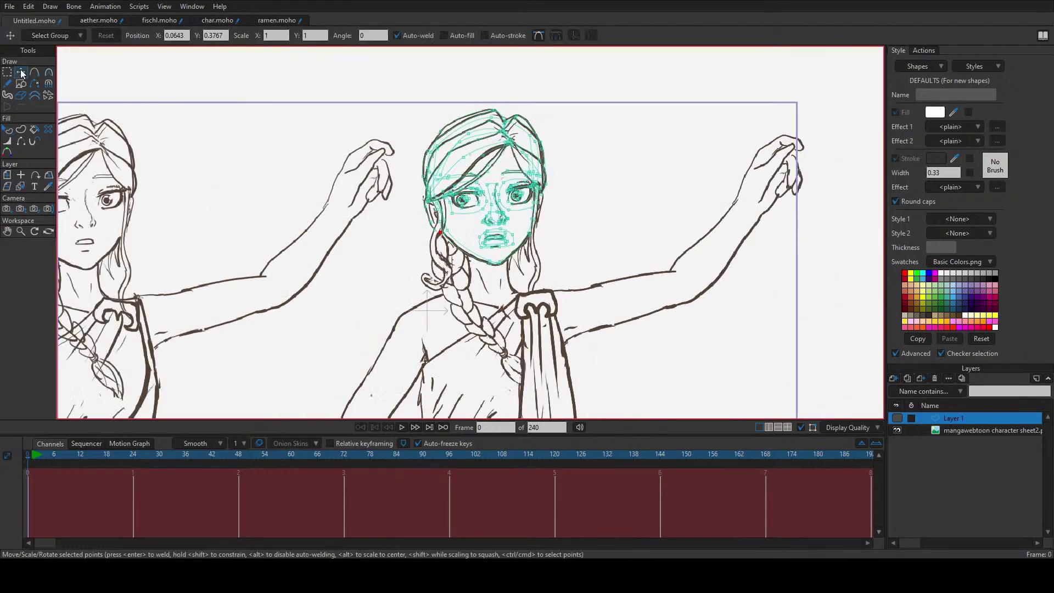
scroll(515, 221, "up", 4)
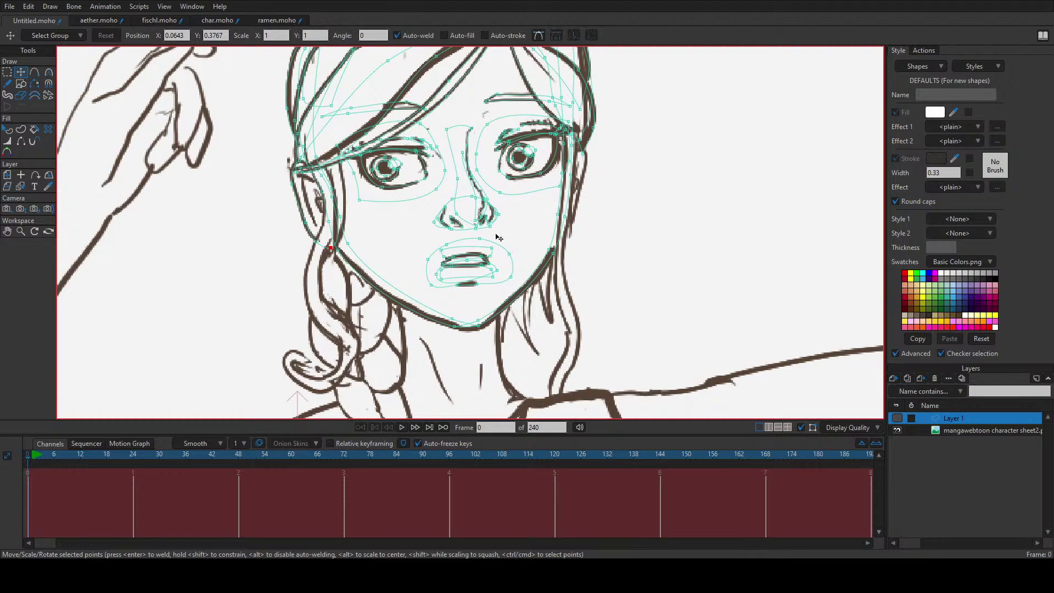
left_click_drag(484, 240, 486, 196)
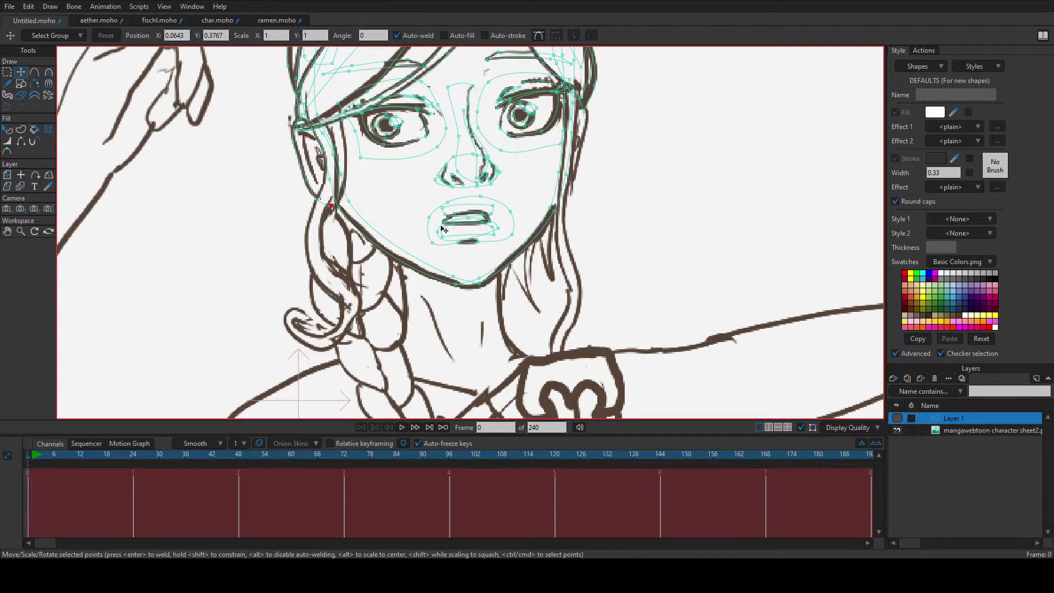
Step: Reshape the socket outline around the left eye by moving its side points, and adjust the curvature at its lower outer corner
key("a")
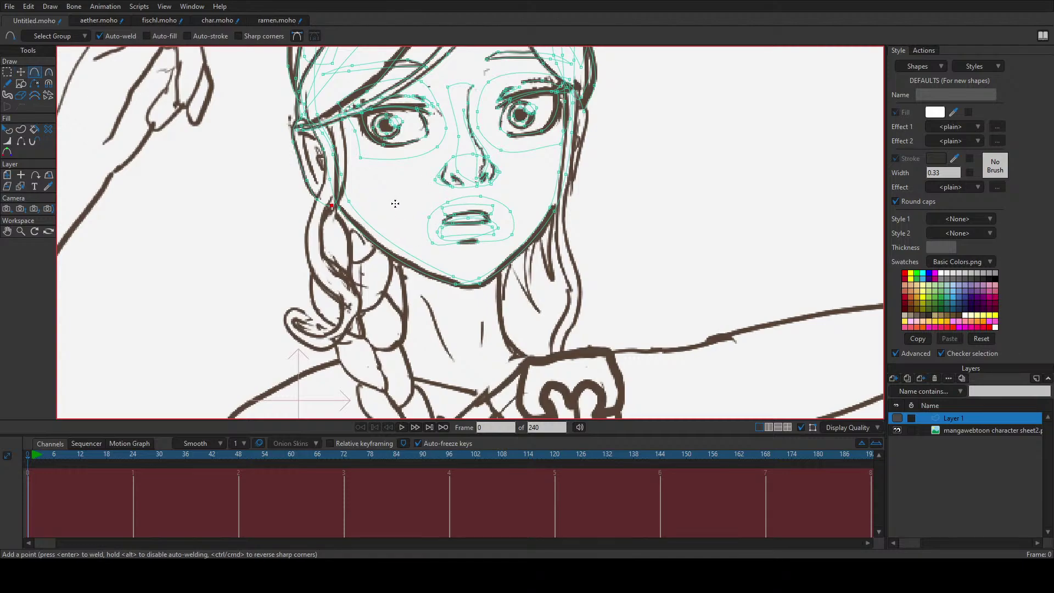
key("t")
scroll(424, 244, "up", 3)
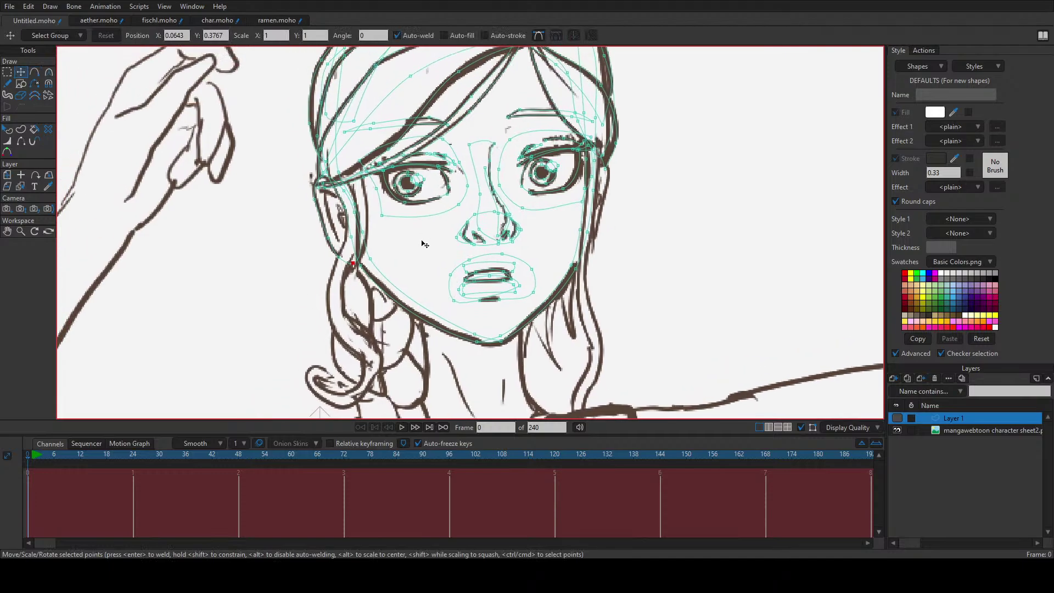
scroll(443, 204, "up", 2)
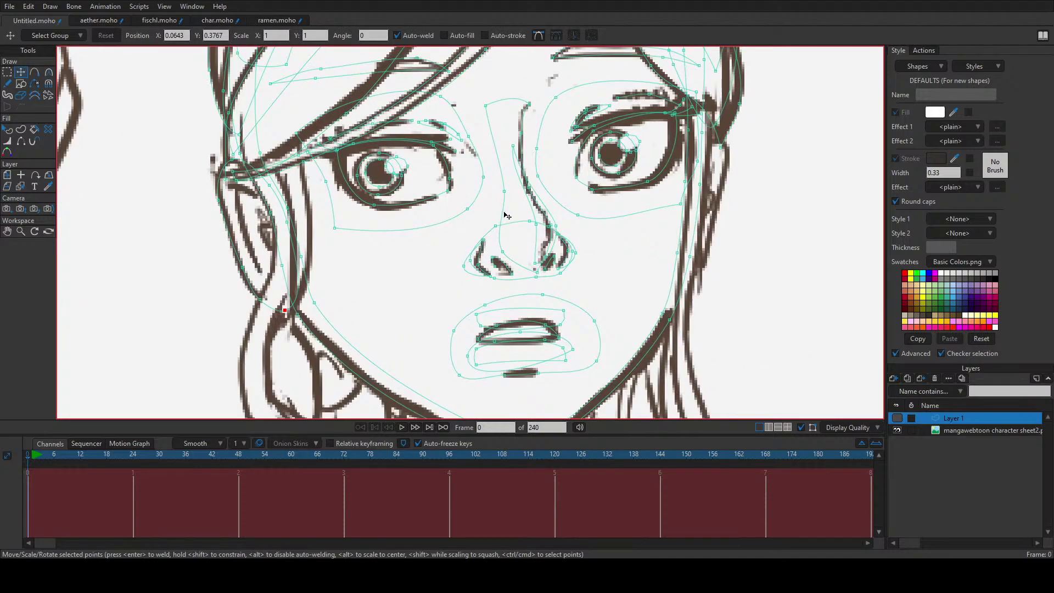
left_click(481, 179)
left_click_drag(482, 179, 464, 208)
left_click_drag(331, 190, 317, 188)
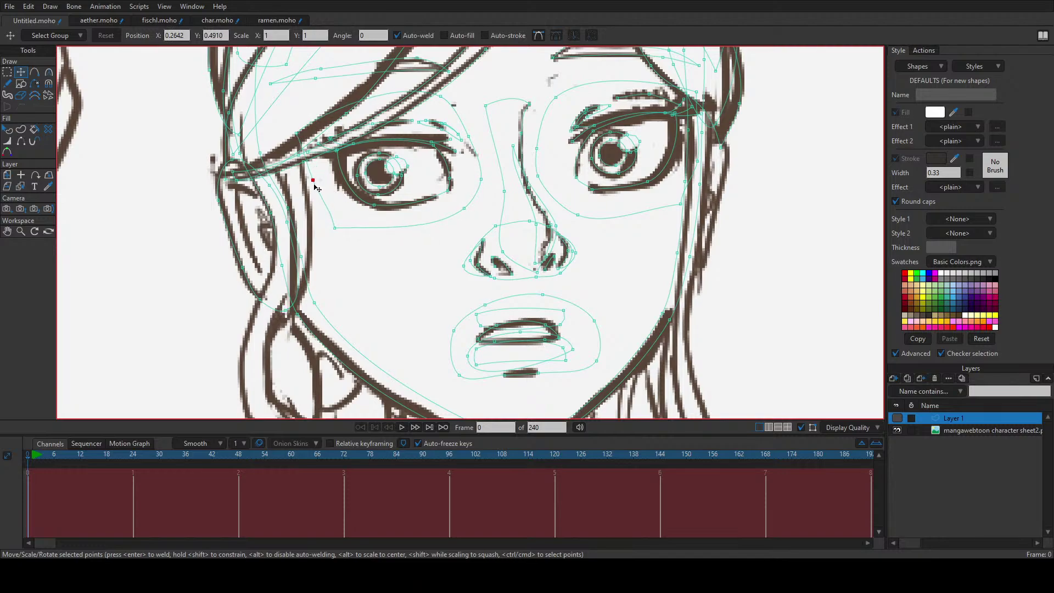
left_click(335, 228)
key("c")
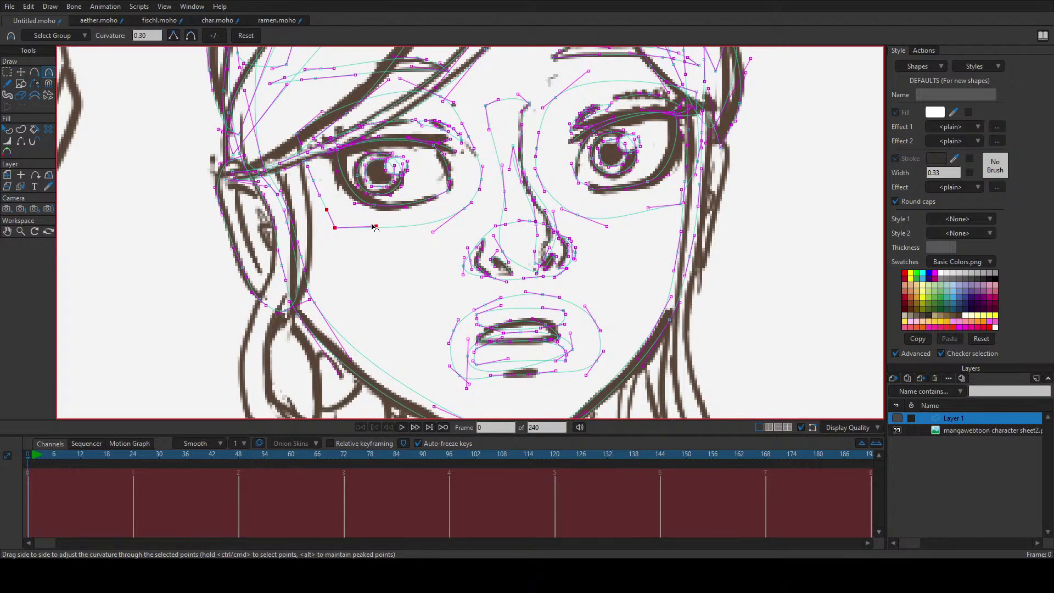
key("t")
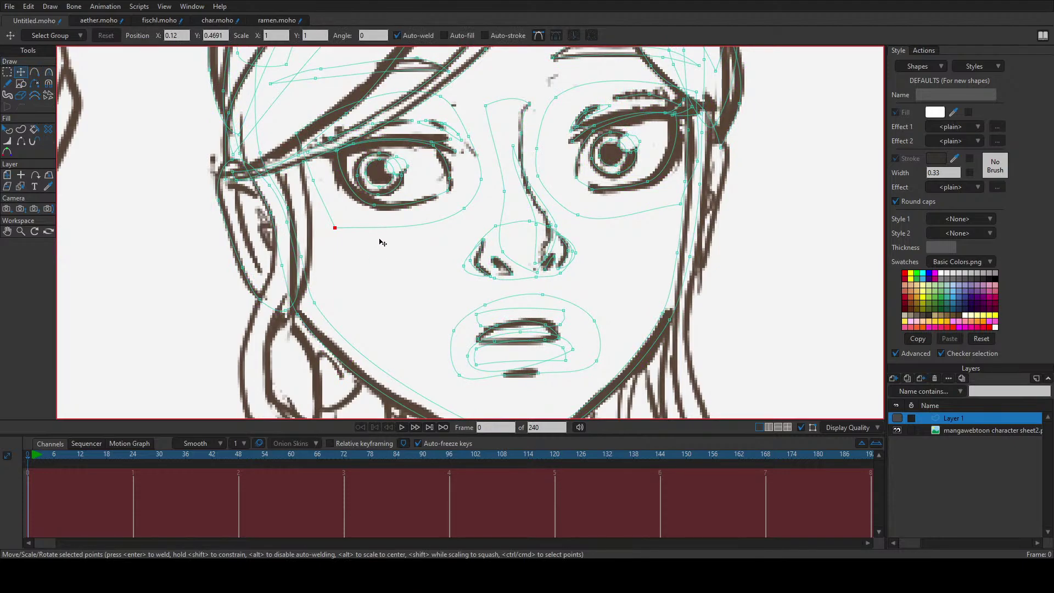
Step: Move the lower end point of the left ear outline to the jaw corner and adjust its curvature
scroll(422, 239, "down", 2)
scroll(452, 242, "down", 2)
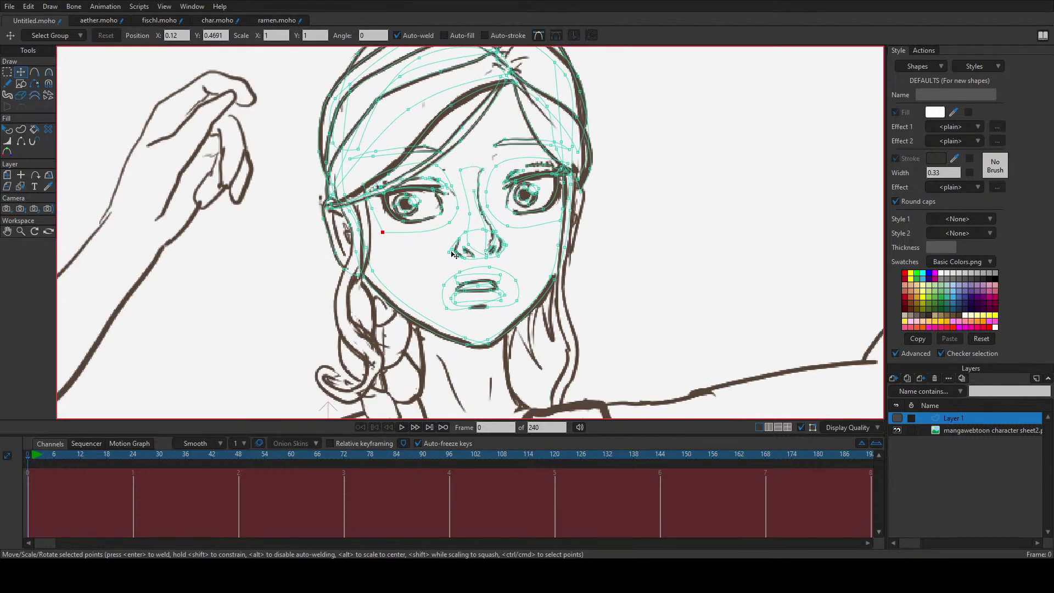
left_click_drag(463, 373, 478, 292)
scroll(418, 209, "up", 1)
scroll(422, 212, "up", 1)
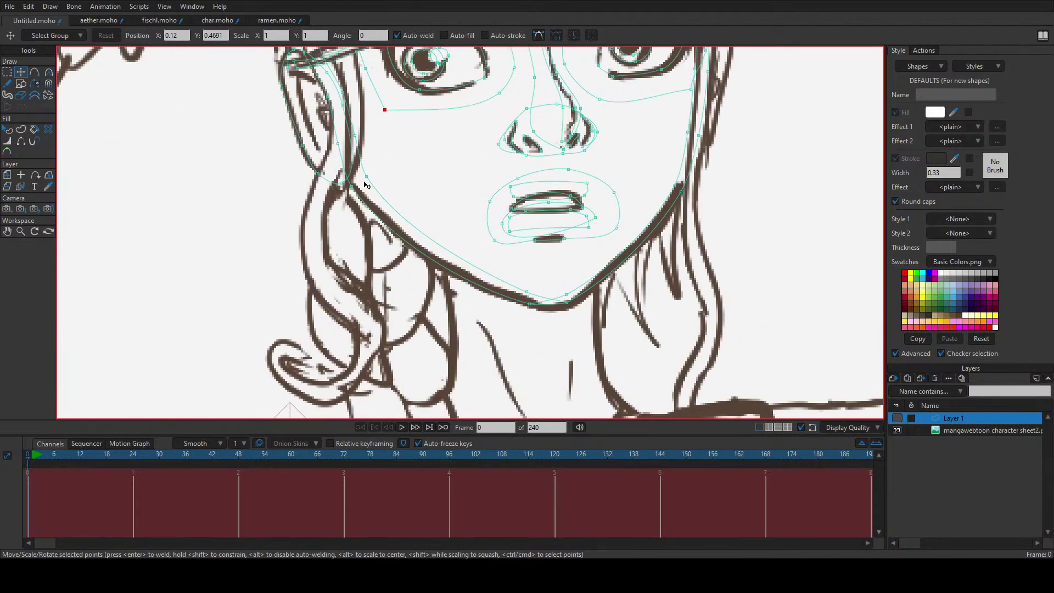
scroll(367, 185, "up", 1)
left_click_drag(384, 263, 388, 291)
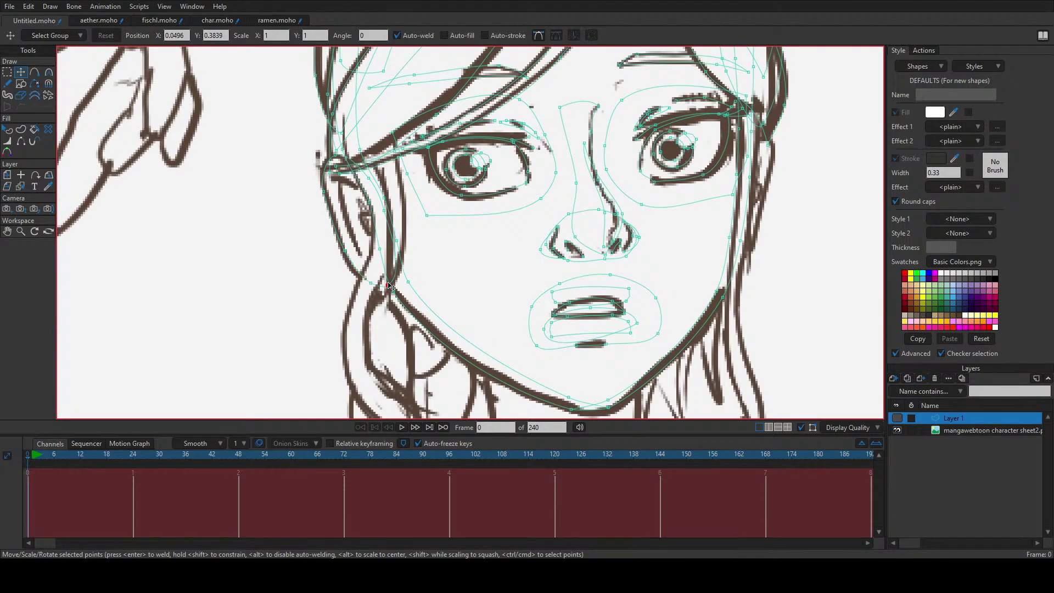
key("c")
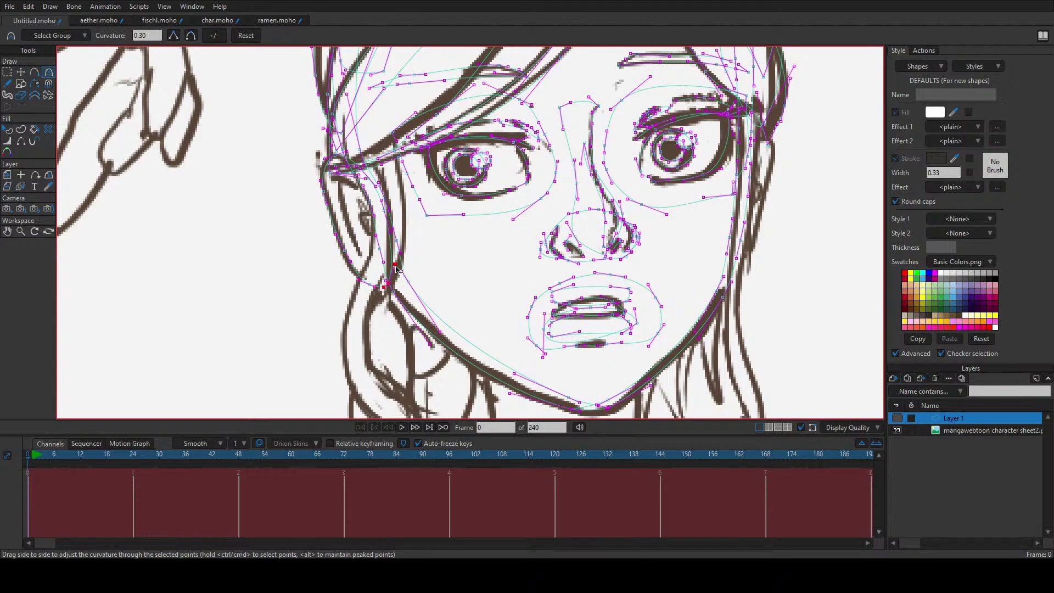
Step: Reposition the inner edge points of the left ear outline along the sketched face edge and refine the curvature beside the earlobe
key("t")
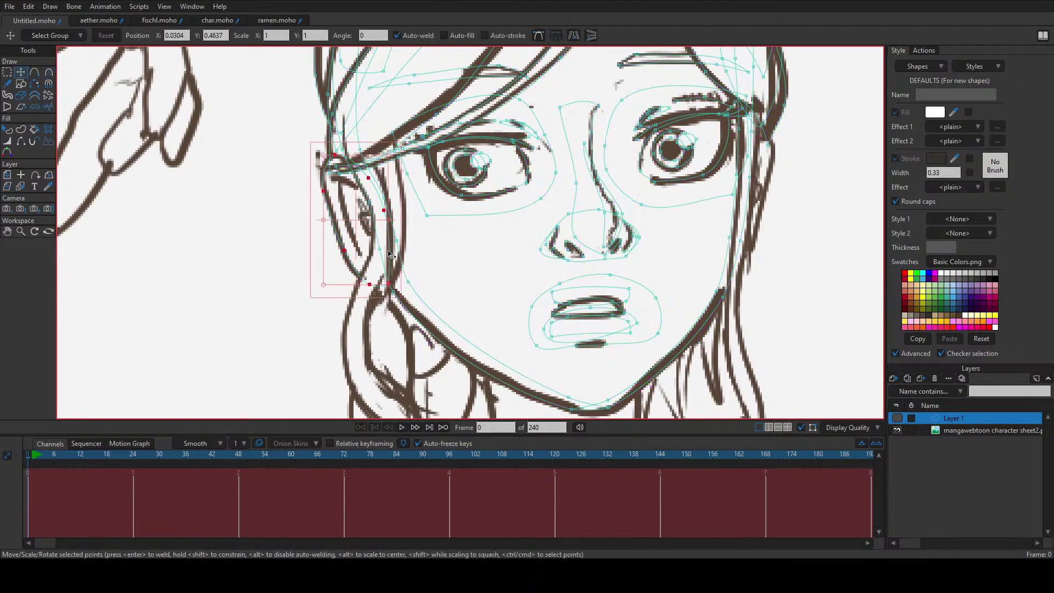
left_click(384, 211)
left_click_drag(384, 213, 388, 287)
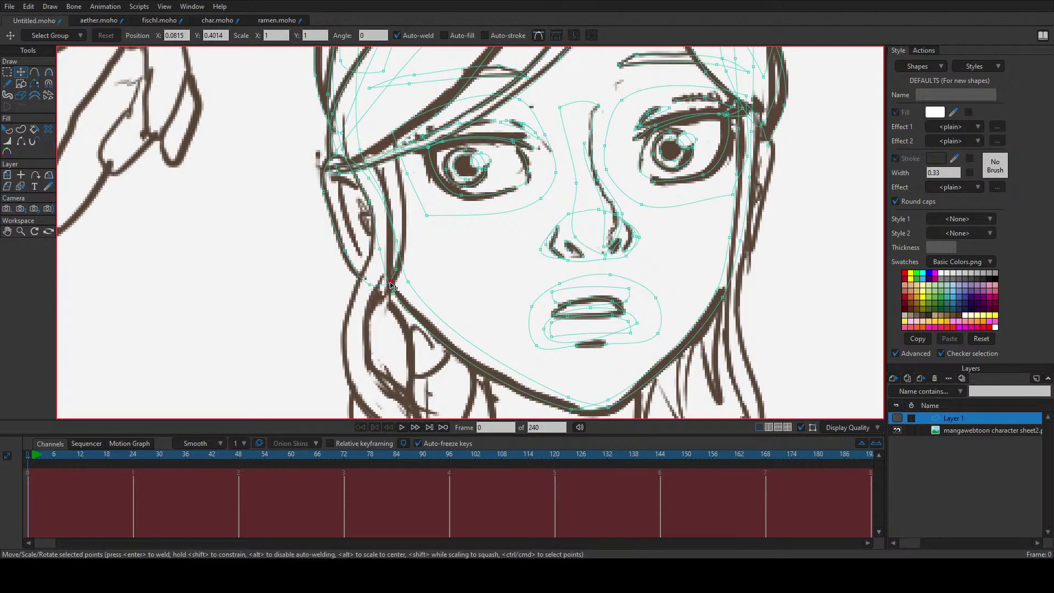
key("c")
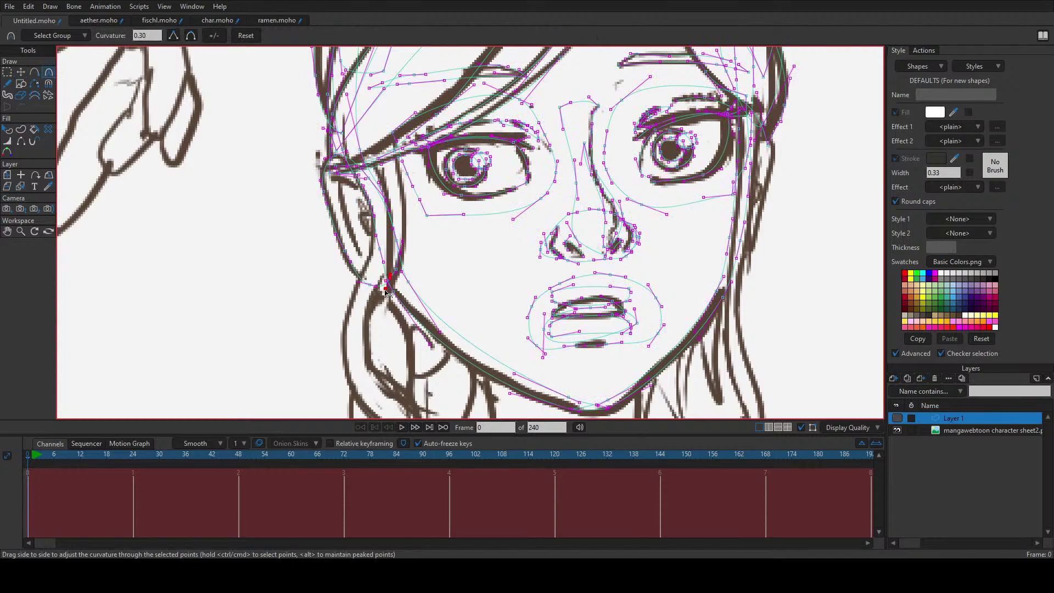
key("t")
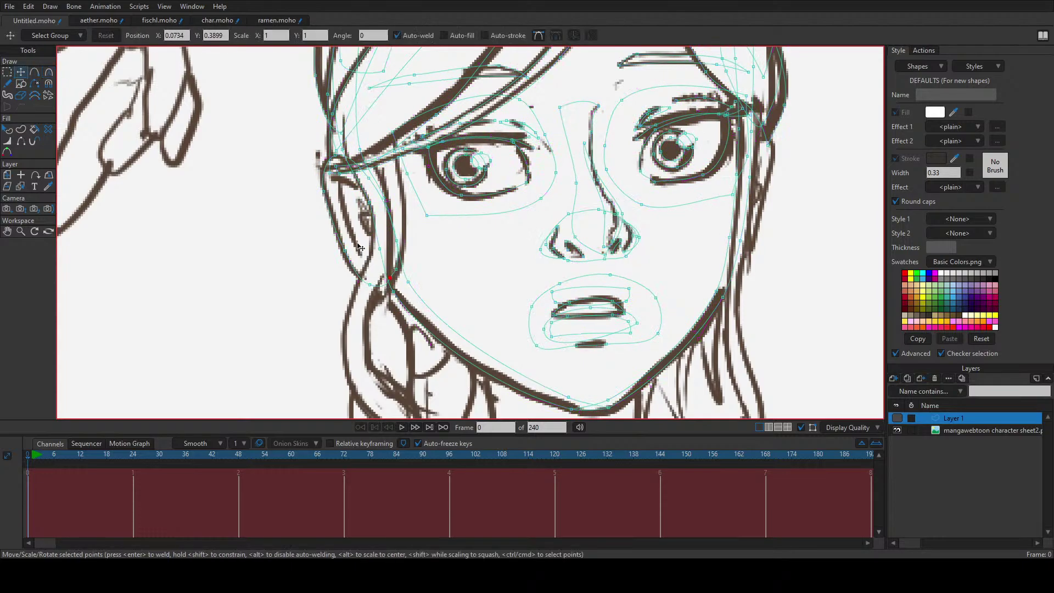
Step: Draw the curved inner fold line inside the left ear and fit its points to the sketch
scroll(378, 257, "up", 3)
key("a")
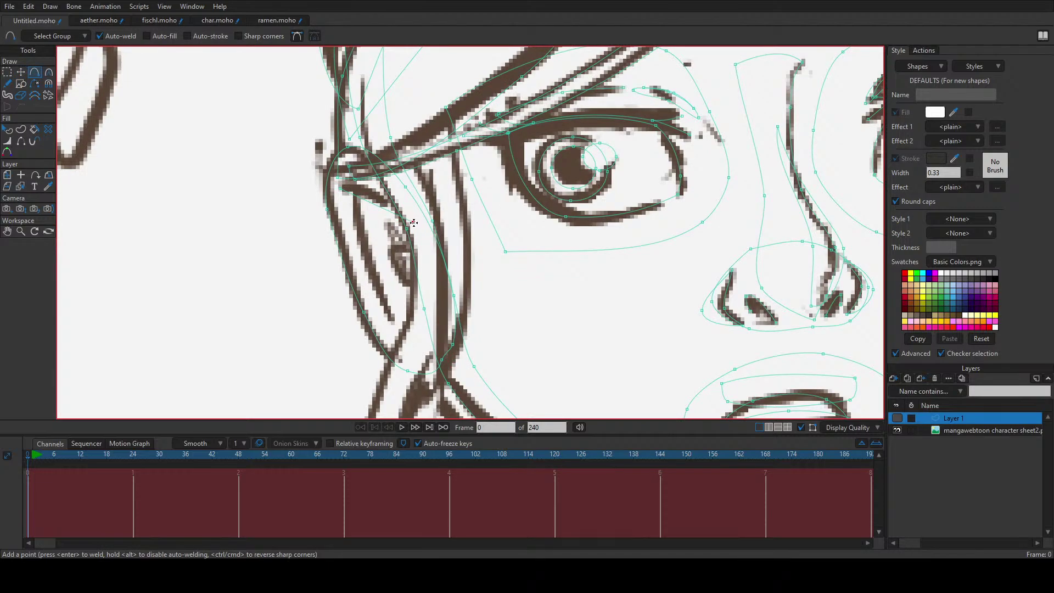
left_click_drag(413, 222, 391, 321)
key("ctrl+z")
key("t")
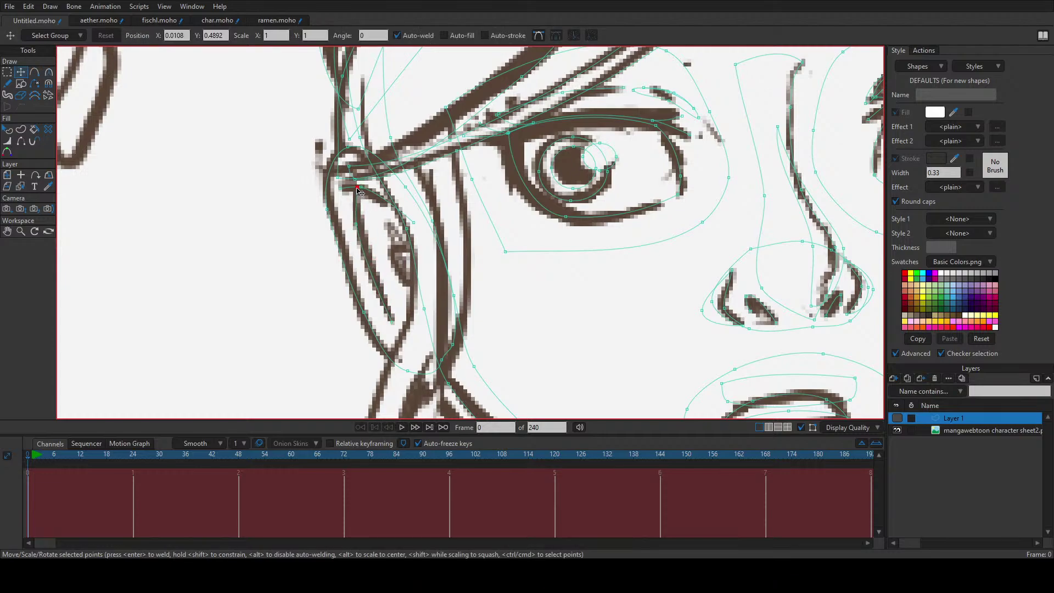
left_click_drag(359, 190, 423, 256)
Step: Close the small shape at the left ear's opening, then fit its points and curvature to the sketch
key("a")
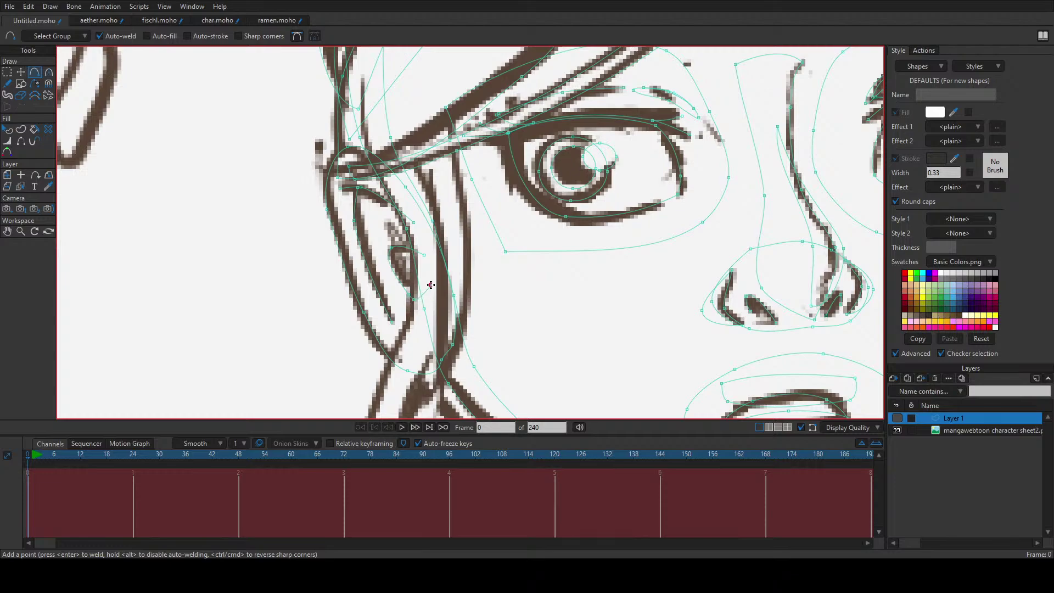
key("t")
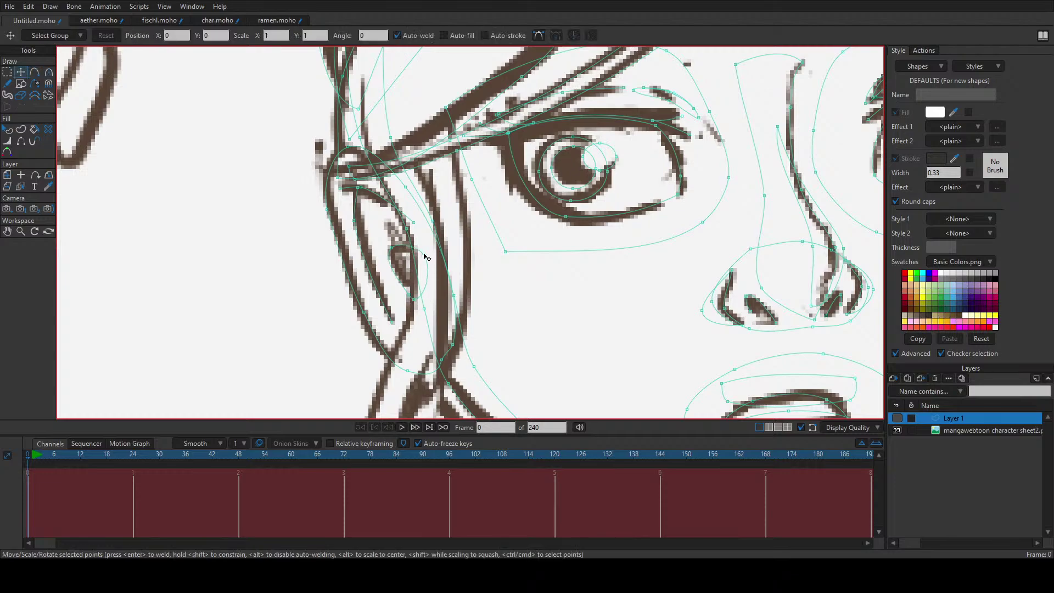
left_click(416, 300)
mouse_move(418, 301)
left_mouse_down()
mouse_move(397, 278)
mouse_move(412, 299)
mouse_move(427, 293)
left_mouse_up()
left_click_drag(418, 290, 430, 267)
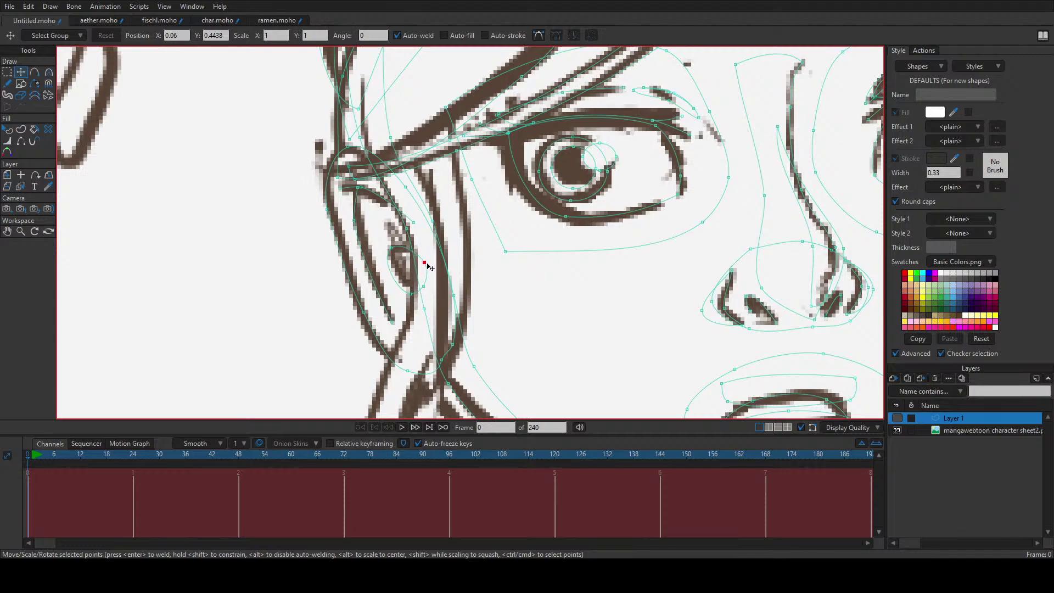
left_click(392, 251)
key("c")
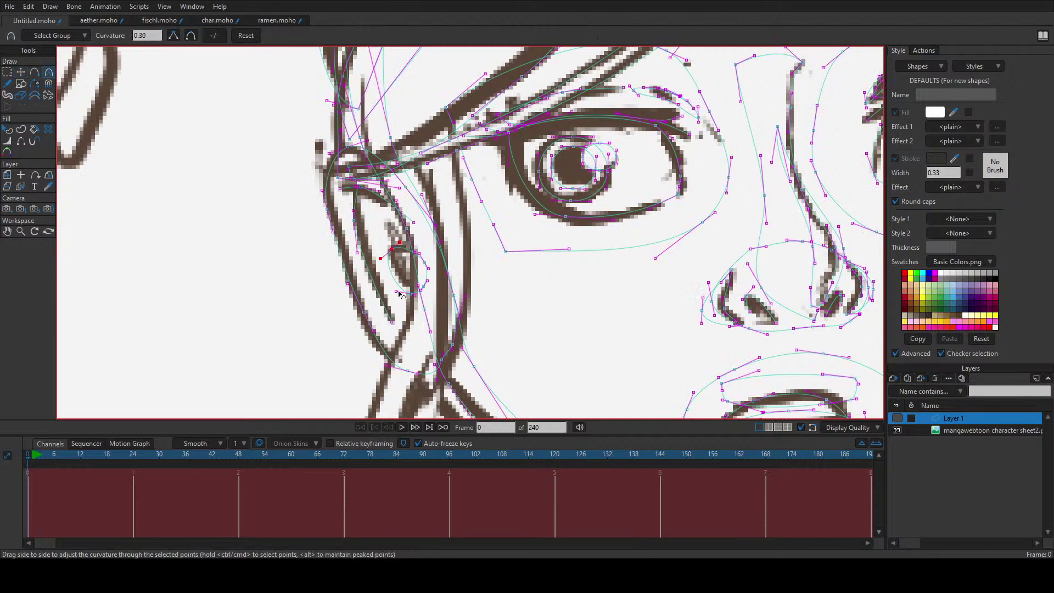
left_click_drag(386, 273, 386, 267)
key("t")
Step: Switch to the aether.moho document and select the face layer for point editing
left_click(99, 20)
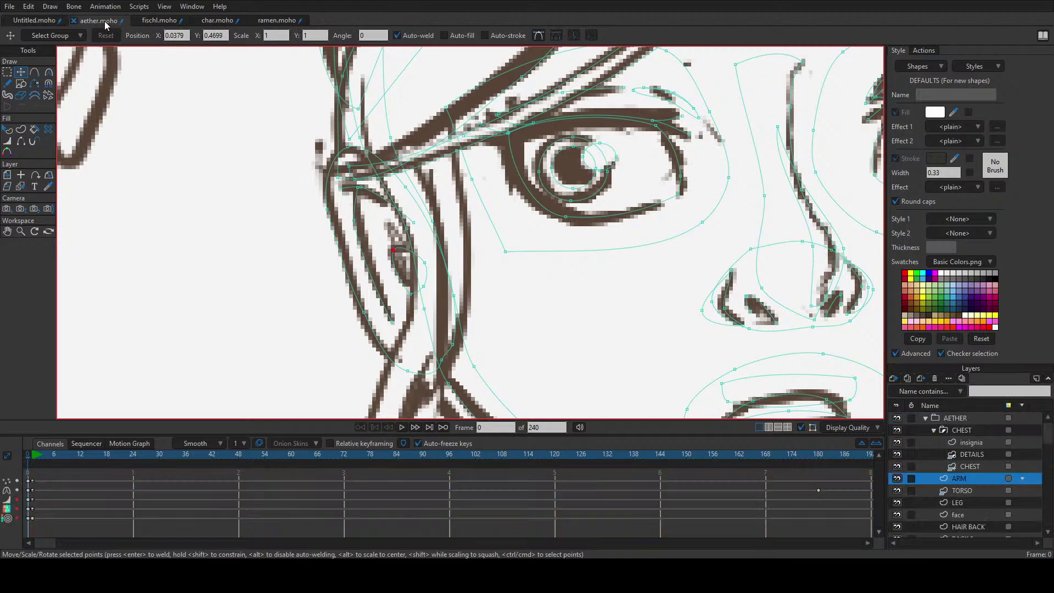
key("q")
right_click(468, 169, "alt")
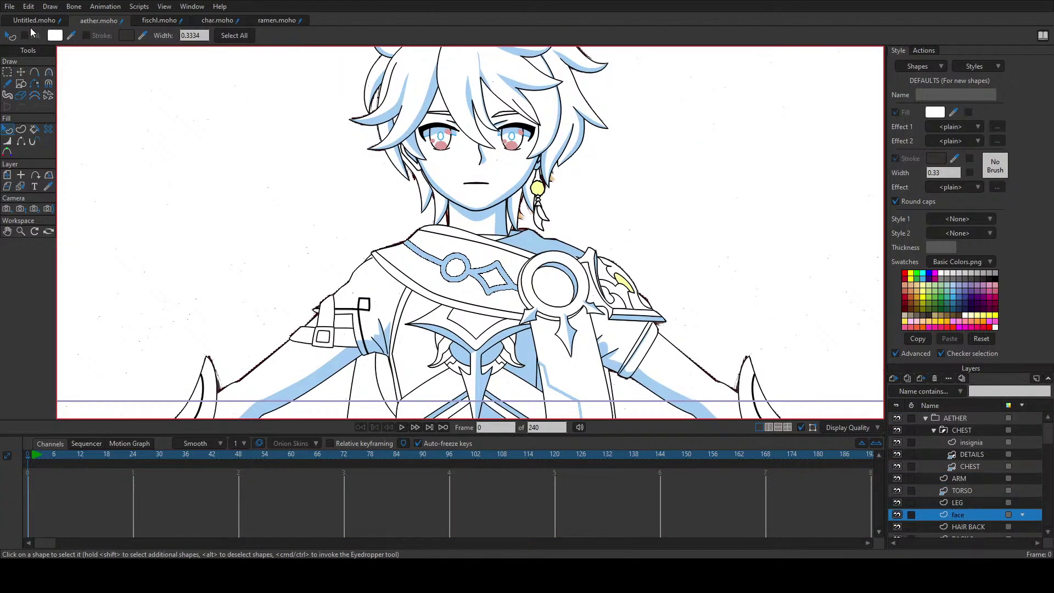
left_click(21, 72)
Step: Lower the upper edge points of the left eye opening to just above the iris ring, forming a half-closed eye
left_click_drag(517, 149, 486, 214)
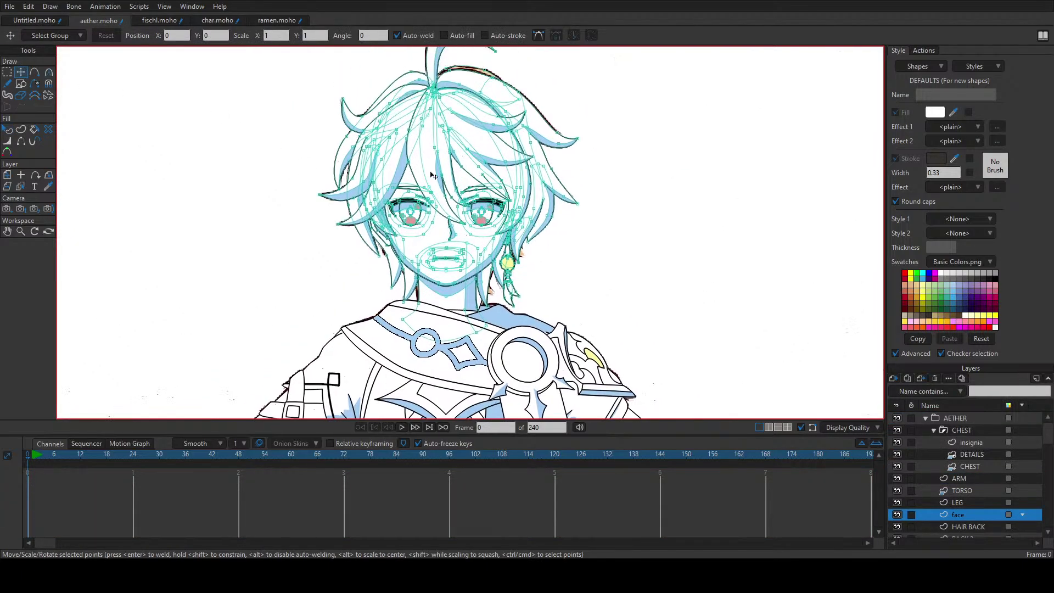
scroll(433, 176, "up", 3)
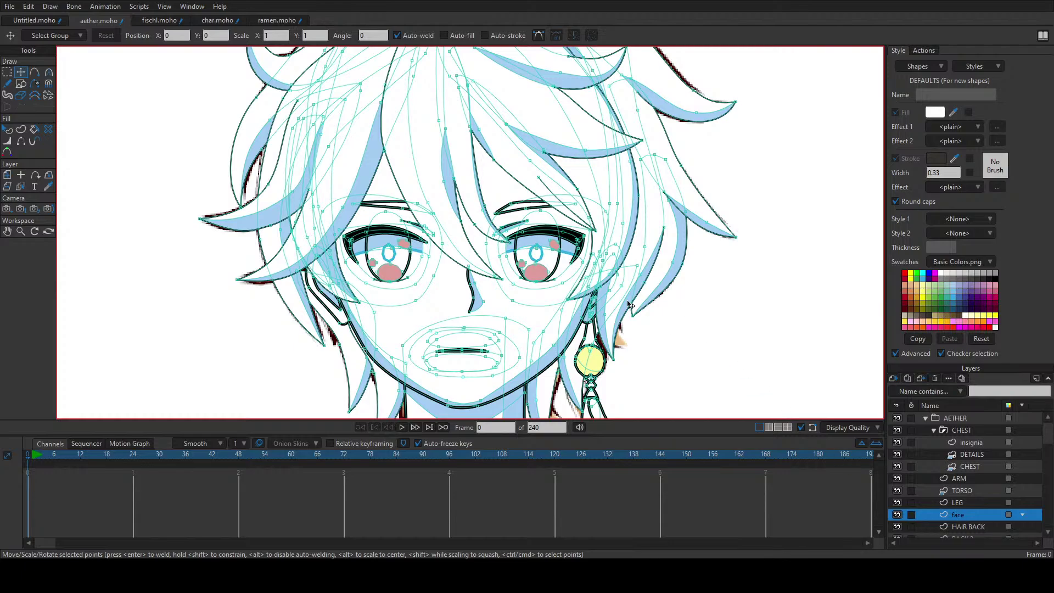
key("q")
scroll(387, 257, "up", 3)
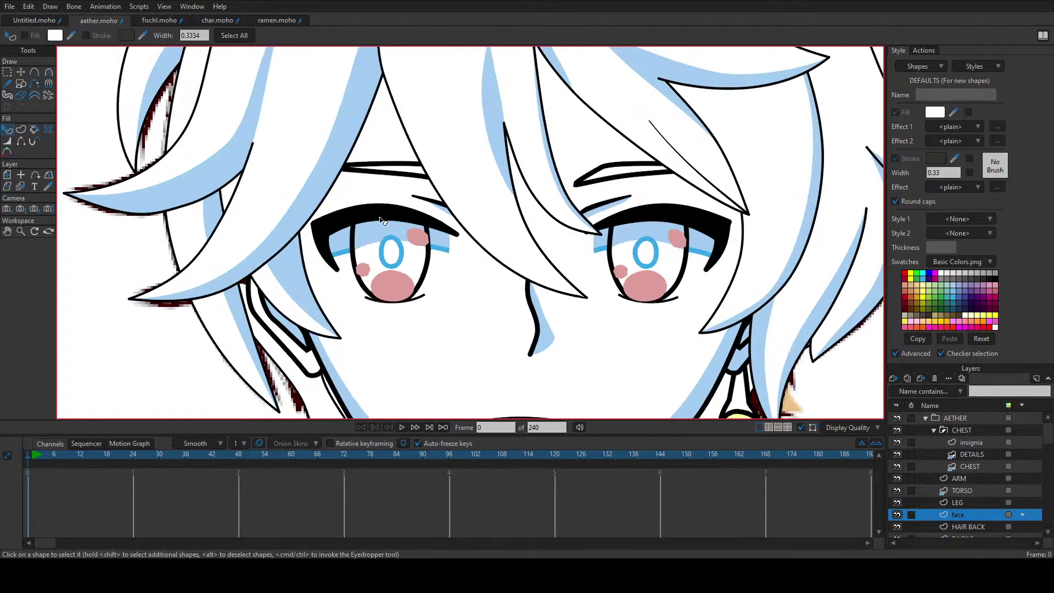
key("t")
scroll(380, 223, "up", 3)
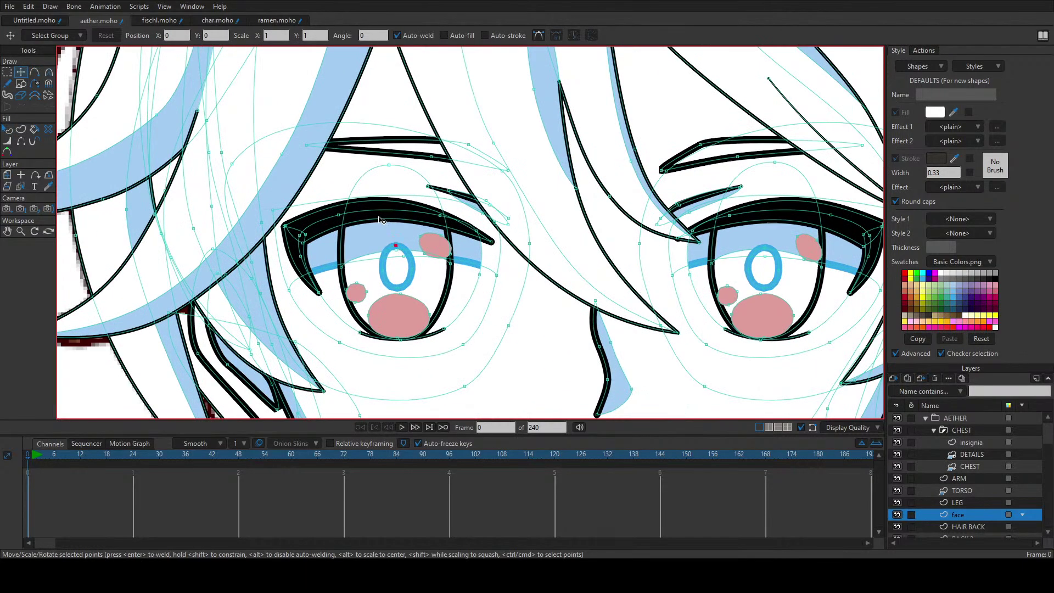
left_click(339, 216)
left_click_drag(340, 216, 341, 260)
left_click_drag(442, 249, 474, 277)
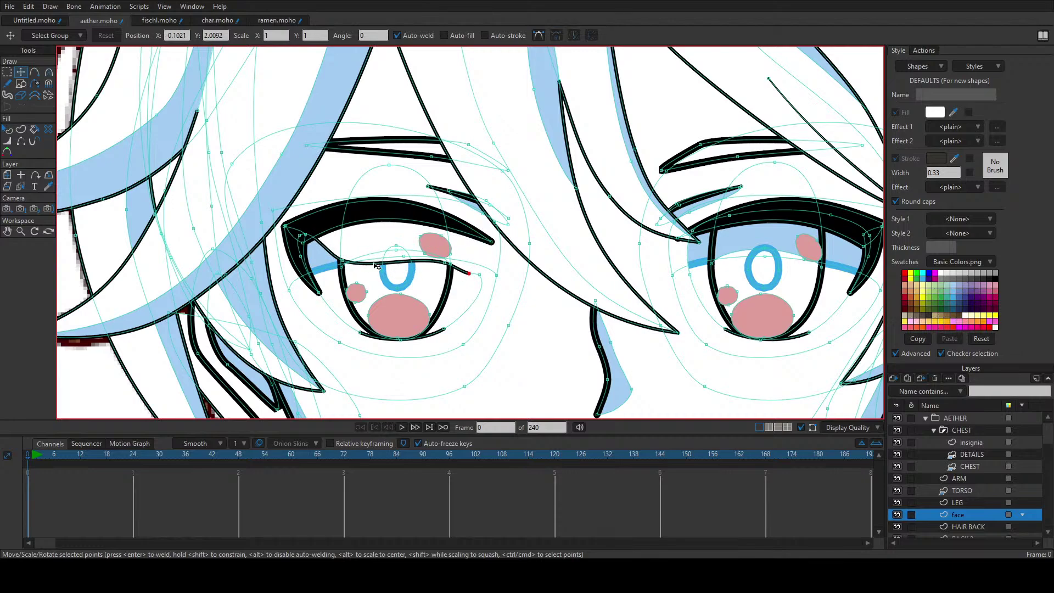
left_click_drag(305, 235, 328, 267)
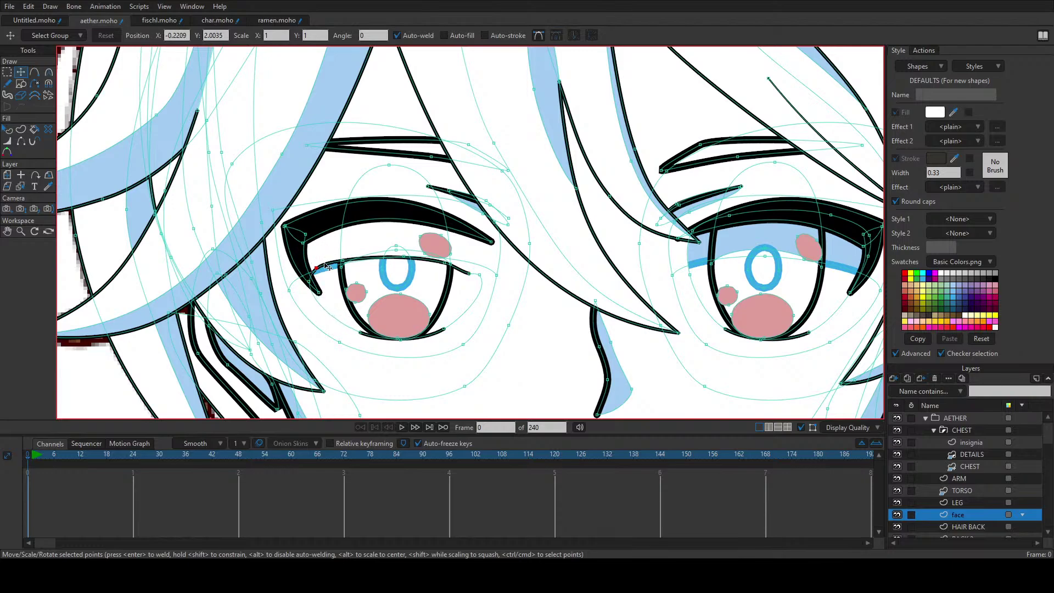
Step: Hide the left eye's upper pink highlight that lies above the lowered lid line
key("q")
left_click(434, 246)
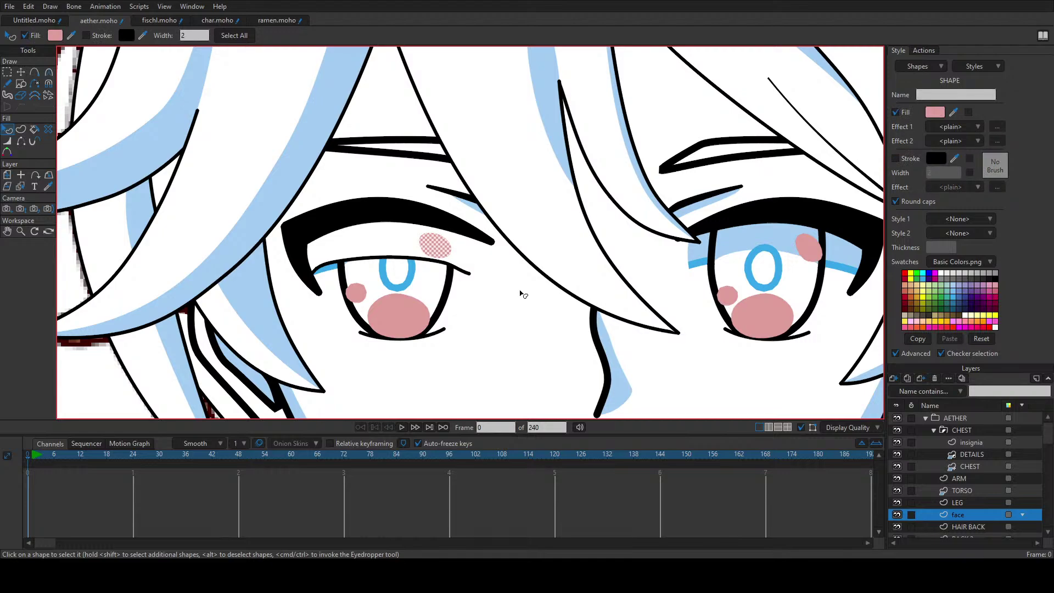
left_click(522, 295)
left_click(518, 293)
left_click(552, 242)
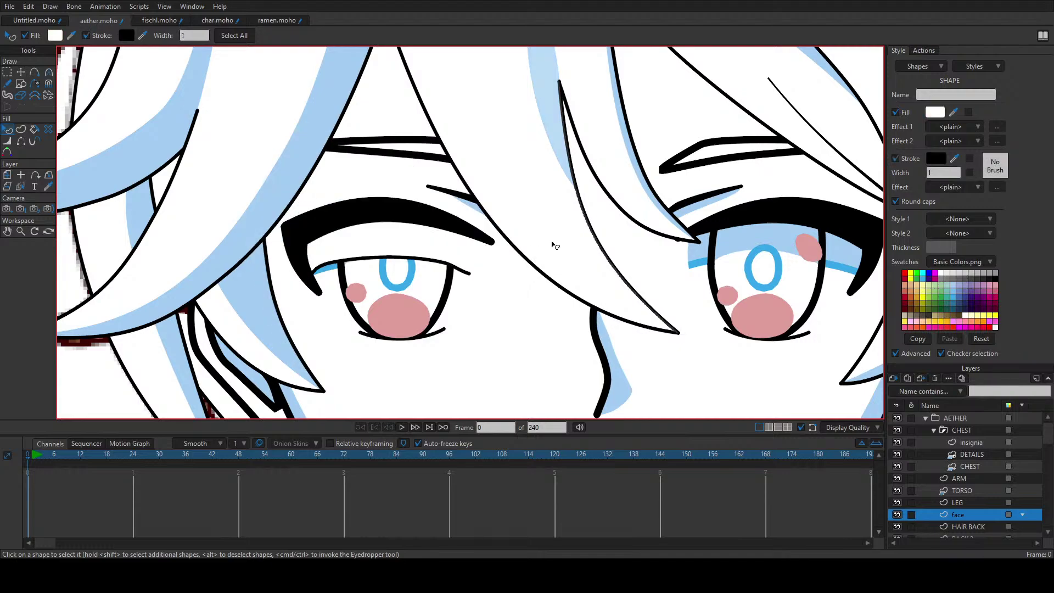
Step: Lower the left eye's thick upper lash onto the half-closed lid line and move its outer corner points down to match
scroll(577, 312, "down", 1)
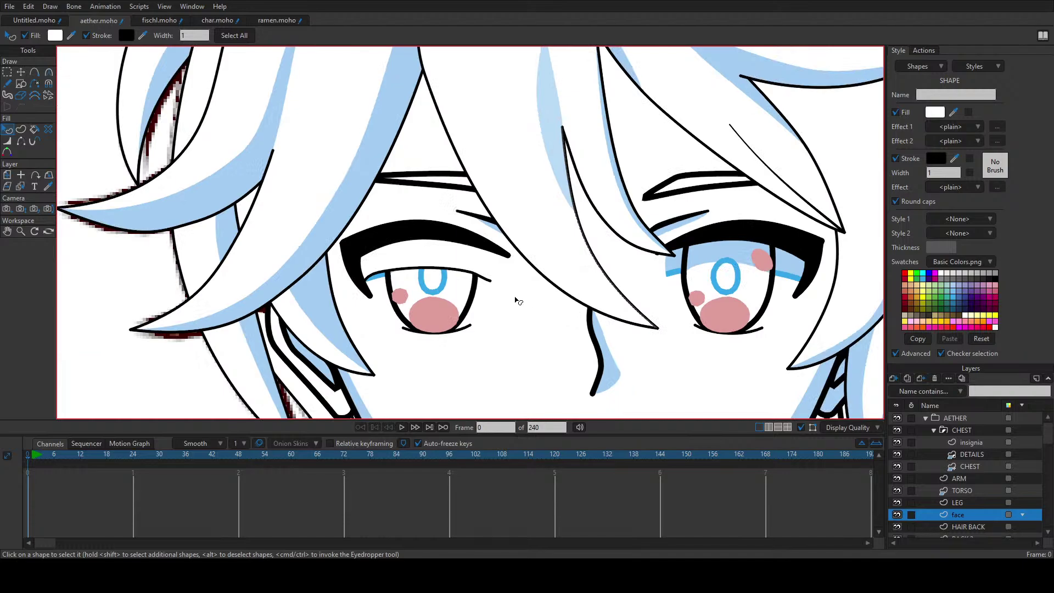
scroll(497, 306, "up", 1)
scroll(467, 297, "up", 1)
scroll(466, 296, "down", 3)
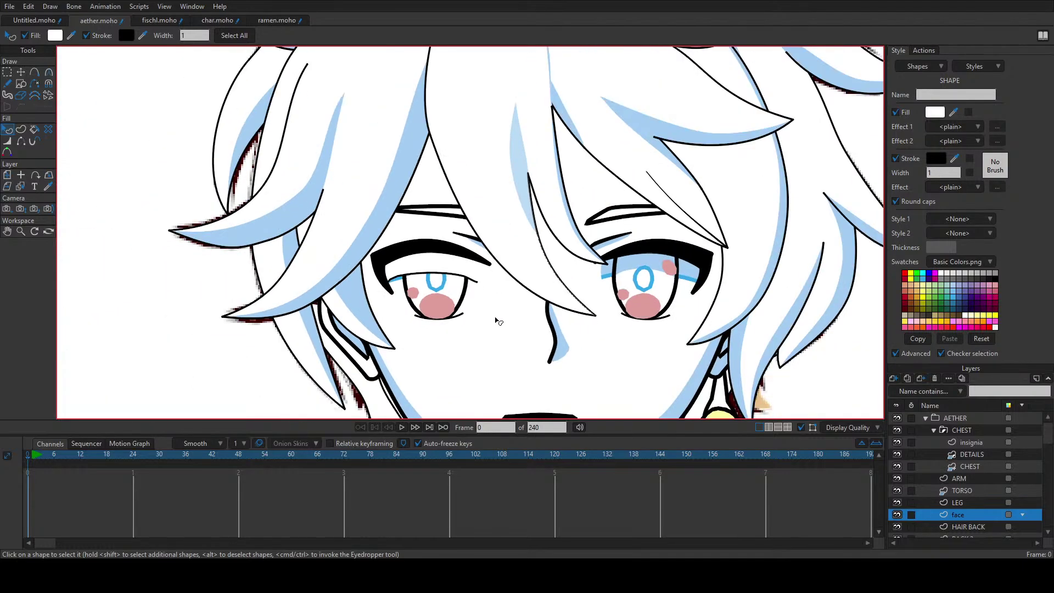
left_click_drag(499, 321, 486, 241)
left_click_drag(501, 282, 491, 313)
key("t")
scroll(380, 211, "up", 3)
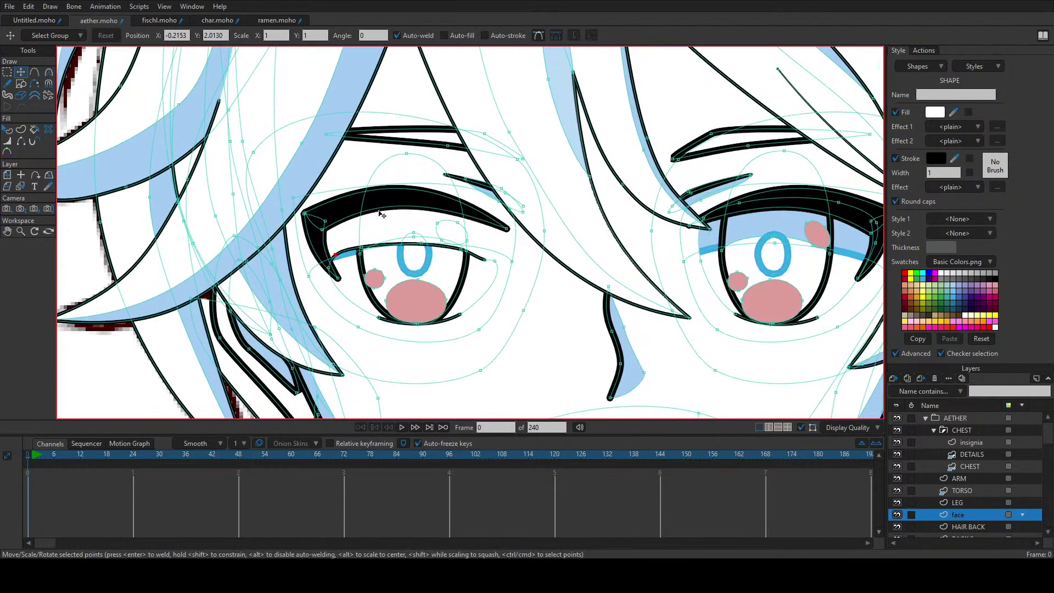
left_click(383, 209)
left_click_drag(383, 209, 378, 248)
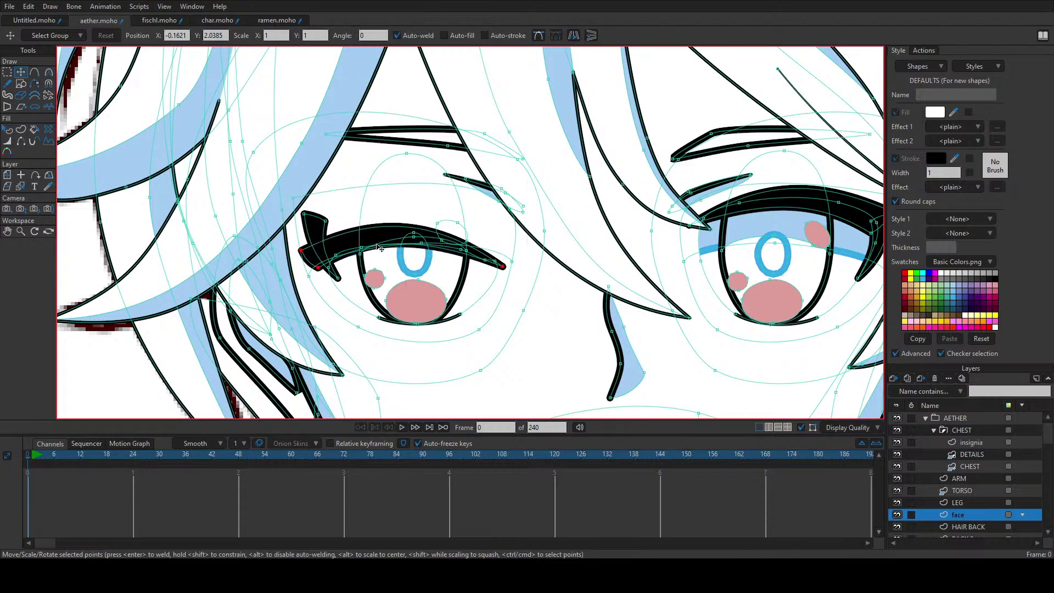
left_click(324, 222)
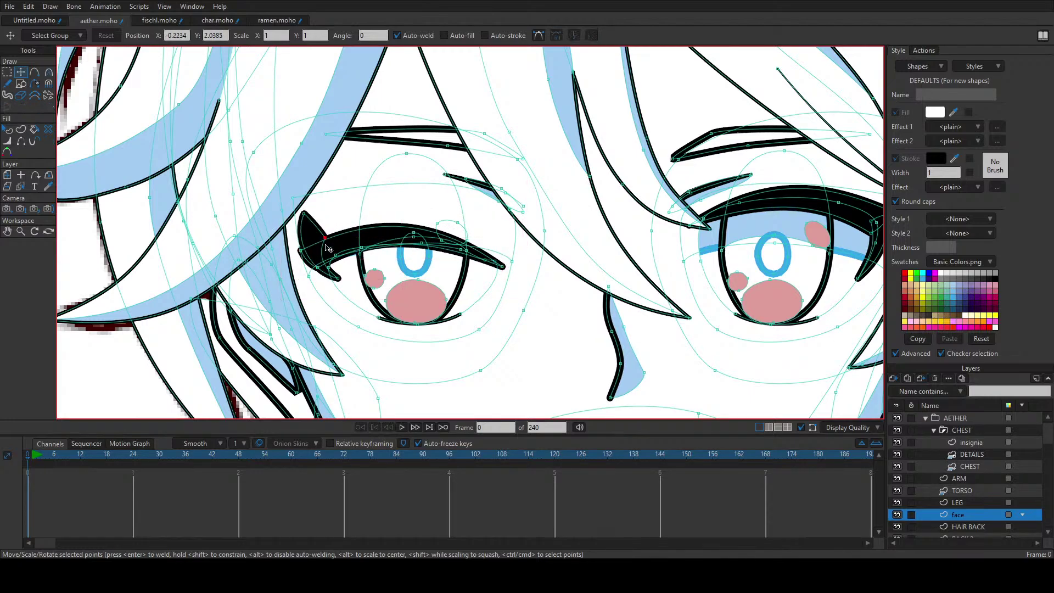
left_click_drag(324, 222, 328, 275)
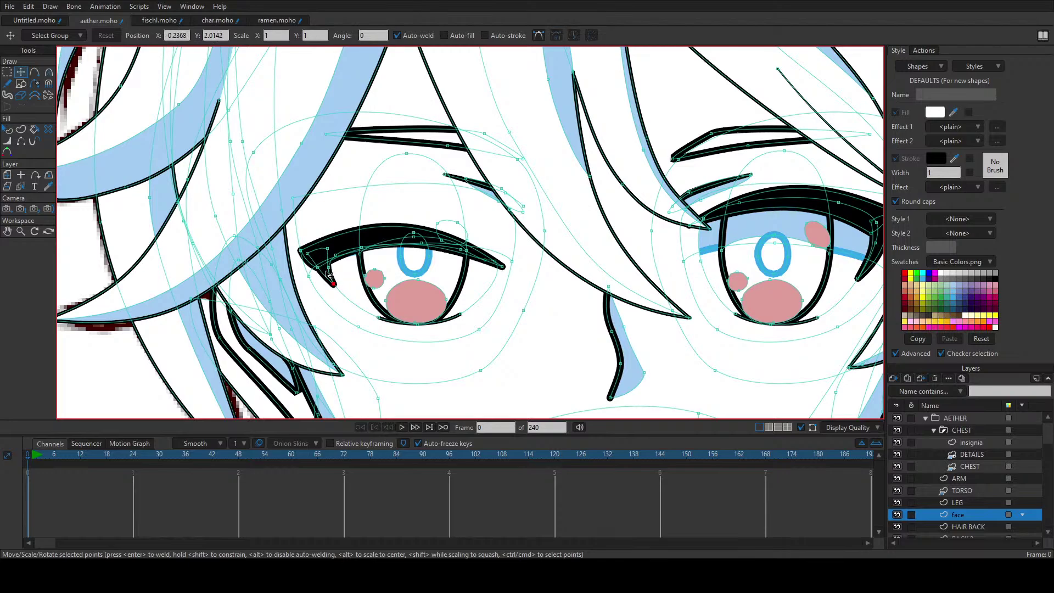
Step: Select the left eye's small pink highlight, then deselect it and compare the half-closed eye with the whole face
key("q")
left_click(374, 278)
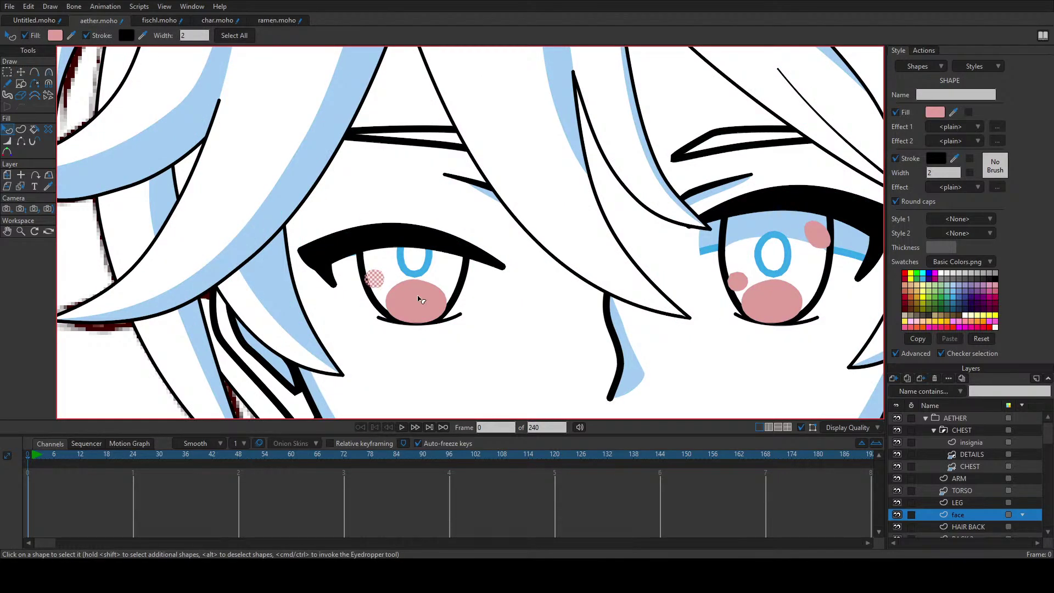
scroll(421, 299, "down", 5)
scroll(475, 313, "down", 2)
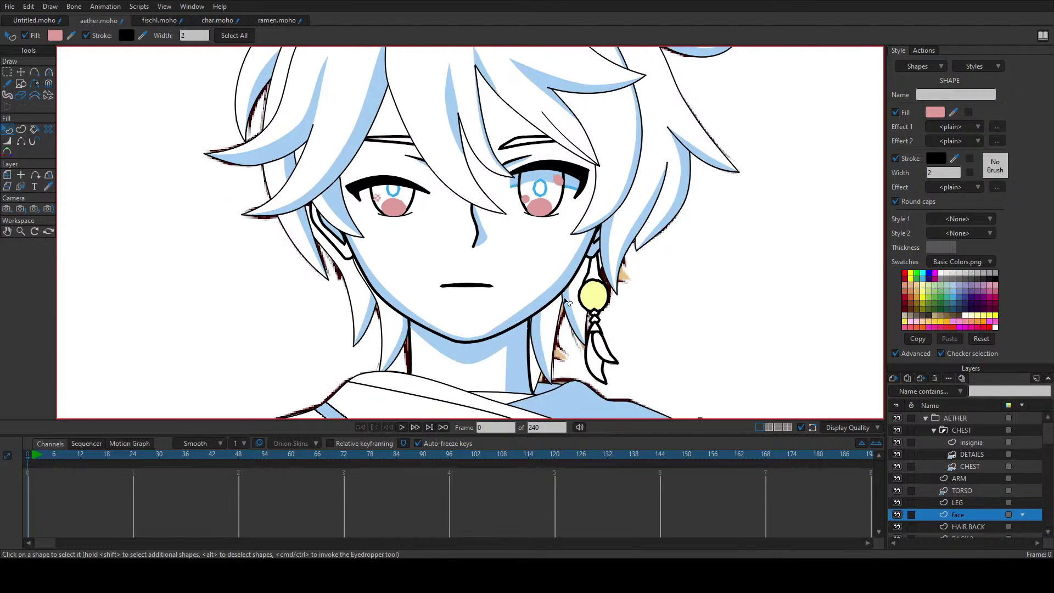
left_click(377, 198)
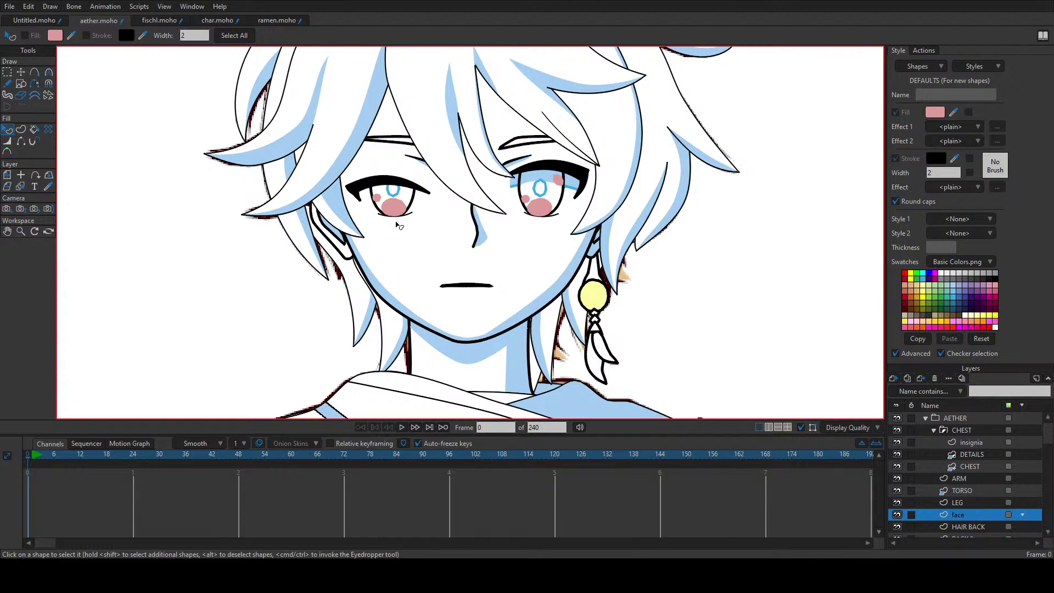
scroll(969, 497, "down", 3)
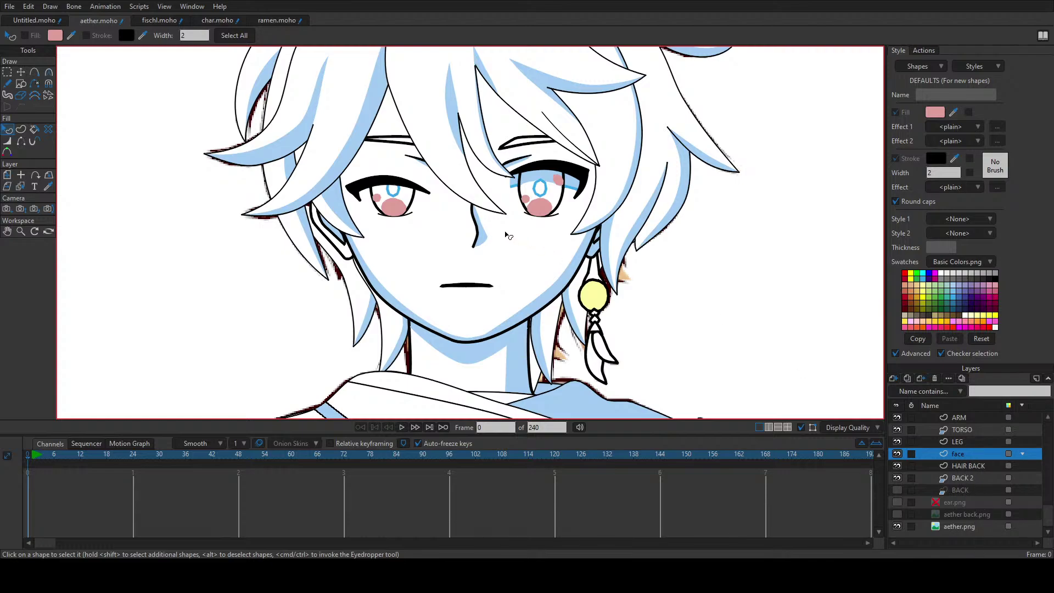
Step: Bring the long outer hair strand on the face's left side and its blue shading in front of the neighbouring locks
left_click(342, 171)
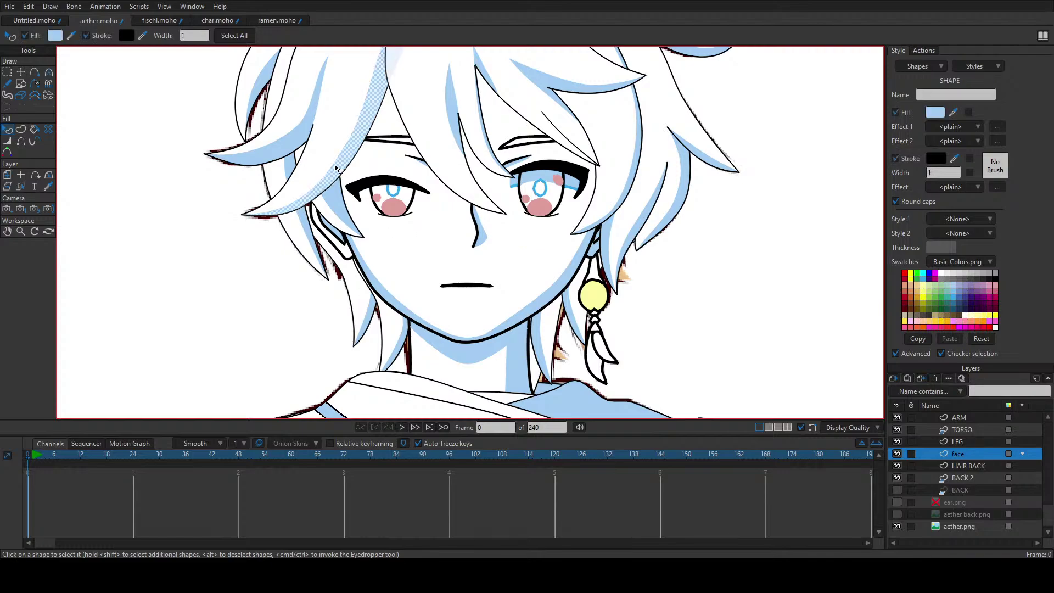
scroll(323, 148, "up", 2)
scroll(328, 272, "down", 1)
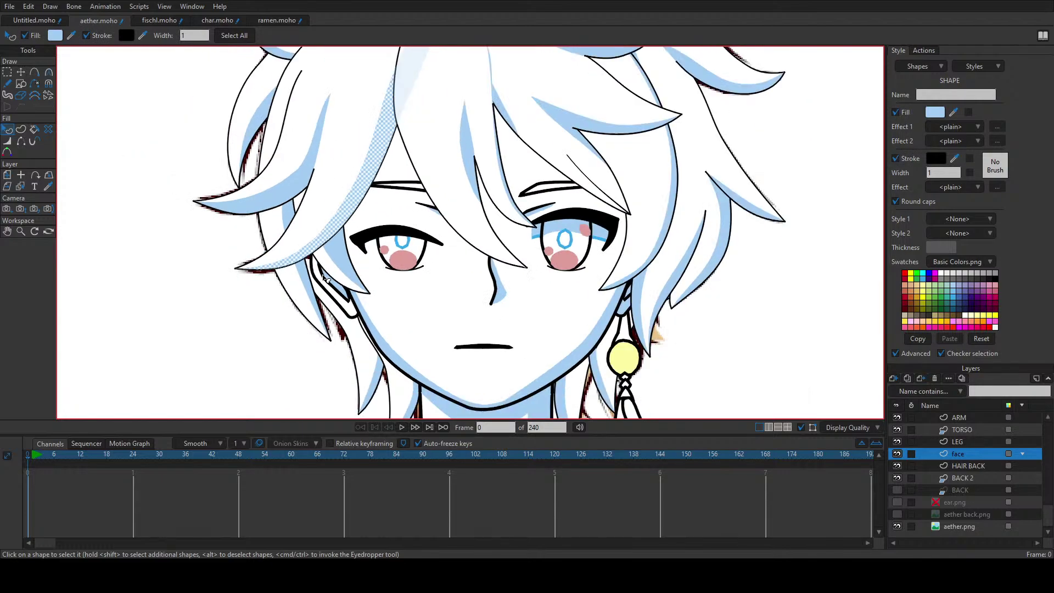
scroll(326, 280, "down", 1)
scroll(311, 313, "up", 1)
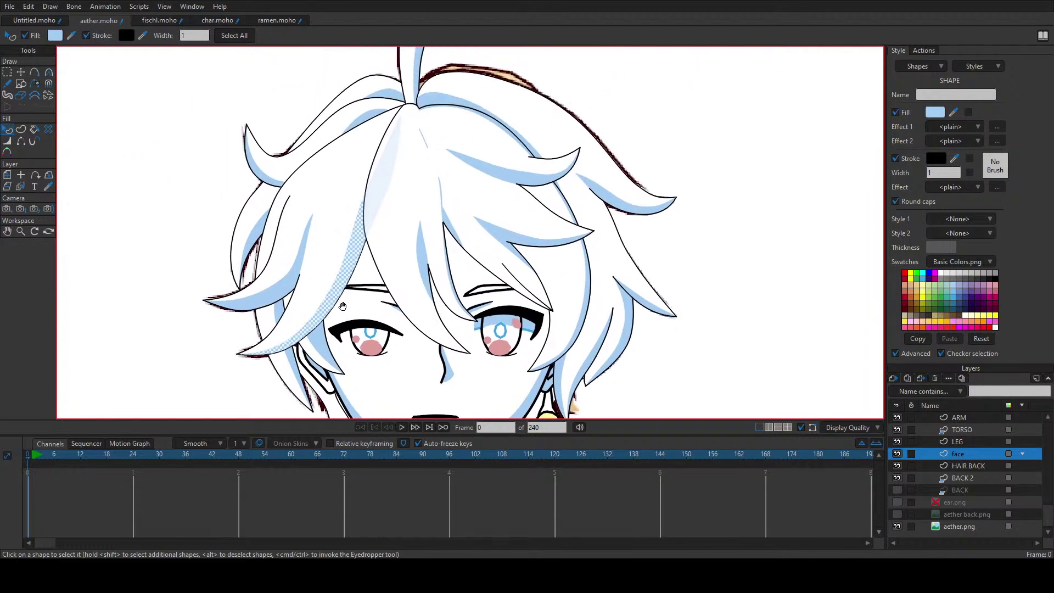
left_click(293, 362)
left_click(286, 374)
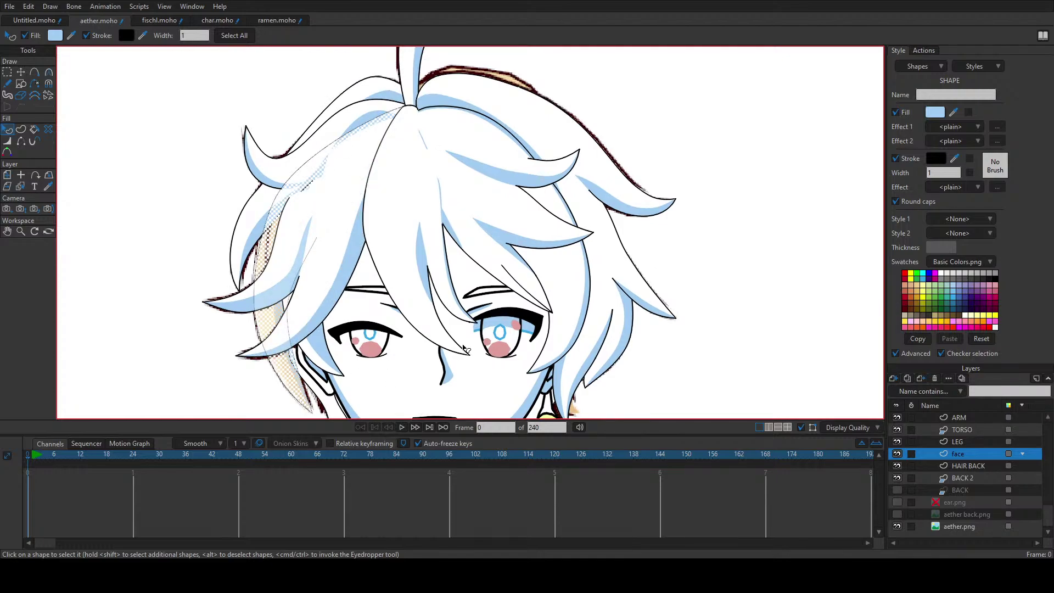
left_click(464, 349)
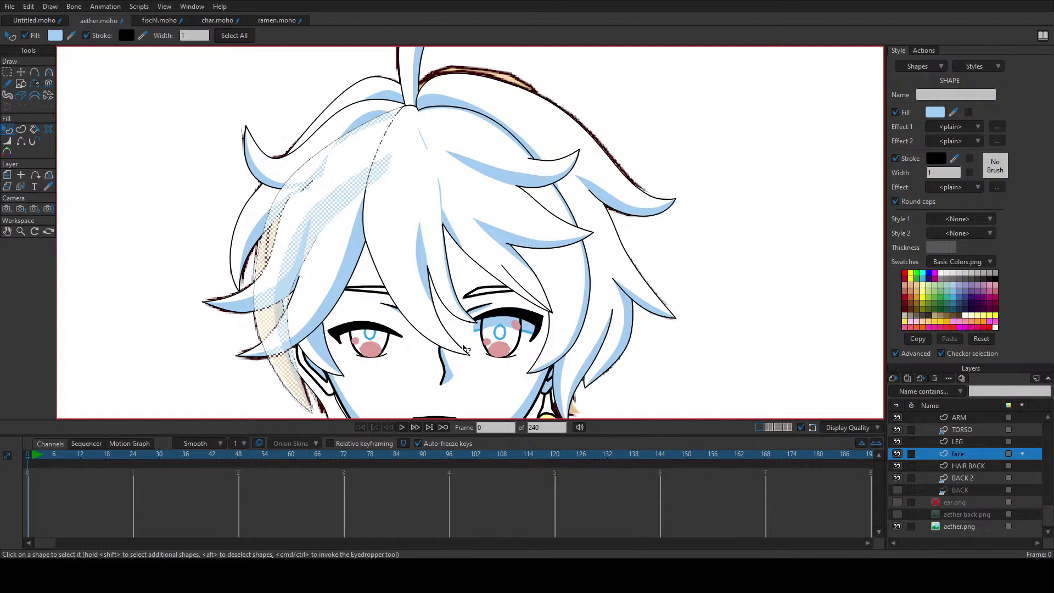
left_click(690, 268)
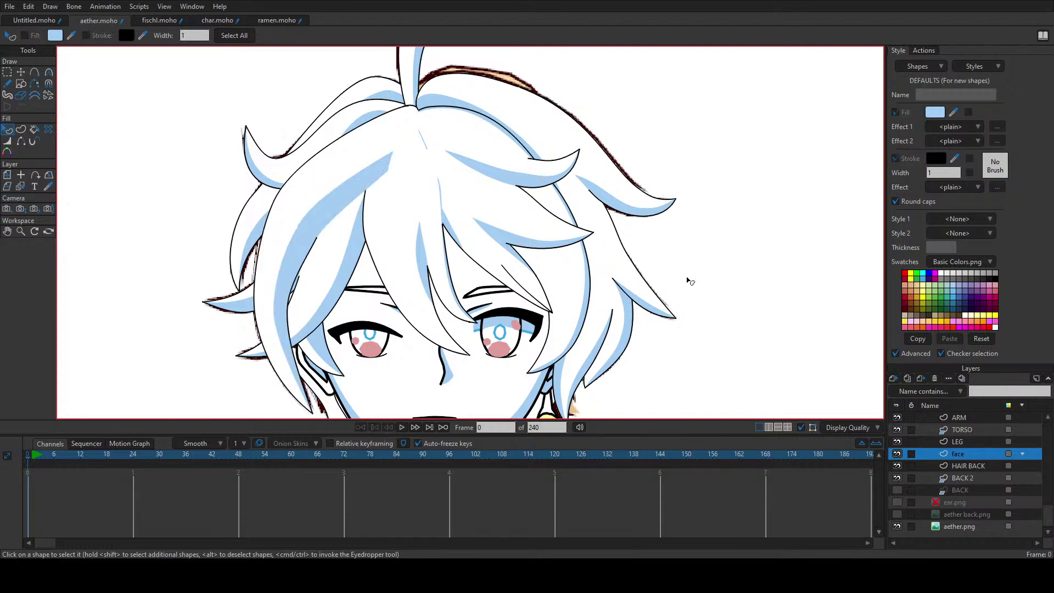
Step: Send the long outer hair strand and its blue shading back behind the neighbouring locks on the left side
scroll(264, 221, "down", 3)
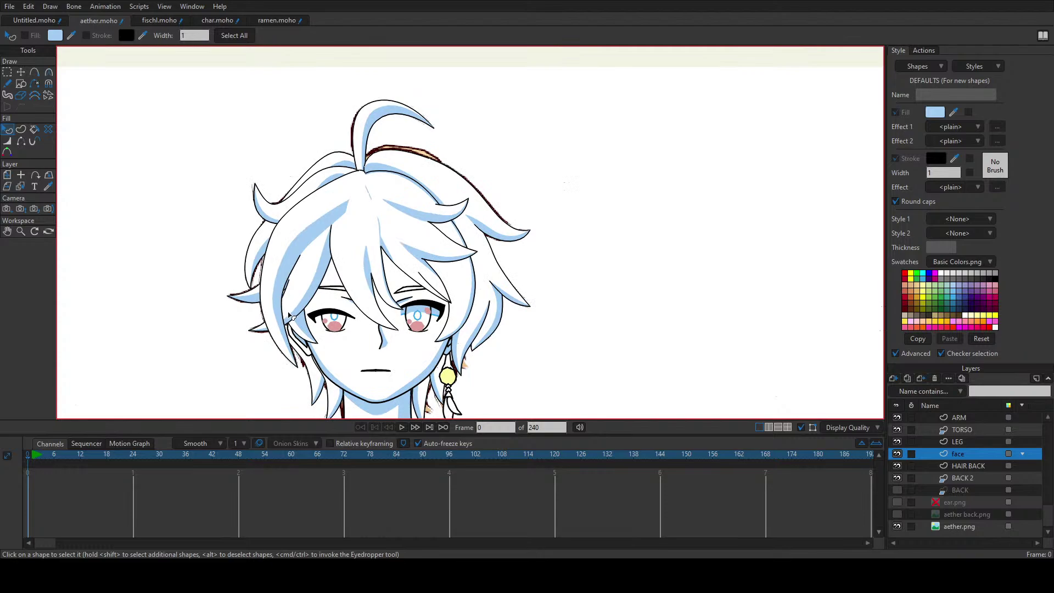
left_click(277, 310)
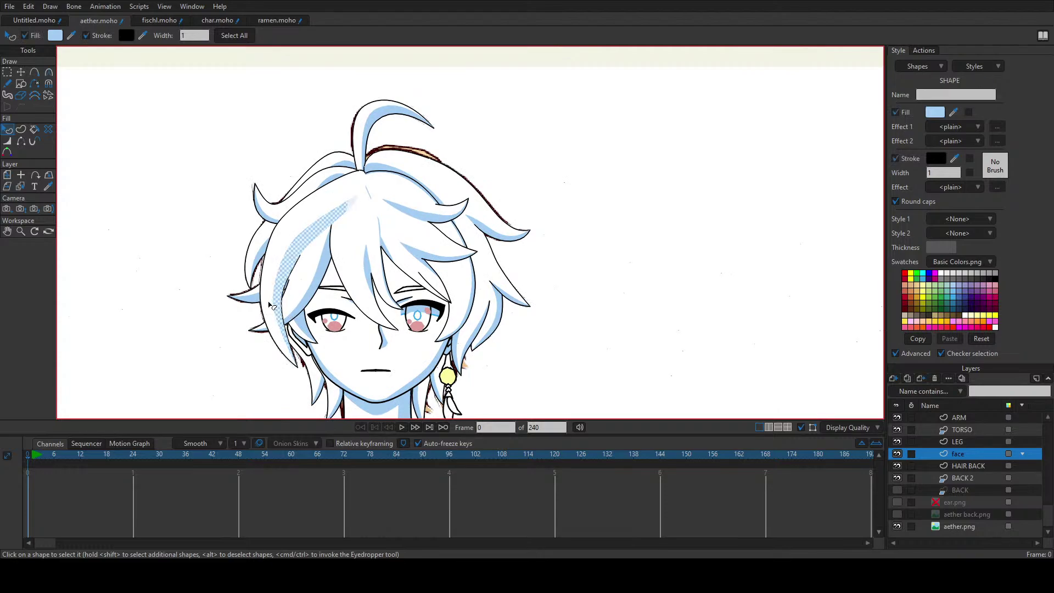
scroll(225, 295, "up", 2)
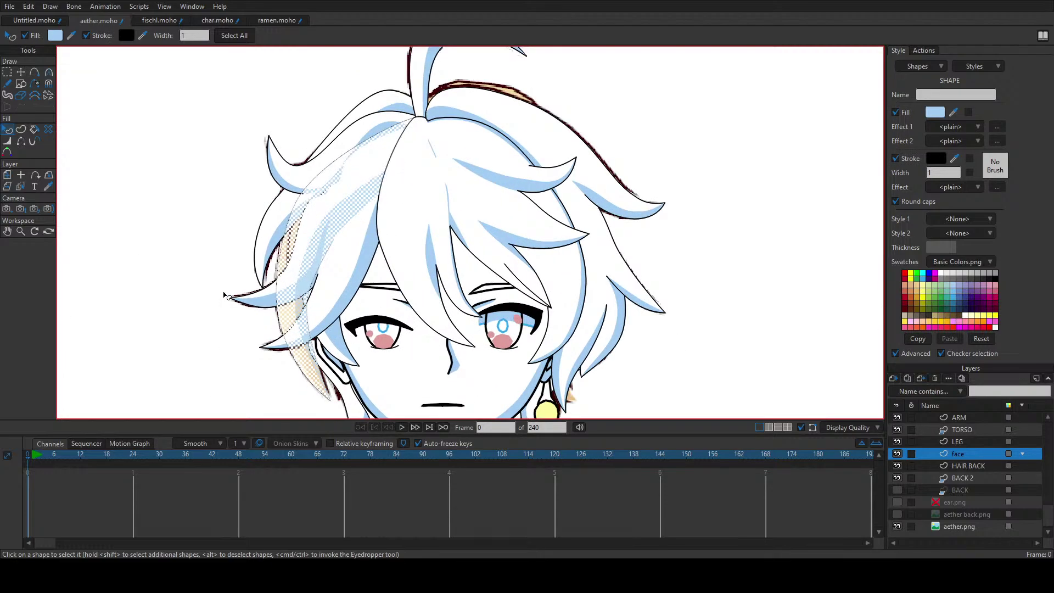
left_click(225, 295)
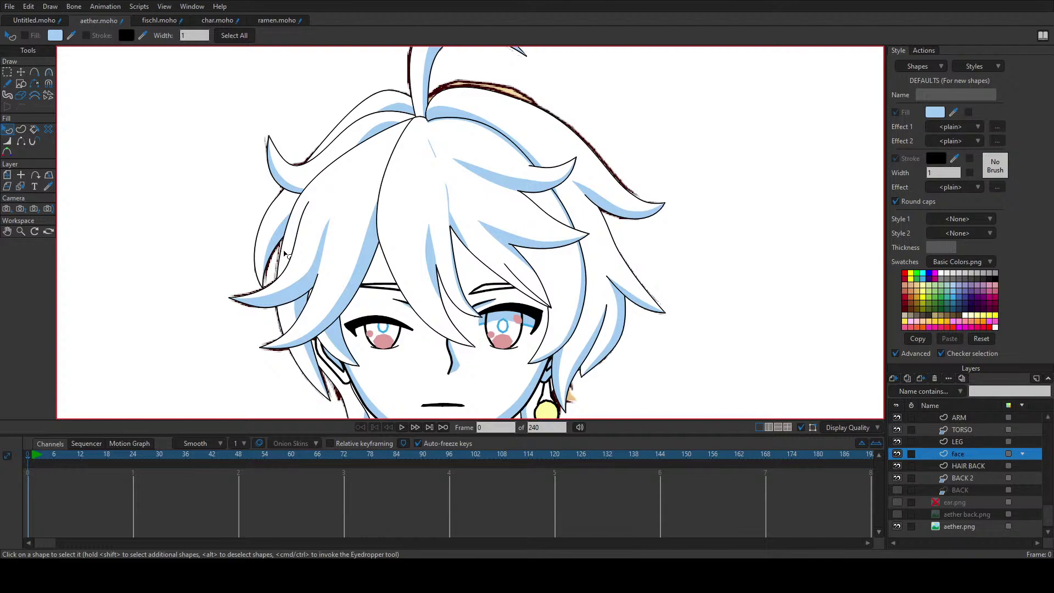
left_click(285, 254)
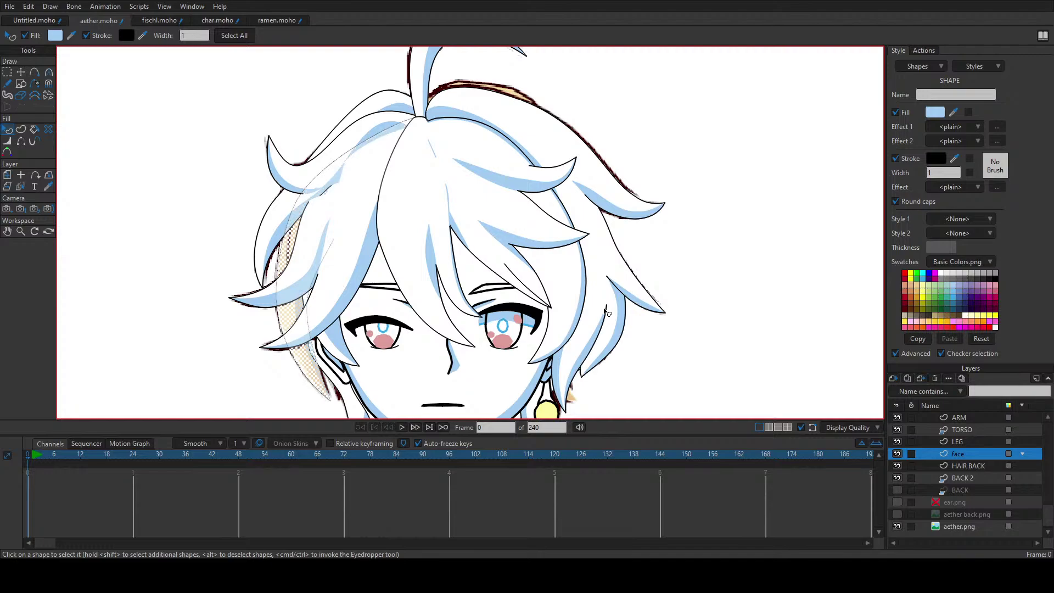
left_click(104, 176)
Step: Examine the left hand's finger outlines up close, selecting the inner finger line on the ARM layer
scroll(456, 237, "down", 5)
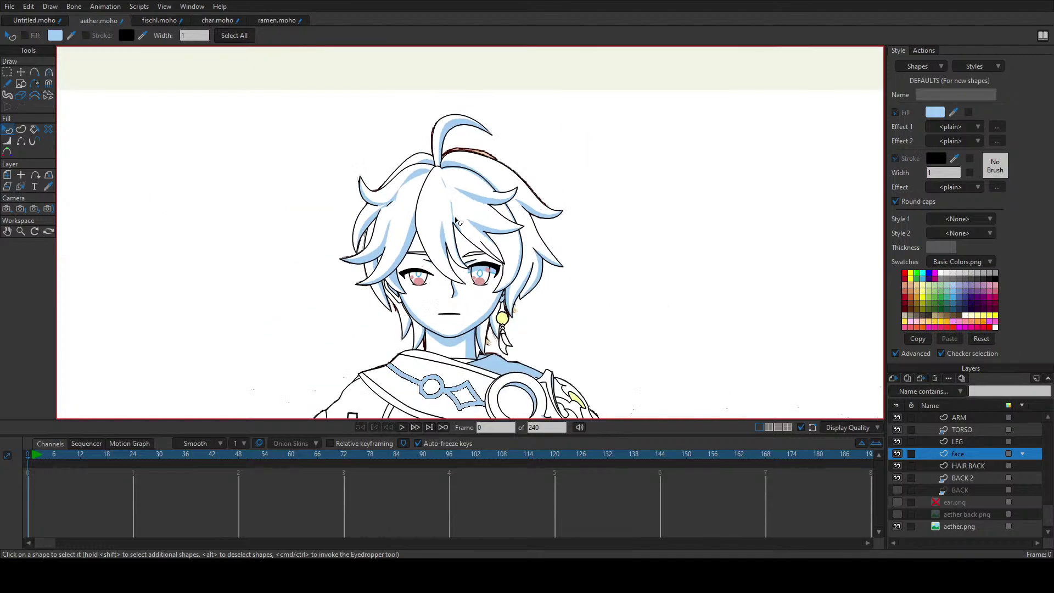
scroll(456, 237, "up", 2)
scroll(456, 238, "up", 2)
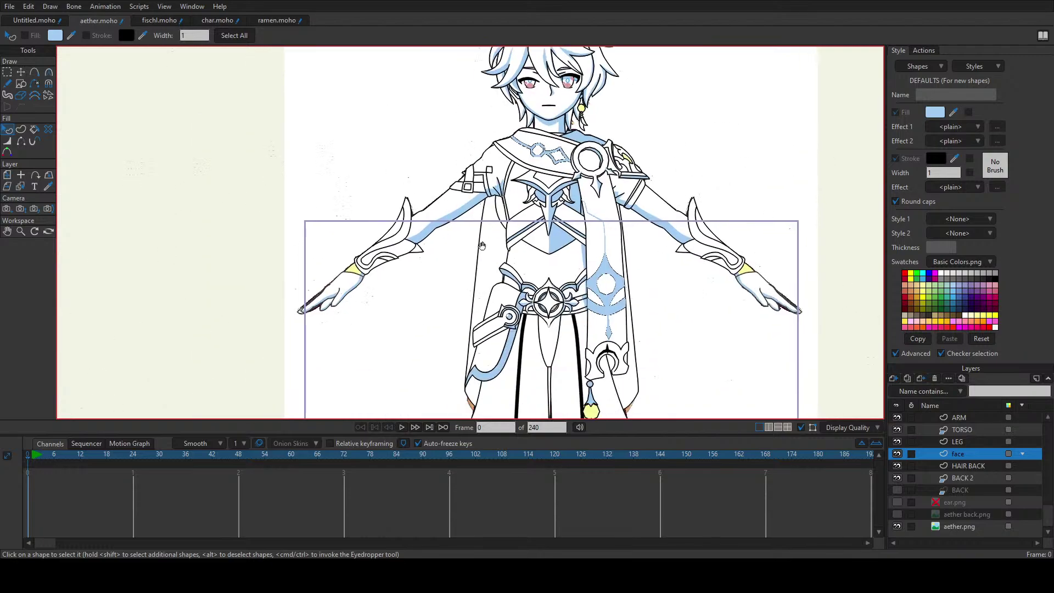
left_click_drag(495, 225, 517, 202)
scroll(363, 237, "up", 2)
scroll(375, 211, "up", 3)
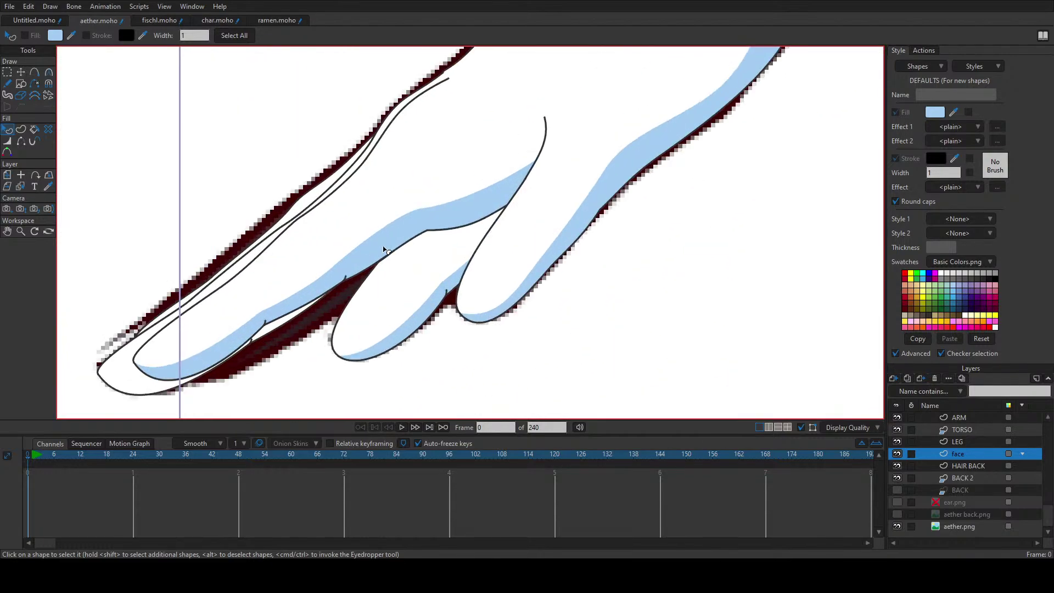
left_click(338, 199)
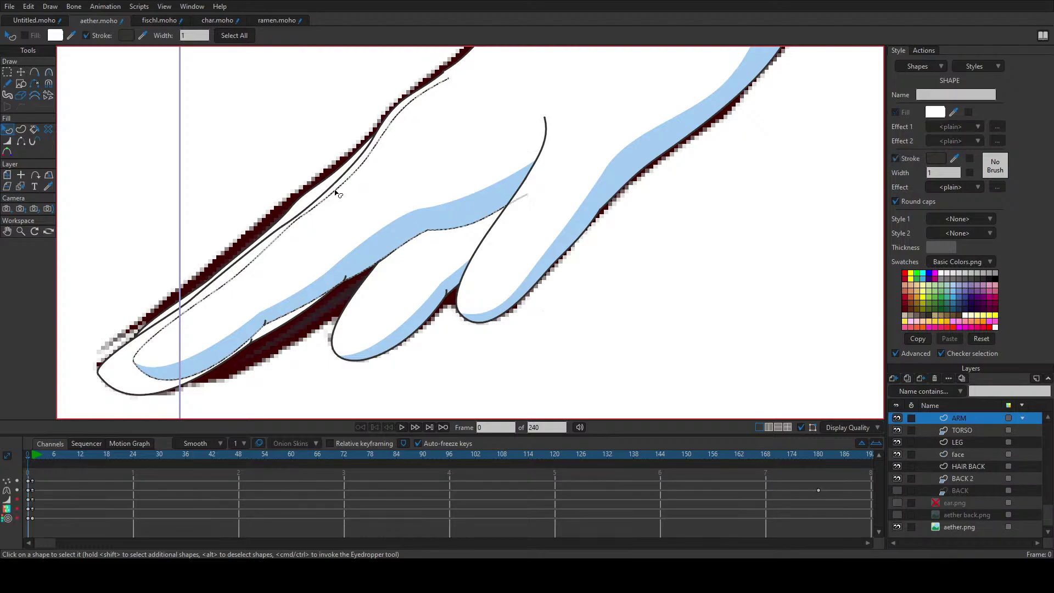
scroll(335, 207, "up", 2)
scroll(346, 224, "down", 3)
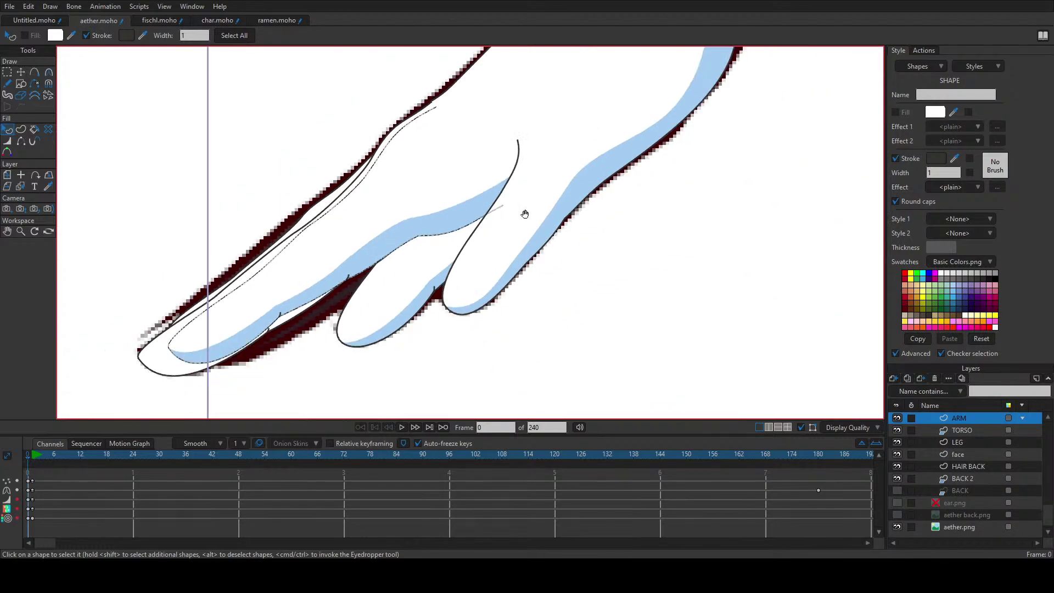
Step: Inspect the wrist end of the left forearm guard and select its outer edge shape
left_click_drag(525, 214, 415, 289)
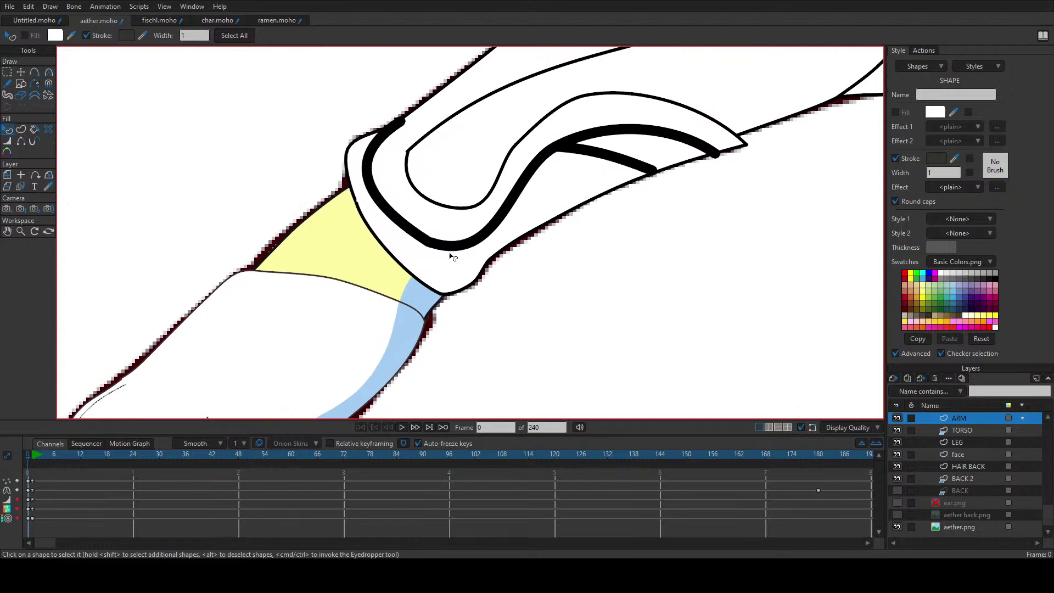
scroll(357, 205, "up", 2)
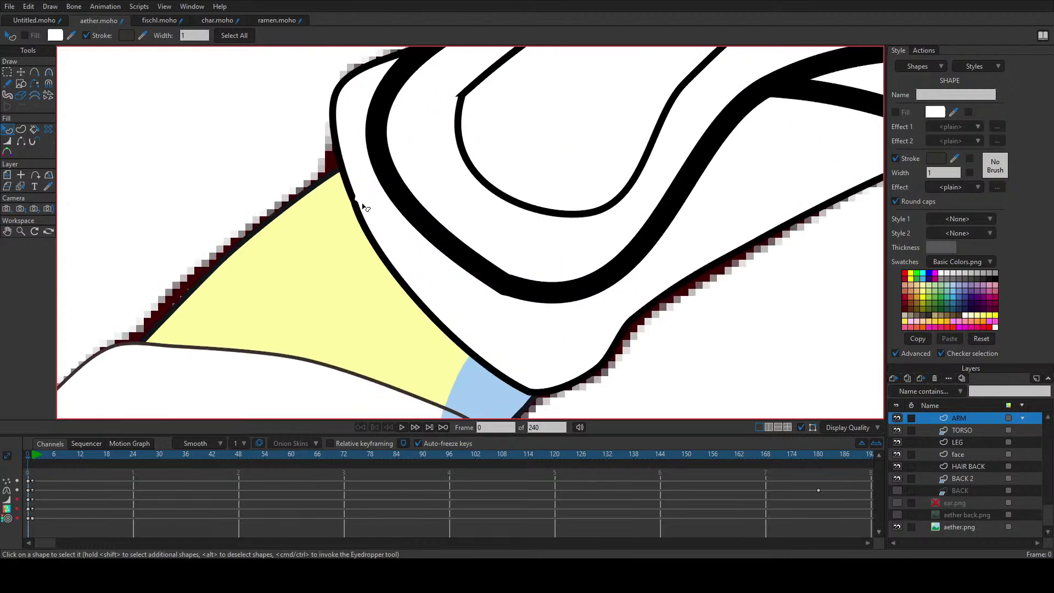
left_click(356, 202)
scroll(356, 199, "down", 4)
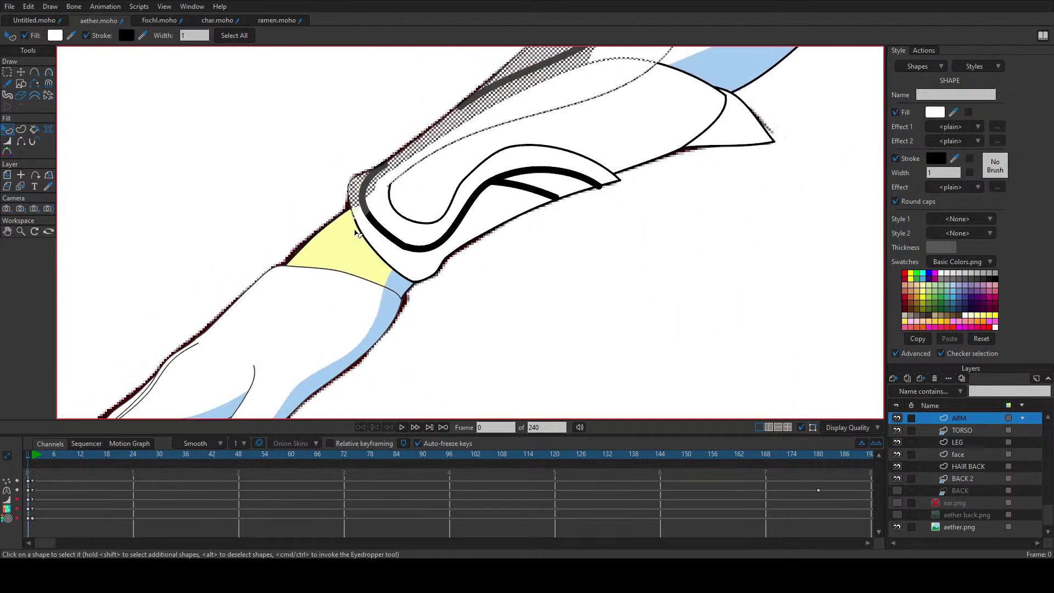
Step: Examine where the left upper arm outline meets the elbow curve, selecting and deselecting the arm shape to check its edge
left_click_drag(431, 302, 353, 415)
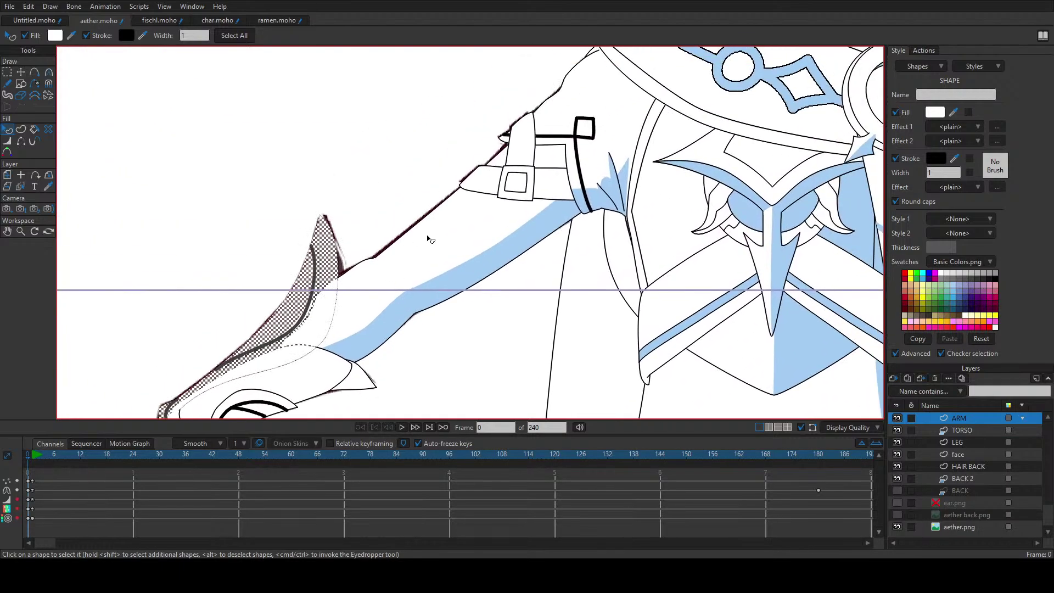
left_click(395, 240)
scroll(393, 241, "up", 2)
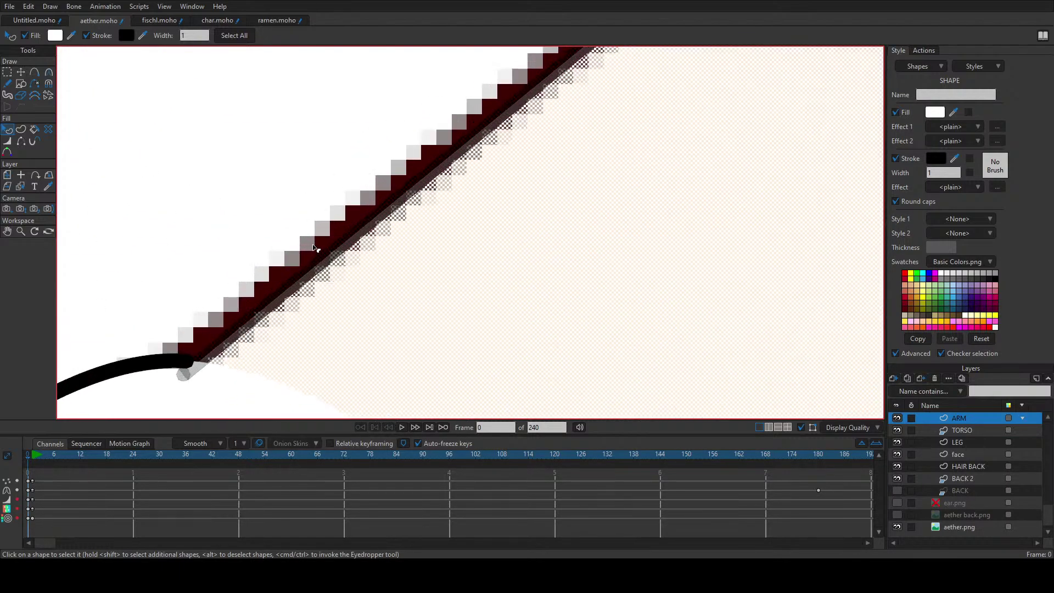
scroll(404, 296, "up", 2)
left_click(312, 274)
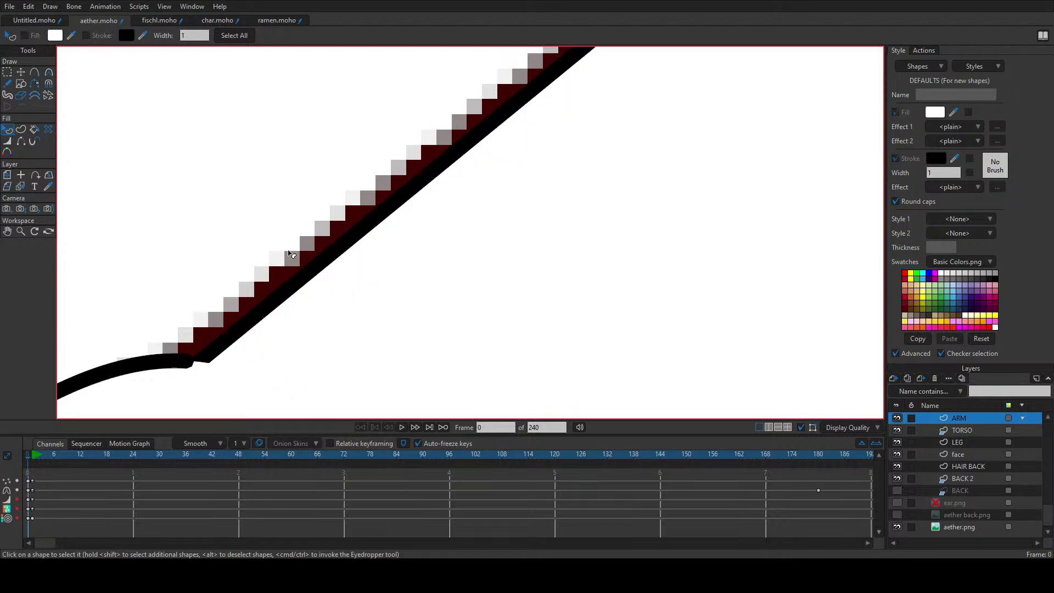
left_click(313, 274)
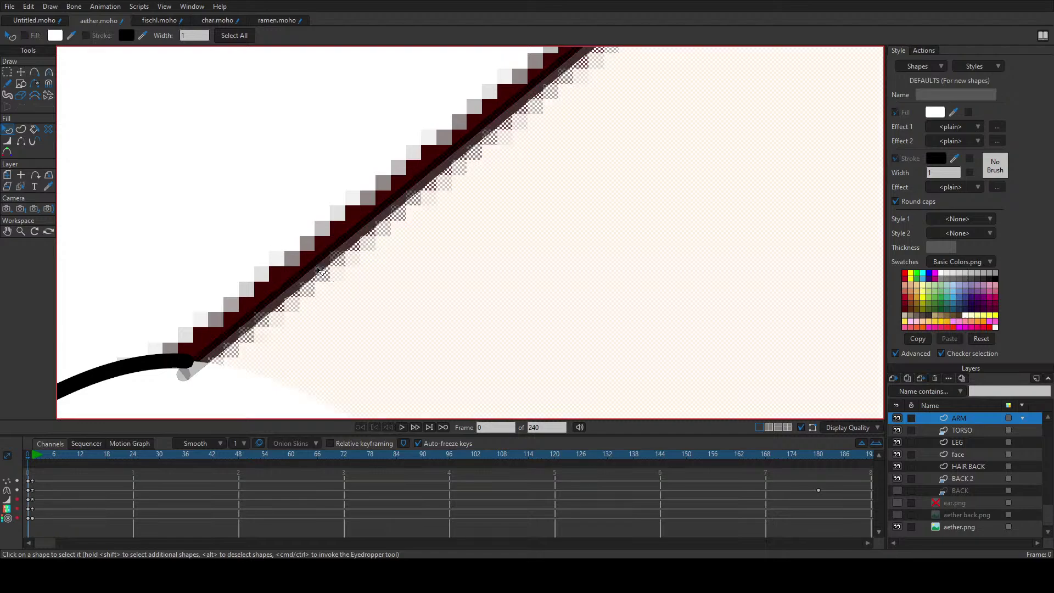
left_click(284, 267)
scroll(254, 356, "down", 2)
scroll(253, 355, "down", 3)
left_click_drag(369, 299, 316, 234)
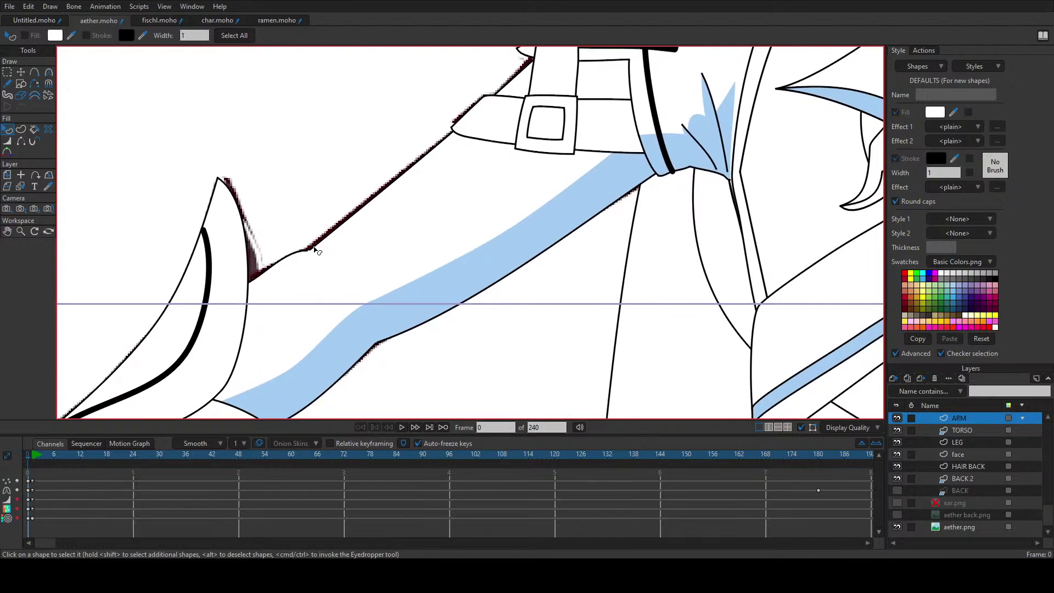
scroll(336, 270, "up", 2)
scroll(257, 244, "up", 3)
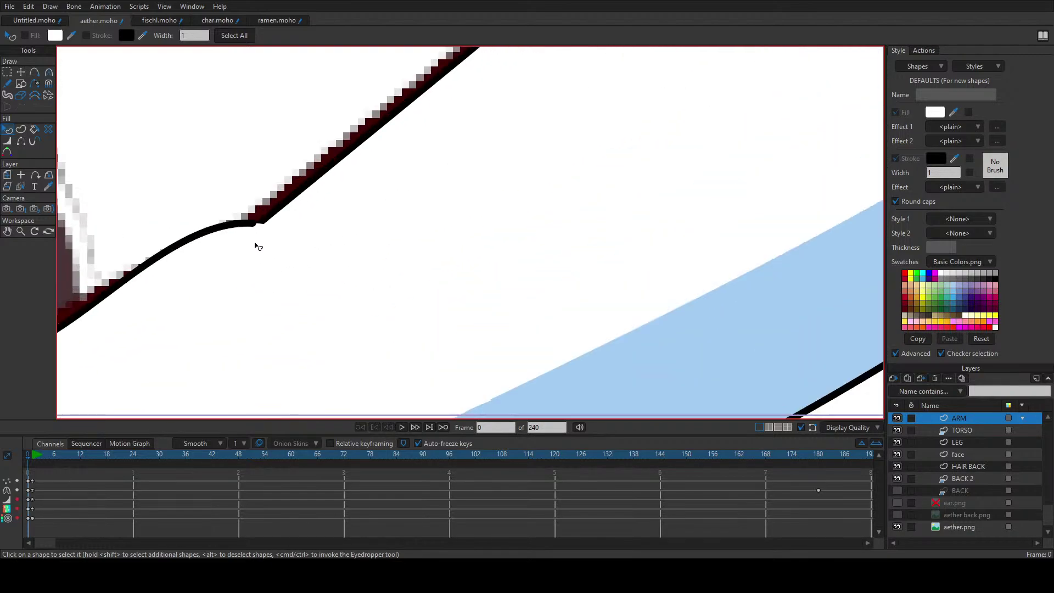
Step: Adjust the elbow curve's upper end point where it meets the upper arm outline on the ARM layer
scroll(266, 217, "up", 2)
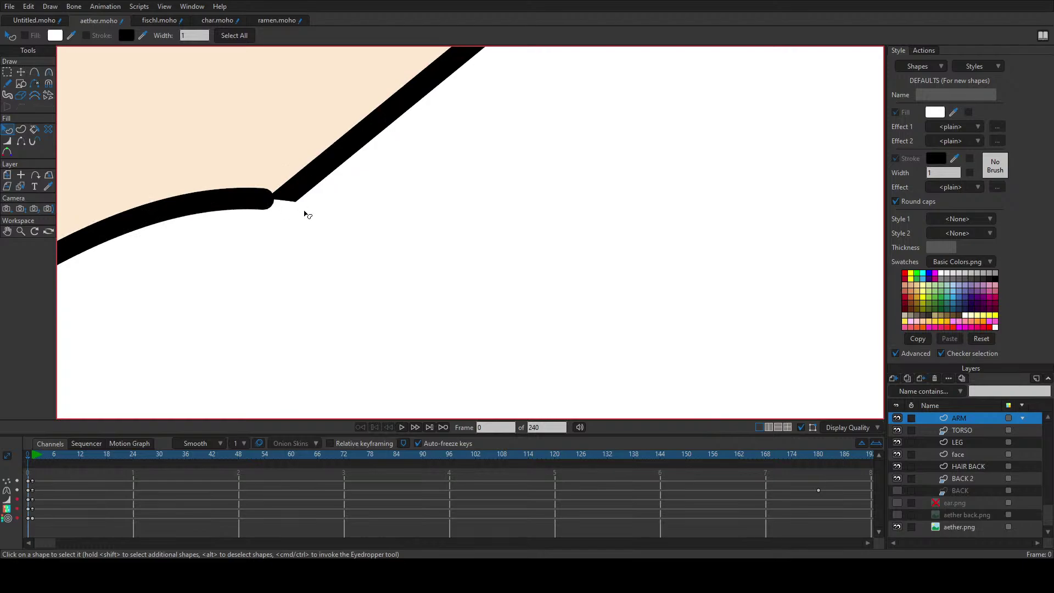
key("t")
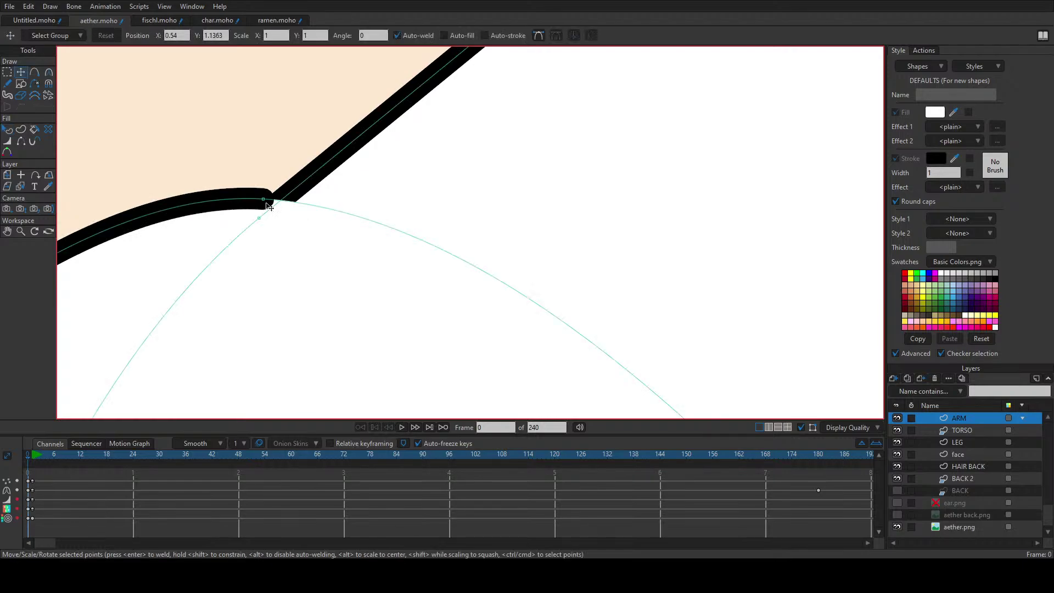
mouse_move(264, 199)
left_mouse_down()
mouse_move(273, 232)
mouse_move(256, 190)
mouse_move(210, 175)
mouse_move(274, 239)
mouse_move(264, 253)
mouse_move(256, 229)
mouse_move(264, 220)
left_mouse_up()
scroll(283, 211, "down", 4)
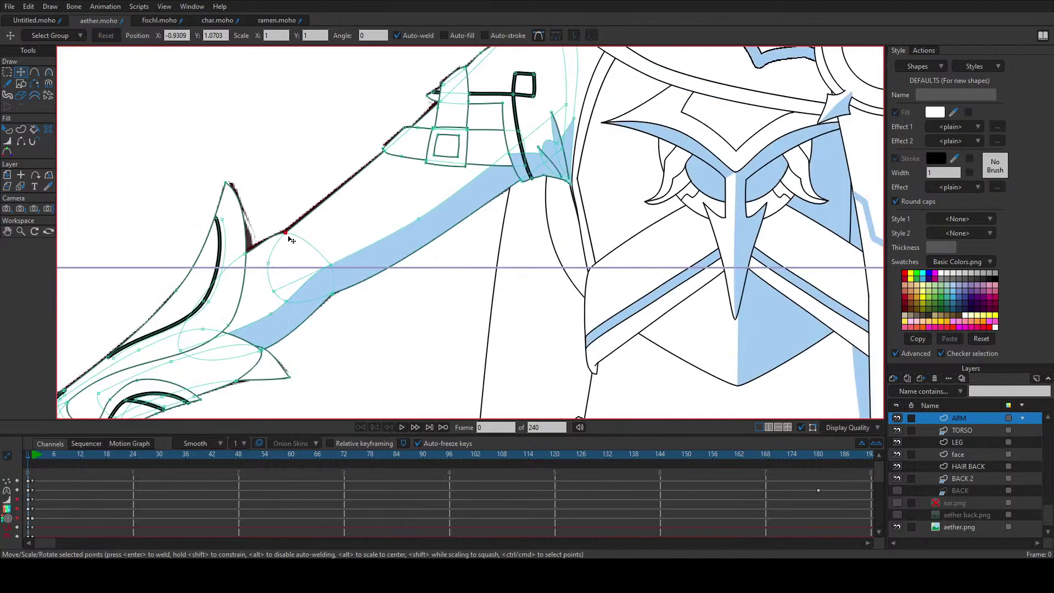
key("q")
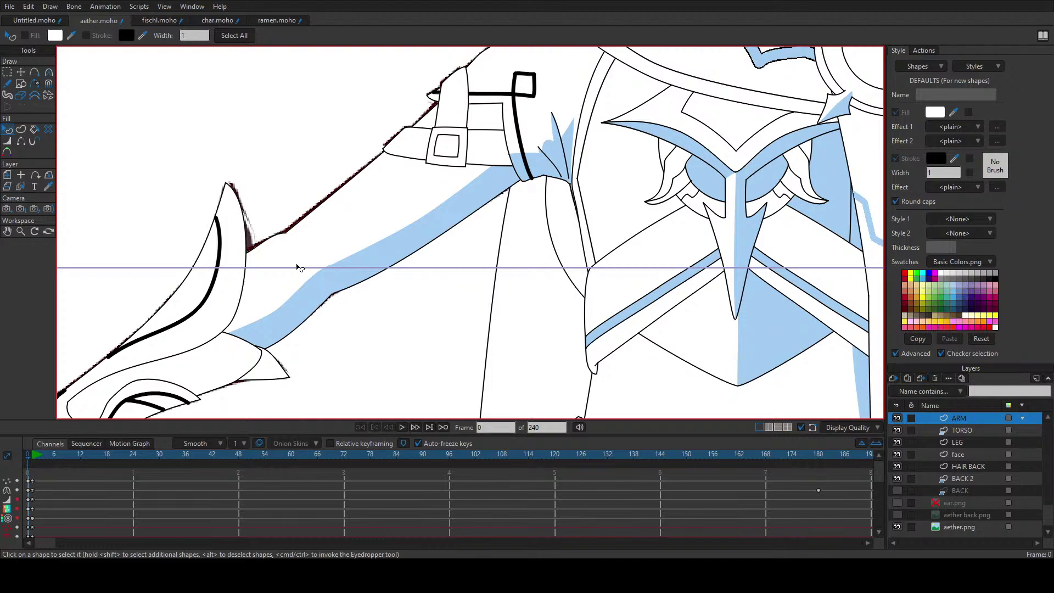
scroll(405, 329, "down", 3)
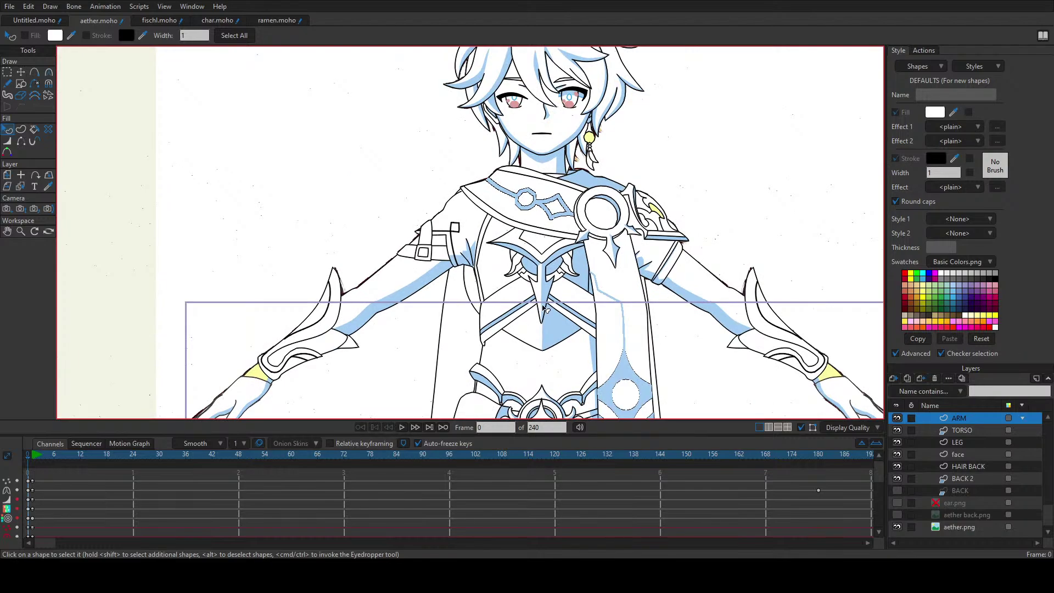
scroll(545, 306, "down", 3)
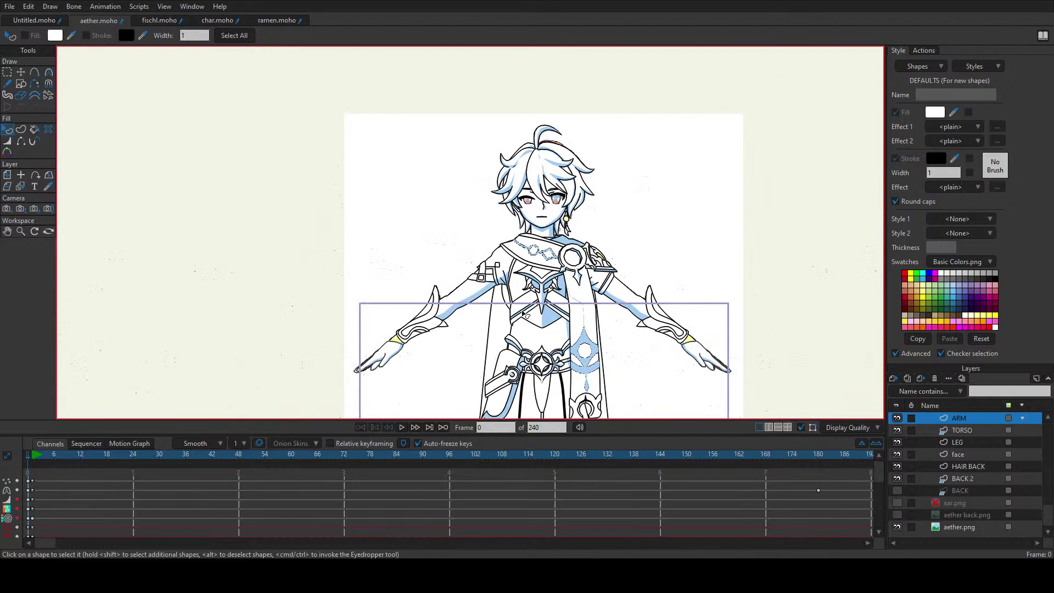
scroll(473, 345, "up", 5)
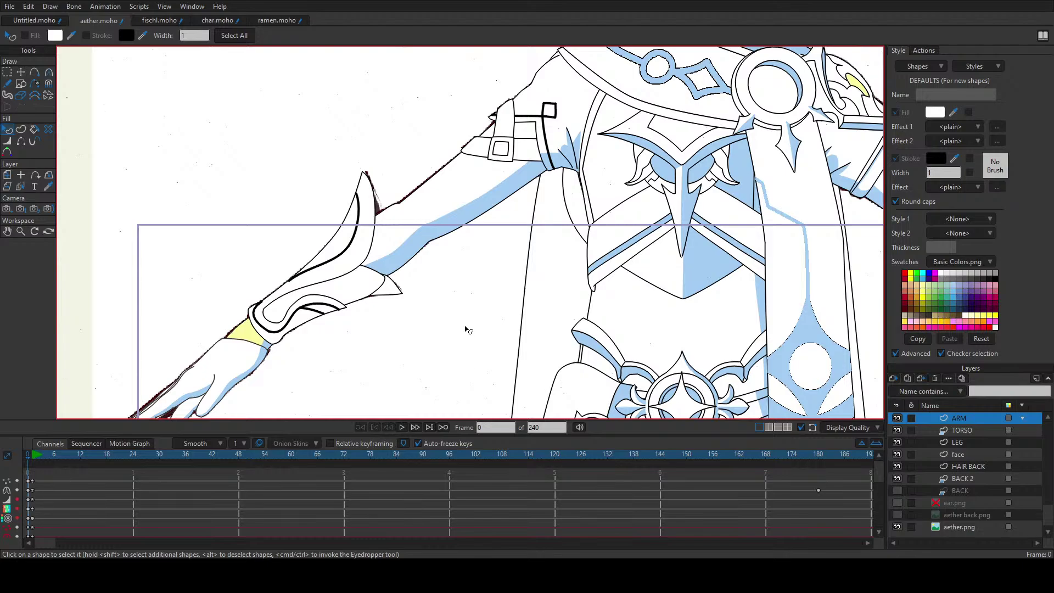
Step: Paste the copied eye shapes onto the ARM layer above the belt ornament and delete them again
key("t")
scroll(459, 313, "down", 5)
scroll(546, 332, "up", 4)
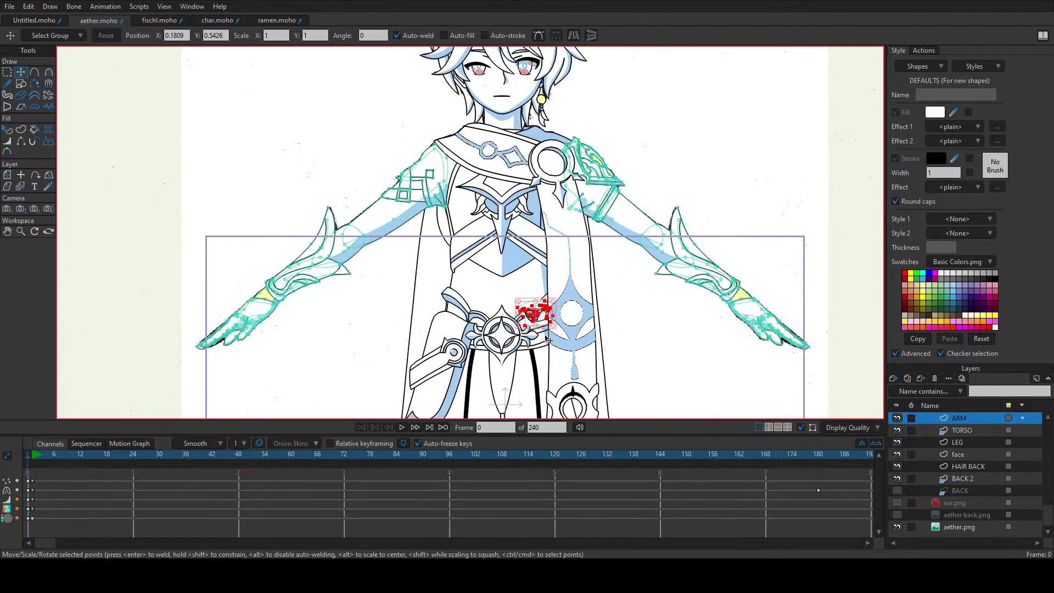
scroll(544, 326, "up", 5)
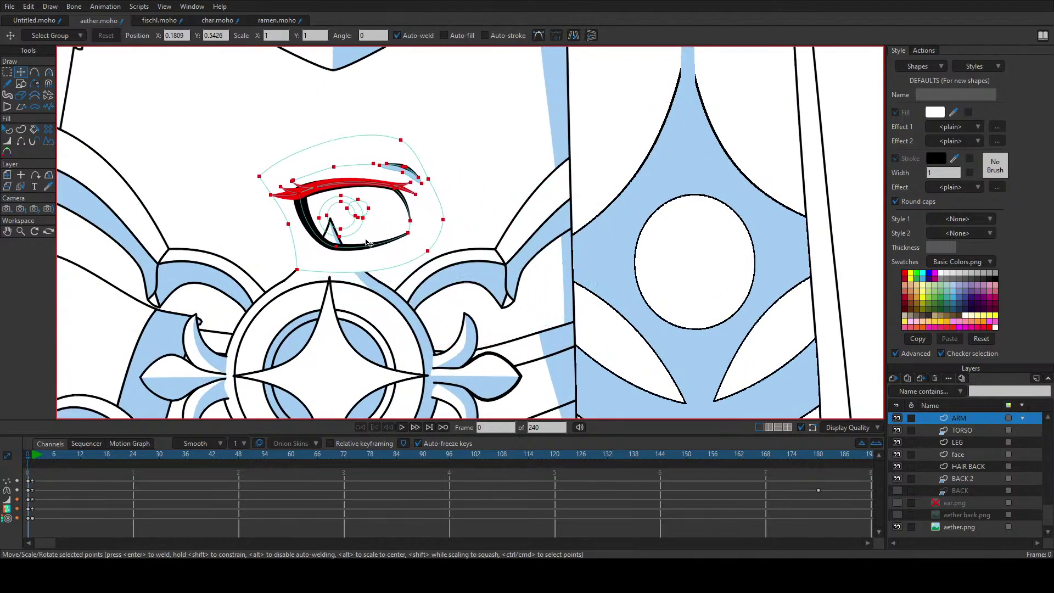
key("ctrl+a")
key("Delete")
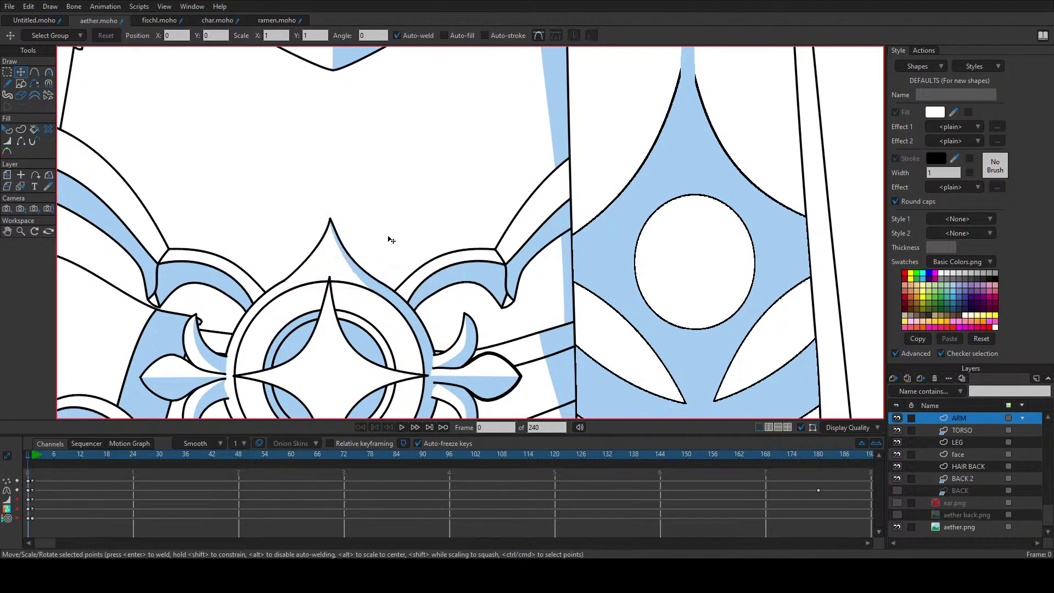
scroll(453, 265, "down", 2)
scroll(456, 269, "down", 2)
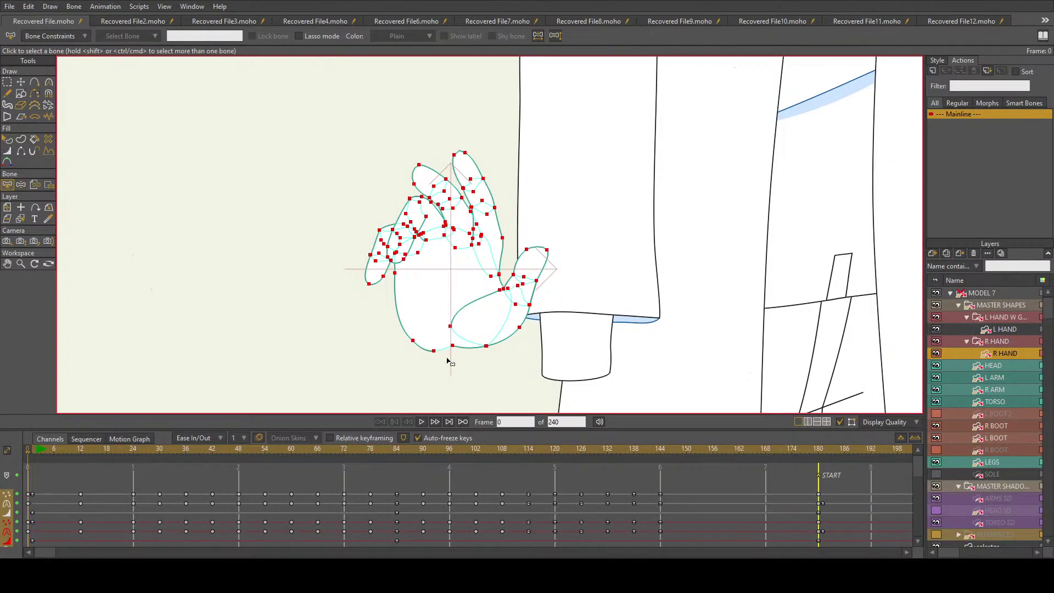
Step: Switch to Recovered File.moho and scrub the R HAND layer's timeline to compare its hand poses at different frames
left_click(89, 448)
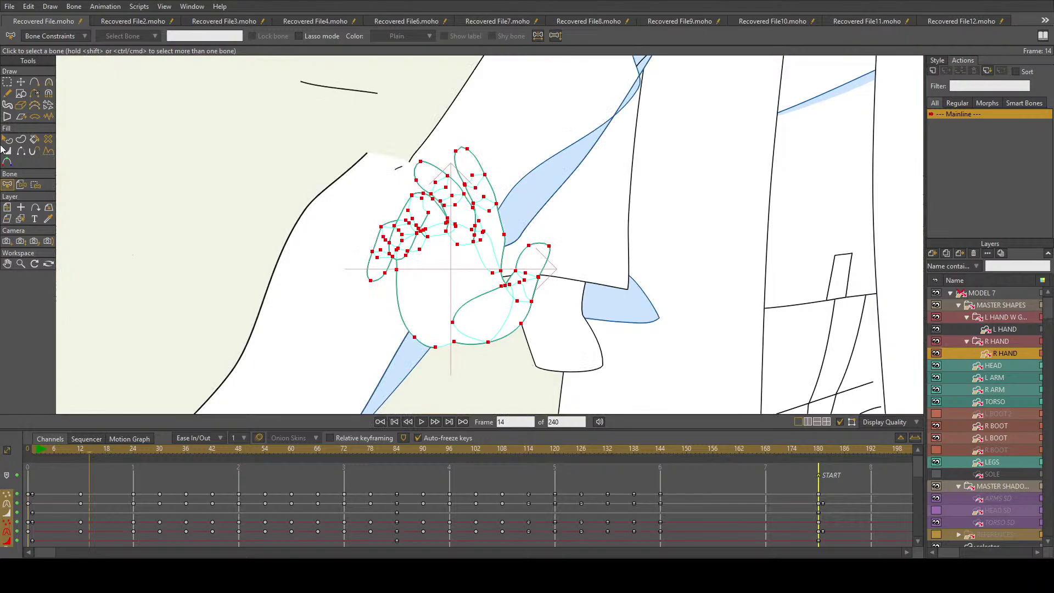
left_click(21, 82)
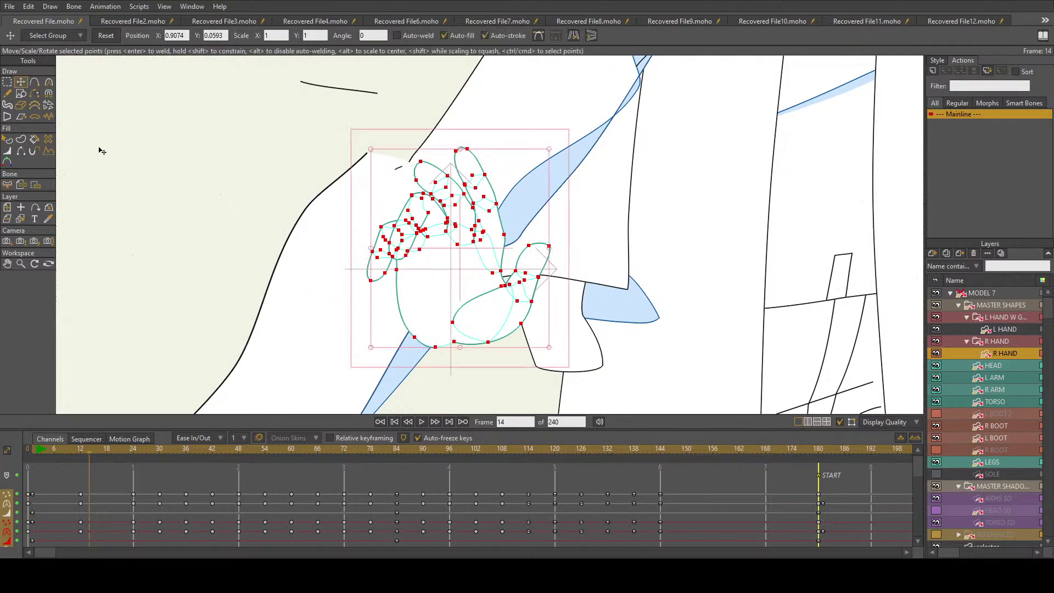
key("q")
mouse_move(137, 450)
left_mouse_down()
mouse_move(696, 460)
mouse_move(170, 463)
mouse_move(454, 464)
mouse_move(240, 477)
mouse_move(595, 483)
mouse_move(247, 489)
mouse_move(169, 485)
mouse_move(717, 496)
mouse_move(219, 479)
mouse_move(561, 477)
mouse_move(920, 488)
mouse_move(3, 471)
mouse_move(3, 481)
left_mouse_up()
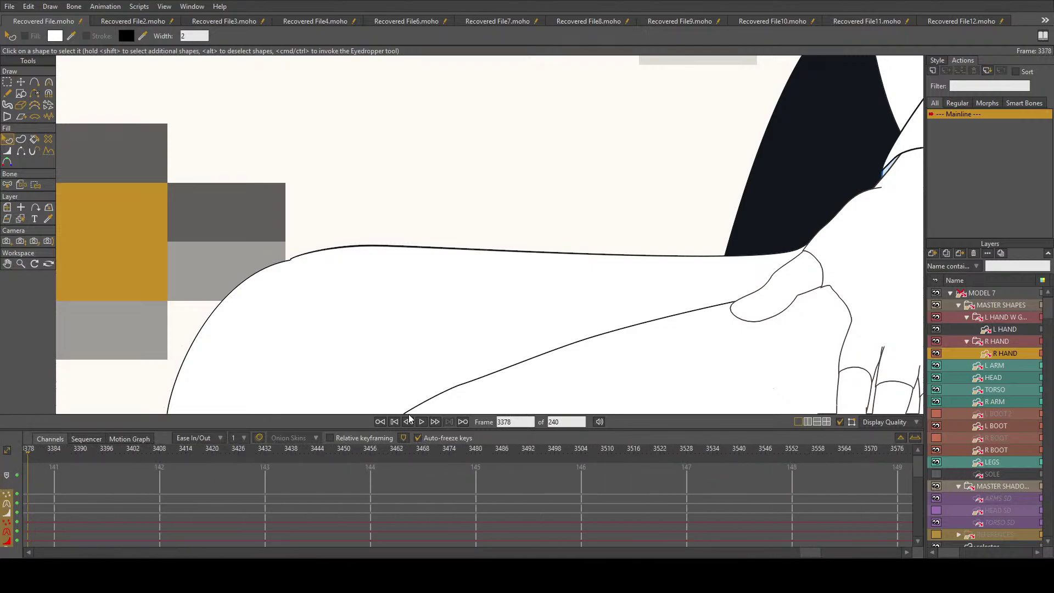
left_click(394, 422)
left_click(84, 450)
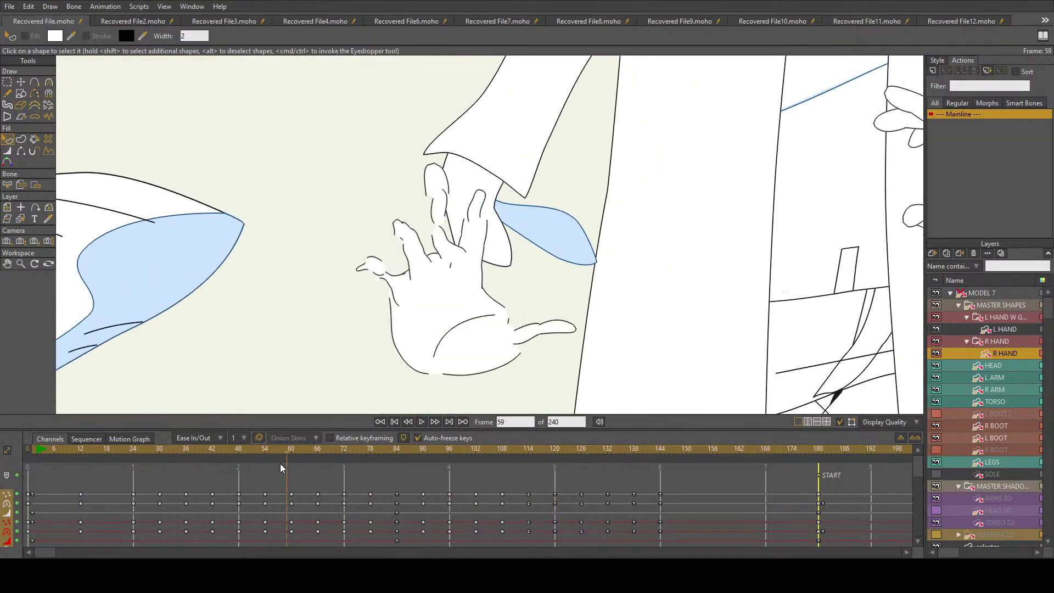
left_click_drag(280, 467, 481, 478)
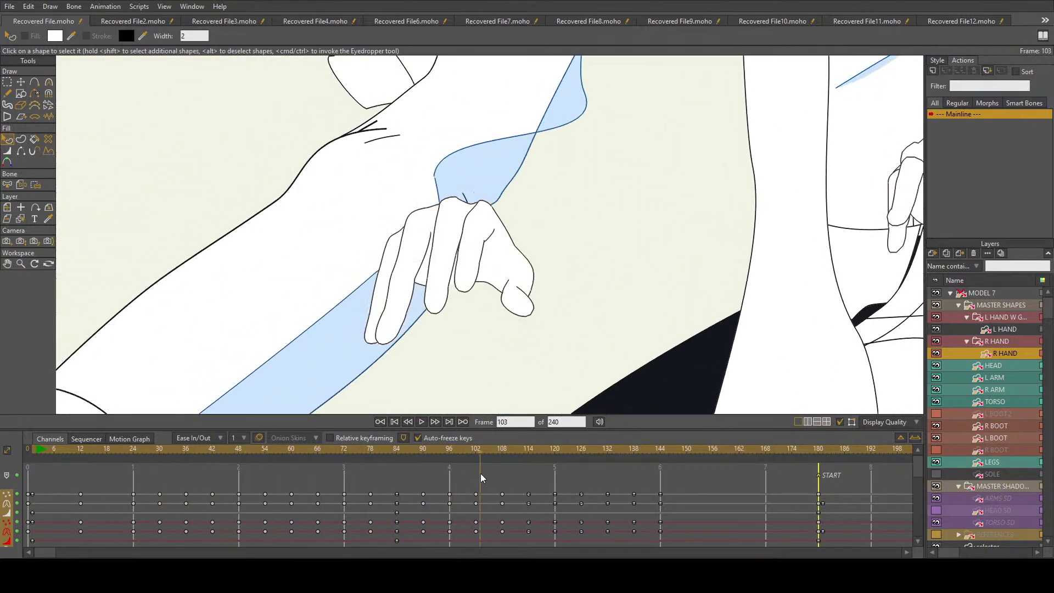
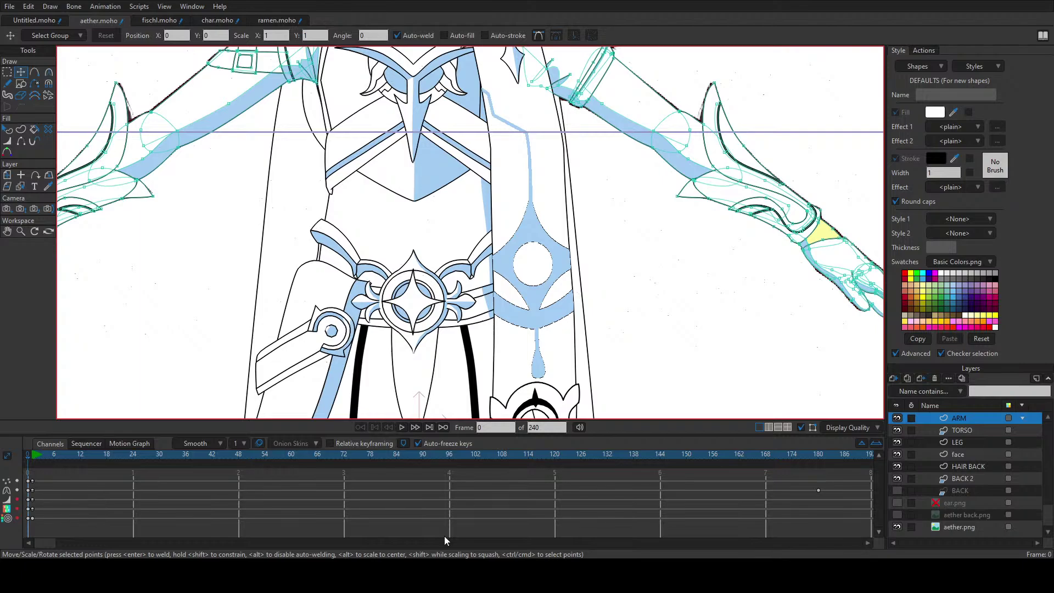
Step: Return to aether.moho and examine the separated finger, palm and wrist pieces beside the gloved hand at frame 1
scroll(329, 274, "down", 5)
scroll(391, 299, "up", 6)
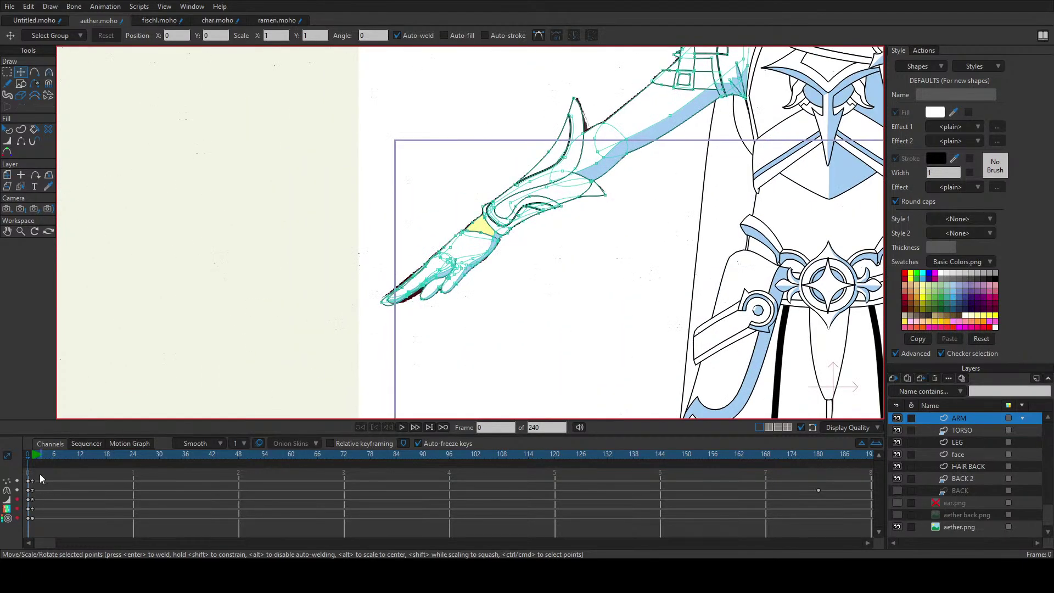
left_click(31, 454)
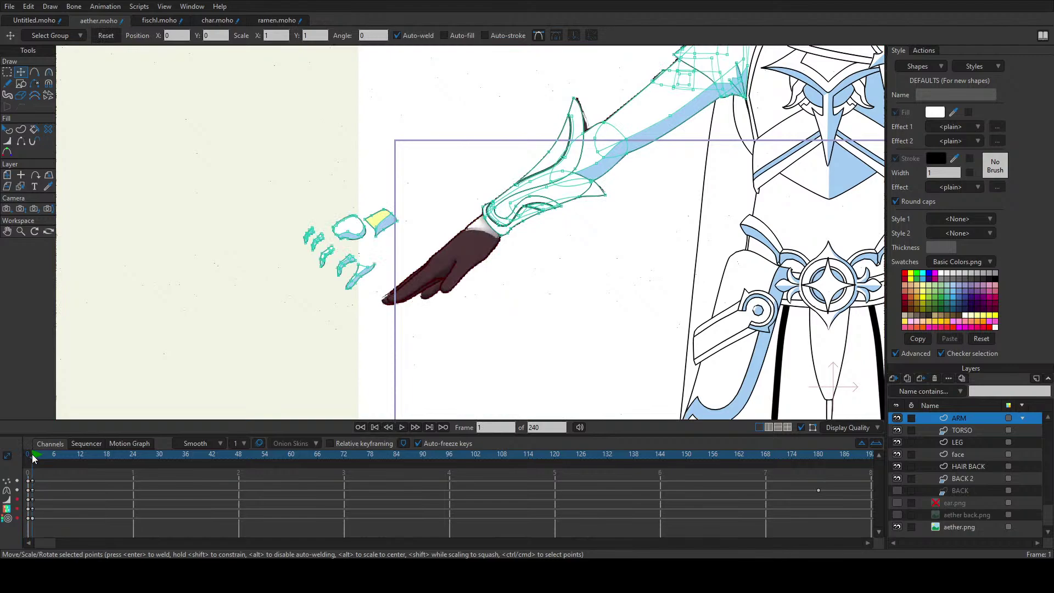
scroll(379, 222, "up", 3)
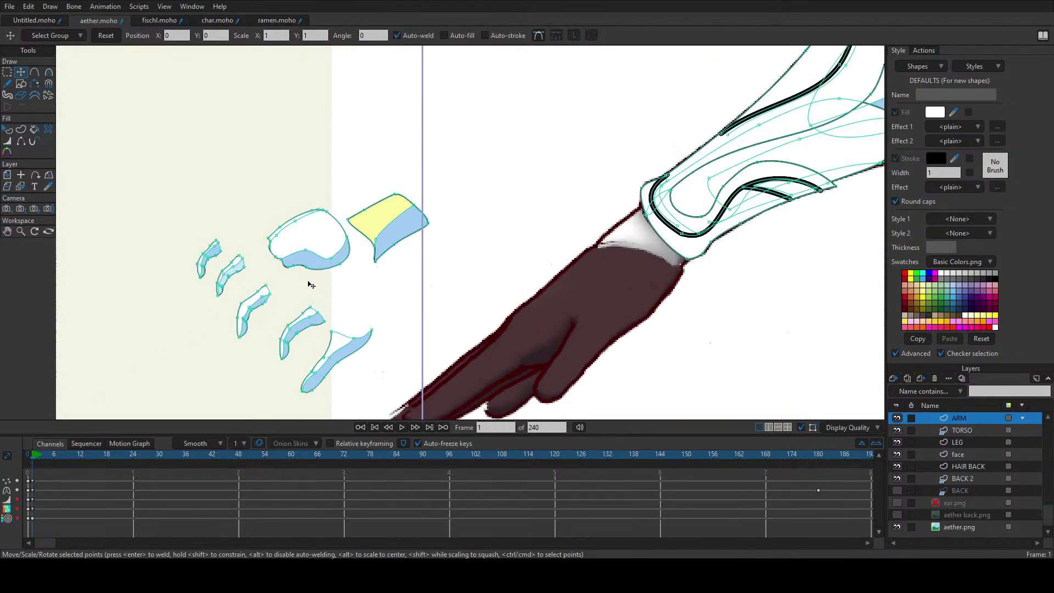
left_click(379, 247)
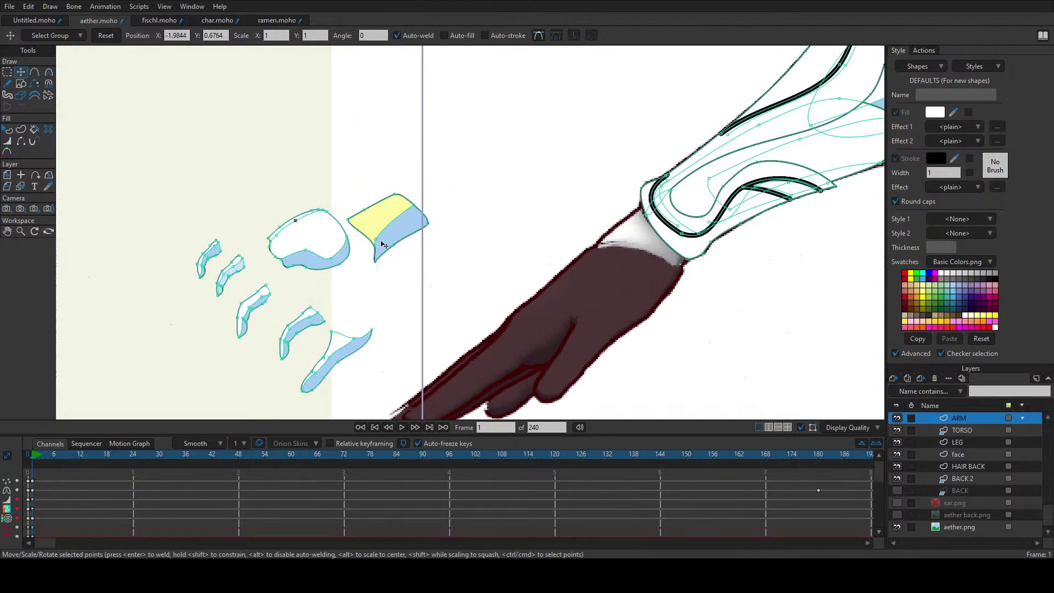
scroll(404, 247, "down", 5)
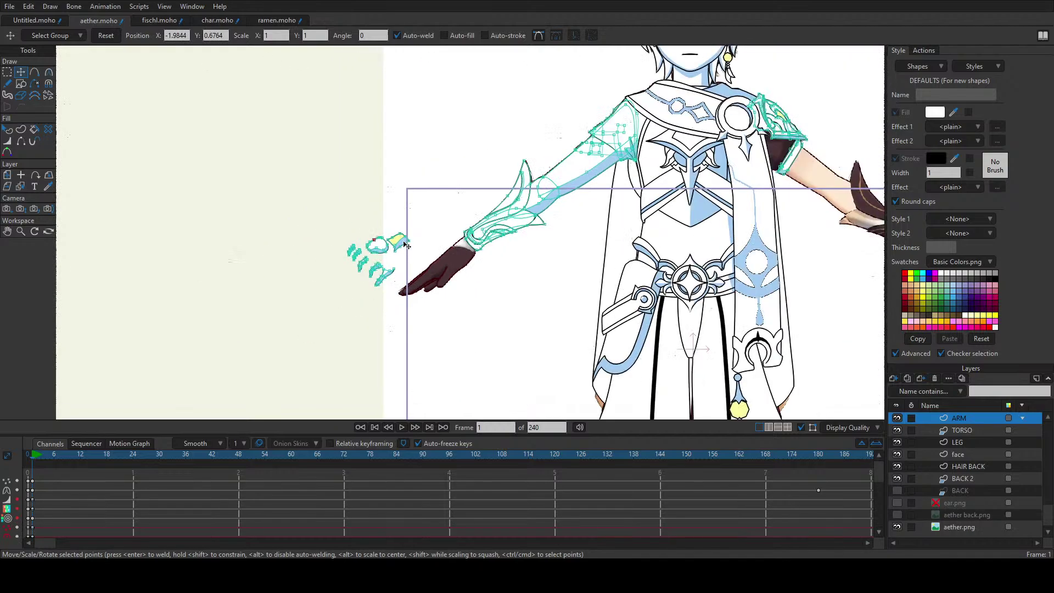
scroll(382, 268, "up", 5)
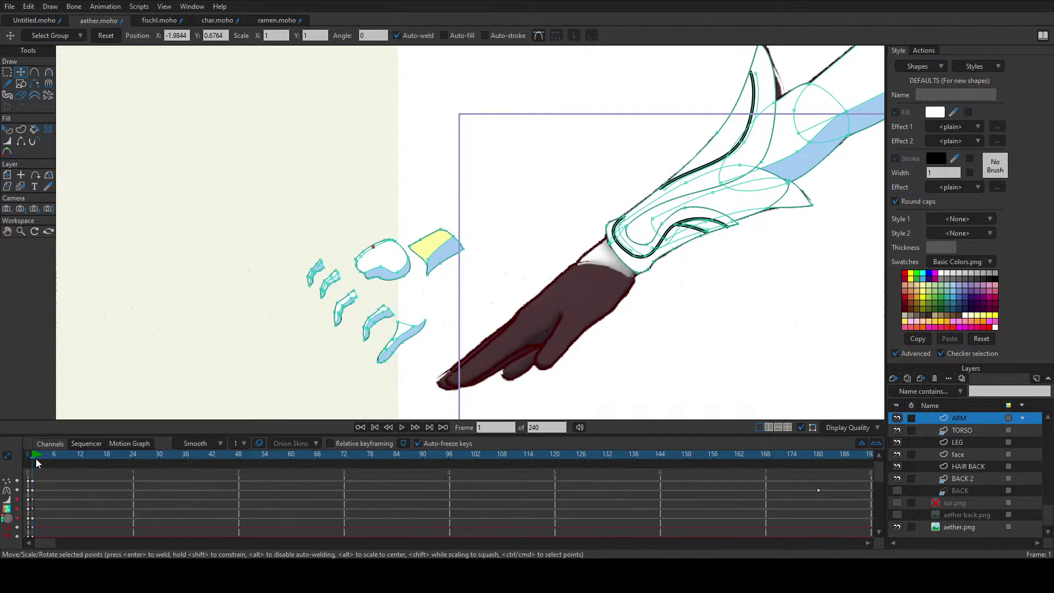
Step: Go back to frame 0 and select the assembled hand's finger shapes one after another to identify their points
left_click_drag(35, 459, 25, 463)
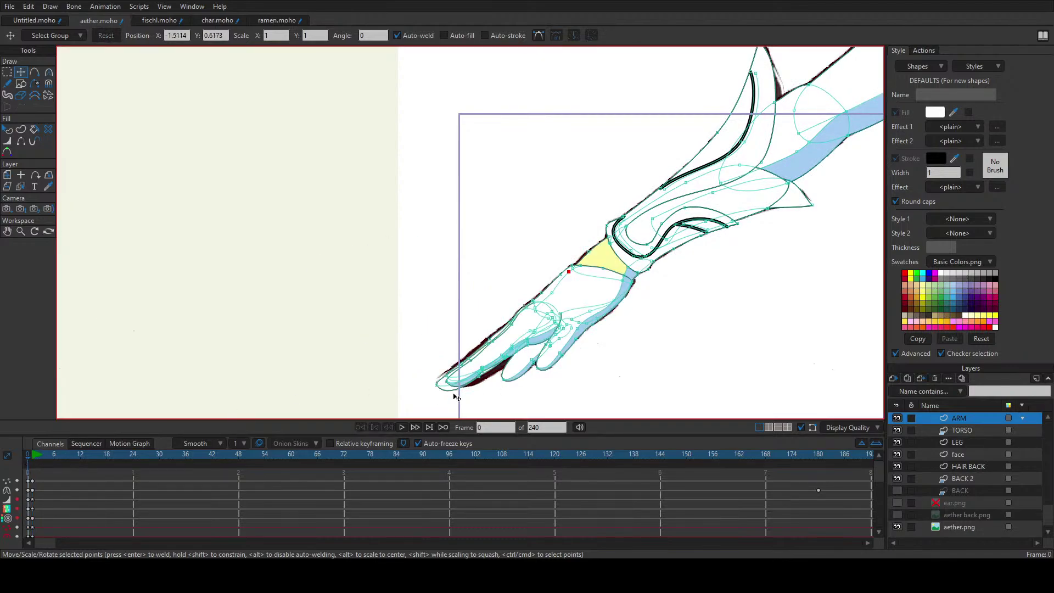
scroll(460, 390, "up", 3)
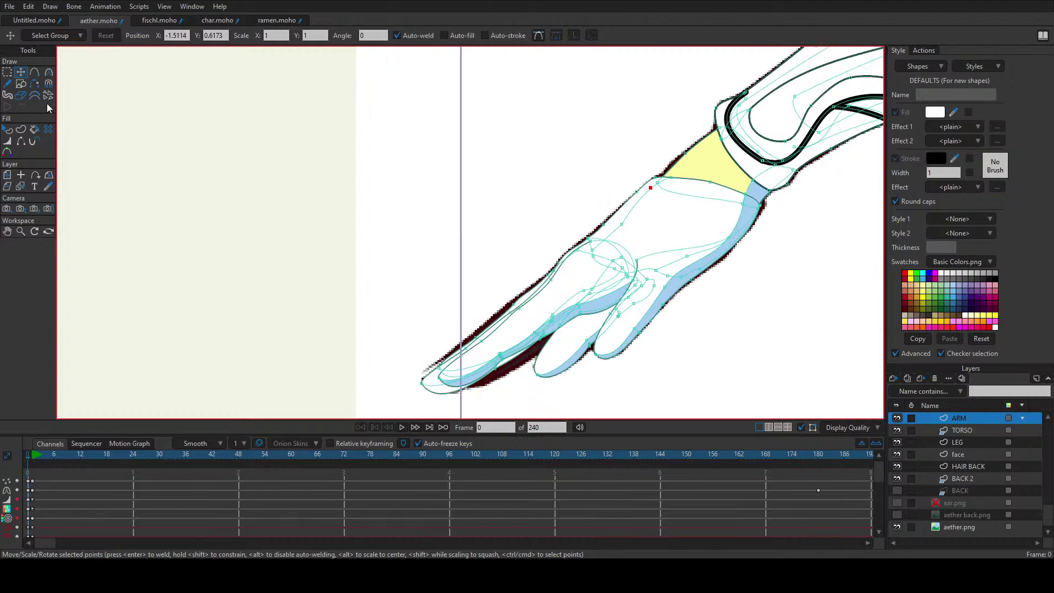
left_click(524, 338)
left_click(522, 337)
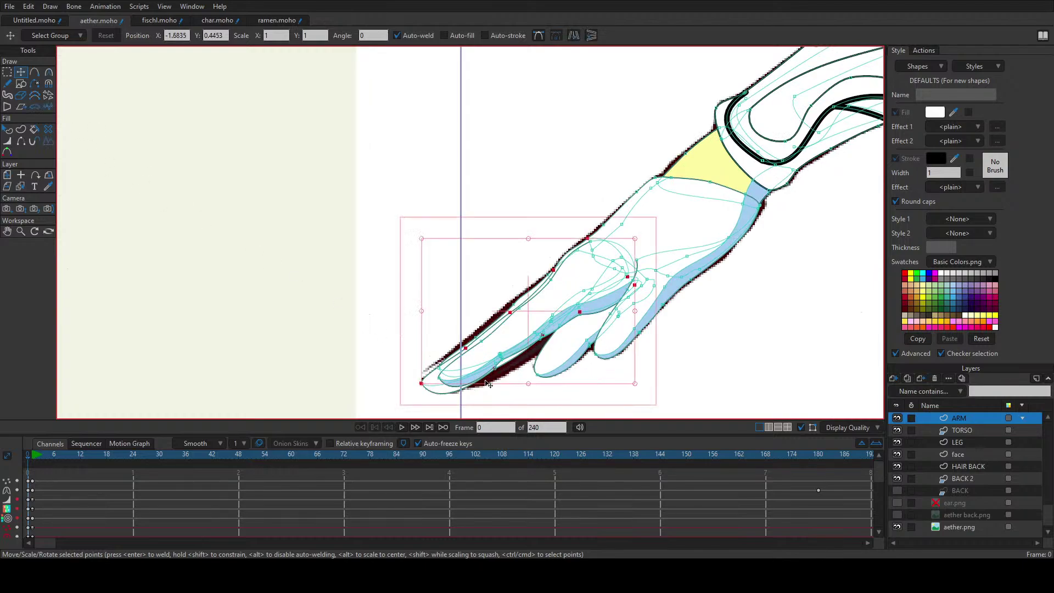
left_click(432, 386)
left_click(436, 391, "shift")
left_click(566, 352)
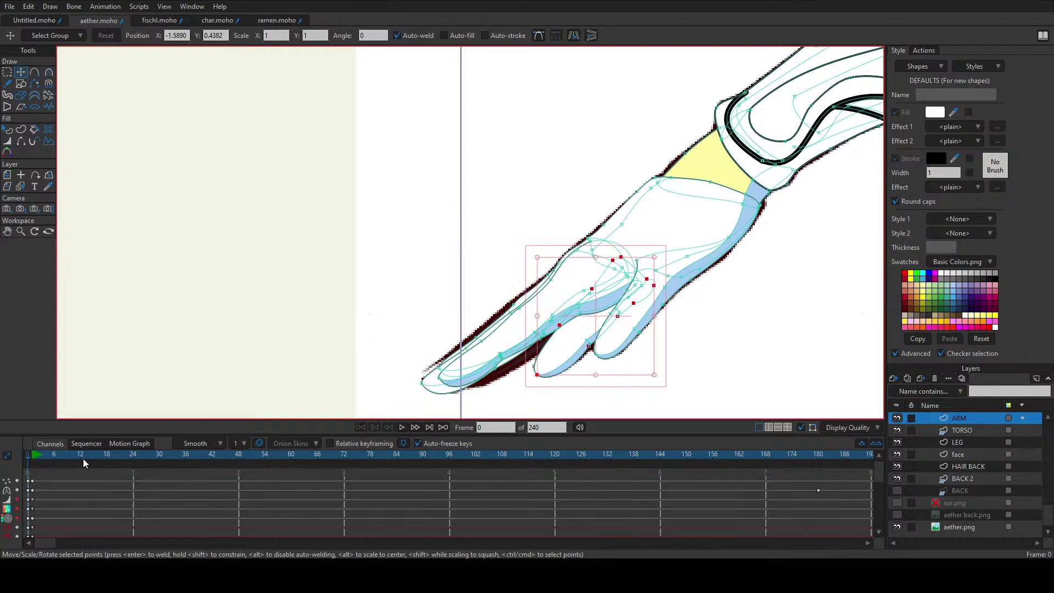
Step: Select the separated finger beside the thumb at frame 1 and move it onto the glove at frame 77
left_click(443, 427)
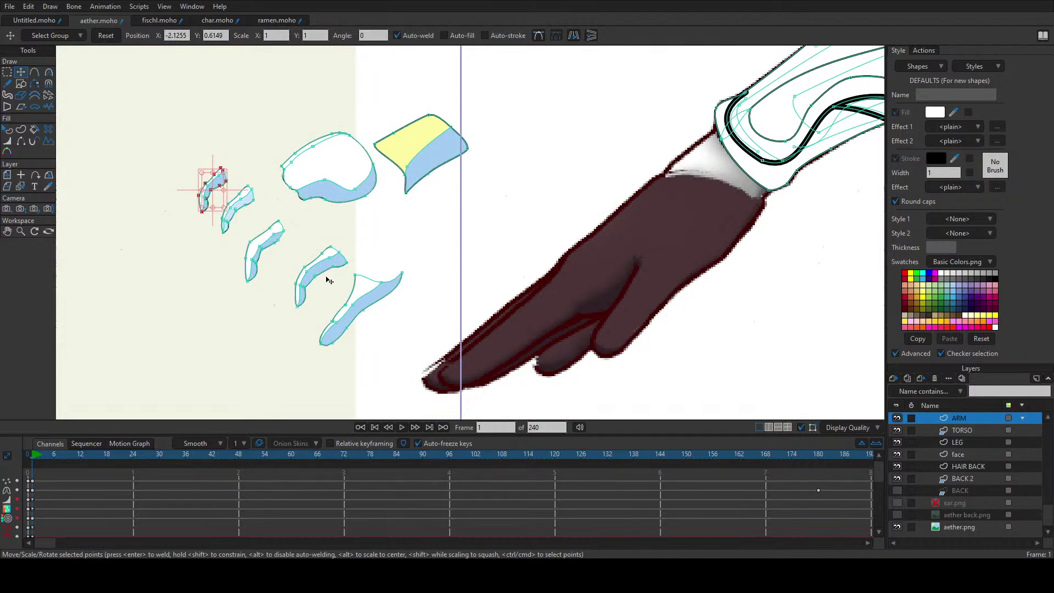
left_click_drag(280, 240, 355, 315)
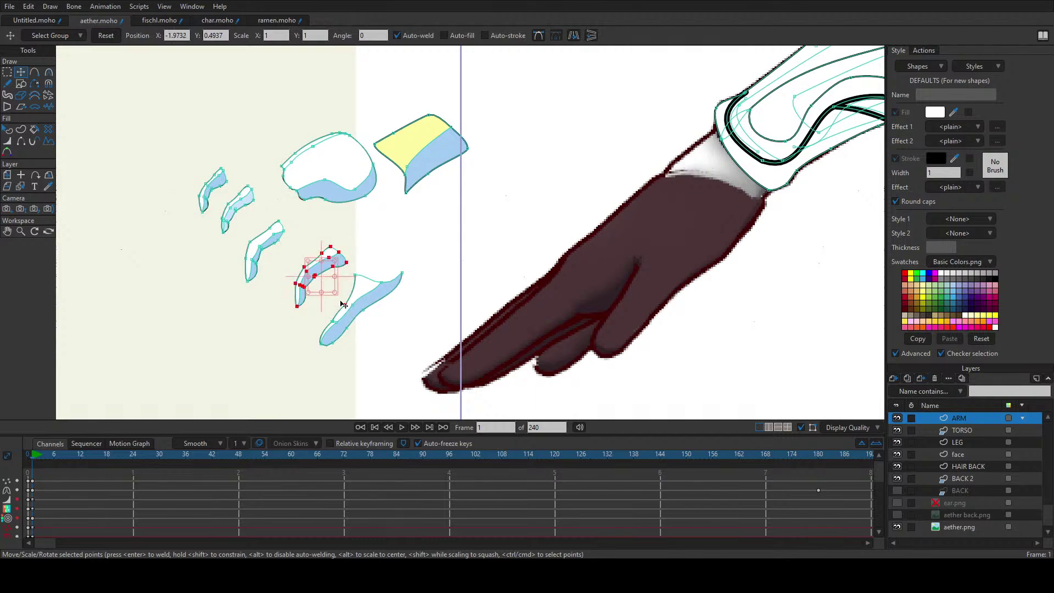
left_click_drag(43, 459, 367, 456)
left_click_drag(317, 266, 546, 267)
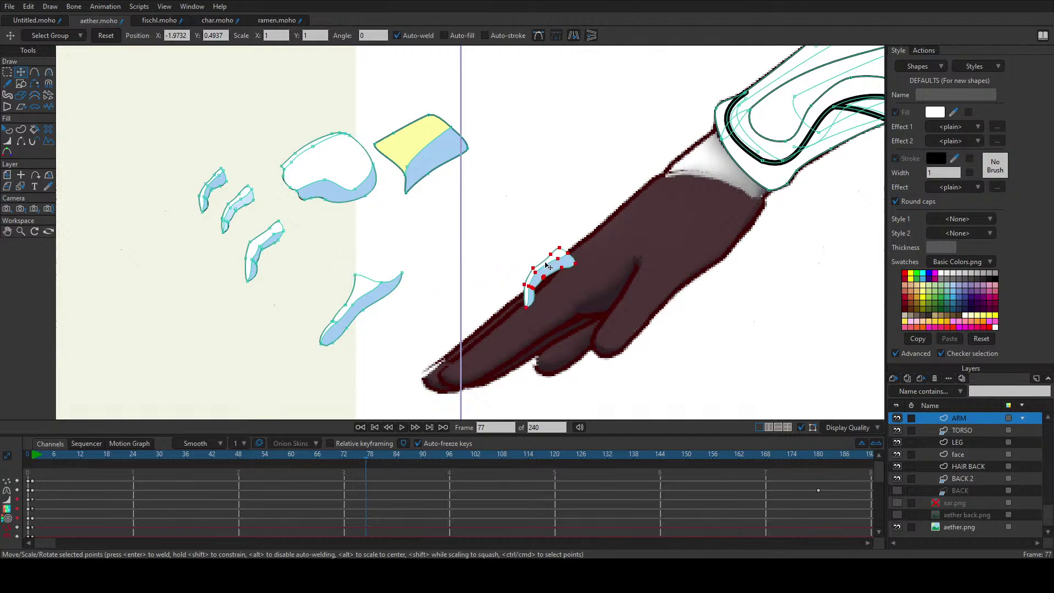
Step: Move the same finger off the glove to just below the yellow wrist piece at frame 121 and review its keyframes
left_click_drag(446, 457, 554, 458)
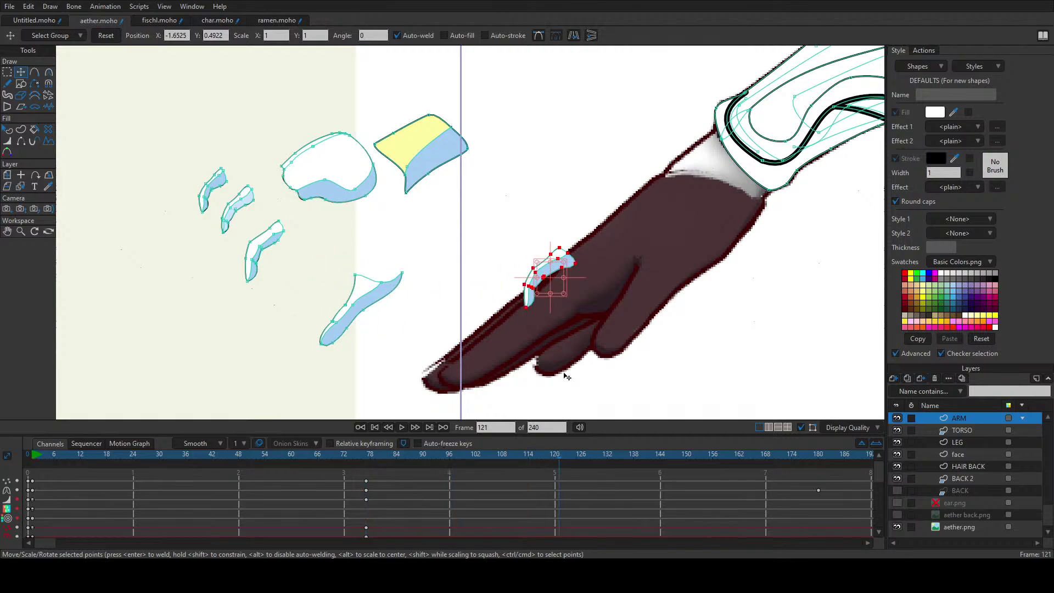
left_click_drag(554, 275, 472, 207)
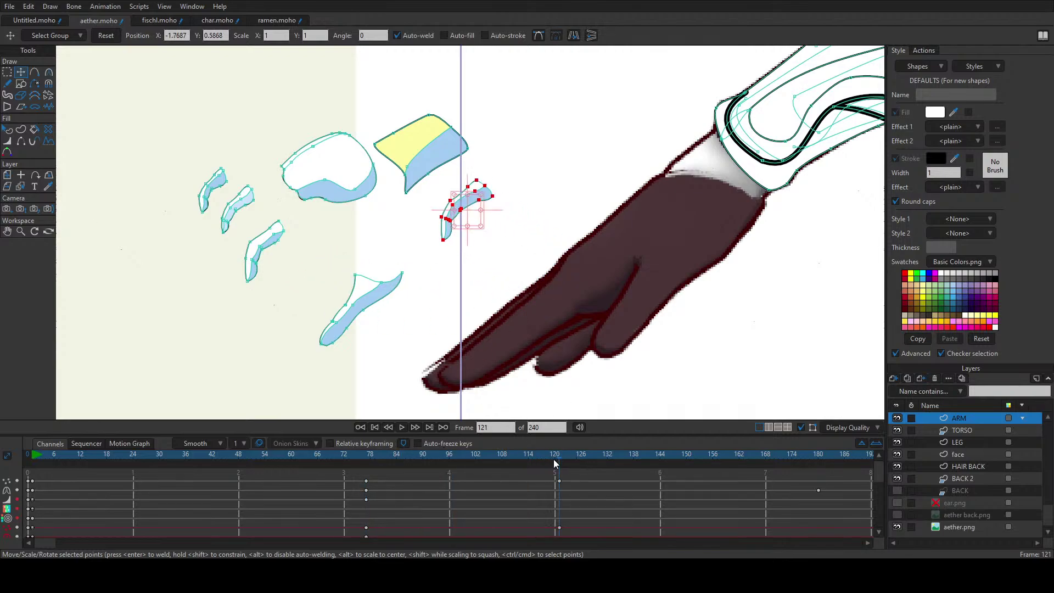
mouse_move(553, 458)
left_mouse_down()
mouse_move(434, 463)
mouse_move(508, 463)
mouse_move(407, 452)
mouse_move(616, 447)
mouse_move(557, 460)
left_mouse_up()
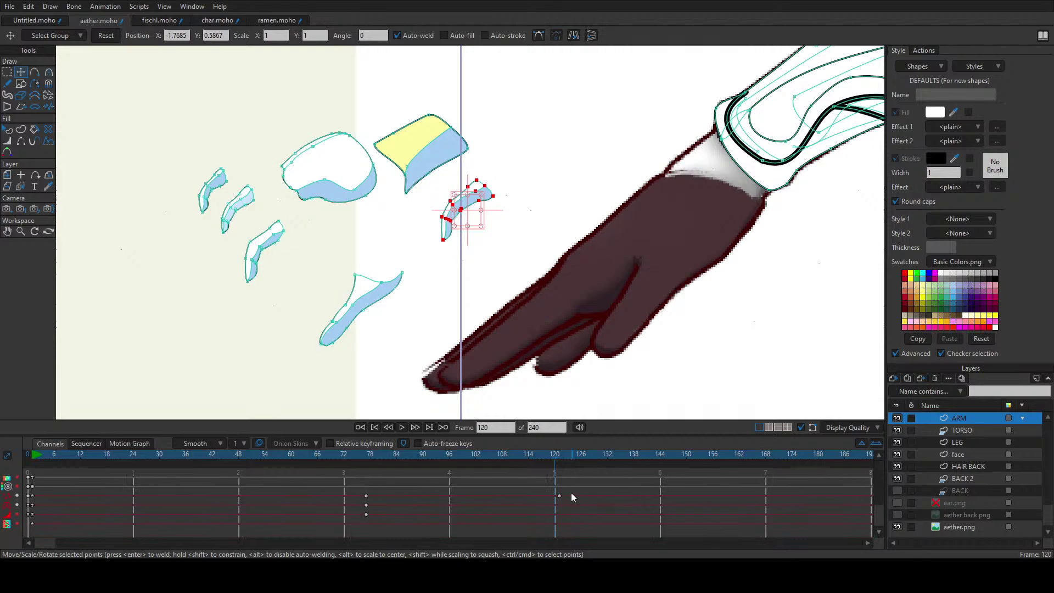
scroll(571, 492, "up", 2)
scroll(570, 492, "down", 2)
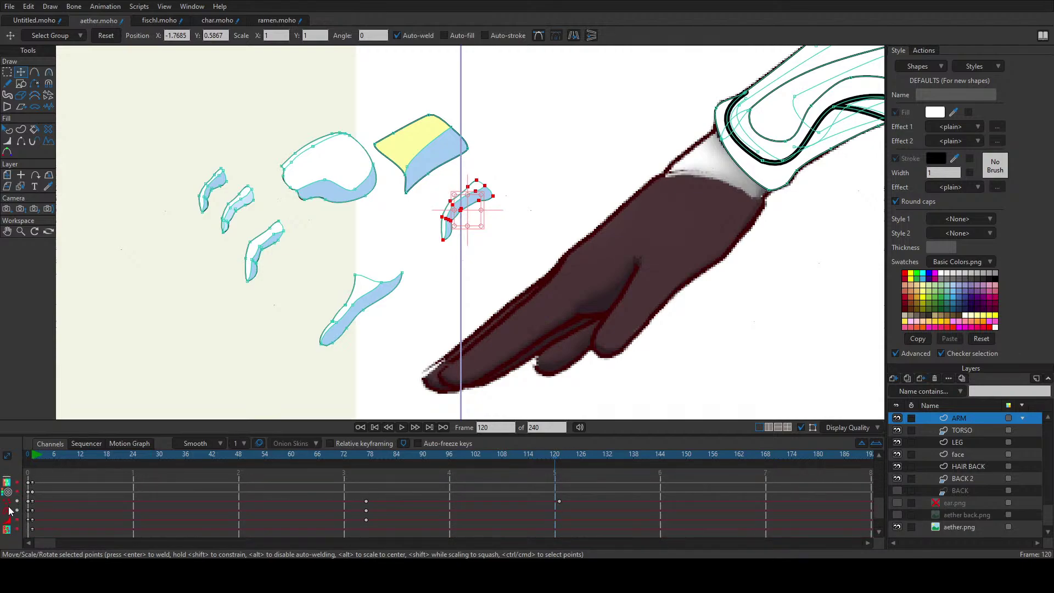
scroll(52, 501, "up", 3)
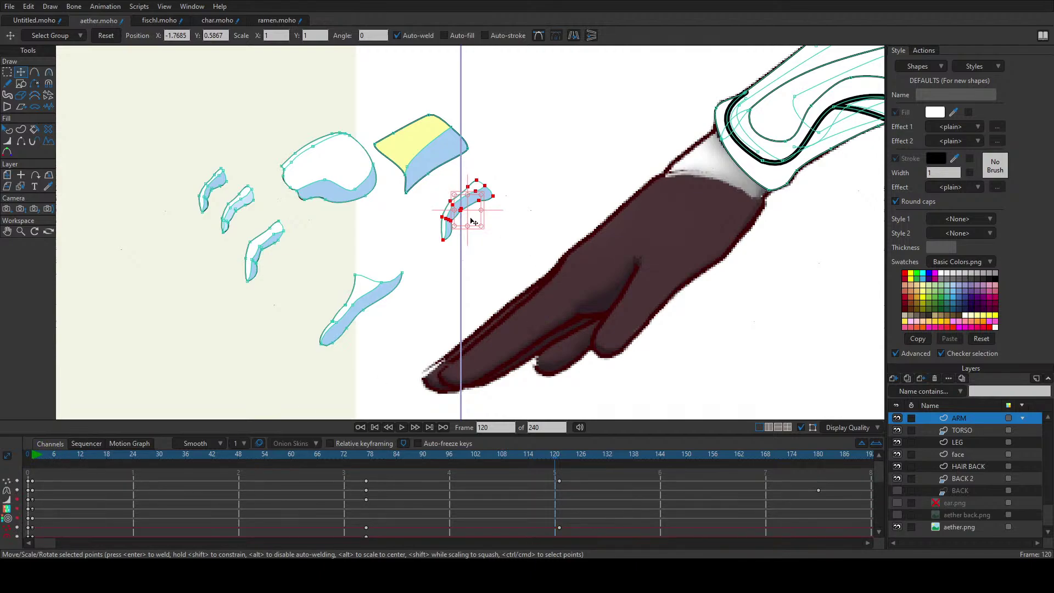
Step: Reposition a point on the finger's inner edge, adjust the curve near its end at frame 120, and review the keyframe channels
left_click_drag(465, 214, 467, 212)
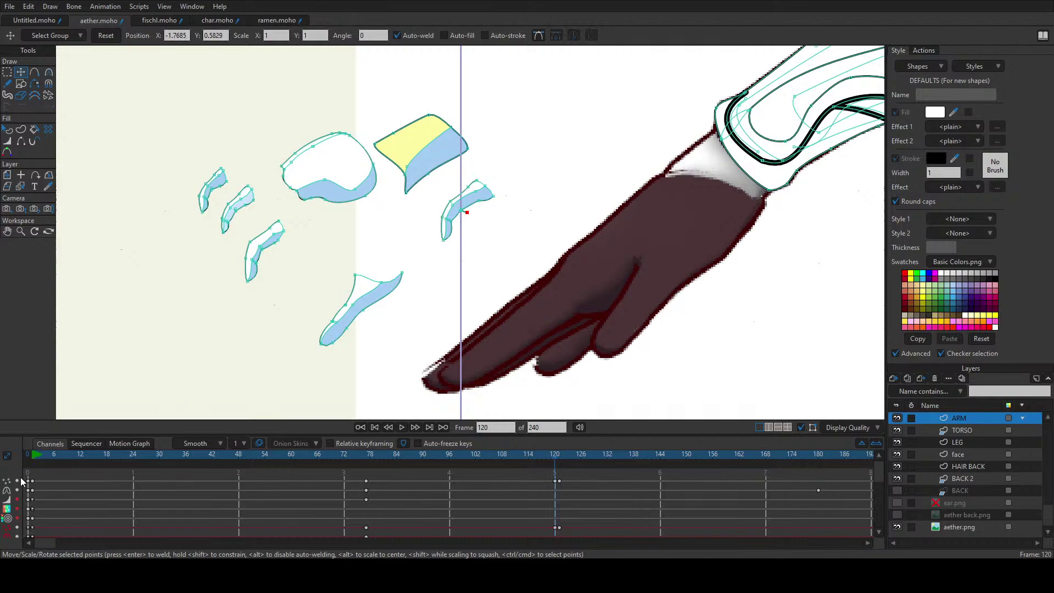
key("c")
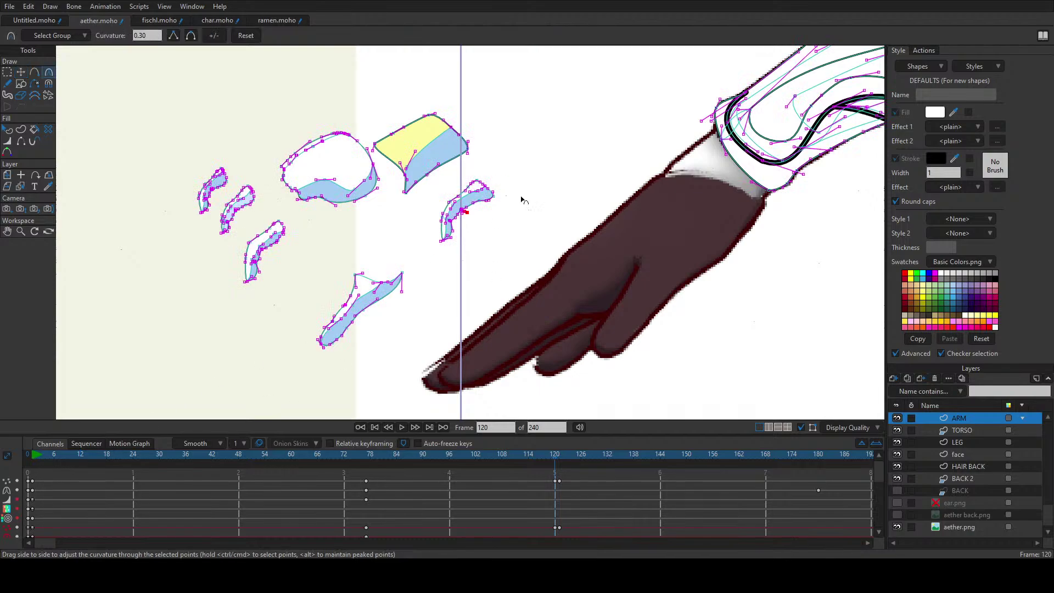
left_click_drag(494, 194, 503, 193)
key("t")
scroll(70, 532, "down", 1)
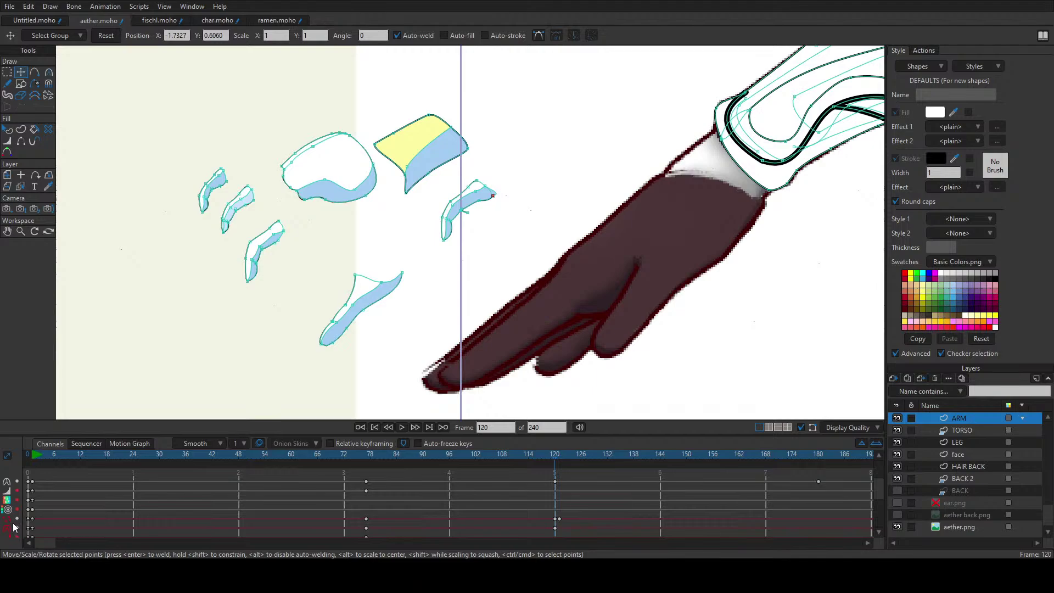
Step: Select the separated thumb's shading shape and shift the middle point of its inner edge slightly at frame 120
double_click(362, 303)
scroll(360, 307, "up", 4)
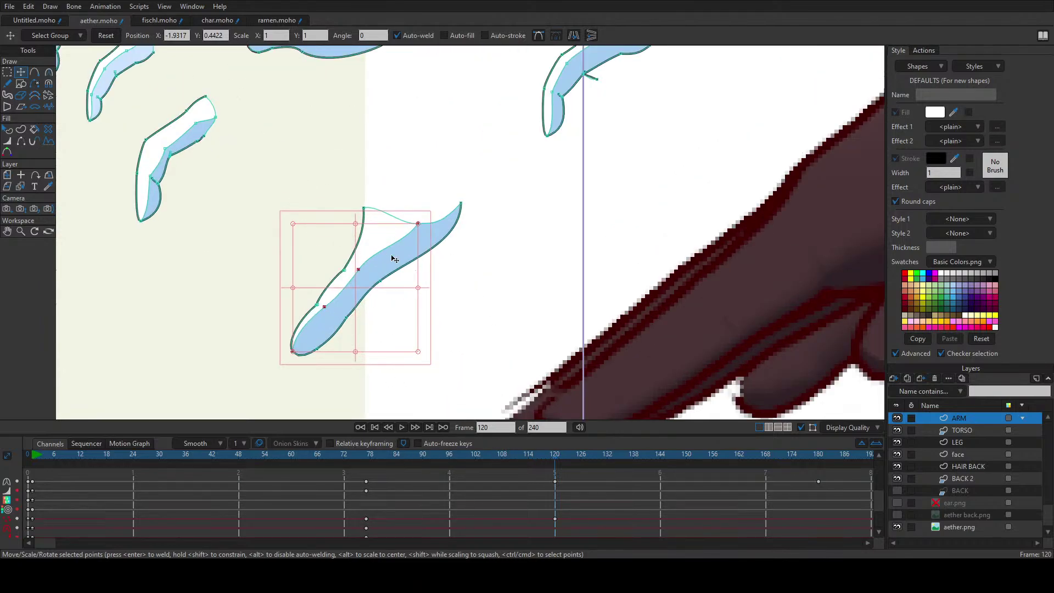
double_click(363, 274)
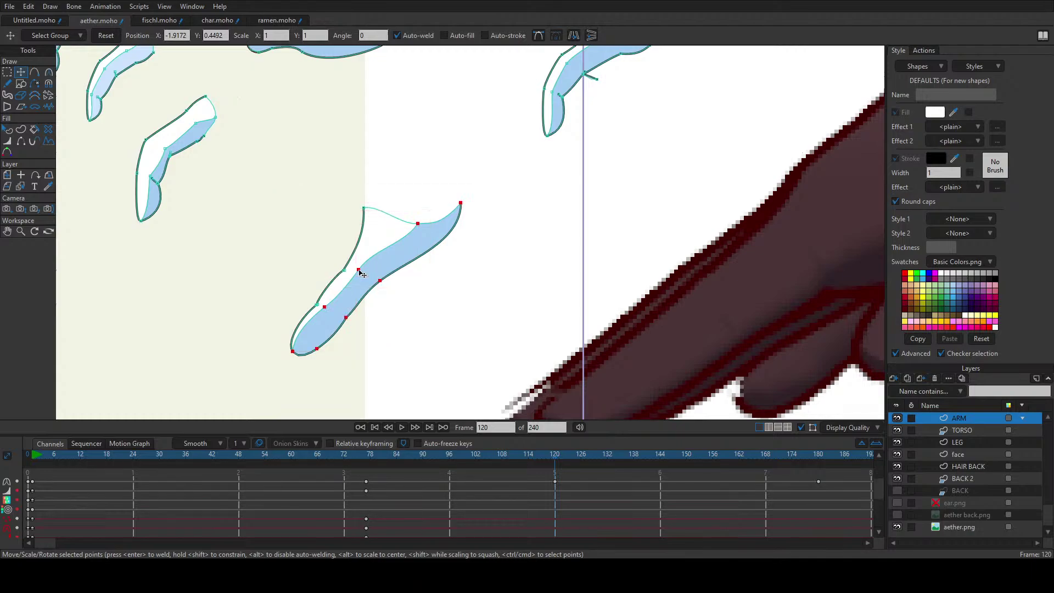
mouse_move(363, 273)
left_mouse_down()
mouse_move(371, 283)
mouse_move(358, 265)
left_mouse_up()
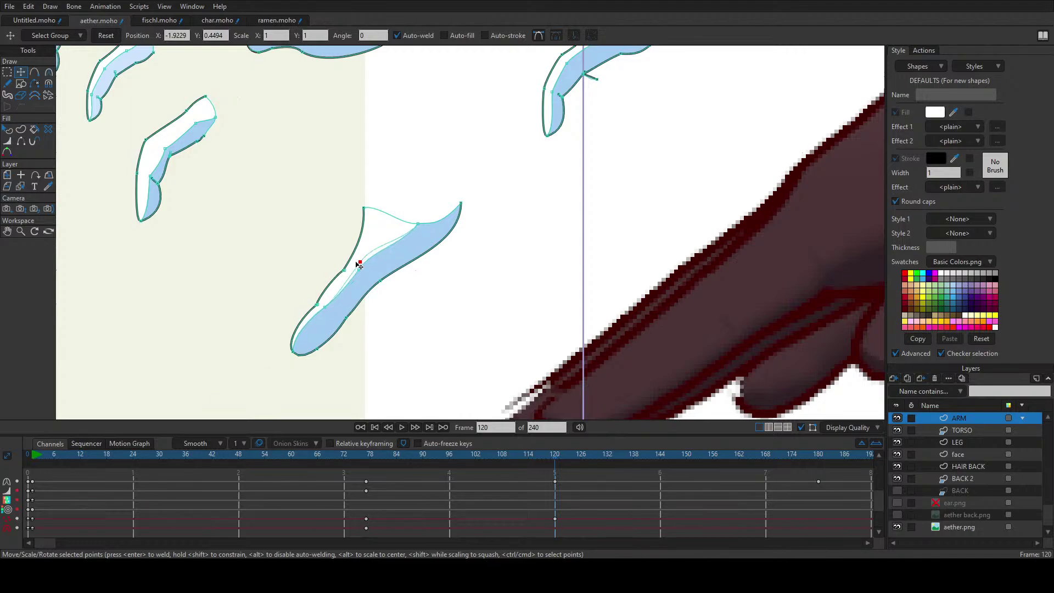
Step: Go to frame 77 and pull points of the separated thumb outward to distort its overlapping shapes
left_click_drag(554, 456, 367, 464)
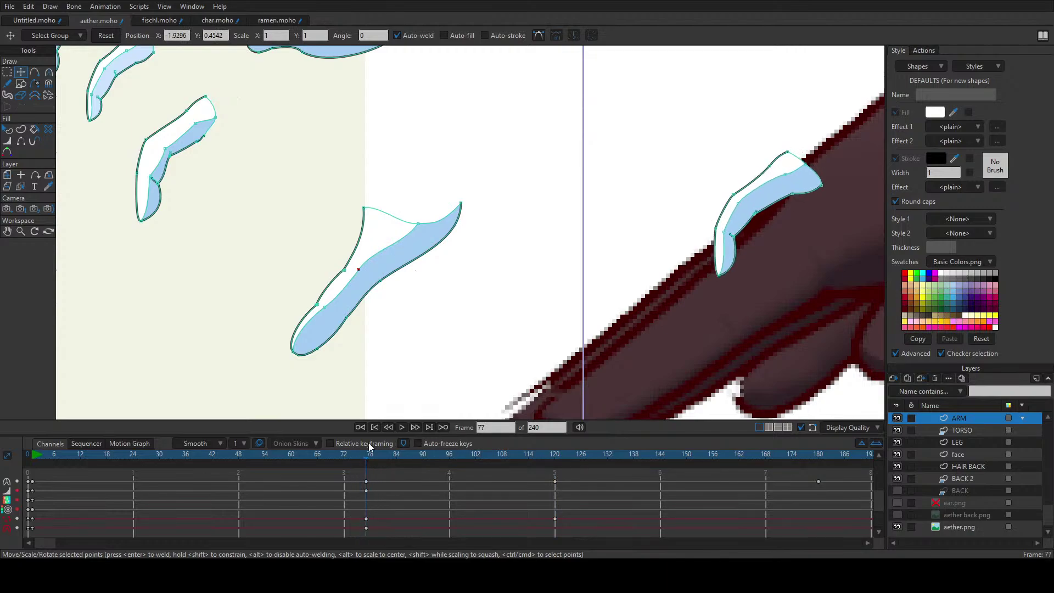
left_click(376, 256)
left_click_drag(367, 251, 319, 267)
left_click(339, 177)
left_click(338, 178)
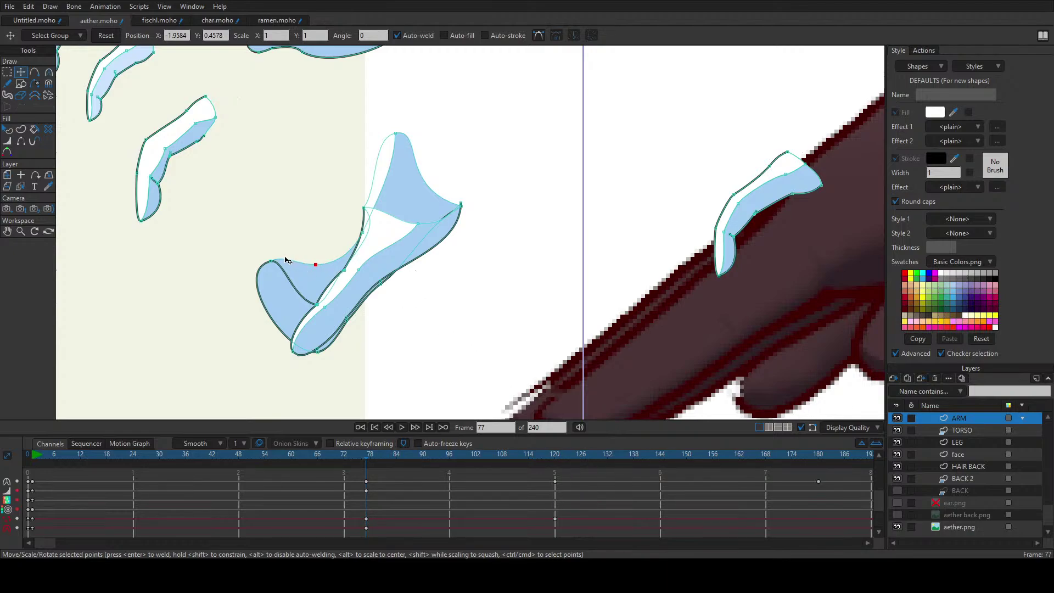
Step: Pull the displaced thumb points back toward the thumb at frame 77 and review the keyframe channels
left_click_drag(270, 262, 304, 332)
left_click_drag(317, 268, 363, 202)
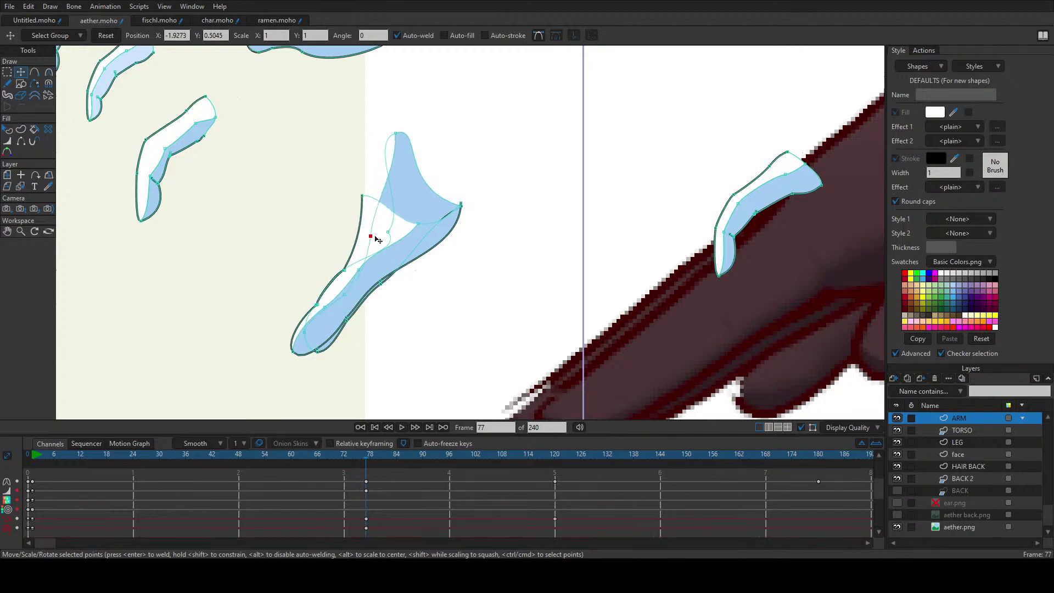
left_click_drag(399, 134, 392, 199)
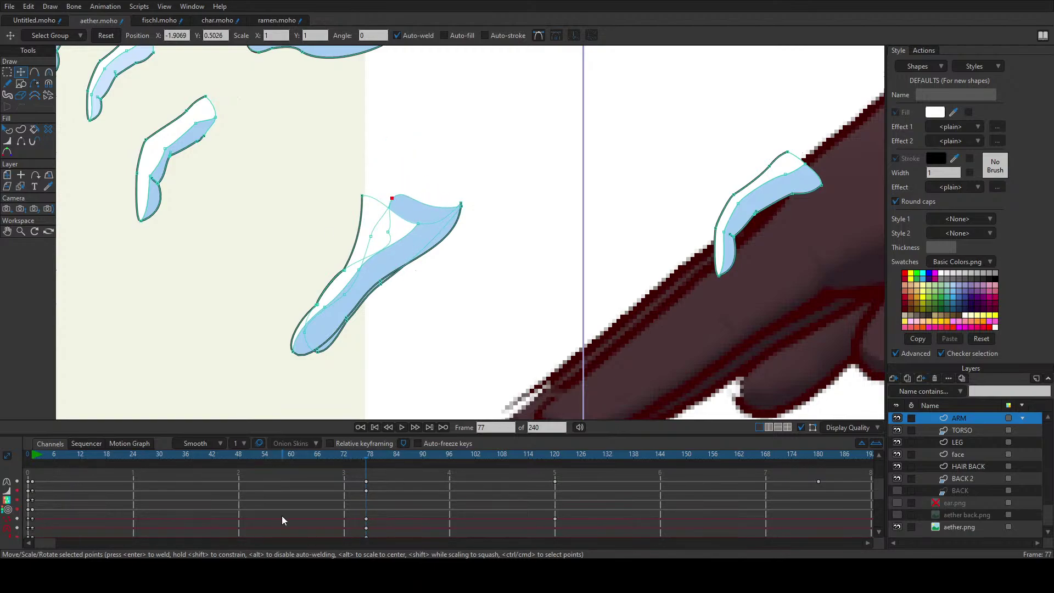
scroll(51, 508, "down", 1)
mouse_move(384, 219)
left_mouse_down()
mouse_move(391, 230)
mouse_move(392, 206)
mouse_move(383, 223)
left_mouse_up()
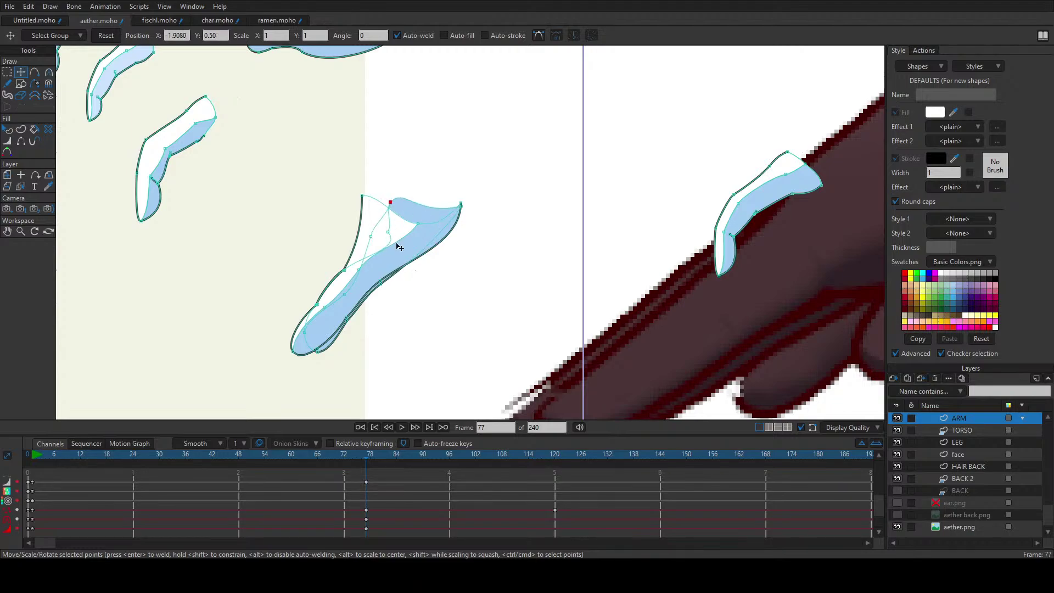
Step: Switch to Untitled.moho and refine the ear outline's lowest point against the sketched earlobe
left_click(44, 20)
scroll(437, 339, "up", 6)
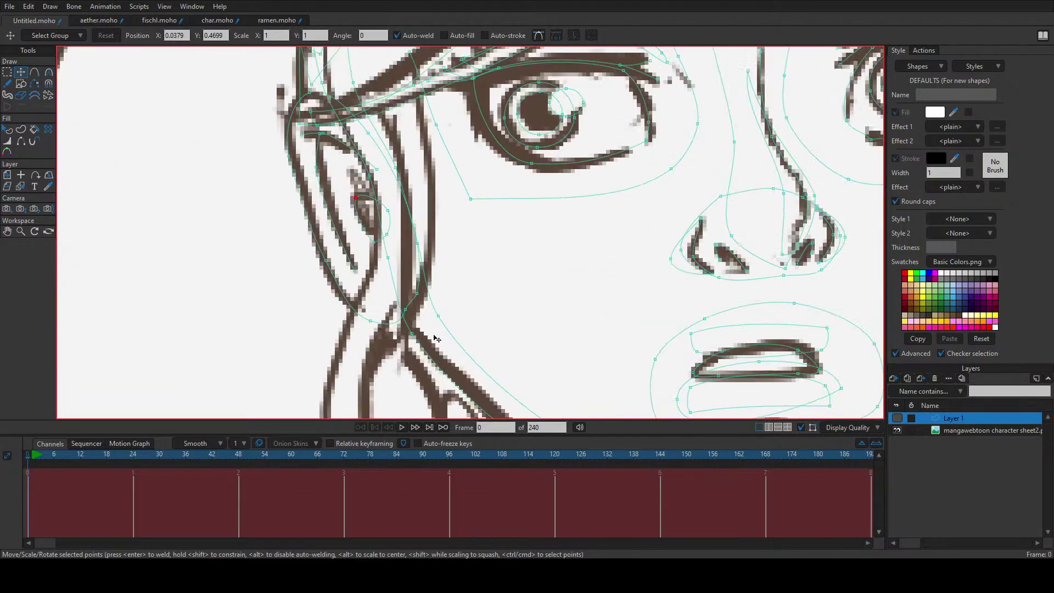
scroll(374, 318, "up", 2)
left_click(409, 305)
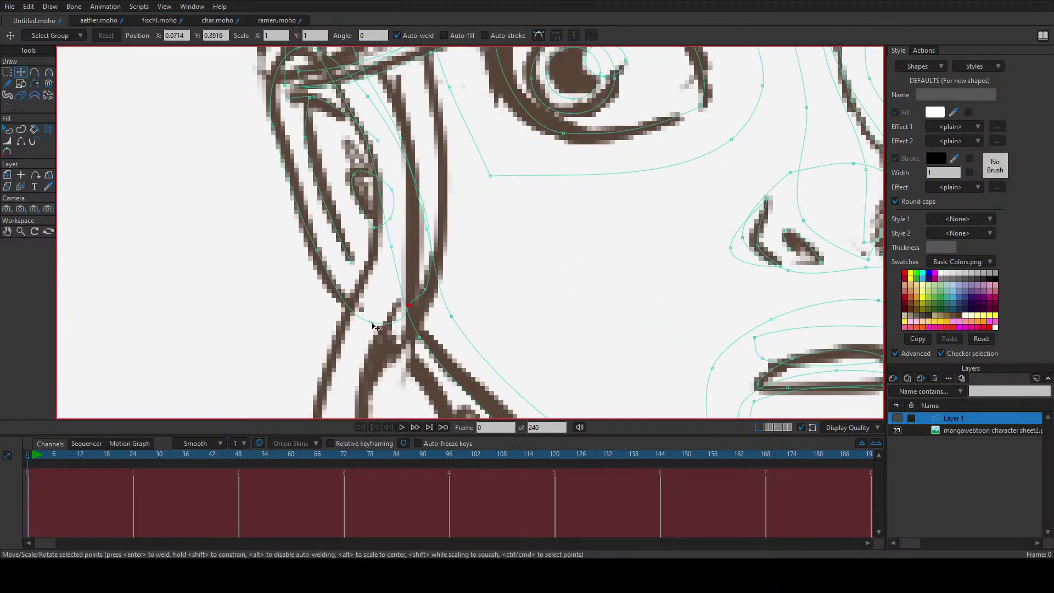
left_click_drag(369, 323, 366, 320)
Step: Adjust the curve handles of the inner ear line's upper point so it follows the sketch
scroll(343, 217, "up", 3)
left_click(322, 219)
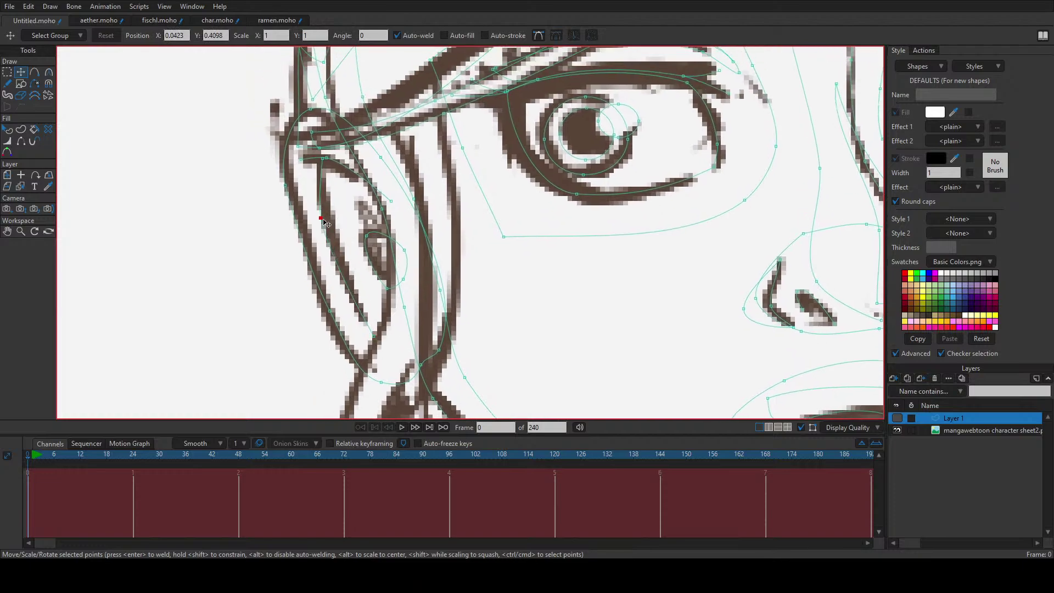
key("c")
left_click(327, 256, "ctrl+shift")
left_click(322, 200, "ctrl+shift")
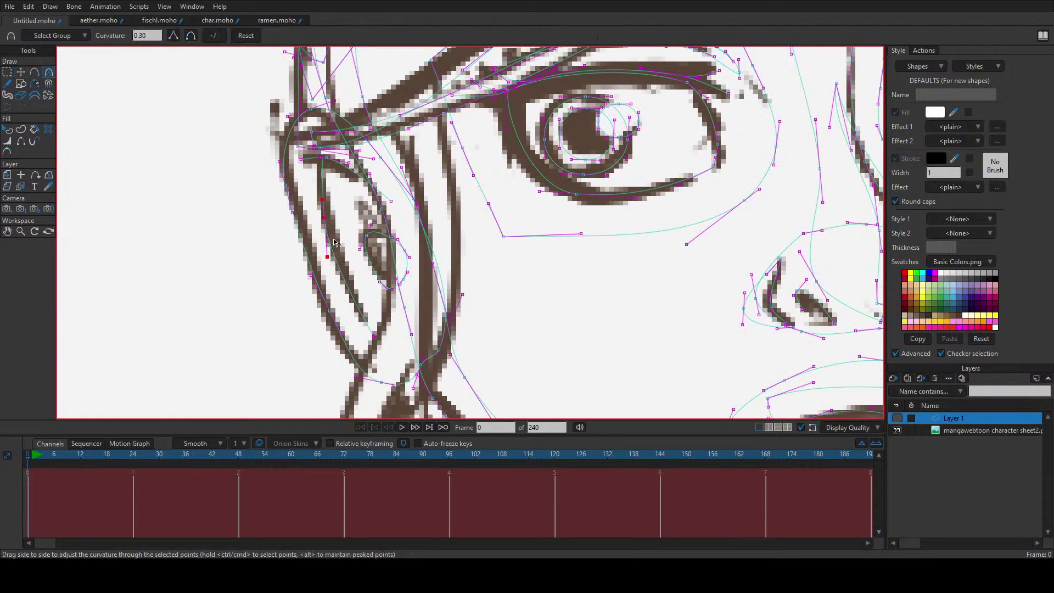
Step: Move the ear outline's upper outer point and top point onto the sketch lines and refine their curvature
key("t")
left_click_drag(292, 212, 292, 199)
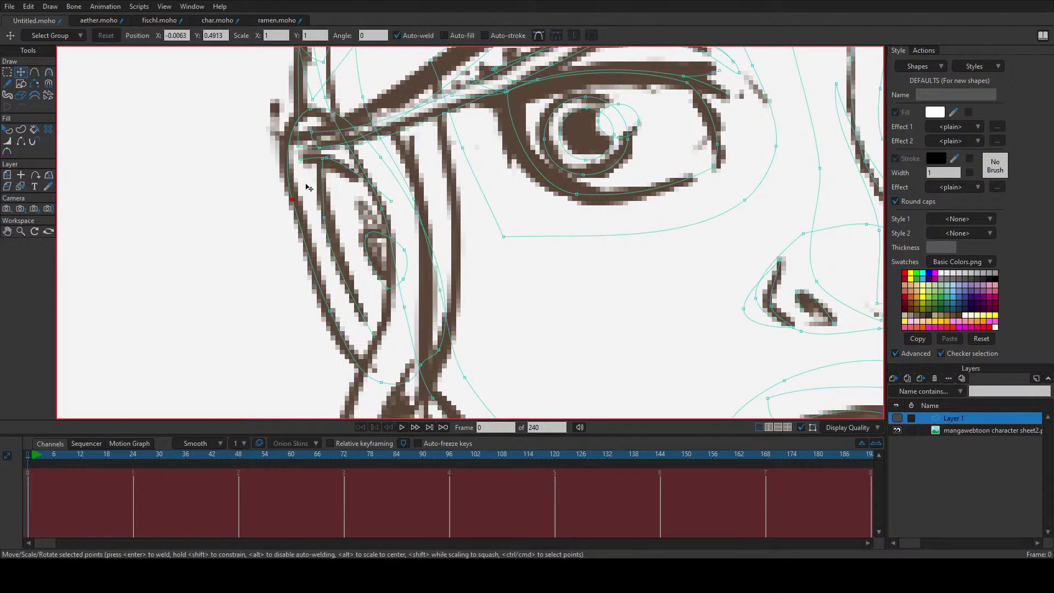
left_click_drag(313, 113, 314, 118)
key("c")
left_click(281, 122, "ctrl+shift")
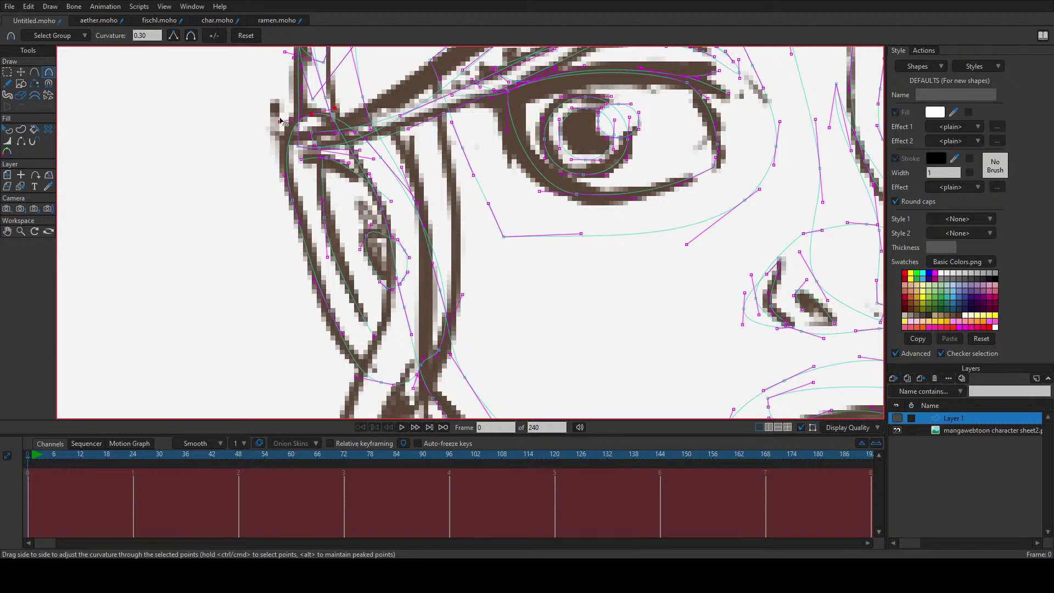
double_click(285, 170)
key("t")
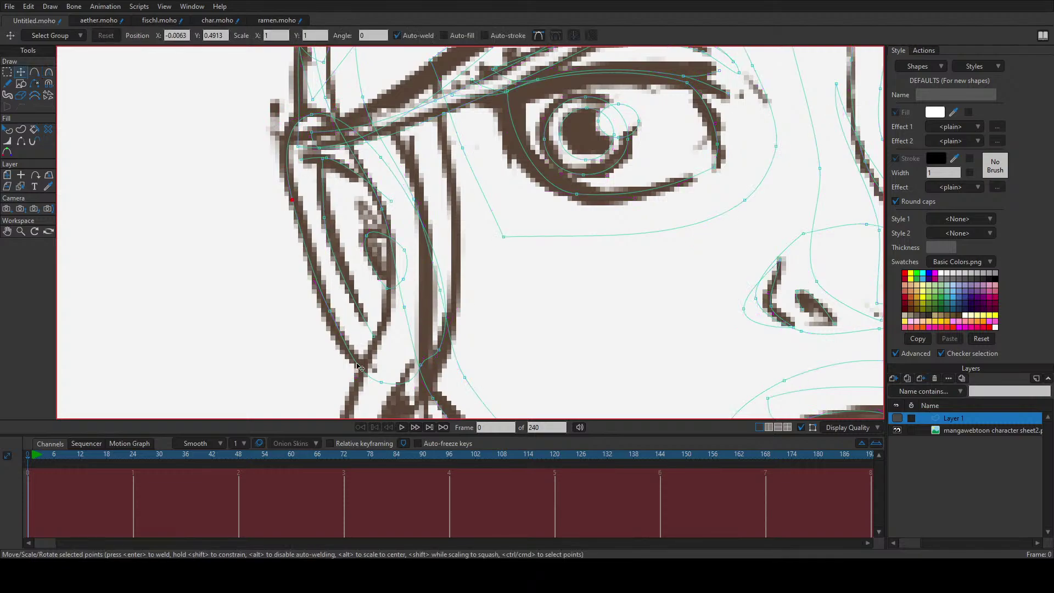
Step: Reposition the ear outline's points around the earlobe and lower outer edge, and refine their curvature to match the sketch
left_click(420, 365)
left_click_drag(426, 365, 363, 378)
key("c")
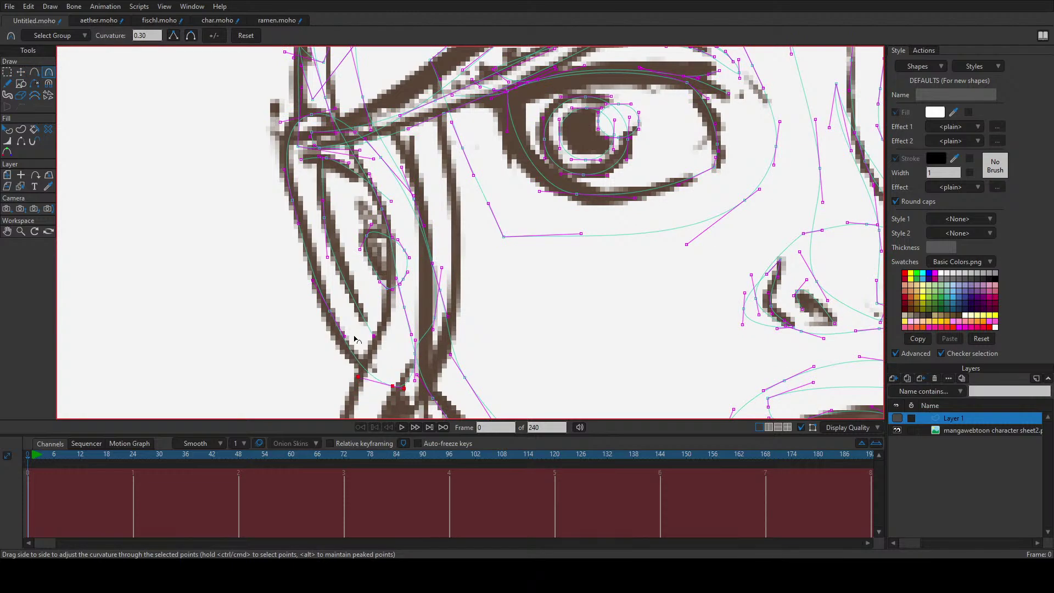
key("t")
left_click_drag(330, 312, 343, 348)
key("c")
key("t")
left_click(335, 316)
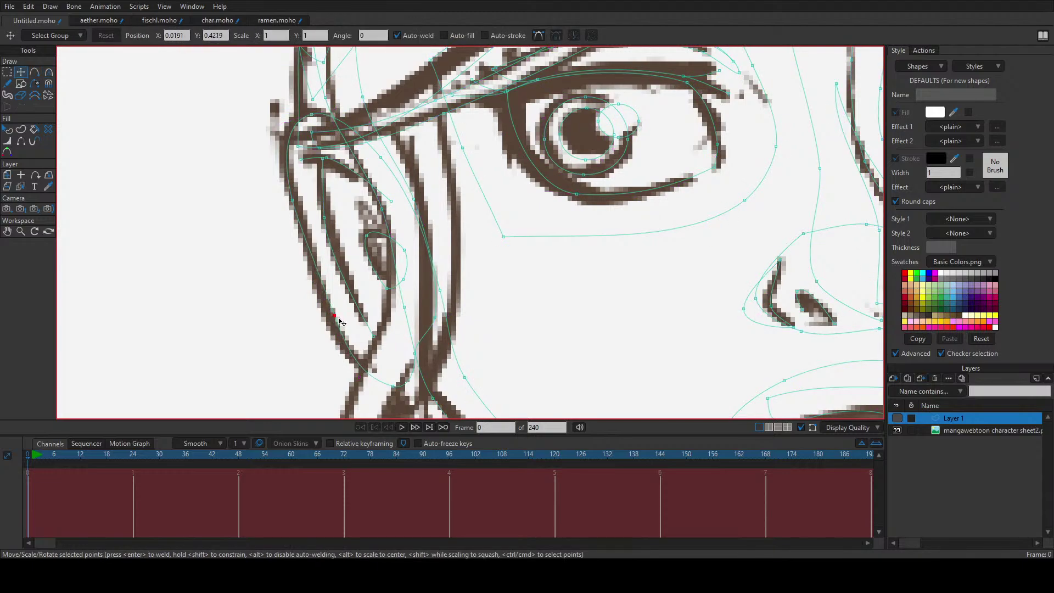
Step: Select the ear outline together with its inner ear curves and move them onto the blank area beside the head
scroll(407, 316, "down", 5)
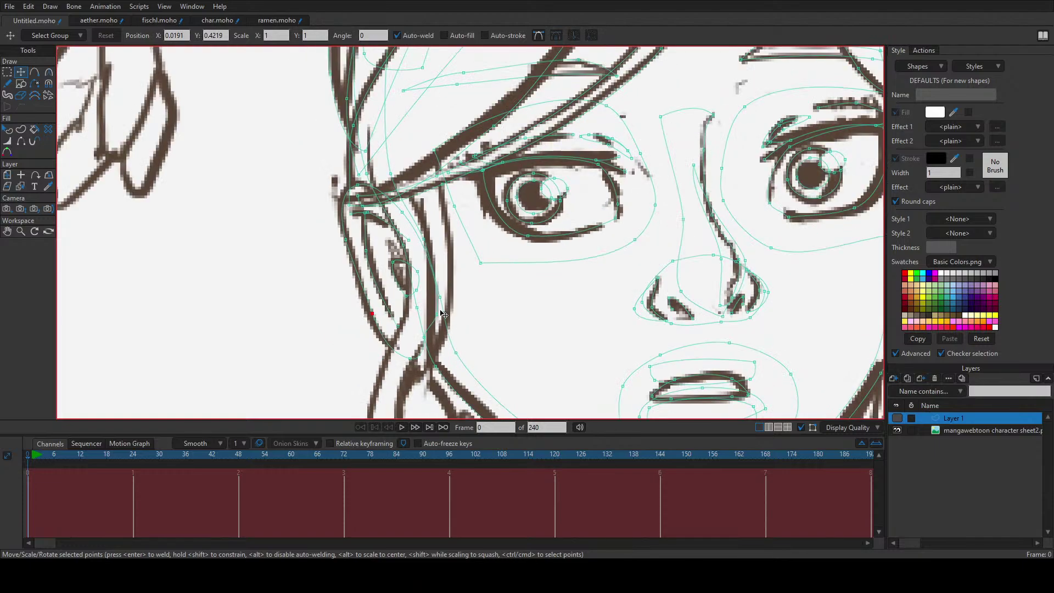
scroll(417, 267, "up", 5)
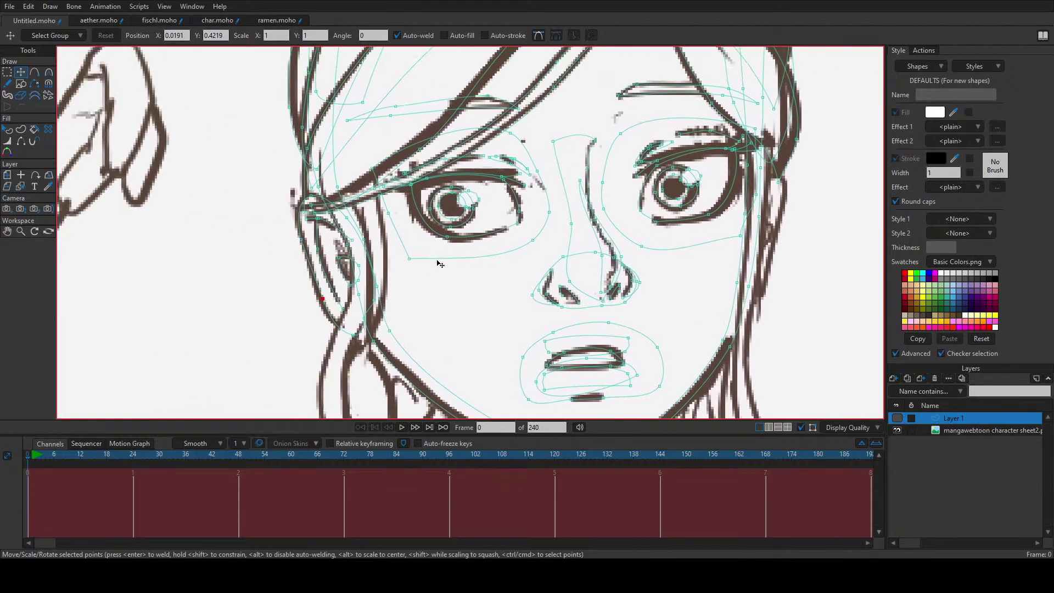
scroll(397, 281, "up", 1)
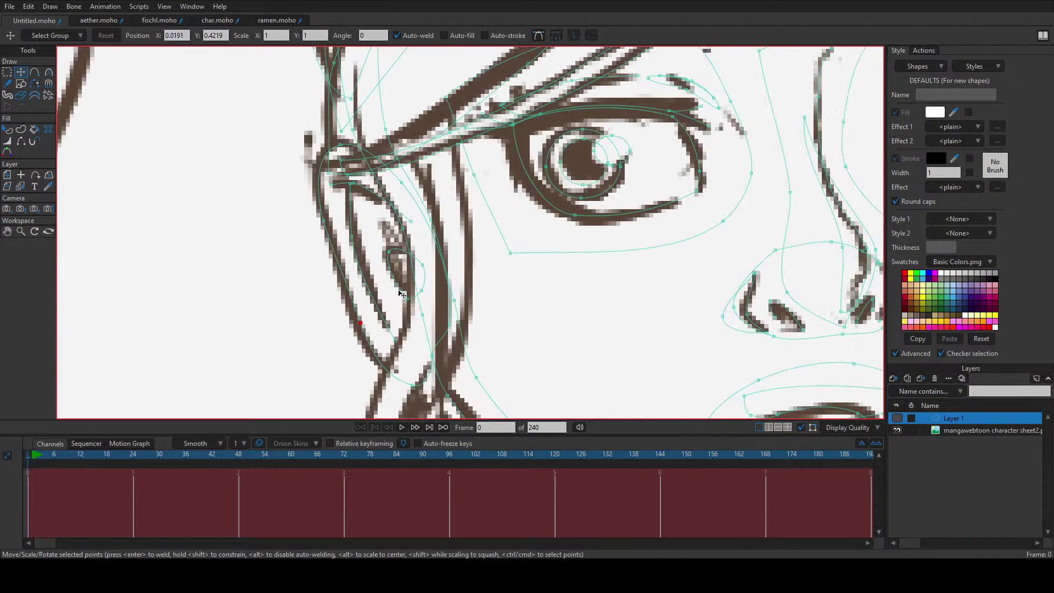
double_click(403, 295)
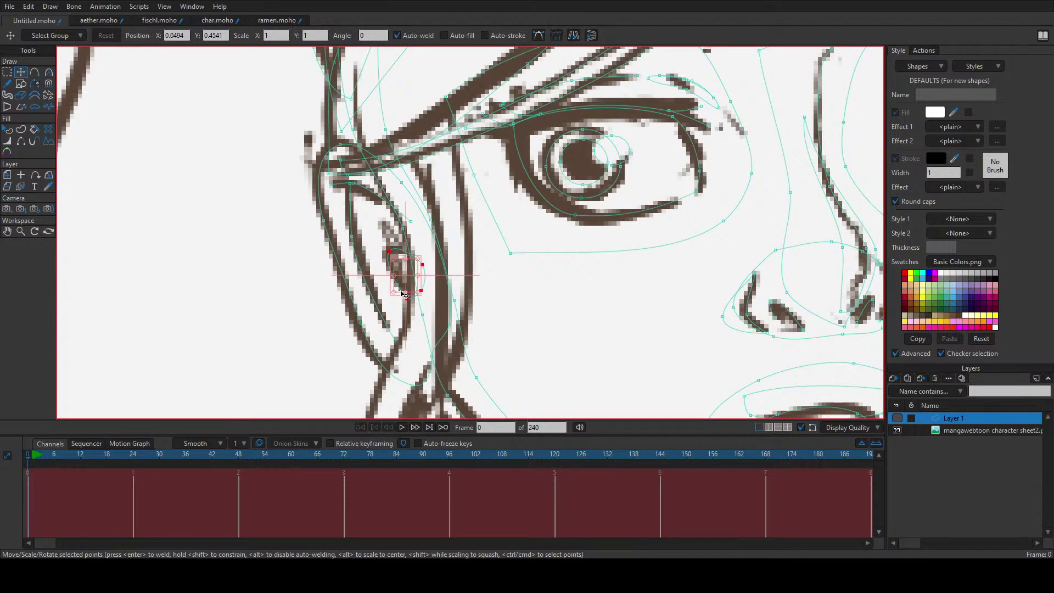
double_click(365, 272)
double_click(342, 231)
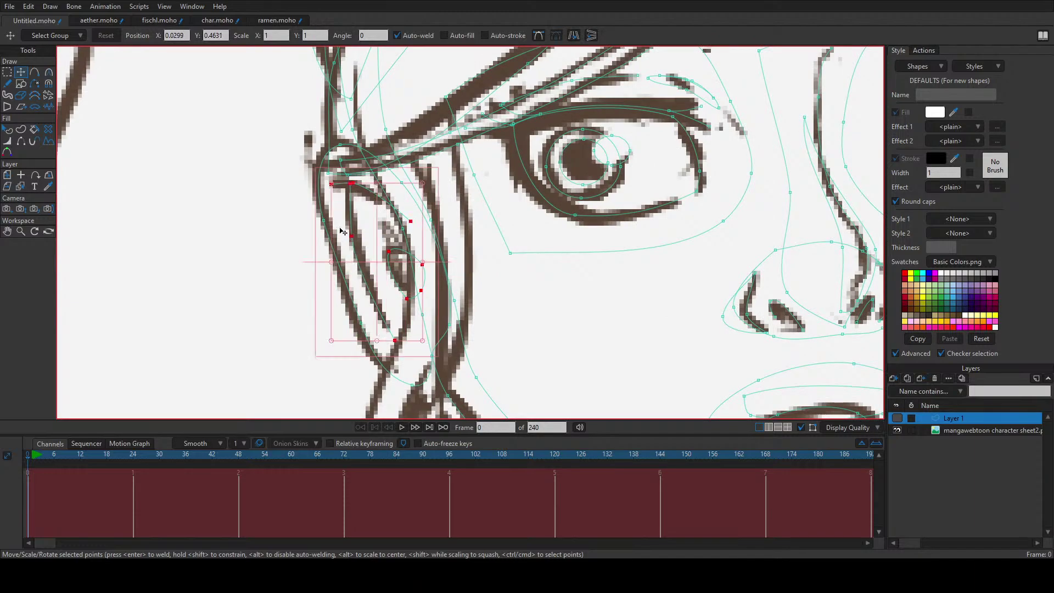
left_click_drag(330, 239, 136, 233)
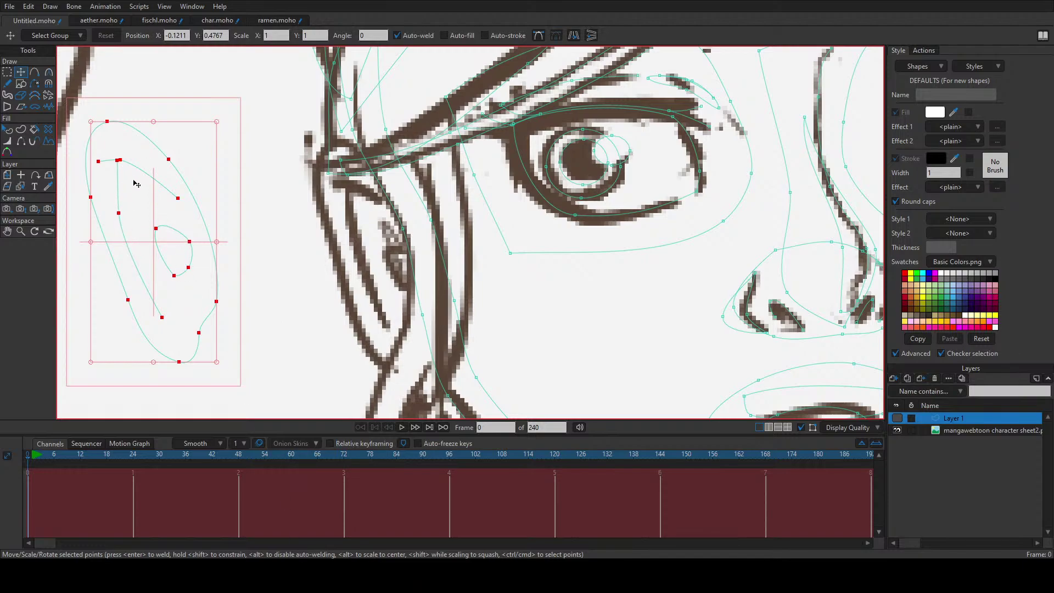
Step: Add points to the upper fold and long inner ear line so that each open curve becomes a closed shape
key("a")
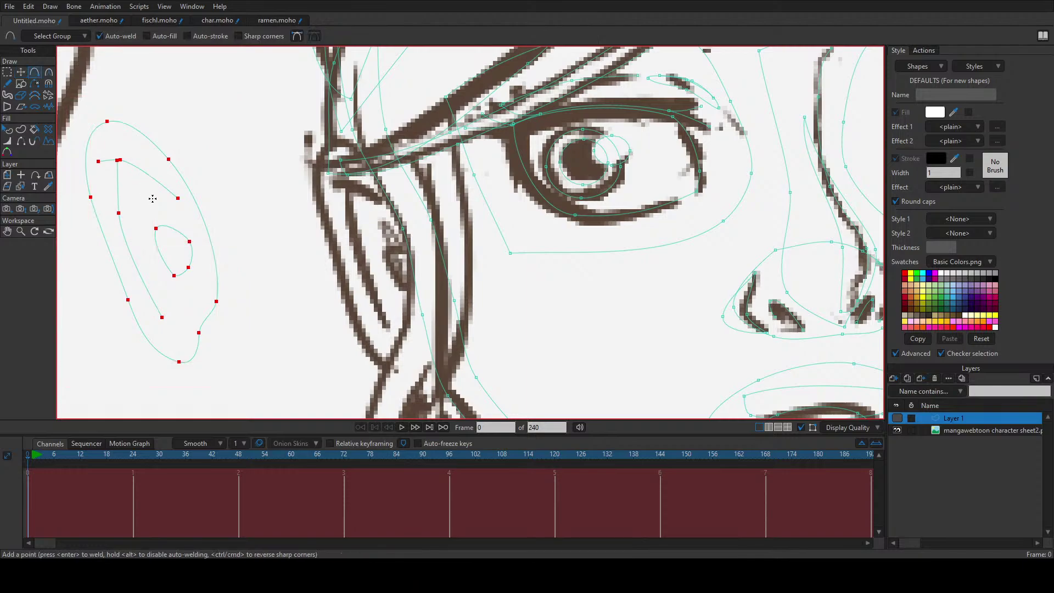
left_click_drag(100, 163, 178, 198)
mouse_move(162, 318)
left_mouse_down()
mouse_move(131, 165)
mouse_move(118, 162)
left_mouse_up()
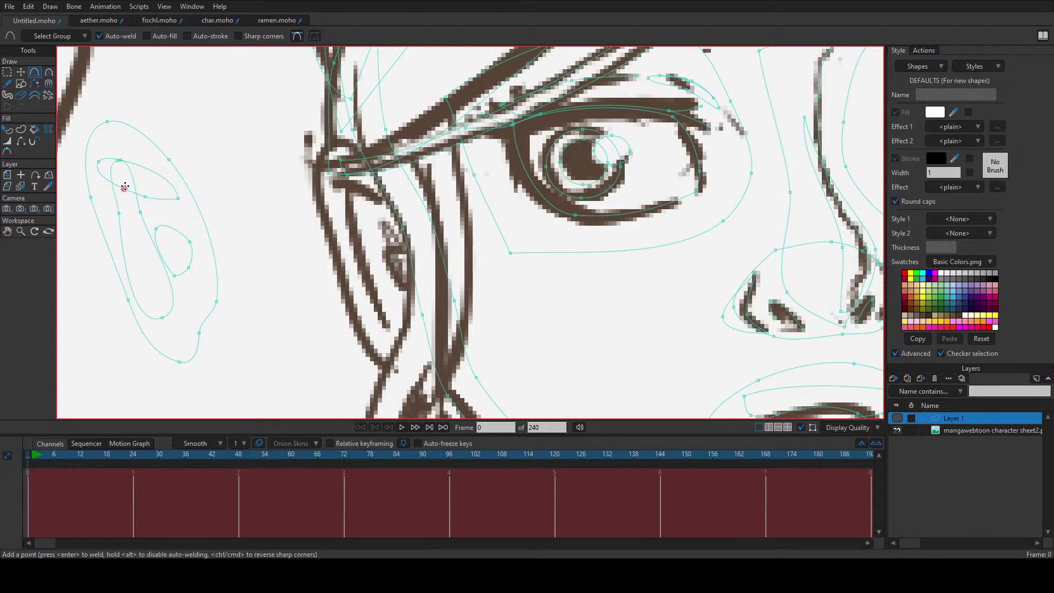
Step: Adjust the curve handles at both ends of the long inner ear shape to make it narrow and pointed
key("t")
left_click(120, 161)
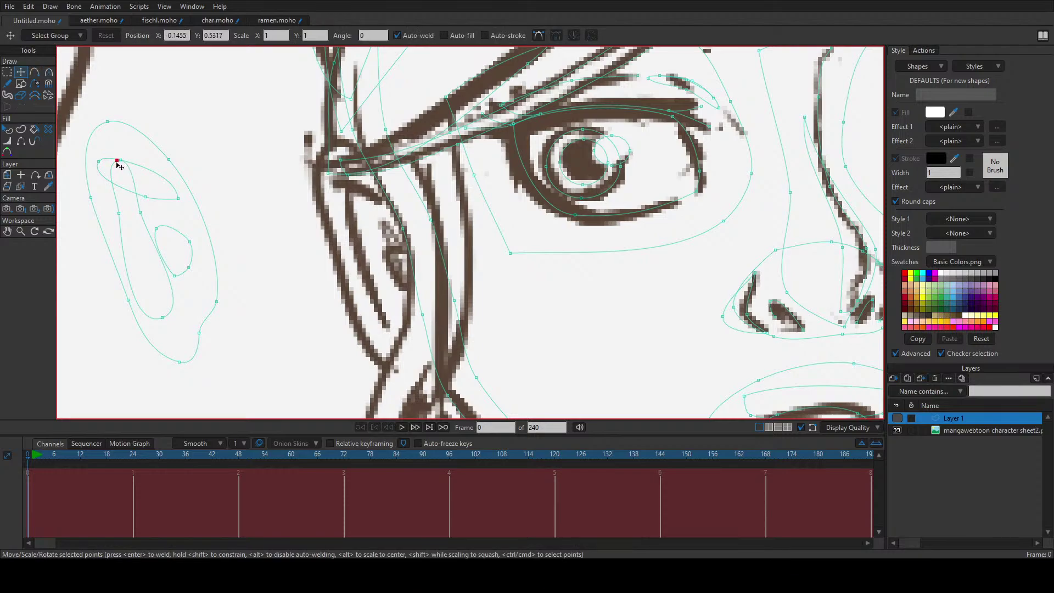
key("c")
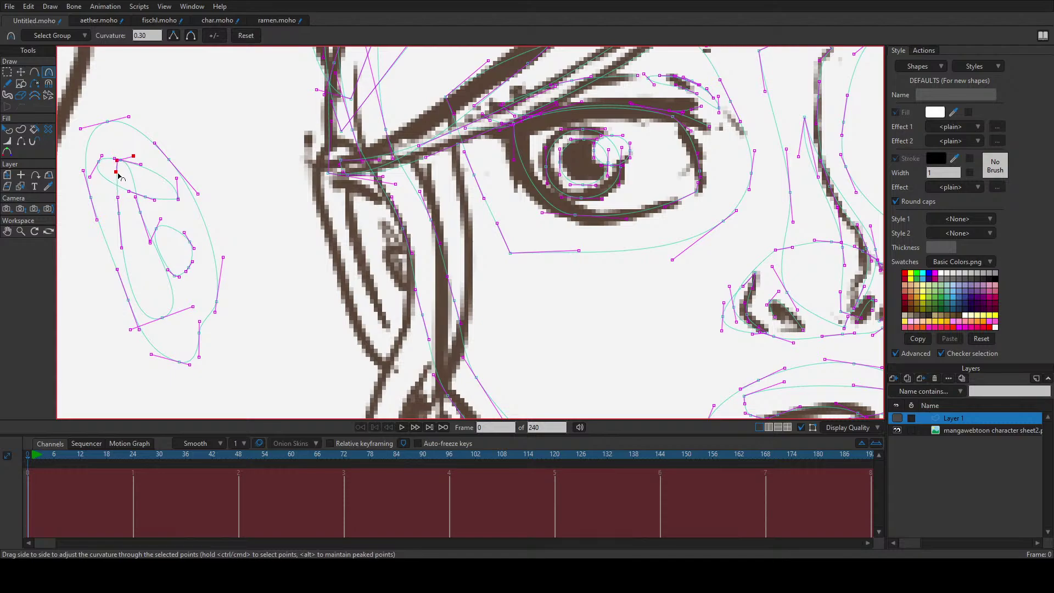
left_click_drag(134, 164, 130, 181)
left_click_drag(123, 339, 149, 278)
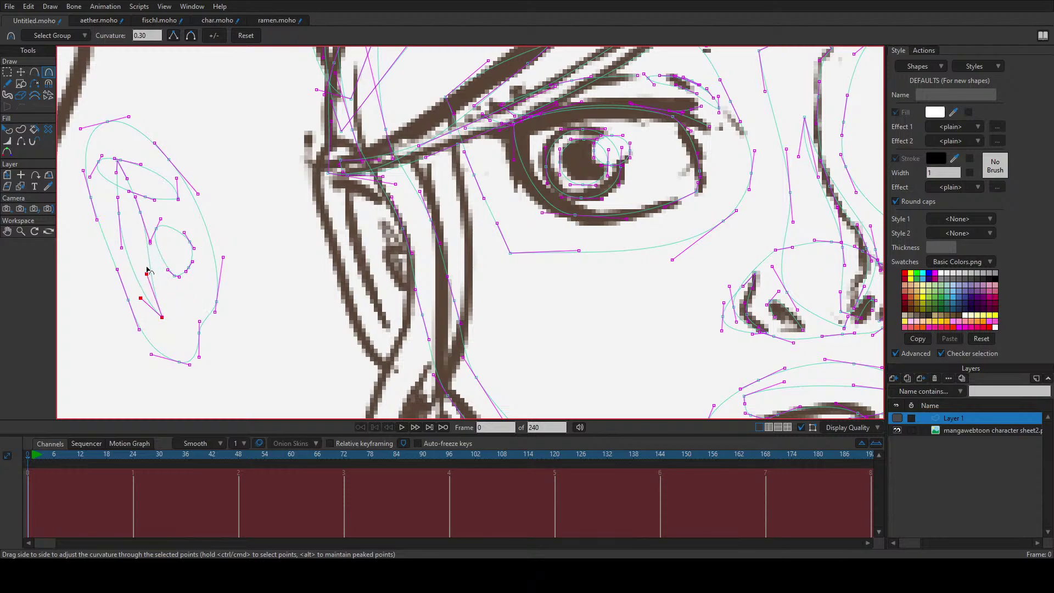
Step: Adjust the middle points of the long inner ear shape and lower the base point of the small ear hollow
key("t")
left_click(137, 216)
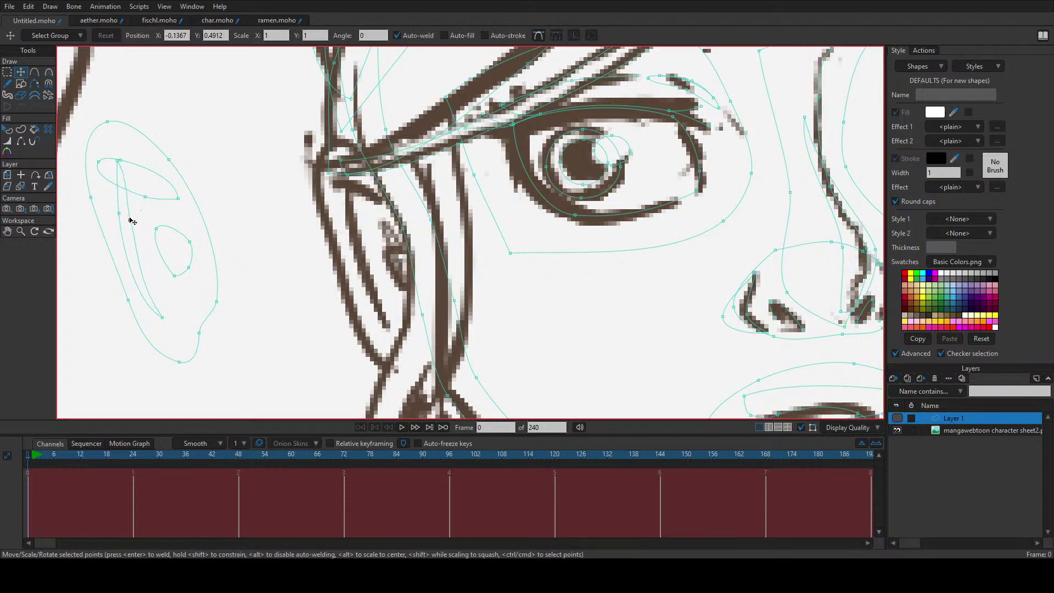
mouse_move(119, 213)
left_mouse_down()
mouse_move(110, 199)
mouse_move(122, 215)
left_mouse_up()
key("c")
key("t")
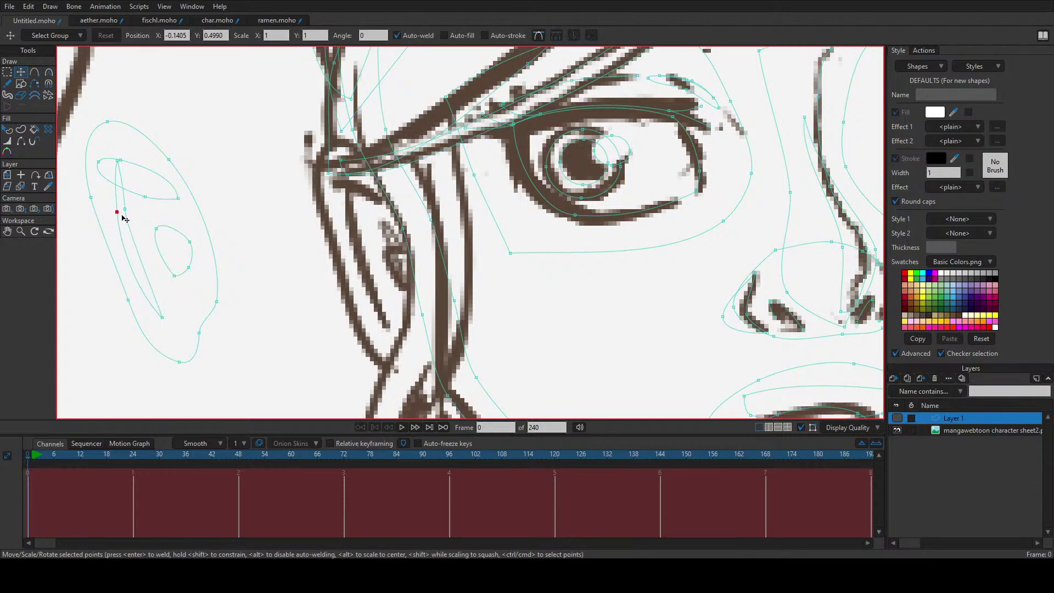
mouse_move(179, 281)
left_mouse_down()
mouse_move(184, 292)
mouse_move(188, 267)
mouse_move(186, 296)
left_mouse_up()
left_click(189, 268)
Step: Adjust the middle point on the lower edge of the upper ear fold and the point at its top edge
left_click_drag(144, 199, 141, 188)
key("c")
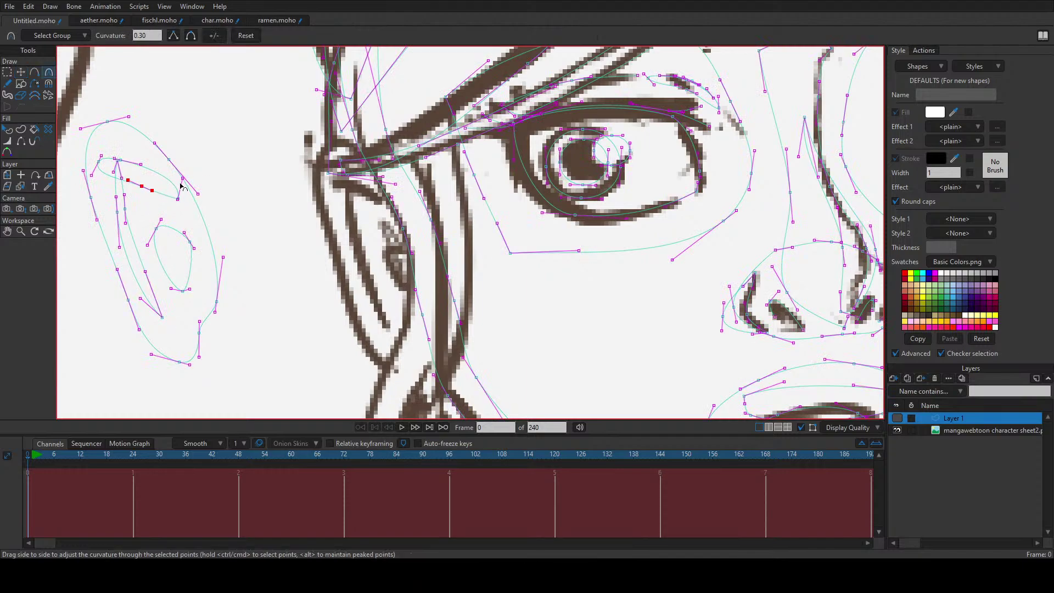
left_click(177, 199)
key("t")
left_click(120, 159)
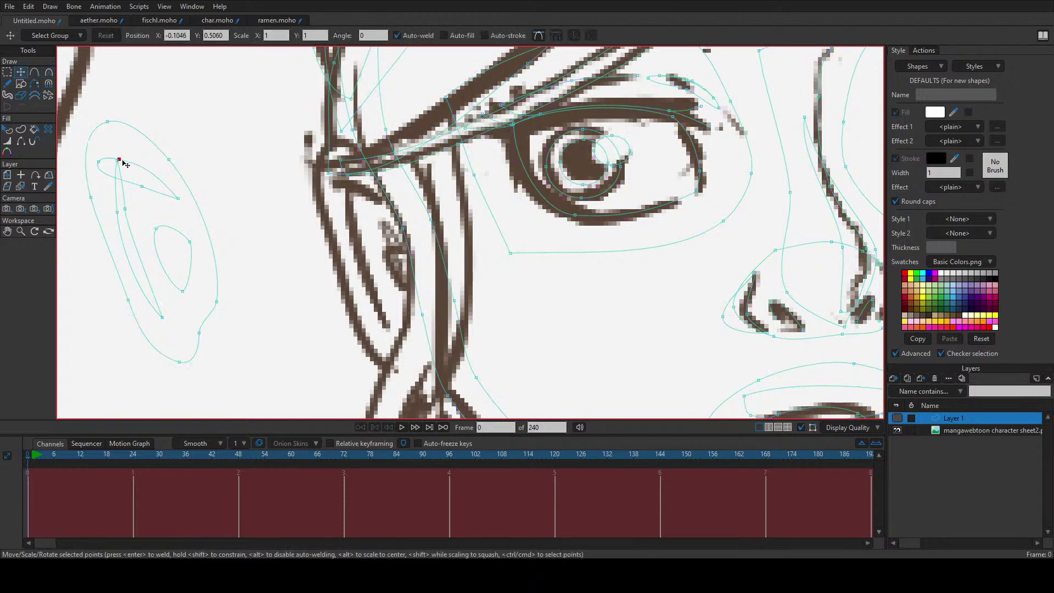
left_click_drag(124, 165, 126, 166)
Step: Adjust the curve handles at both ends of the upper ear fold to make the closed shape slimmer
key("c")
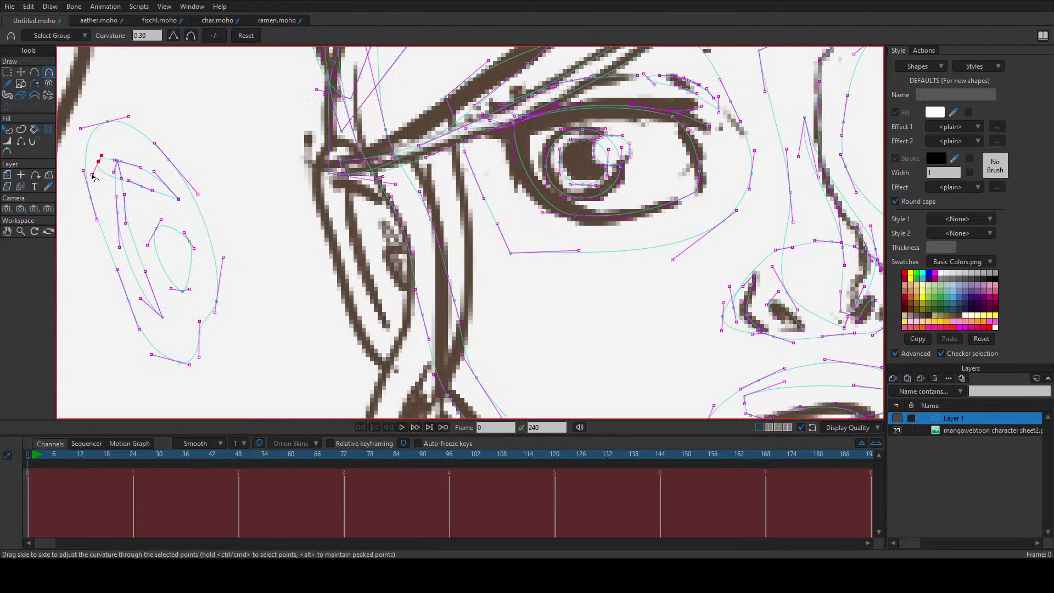
mouse_move(93, 177)
left_mouse_down()
mouse_move(110, 171)
mouse_move(100, 171)
left_mouse_up()
key("t")
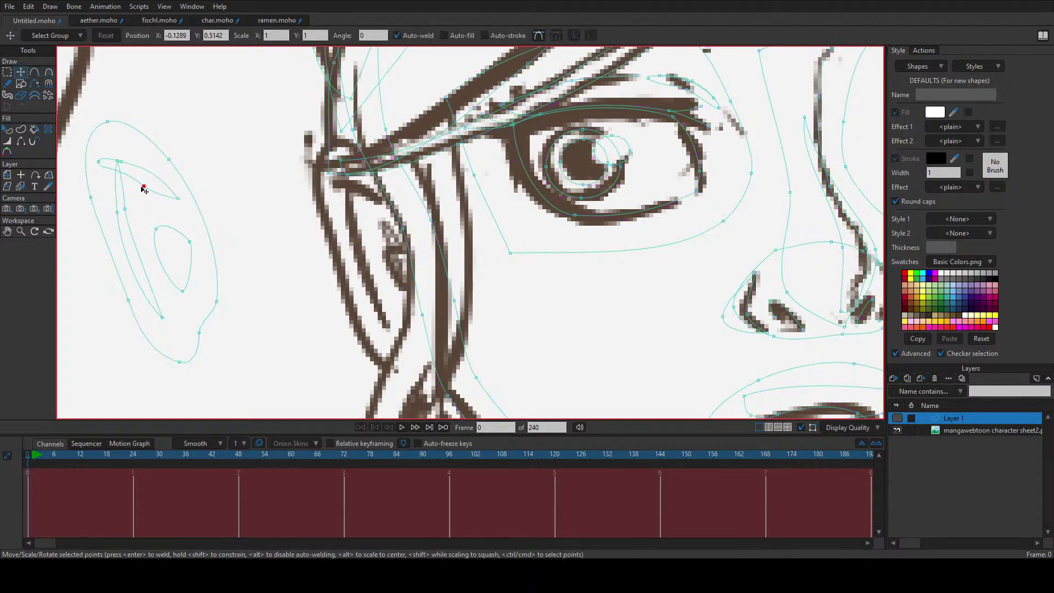
left_click(142, 185)
key("c")
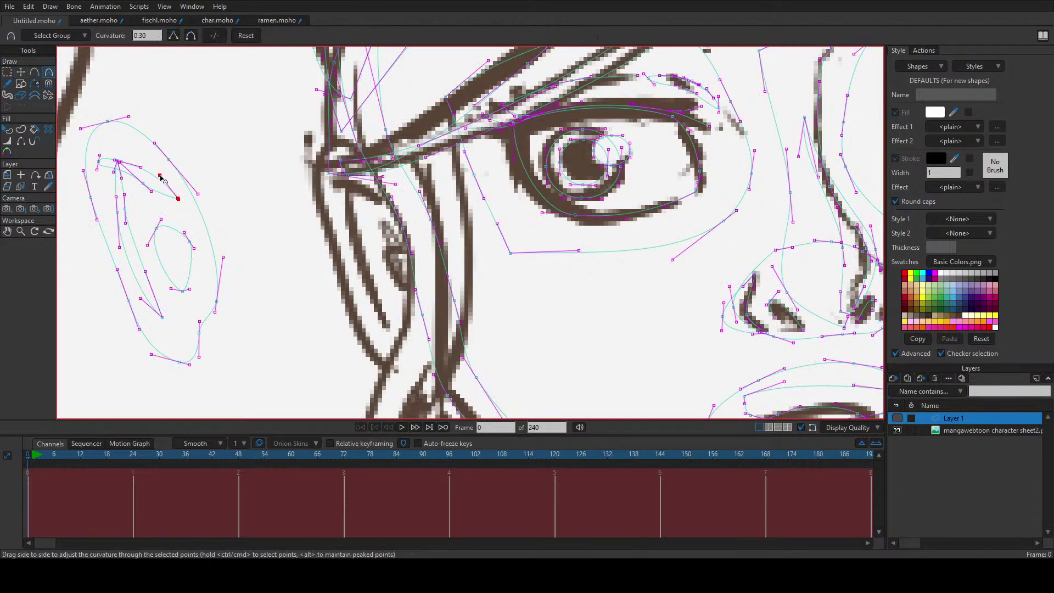
left_click_drag(160, 180, 152, 197)
key("t")
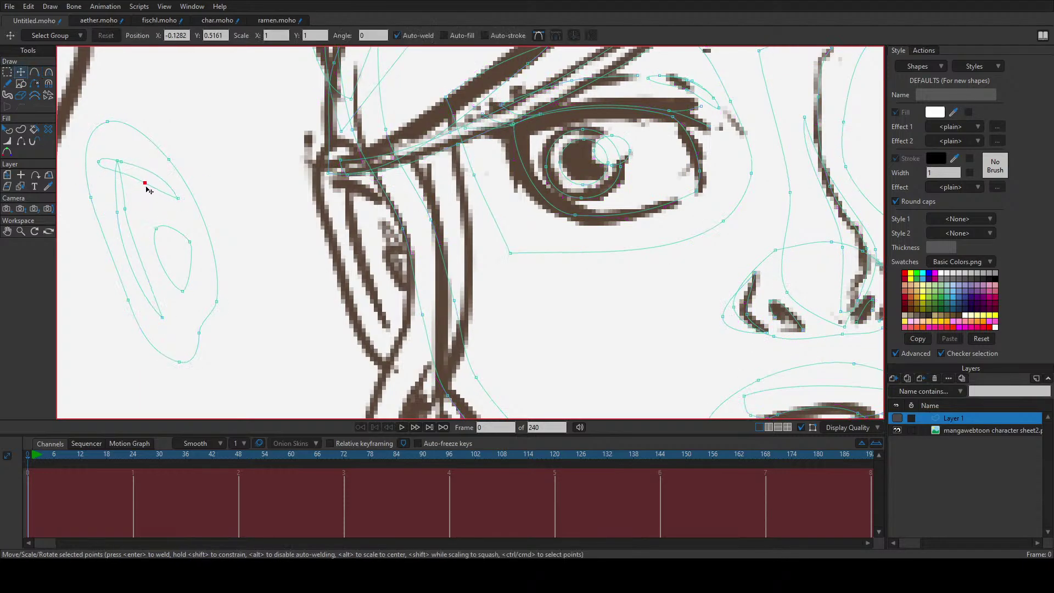
Step: Duplicate the complete ear with its inner shapes and move the copy off the original toward the face
scroll(136, 172, "down", 1)
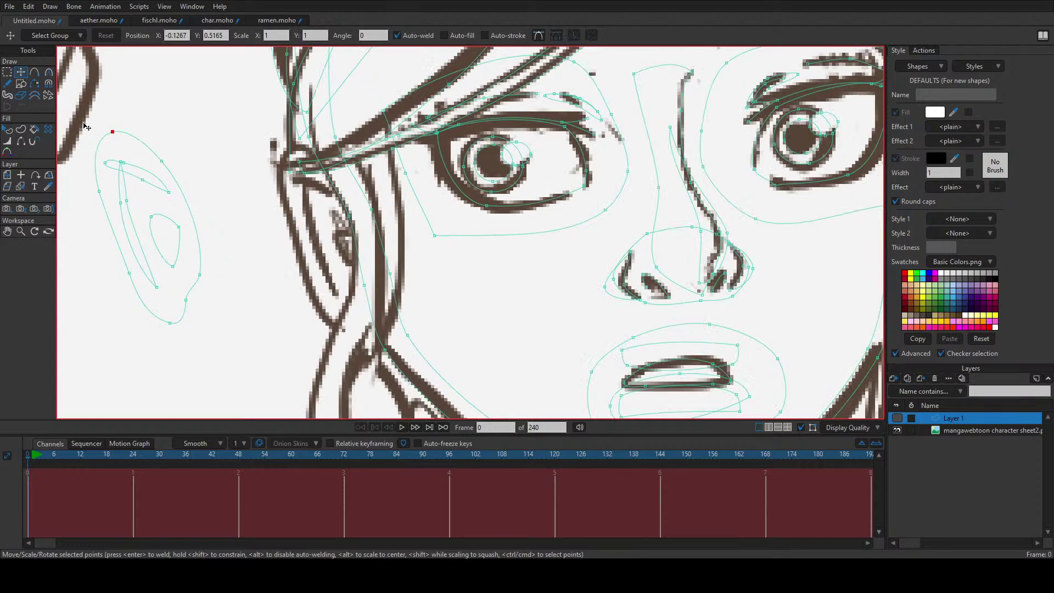
left_click_drag(112, 131, 201, 274)
key("ctrl+z")
left_click_drag(63, 120, 230, 354)
key("ctrl+c")
key("ctrl+v")
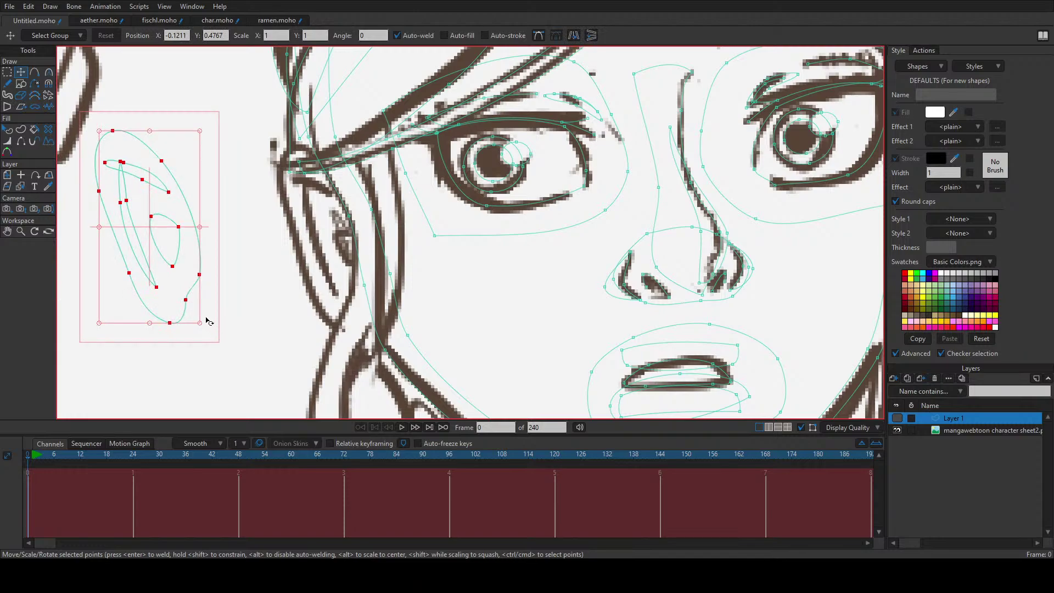
left_click_drag(153, 238, 281, 282)
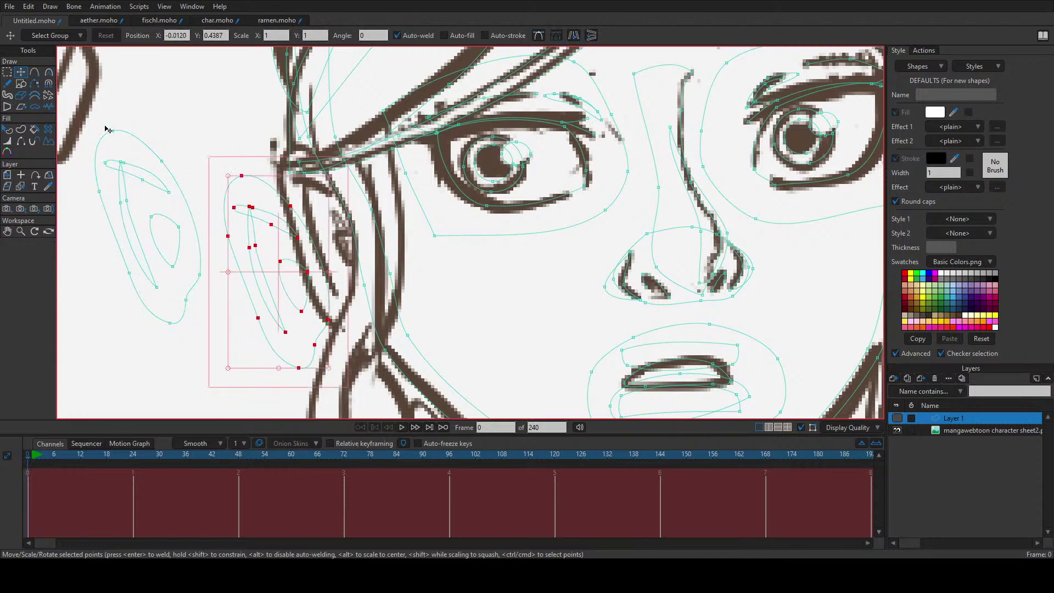
Step: Flip the copied ear horizontally and place it on the opposite side of the face
left_click(573, 35)
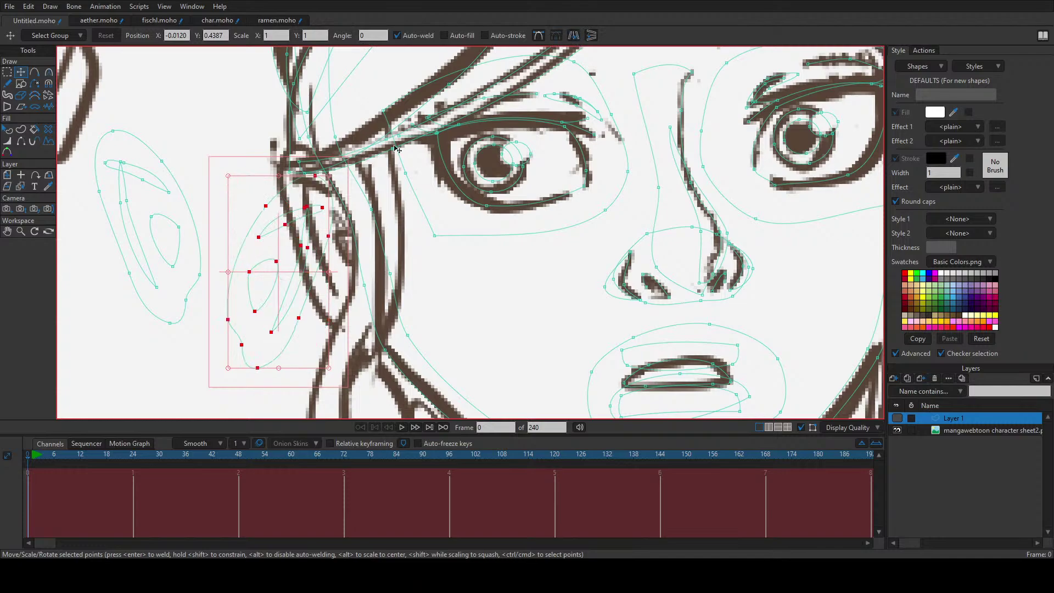
scroll(257, 260, "down", 1)
left_click_drag(275, 277, 782, 240)
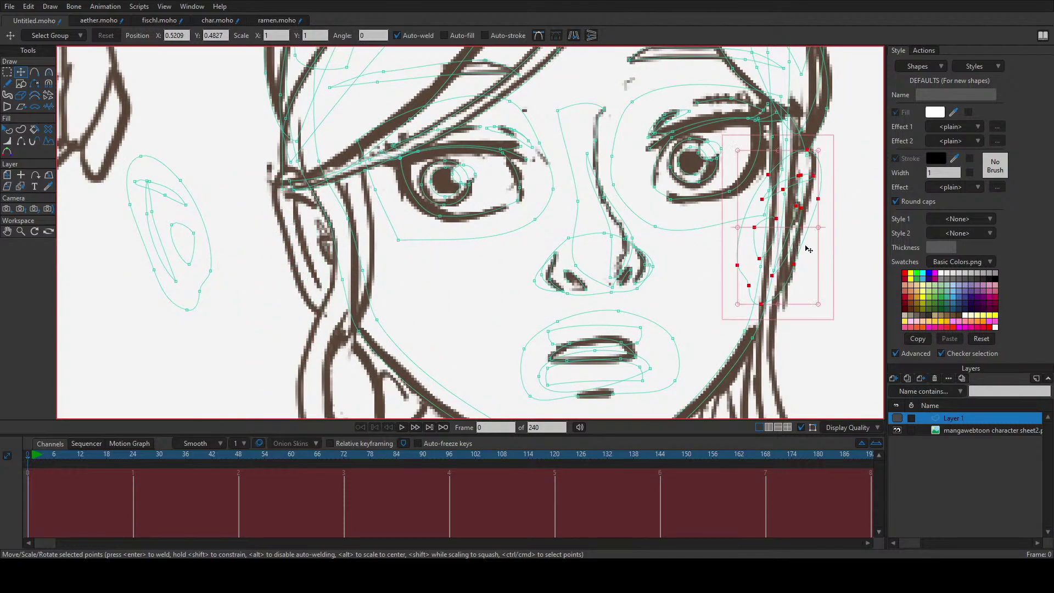
Step: Reshape the copied ear's small hollow and pull its lobe and inner edge points in to the side of the face
scroll(808, 250, "up", 3)
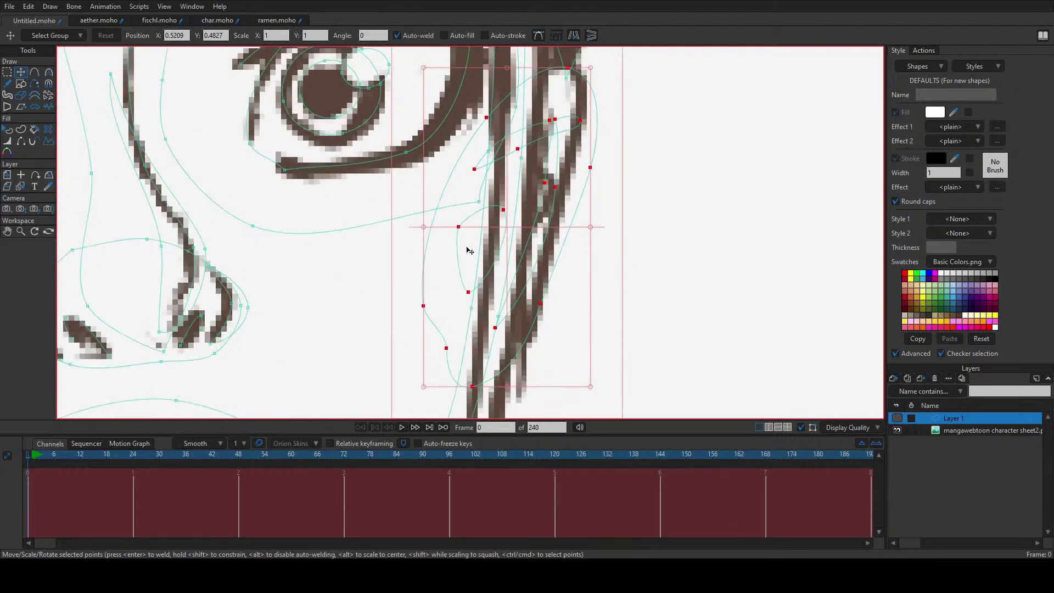
left_click(468, 252)
mouse_move(497, 211)
left_mouse_down()
mouse_move(437, 267)
mouse_move(480, 259)
mouse_move(471, 212)
mouse_move(477, 235)
mouse_move(489, 222)
left_mouse_up()
left_click_drag(480, 290, 483, 293)
left_click_drag(447, 348, 468, 350)
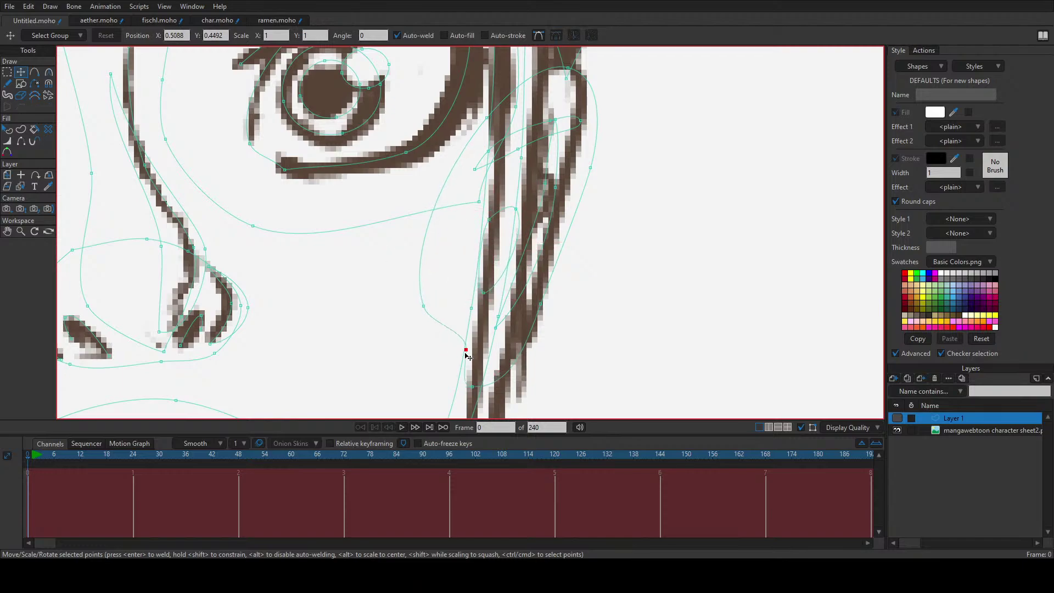
left_click_drag(472, 386, 484, 384)
left_click_drag(468, 350, 473, 353)
left_click_drag(423, 305, 479, 309)
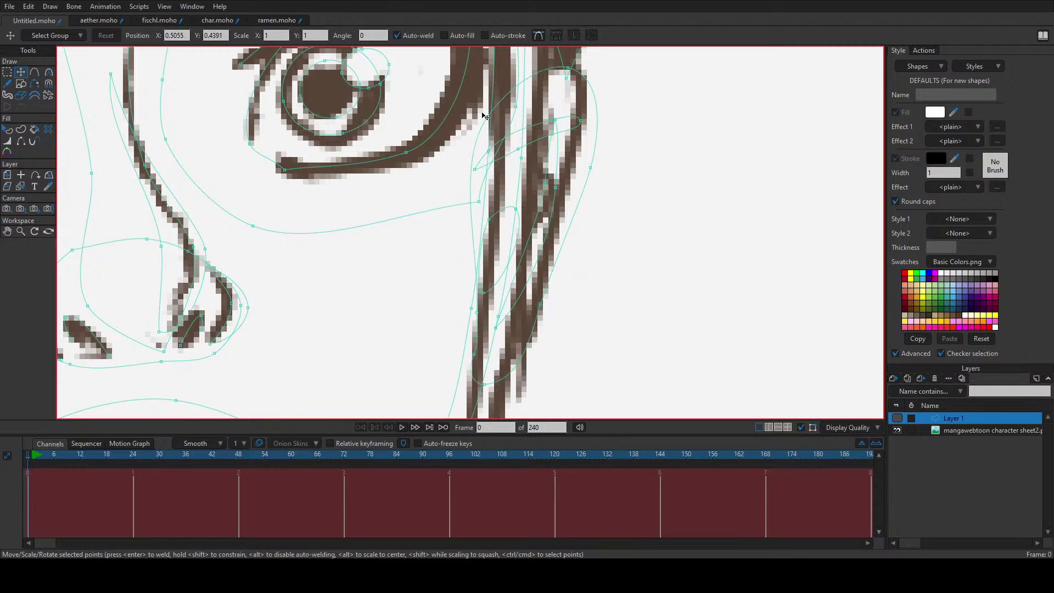
Step: Move the copied ear's upper, outer edge and fold points to fit the narrow ear in the sketch
left_click_drag(486, 117, 521, 105)
left_click(478, 312)
left_click_drag(485, 317, 539, 312)
scroll(521, 383, "down", 1)
left_click_drag(577, 200, 569, 207)
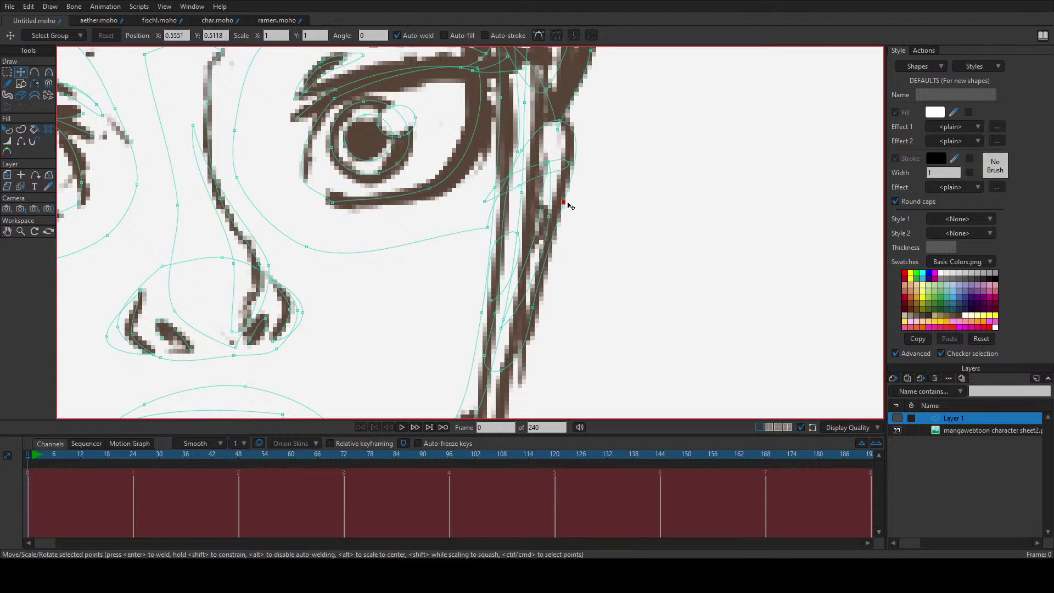
left_click(521, 157)
left_click_drag(521, 177, 516, 179)
scroll(512, 174, "down", 4)
left_click_drag(511, 243, 557, 165)
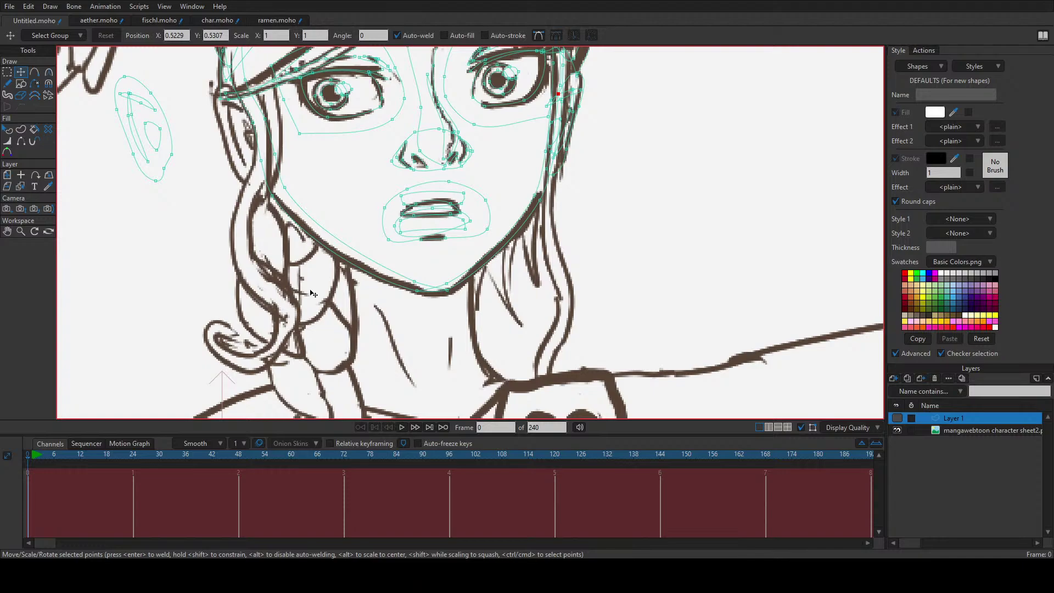
scroll(420, 358, "down", 3)
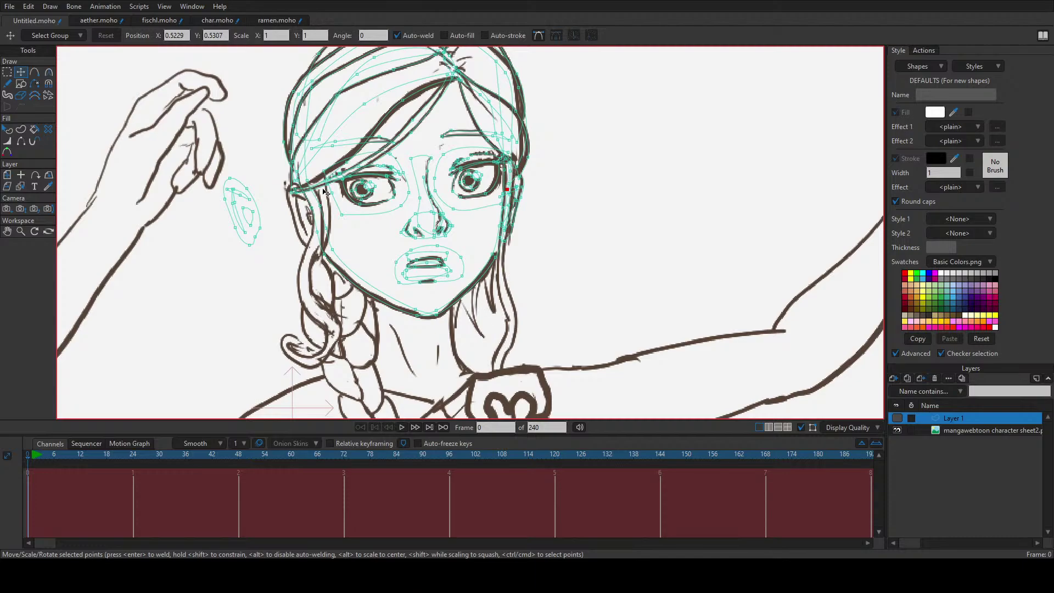
scroll(510, 203, "up", 5)
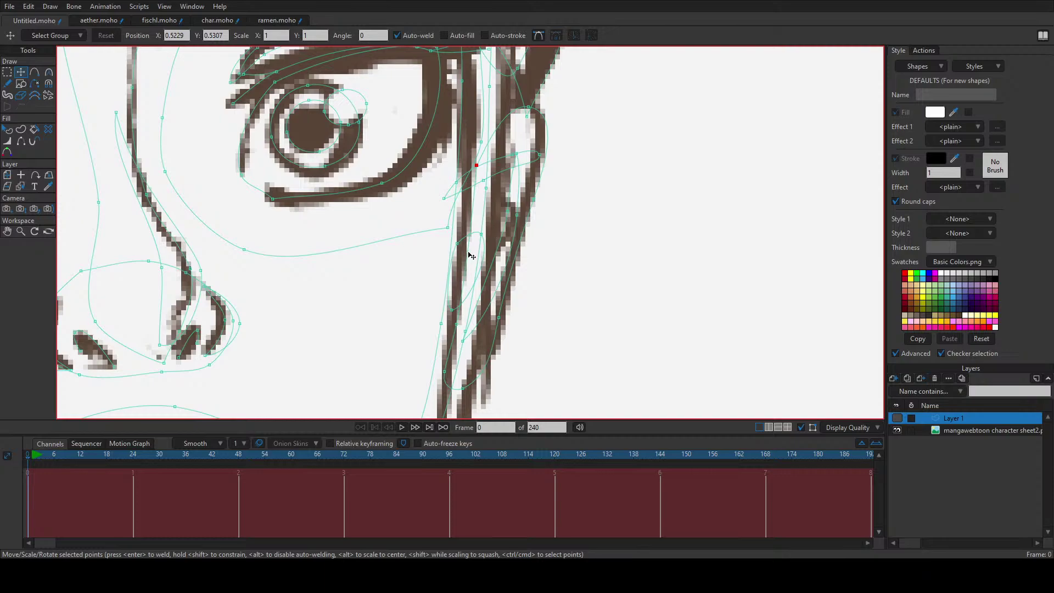
scroll(471, 256, "down", 3)
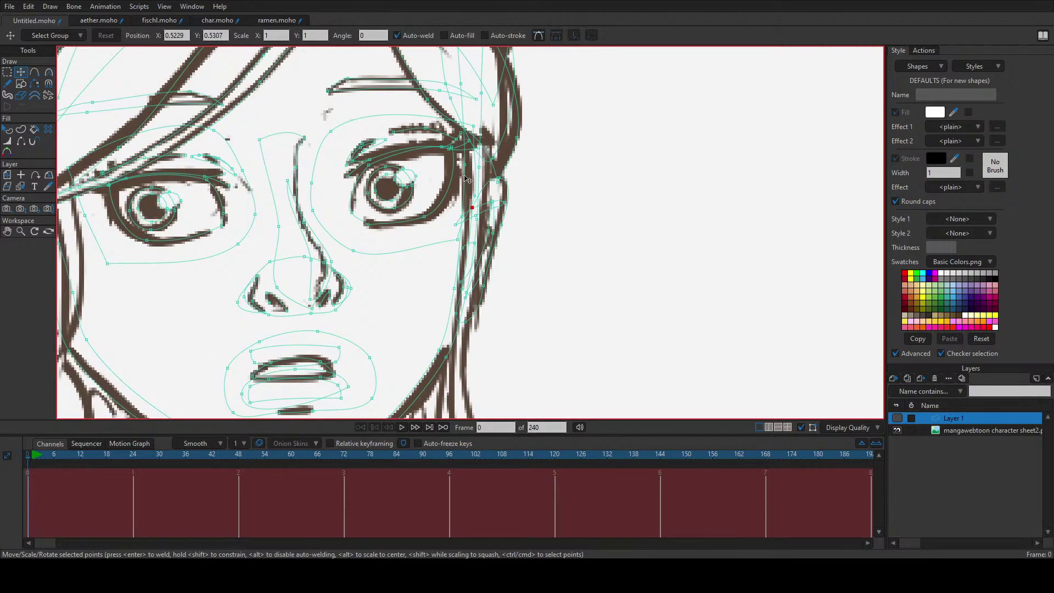
scroll(485, 253, "down", 2)
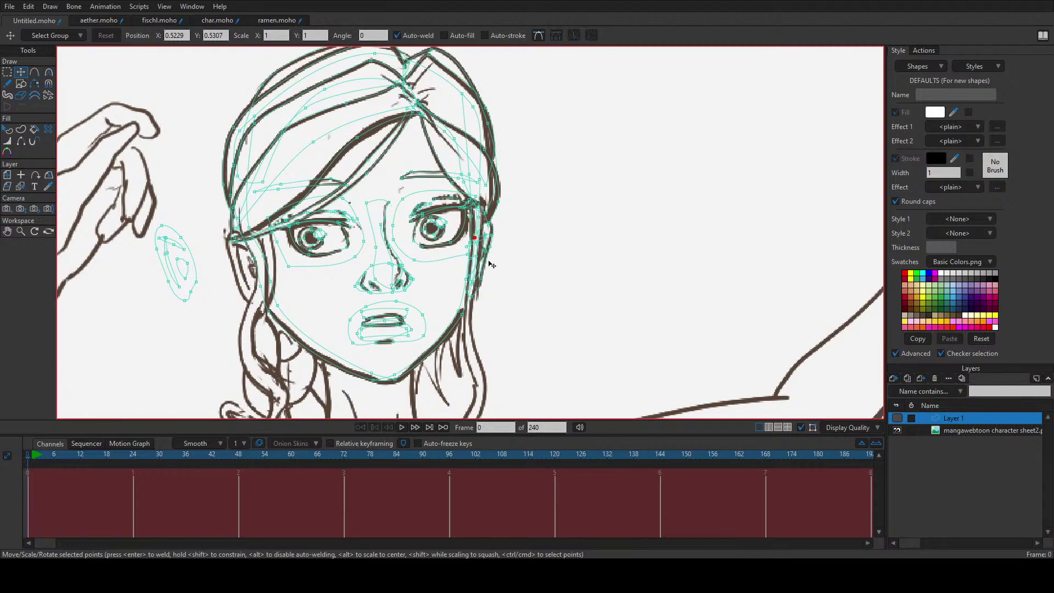
scroll(495, 305, "down", 1)
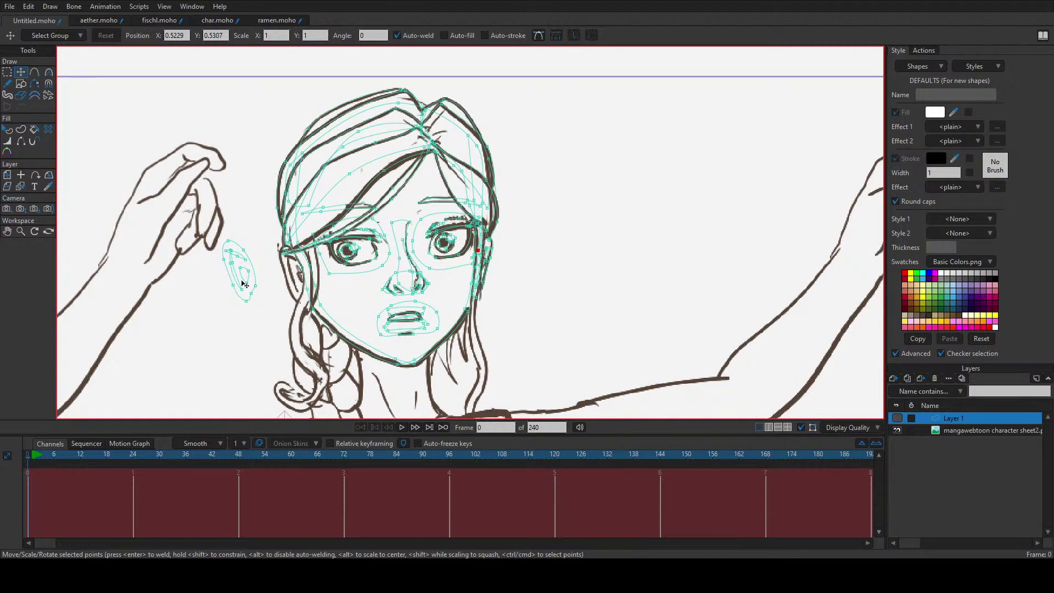
Step: Select the original ear with all its inner shapes and move it back onto the sketched ear beside the head
scroll(245, 284, "up", 2)
left_click_drag(190, 196, 274, 334)
left_click_drag(255, 294, 347, 305)
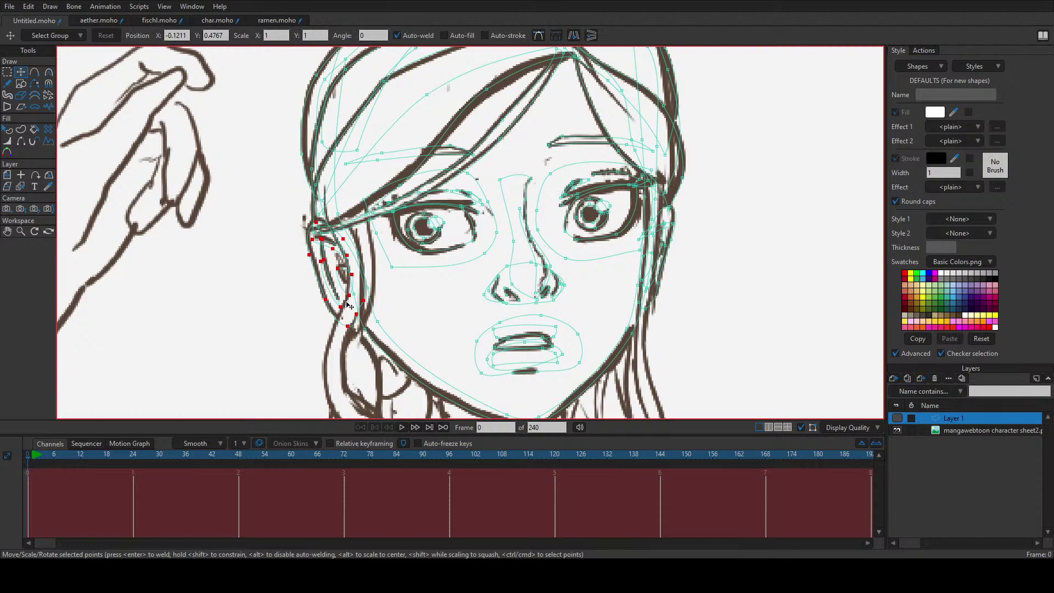
Step: Trace the wavy hair strand hanging below the ear down to its curled end with a new curve
key("a")
scroll(334, 211, "up", 1)
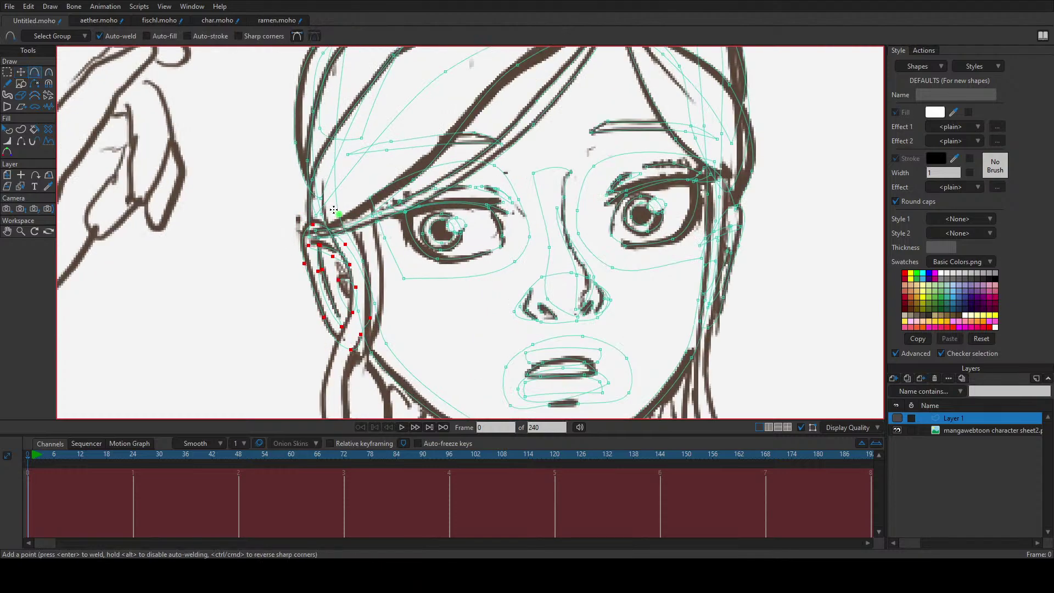
scroll(334, 210, "down", 1)
scroll(328, 204, "up", 1)
scroll(330, 208, "down", 1)
scroll(351, 230, "down", 3)
scroll(358, 235, "up", 1)
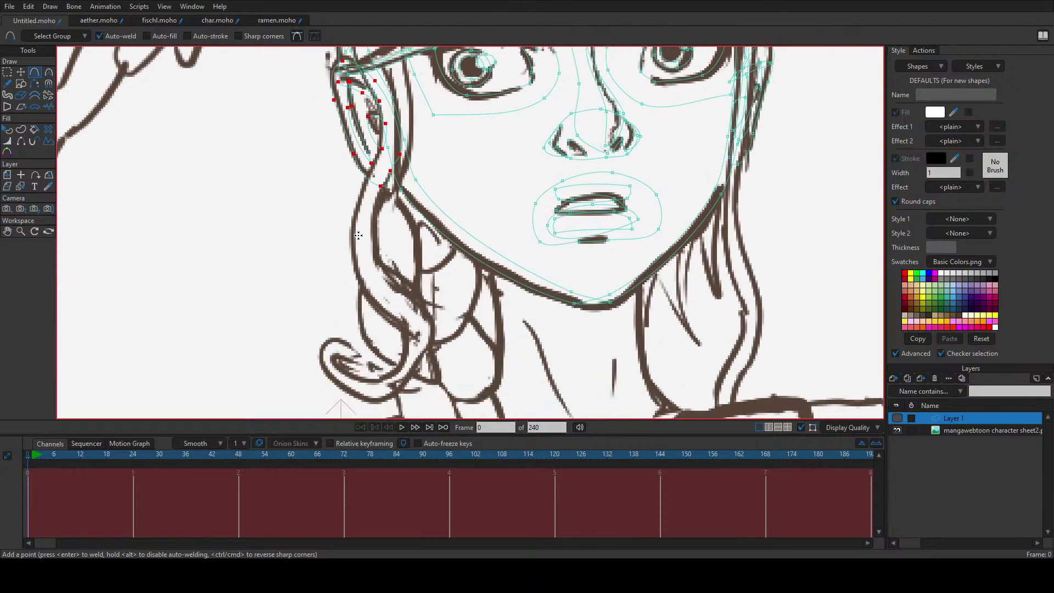
left_click_drag(351, 245, 447, 156)
left_click_drag(447, 155, 373, 364)
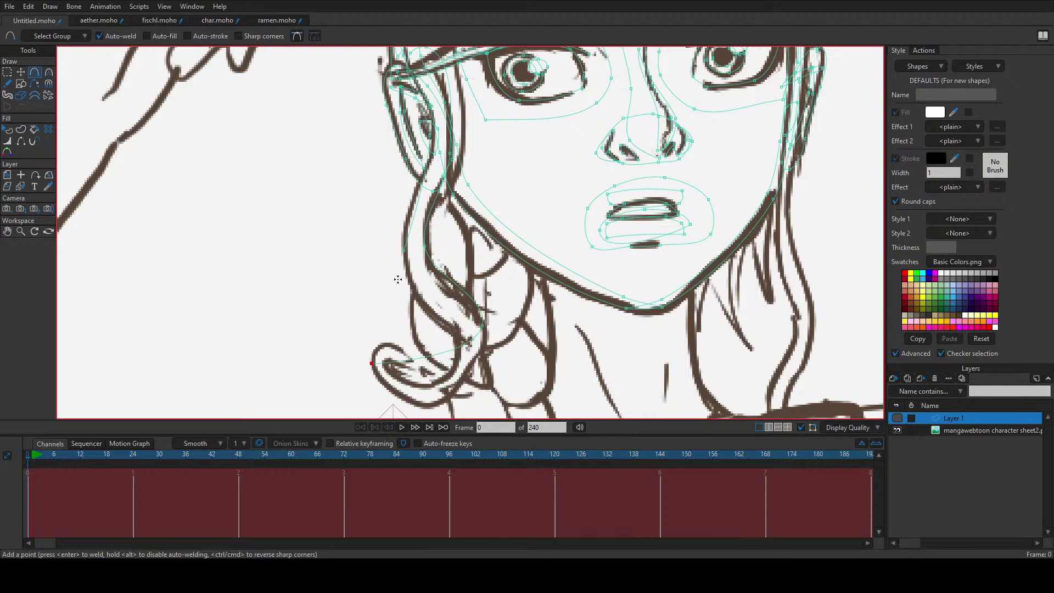
left_click_drag(455, 350, 389, 369)
left_click(409, 350)
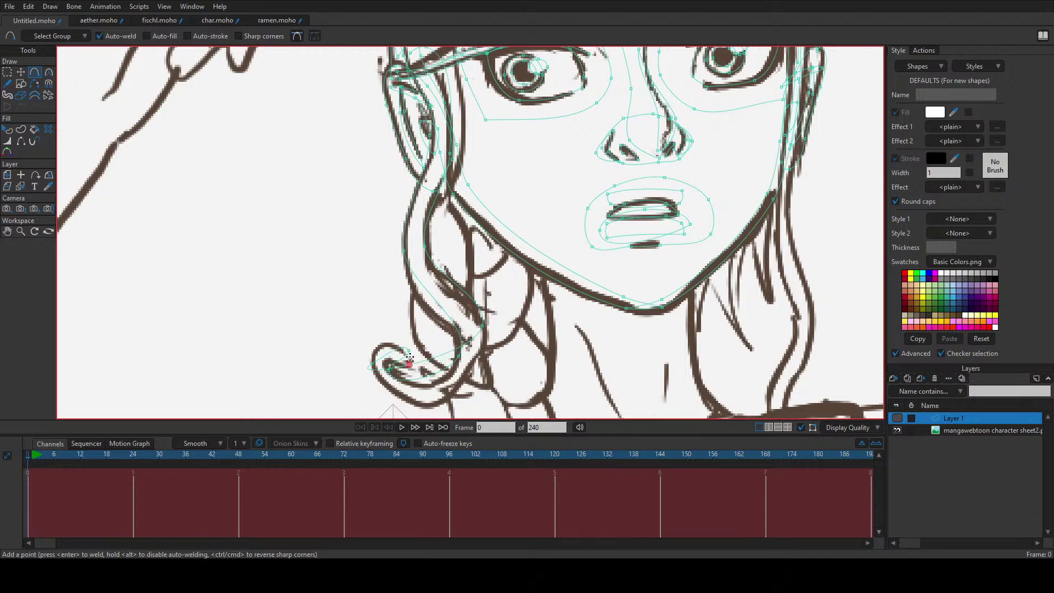
Step: Adjust the curve handles around the outer tip of the hair curl to round it along the sketch
key("t")
key("c")
left_click_drag(405, 344, 363, 333)
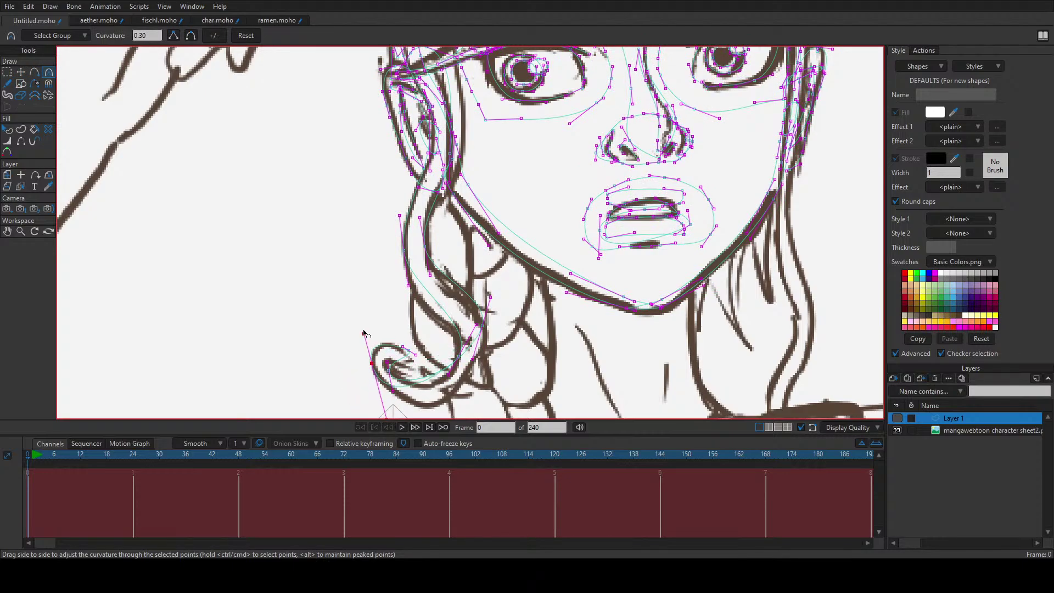
left_click_drag(393, 368, 403, 393)
key("t")
key("c")
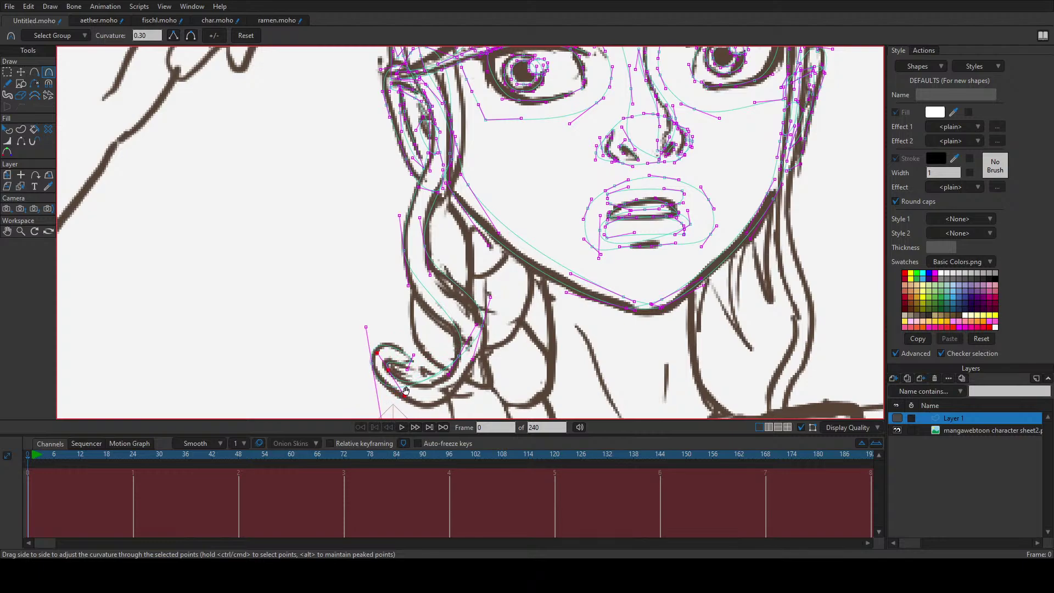
Step: Adjust the handles along the underside and inner edge of the hair curl to follow the sketched lines
scroll(406, 392, "down", 1)
key("t")
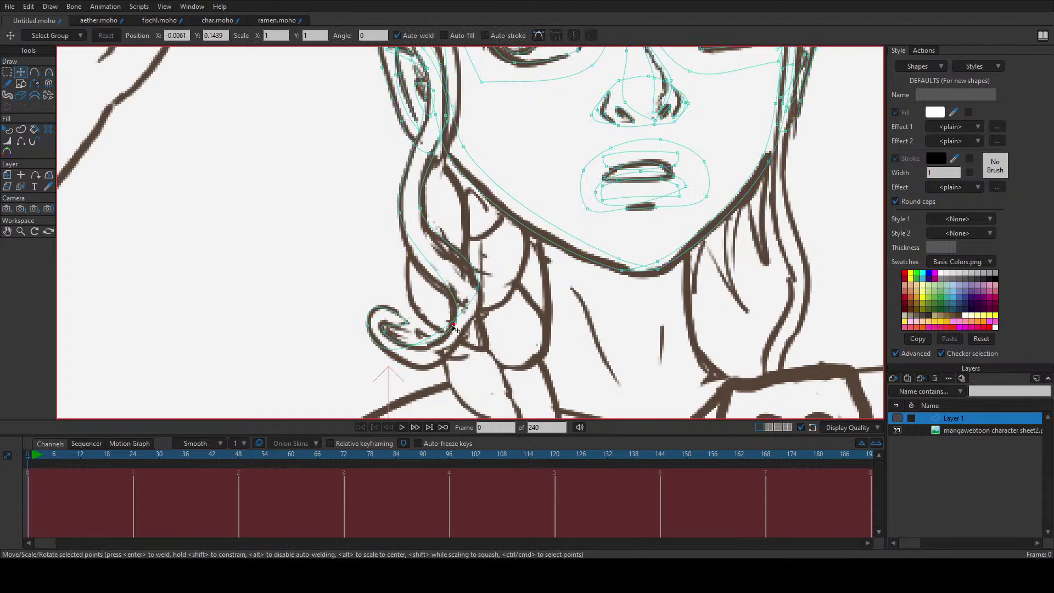
left_click_drag(454, 323, 456, 389)
key("c")
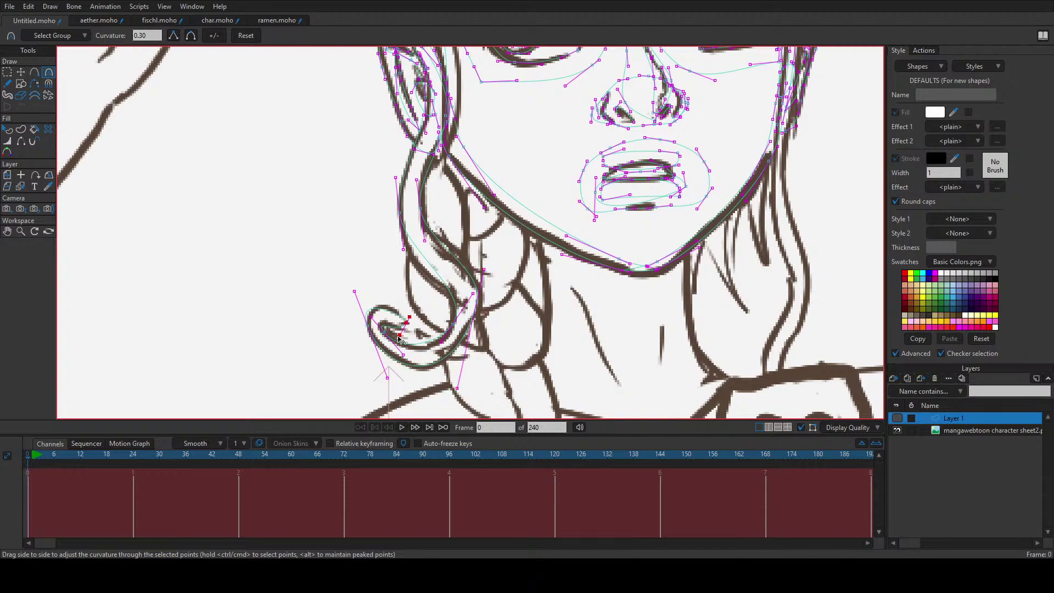
left_click_drag(404, 359, 378, 324)
key("t")
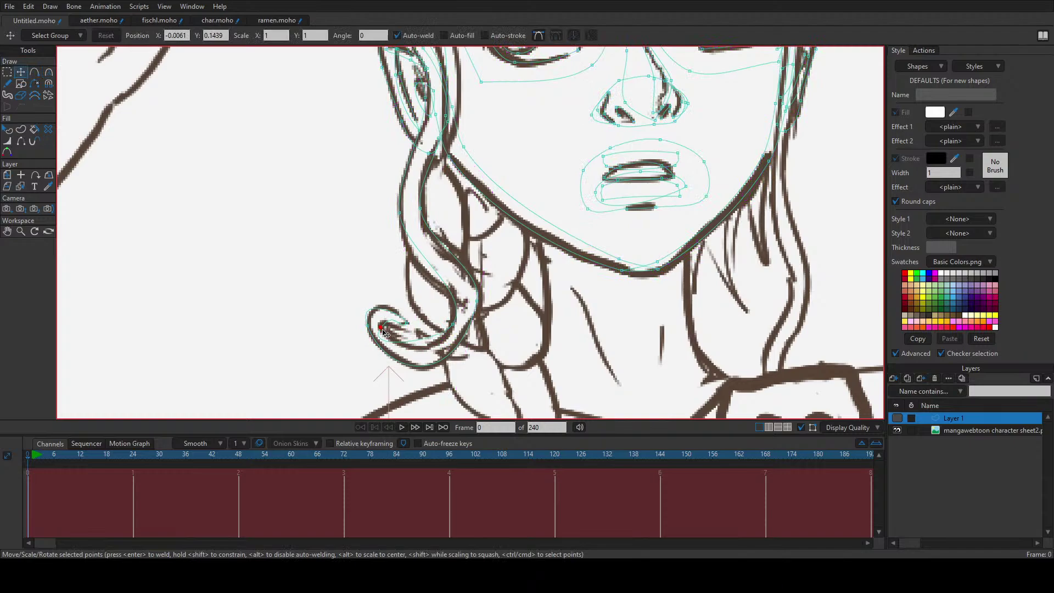
key("c")
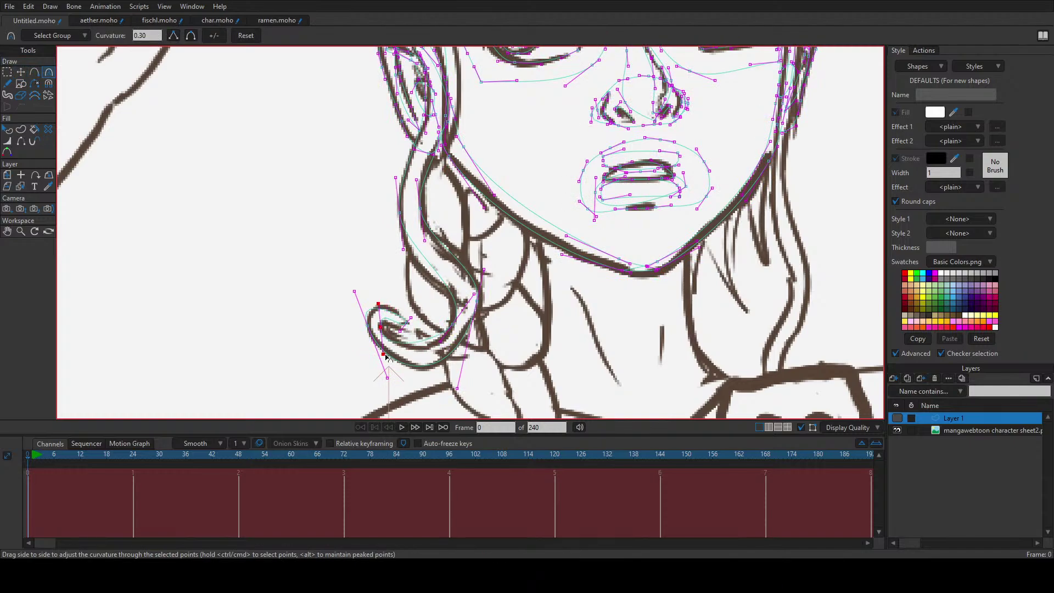
left_click_drag(385, 358, 433, 360)
key("t")
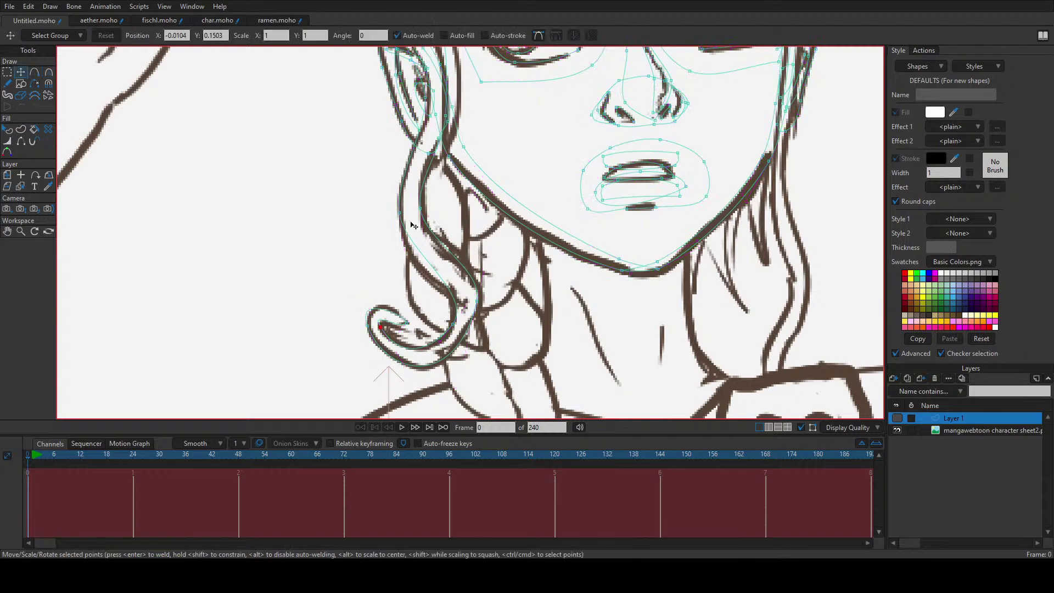
Step: Adjust the outer edge point of the hair strand and the curve handle at its bend above the curl
left_click(400, 215)
key("c")
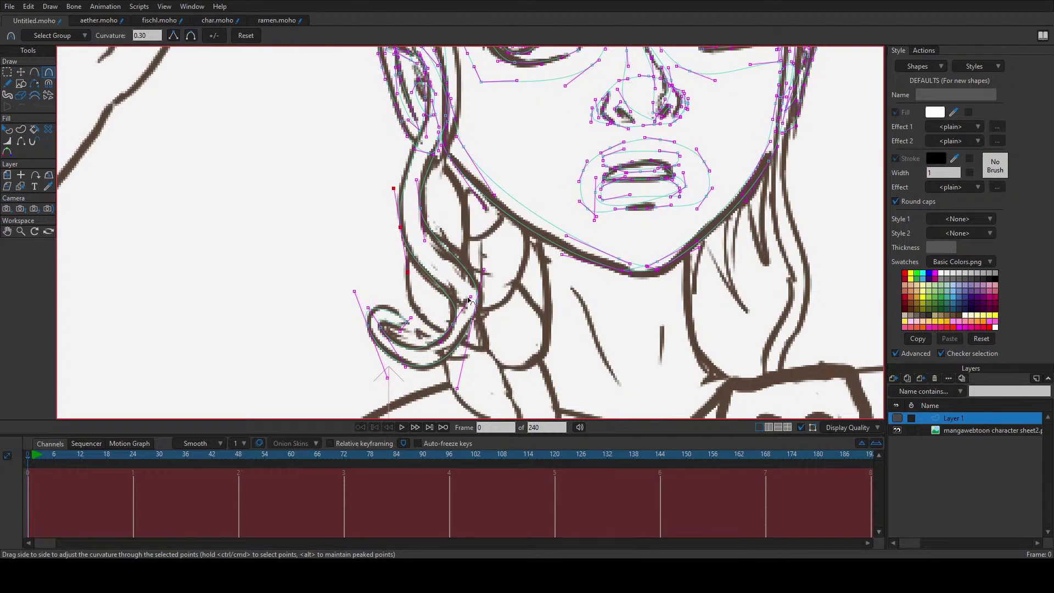
left_click(463, 276)
left_click_drag(463, 277, 461, 276)
key("t")
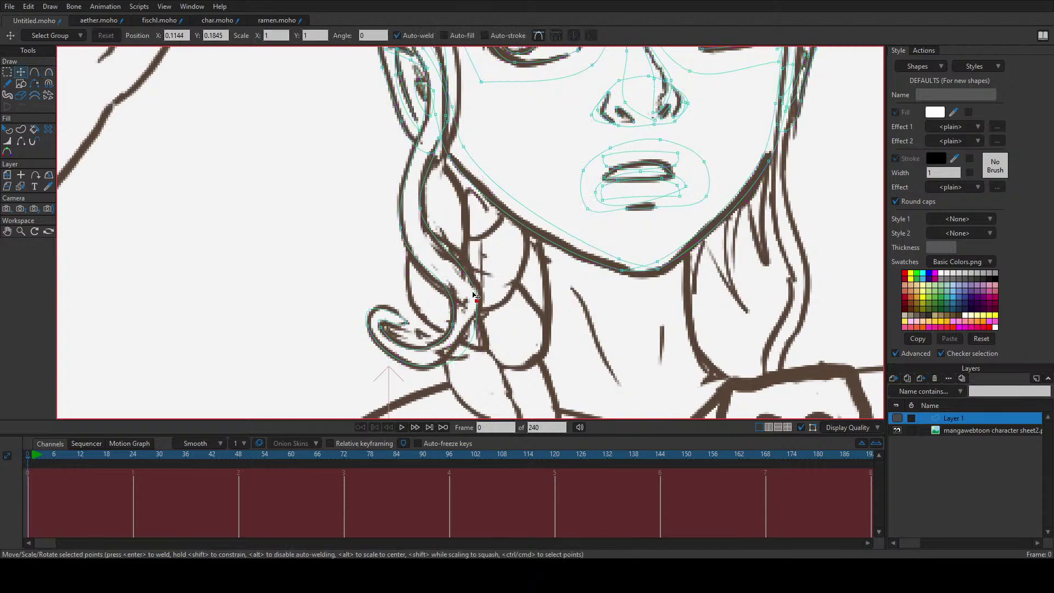
Step: Reposition the points along the inner edge of the wavy hair strand between the ear and the curl to follow the sketch
left_click_drag(479, 309, 474, 304)
scroll(476, 307, "up", 3)
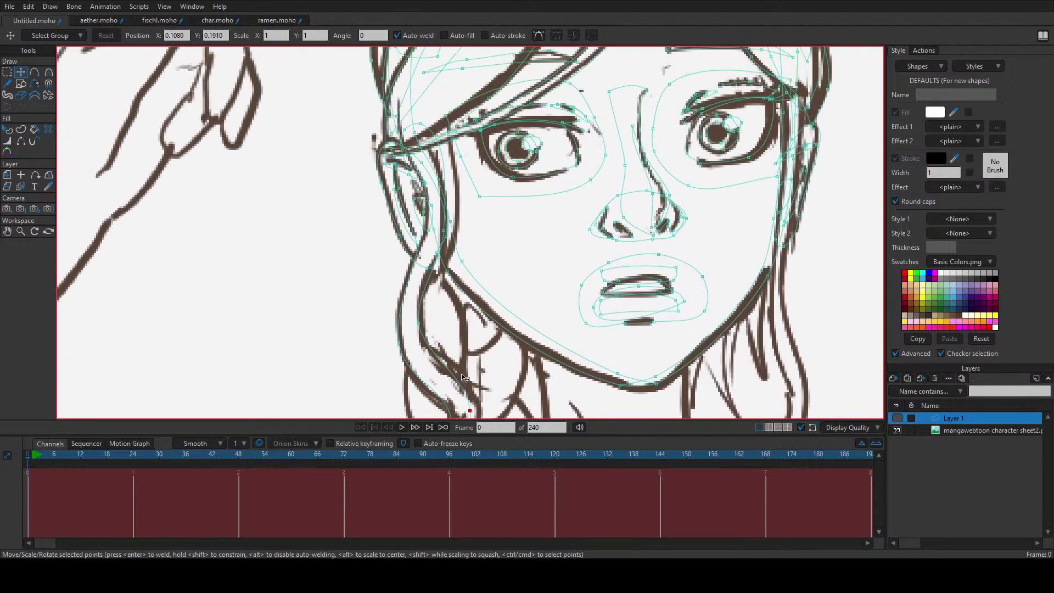
left_click(421, 332)
left_click_drag(425, 331, 416, 410)
left_click_drag(436, 317, 437, 313)
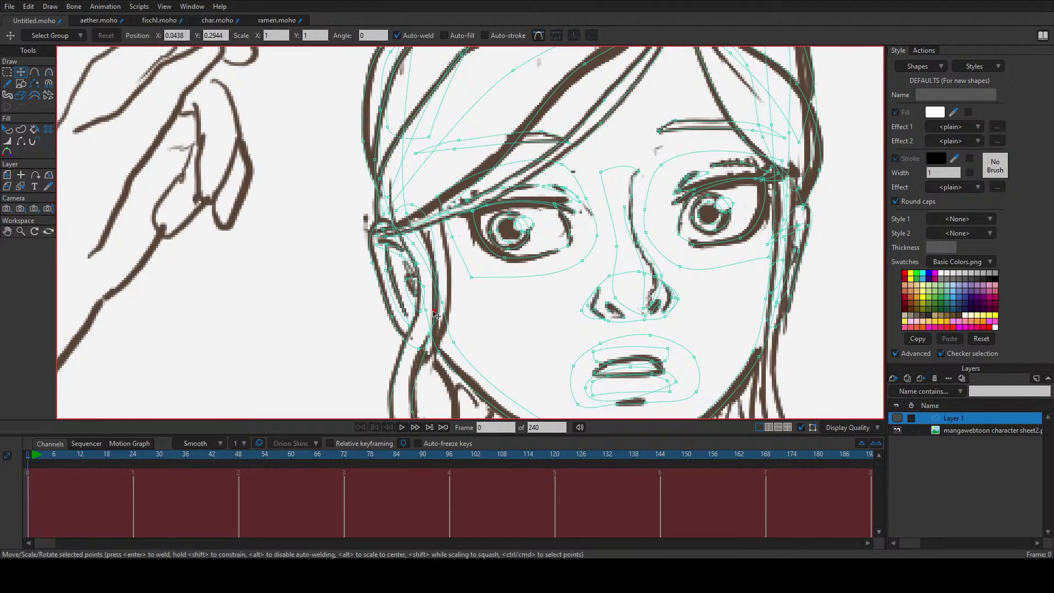
Step: Examine the traced head from the hair parting down to the chin and hair curl against the sketch
scroll(461, 274, "down", 5)
scroll(464, 271, "up", 4)
scroll(464, 272, "right", 4)
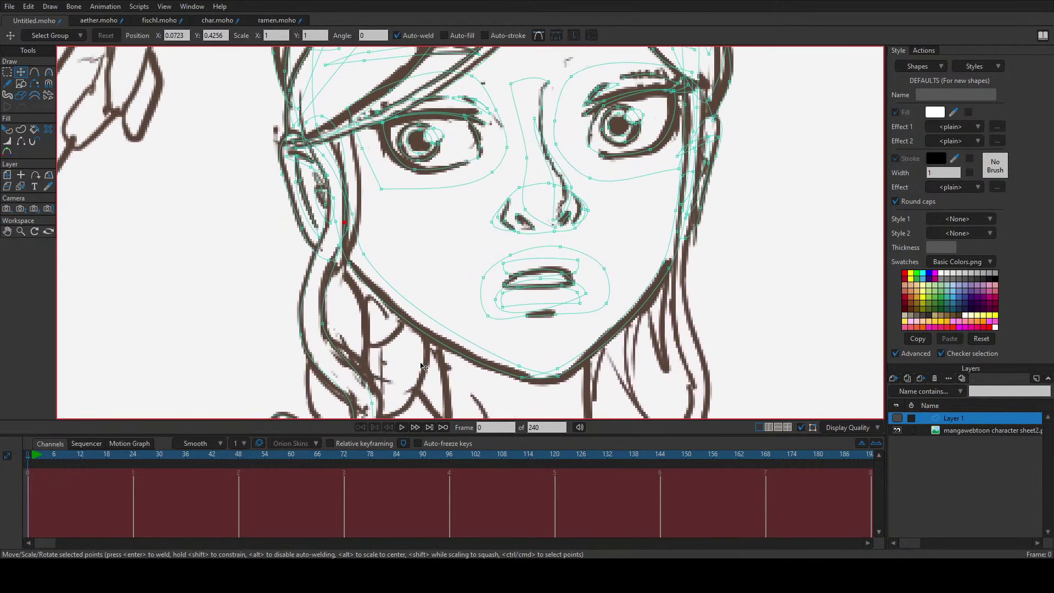
scroll(601, 273, "down", 3)
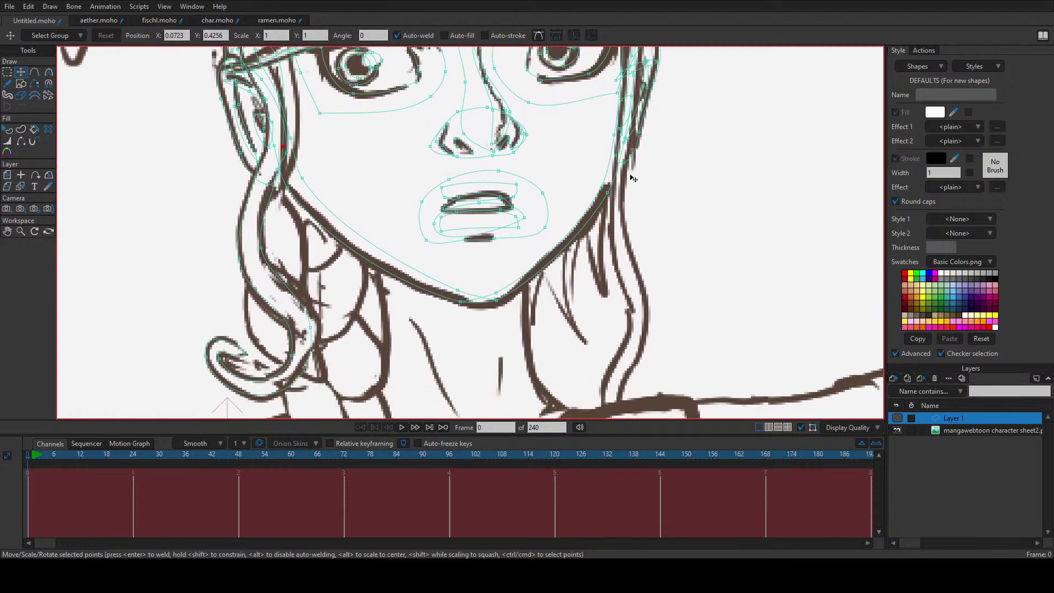
scroll(512, 312, "right", 3)
scroll(512, 312, "up", 3)
scroll(511, 312, "left", 4)
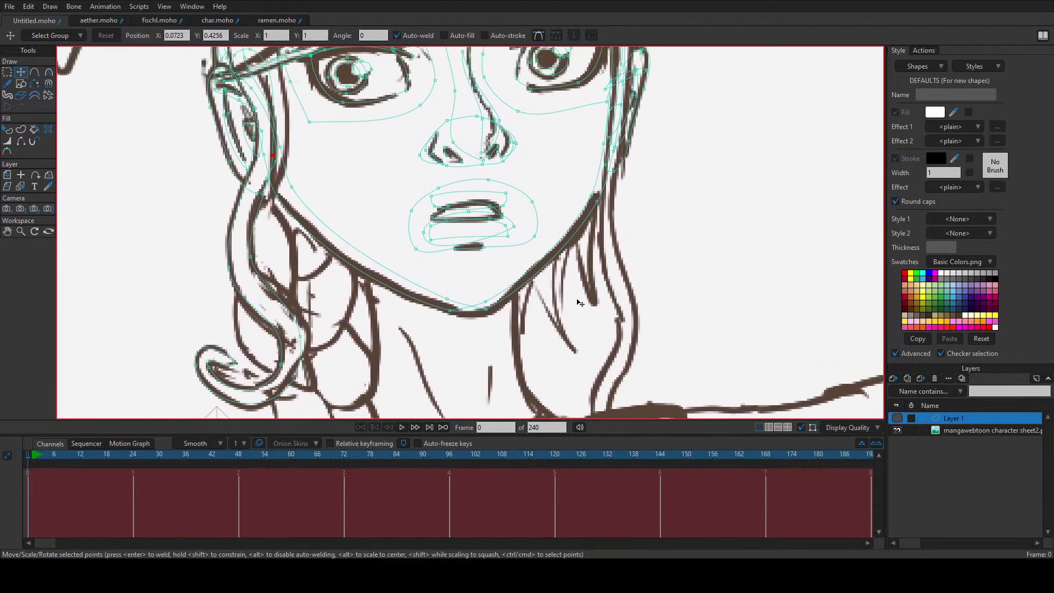
scroll(529, 241, "up", 1)
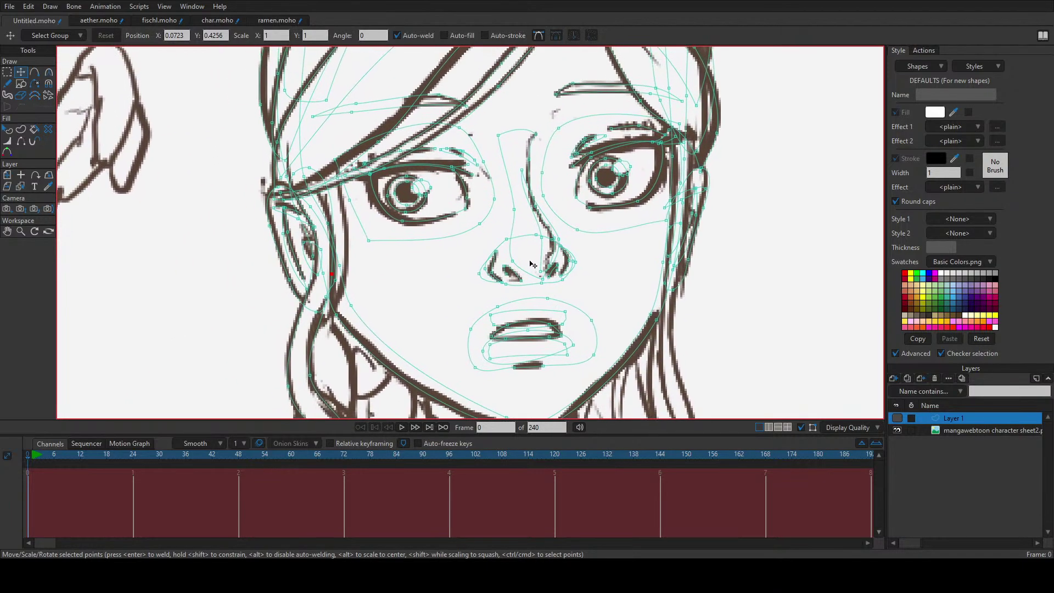
scroll(535, 272, "up", 8)
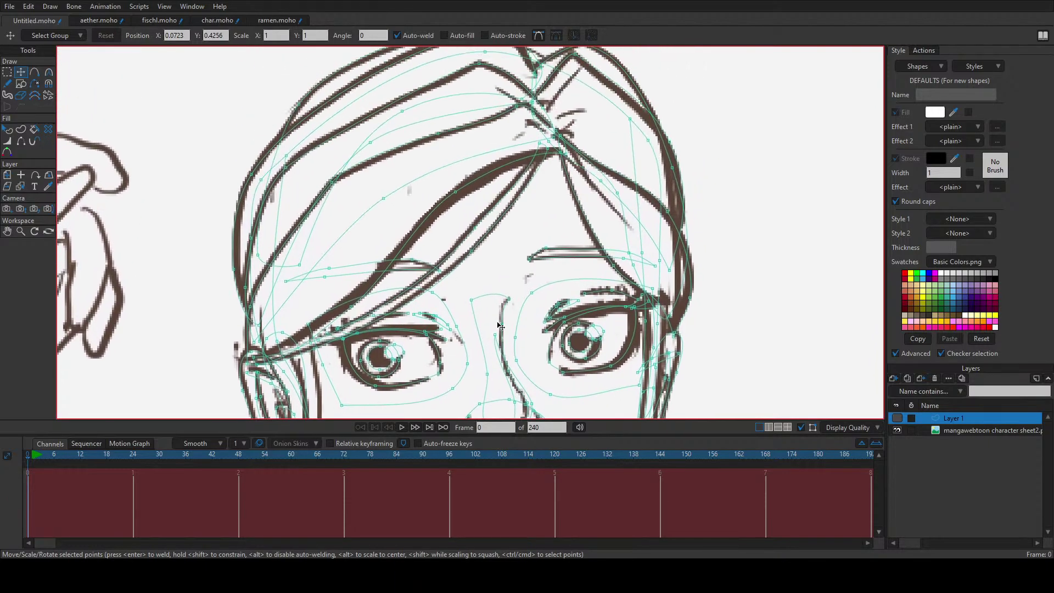
scroll(483, 286, "down", 20)
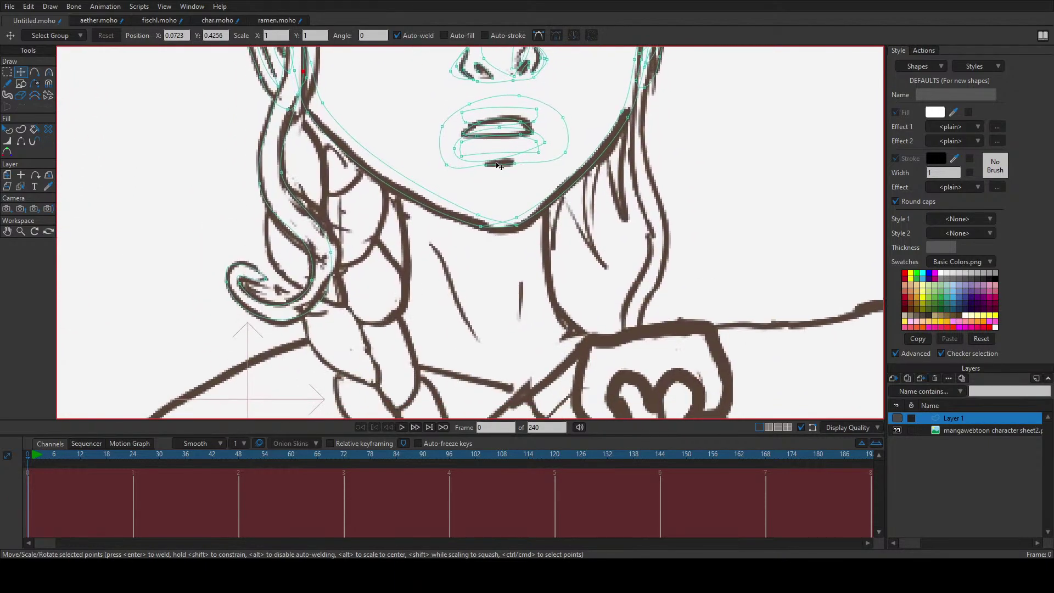
scroll(476, 232, "down", 5)
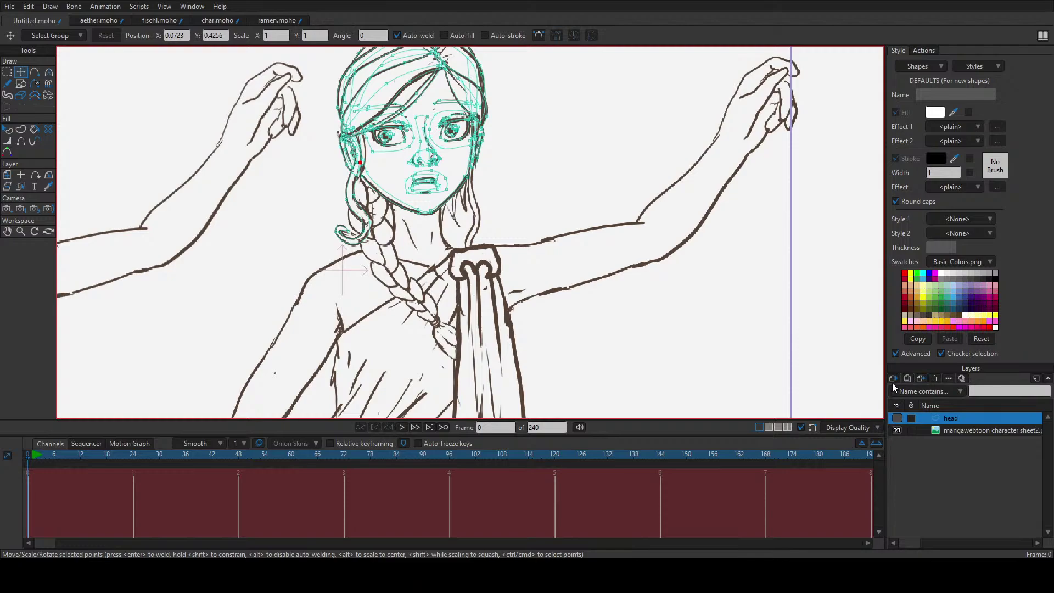
Step: Add a new vector layer above the head layer and name it torso
left_click(921, 395)
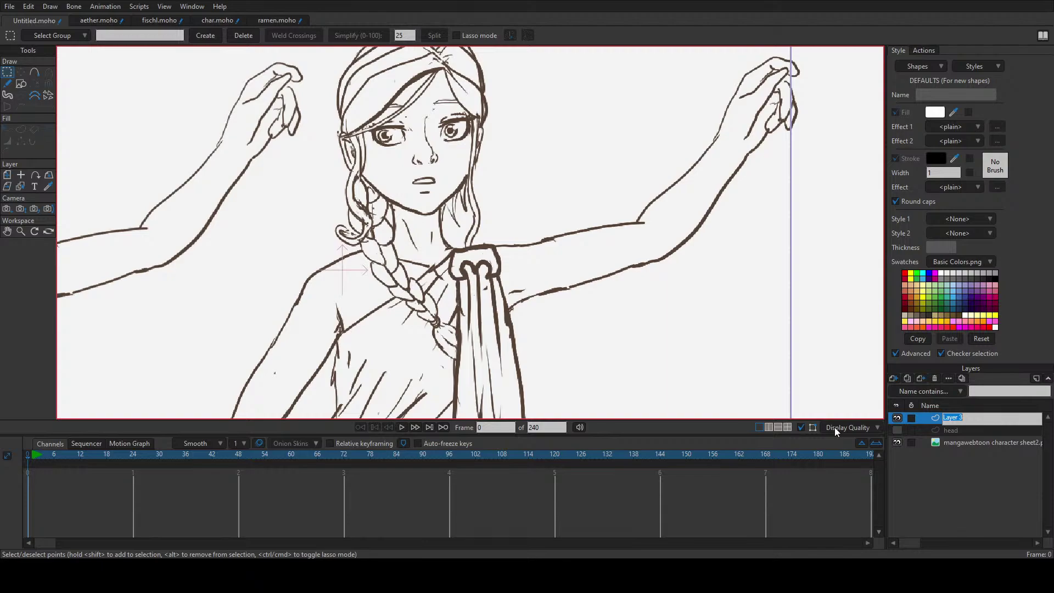
type("torso")
key("Return")
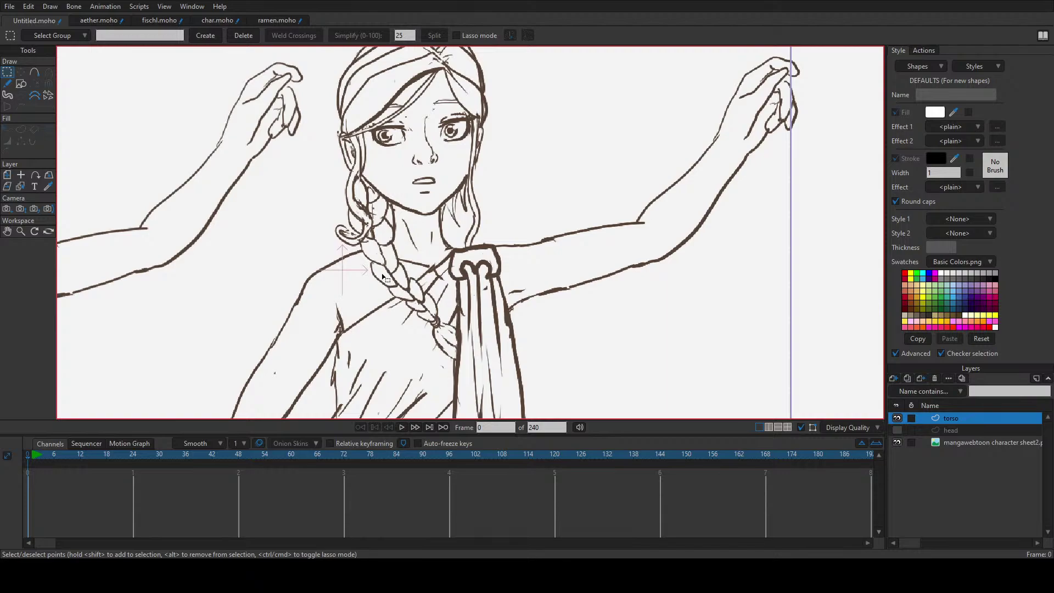
Step: Trace the neck as a closed shape from under the chin to the collar area, and add a curved line across it
key("a")
scroll(457, 221, "up", 3)
left_click_drag(421, 163, 281, 353)
left_click_drag(281, 353, 418, 163)
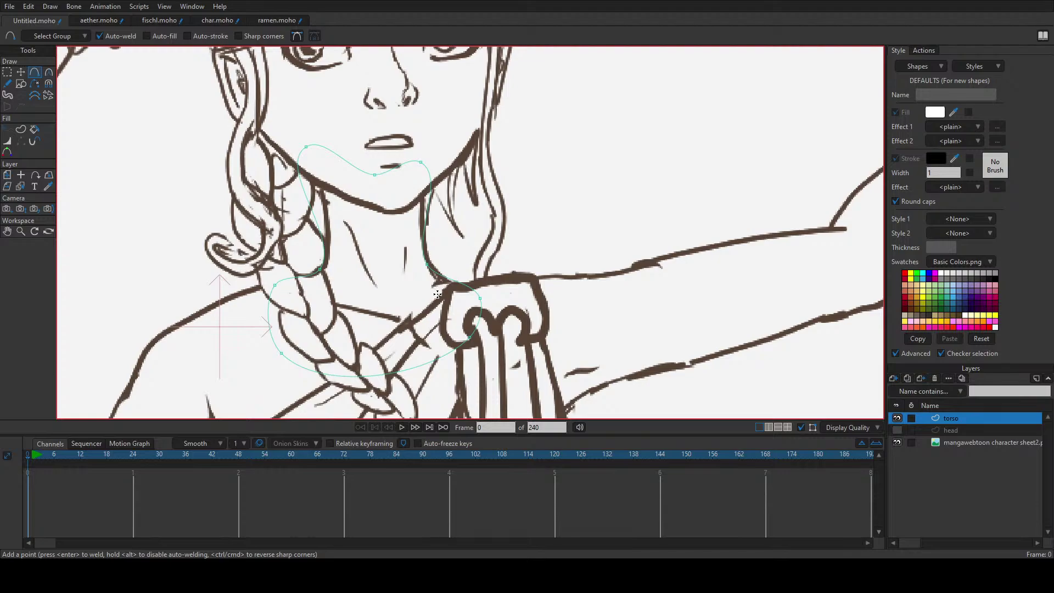
left_click_drag(314, 220, 426, 224)
left_click_drag(337, 156, 337, 165)
Step: Switch to the aether.moho project and examine the face layer and the layers inside the AETHER group
left_click(99, 21)
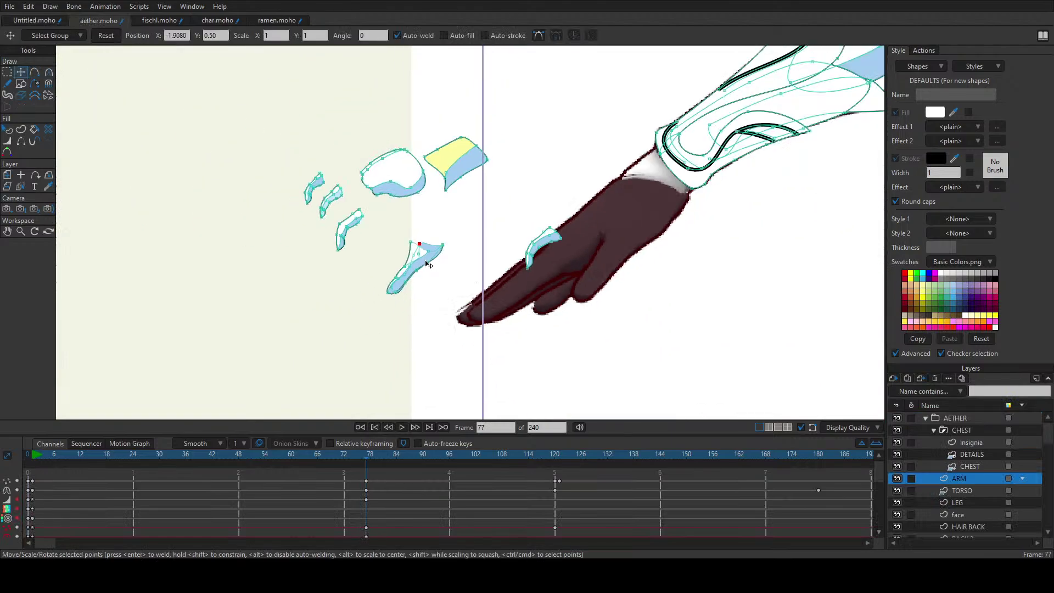
scroll(456, 133, "up", 4)
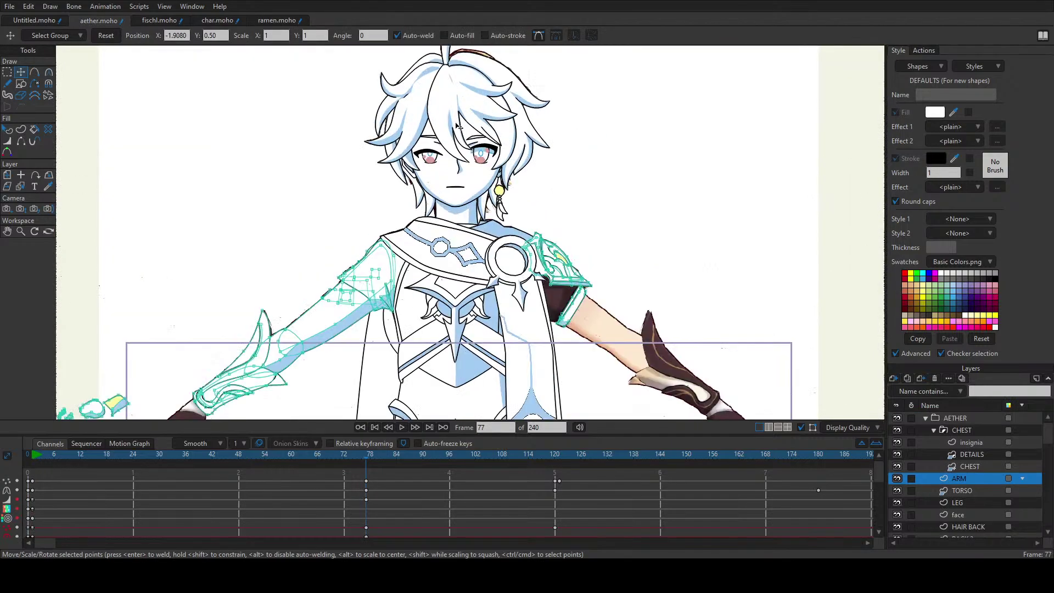
left_click(455, 124, "ctrl+alt")
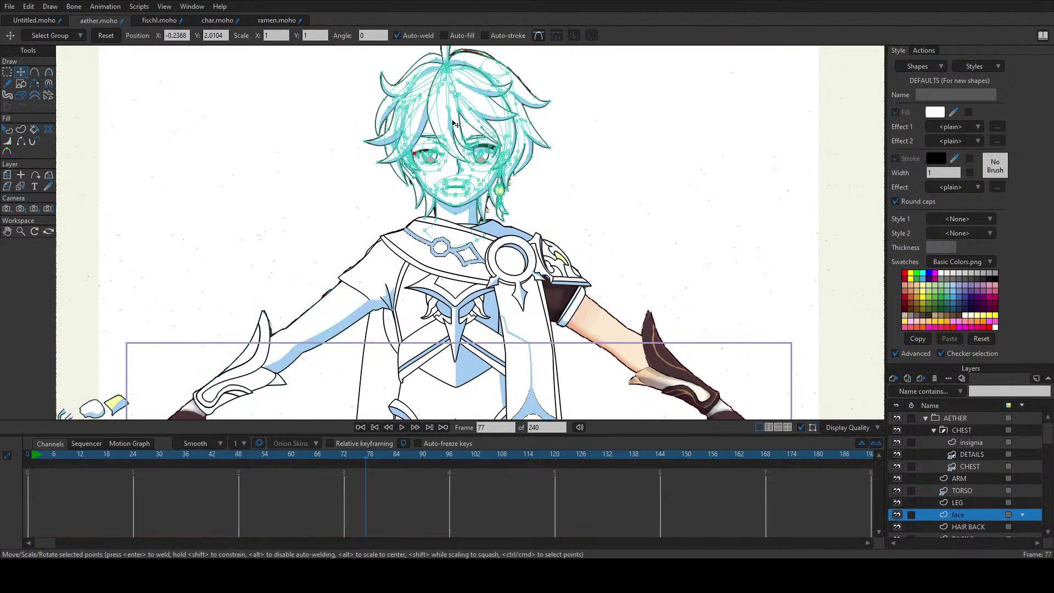
scroll(472, 204, "down", 5)
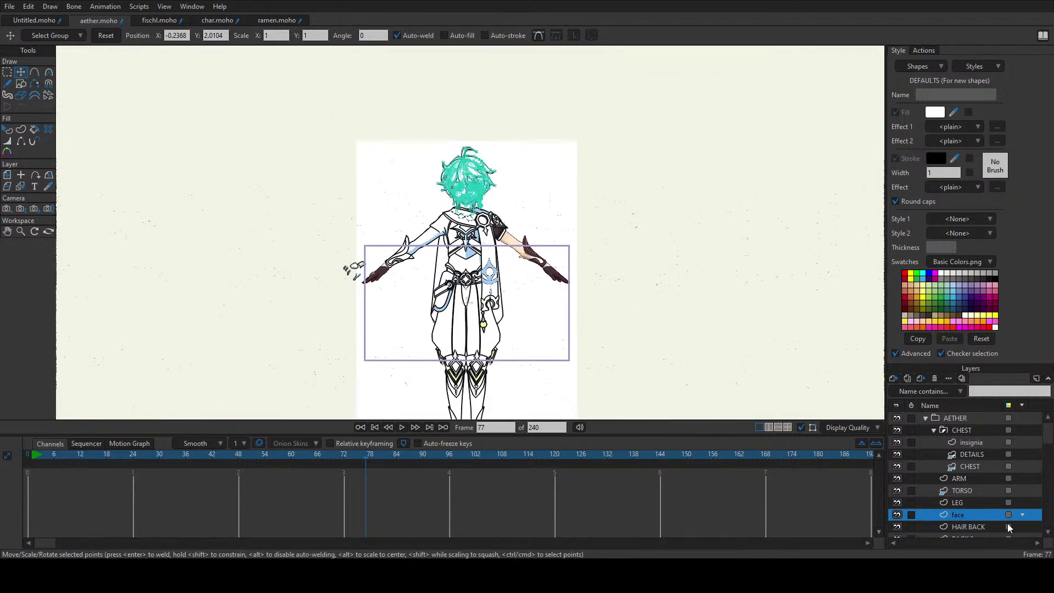
left_click(925, 418)
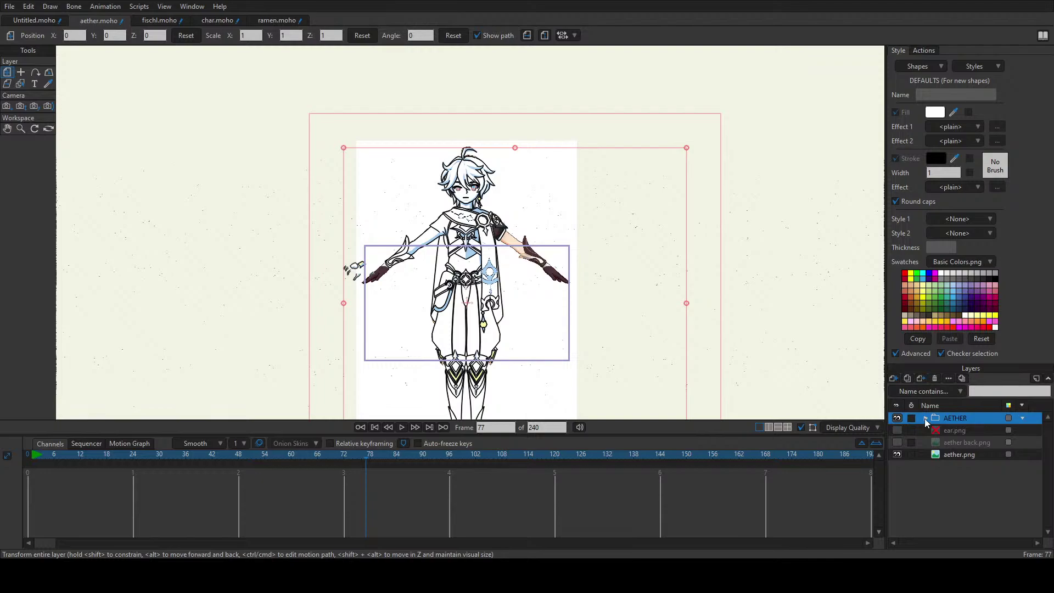
left_click(924, 418)
scroll(933, 456, "down", 1)
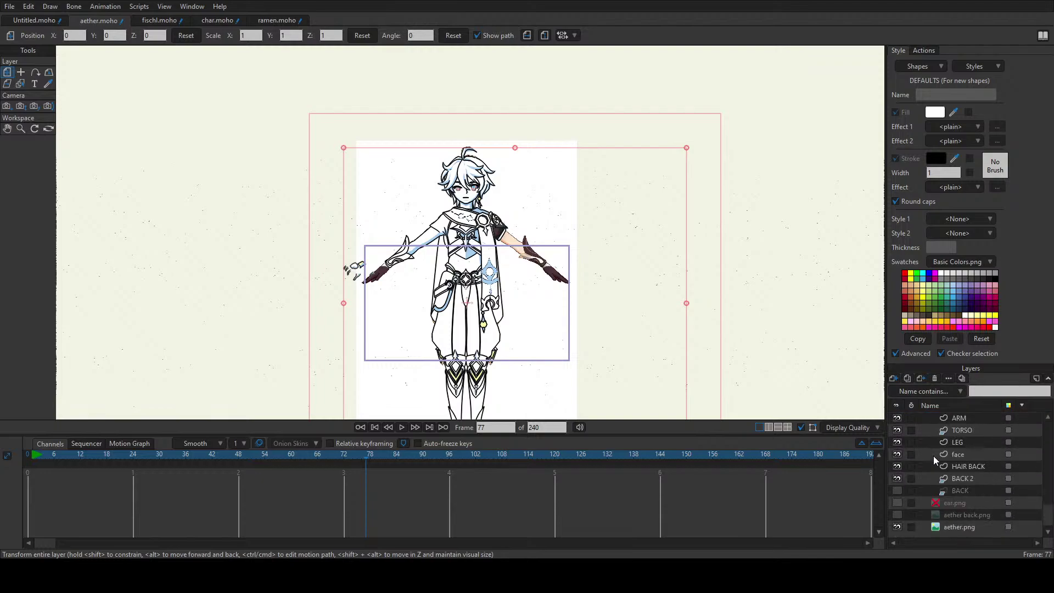
Step: Show the hidden BACK layer and examine the cape beside the character
left_click(897, 490)
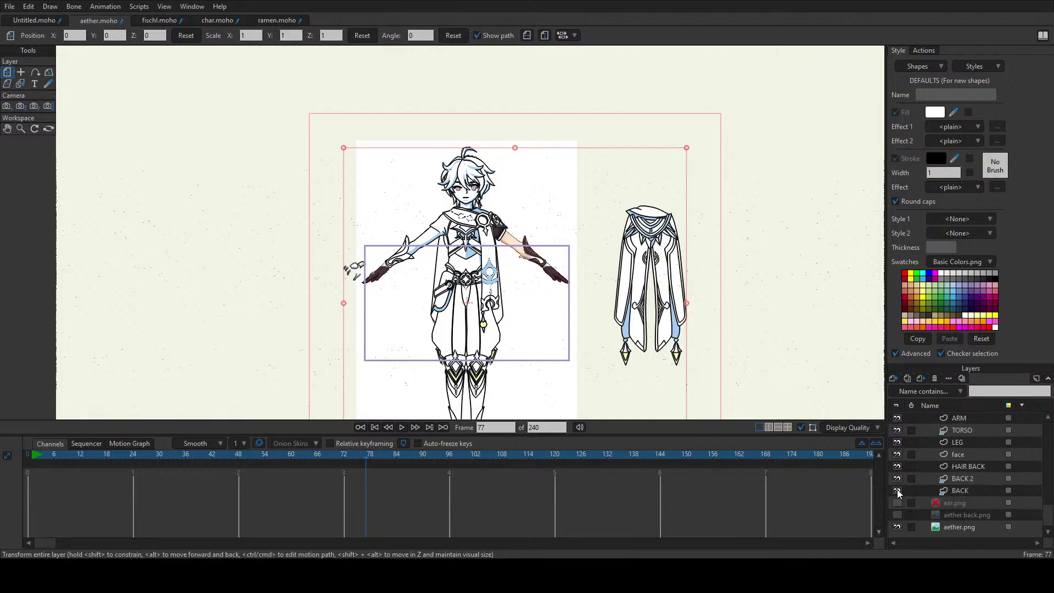
scroll(711, 294, "up", 4)
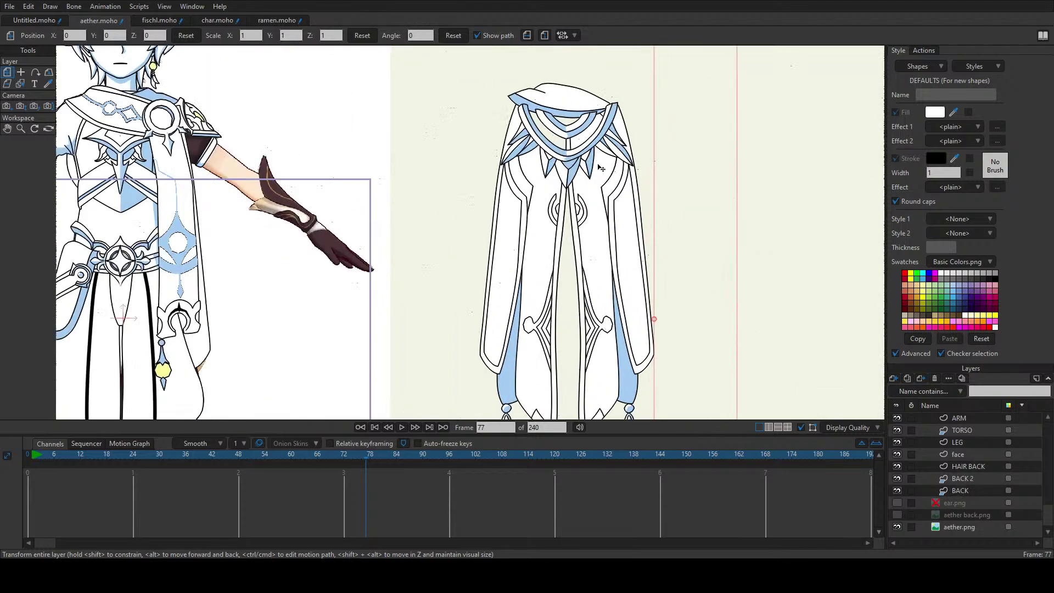
scroll(558, 181, "down", 3)
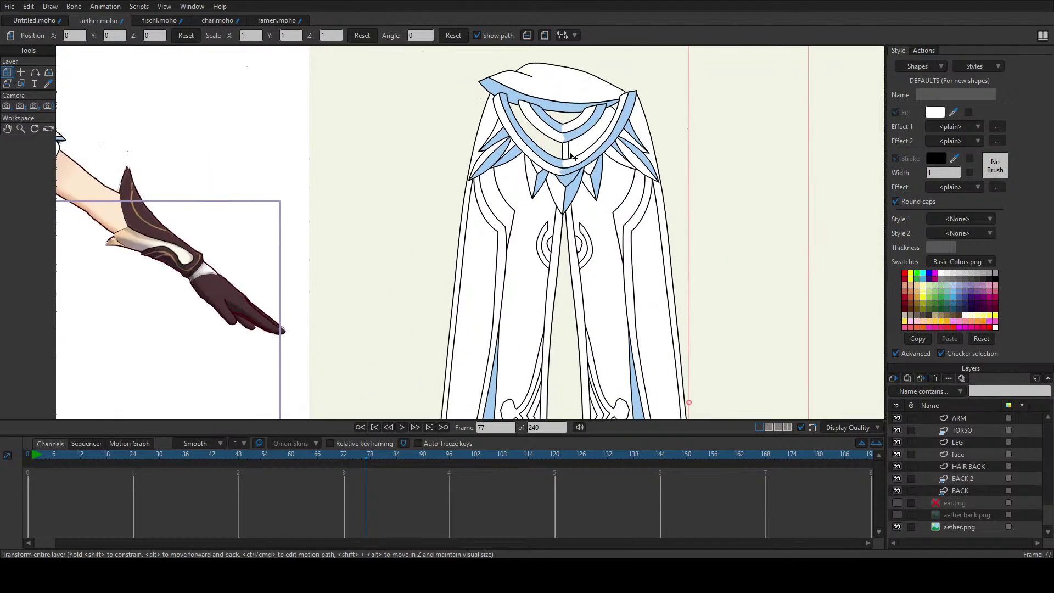
scroll(556, 173, "down", 1)
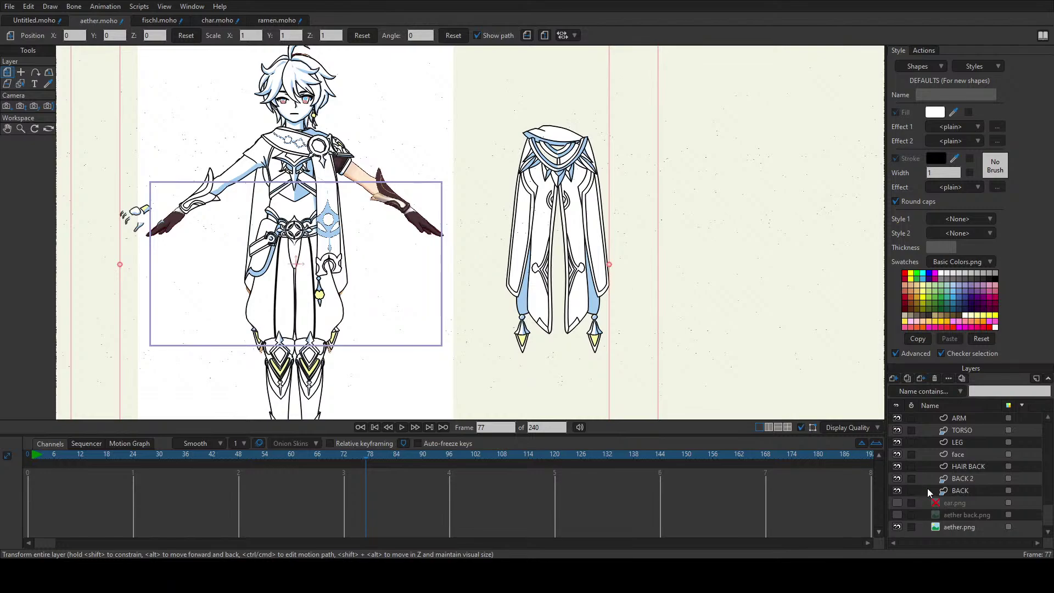
Step: Move all points of the HAIR BACK layer out from behind the character to the empty space beside the cape
left_click(969, 467)
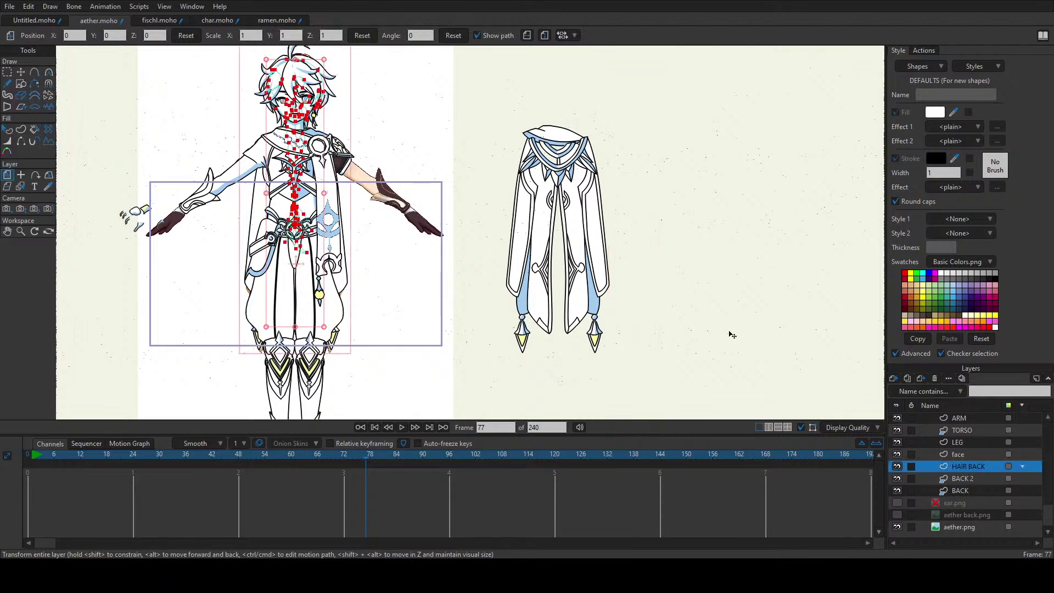
left_click(21, 72)
left_click_drag(300, 152, 519, 197)
scroll(494, 156, "up", 3)
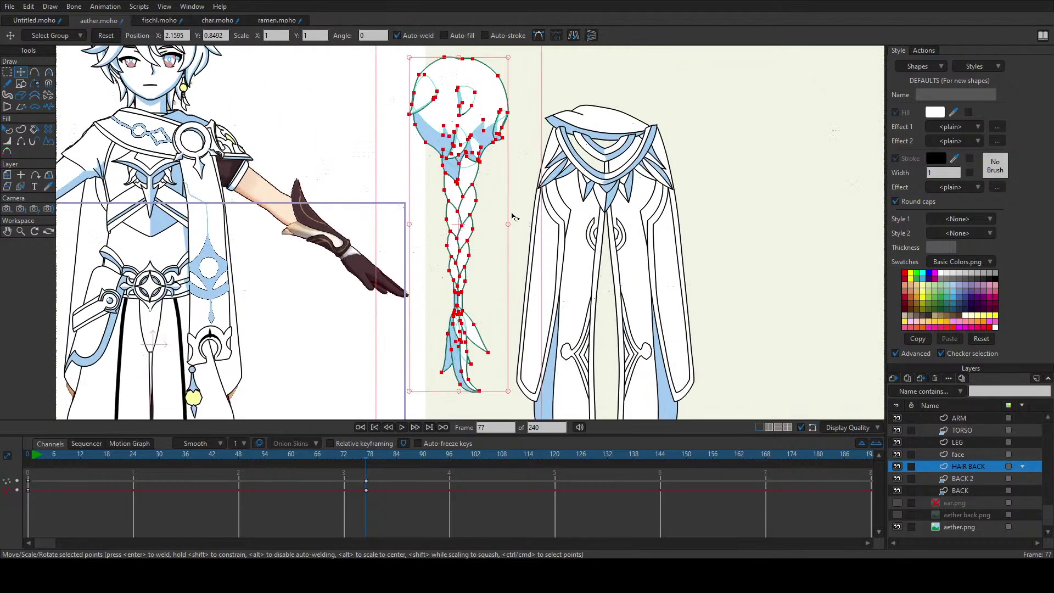
left_click(515, 217)
scroll(482, 200, "up", 2)
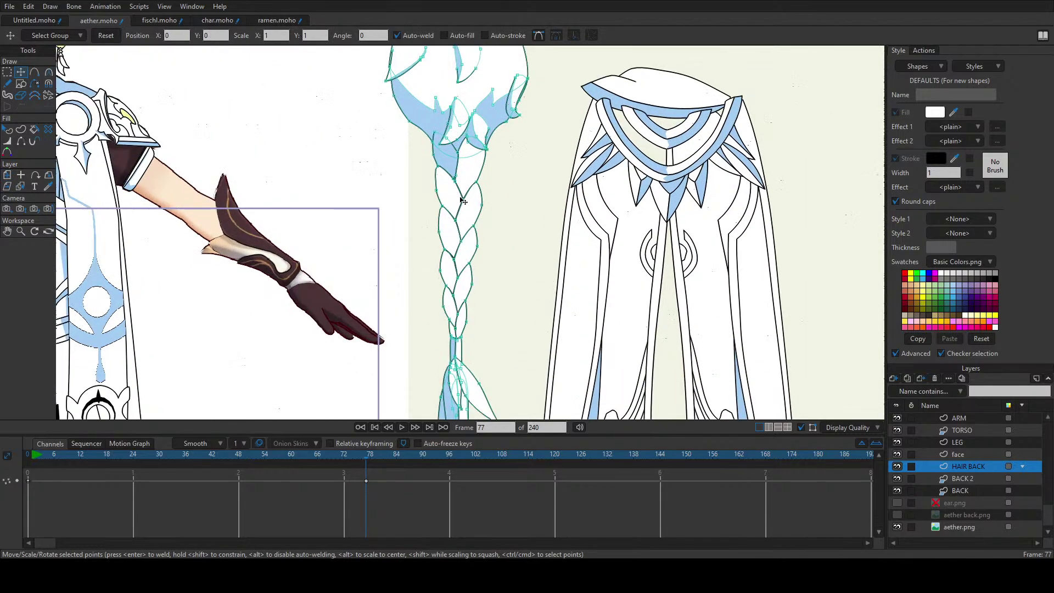
scroll(463, 201, "down", 1)
scroll(456, 211, "up", 1)
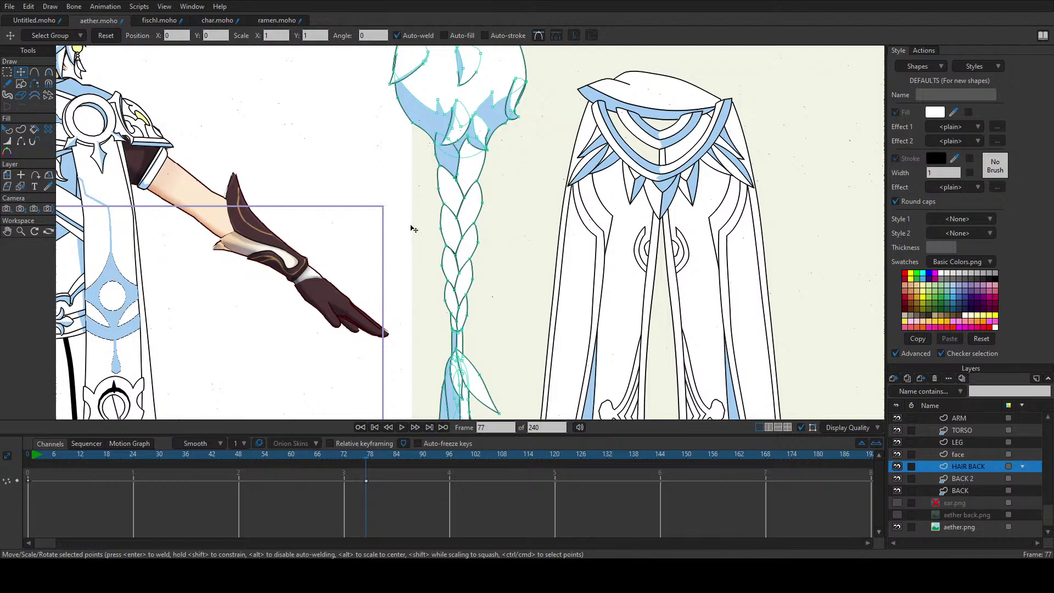
Step: Try reshaping the lower part of the braid by moving its selected points, undo the changes and clear the selection
left_click_drag(410, 214, 389, 303)
left_click_drag(428, 204, 495, 235)
left_click_drag(470, 356, 395, 288)
key("ctrl+z")
key("ctrl+z")
key("ctrl+z")
key("ctrl+z")
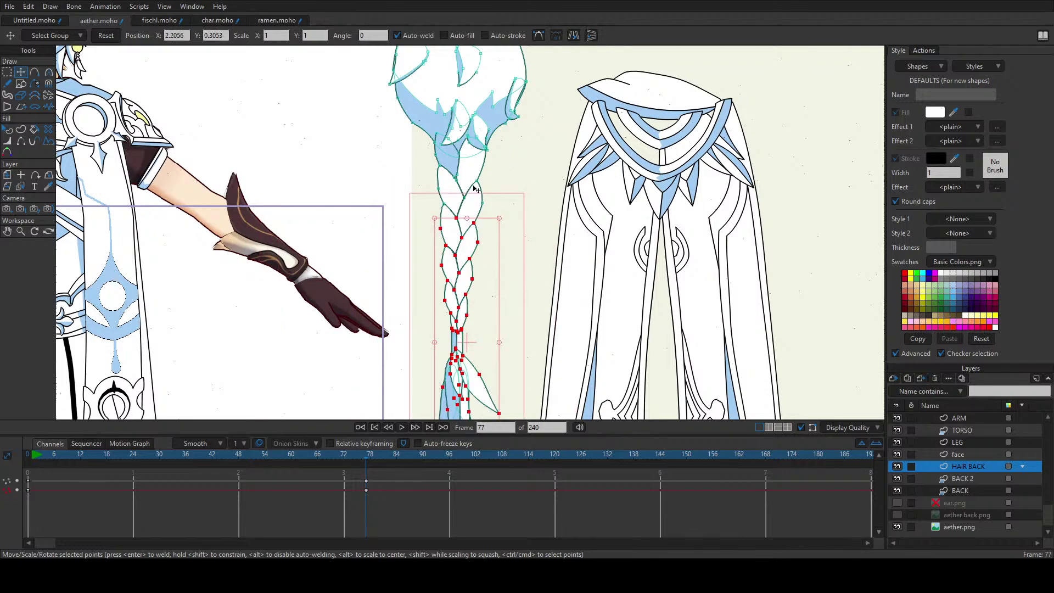
scroll(478, 327, "down", 2)
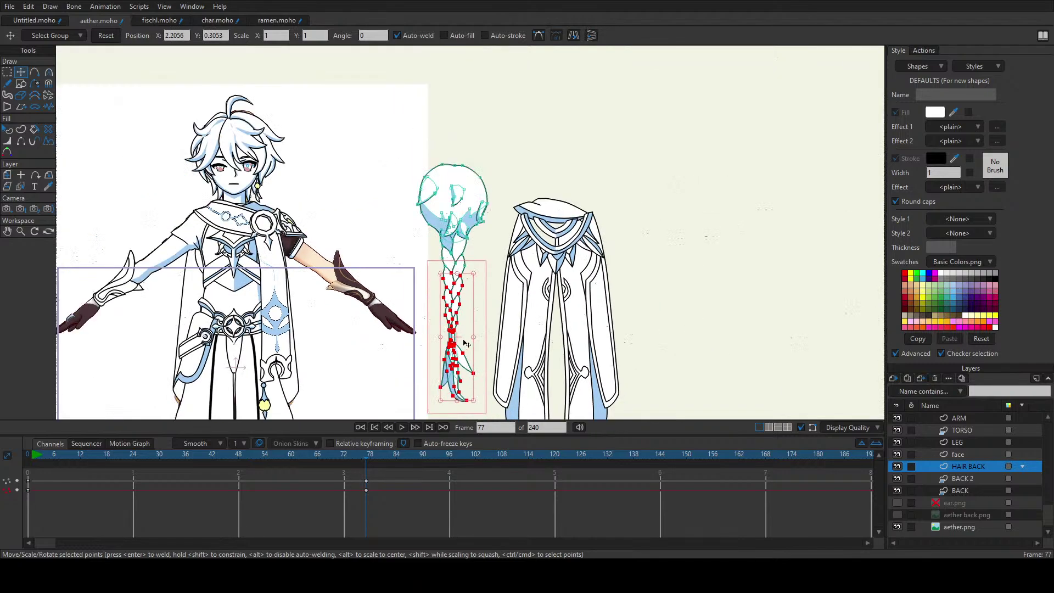
left_click(477, 328)
Step: Examine how the braided back hair and the cape are built as separate pieces beside the character
scroll(455, 275, "up", 3)
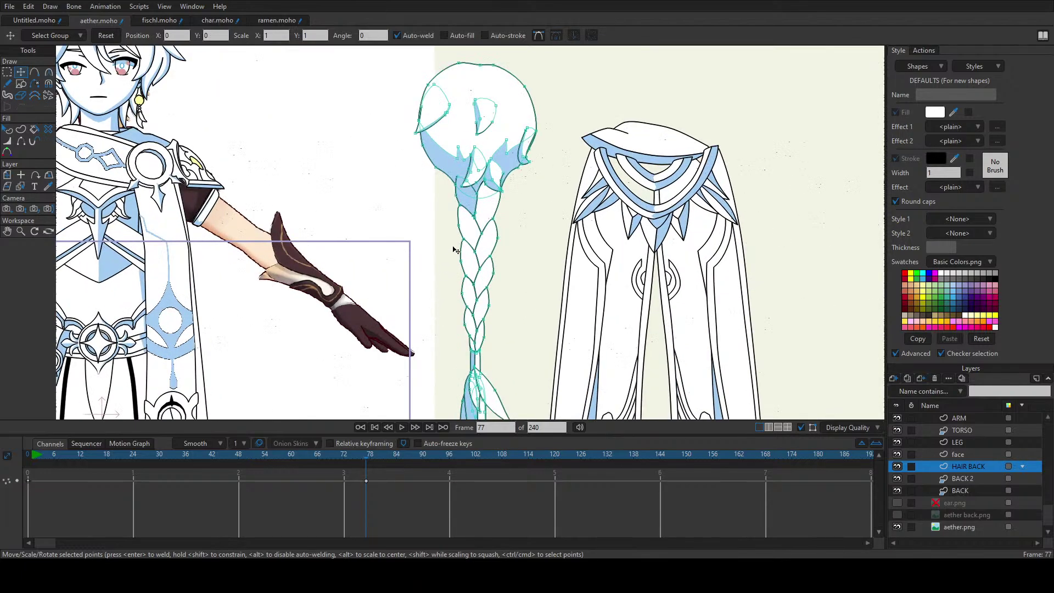
scroll(513, 291, "down", 2)
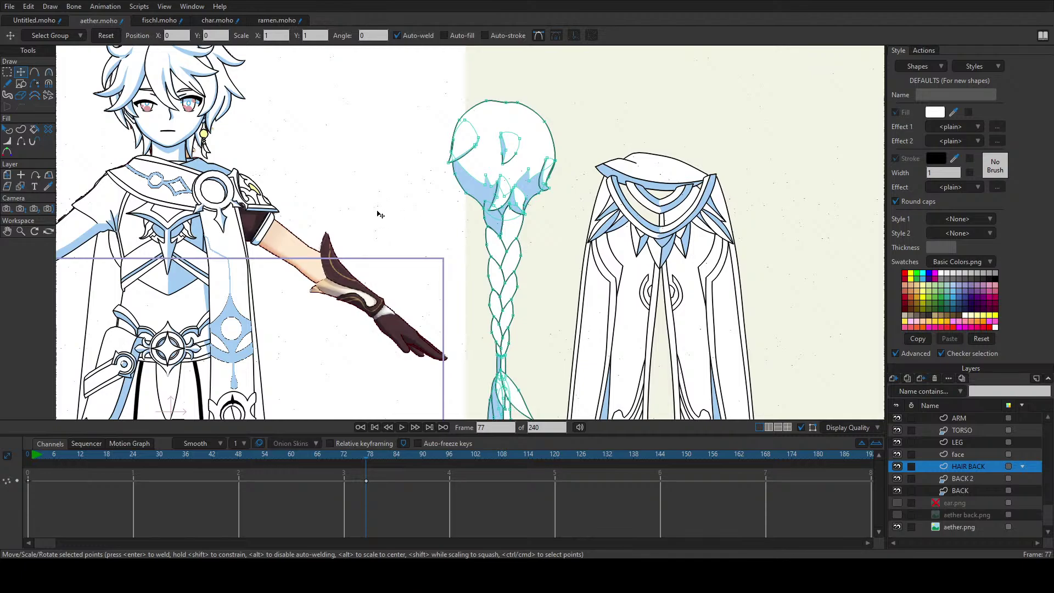
scroll(454, 217, "down", 3)
scroll(509, 232, "up", 3)
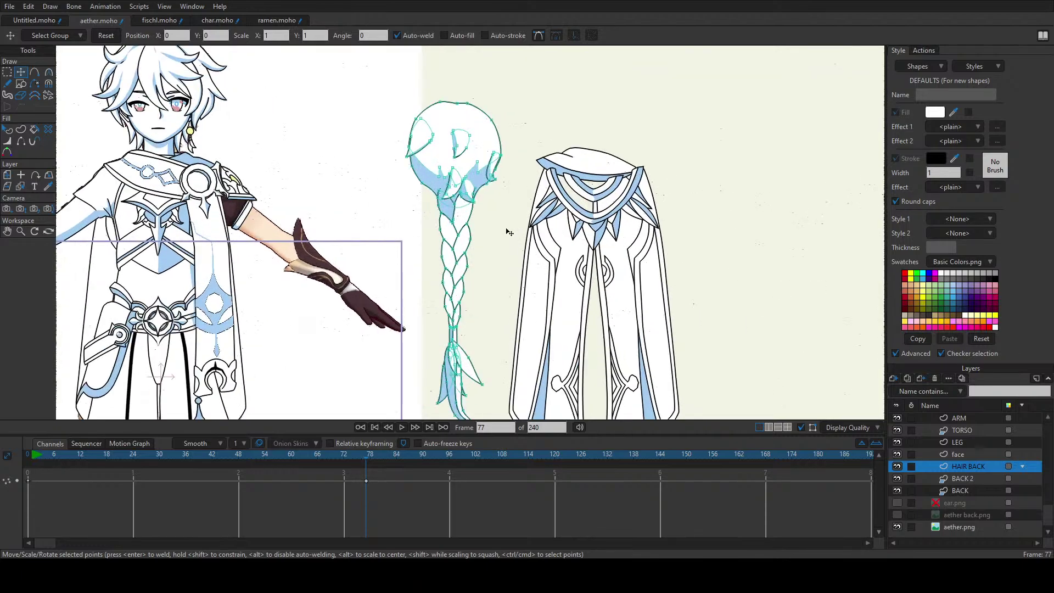
scroll(527, 244, "down", 3)
scroll(575, 290, "up", 3)
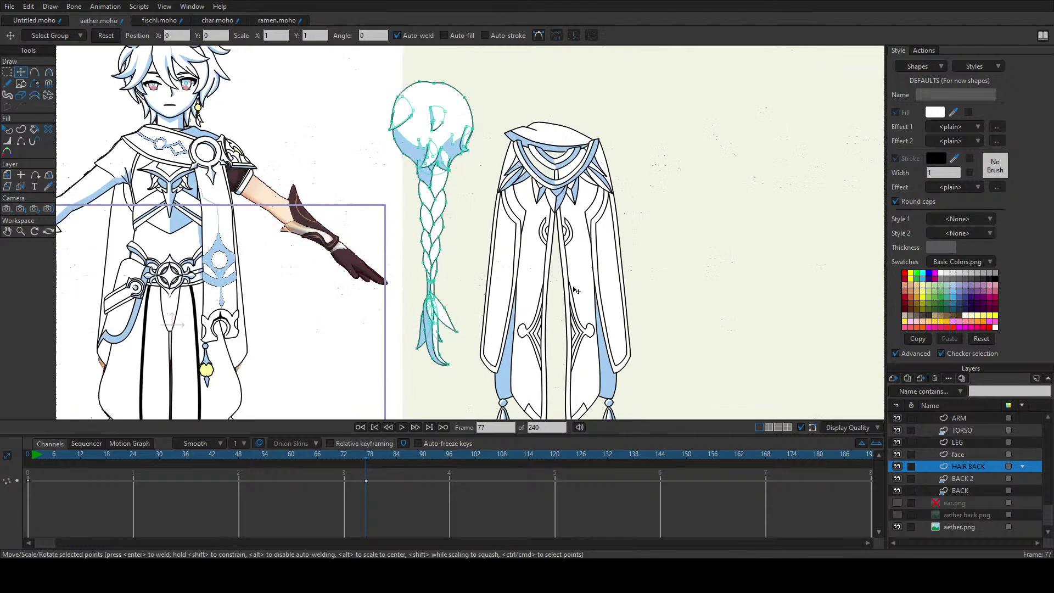
scroll(576, 290, "up", 2)
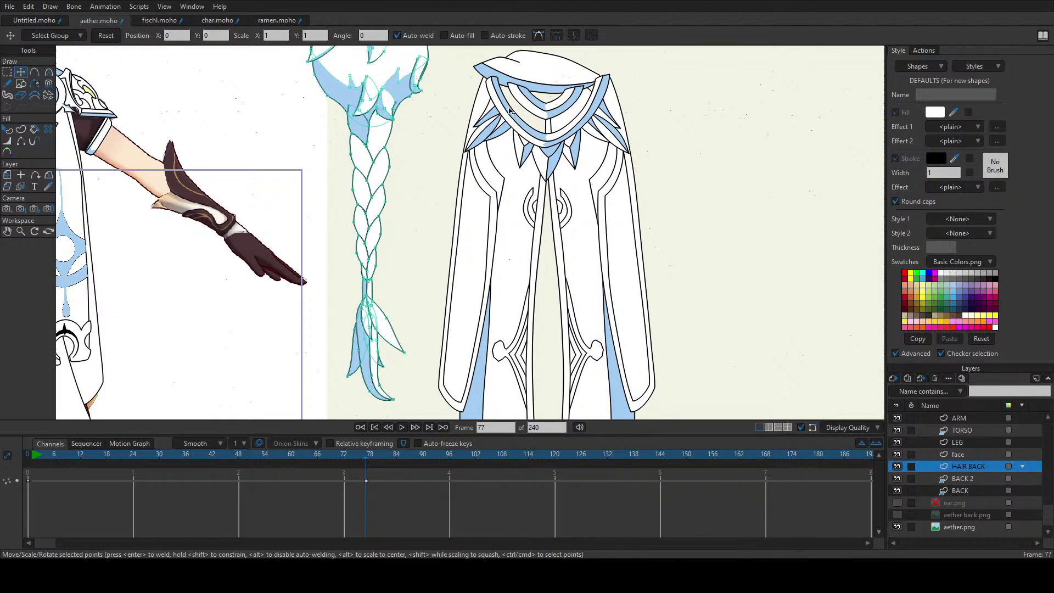
Step: Compare the neck outline in Untitled.moho with the neck construction on the face layer in aether.moho
left_click(34, 22)
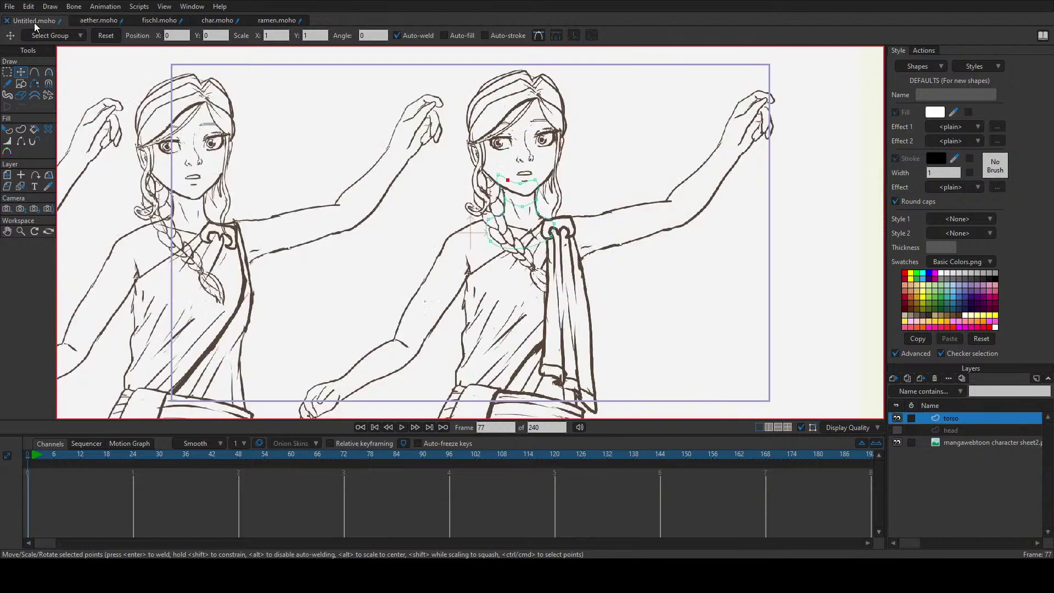
key("a")
scroll(439, 263, "up", 4)
scroll(440, 263, "up", 2)
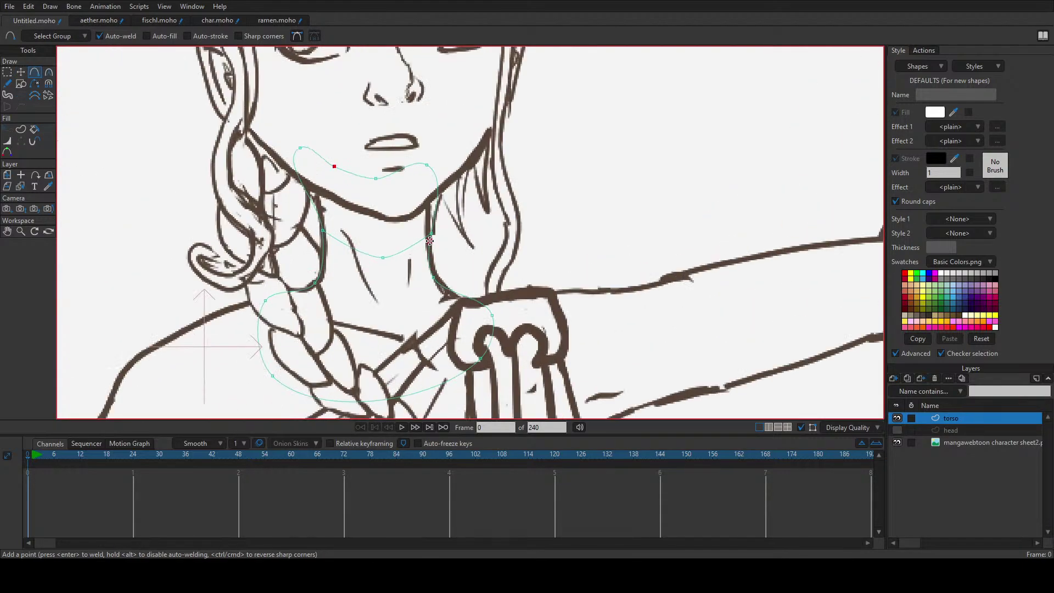
left_click(98, 20)
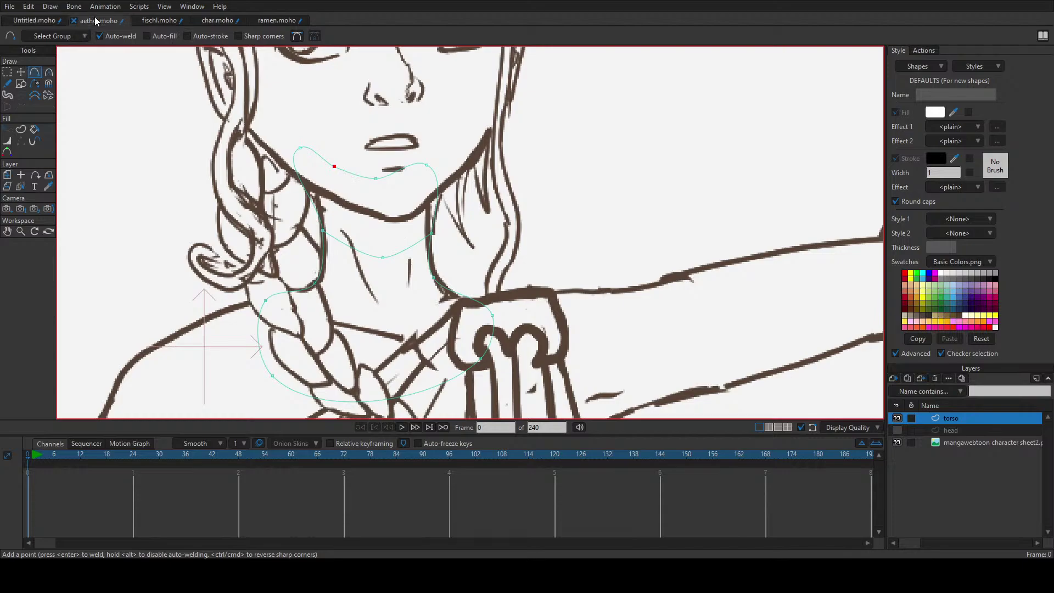
scroll(214, 139, "up", 5)
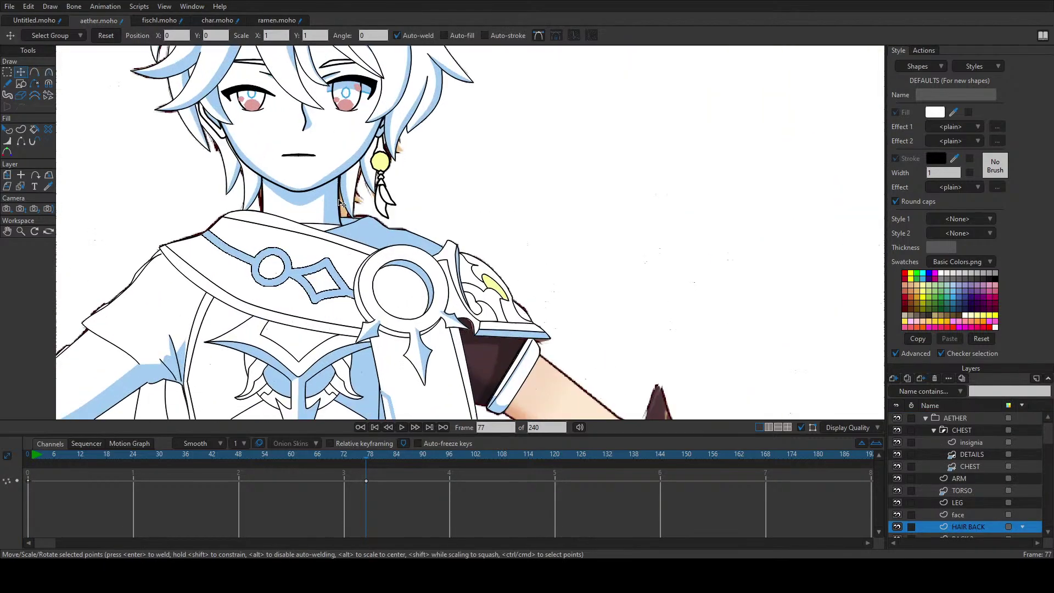
left_click(332, 213, "ctrl+alt")
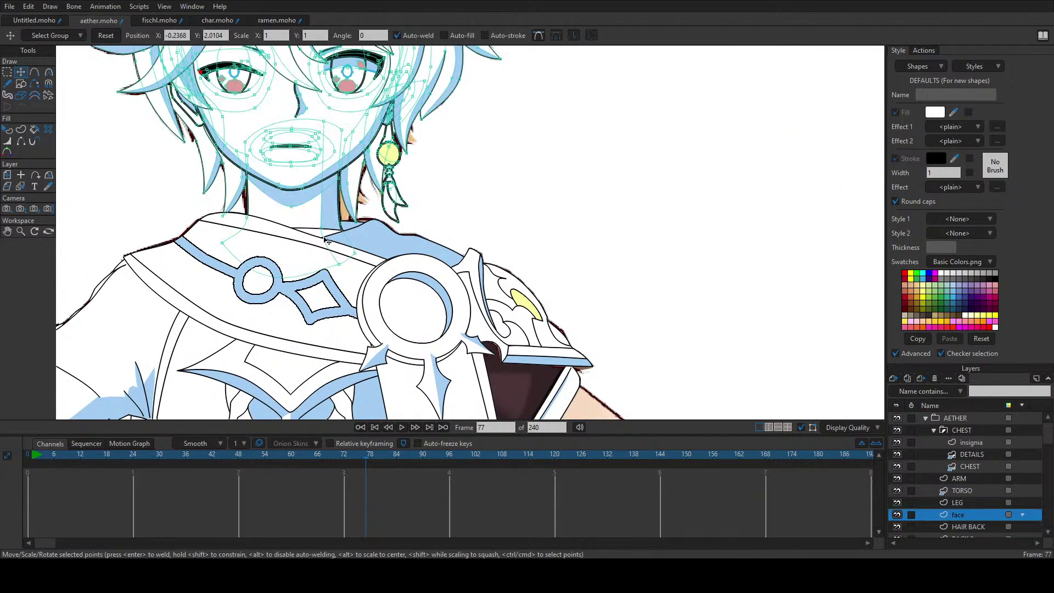
Step: In Untitled.moho, draw a shading line down the braid side of the neck to the shoulder corner and adjust that corner's curvature
left_click(33, 22)
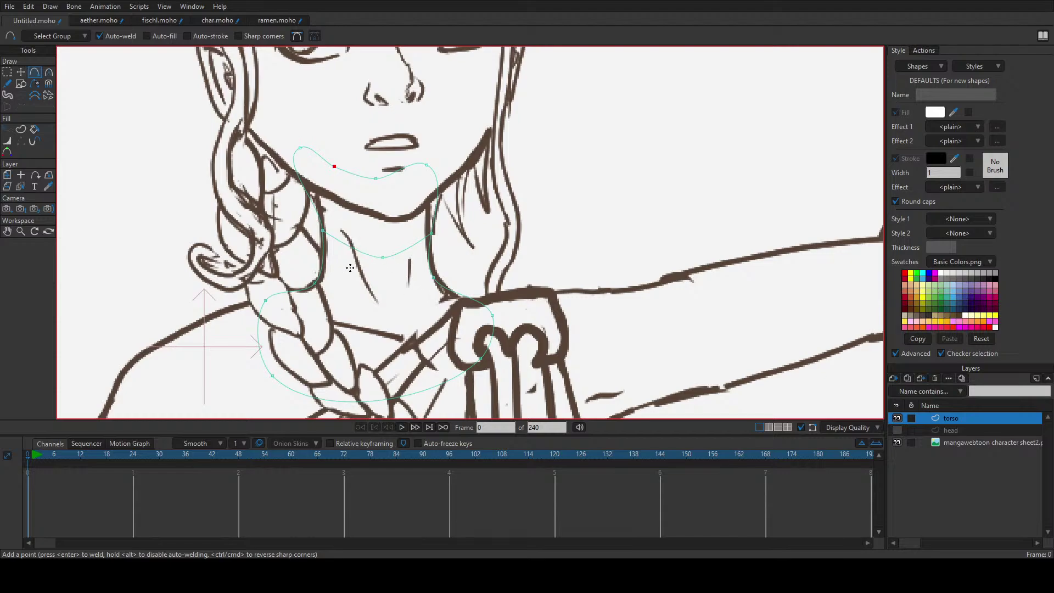
left_click_drag(338, 294, 334, 169)
mouse_move(340, 298)
left_mouse_down()
mouse_move(259, 318)
mouse_move(266, 301)
left_mouse_up()
key("t")
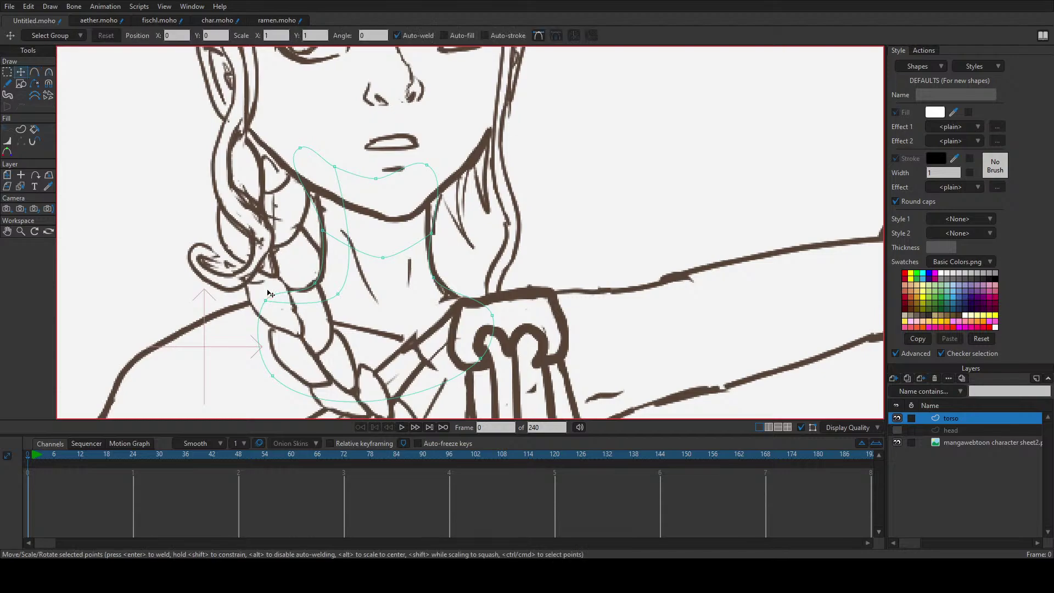
left_click_drag(272, 304, 260, 305)
key("c")
left_click_drag(265, 288, 273, 319)
left_click_drag(269, 318, 378, 241)
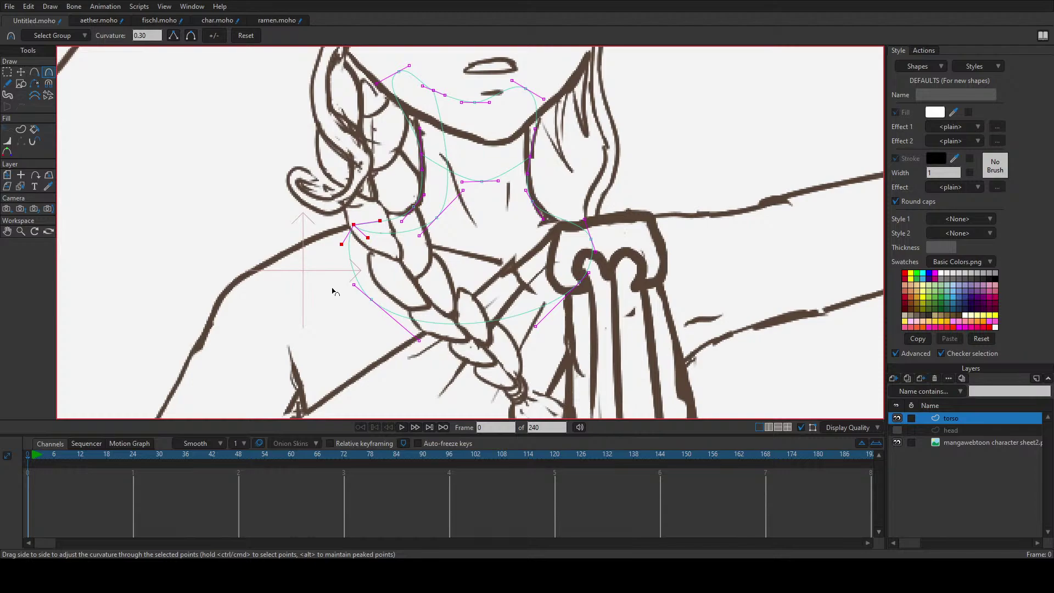
Step: Draw a matching shading line on the other side of the neck and reshape the neck outline's upper corner there
scroll(235, 182, "down", 5)
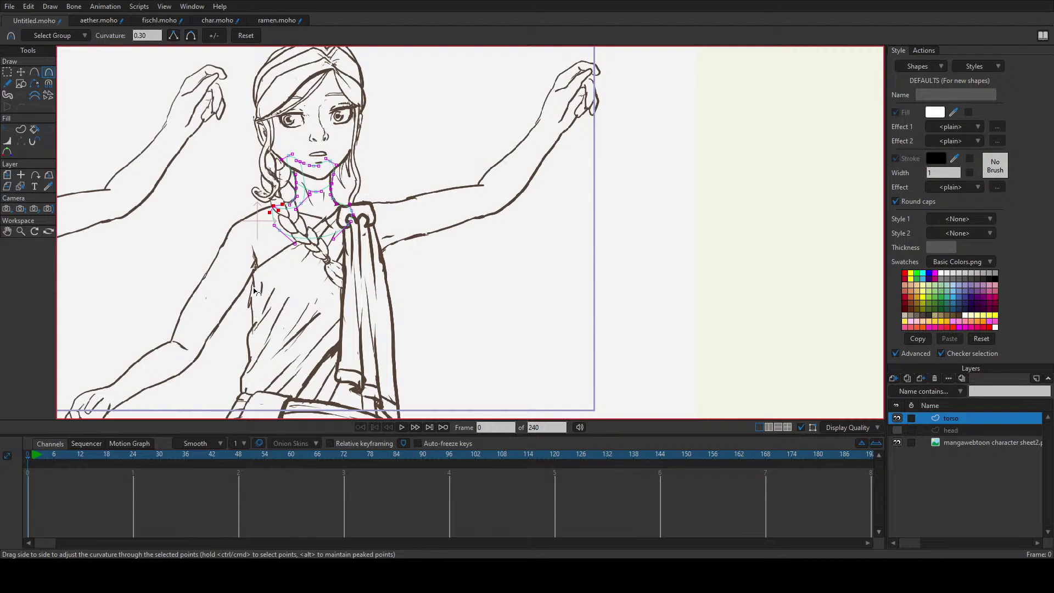
left_click_drag(262, 246, 425, 242)
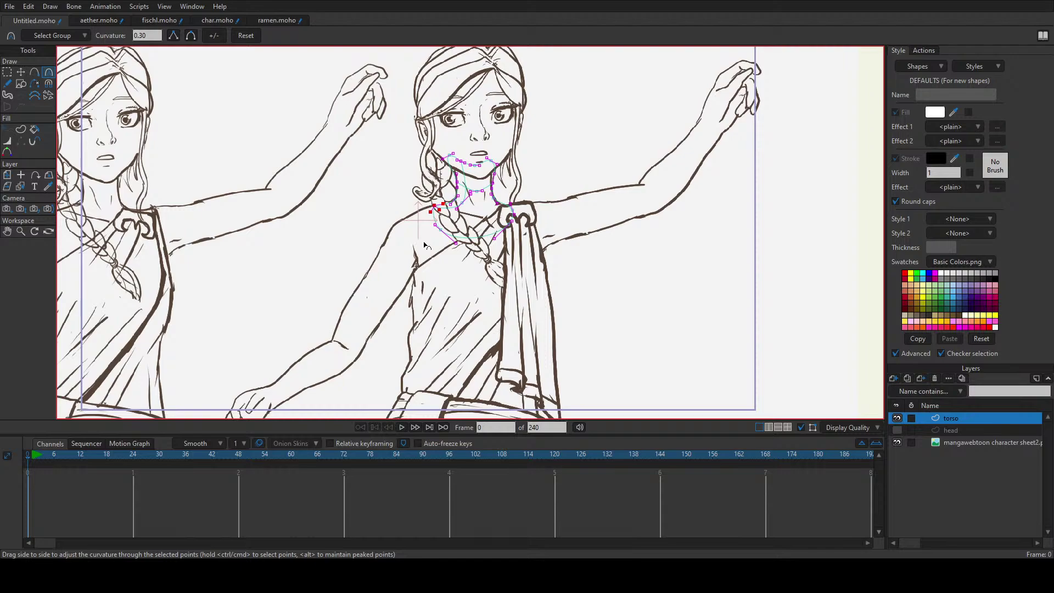
scroll(449, 233, "up", 3)
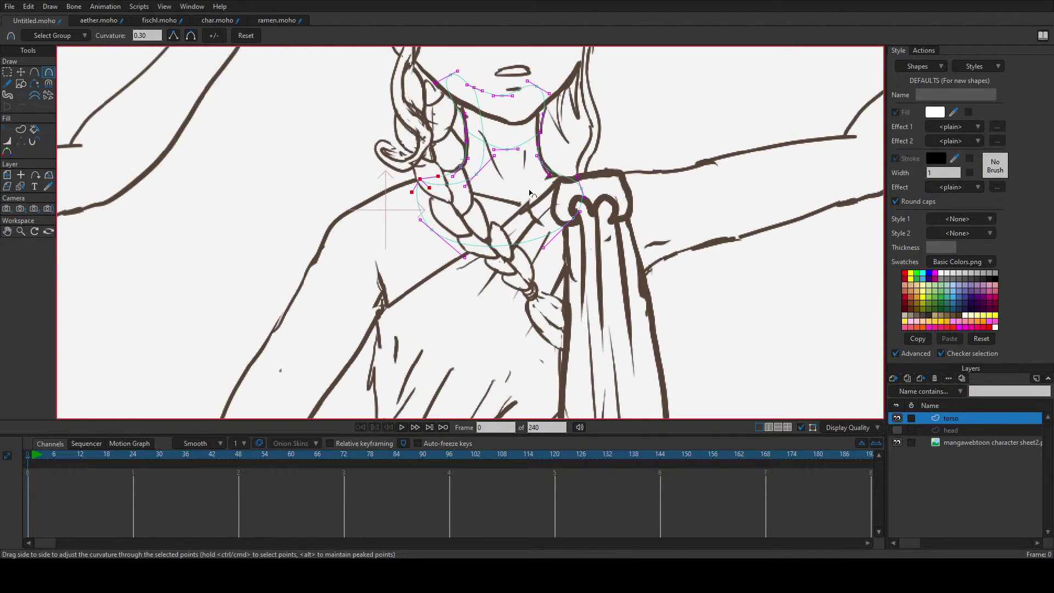
scroll(483, 244, "up", 2)
scroll(488, 248, "up", 2)
key("a")
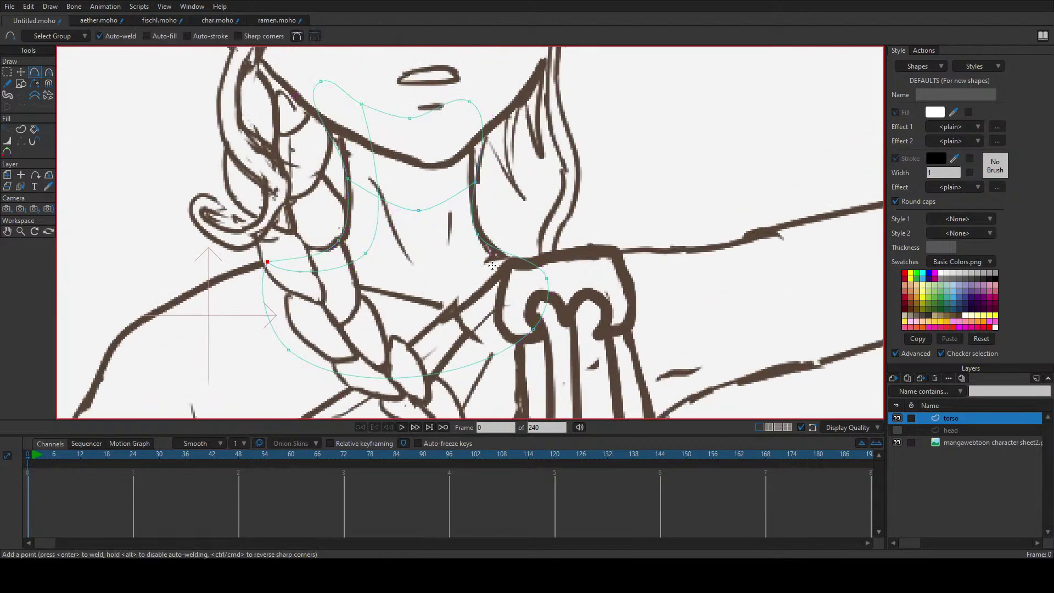
left_click_drag(545, 279, 433, 113)
left_click_drag(434, 113, 482, 102)
key("t")
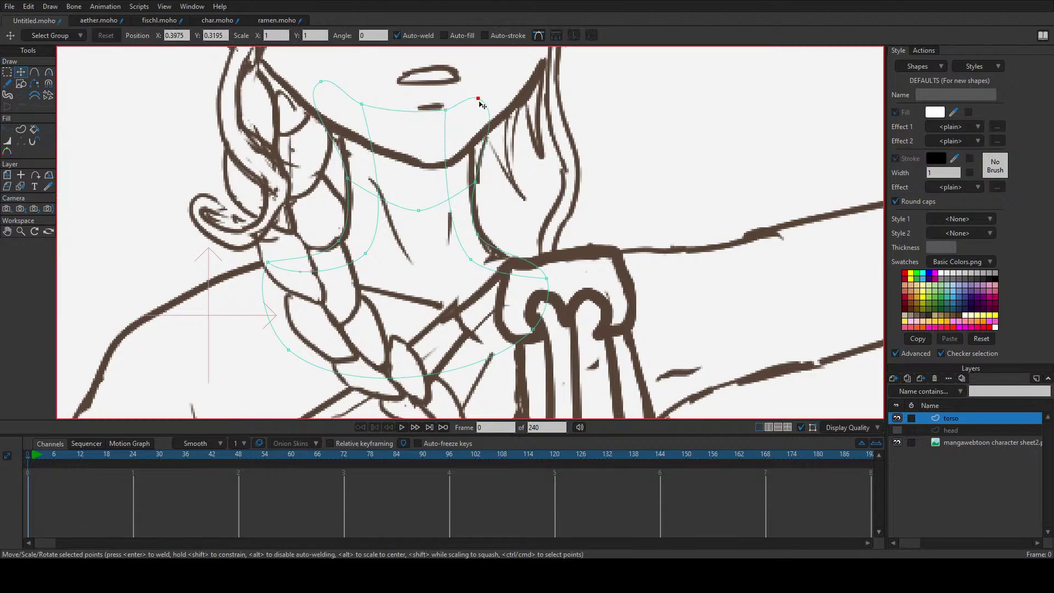
key("c")
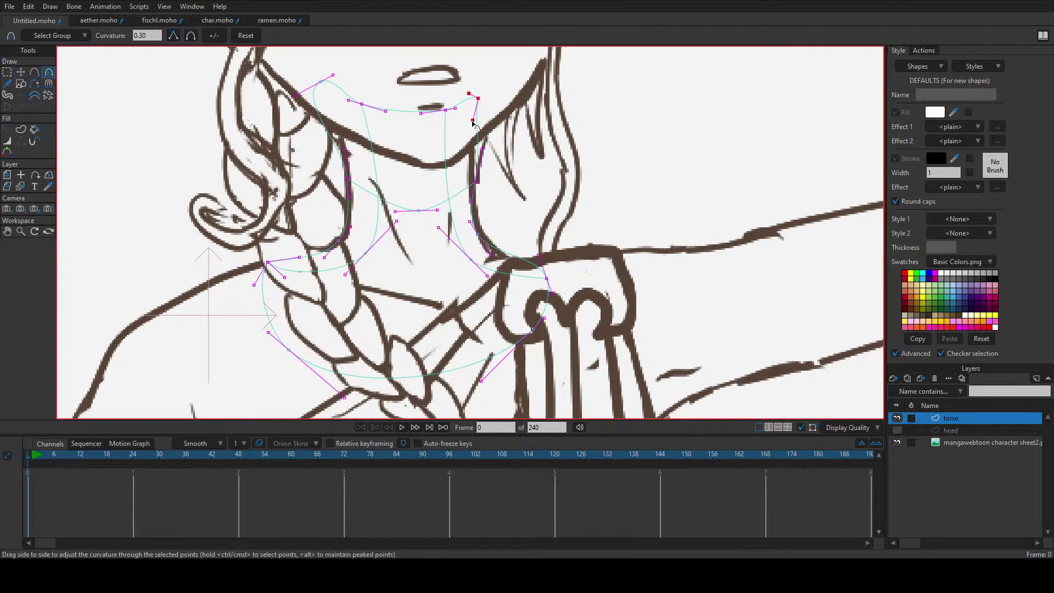
Step: Reposition the points of the chin shadow curve across the neck and adjust the outline's upper corner on the braid side
key("t")
left_click_drag(481, 184, 475, 185)
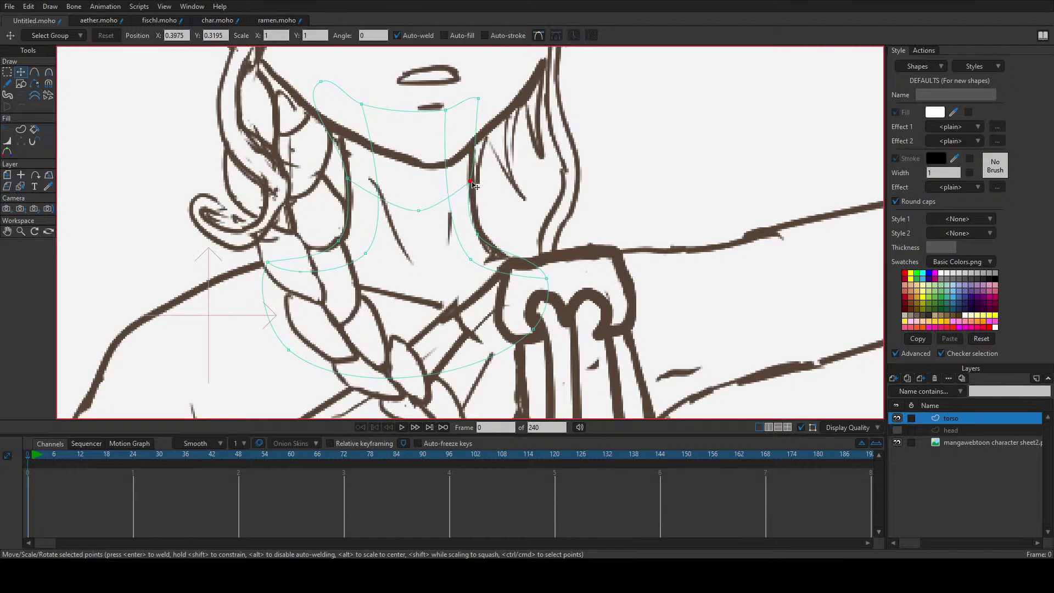
left_click_drag(418, 210, 414, 209)
left_click_drag(340, 179, 342, 172)
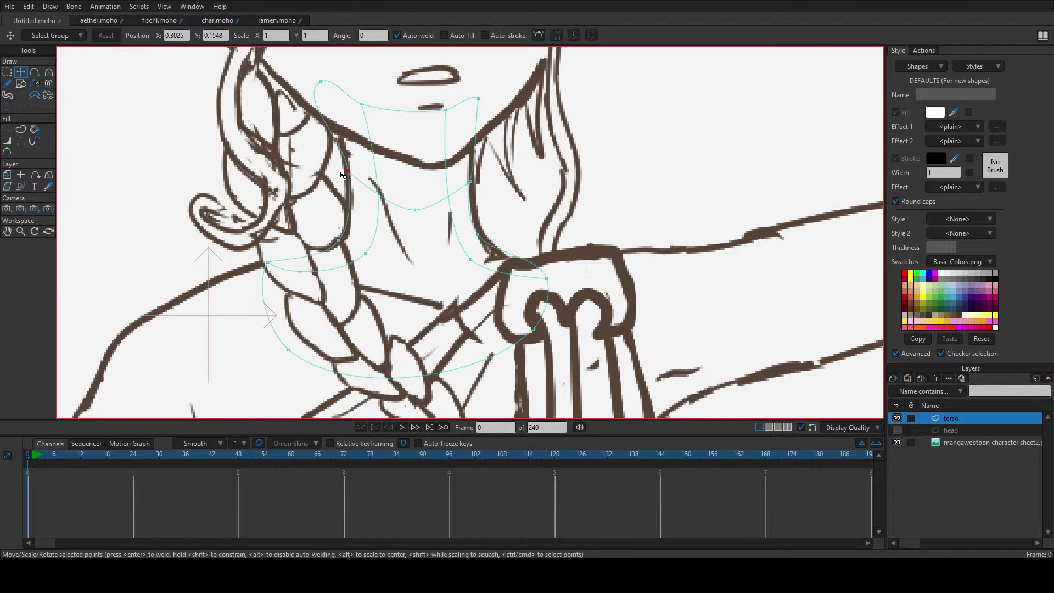
left_click_drag(337, 104, 368, 137)
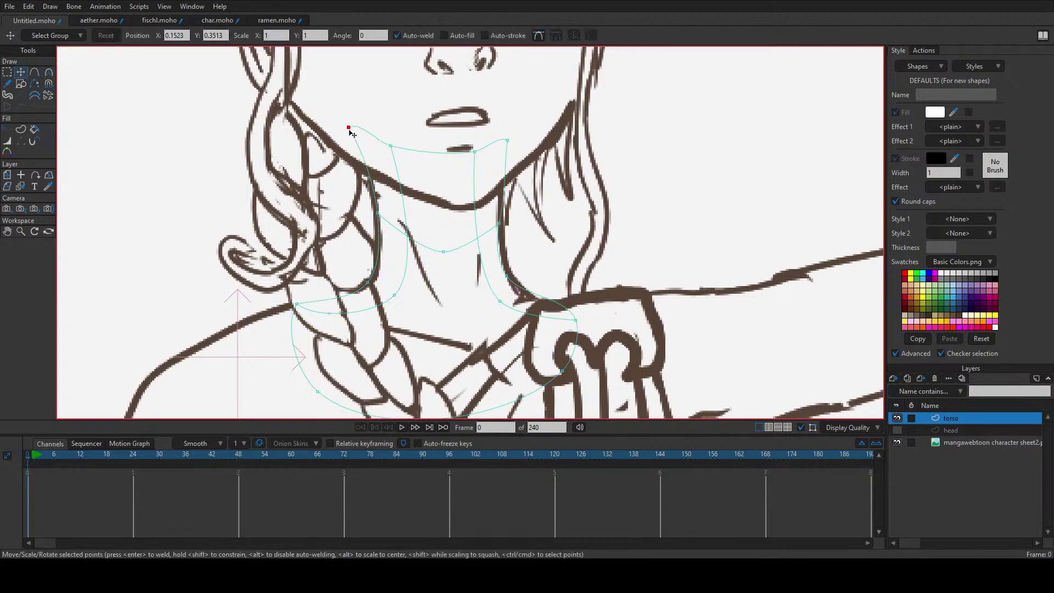
key("c")
Step: Align the neck outline's corner by the shoulder knot with the sketch, adjust its curvature and shift the nearby shading line's lower bend
key("t")
left_click(519, 290)
left_click_drag(574, 319, 586, 301)
key("c")
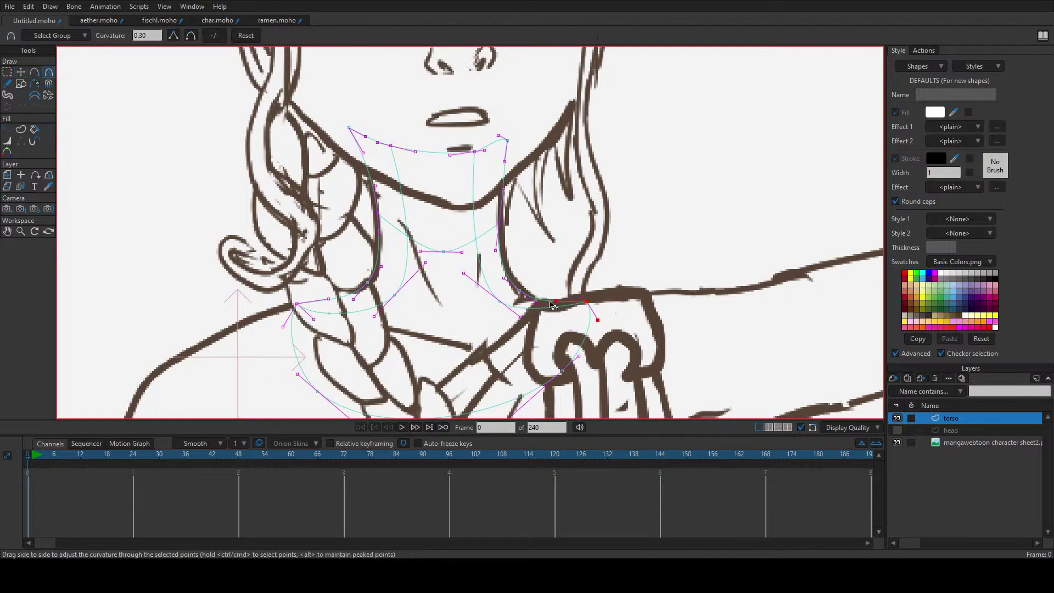
key("t")
left_click_drag(515, 310, 507, 309)
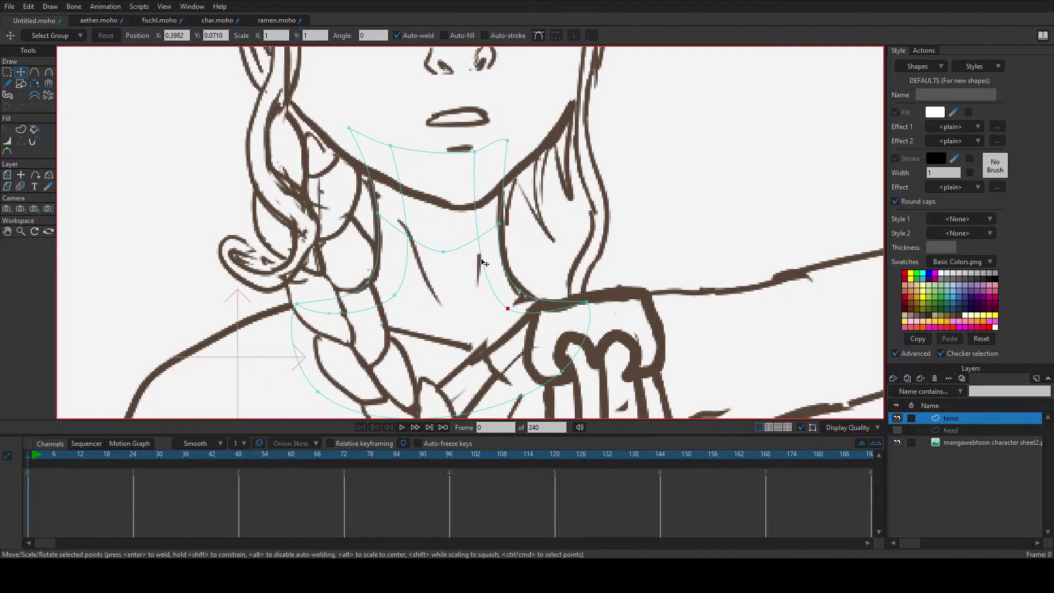
Step: Add a point on the braid-side shading line near the chin shadow curve and nudge the line's lower bend outward
key("a")
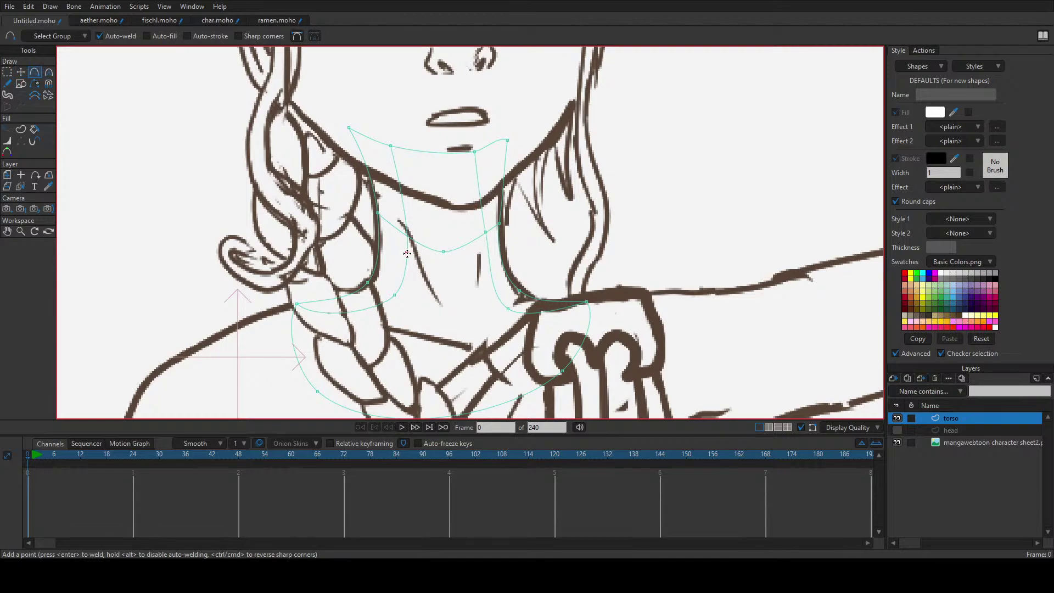
left_click_drag(401, 217, 396, 216)
key("t")
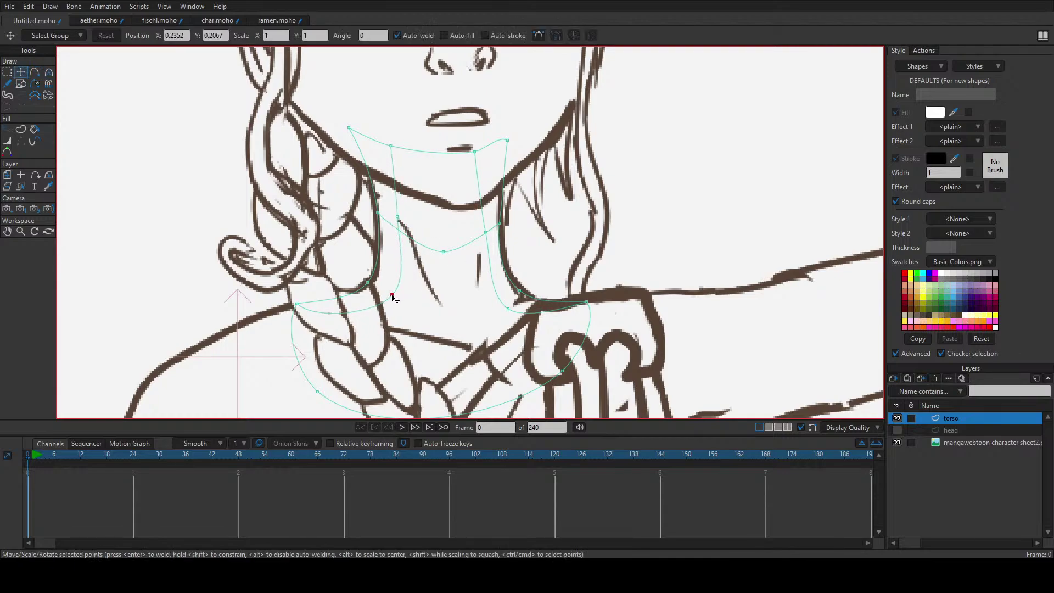
left_click_drag(394, 295, 389, 294)
Step: Create a filled and stroked shape from the whole neck outline
key("q")
left_click(375, 273)
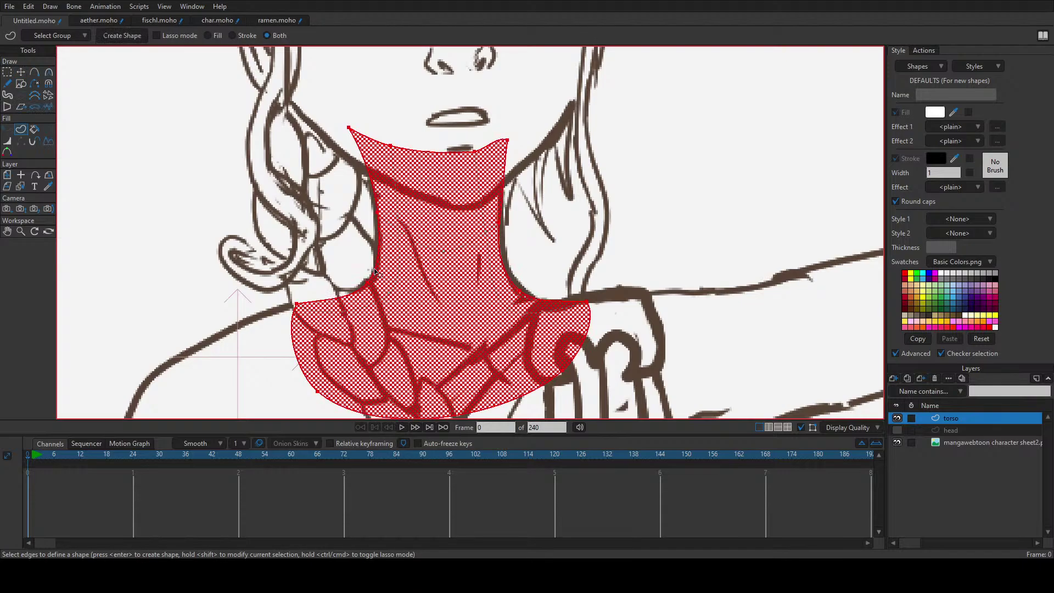
key("Return")
Step: Create a separate shadow shape from the narrow strip along each side of the neck
left_click(398, 280)
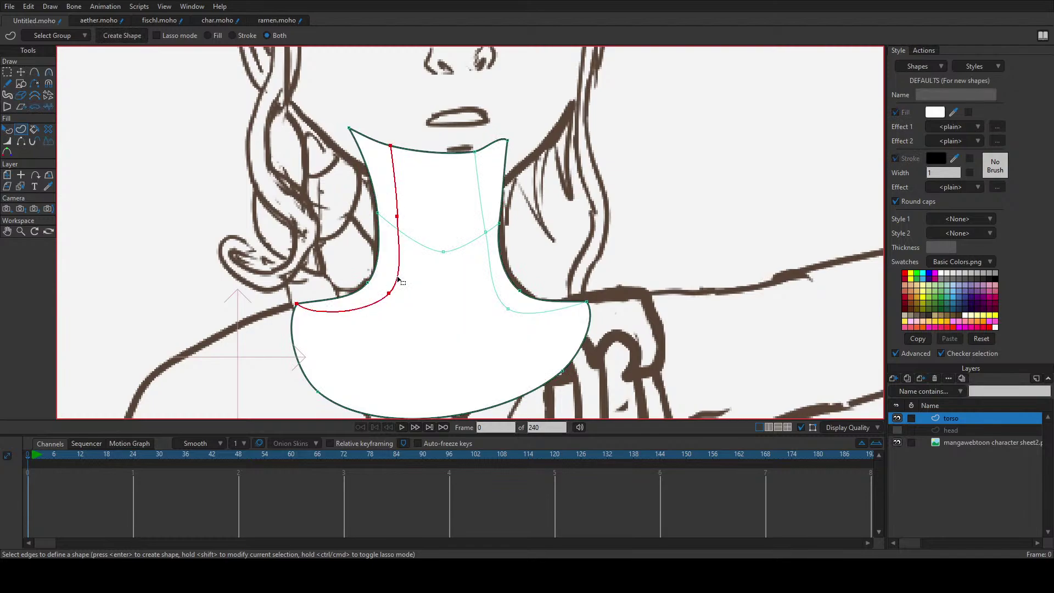
left_click(377, 263, "shift")
left_click_drag(448, 125, 621, 400)
left_click_drag(246, 336, 379, 416)
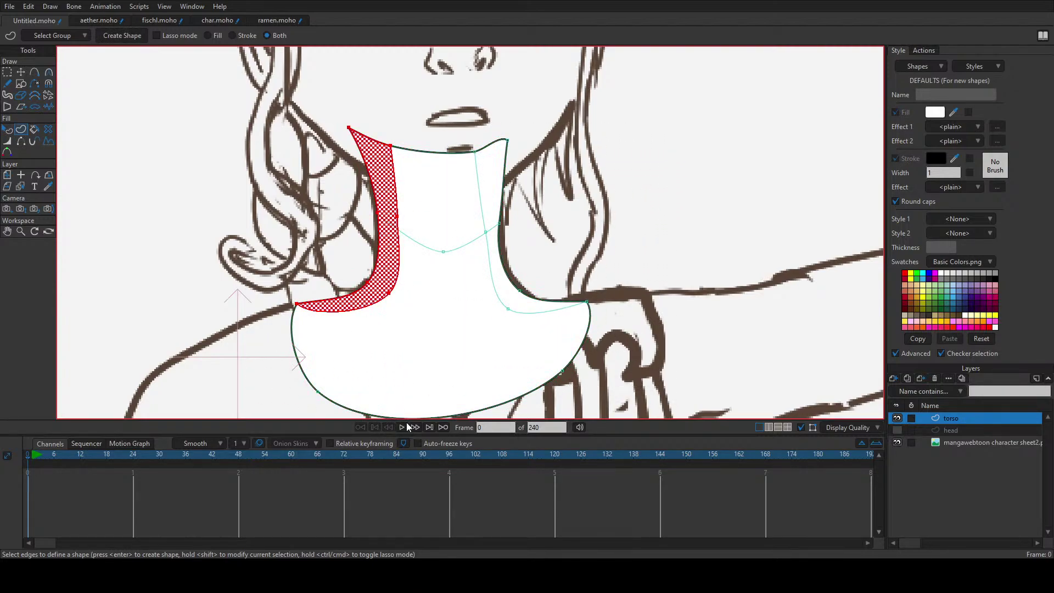
key("Return")
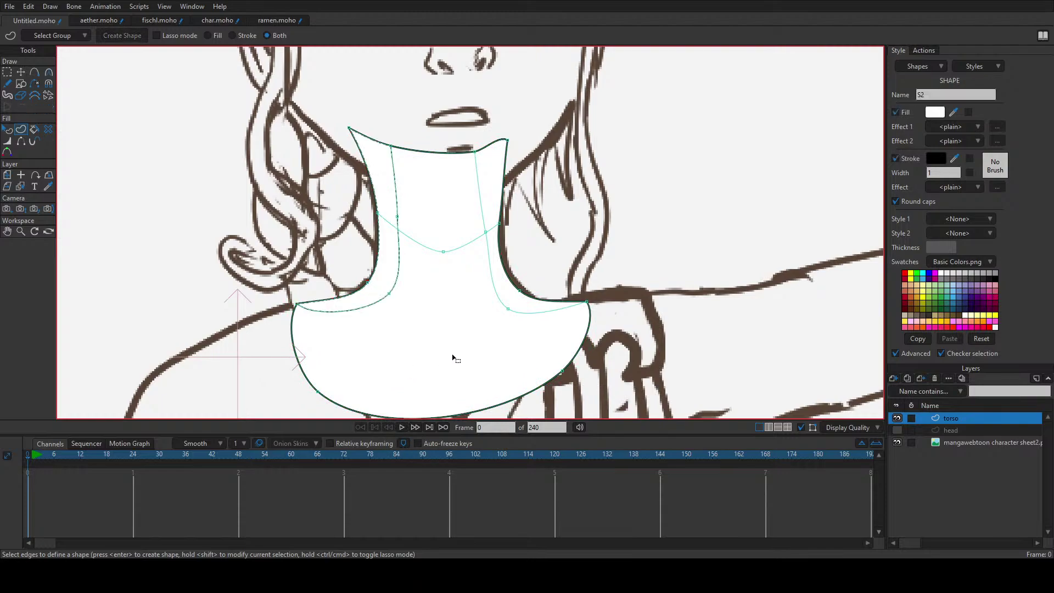
left_click(482, 212)
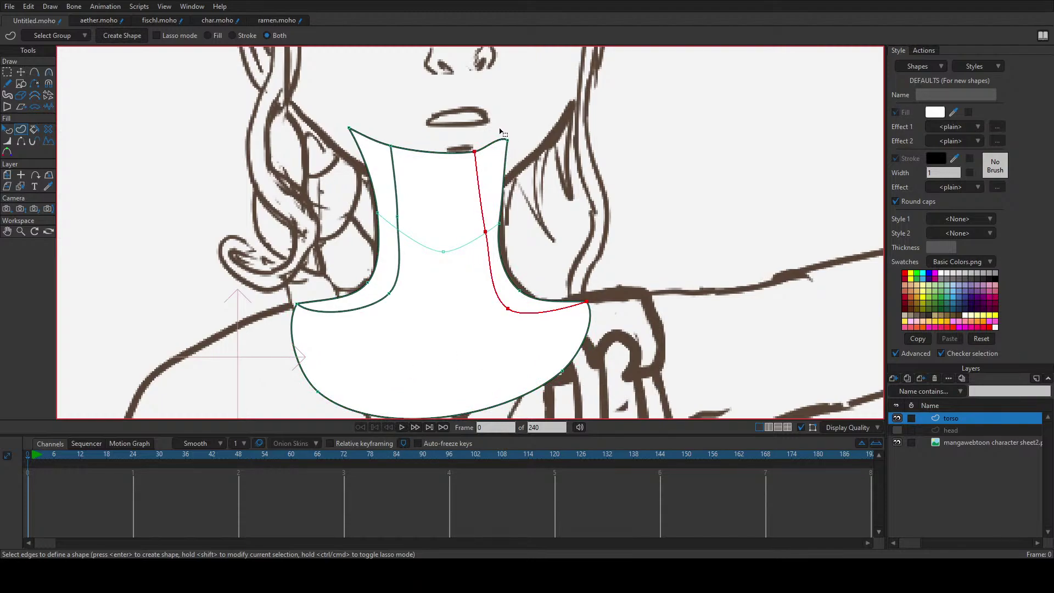
left_click(510, 281, "shift")
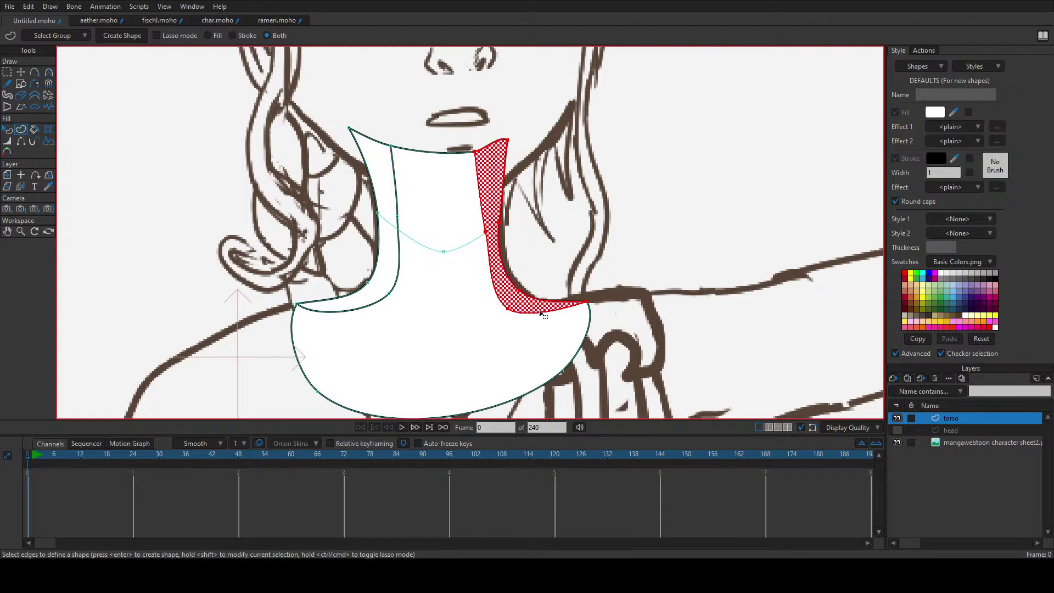
key("Return")
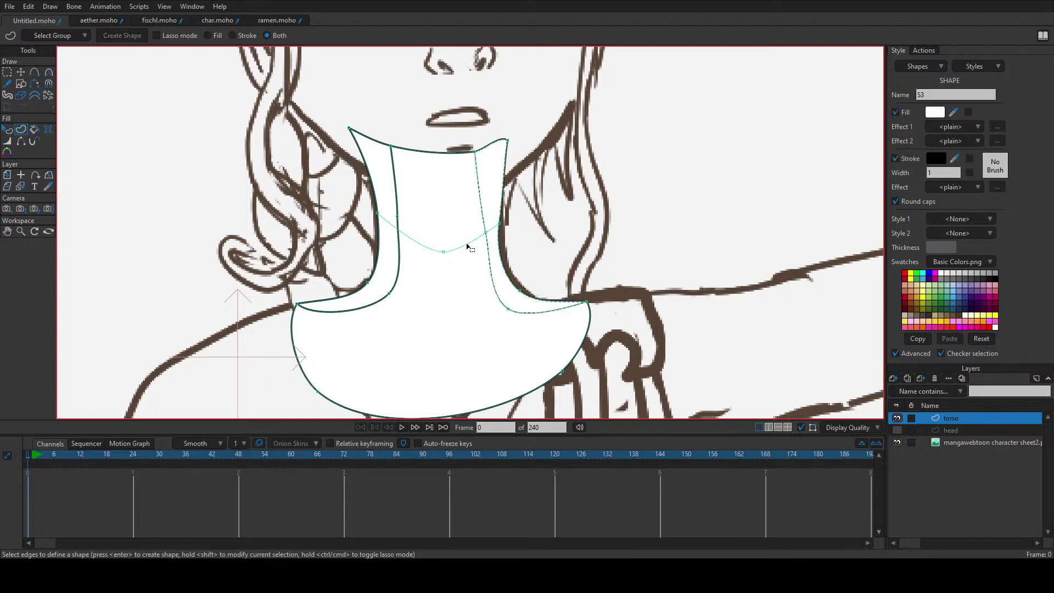
Step: Create a shadow shape from the area under the chin, bounded by the curve across the neck
left_click(463, 246)
left_click_drag(338, 111, 553, 183)
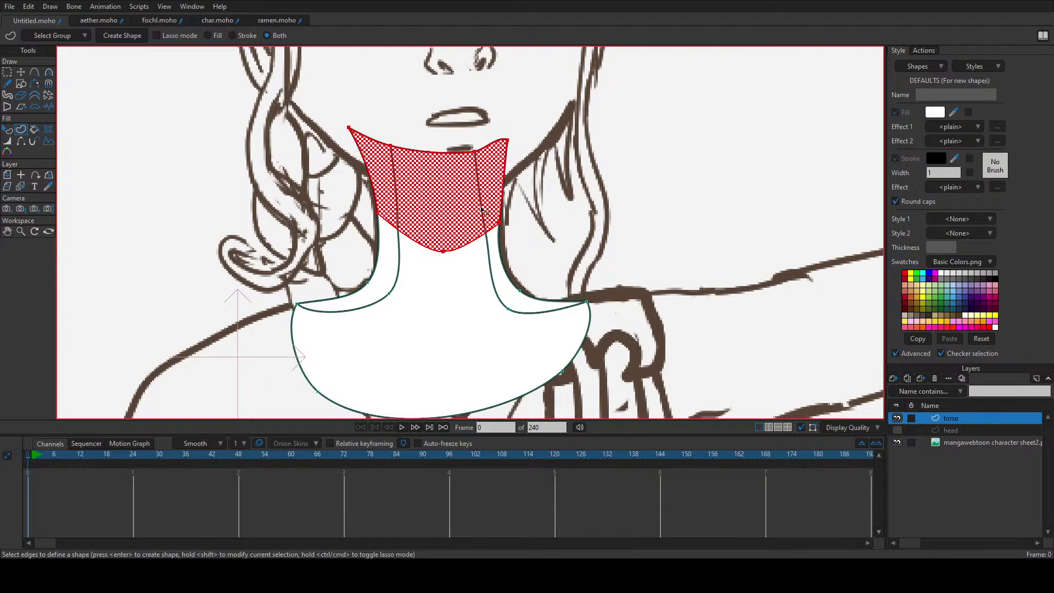
key("Return")
Step: Turn off the stroke of the under-chin shadow shape and fill it with light blue
key("q")
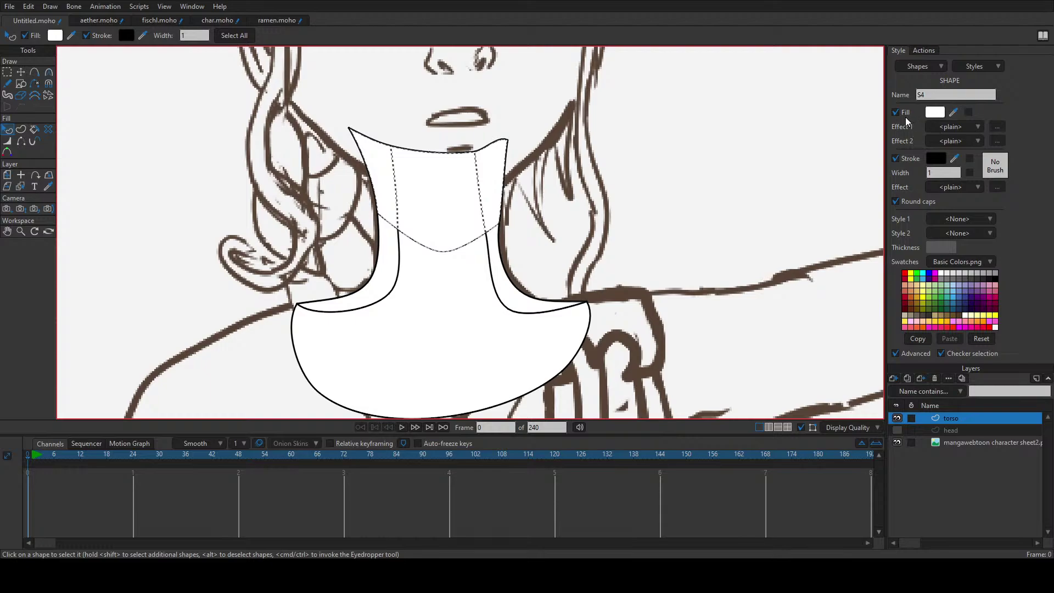
left_click(909, 160)
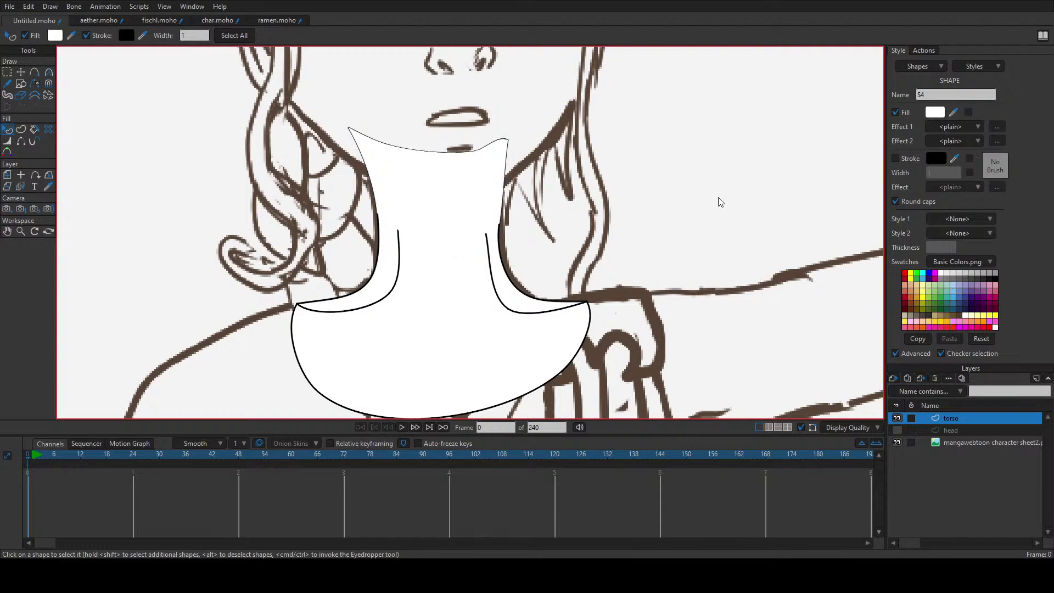
left_click(954, 290)
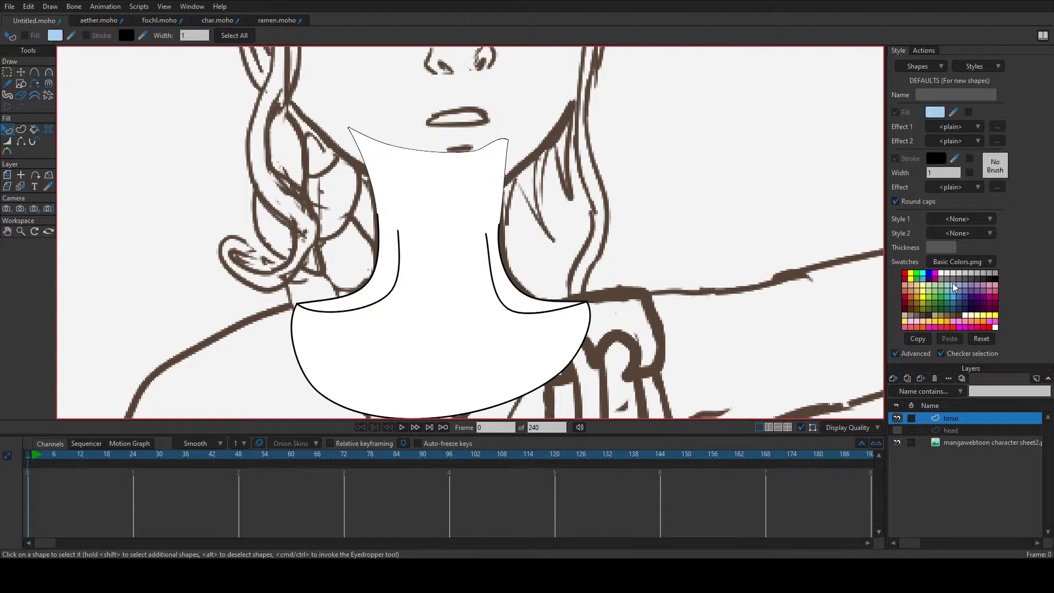
left_click(405, 188)
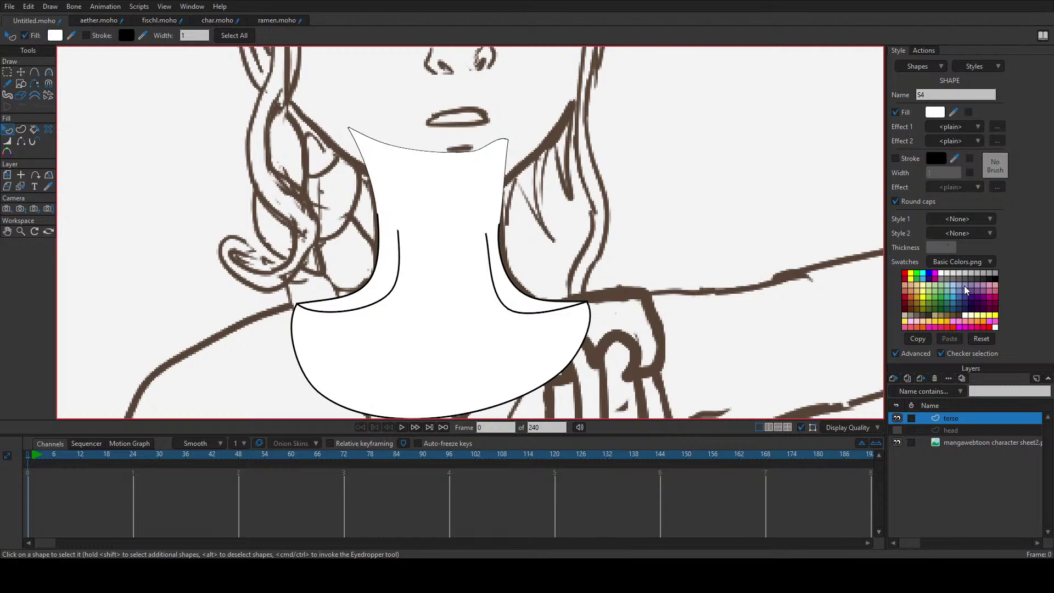
left_click(953, 289)
Step: Fill the shadow strips on both sides of the neck with blue and turn off their strokes
left_click(497, 252)
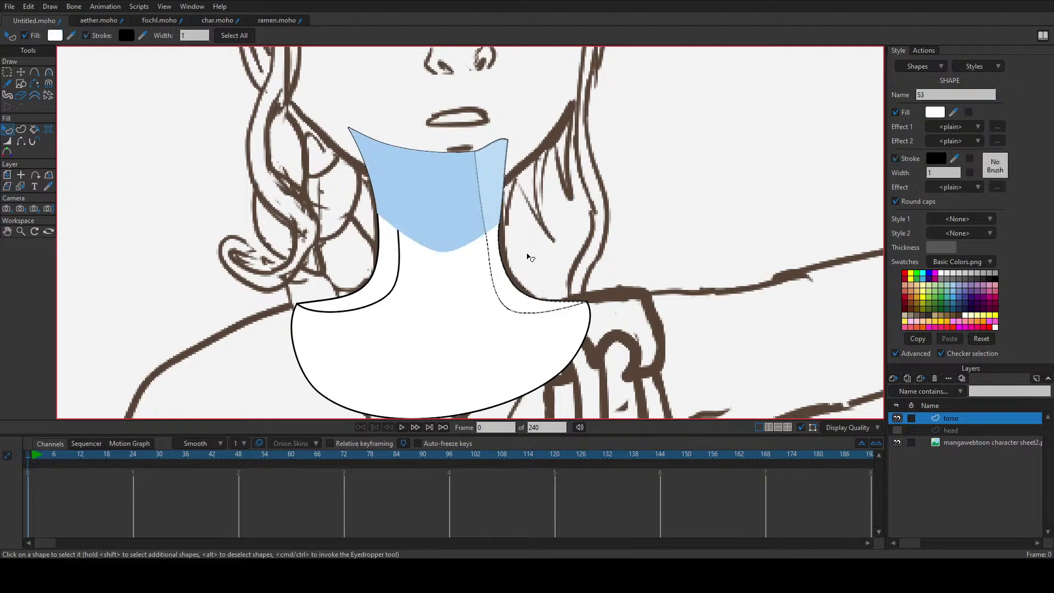
left_click(957, 289)
left_click(389, 276)
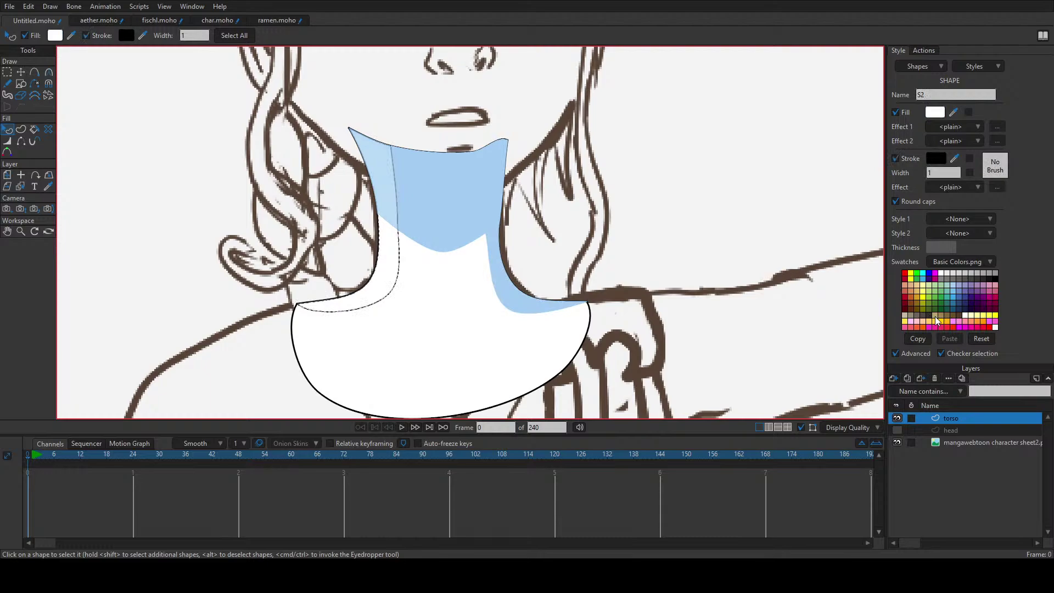
left_click(955, 290)
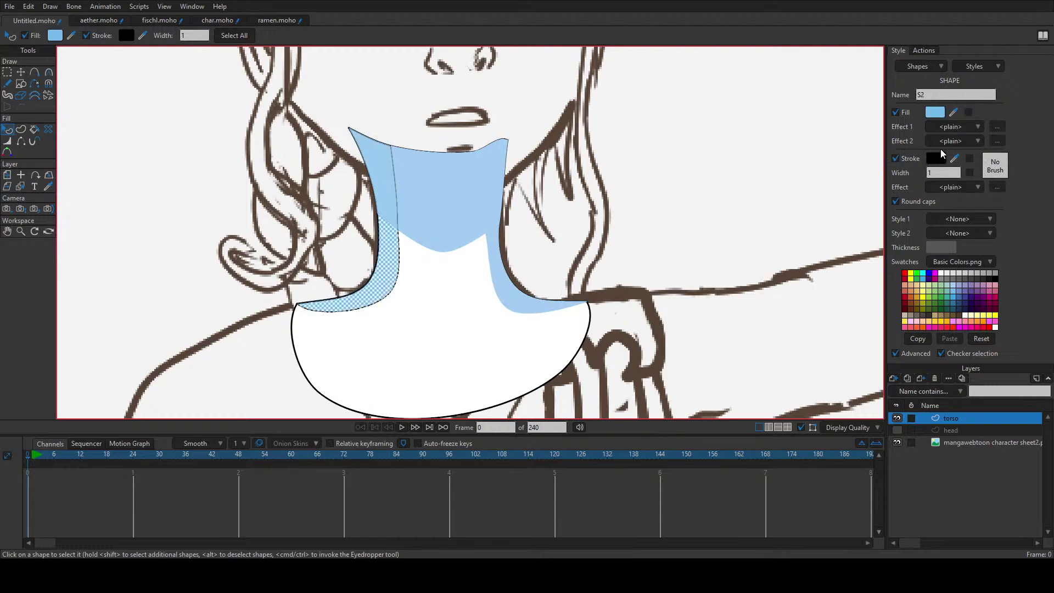
left_click(896, 159)
left_click(463, 294)
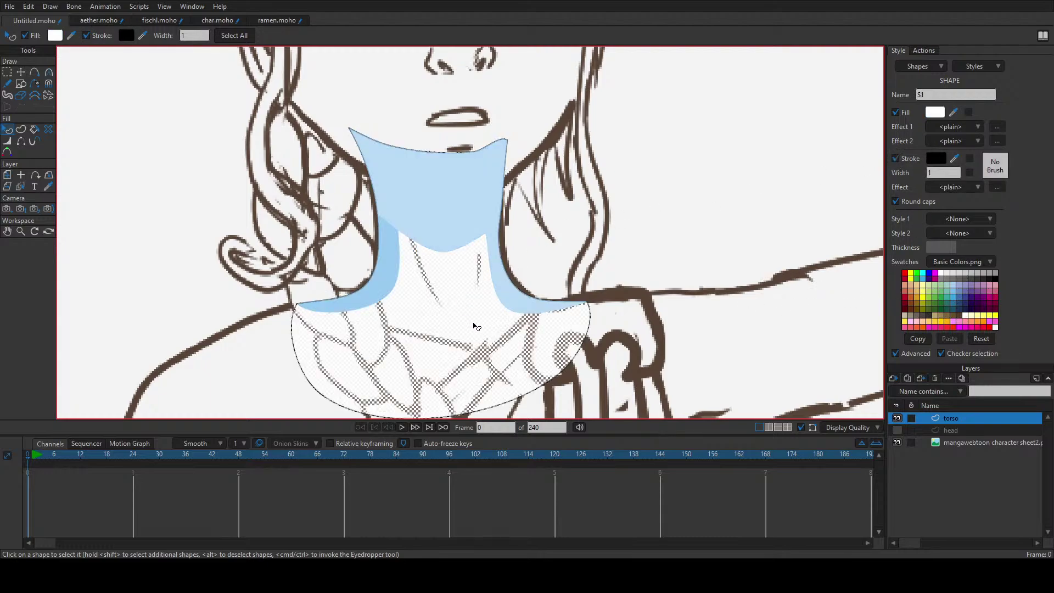
left_click(611, 253)
Step: Refill the shadow strip on the neck's left side with the same light blue as the other neck shadows
scroll(307, 265, "up", 4)
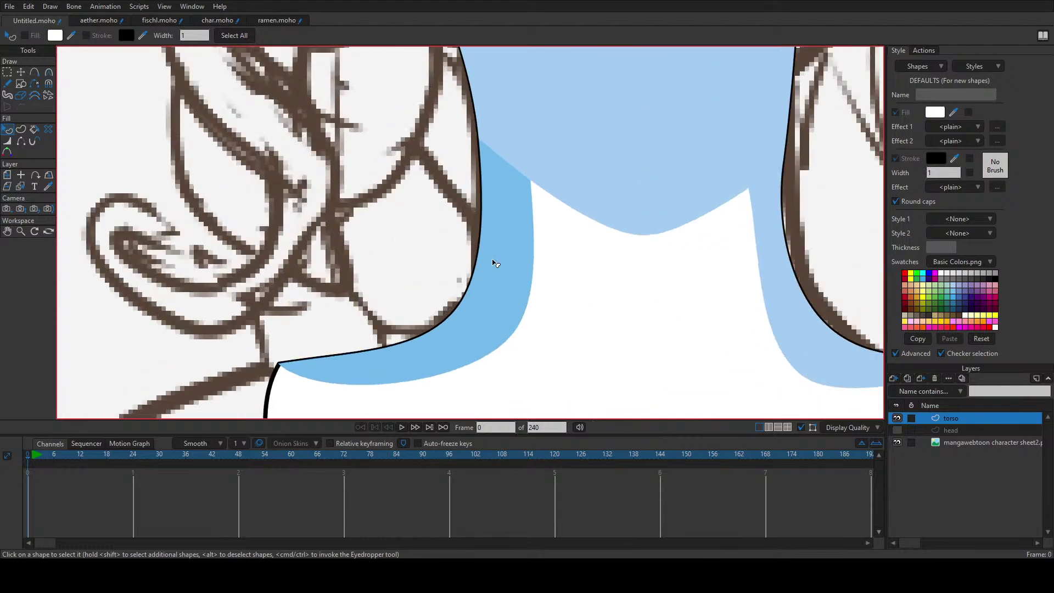
scroll(466, 124, "up", 4)
scroll(486, 194, "down", 7)
scroll(494, 214, "up", 2)
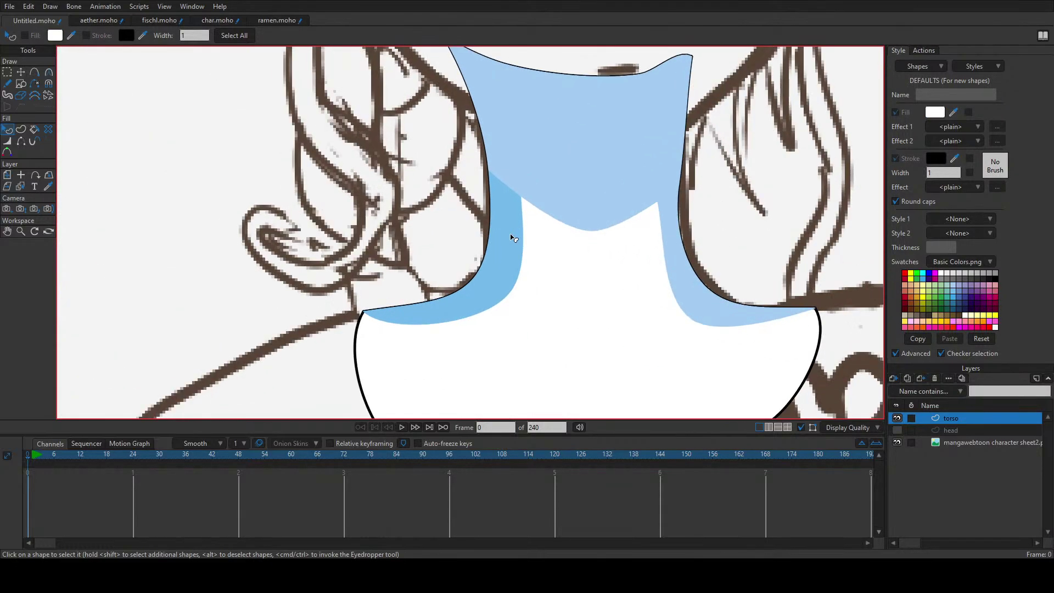
left_click(511, 235)
left_click(954, 290)
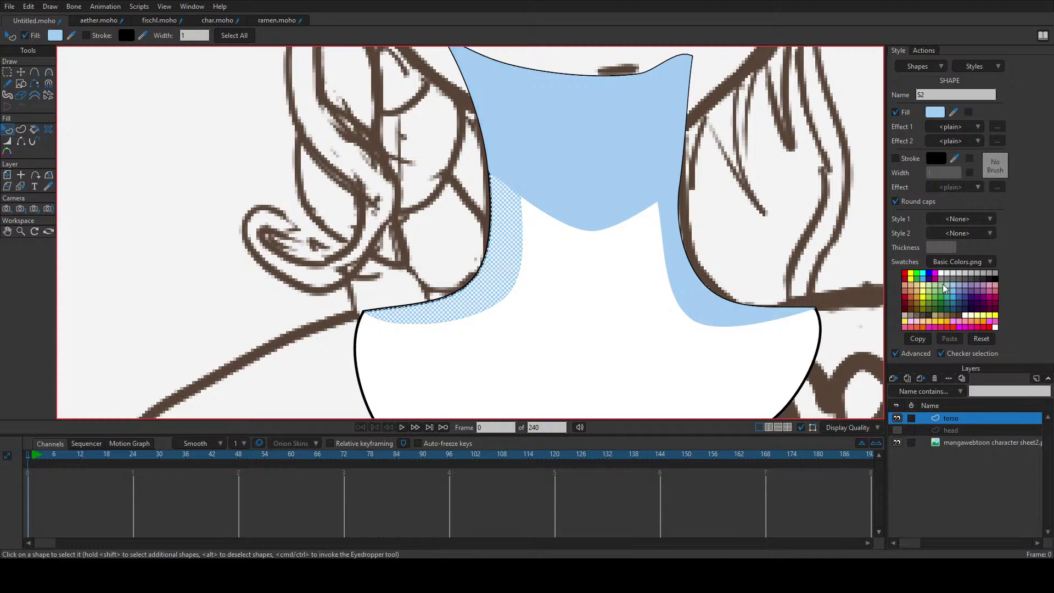
scroll(558, 239, "down", 6)
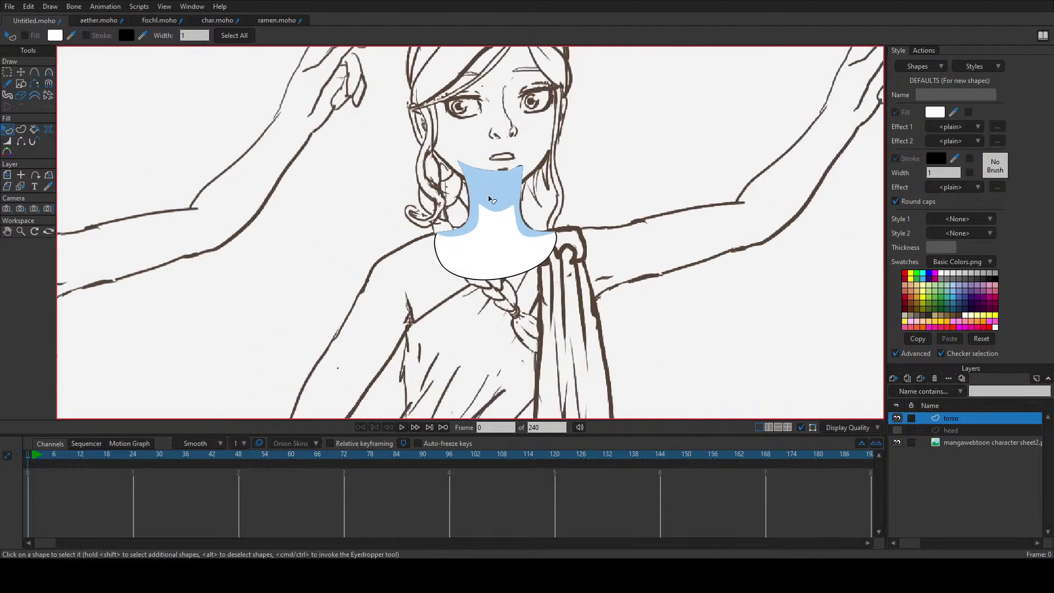
scroll(493, 199, "up", 2)
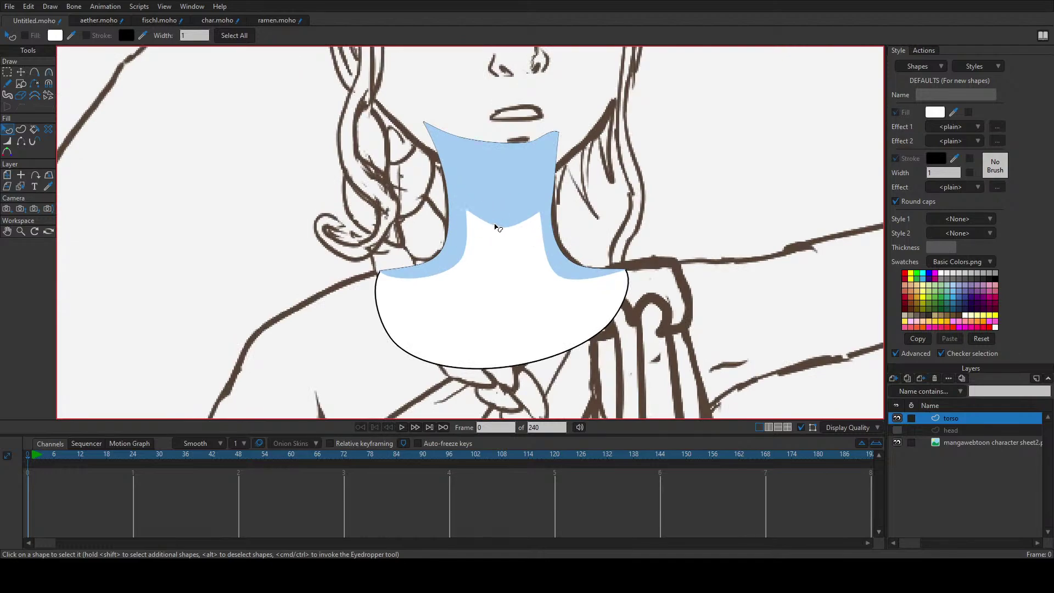
left_click(556, 272)
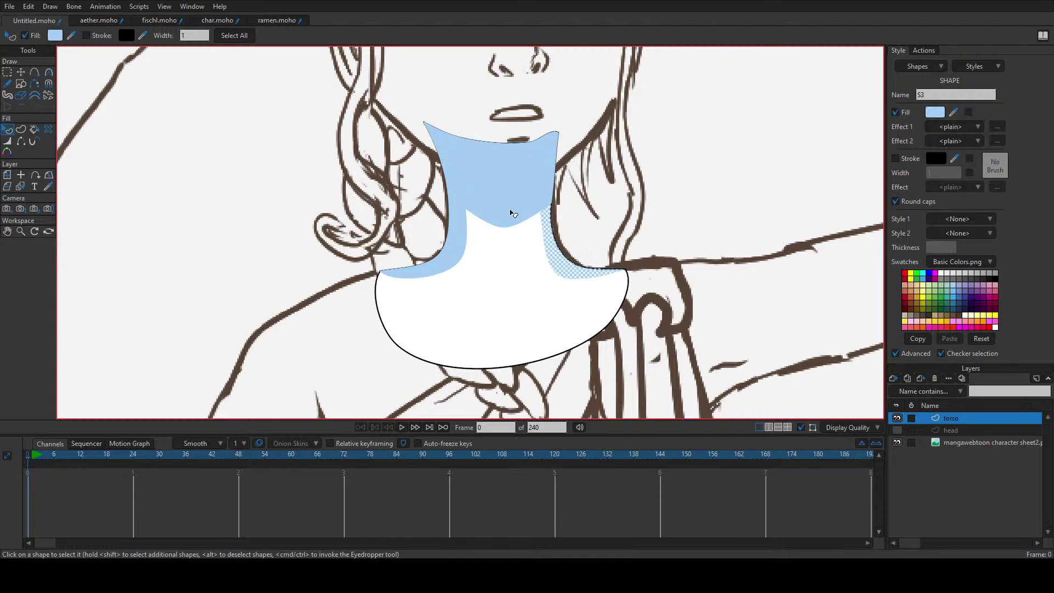
Step: Reshape the lower edge of the under-chin shadow by raising its side endpoints and adjusting its middle point
key("t")
left_click_drag(505, 231, 504, 219)
left_click_drag(445, 174, 448, 169)
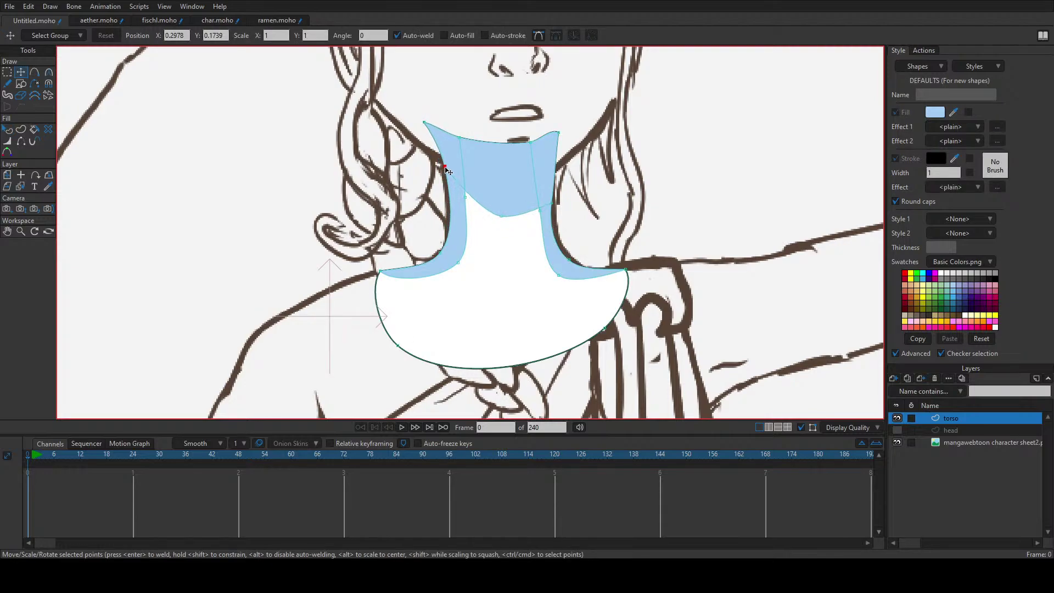
left_click_drag(554, 204, 556, 181)
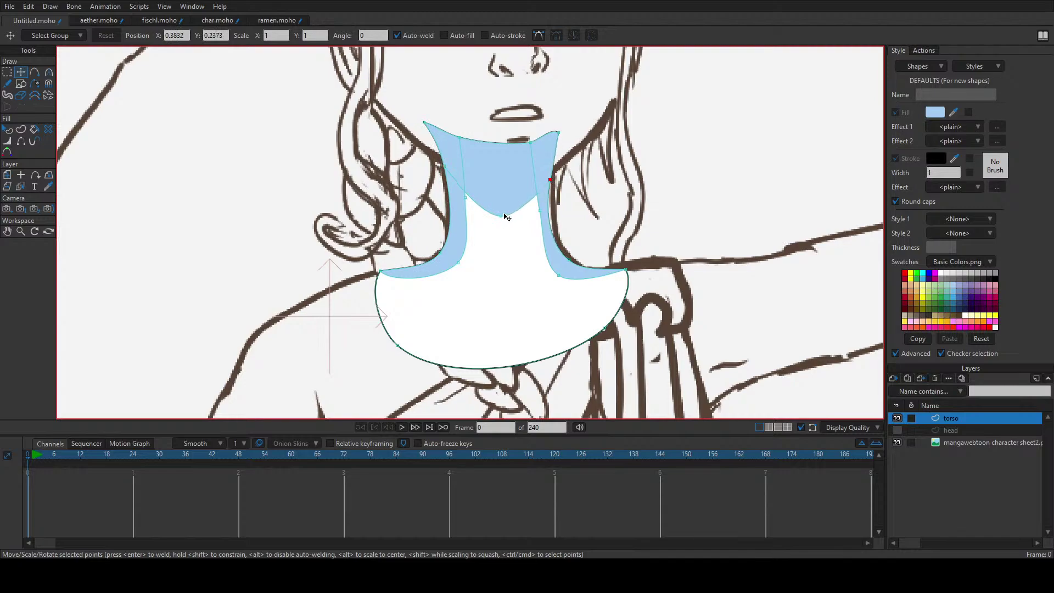
mouse_move(504, 218)
left_mouse_down()
mouse_move(459, 223)
mouse_move(506, 228)
left_mouse_up()
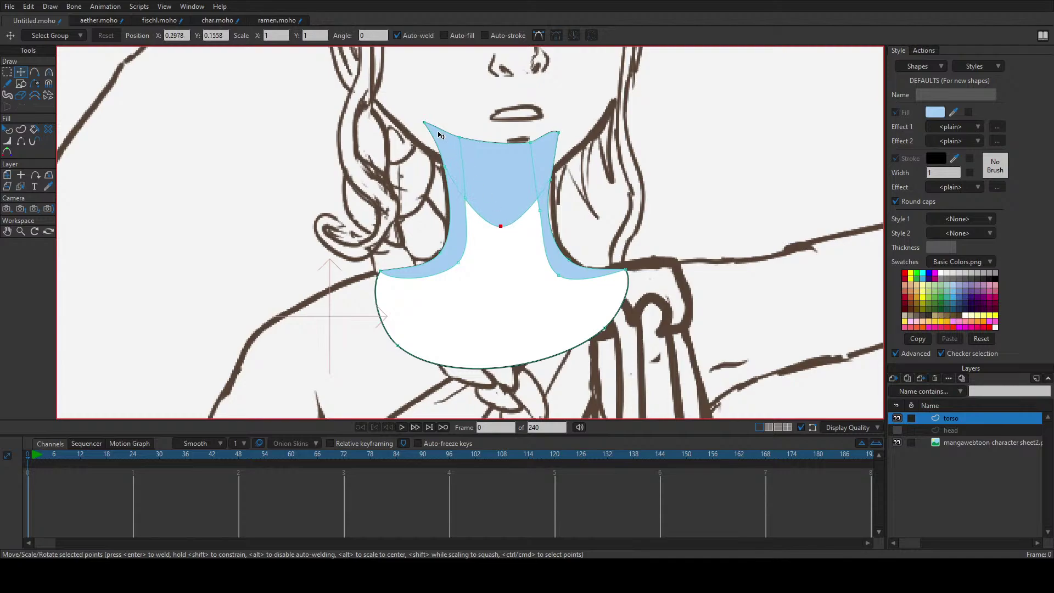
Step: Lower the corner and inner points along the top edge of the neck outline
left_click_drag(425, 122, 462, 153)
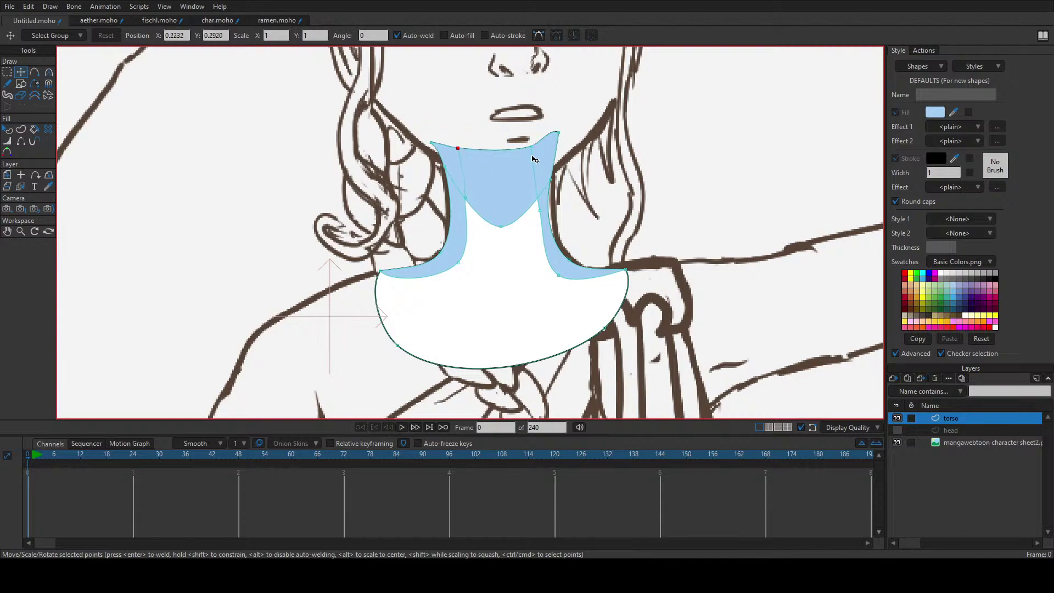
left_click_drag(531, 147, 559, 141)
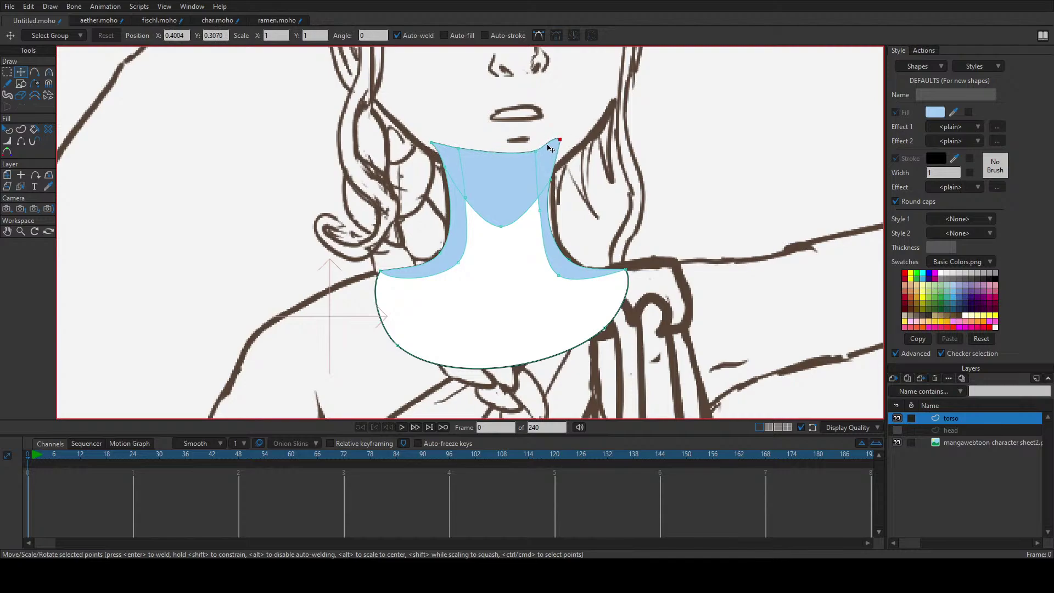
key("c")
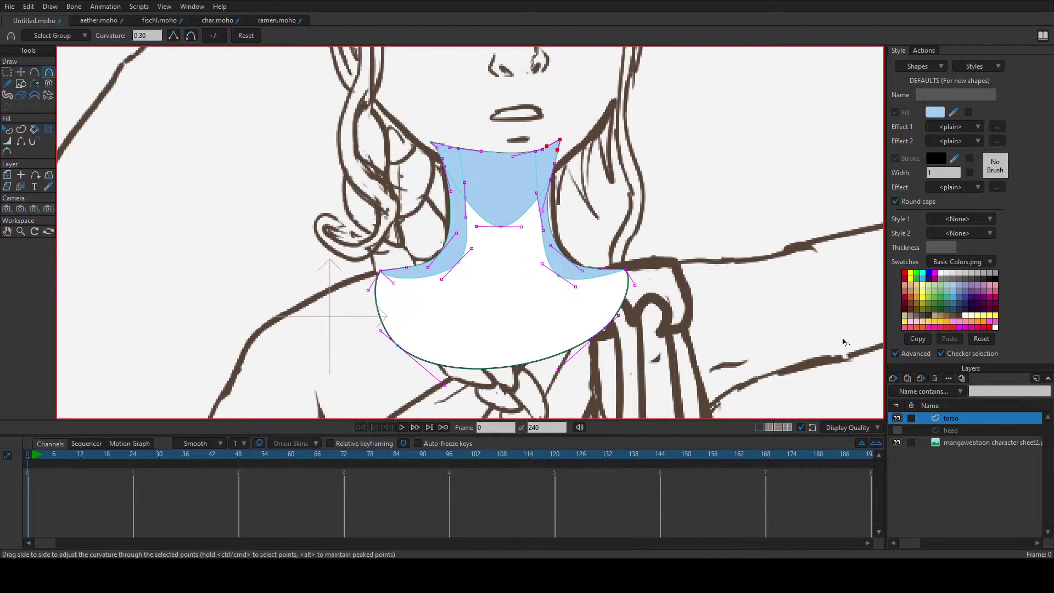
Step: Hide the torso layer's artwork and draw two rough closed outlines around the sketched crease lines on the front of the neck
left_click(897, 419)
scroll(458, 210, "up", 2)
key("a")
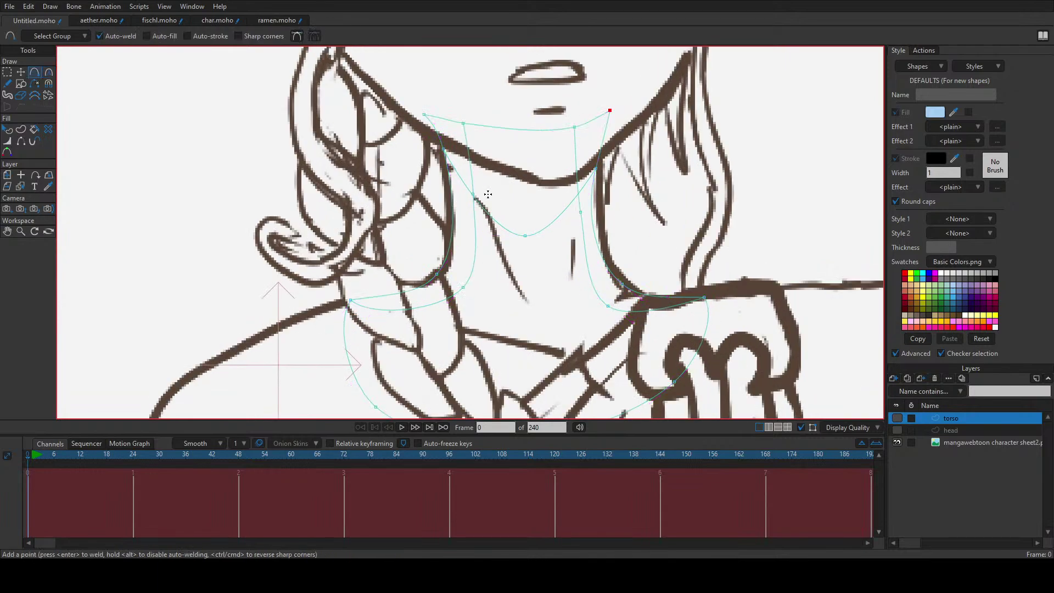
left_click_drag(482, 195, 526, 302)
left_click_drag(564, 301, 483, 199)
Step: Shape the left neck crease outline into a narrow sliver following the slanted sketch line by adjusting its points and curve handles
key("t")
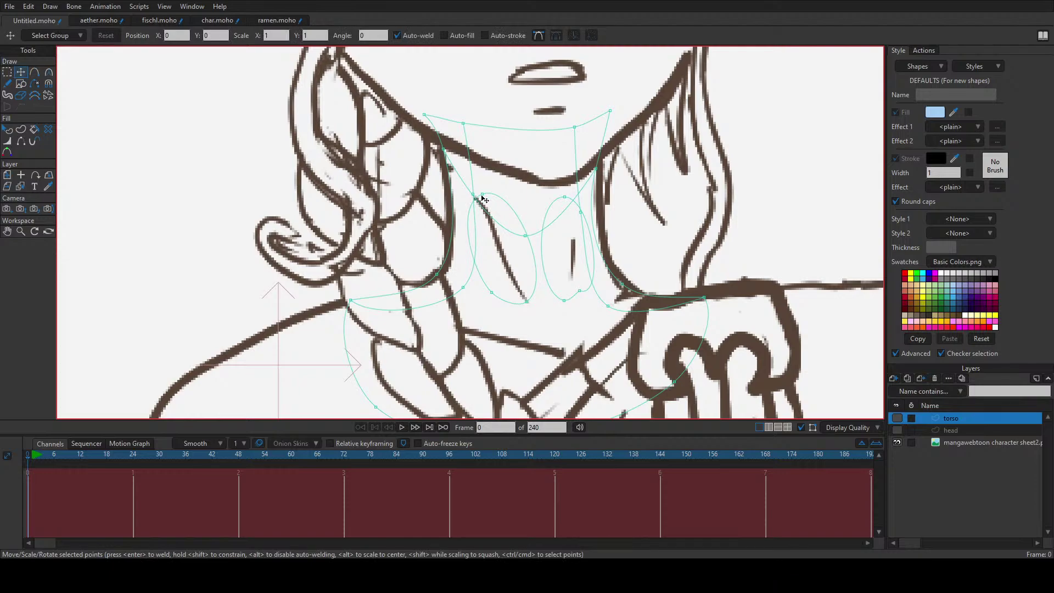
mouse_move(482, 195)
left_mouse_down()
mouse_move(466, 199)
mouse_move(484, 212)
left_mouse_up()
key("c")
left_click_drag(526, 301, 504, 266)
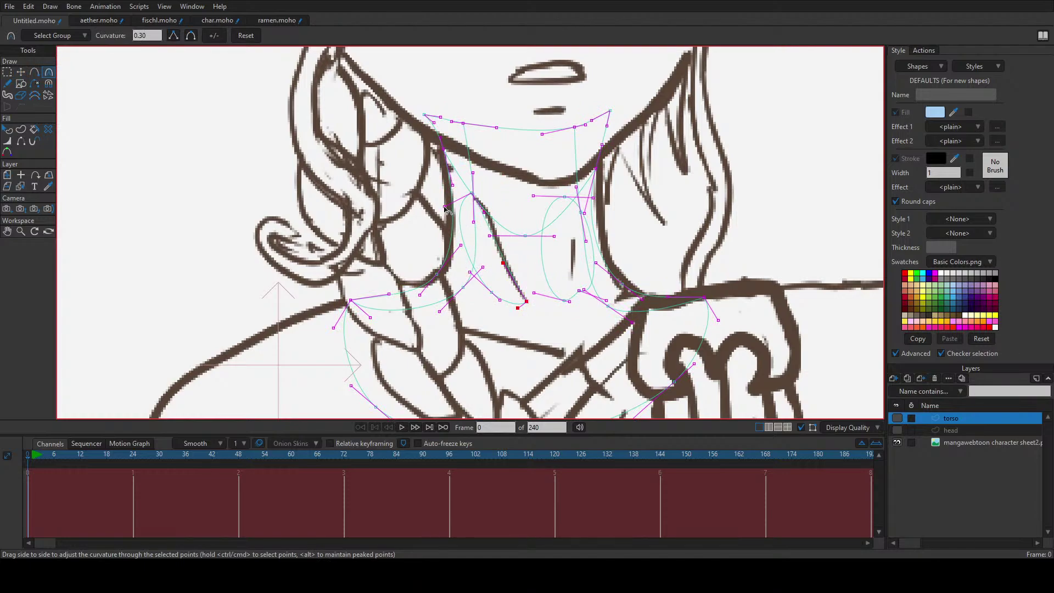
left_click_drag(446, 209, 485, 240)
left_click_drag(471, 276, 483, 281)
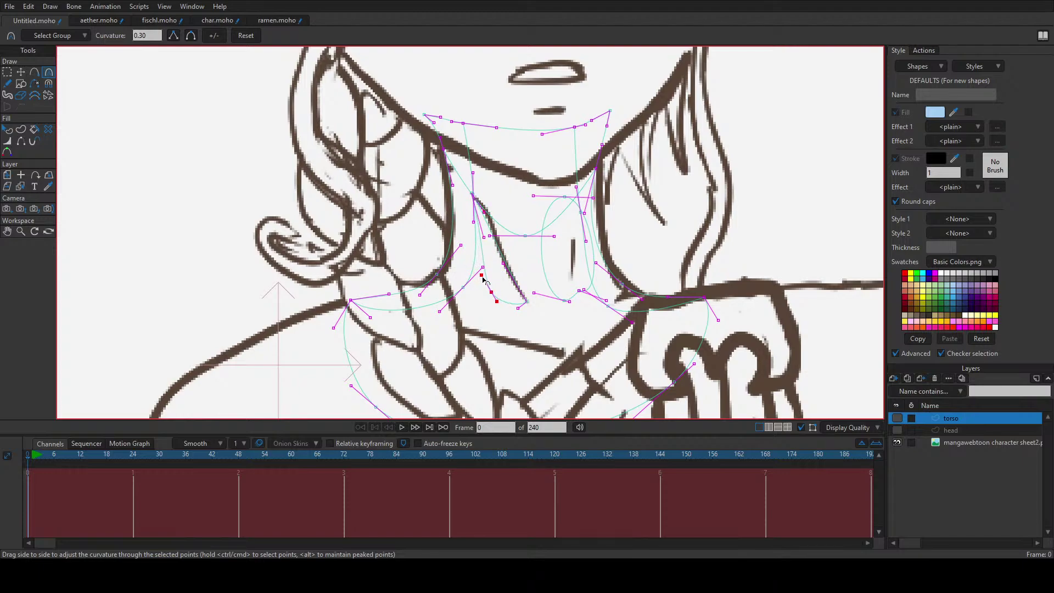
key("t")
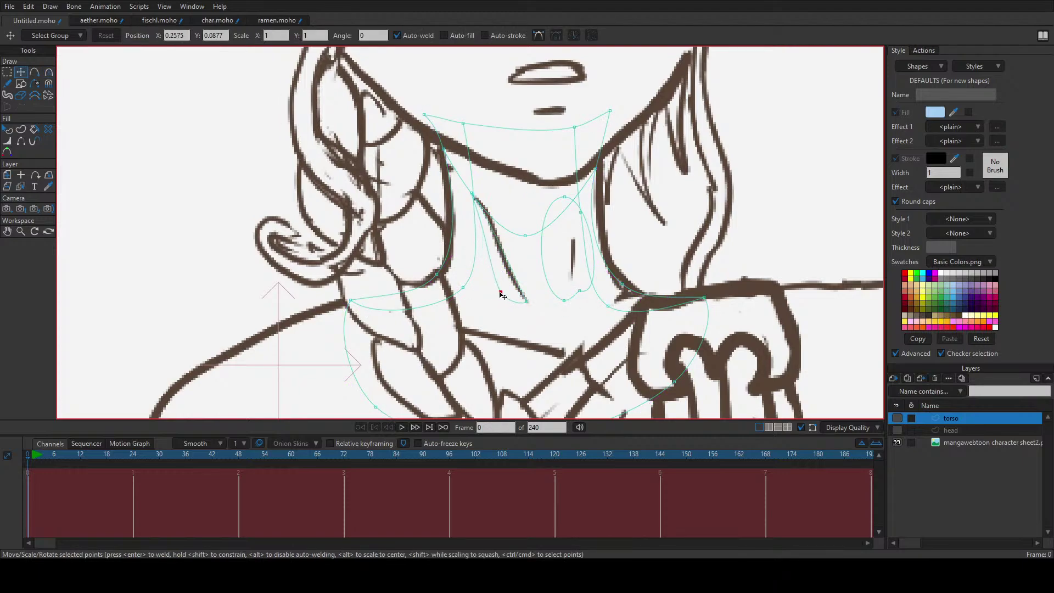
key("c")
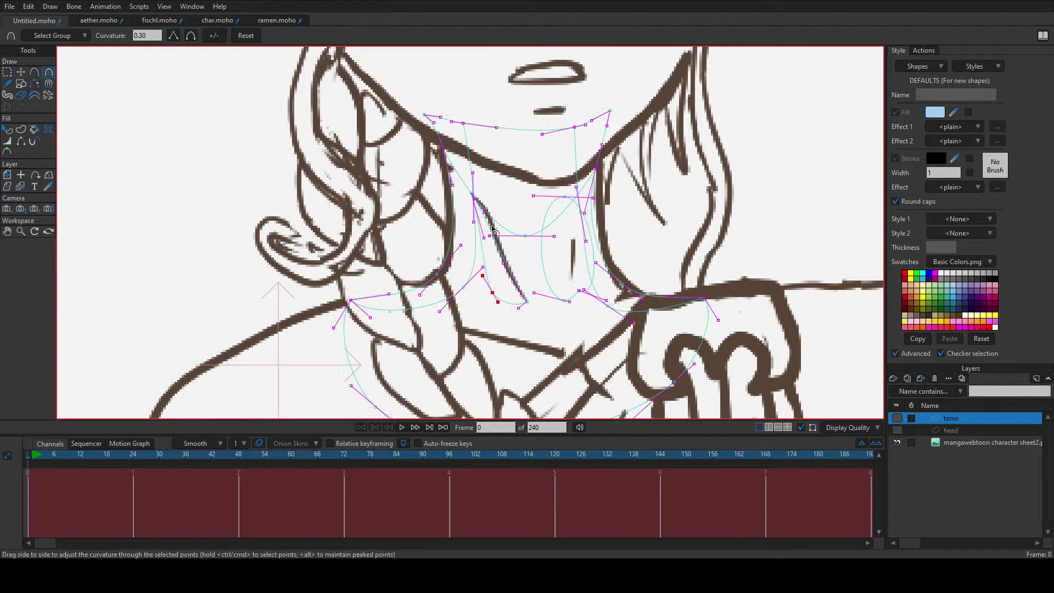
left_click_drag(486, 217, 496, 218)
Step: Reshape the right neck crease outline into a short, narrow sliver along the vertical sketch line
key("t")
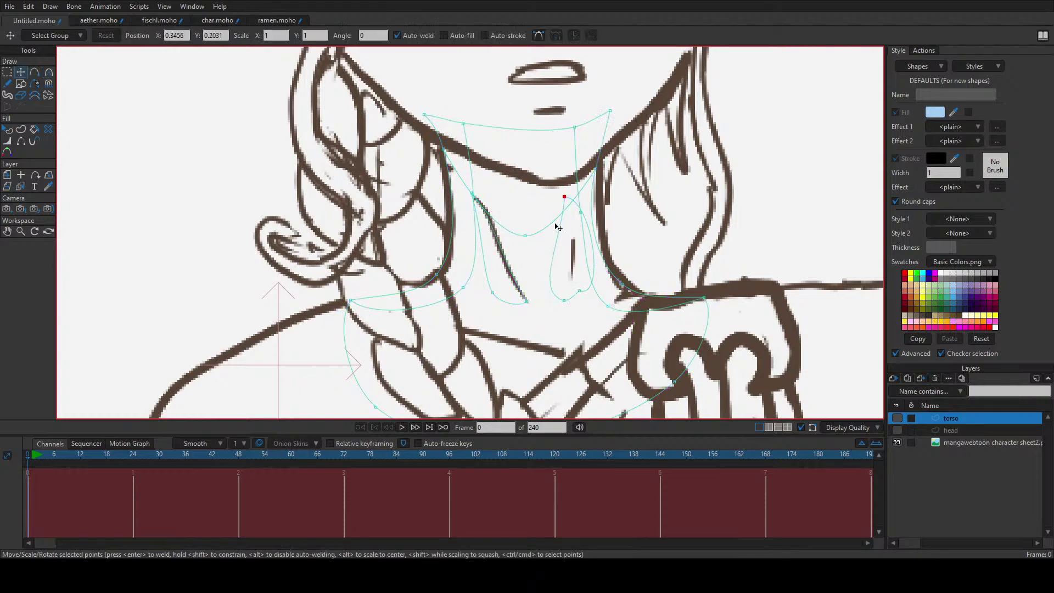
left_click_drag(563, 202, 577, 211)
key("c")
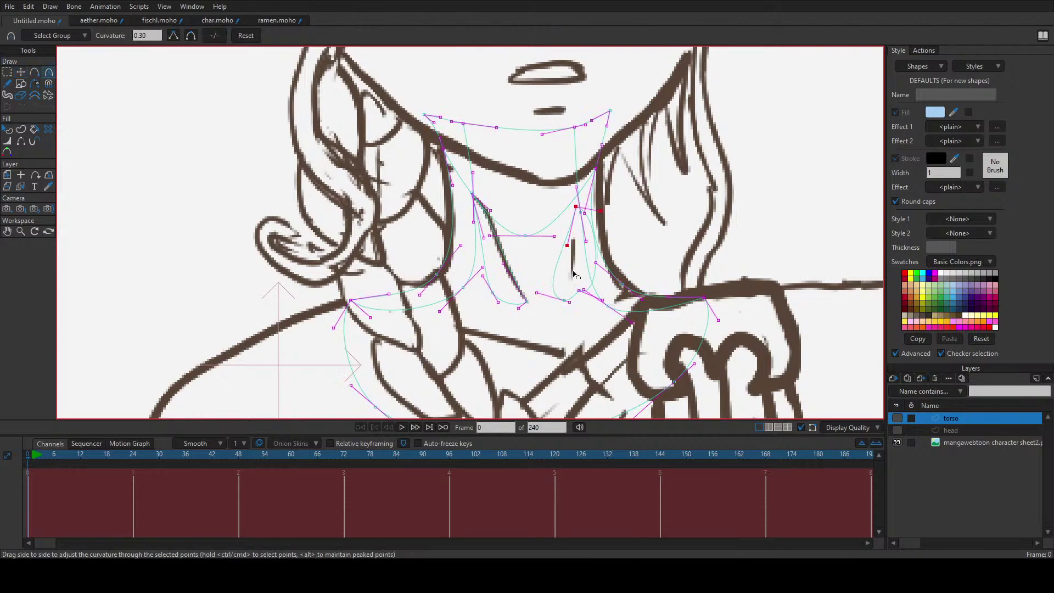
key("t")
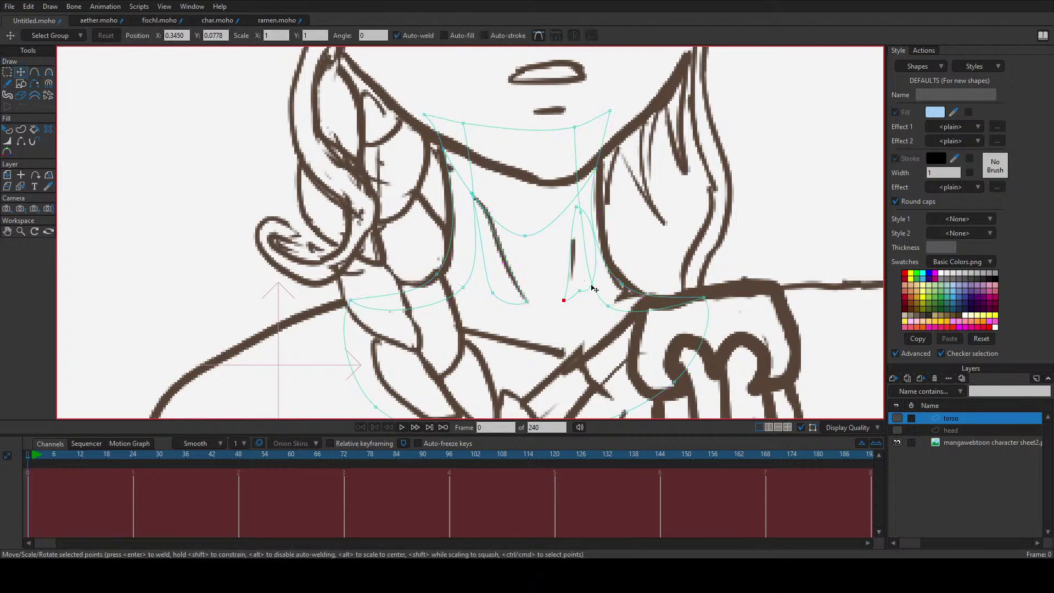
left_click(577, 291)
key("c")
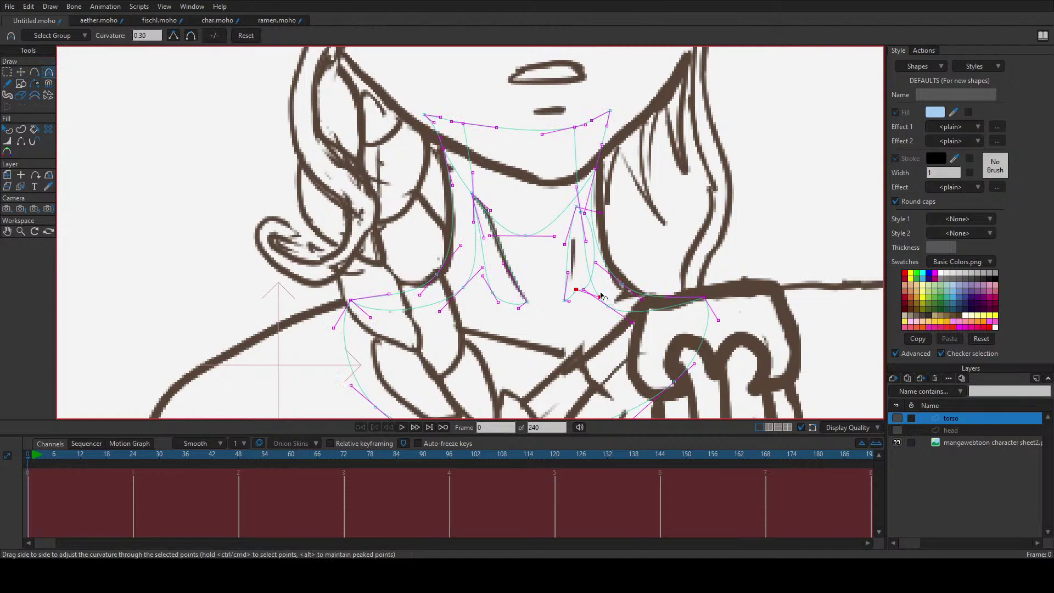
left_click(582, 227, "ctrl")
key("t")
mouse_move(580, 223)
left_mouse_down()
mouse_move(571, 302)
mouse_move(578, 225)
left_mouse_up()
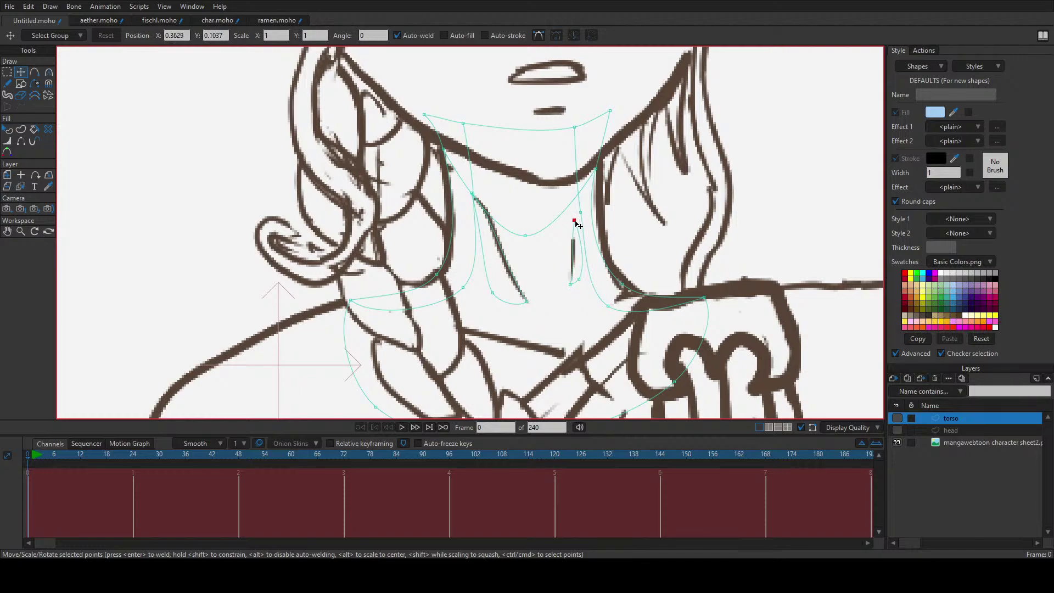
Step: Draw the upper torso outline from the shoulder to the armpit, across the chest and around the shoulder drape
scroll(571, 242, "down", 5)
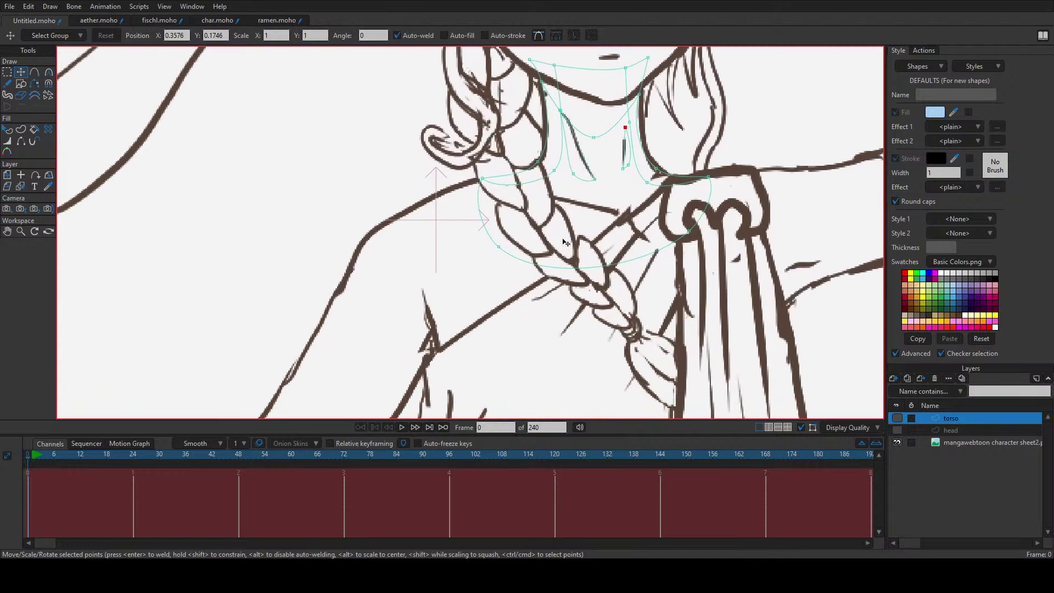
key("a")
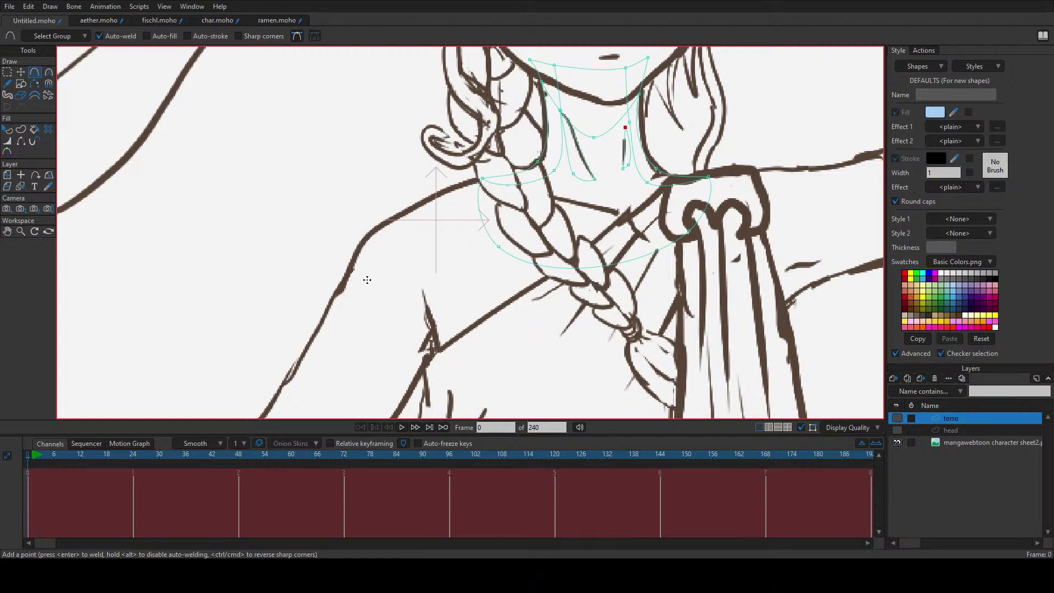
left_click_drag(382, 226, 433, 354)
mouse_move(517, 376)
left_mouse_down()
mouse_move(416, 165)
mouse_move(410, 283)
left_mouse_up()
scroll(394, 159, "down", 3)
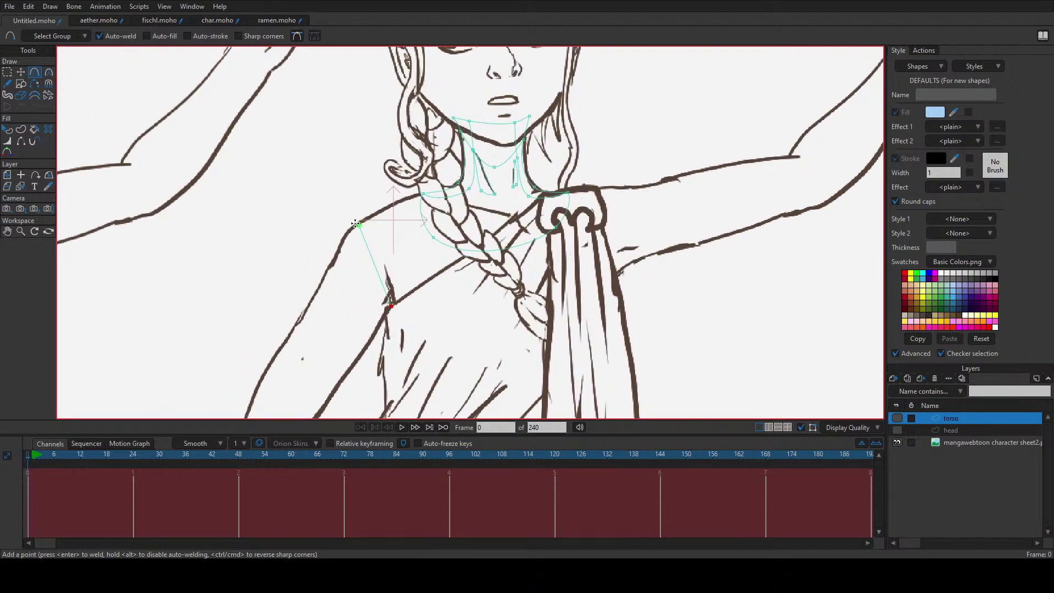
left_click_drag(356, 224, 609, 234)
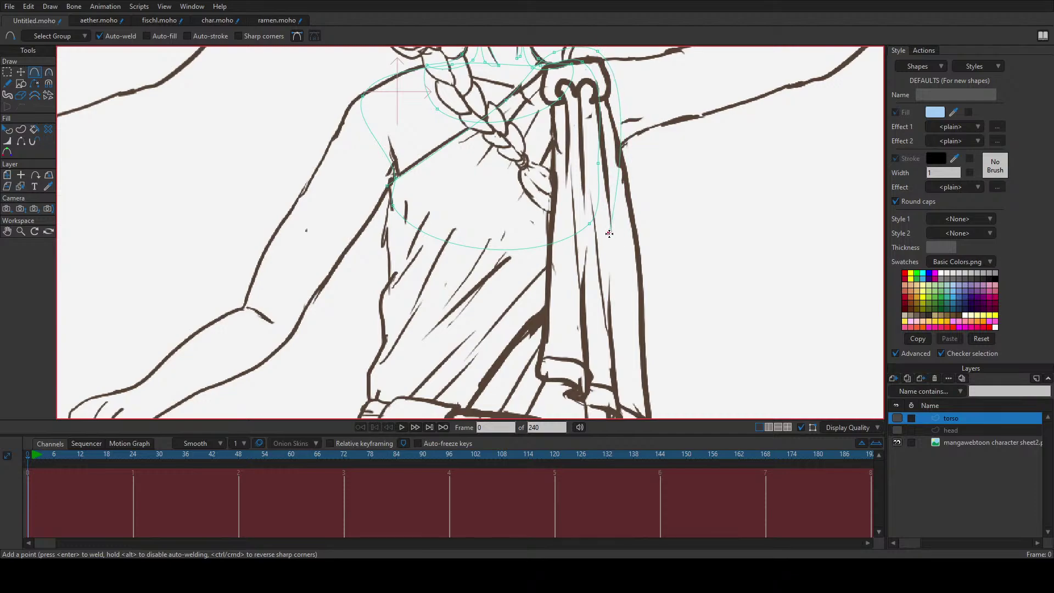
Step: Extend the torso outline down to the waistband and back up along the left side's sketched folds to the armpit
left_click_drag(609, 234, 491, 345)
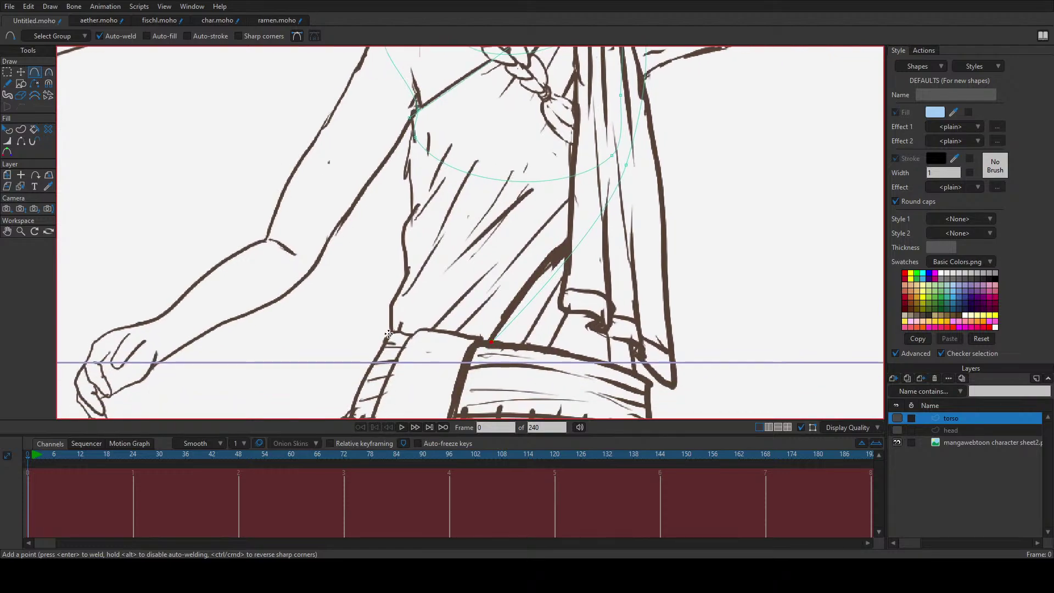
left_click_drag(388, 333, 386, 333)
left_click_drag(386, 333, 389, 308)
left_click_drag(390, 307, 411, 270)
left_click_drag(407, 275, 408, 275)
left_click_drag(407, 275, 402, 231)
left_click_drag(402, 231, 415, 210)
left_click_drag(415, 210, 403, 160)
left_click_drag(402, 161, 405, 155)
left_click(414, 132)
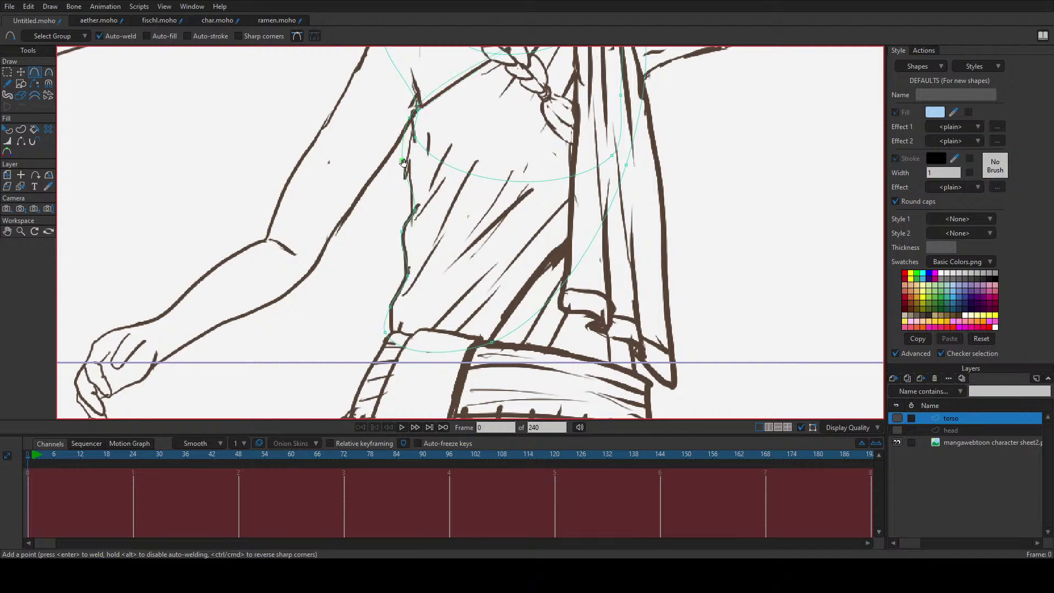
Step: Adjust the torso outline's curve handles to follow the sketched side line just below the left armpit
left_click_drag(404, 162, 412, 261)
key("t")
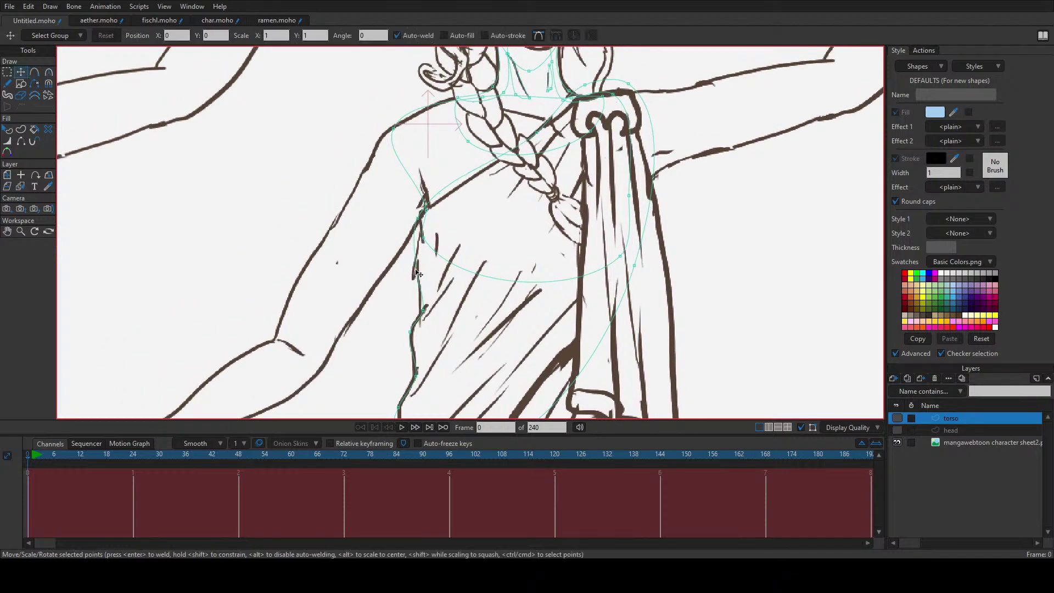
key("a")
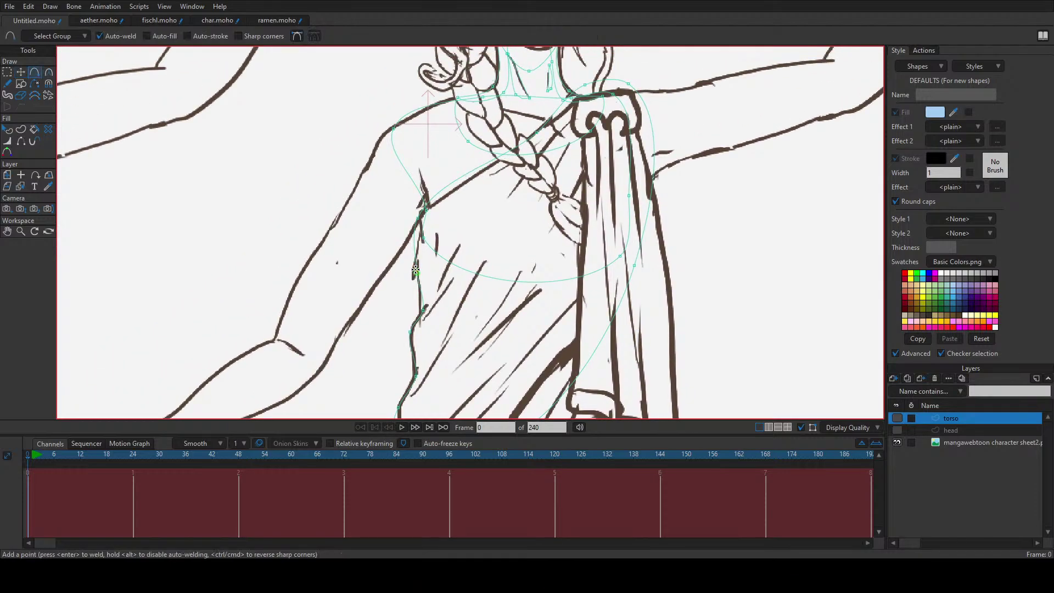
scroll(422, 275, "up", 4)
key("c")
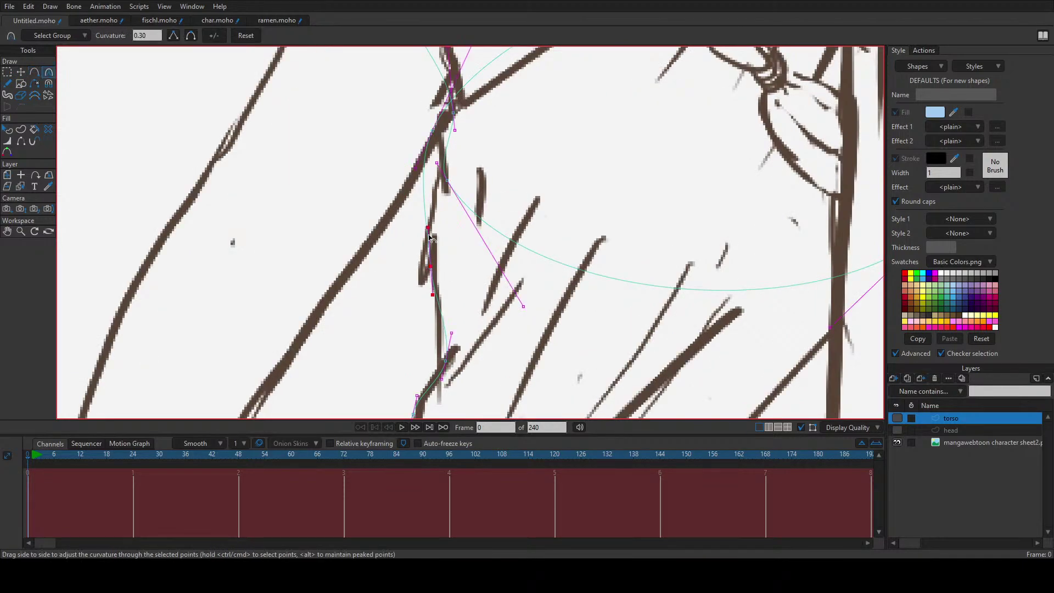
left_click_drag(452, 188, 457, 179)
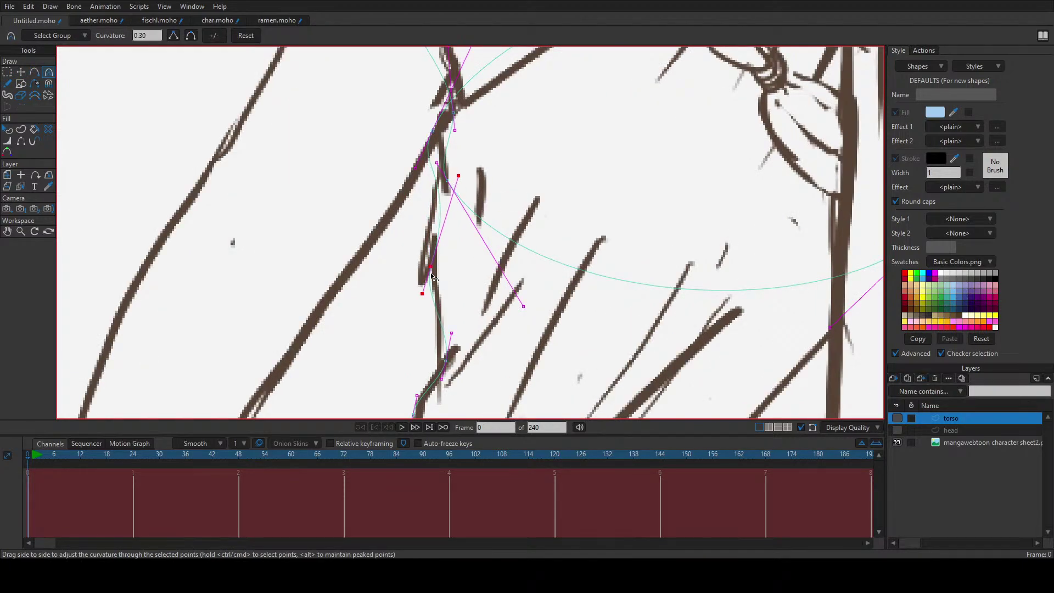
left_click_drag(450, 337, 457, 318)
Step: Refine the points and curves along the torso's left side so they follow the sketched fold bends above the waist
scroll(461, 355, "down", 3)
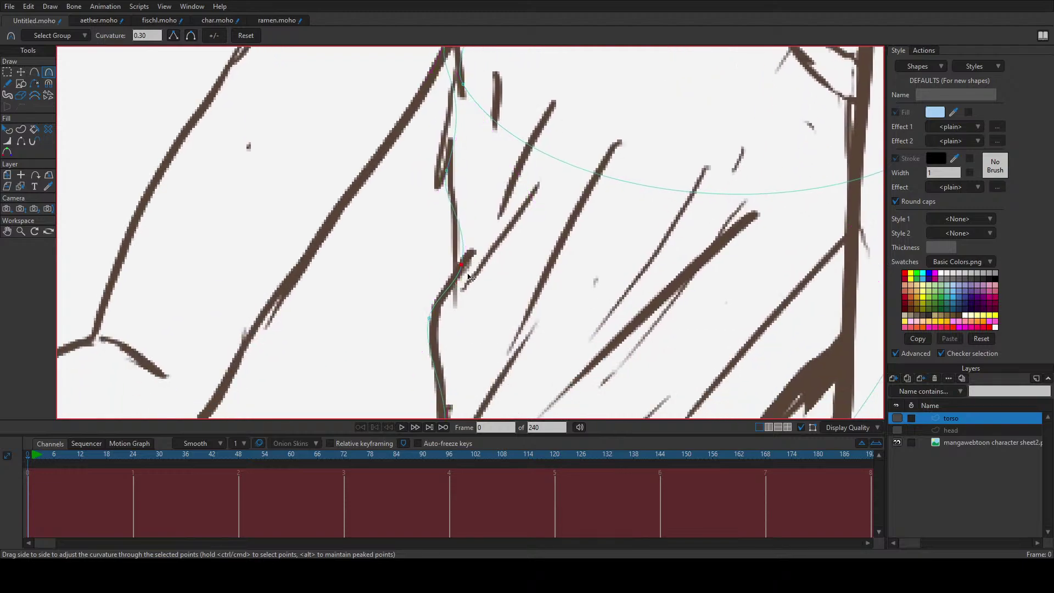
key("t")
scroll(499, 227, "down", 2)
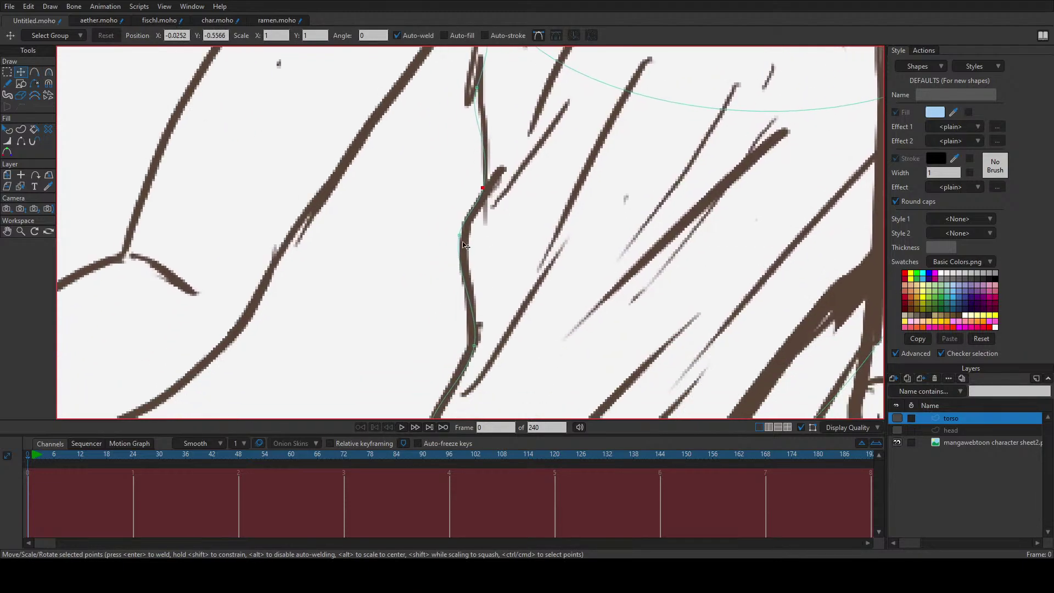
key("c")
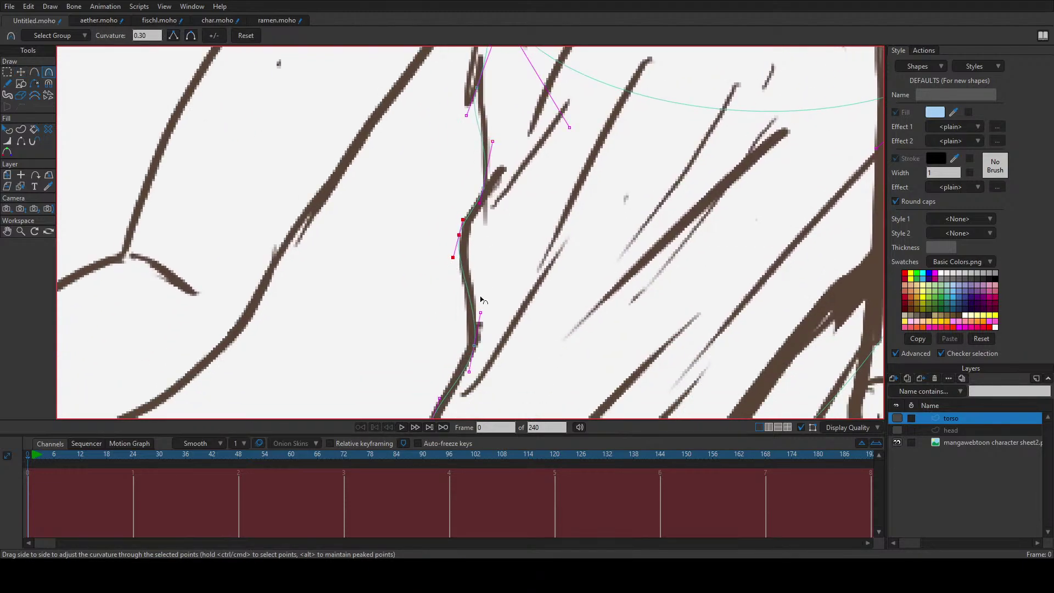
key("t")
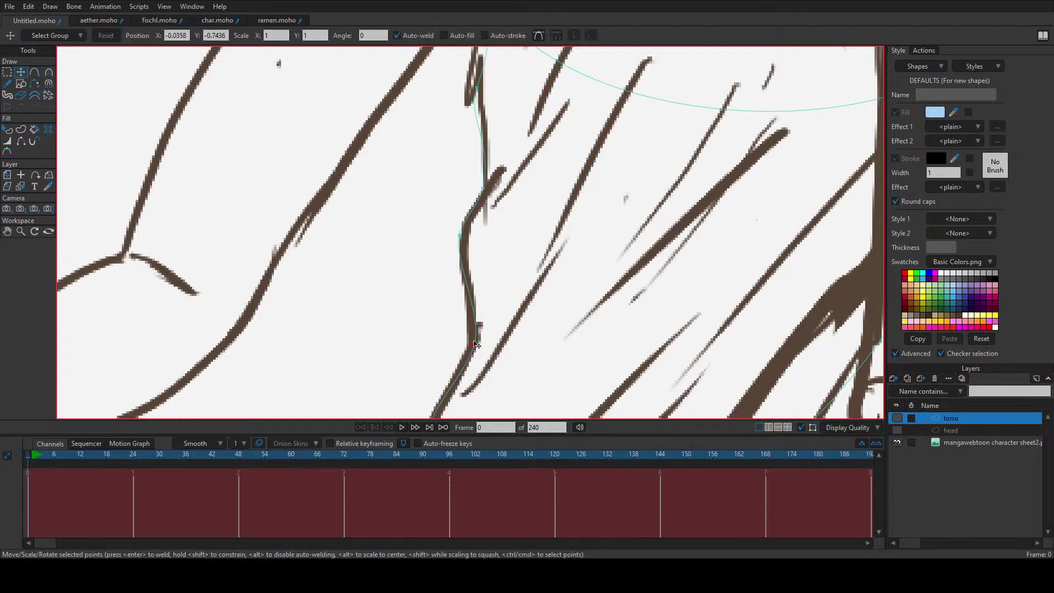
mouse_move(474, 341)
left_mouse_down()
mouse_move(469, 354)
mouse_move(520, 216)
left_mouse_up()
key("c")
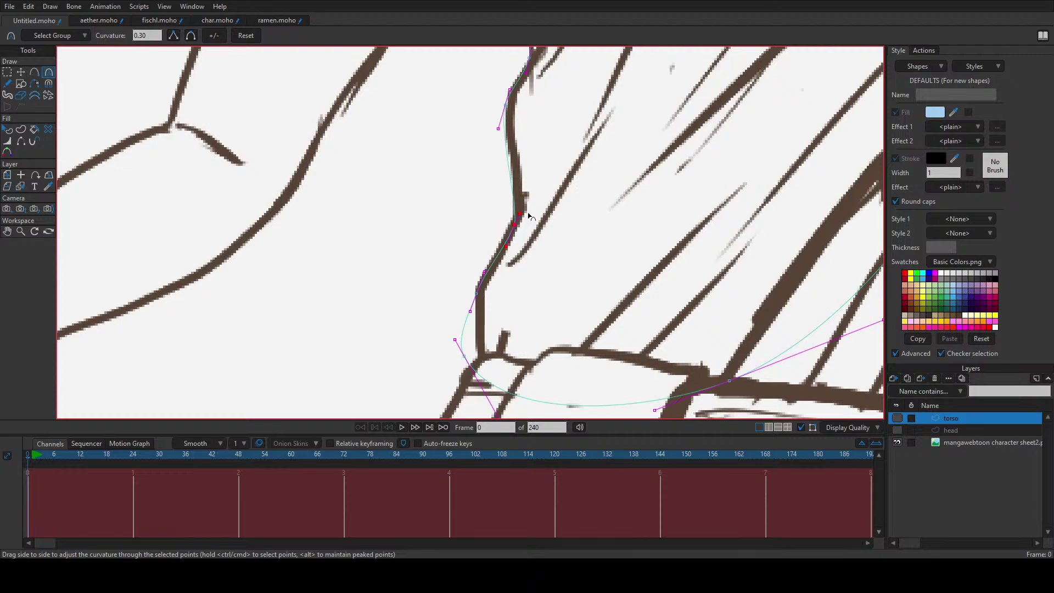
key("a")
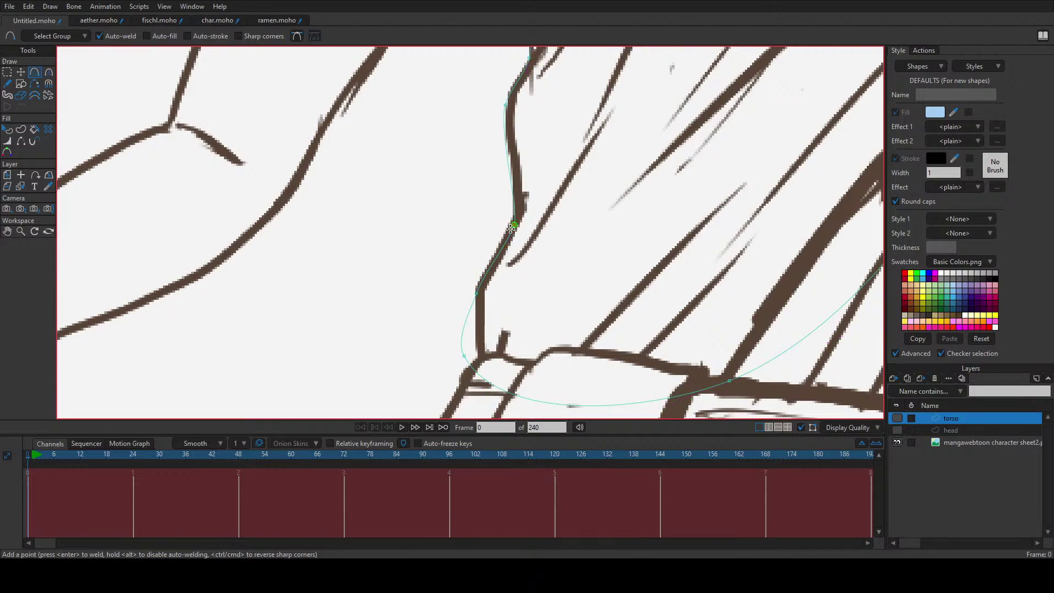
key("c")
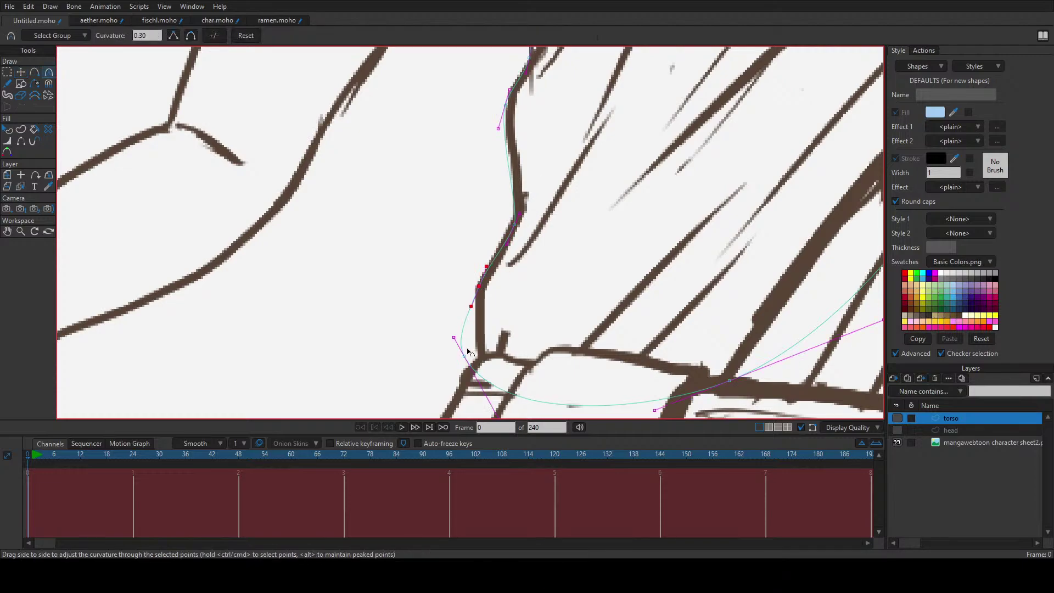
Step: Move the outline's lower left point to the waistband corner and straighten the short side curve above it
key("t")
left_click_drag(465, 357, 495, 334)
key("c")
key("t")
key("c")
left_click_drag(481, 293, 483, 288)
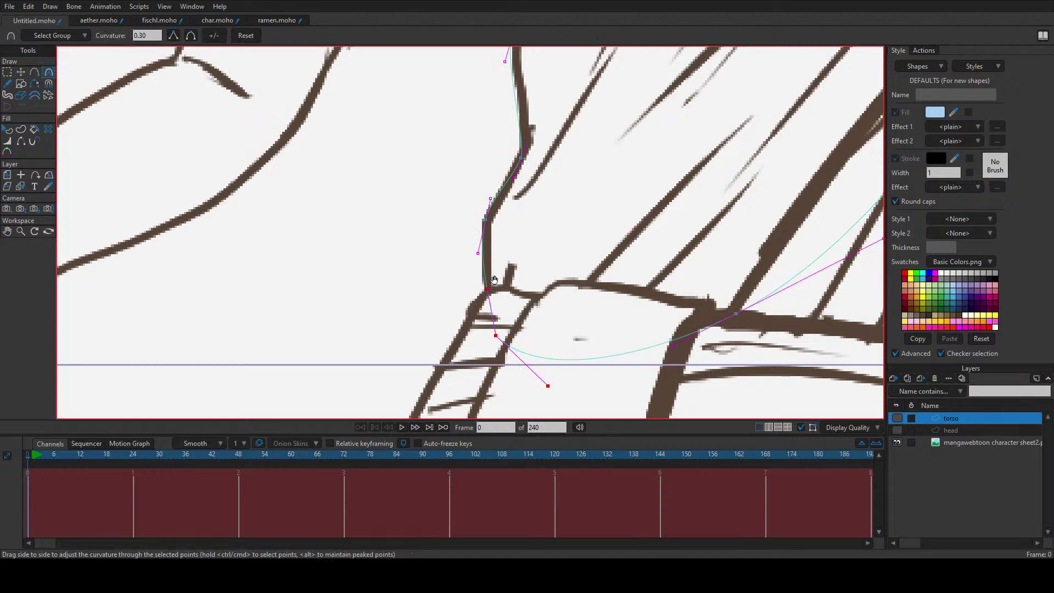
Step: Shape the torso outline's bottom edge by adding a point at the left waistband corner and dipping the curve below the waistline
scroll(503, 262, "down", 3)
left_click_drag(569, 250, 453, 283)
key("t")
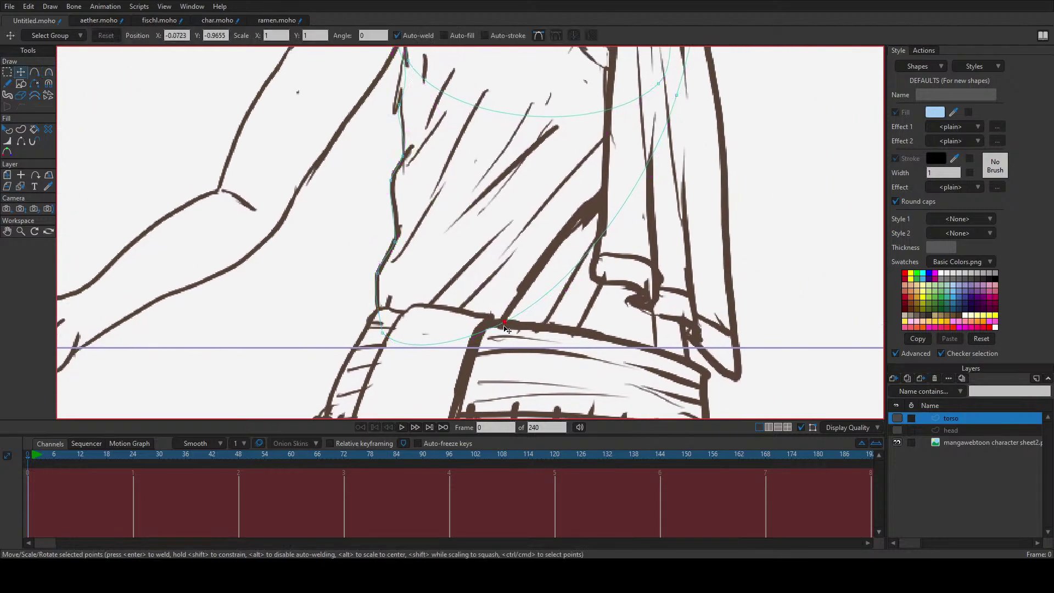
mouse_move(507, 330)
left_mouse_down()
mouse_move(490, 354)
mouse_move(504, 322)
left_mouse_up()
key("a")
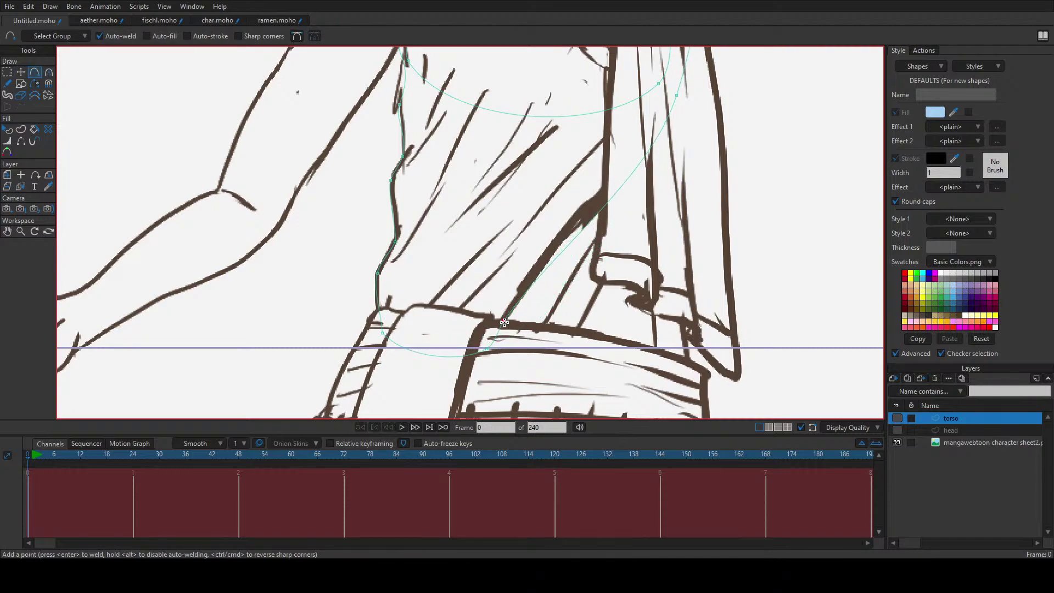
left_click(381, 309)
key("t")
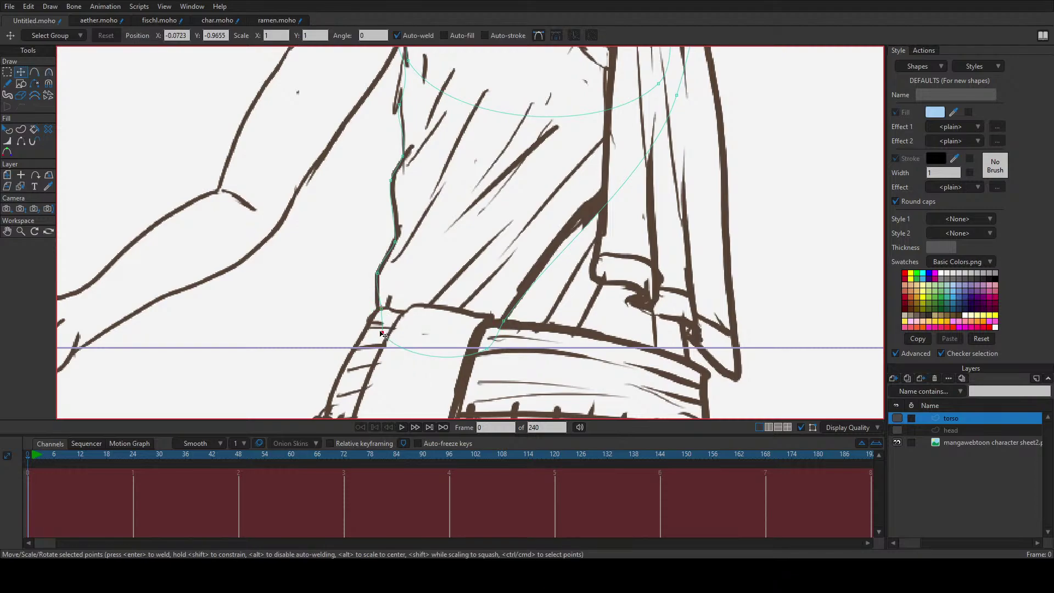
left_click_drag(486, 349, 410, 364)
left_click_drag(384, 315, 381, 317)
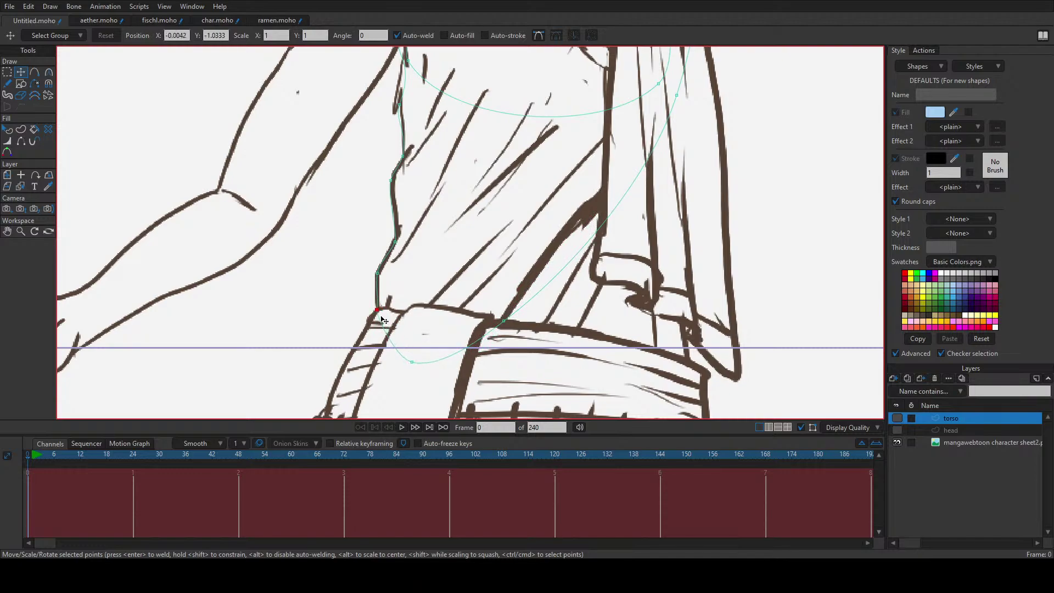
left_click_drag(417, 358, 420, 339)
key("c")
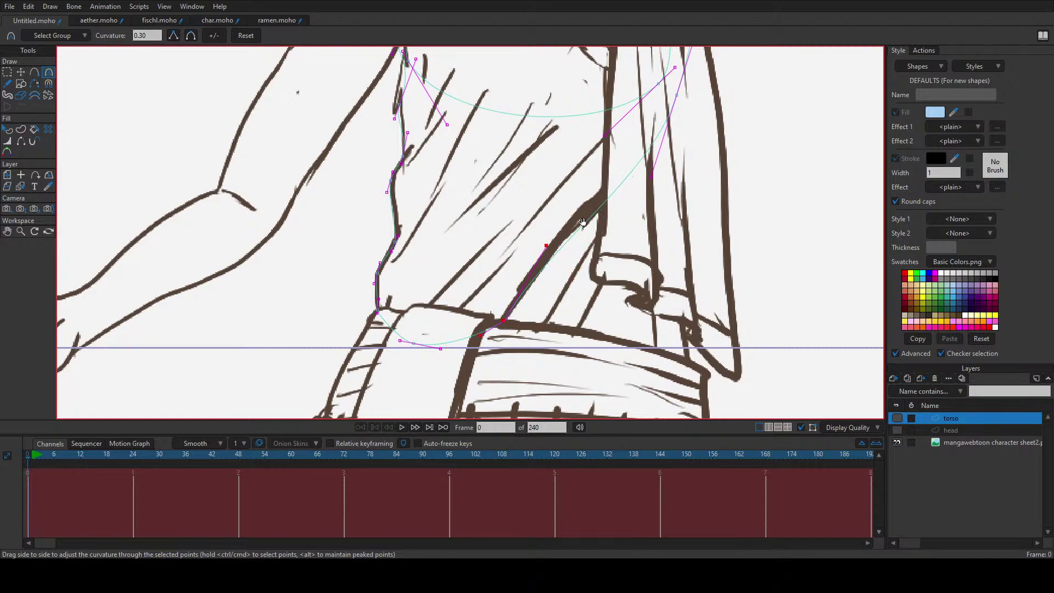
Step: Fit the outline's lower right edge to the thick diagonal fold and add a point where it runs beneath the drape
left_click_drag(550, 250, 505, 306)
key("a")
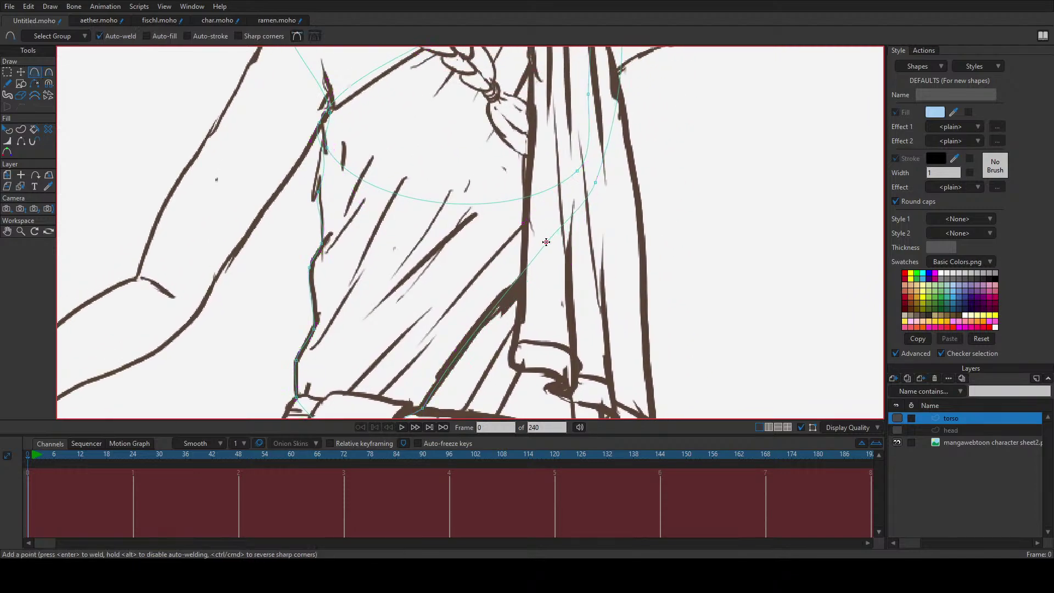
key("t")
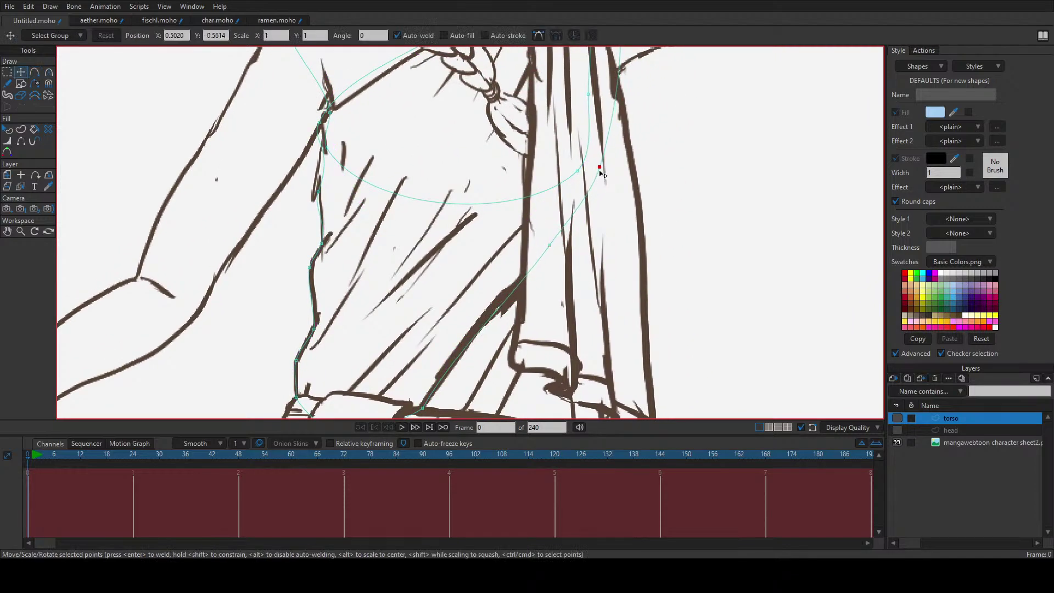
left_click_drag(595, 182, 600, 163)
scroll(600, 163, "down", 2)
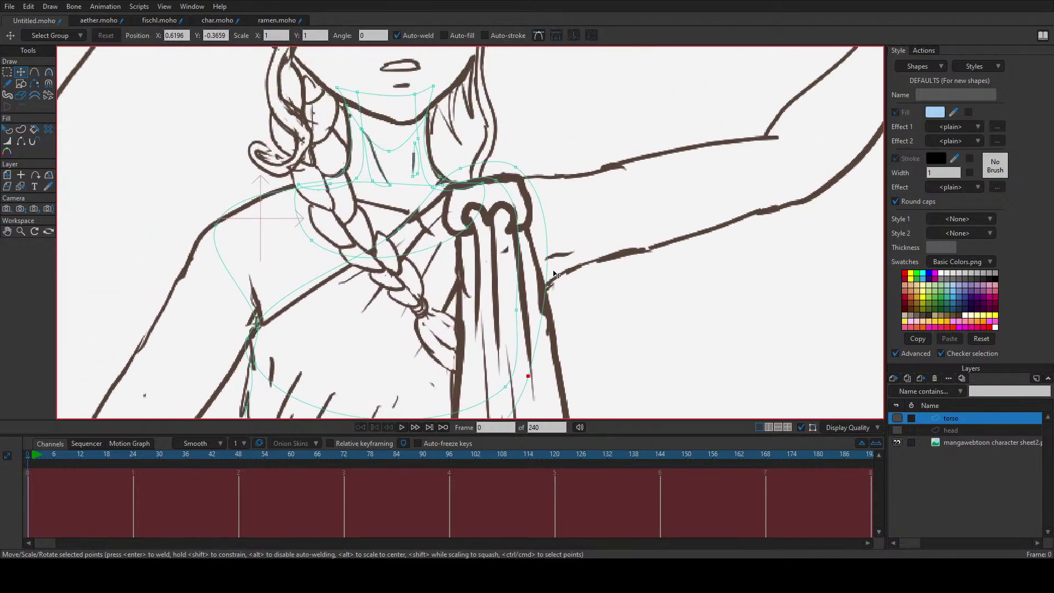
Step: Add an outline point beside the drape near the right armpit and tuck the right edge points in beneath the drape
key("a")
mouse_move(547, 275)
left_mouse_down()
mouse_move(533, 292)
mouse_move(551, 286)
left_mouse_up()
scroll(543, 291, "down", 3)
key("t")
scroll(560, 271, "down", 3)
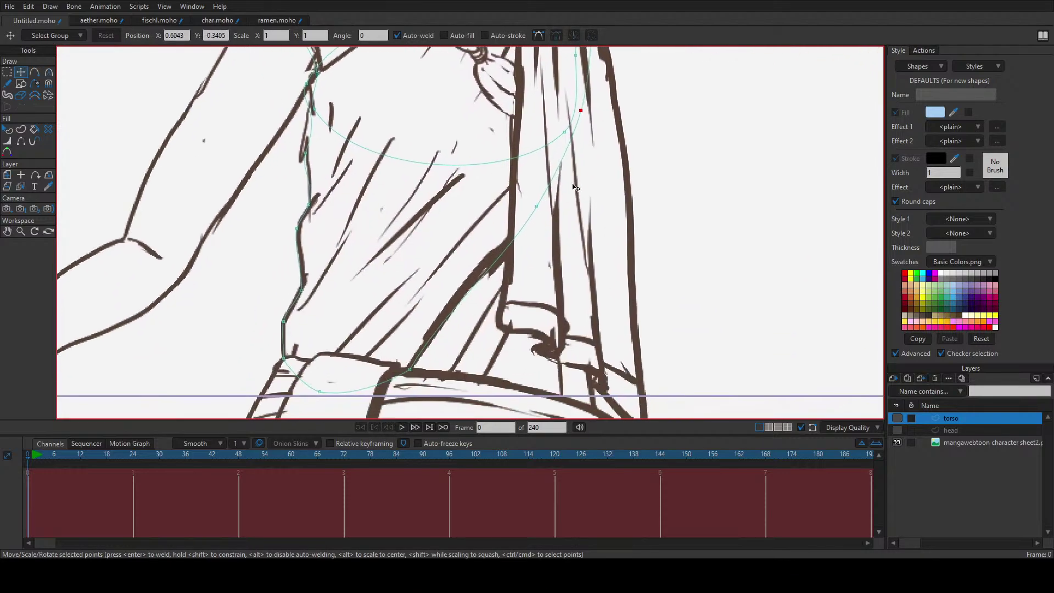
scroll(531, 284, "up", 3)
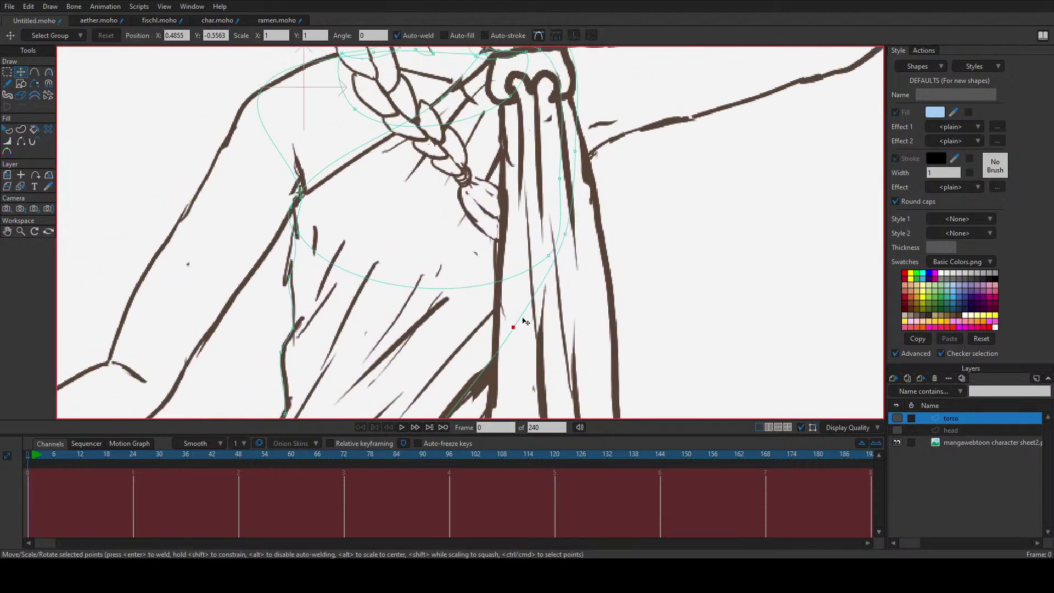
left_click(557, 271)
left_click_drag(557, 271, 553, 269)
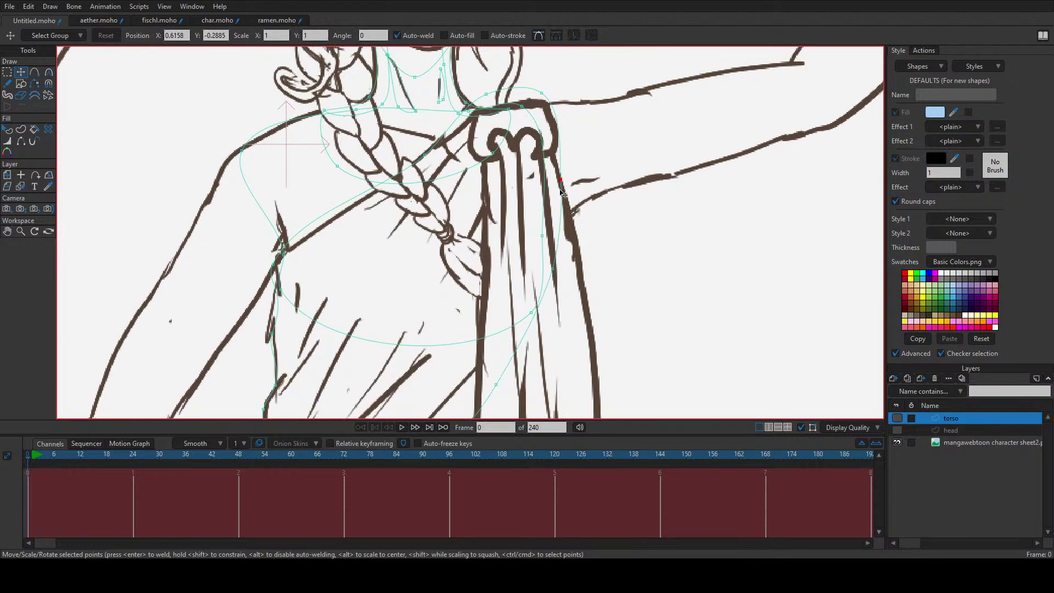
Step: Align the torso outline's points with the sketched top edge of the shoulder drape and its inner corner at the neck
left_click(542, 104)
left_click(475, 115)
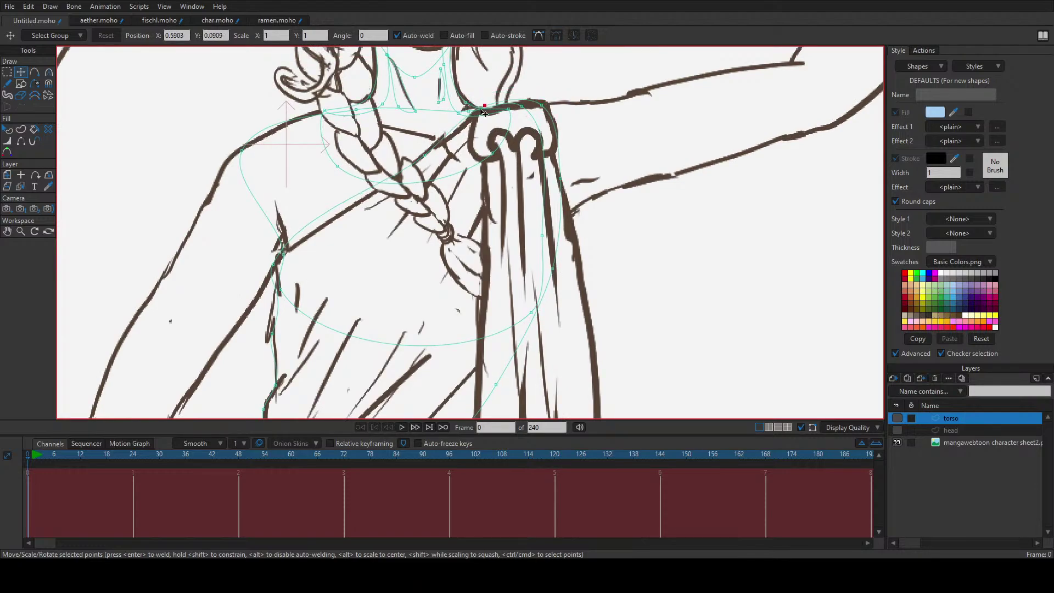
left_click(477, 113)
left_click(481, 112)
Step: Adjust the outline's diagonal chest edge with its points and curve handles to follow the sketched line down to the left armpit
key("c")
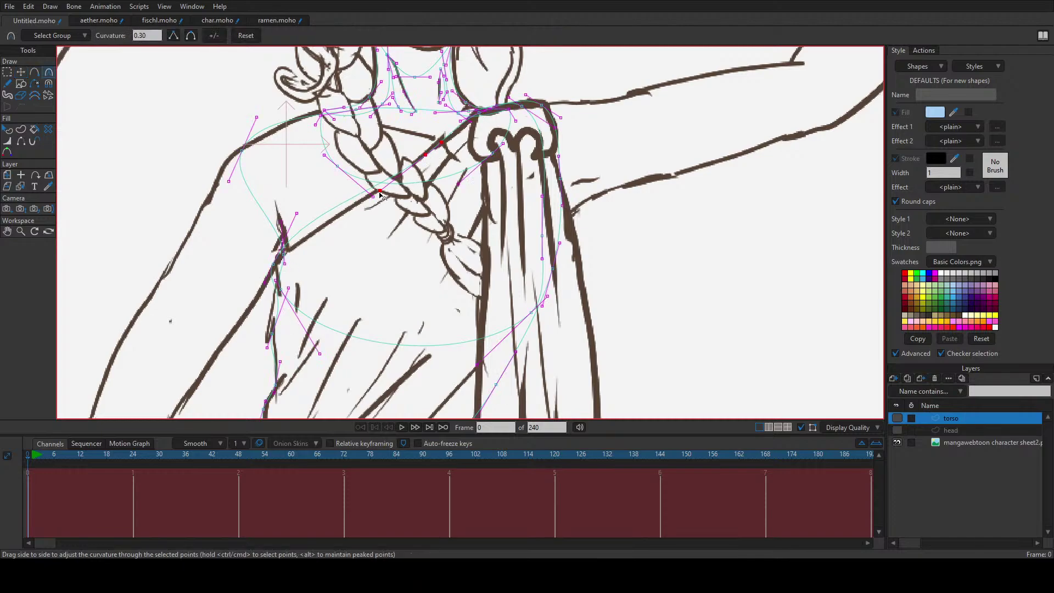
left_click(300, 216)
key("t")
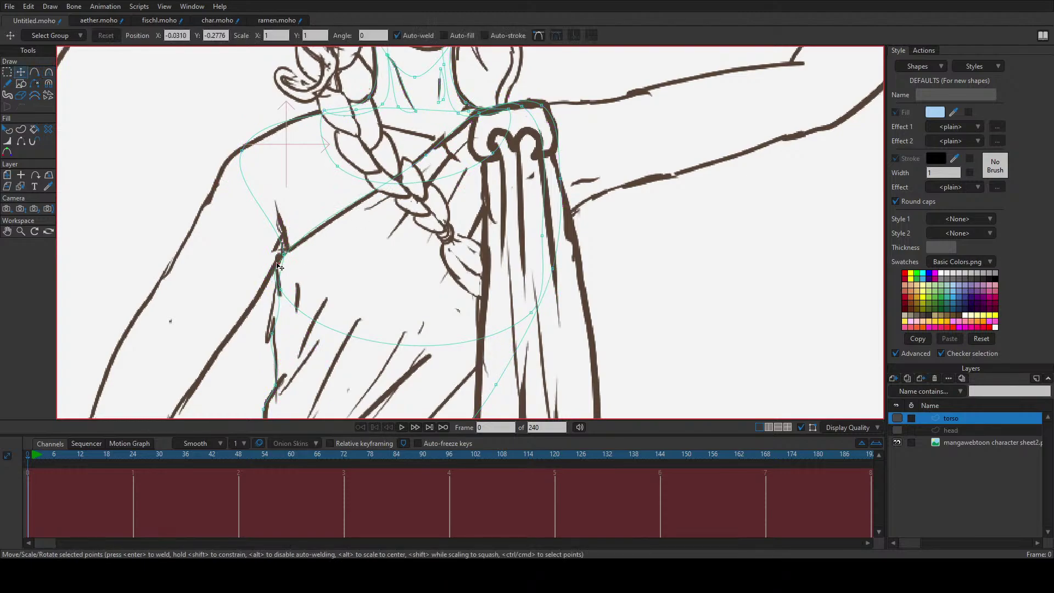
key("c")
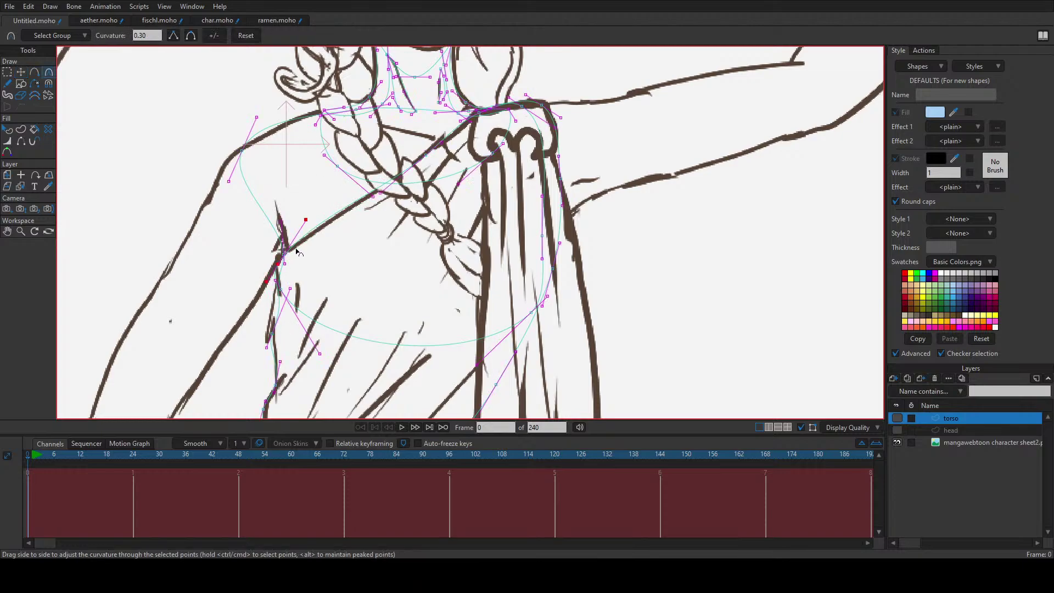
left_click_drag(309, 224, 318, 224)
Step: Adjust the shoulder and armpit curve handles so the outline follows the sketched left shoulder line
scroll(346, 225, "up", 5)
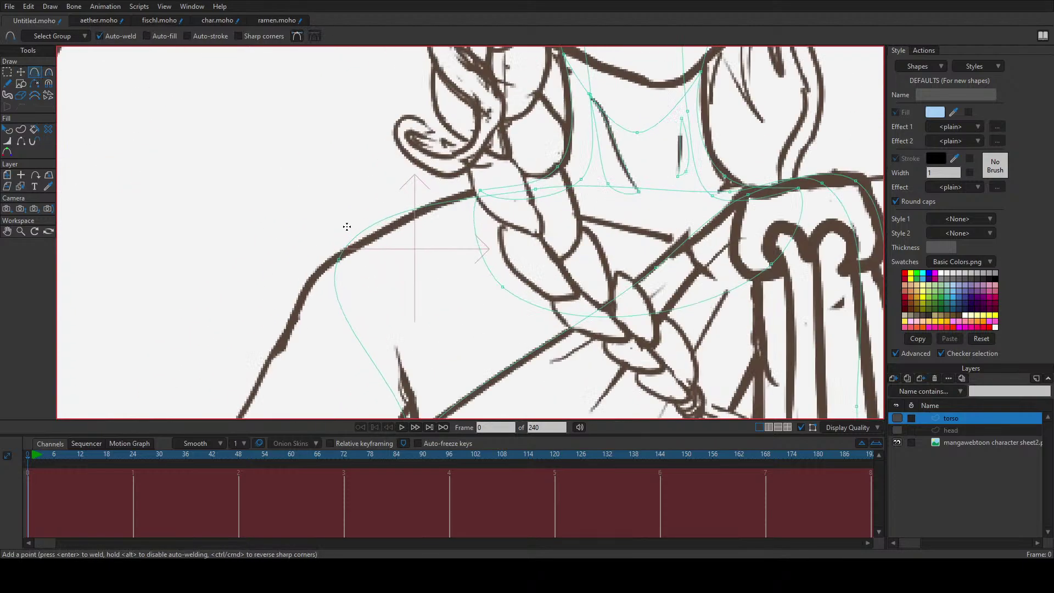
left_click_drag(314, 332, 358, 326)
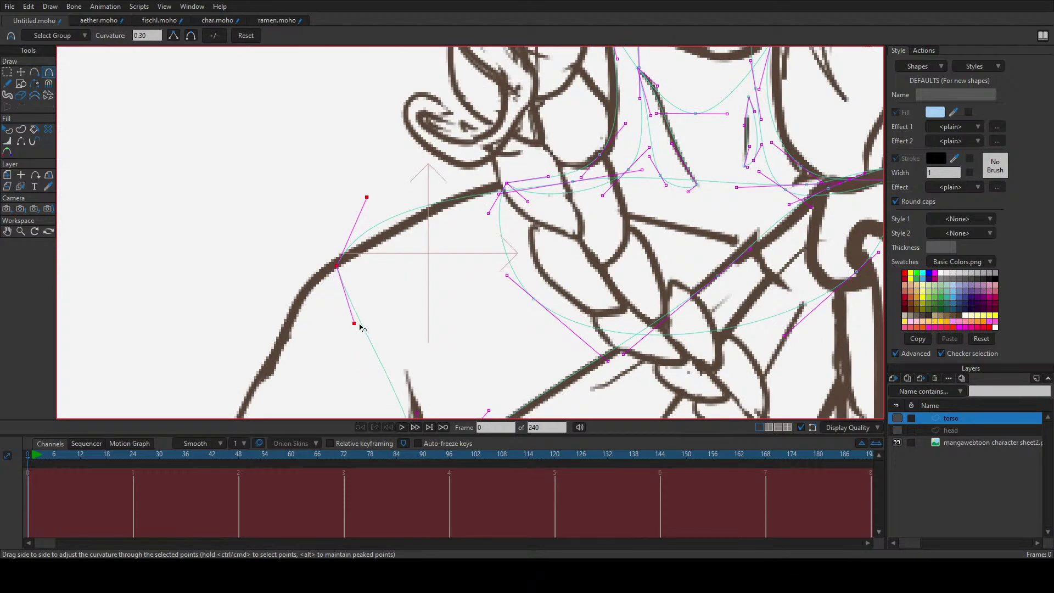
left_click_drag(455, 333, 499, 188)
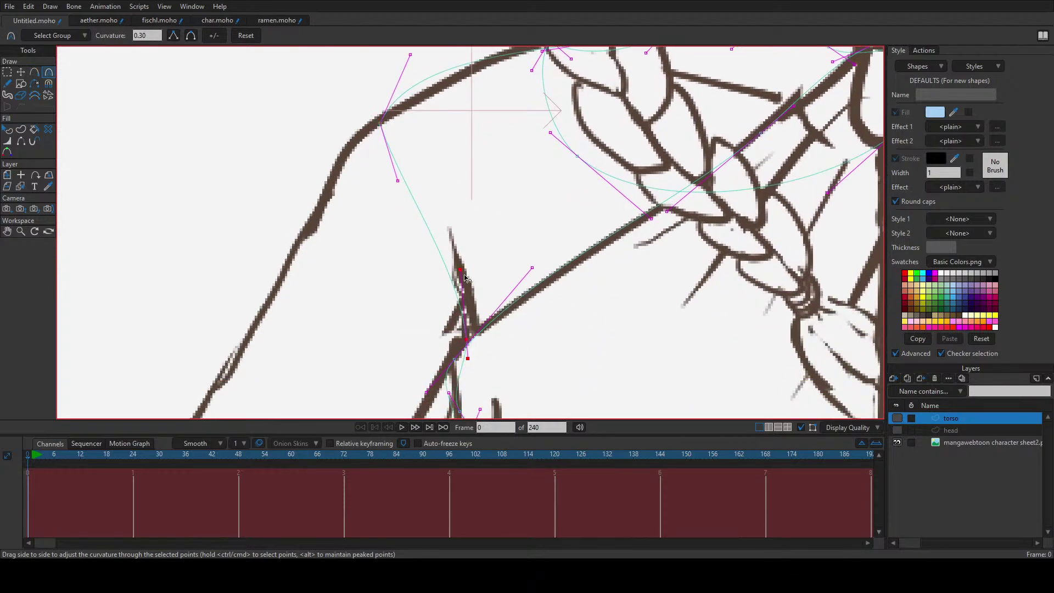
left_click_drag(467, 278, 432, 286)
left_click_drag(427, 232, 398, 356)
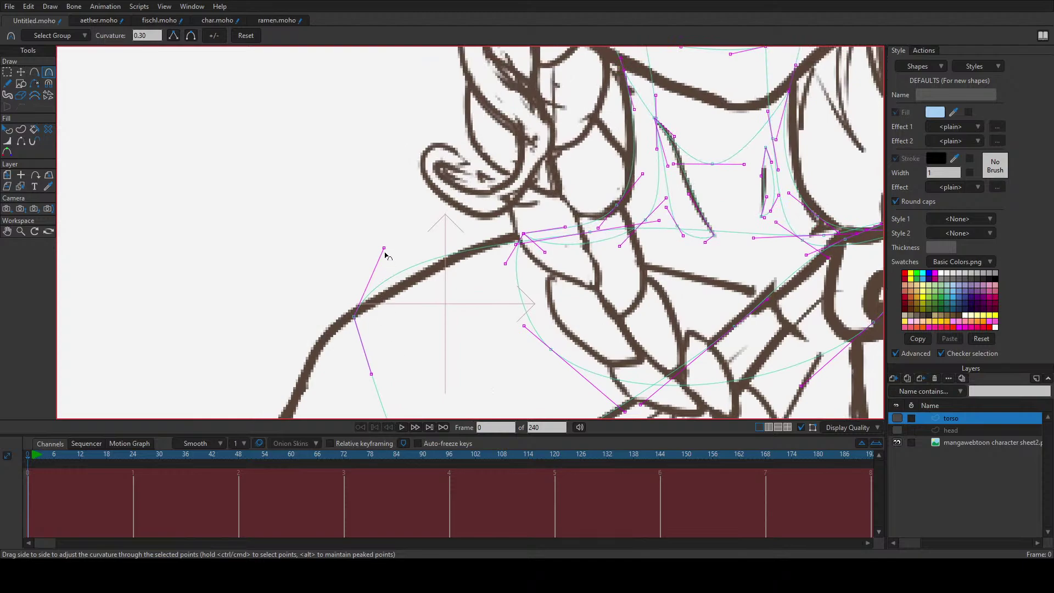
mouse_move(387, 255)
left_mouse_down()
mouse_move(422, 263)
mouse_move(471, 236)
left_mouse_up()
Step: Reposition the torso outline's points where the left shoulder line passes beneath the braid
key("t")
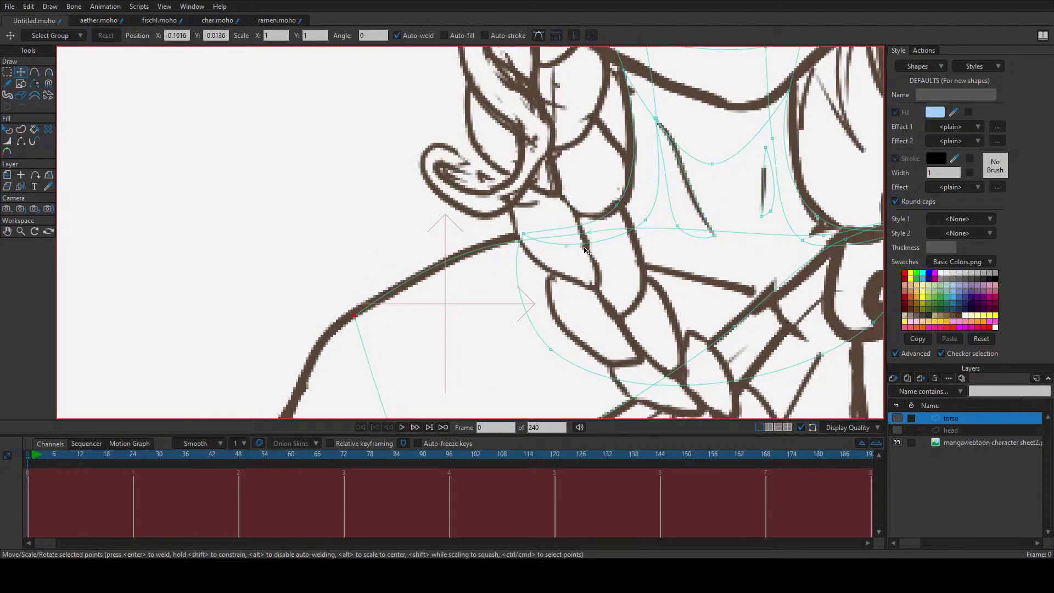
left_click_drag(593, 235, 551, 237)
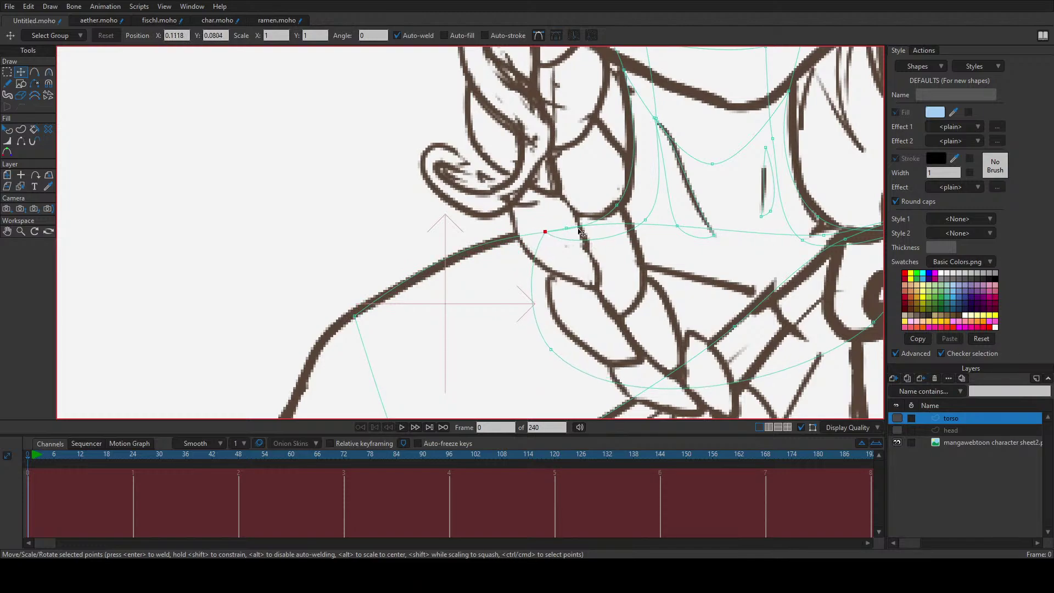
left_click_drag(619, 205, 614, 207)
left_click_drag(684, 254, 482, 239)
scroll(555, 229, "down", 2)
left_click_drag(557, 231, 445, 218)
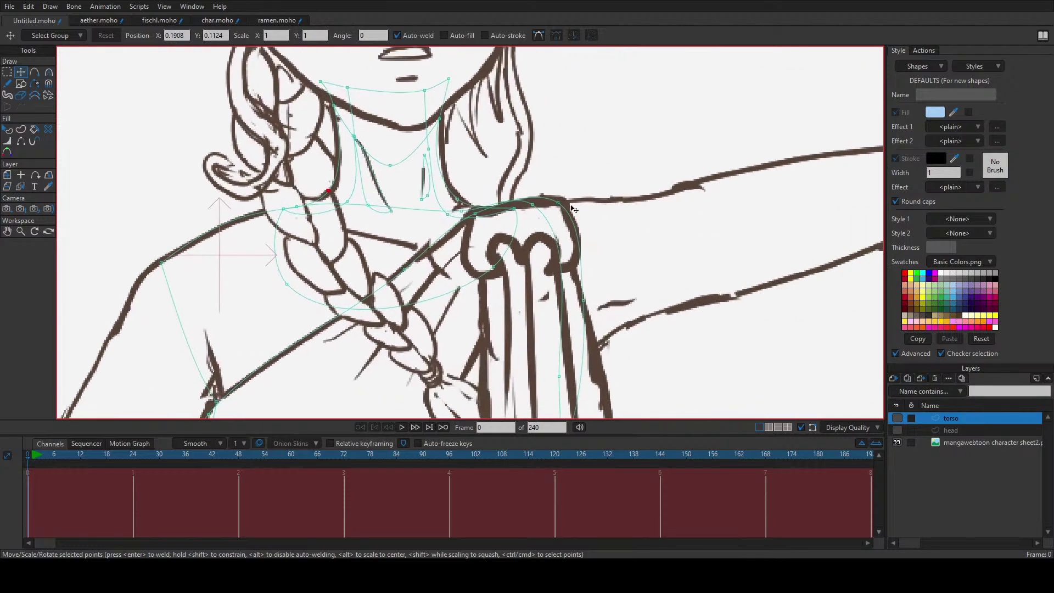
Step: Adjust the curve at the drape's outer top corner and add outline points along its top edge
left_click(555, 203)
key("c")
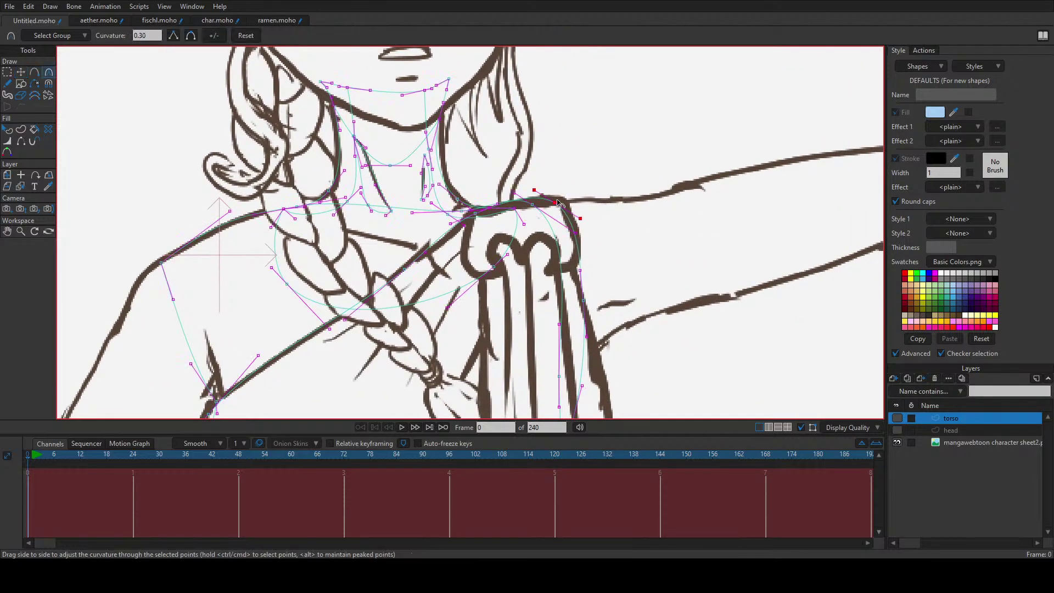
mouse_move(580, 219)
left_mouse_down()
mouse_move(586, 226)
mouse_move(573, 222)
left_mouse_up()
scroll(533, 214, "up", 3)
key("a")
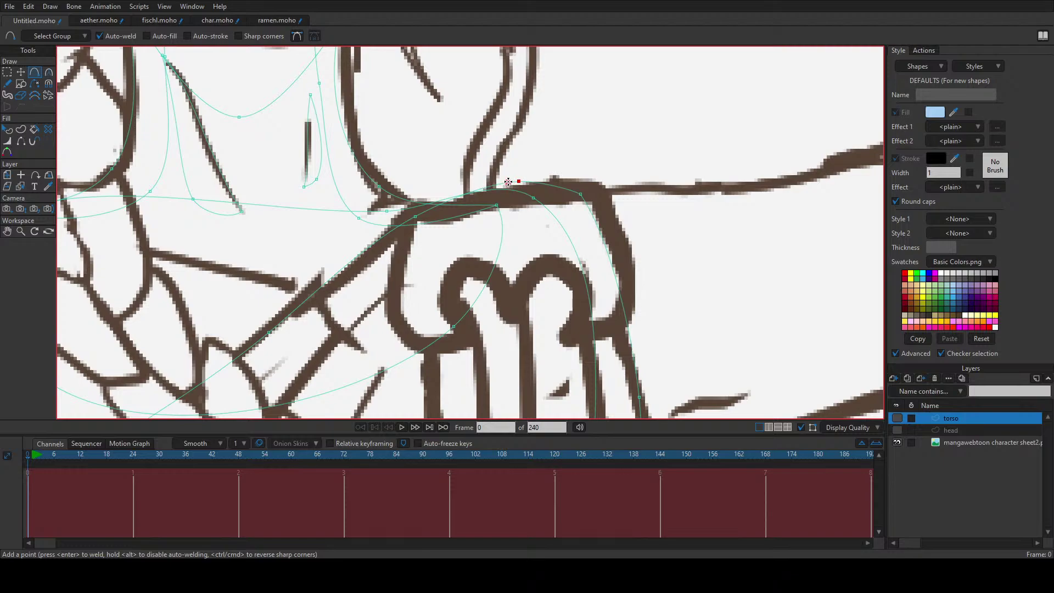
left_click_drag(508, 182, 445, 226)
Step: Shape the curve handle on the drape's top edge and shift the inner point to the drape's corner at the neck
key("c")
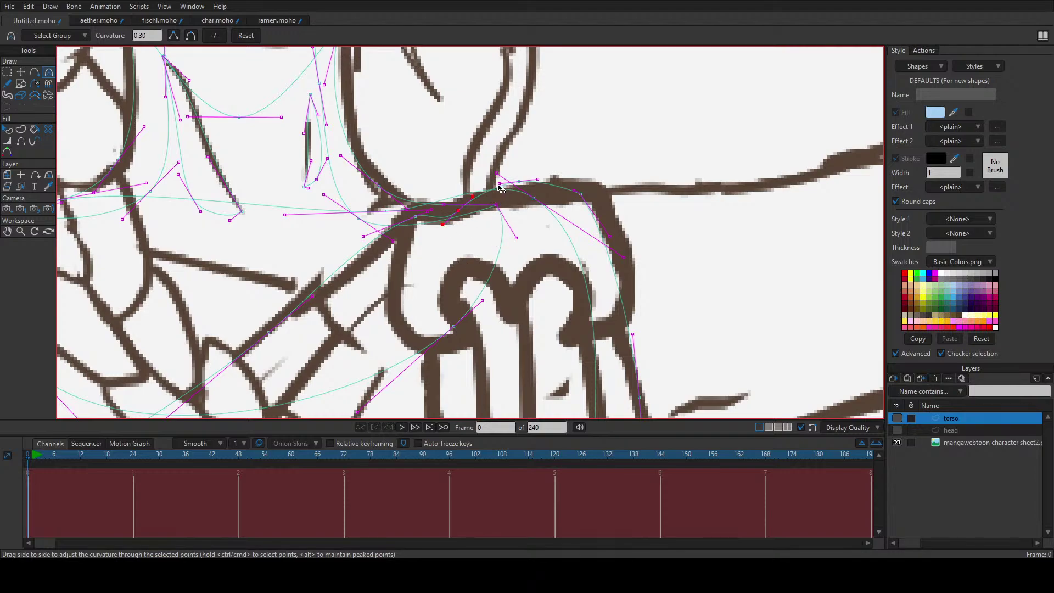
left_click_drag(500, 188, 493, 231)
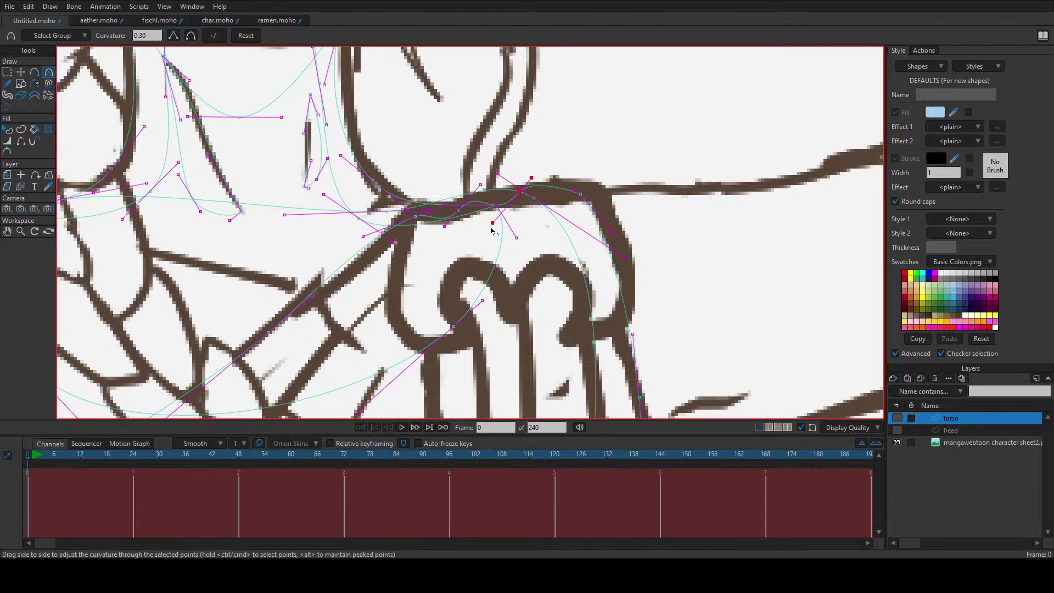
key("t")
left_click(461, 204)
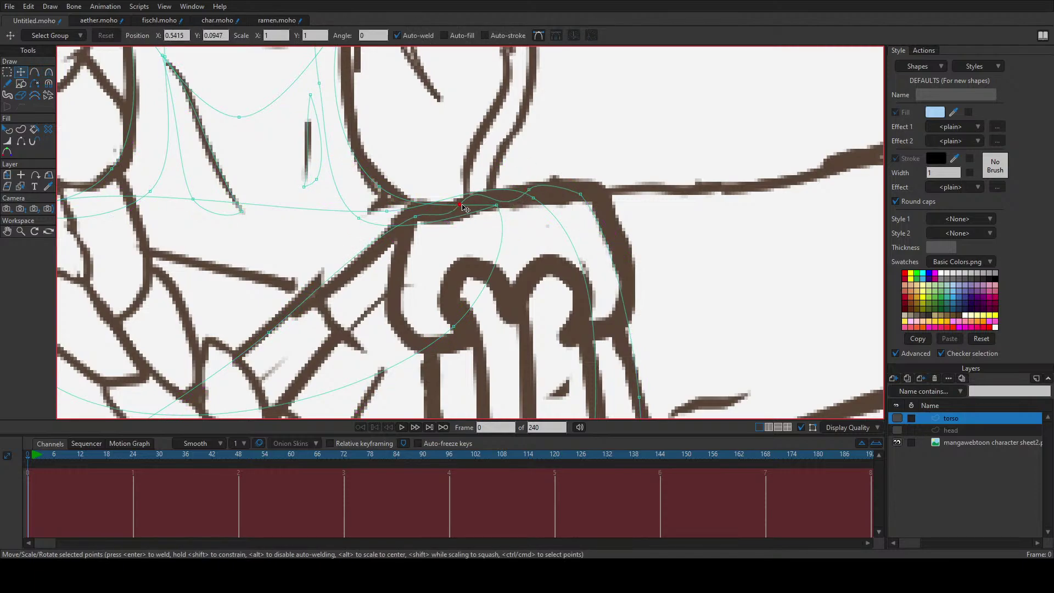
left_click_drag(464, 207, 425, 211)
left_click_drag(409, 213, 407, 214)
Step: Trace the lowered left upper arm as a closed shape from the shoulder to the elbow and back up past the armpit
scroll(526, 258, "down", 3)
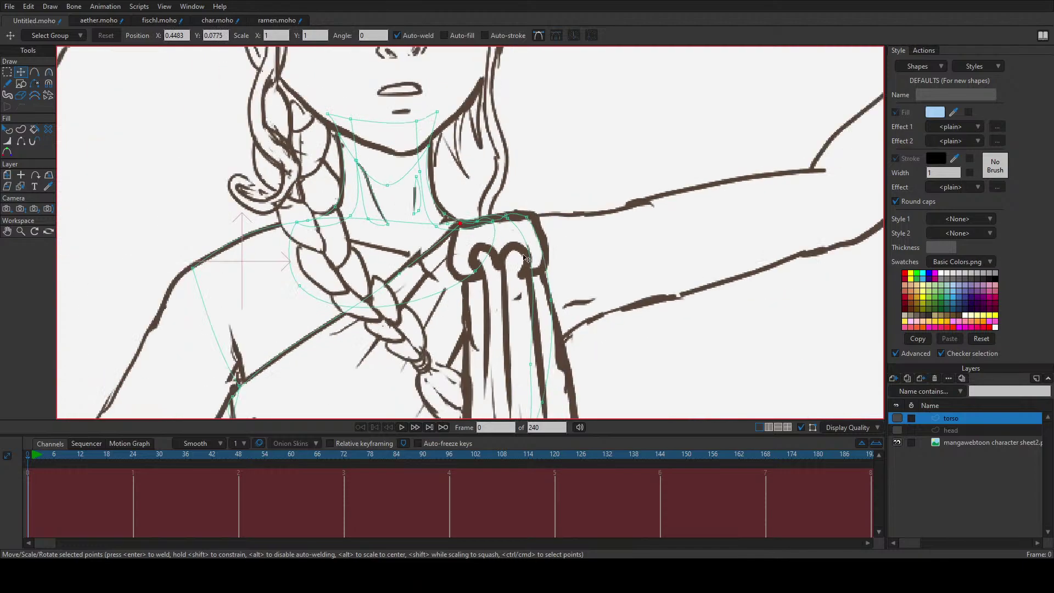
scroll(526, 257, "down", 5)
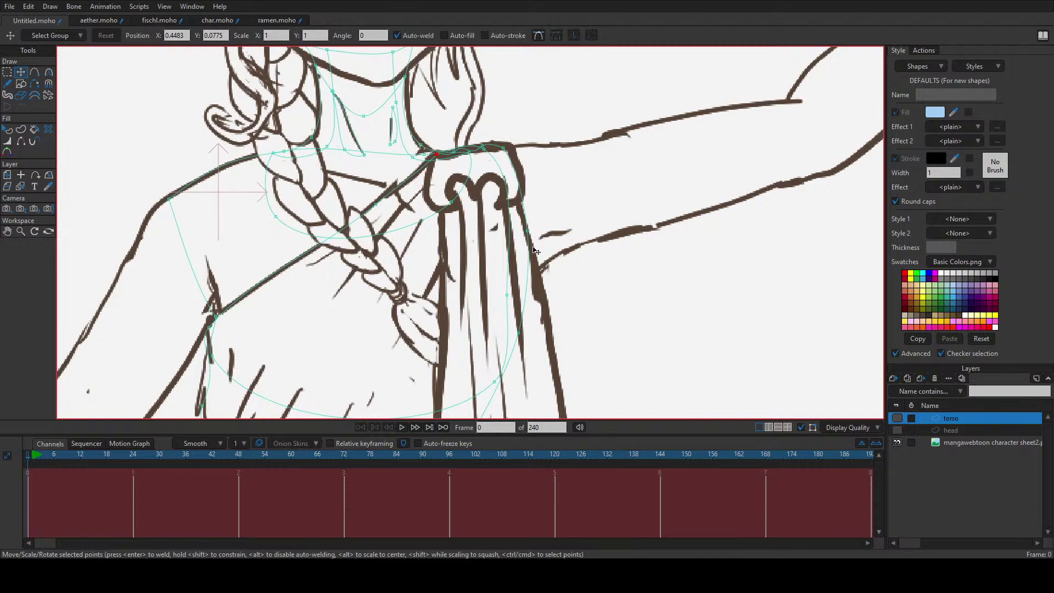
scroll(517, 264, "down", 3)
scroll(499, 331, "down", 6)
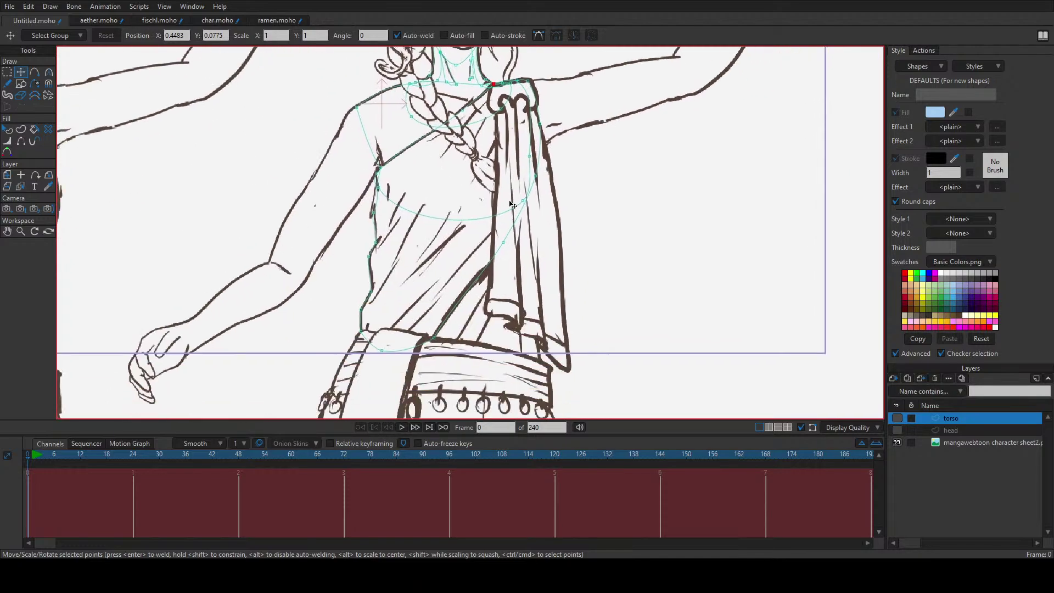
scroll(430, 276, "down", 4)
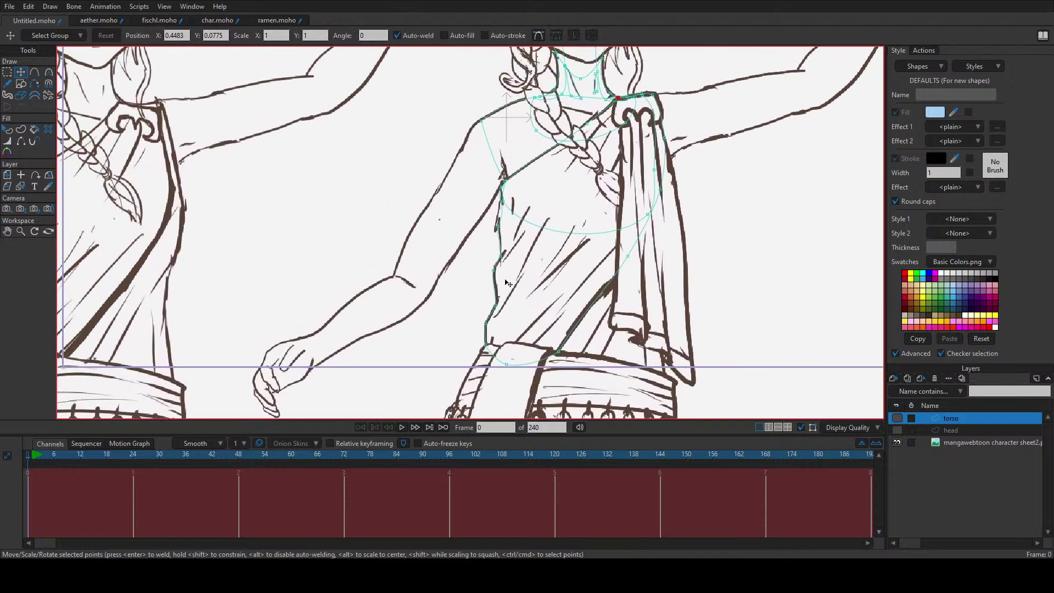
scroll(520, 103, "up", 6)
key("a")
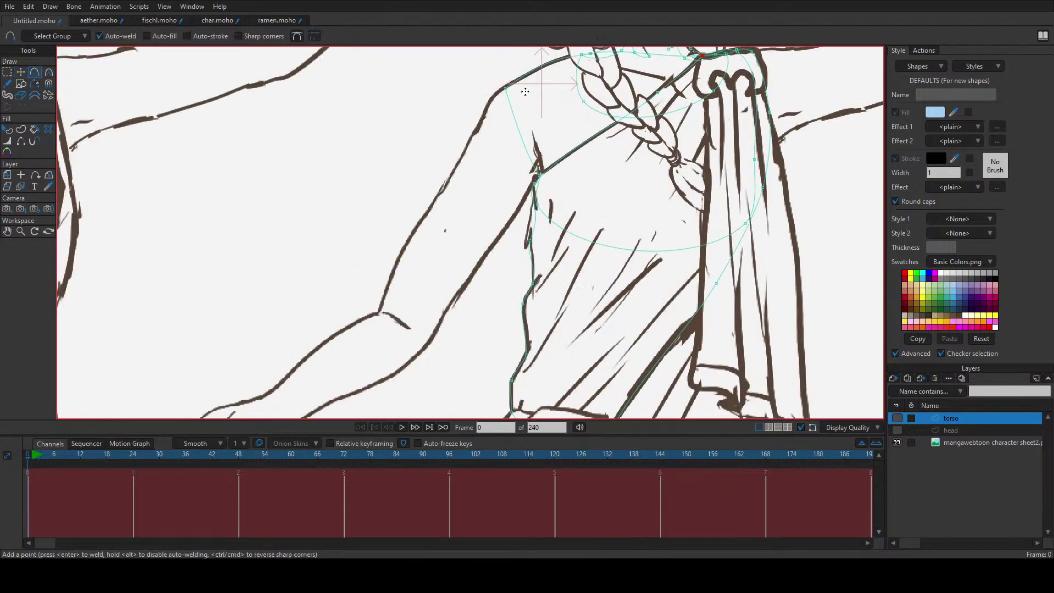
mouse_move(525, 90)
left_mouse_down()
mouse_move(482, 122)
mouse_move(376, 317)
mouse_move(428, 209)
mouse_move(372, 324)
mouse_move(391, 340)
mouse_move(421, 351)
mouse_move(542, 163)
mouse_move(550, 140)
mouse_move(527, 91)
mouse_move(527, 151)
mouse_move(519, 116)
mouse_move(526, 137)
left_mouse_up()
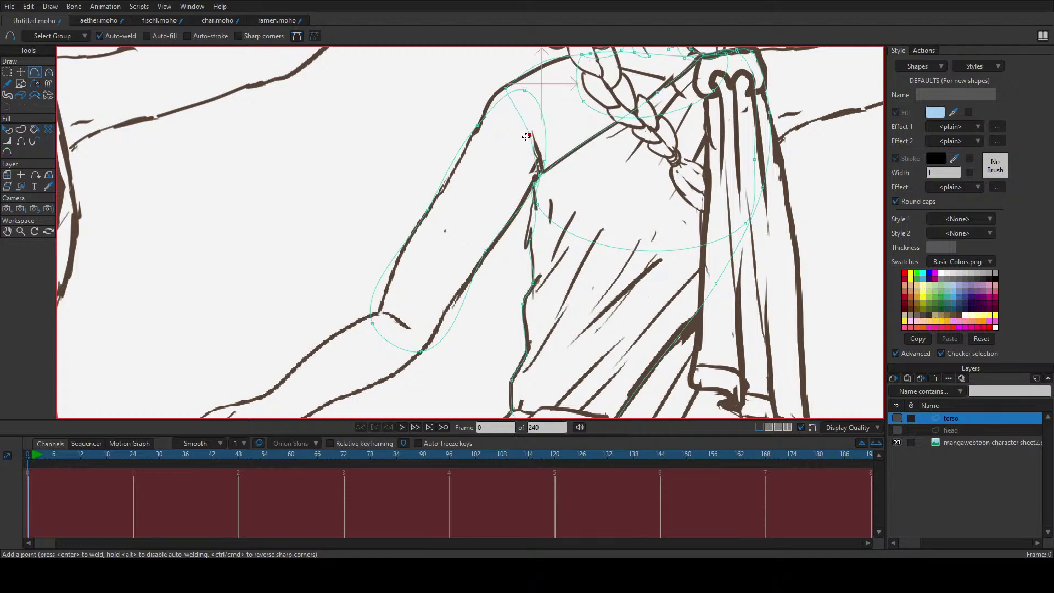
Step: Move the lower chest curve's point away from the left armpit toward the middle beneath the bust
scroll(528, 145, "up", 3)
key("t")
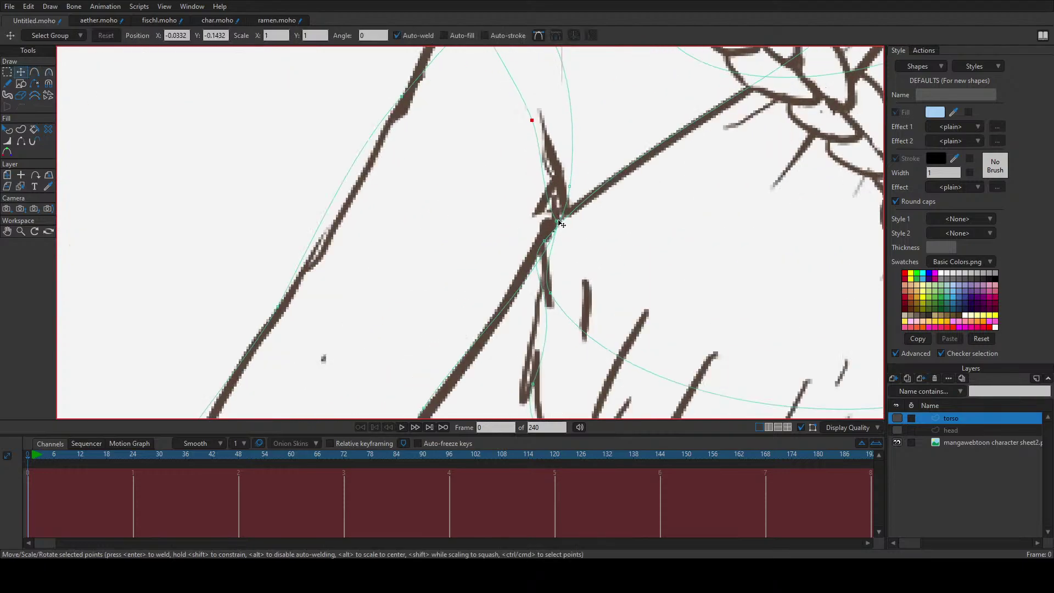
left_click_drag(561, 223, 622, 371)
scroll(621, 371, "down", 5)
scroll(503, 307, "up", 5)
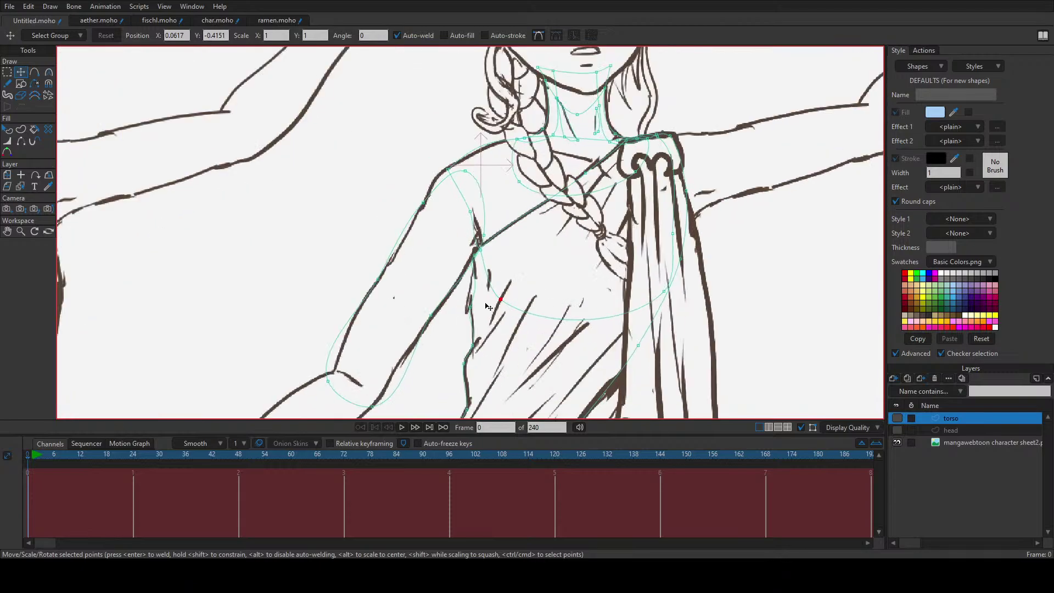
left_click_drag(488, 306, 569, 332)
left_click(651, 296)
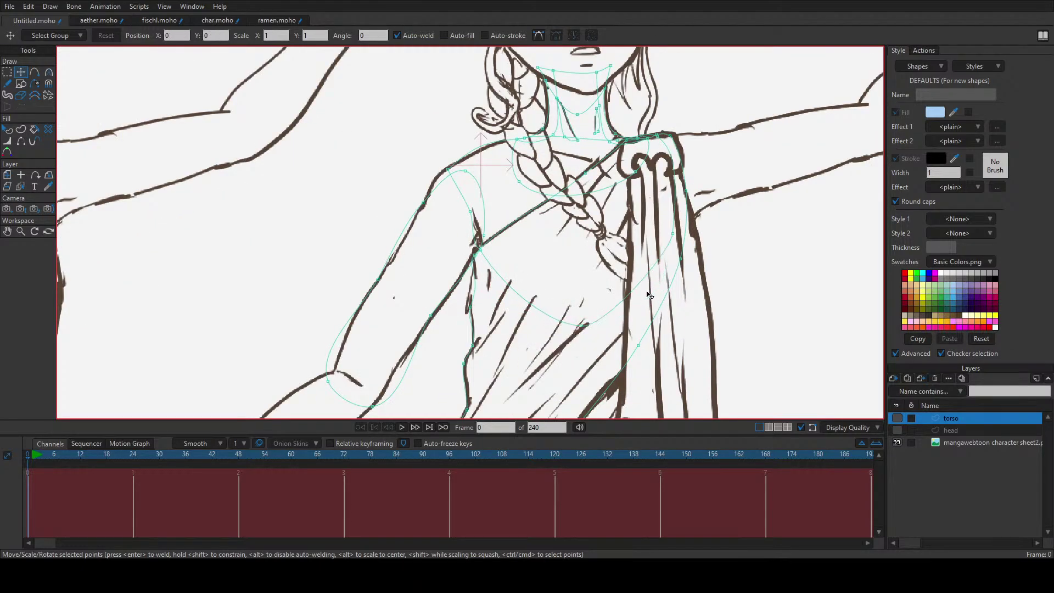
Step: Shift the chest curve's right edge point beneath the drape and adjust the curve handle at the left armpit
mouse_move(673, 233)
left_mouse_down()
mouse_move(679, 245)
mouse_move(679, 208)
mouse_move(678, 237)
left_mouse_up()
key("a")
key("t")
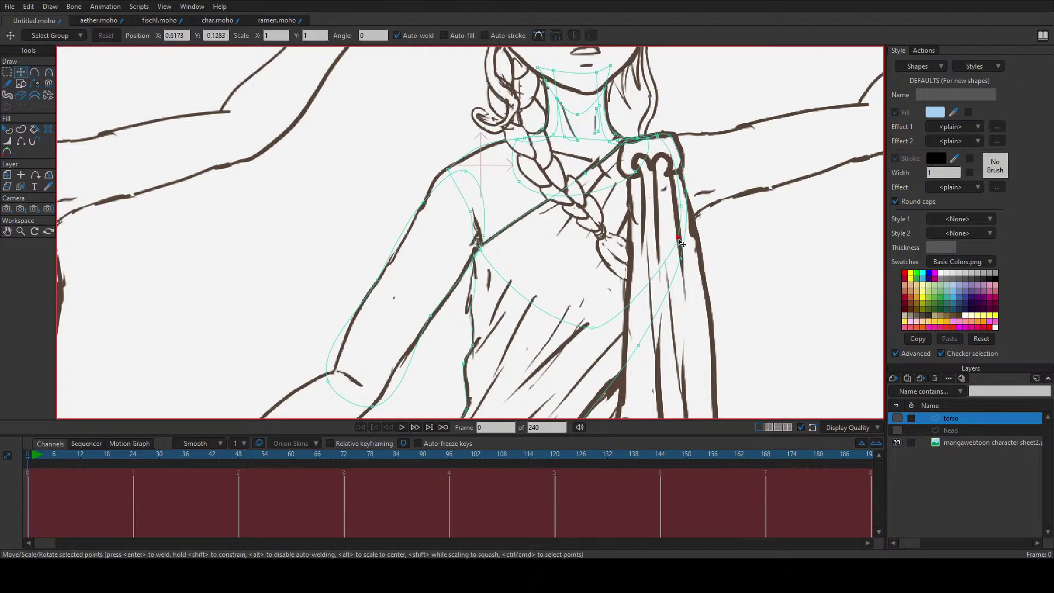
left_click(483, 251)
key("c")
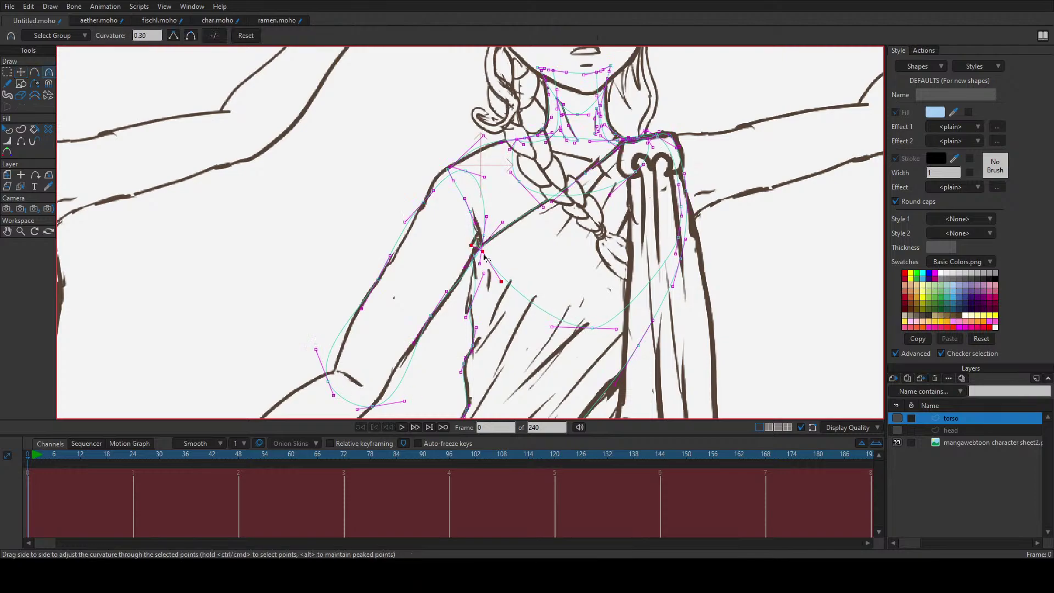
left_click_drag(472, 244, 477, 232)
Step: Adjust the curve handles at the elbow and outer edge so the upper arm outline follows the sketched line
key("t")
left_click(332, 381)
key("c")
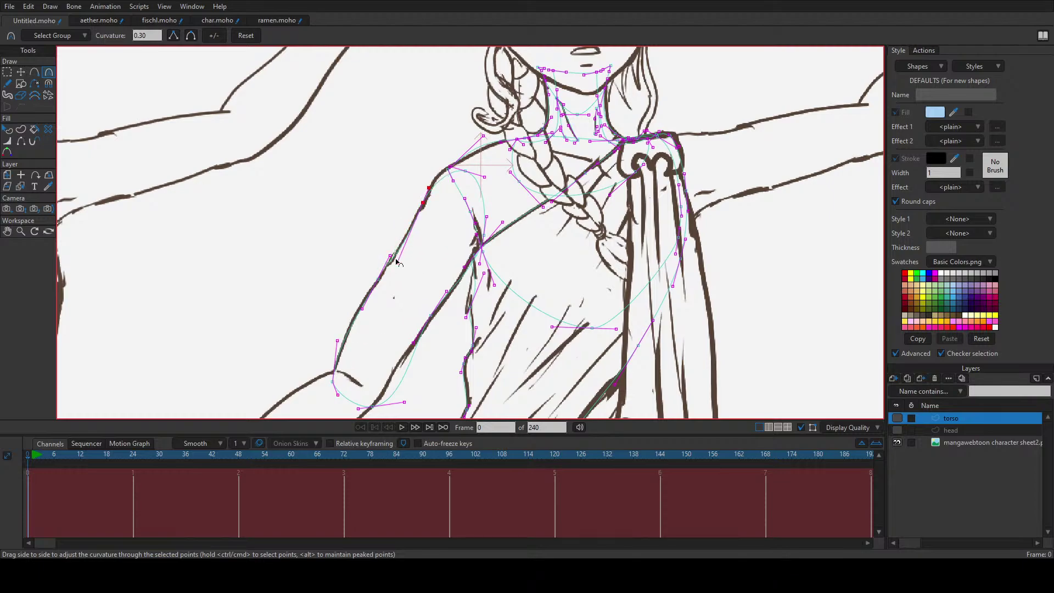
left_click(407, 238)
key("t")
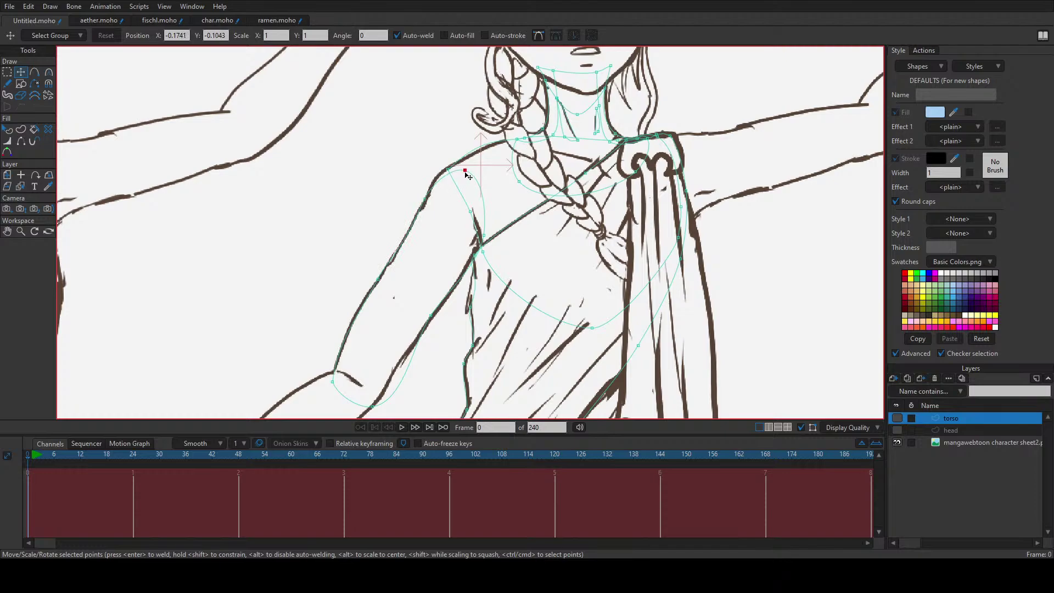
Step: Move the upper arm's top point onto the shoulder tip and shorten the torso's curve handle there
left_click_drag(422, 203, 448, 175)
scroll(450, 174, "up", 4)
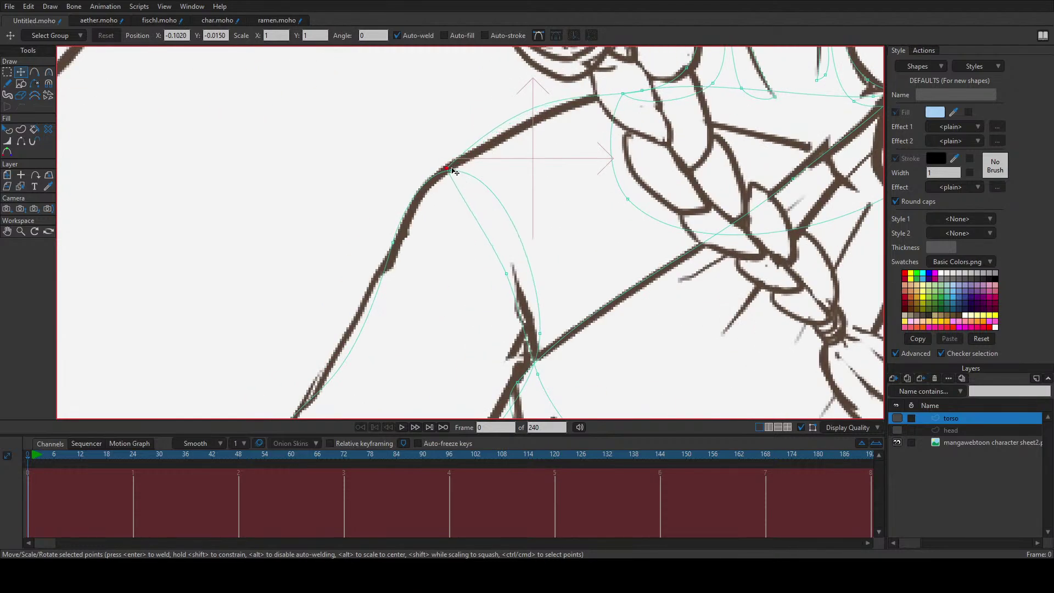
left_click_drag(455, 173, 419, 263)
key("c")
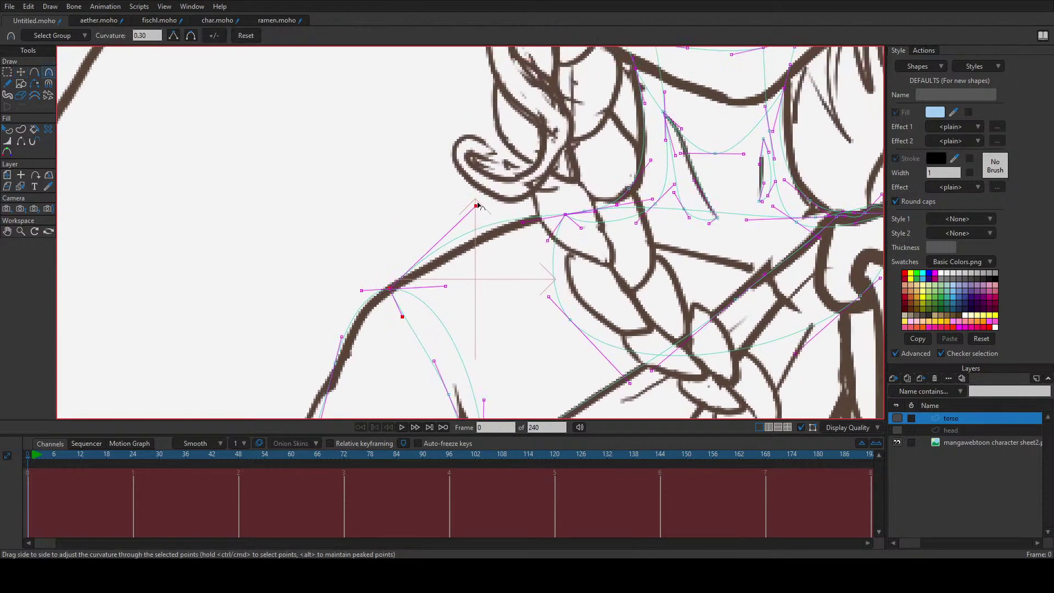
left_click_drag(477, 205, 442, 224)
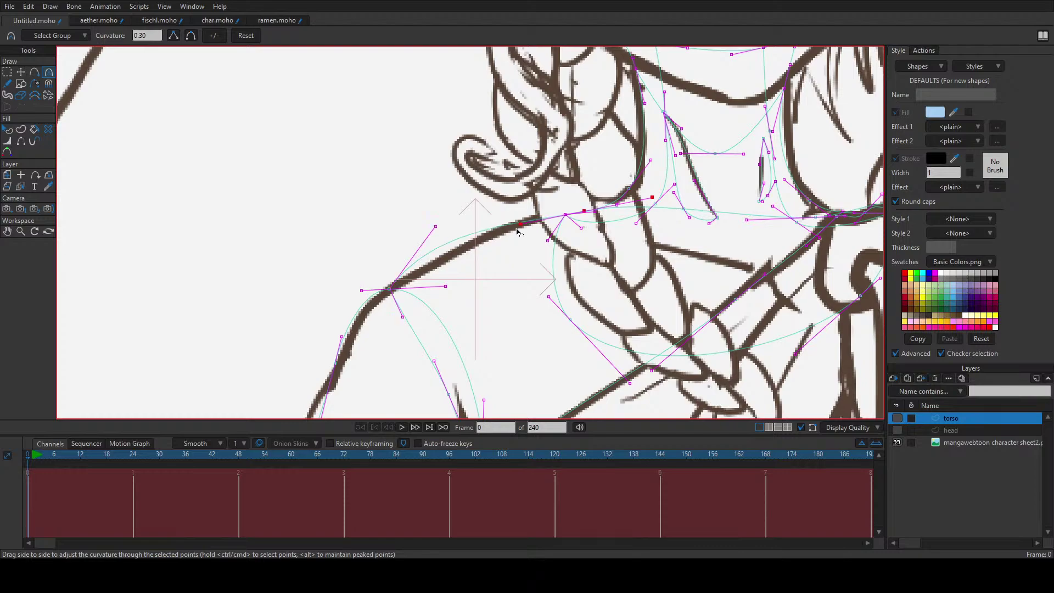
Step: Adjust the curve handles beneath the braid and at the shoulder tip so the torso outline follows the sketched shoulder line
key("t")
left_click(578, 214)
left_click_drag(578, 217, 567, 218)
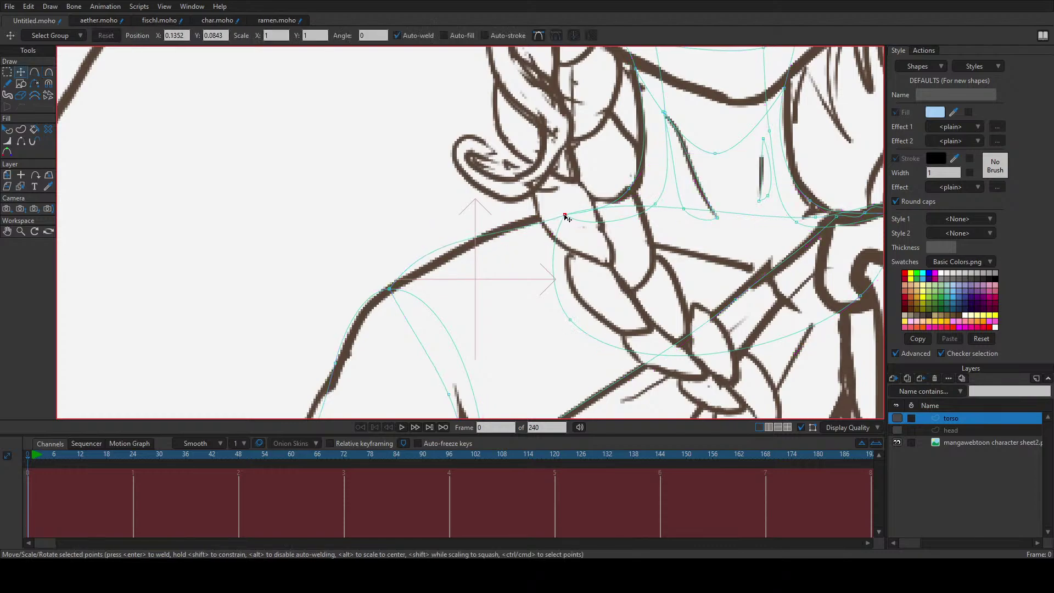
key("c")
left_click_drag(639, 200, 668, 257)
key("t")
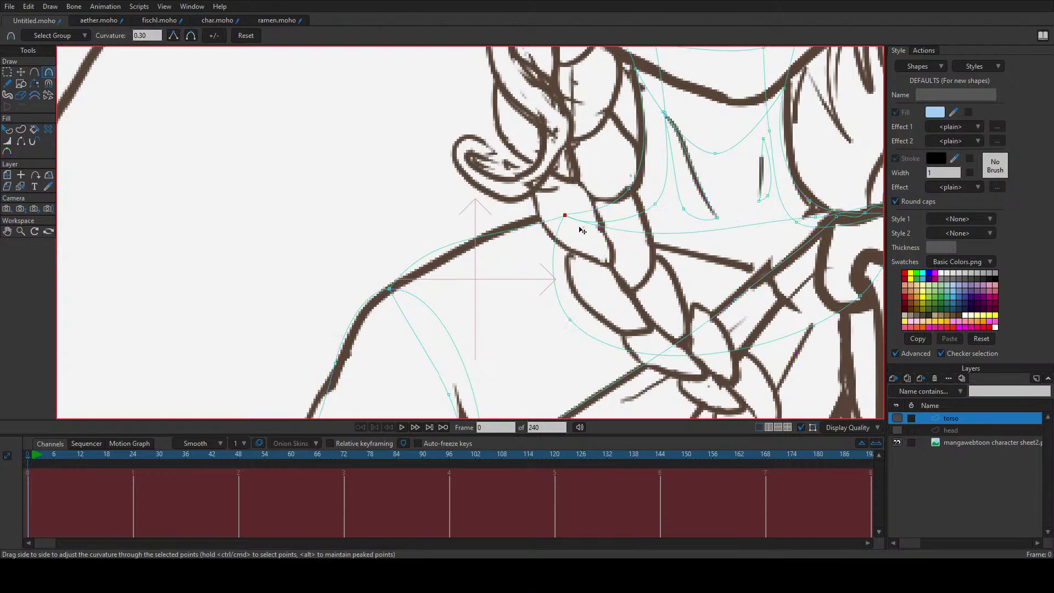
key("c")
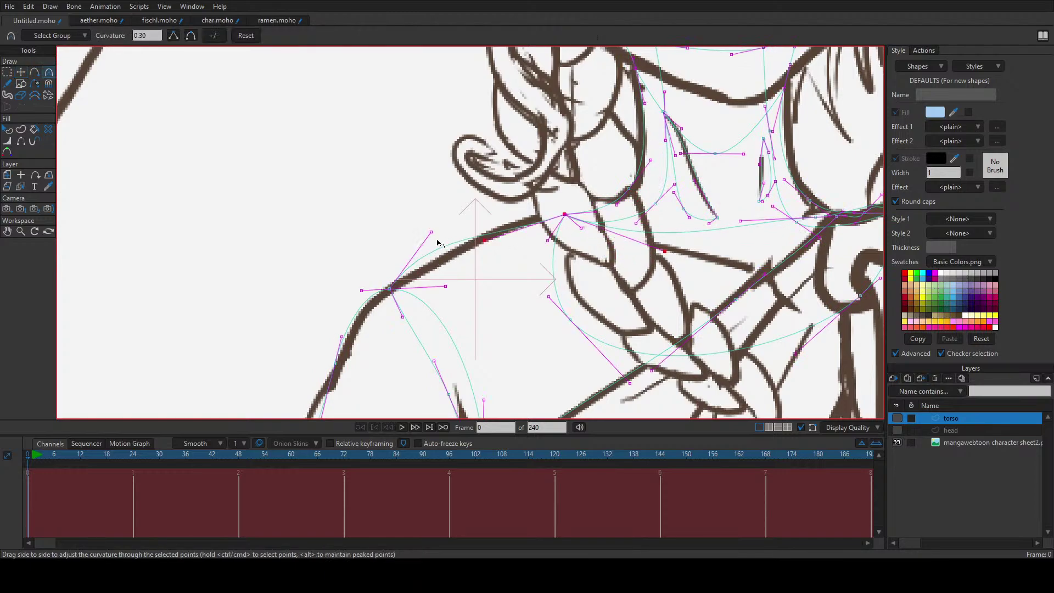
left_click_drag(431, 231, 430, 255)
key("t")
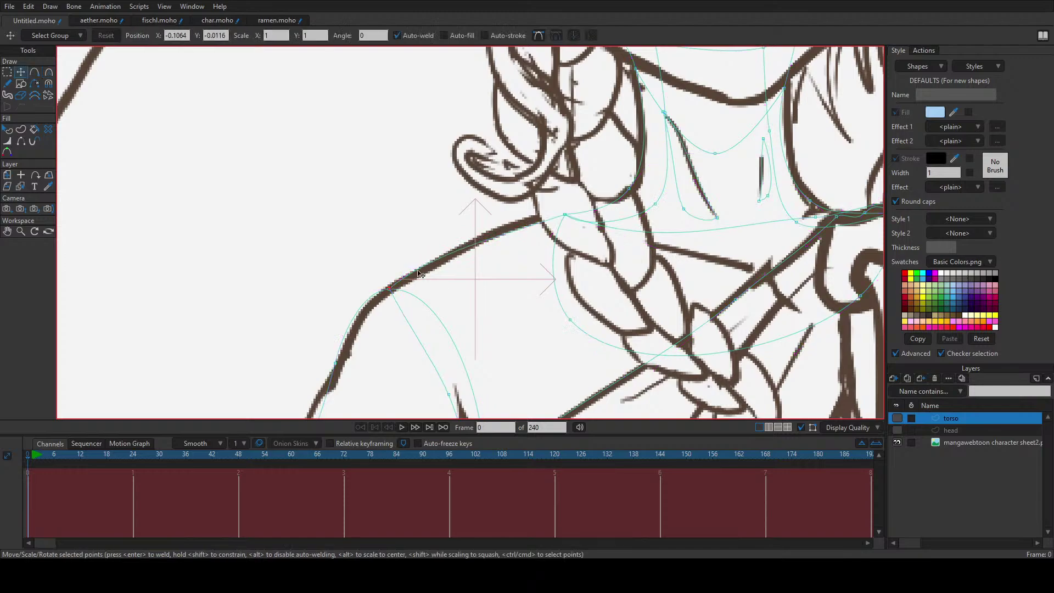
Step: Reshape the upper arm's inner shoulder curve and align its points with the sketched armpit
left_click_drag(395, 297, 473, 192)
key("c")
left_click_drag(564, 130, 610, 189)
key("t")
left_click_drag(591, 224, 616, 227)
left_click_drag(603, 335, 619, 267)
scroll(619, 267, "down", 3)
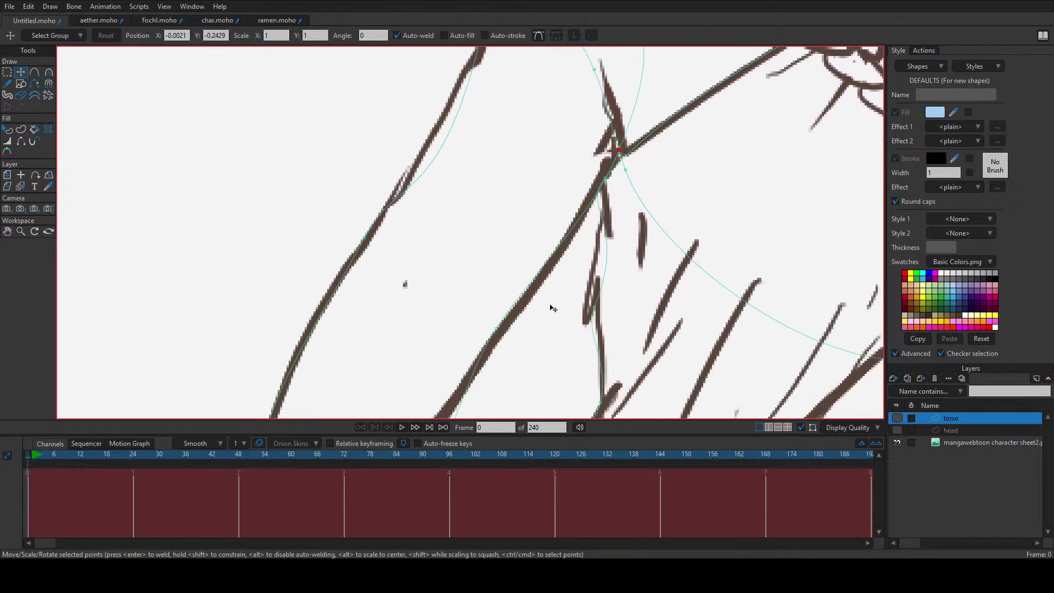
Step: Adjust the upper arm's inner elbow point and curve handle to follow the sketched underside of the arm
left_click_drag(553, 308, 603, 149)
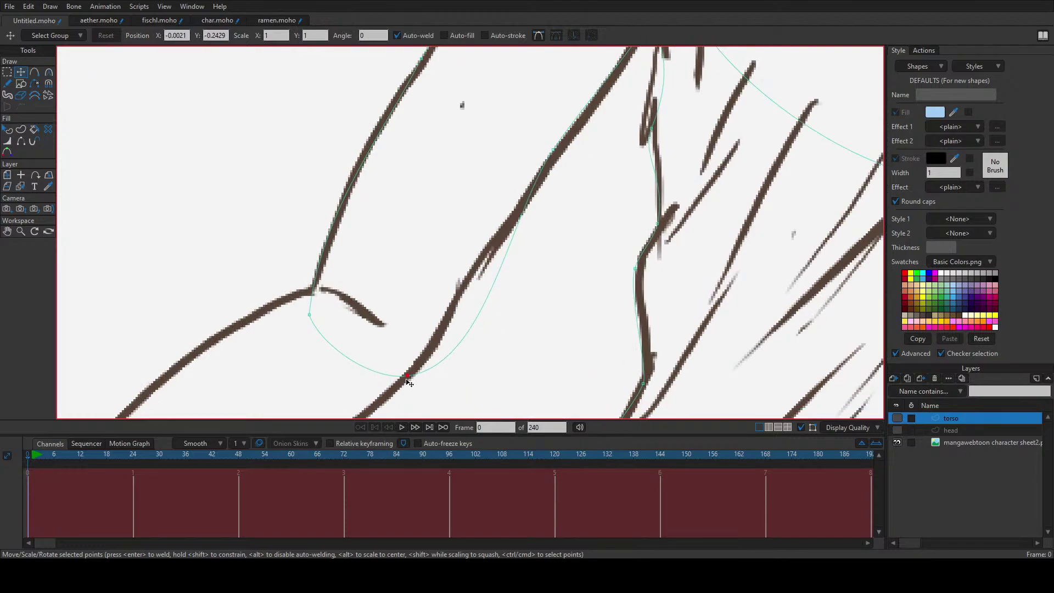
left_click_drag(407, 377, 412, 365)
key("c")
mouse_move(486, 349)
left_mouse_down()
mouse_move(448, 341)
mouse_move(613, 147)
left_mouse_up()
Step: Trace the left forearm as a closed shape from the elbow down to the wrist and back
key("t")
scroll(613, 146, "down", 2)
key("a")
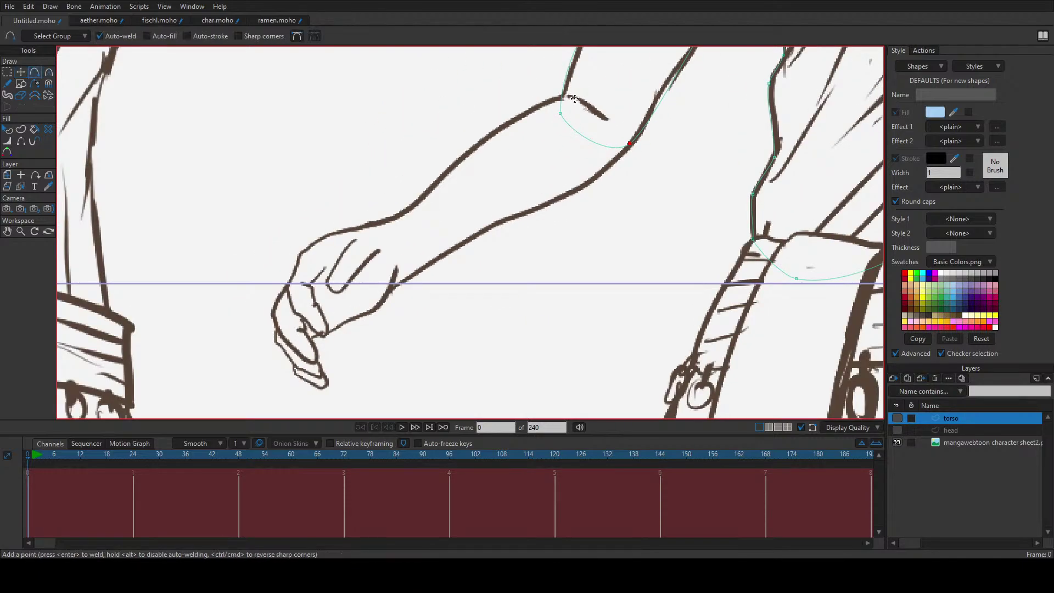
mouse_move(574, 99)
left_mouse_down()
mouse_move(486, 139)
mouse_move(411, 213)
mouse_move(382, 223)
mouse_move(387, 297)
left_mouse_up()
mouse_move(470, 242)
left_mouse_down()
mouse_move(598, 189)
mouse_move(630, 145)
mouse_move(625, 93)
mouse_move(569, 94)
left_mouse_up()
Step: Reposition the forearm's points around the inner elbow so its rounded end overlaps the upper arm
key("t")
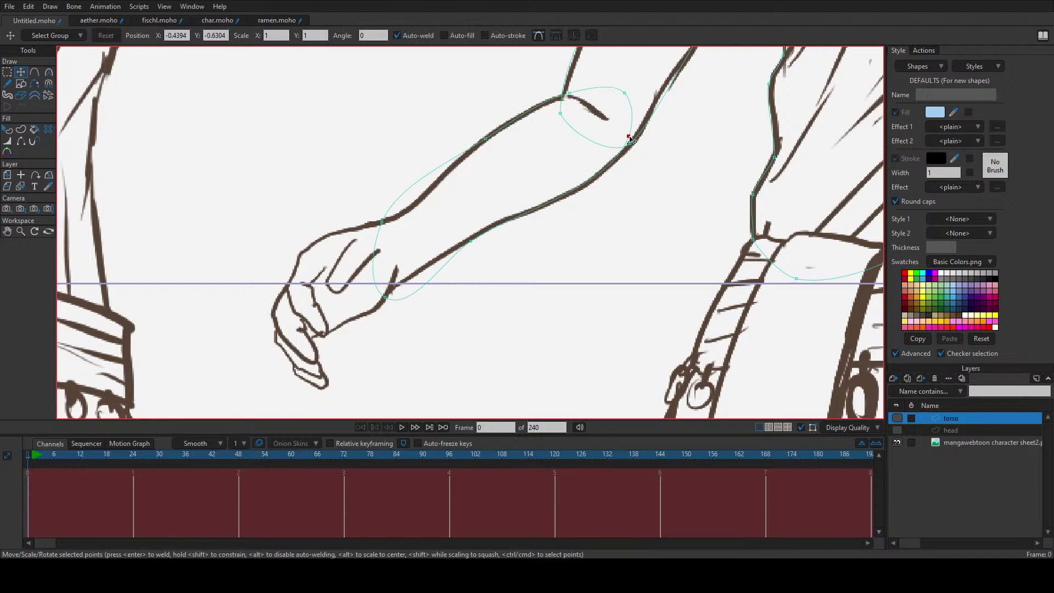
left_click_drag(627, 137, 628, 143)
left_click_drag(626, 100, 626, 110)
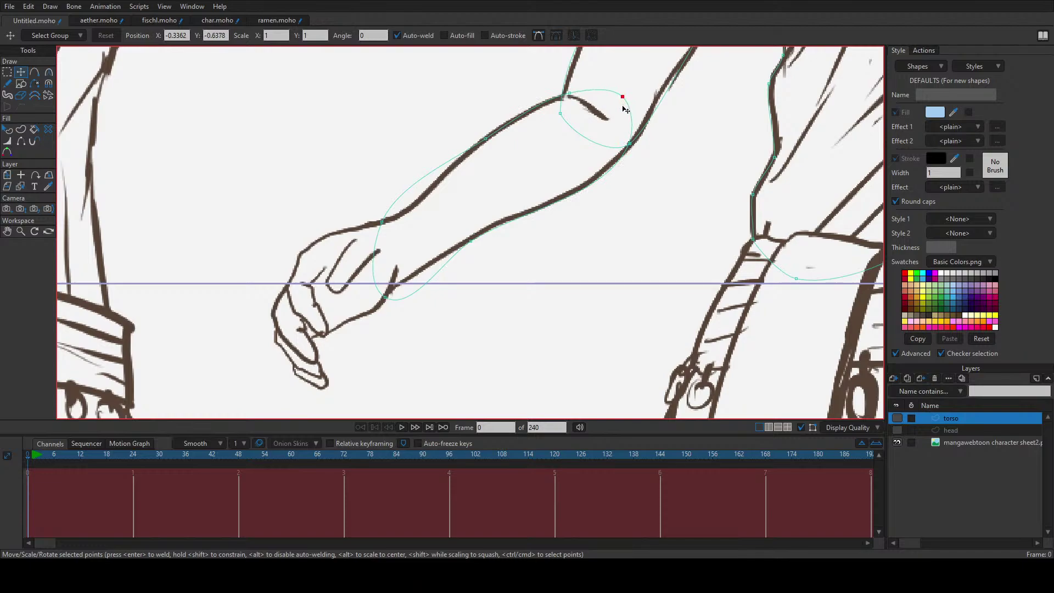
left_click_drag(627, 148, 629, 148)
Step: Adjust the forearm's wrist curve handles and outer edge so the outline follows both sketched sides of the forearm
key("c")
left_click_drag(409, 314, 419, 273)
key("t")
left_click(384, 222)
key("c")
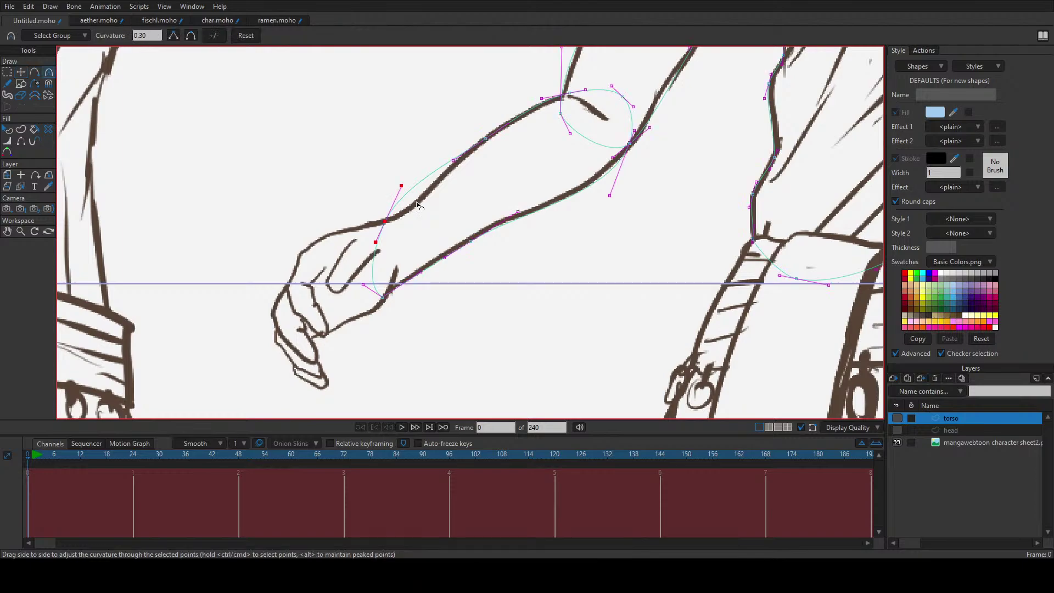
left_click_drag(406, 184, 421, 218)
key("t")
left_click(482, 138)
left_click_drag(545, 135, 472, 310)
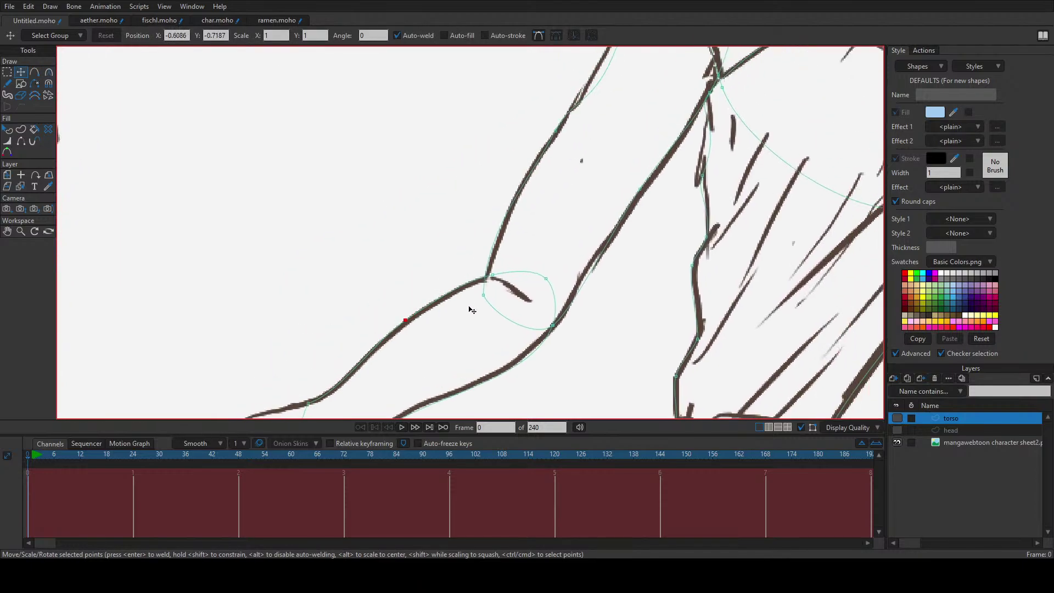
Step: Reposition the points on the upper arm's outer edge and adjust its curve handle to follow the sketched arm line
left_click(489, 276)
left_click(555, 131)
left_click_drag(555, 132, 526, 220)
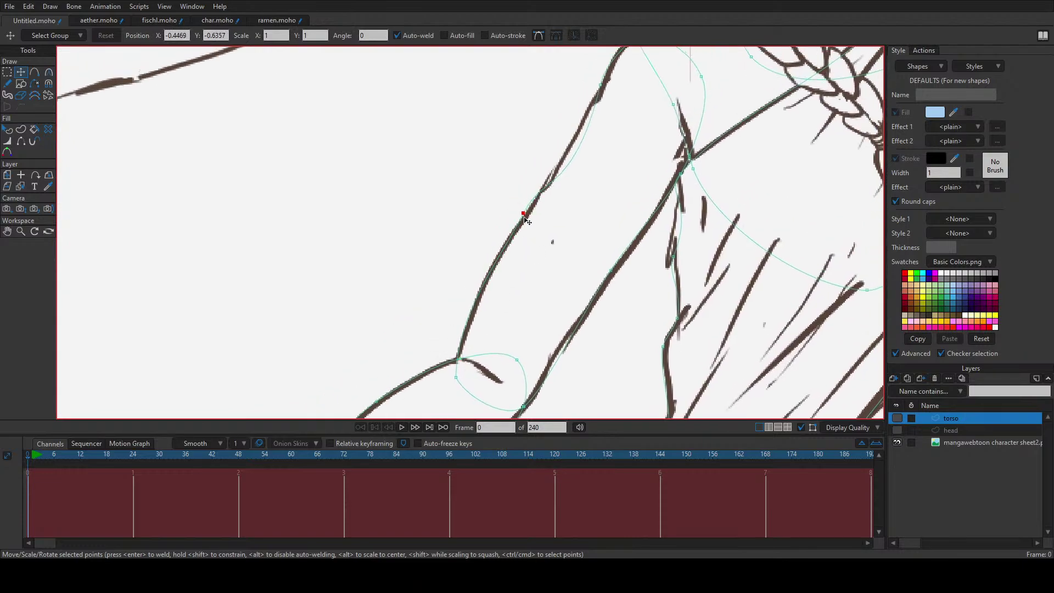
key("c")
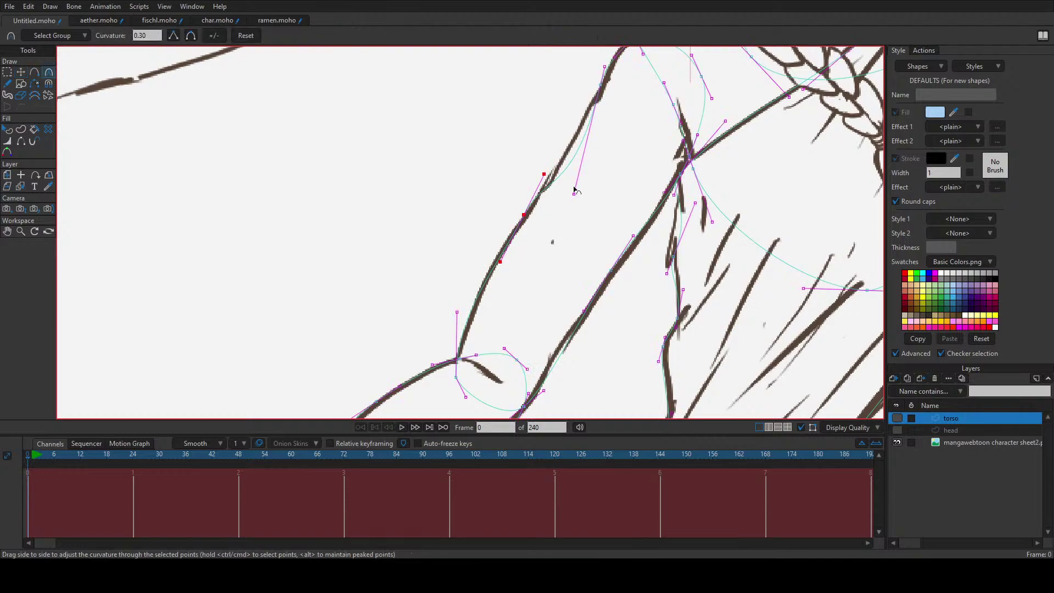
mouse_move(564, 179)
left_mouse_down()
mouse_move(555, 179)
mouse_move(567, 158)
mouse_move(552, 186)
left_mouse_up()
key("t")
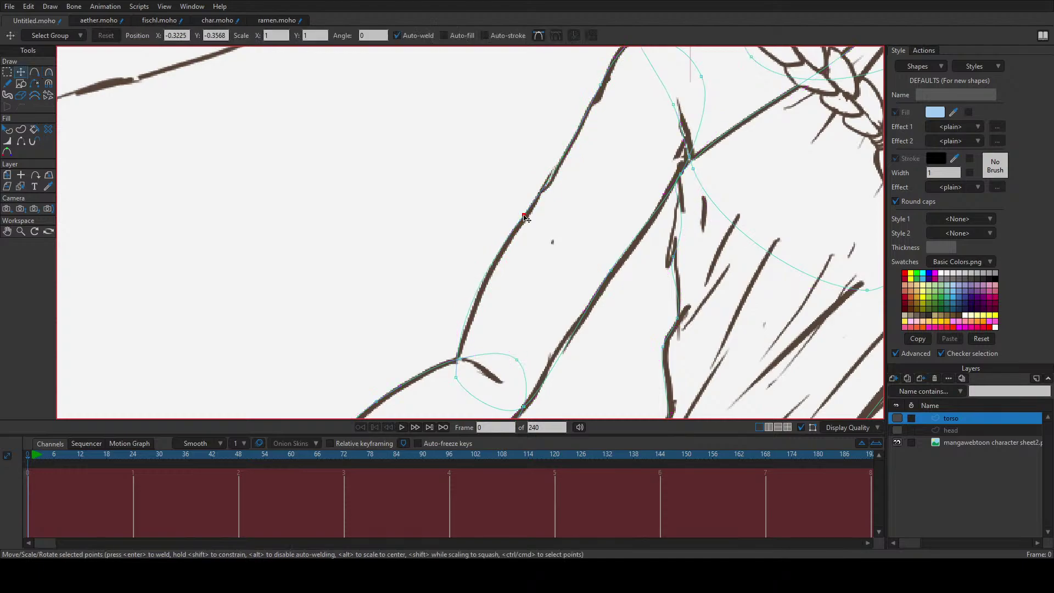
left_click_drag(525, 218, 511, 243)
Step: Delete the extra point on the upper arm's shoulder curve and adjust the curve handle at the armpit
left_click_drag(597, 237, 428, 318)
left_click_drag(537, 167, 533, 183)
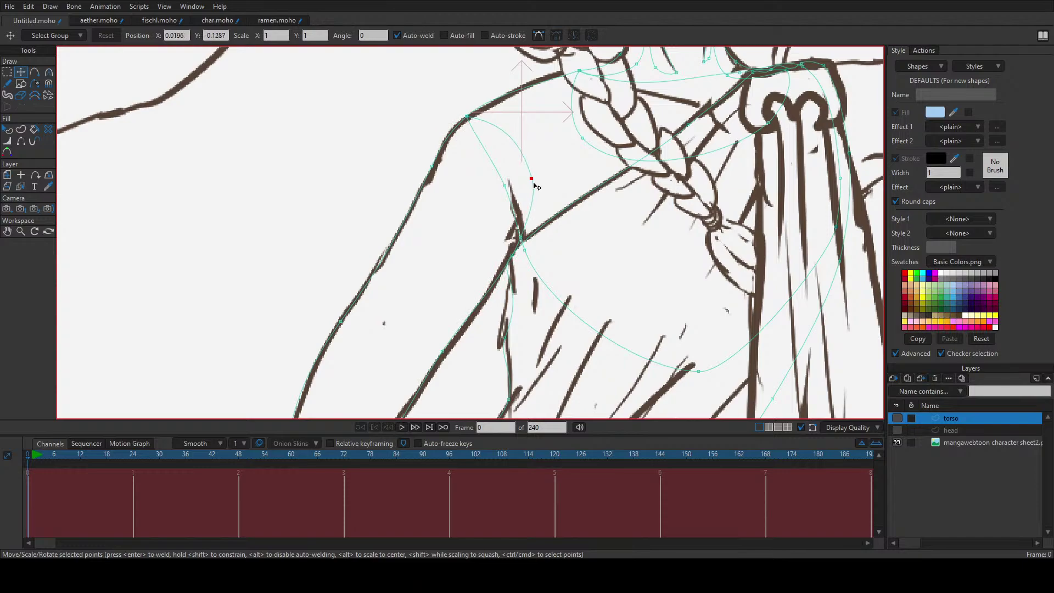
key("Delete")
key("c")
left_click_drag(522, 220, 538, 220)
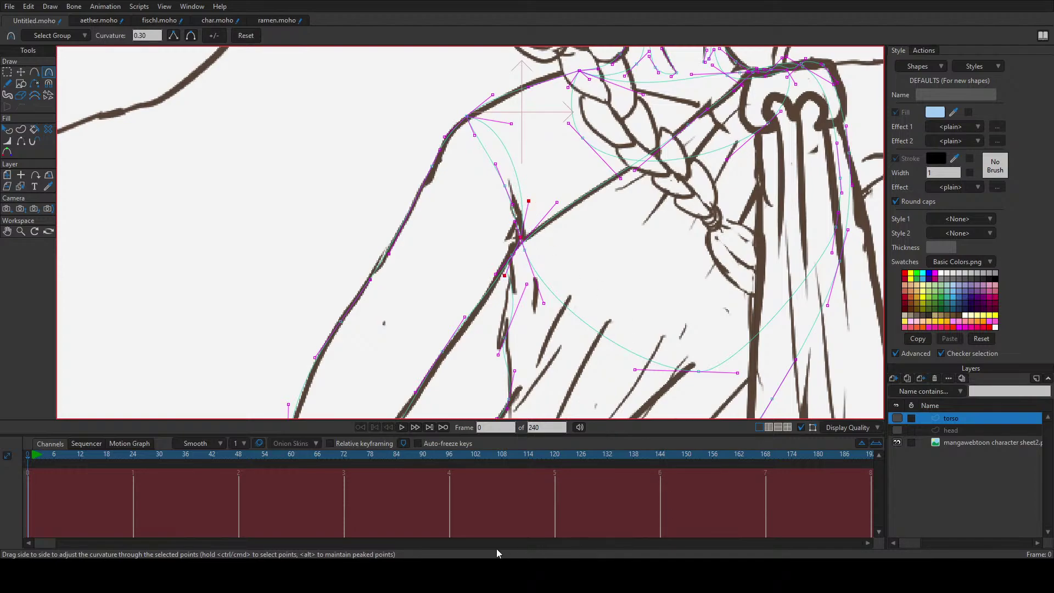
Step: Draw a shading line inside the lowered upper arm, running from the elbow along the inner side up to the armpit
left_click_drag(477, 351, 528, 262)
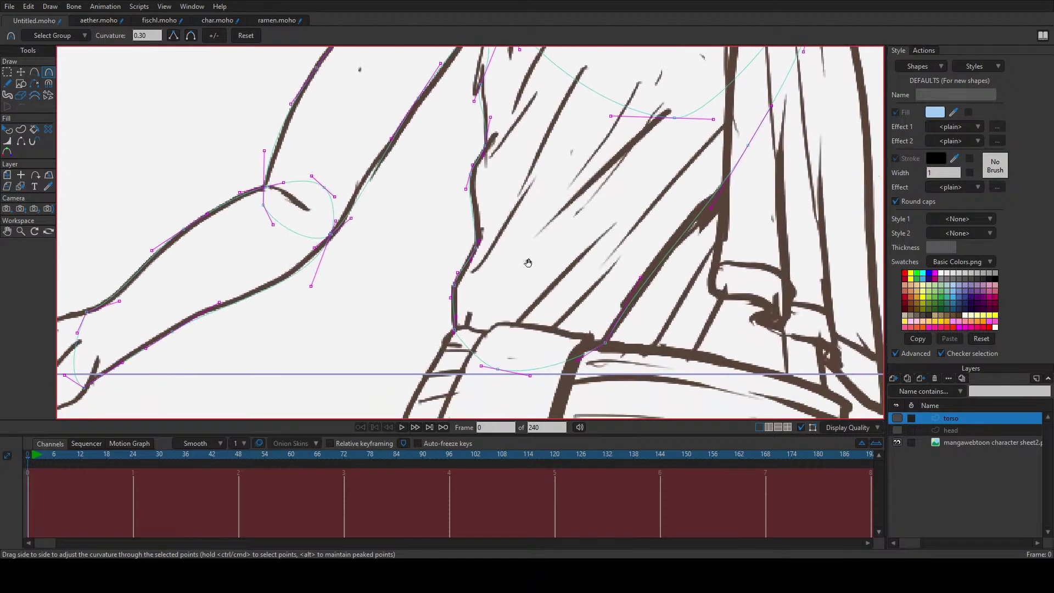
scroll(528, 263, "down", 6)
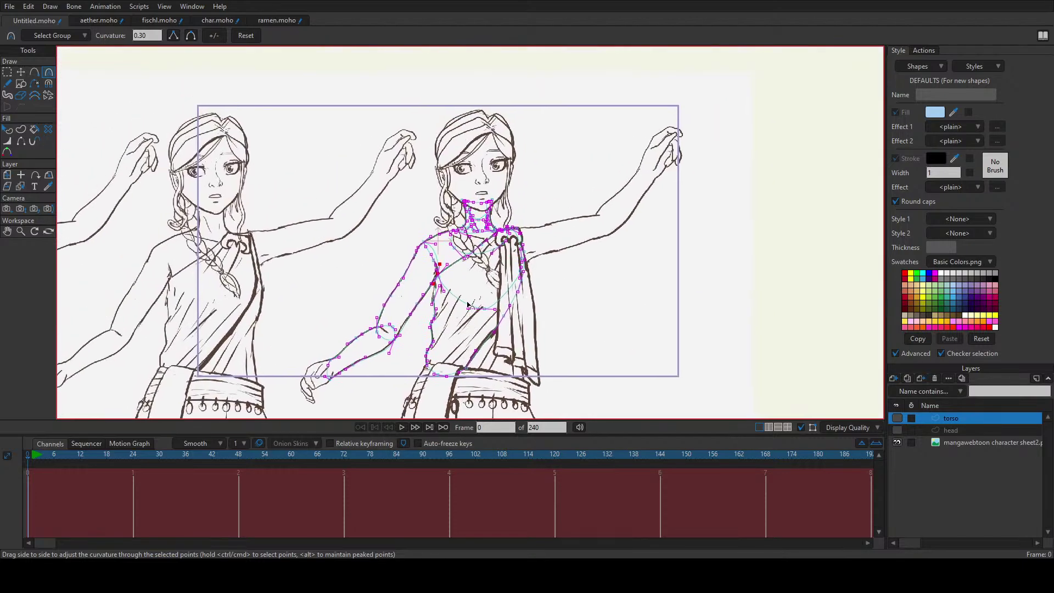
scroll(468, 289, "up", 2)
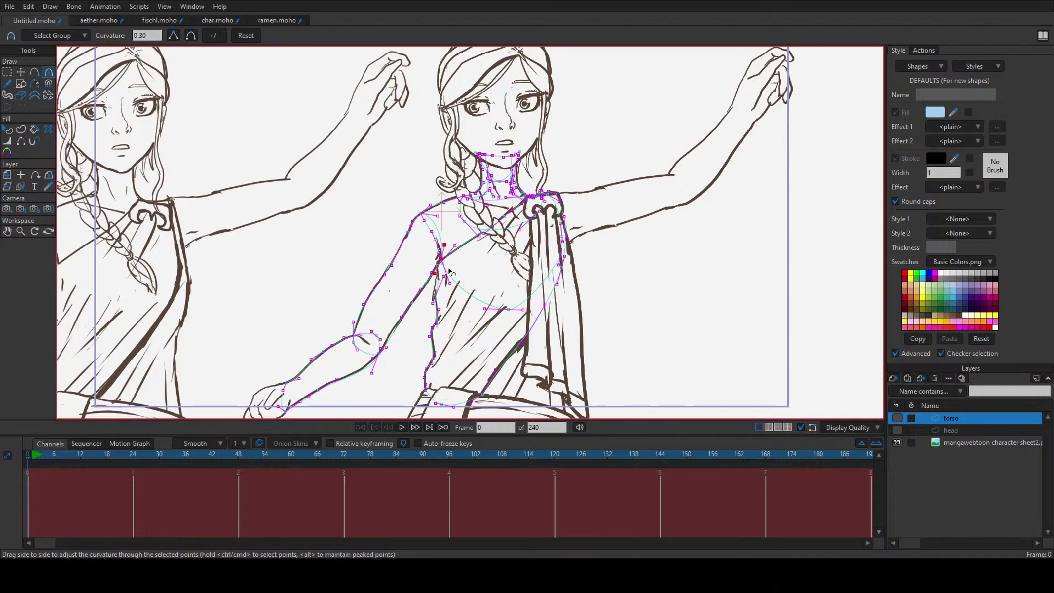
scroll(439, 283, "up", 3)
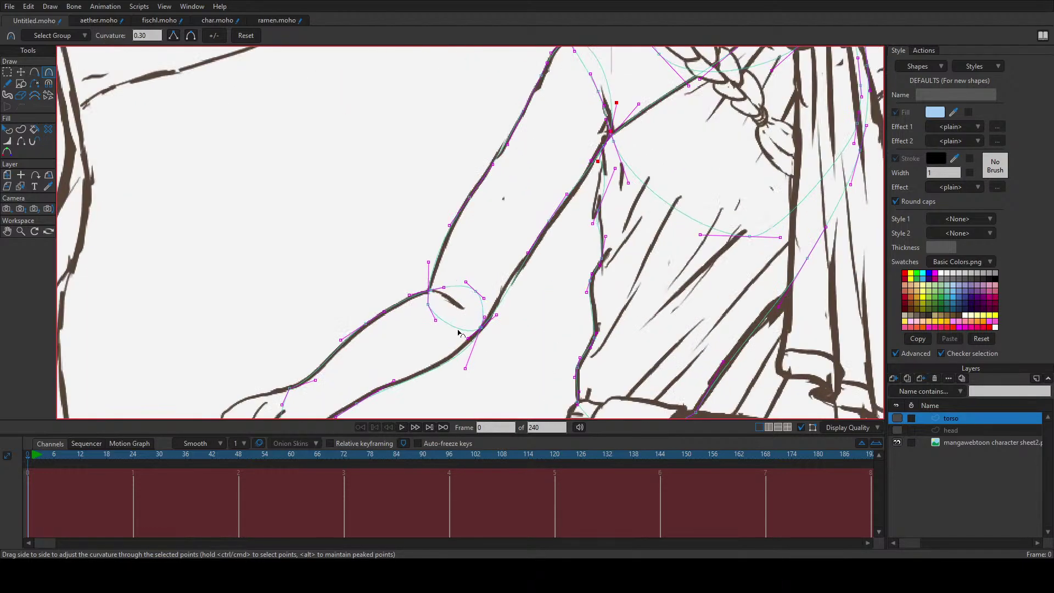
key("a")
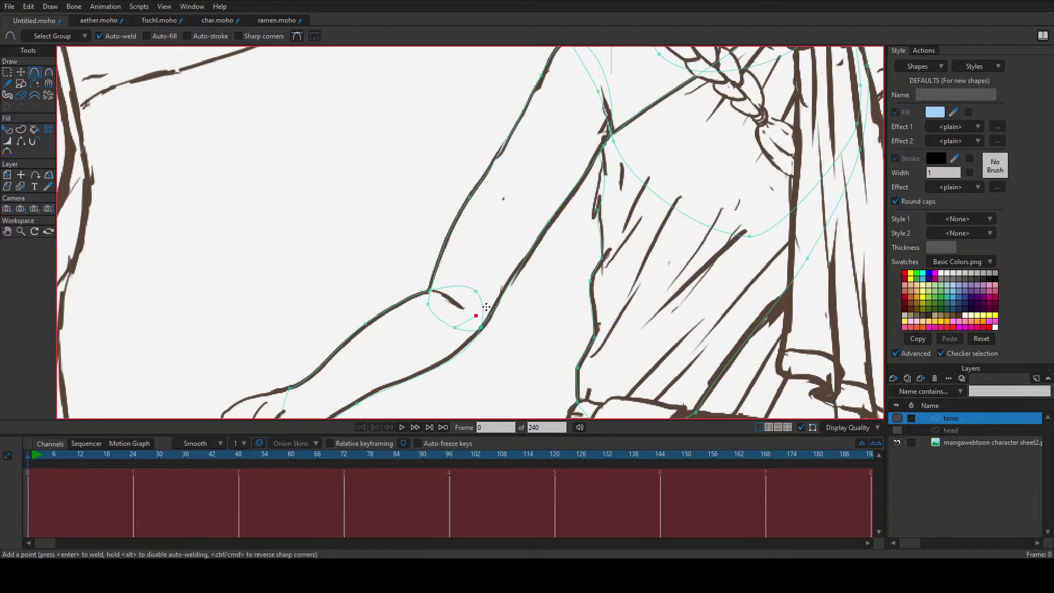
left_click_drag(486, 307, 552, 198)
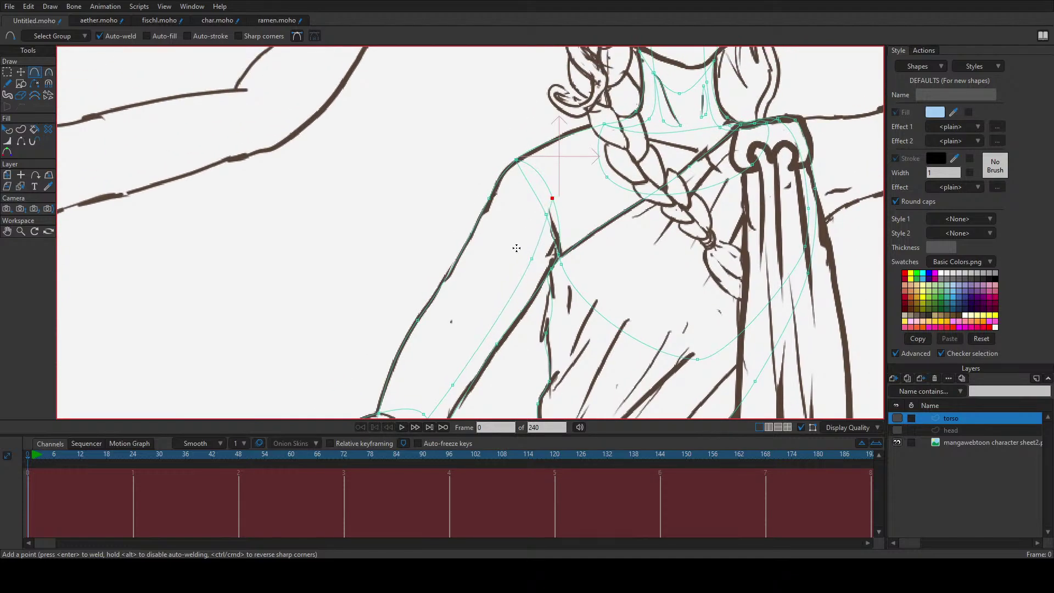
Step: Draw a shading line inside the forearm from the elbow to the wrist, and bend its middle parallel to the underside
left_click_drag(461, 324, 560, 173)
left_click_drag(504, 290, 443, 330)
key("t")
left_click(432, 314)
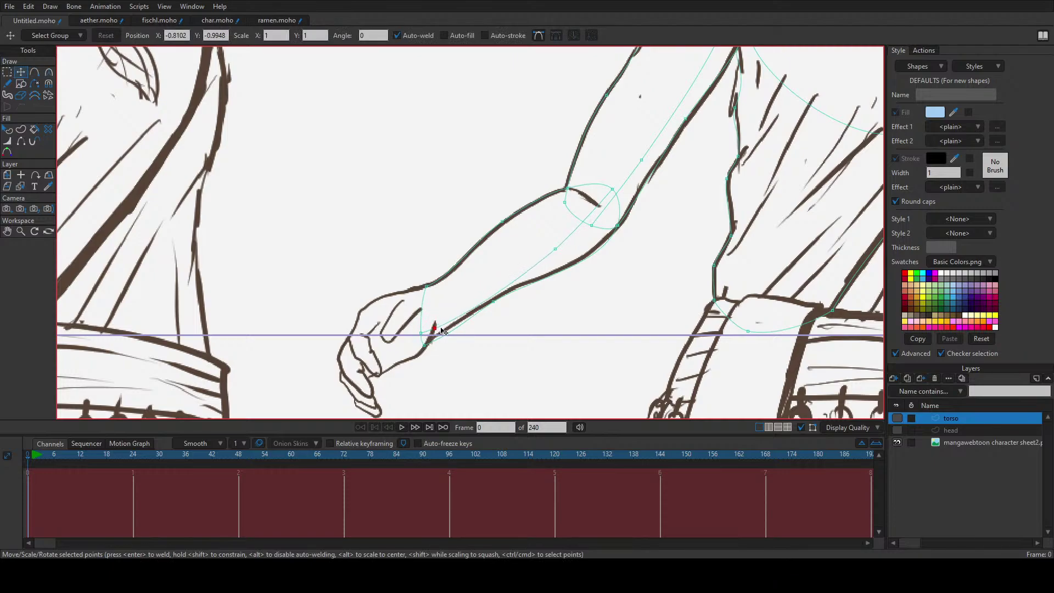
mouse_move(556, 253)
left_mouse_down()
mouse_move(540, 259)
mouse_move(564, 253)
left_mouse_up()
key("c")
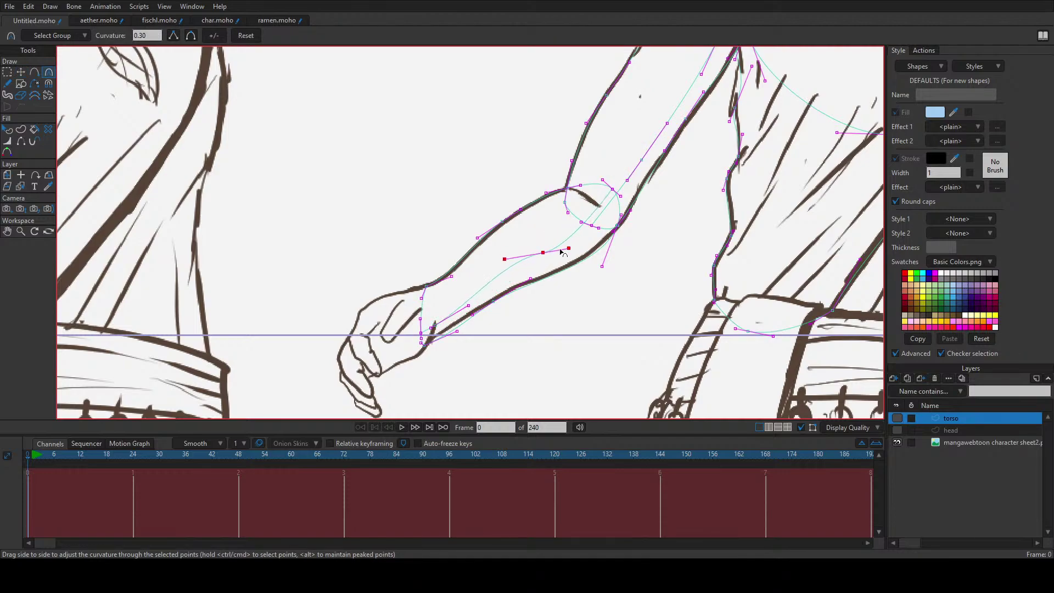
left_click(482, 277)
key("t")
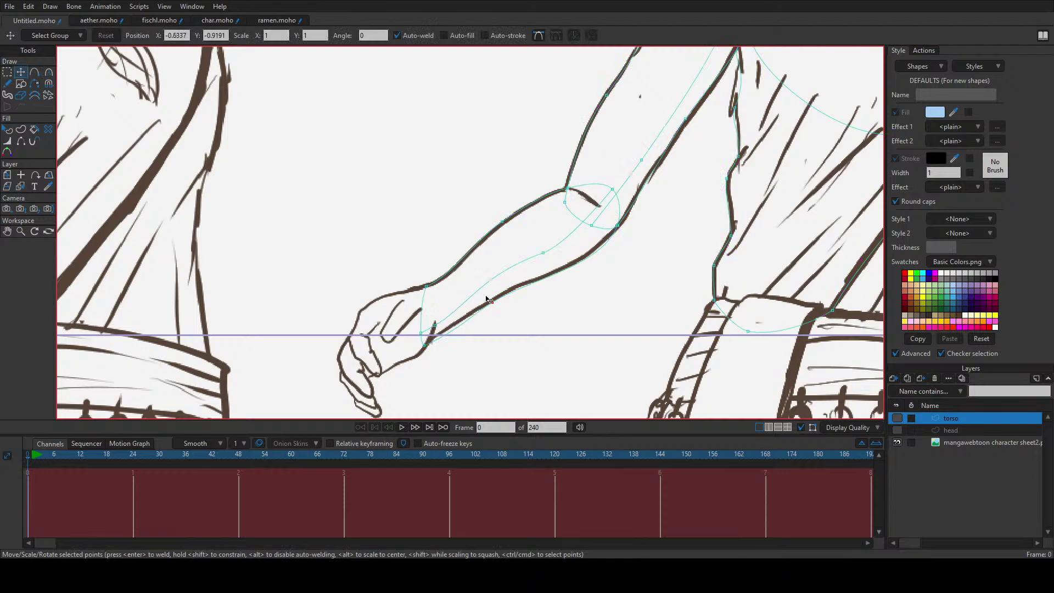
left_click(544, 256)
key("c")
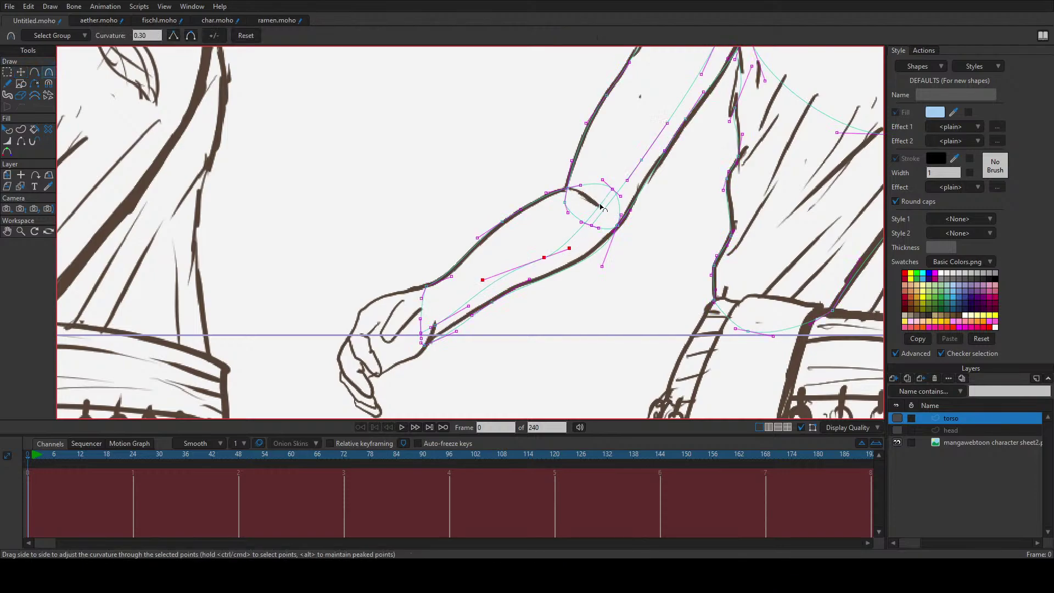
Step: Adjust the elbow's rounded-end point and shift the forearm shading line's middle point closer to the underside
key("t")
left_click(606, 205)
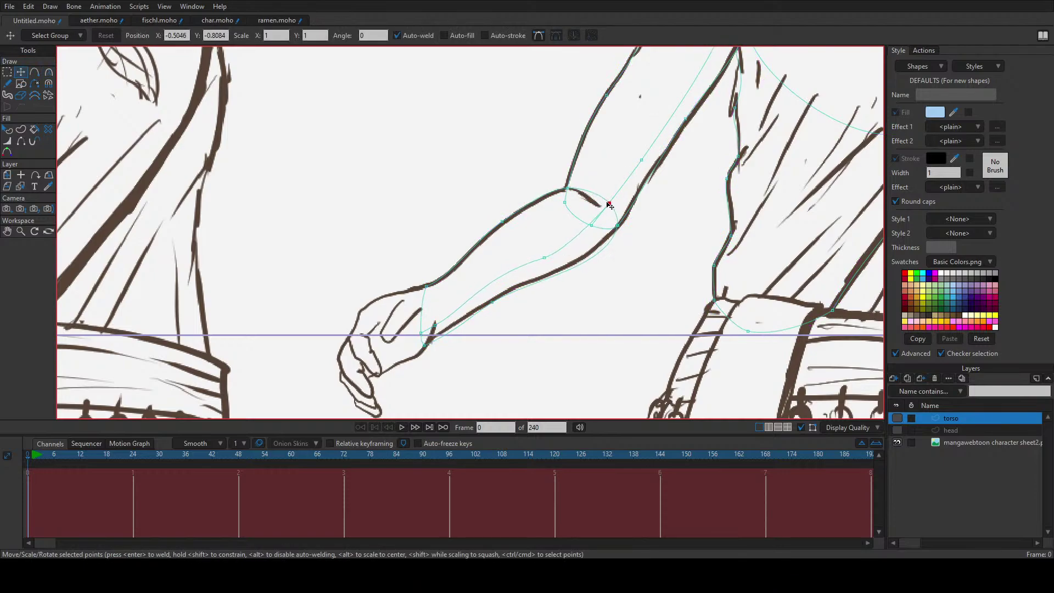
mouse_move(610, 205)
left_mouse_down()
mouse_move(601, 201)
mouse_move(613, 198)
left_mouse_up()
left_click_drag(544, 258, 534, 261)
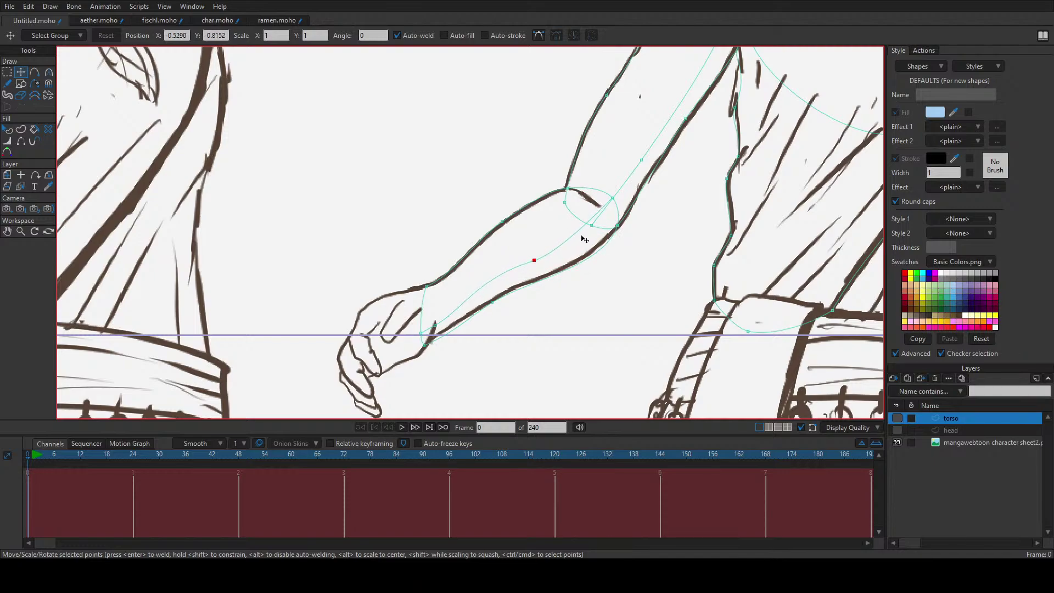
key("c")
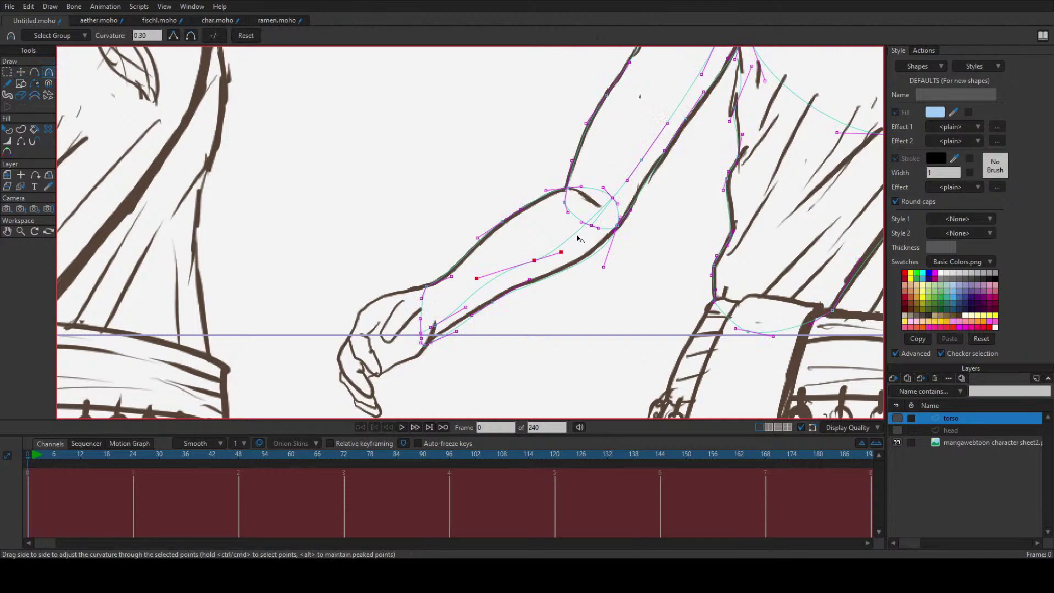
key("a")
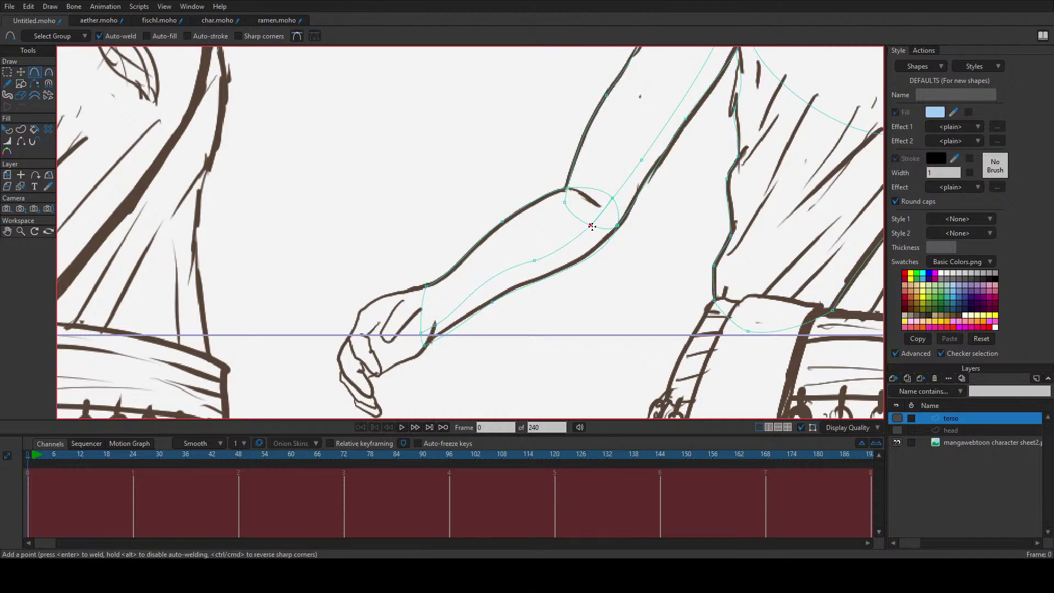
left_click(592, 226)
key("t")
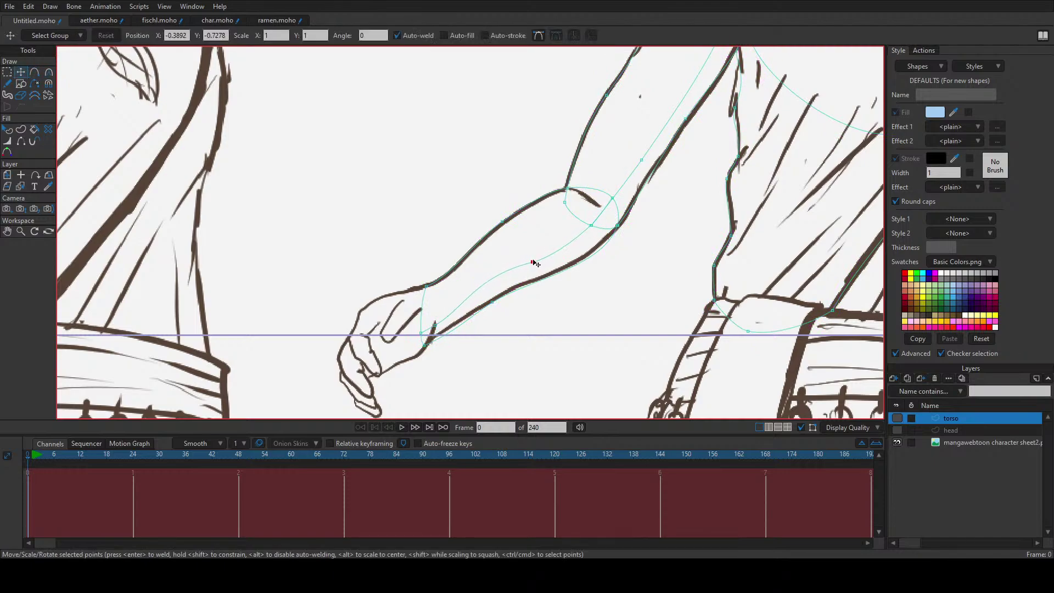
left_click_drag(533, 261, 532, 261)
Step: Reposition the upper arm shading line's points near the armpit and elbow to run closer to the inner edge
left_click_drag(603, 185, 516, 334)
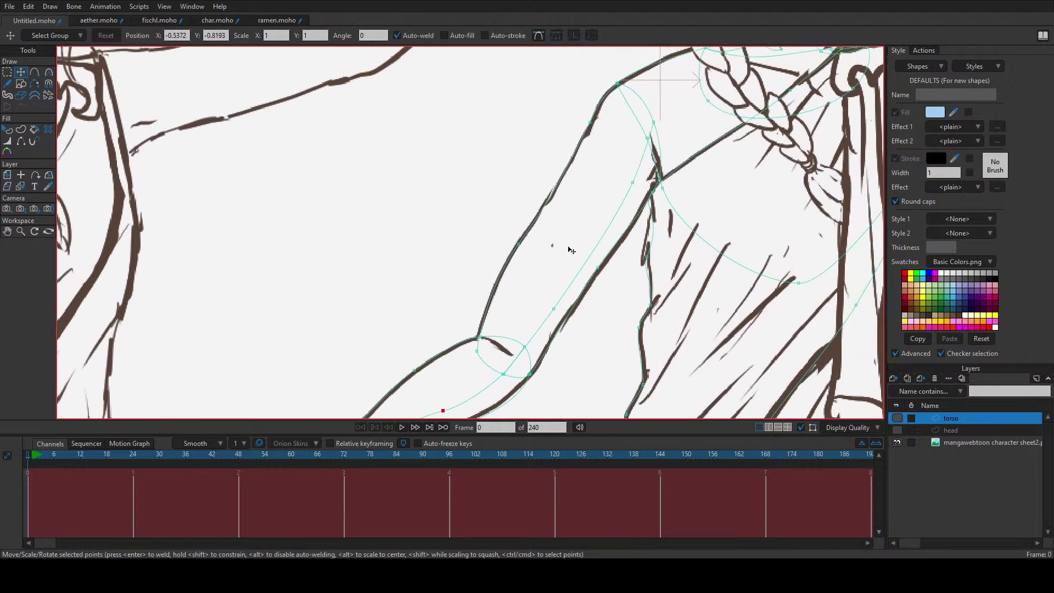
left_click_drag(587, 228, 507, 293)
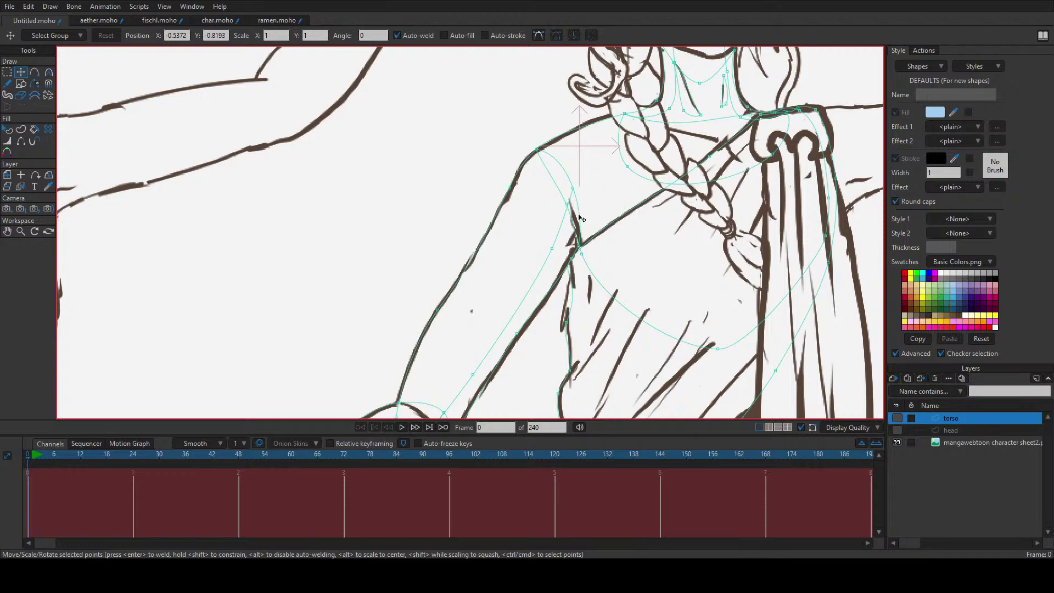
left_click_drag(574, 190, 567, 258)
left_click_drag(474, 376, 478, 367)
left_click(566, 206)
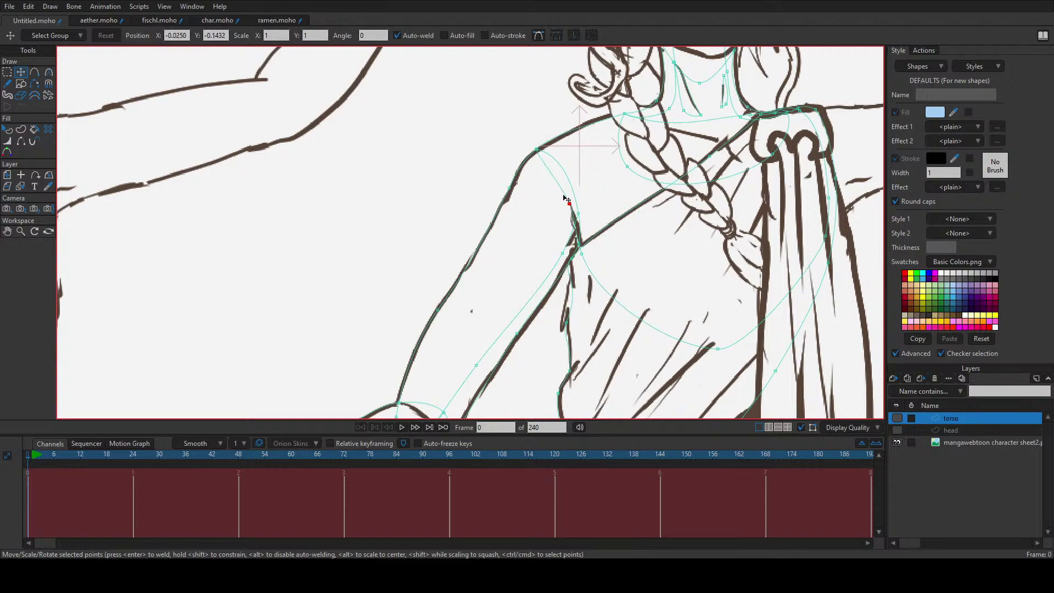
Step: Trace a small closed shape around the sketched crease at the raised arm's armpit, beside the draped cloth
key("a")
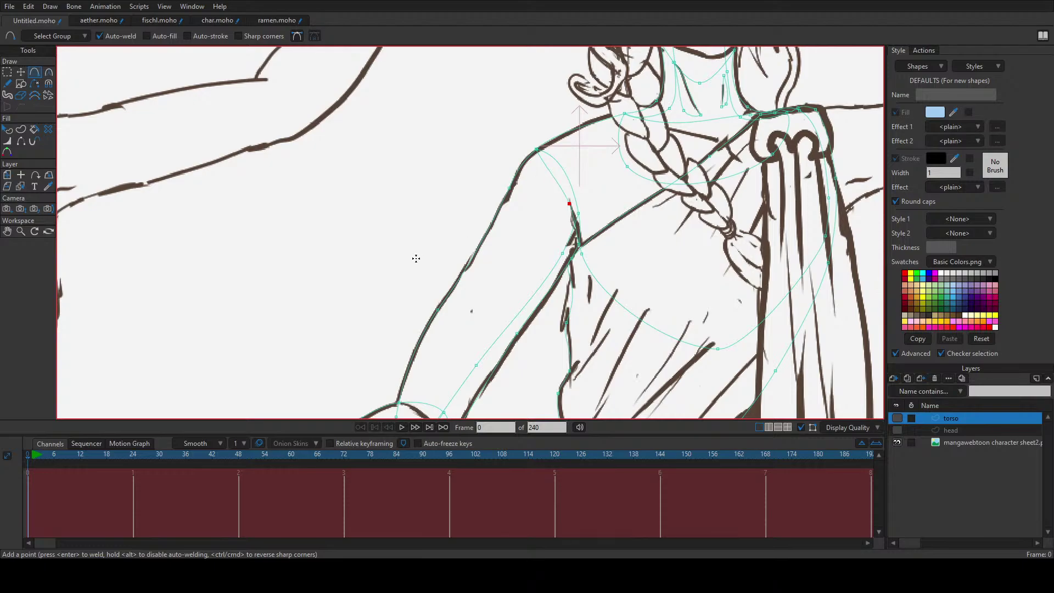
scroll(558, 199, "down", 5)
left_click_drag(558, 199, 541, 213)
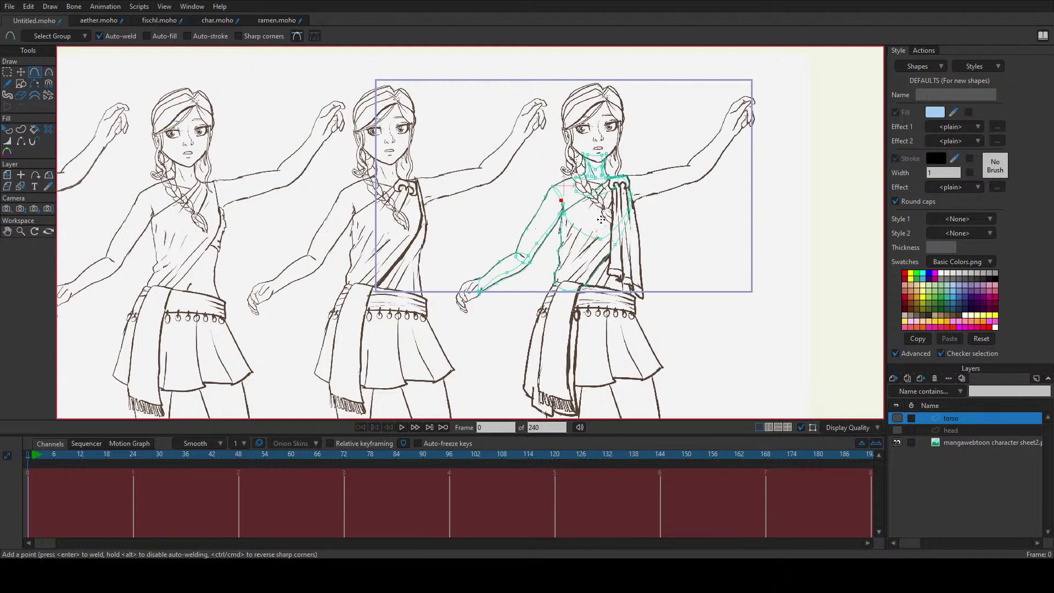
scroll(661, 204, "up", 5)
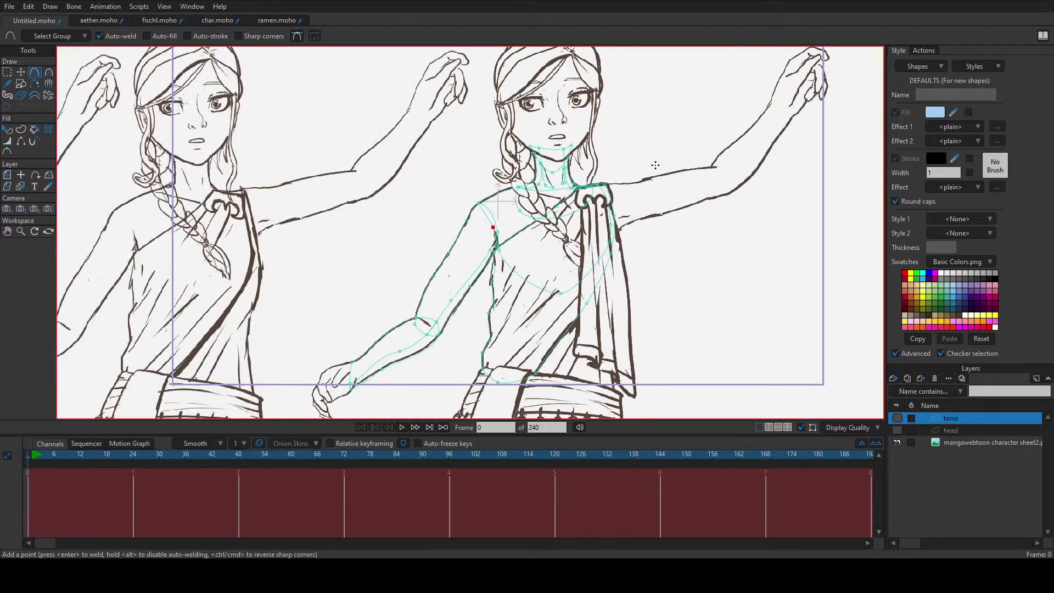
mouse_move(542, 257)
left_mouse_down()
mouse_move(618, 179)
mouse_move(608, 226)
mouse_move(661, 203)
mouse_move(663, 244)
left_mouse_up()
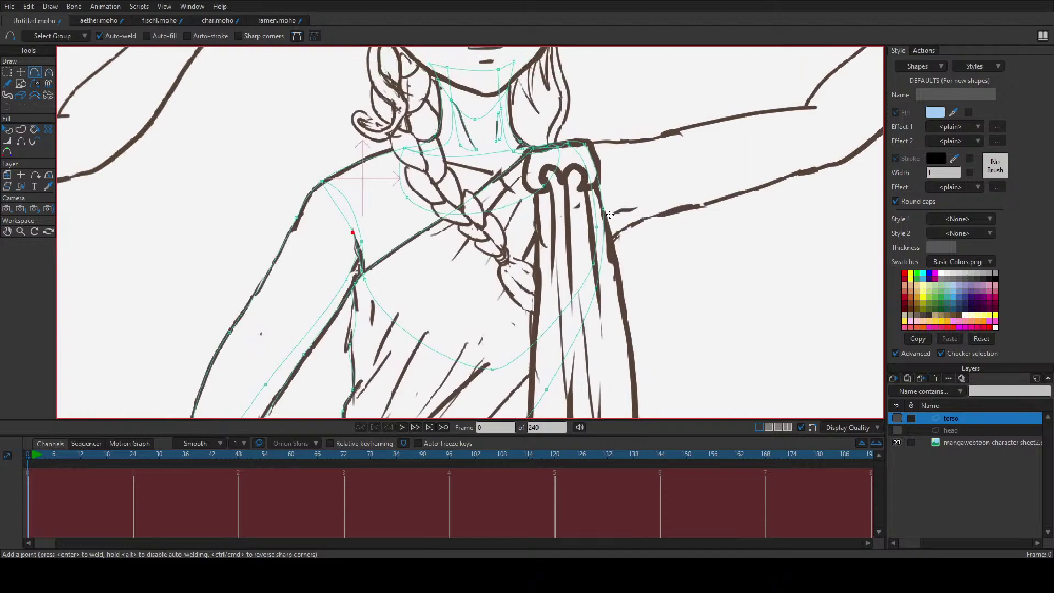
scroll(609, 215, "up", 3)
mouse_move(600, 231)
left_mouse_down()
mouse_move(670, 213)
mouse_move(625, 210)
mouse_move(671, 213)
mouse_move(630, 232)
left_mouse_up()
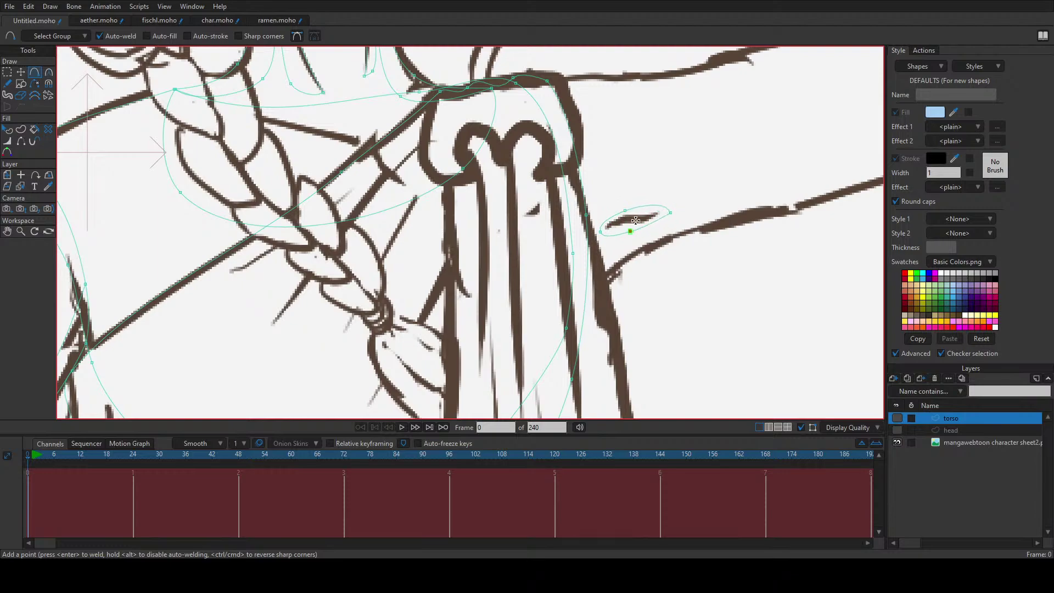
Step: Reposition the armpit crease shape's lower and outer points so it narrows to a tip around the sketched mark
key("t")
left_click(603, 233)
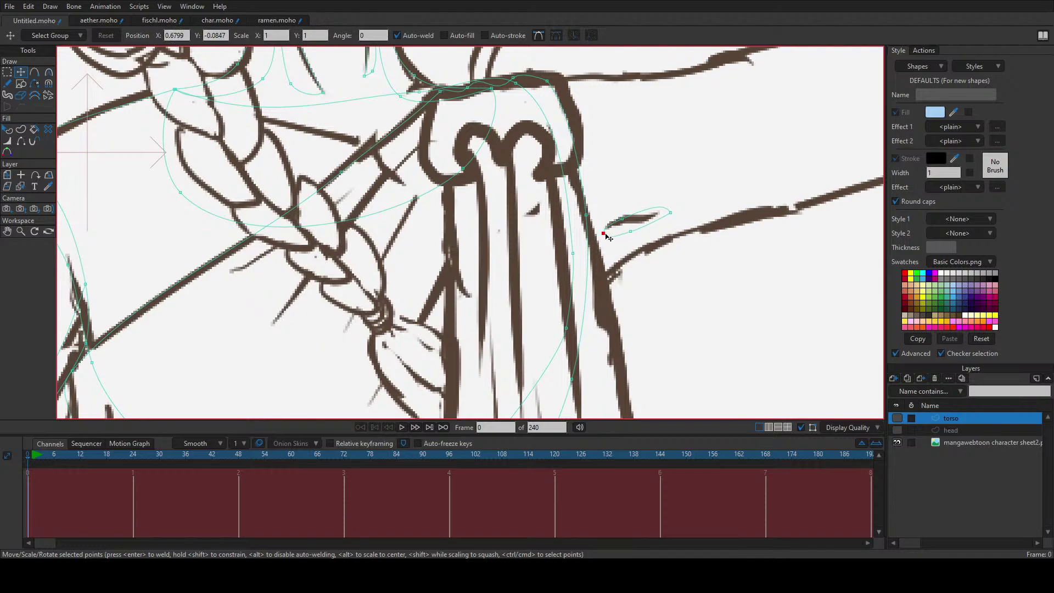
left_click_drag(671, 213, 653, 215)
key("c")
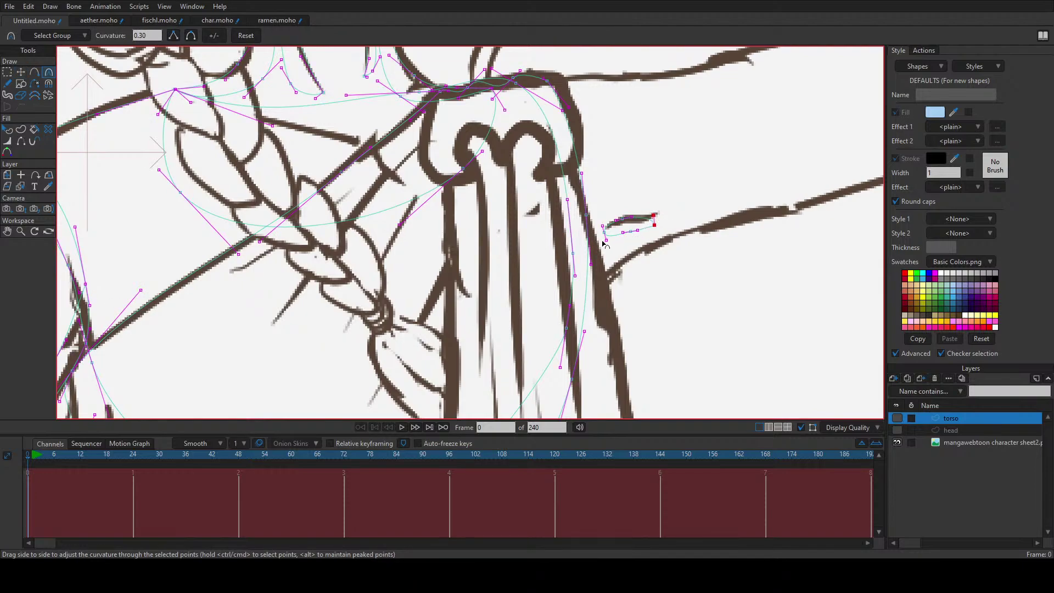
key("t")
left_click_drag(632, 234, 668, 219)
key("c")
key("t")
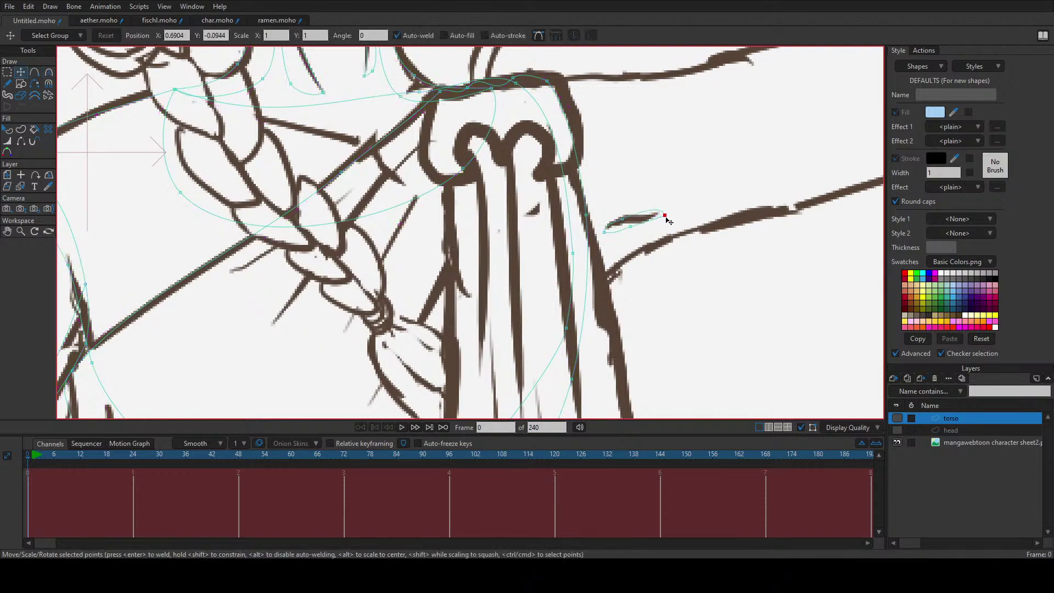
key("c")
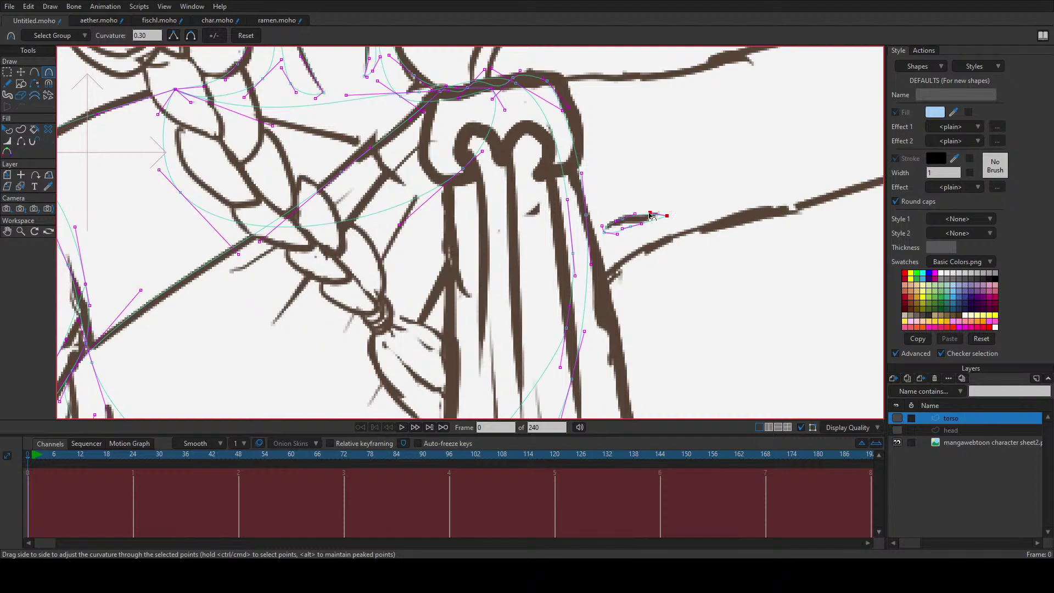
Step: Pull in the end of the armpit crease shape nearest the cloth
left_click(604, 232)
key("t")
mouse_move(607, 234)
left_mouse_down()
mouse_move(629, 228)
mouse_move(618, 230)
left_mouse_up()
key("c")
Step: Examine the traced neck, torso and arm outlines against the whole character sheet and the raised arm
scroll(620, 233, "down", 5)
scroll(616, 240, "up", 2)
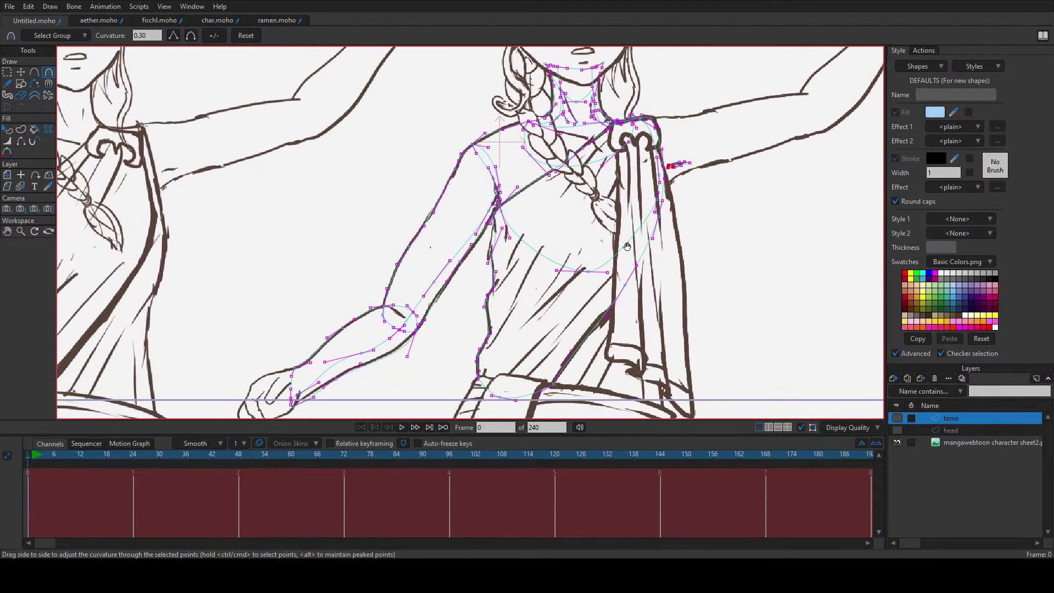
left_click_drag(554, 160, 505, 254)
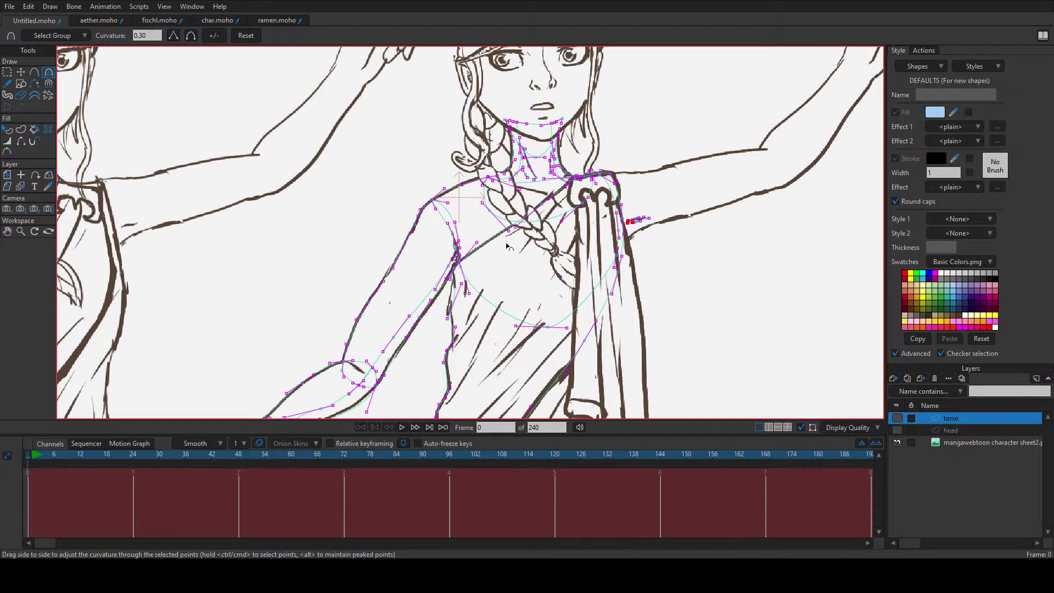
scroll(565, 291, "down", 5)
scroll(573, 287, "down", 3)
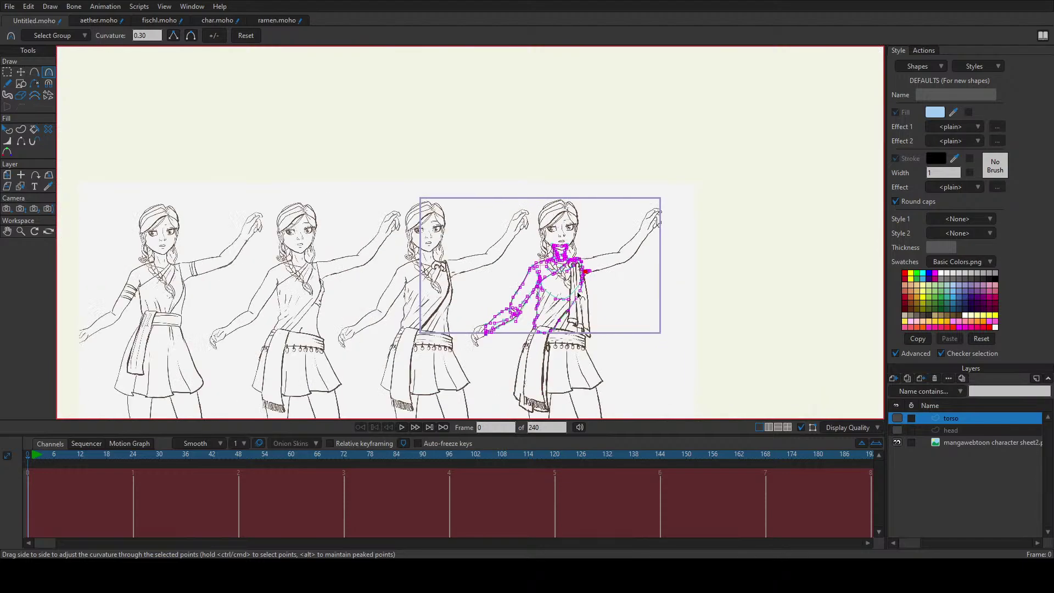
scroll(571, 308, "up", 3)
scroll(565, 356, "down", 3)
scroll(565, 359, "down", 3)
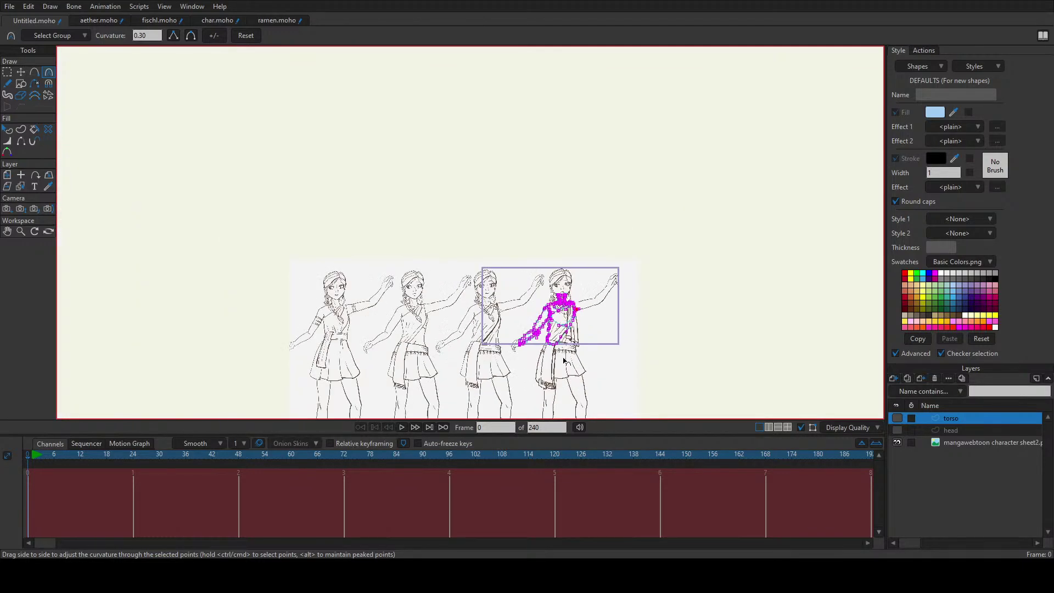
scroll(565, 362, "up", 4)
scroll(565, 365, "up", 2)
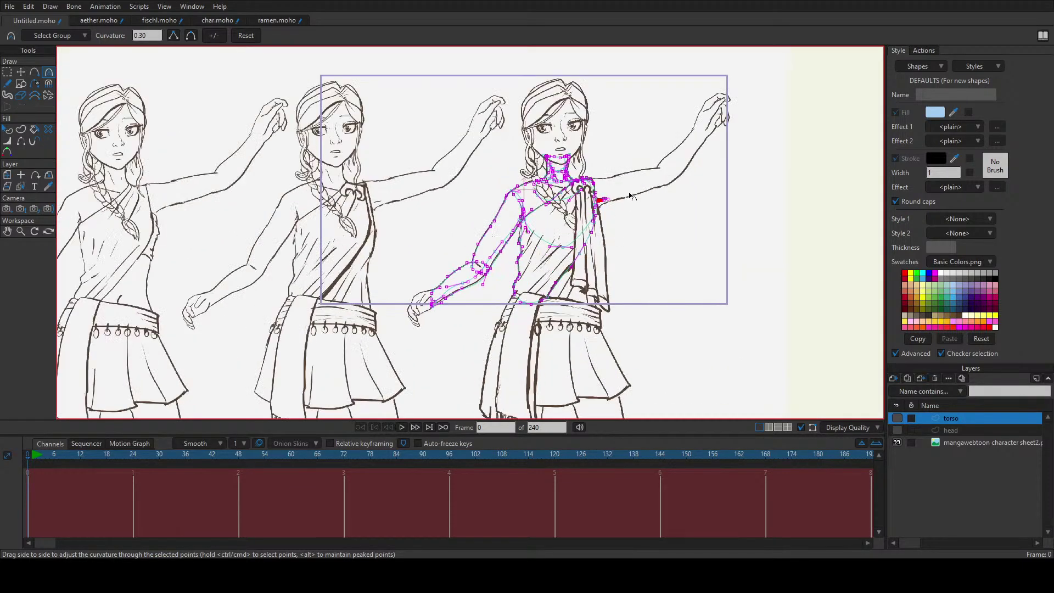
scroll(630, 196, "up", 2)
scroll(632, 187, "up", 2)
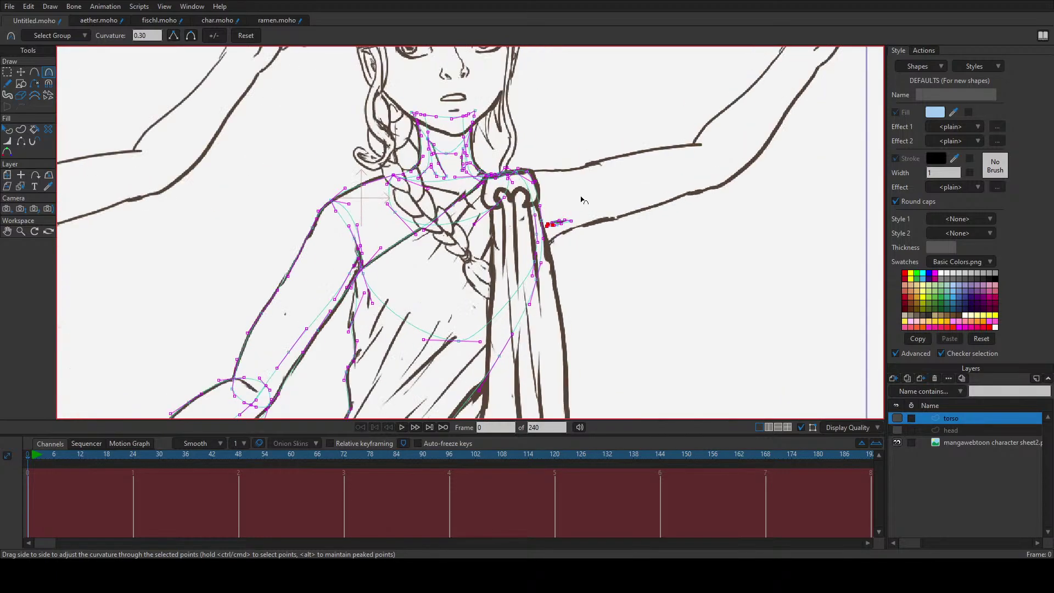
scroll(551, 208, "down", 3)
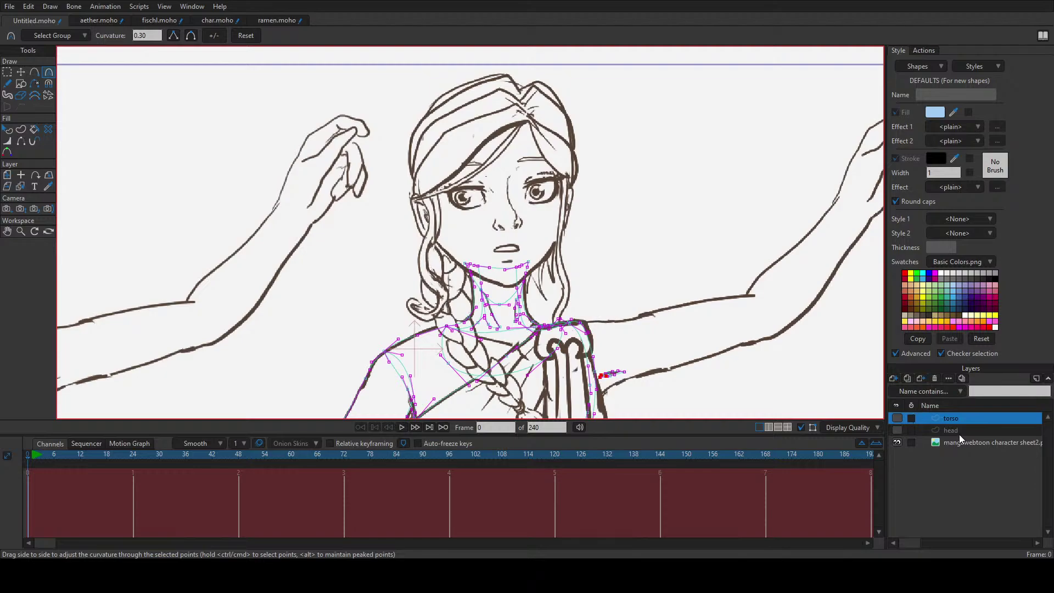
Step: Make the hidden head layer the active layer and show it
left_click(960, 431)
scroll(585, 319, "up", 3)
key("q")
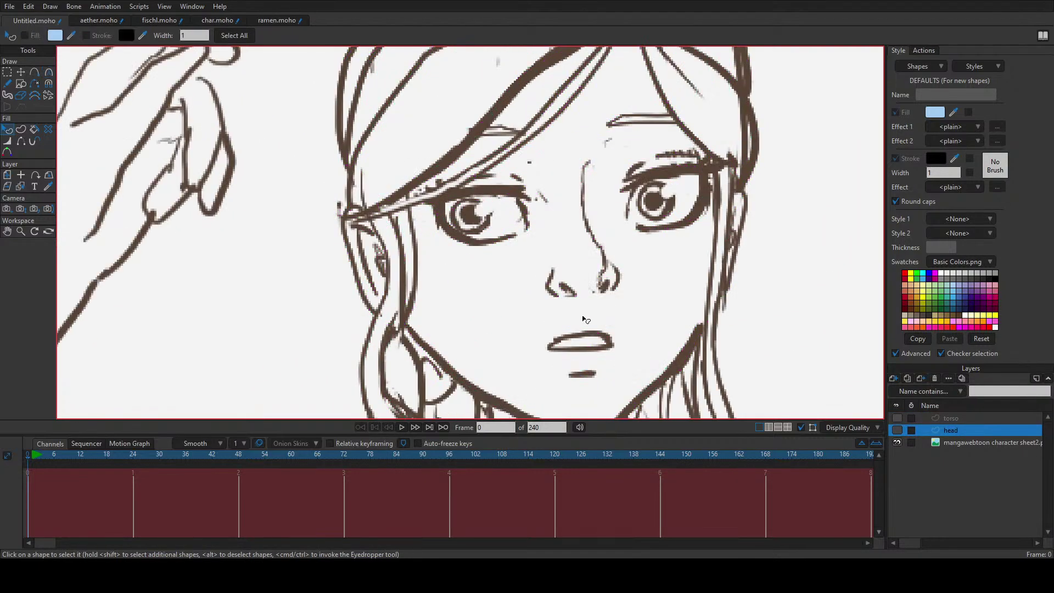
left_click(897, 430)
left_click_drag(599, 273, 549, 265)
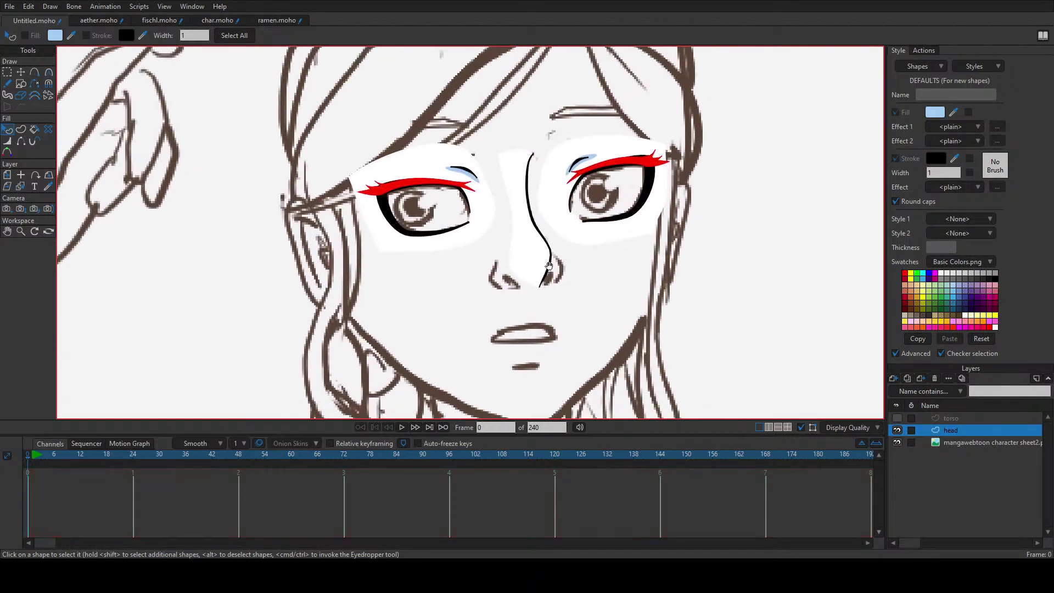
Step: Create a filled and stroked shape from the upper teeth outline in the mouth
key("u")
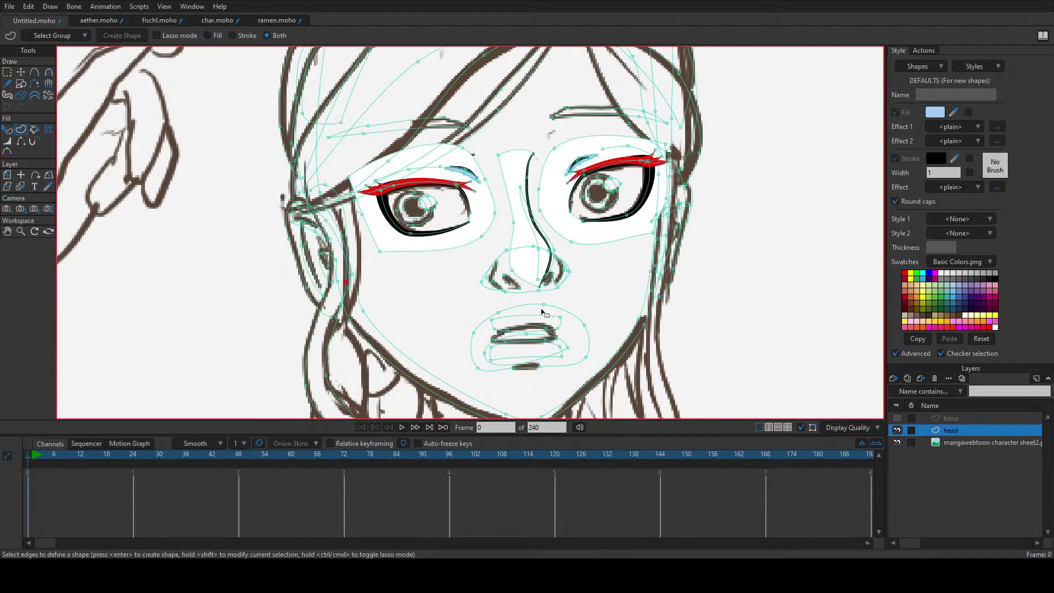
scroll(542, 313, "up", 2)
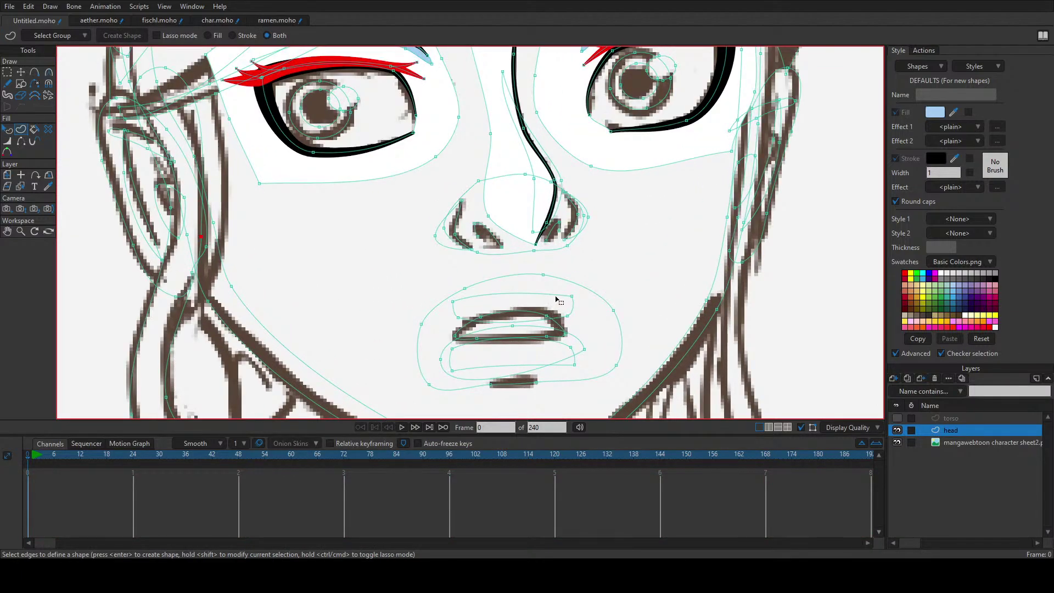
left_click(557, 299)
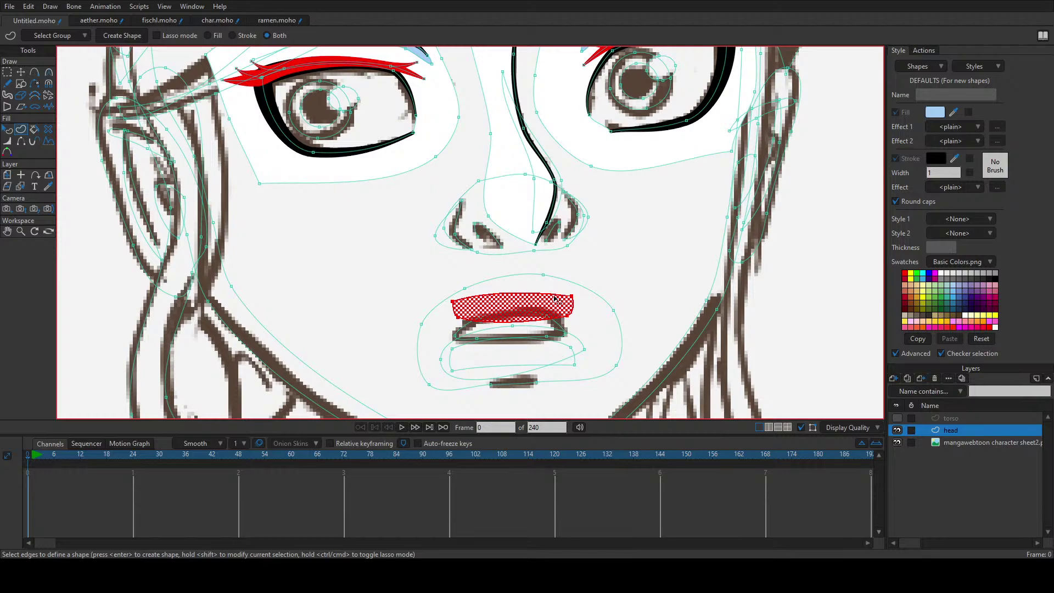
key("Return")
Step: Create filled and stroked shapes from the tongue outline and the lower teeth outline
scroll(546, 332, "up", 2)
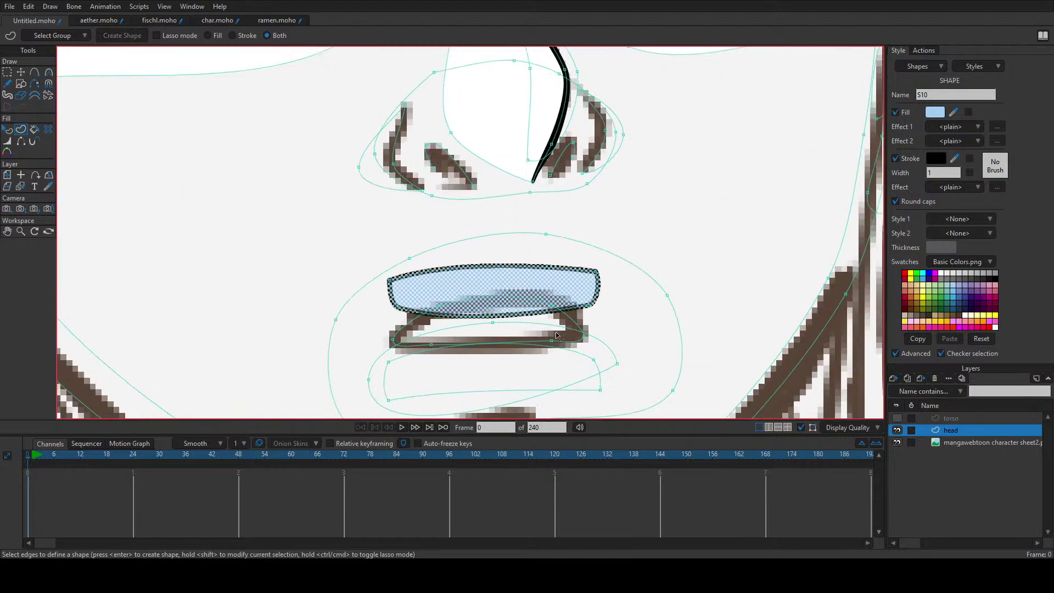
left_click(606, 344)
key("Return")
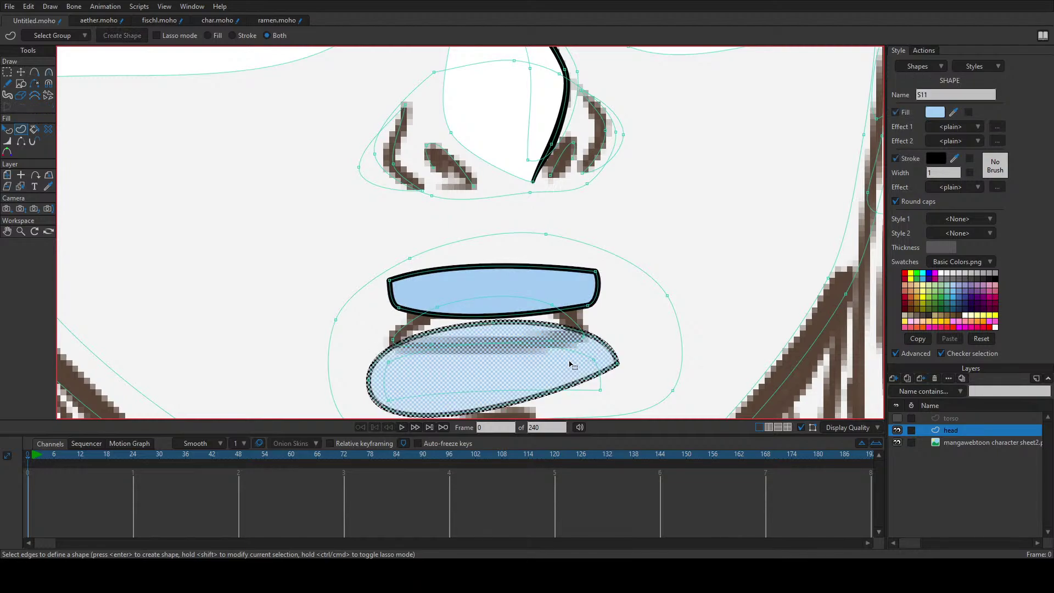
left_click(576, 358)
left_click(578, 357)
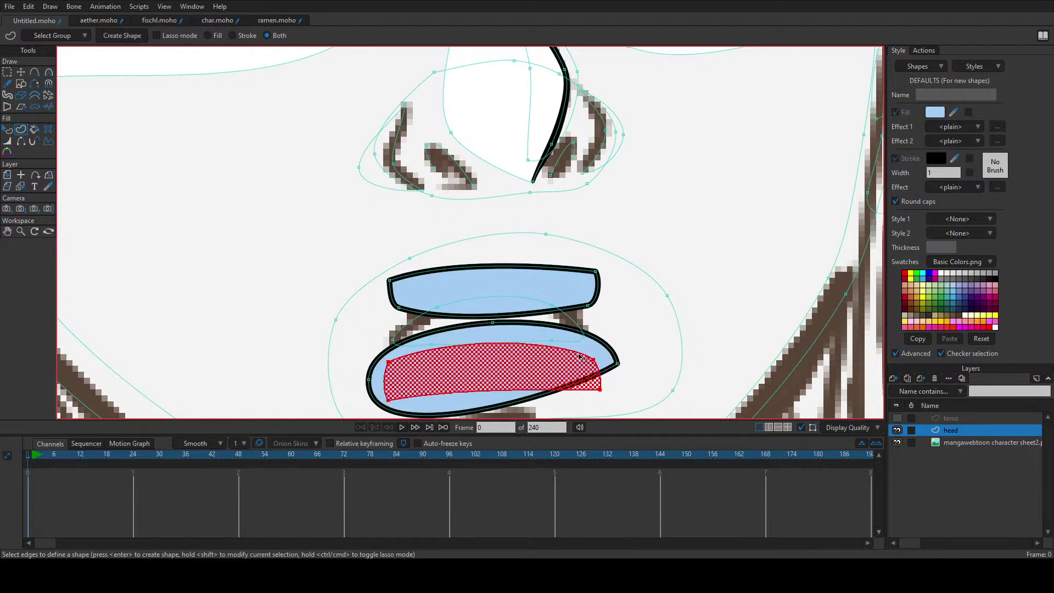
key("Return")
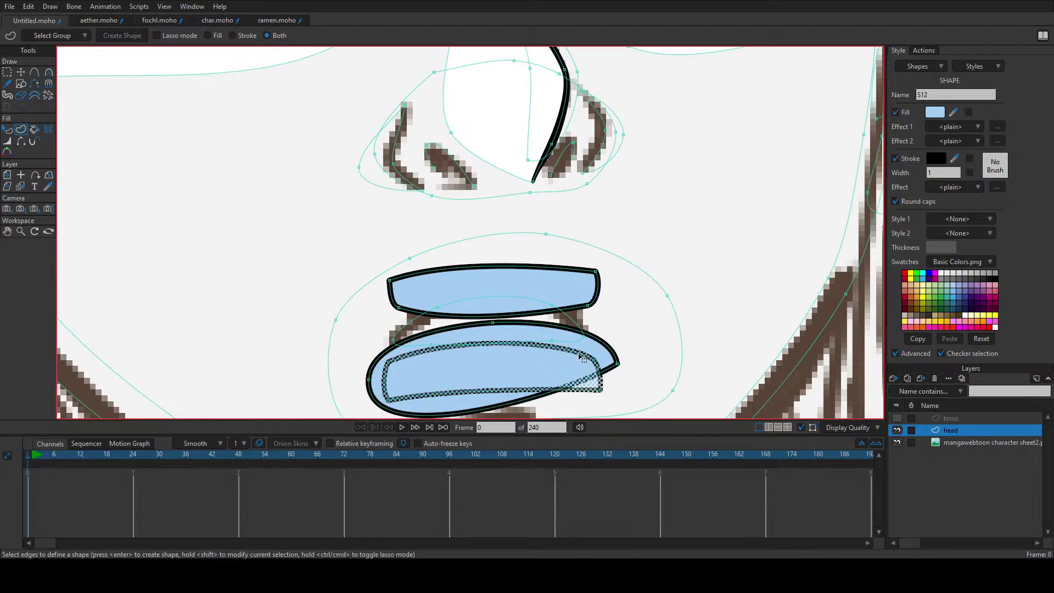
key("Return")
left_click(535, 314)
key("q")
left_click(531, 312)
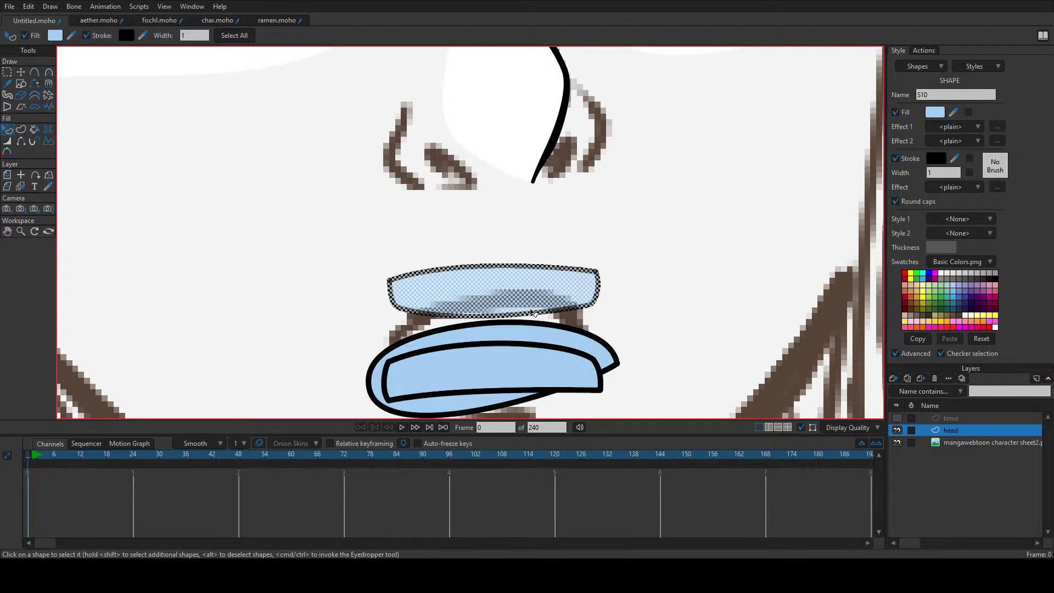
key("t")
left_click_drag(531, 312, 558, 336)
key("q")
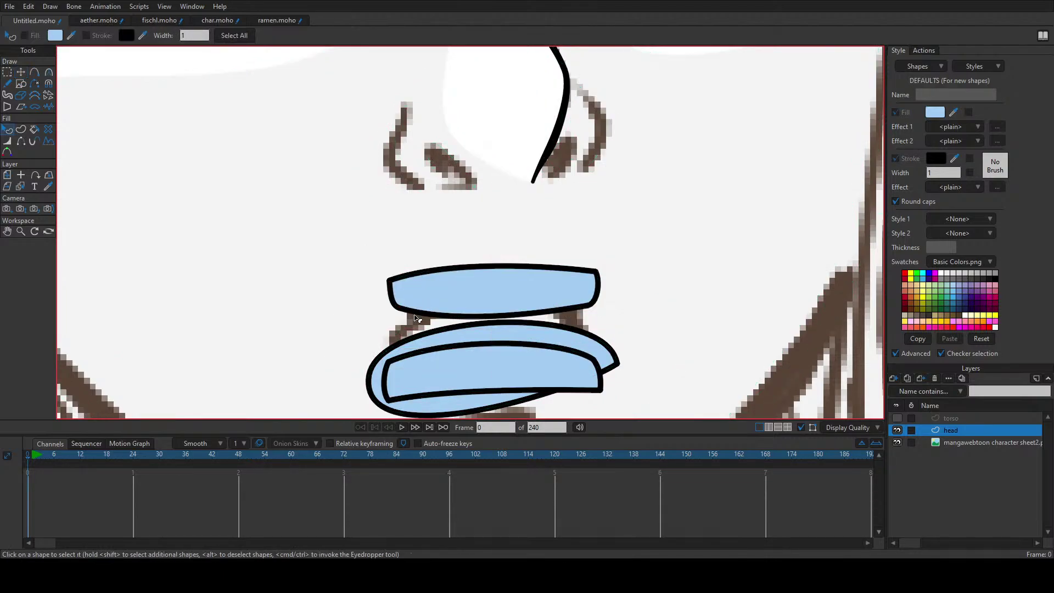
Step: Create a filled and stroked shape from the mouth opening outline and lower it behind the teeth and tongue shapes
key("u")
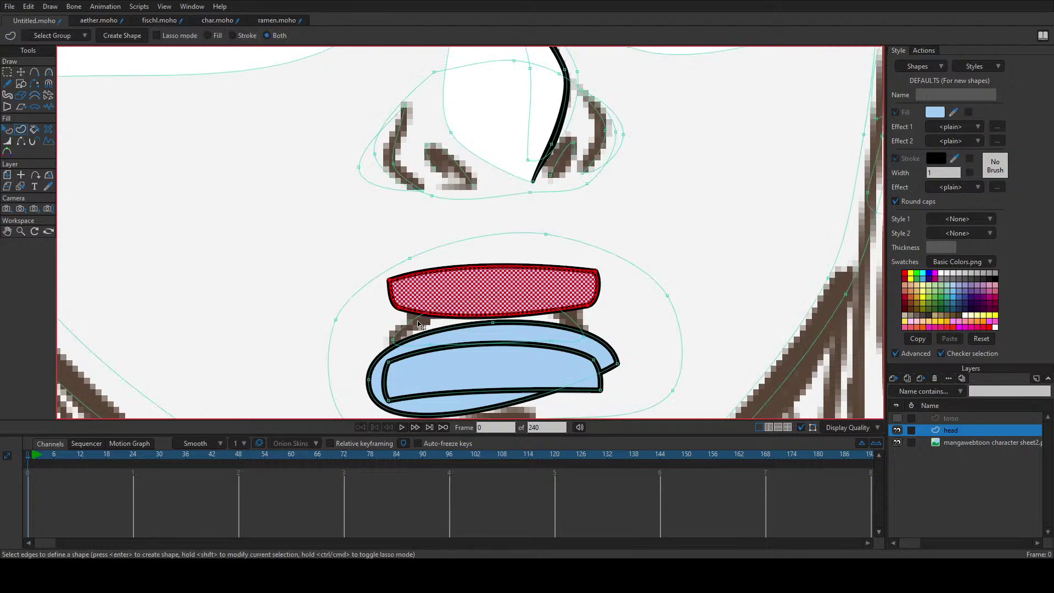
key("Return")
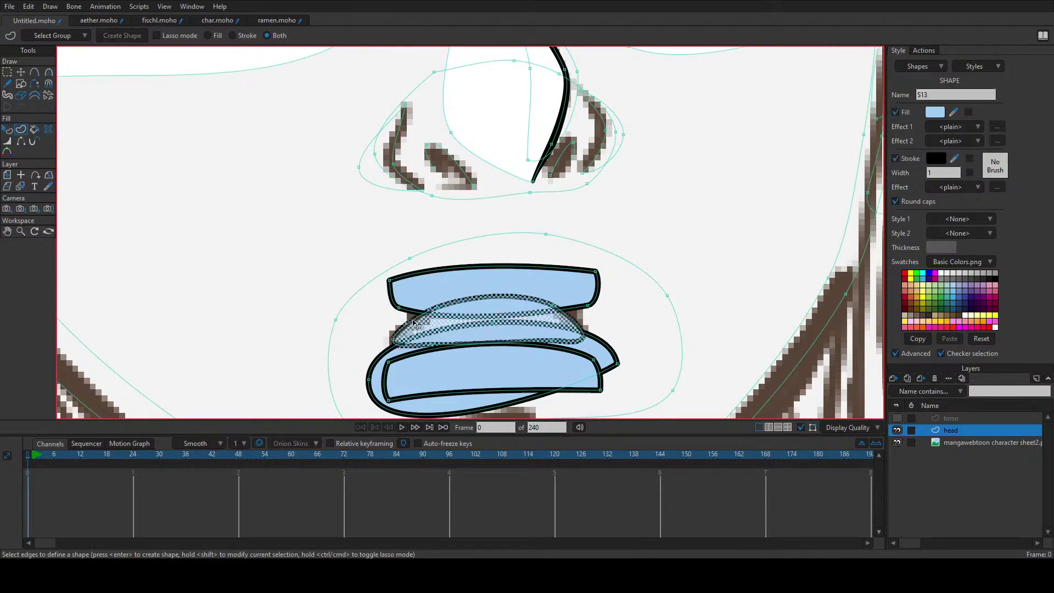
key("q")
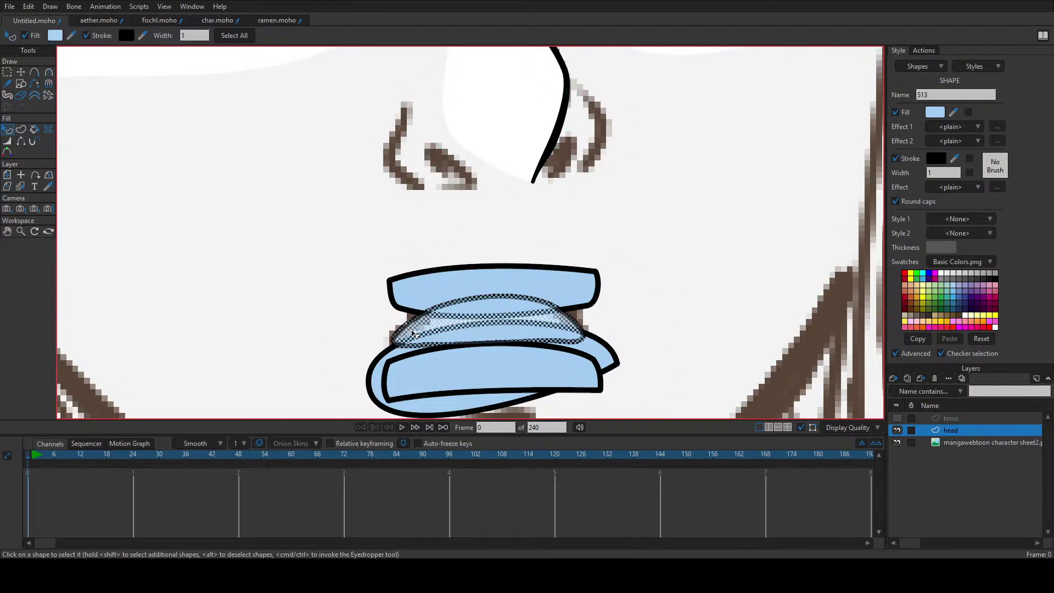
key("Page_Down")
key("Page_Down")
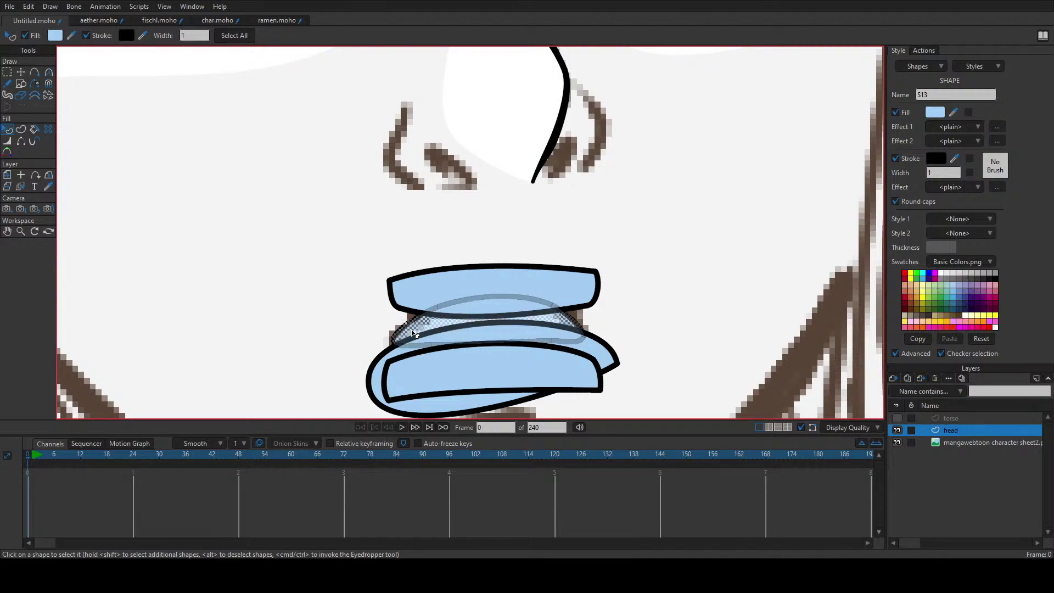
left_click(356, 329)
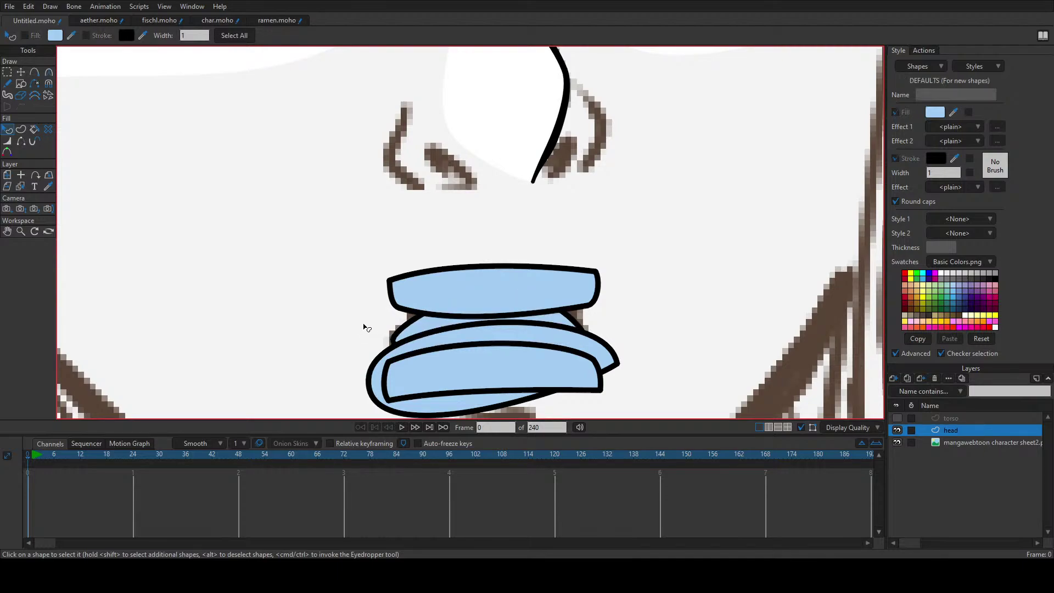
Step: Create one combined shape from the mouth opening and the large outline around it, covering the teeth and tongue outside the opening
scroll(382, 330, "down", 1)
scroll(382, 329, "up", 1)
key("u")
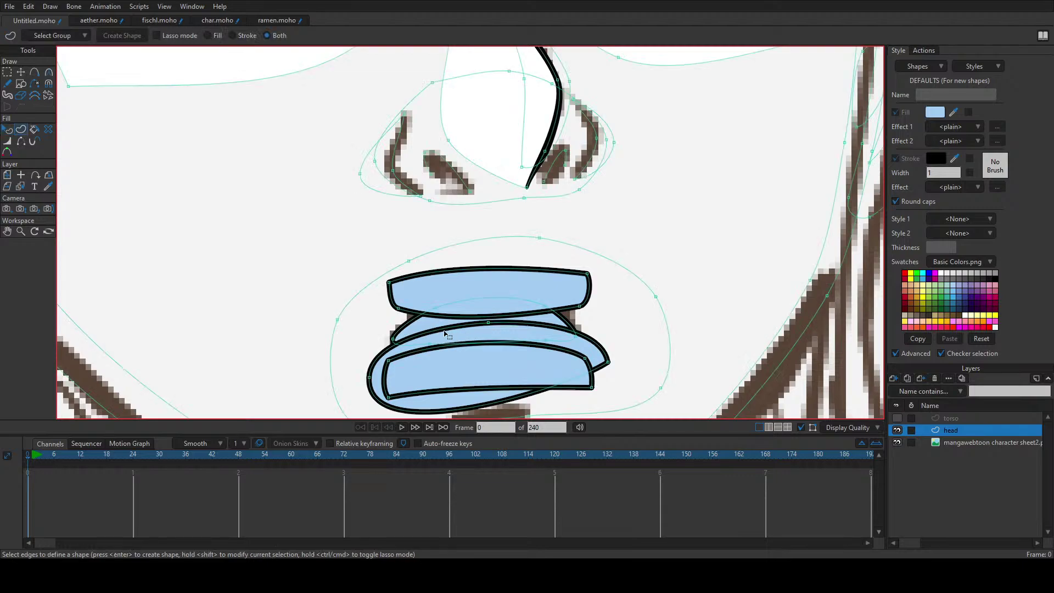
left_click(409, 326)
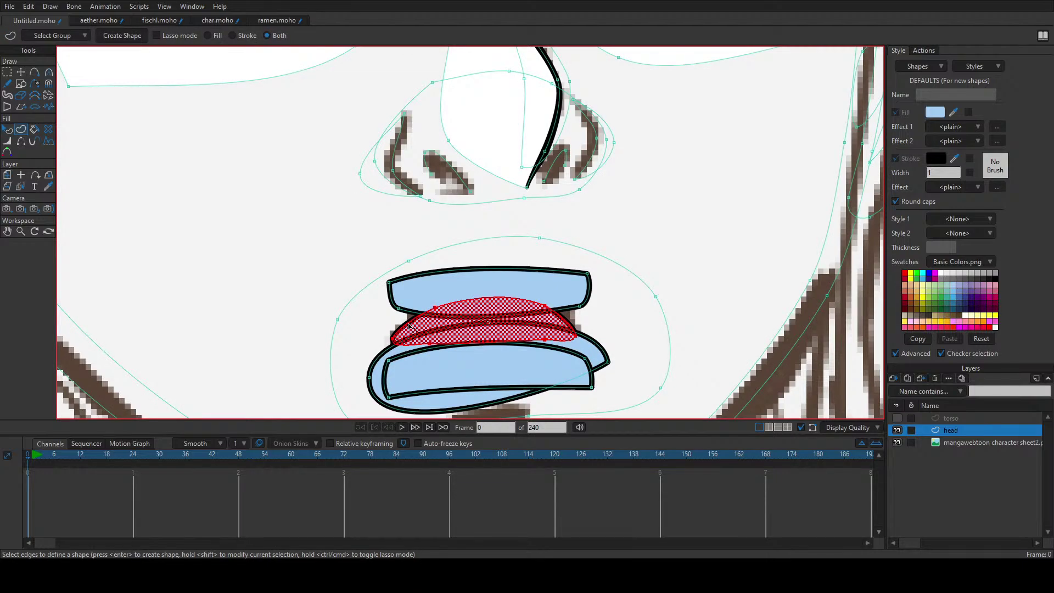
left_click(367, 288, "shift")
key("Return")
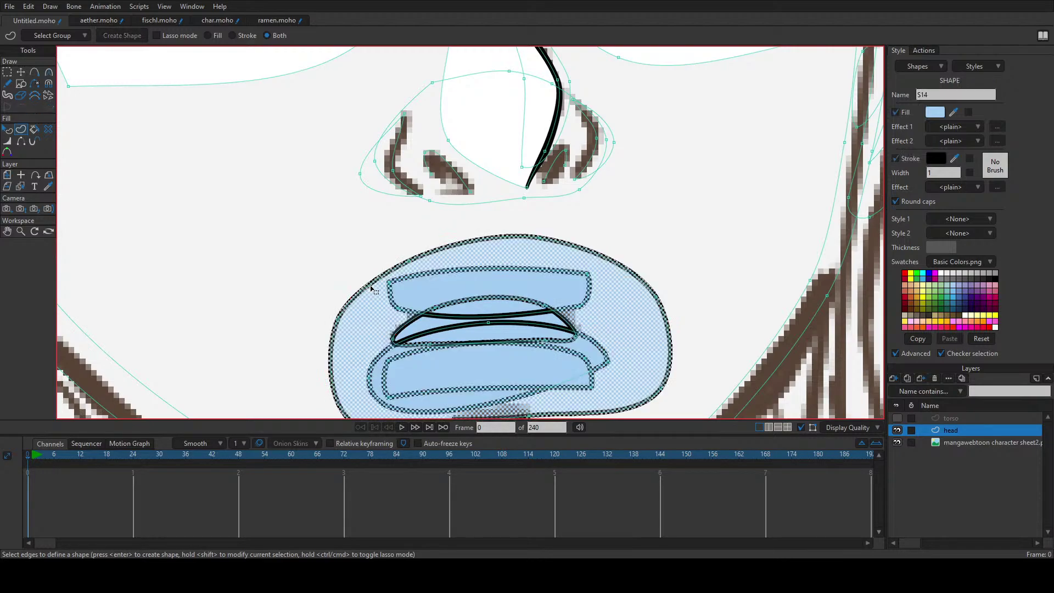
scroll(378, 289, "down", 2)
key("q")
left_click(308, 279)
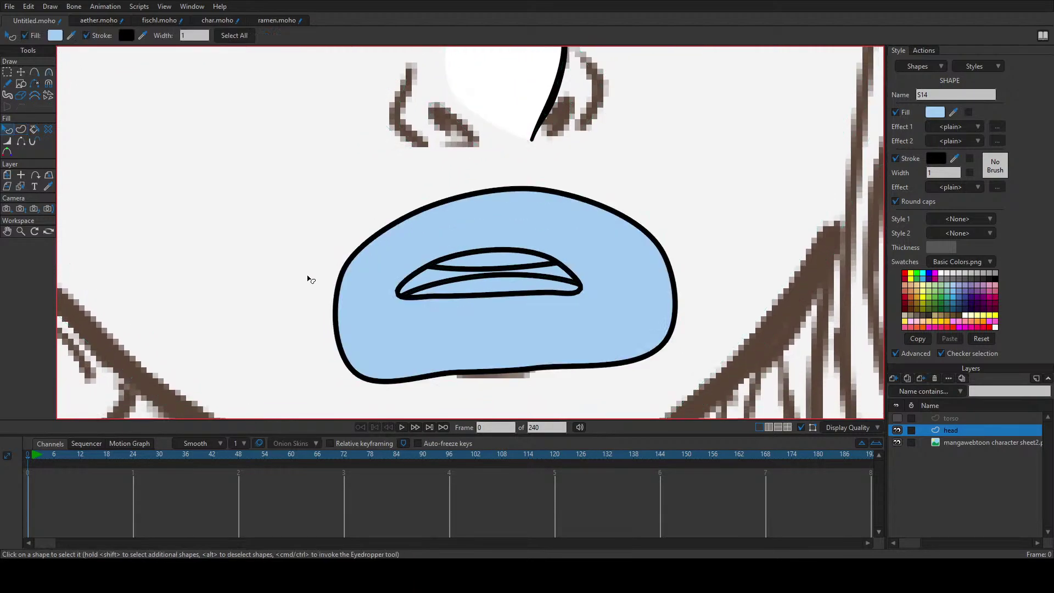
Step: Hide every stroke edge along the outer outline of the large shape around the mouth
key("h")
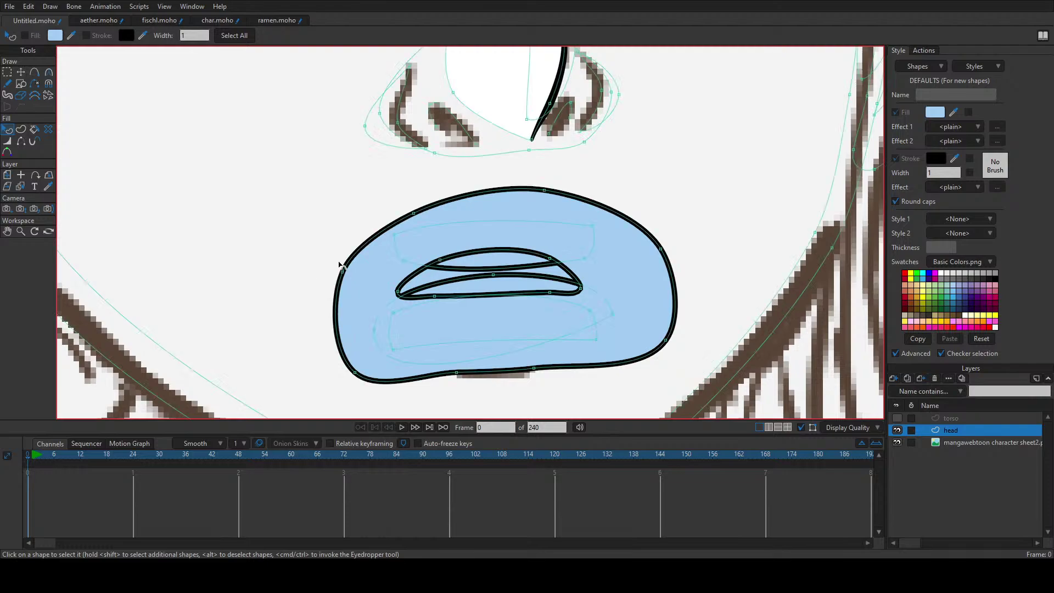
left_click(372, 233)
left_click(477, 197)
left_click(612, 213)
left_click(671, 280)
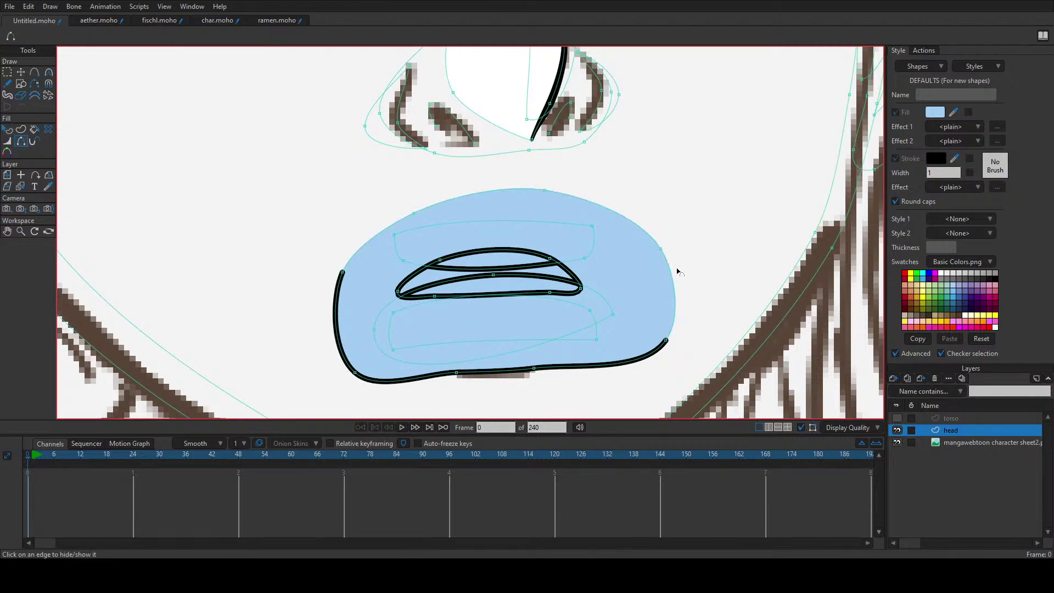
left_click(608, 364)
left_click(492, 374)
left_click(377, 377)
left_click(319, 319)
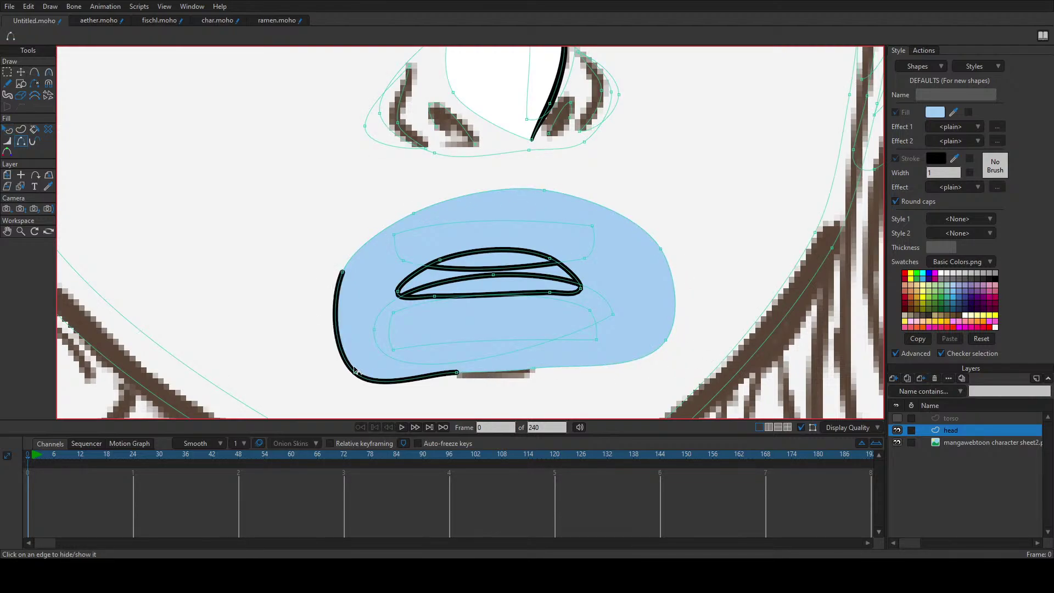
left_click(365, 380)
left_click(347, 360)
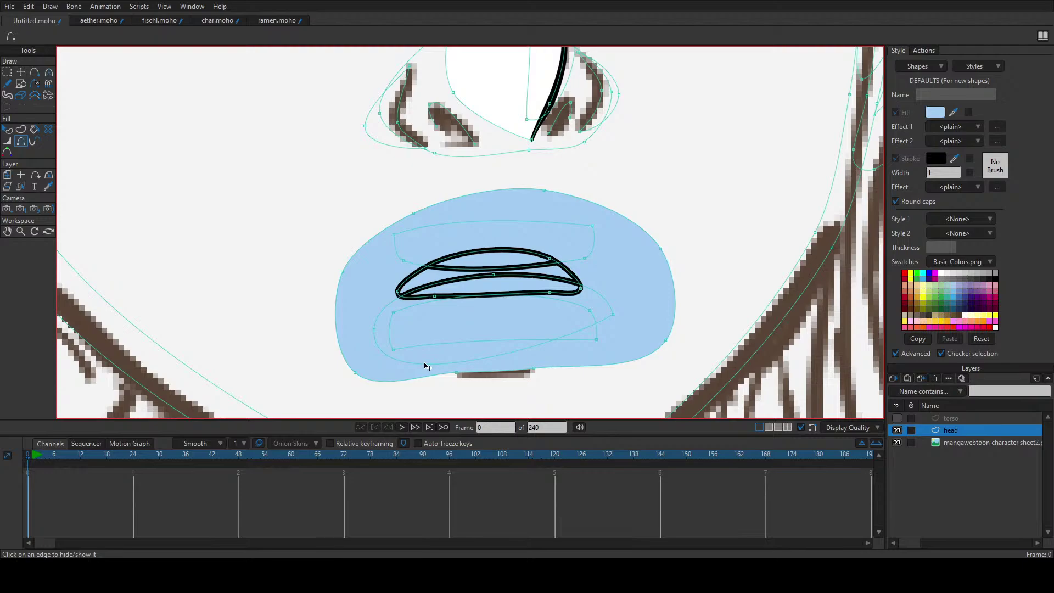
Step: Adjust the curve handle at the left end of the tongue outline
key("g")
key("c")
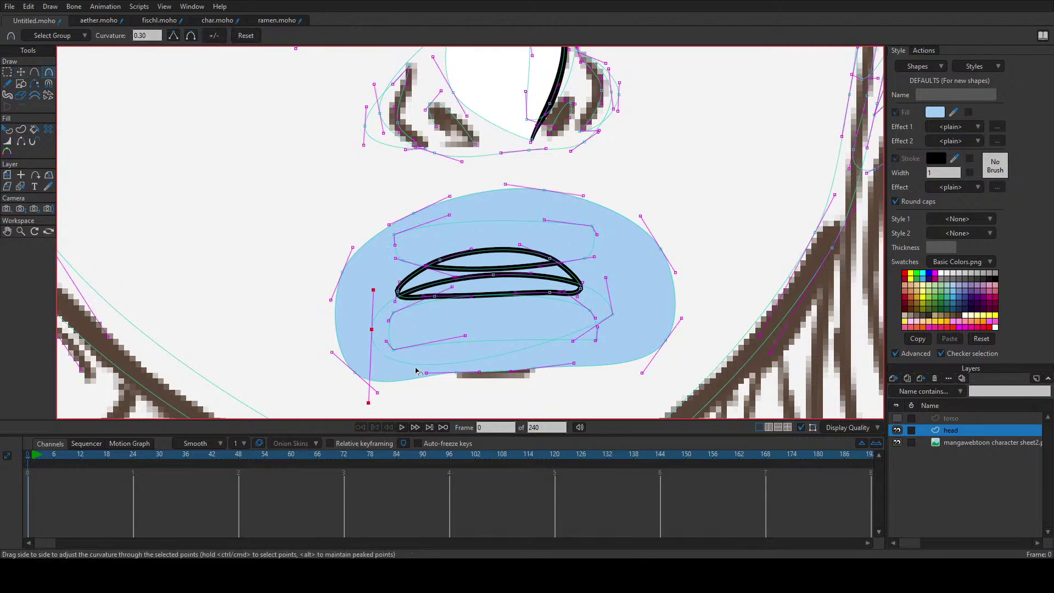
left_click_drag(368, 405, 455, 322)
Step: Change the fill colour of the upper teeth shape to white
key("q")
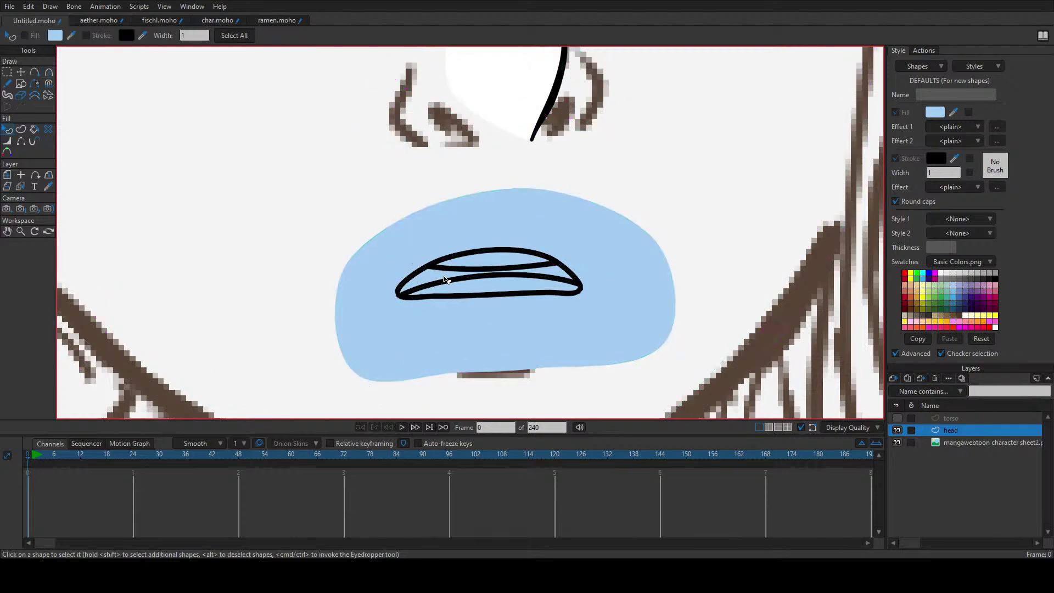
left_click(481, 265)
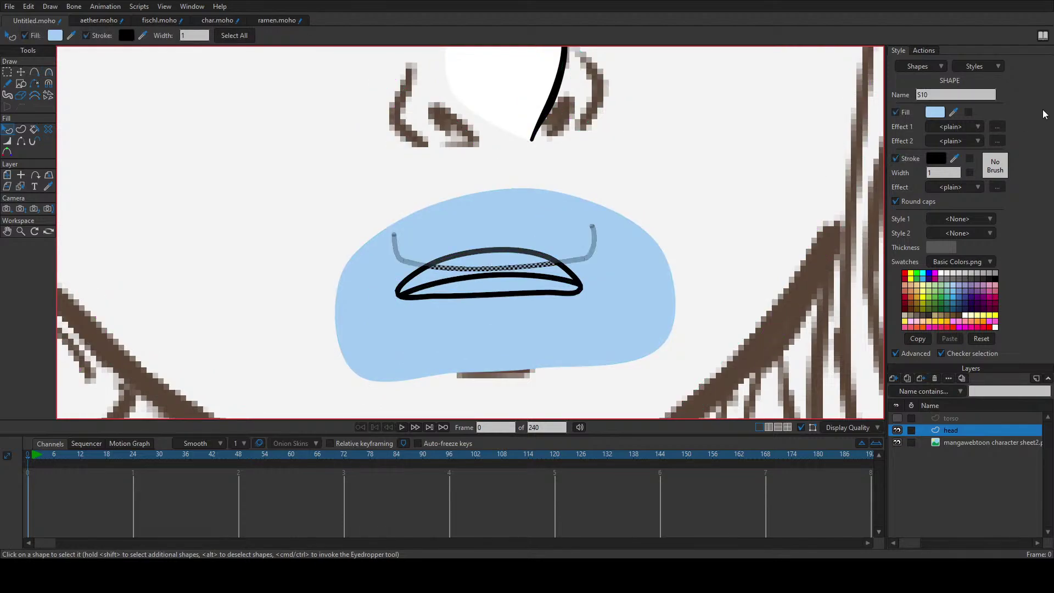
left_click(933, 114)
left_click_drag(430, 258, 410, 209)
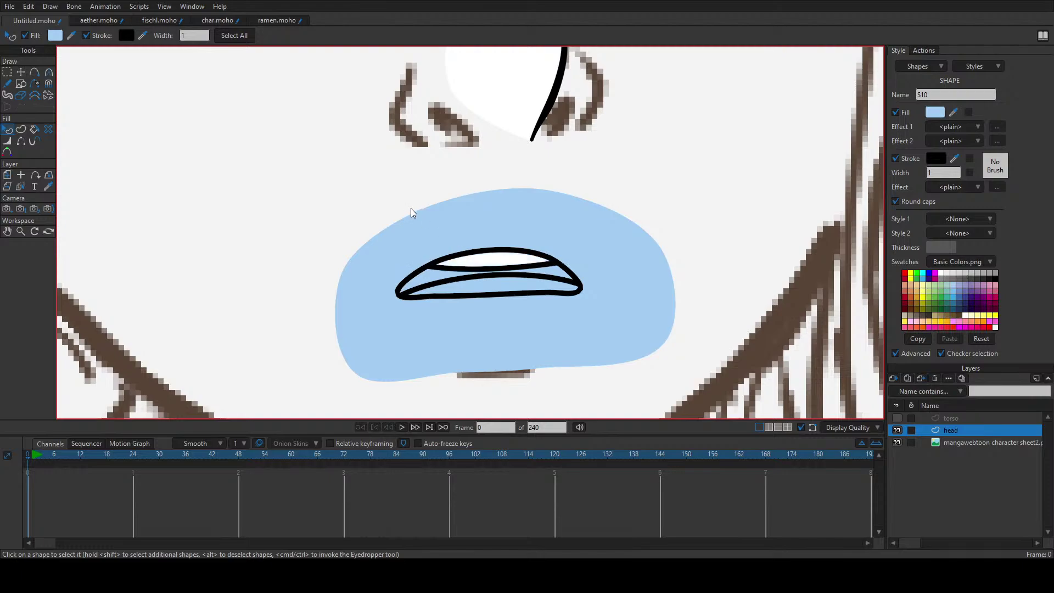
left_click(671, 367)
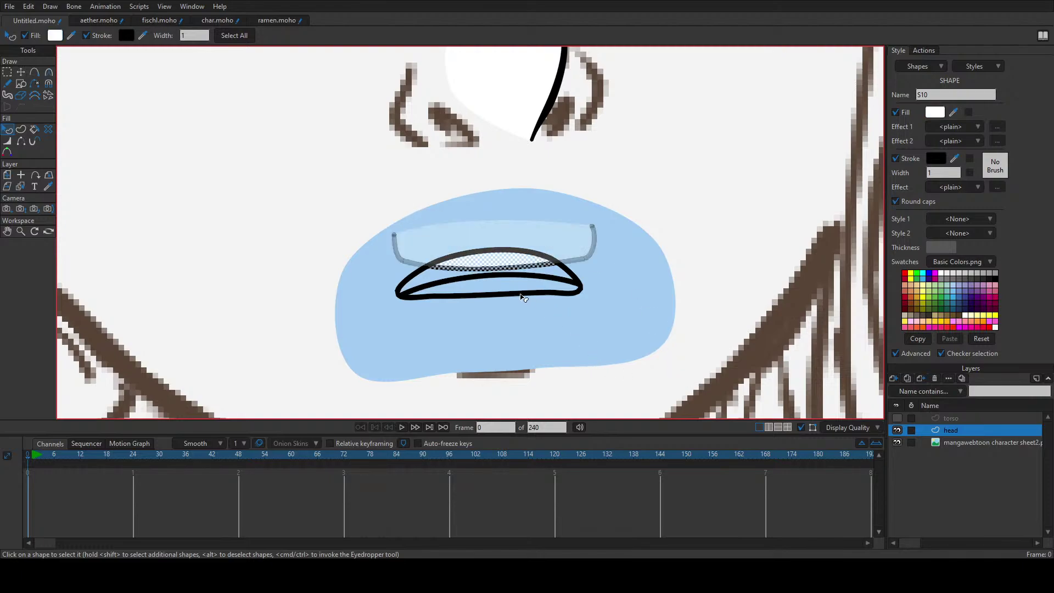
Step: Set the stroke width of the tongue shape to 0.5
left_click(497, 292)
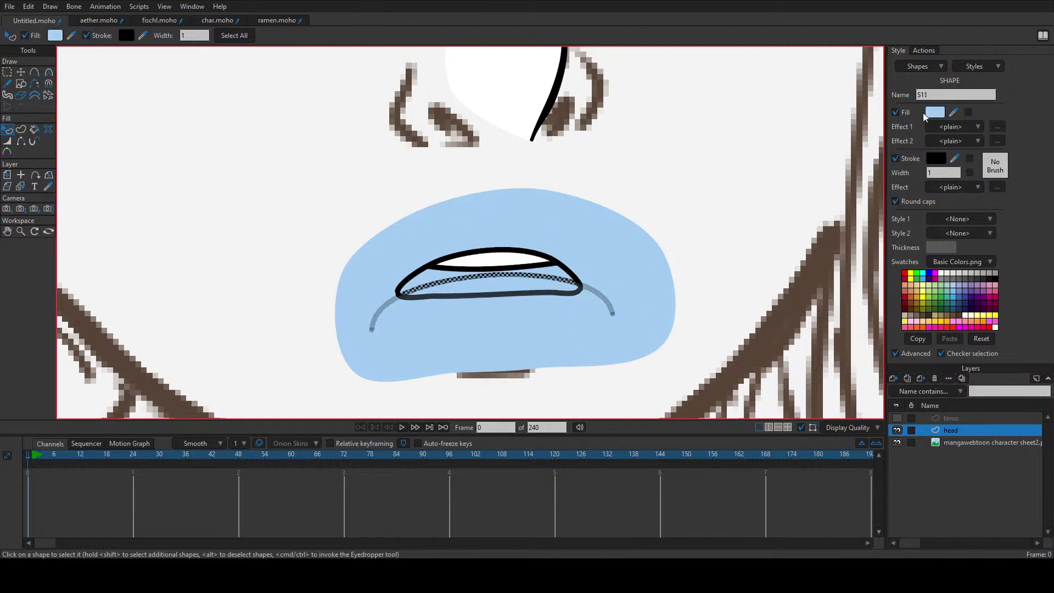
double_click(937, 174)
type(".5")
key("Return")
left_click(705, 200)
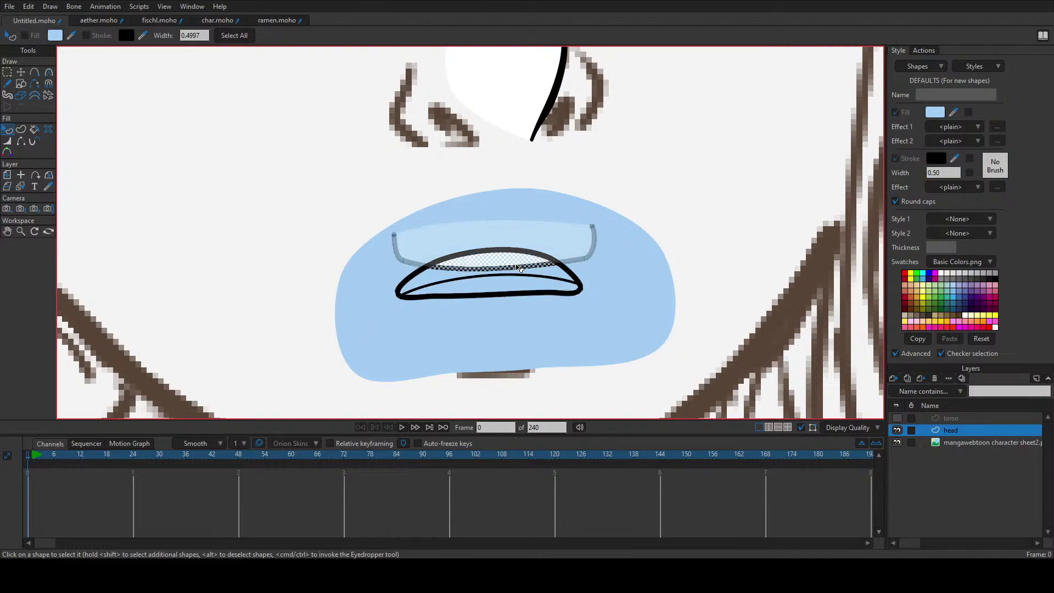
Step: Set the stroke width of the shape around the mouth, together with the teeth and tongue shapes, to 0.6
left_click(522, 293)
left_click(515, 329)
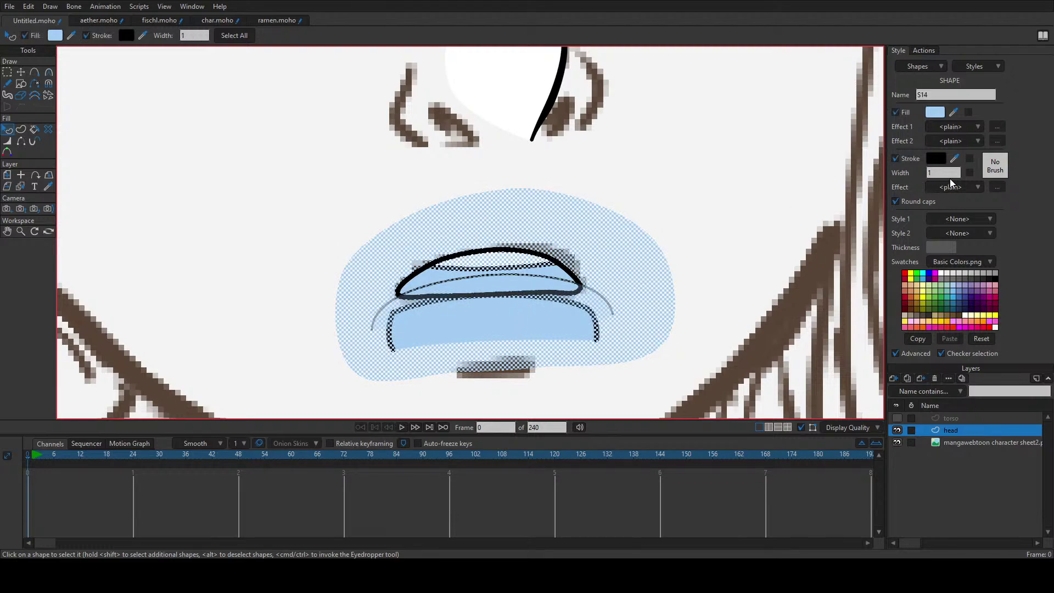
double_click(944, 173)
key("Return")
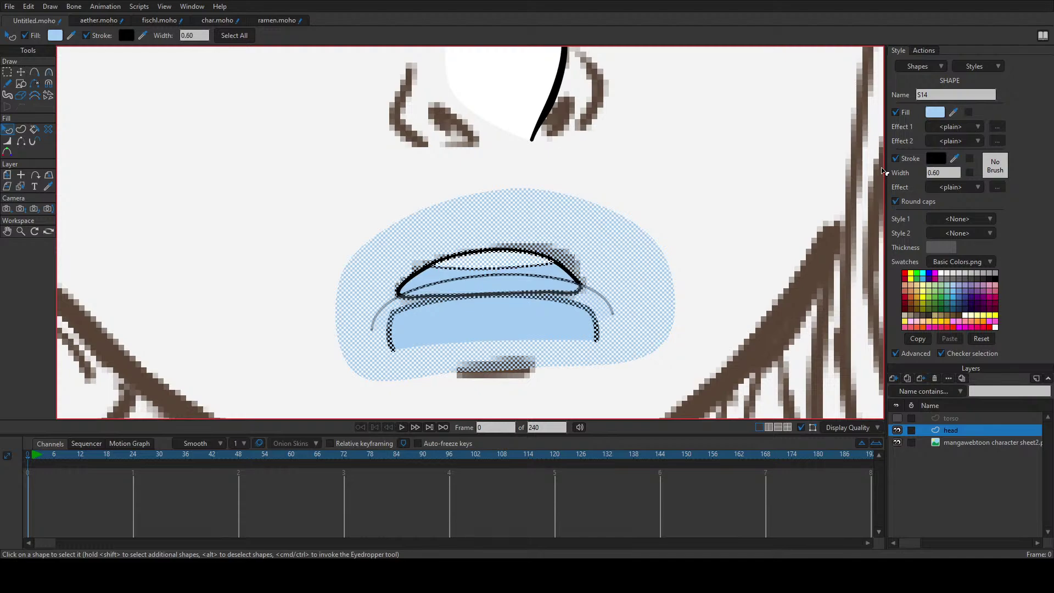
left_click(673, 202)
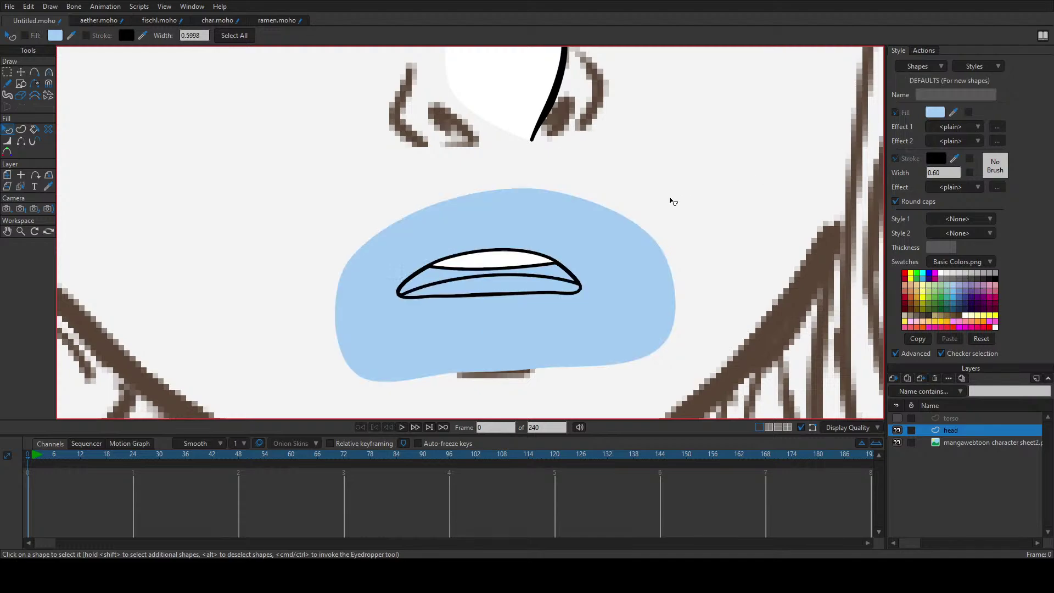
Step: Turn off the stroke of the mouth interior shape
left_click(570, 275)
left_click(562, 274)
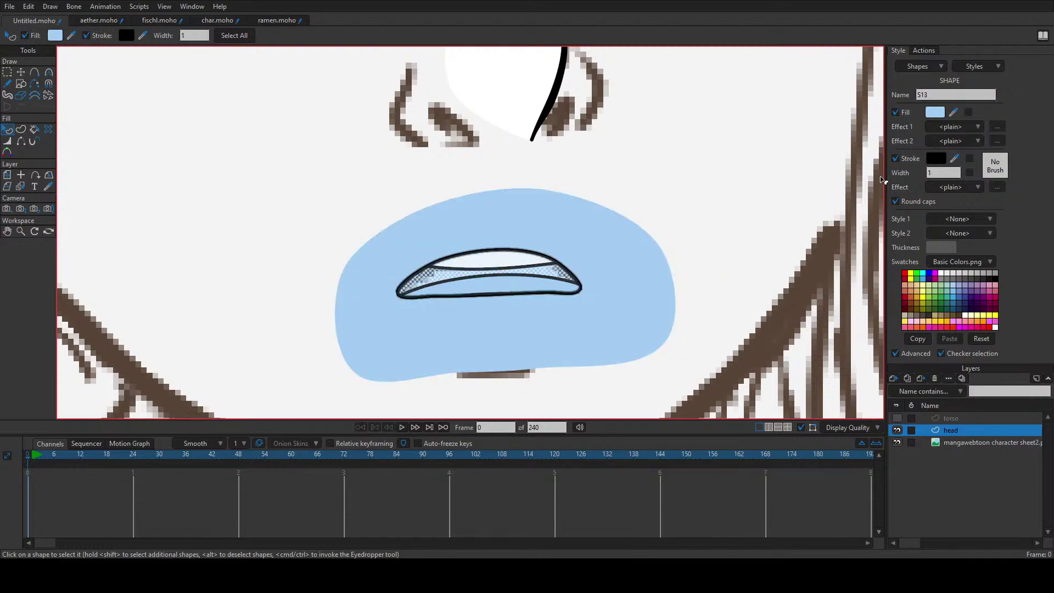
left_click(896, 159)
left_click(652, 236)
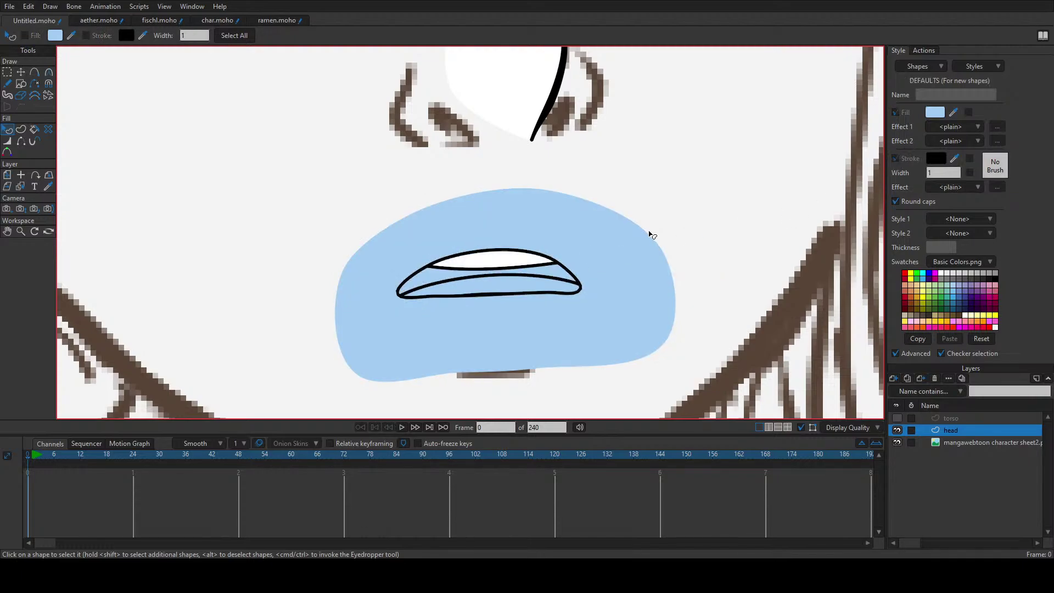
Step: Change the fill colour of the masking shape around the mouth to white
scroll(660, 193, "down", 1)
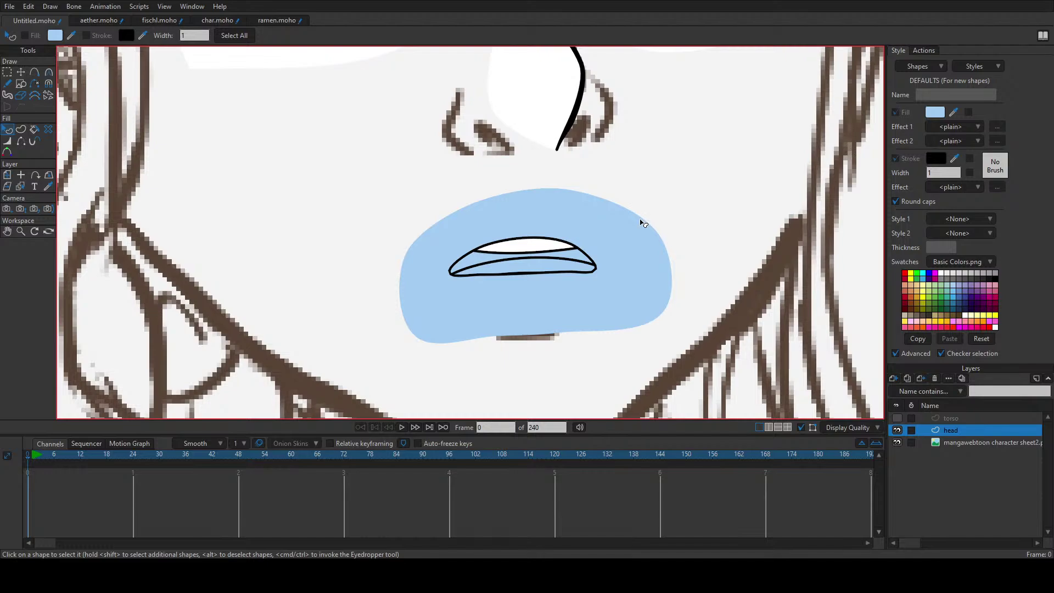
scroll(643, 222, "down", 1)
left_click(630, 270)
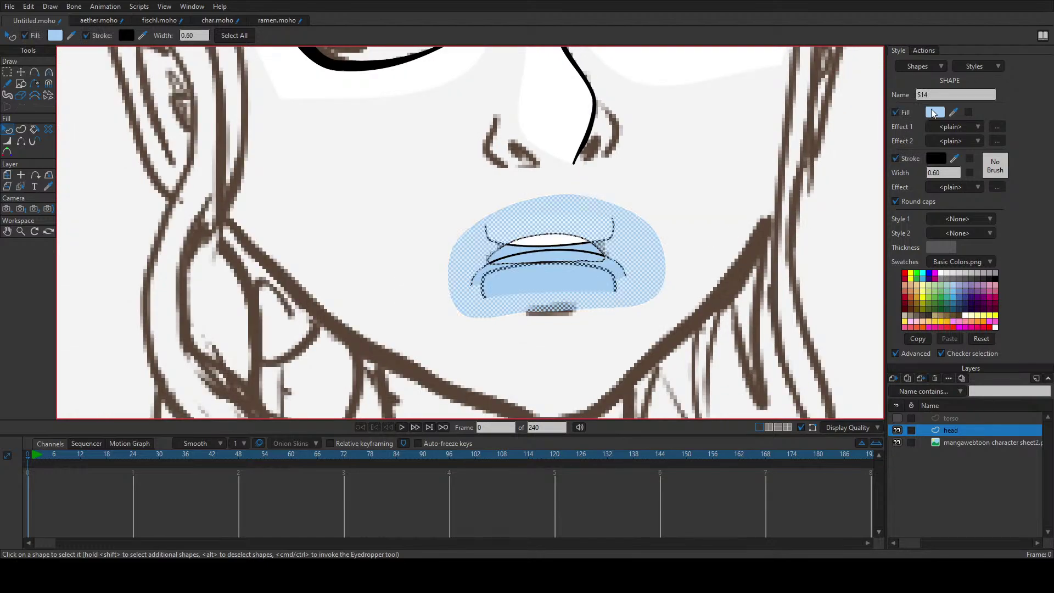
left_click(473, 221, "ctrl")
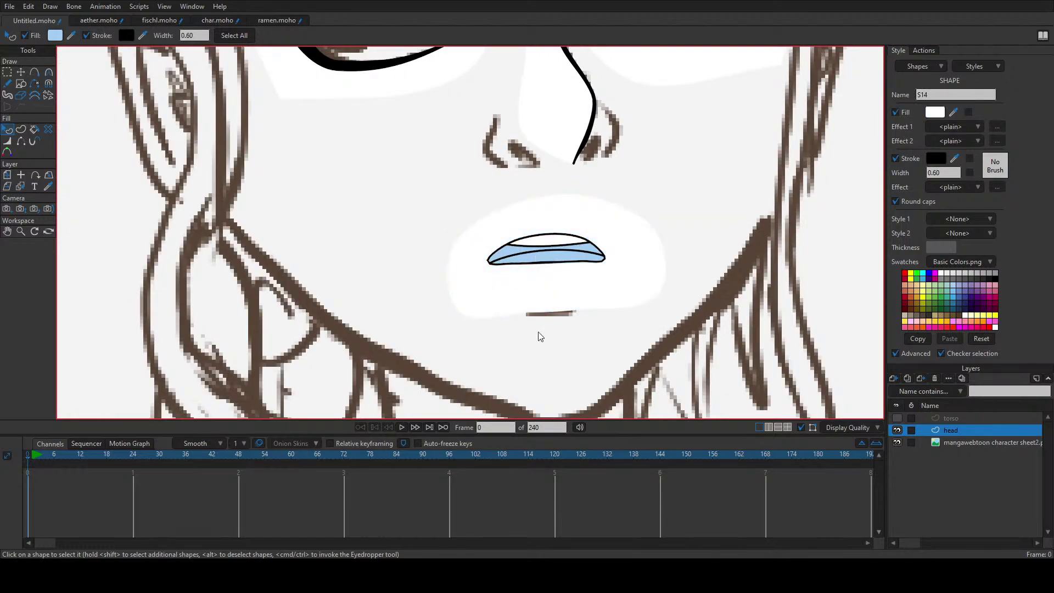
left_click(699, 215)
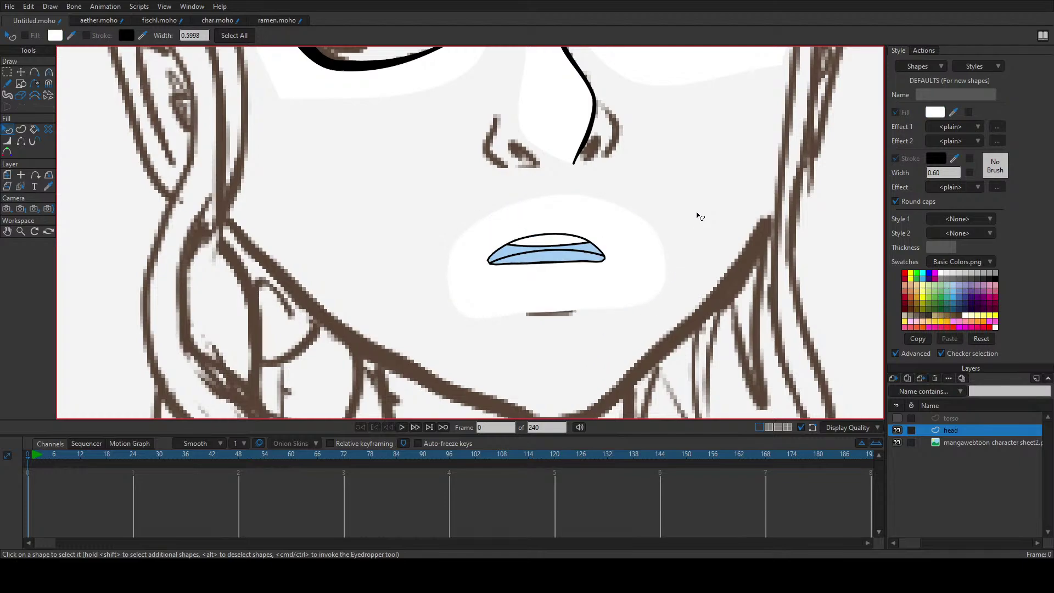
Step: Show the hidden edge segment at the bottom of the mouth masking shape as the short line under the lower lip
scroll(550, 226, "up", 2)
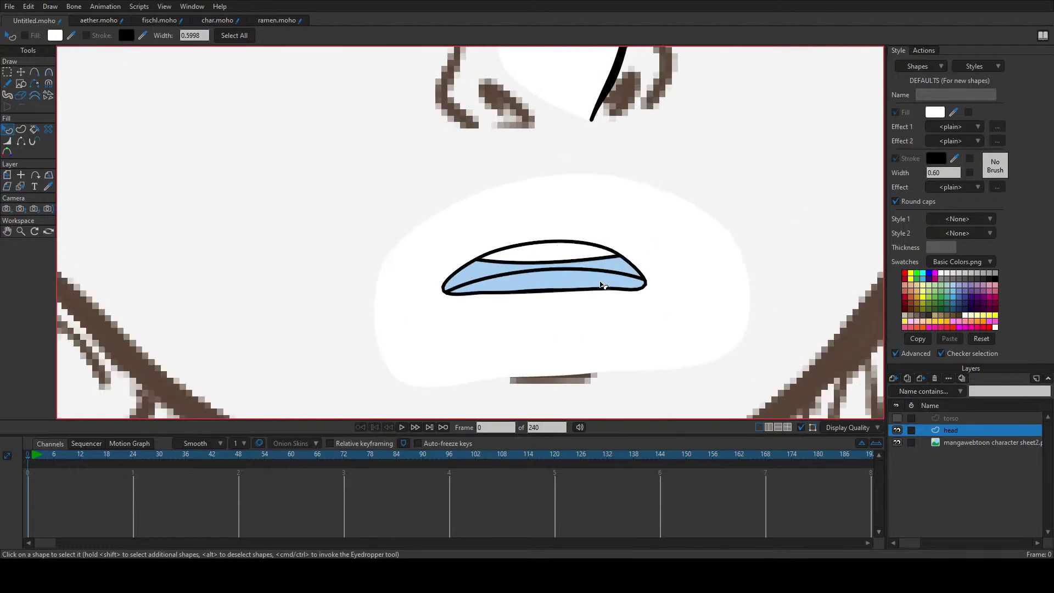
key("h")
left_click(561, 378)
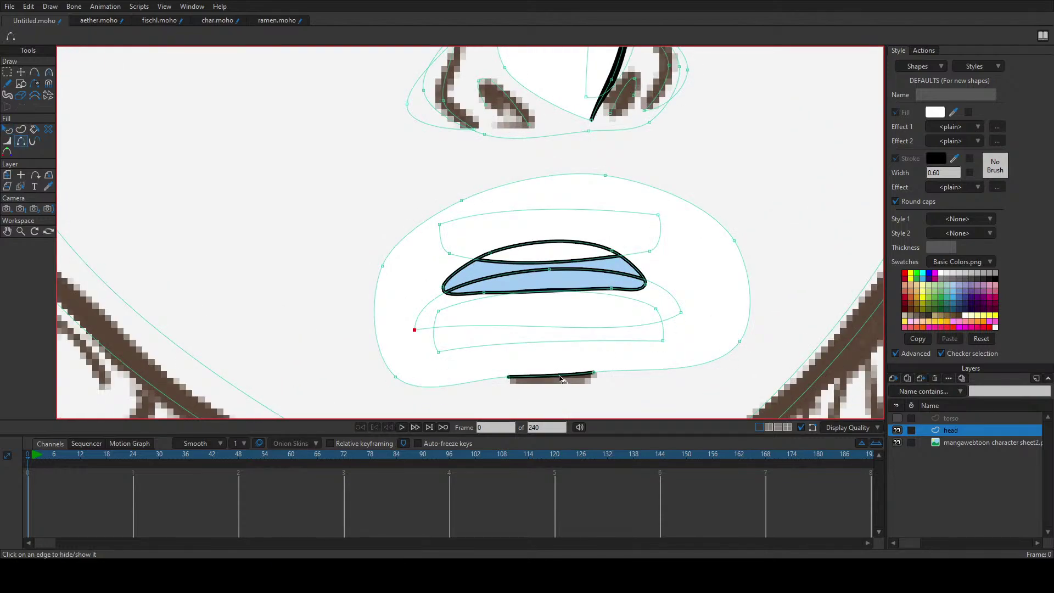
key("q")
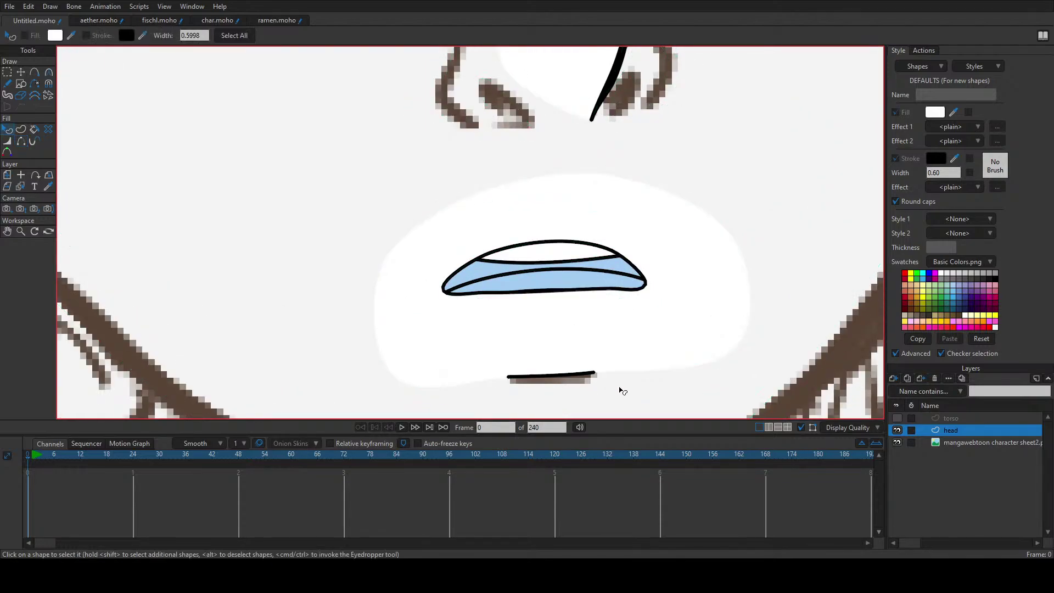
Step: Create a white filled shape from the nose base outline and turn off its stroke
scroll(623, 343, "down", 3)
left_click_drag(626, 330, 574, 264)
scroll(583, 252, "up", 3)
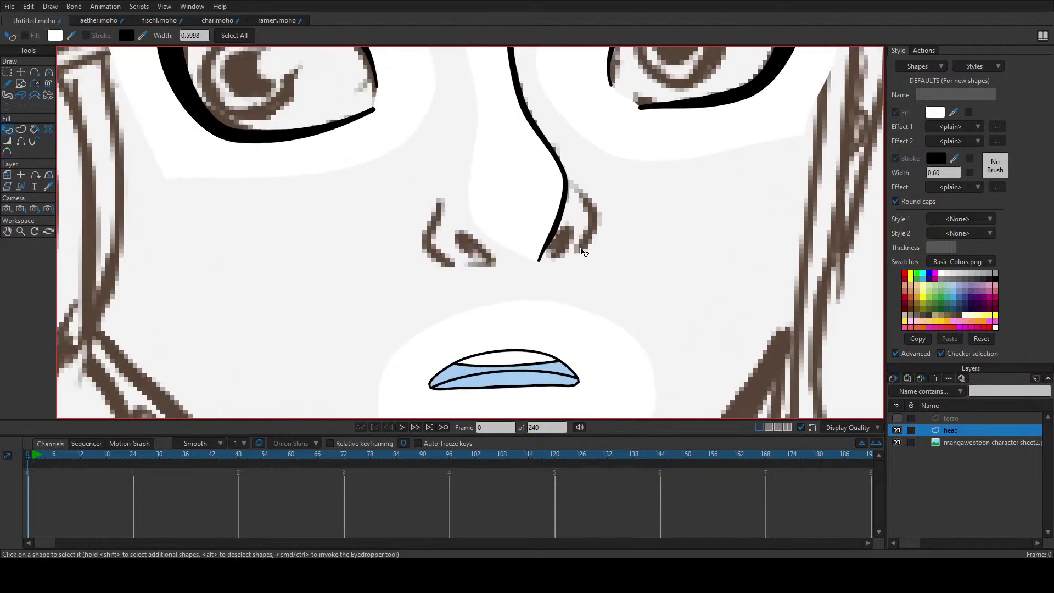
scroll(570, 253, "up", 2)
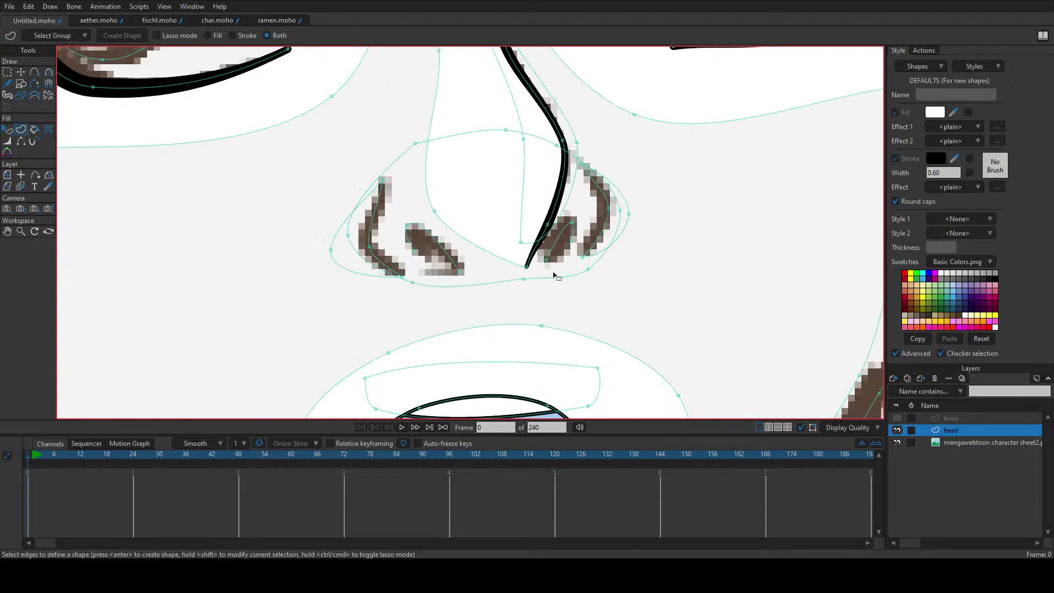
key("u")
left_click(551, 280)
key("Return")
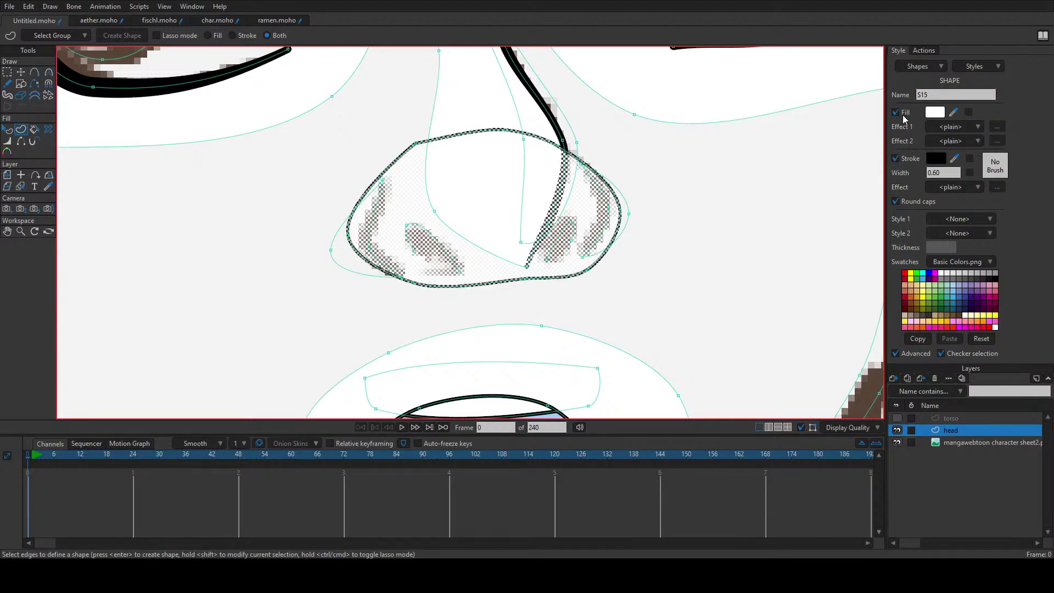
left_click(895, 158)
Step: Create filled shapes with a 0.6 black stroke from the two nostril wing outlines on either side of the nose
left_click_drag(612, 190, 629, 227)
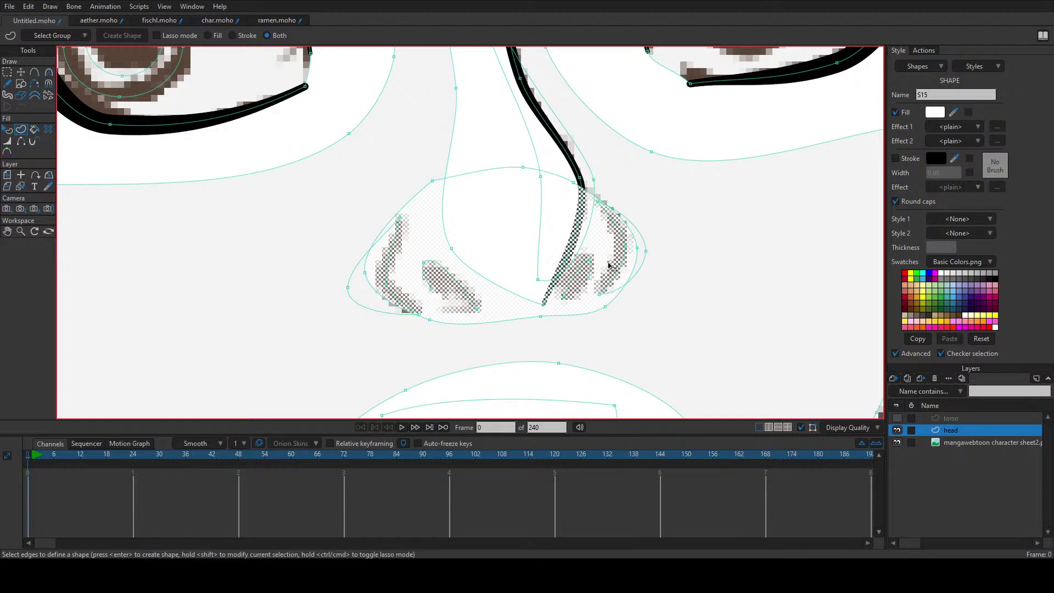
left_click(619, 268)
key("Return")
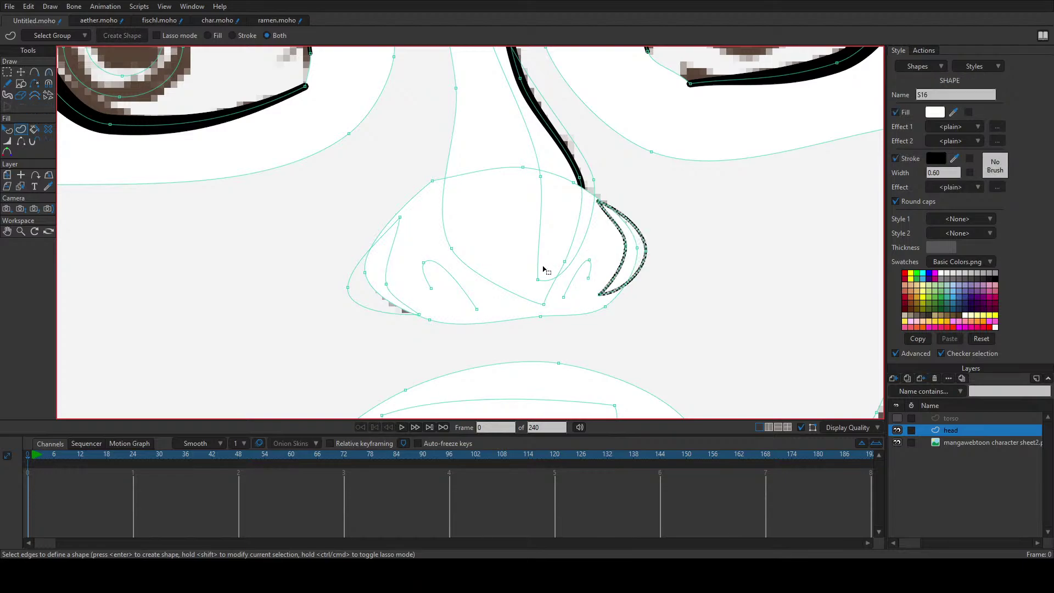
left_click(389, 294)
key("Return")
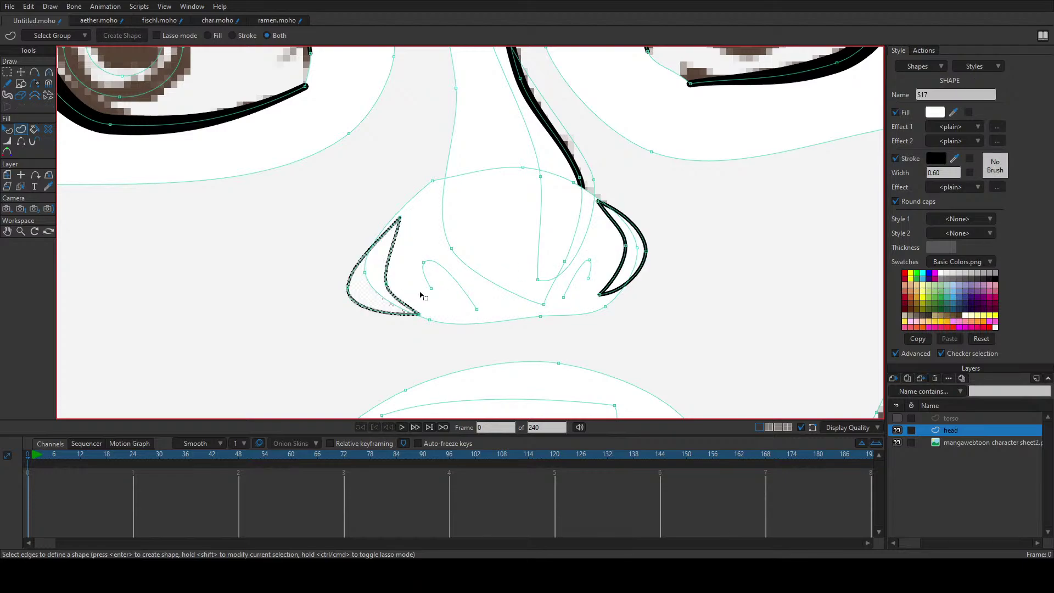
Step: Create stroke-only shapes from the two open nostril curves
left_click(428, 284)
key("Return")
left_click(571, 285)
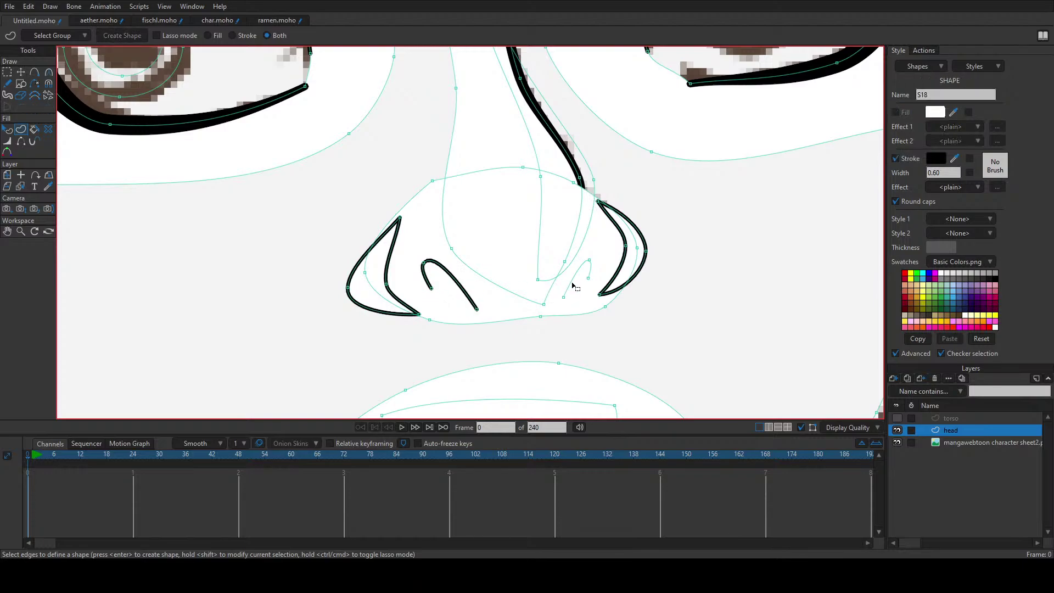
key("Return")
Step: Hide the outer edges of both nostril wing shapes so only their inner curves are stroked
key("q")
left_click(625, 273)
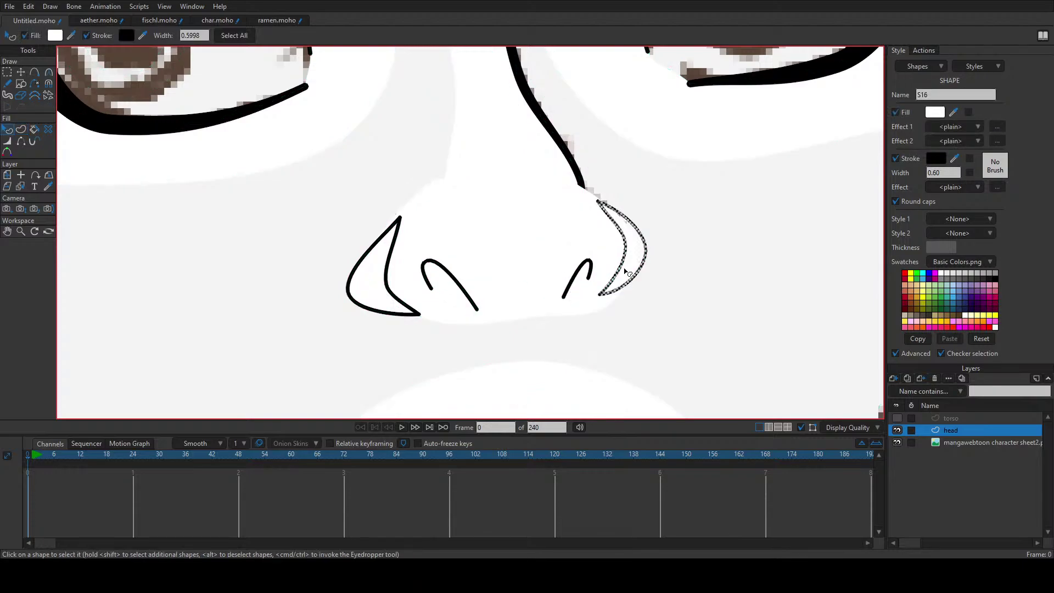
left_click(381, 283)
key("h")
left_click(363, 265)
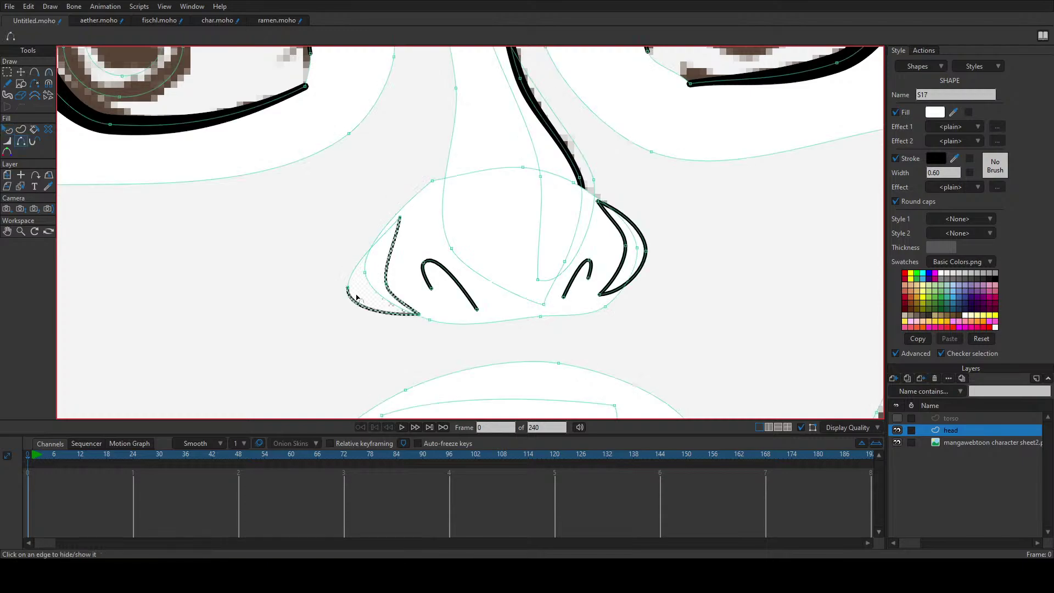
left_click(357, 299)
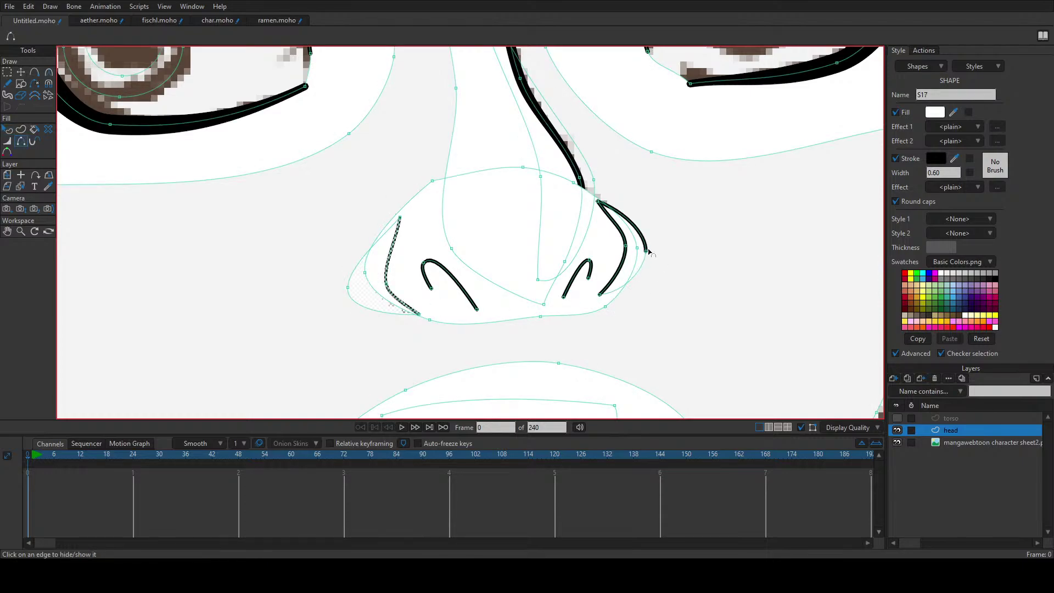
key("q")
Step: Raise the nose bridge shape above the nose base shape
left_click_drag(560, 212, 570, 267)
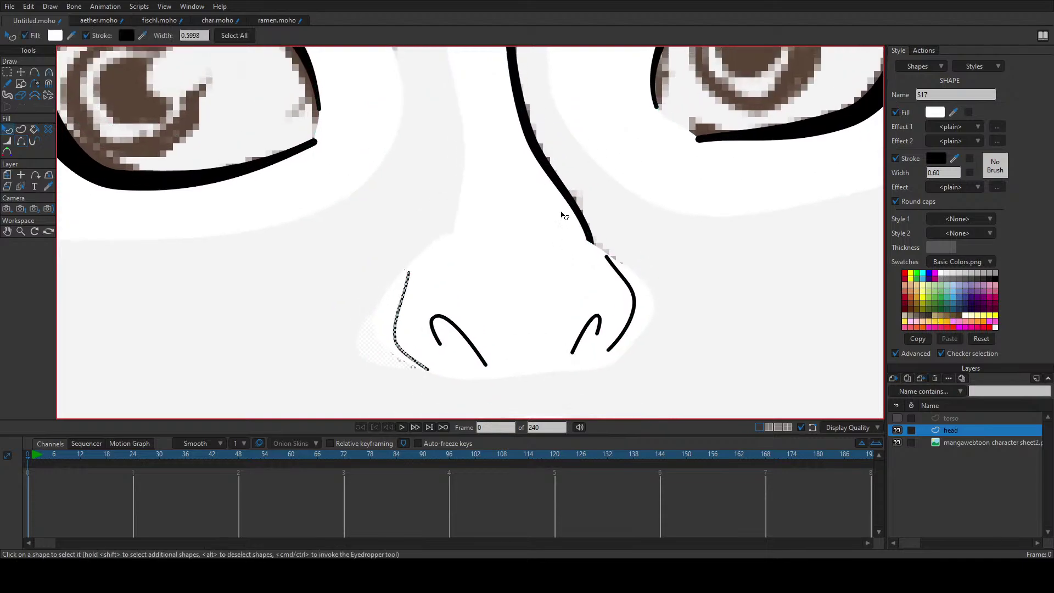
left_click(562, 215)
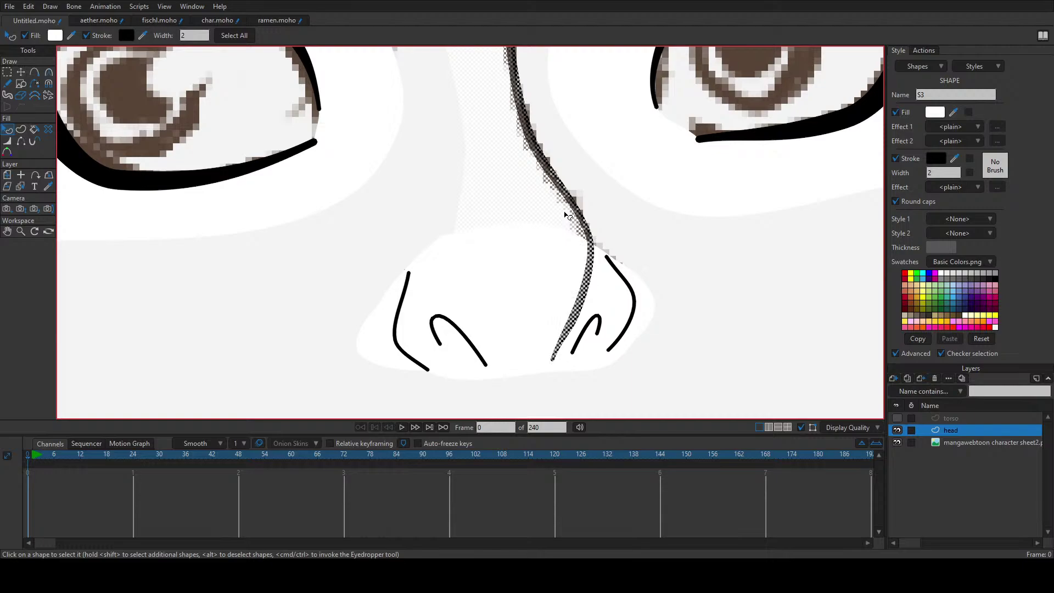
left_click(602, 207)
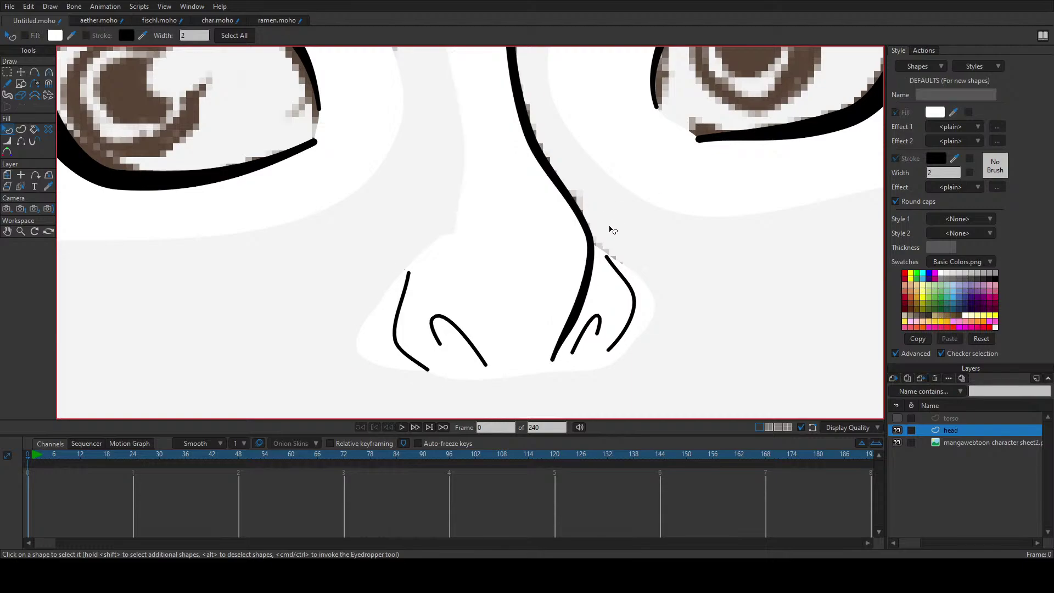
Step: Create a shape from the shadow outline along the nose bridge and turn off its stroke
key("u")
key("q")
key("u")
left_click(599, 231)
key("Return")
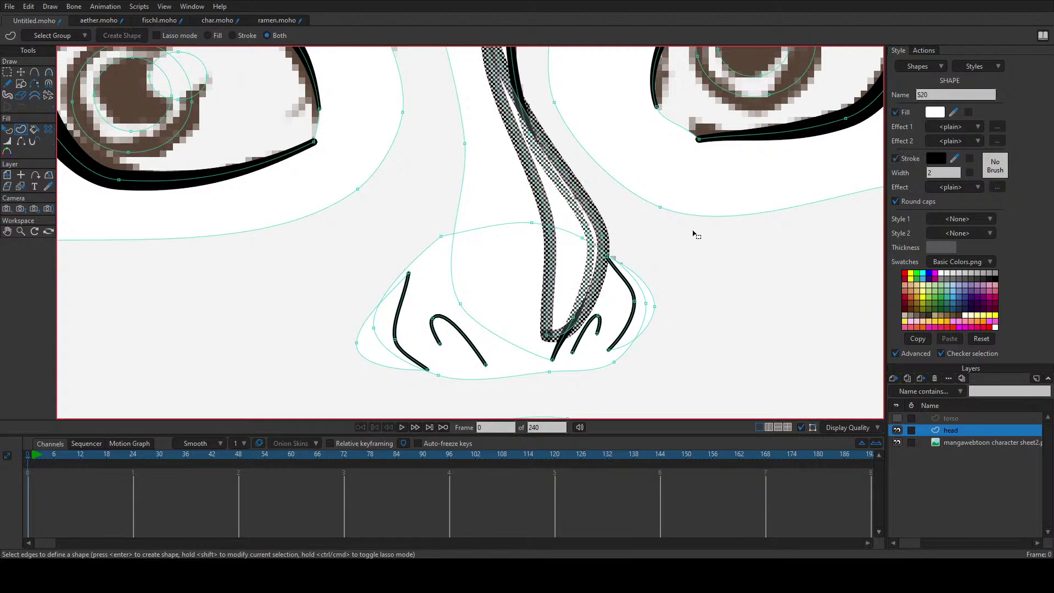
left_click(907, 160)
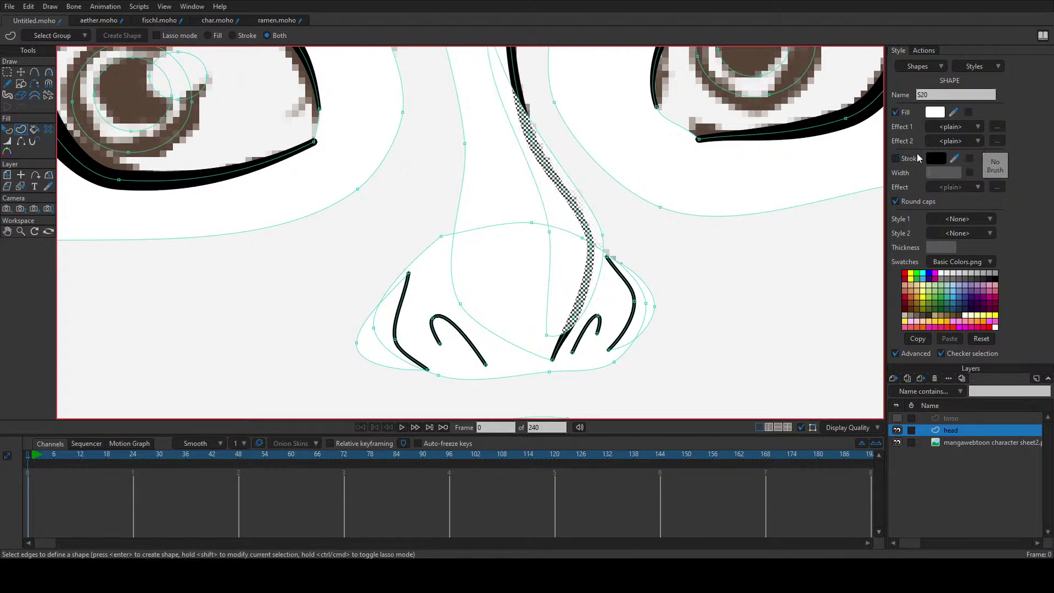
Step: Change the fill colour of the nose bridge shadow shape to light blue
left_click(937, 115)
left_click(953, 285)
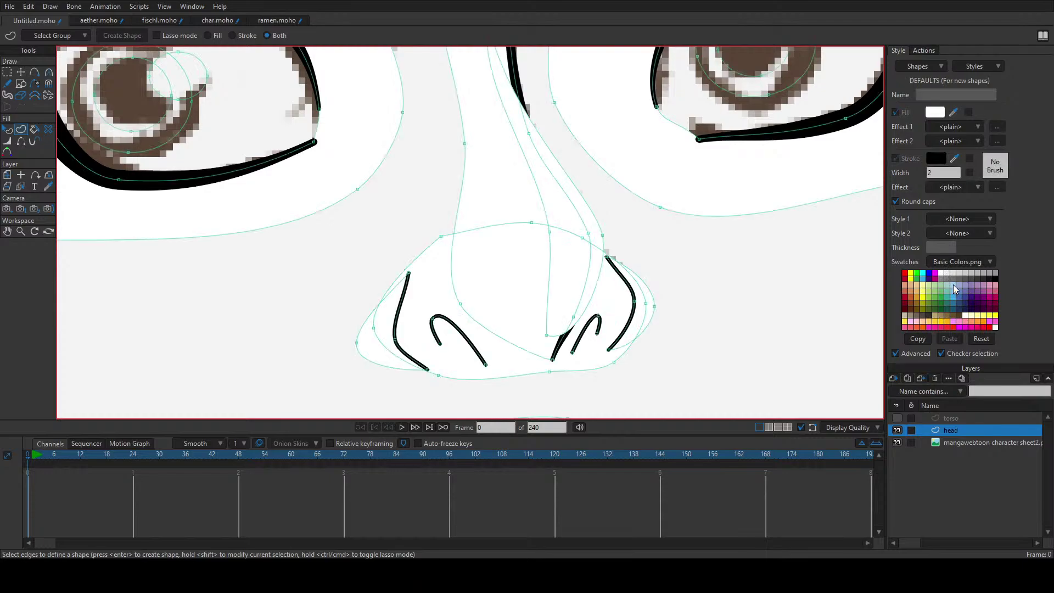
left_click(954, 287)
key("q")
left_click(583, 209)
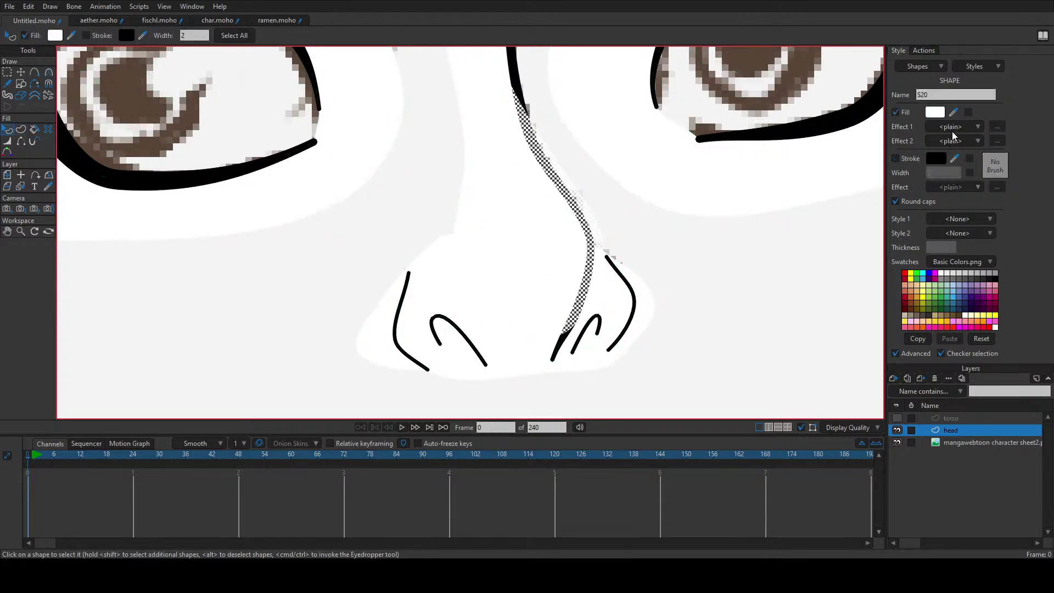
left_click(956, 285)
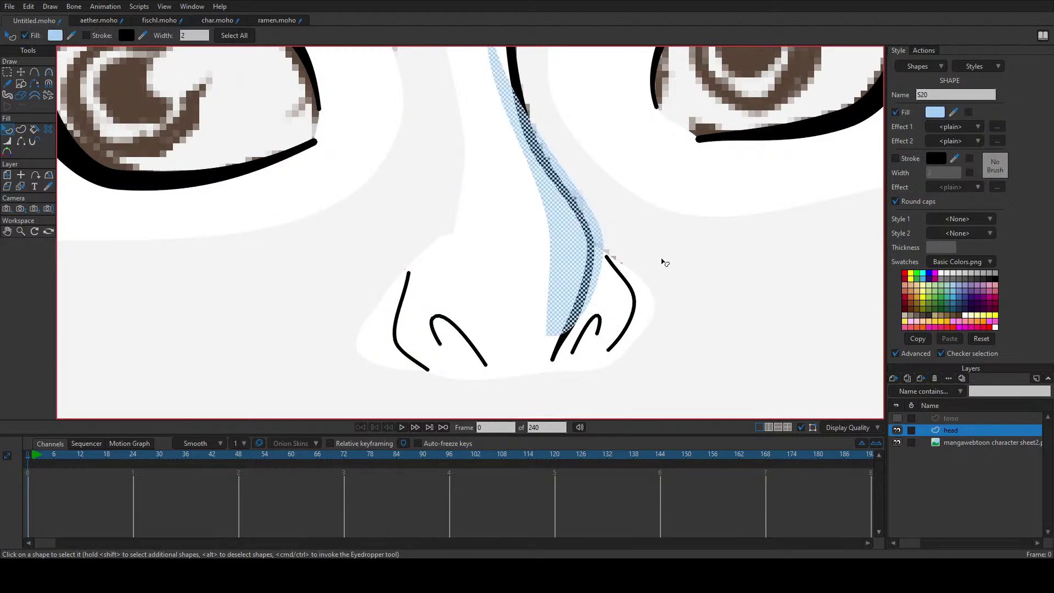
Step: Lower the light blue shadow shape behind the nose bridge shape
left_click(661, 259)
left_click(580, 227)
left_click(583, 227)
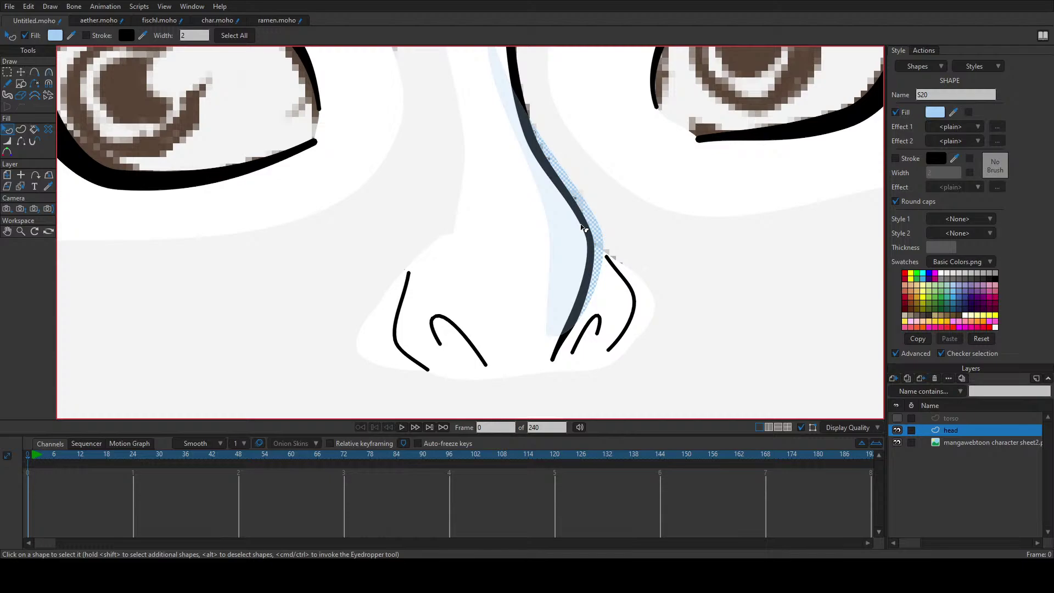
left_click(583, 227)
left_click(616, 227)
scroll(652, 294, "down", 2)
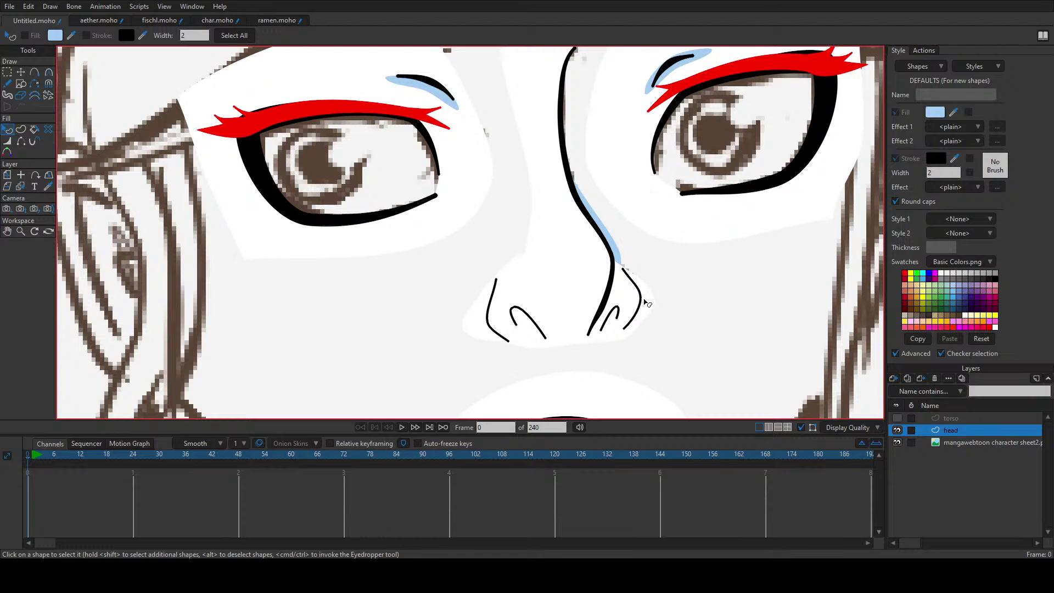
Step: Change the fill colour of both nostril wing shapes to light blue and clear the selection
left_click(646, 303)
left_click(643, 310)
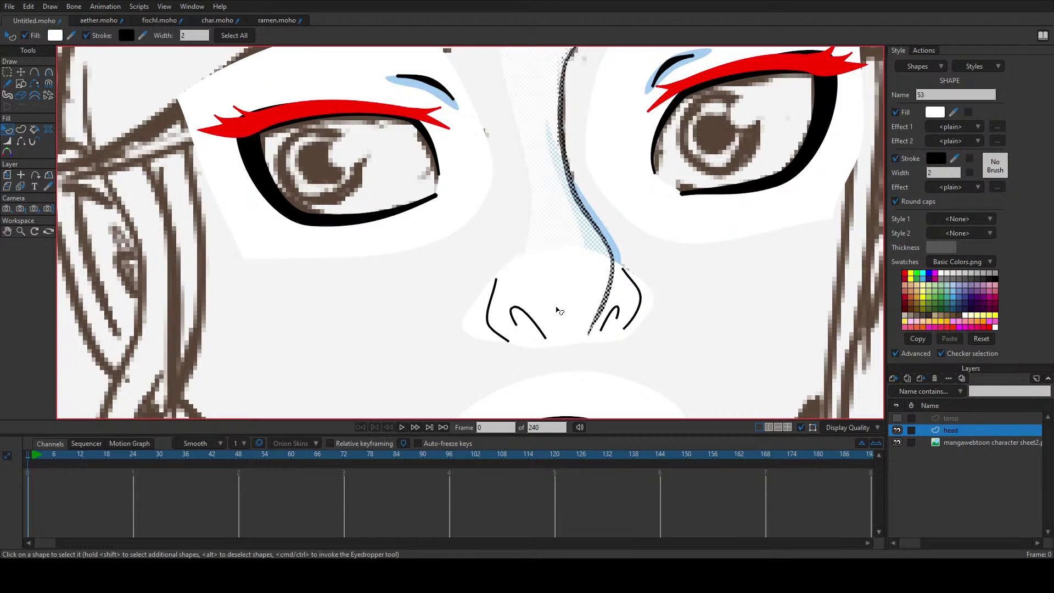
left_click(639, 308)
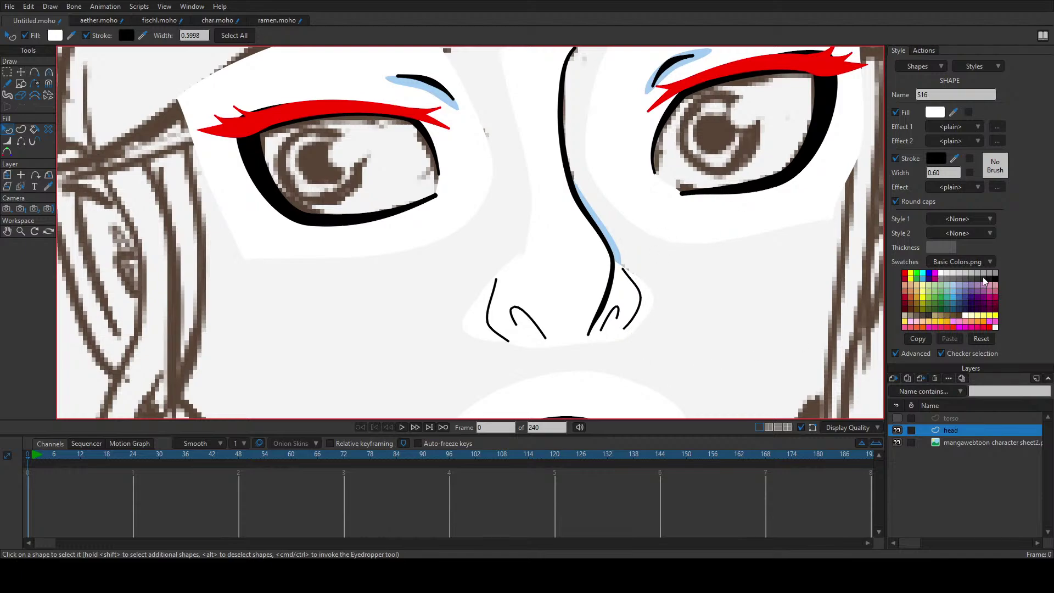
left_click(955, 285)
left_click(476, 327)
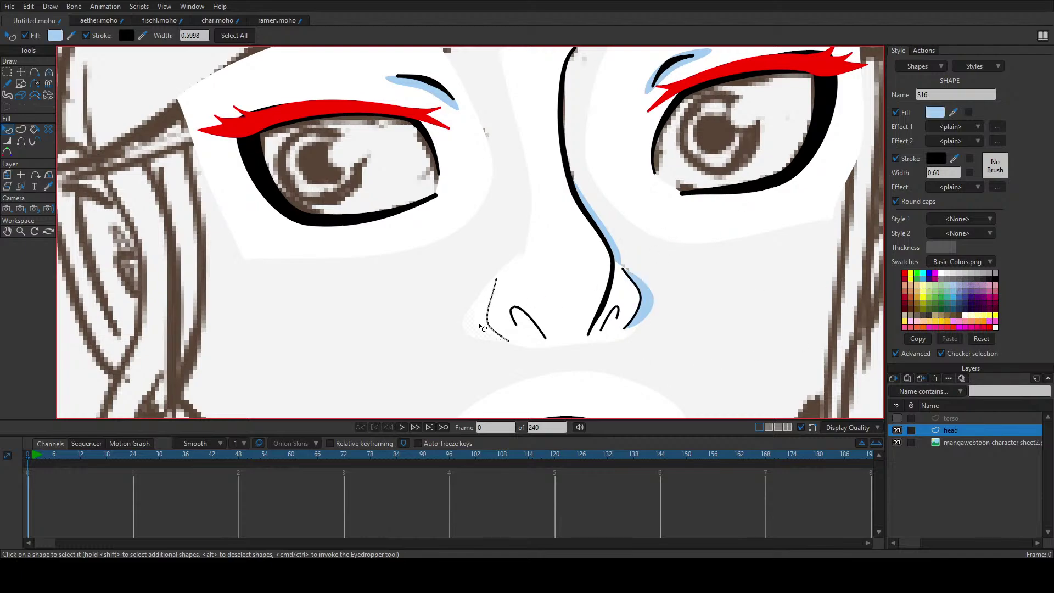
left_click(955, 289)
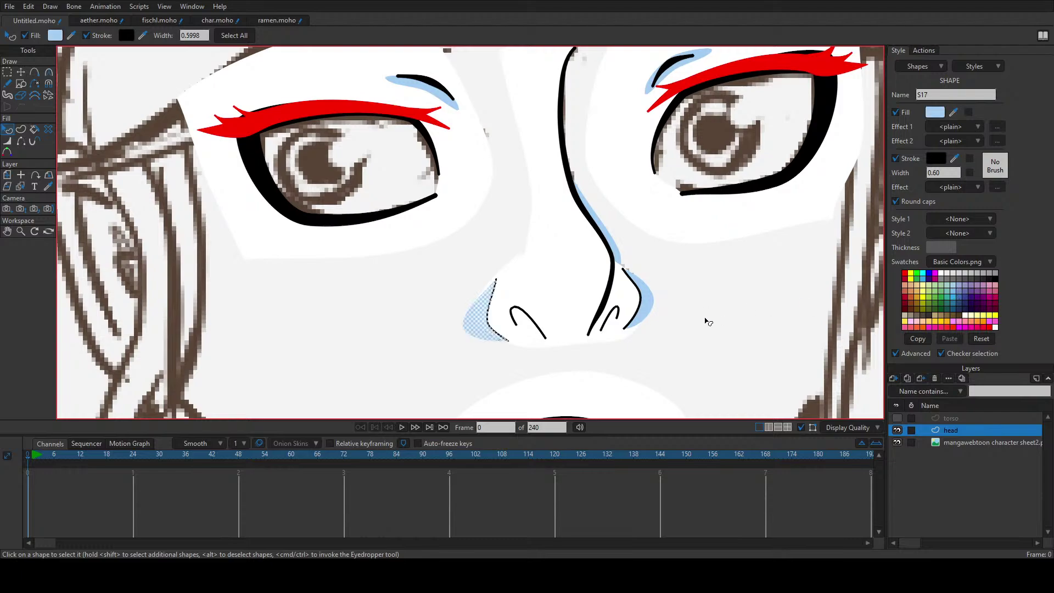
left_click(709, 321)
scroll(615, 318, "down", 3)
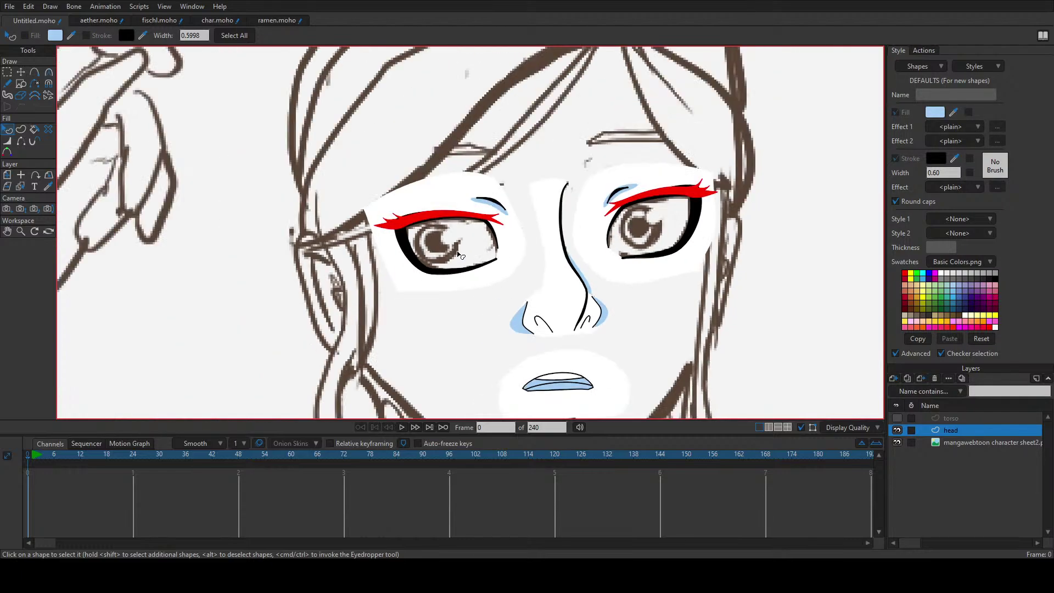
scroll(461, 255, "up", 3)
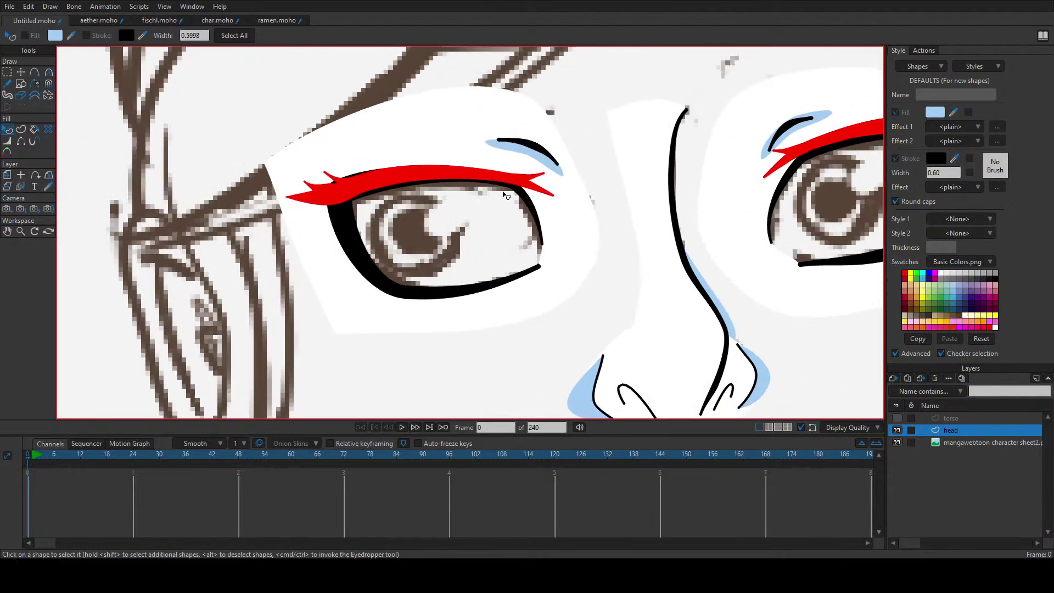
Step: Change the stroke colour of the upper lash line shapes on both eyes to black and clear the selection
left_click(381, 186)
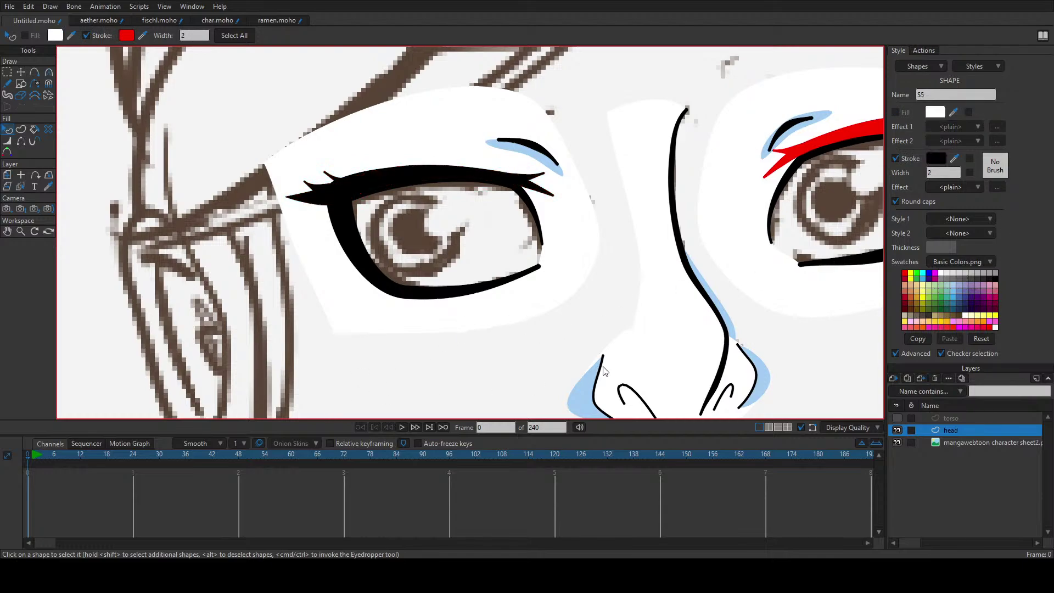
left_click(522, 253)
scroll(522, 254, "down", 2)
scroll(522, 253, "down", 2)
left_click(693, 195)
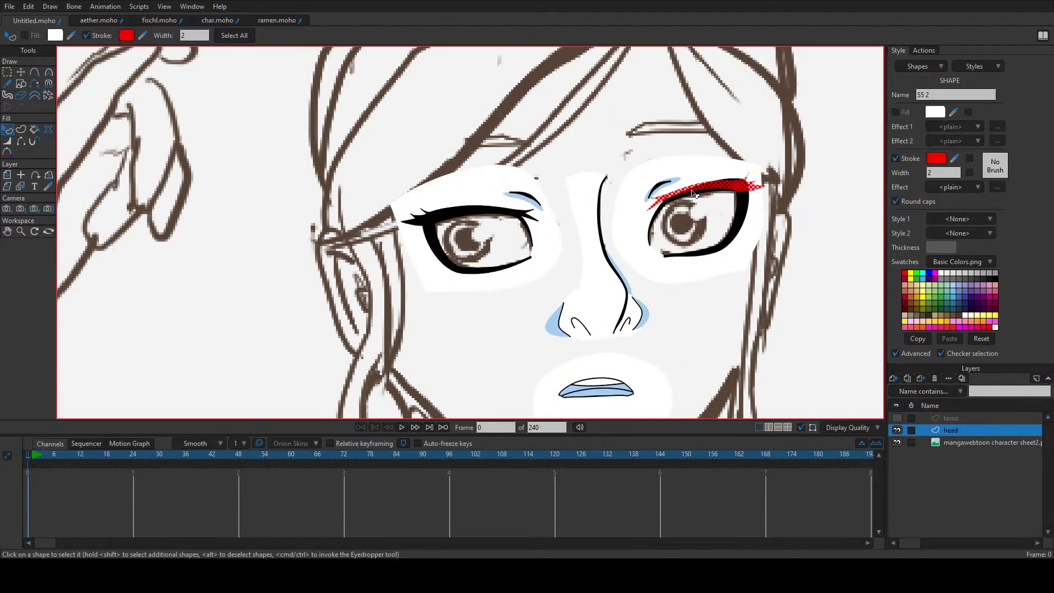
left_click(994, 272)
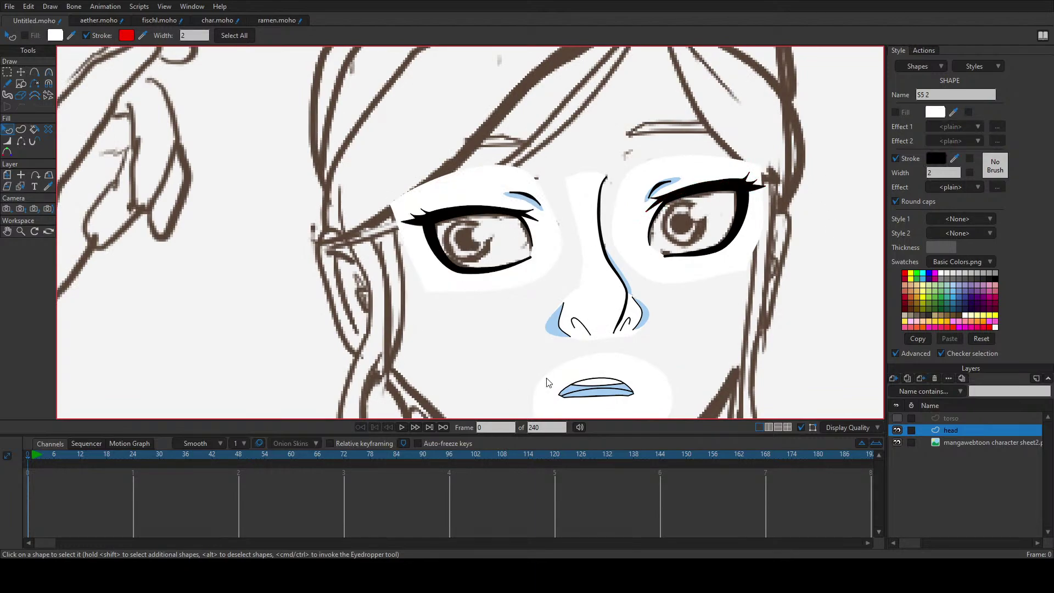
left_click(822, 270)
Step: Create shapes from the iris, pupil and highlight outlines of the right-hand eye and turn off the highlight's stroke
scroll(671, 230, "up", 2)
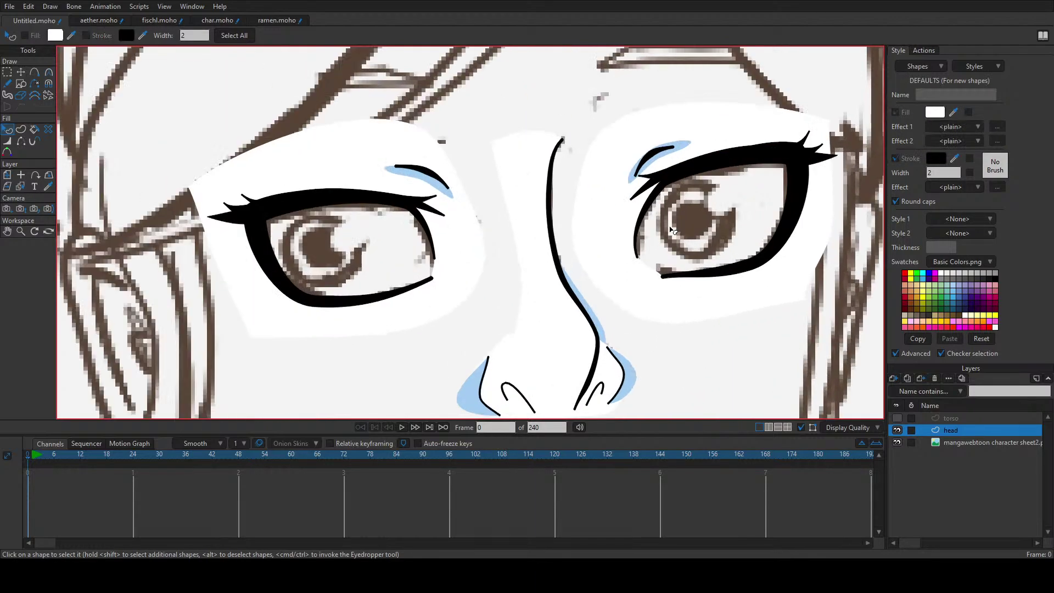
key("u")
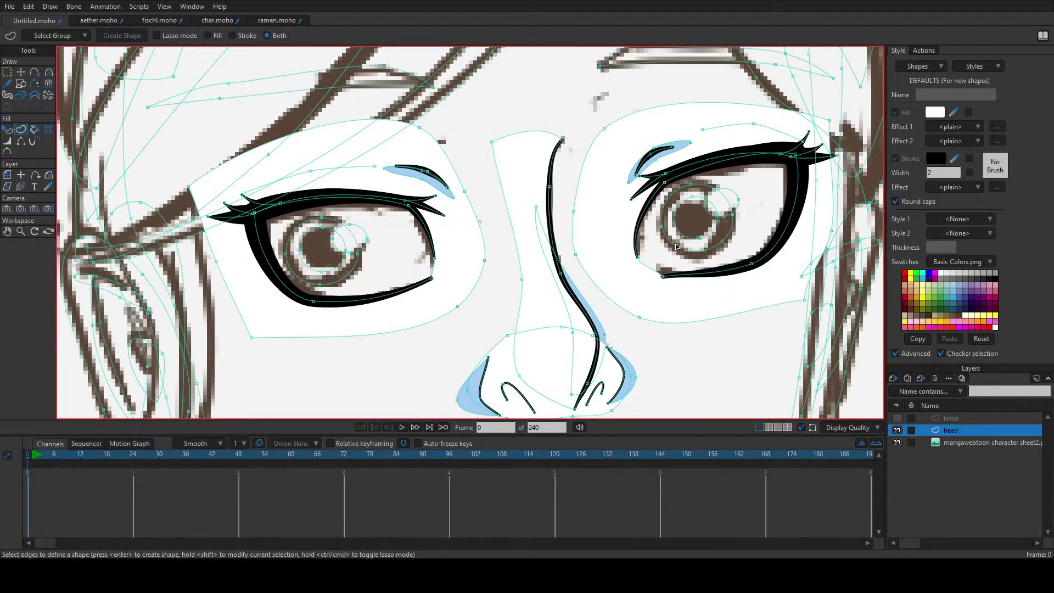
left_click(676, 247)
key("Return")
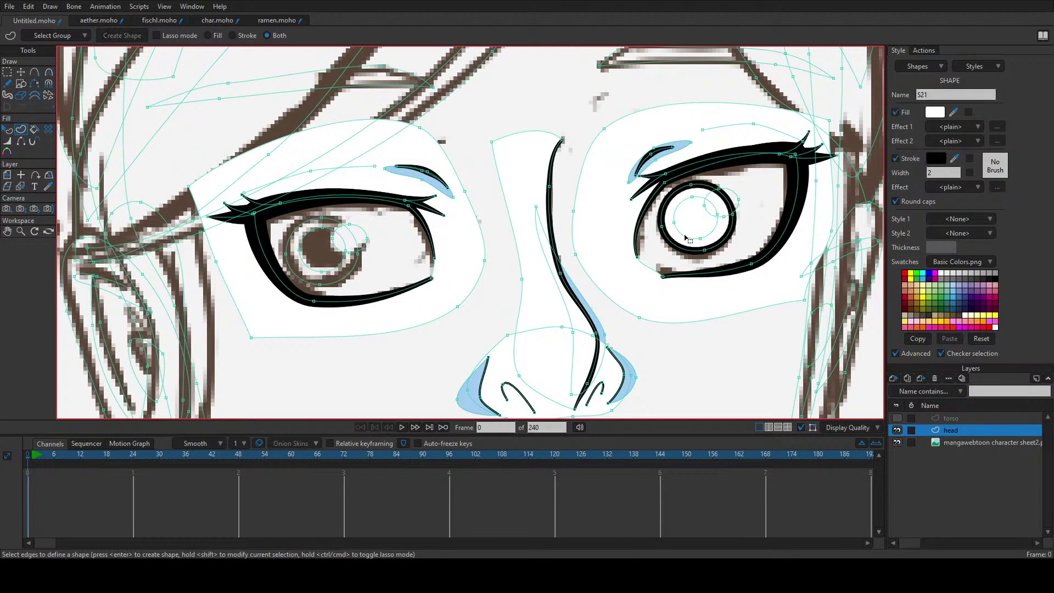
left_click(704, 222)
key("Return")
left_click(712, 214)
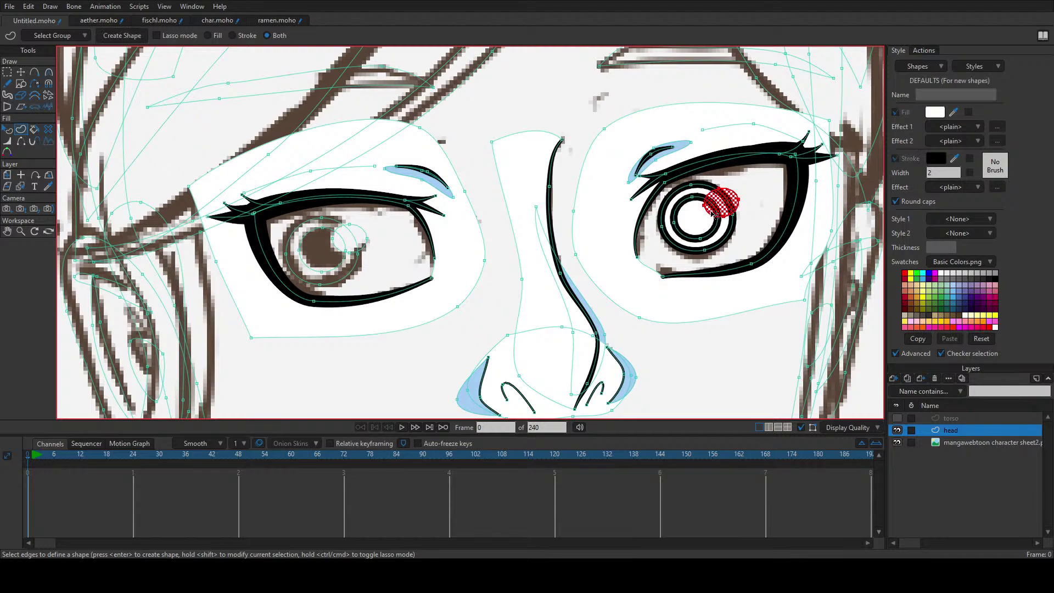
key("Return")
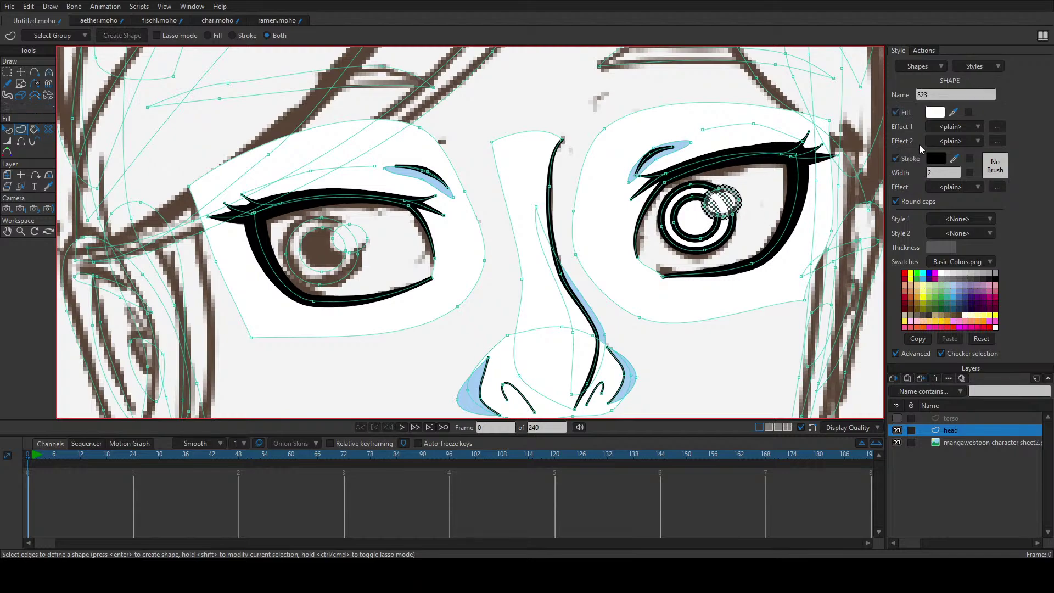
left_click(896, 158)
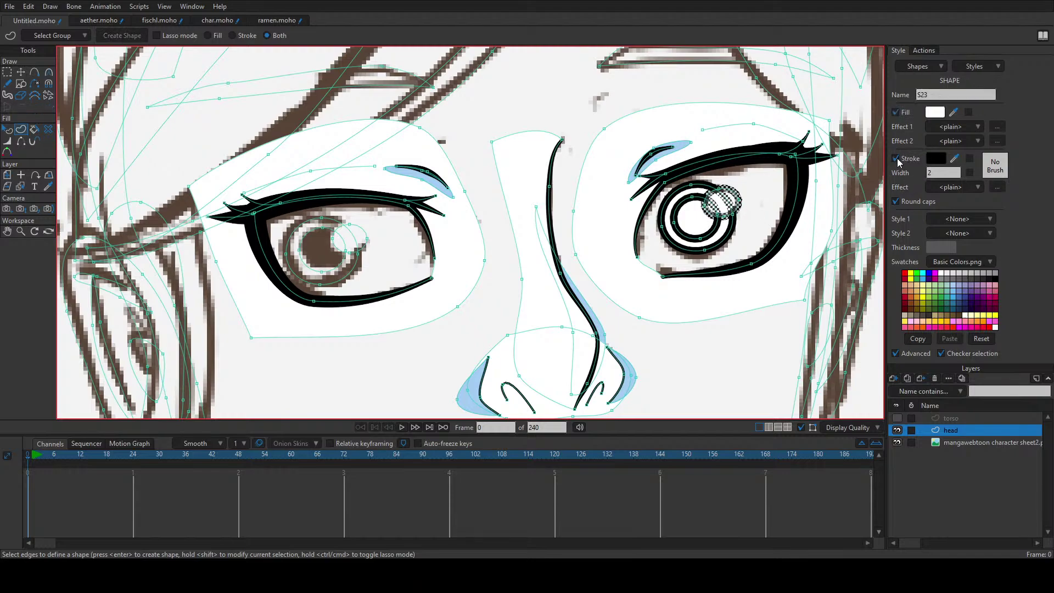
Step: Change the fill colour of the right-hand eye's pupil shape to black
left_click(711, 234)
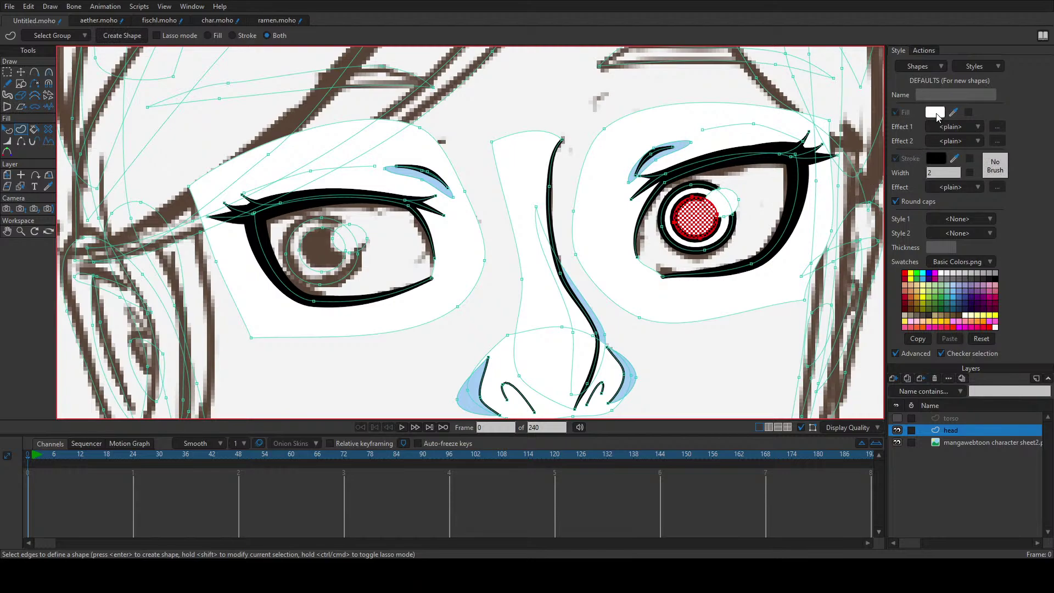
left_click(936, 114)
left_click(409, 388)
left_click(698, 235)
left_click(699, 235)
key("Return")
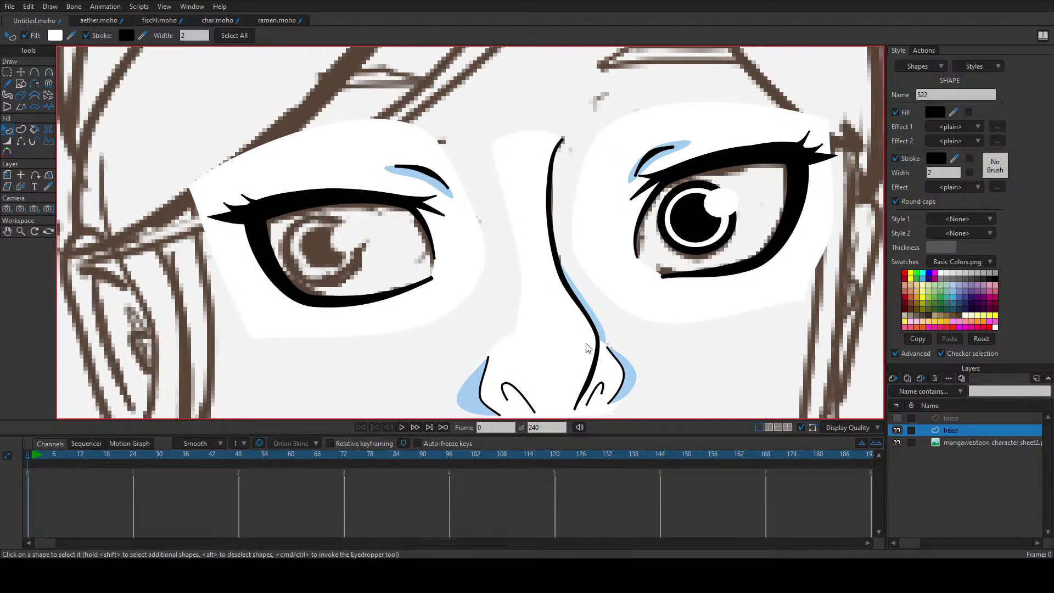
left_click(686, 242)
left_click(680, 262)
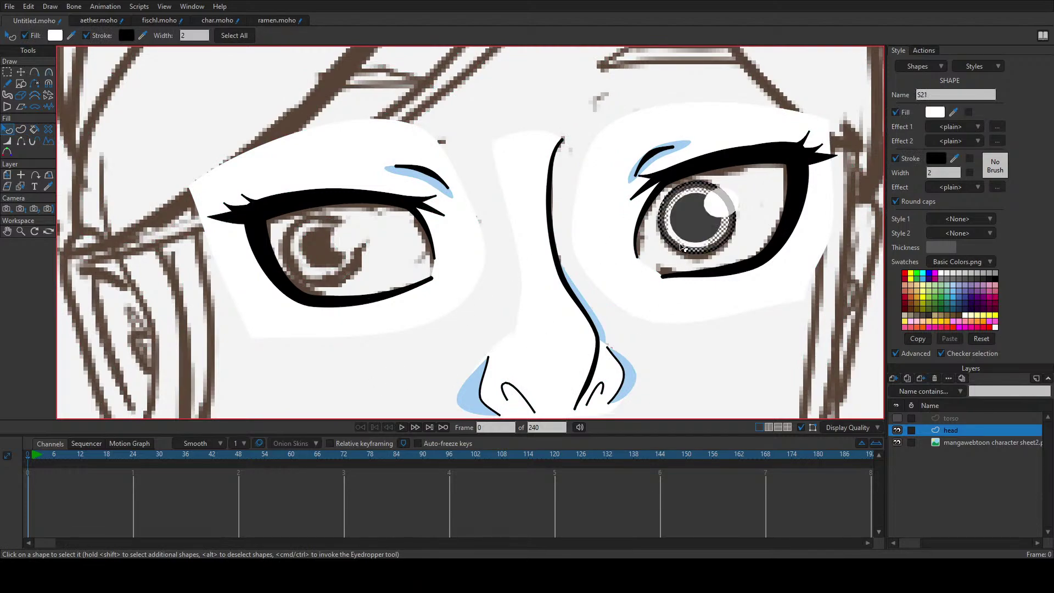
left_click(682, 253)
Step: Create shapes from the iris, pupil and highlight outlines of the left-hand eye and turn off the highlight's stroke
key("u")
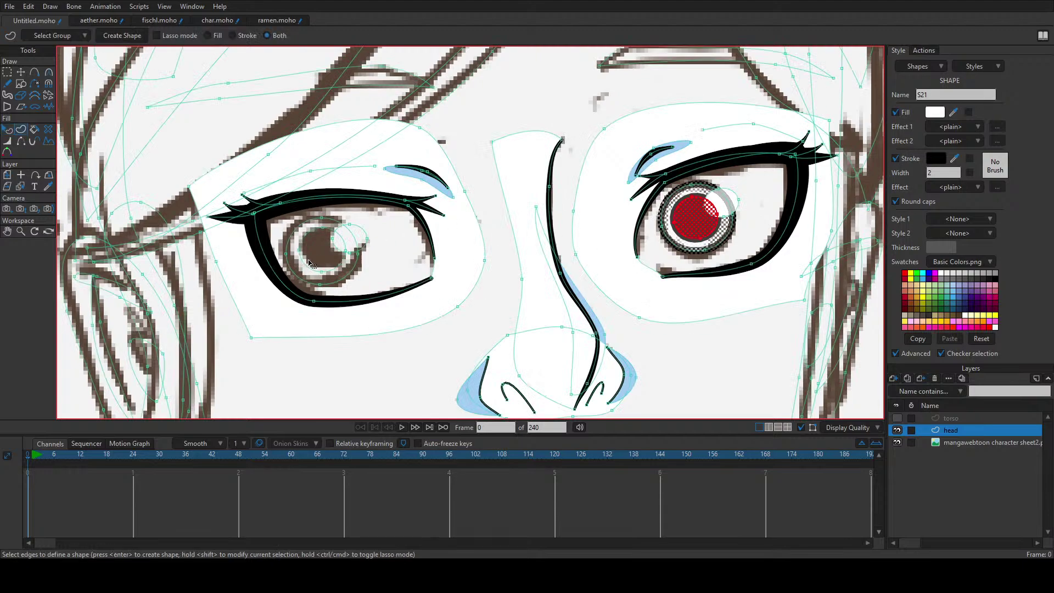
left_click(293, 274)
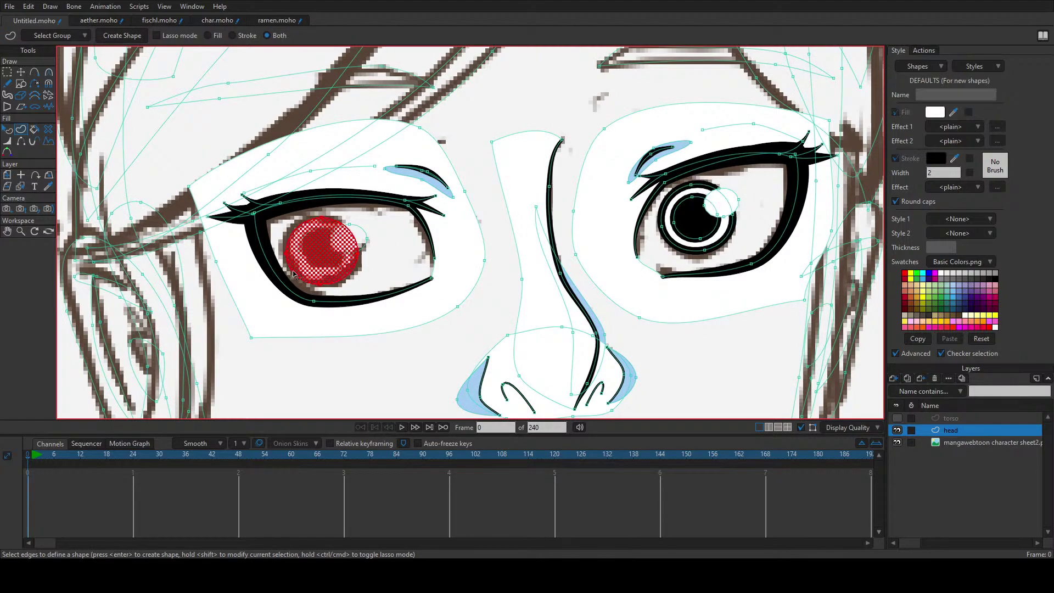
key("Return")
left_click(345, 253)
key("Return")
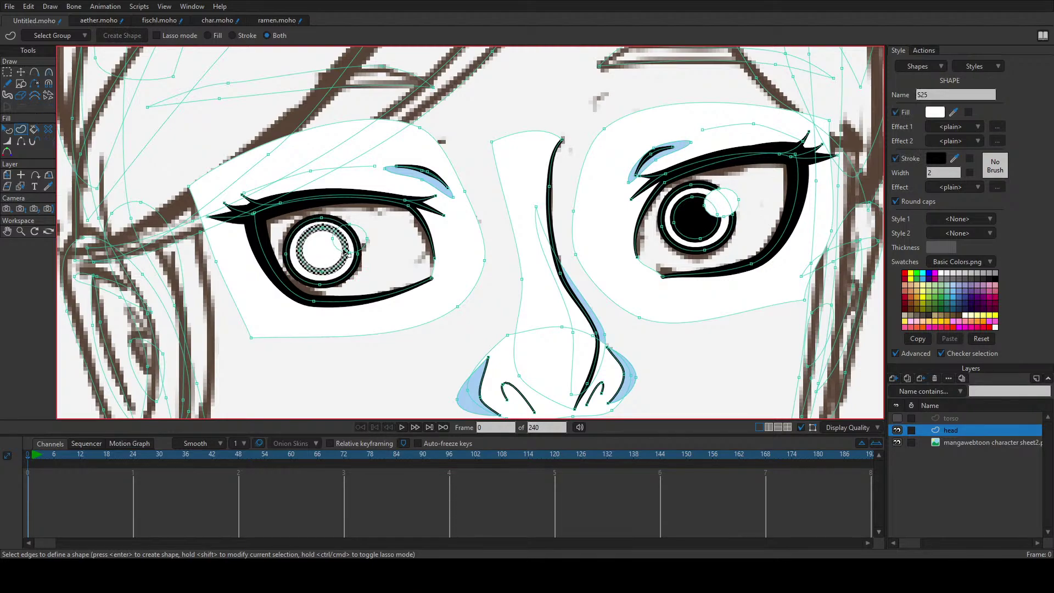
left_click(367, 248)
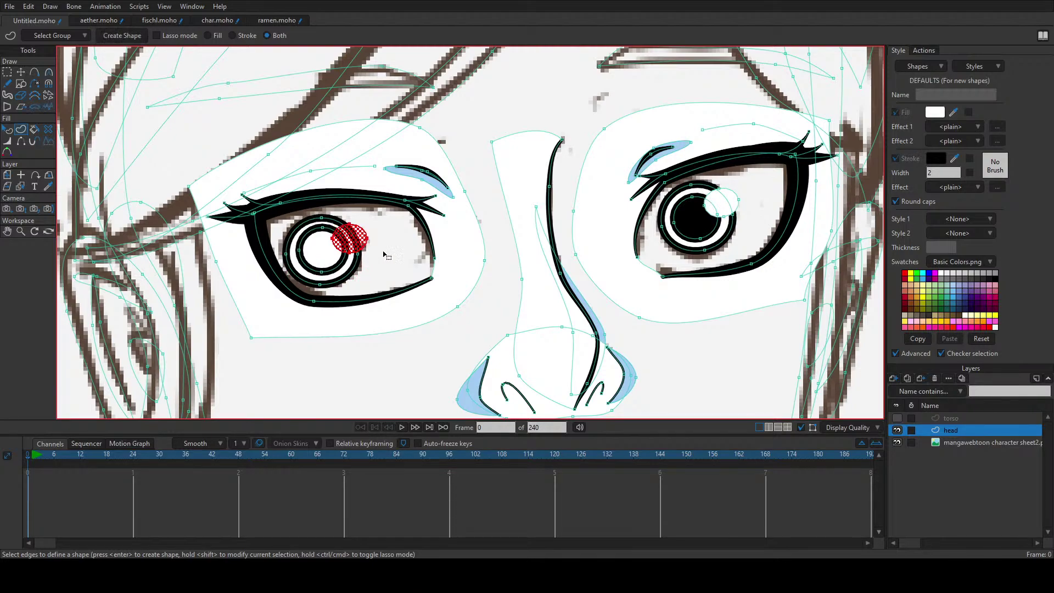
key("Return")
left_click(896, 159)
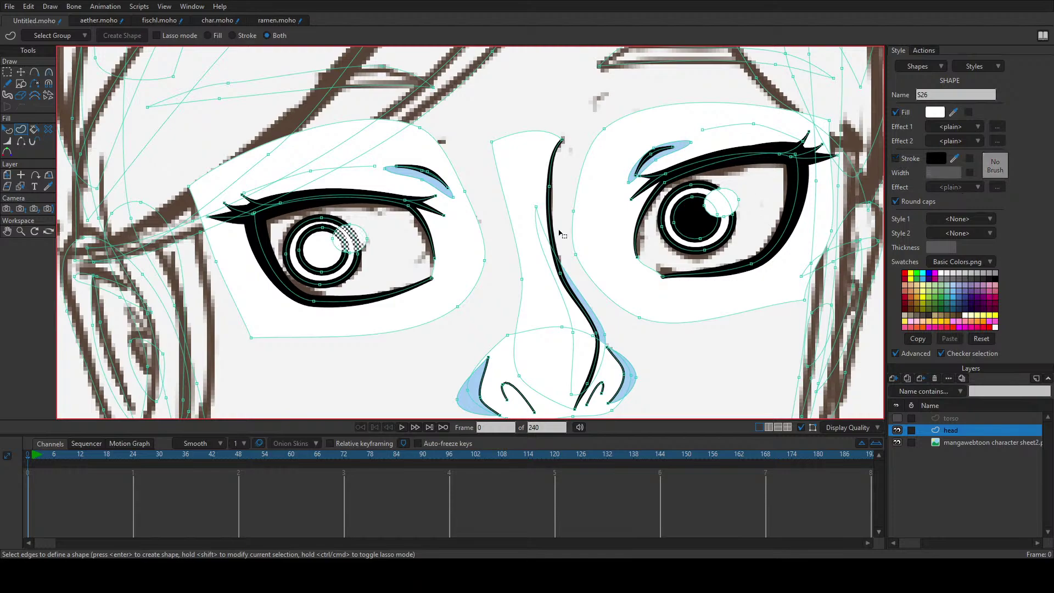
Step: Fill the left-hand eye's pupil shape with black sampled from the drawing
key("q")
left_click(333, 270)
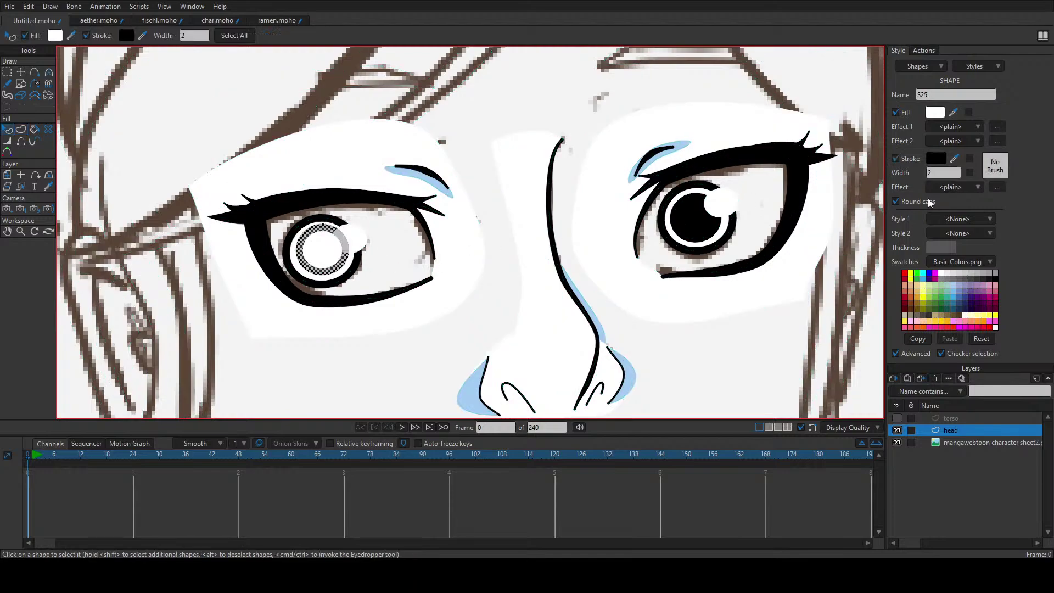
left_click(339, 254, "ctrl")
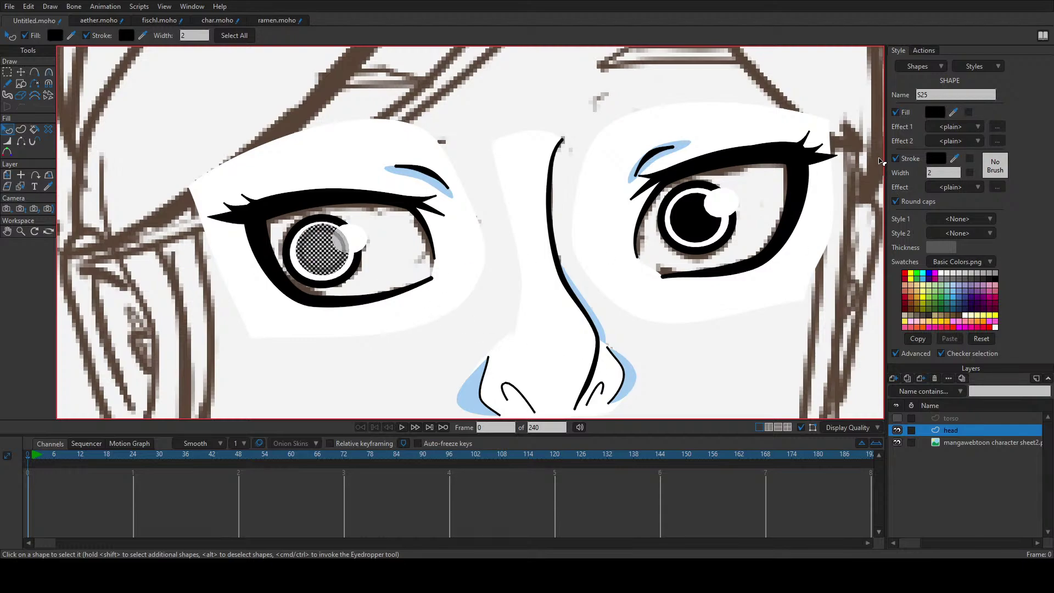
Step: Turn off the stroke on both pupil shapes and clear the selection
left_click(896, 160)
left_click(698, 228)
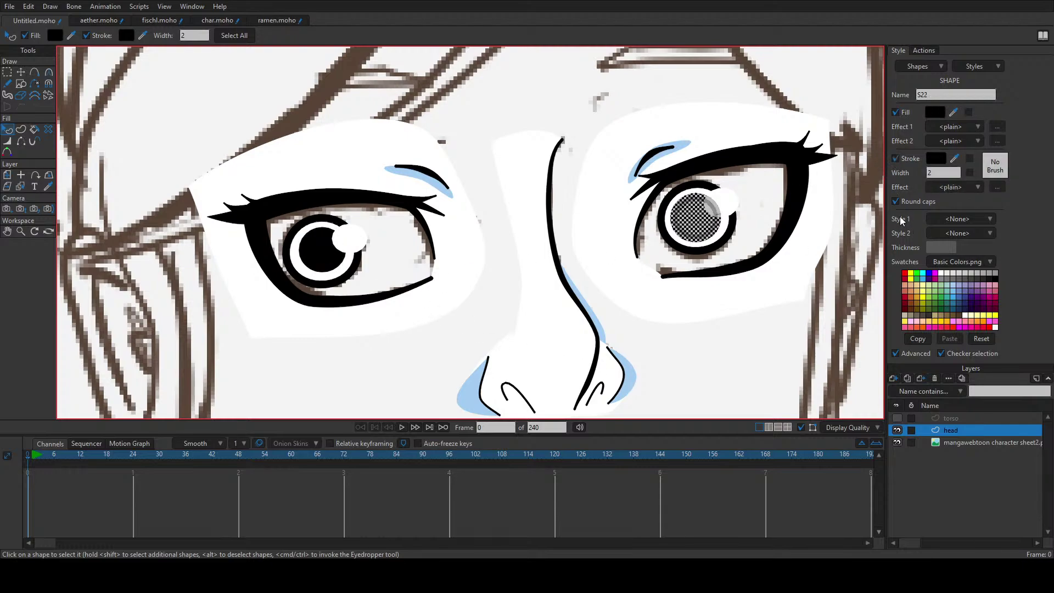
left_click(896, 160)
left_click(585, 282)
Step: Create a shape from the main face outline and change its fill colour to white
scroll(540, 281, "down", 4)
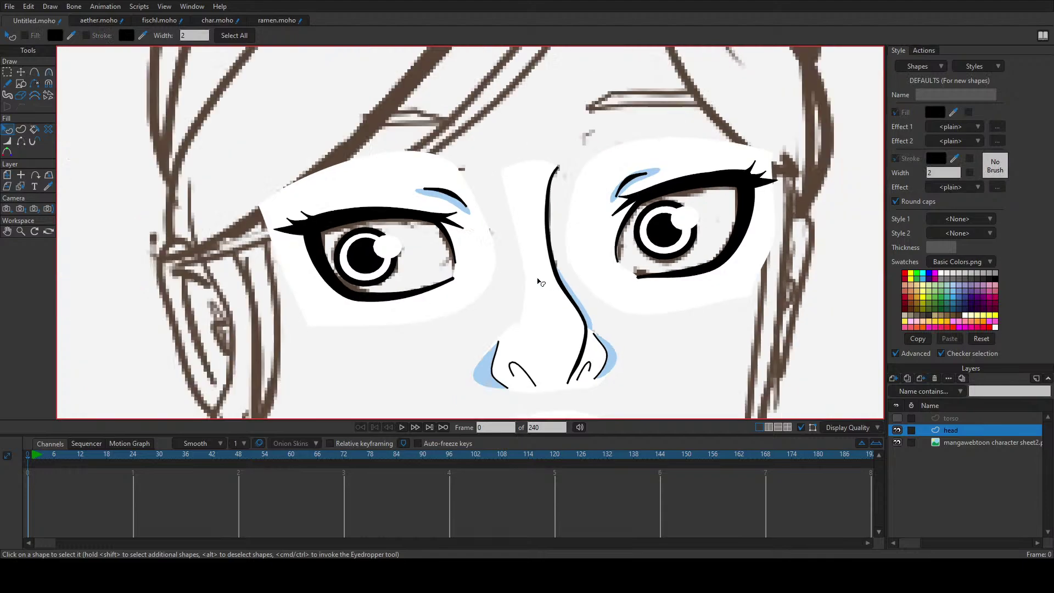
scroll(481, 211, "up", 4)
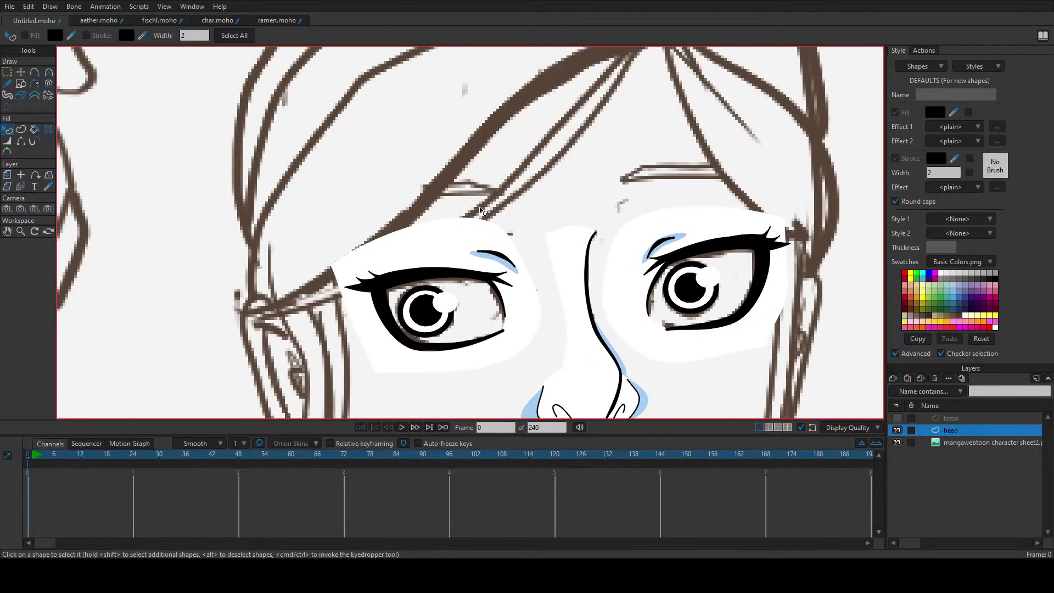
key("u")
scroll(459, 306, "down", 5)
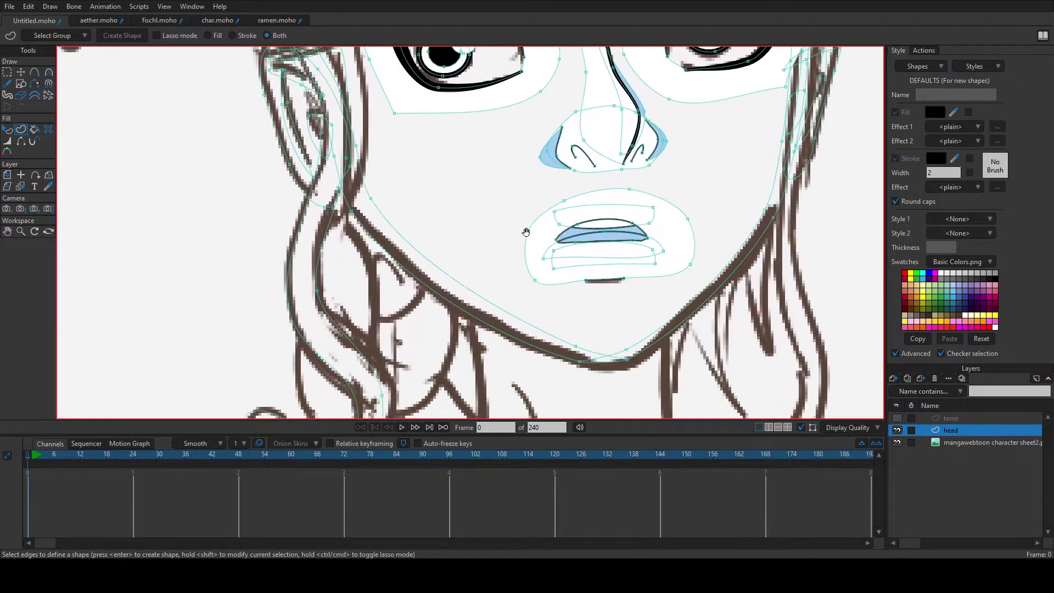
left_click(471, 317)
key("Return")
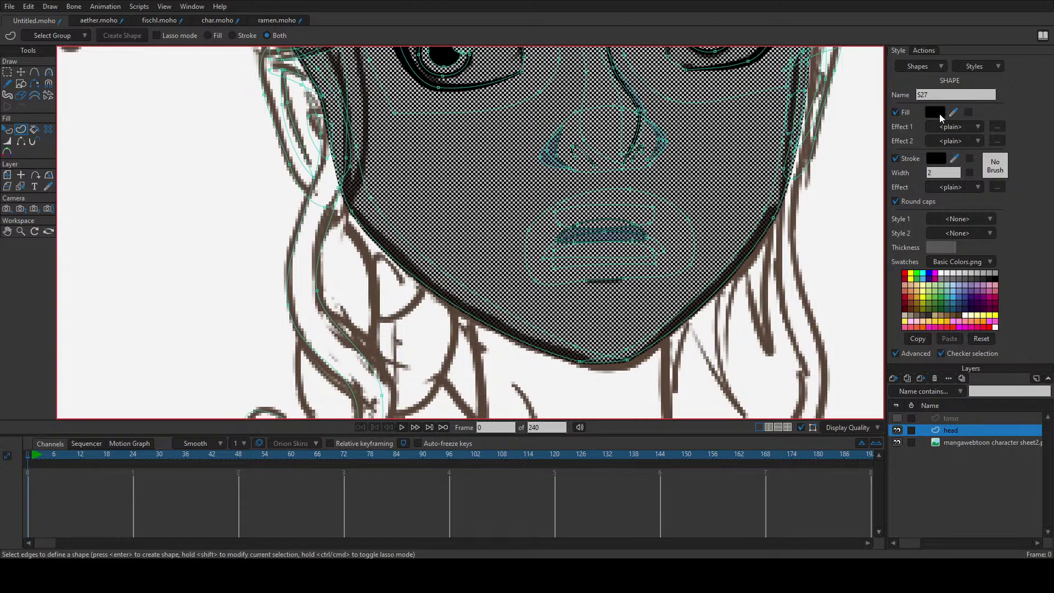
left_click(939, 115)
left_click_drag(490, 291, 367, 169)
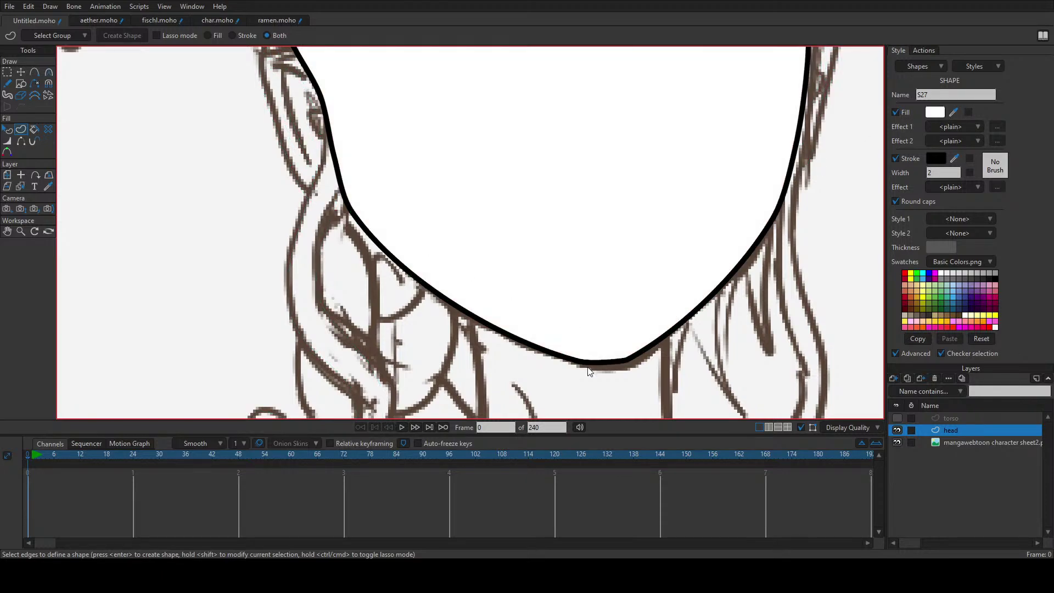
Step: Set the stroke width of the face shape to 1
left_click(931, 172)
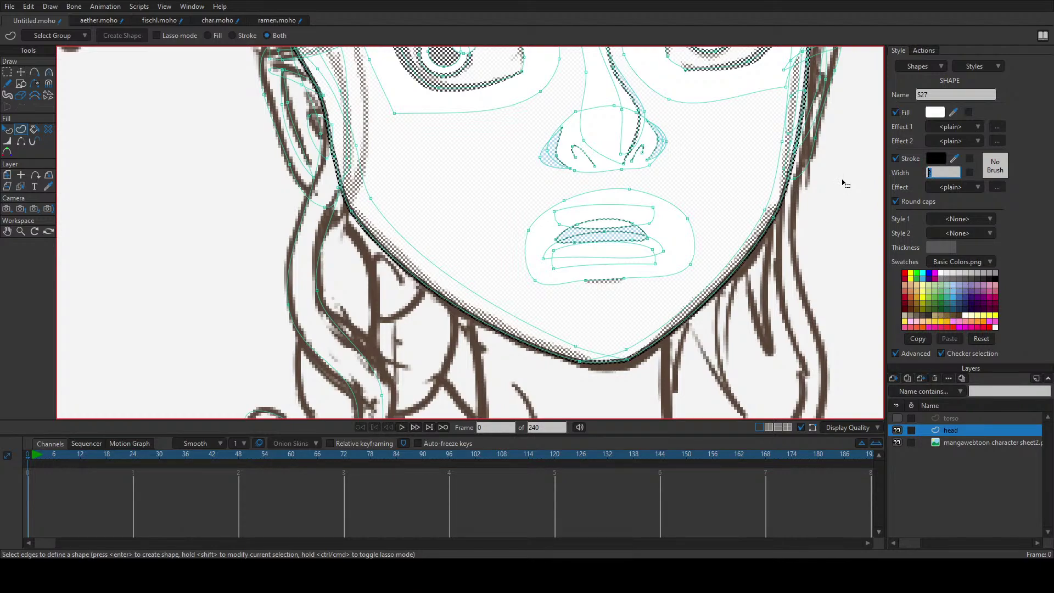
key("Return")
left_click(932, 172)
type("1")
key("Return")
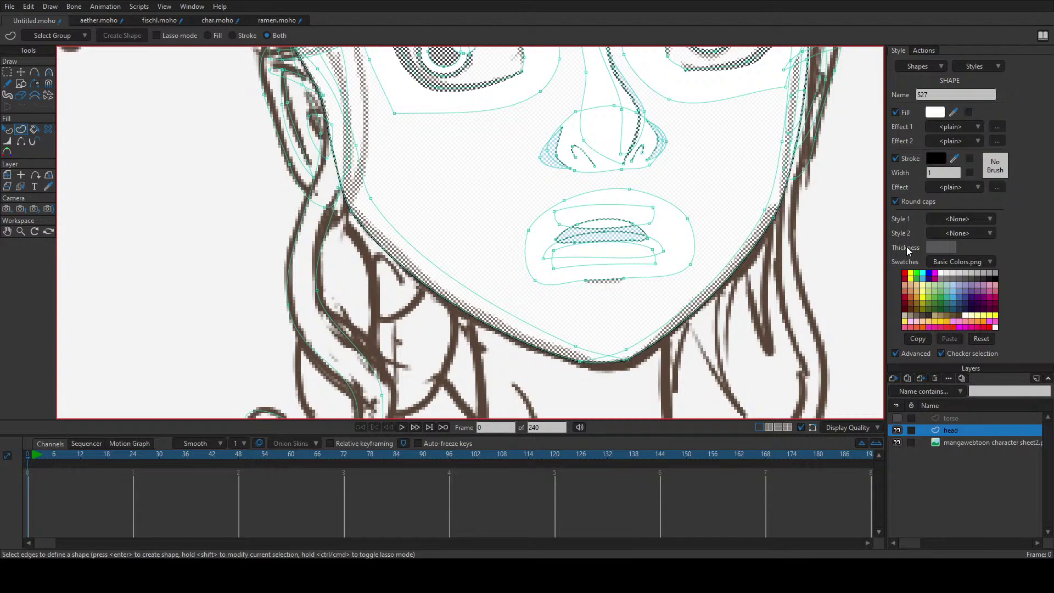
Step: Create a shape from the shadow outline along the left side of the face, between the outer and inner contours
left_click(553, 342)
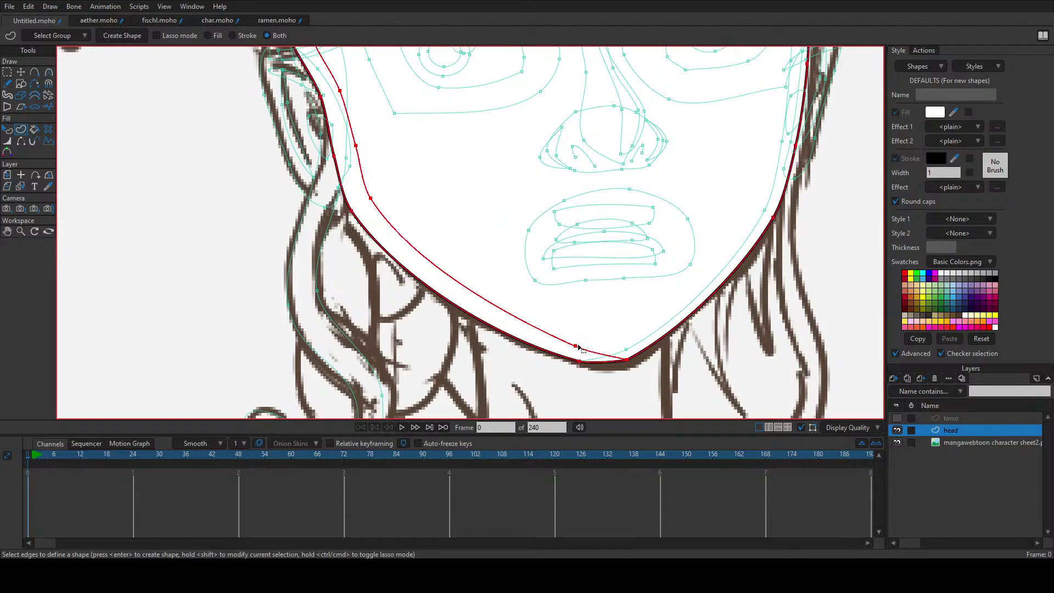
scroll(571, 343, "down", 5)
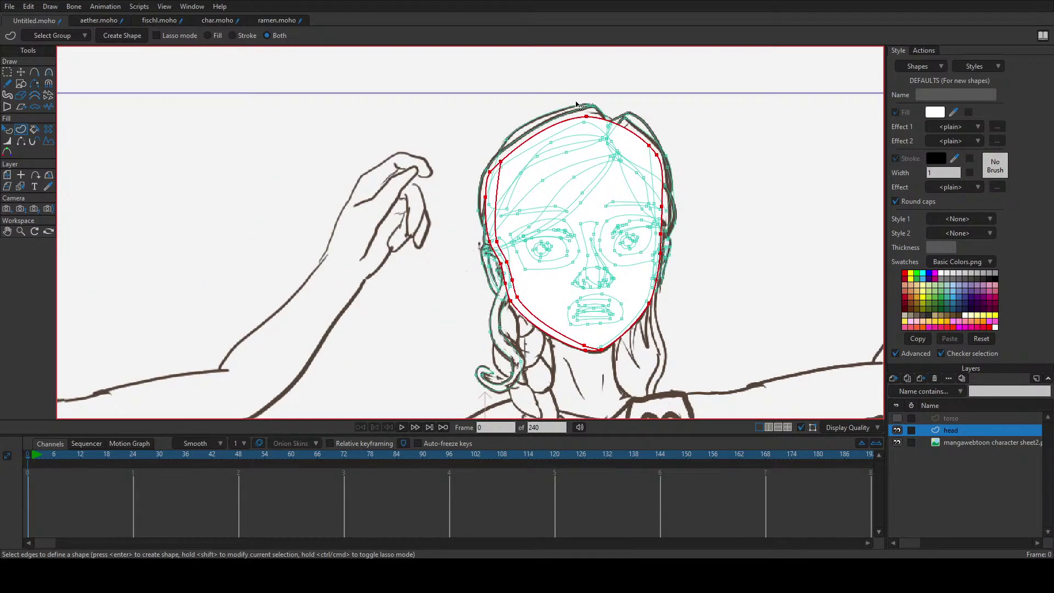
left_click_drag(577, 104, 730, 314)
scroll(548, 296, "up", 2)
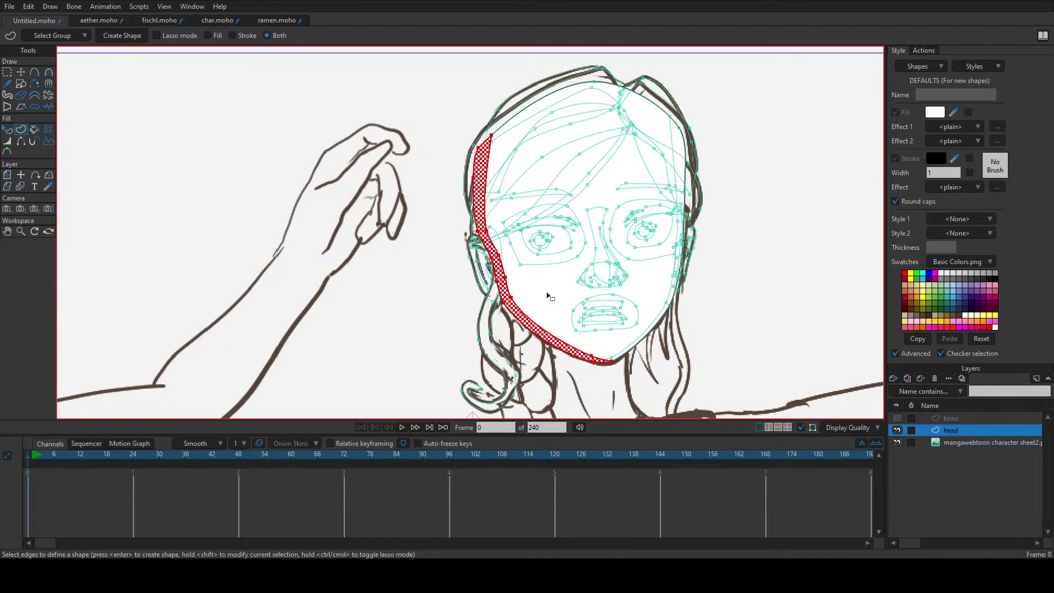
key("Return")
Step: Change the fill colour of the left face shadow shape to light blue and turn off its stroke
scroll(537, 329, "up", 2)
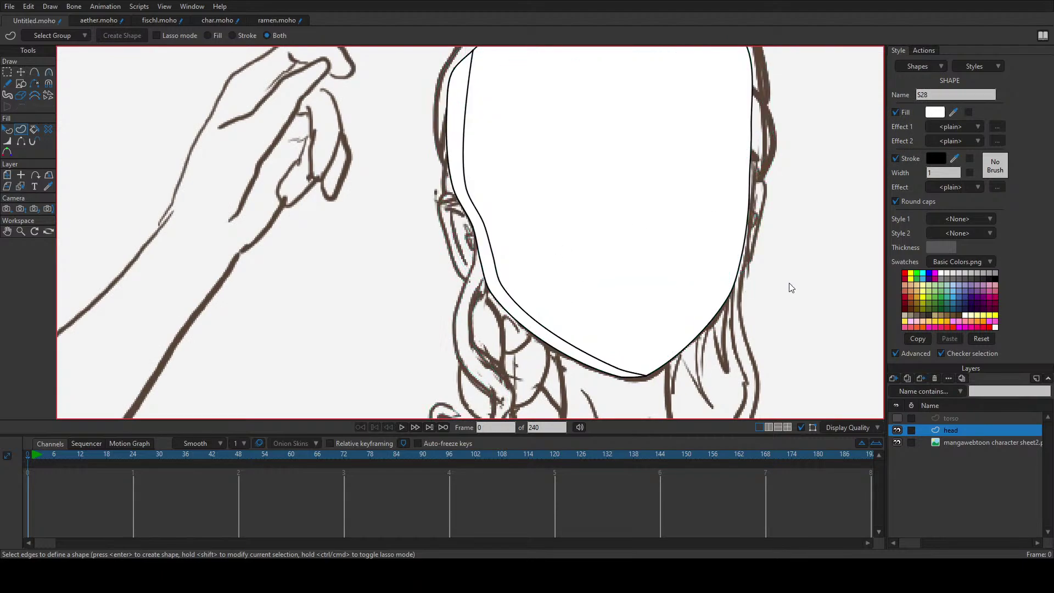
left_click(954, 291)
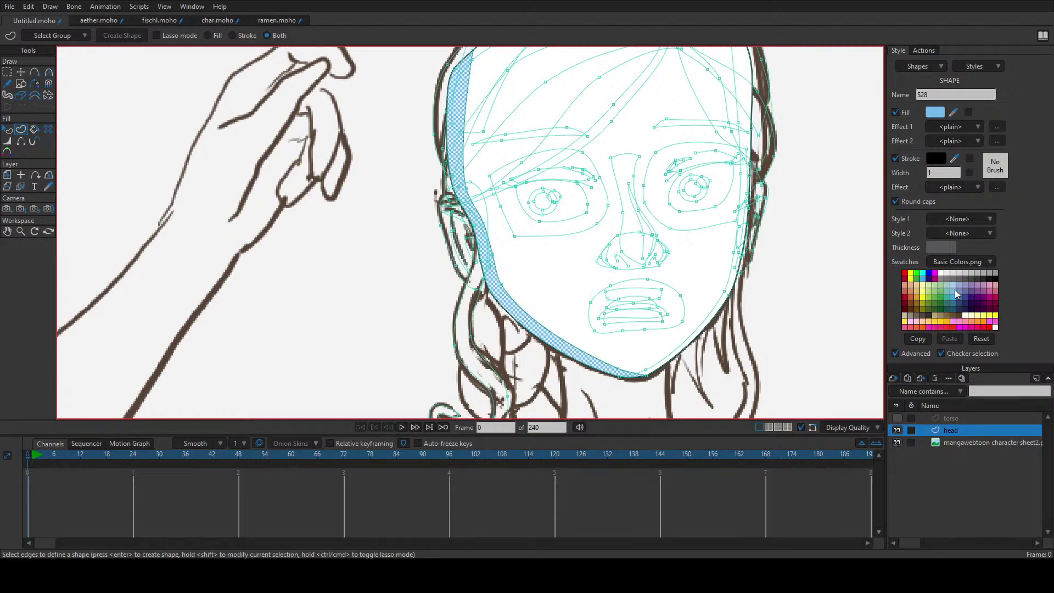
left_click(896, 159)
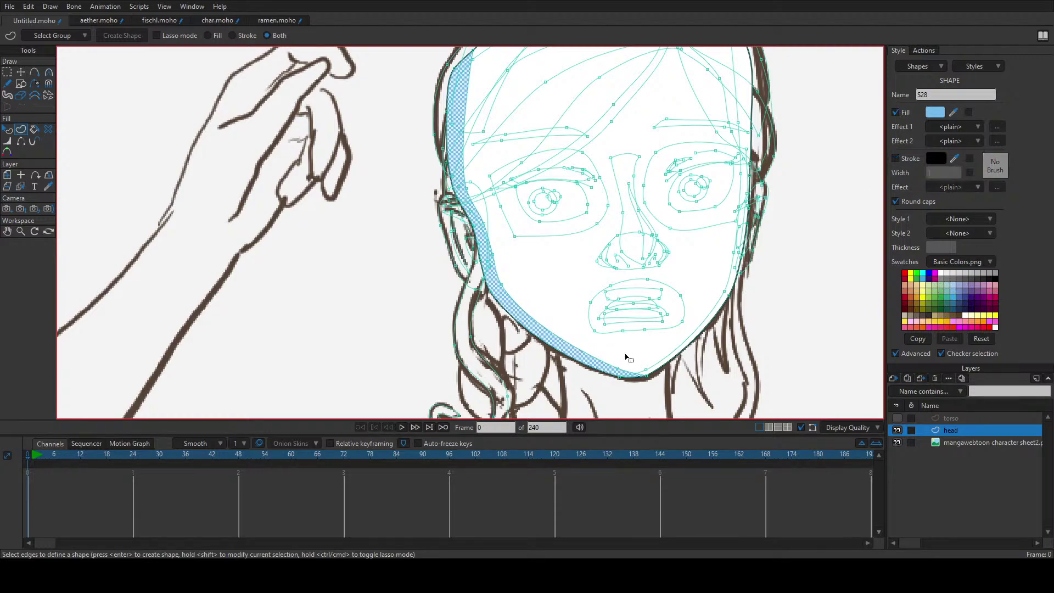
Step: Create a shape from the narrow shadow outline along the right side of the face, between the outer and inner contours
left_click(676, 353)
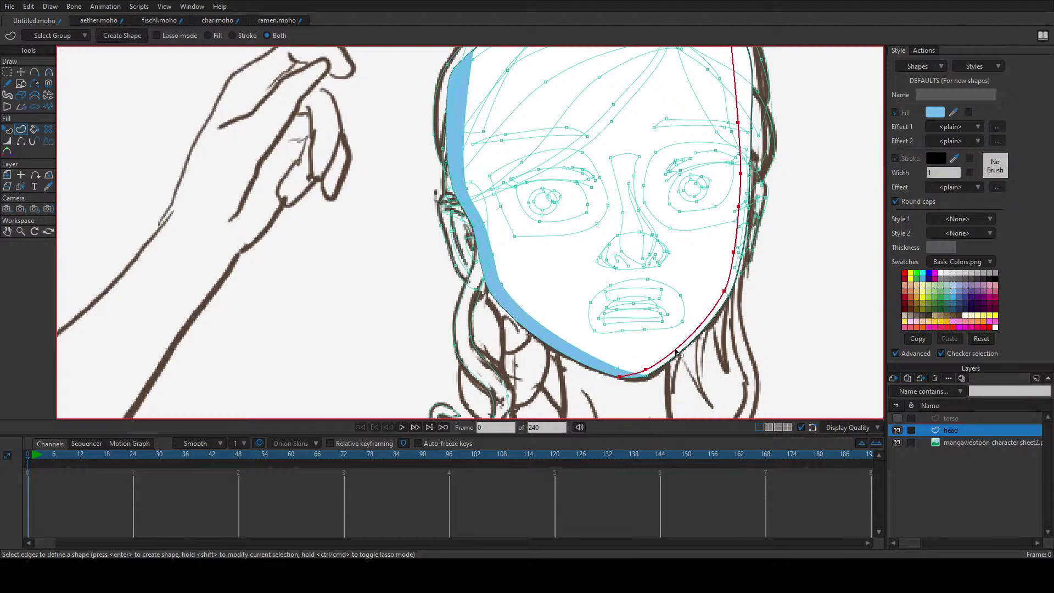
key("Return")
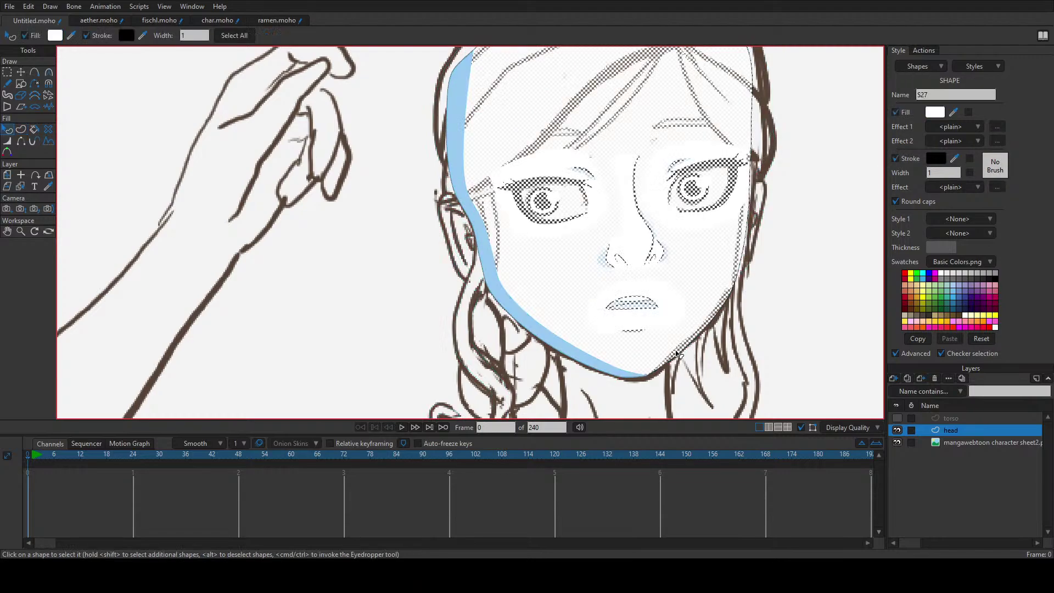
key("u")
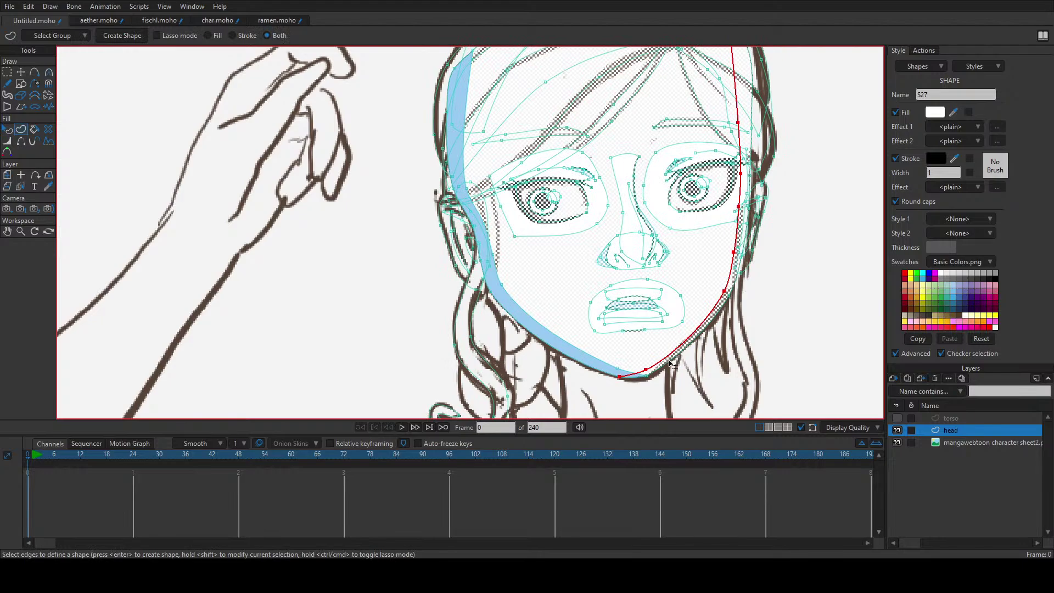
scroll(672, 365, "down", 3)
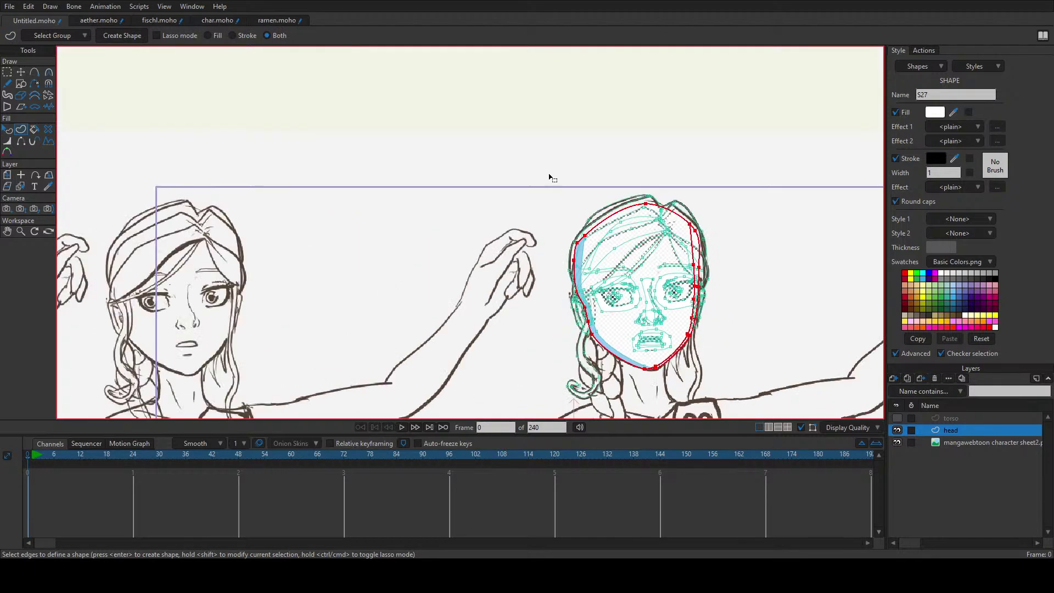
left_click_drag(547, 165, 621, 340)
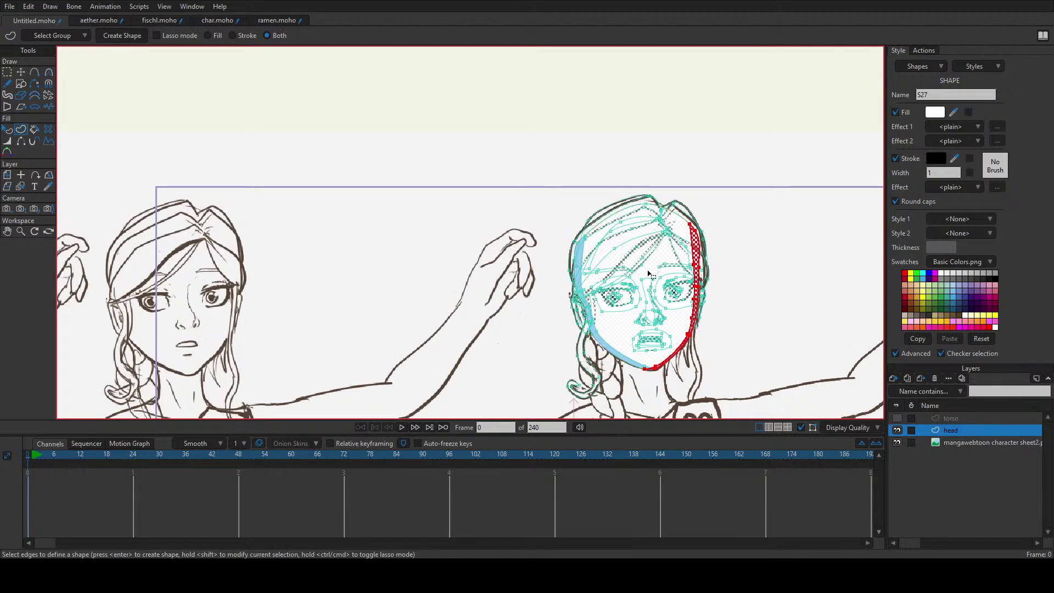
scroll(722, 403, "up", 3)
key("Return")
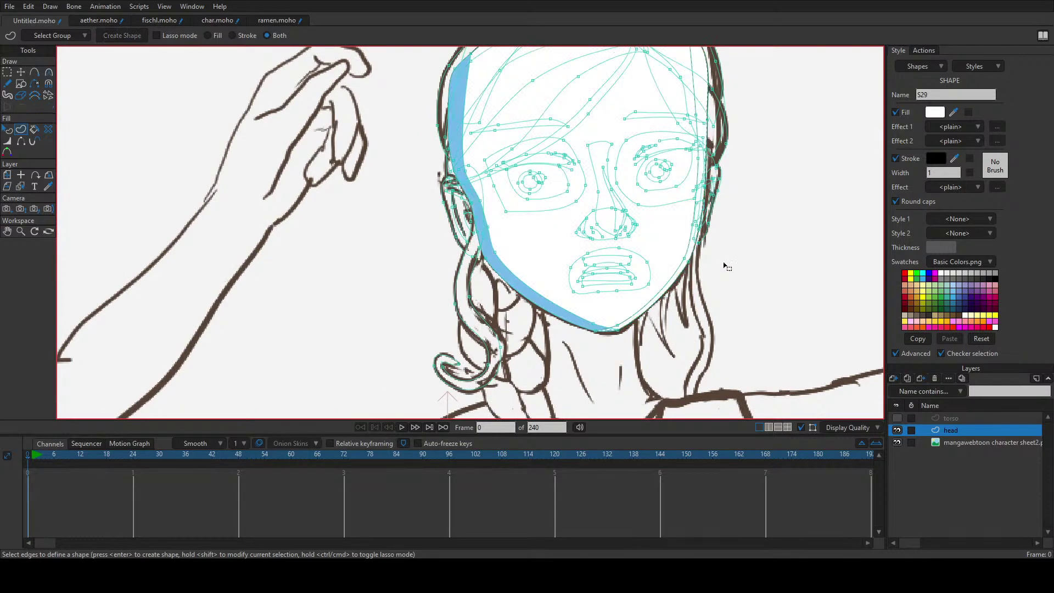
Step: Change the fill colour of the right face shadow shape to pale blue and turn off its stroke
left_click(953, 284)
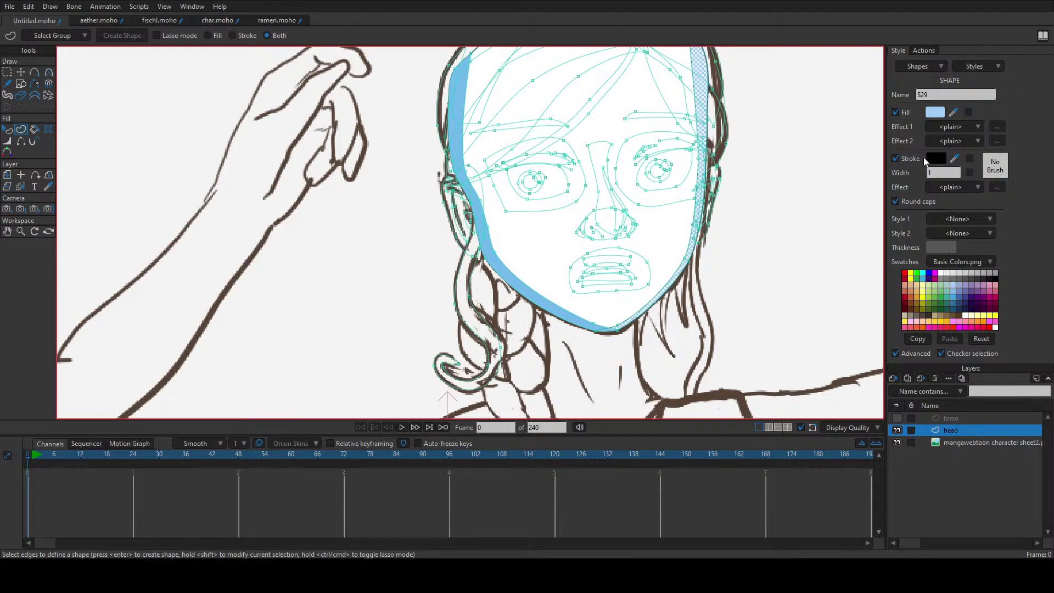
left_click(909, 160)
key("q")
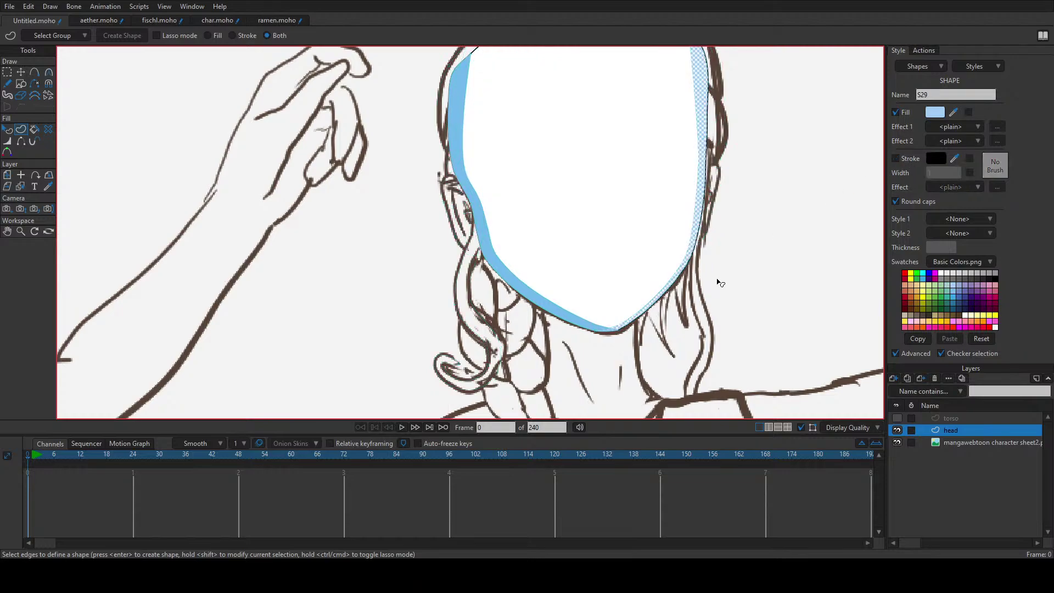
Step: Recolour the left face shadow shape with the same pale blue fill as the right face shadow
left_click(728, 273)
scroll(610, 318, "up", 3)
left_click(600, 319)
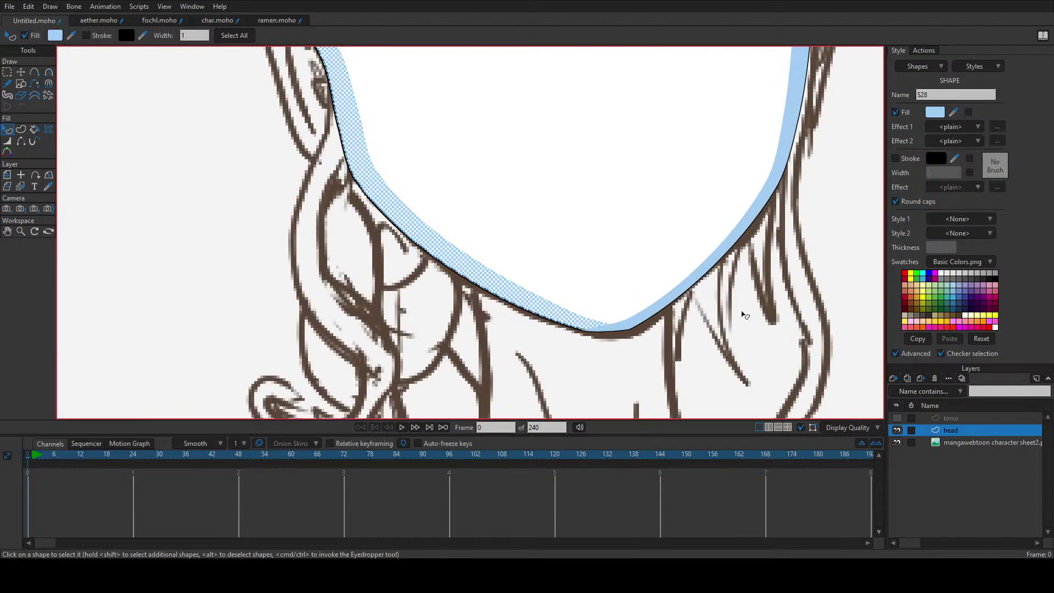
left_click(742, 312)
Step: Send the face shape and both side shadow shapes behind the eyes, nose and mouth
scroll(583, 309, "down", 2)
left_click_drag(581, 246, 489, 336)
scroll(443, 259, "up", 4)
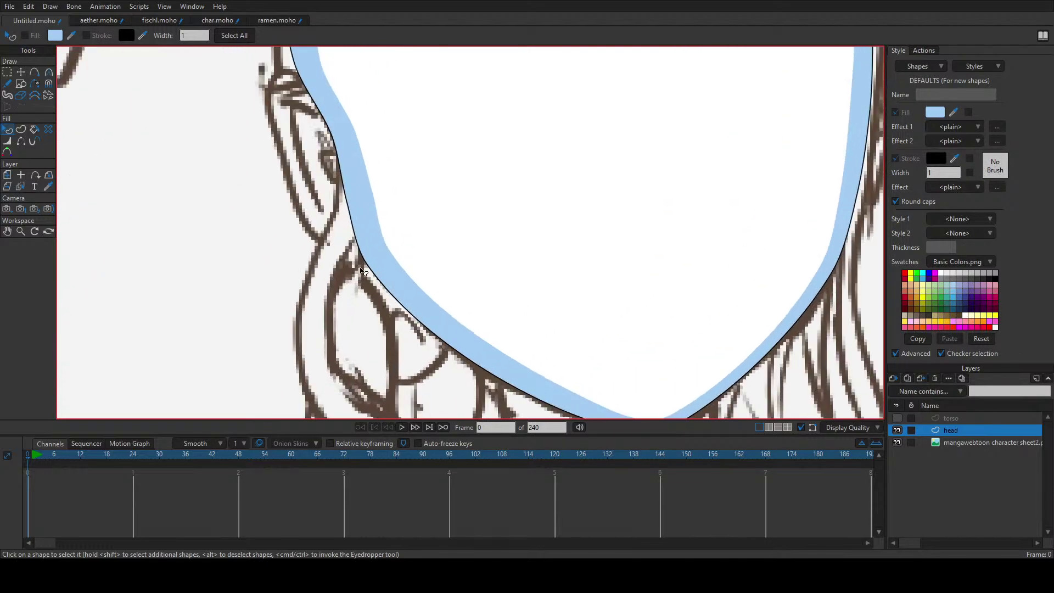
scroll(442, 246, "down", 1)
scroll(443, 246, "down", 3)
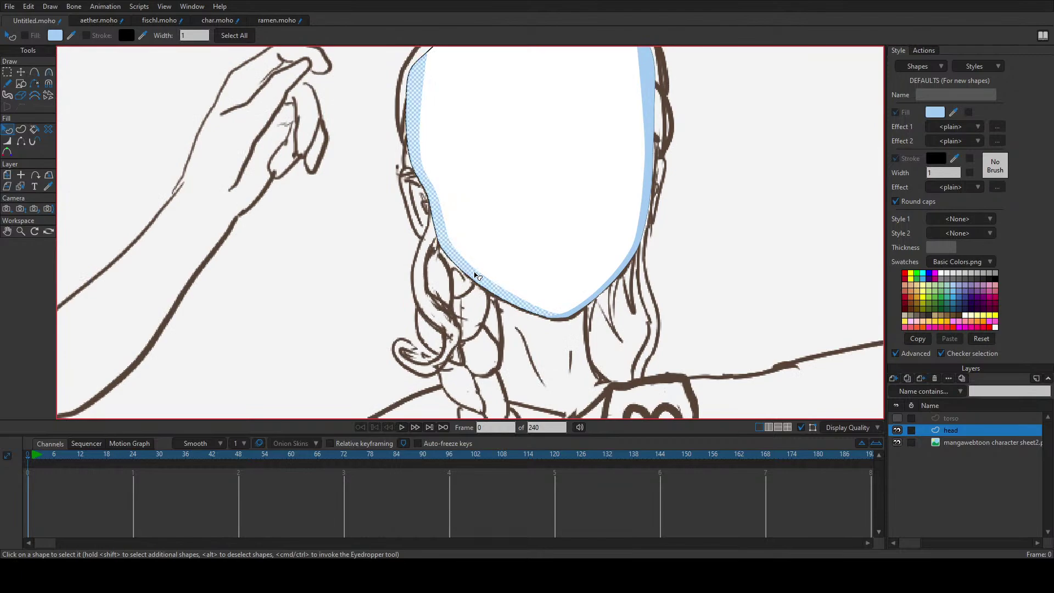
left_click(615, 280)
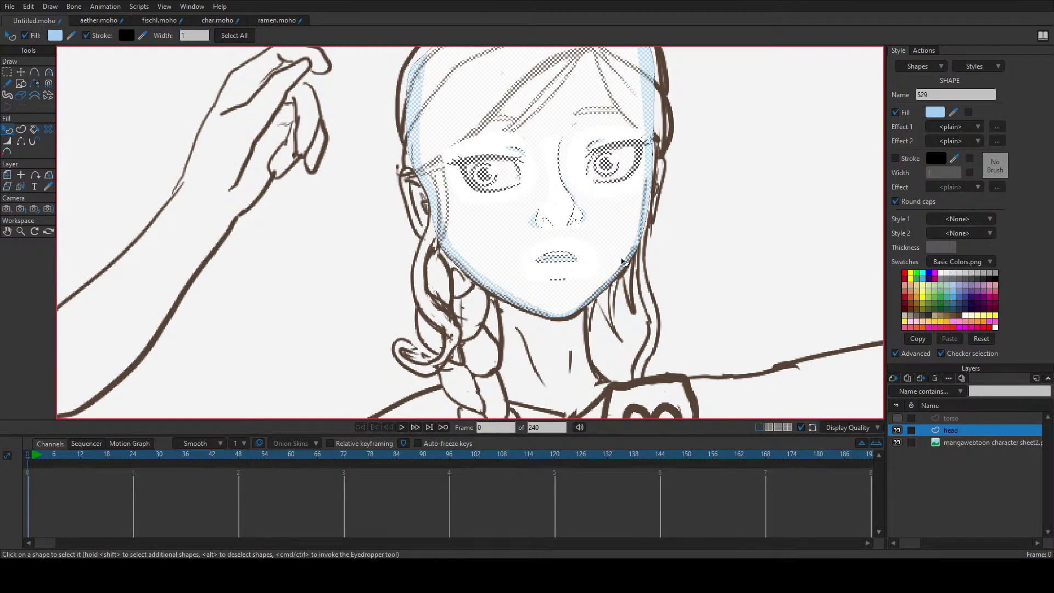
left_click(623, 263)
left_click(641, 268)
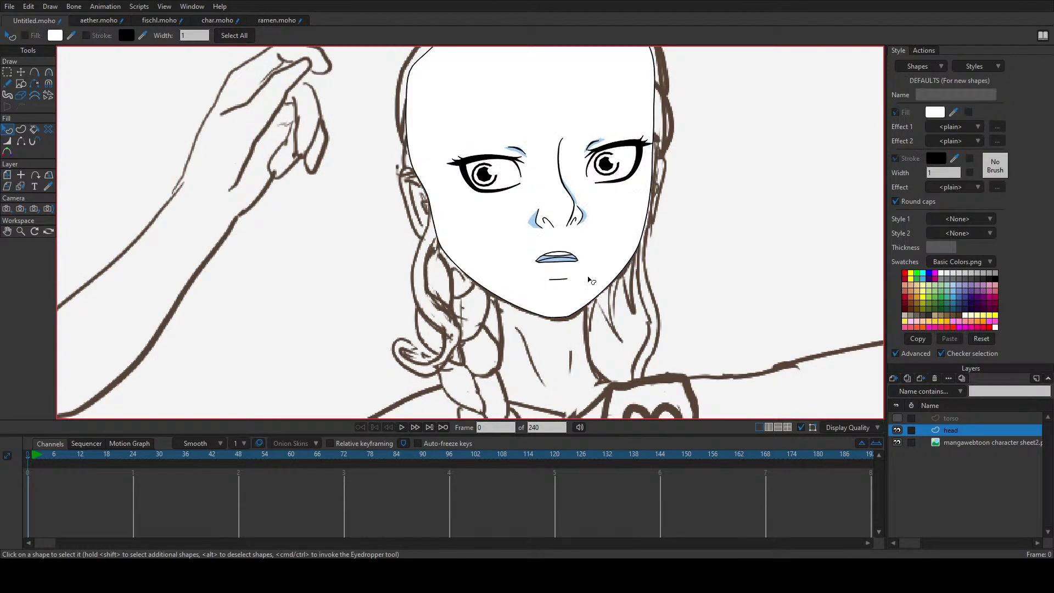
scroll(546, 292, "up", 2)
scroll(450, 302, "up", 2)
Step: Send the white face shape behind both blue side shadows
left_click(503, 267)
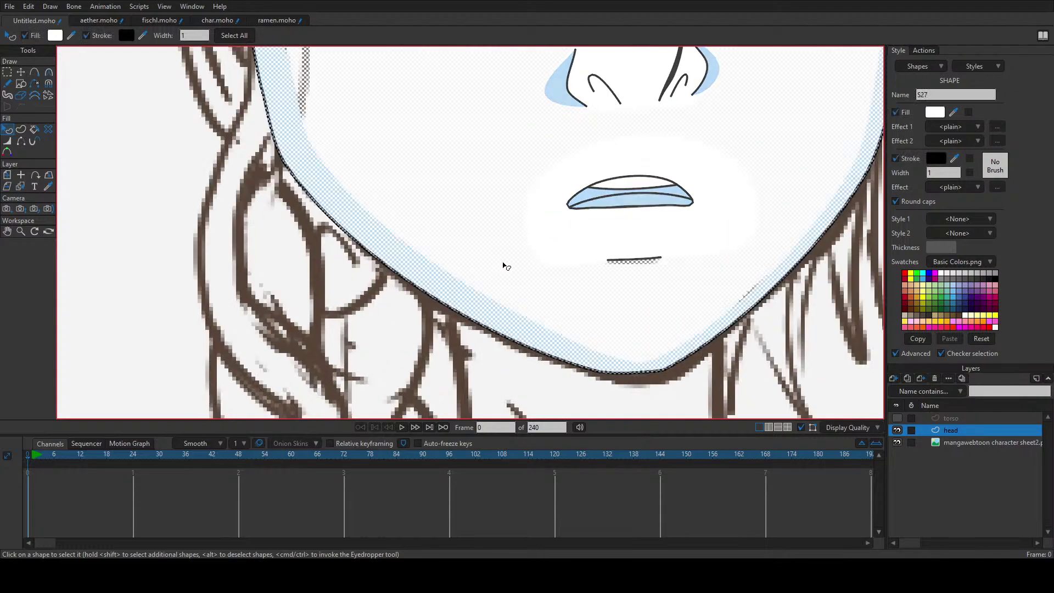
scroll(505, 267, "down", 1)
left_click(422, 328)
scroll(404, 328, "down", 3)
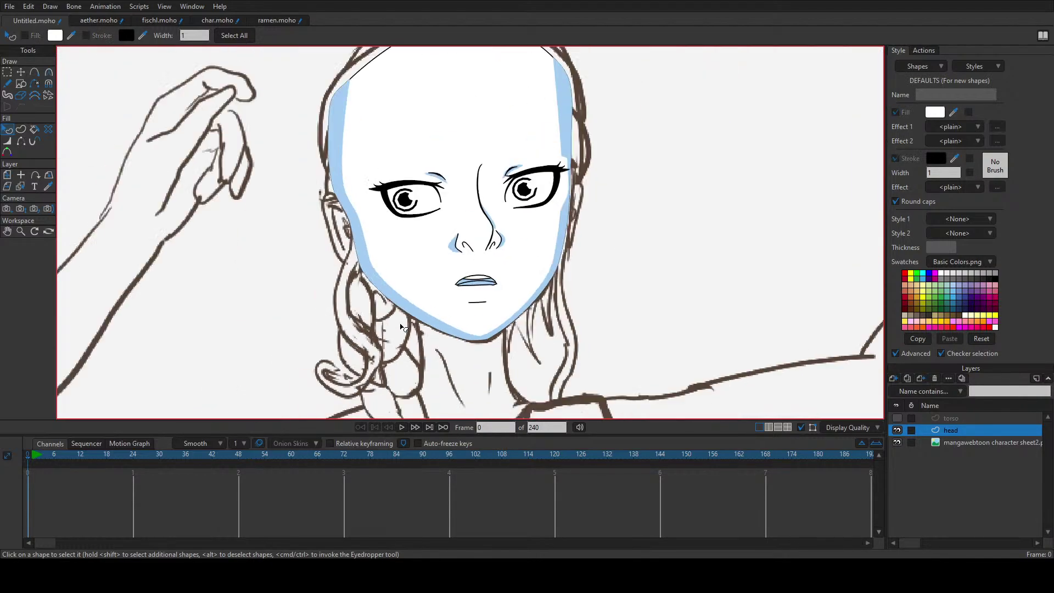
Step: Reshape the white area around the right eye by pulling its outer points inward, clear of the right face shadow
scroll(475, 329, "up", 3)
scroll(494, 373, "down", 1)
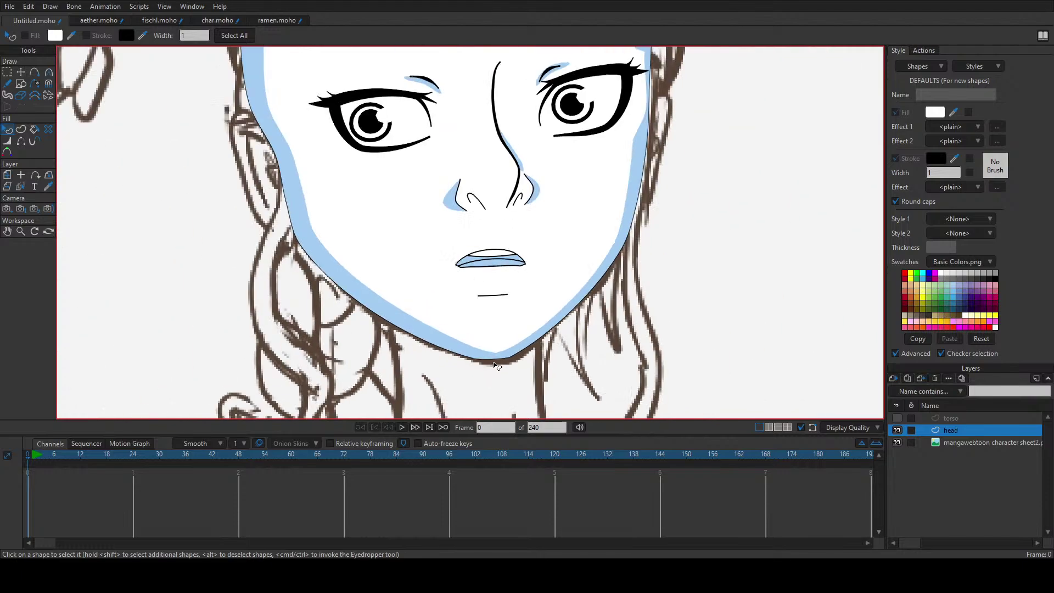
scroll(497, 365, "down", 2)
scroll(518, 321, "up", 3)
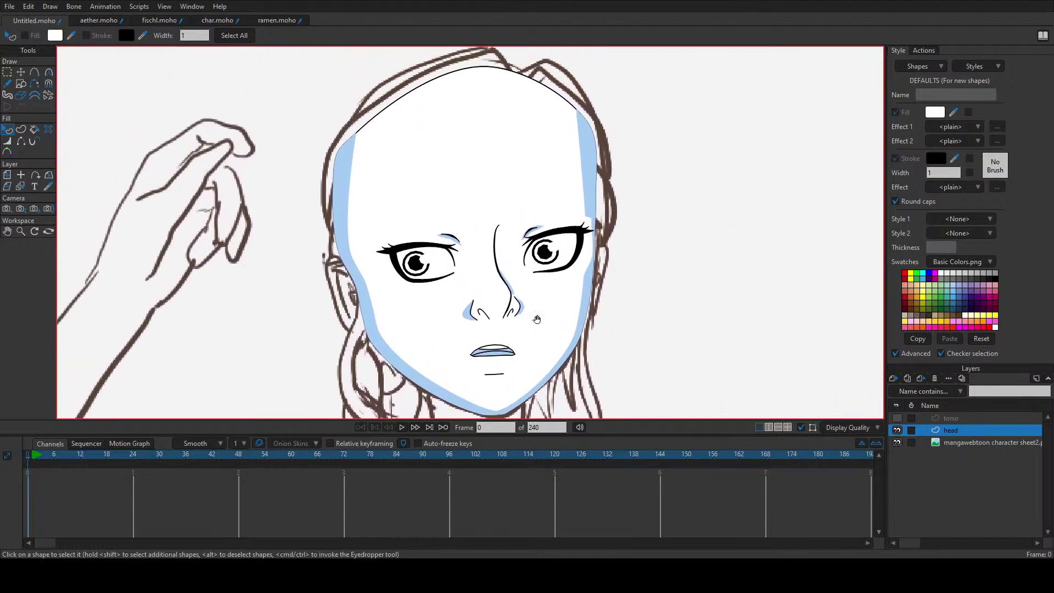
scroll(541, 312, "up", 1)
scroll(576, 263, "up", 3)
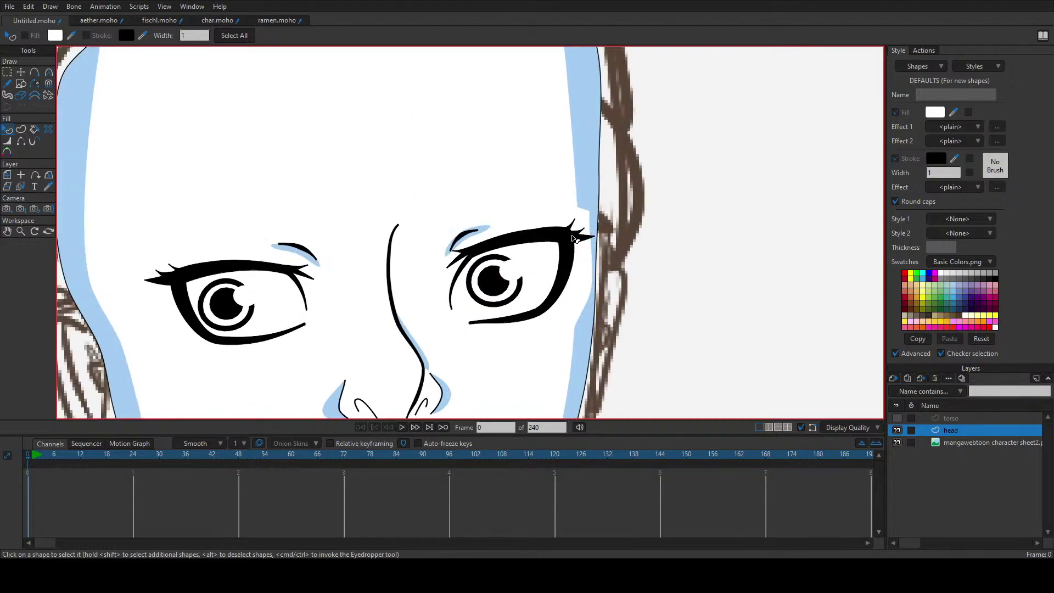
key("t")
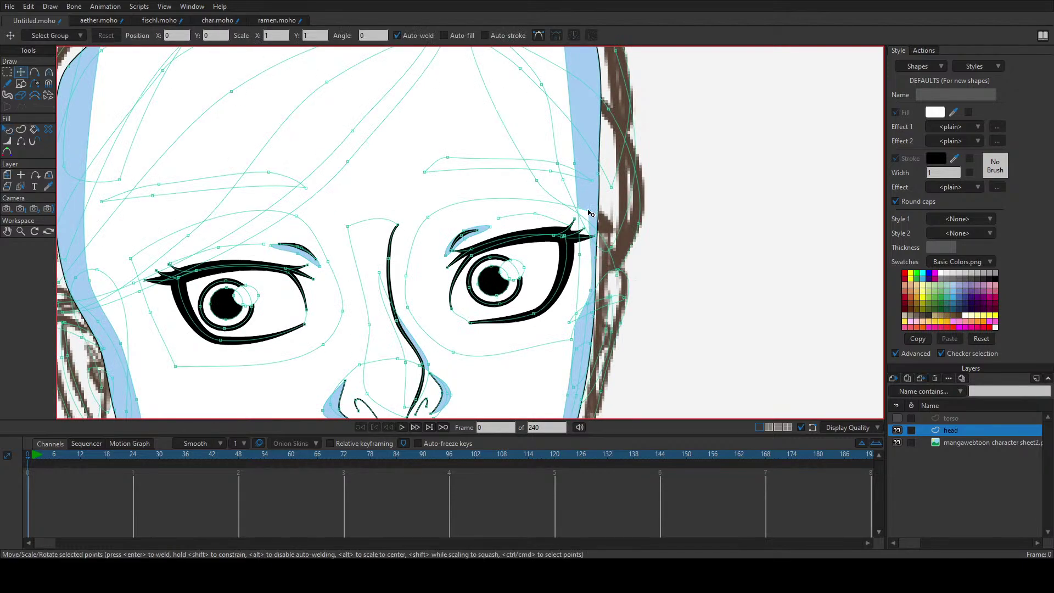
left_click(575, 213)
left_click_drag(588, 297, 551, 334)
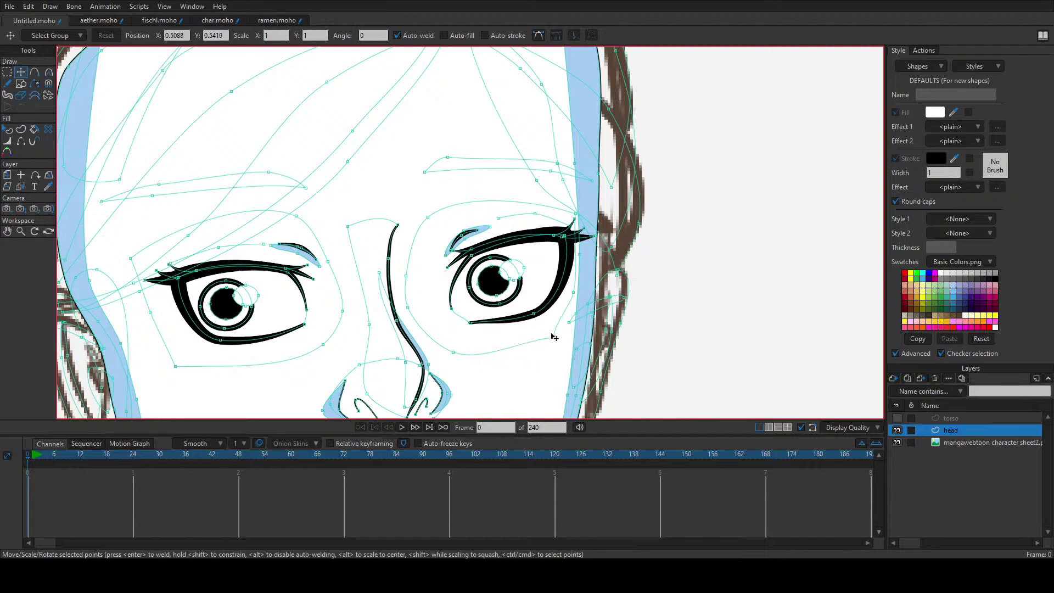
left_click(575, 293)
key("c")
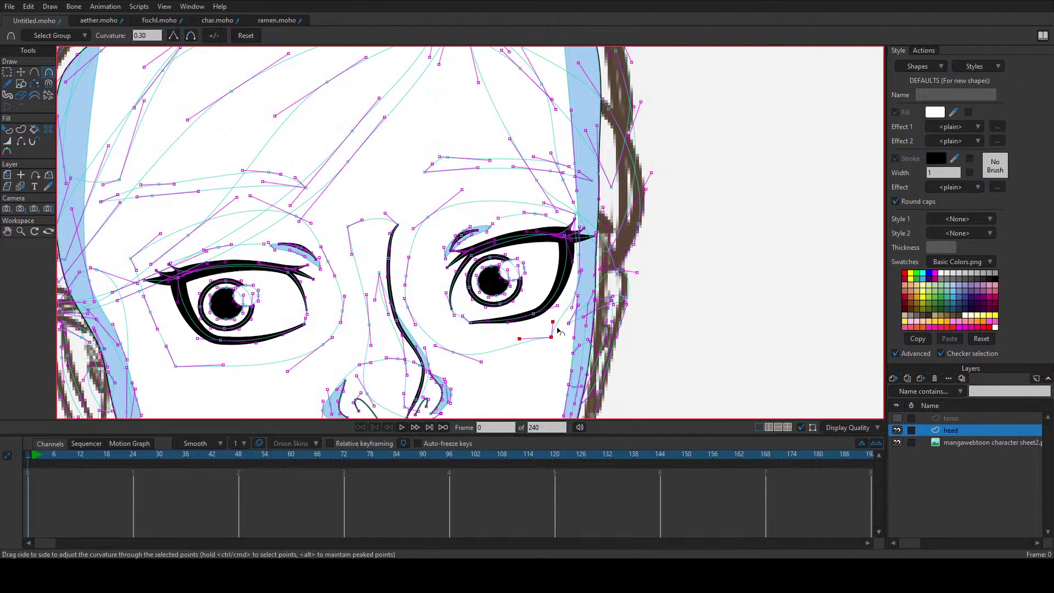
key("q")
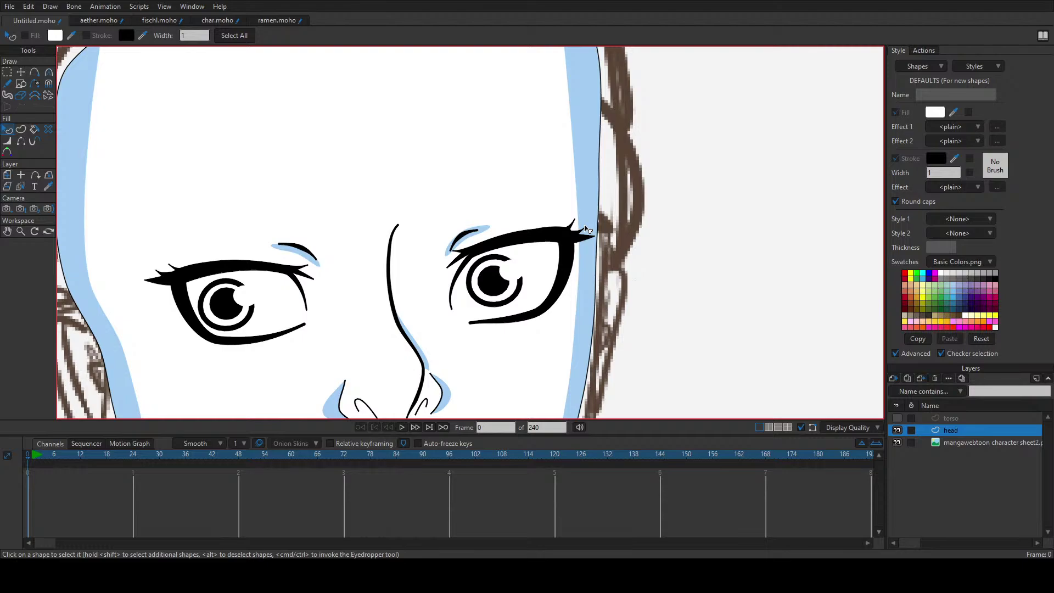
Step: Thicken the middle of both nostril and nose wing strokes, with the left nostril at 236 percent and the left wing at 238 percent
scroll(586, 230, "down", 5)
scroll(471, 381, "up", 3)
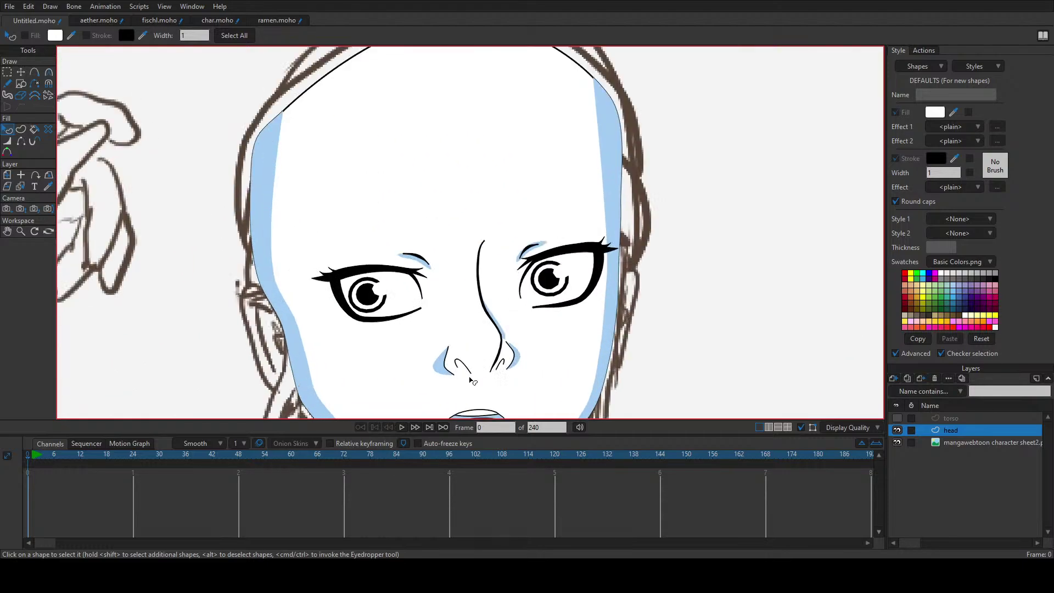
scroll(472, 380, "up", 3)
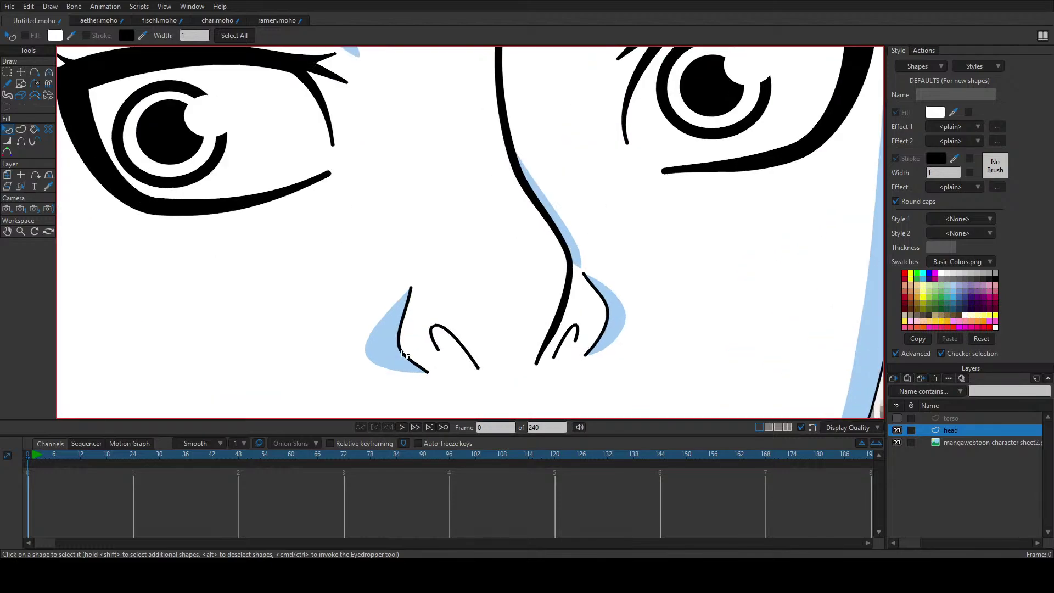
key("w")
mouse_move(404, 355)
left_mouse_down()
mouse_move(395, 354)
mouse_move(409, 350)
left_mouse_up()
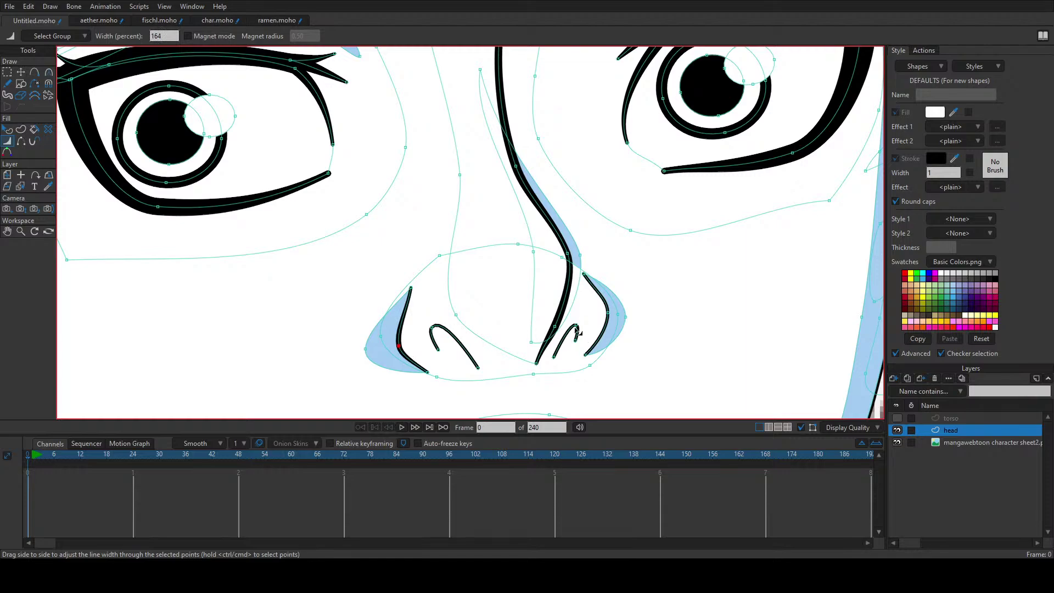
left_click_drag(576, 326, 595, 326)
left_click_drag(436, 334, 477, 331)
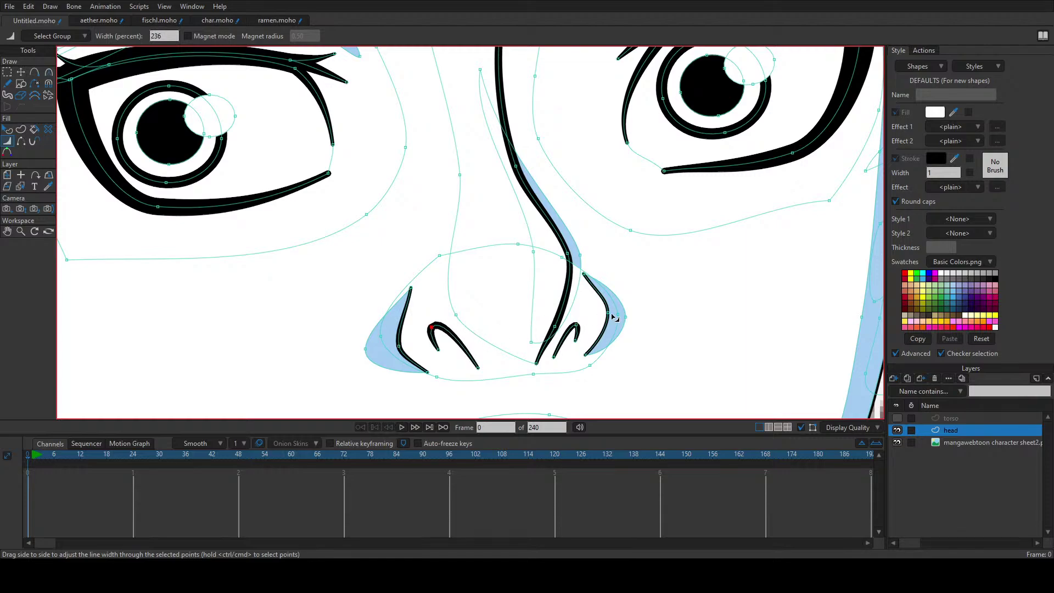
left_click_drag(613, 317, 645, 318)
left_click_drag(403, 347, 435, 344)
scroll(584, 348, "up", 3)
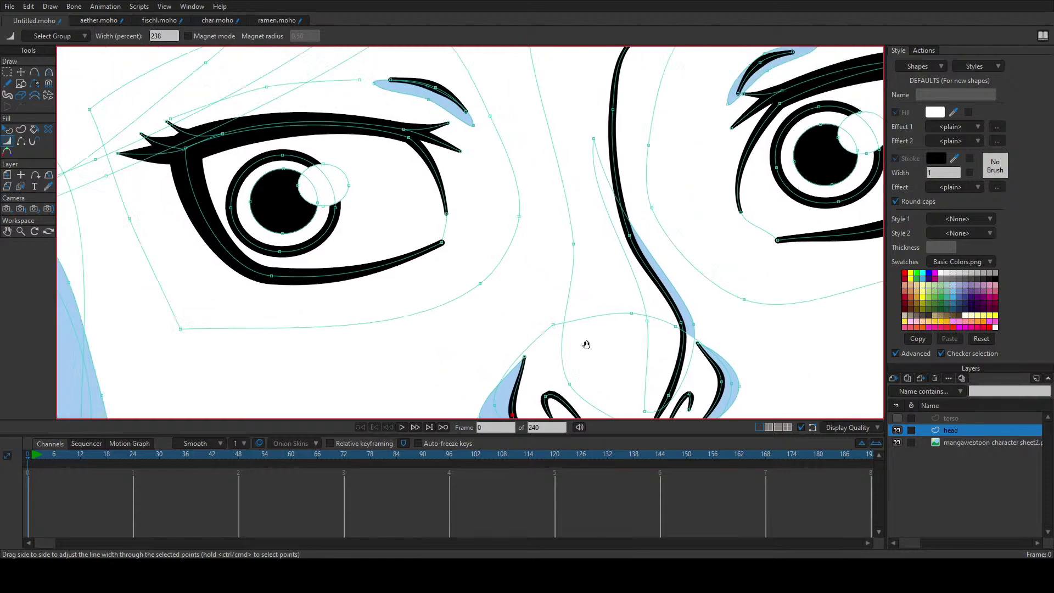
Step: Create a black stroke shape from the eyelid crease line above the right eye
left_click_drag(409, 296, 389, 356)
left_click_drag(454, 250, 440, 273)
left_click_drag(566, 256, 520, 250)
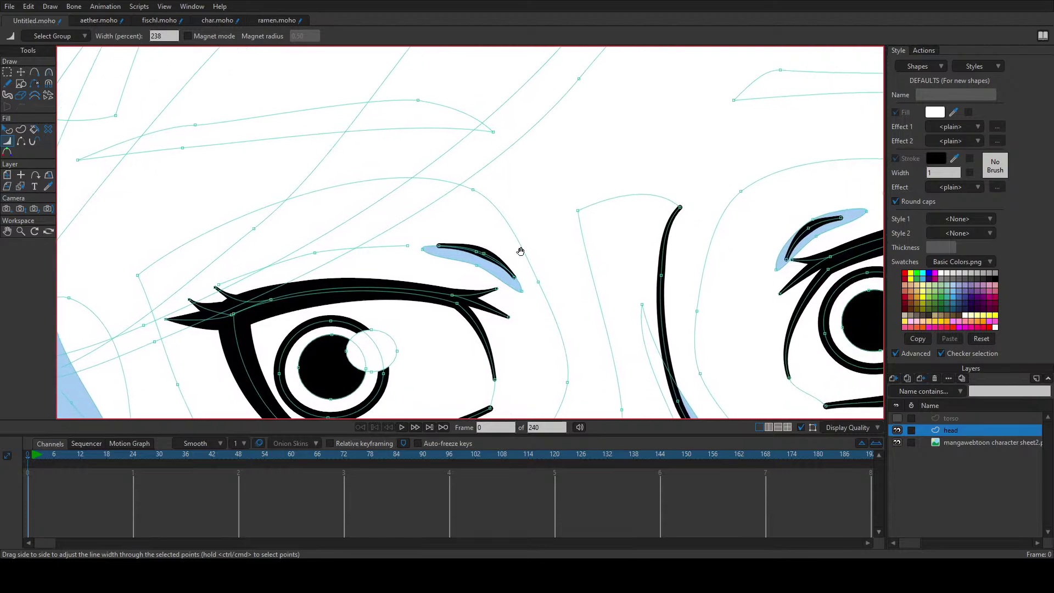
left_click_drag(653, 256, 432, 291)
key("u")
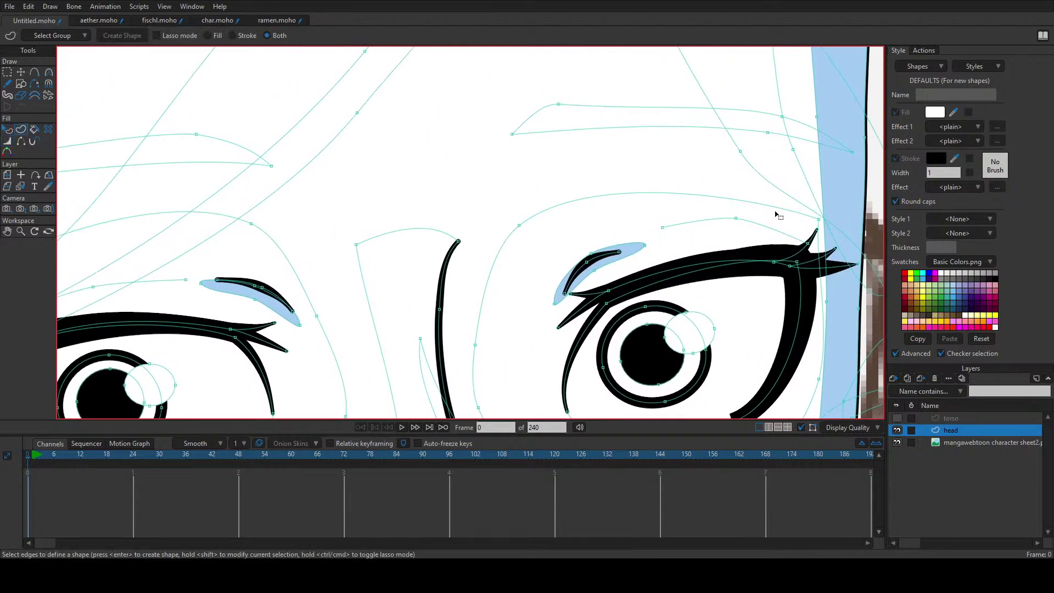
left_click(724, 222)
key("Return")
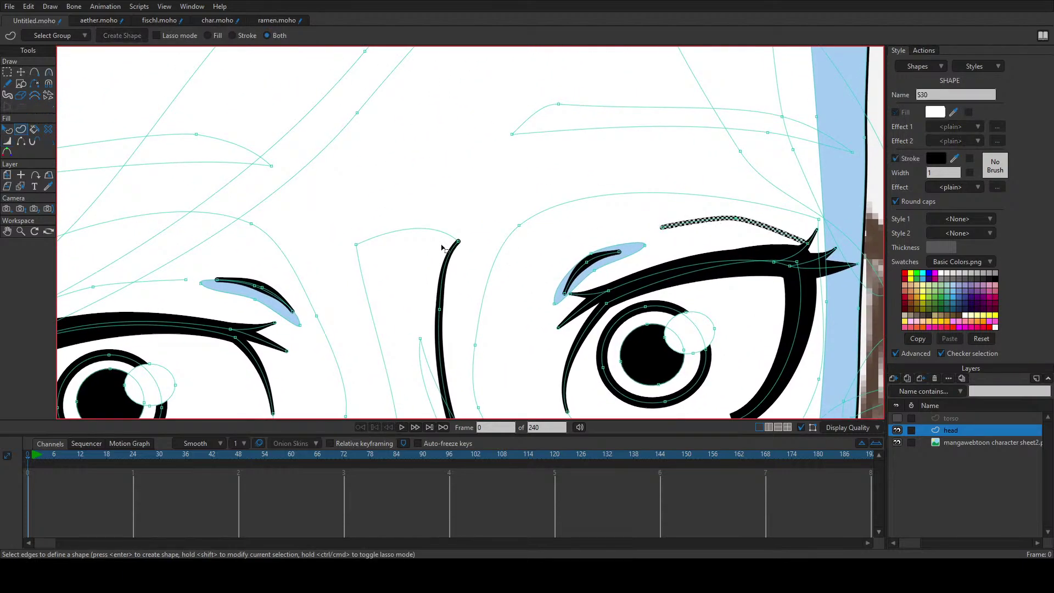
Step: Create a black stroke shape from the eyelid crease line above the left eye
left_click_drag(219, 276, 489, 249)
left_click(436, 255)
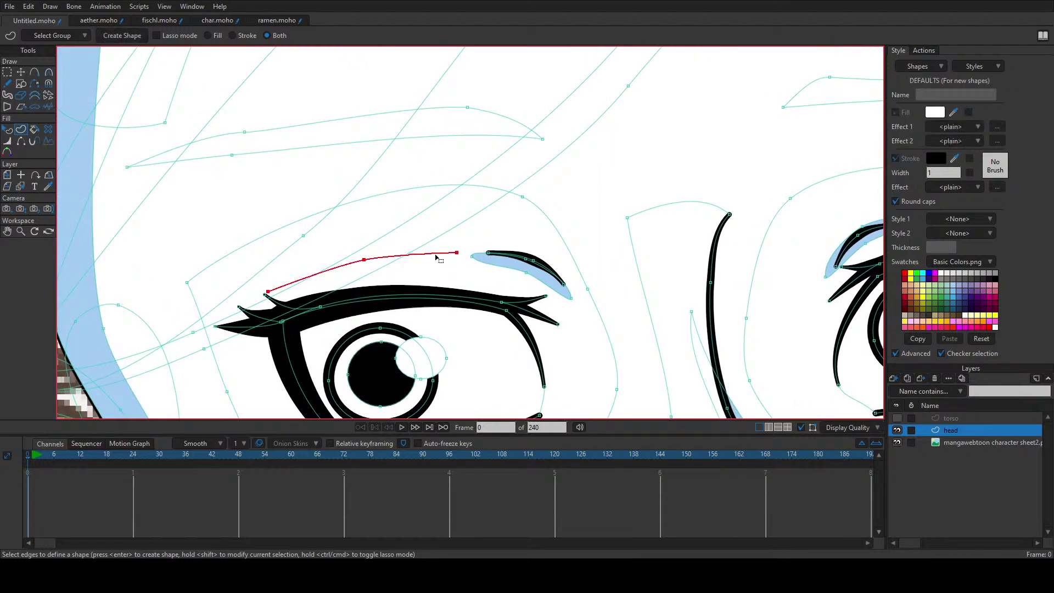
key("Return")
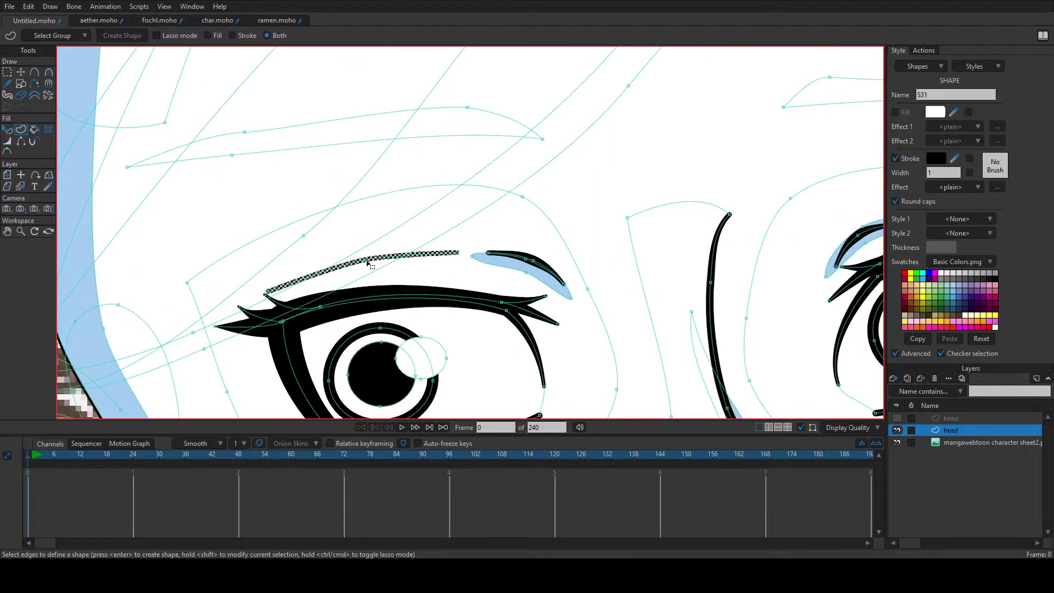
Step: Vary the stroke width of the left eyelid crease, with 74 percent at its outer end and 174 percent at its middle
key("w")
left_click_drag(271, 295, 298, 284)
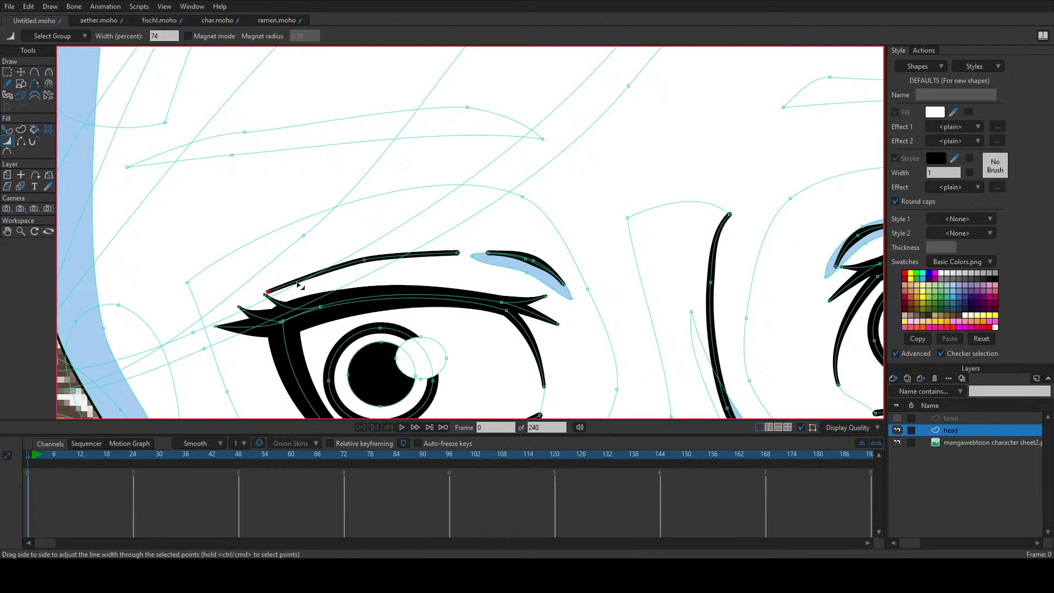
left_click_drag(367, 265, 401, 264)
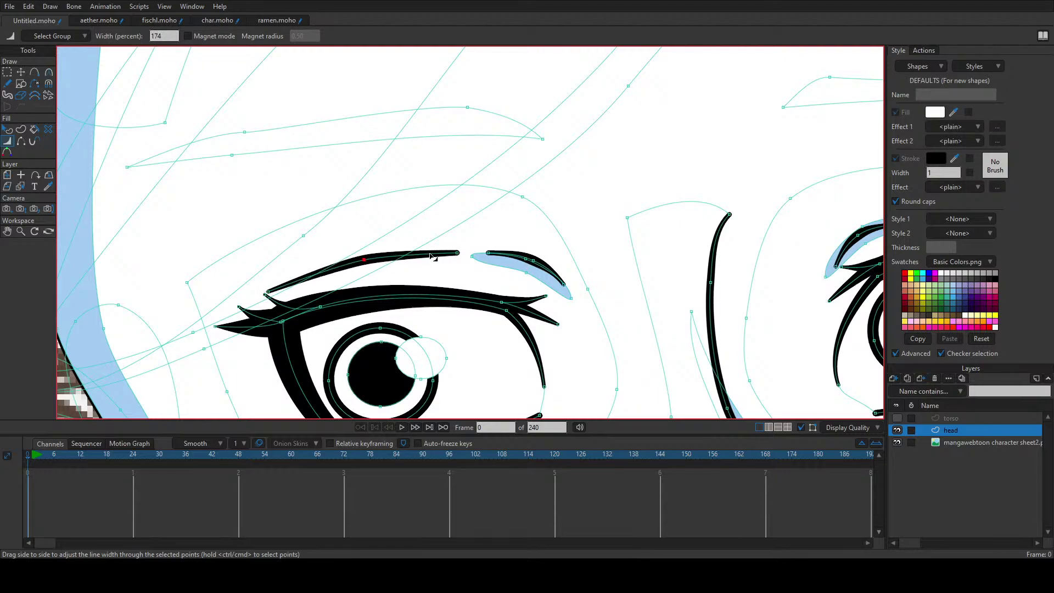
left_click(458, 255)
Step: Vary the right eyelid crease's stroke width, with 42 percent at its outer end and 120 percent at its inner end
left_click_drag(699, 261, 196, 304)
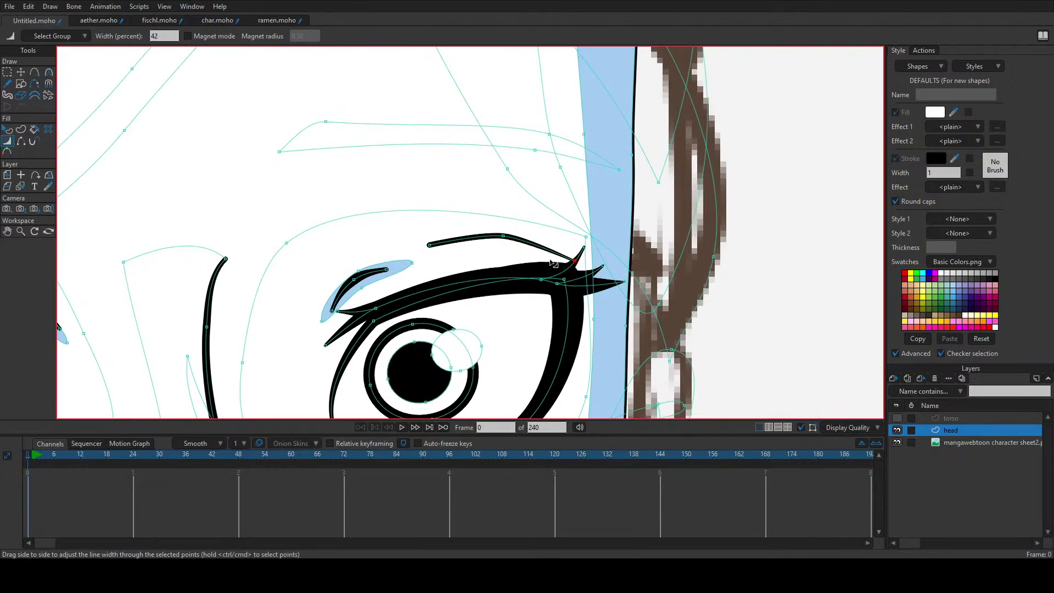
mouse_move(504, 237)
left_mouse_down()
mouse_move(517, 240)
mouse_move(438, 251)
left_mouse_up()
left_click_drag(468, 284, 528, 245)
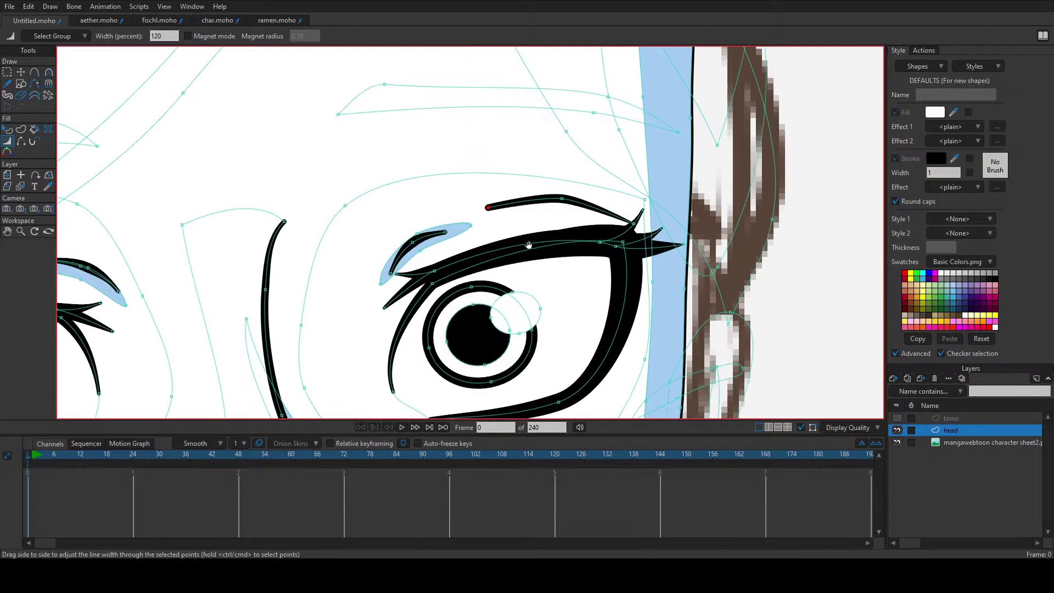
Step: Adjust the points of the right eyelid crease and raise the upper end of the short inner crease stroke beside it
key("t")
left_click(563, 201)
key("c")
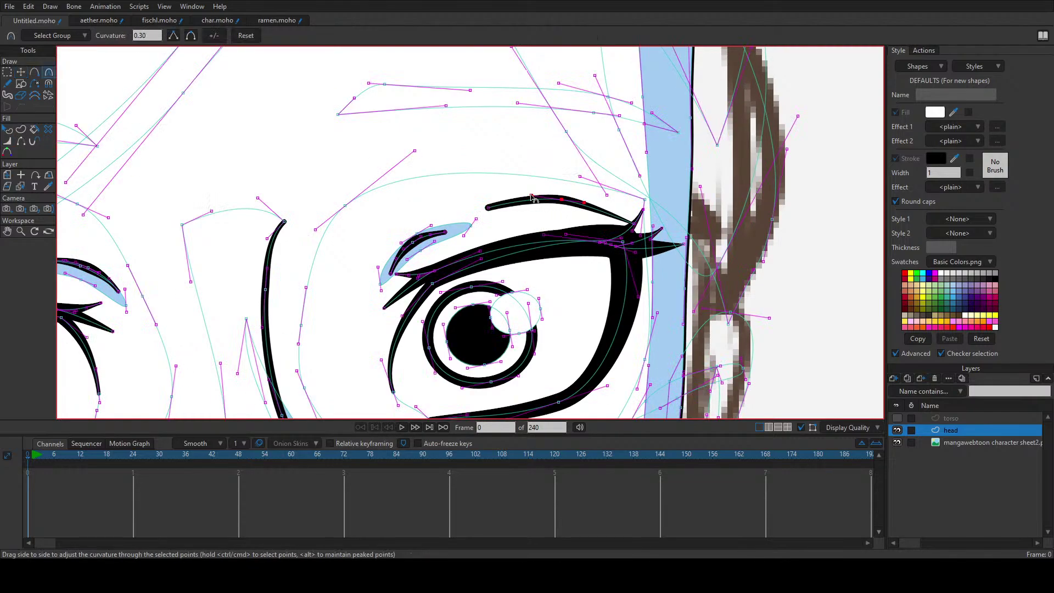
key("t")
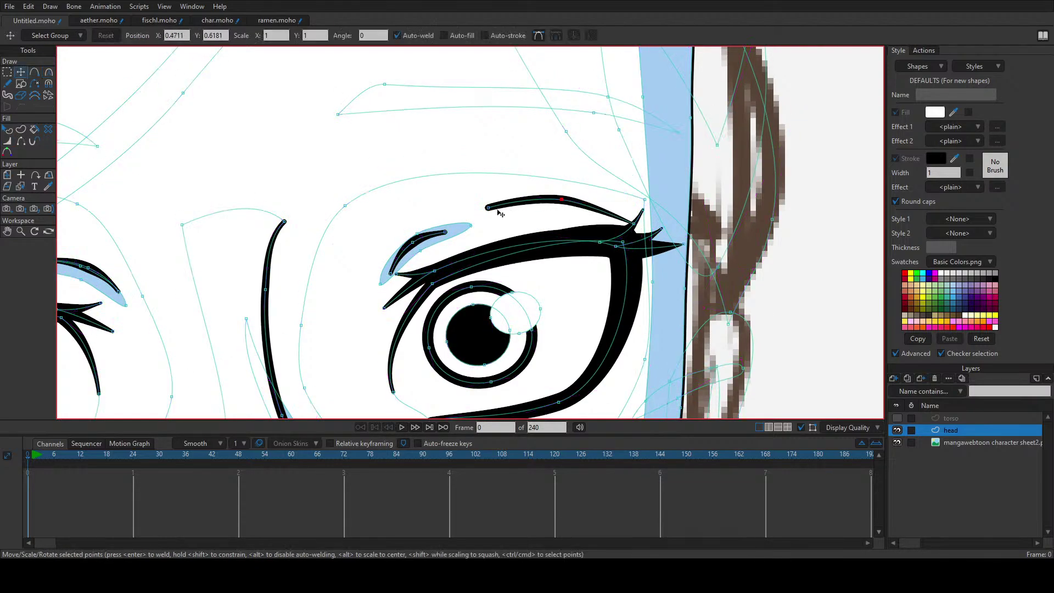
left_click(488, 209)
left_click_drag(447, 235, 444, 230)
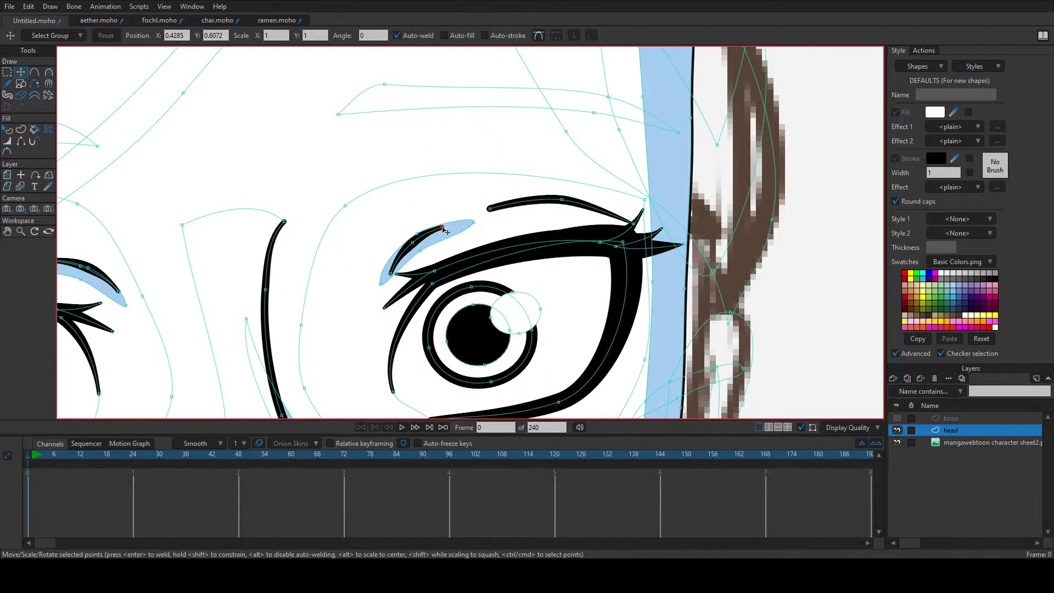
Step: Review the whole face and check which shape fills the white area of the left eye
scroll(464, 236, "down", 5)
key("q")
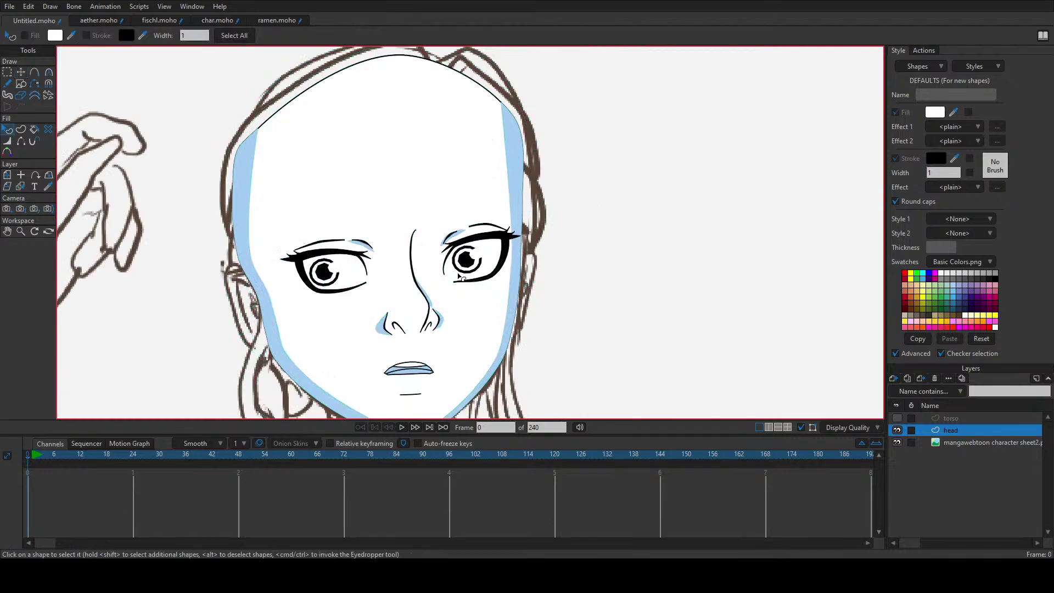
scroll(494, 239, "down", 5)
scroll(504, 240, "up", 4)
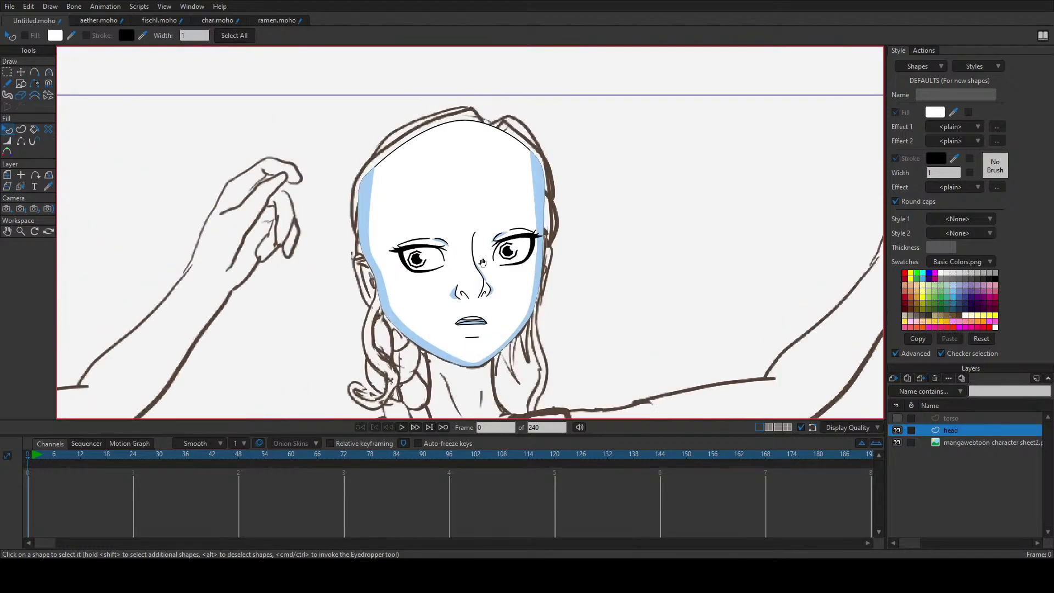
scroll(364, 258, "up", 1)
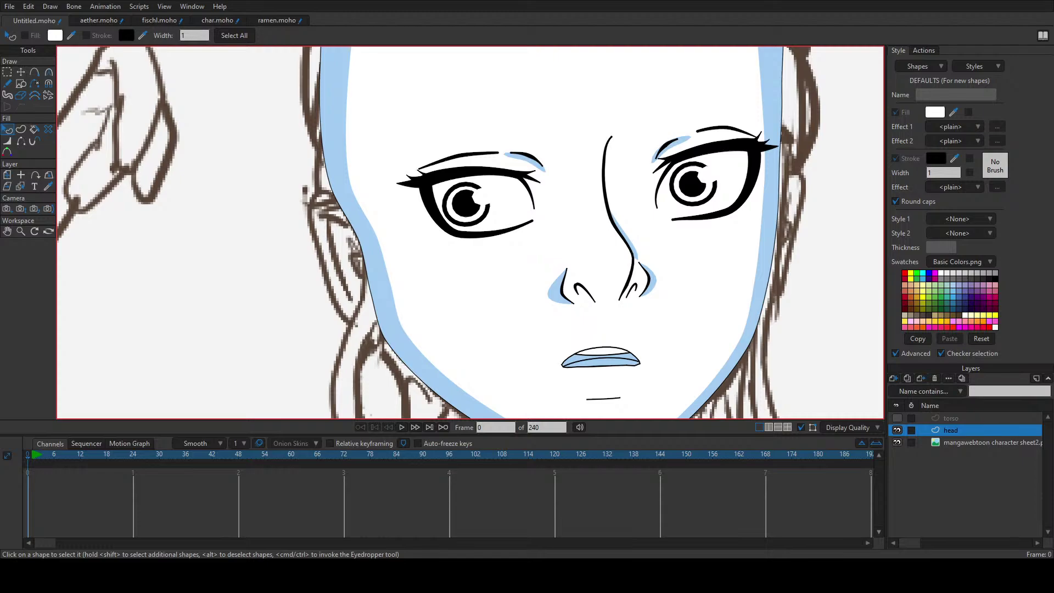
left_click(509, 208)
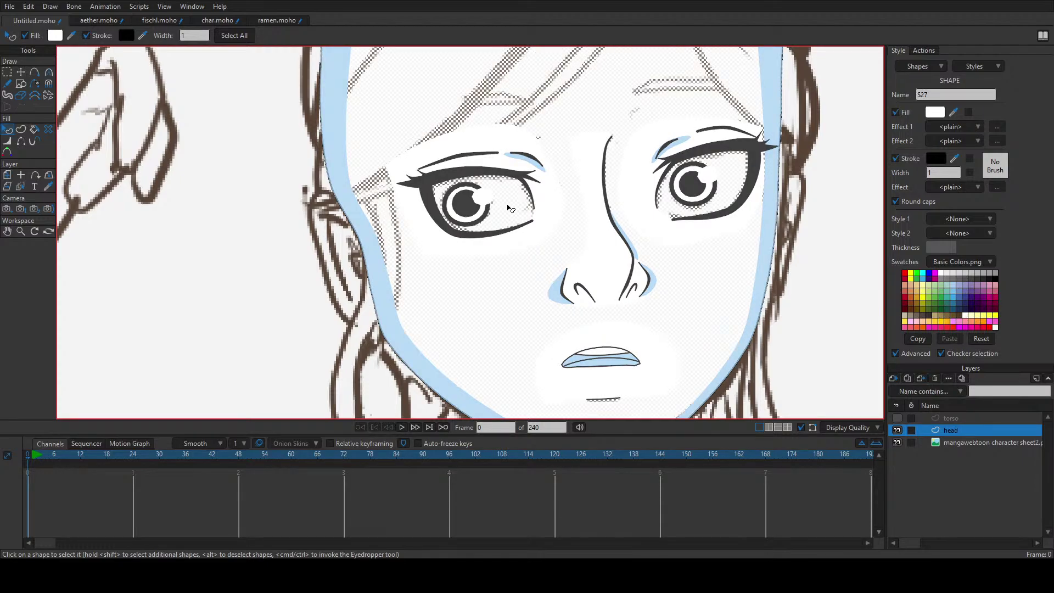
scroll(507, 207, "up", 3)
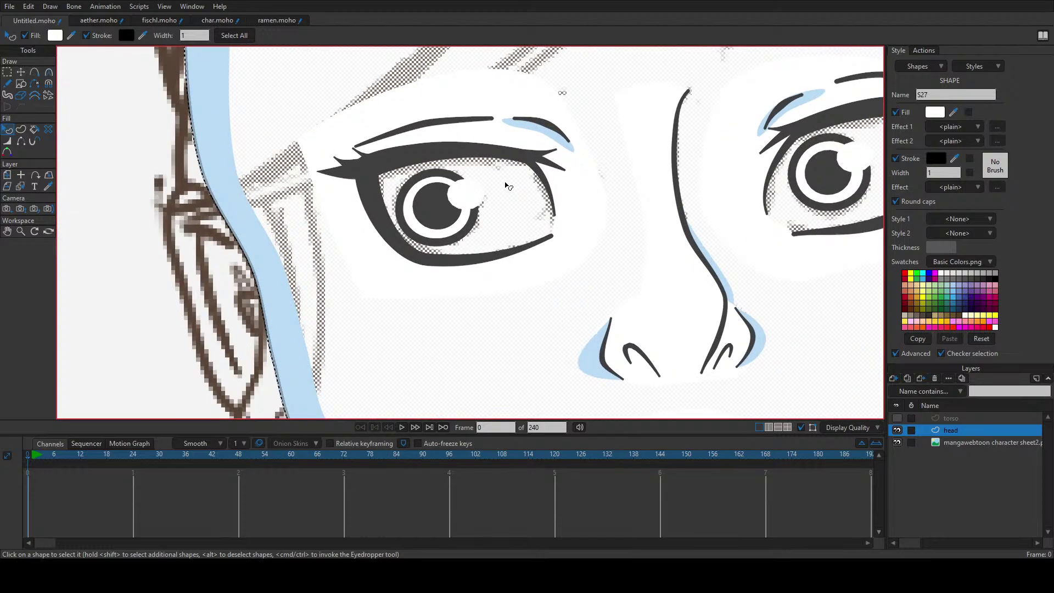
Step: Examine how the eyes are built in aether.moho and return to the left eye in Untitled.moho
left_click(105, 22)
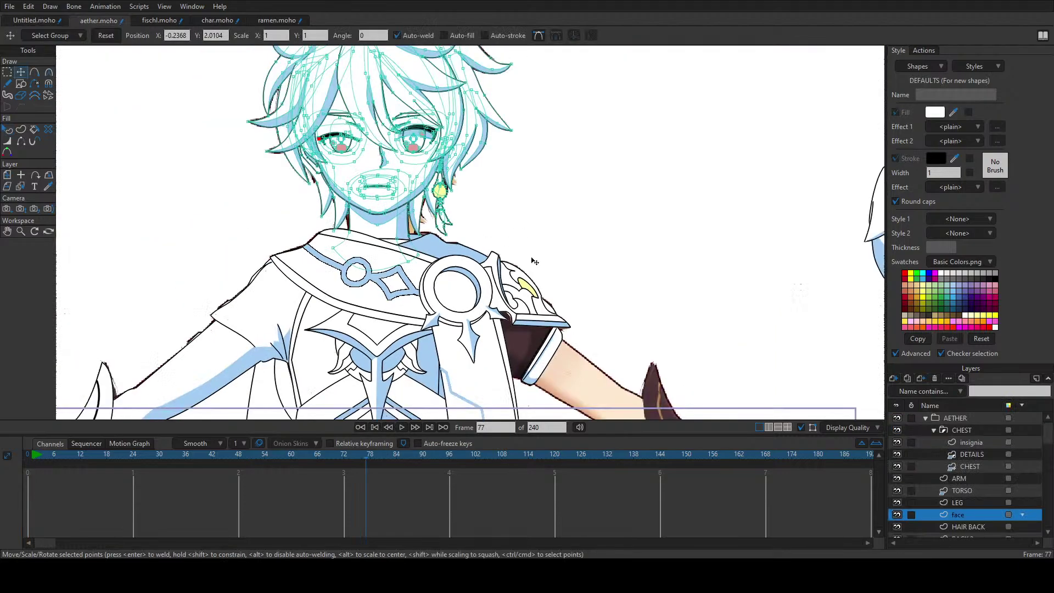
scroll(489, 212, "up", 5)
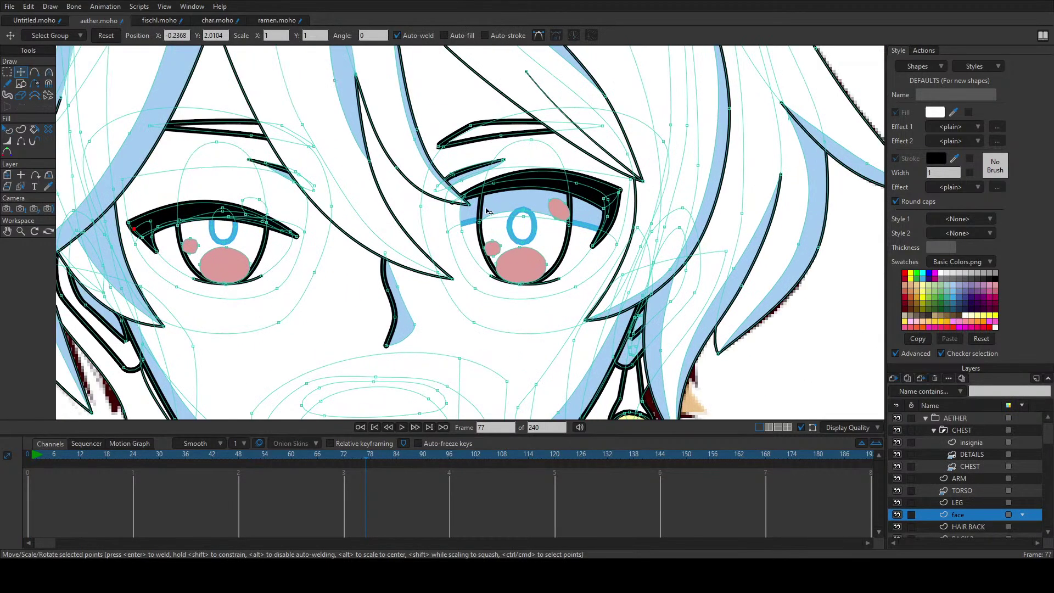
left_click(34, 21)
scroll(384, 215, "up", 3)
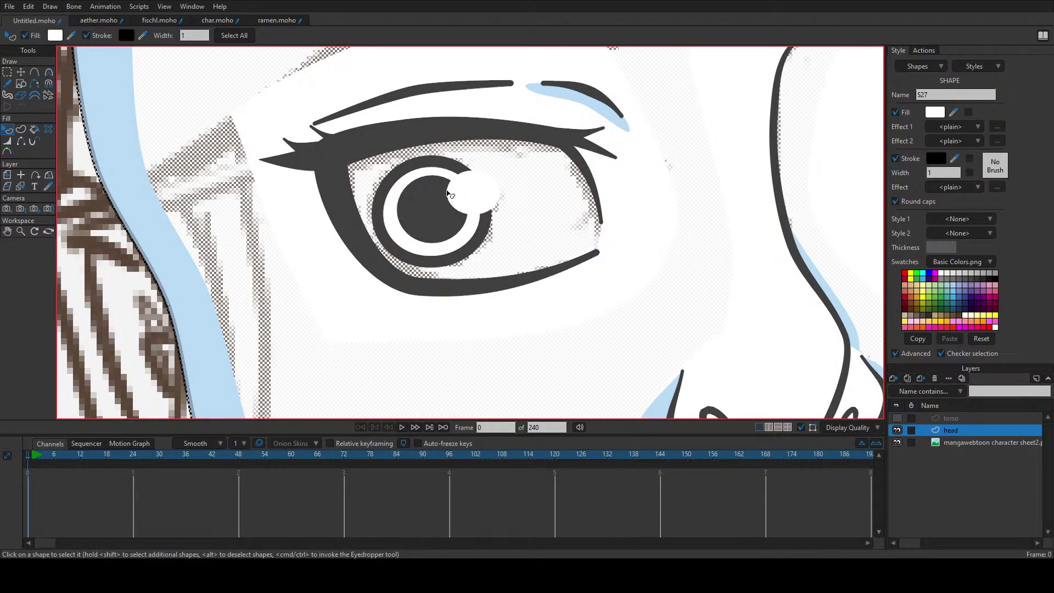
scroll(448, 193, "down", 1)
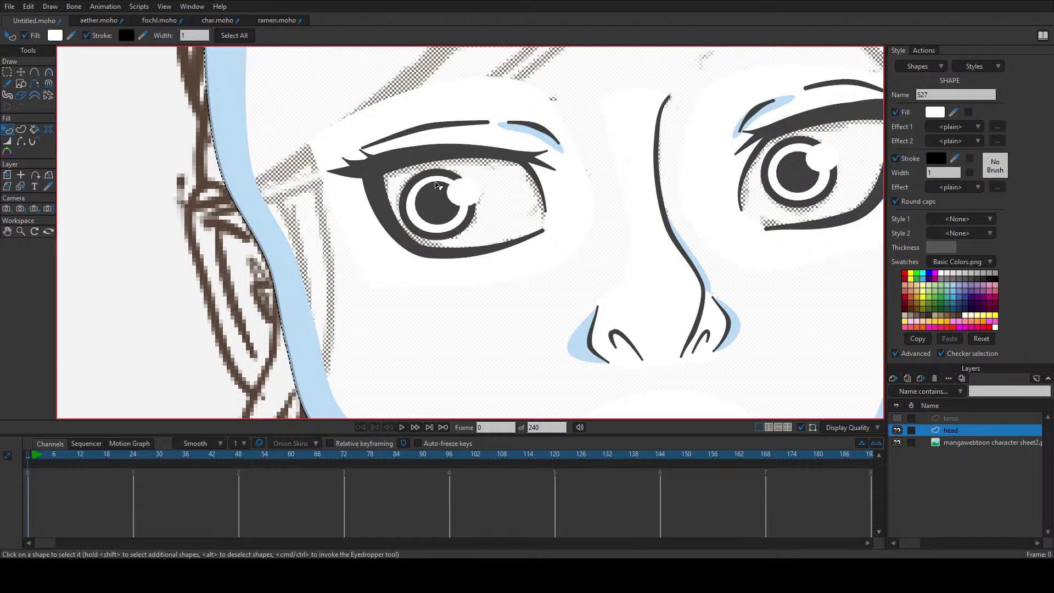
scroll(510, 204, "down", 1)
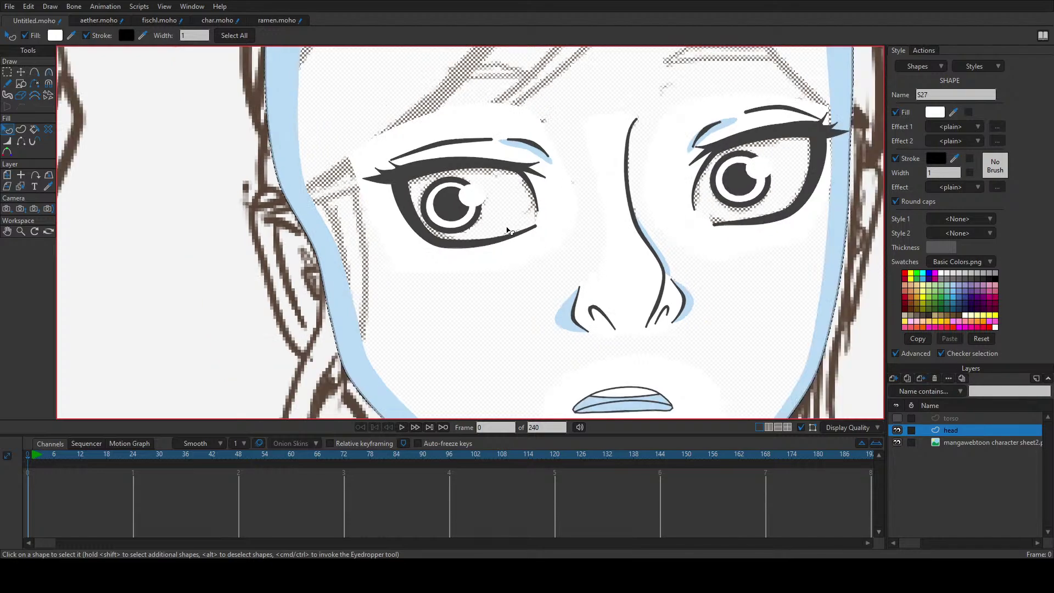
Step: Create a shape from the area enclosed by the left eye outline and fill it with red
key("u")
left_click(527, 202)
scroll(516, 204, "up", 3)
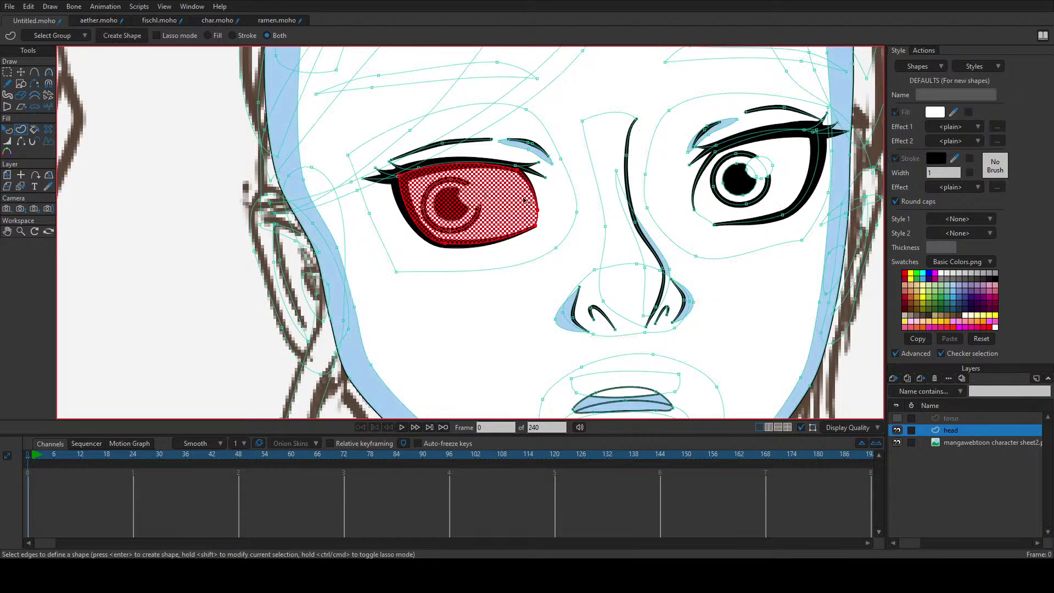
scroll(501, 207, "up", 1)
key("Return")
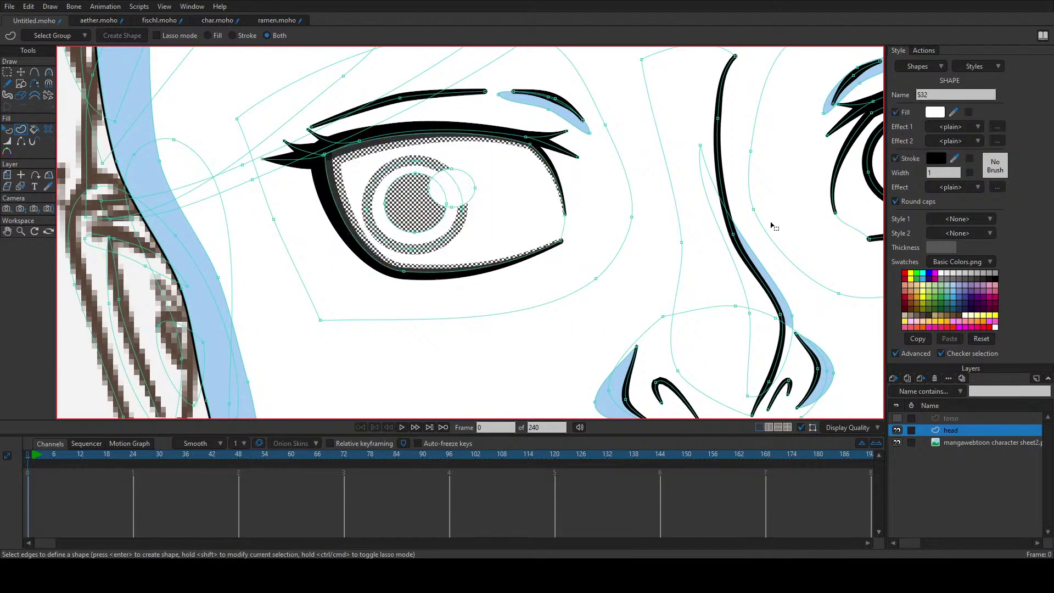
left_click(904, 273)
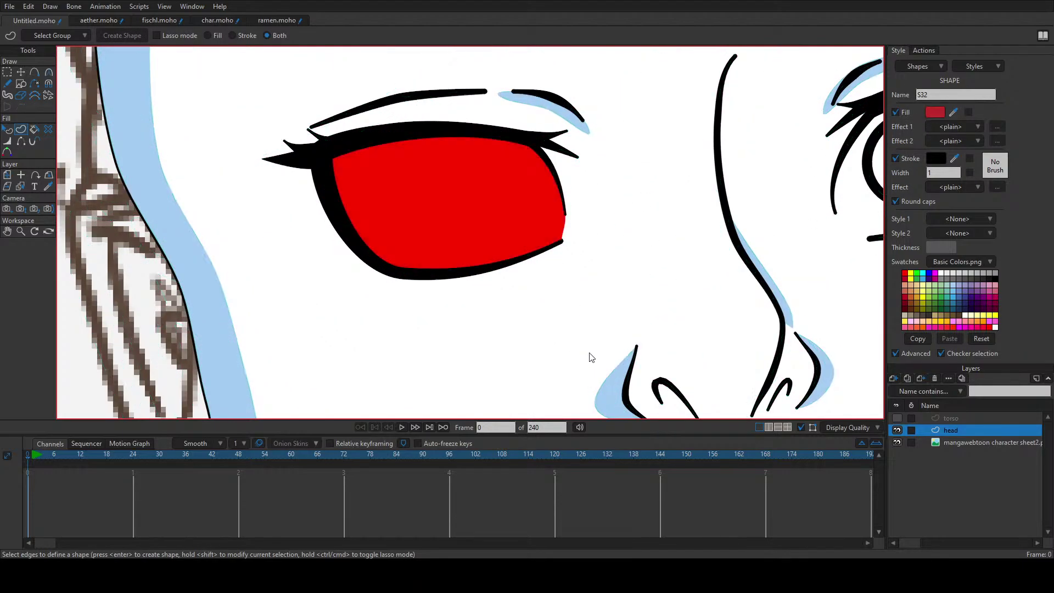
Step: Lower the red left eye shape in the stacking order until it sits behind the iris, pupil, highlight and eye outline
key("q")
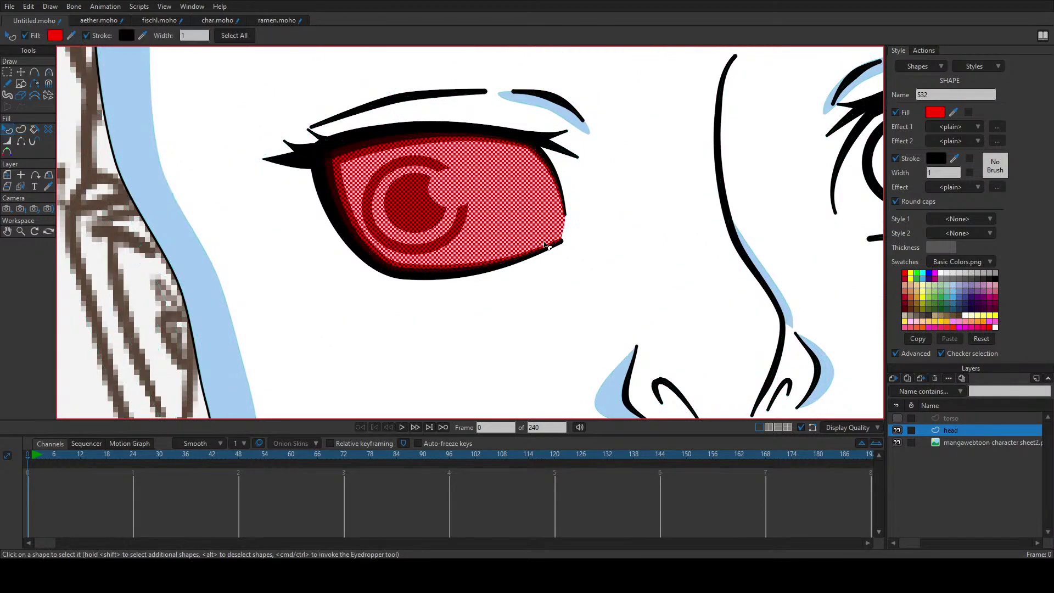
key("Down")
key("Down")
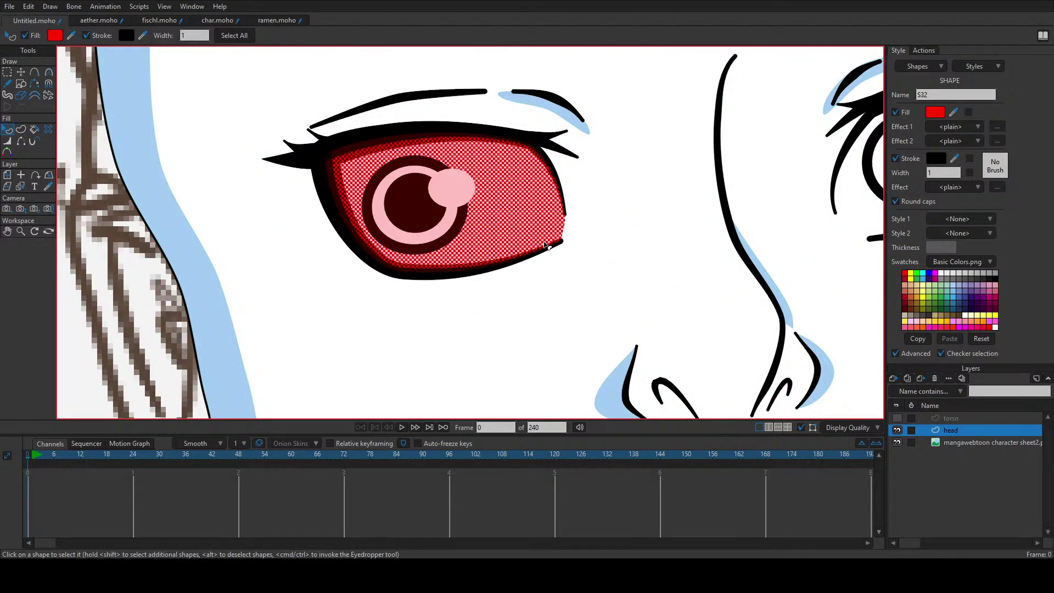
key("Down")
key("Down")
left_click(602, 264)
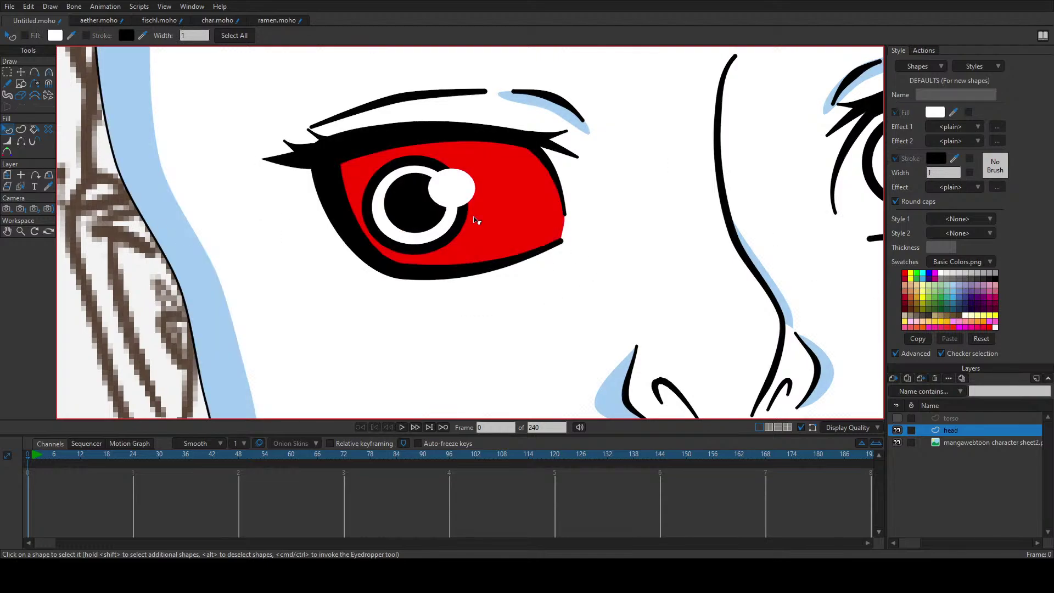
Step: Create a white filled shape from the area enclosed by the right eye outline
left_click(518, 229)
scroll(516, 231, "down", 2)
scroll(516, 230, "down", 2)
left_click_drag(708, 274, 532, 231)
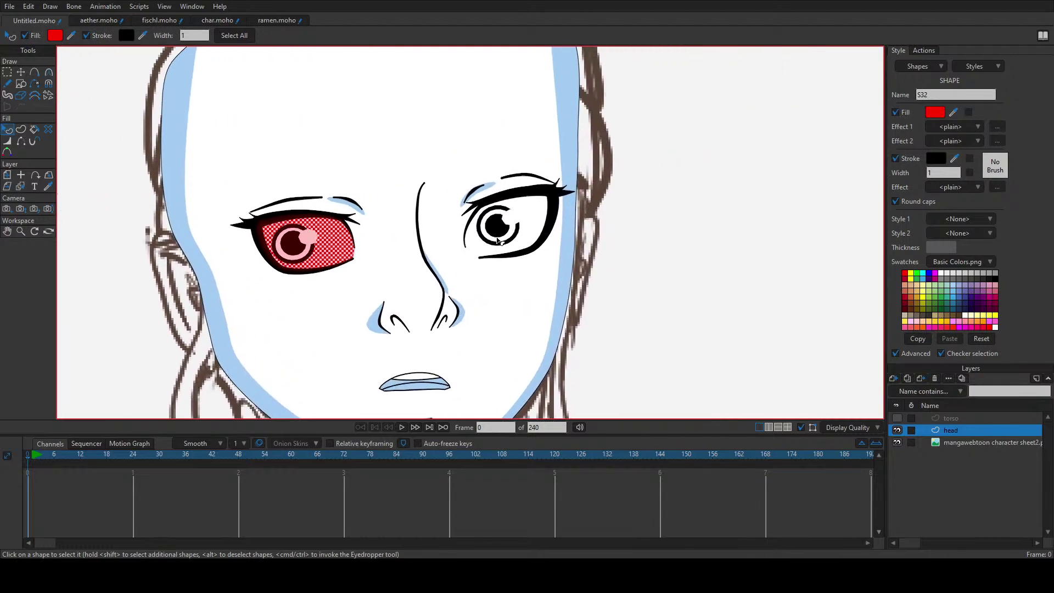
scroll(532, 227, "up", 3)
left_click(545, 226)
key("u")
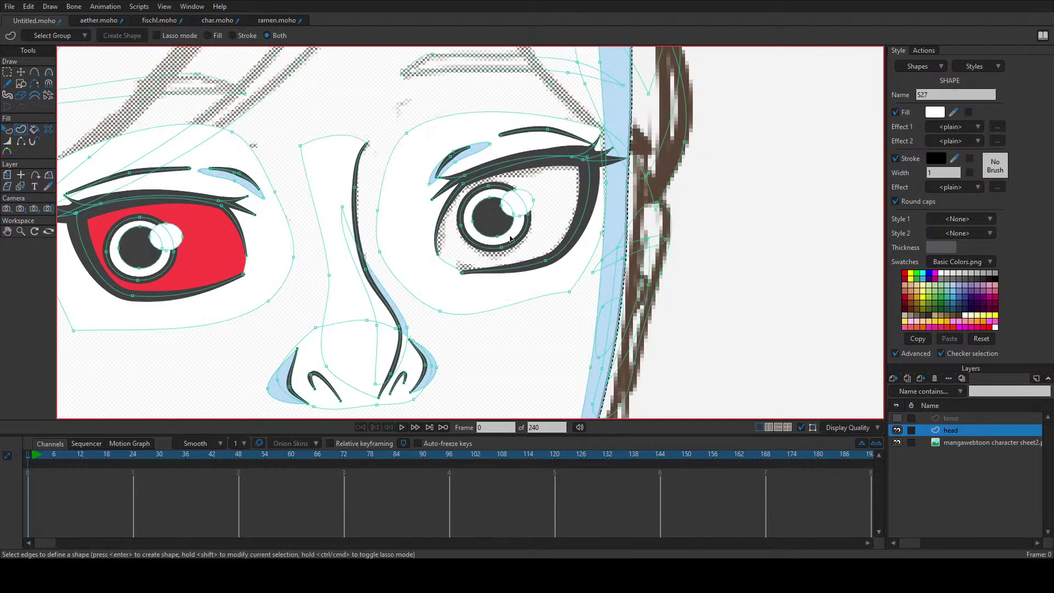
left_click(514, 270)
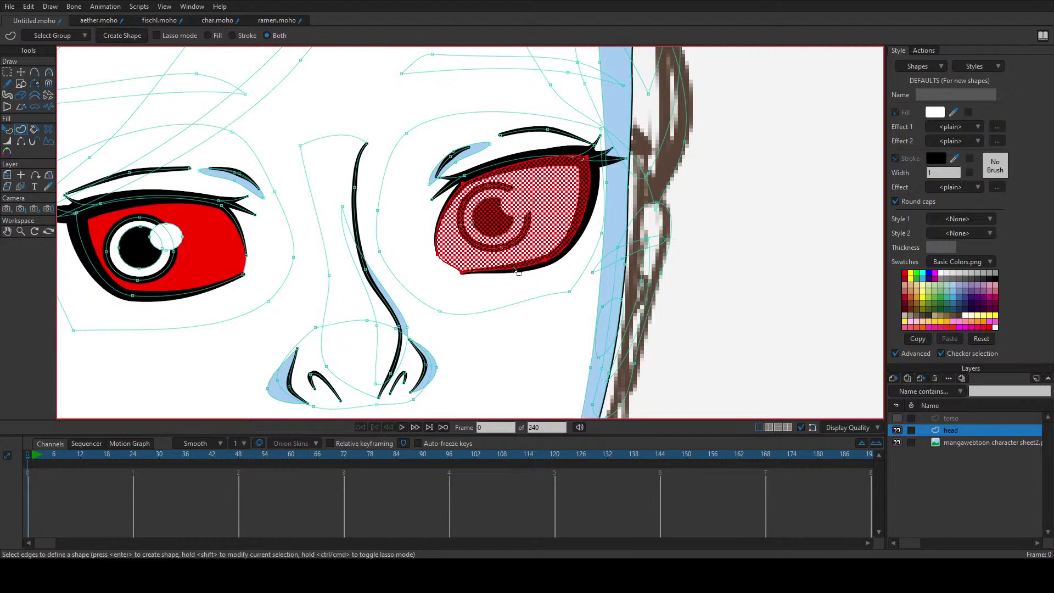
key("Return")
key("q")
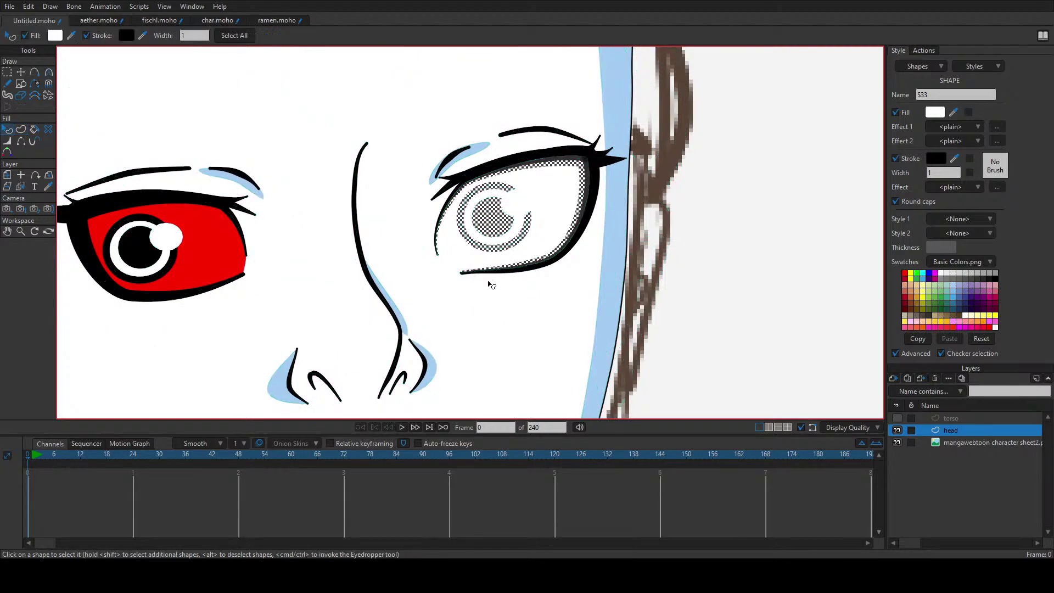
left_click(491, 284)
left_click(495, 258)
Step: Lower the outer and inner upper points of the left eye outline to test a half-closed eye
scroll(512, 248, "left", 5)
key("t")
scroll(295, 197, "up", 3)
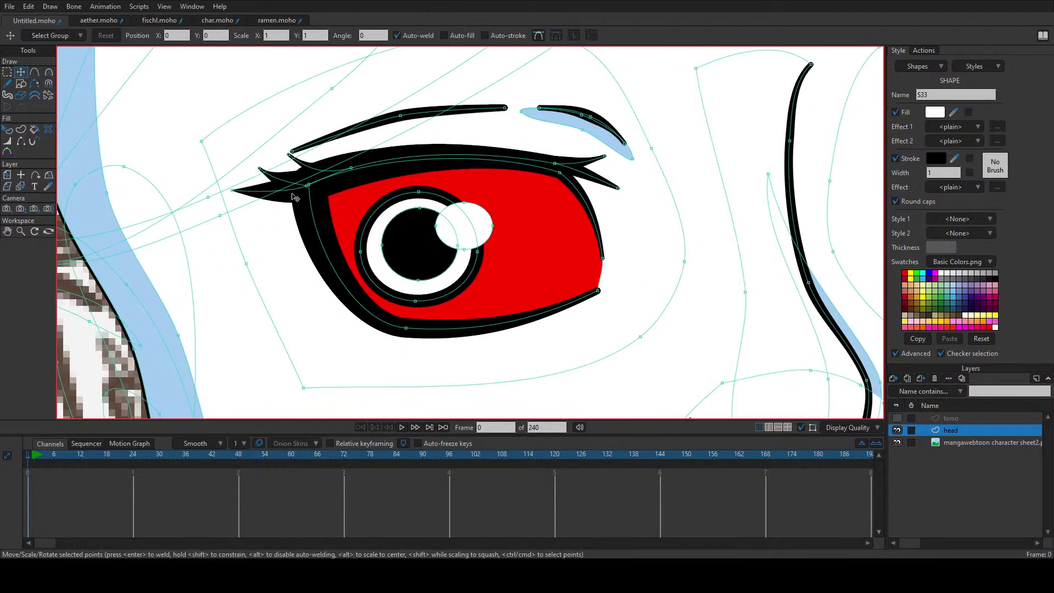
left_click_drag(308, 186, 318, 250)
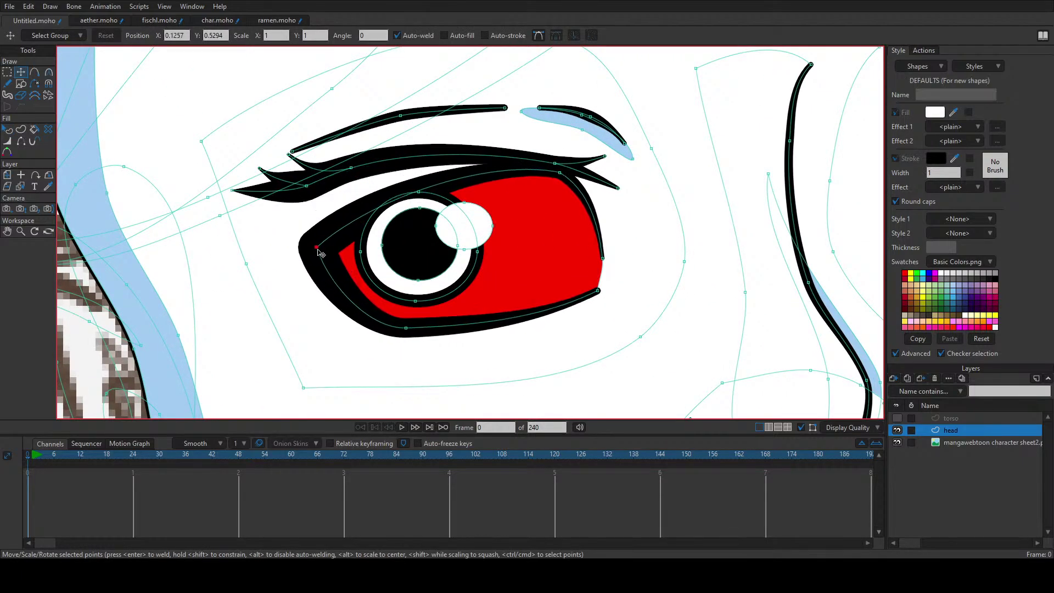
left_click_drag(567, 181, 567, 247)
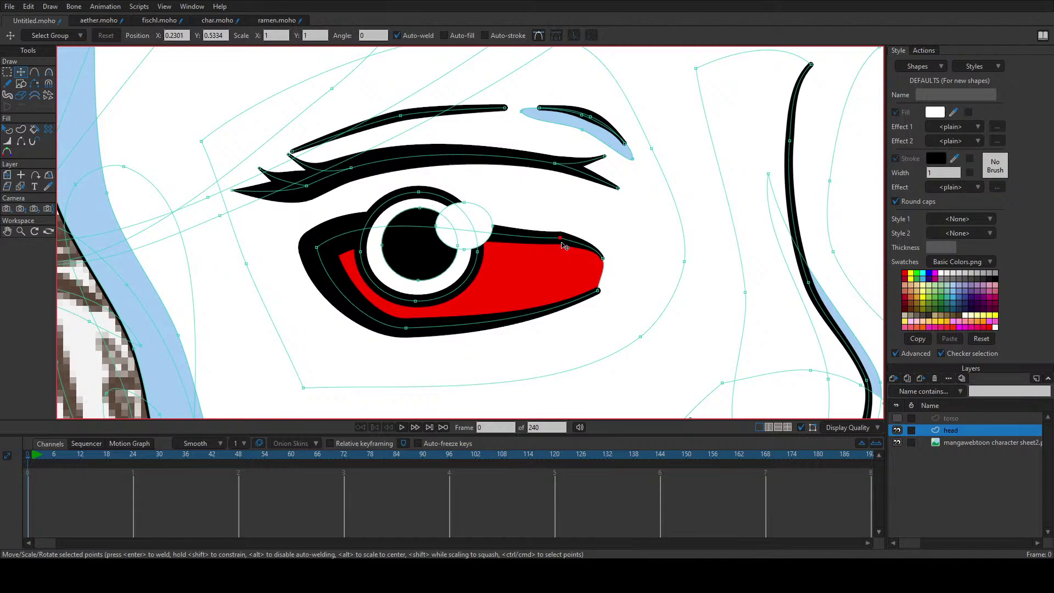
Step: Select the left eye's iris shapes and lower them one level in the stacking order
key("q")
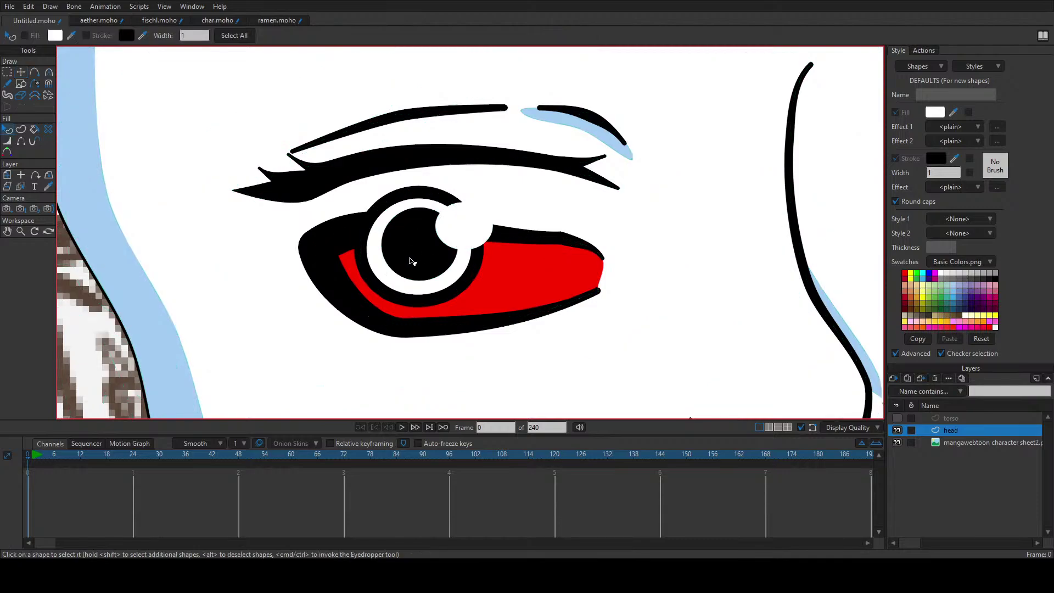
left_click(411, 263)
left_click(386, 272)
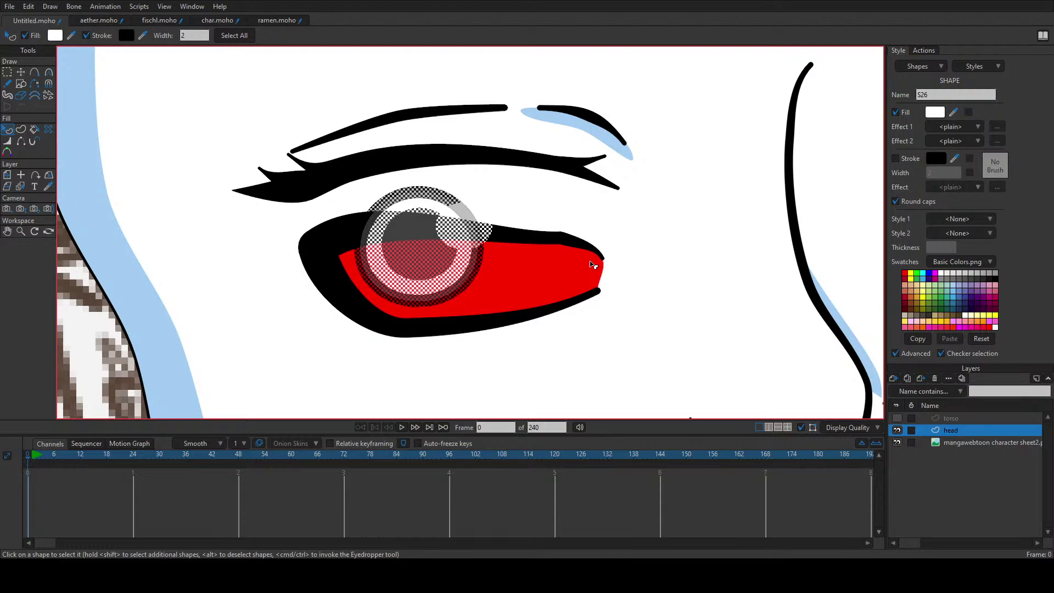
key("Down")
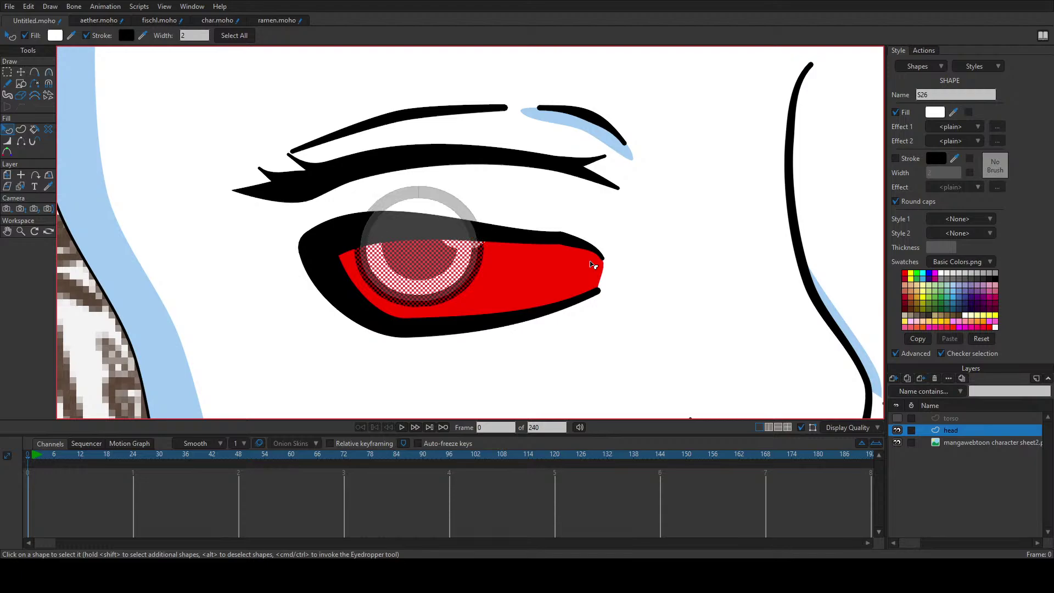
left_click(594, 265)
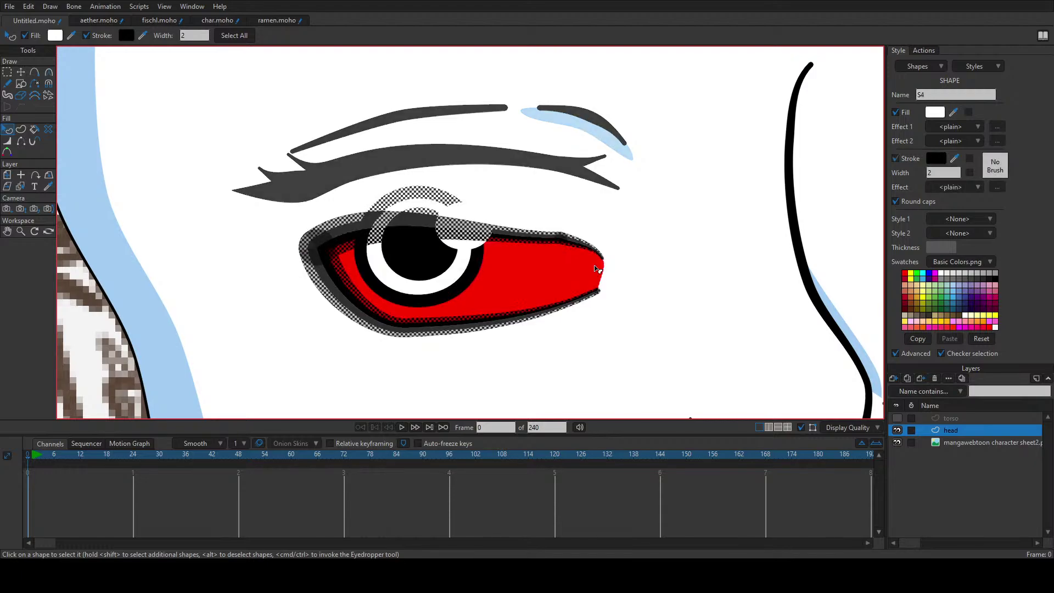
Step: Raise the inner and outer upper points of the left eye outline back up to the upper lash line
key("t")
left_click_drag(562, 241, 554, 163)
mouse_move(313, 251)
left_mouse_down()
mouse_move(296, 196)
mouse_move(295, 216)
mouse_move(271, 189)
mouse_move(289, 200)
left_mouse_up()
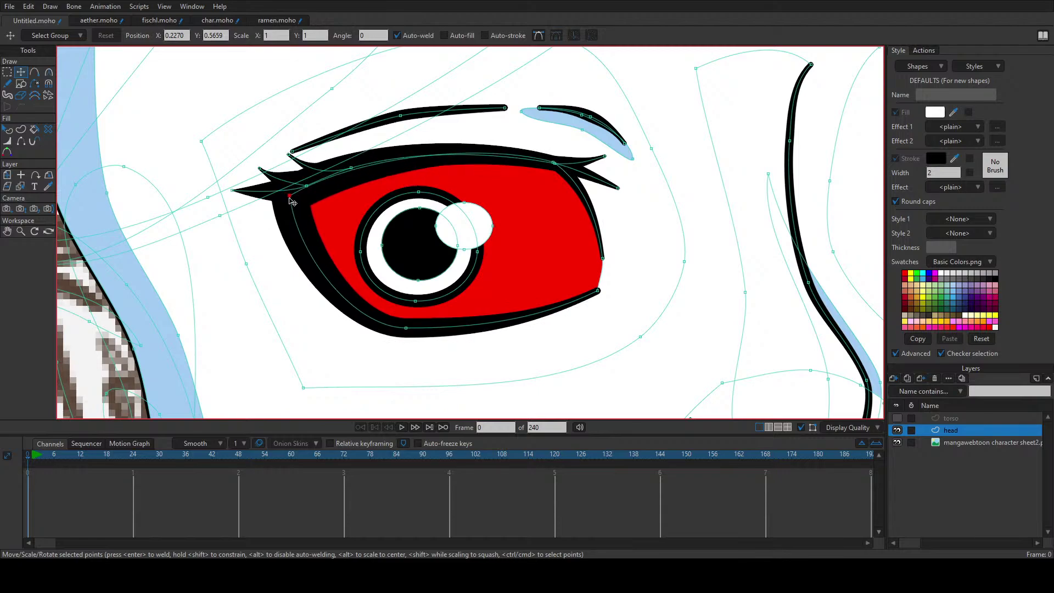
Step: Try moving the left eye's whole upper lash, including its spikes, up toward the eyelid crease
left_click(325, 183)
left_click(295, 186)
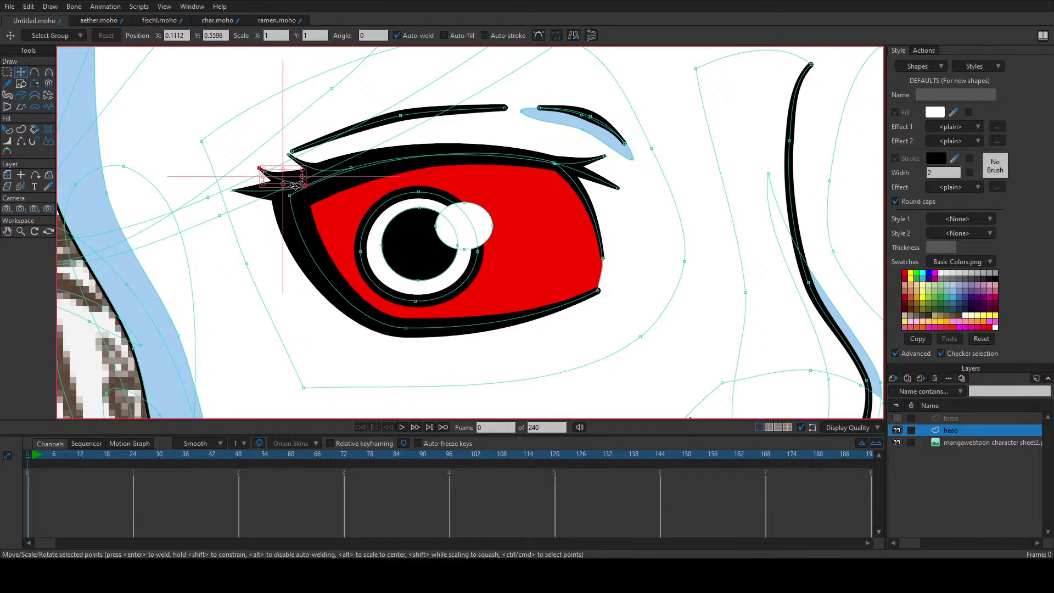
left_click_drag(314, 172, 347, 159)
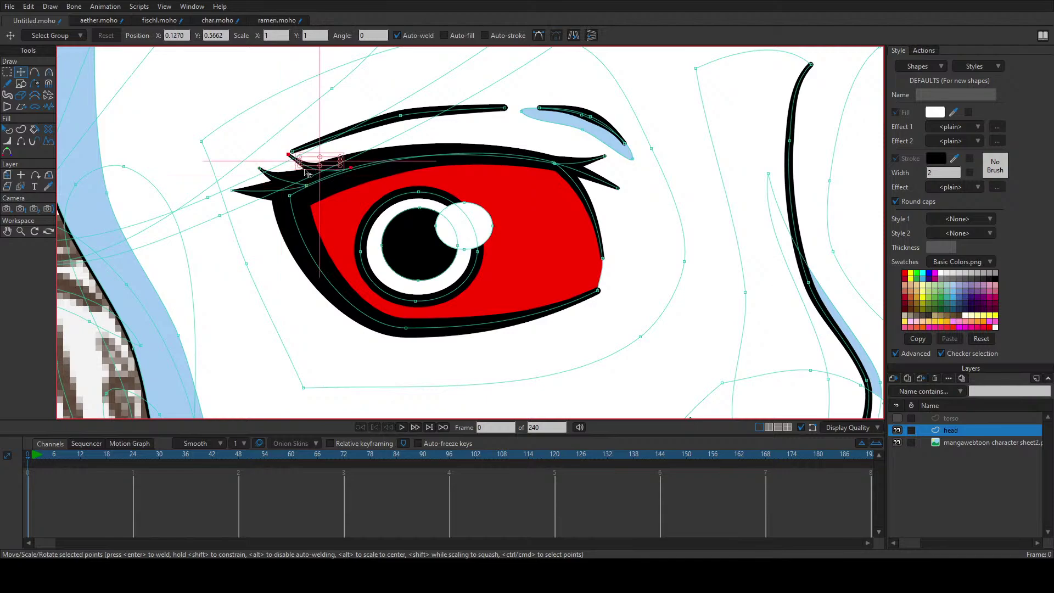
double_click(273, 195)
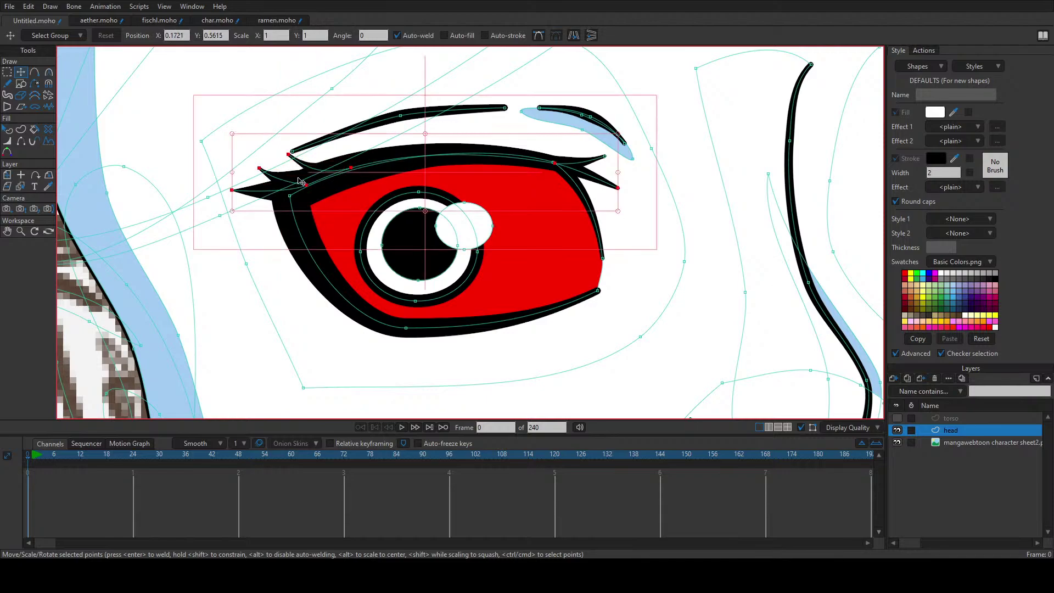
left_click_drag(309, 176, 303, 118)
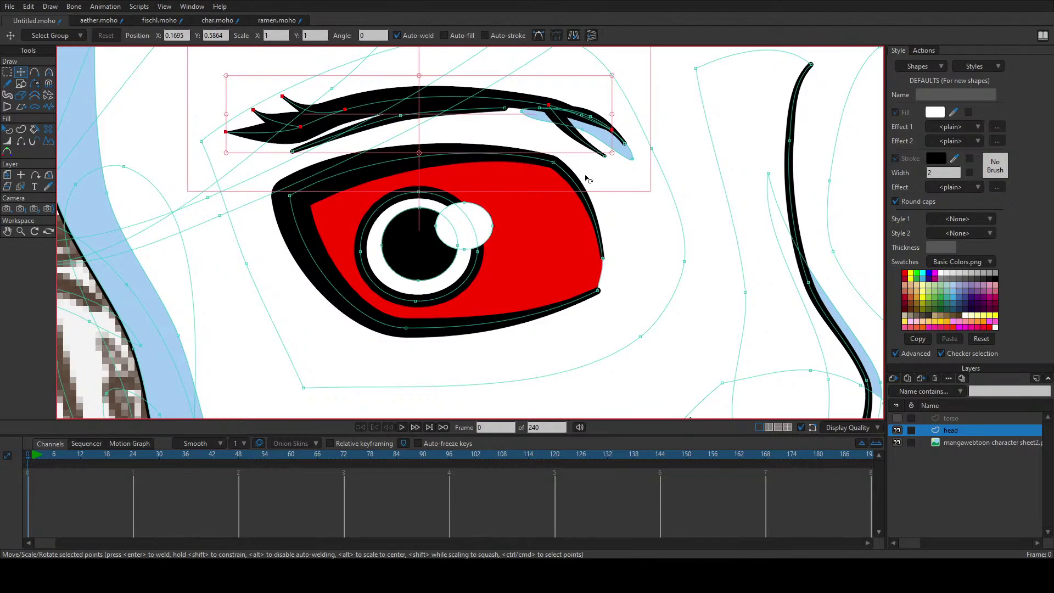
key("ctrl+z")
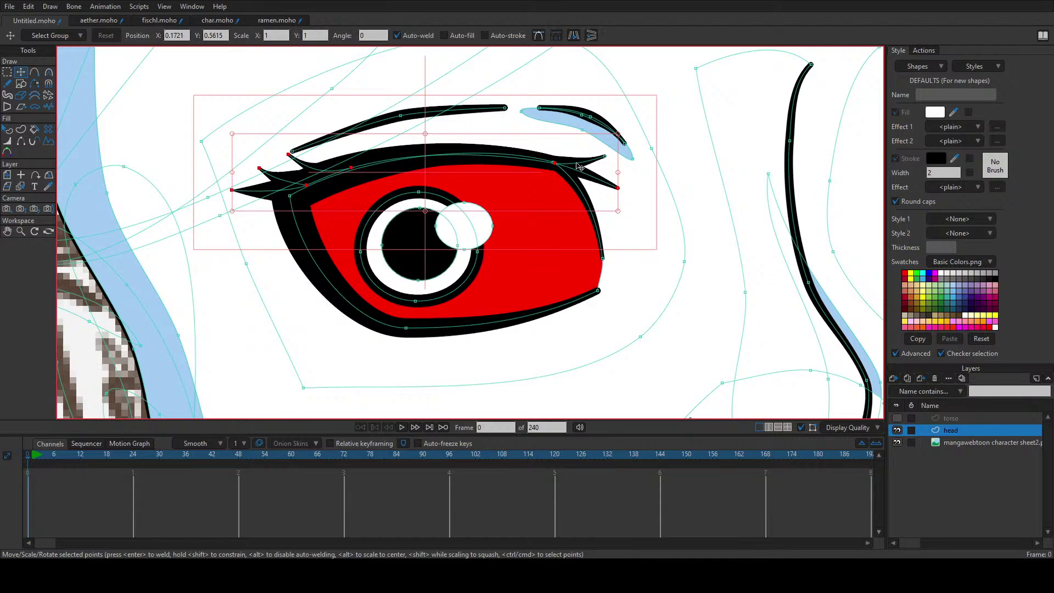
Step: Undo the move of the left eye's outermost lash tip and turn off automatic point welding
left_click(306, 187)
left_click_drag(232, 190, 224, 190)
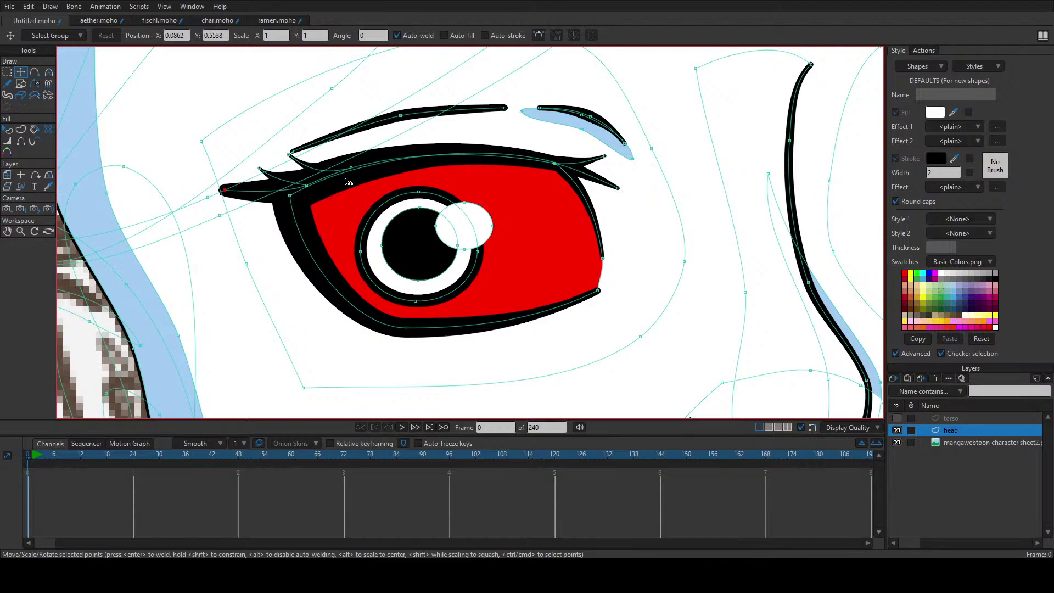
key("ctrl+z")
left_click(395, 37)
scroll(369, 209, "down", 2)
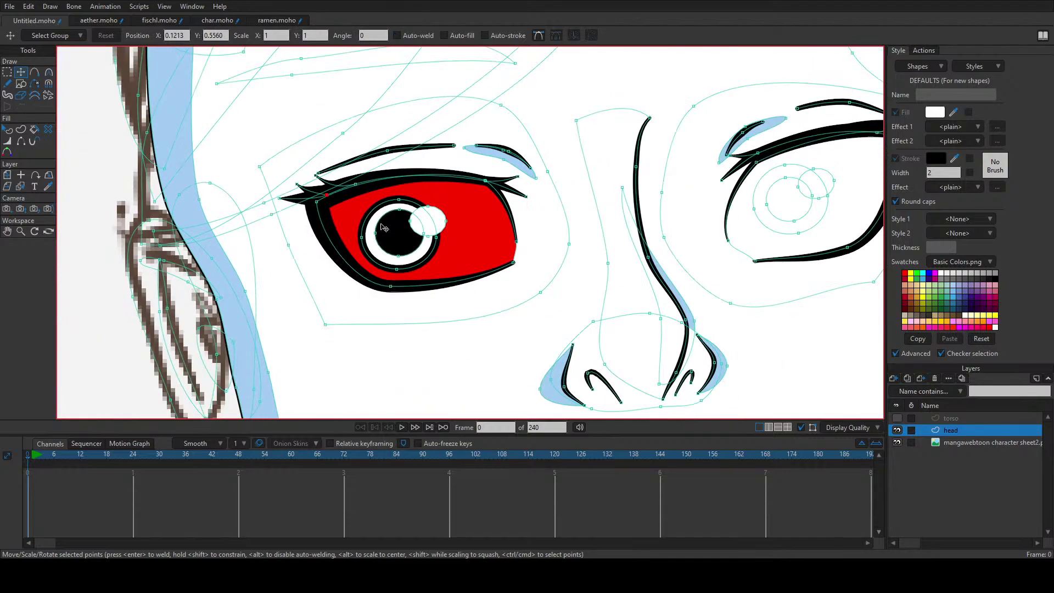
Step: Change the fill of the right eye's white shape to red and deselect it
left_click_drag(565, 254, 293, 246)
key("q")
scroll(516, 204, "up", 1)
left_click(531, 199)
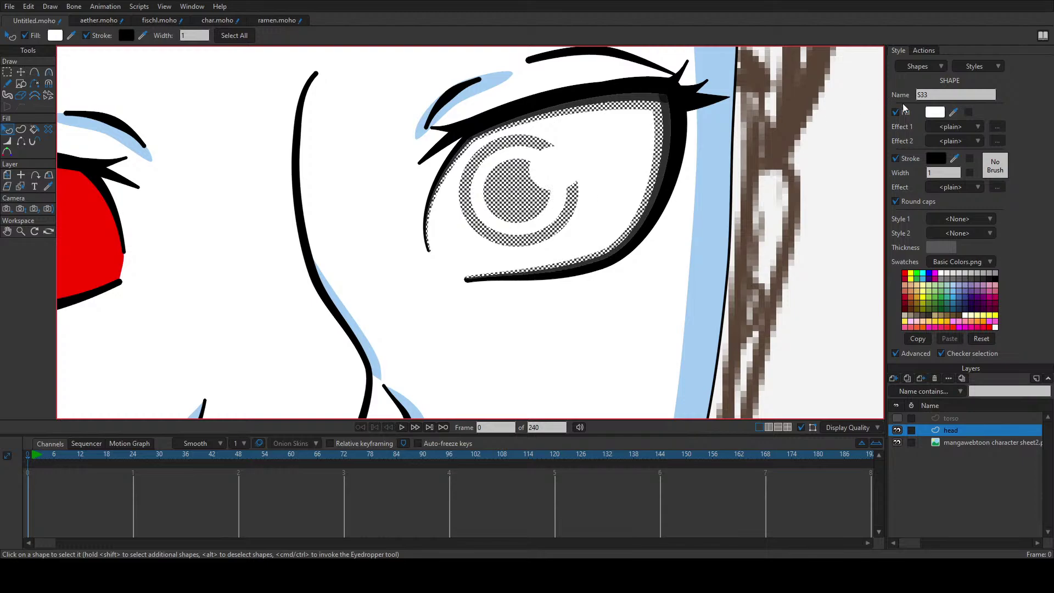
left_click(933, 114)
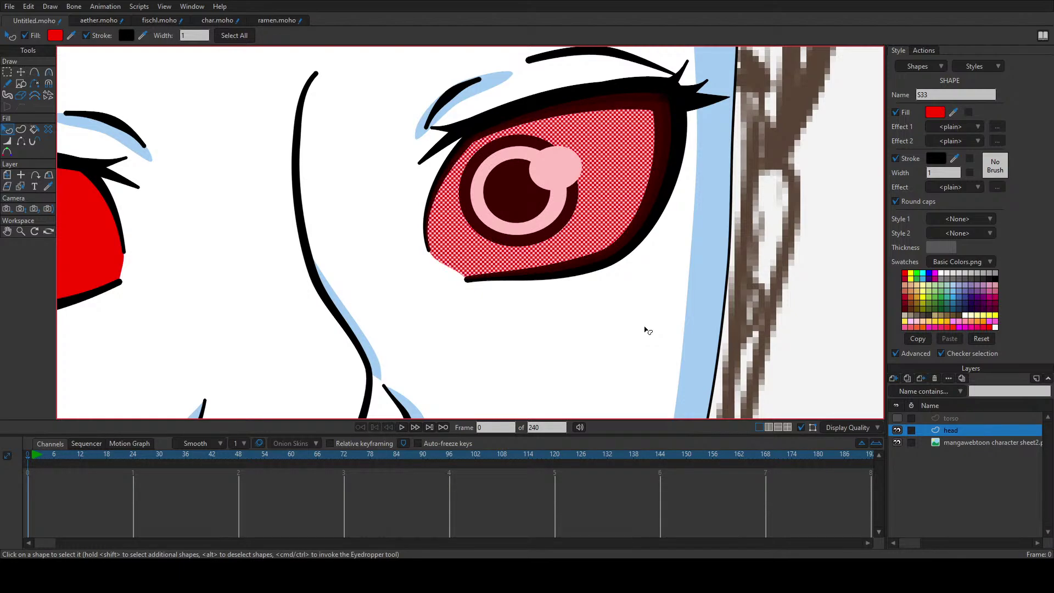
left_click(780, 283)
scroll(631, 296, "down", 3)
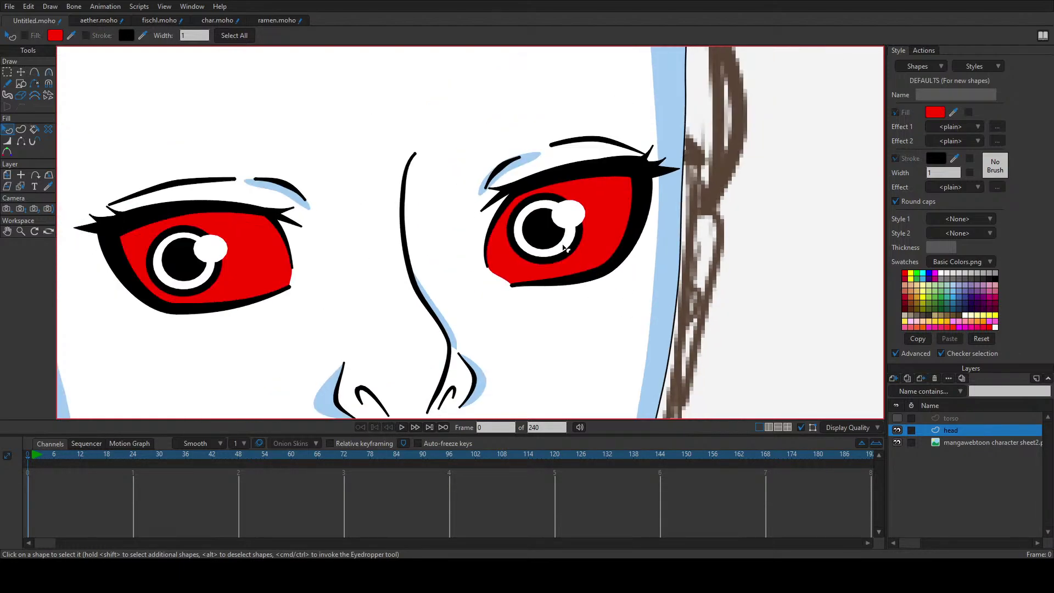
Step: Select the right eye's iris, pupil and highlight shapes and lower them in the stacking order, keeping the pupil above the iris
scroll(565, 247, "up", 2)
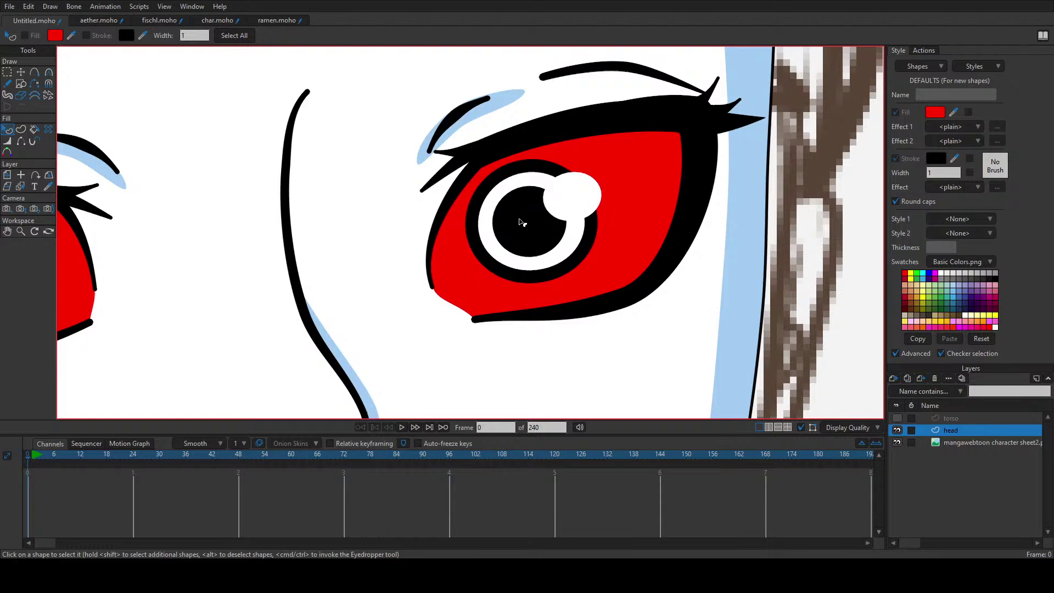
left_click(521, 223)
left_click(489, 232, "shift")
left_click(585, 205, "shift")
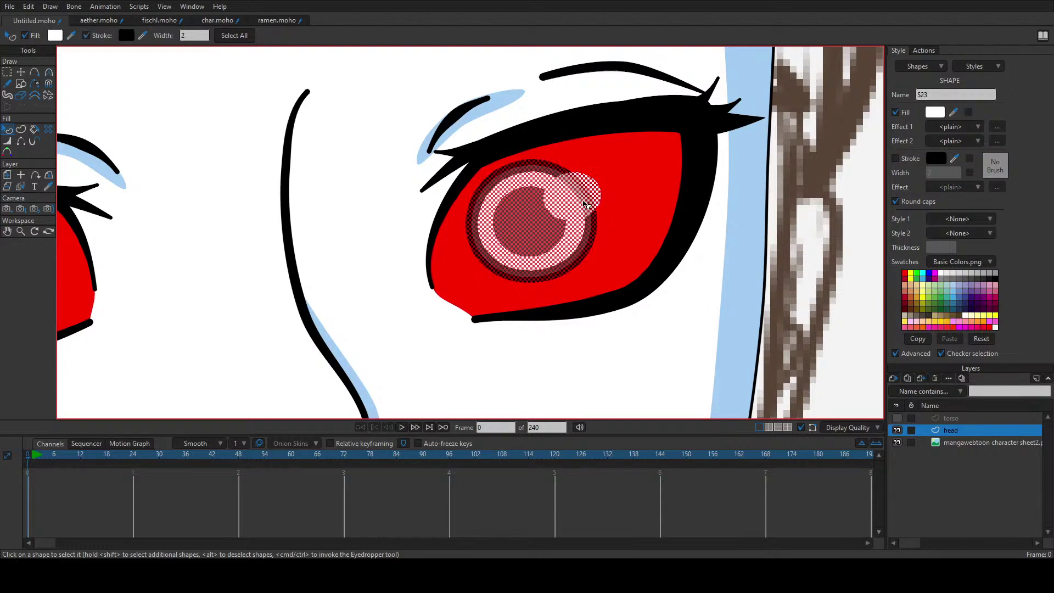
key("Delete")
key("ctrl+z")
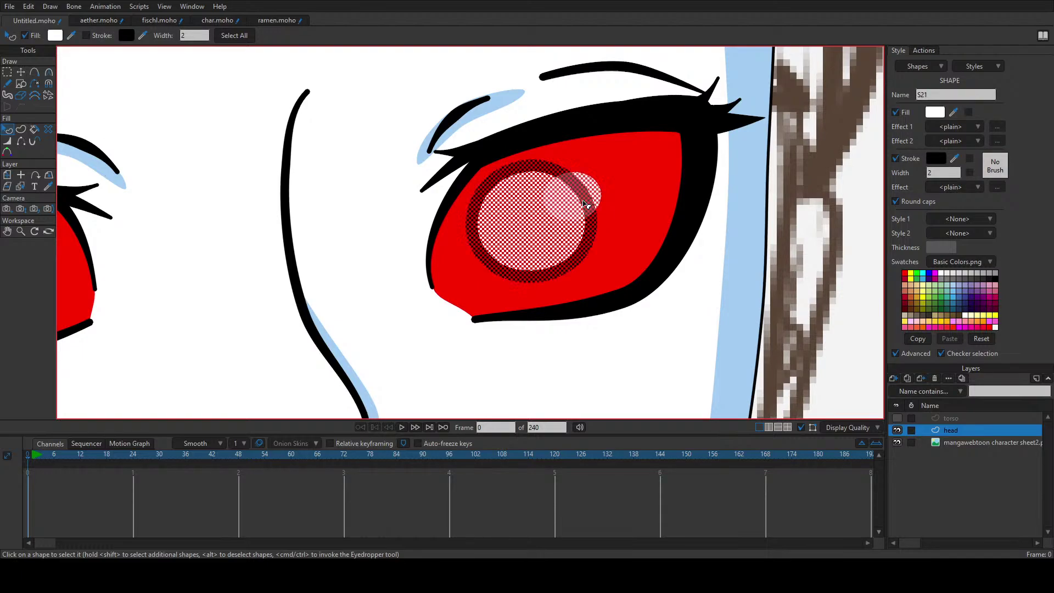
left_click(513, 245)
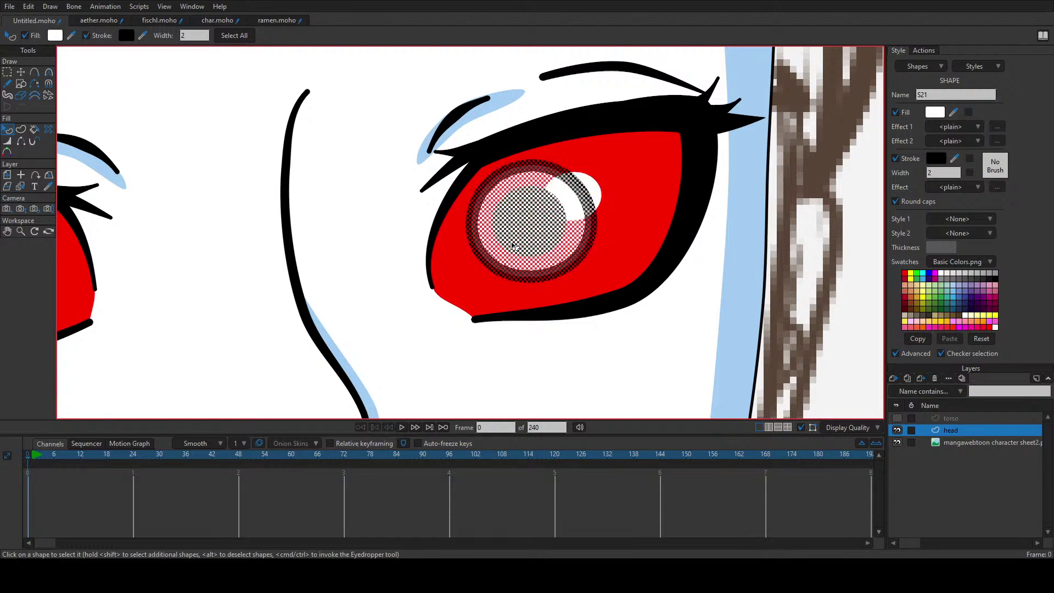
key("Down")
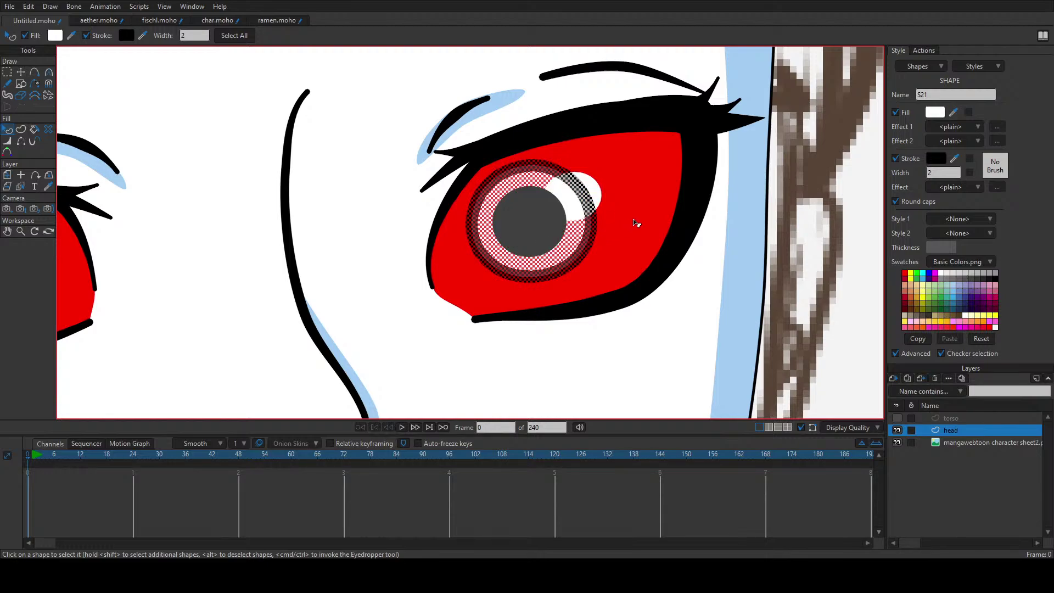
Step: Raise the right eye's white highlight in the stacking order above the iris and pupil
scroll(635, 223, "down", 2)
left_click(608, 207)
key("Up")
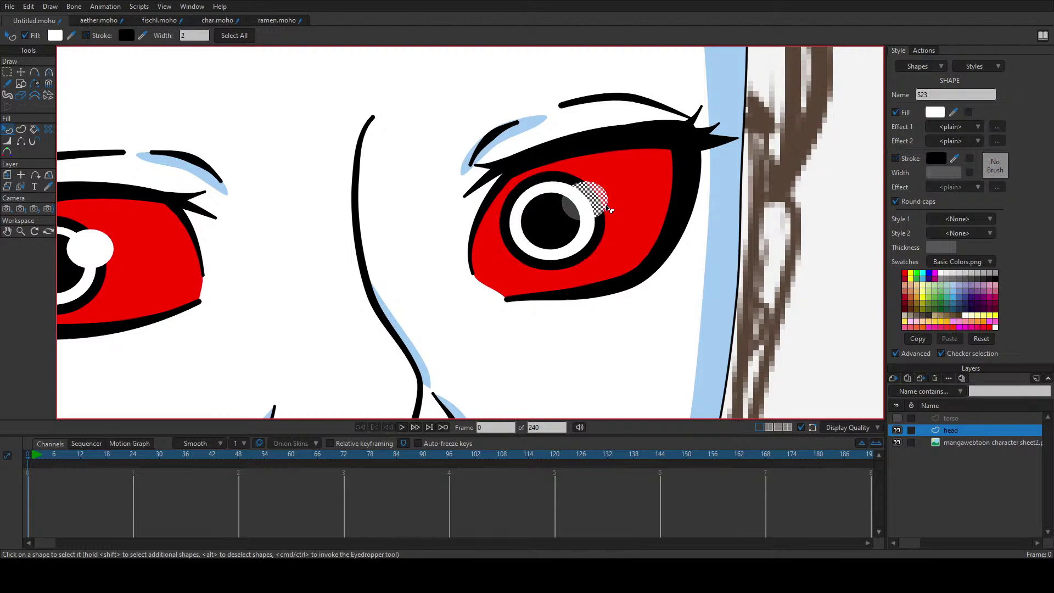
scroll(723, 205, "down", 2)
scroll(630, 218, "up", 2)
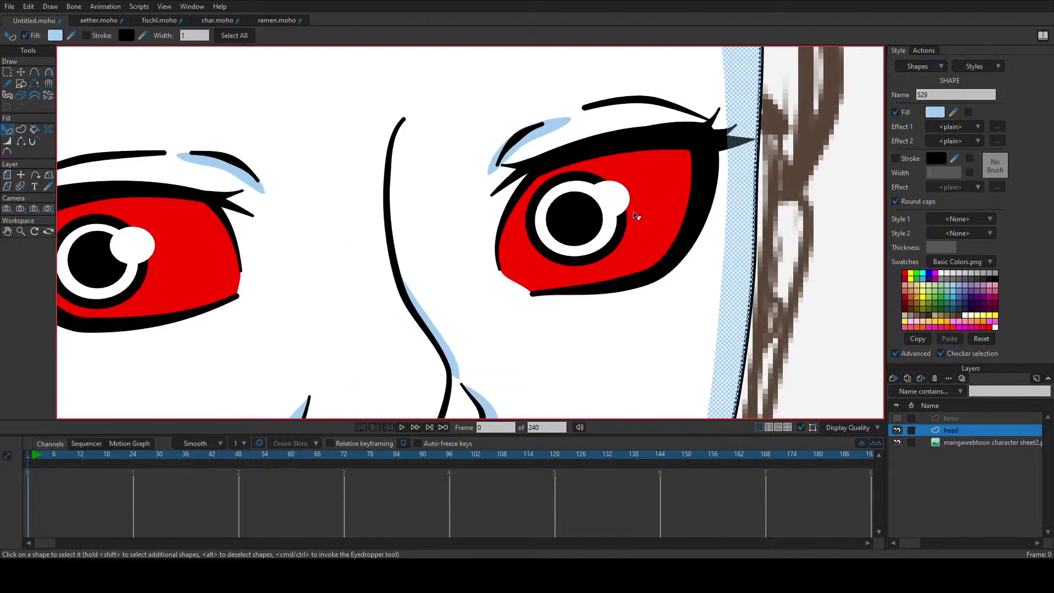
left_click(617, 205, "alt")
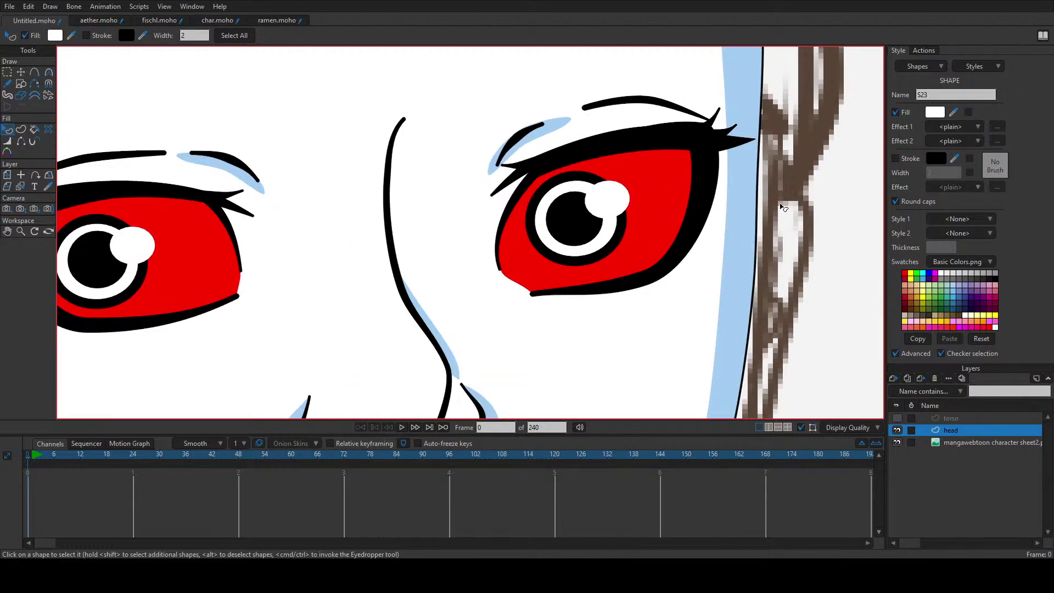
Step: Examine the whole face, then look closely at the nose and mouth shapes
scroll(628, 210, "down", 2)
scroll(628, 210, "down", 3)
scroll(566, 230, "down", 1)
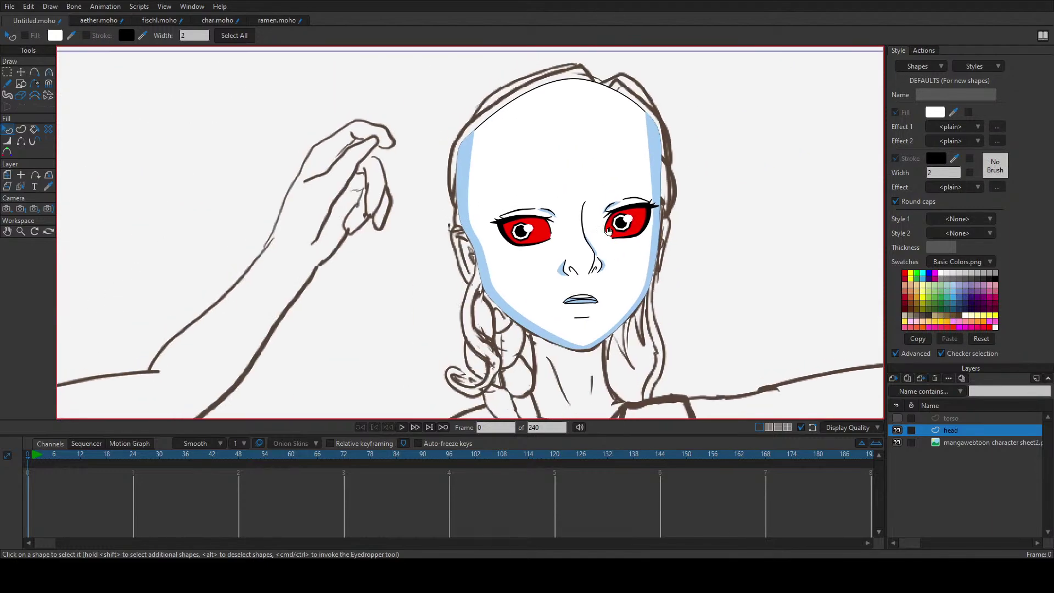
scroll(571, 231, "up", 2)
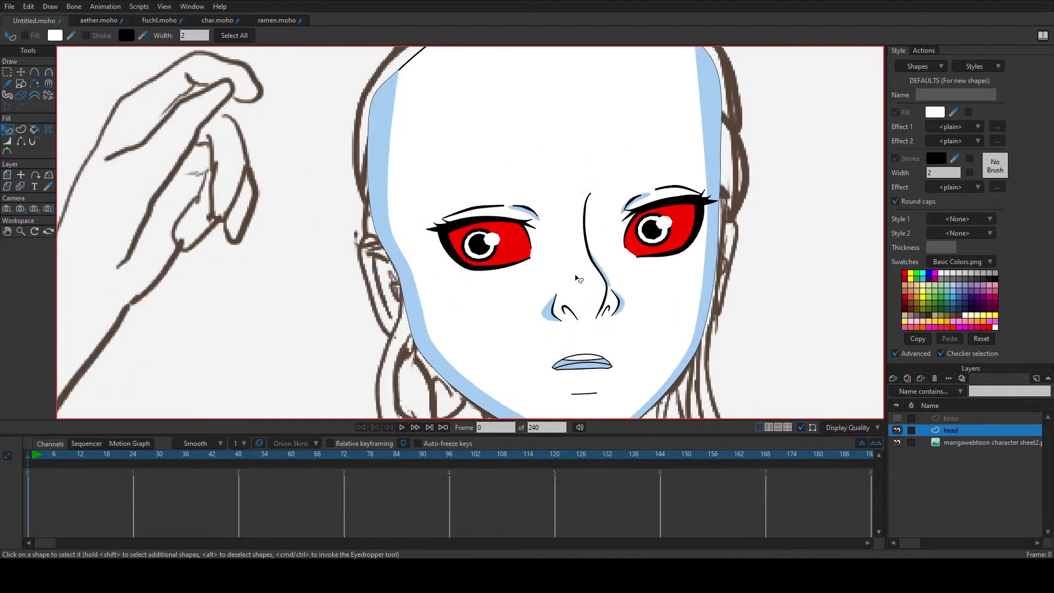
scroll(593, 306, "down", 1)
scroll(593, 306, "up", 1)
scroll(594, 373, "up", 3)
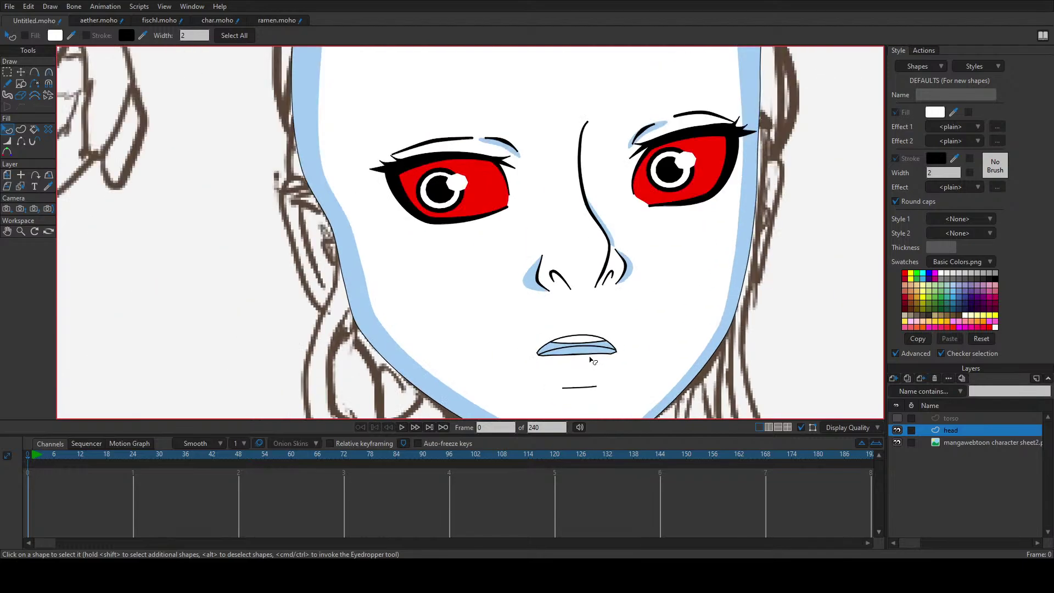
key("t")
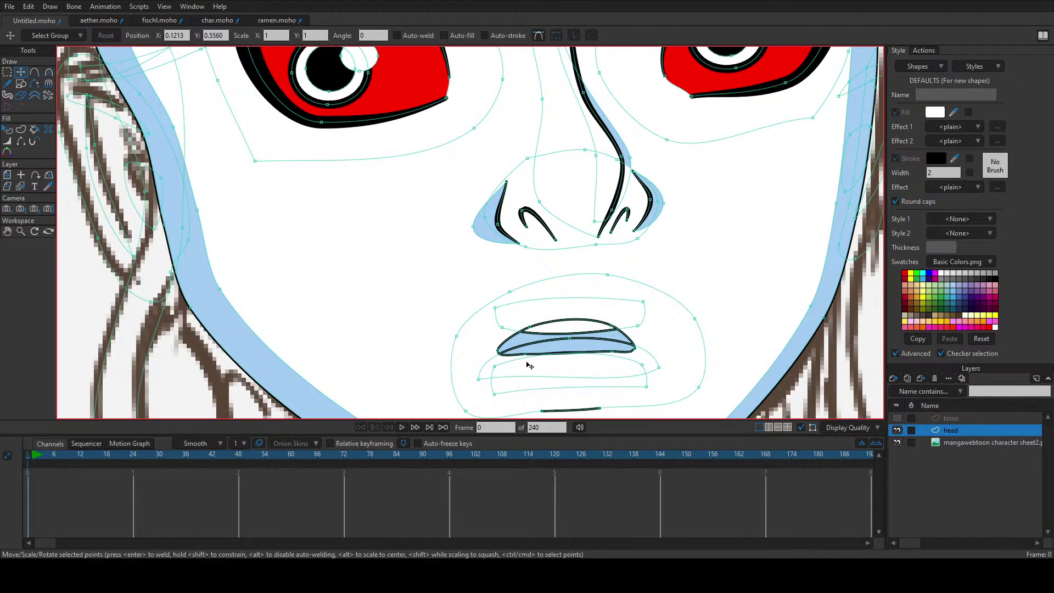
scroll(554, 356, "down", 1)
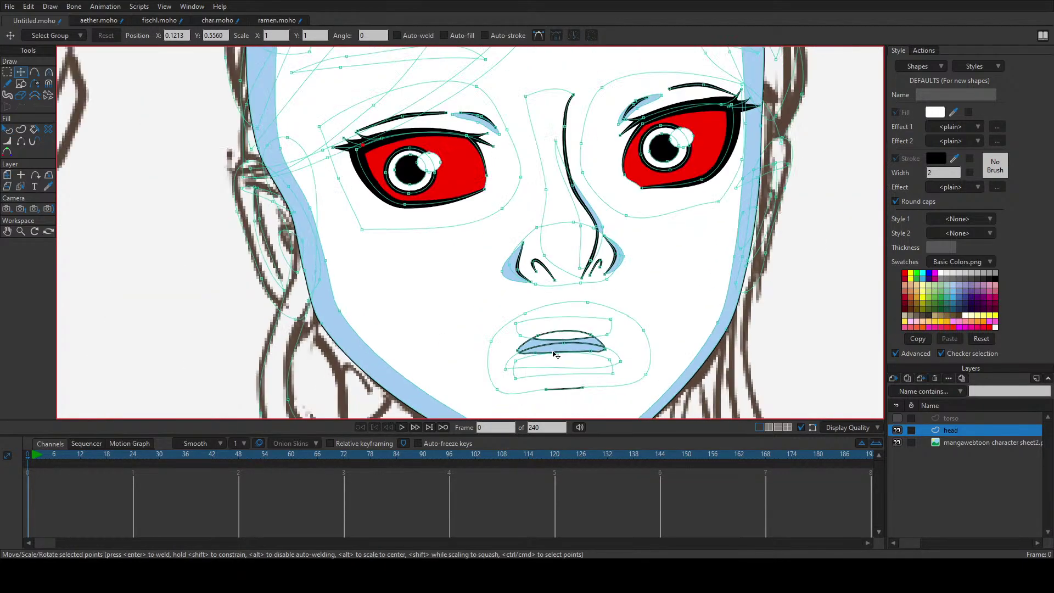
scroll(556, 356, "down", 1)
scroll(554, 351, "up", 4)
Step: Recolor the light blue band between the upper two mouth curves to a slightly darker blue and deselect it
key("q")
left_click(516, 340)
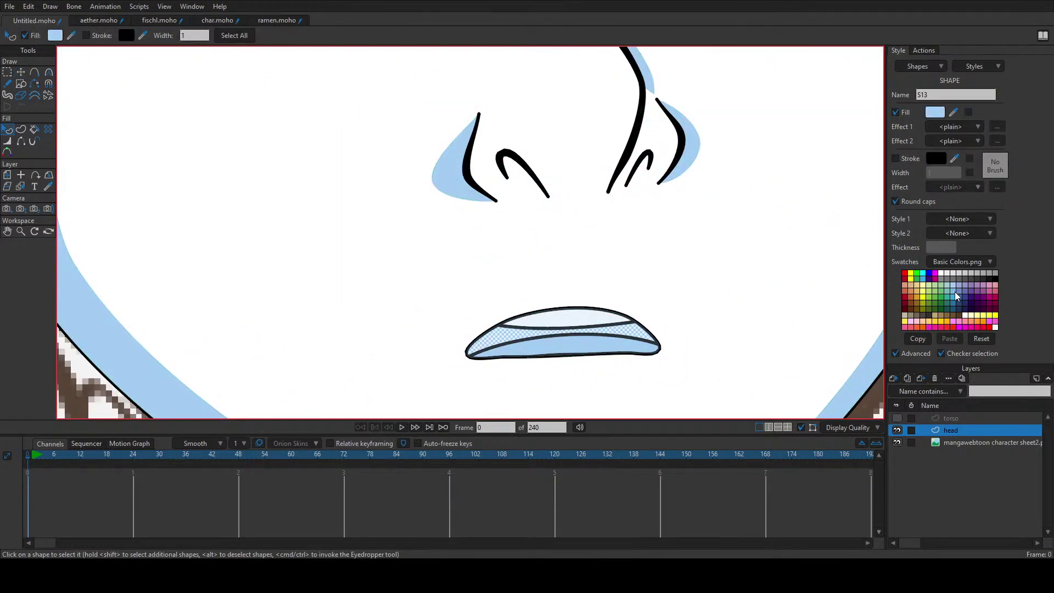
left_click(732, 288)
scroll(732, 287, "down", 2)
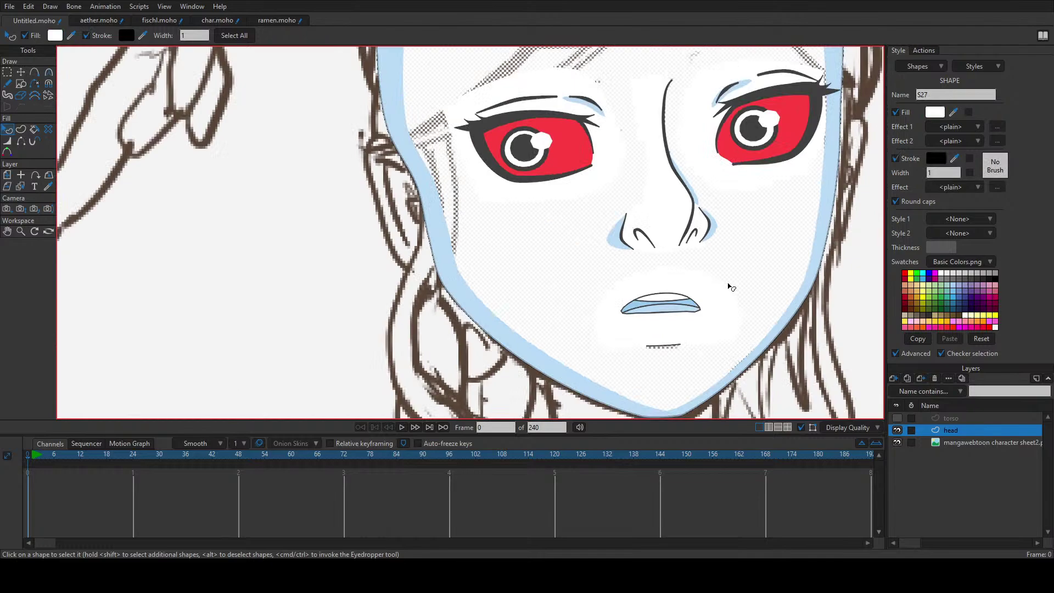
left_click(866, 292)
left_click_drag(764, 290, 583, 282)
scroll(545, 276, "down", 1)
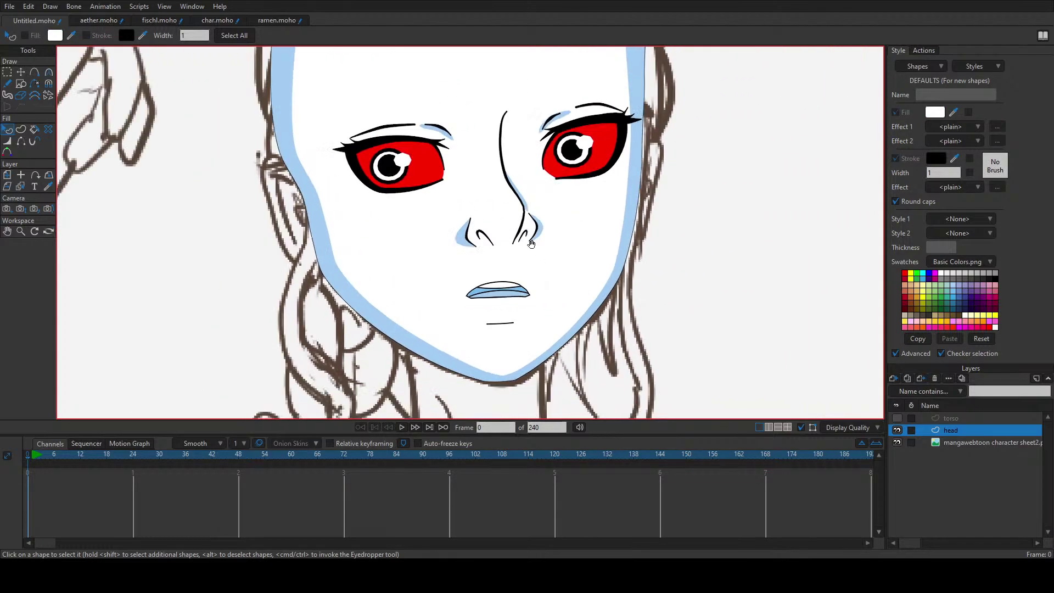
Step: Narrow the blue shadows on both sides of the nose by moving their outer points inward
scroll(544, 278, "up", 1)
scroll(493, 273, "up", 2)
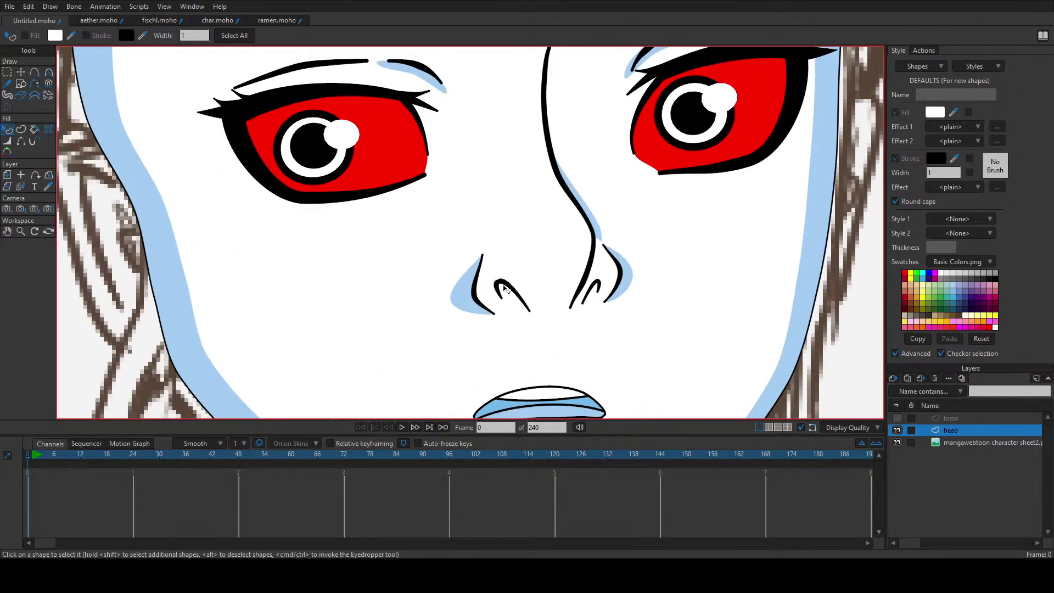
key("t")
scroll(503, 288, "down", 1)
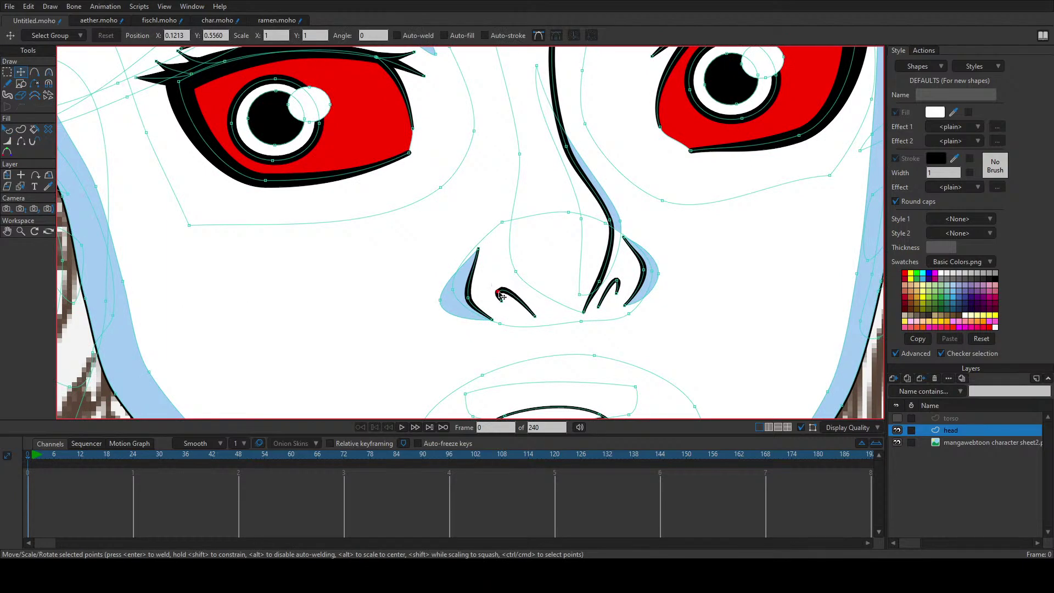
left_click_drag(438, 307, 450, 309)
scroll(662, 279, "down", 5)
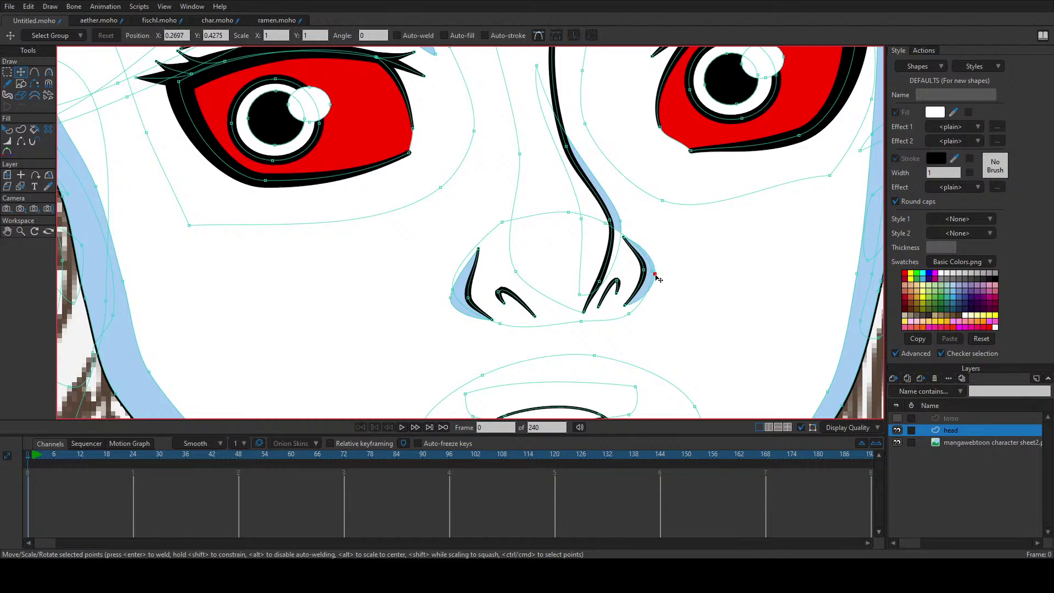
key("q")
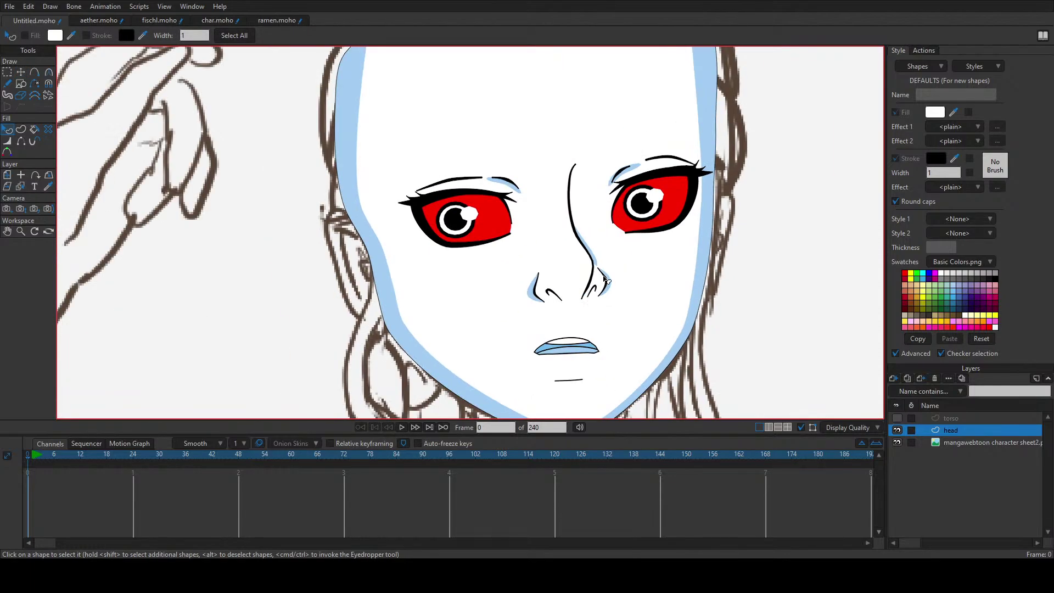
scroll(571, 272, "up", 5)
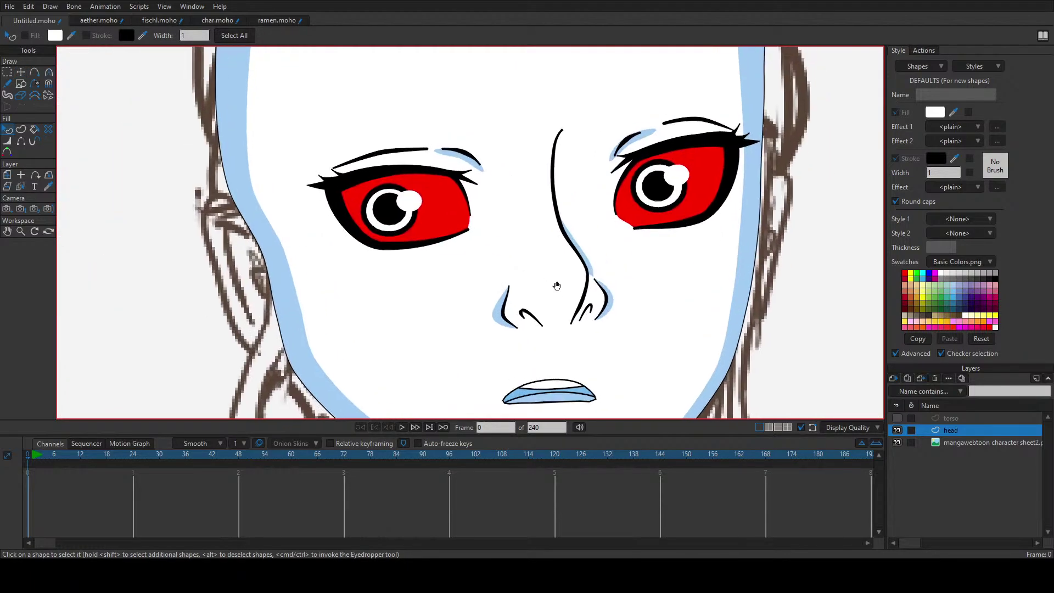
Step: Create filled and stroked shapes from the outlines of both eyebrows
key("t")
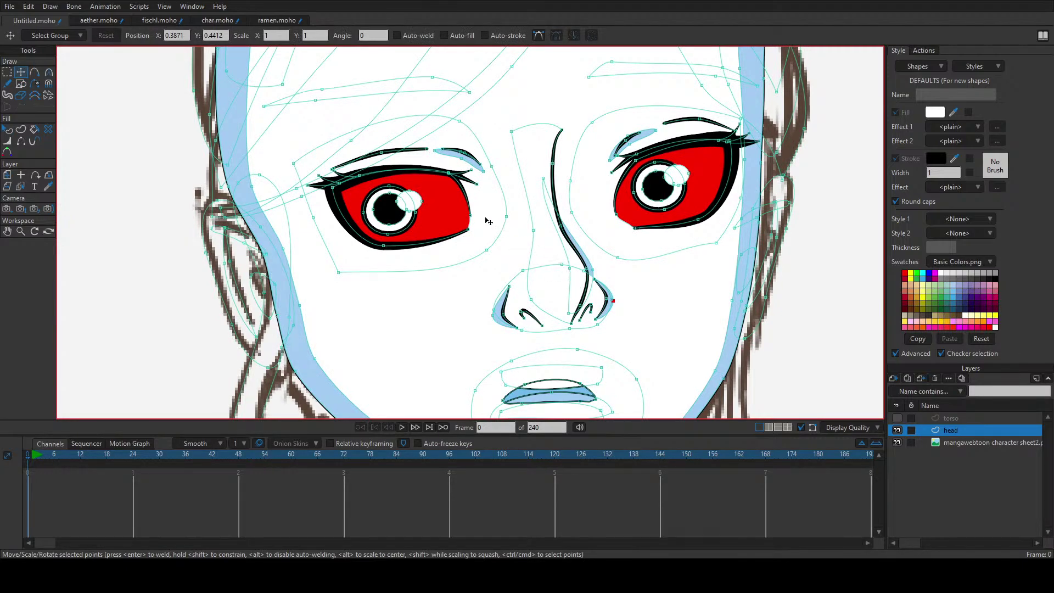
scroll(489, 221, "up", 3)
key("q")
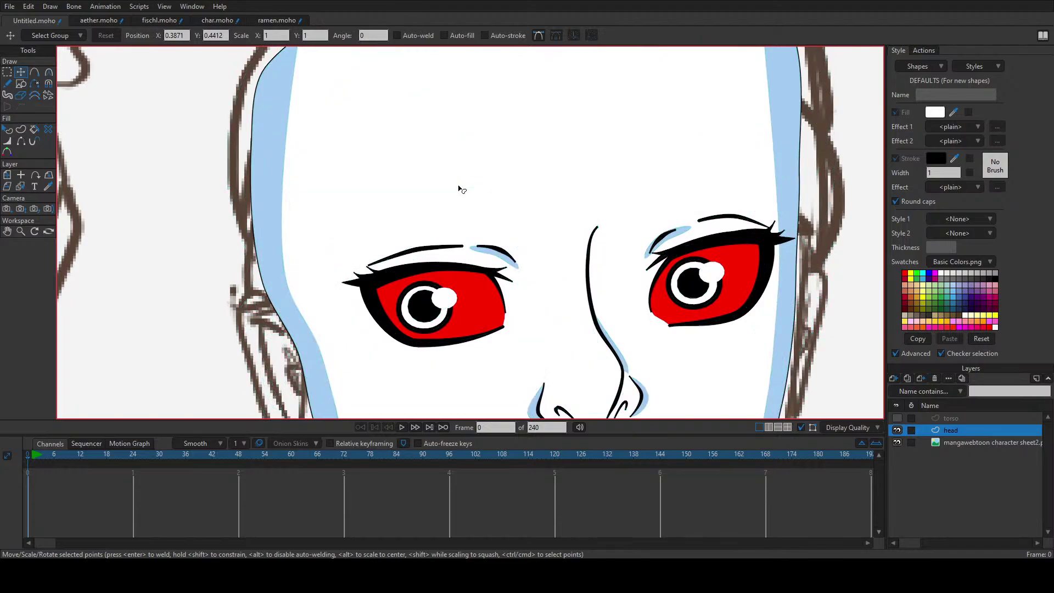
key("ctrl+a")
key("u")
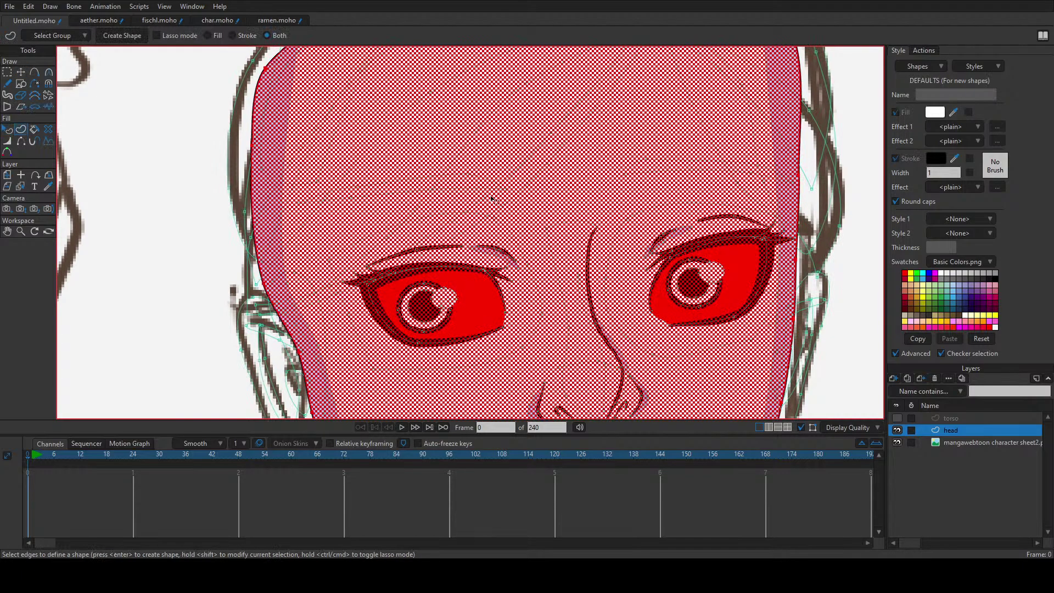
left_click(466, 192)
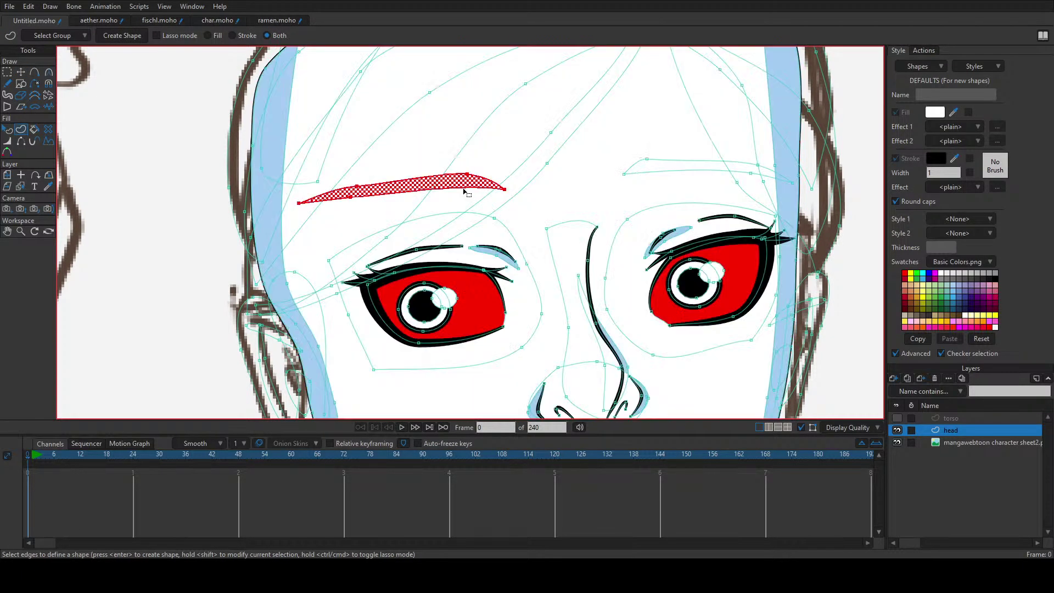
key("Return")
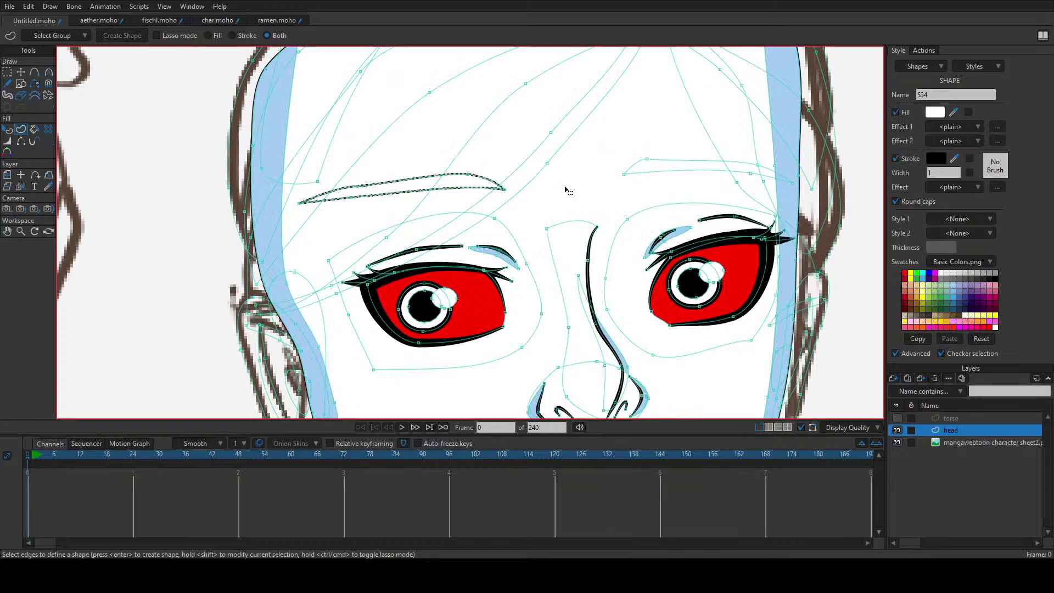
left_click(666, 173)
key("Return")
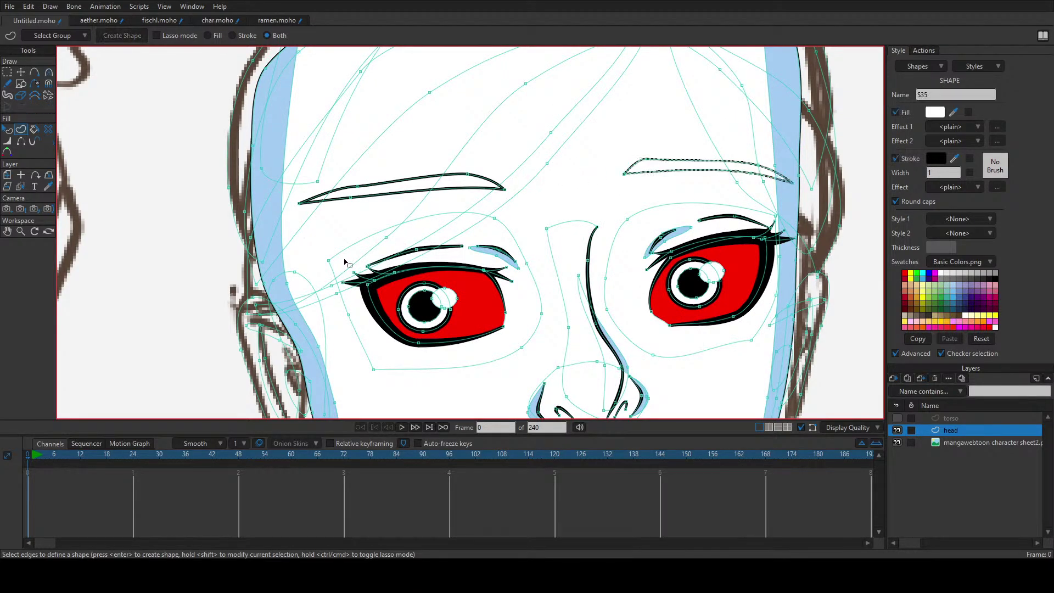
Step: Create filled and stroked shapes from the left ear's three inner outlines: the small oval, the long sliver and the upper fold
scroll(344, 262, "down", 2)
scroll(349, 339, "up", 5)
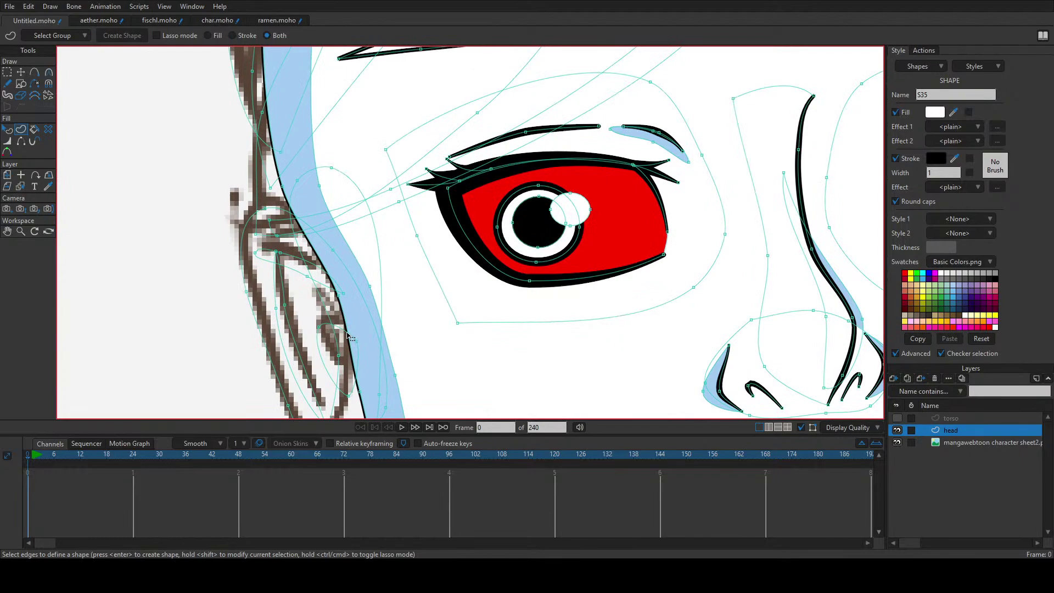
left_click(347, 336)
key("Return")
left_click(299, 347)
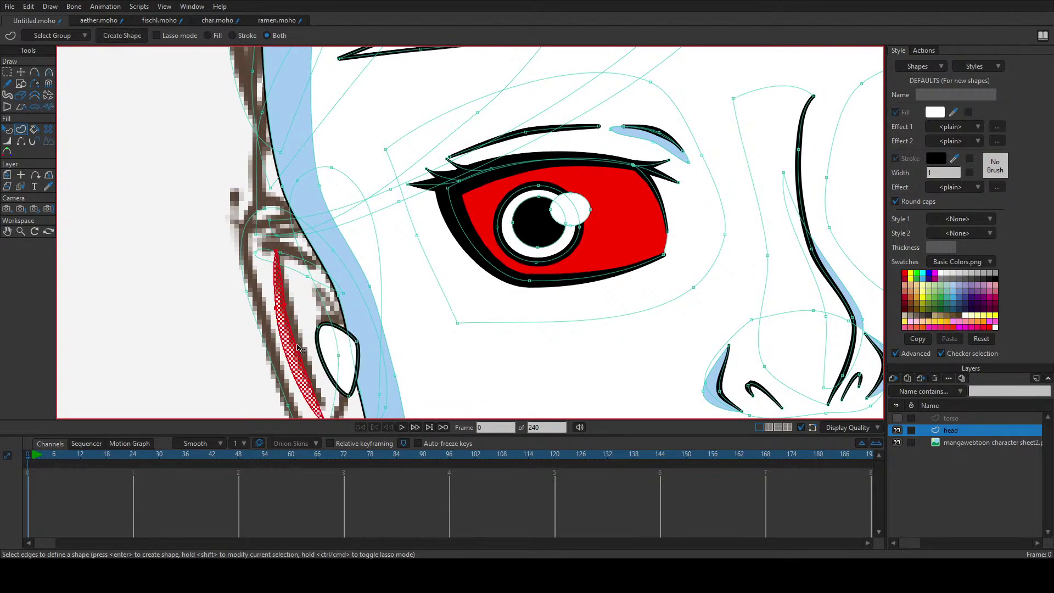
key("Return")
left_click(297, 269)
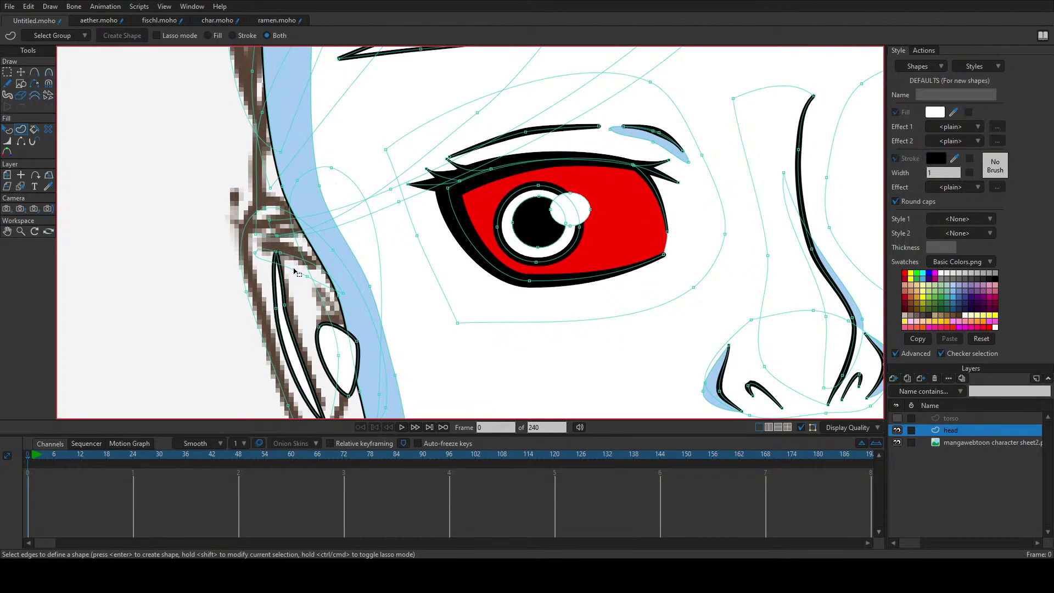
left_click(295, 271)
key("Return")
Step: Create a filled and stroked shape from the left ear's outer contour and deselect it
left_click(244, 244)
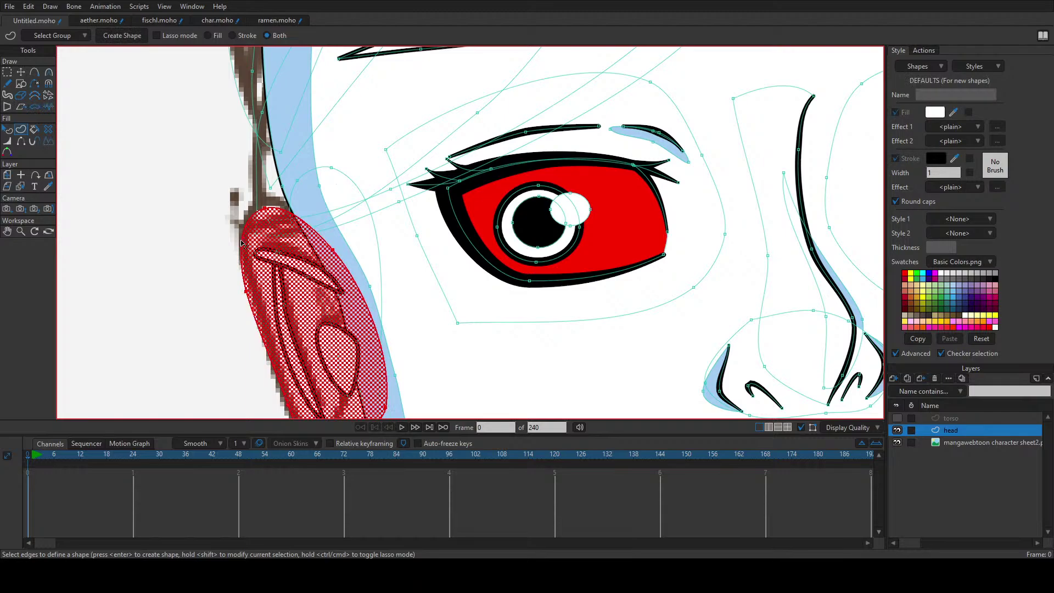
key("Return")
scroll(324, 242, "down", 2)
scroll(324, 242, "up", 2)
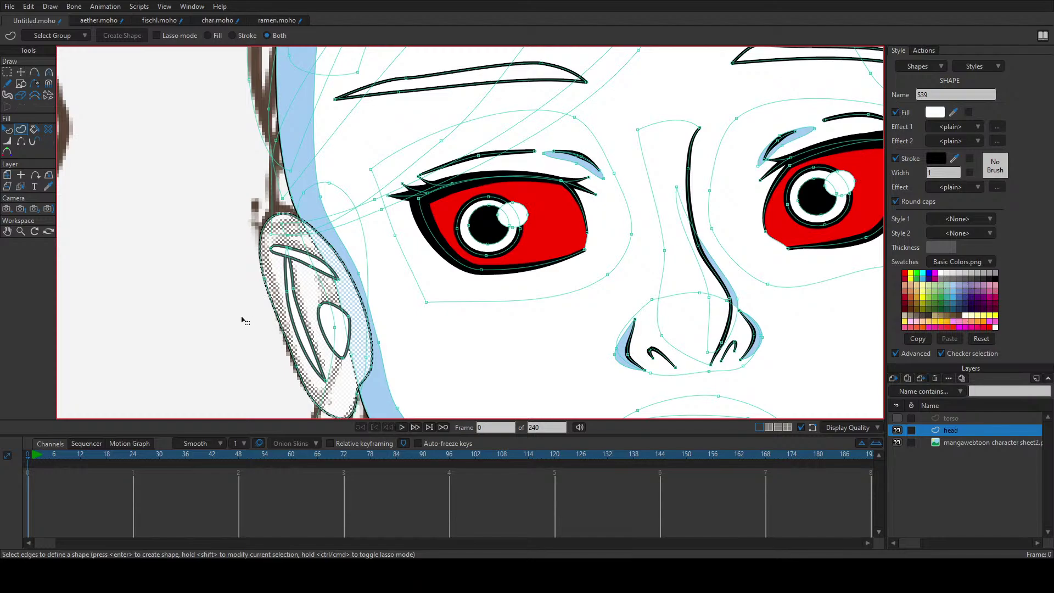
key("Return")
Step: Hide the inner edges of the ear's long sliver and the lower edges of its upper fold, leaving single lines
scroll(267, 312, "up", 2)
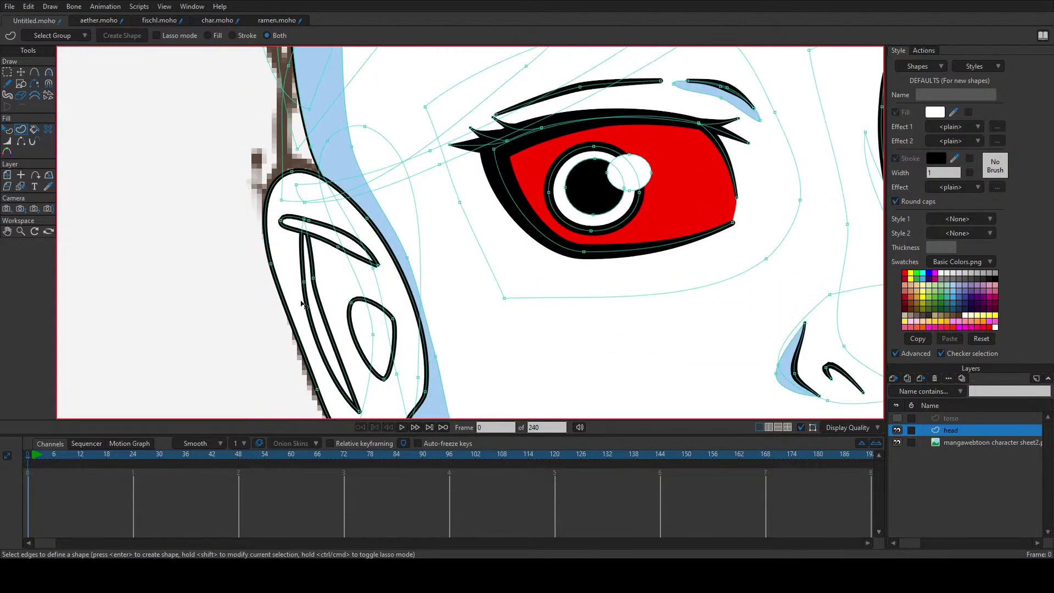
key("h")
left_click(318, 307)
left_click(313, 275)
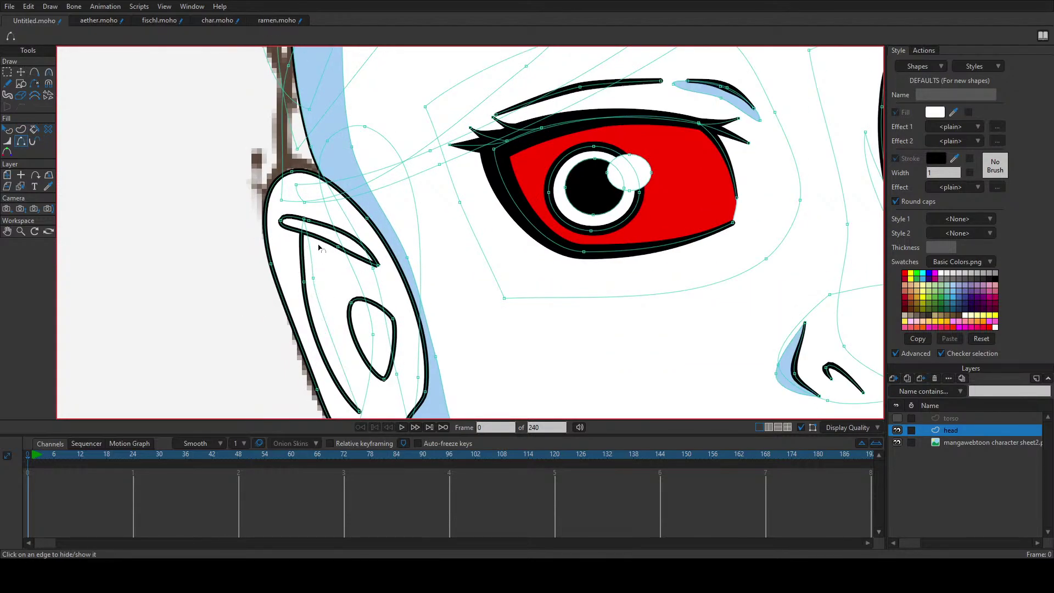
left_click(324, 242)
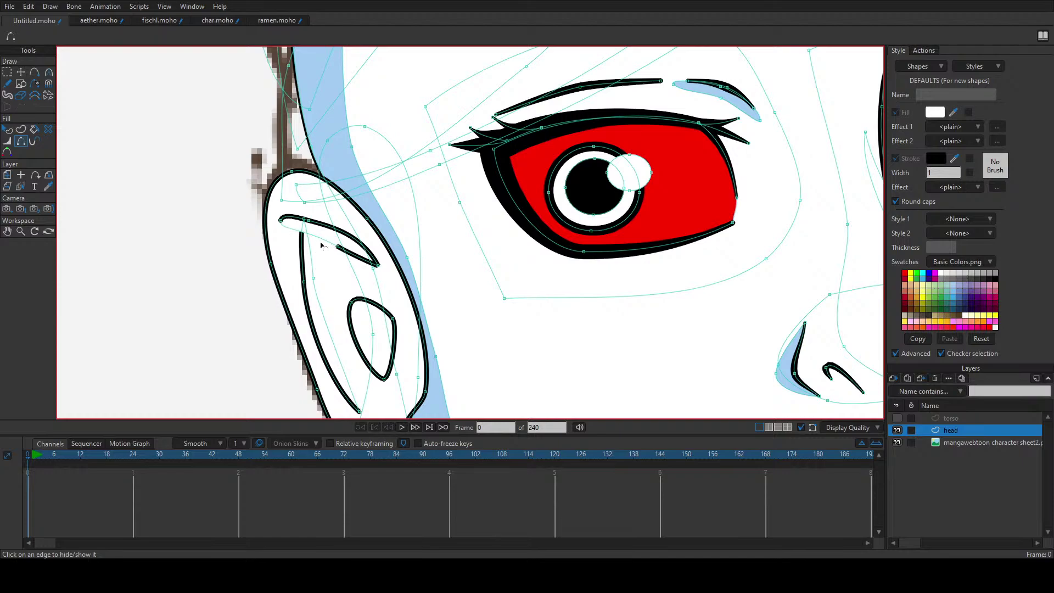
left_click(357, 256)
Step: Raise the ear's long inner line above the upper fold in the stacking order and deselect it
key("q")
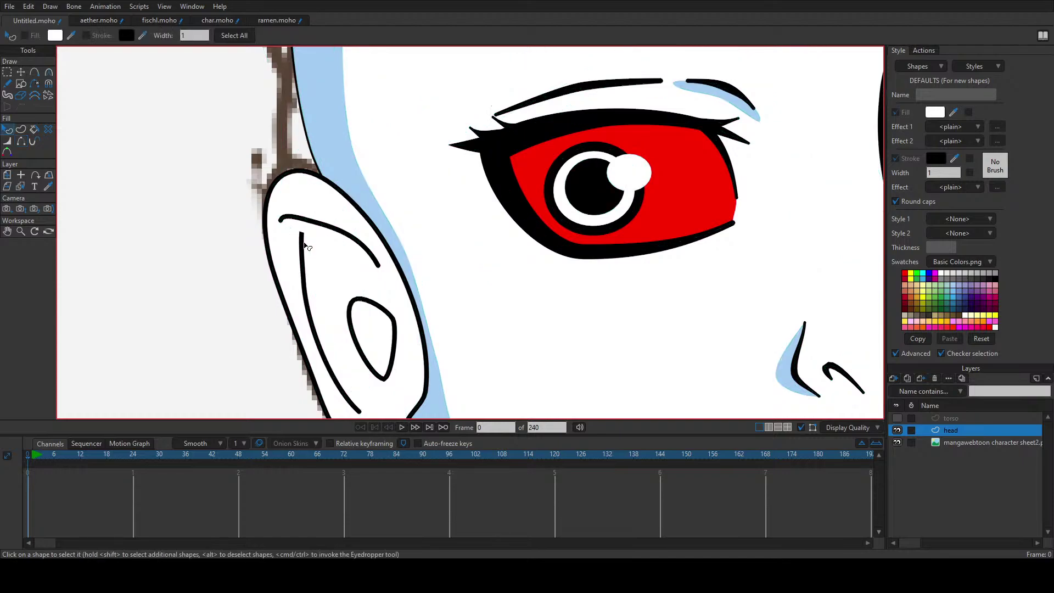
left_click(304, 242)
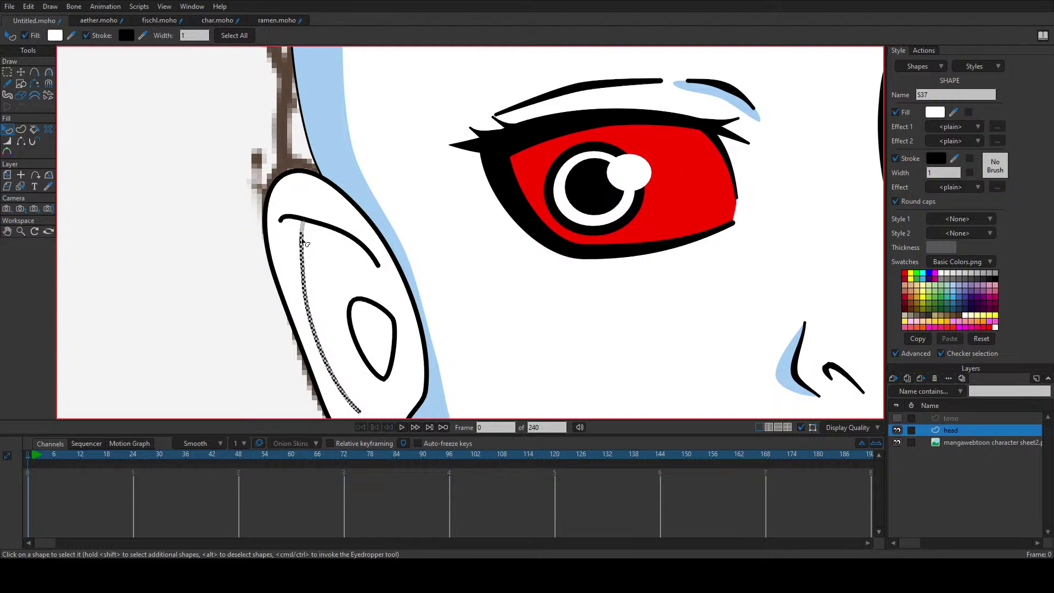
left_click(225, 264)
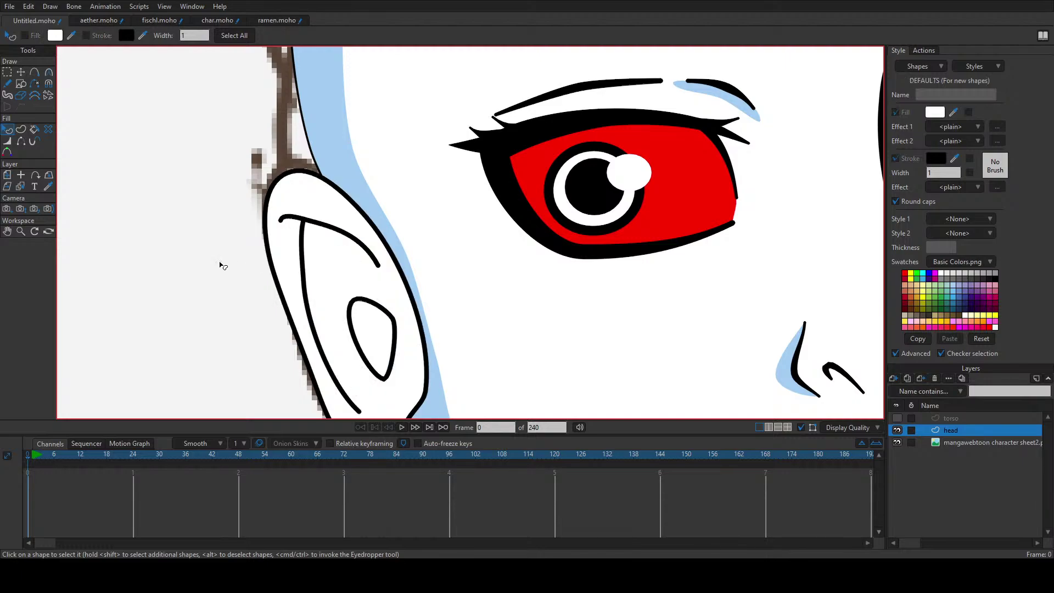
Step: Reshape the ear's upper fold by moving its points and adjusting its curve handles into a smooth arc
key("t")
left_click(314, 221)
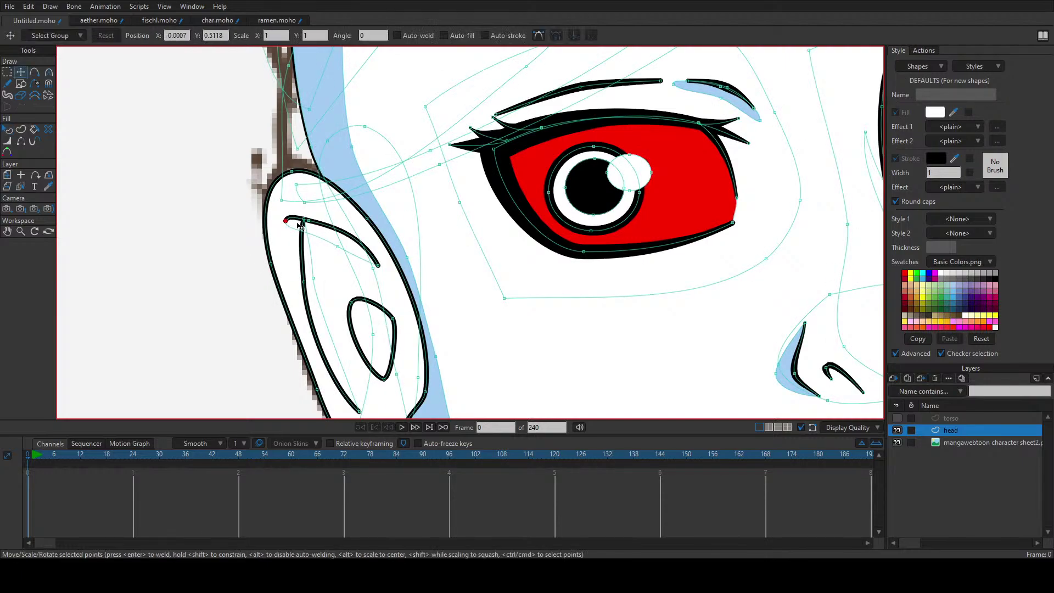
left_click_drag(318, 226, 319, 226)
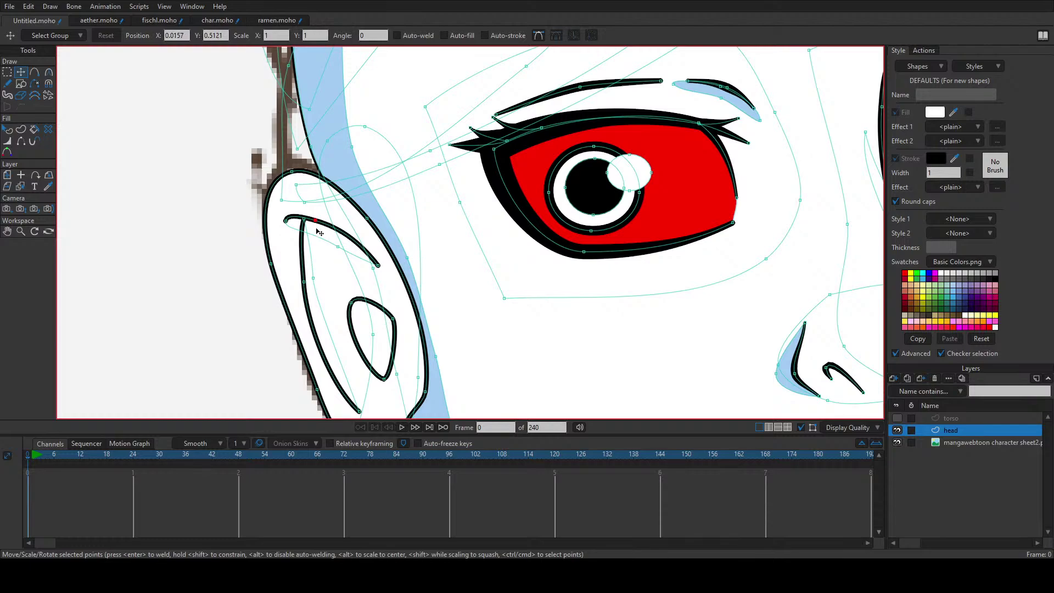
key("c")
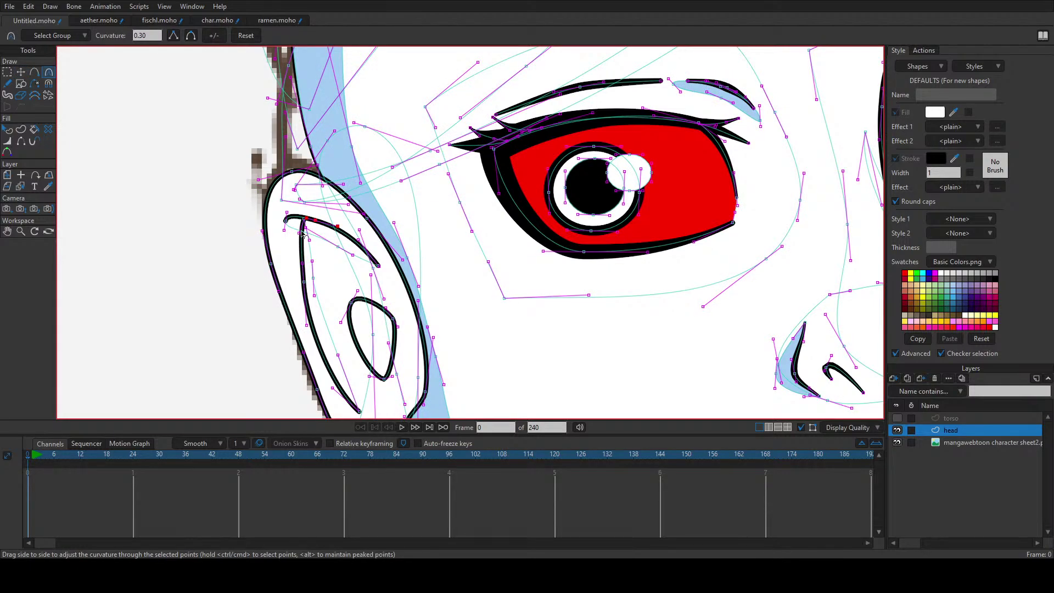
key("t")
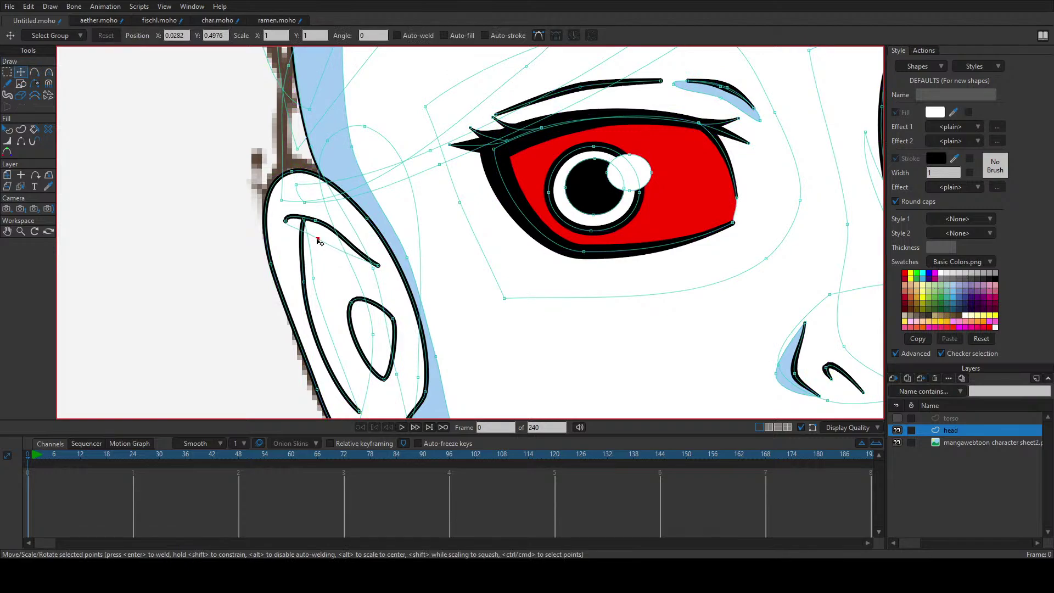
key("c")
left_click_drag(360, 255, 363, 256)
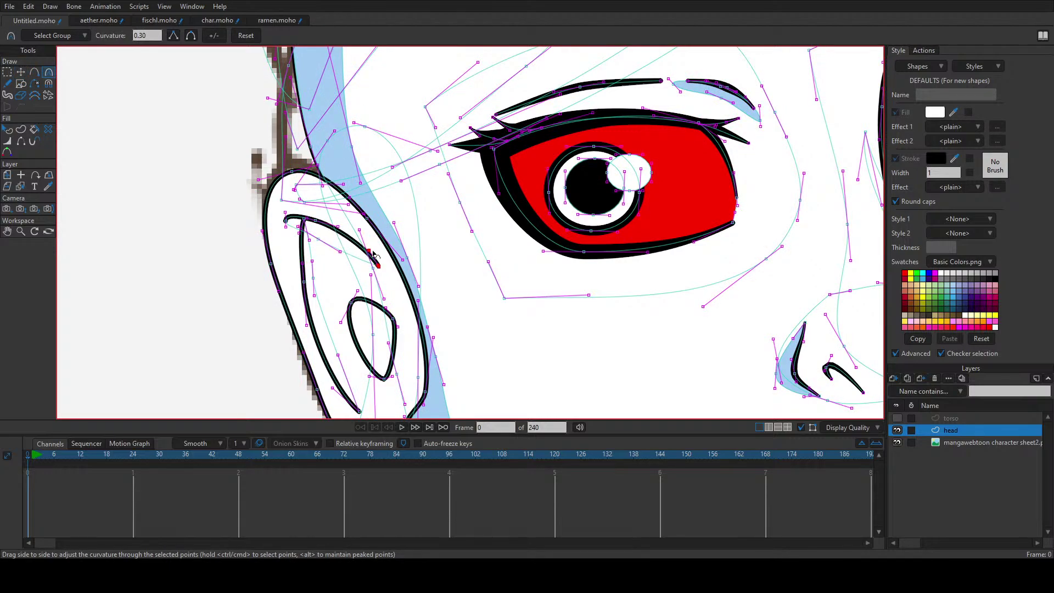
key("t")
left_click(375, 268)
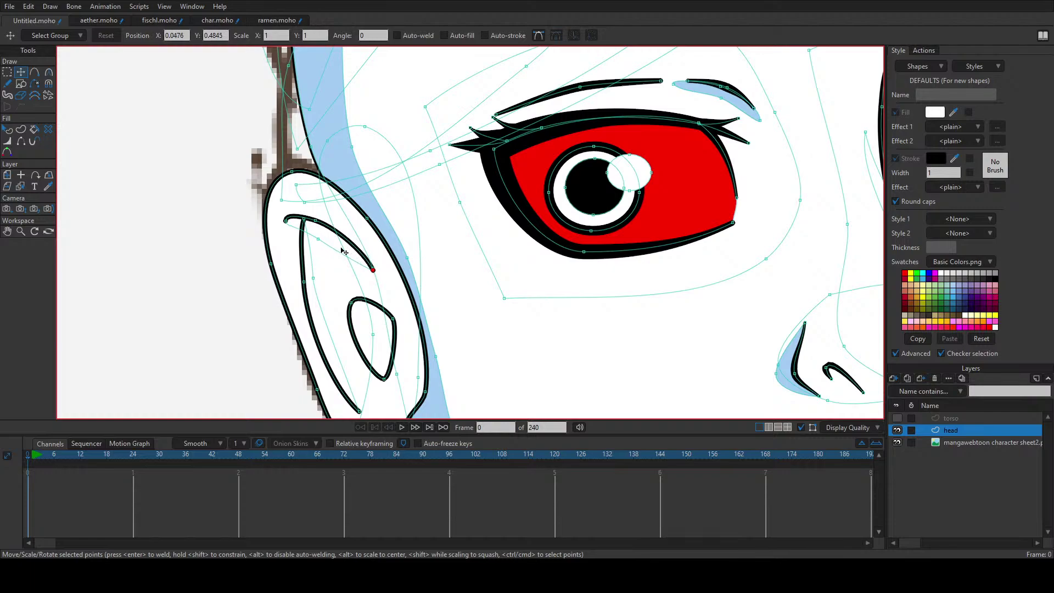
Step: Fill the ear's long inner sliver with the light blue shadow color
key("q")
left_click(365, 250)
left_click(804, 163)
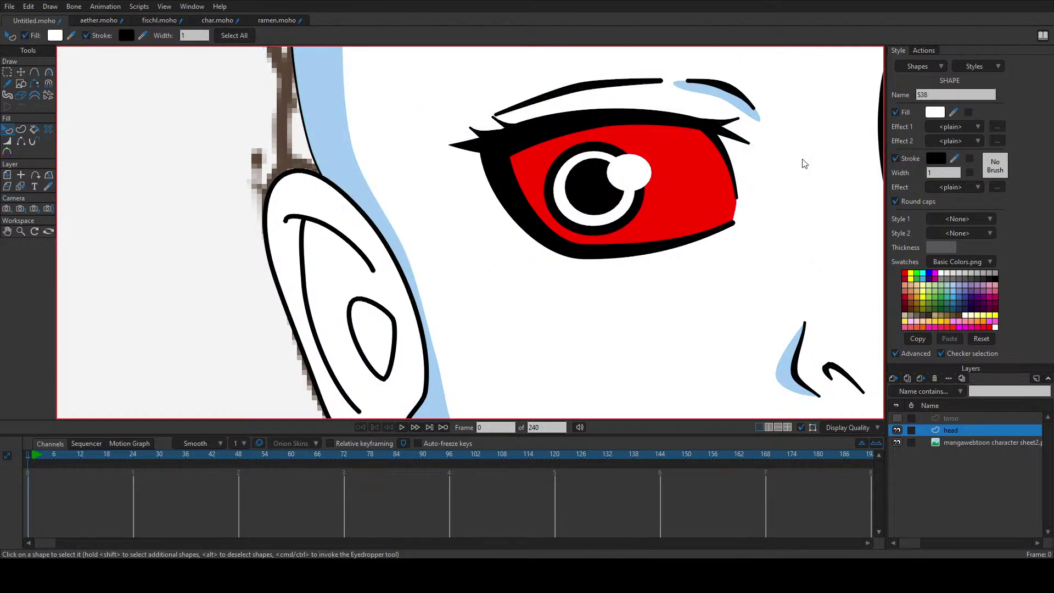
left_click(972, 287)
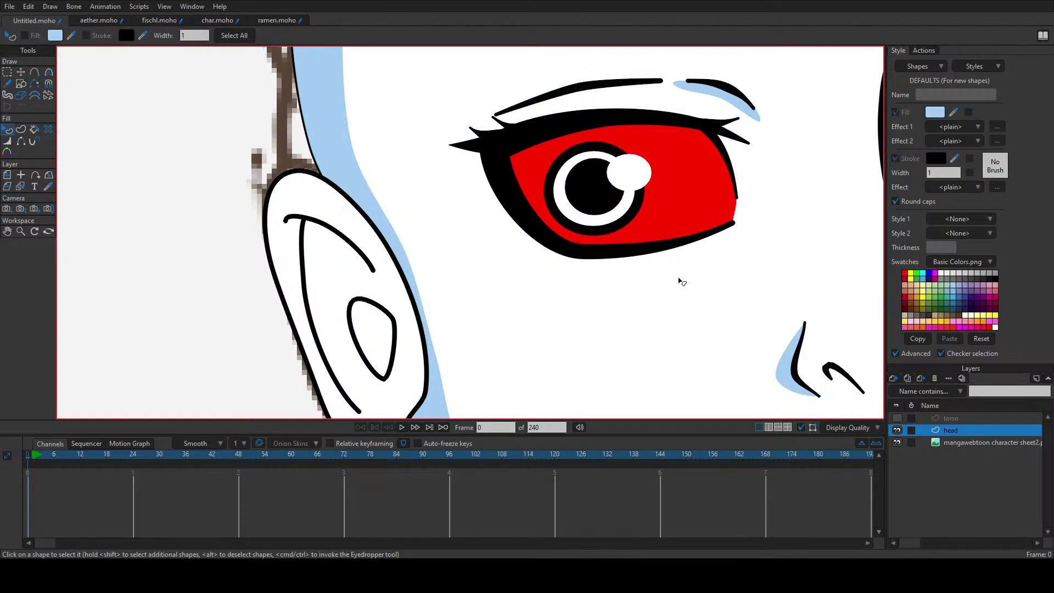
left_click(309, 262)
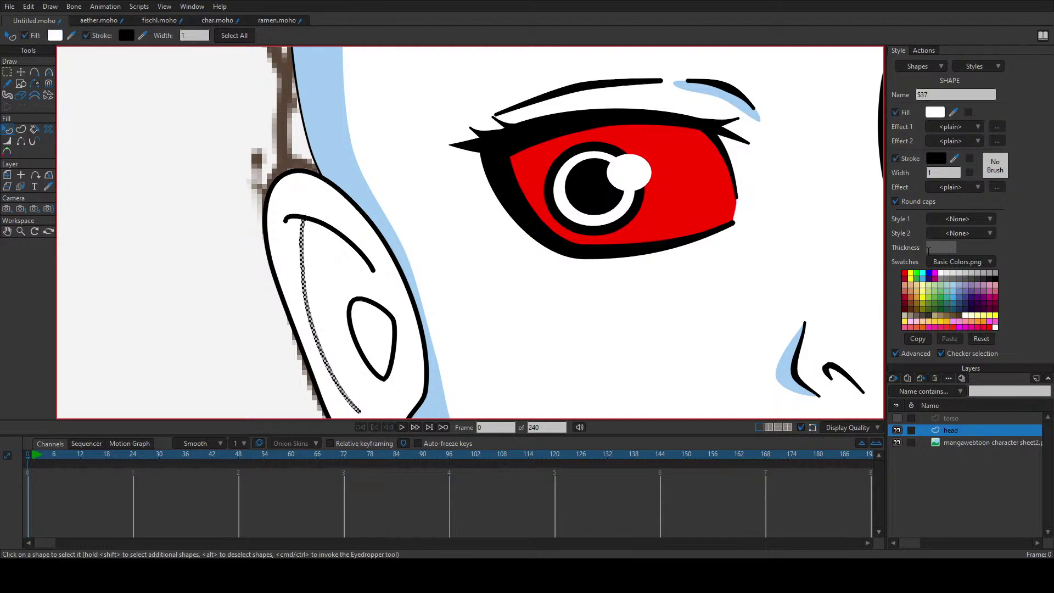
left_click(428, 229)
Step: Fill the ear's upper fold with the same light blue shadow color
left_click(328, 240)
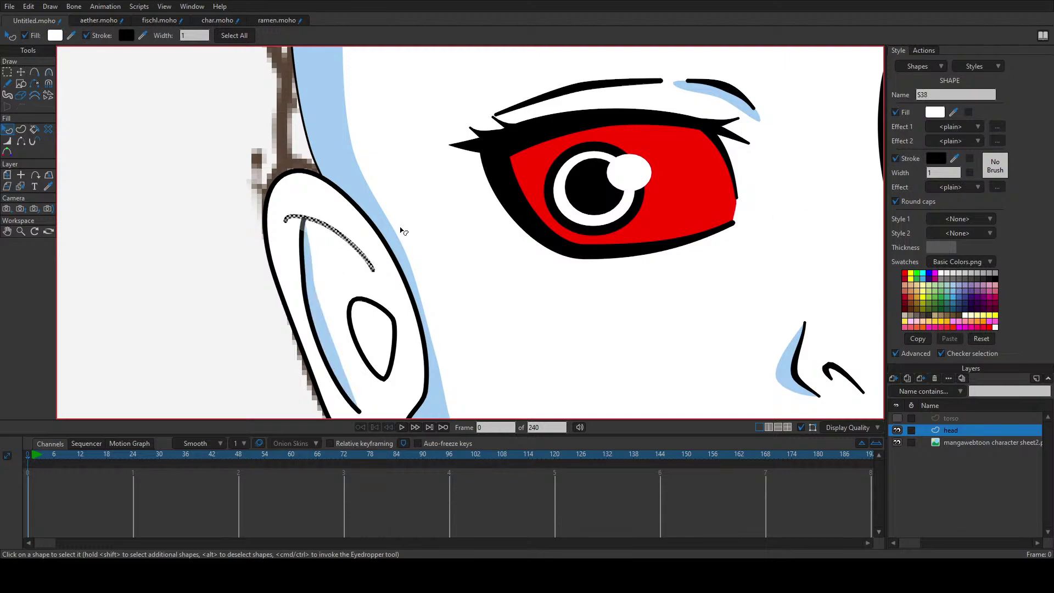
left_click(954, 292)
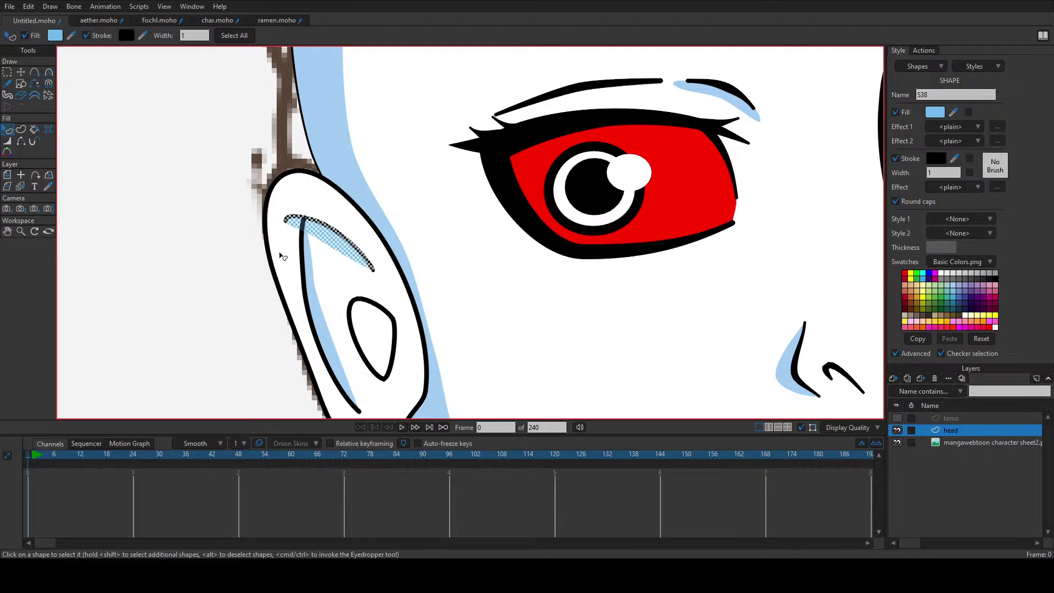
left_click(220, 257)
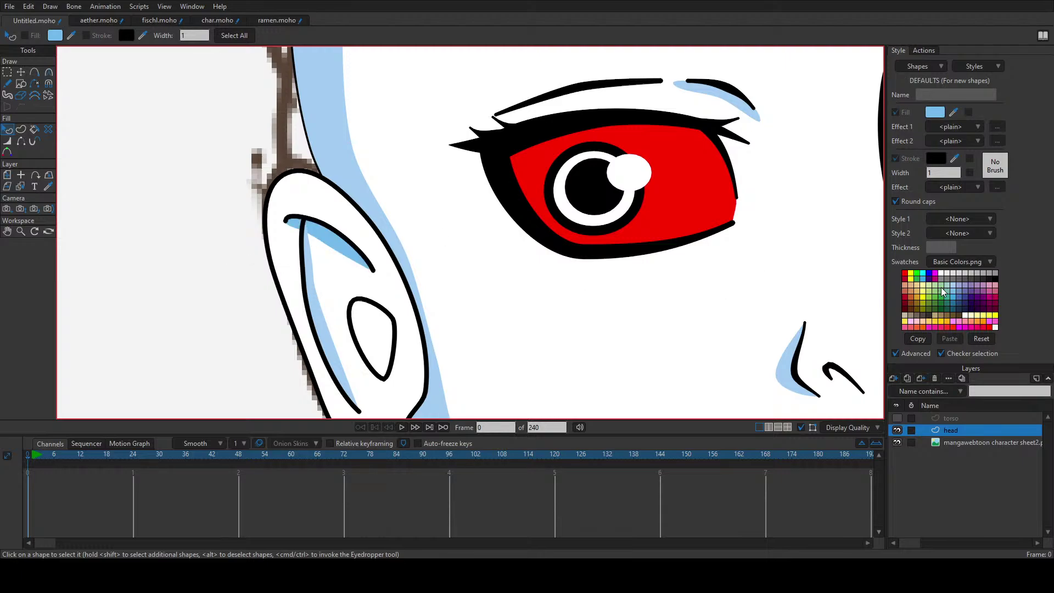
left_click(956, 288)
left_click(327, 240)
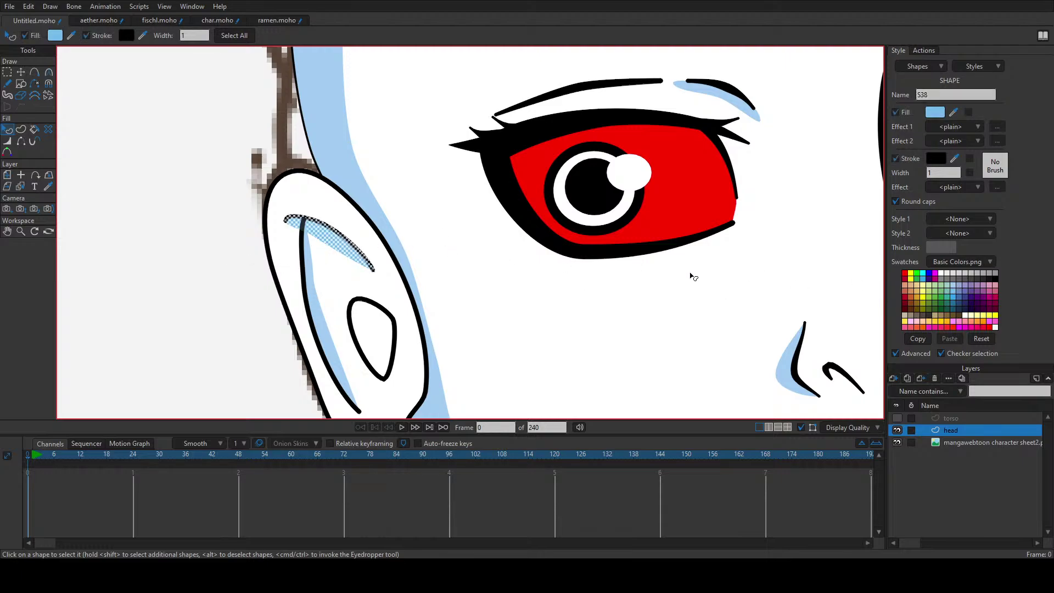
left_click(953, 290)
left_click(487, 301)
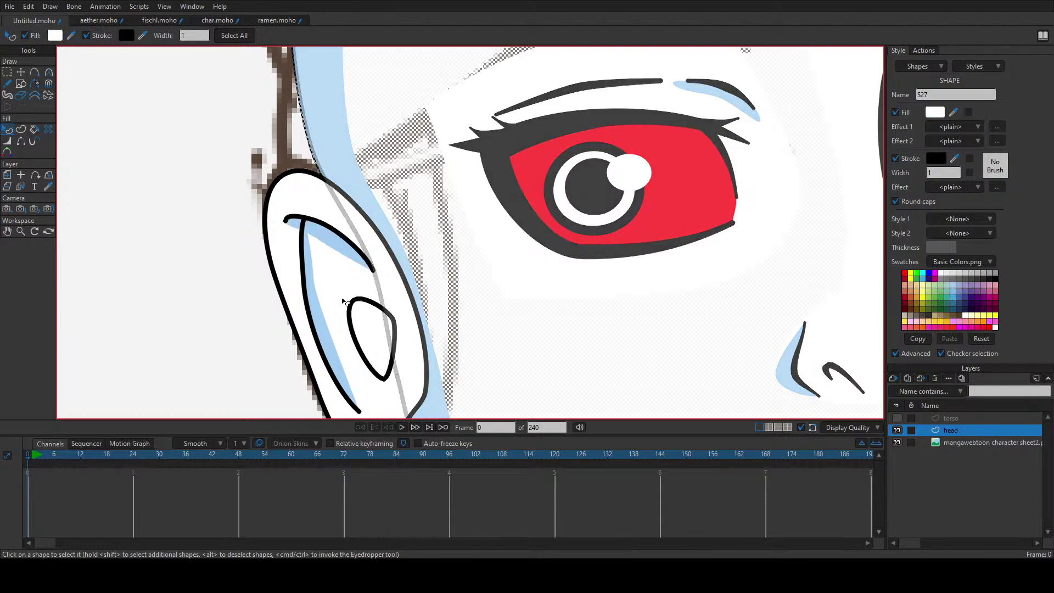
Step: Refine the ear's long inner shadow by adjusting its middle point, curve handles and lower end
left_click(302, 300)
key("t")
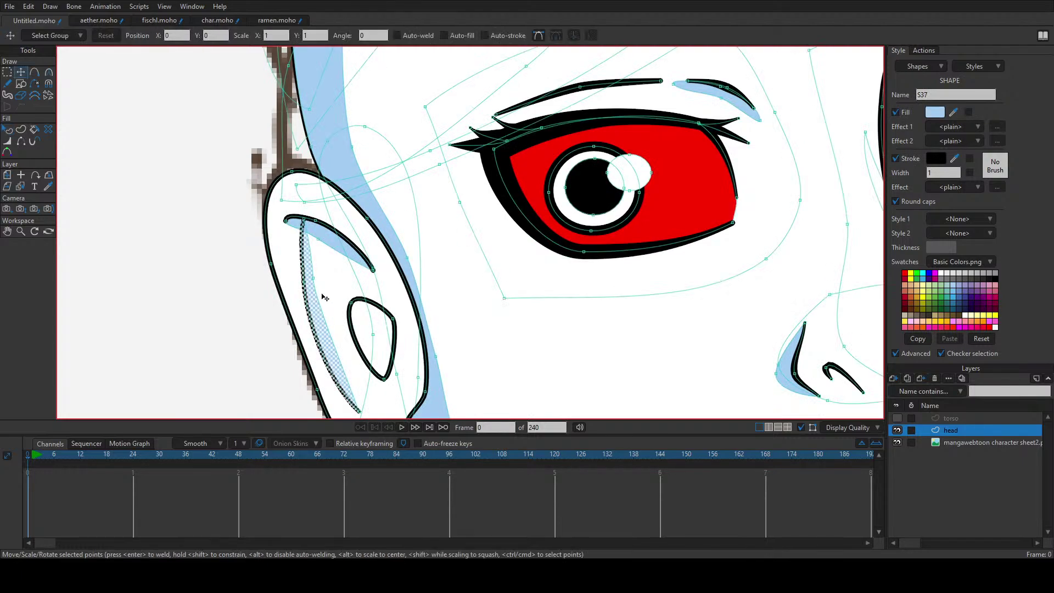
left_click(311, 283)
key("c")
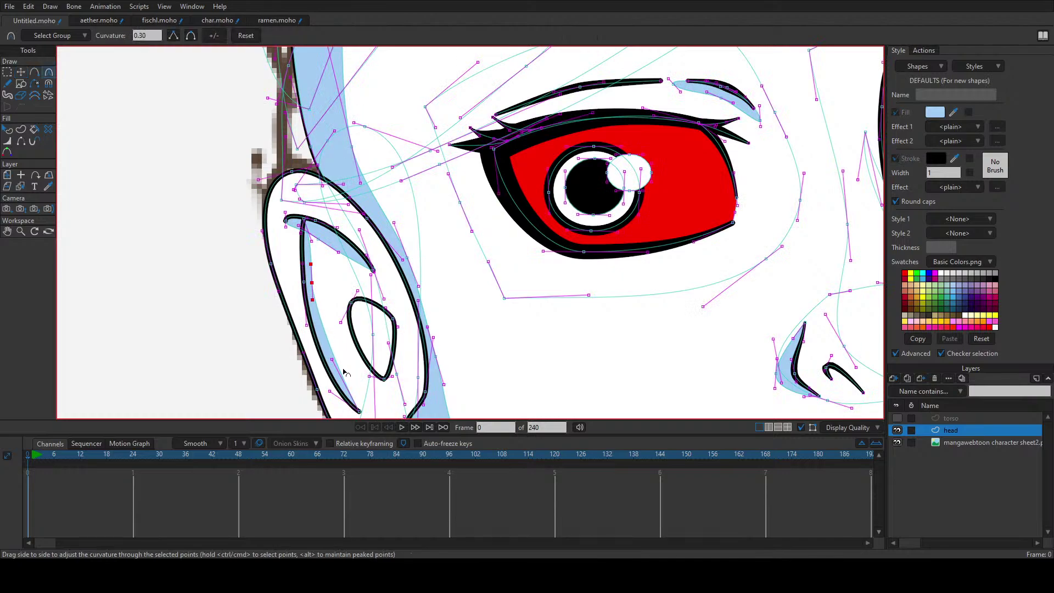
key("t")
left_click_drag(332, 376, 405, 305)
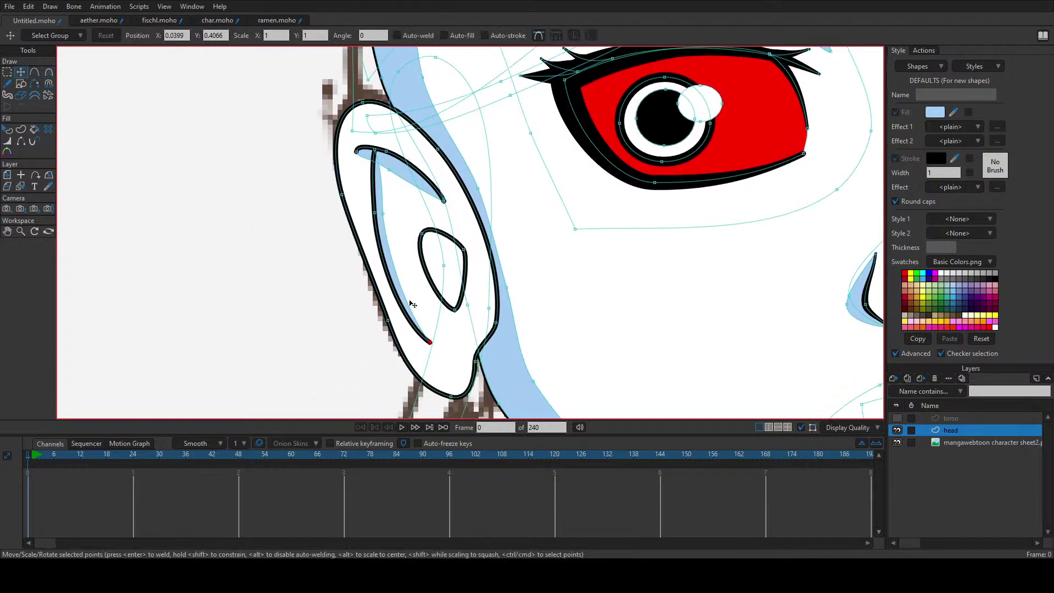
Step: Round the earlobe's curve and hide the ear outline along the face, moving its open ends to the head contour
mouse_move(334, 127)
left_mouse_down()
mouse_move(384, 307)
mouse_move(459, 396)
left_mouse_up()
key("c")
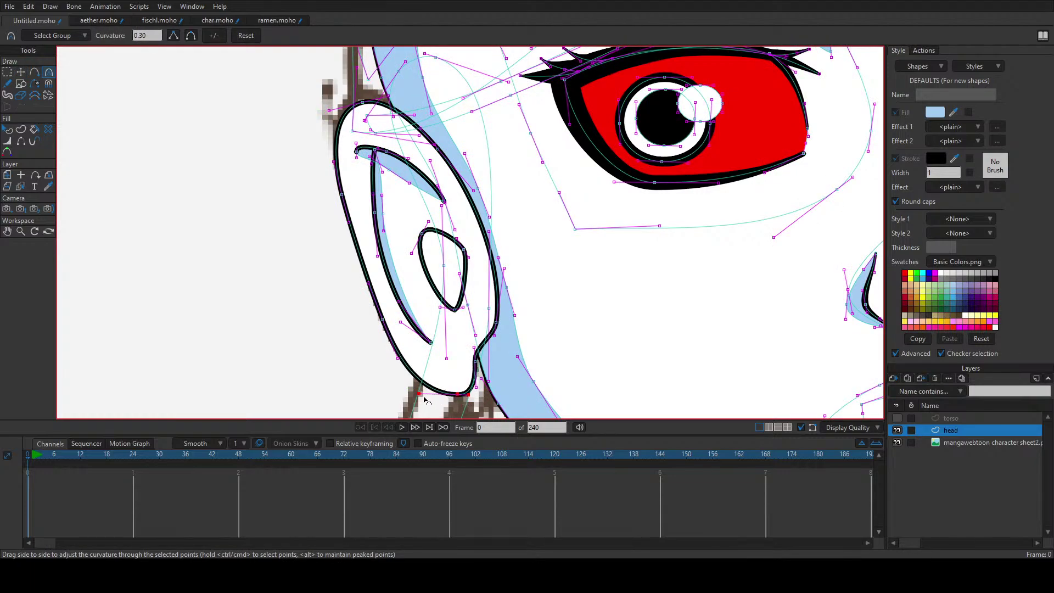
key("t")
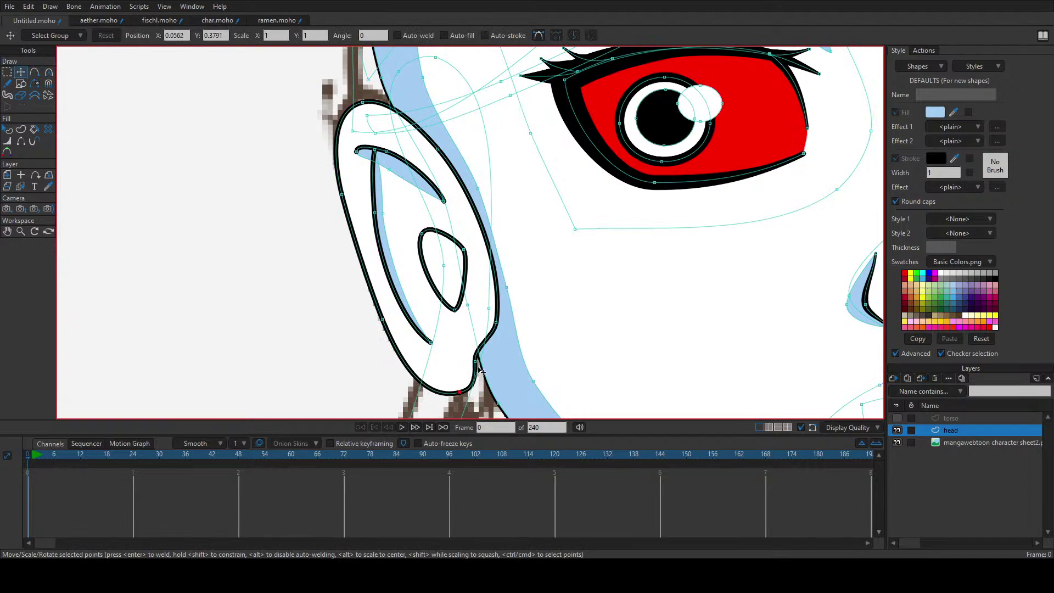
mouse_move(477, 368)
left_mouse_down()
mouse_move(500, 316)
mouse_move(437, 154)
left_mouse_up()
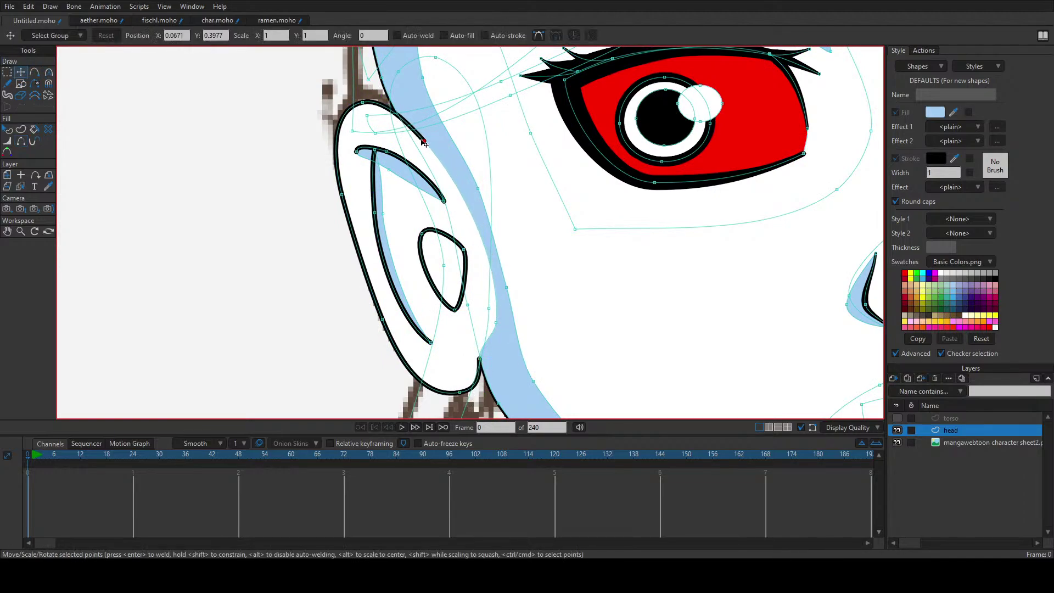
Step: Compare the fill and stroke settings of the ear, its long inner fold, the face and the side shadow
key("q")
left_click(366, 136)
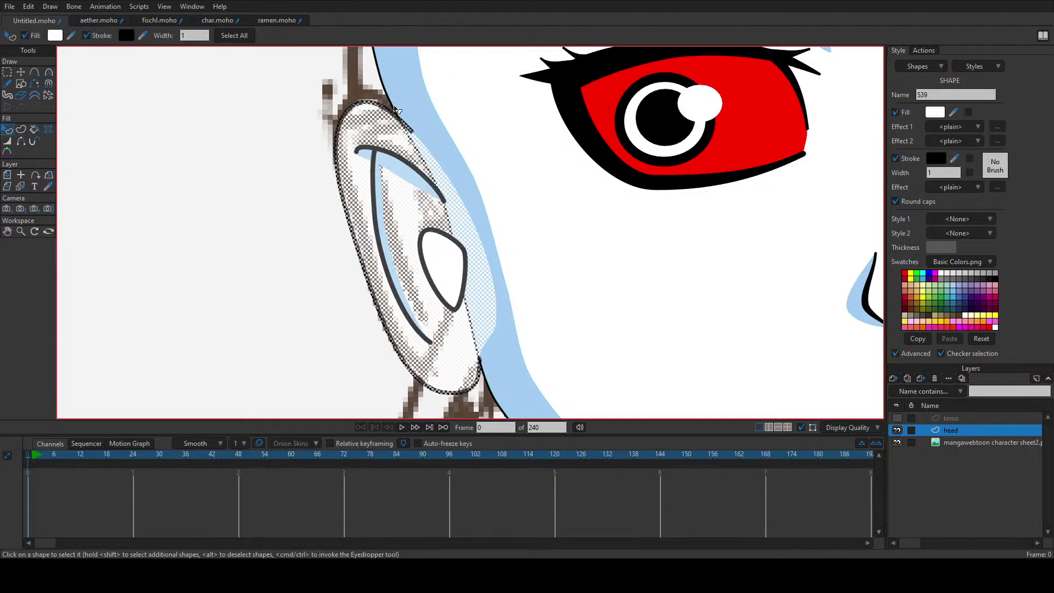
left_click(398, 109)
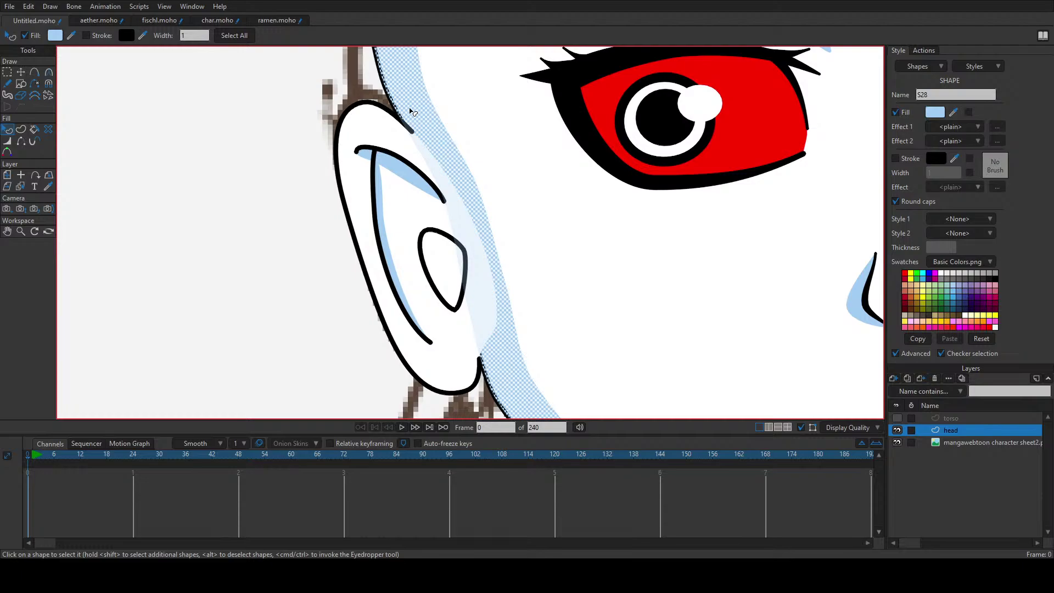
left_click(497, 118)
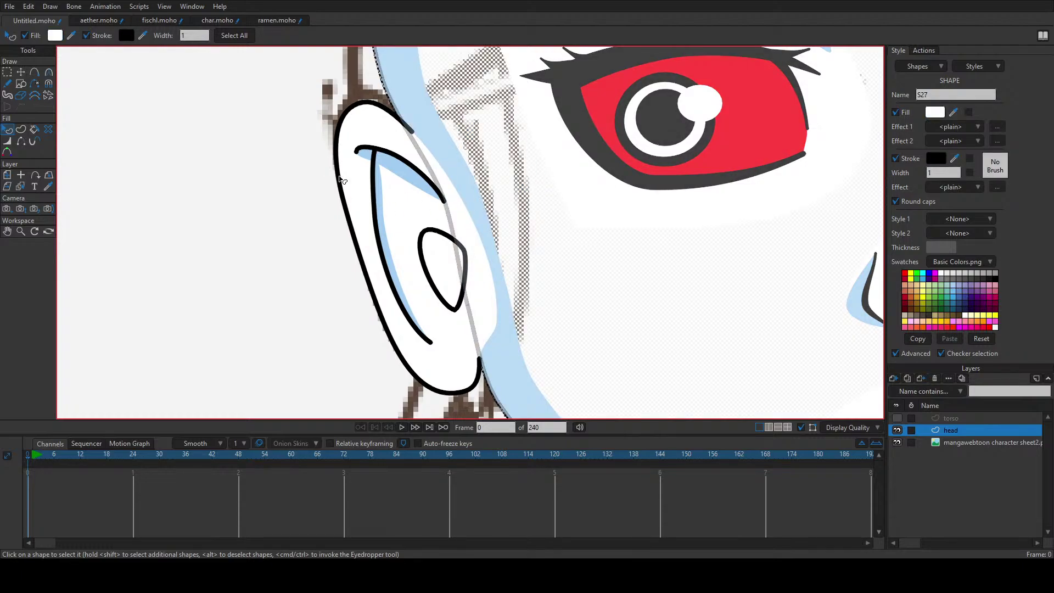
left_click(343, 180)
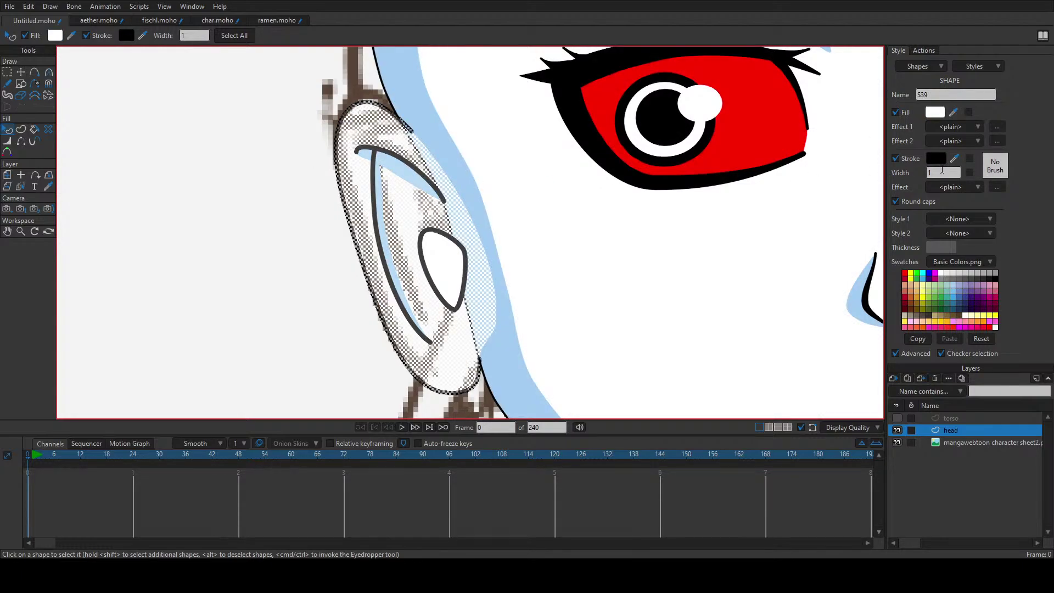
left_click(942, 170)
key("Return")
left_click(375, 197)
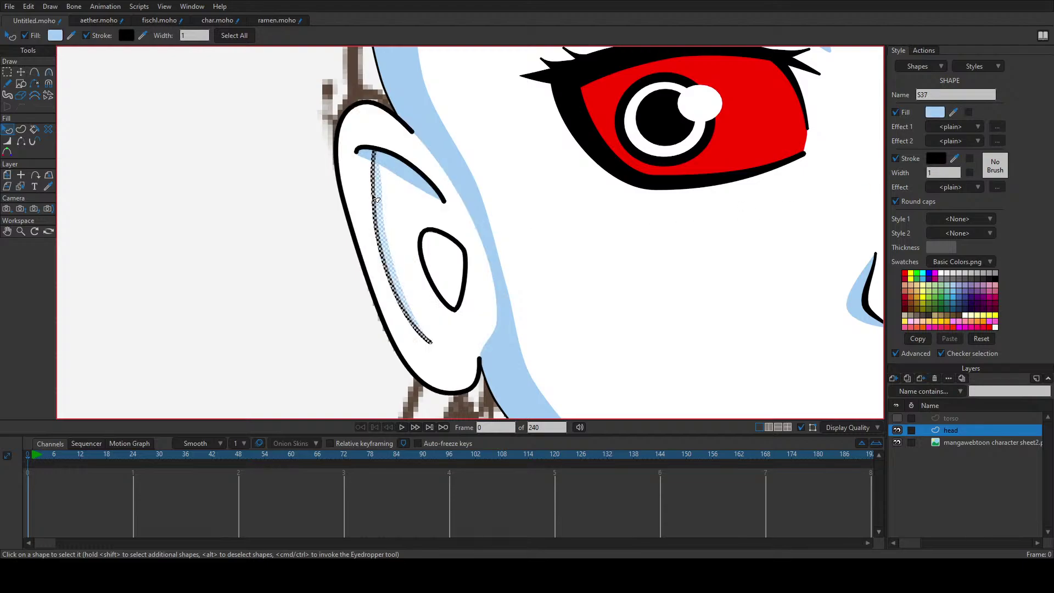
left_click(338, 140)
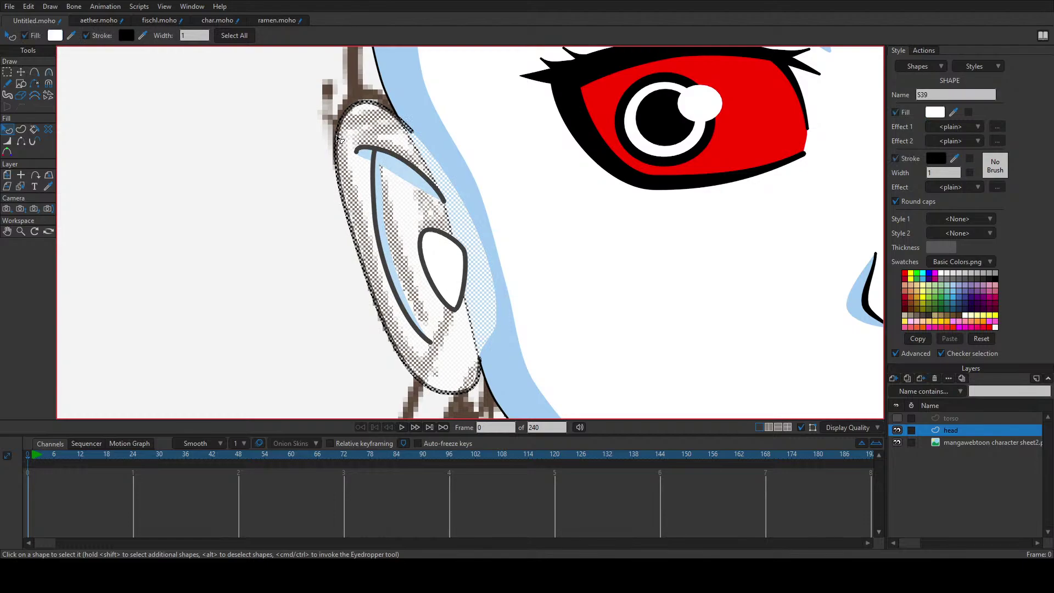
left_click(506, 108)
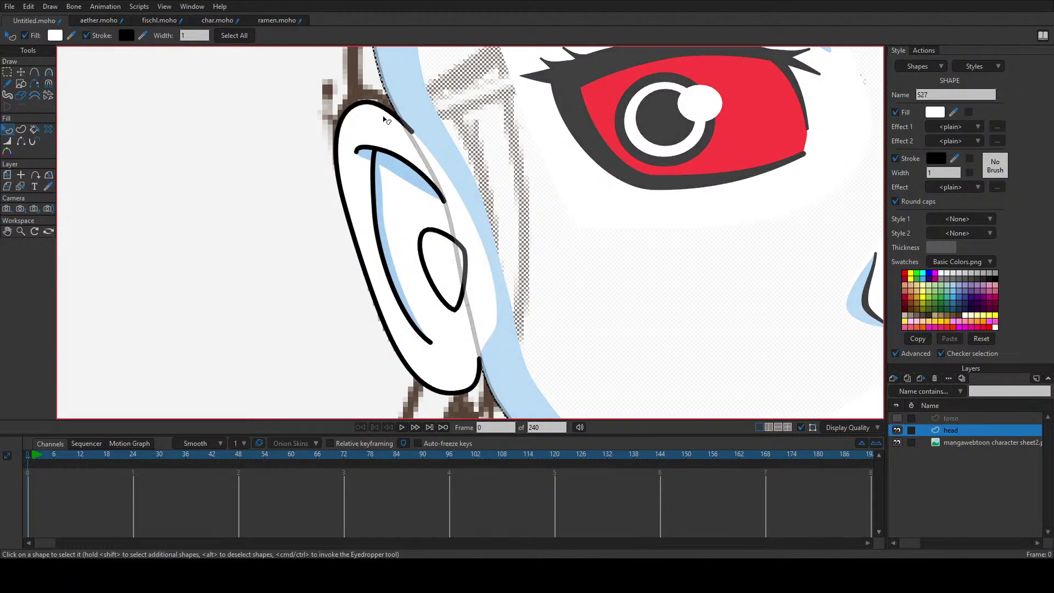
Step: Enable the black stroke on the light blue face shadow beside the ear
left_click(412, 108)
left_click_drag(411, 107, 407, 212)
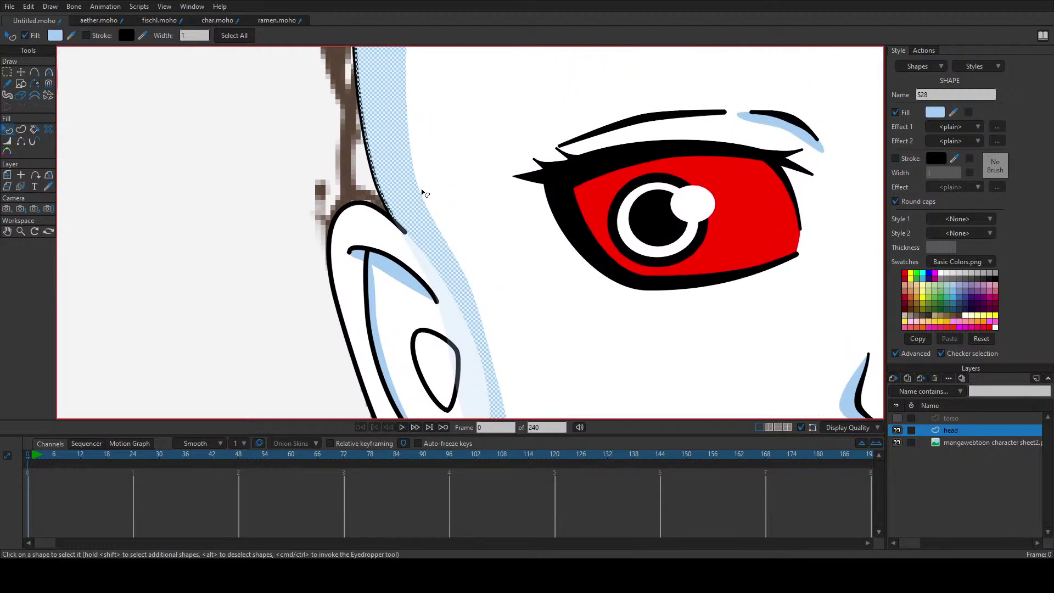
left_click(895, 159)
left_click(323, 217)
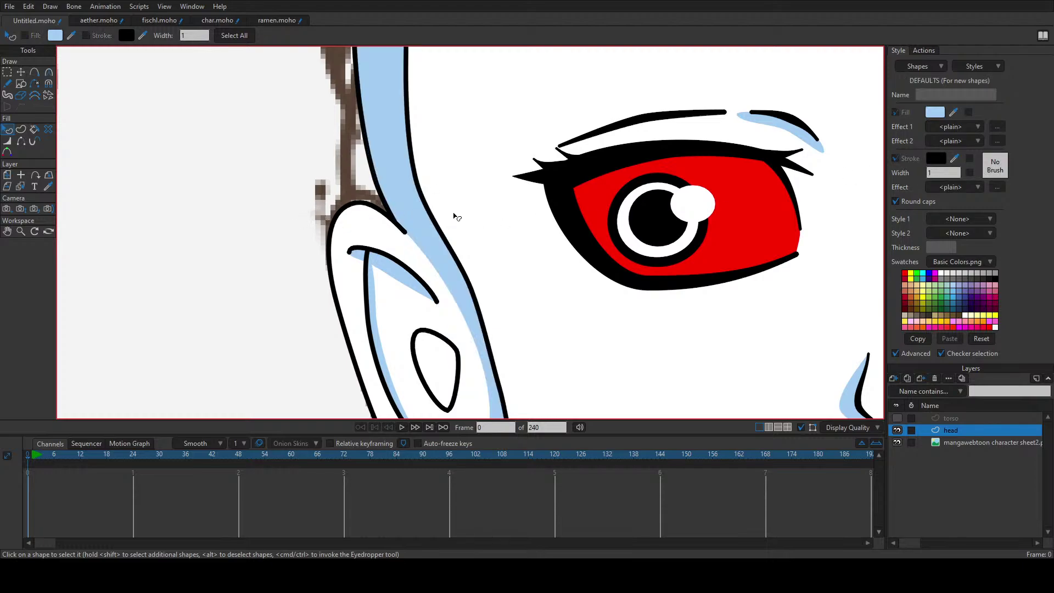
Step: Hide the stroke along the inner edge of the ear-side face shadow, from the temple down to the chin
key("h")
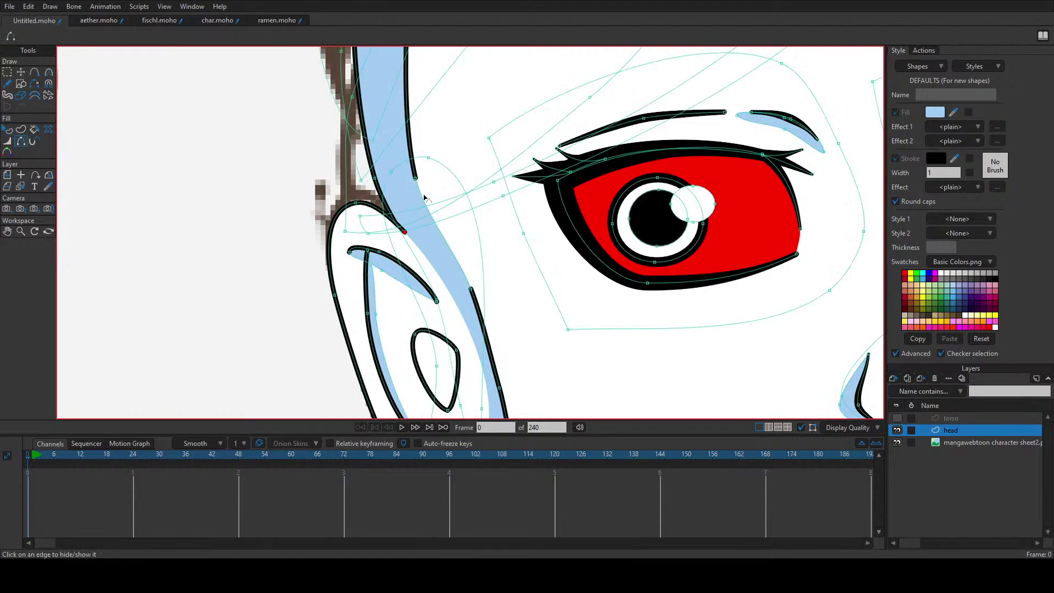
left_click(413, 150)
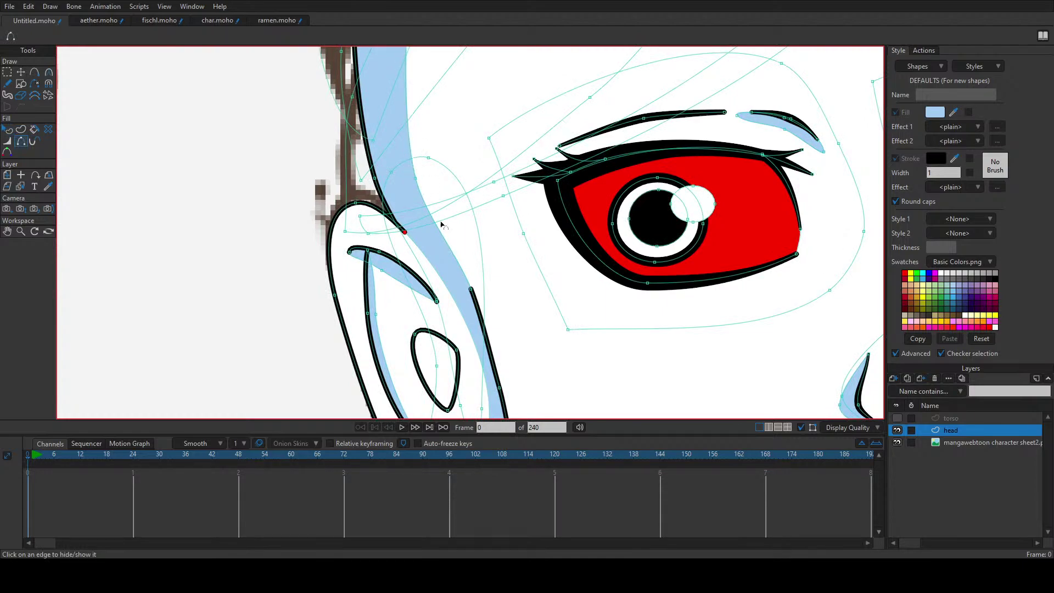
scroll(477, 302, "down", 4)
scroll(497, 220, "down", 3)
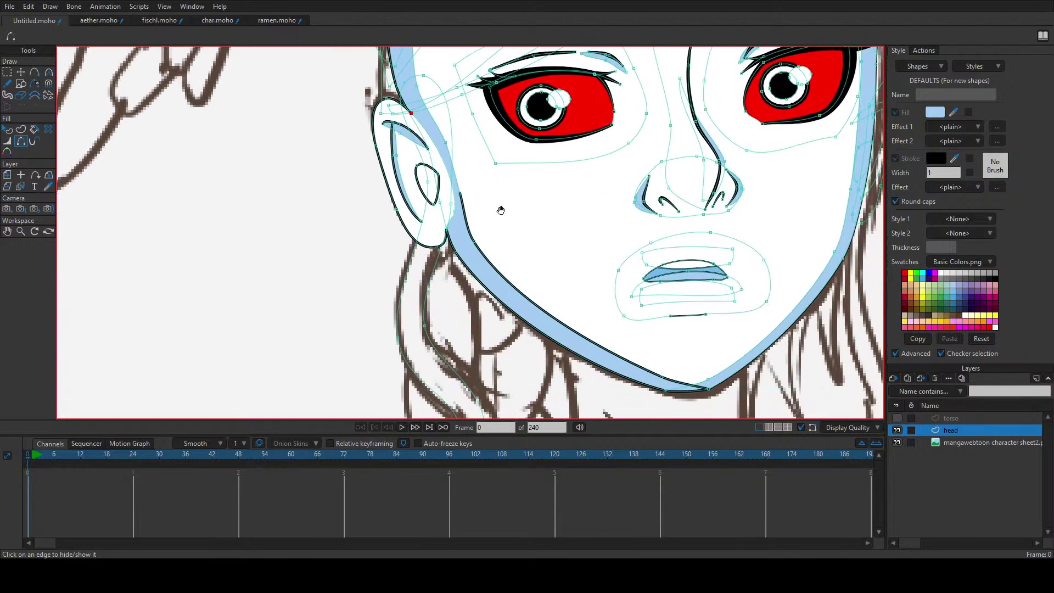
left_click(470, 234)
left_click(493, 268)
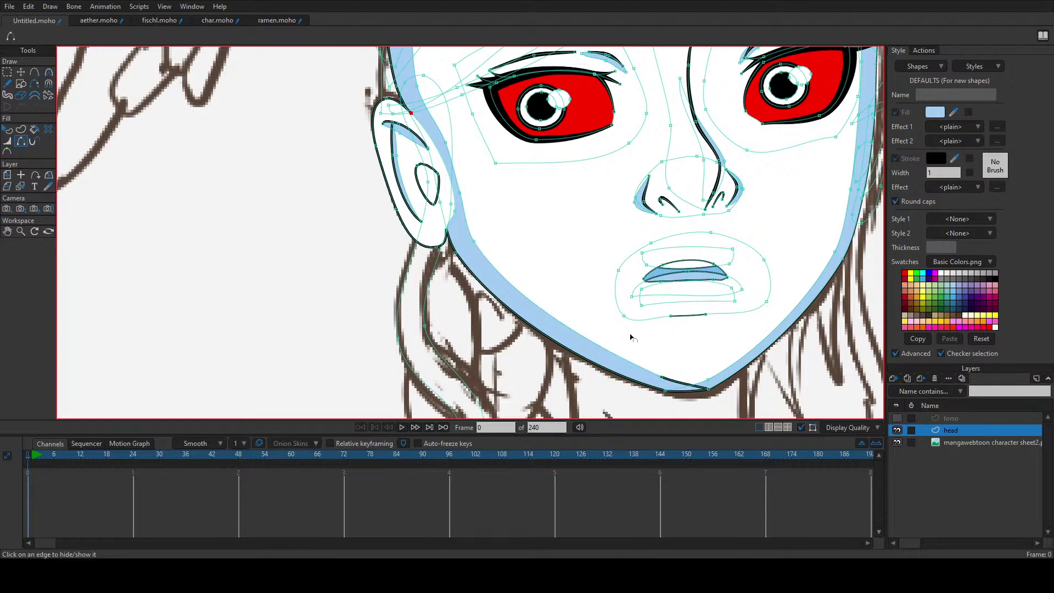
left_click(672, 386)
Step: Enable the black stroke on the light blue face shadow on the side opposite the ear
scroll(579, 282, "up", 5)
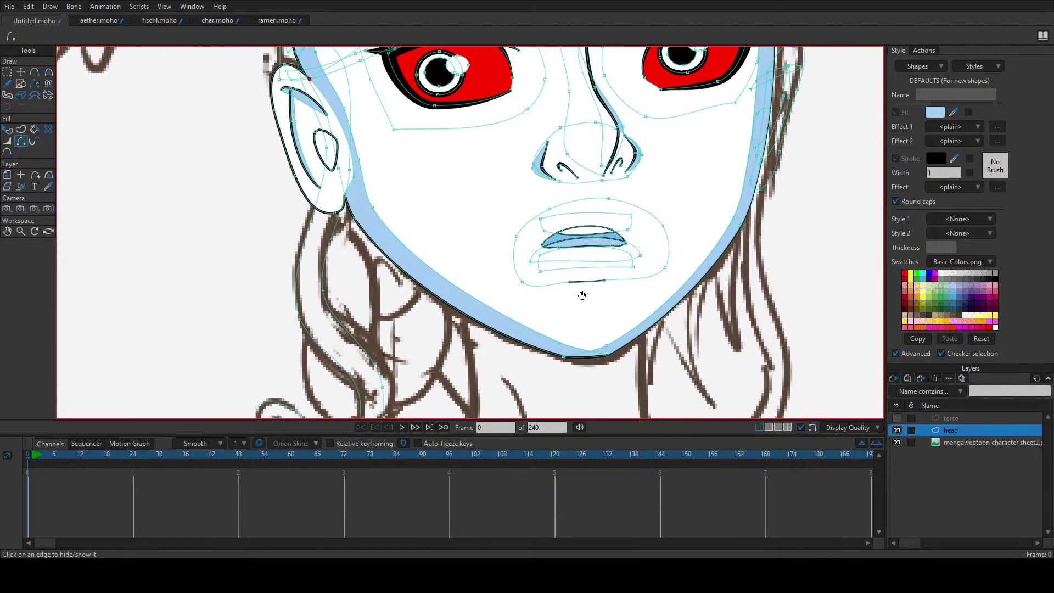
scroll(579, 281, "down", 5)
scroll(650, 304, "up", 4)
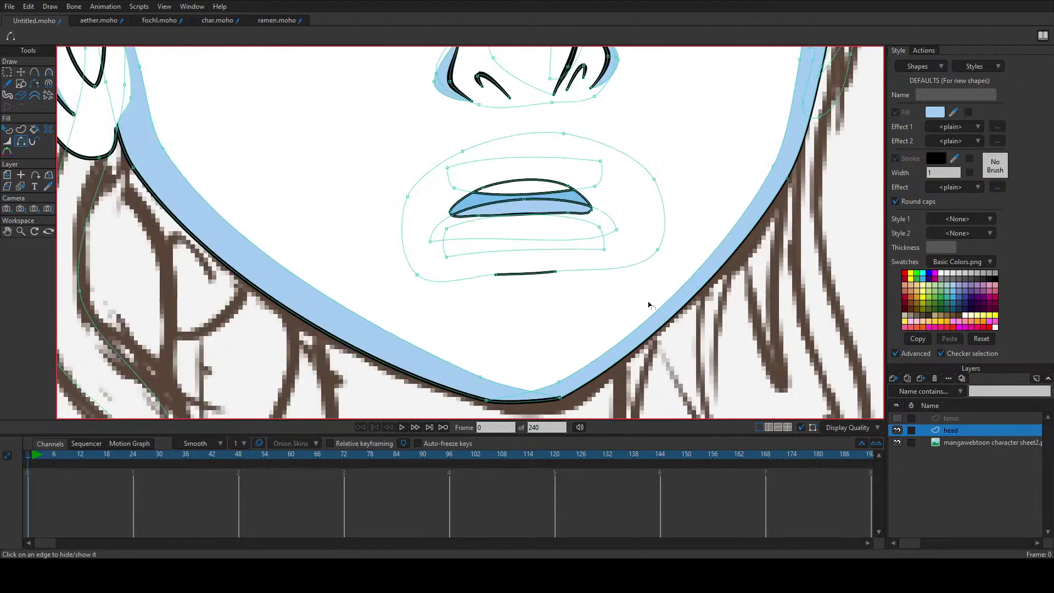
key("q")
left_click(534, 305)
scroll(582, 305, "down", 4)
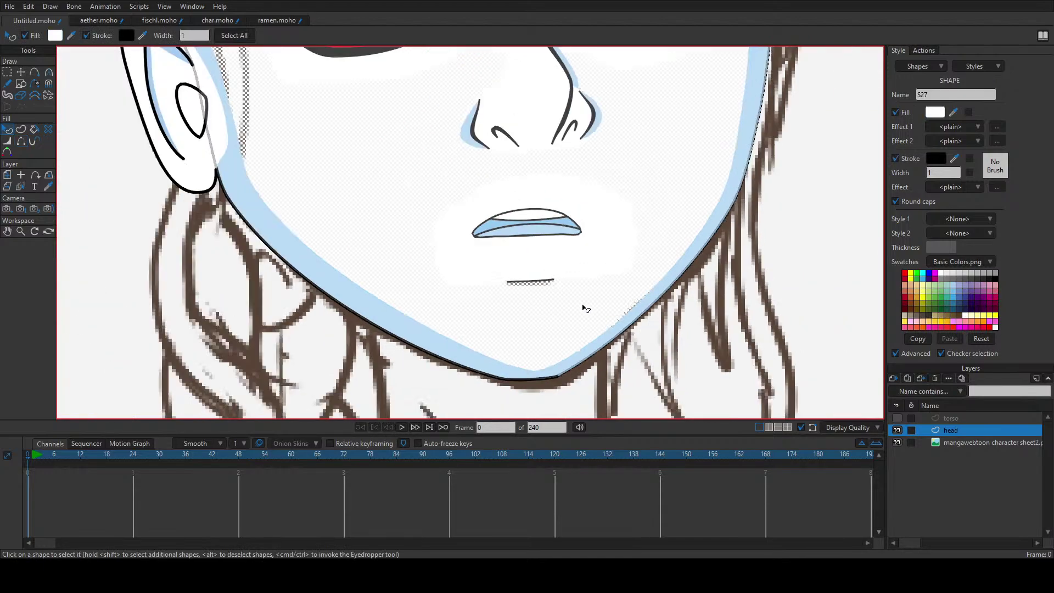
left_click(683, 269)
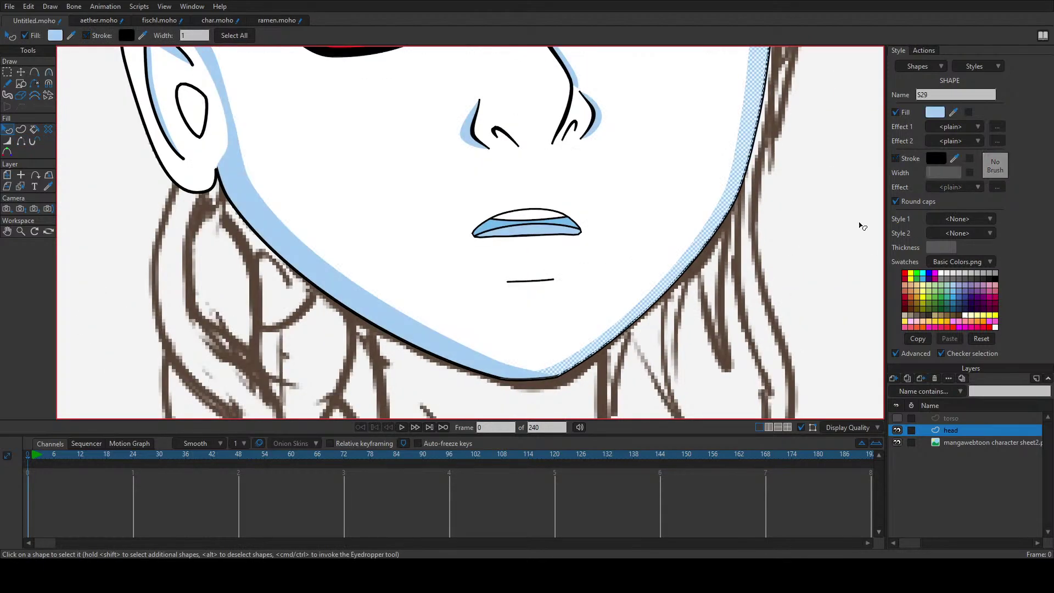
left_click(896, 159)
Step: Hide the stroke along the inner edge of the opposite face shadow, from the chin up to the forehead
key("h")
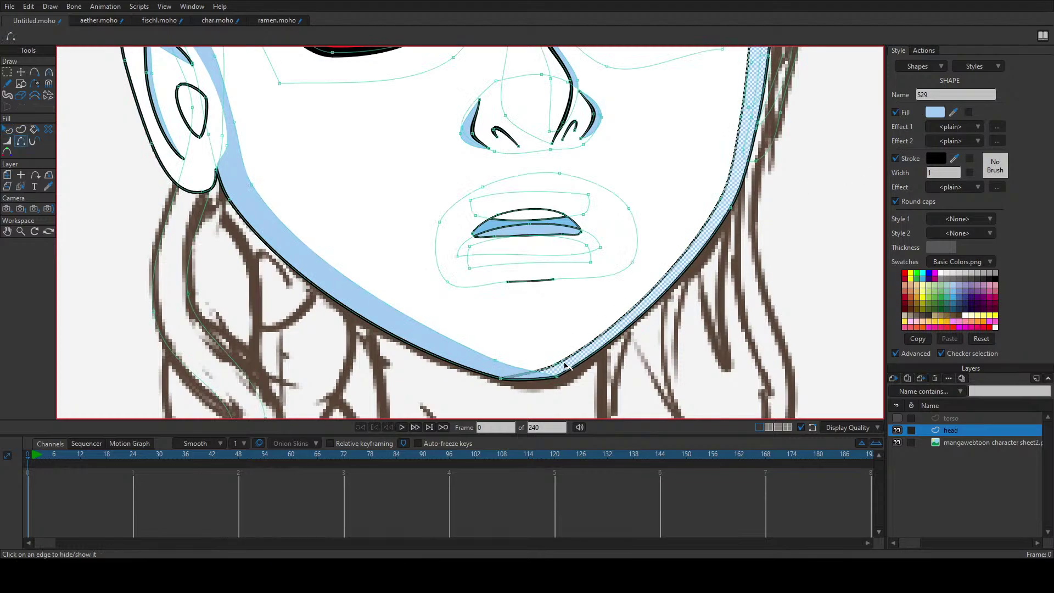
scroll(604, 358, "up", 5)
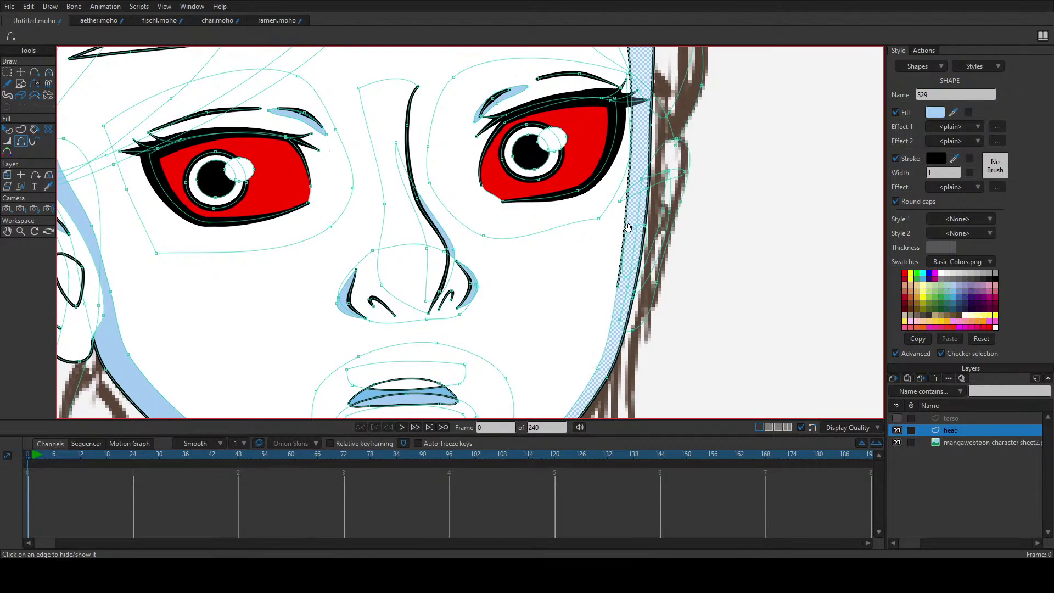
scroll(610, 335, "up", 3)
left_click(610, 302)
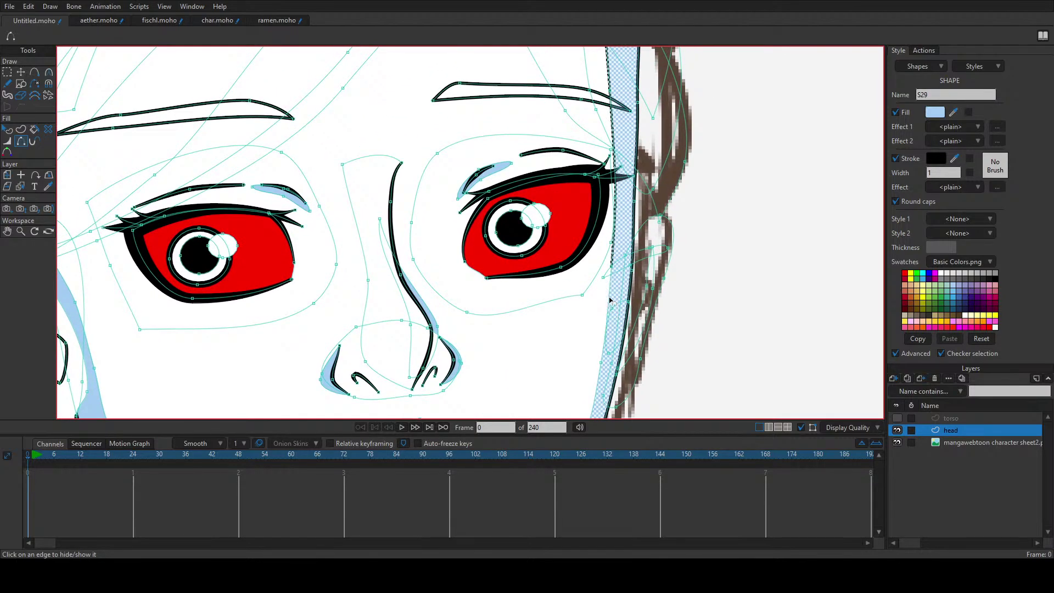
left_click(615, 241)
scroll(617, 245, "up", 3)
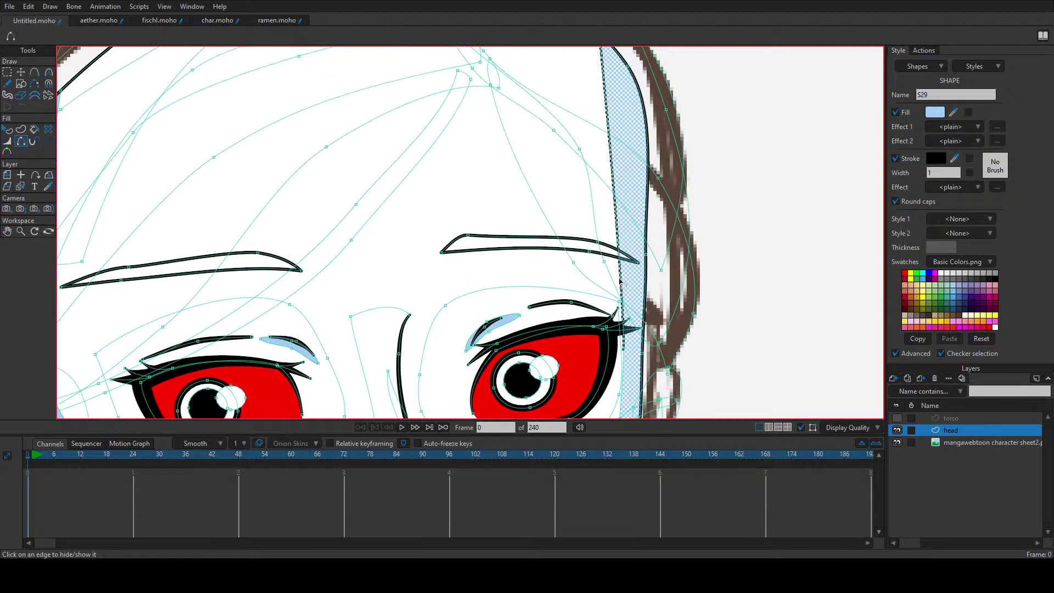
left_click(620, 282)
scroll(617, 242, "up", 3)
left_click(615, 248)
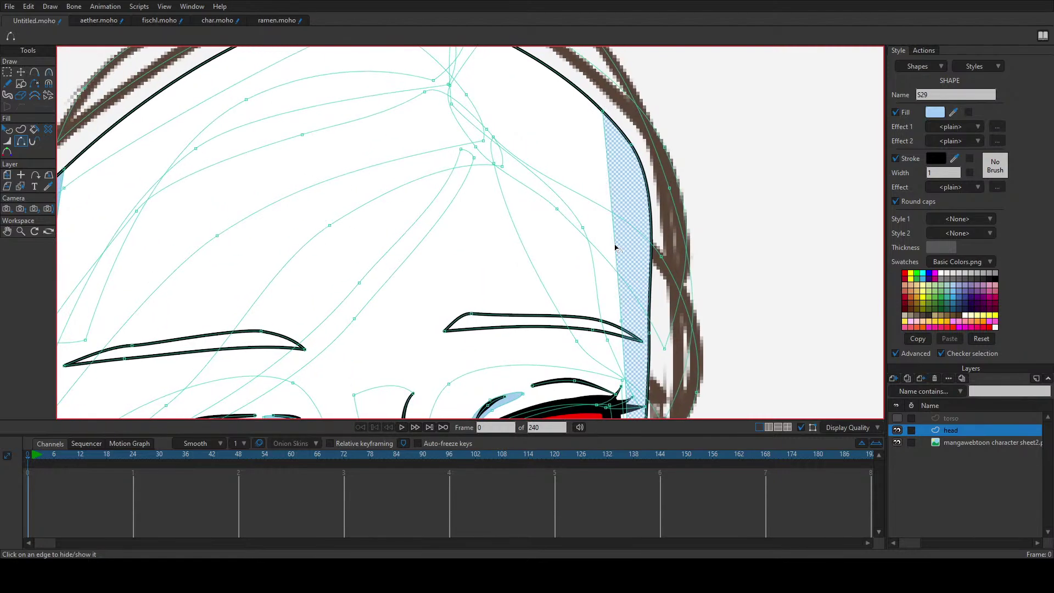
Step: Smooth the head contour by shifting its points at both temples slightly down
scroll(616, 248, "left", 5)
scroll(801, 261, "down", 2)
key("q")
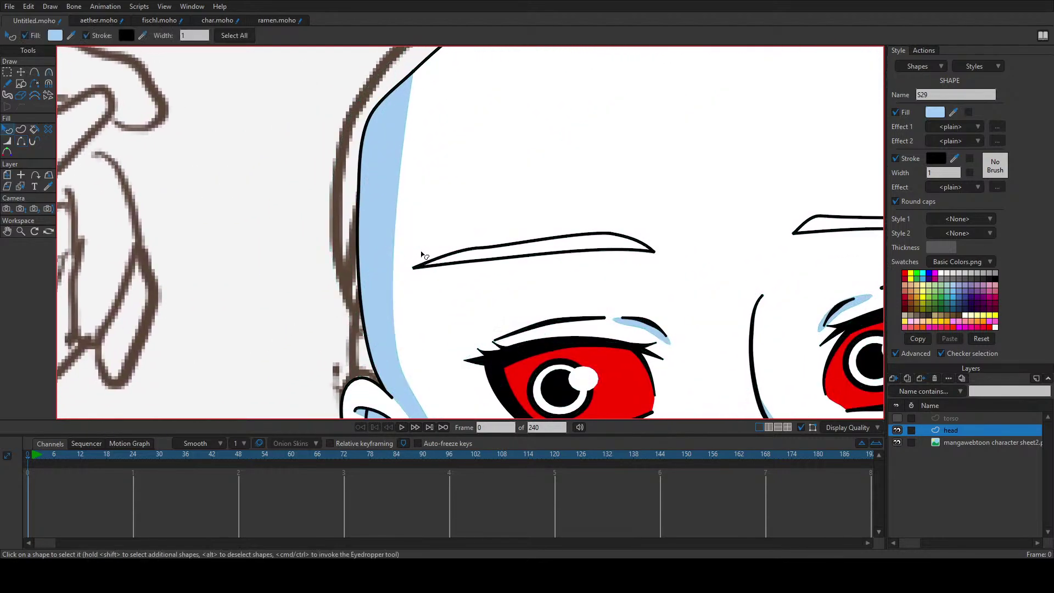
key("ctrl+r")
key("t")
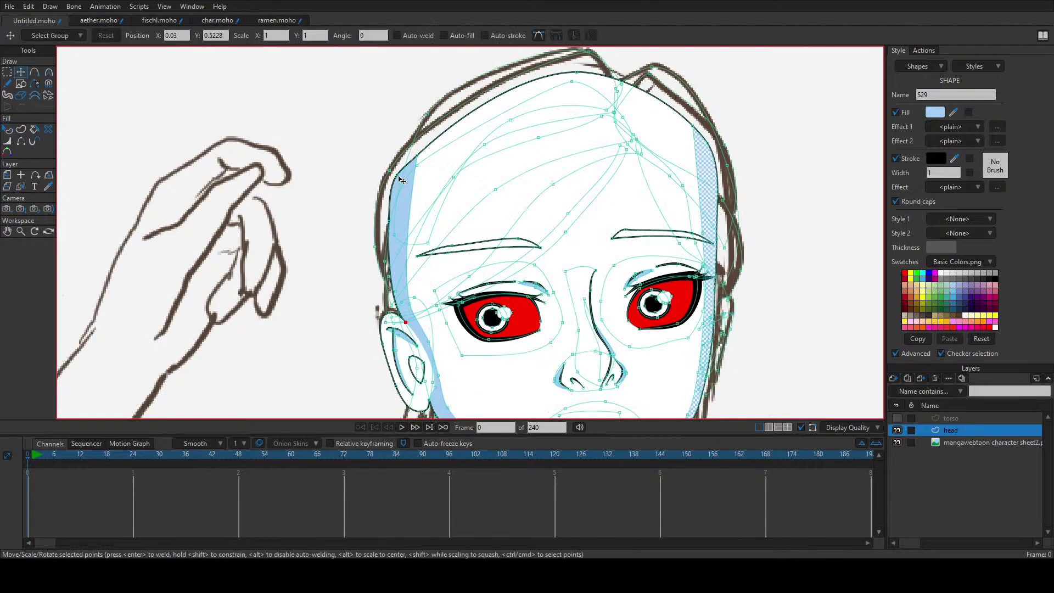
left_click_drag(399, 177, 397, 200)
left_click_drag(708, 146, 711, 166)
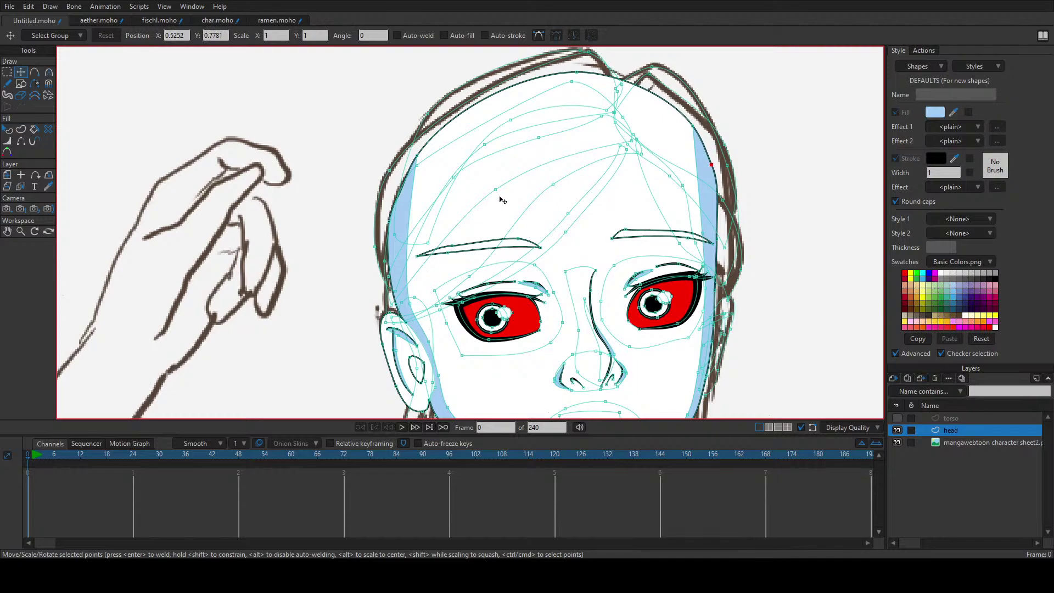
left_click_drag(390, 222, 389, 222)
left_click_drag(420, 277, 474, 162)
Step: Adjust the points where the earlobe and the ear's inner edge meet the jaw shadow
key("q")
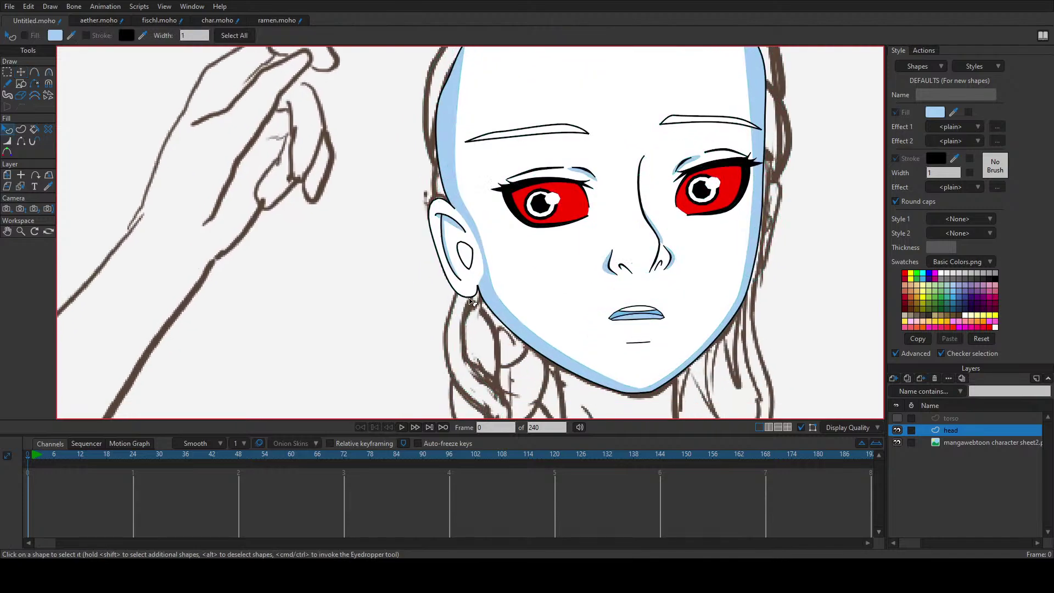
scroll(478, 286, "up", 3)
scroll(482, 277, "up", 2)
key("t")
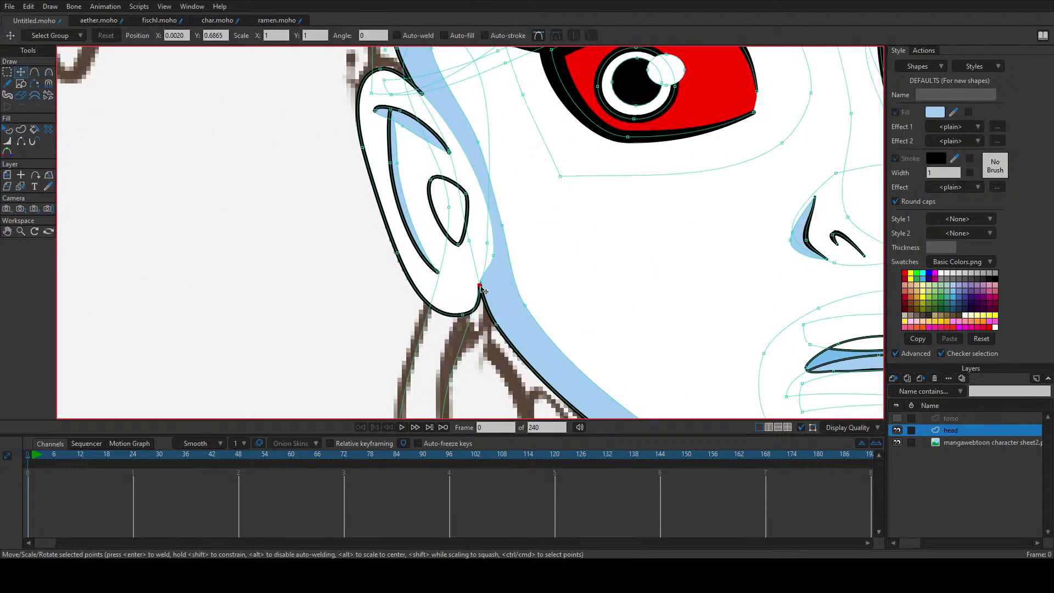
left_click(481, 283)
left_click_drag(497, 263, 496, 262)
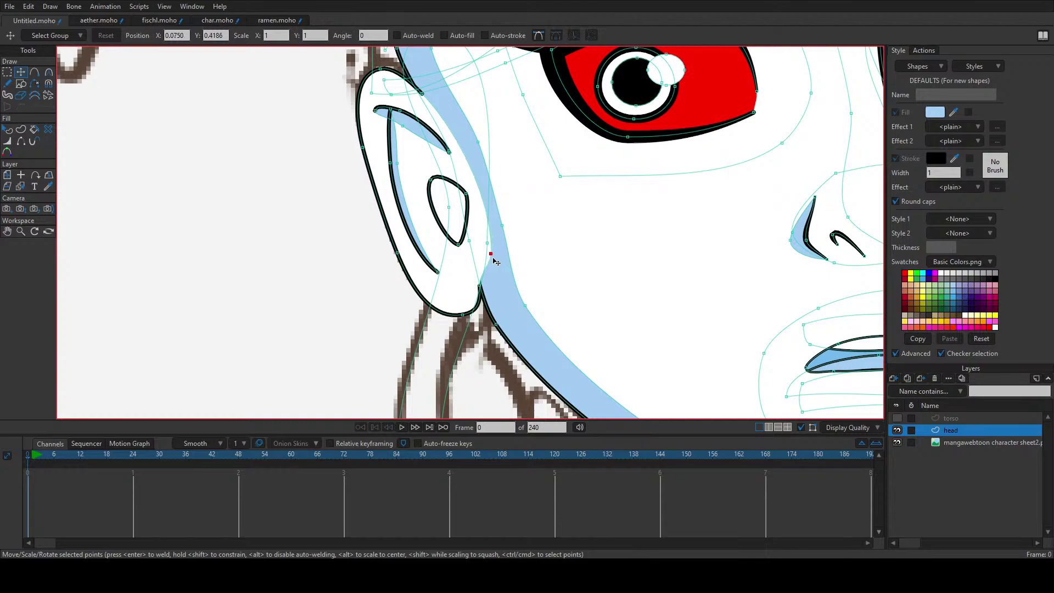
Step: Hide the face-side edge of the small inner ear outline so its stroke stays open
key("h")
left_click(468, 218)
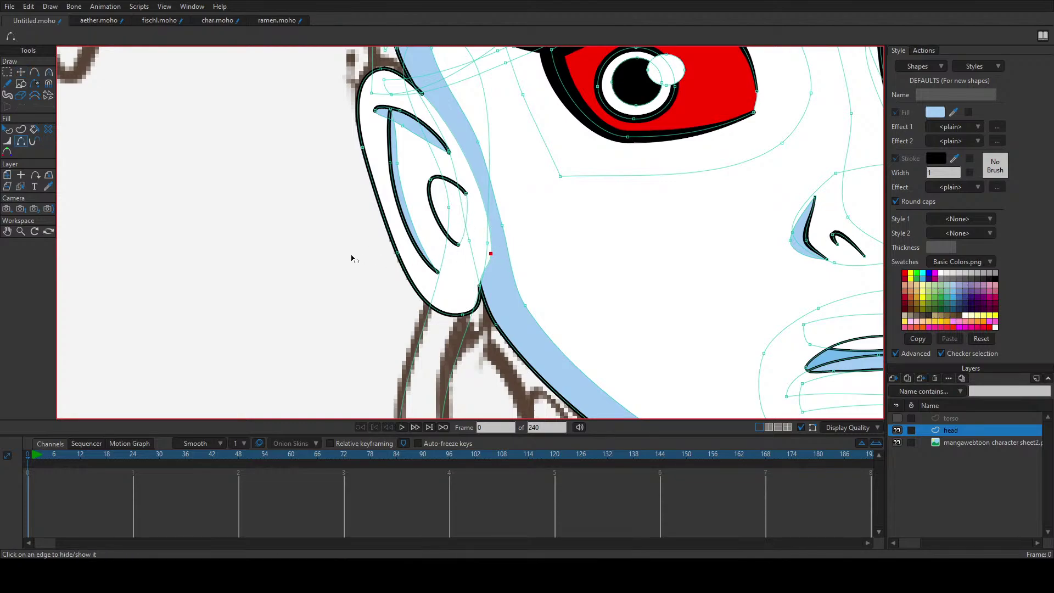
scroll(404, 254, "down", 3)
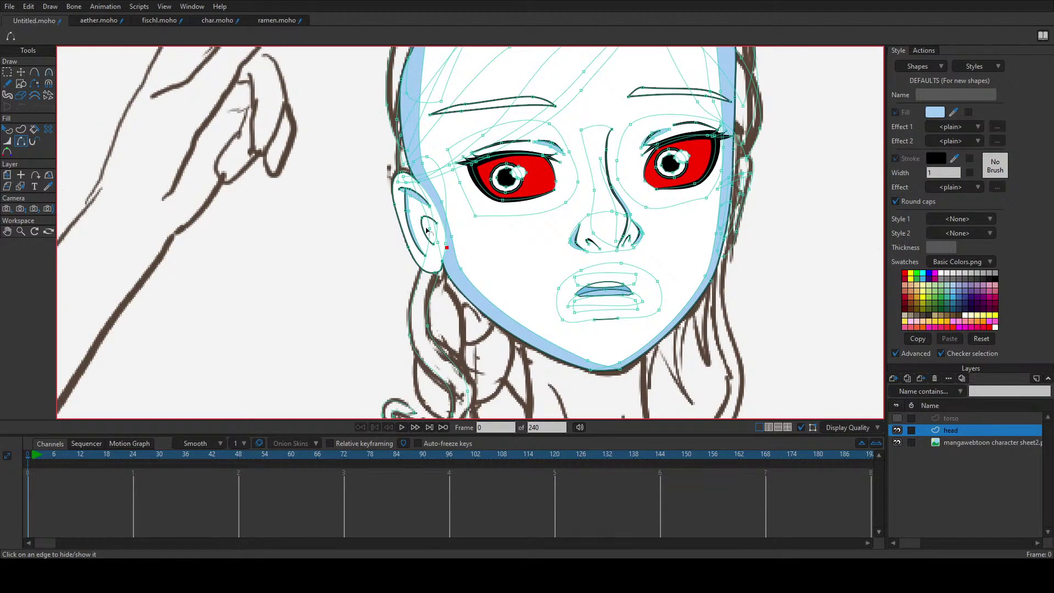
Step: Adjust the curvature handles at the thin hair strand's end where it meets the top of the ear
scroll(427, 231, "up", 3)
key("c")
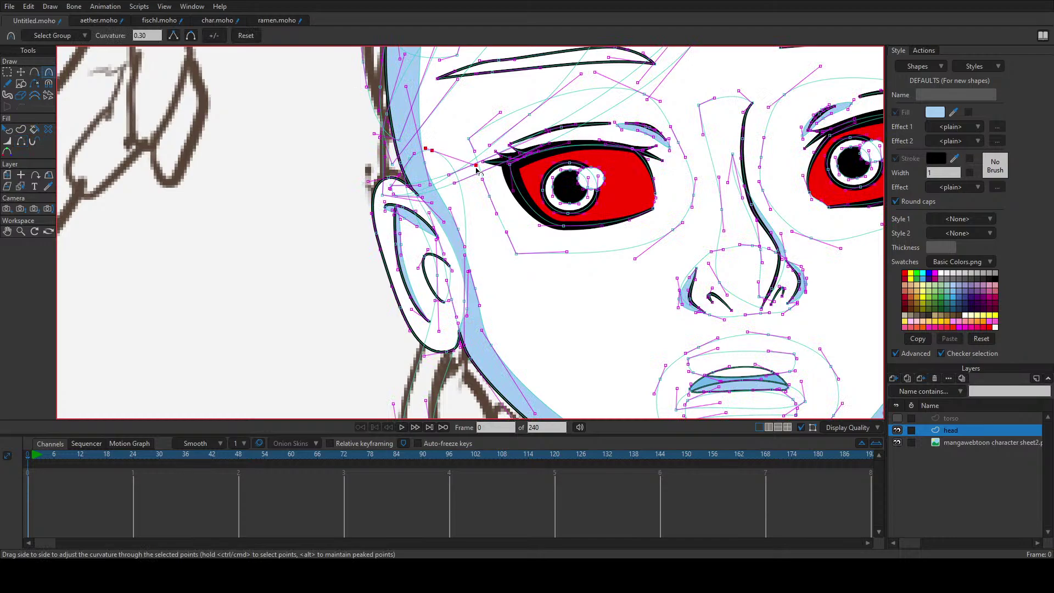
left_click_drag(489, 301, 485, 343)
scroll(434, 179, "up", 3)
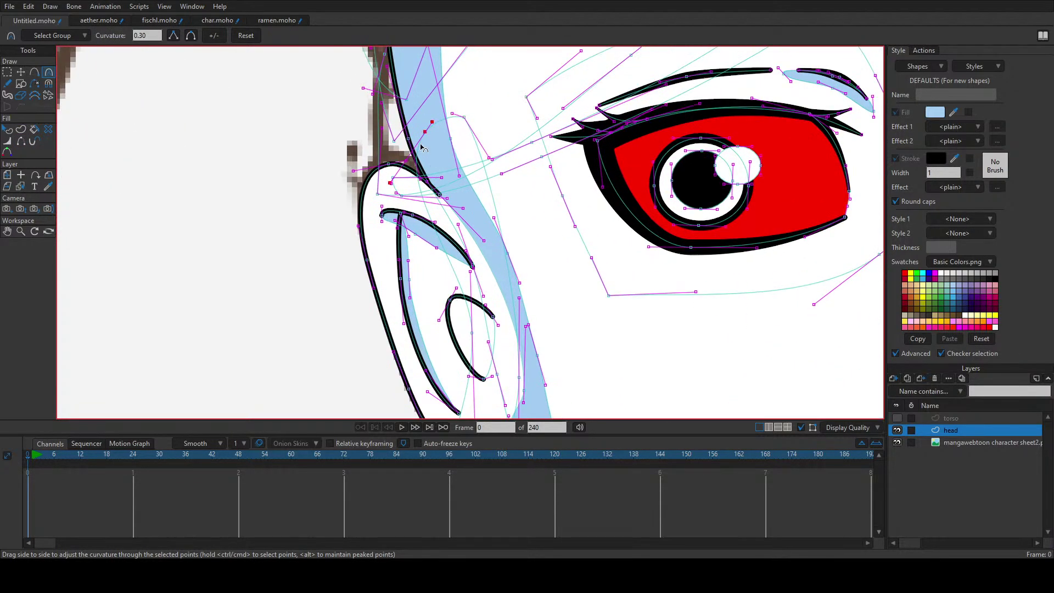
left_click(463, 124)
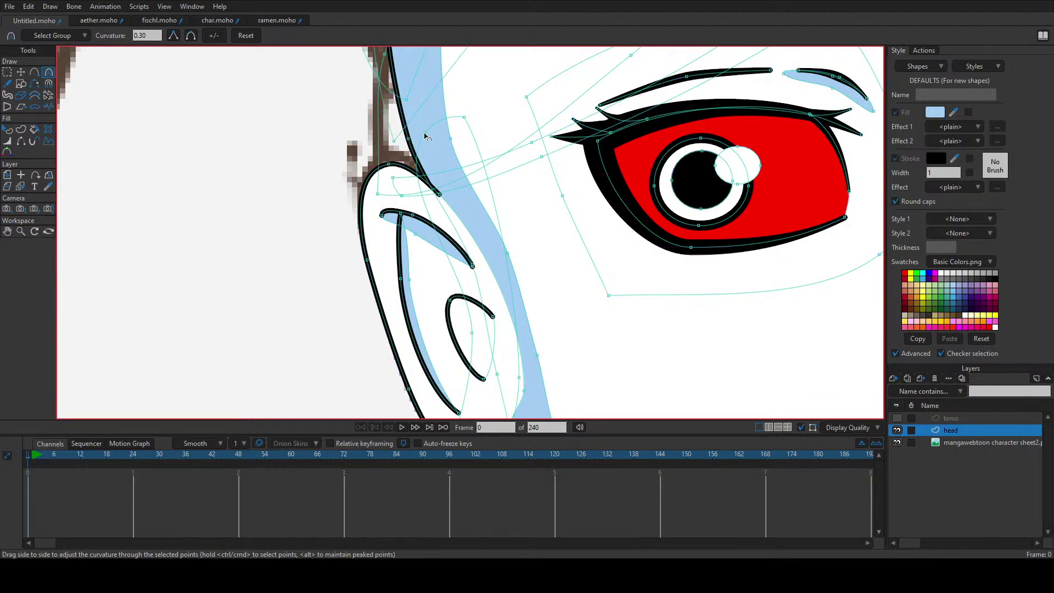
key("ctrl+a")
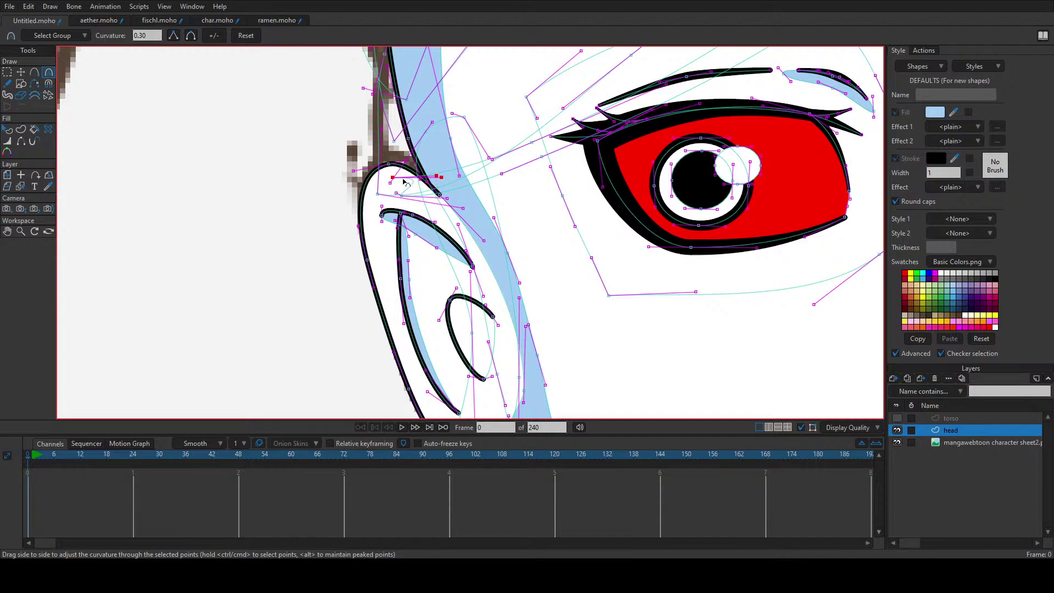
left_click(391, 184)
left_click(385, 190)
left_click(455, 179)
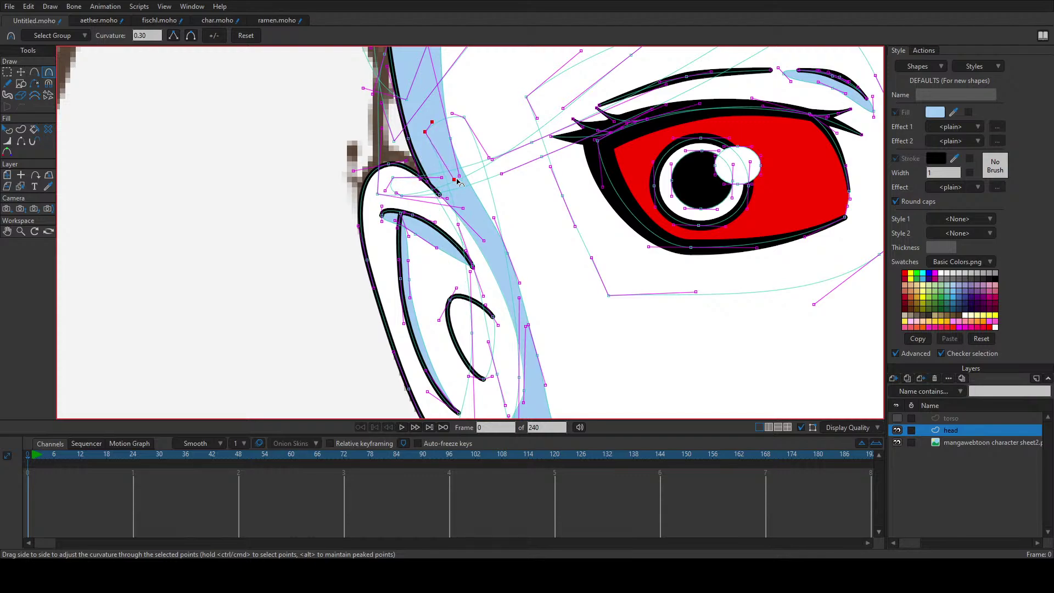
Step: Reposition the thin hair strand's edge point between the eyebrows to refine the strand's width
key("t")
scroll(472, 176, "down", 3)
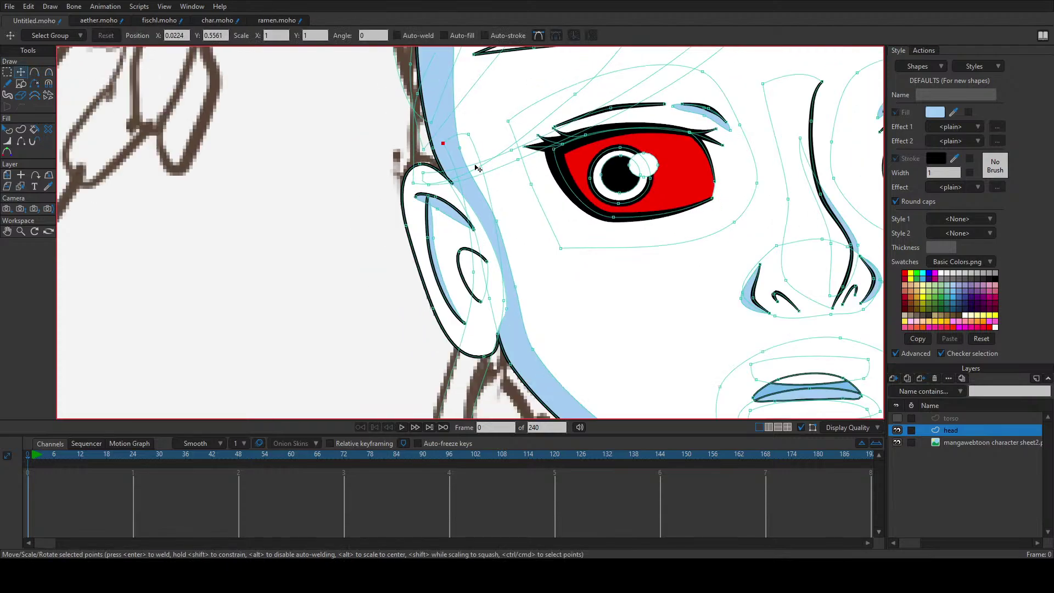
left_click(486, 171)
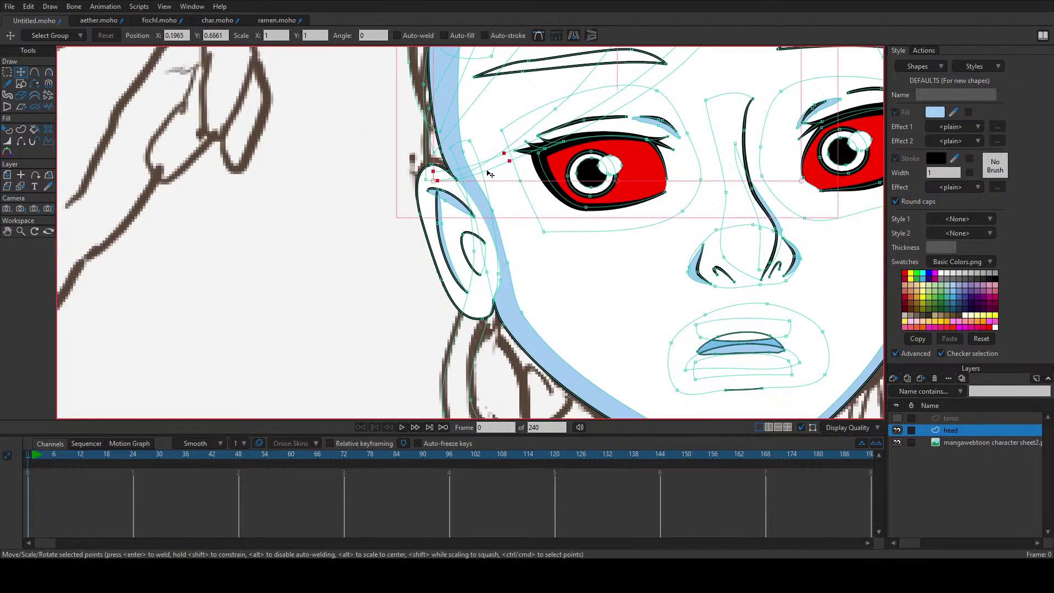
left_click_drag(487, 170, 431, 276)
left_click_drag(564, 186, 452, 320)
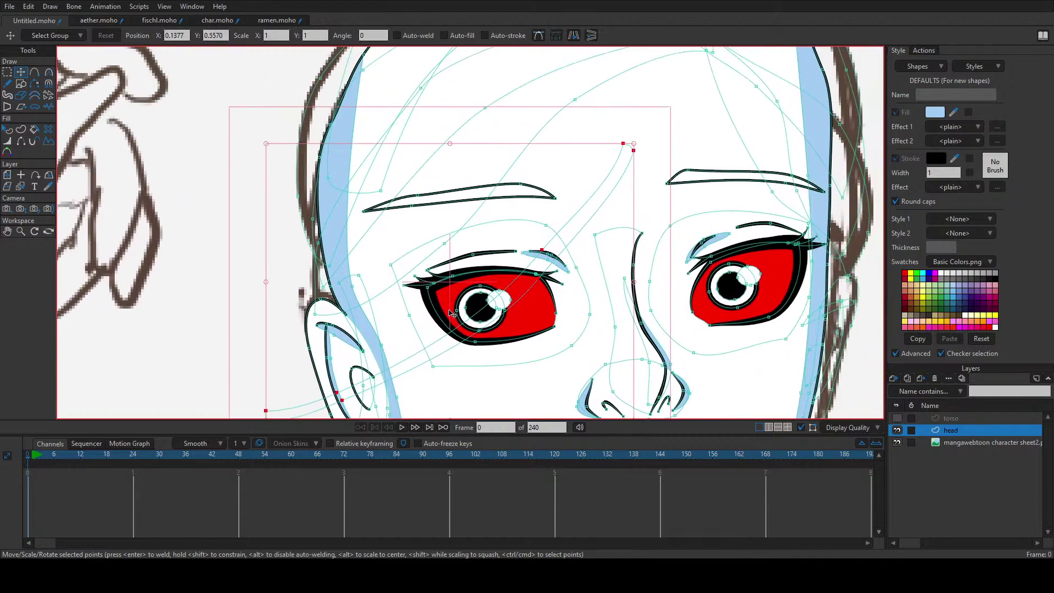
left_click(594, 174)
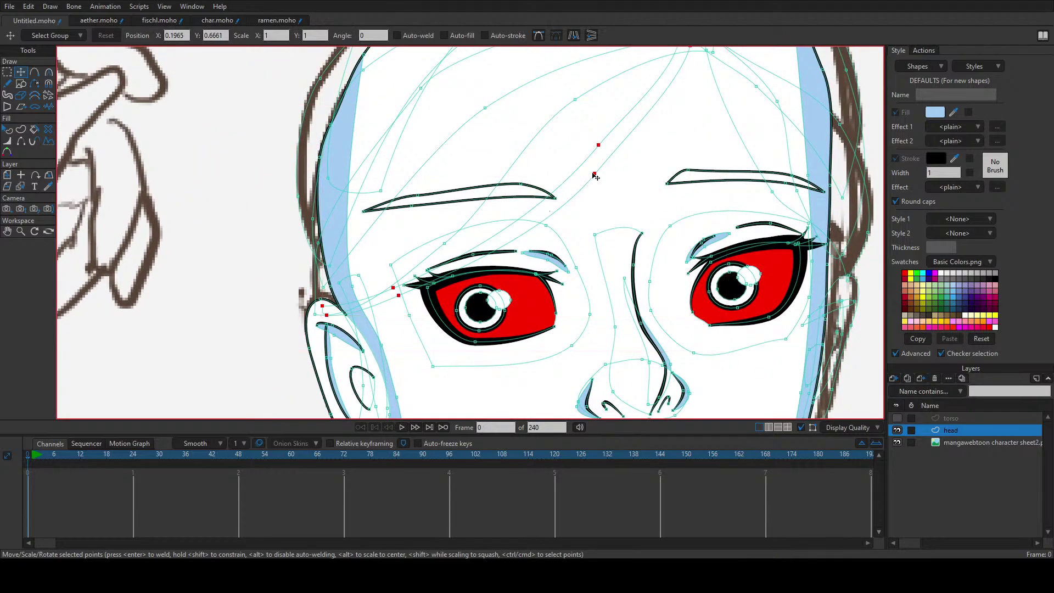
left_click_drag(600, 151, 598, 133)
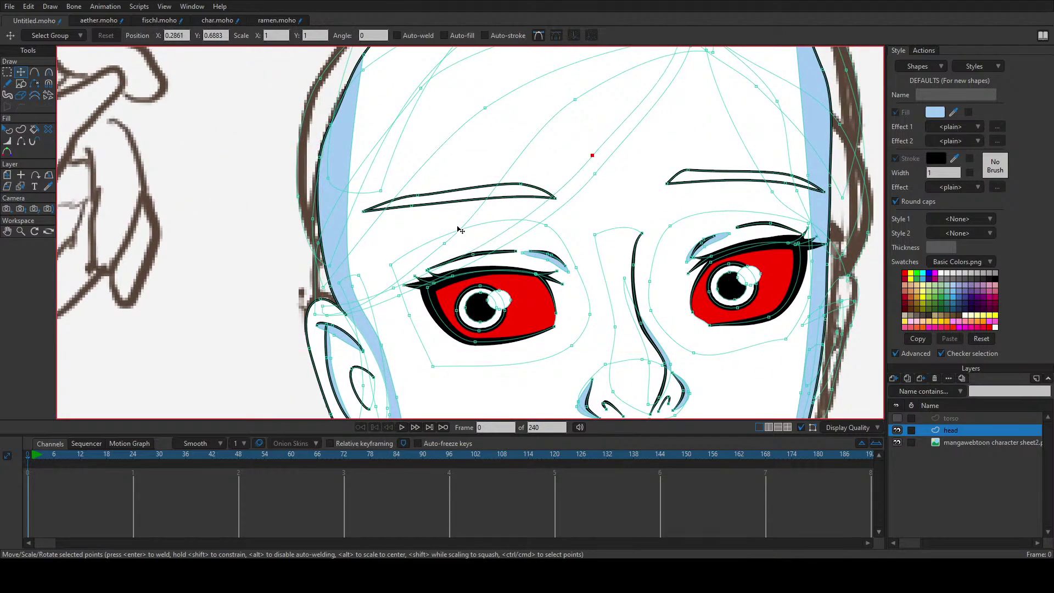
Step: Create a filled and stroked shape from the thin hair strand crossing the brow, and set its fill to white
scroll(361, 294, "up", 2)
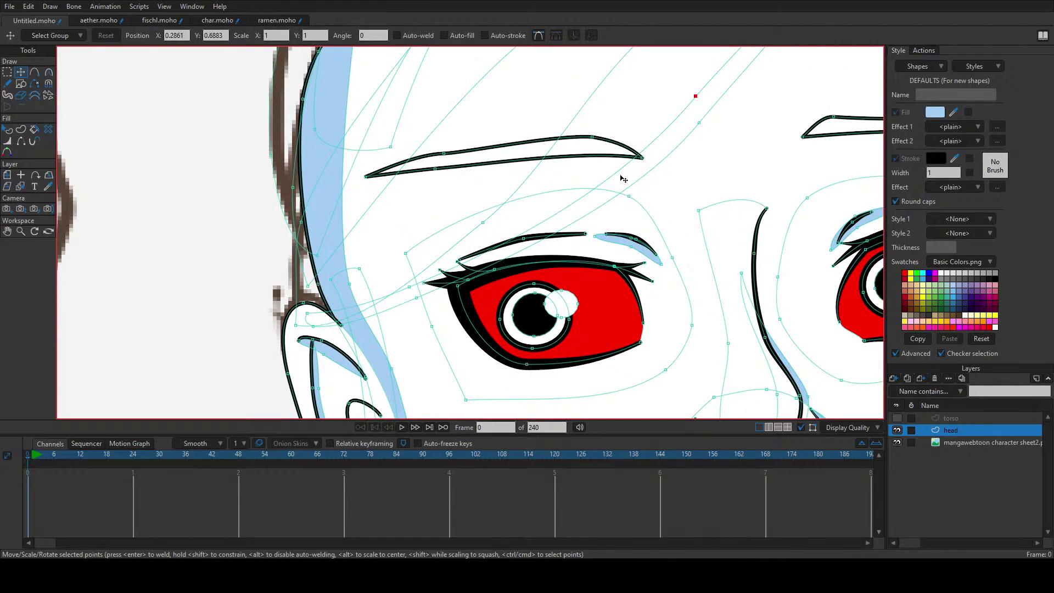
key("u")
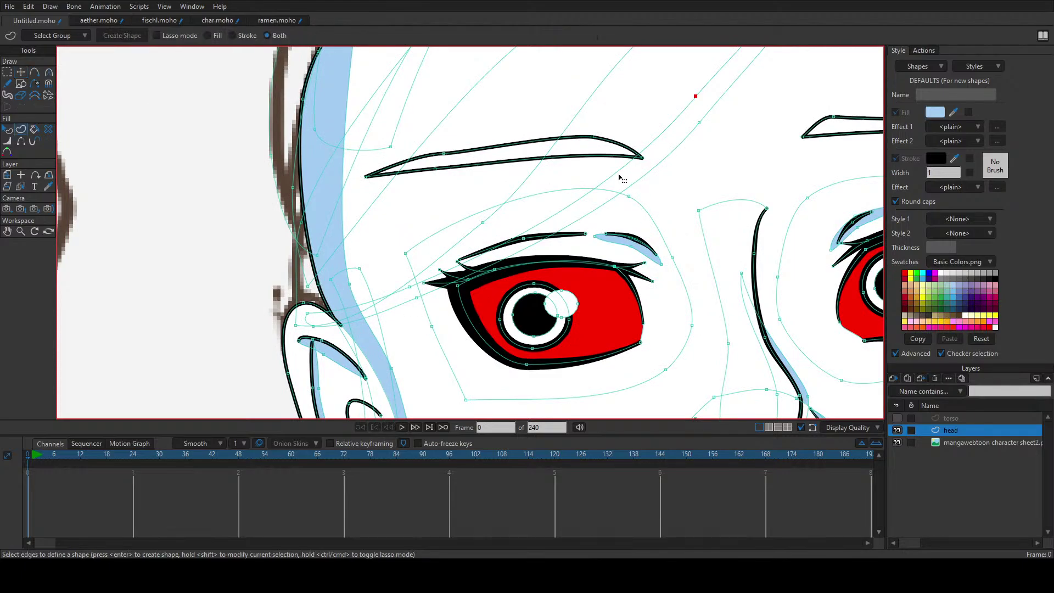
left_click(618, 176)
key("Return")
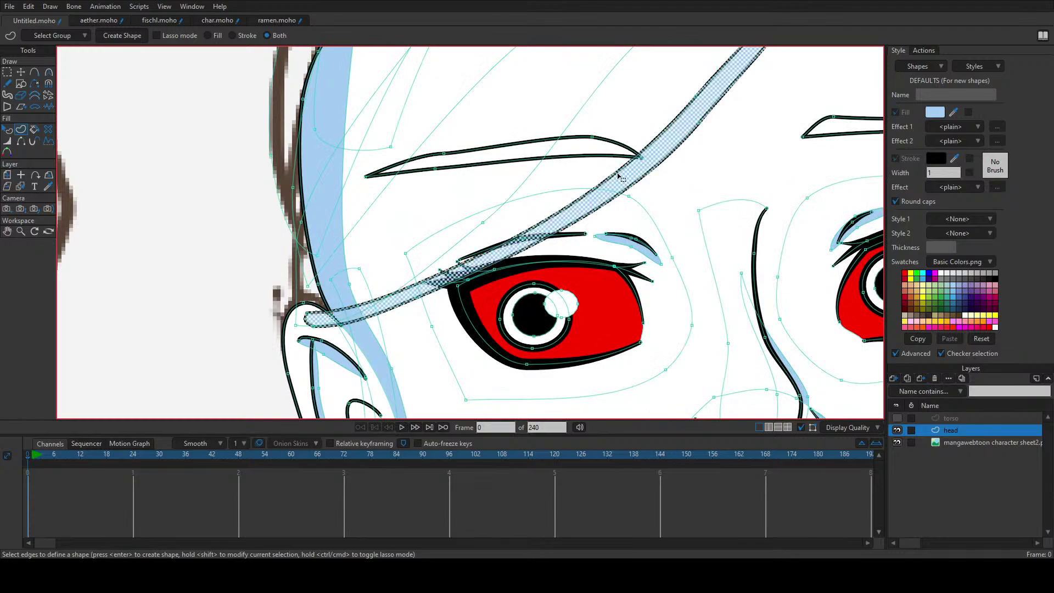
key("q")
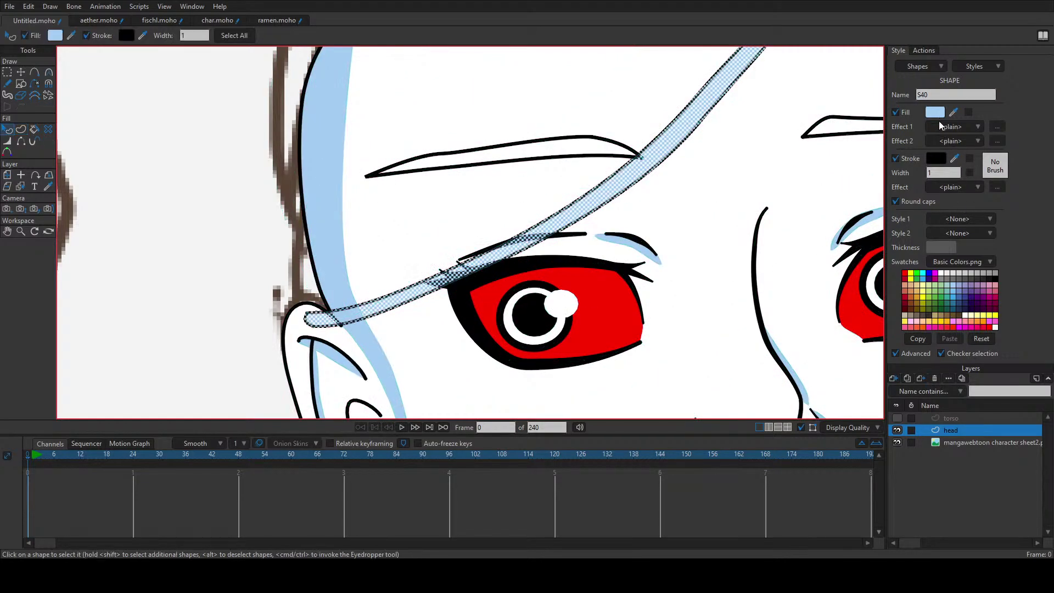
left_click(514, 253, "ctrl")
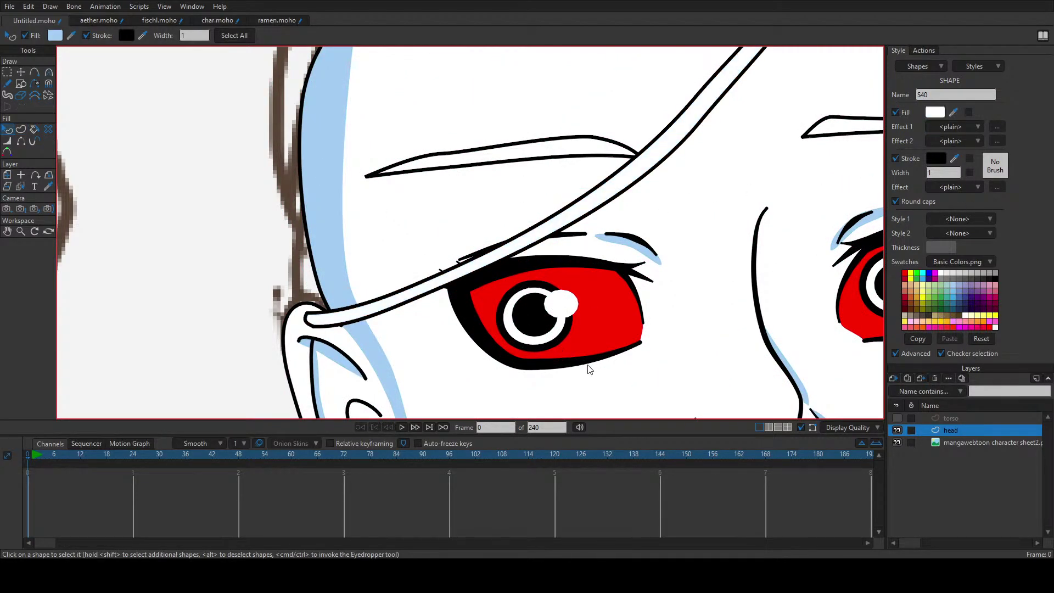
scroll(269, 308, "up", 1)
scroll(269, 308, "up", 1)
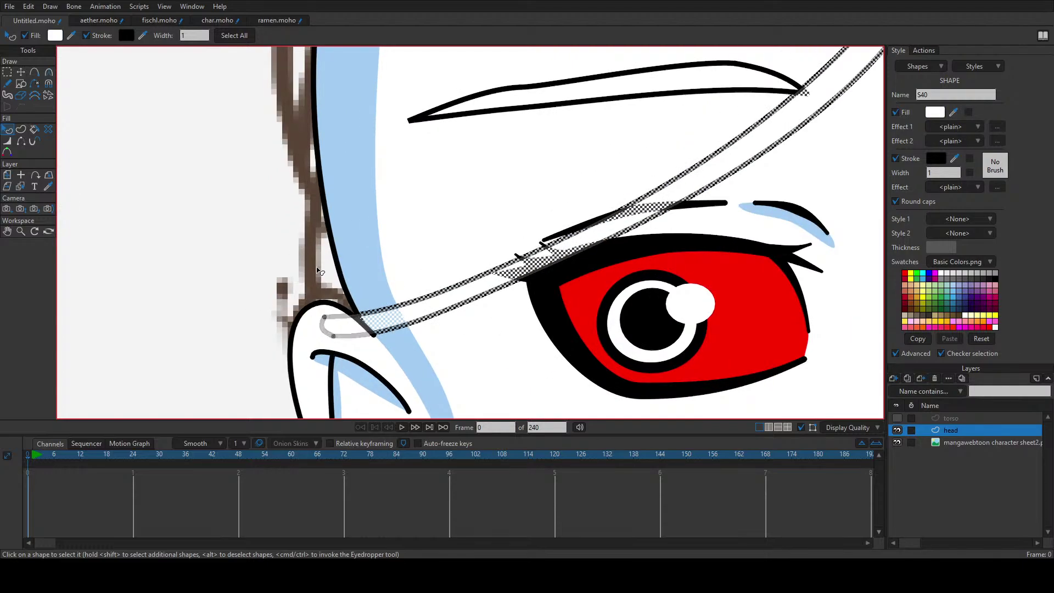
left_click(261, 258)
Step: Create white, stroked shapes from the topmost hair lock and the outer lock below it on the ear side
scroll(279, 262, "down", 3)
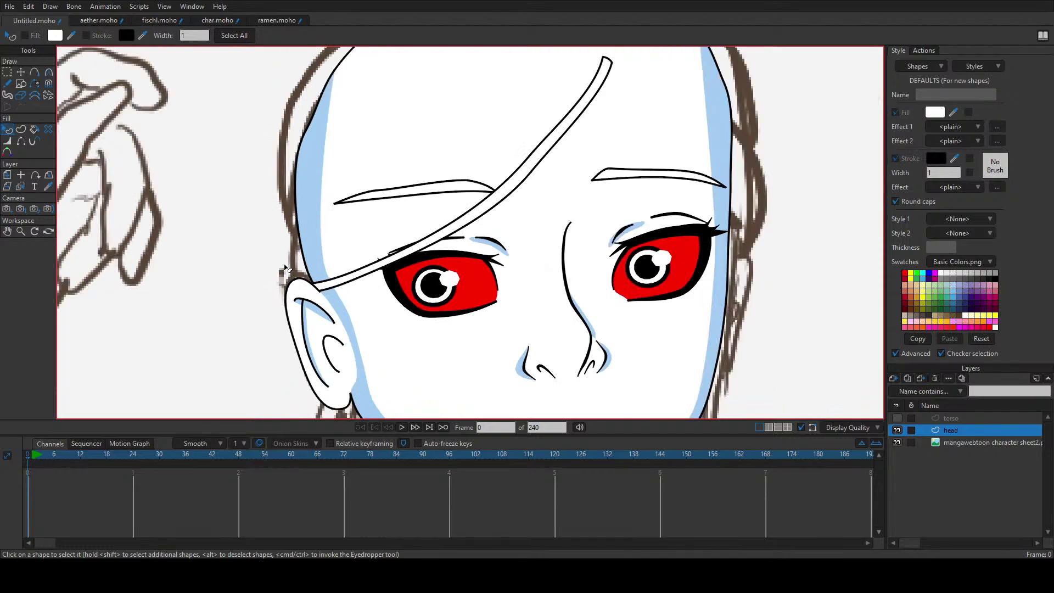
scroll(315, 267, "down", 2)
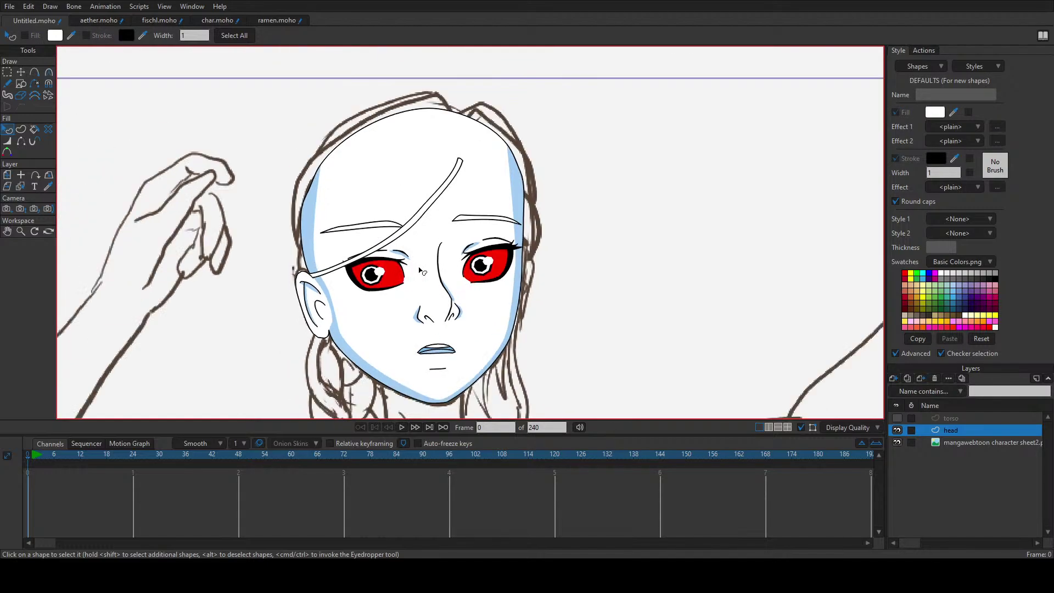
scroll(421, 271, "down", 3)
scroll(416, 269, "up", 3)
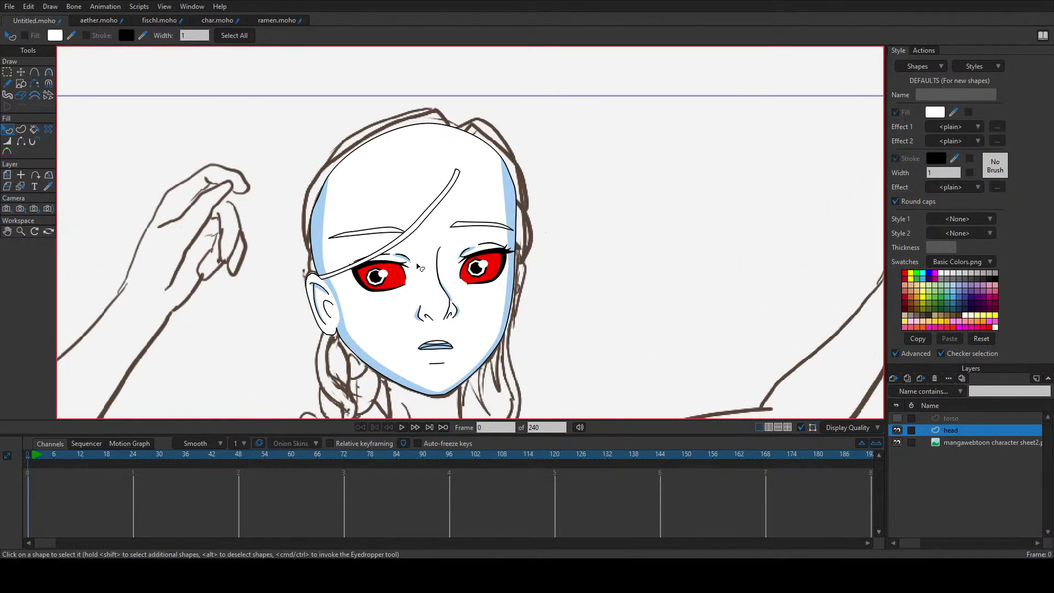
scroll(423, 198, "up", 1)
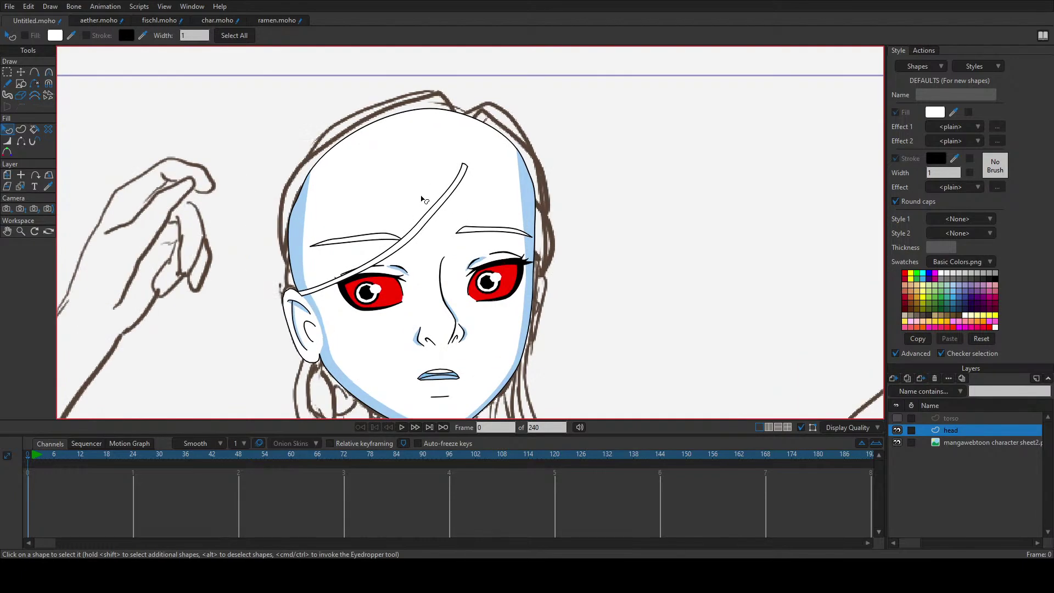
key("u")
scroll(427, 193, "up", 2)
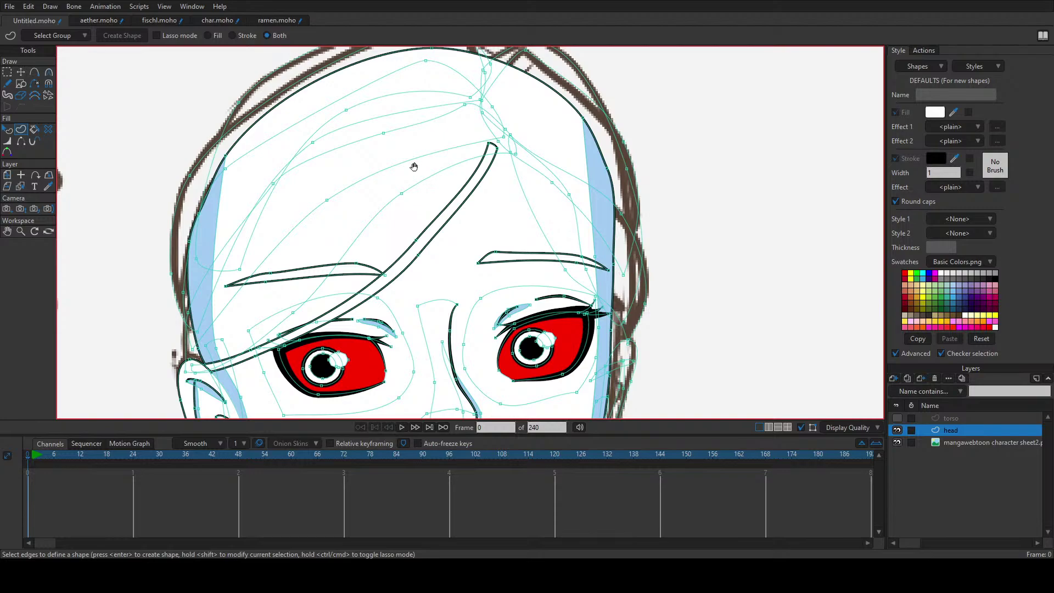
left_click_drag(414, 164, 449, 240)
left_click(399, 118)
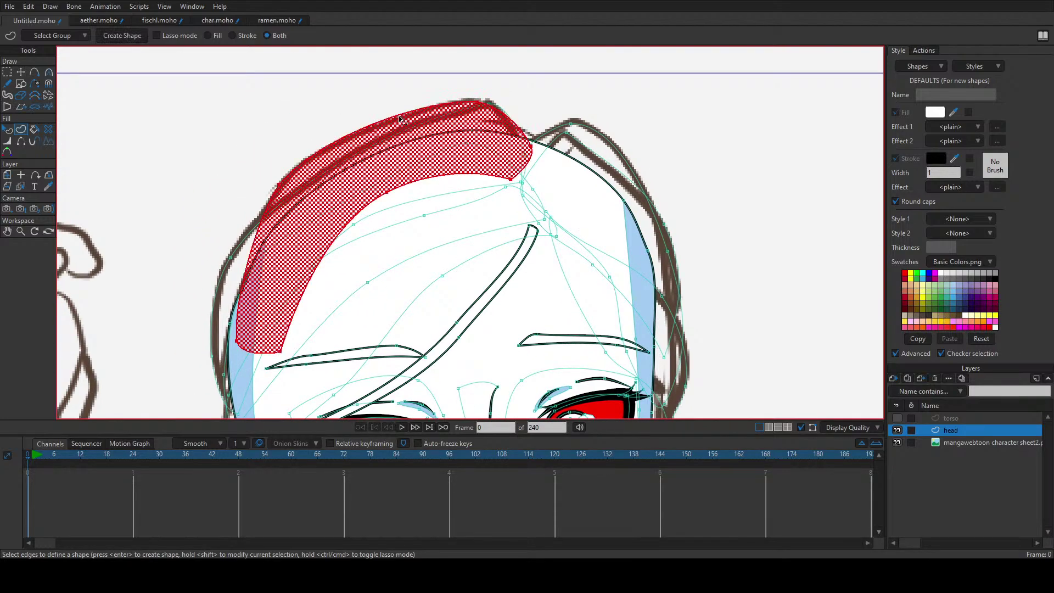
key("Return")
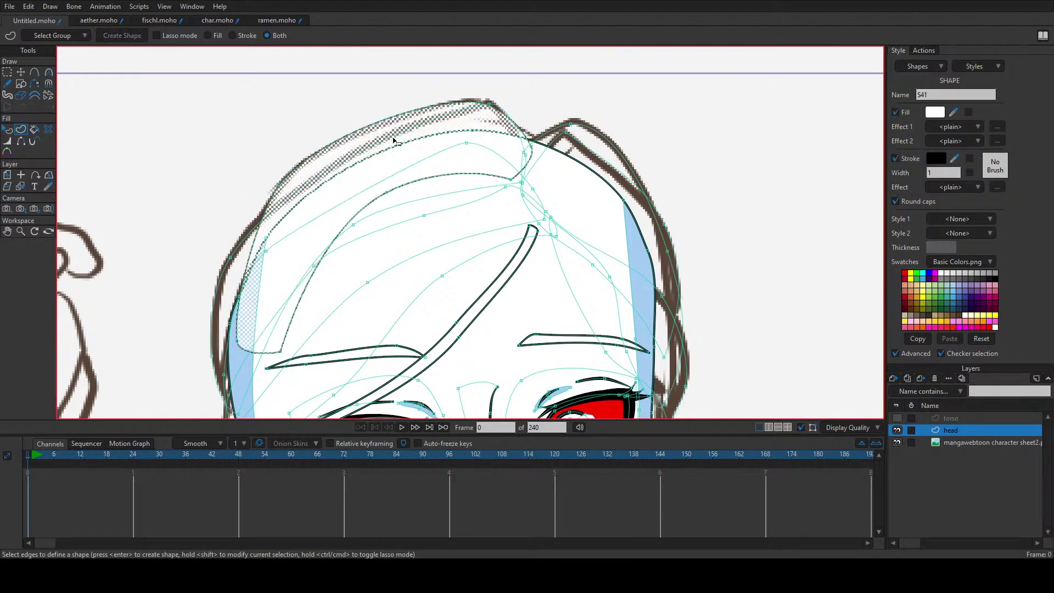
left_click(246, 241)
key("Return")
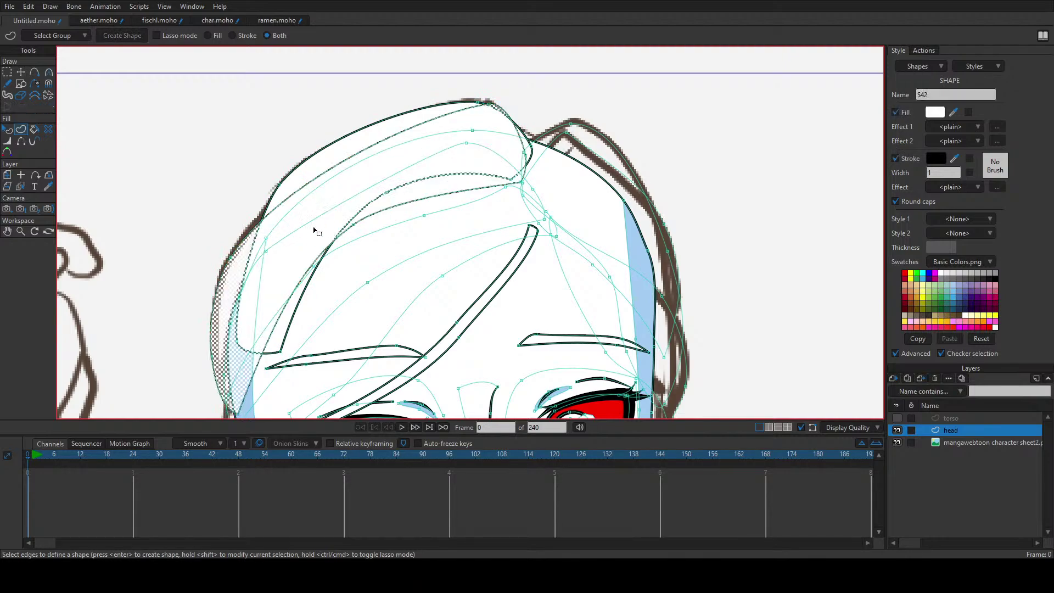
Step: Create filled and stroked shapes from the two inner hair locks sweeping across the forehead on the ear side
left_click(283, 218)
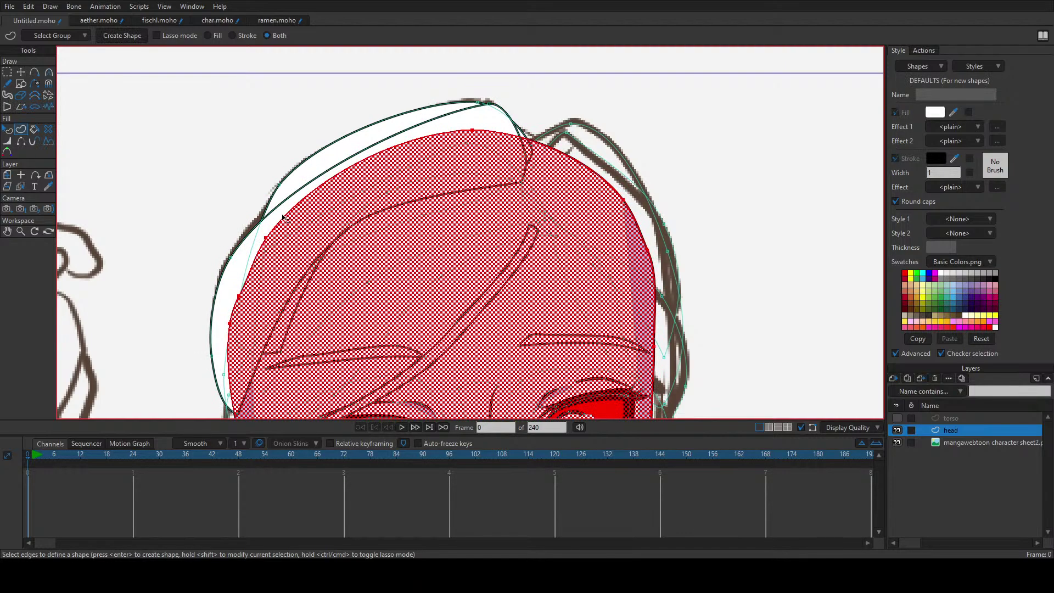
left_click(262, 247)
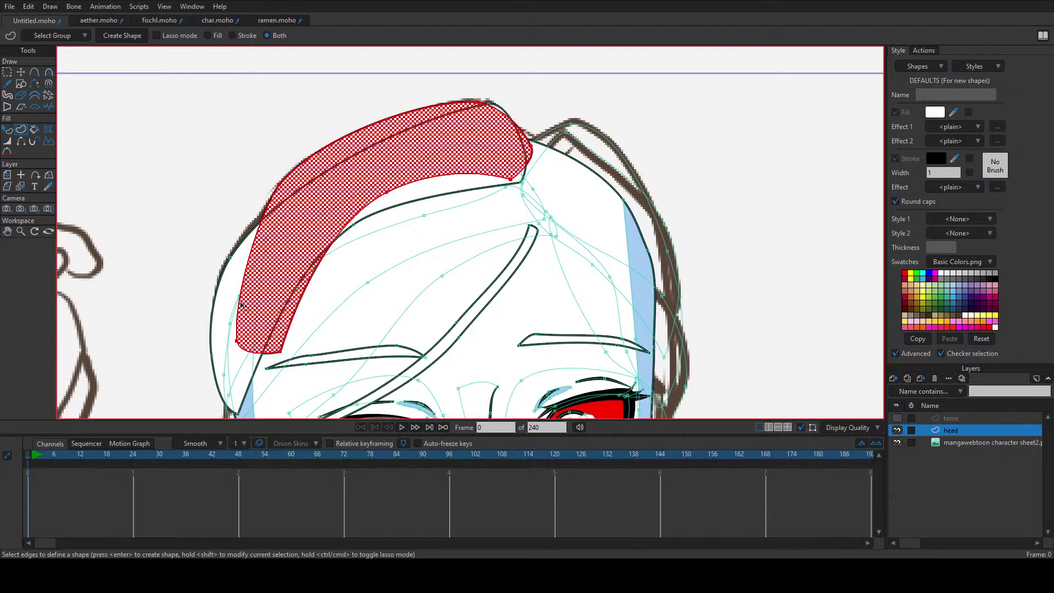
left_click(228, 369)
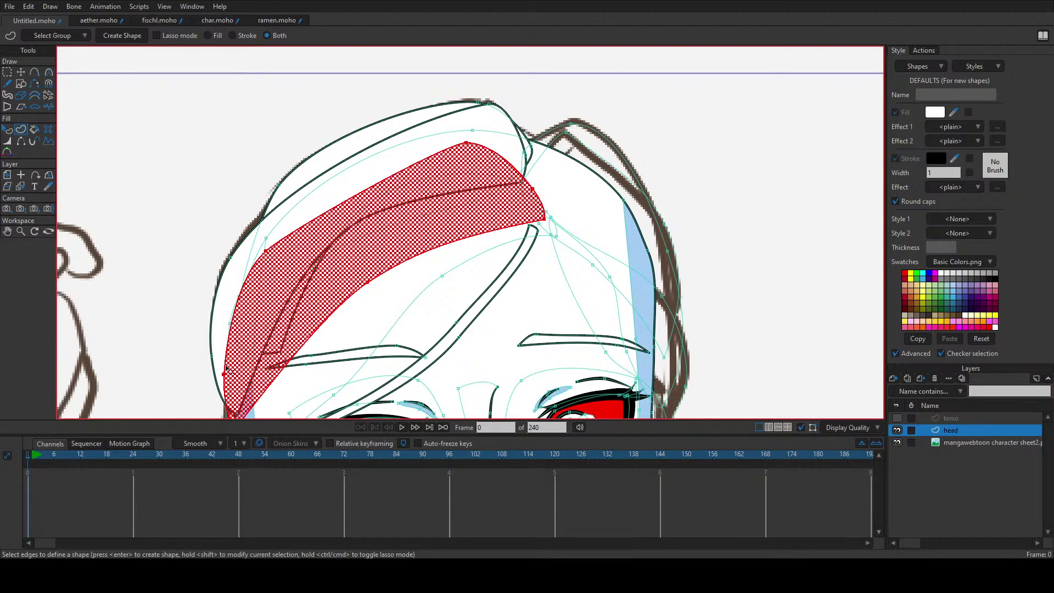
key("Return")
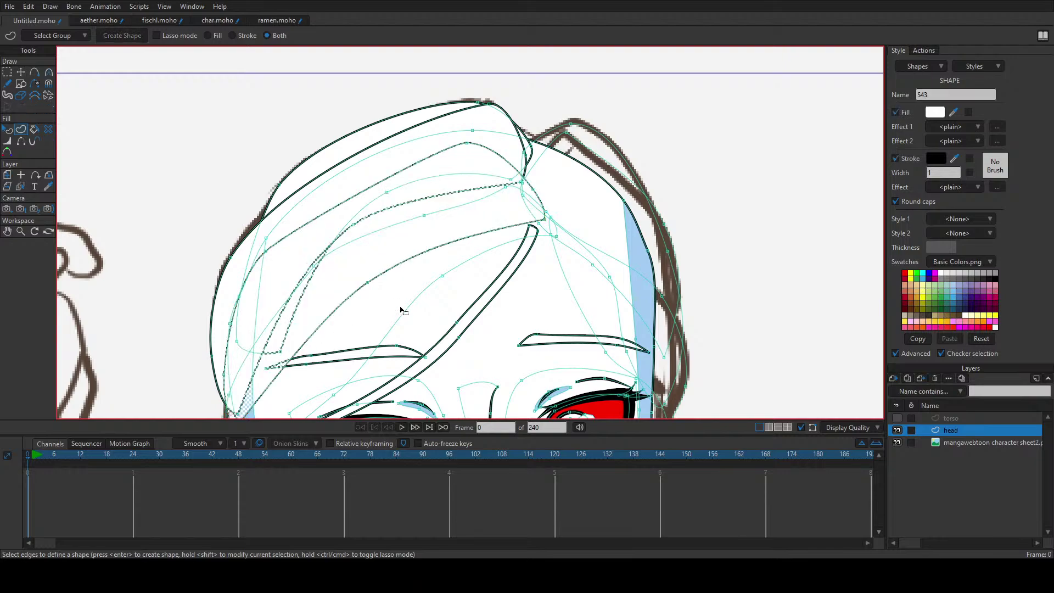
left_click(486, 251)
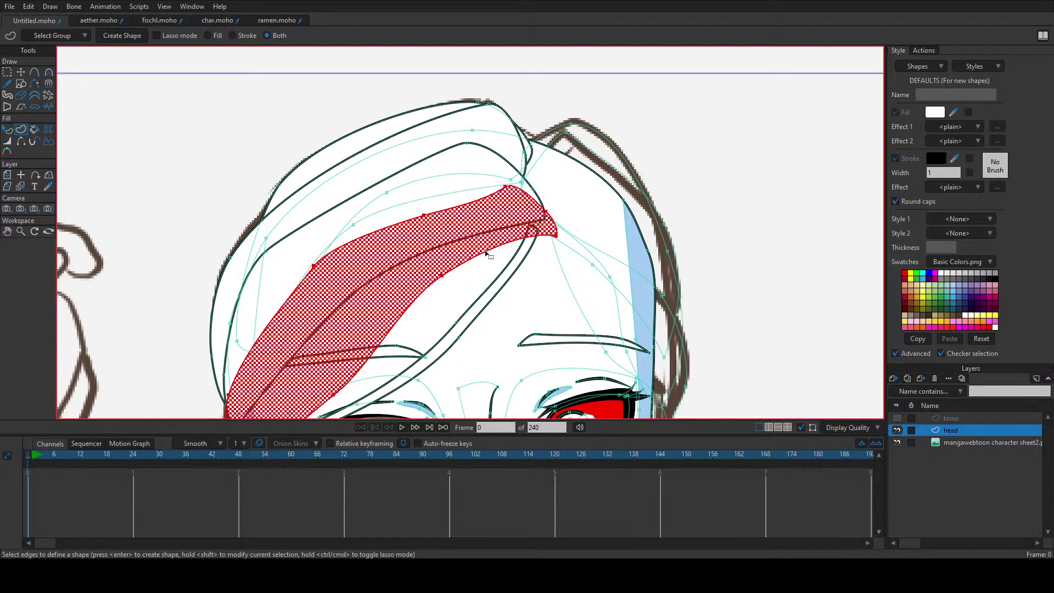
key("Return")
Step: Create filled and stroked shapes from the outer and middle hair locks on the opposite side of the parting
scroll(212, 181, "down", 2)
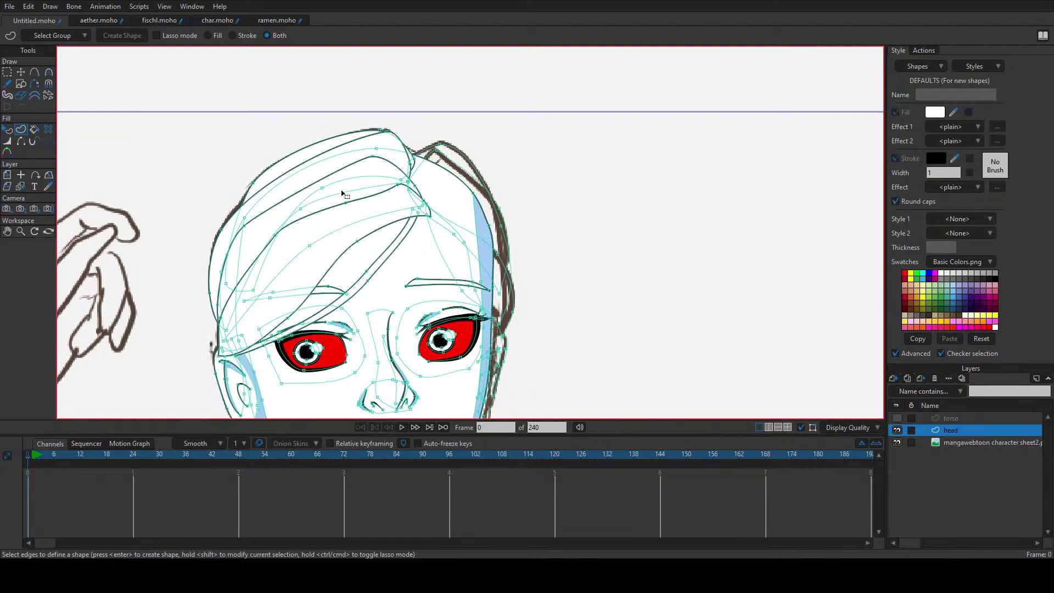
scroll(437, 203, "up", 2)
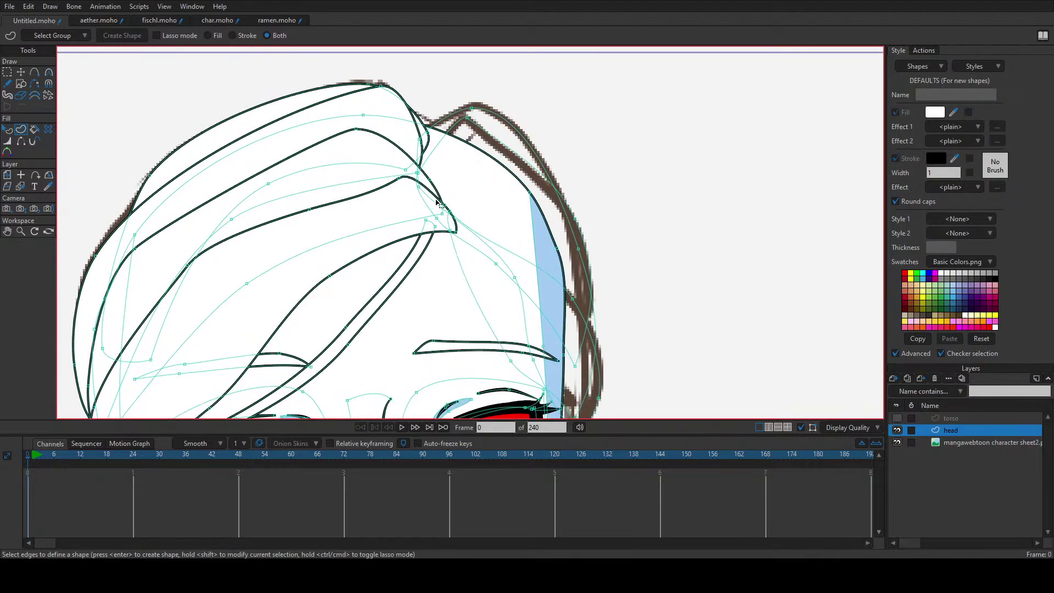
left_click(506, 124)
key("Return")
left_click(476, 162)
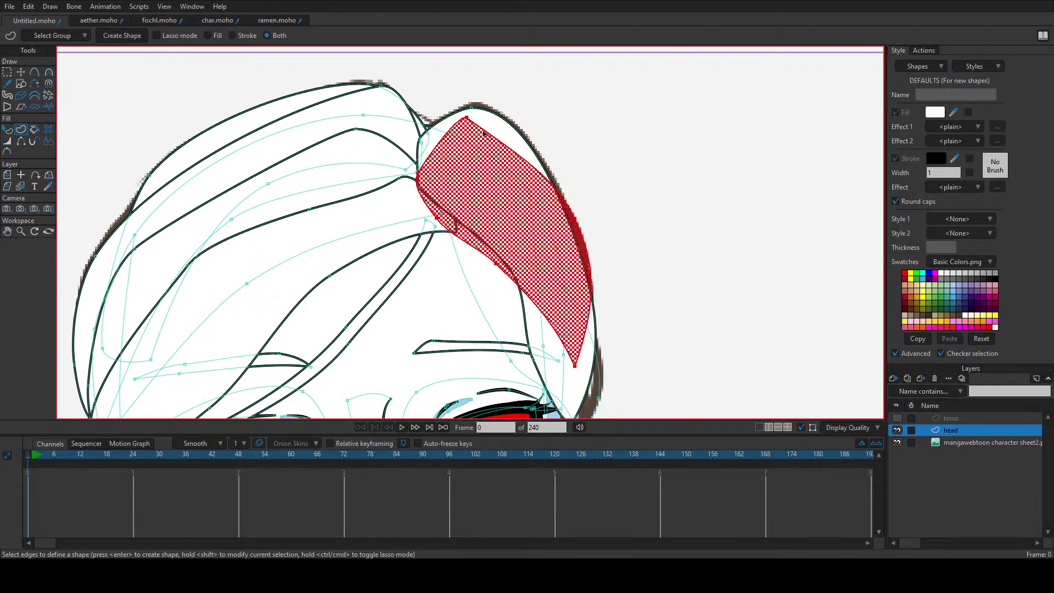
key("Return")
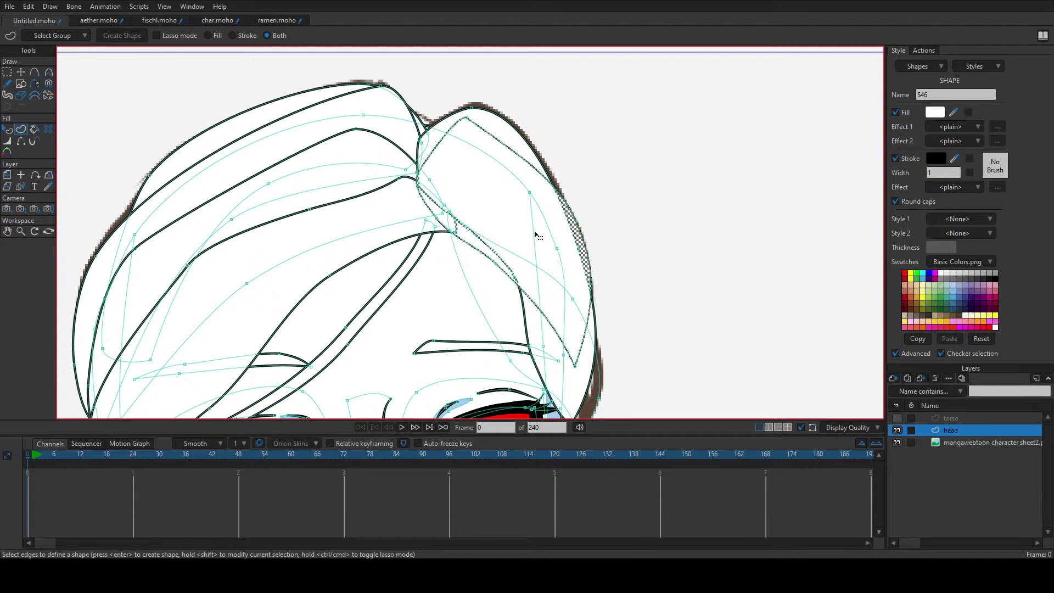
Step: Create a filled and stroked shape from the lowest hair lock on the side of the parting opposite the ear
left_click(553, 280)
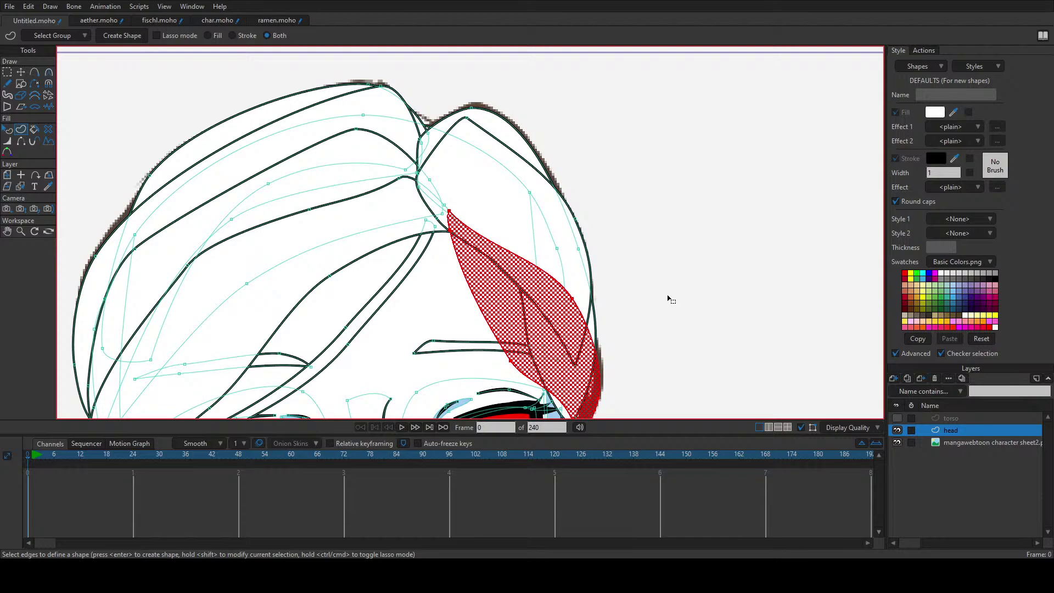
left_click(898, 431)
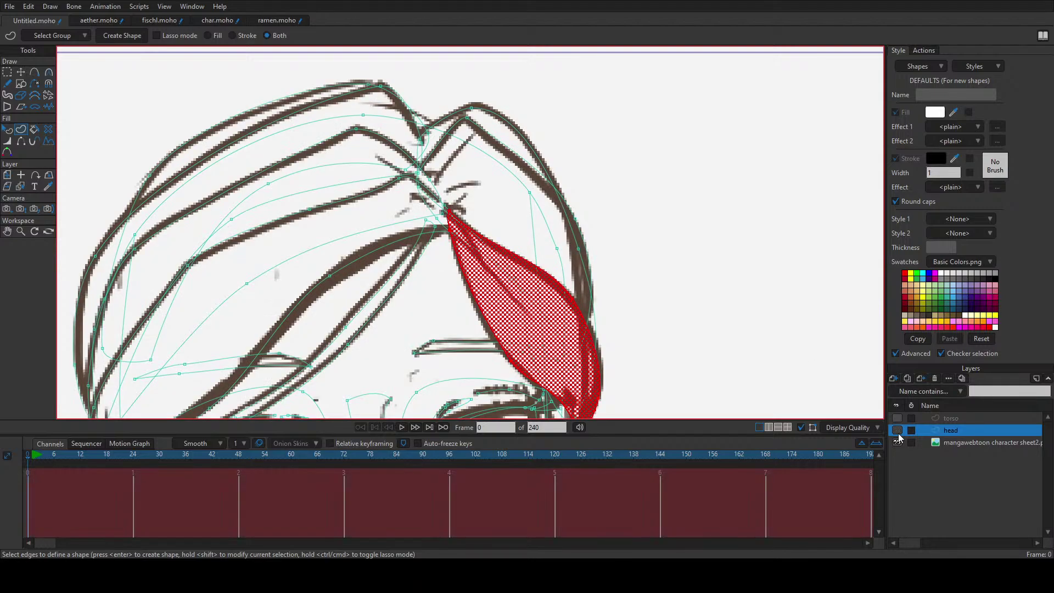
left_click(897, 432)
key("Return")
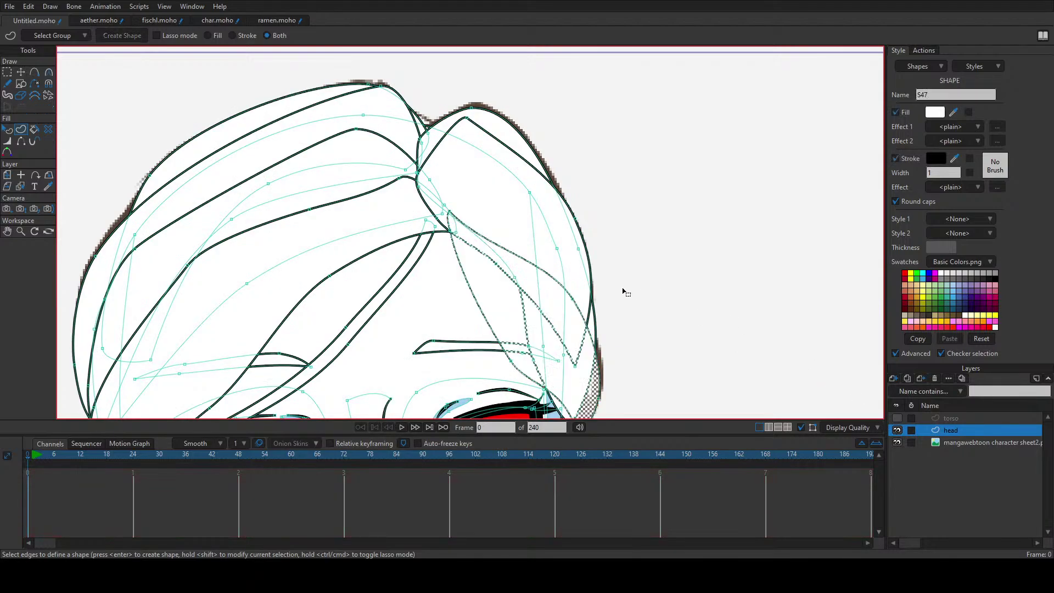
left_click(652, 257)
scroll(616, 263, "down", 2)
scroll(495, 227, "up", 2)
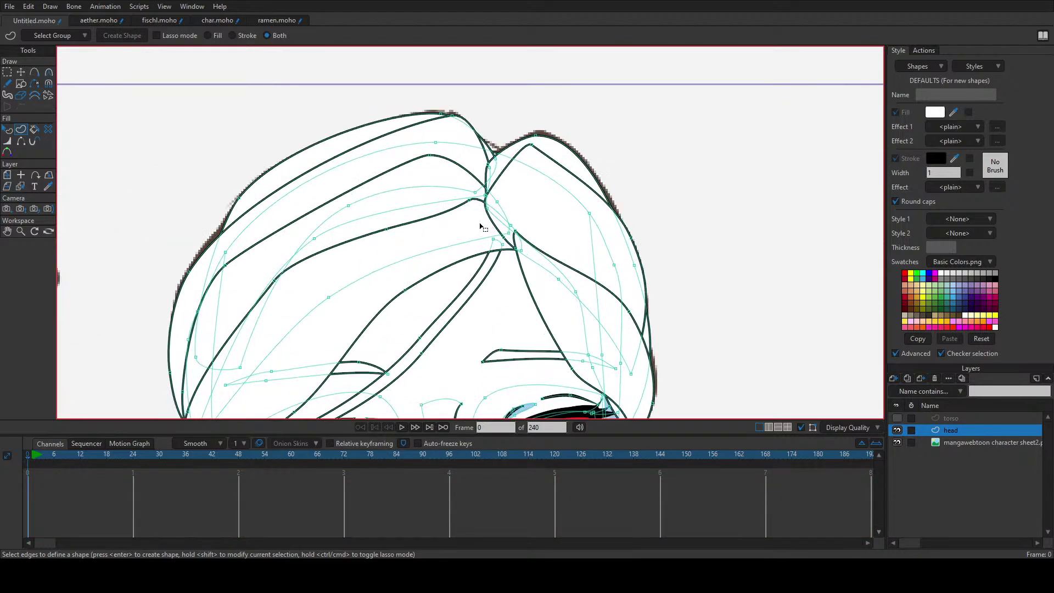
left_click(481, 226)
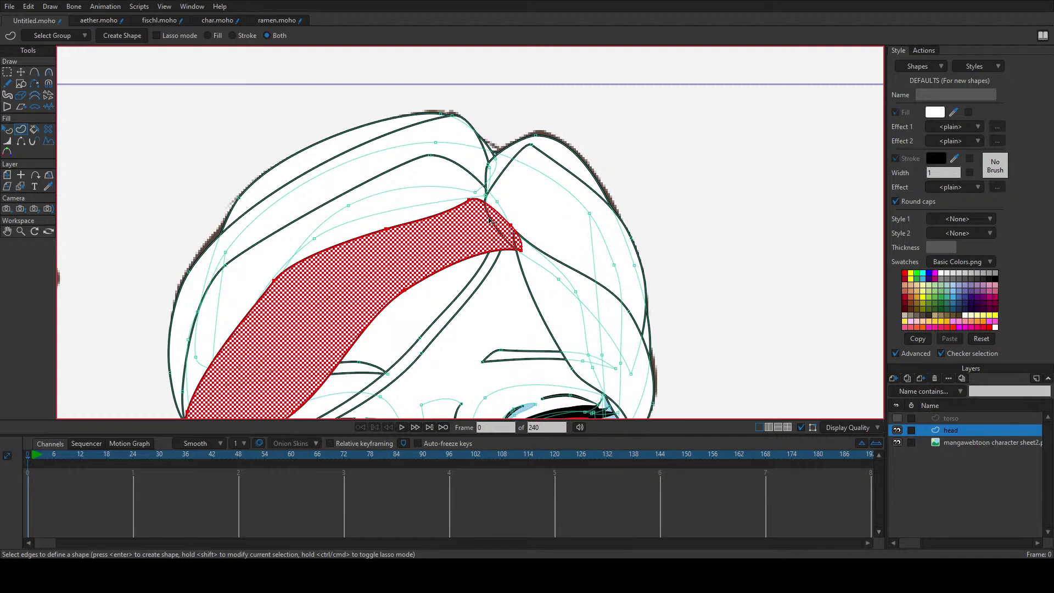
left_click(532, 230)
left_click(467, 232)
left_click(579, 171)
left_click(469, 241)
scroll(503, 238, "up", 5)
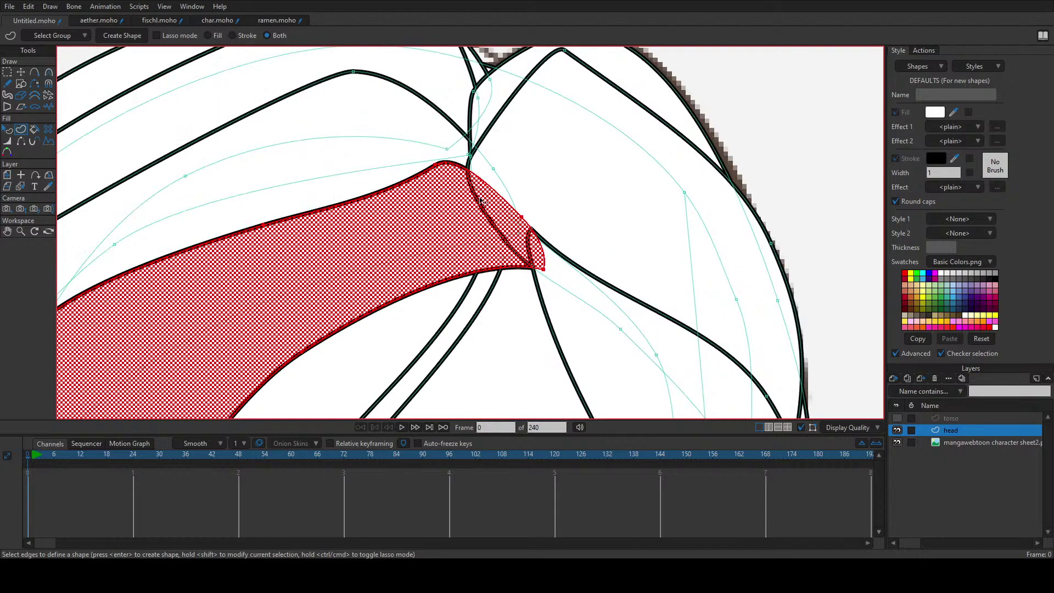
left_click(485, 191)
left_click(423, 175)
scroll(449, 177, "down", 5)
Step: Reorder the hair locks at the parting so the sweeping forehead lock overlaps the locks on the opposite side
key("q")
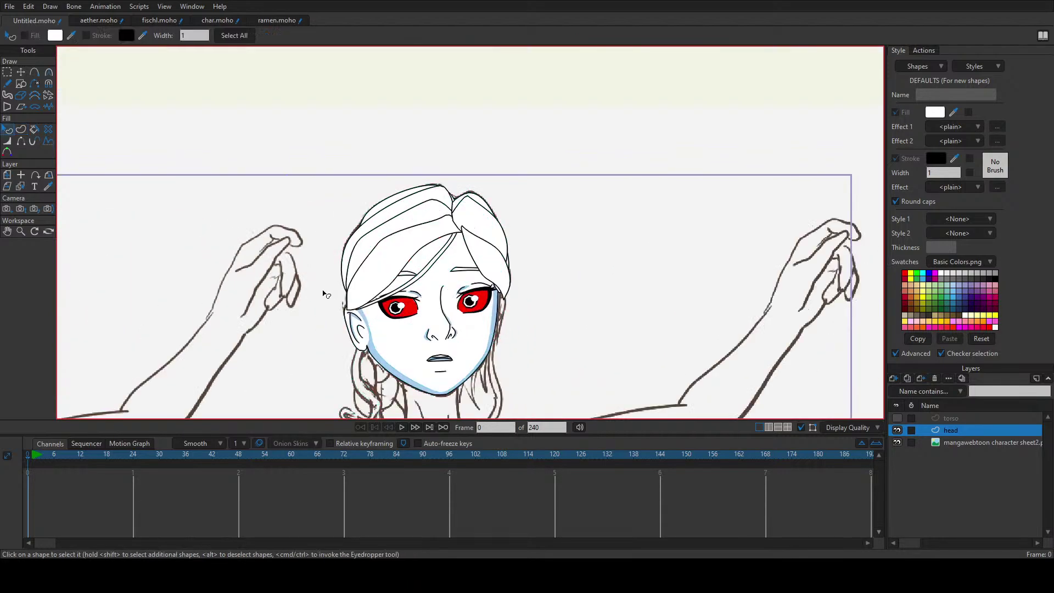
scroll(426, 244, "up", 2)
left_click(521, 219)
scroll(507, 201, "up", 4)
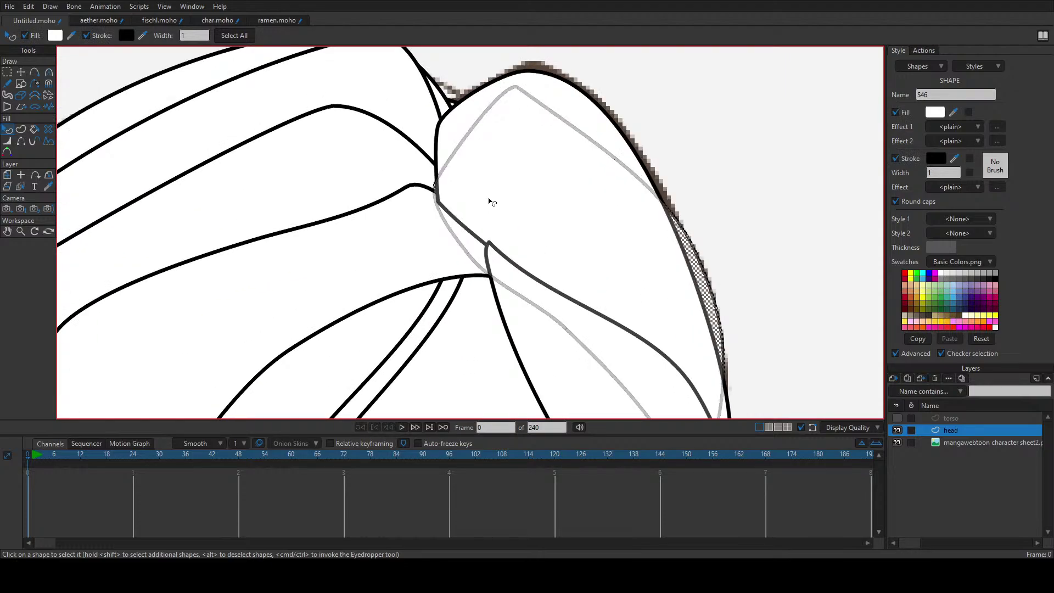
left_click(548, 141)
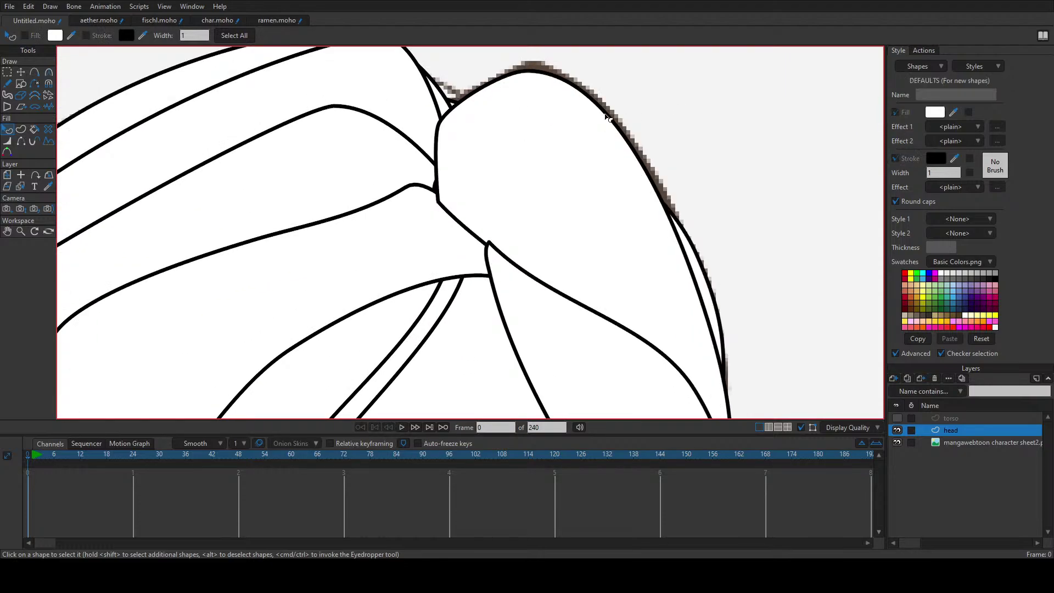
left_click(462, 104)
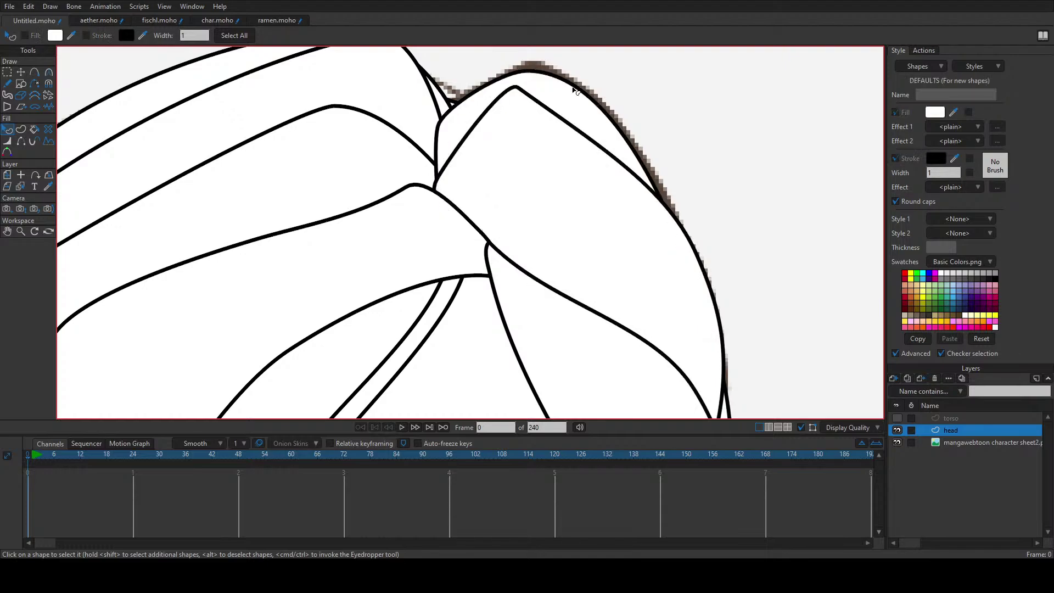
left_click(418, 130)
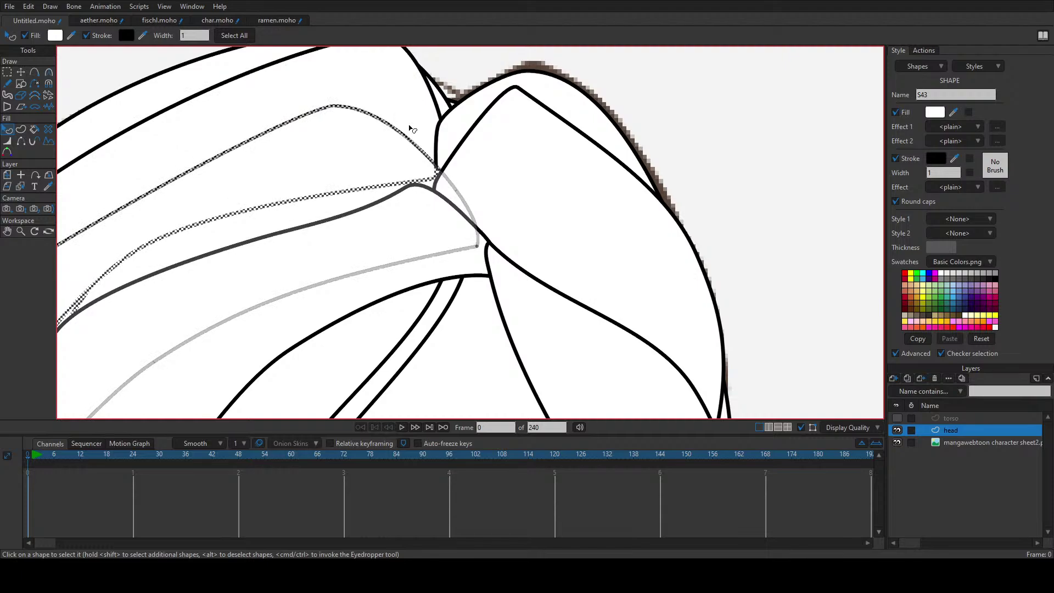
left_click(419, 116)
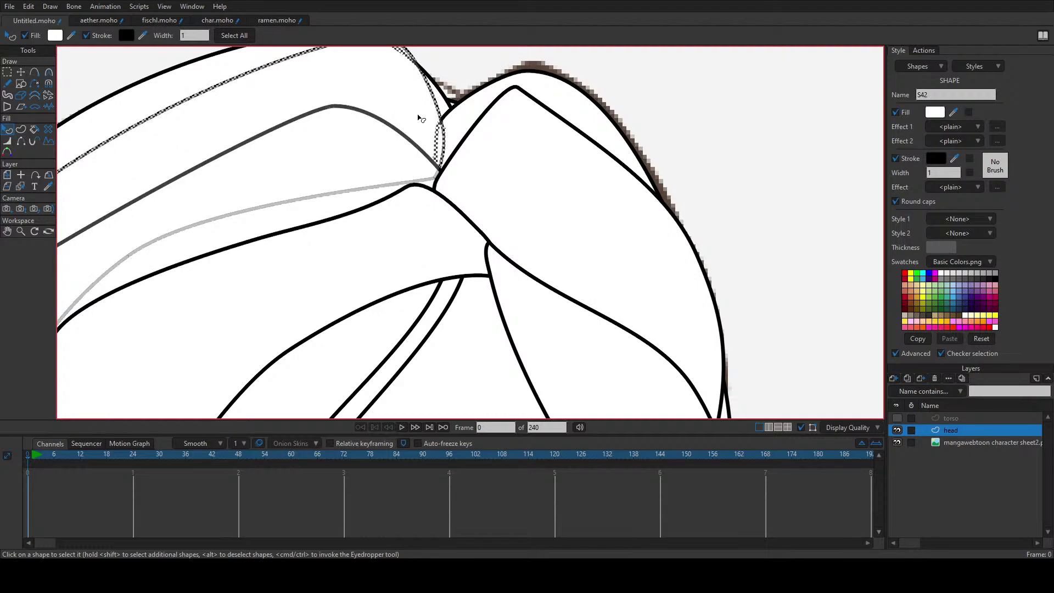
left_click(493, 85)
scroll(477, 99, "down", 5)
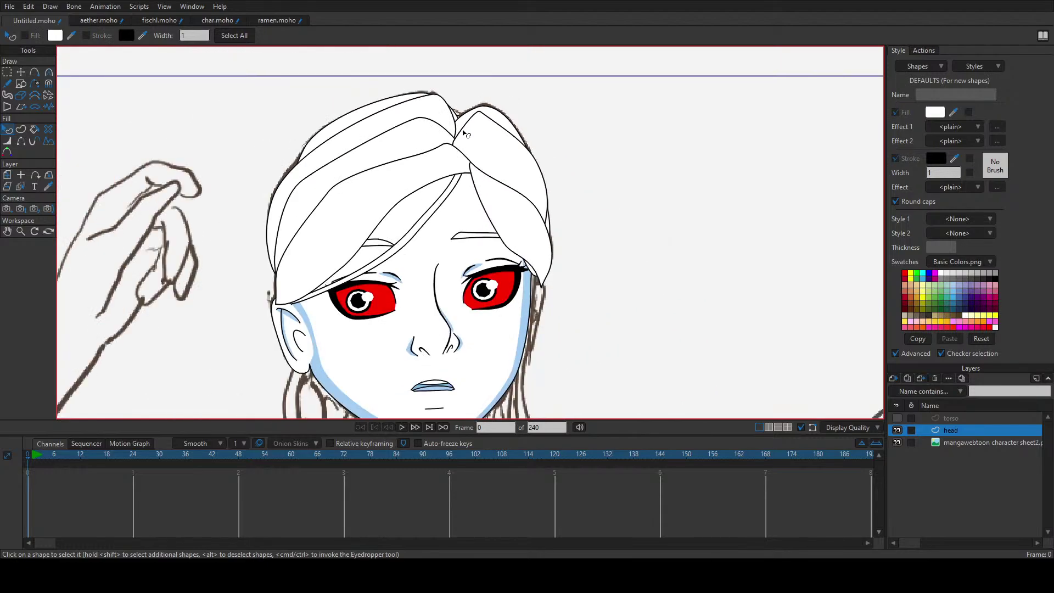
Step: Bring the ear shape and its inner shadow and detail shapes in front of the hair
scroll(463, 134, "down", 2)
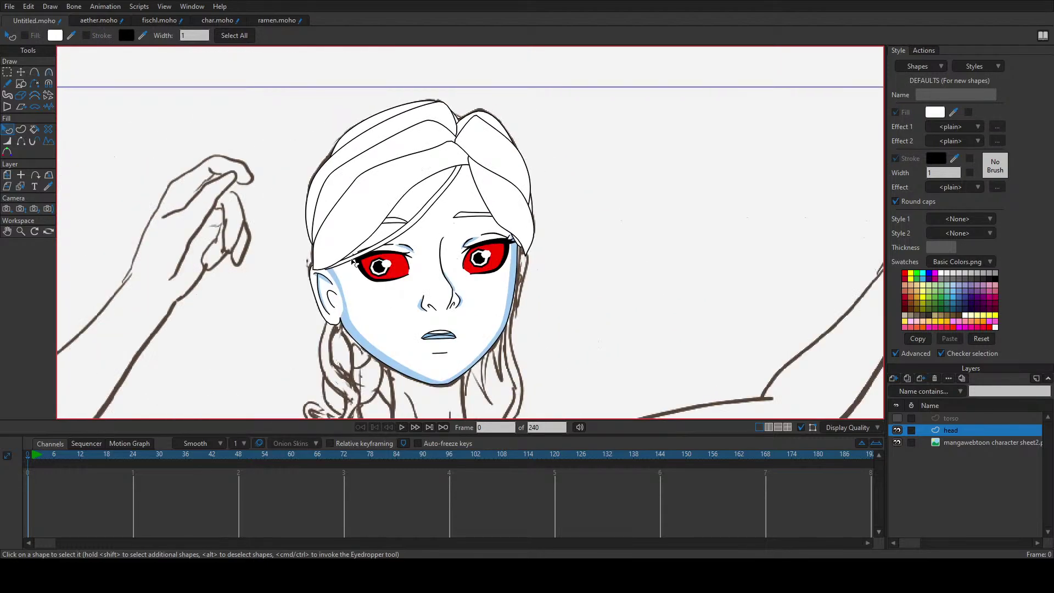
scroll(354, 262, "up", 6)
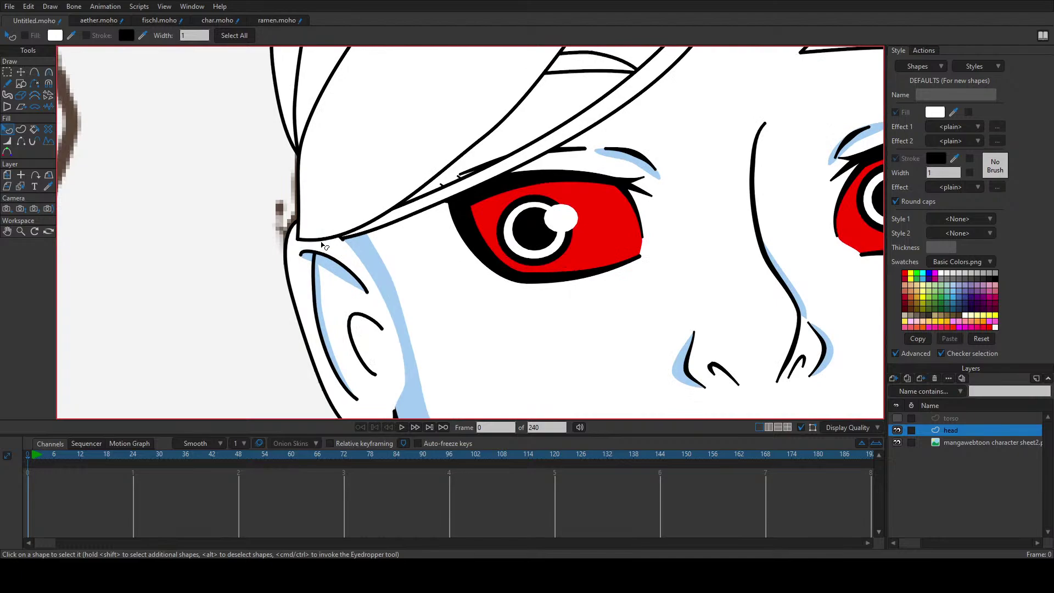
left_click(325, 252)
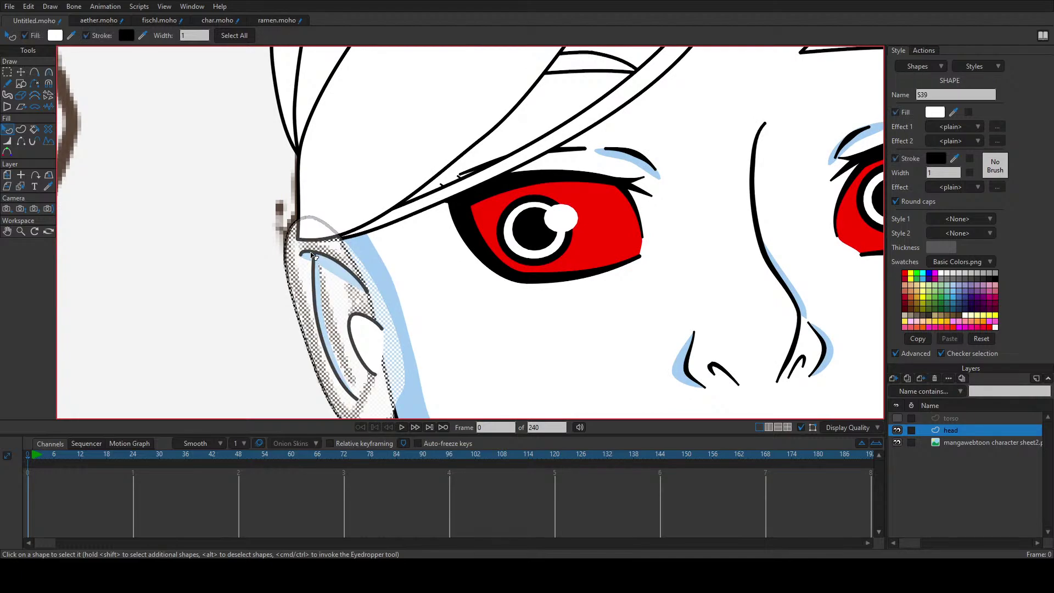
left_click(312, 256)
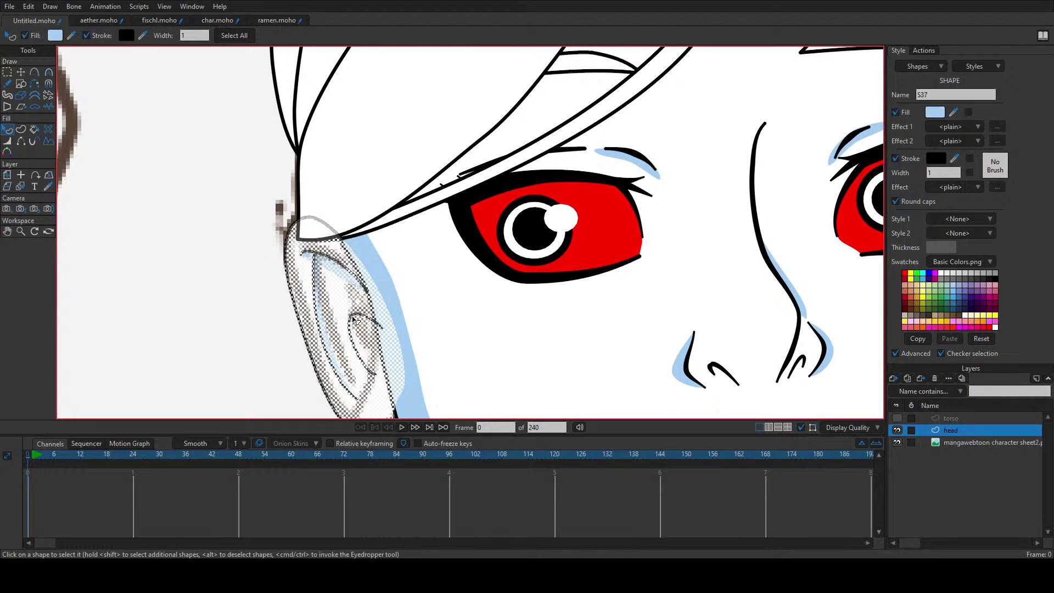
scroll(275, 304, "down", 3)
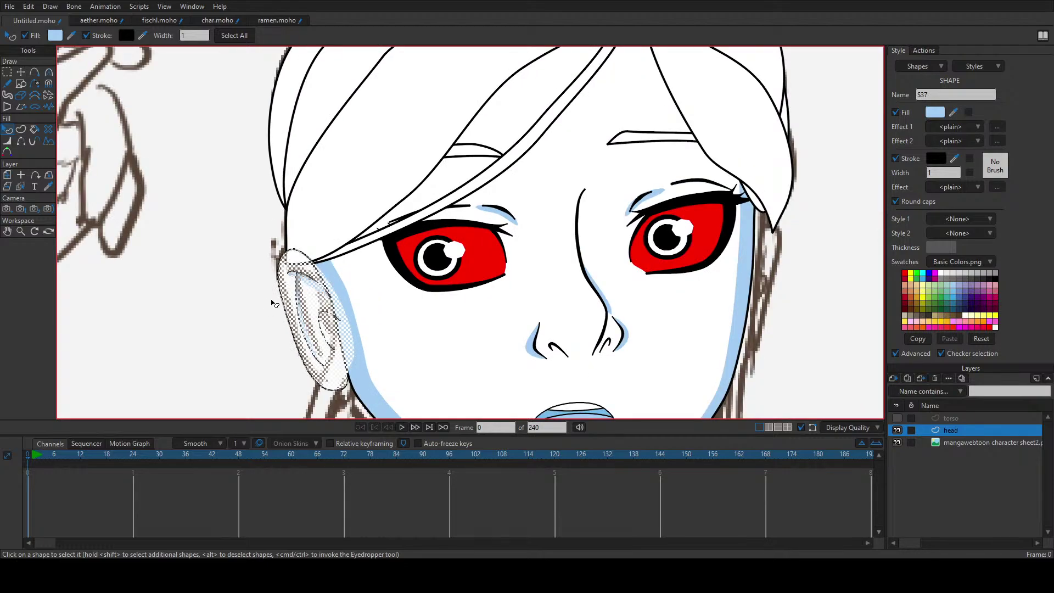
left_click(262, 288)
scroll(262, 288, "down", 4)
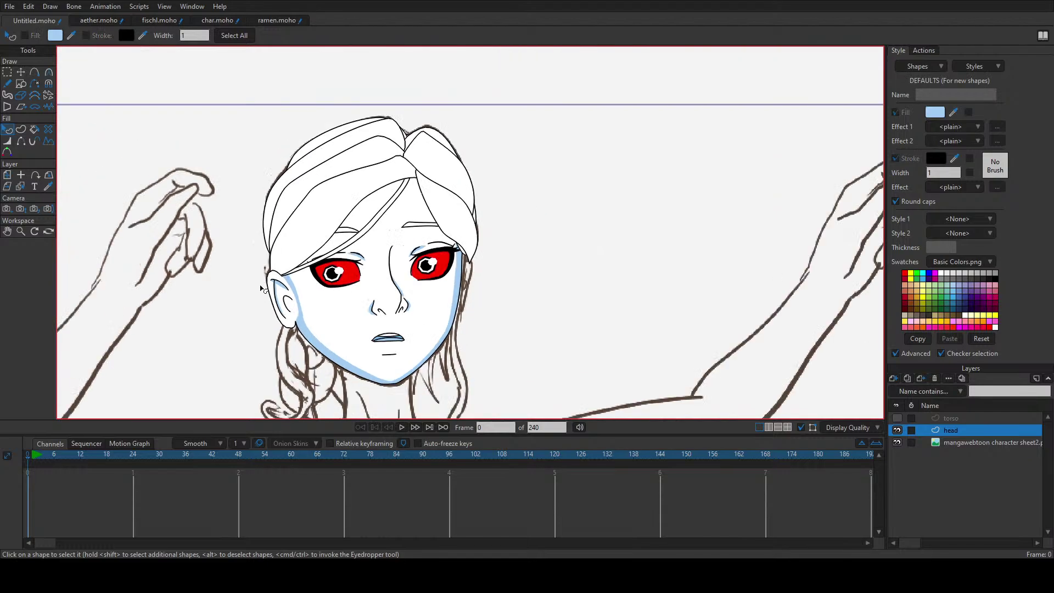
Step: Change the red fills of both eyes to white
scroll(393, 295, "up", 4)
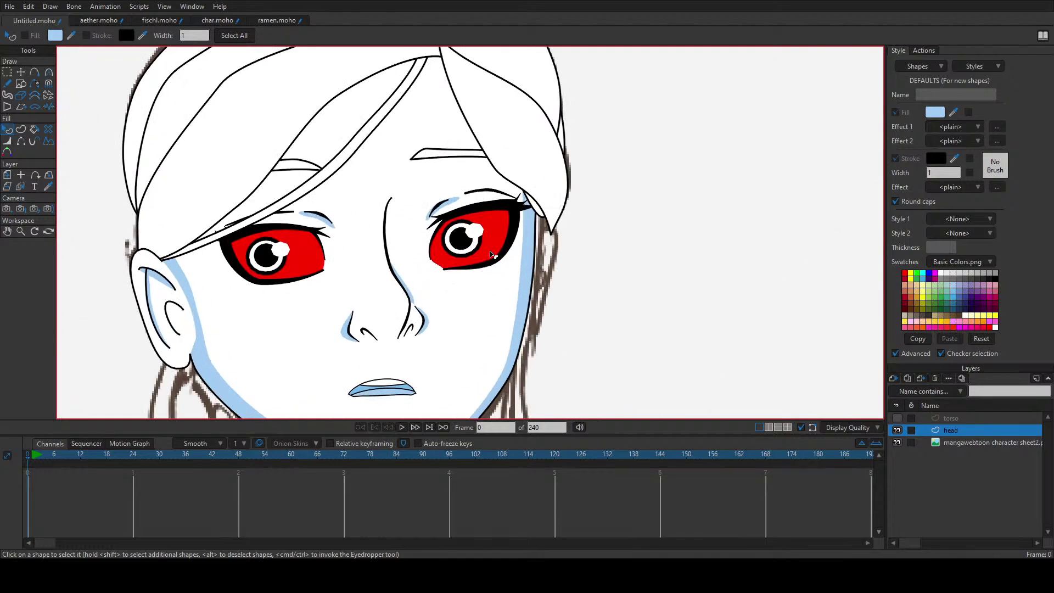
left_click(492, 254)
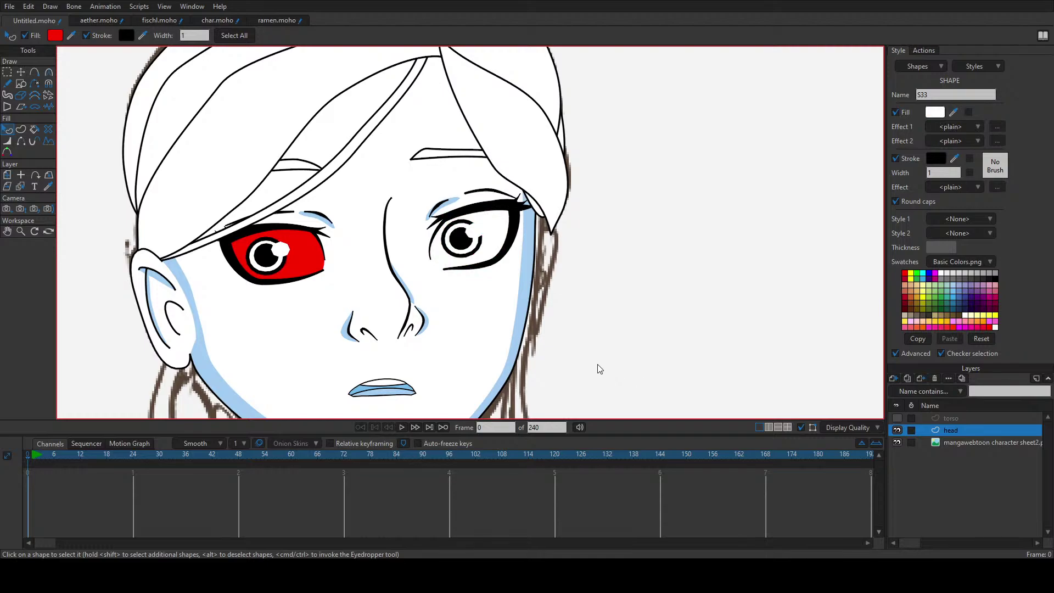
left_click(311, 263)
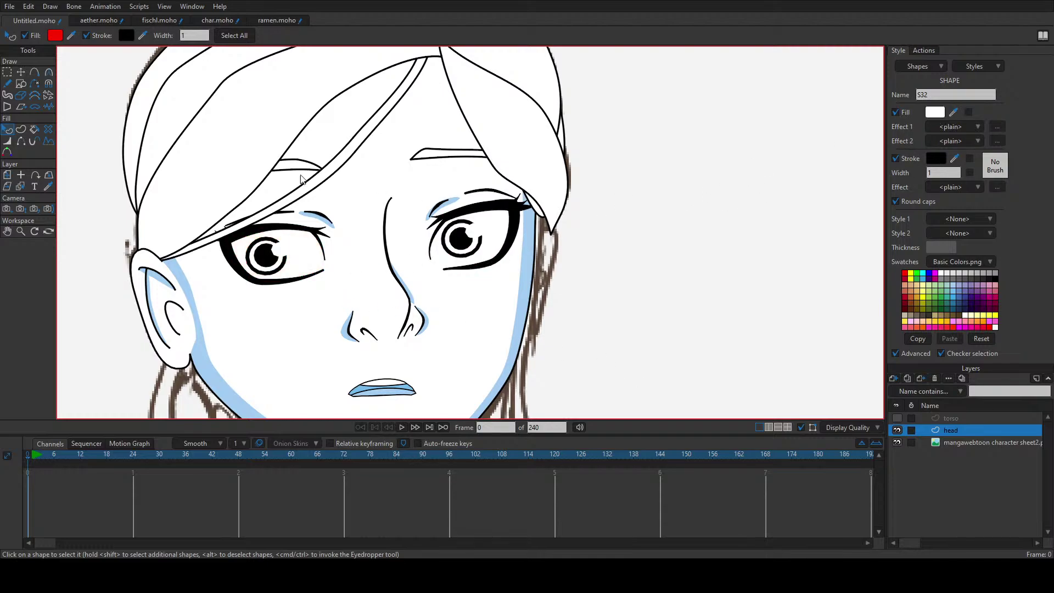
left_click(776, 249)
scroll(612, 261, "down", 6)
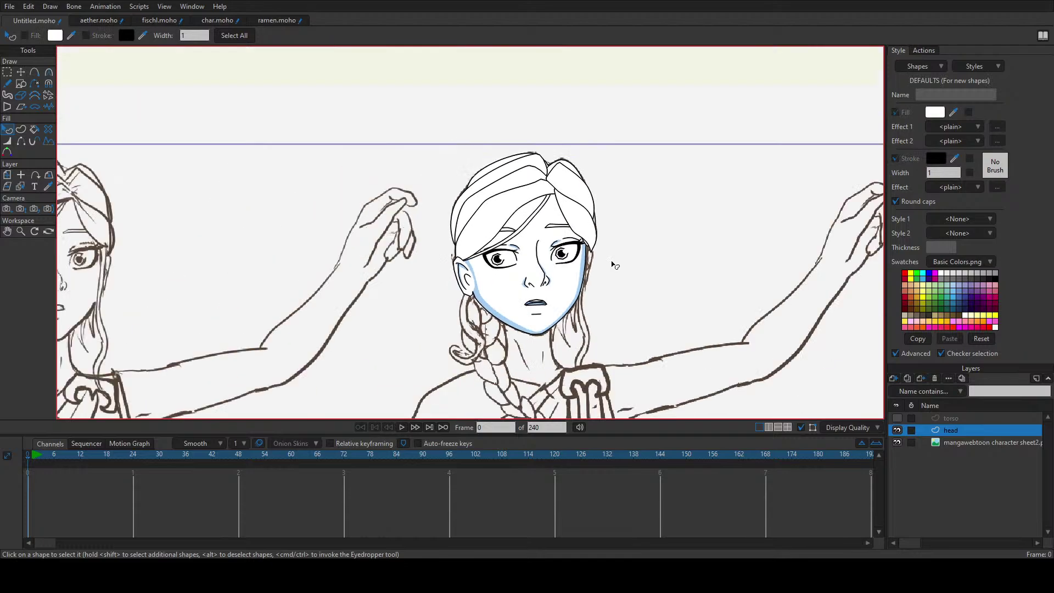
Step: Reorder the lowest lock opposite the ear so it sits behind the tip of the sweeping forehead lock
scroll(587, 272, "up", 3)
scroll(512, 298, "up", 1)
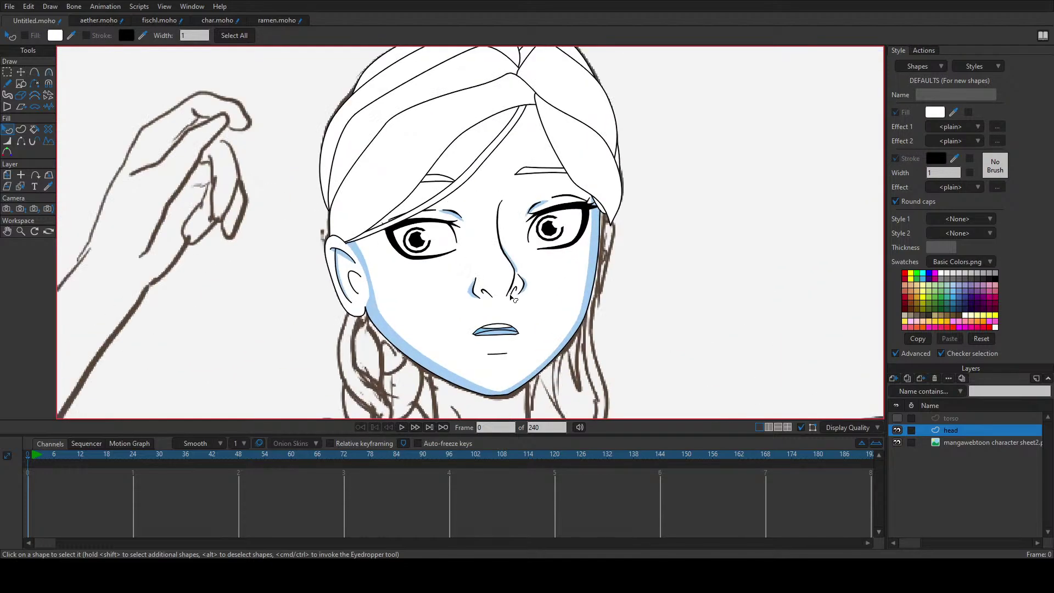
scroll(513, 298, "down", 2)
scroll(510, 300, "up", 1)
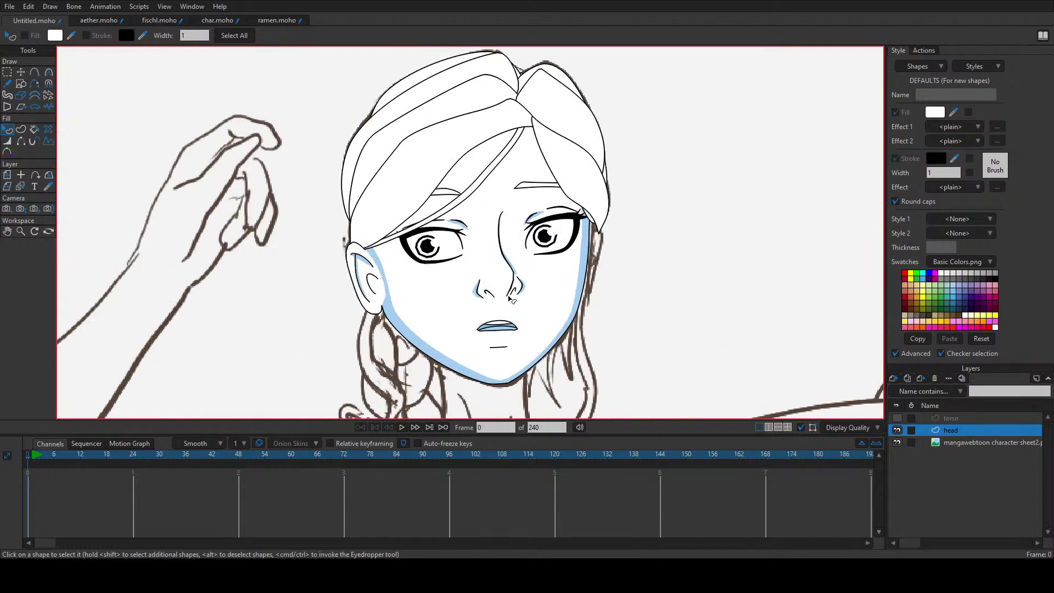
scroll(555, 129, "up", 3)
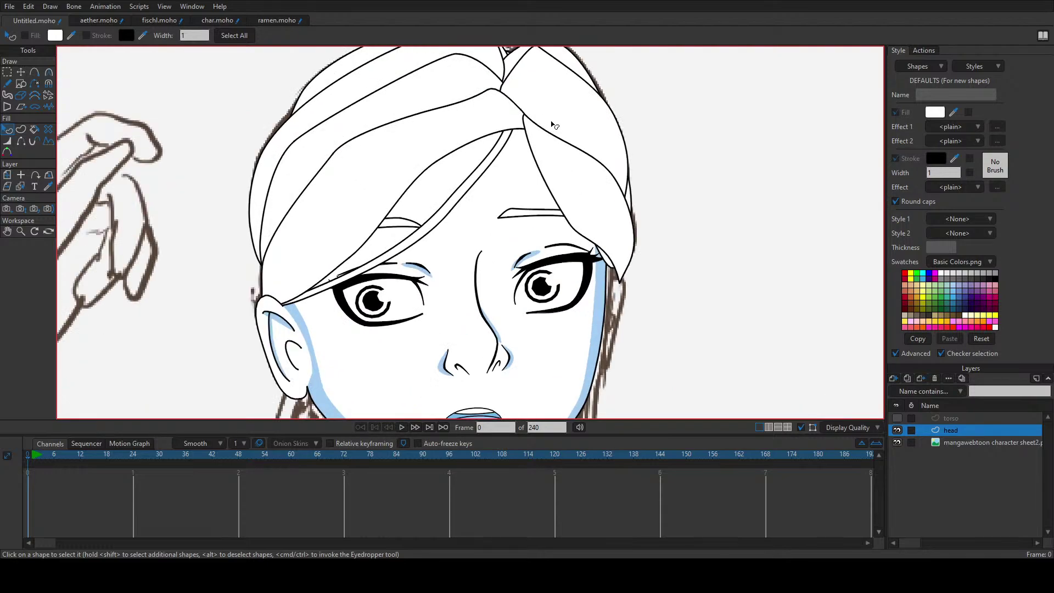
left_click(524, 129)
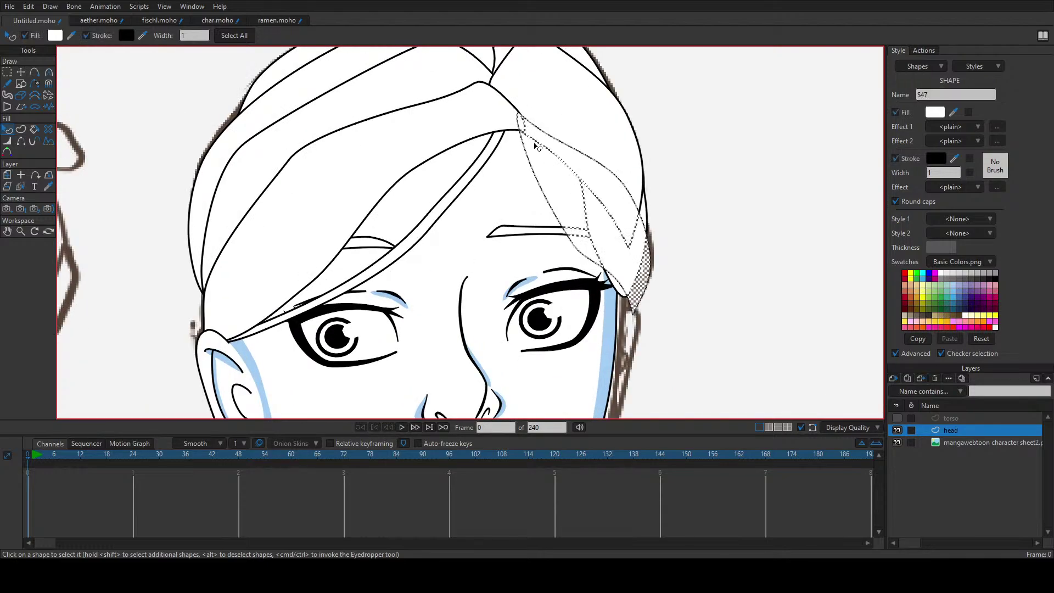
left_click(647, 138)
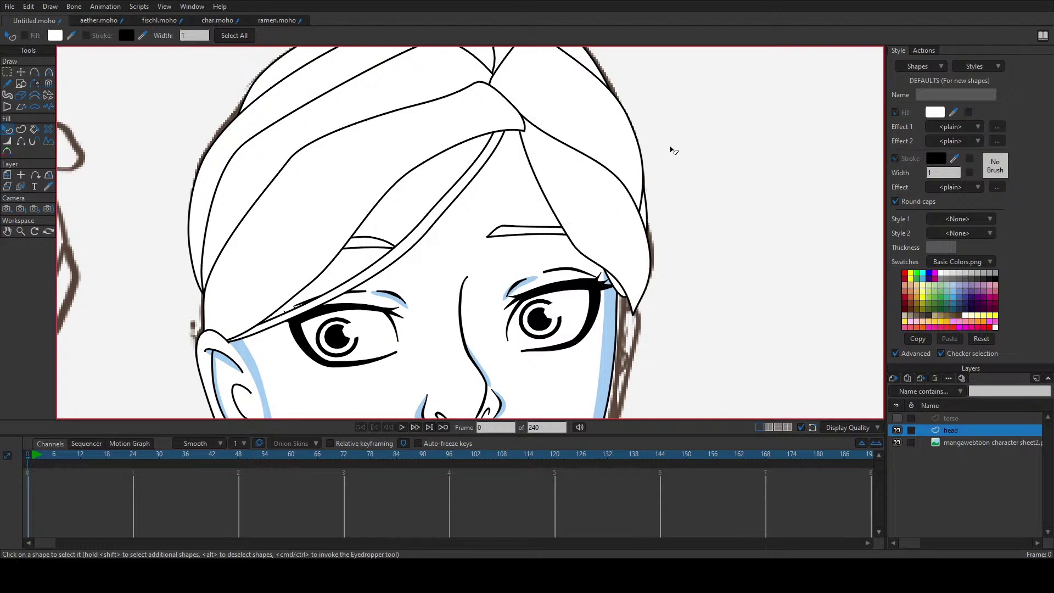
Step: Adjust the outer edge points of the hair opposite the ear against the sketch with the head layer temporarily hidden
scroll(633, 162, "down", 3)
scroll(615, 268, "up", 4)
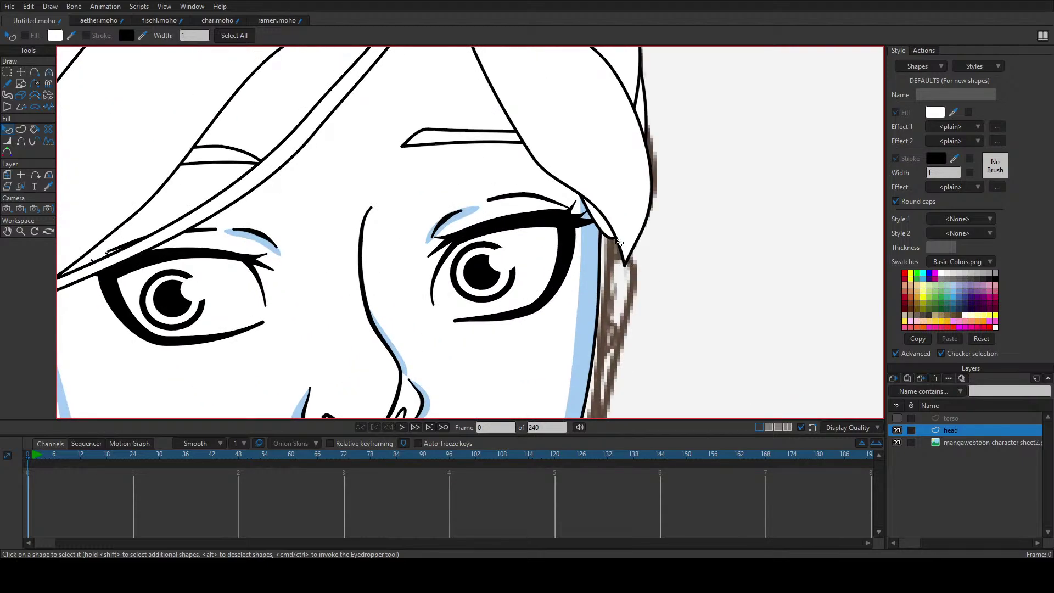
key("t")
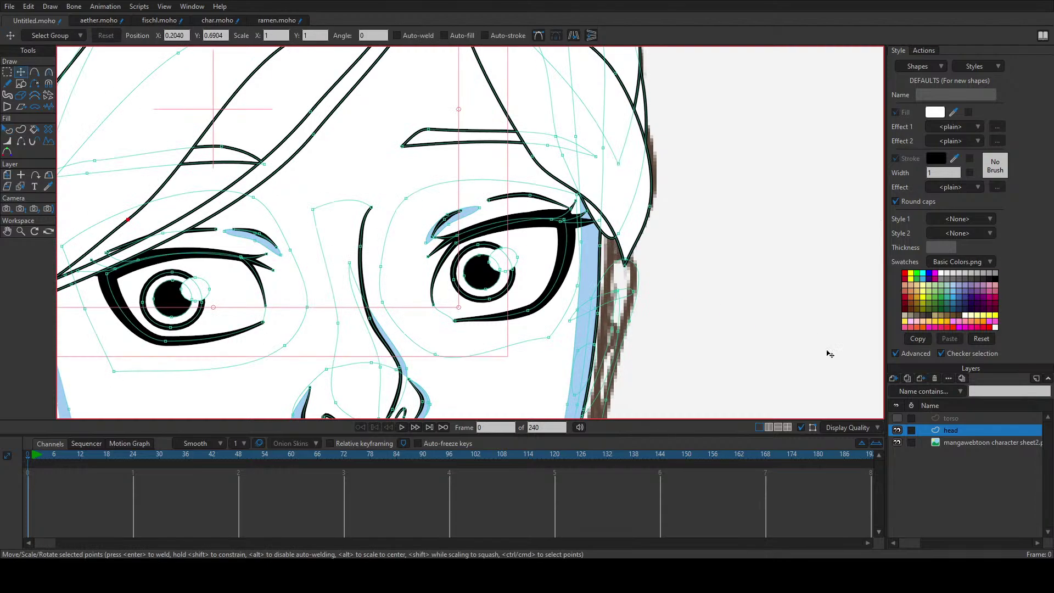
left_click(897, 430)
left_click_drag(624, 275, 654, 242)
left_click(627, 301)
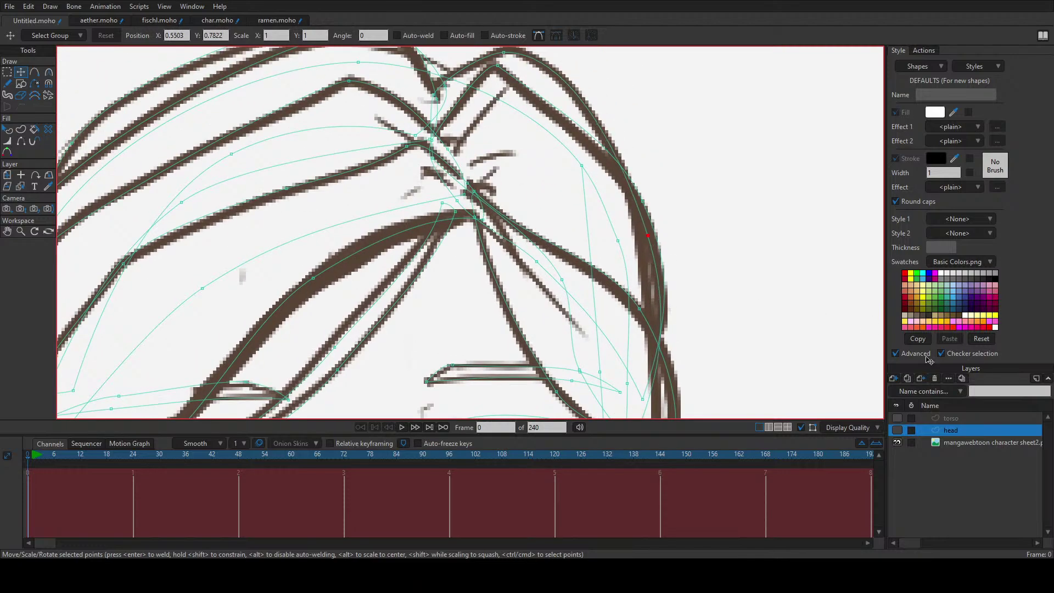
left_click(897, 430)
key("q")
scroll(696, 304, "down", 5)
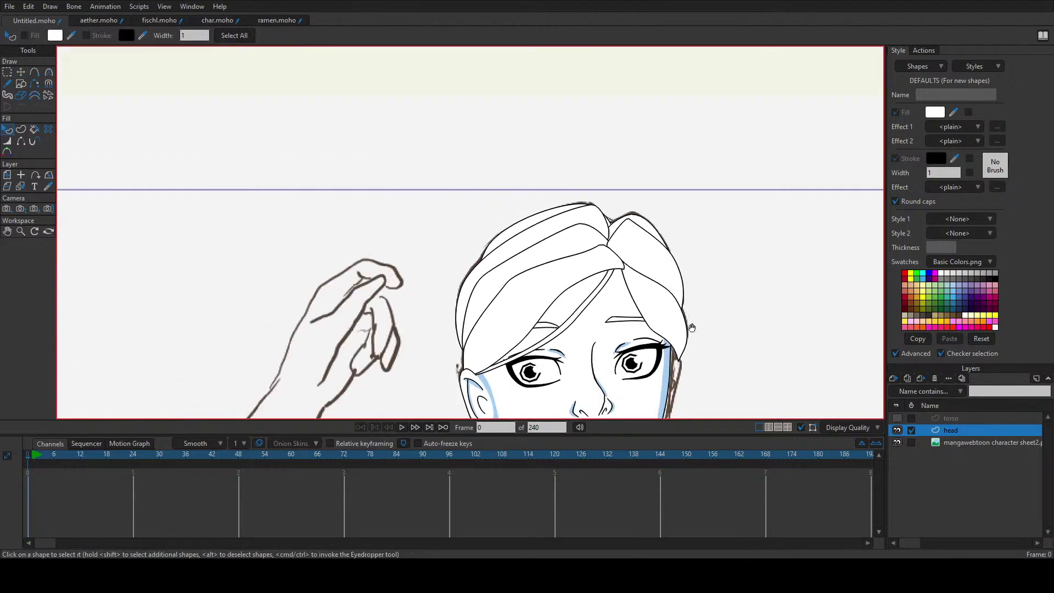
scroll(604, 251, "up", 5)
key("t")
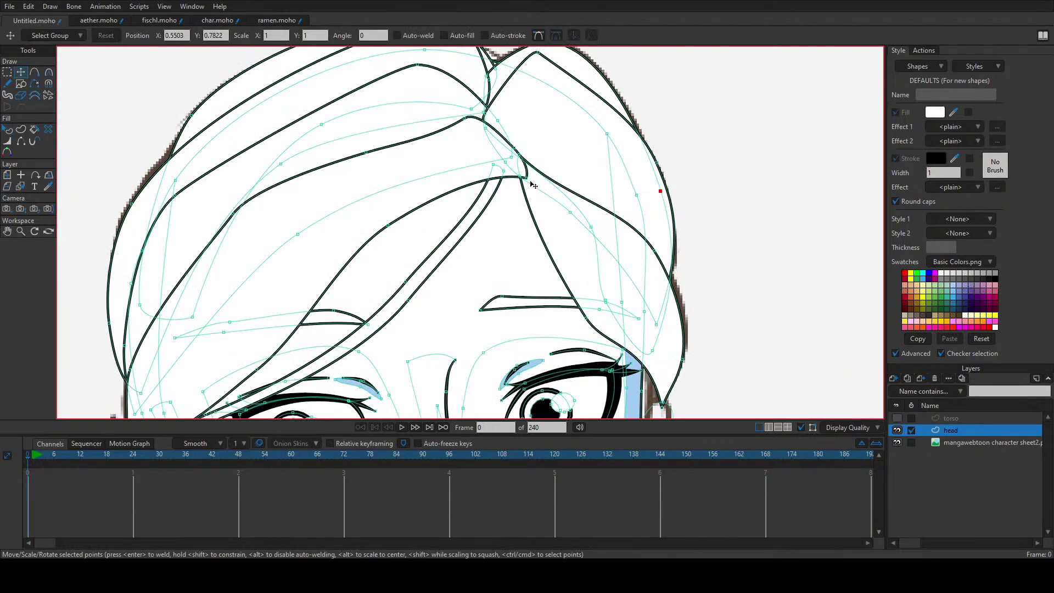
key("q")
scroll(650, 208, "down", 6)
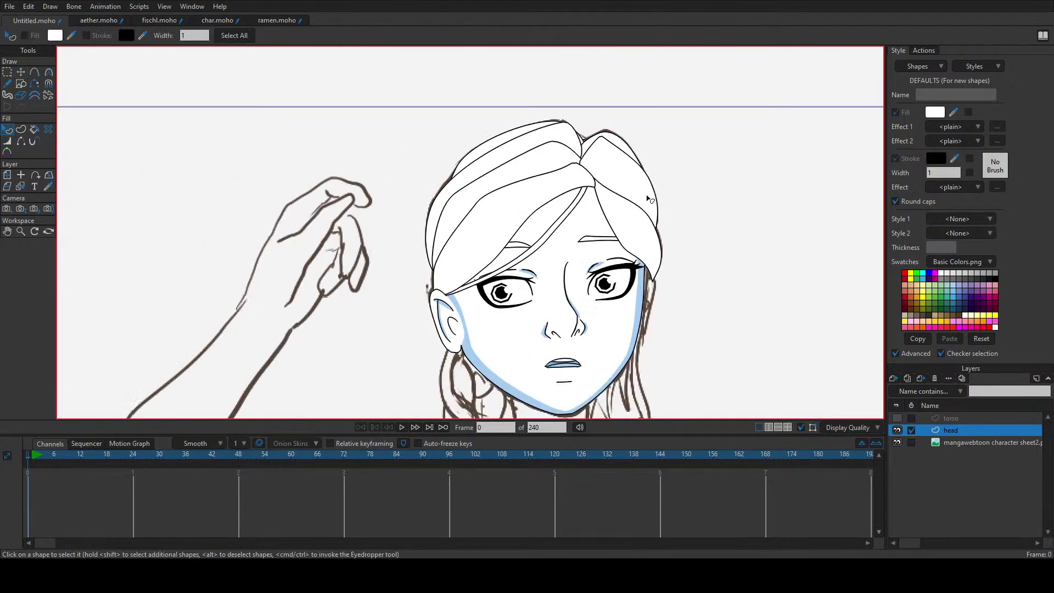
left_click_drag(670, 254, 533, 256)
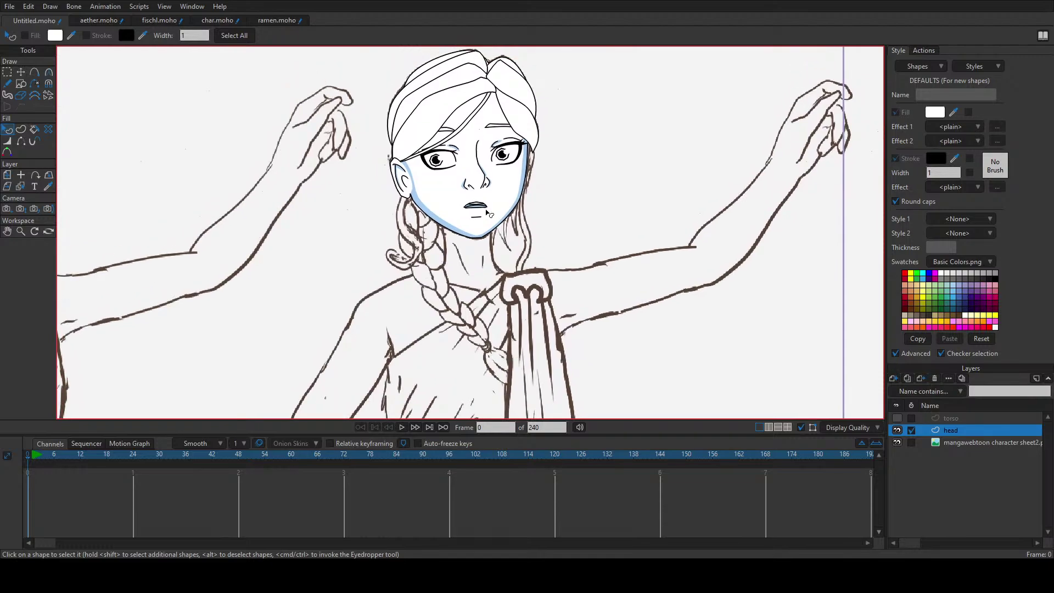
Step: Remove the blue shadow fill along the ear-side edge of the face and jaw
scroll(407, 170, "up", 6)
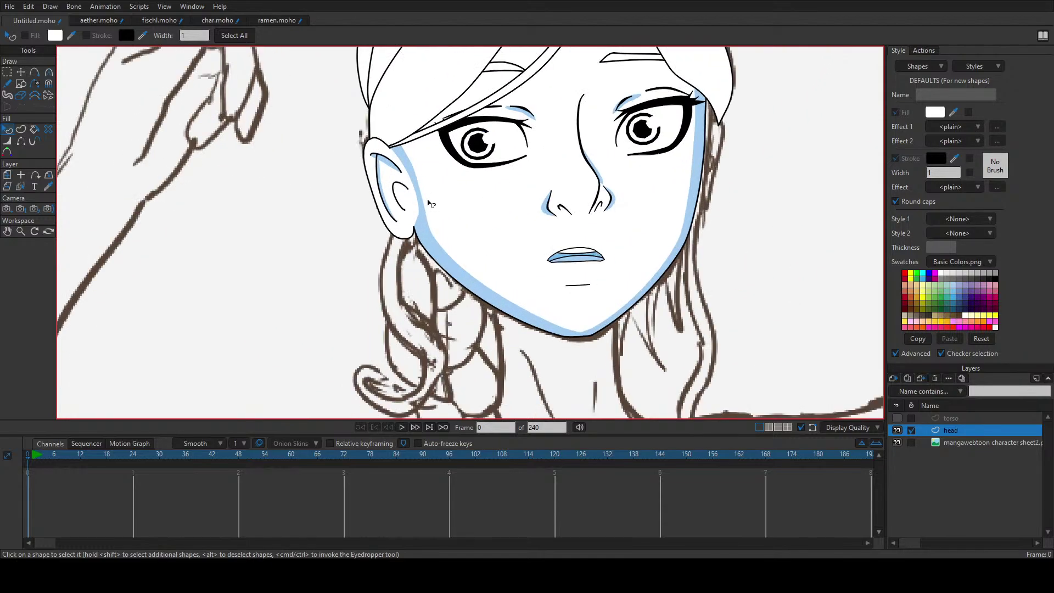
left_click(429, 257)
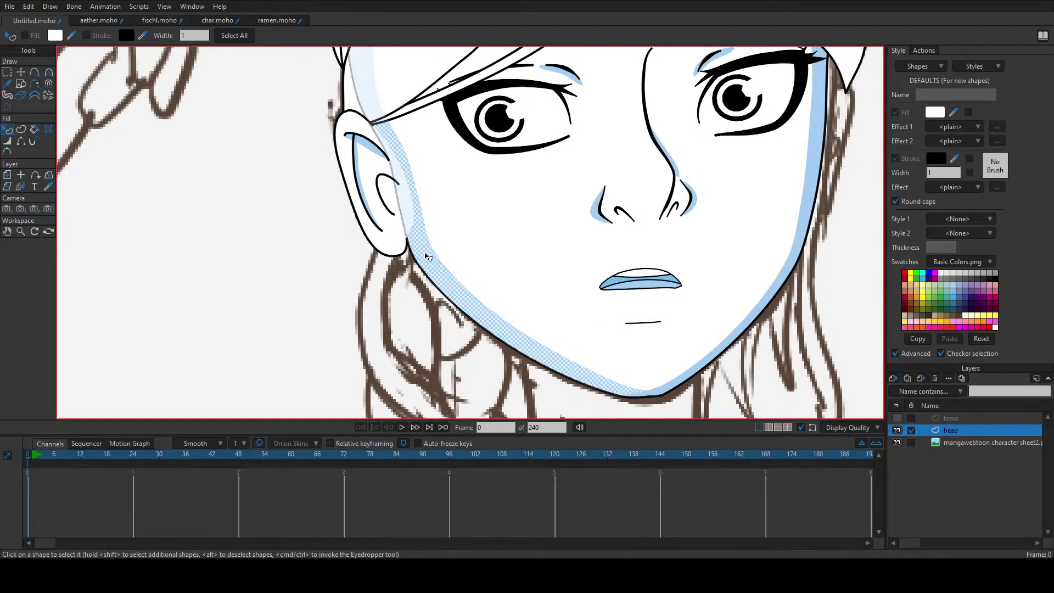
key("Escape")
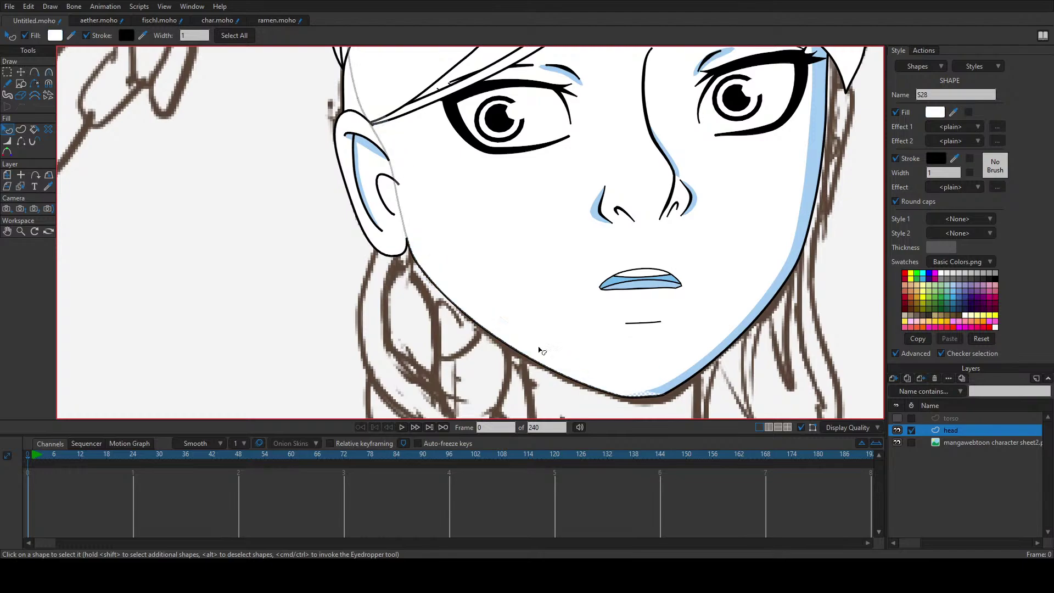
scroll(291, 273, "down", 2)
scroll(292, 273, "down", 1)
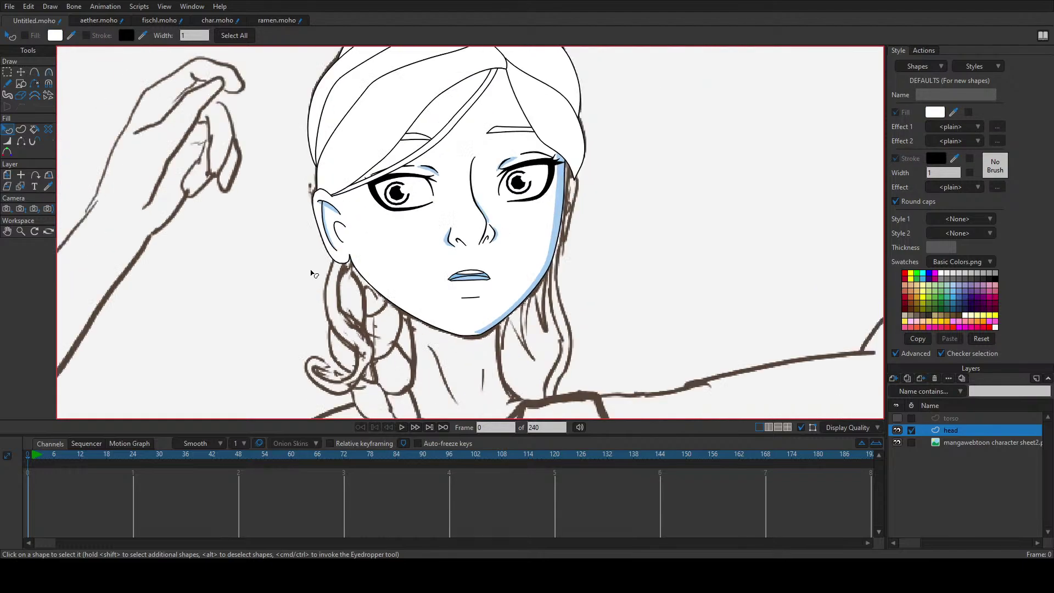
Step: Hide the head layer and reposition the earlobe's lower outline points against the sketch
scroll(332, 253, "up", 2)
scroll(333, 252, "up", 2)
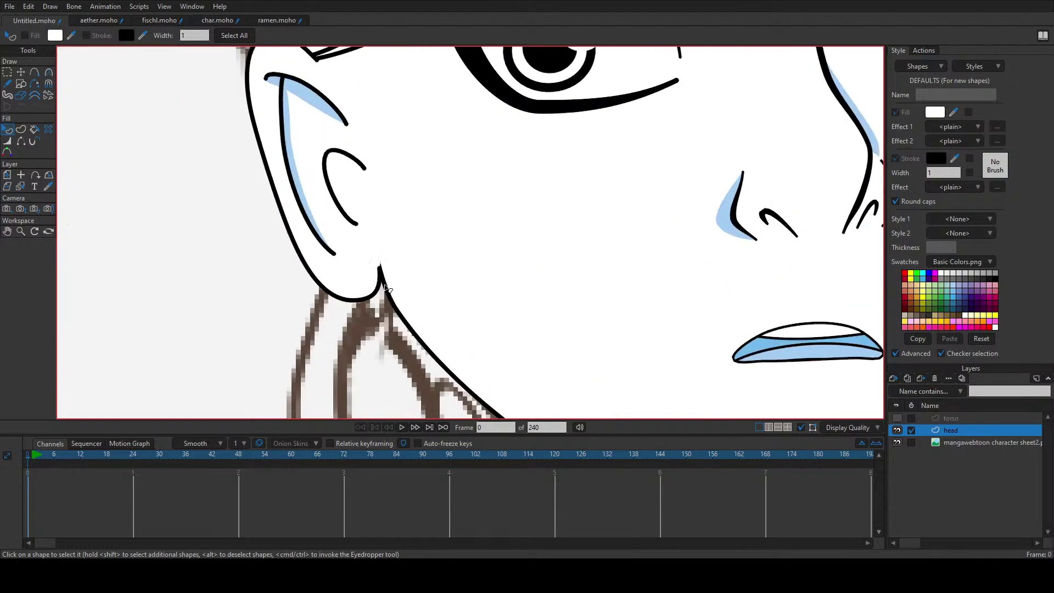
key("t")
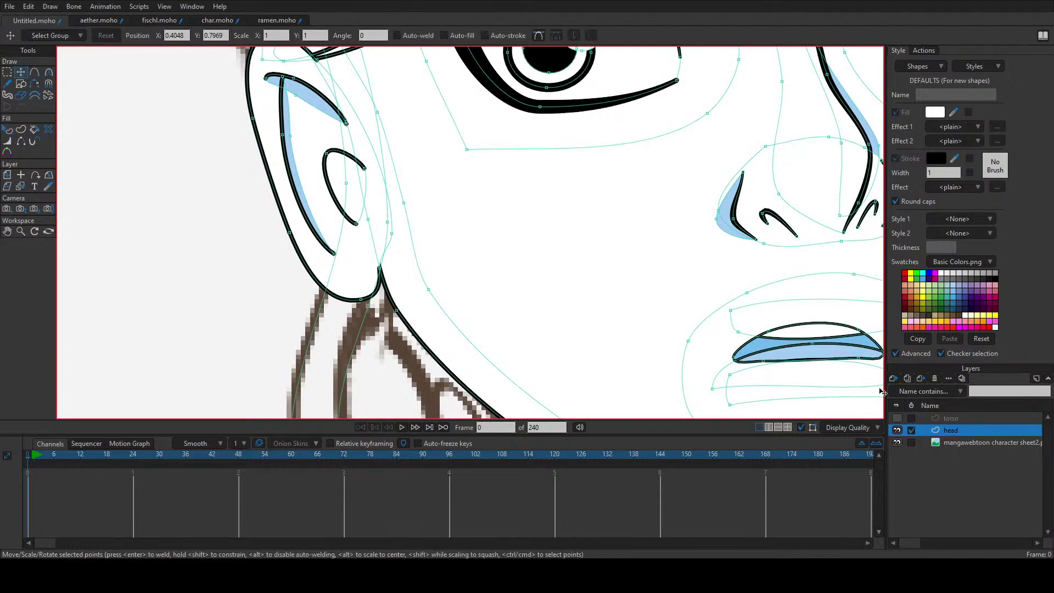
left_click(897, 431)
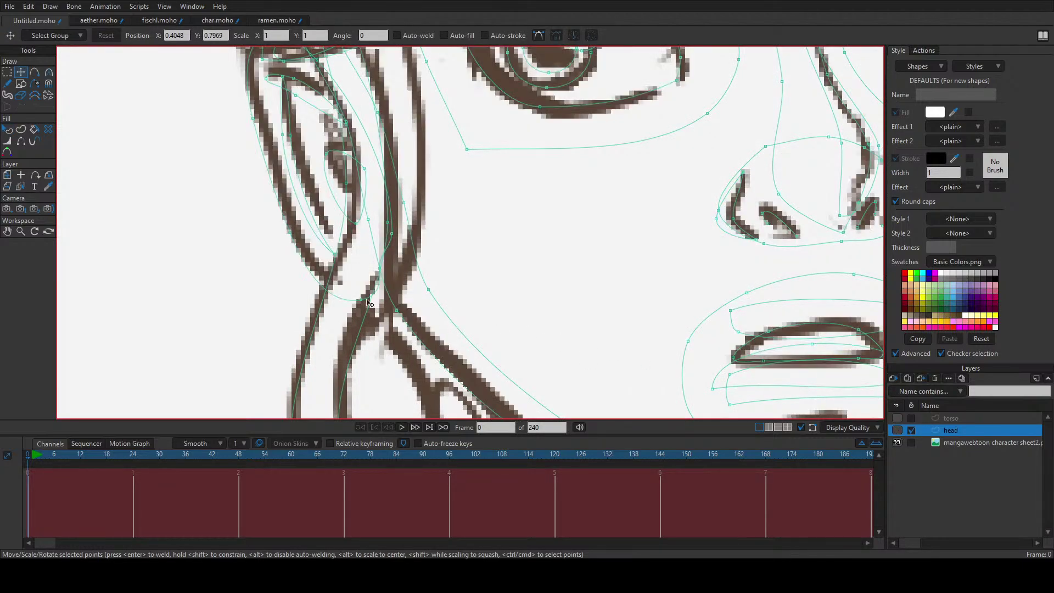
left_click_drag(363, 297, 383, 267)
mouse_move(318, 273)
left_mouse_down()
mouse_move(292, 233)
mouse_move(318, 273)
left_mouse_up()
key("c")
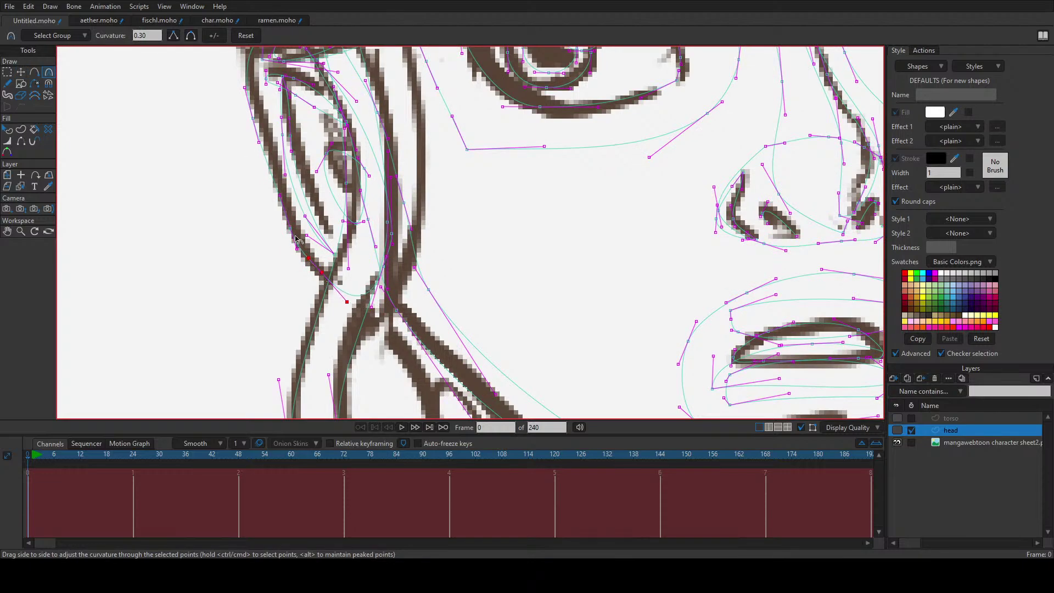
Step: Reshape the lower outer edge of the ear with its points and curve handles to follow the sketch, and show the head layer again
key("t")
left_click_drag(309, 268, 284, 210)
left_click_drag(288, 213, 335, 293)
key("x")
key("c")
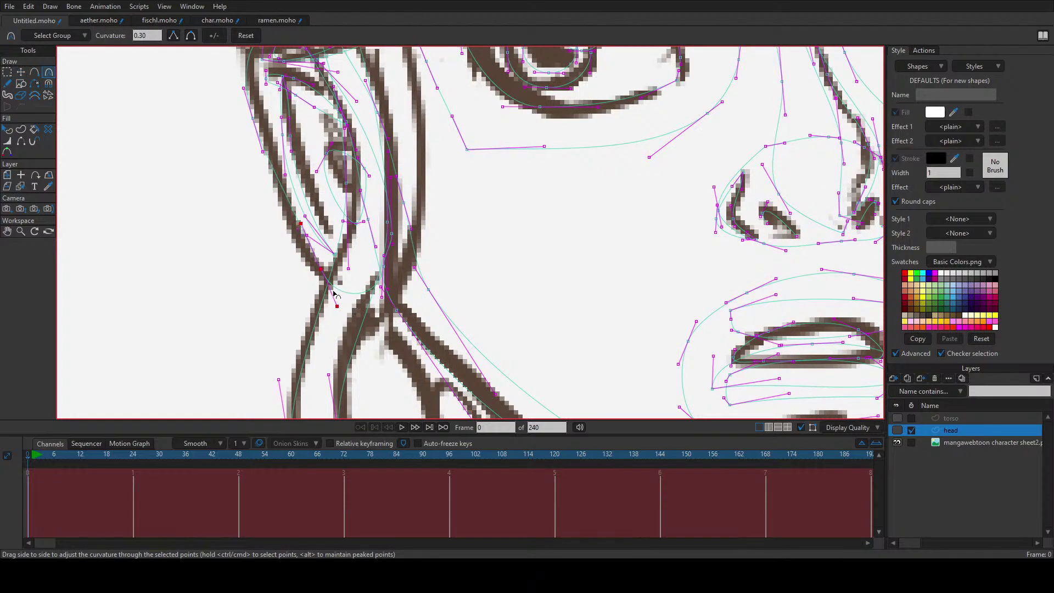
left_click_drag(306, 230, 313, 242)
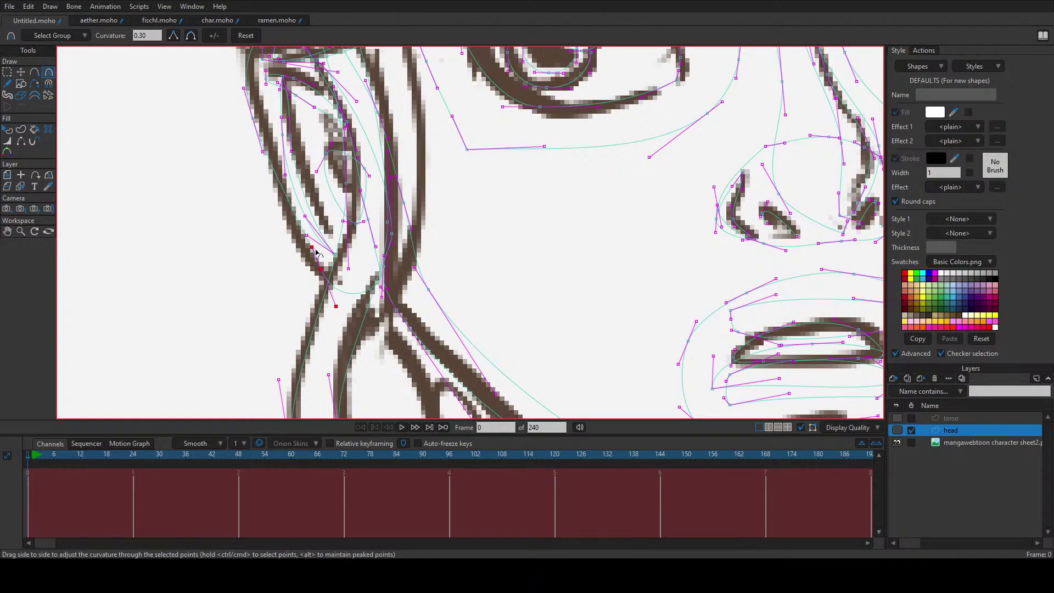
left_click(268, 197)
left_click(897, 430)
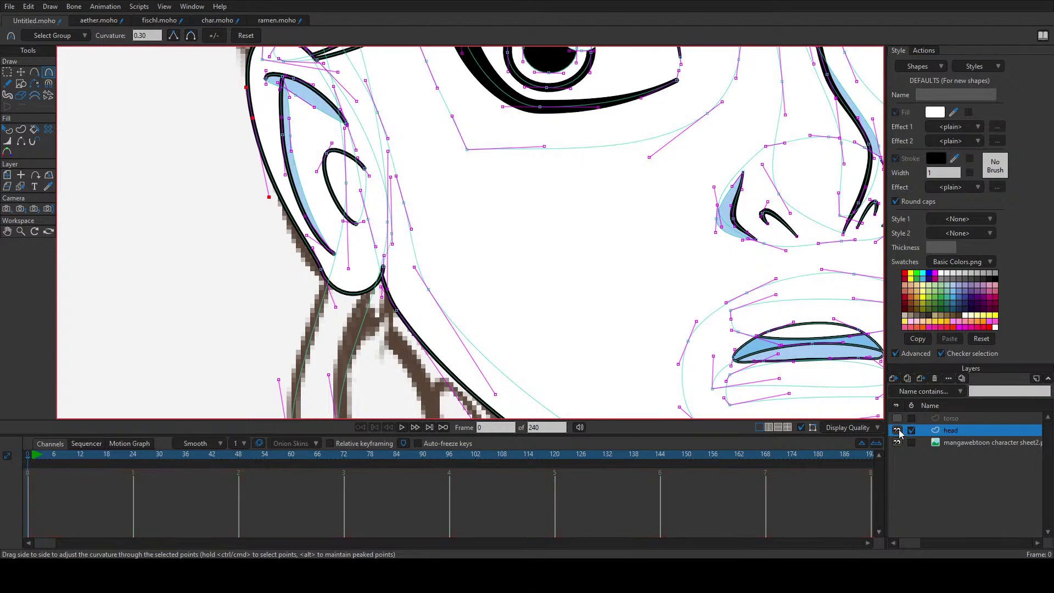
Step: Refine the lower end and curvature of the long inner ear line so it runs along the ear's outer edge
left_click(337, 252)
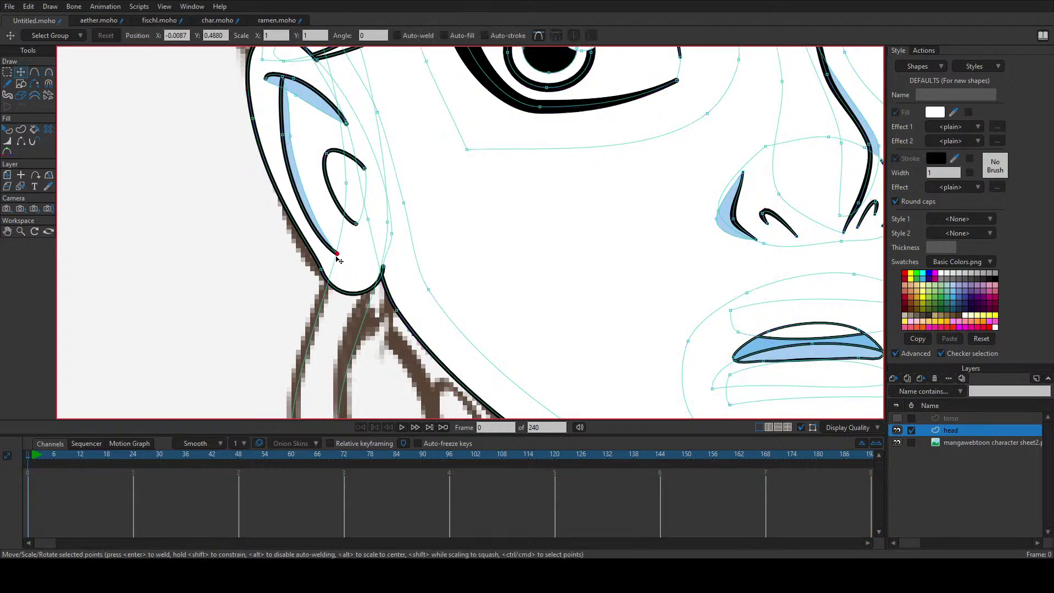
key("t")
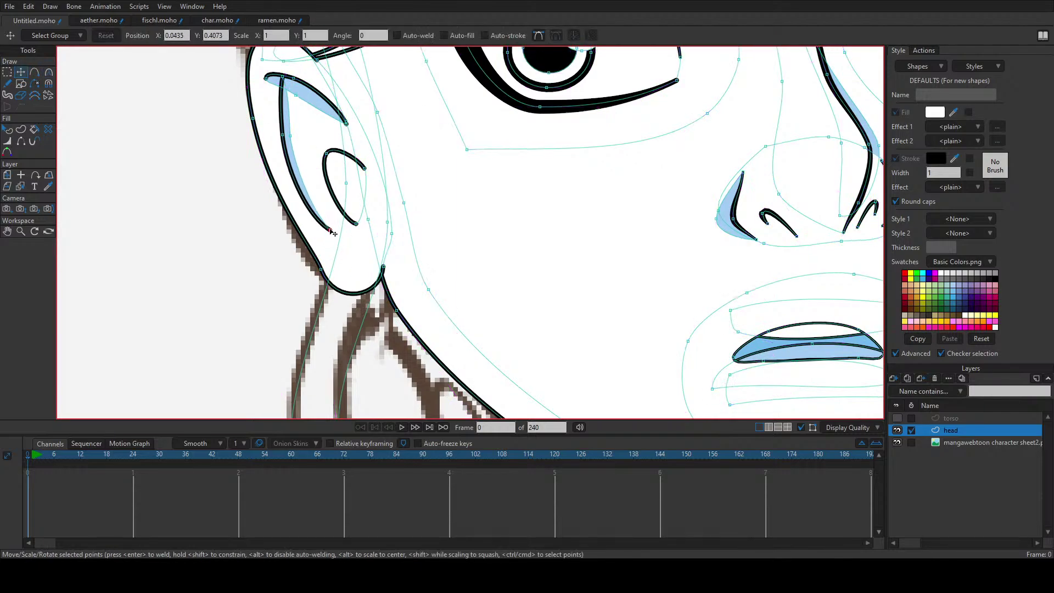
left_click_drag(340, 252, 323, 229)
key("ctrl+z")
key("c")
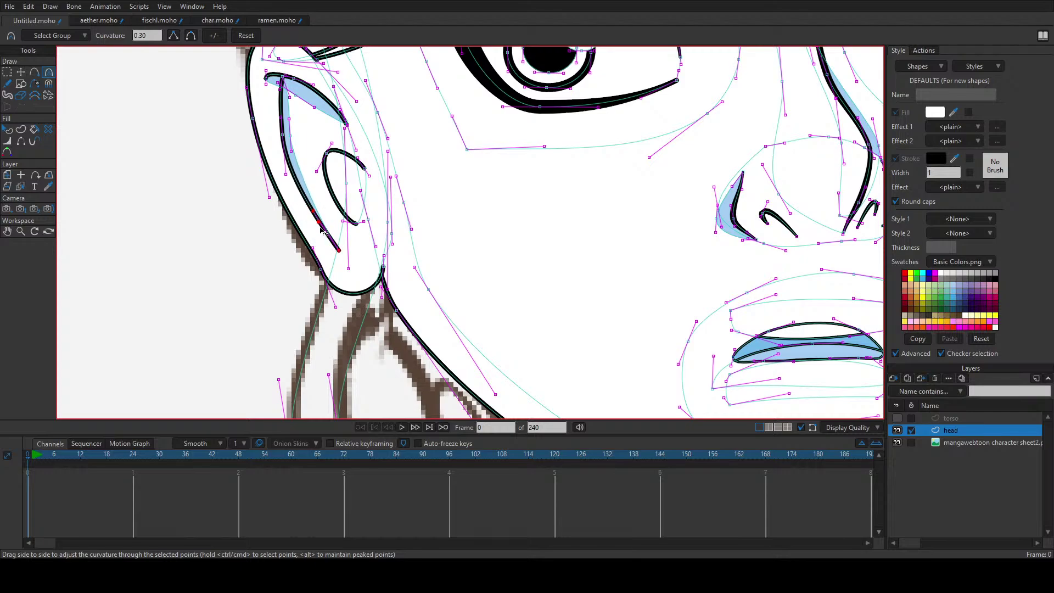
left_click_drag(286, 174, 286, 182)
key("q")
Step: Create a filled and stroked shape from the long curled lock hanging in front of the ear
scroll(322, 205, "down", 4)
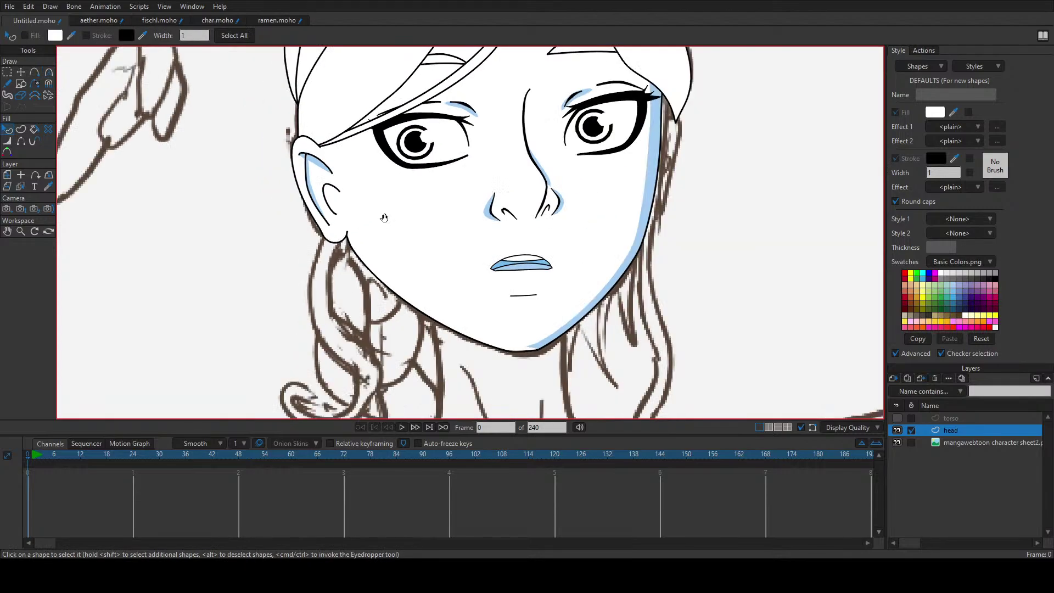
left_click_drag(384, 217, 300, 273)
left_click_drag(364, 260, 375, 161)
left_click_drag(299, 256, 339, 261)
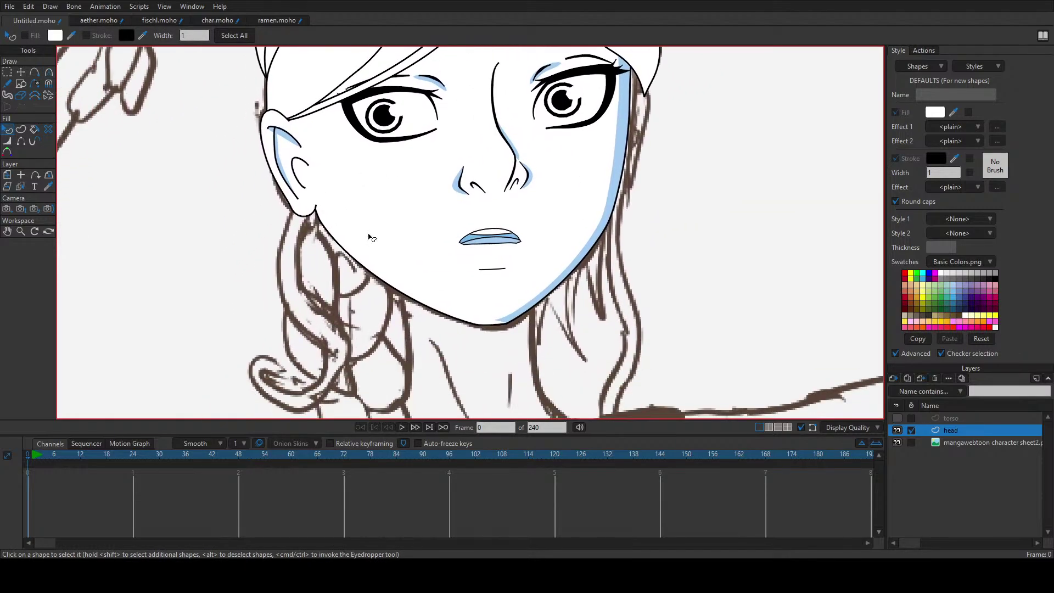
key("u")
left_click(302, 250)
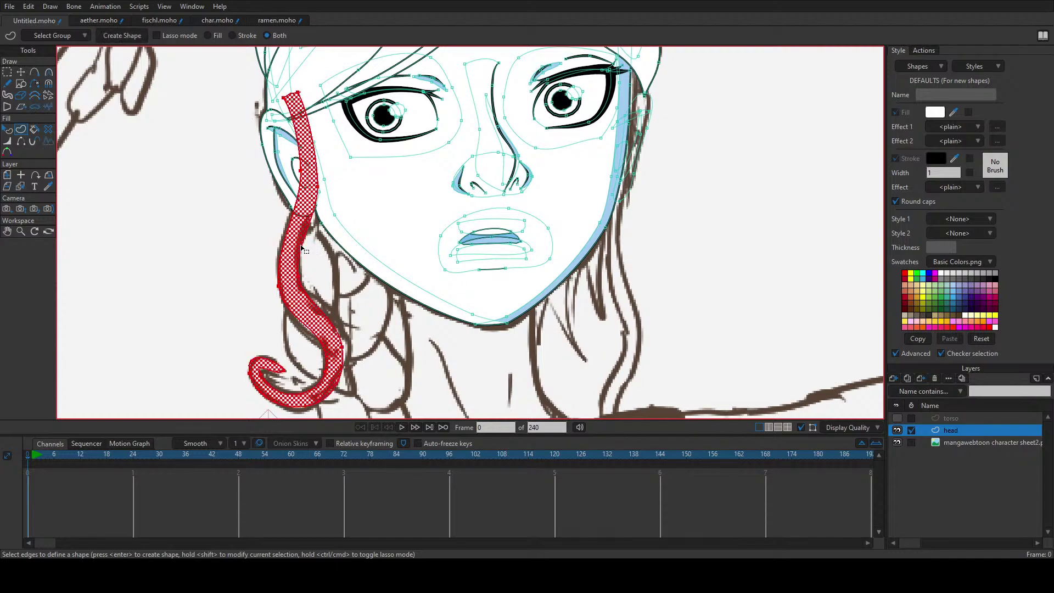
key("Return")
key("q")
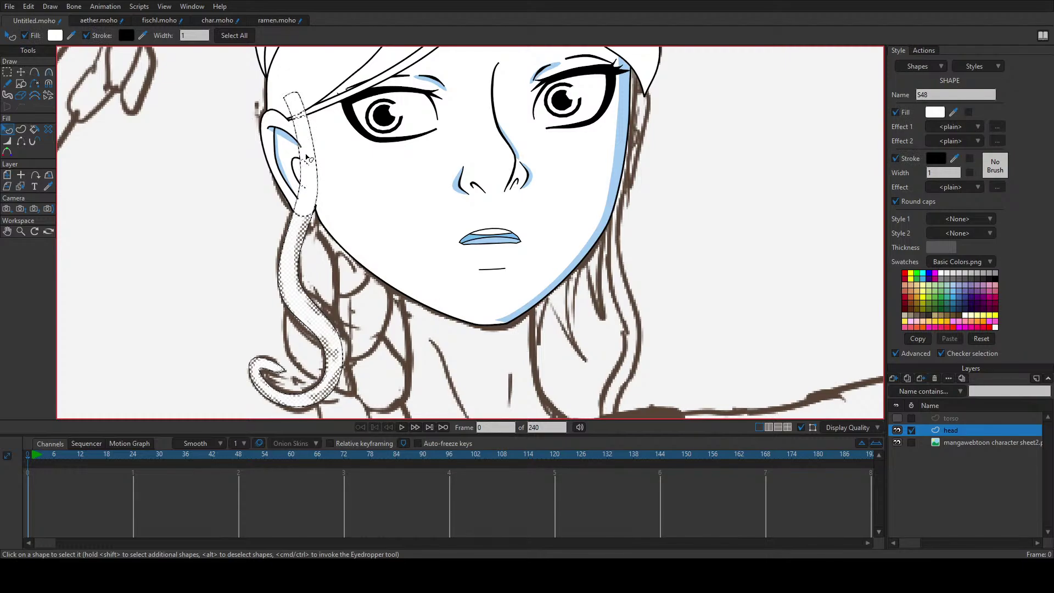
left_click(245, 183)
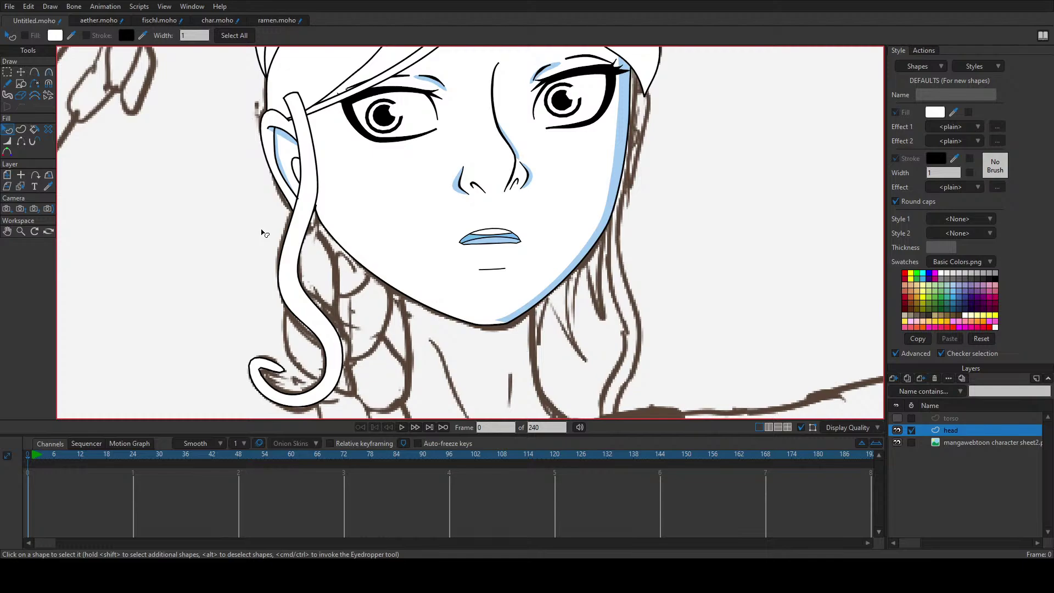
Step: Lower the curled lock's upper end points to the forehead lock and straighten its top edge along the hairline with the curve handles
scroll(290, 113, "up", 3)
key("t")
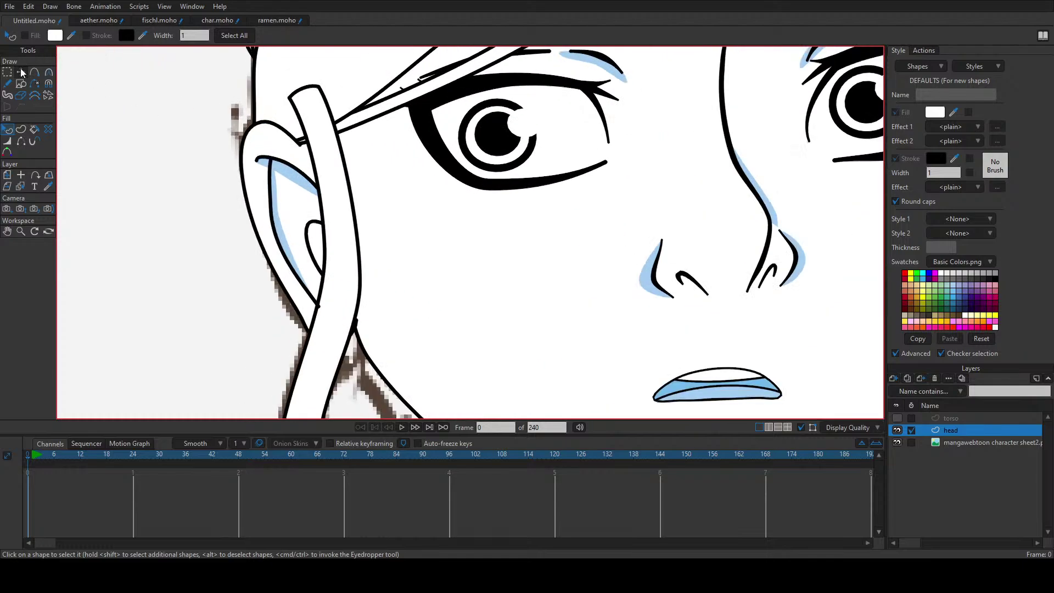
left_click_drag(292, 98, 303, 138)
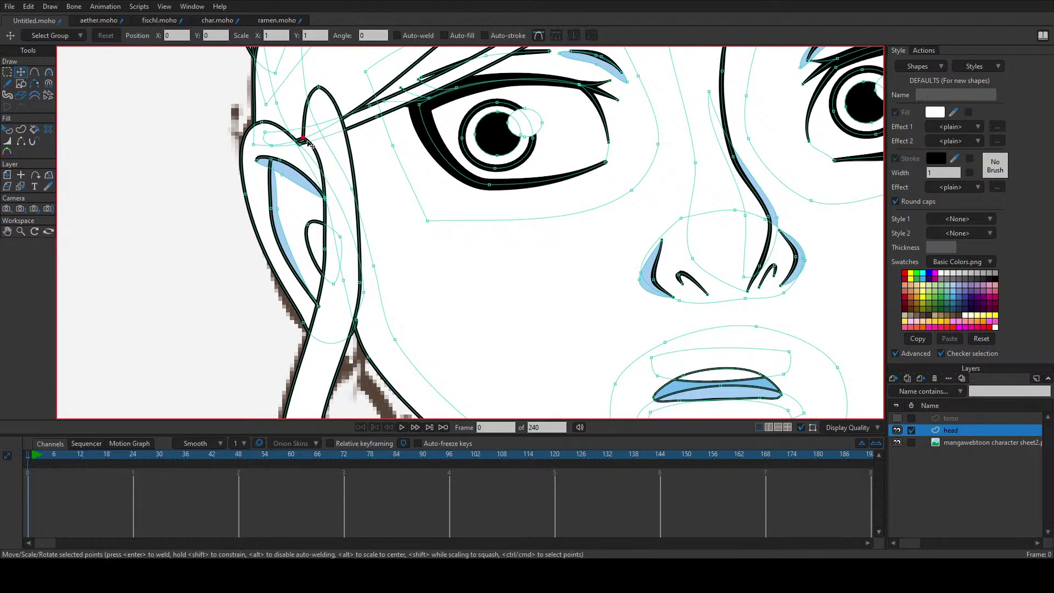
left_click_drag(320, 92, 331, 126)
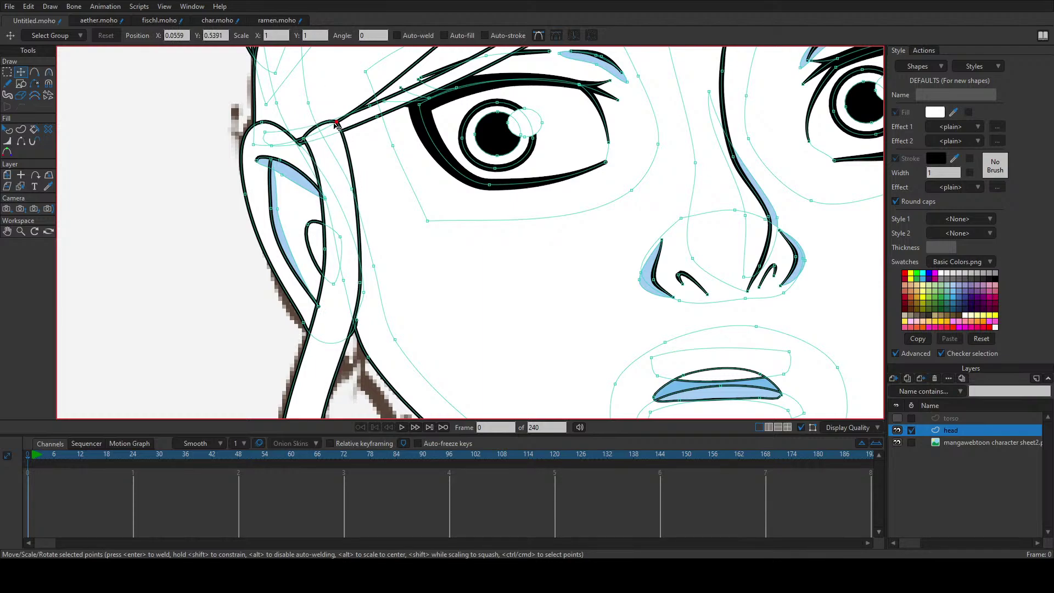
key("c")
scroll(329, 126, "up", 3)
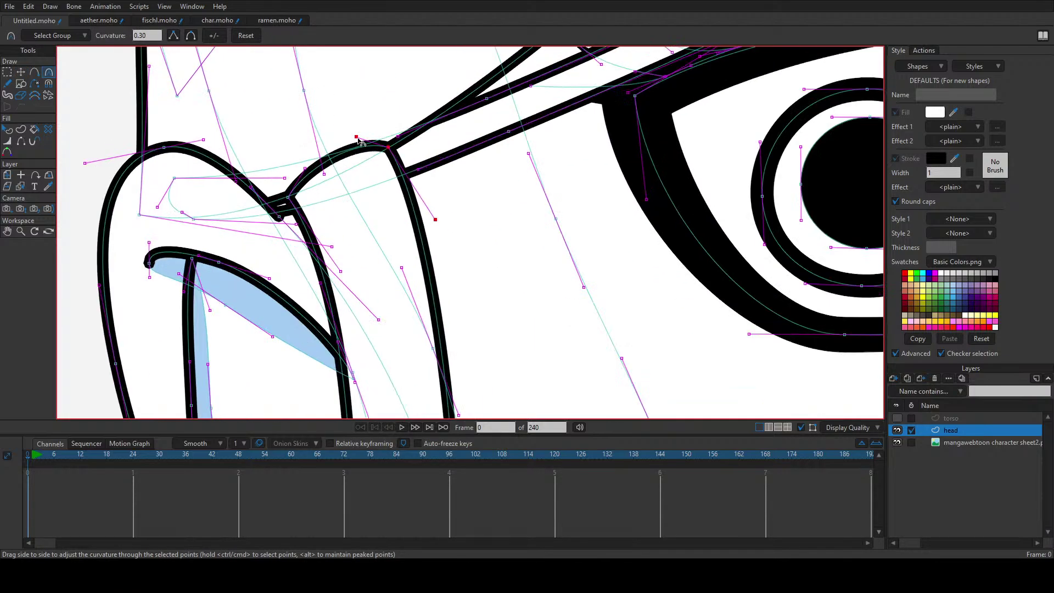
left_click_drag(355, 164, 317, 184)
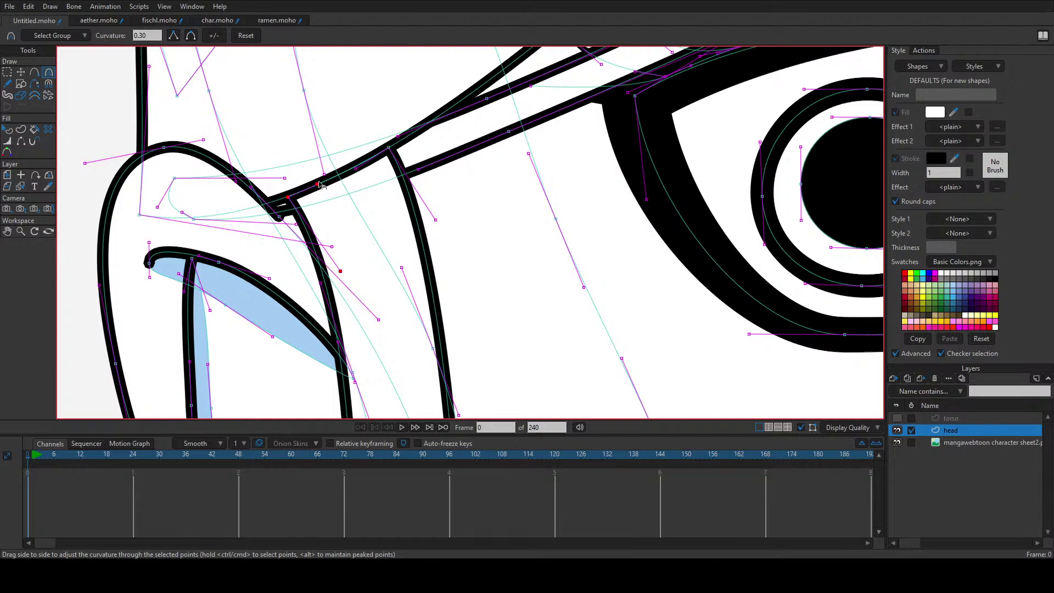
left_click(354, 168)
key("q")
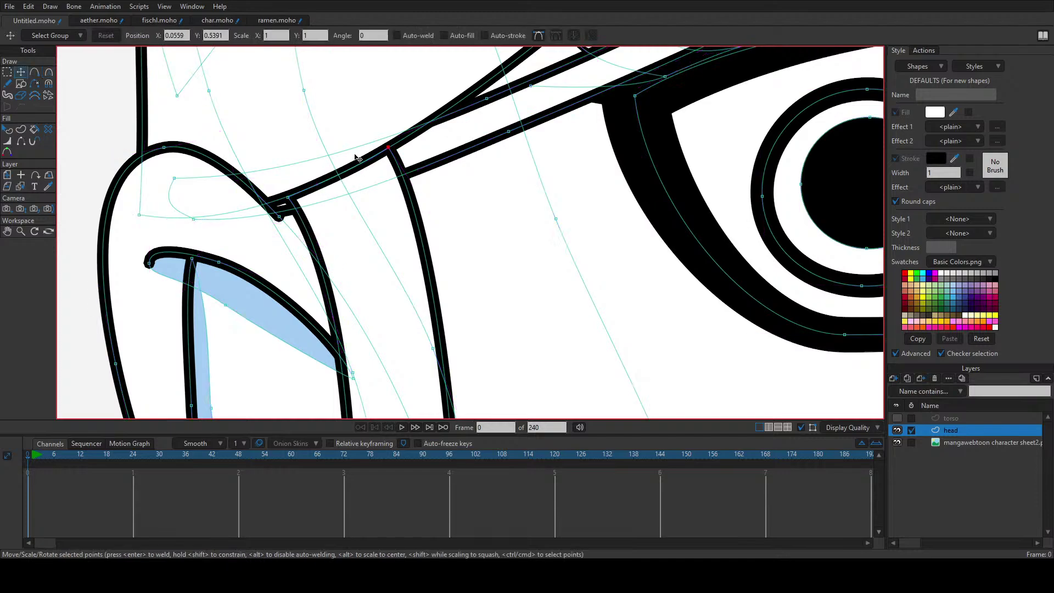
scroll(384, 187, "down", 5)
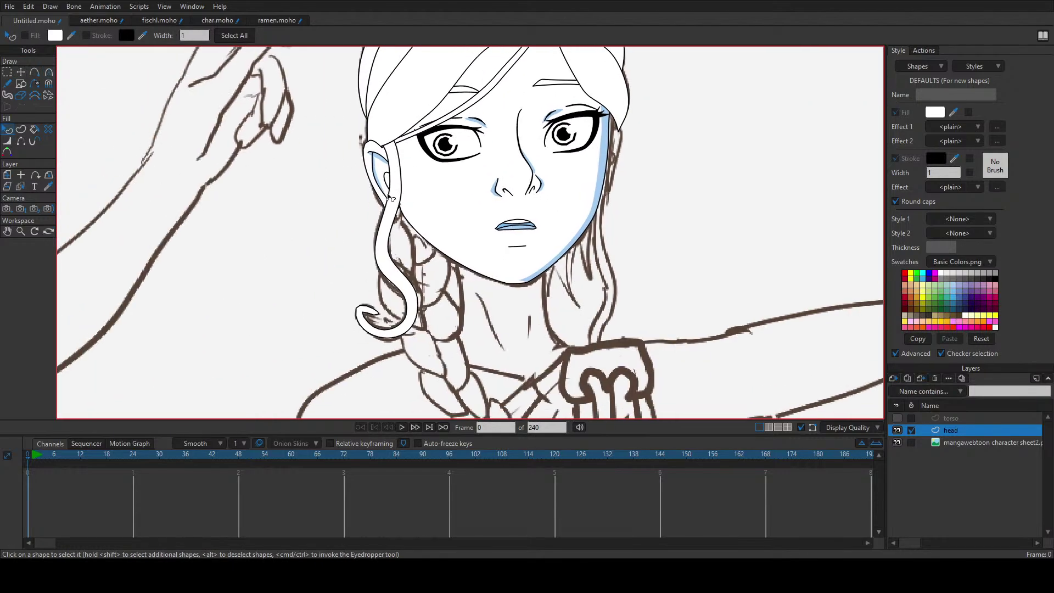
scroll(485, 172, "down", 3)
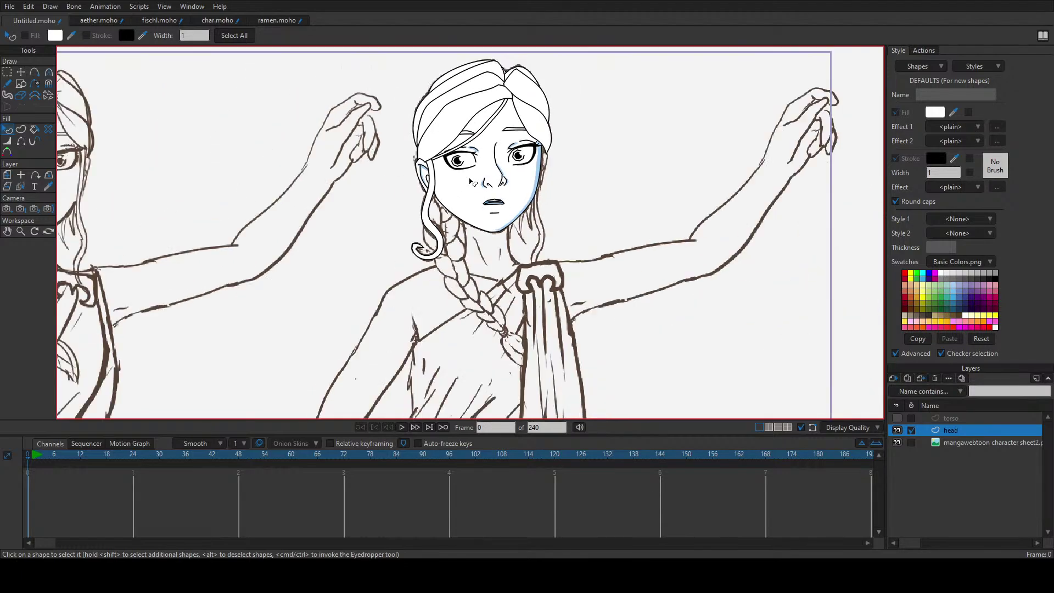
scroll(552, 154, "up", 3)
key("u")
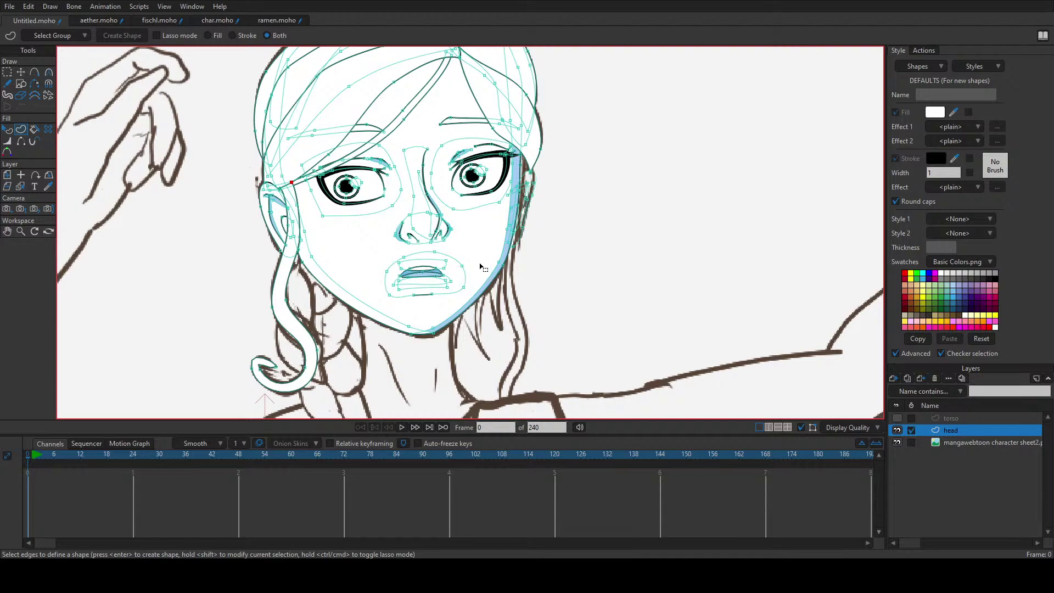
key("Return")
scroll(541, 219, "down", 3)
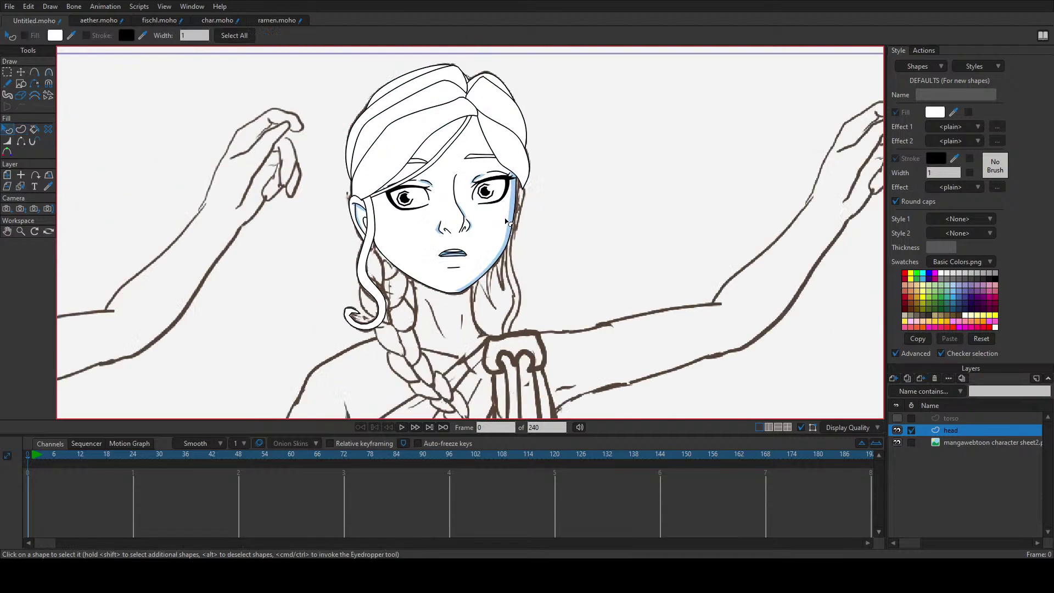
scroll(455, 192, "up", 3)
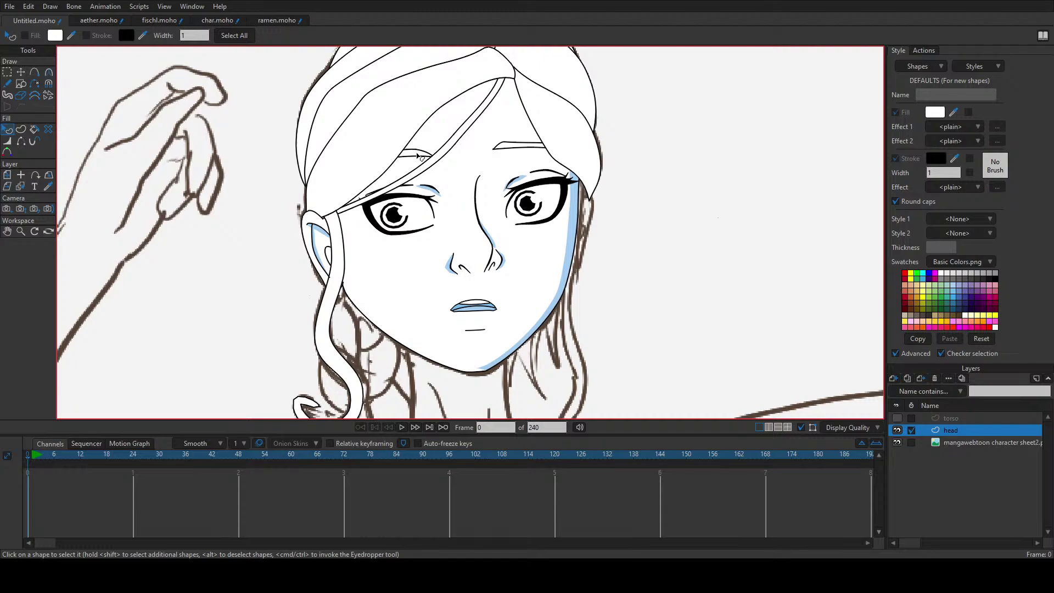
scroll(419, 156, "down", 5)
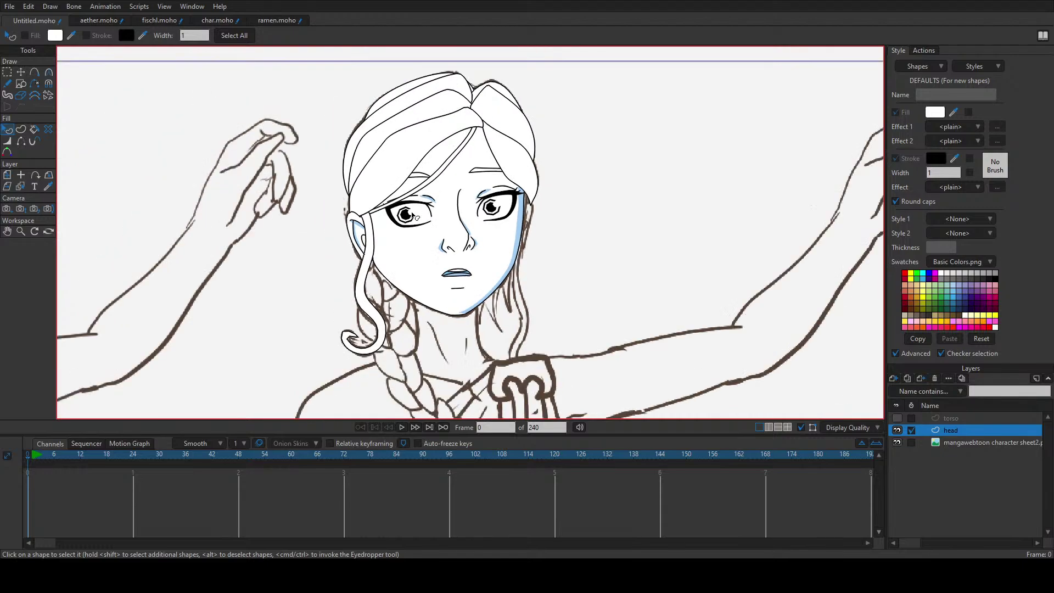
scroll(409, 210, "up", 5)
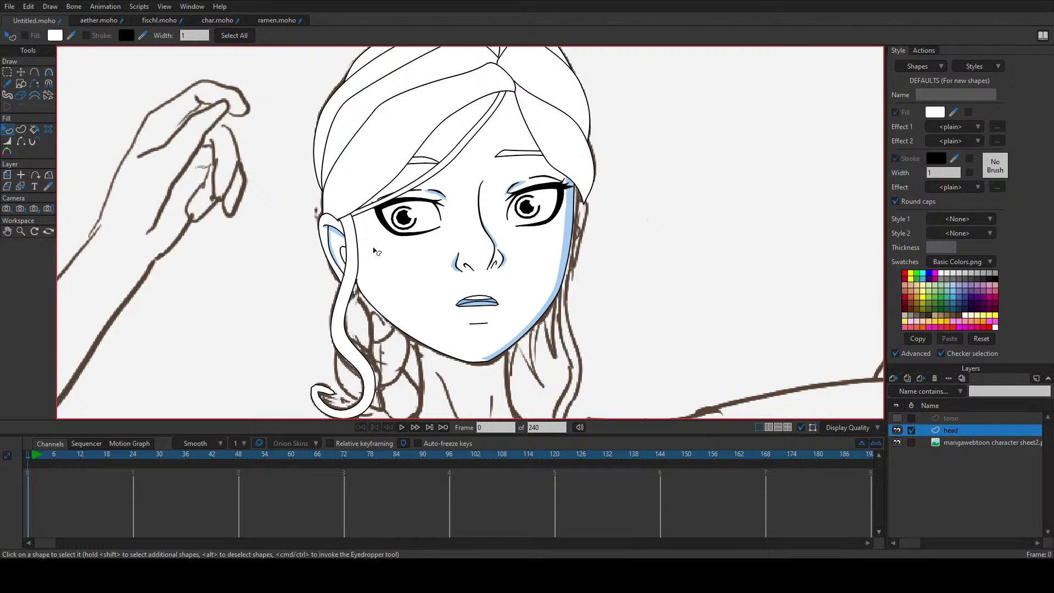
Step: Hide the head layer and reposition the ear-side jaw points against the sketch
left_click(911, 432)
left_click(897, 430)
scroll(382, 291, "up", 4)
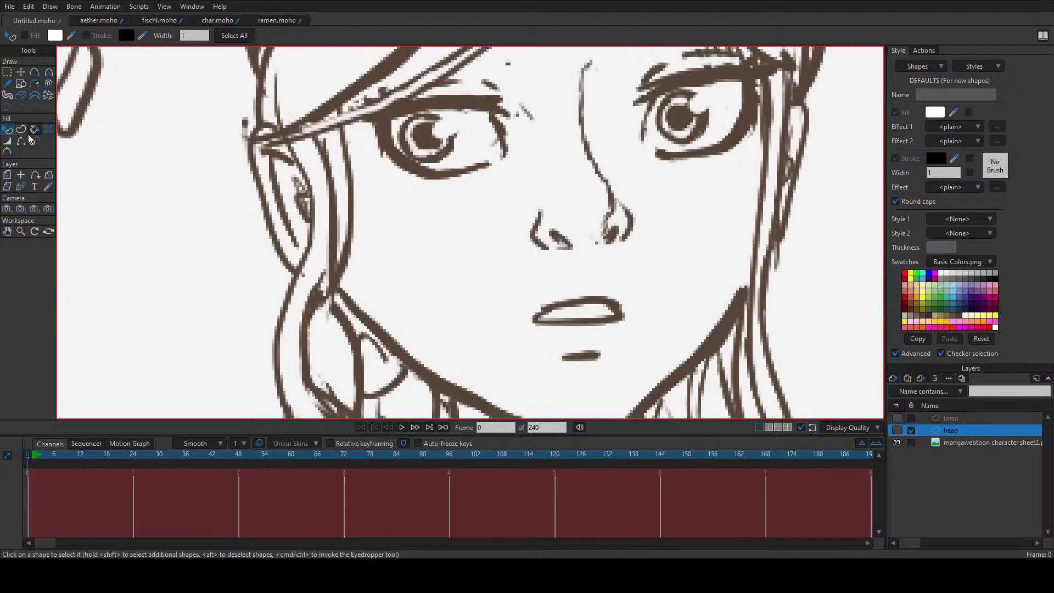
left_click(21, 72)
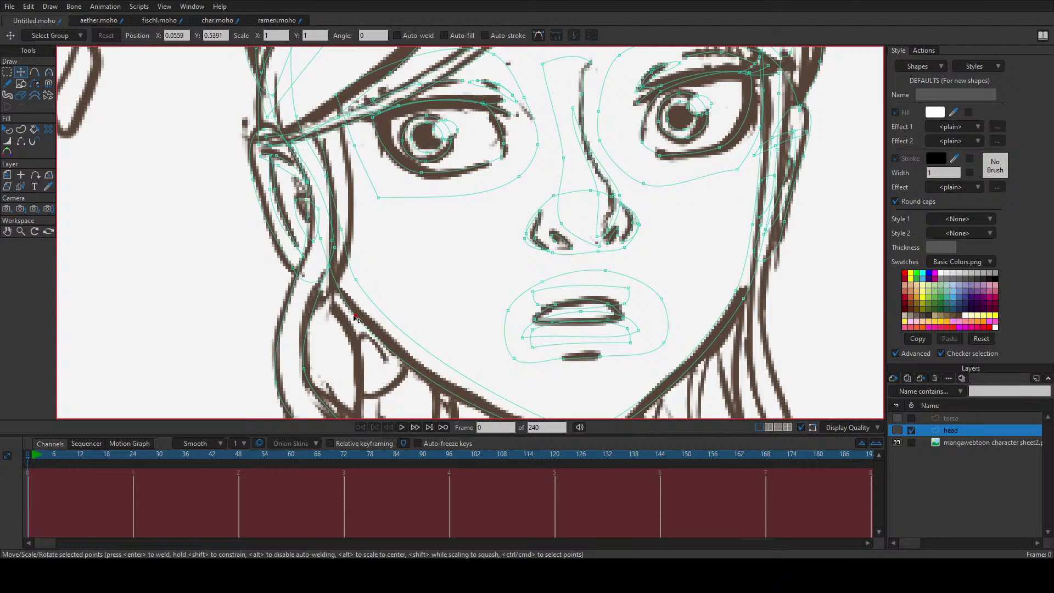
mouse_move(357, 320)
left_mouse_down()
mouse_move(366, 291)
mouse_move(380, 309)
mouse_move(360, 320)
left_mouse_up()
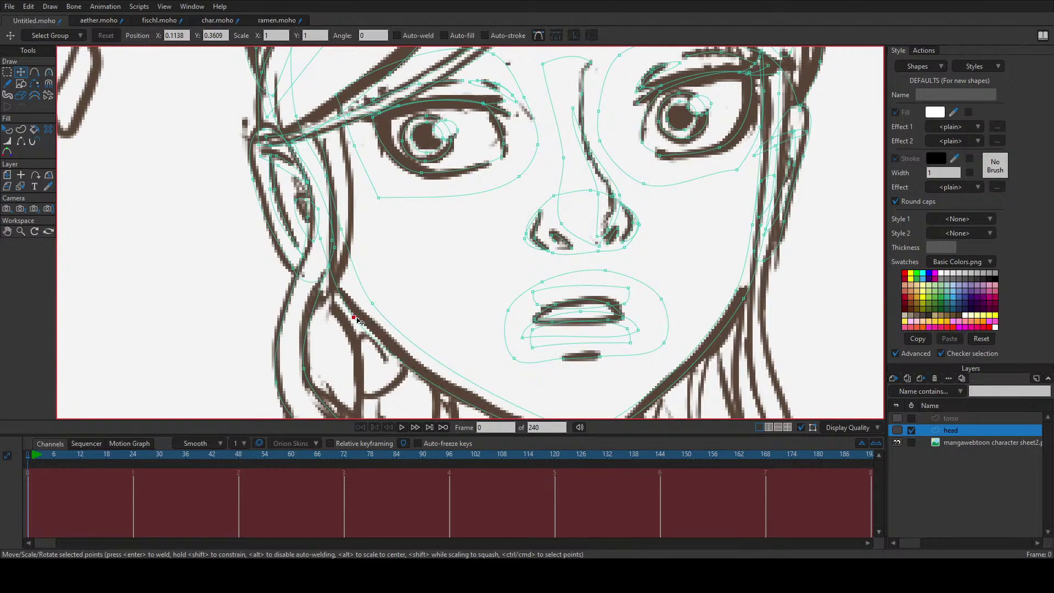
scroll(401, 332, "down", 1)
key("c")
scroll(403, 346, "down", 1)
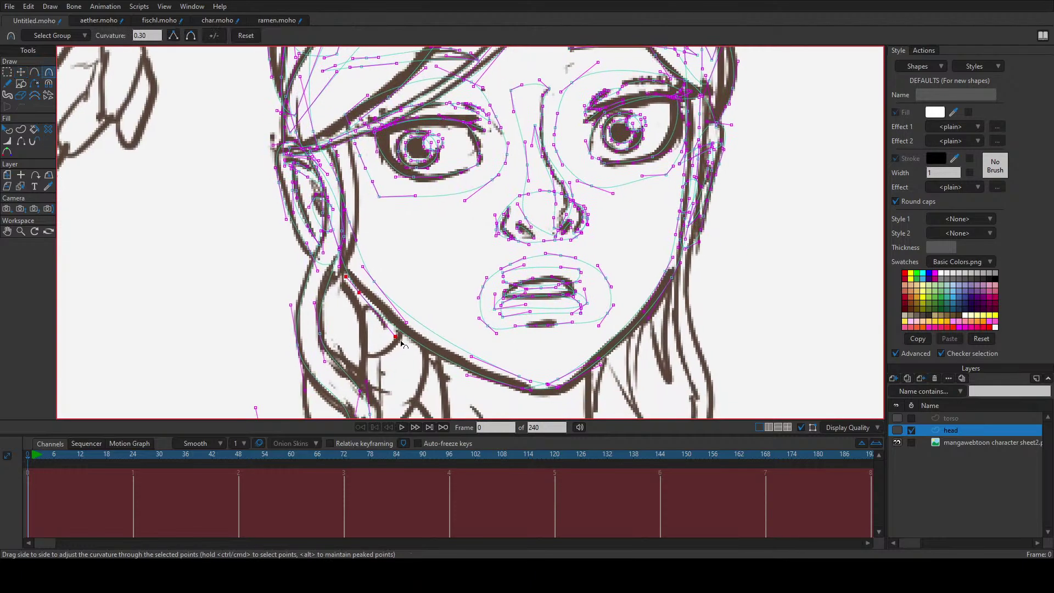
Step: Fine-tune the jaw outline just below the ear to the sketch and show the head layer again
key("t")
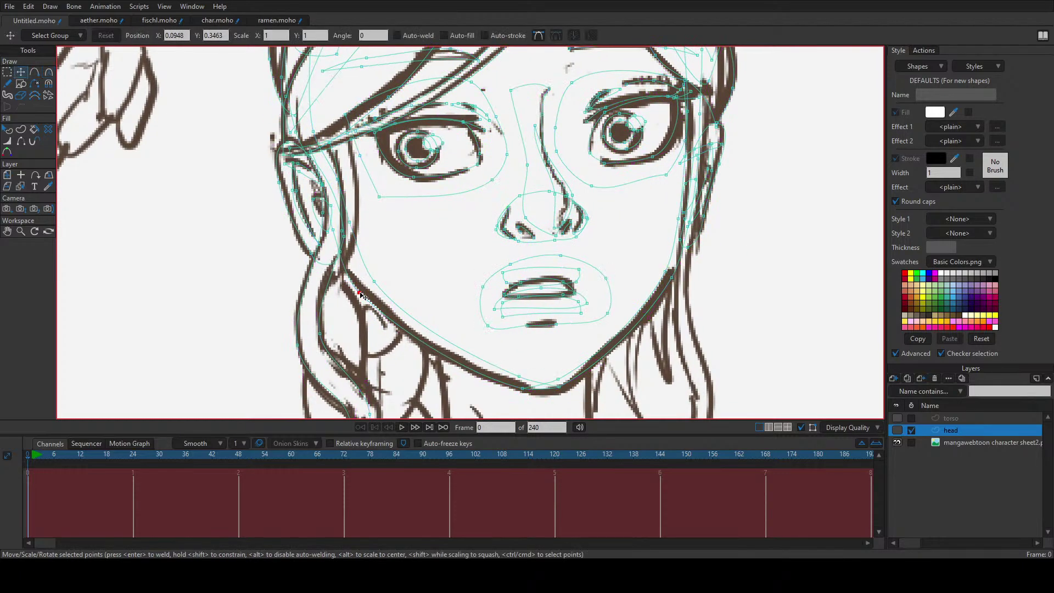
left_click_drag(362, 294, 370, 301)
left_click_drag(345, 255, 343, 259)
left_click(369, 300)
left_click(897, 429)
key("q")
scroll(448, 291, "down", 3)
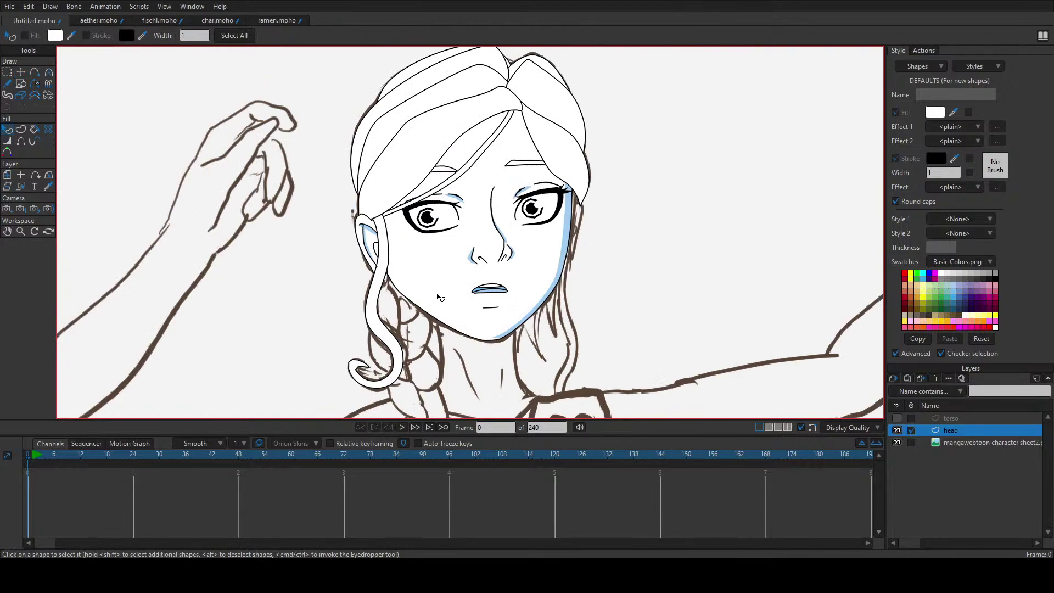